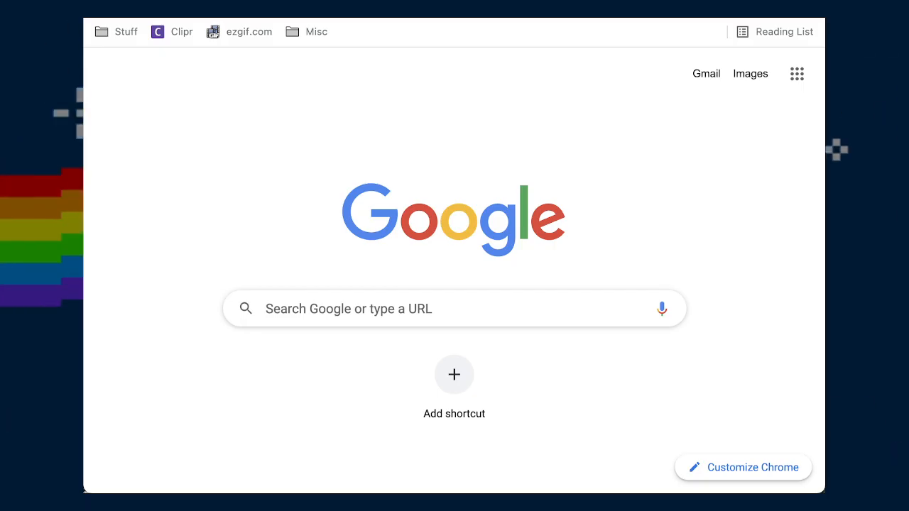
- Bring the "# WTS Twitch clip stickers" note into view and look through its dated list of clip links
drag(908, 0, 735, 65)
scroll(692, 197, up, 4)
scroll(692, 195, up, 15)
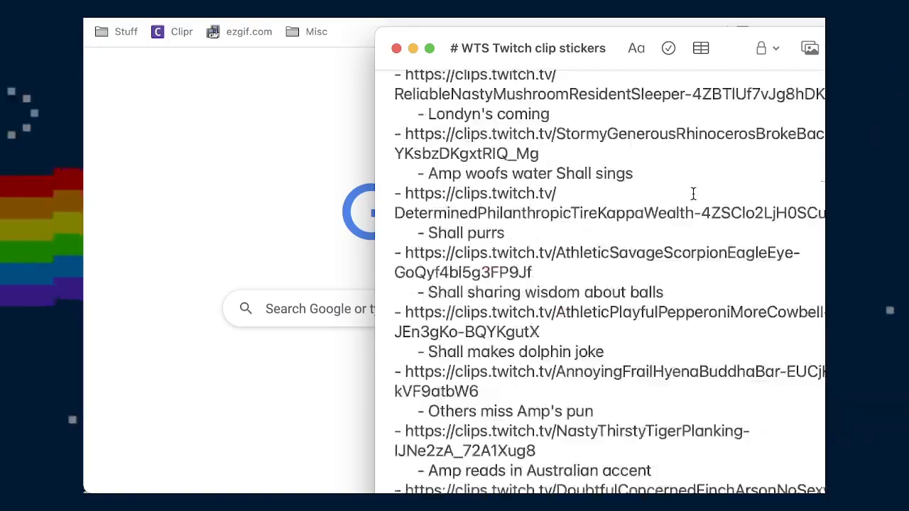
scroll(693, 193, down, 2)
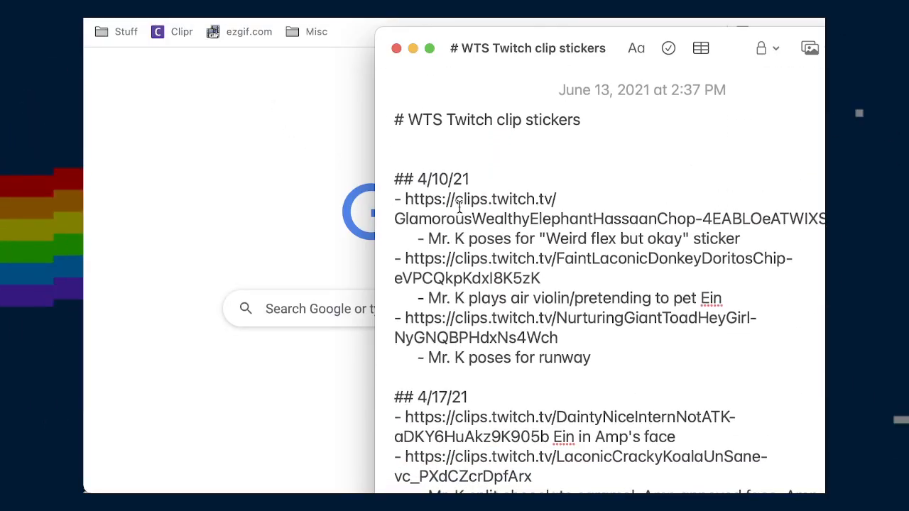
scroll(454, 210, down, 20)
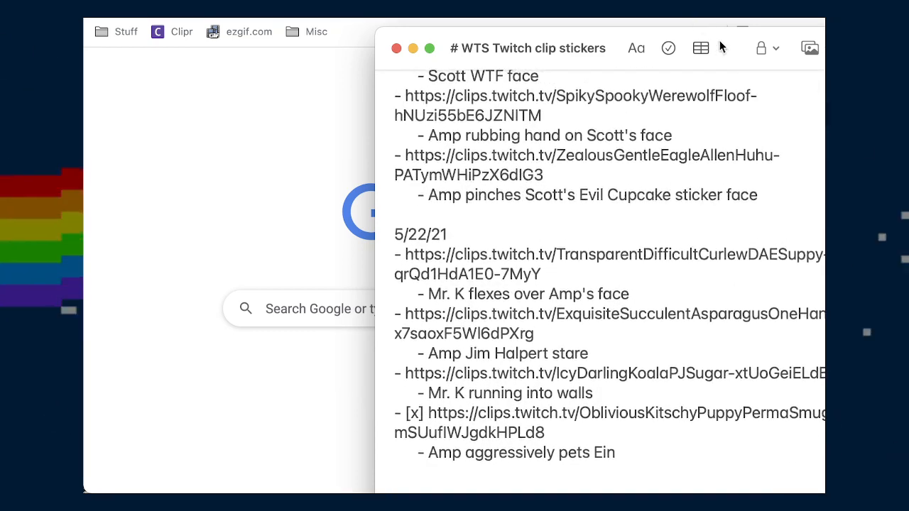
drag(735, 55, 732, 28)
click(299, 5)
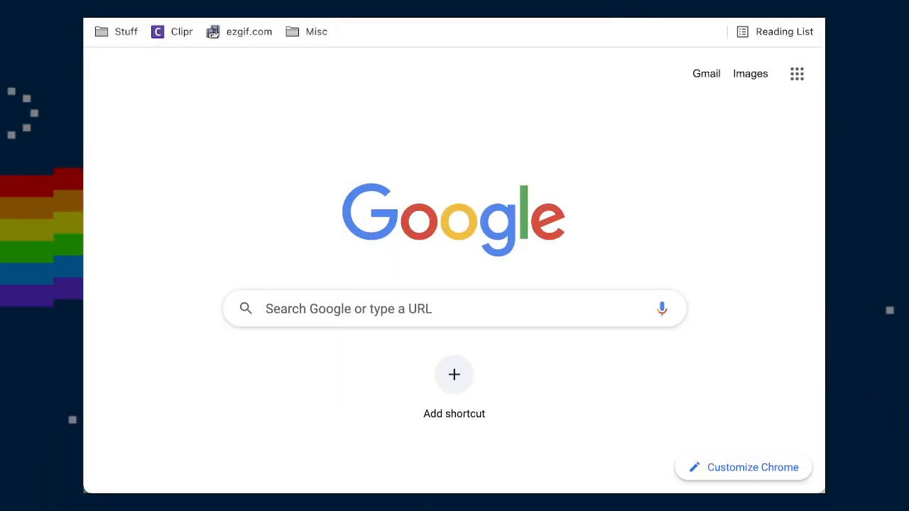
- Copy the clip link listed under 6/13/21 in the stickers note and move the note out of the way
click(753, 5)
drag(753, 6, 792, 0)
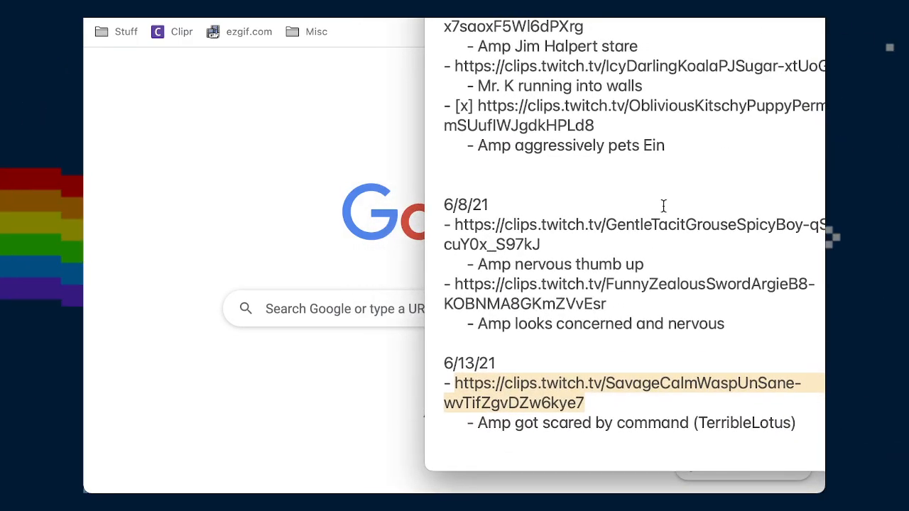
click(652, 225)
drag(586, 398, 505, 387)
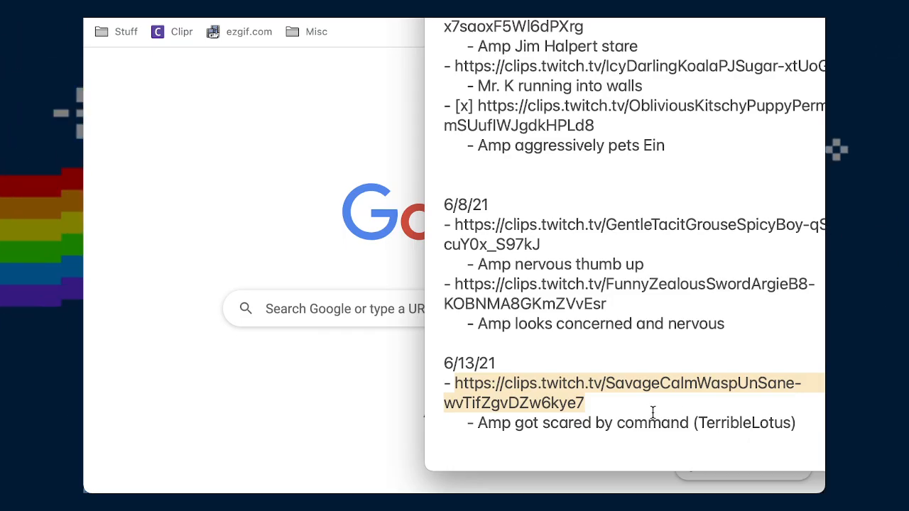
drag(608, 407, 450, 379)
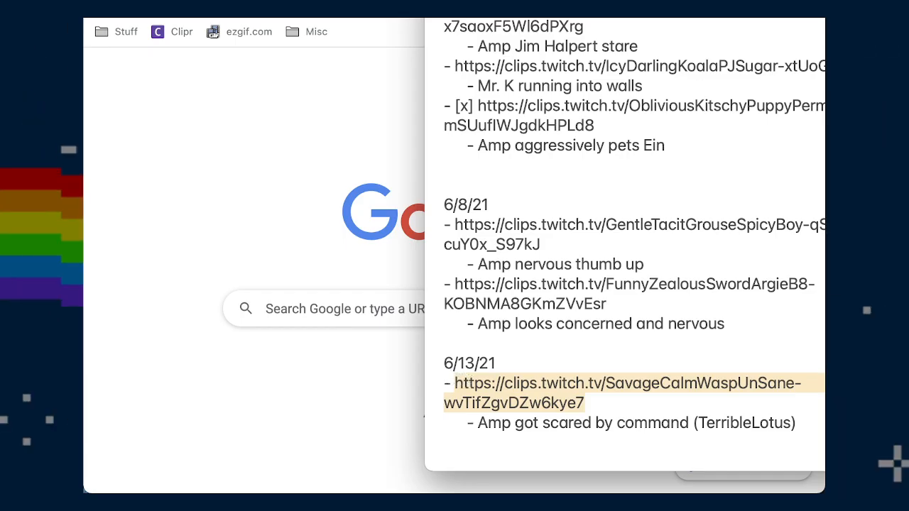
drag(568, 7, 902, 3)
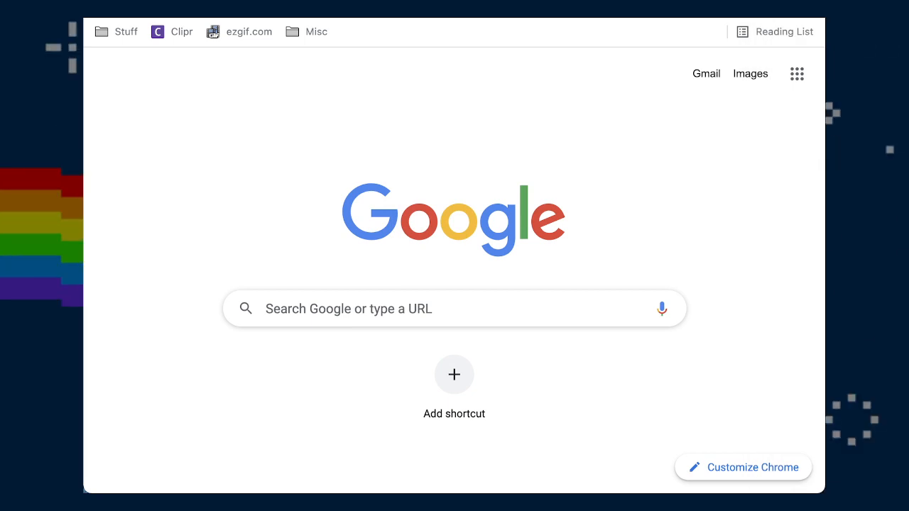
key(ctrl+l)
text(https://clips.twitch.tv/SavageCalmWaspUnSane-wvTtf2gv0Zw6kye7)
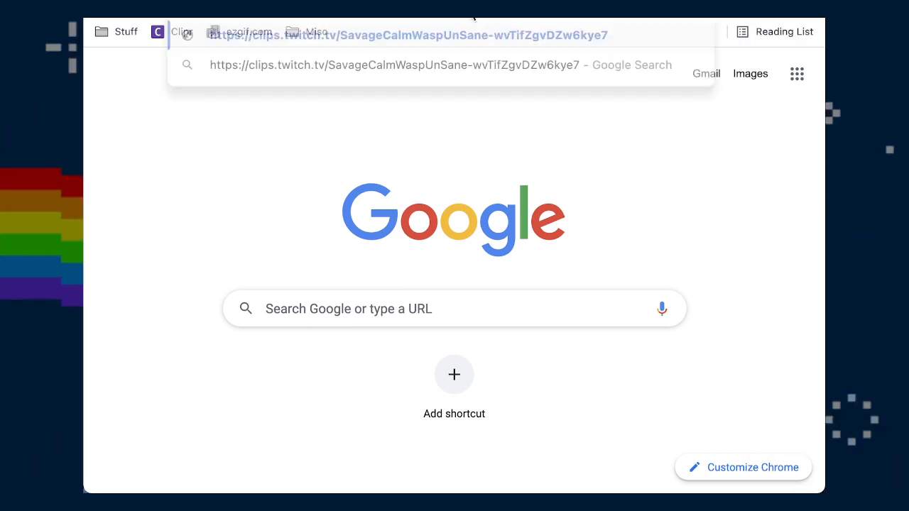
key(Return)
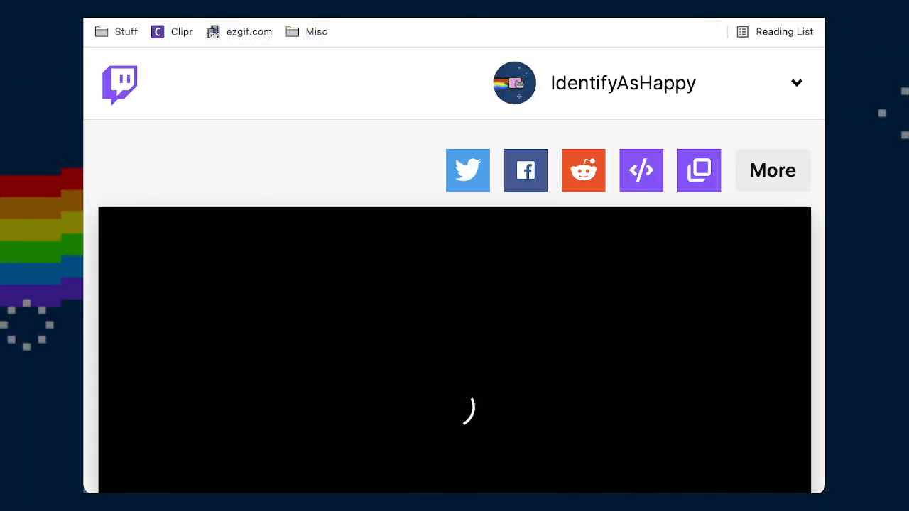
scroll(575, 311, down, 2)
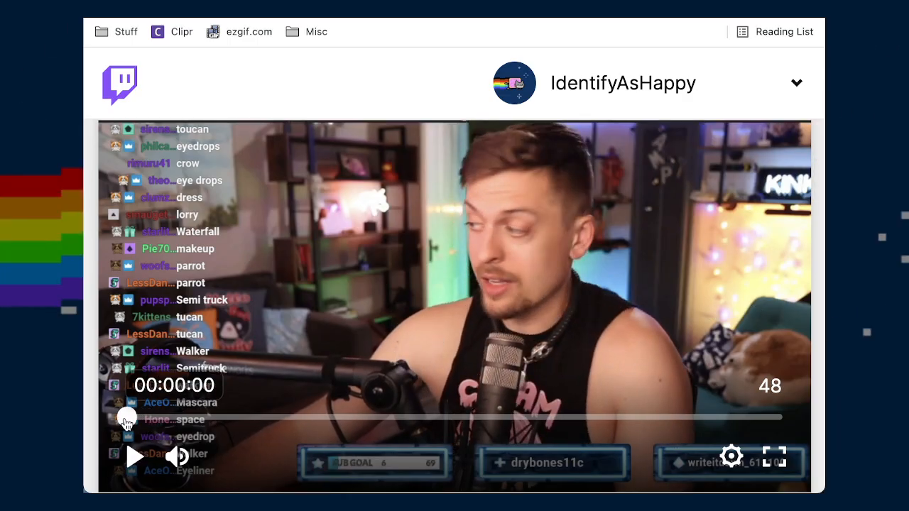
click(126, 421)
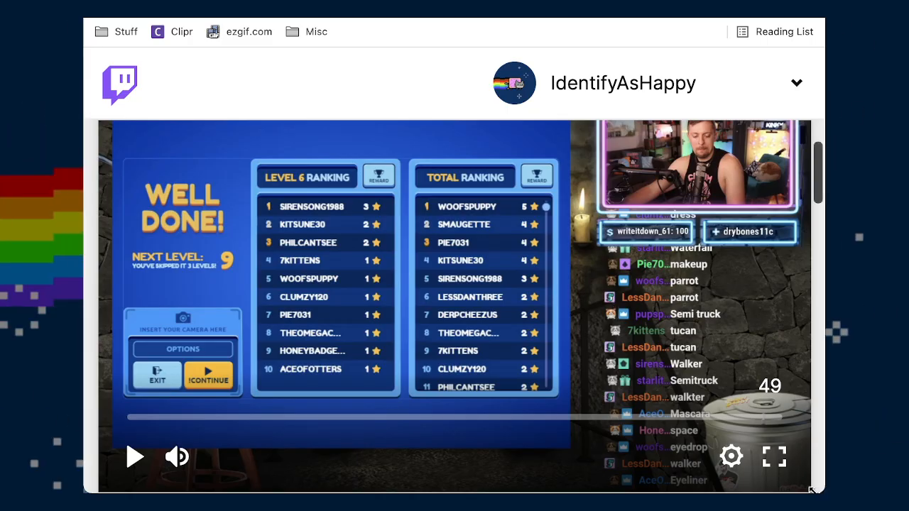
- Reset the page zoom and resize the browser window around the Twitch clip player
drag(819, 492, 822, 491)
key(super+0)
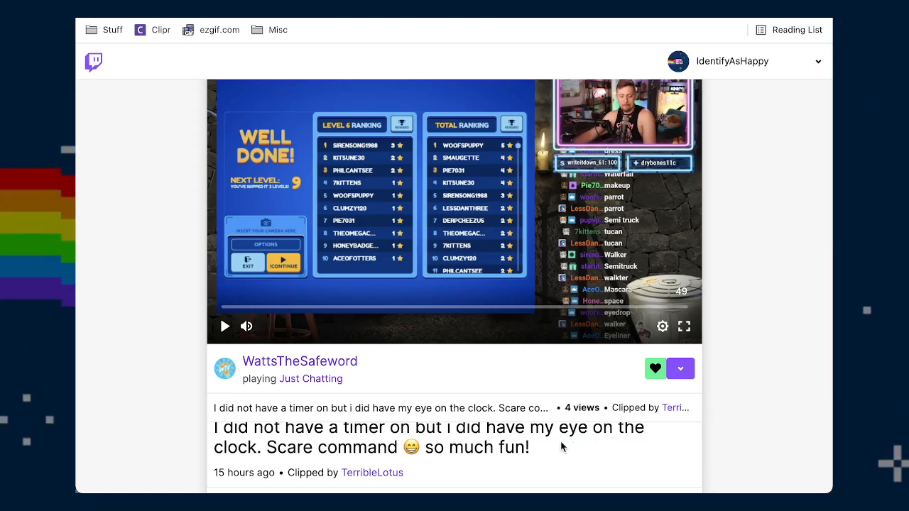
scroll(561, 447, up, 1)
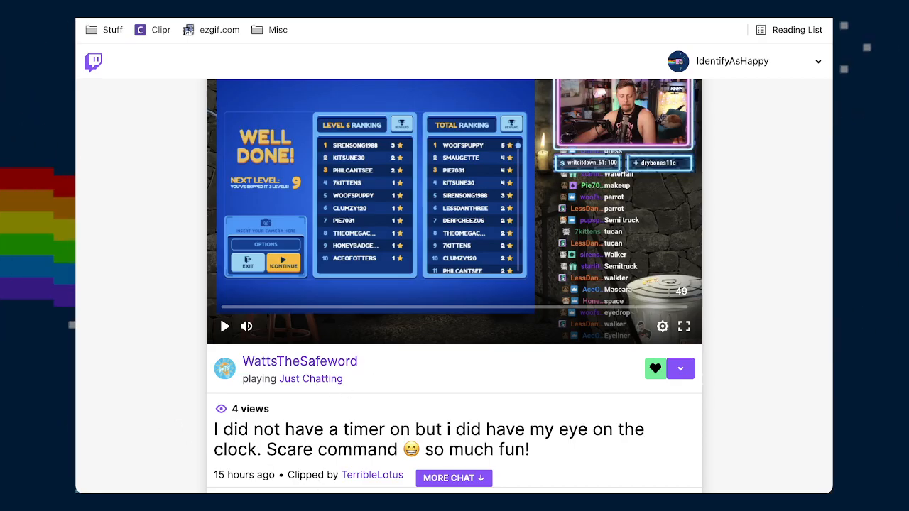
drag(828, 490, 810, 490)
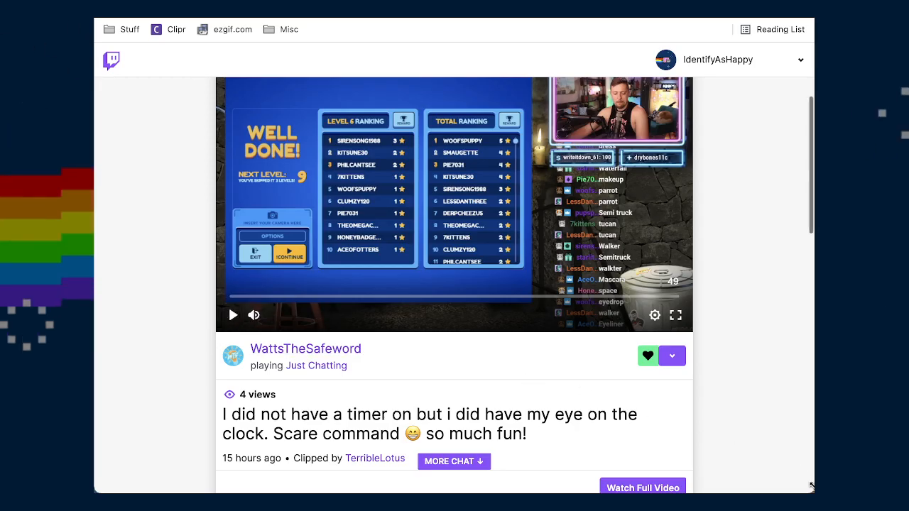
mouse_move(802, 477)
mouse_down()
mouse_move(822, 474)
mouse_move(791, 475)
mouse_up()
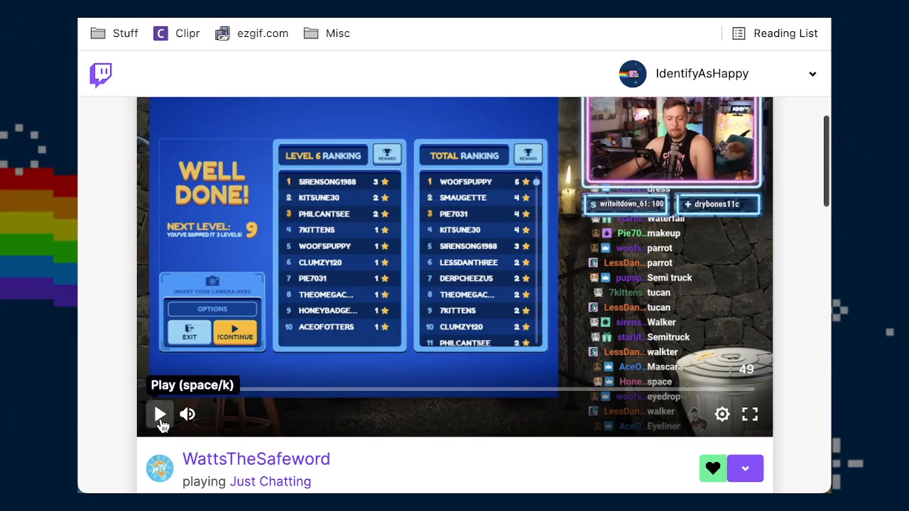
- Play the Twitch clip from its beginning to watch the streamer's reaction to the scare command
click(159, 414)
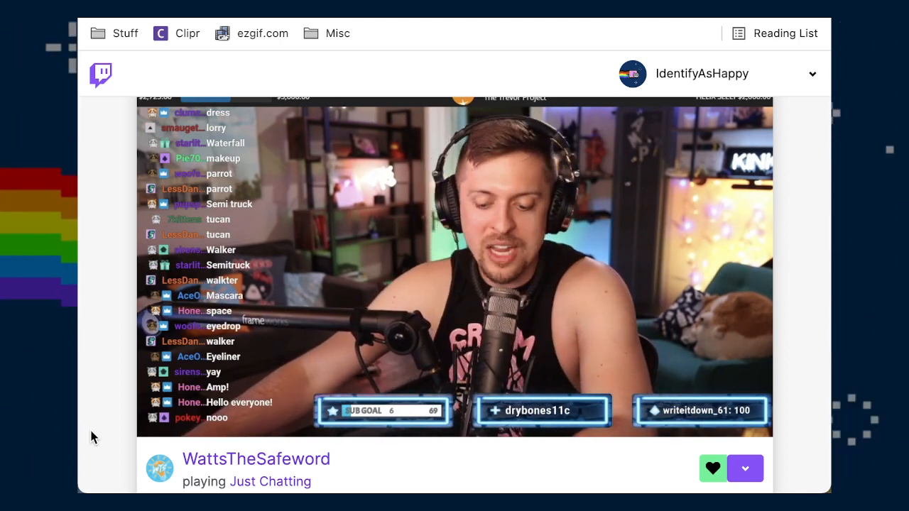
mouse_move(178, 429)
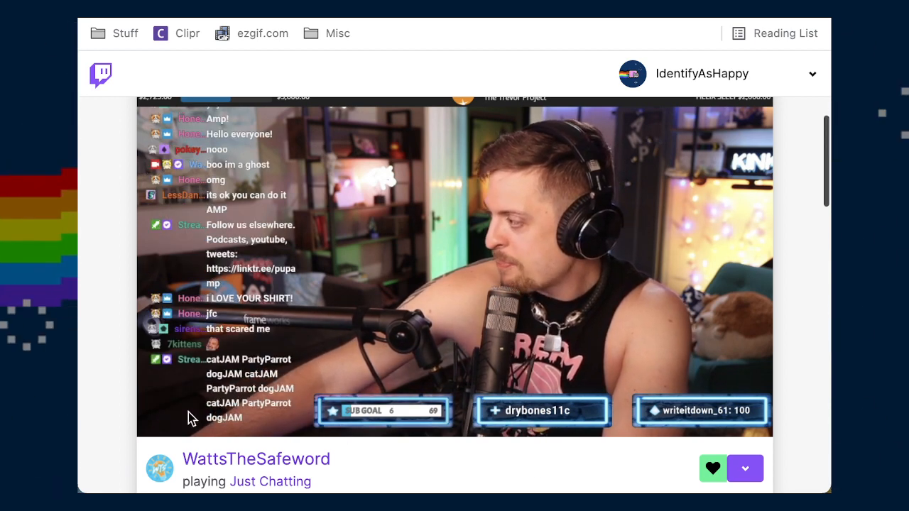
scroll(188, 419, down, 1)
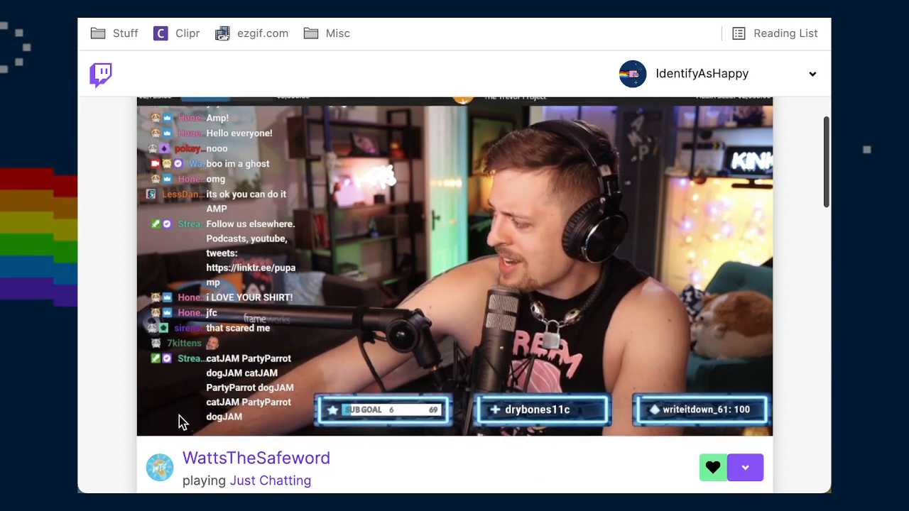
scroll(179, 422, up, 1)
scroll(178, 422, down, 1)
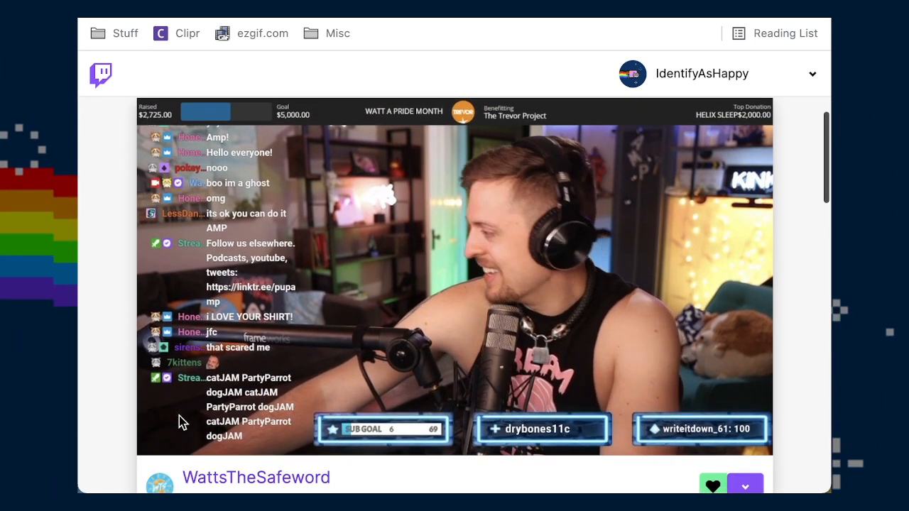
scroll(177, 426, up, 1)
click(159, 429)
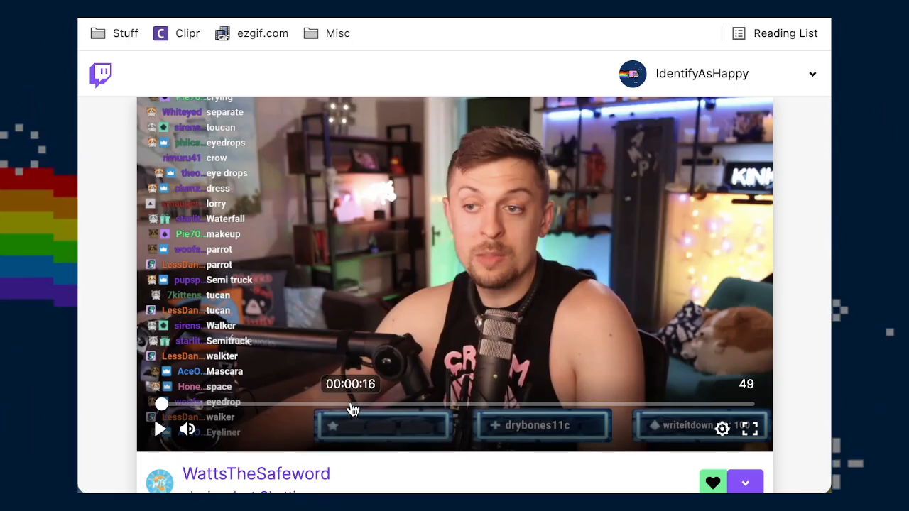
- Scrub through the clip around 00:00:18 and briefly play it there to locate the frames for the sticker
click(375, 408)
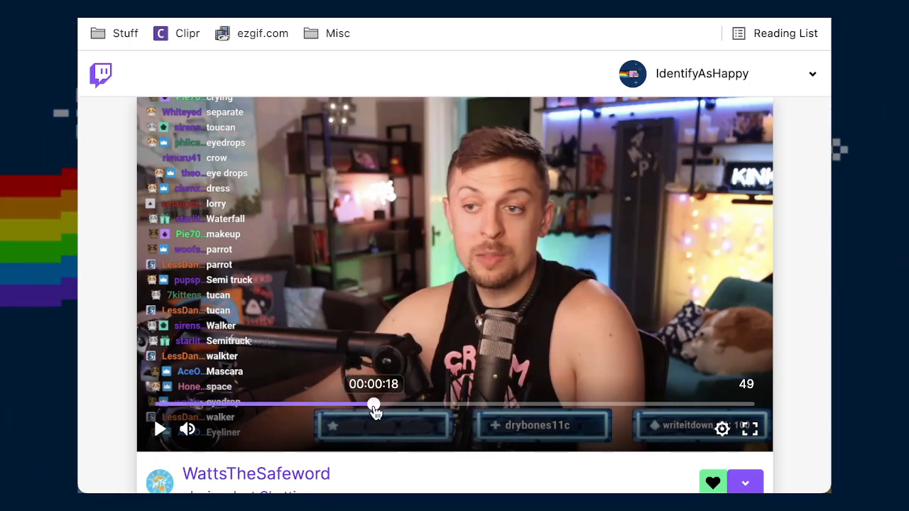
drag(374, 408, 402, 408)
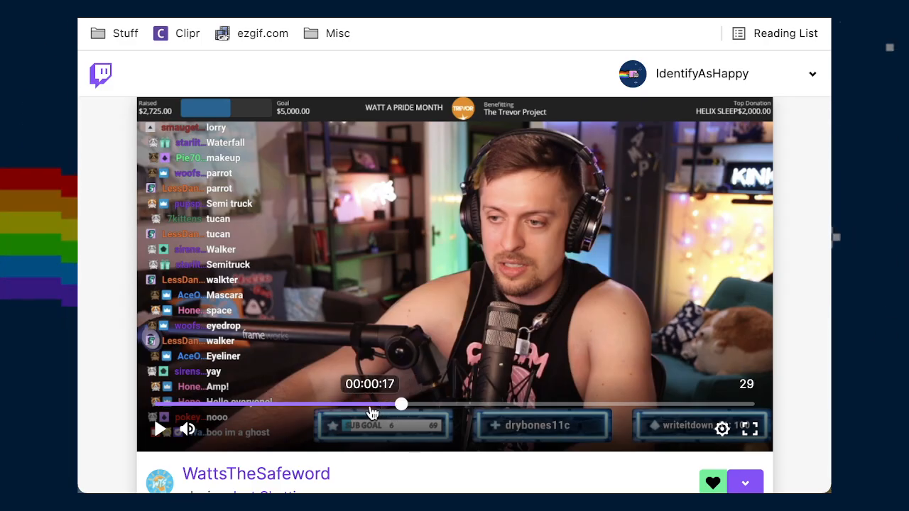
click(384, 406)
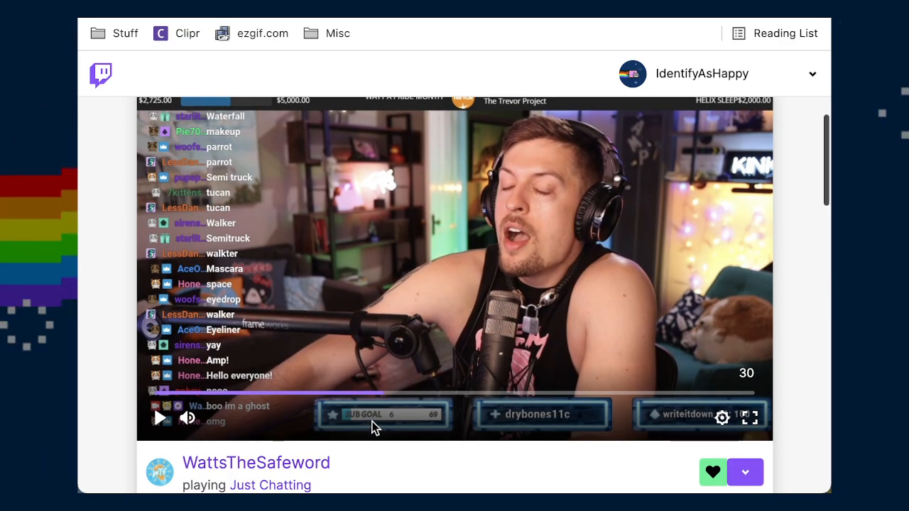
scroll(371, 427, up, 2)
scroll(371, 426, down, 1)
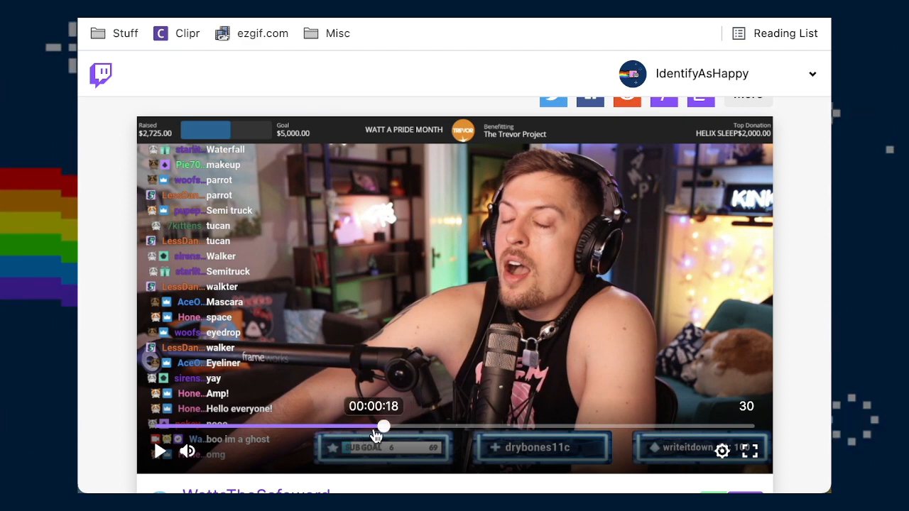
click(373, 428)
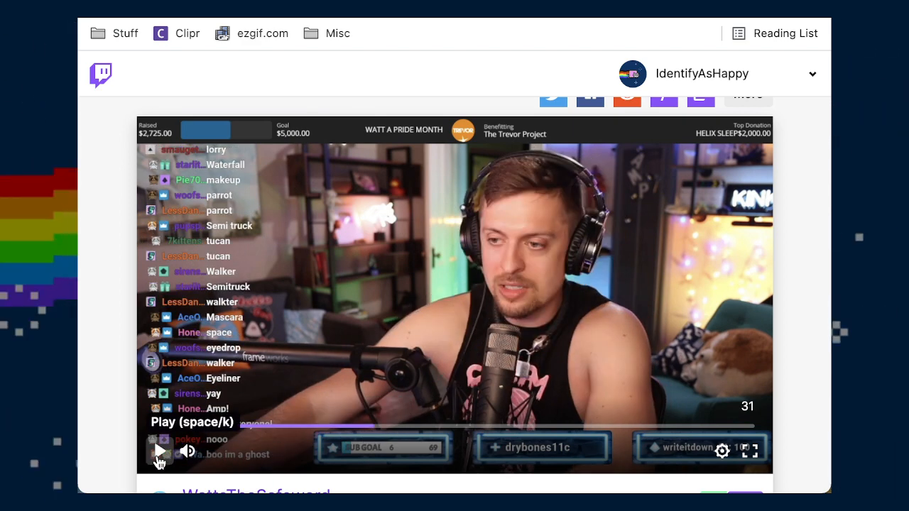
click(160, 460)
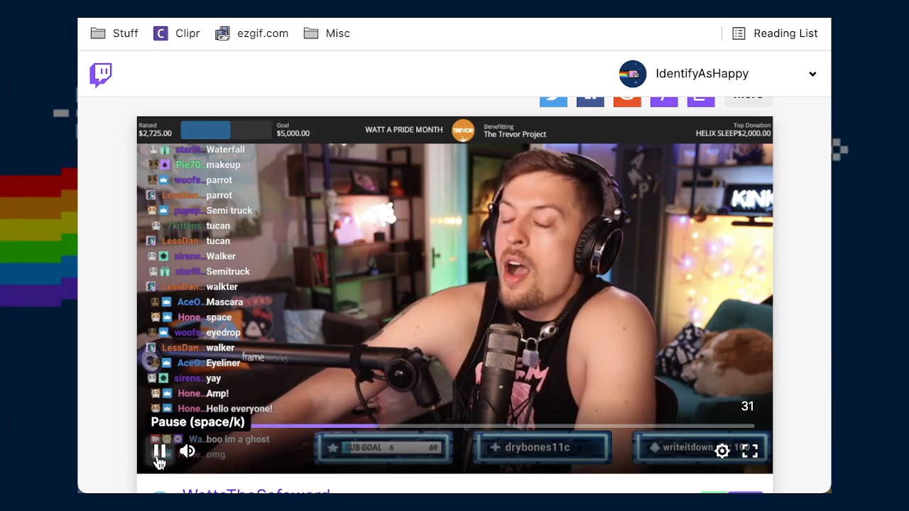
click(166, 461)
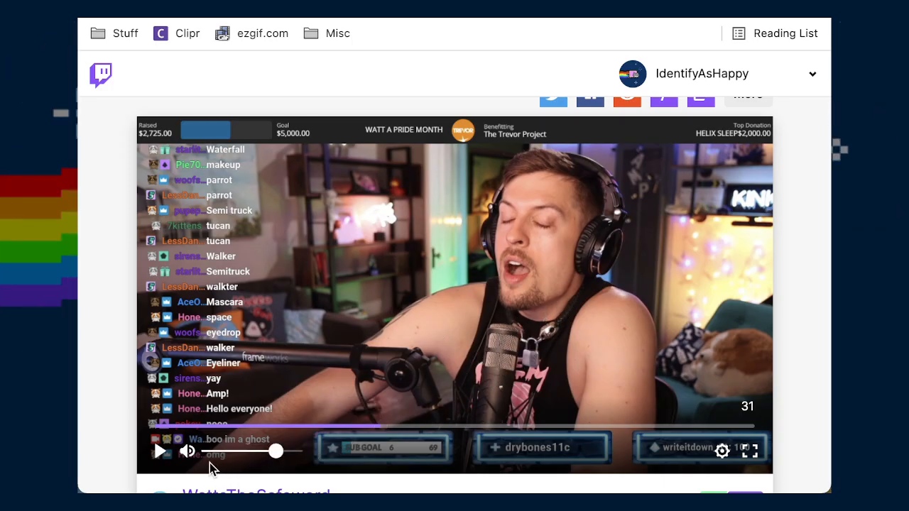
- Go to the Clipr site and request a download link for the copied Twitch clip URL
click(178, 33)
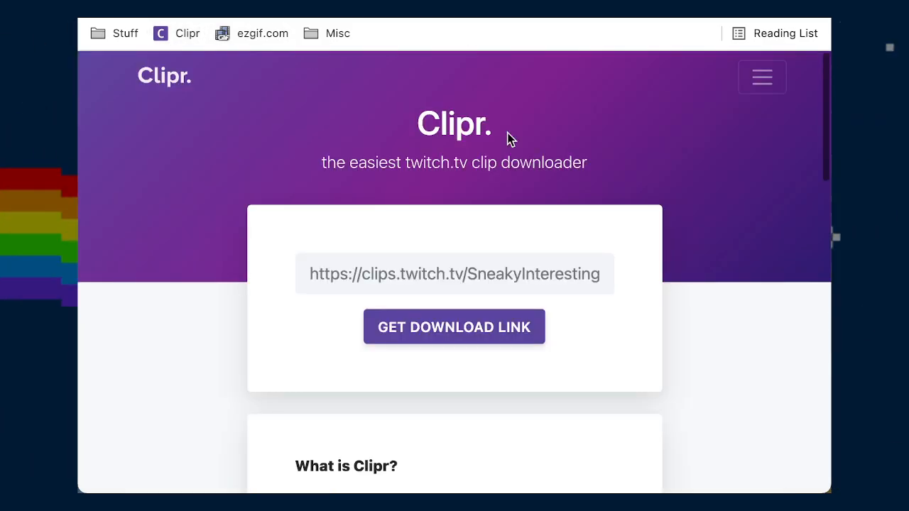
click(473, 276)
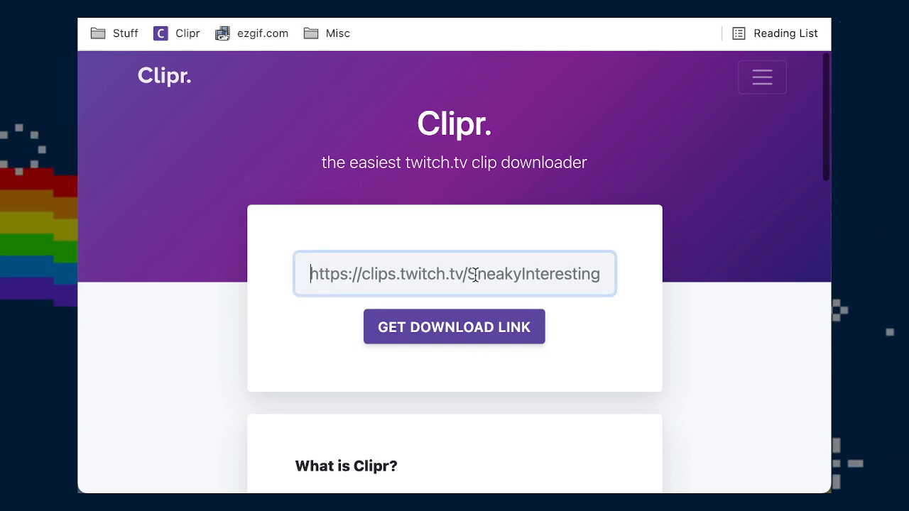
key(super+v)
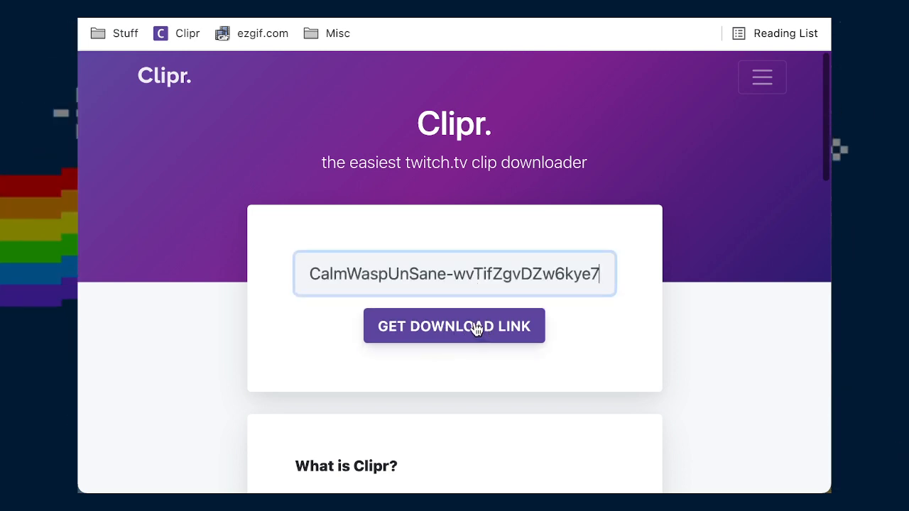
click(458, 326)
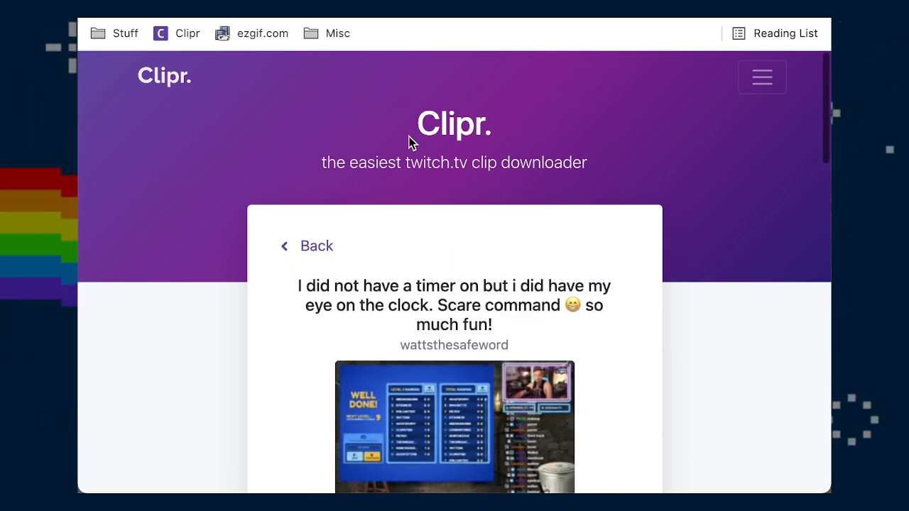
- Download the clip from Clipr and open the saved AT-cm_1216651323.mp4 in the video player
scroll(672, 291, down, 3)
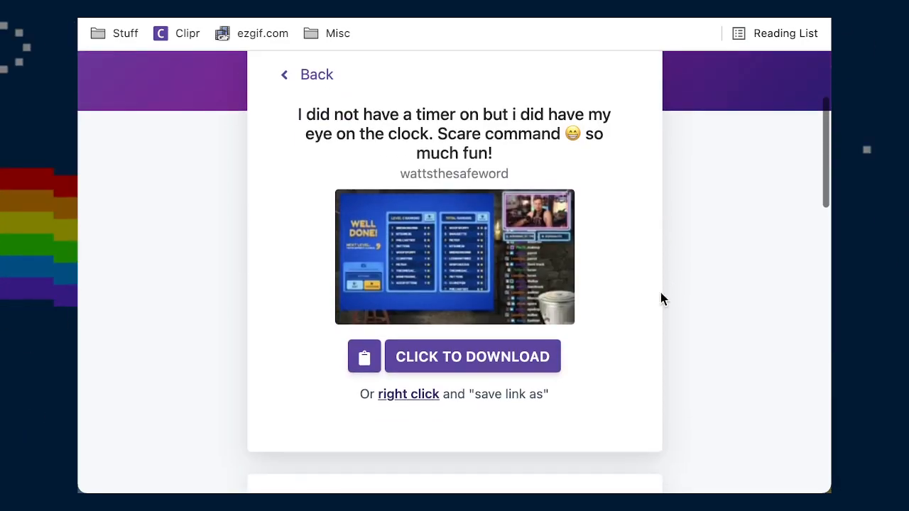
click(461, 363)
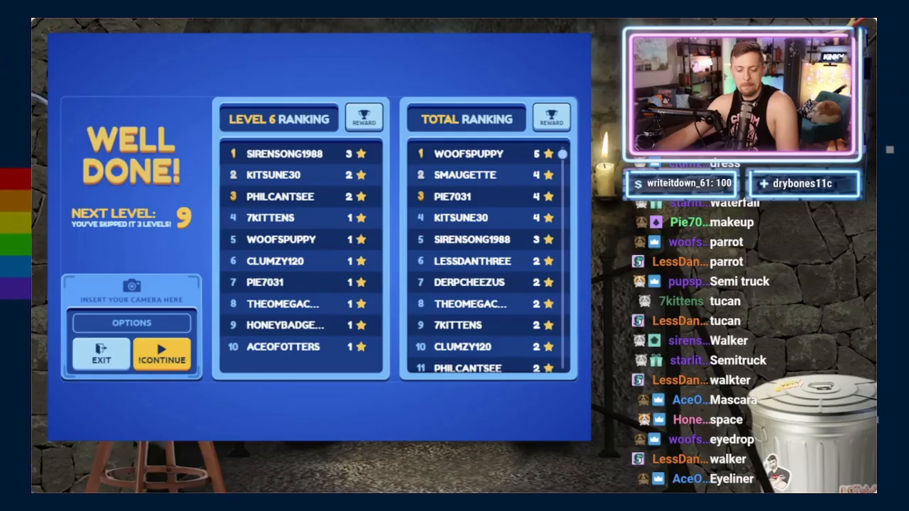
mouse_move(380, 323)
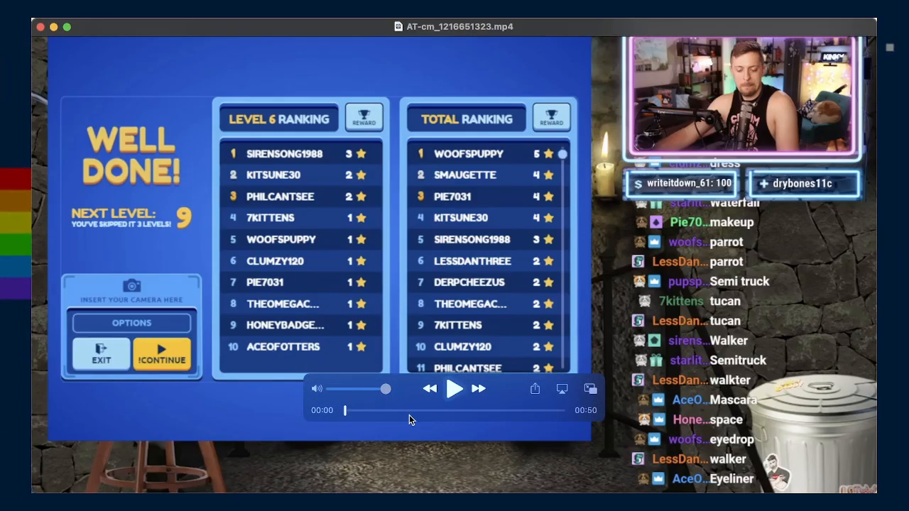
- Find the scare moment in the downloaded video and set the trim start just before it, at about 00:17.56
click(412, 411)
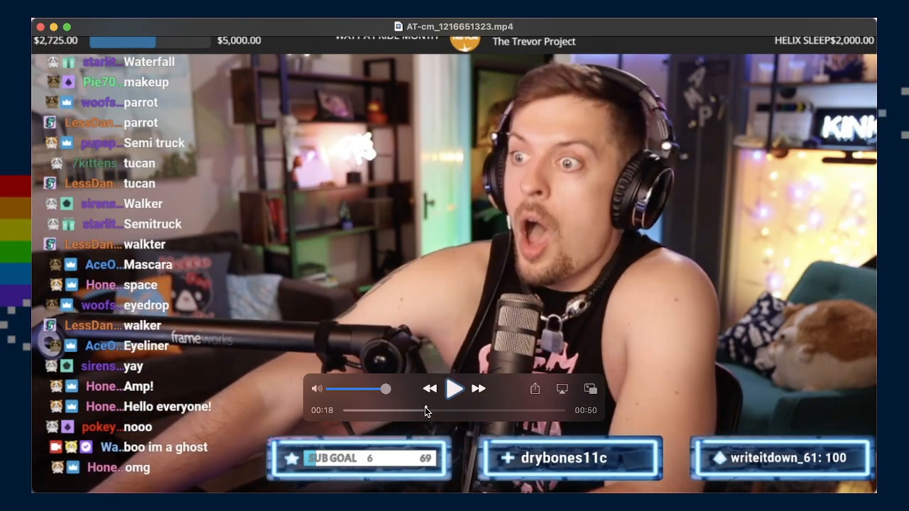
drag(425, 412, 421, 412)
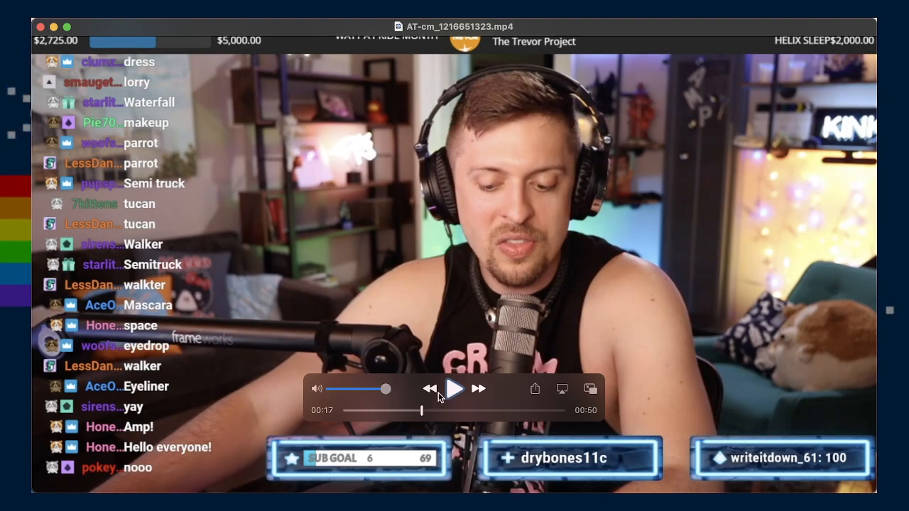
key(super+t)
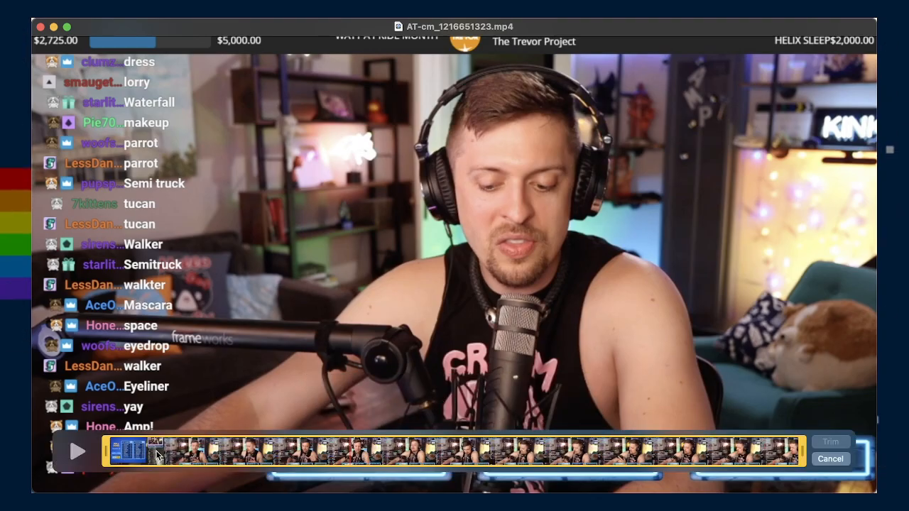
drag(103, 460, 524, 467)
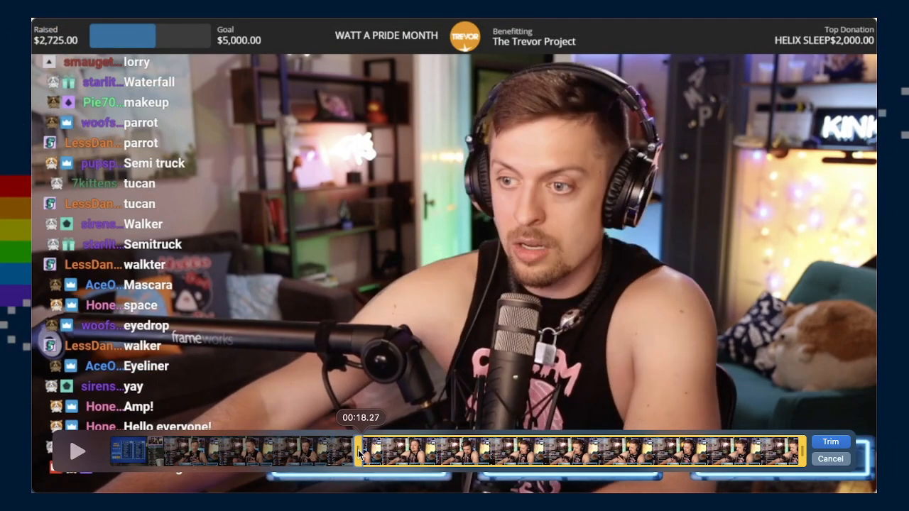
drag(355, 455, 348, 454)
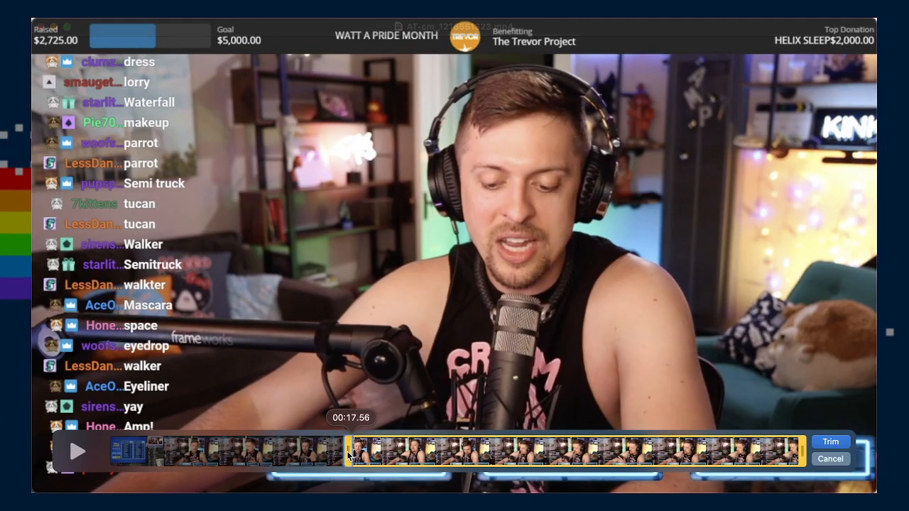
- Set the trim end shortly after the scare reaction and apply the trim, keeping about 4 seconds of video
drag(804, 457, 389, 467)
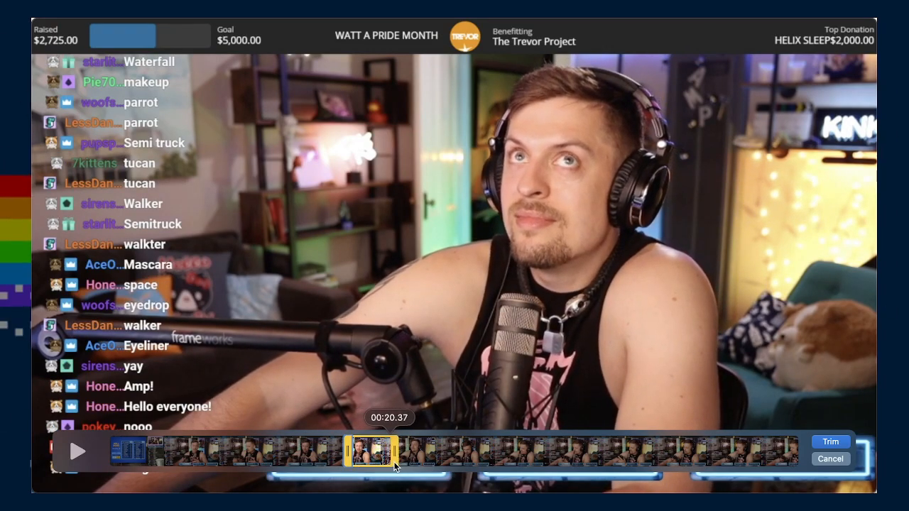
drag(412, 466, 678, 466)
drag(581, 472, 417, 456)
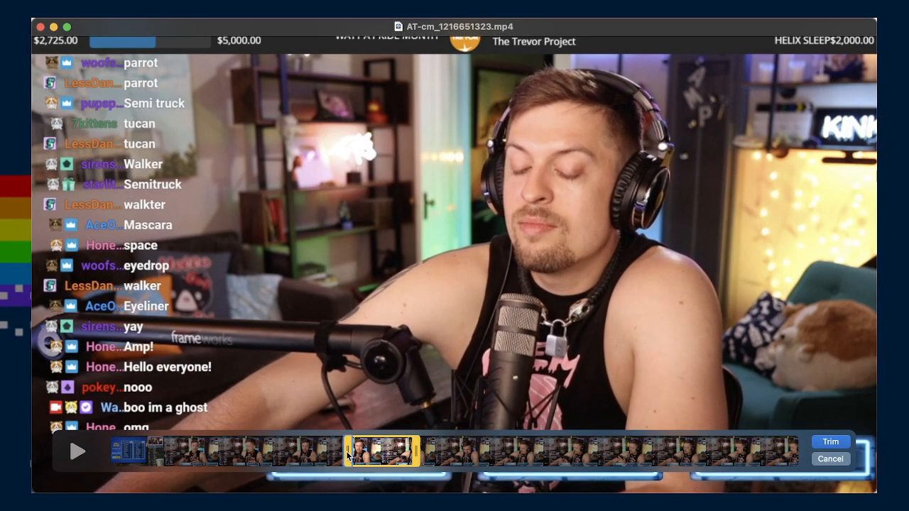
click(831, 442)
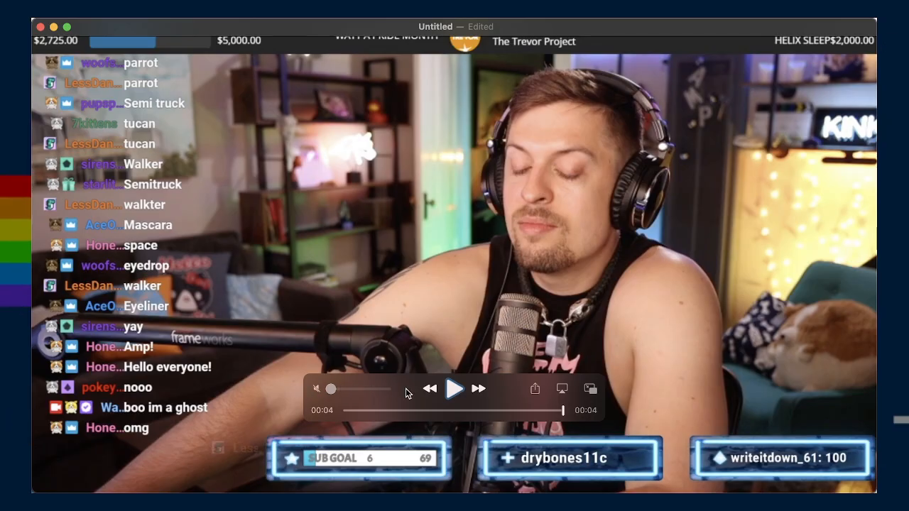
- Play and scrub through the trimmed clip to find tighter start and end frames around the scare reaction
click(453, 389)
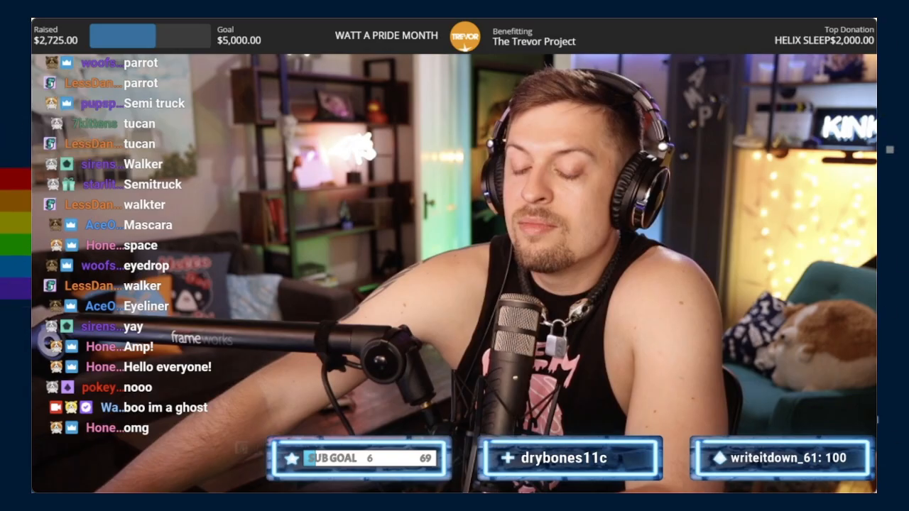
click(454, 389)
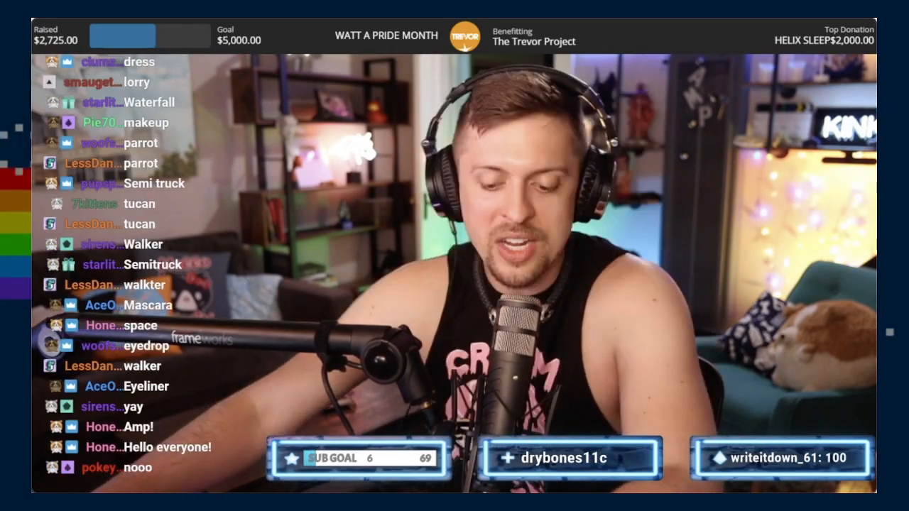
mouse_move(825, 421)
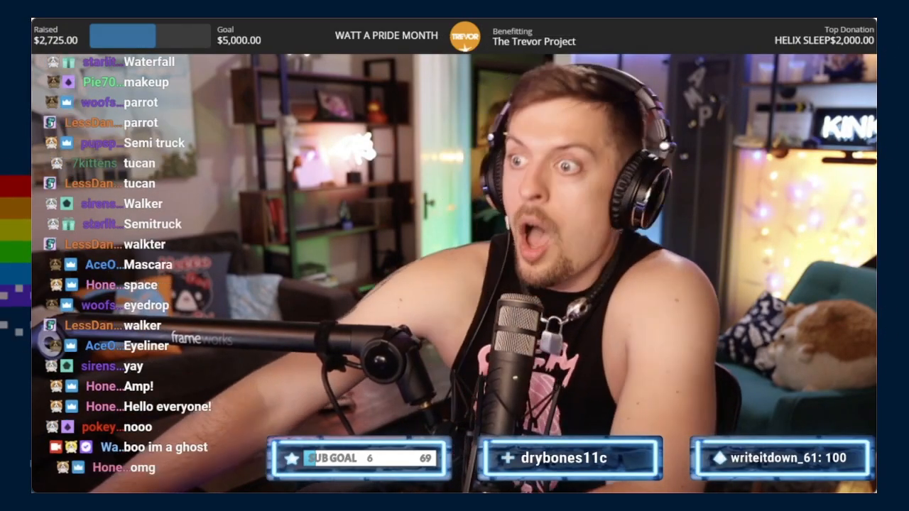
mouse_move(812, 406)
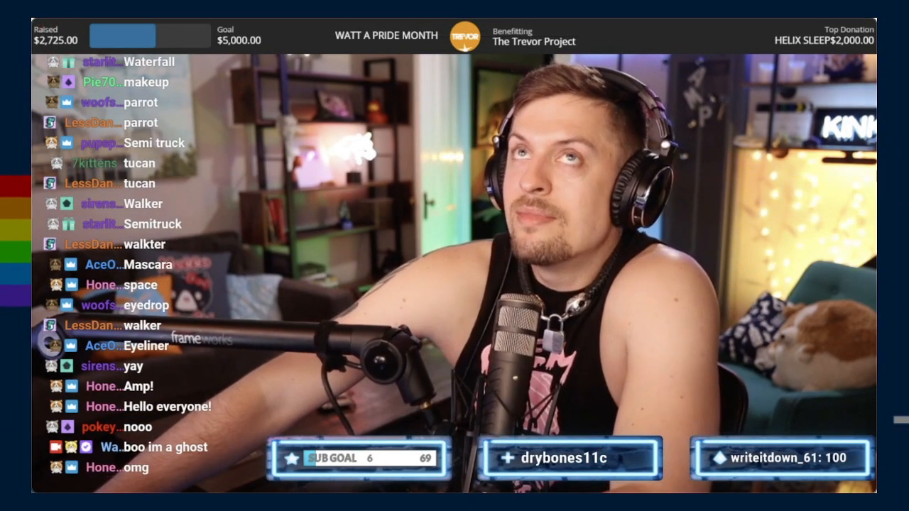
mouse_move(727, 403)
click(370, 410)
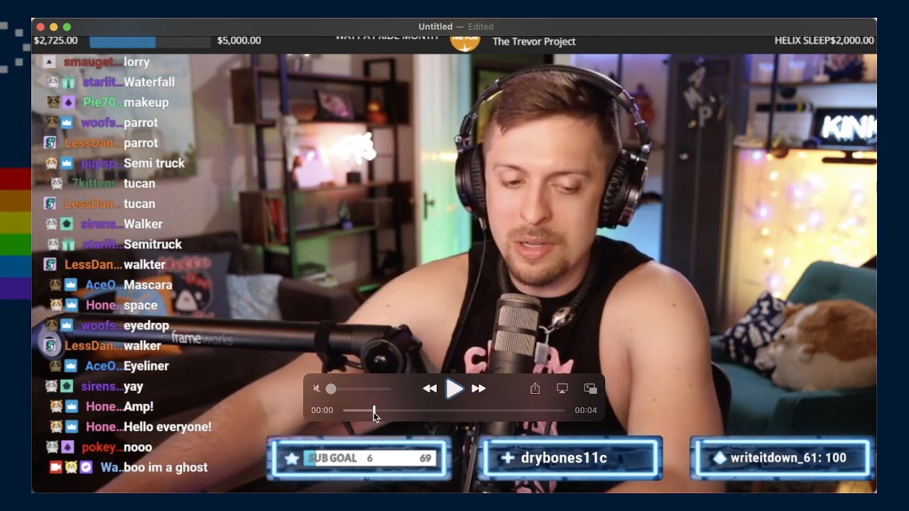
drag(373, 410, 392, 411)
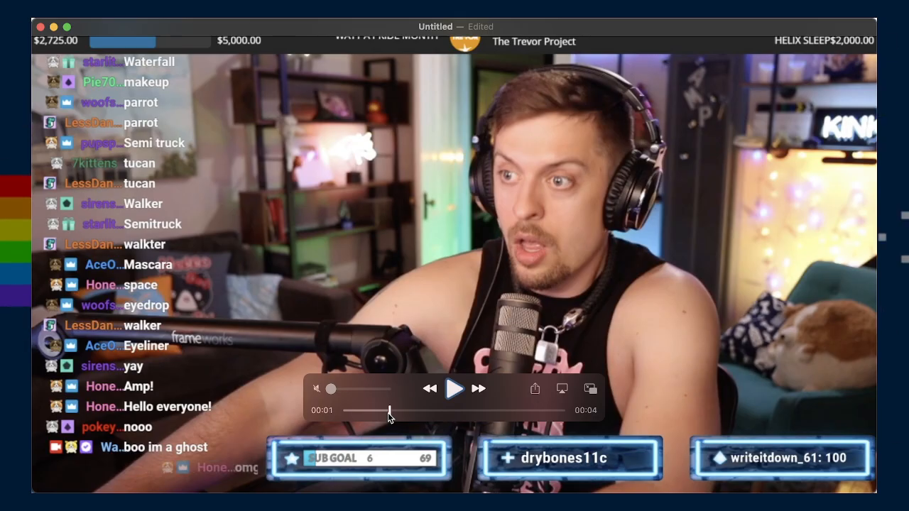
drag(389, 418, 361, 418)
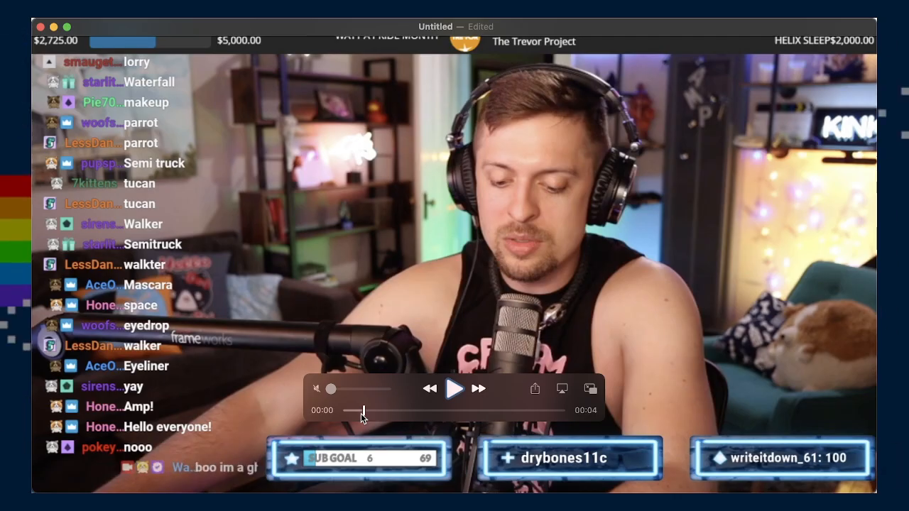
drag(362, 418, 519, 421)
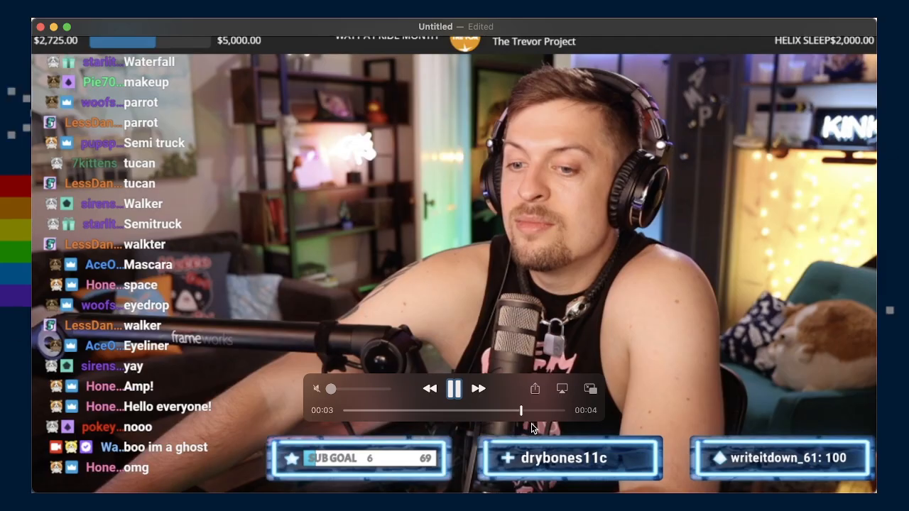
- Trim the clip again so that it ends at about 00:20.70, right after the scare reaction
key(super+t)
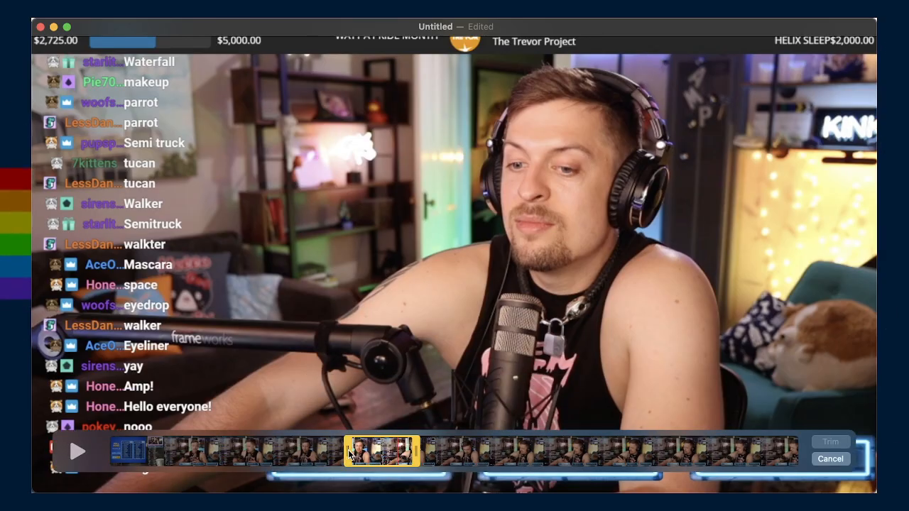
drag(348, 454, 399, 450)
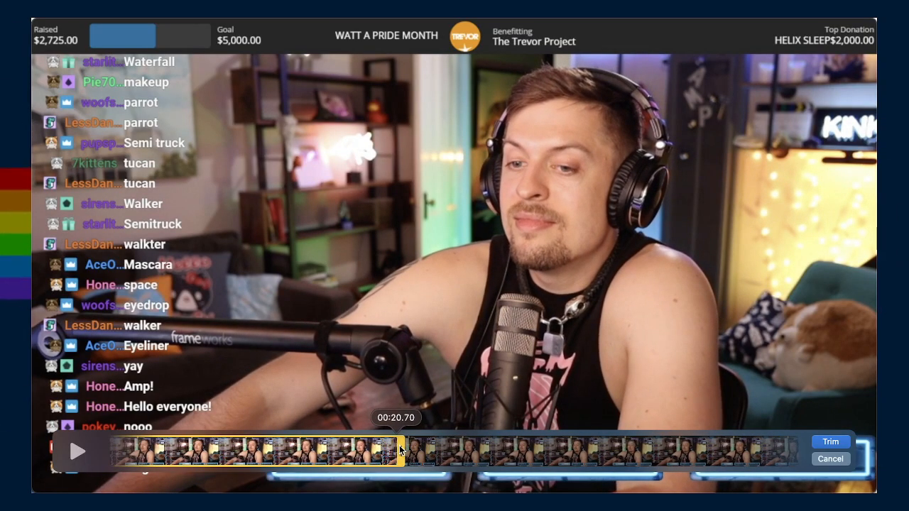
drag(406, 449, 406, 450)
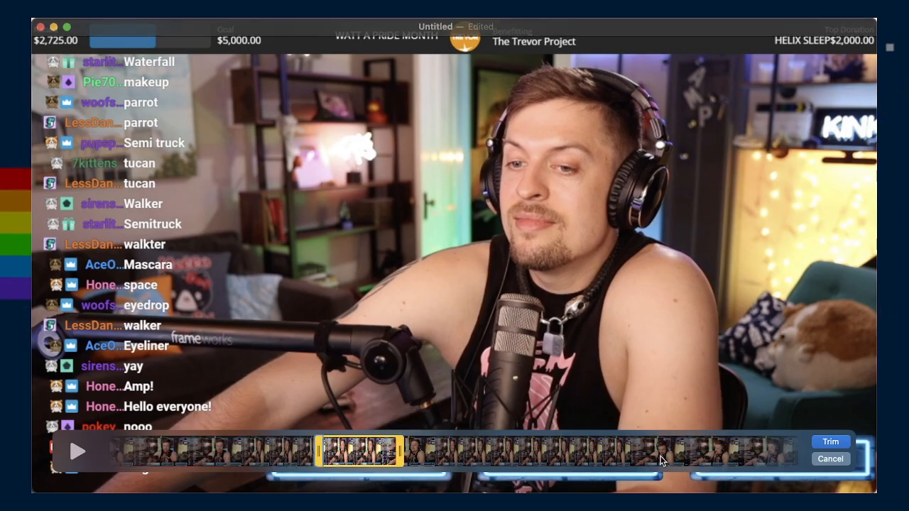
click(833, 441)
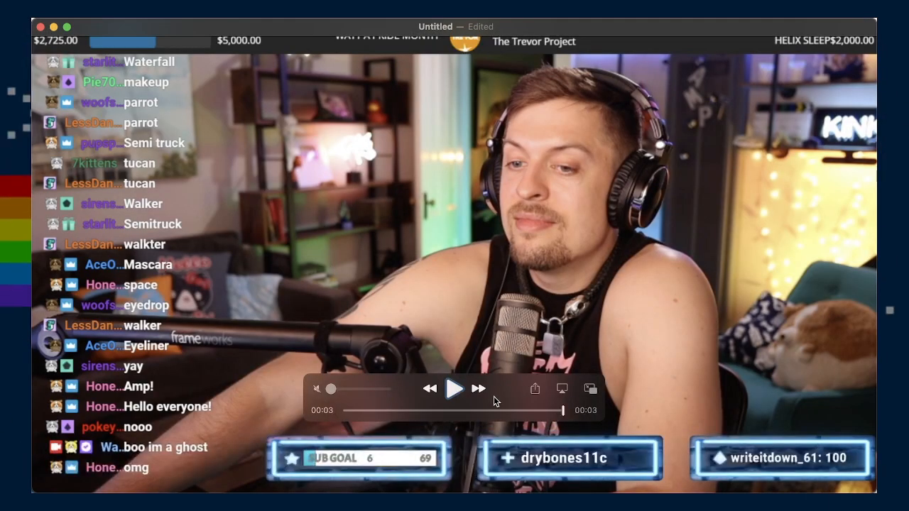
- Replay the clip and trim its beginning so it starts just before the streamer looks up, startled
click(455, 390)
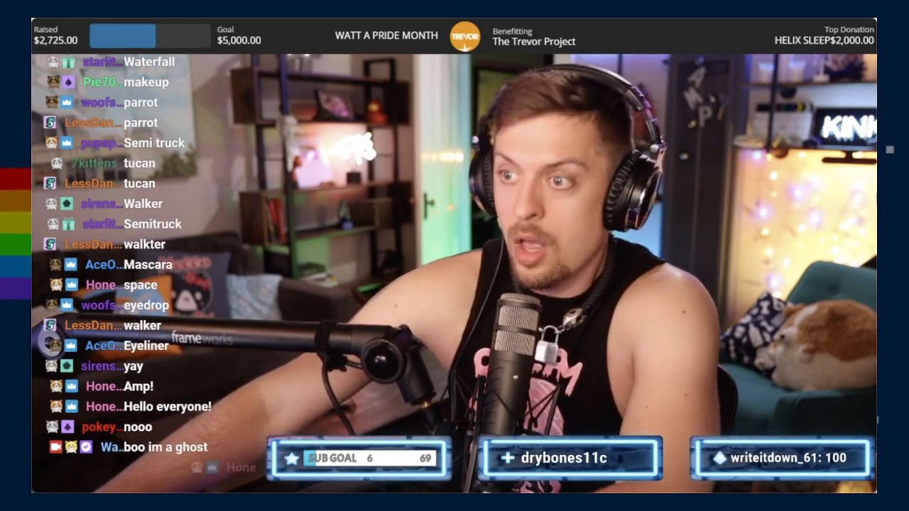
mouse_move(452, 409)
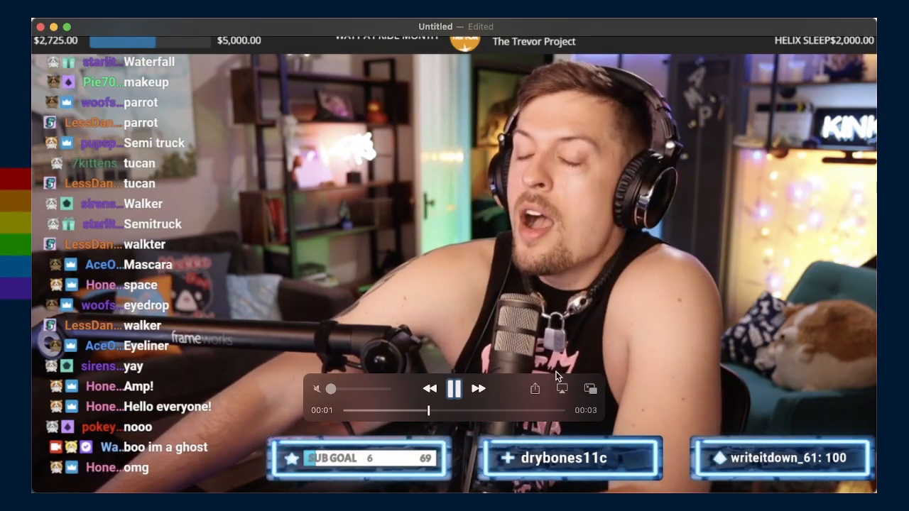
key(super+t)
drag(357, 449, 358, 446)
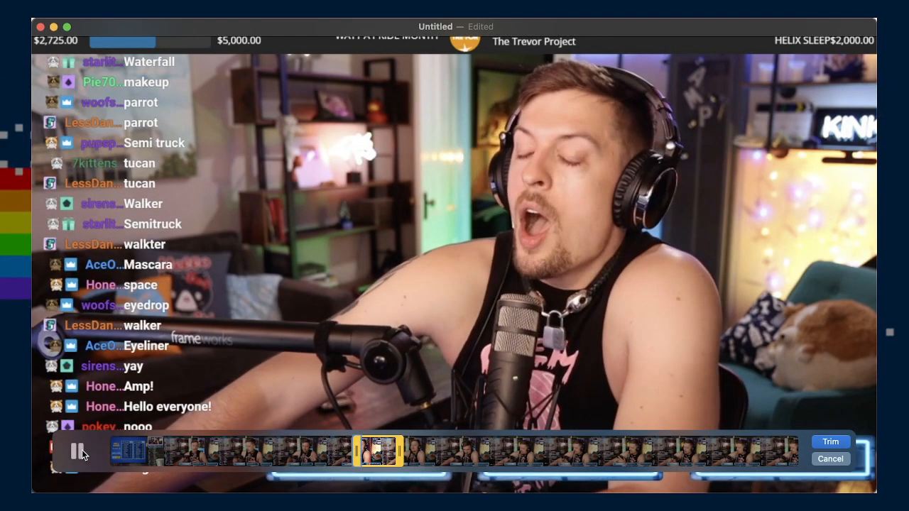
click(831, 442)
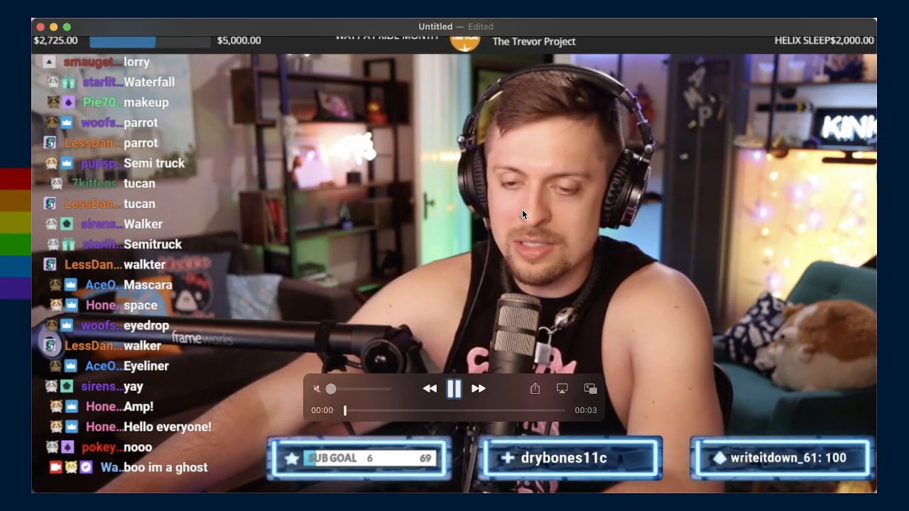
- Trim the clip's end to about 00:20.24, while the streamer looks upward, and replay the result
key(super+t)
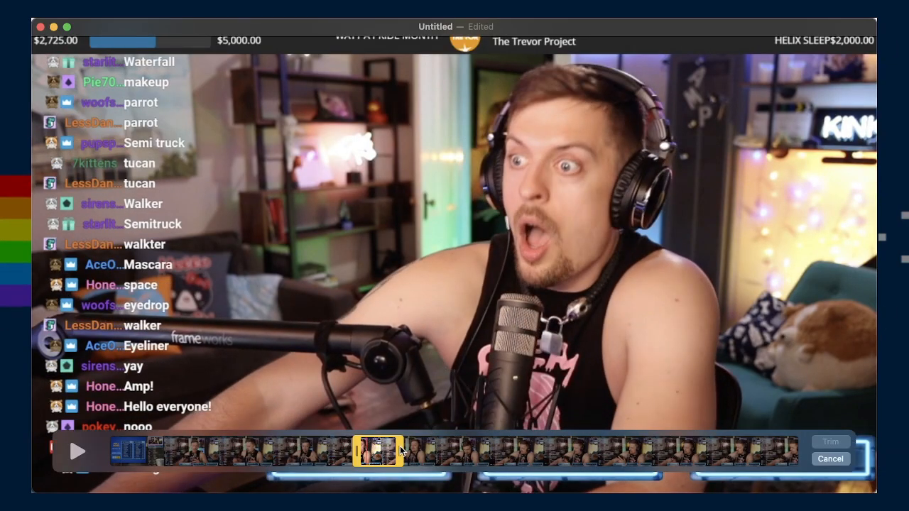
drag(399, 453, 398, 453)
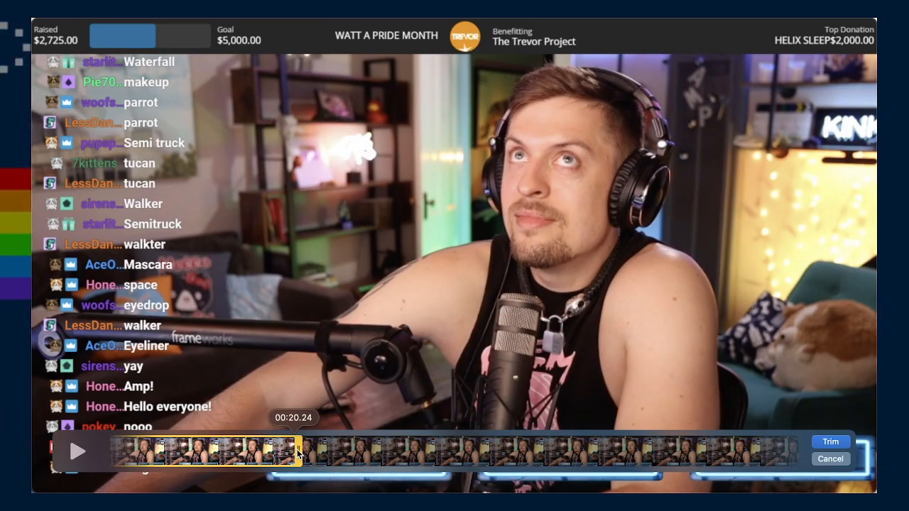
drag(298, 455, 299, 455)
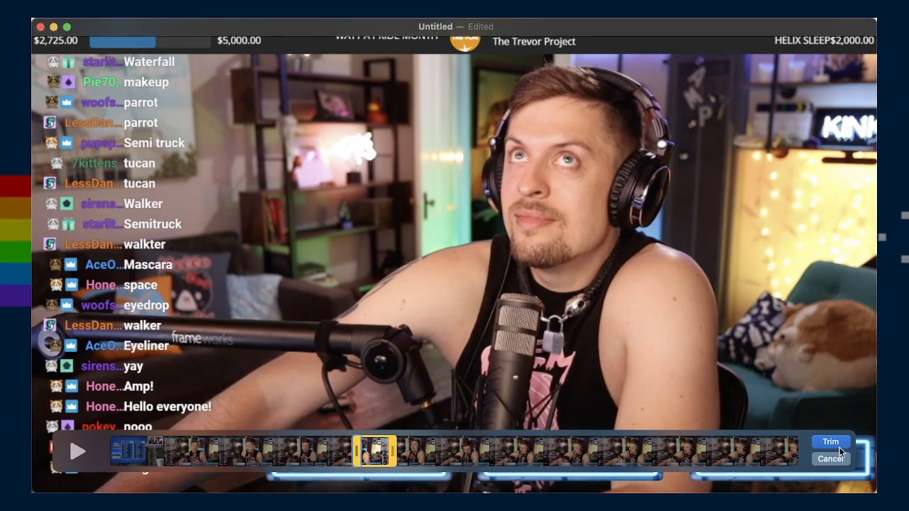
click(840, 448)
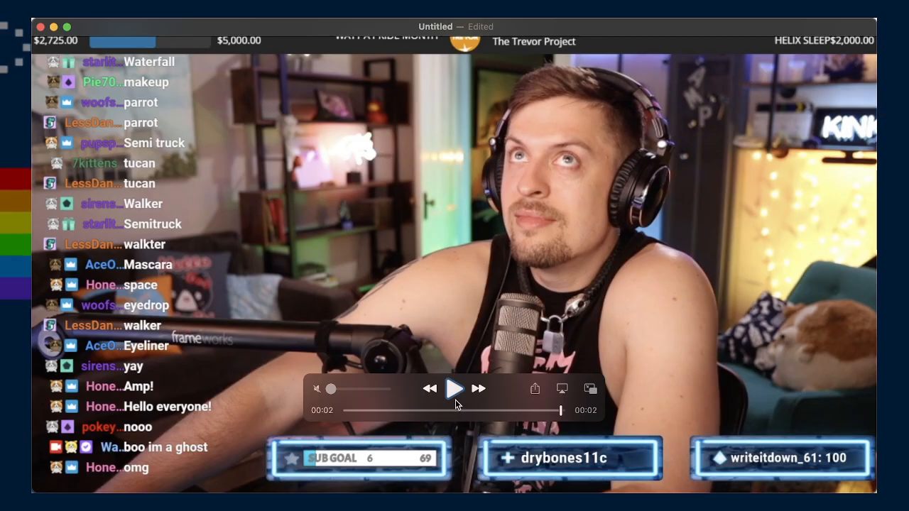
click(454, 391)
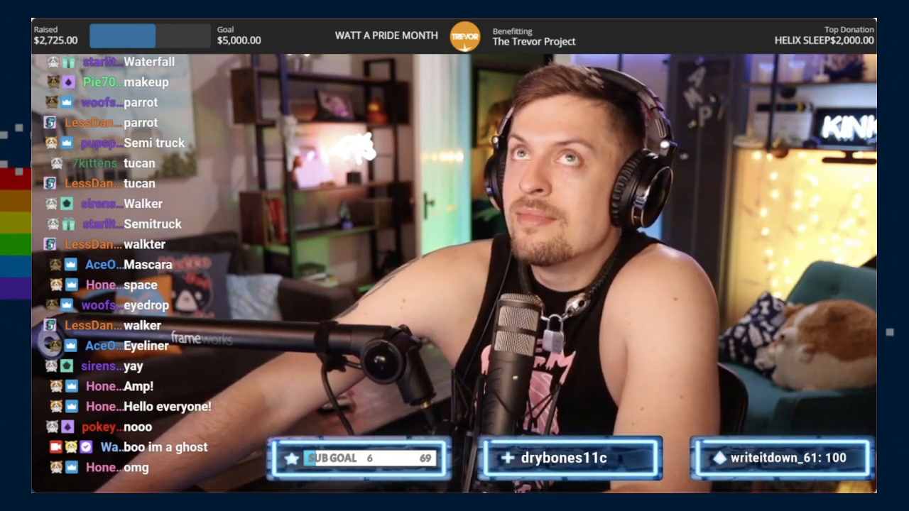
mouse_move(665, 422)
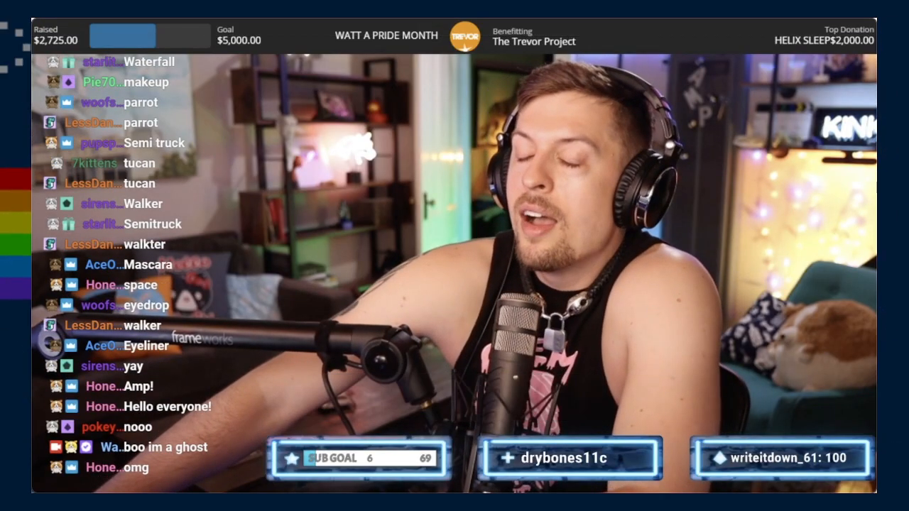
- Save the trimmed clip as 210612-ampScareCommand.mp4 in the 21-06-13-TwitchGifs folder
key(super+s)
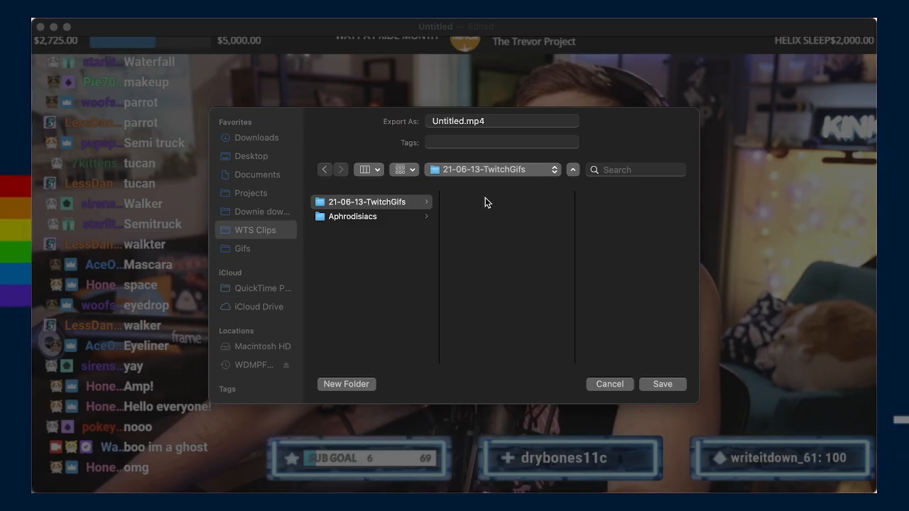
click(455, 122)
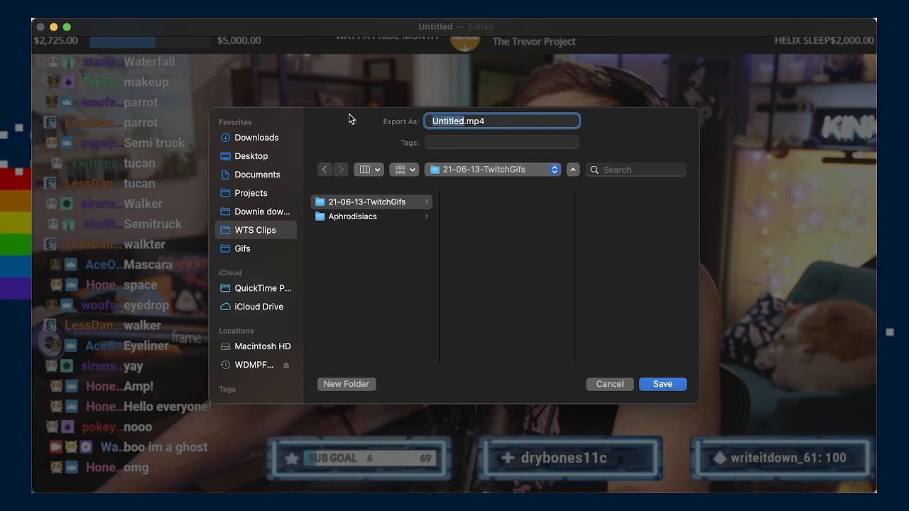
text(210612)
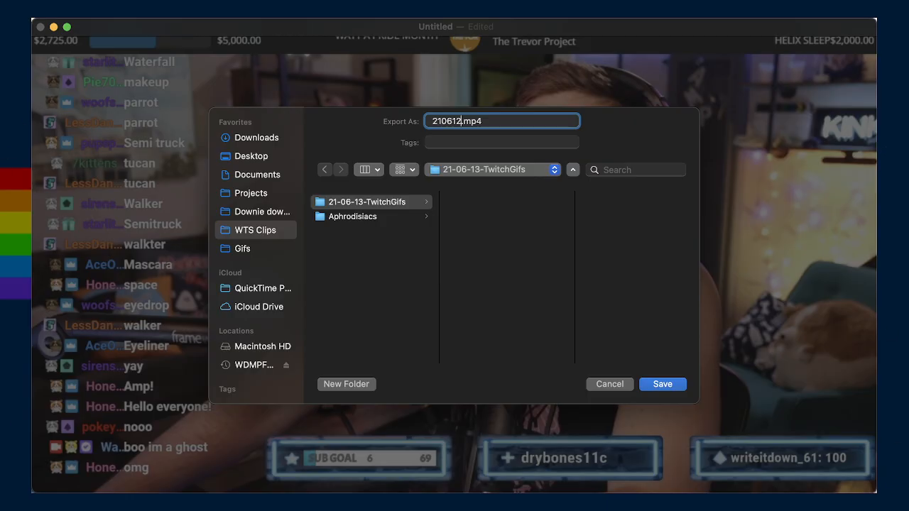
text(-ampGetsScared)
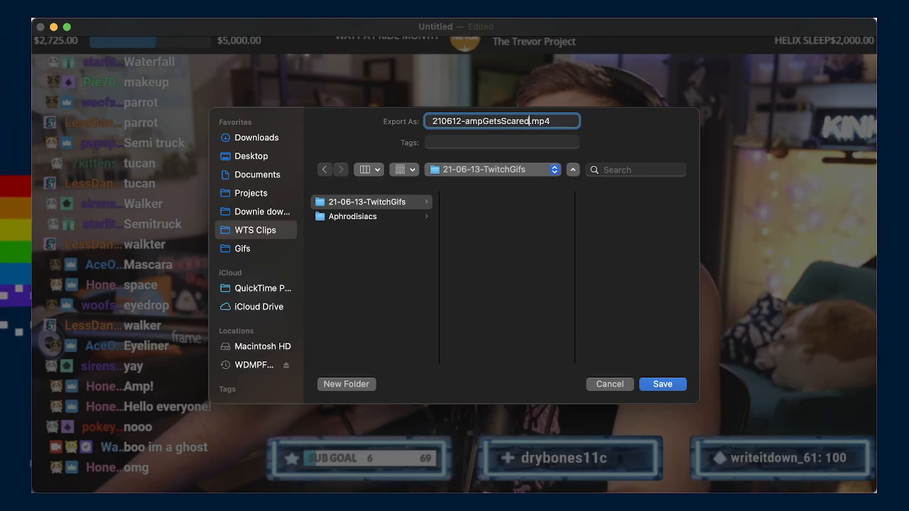
key(BackSpace)
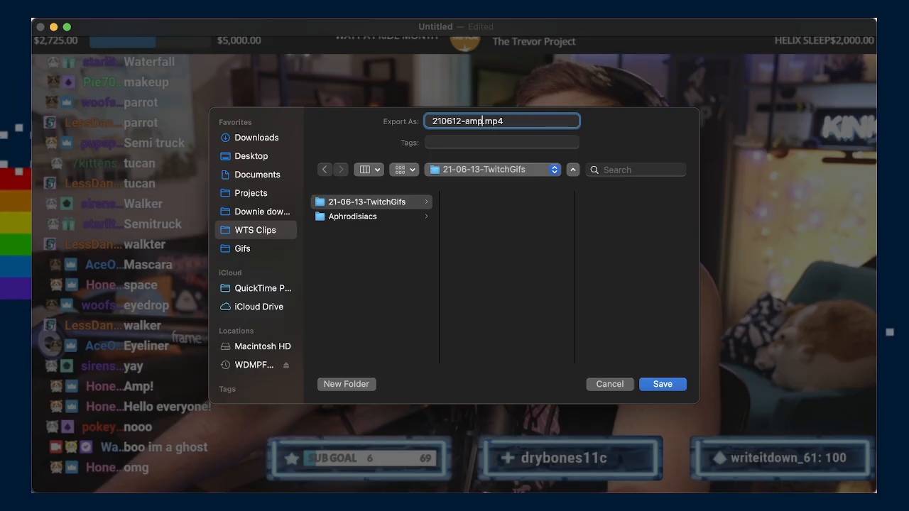
key(BackSpace)
key(BackSpace)
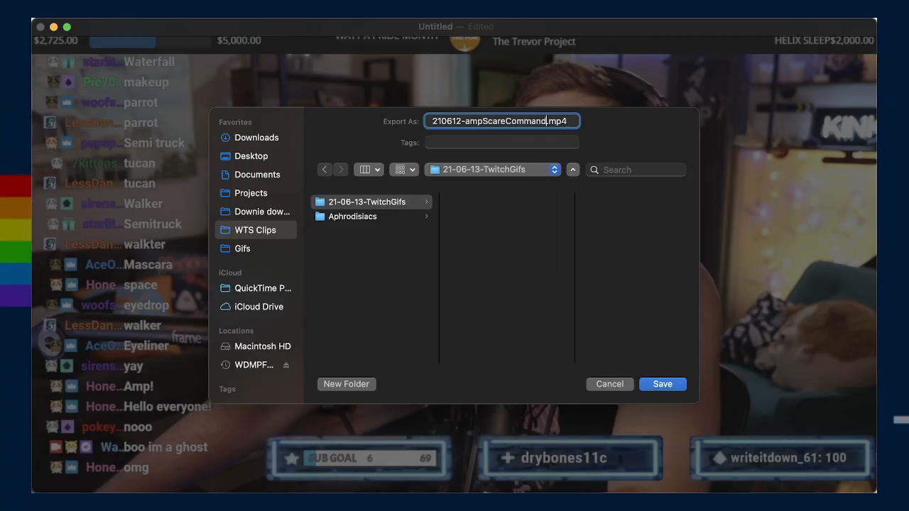
key(Return)
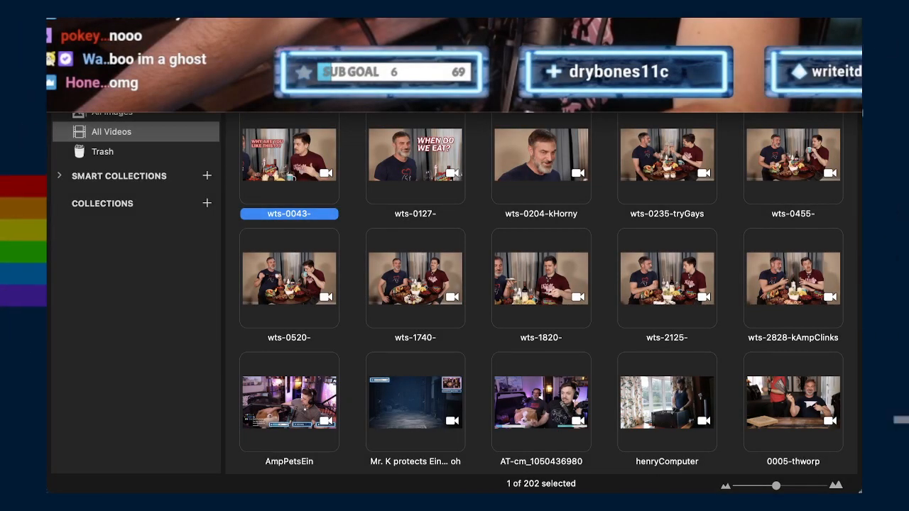
- Switch to Capto, add the saved scare clip to the All Videos library and open it for video editing
click(843, 200)
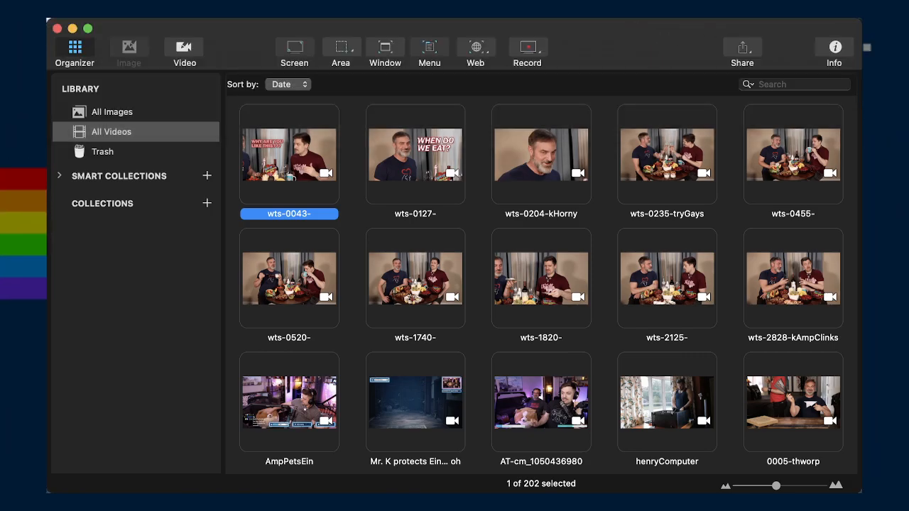
drag(550, 169, 229, 168)
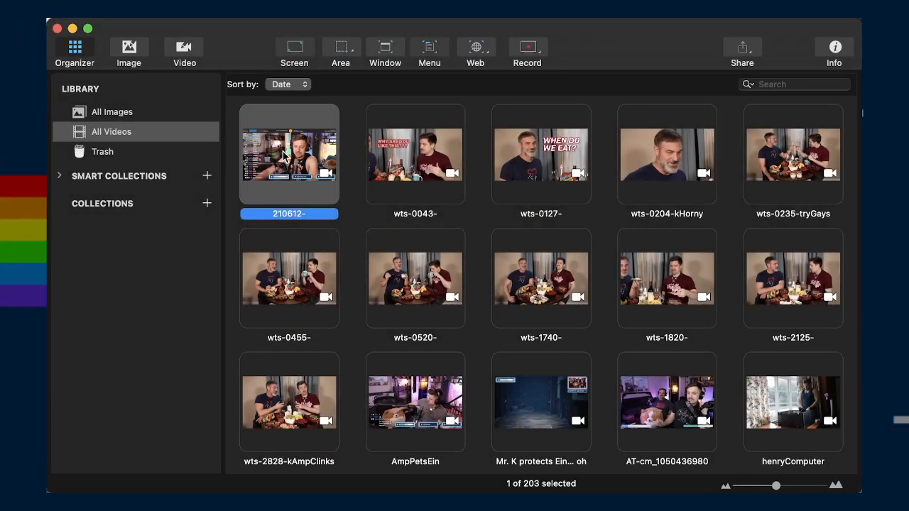
double_click(284, 156)
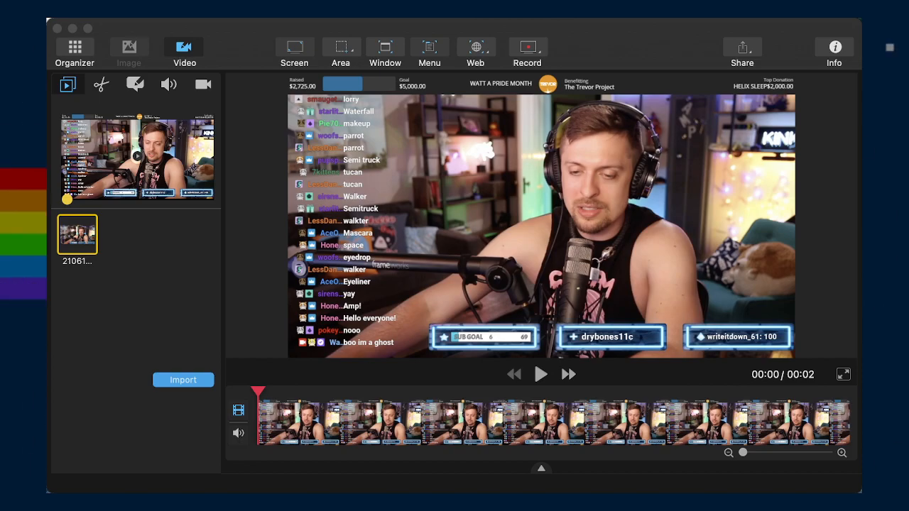
click(606, 62)
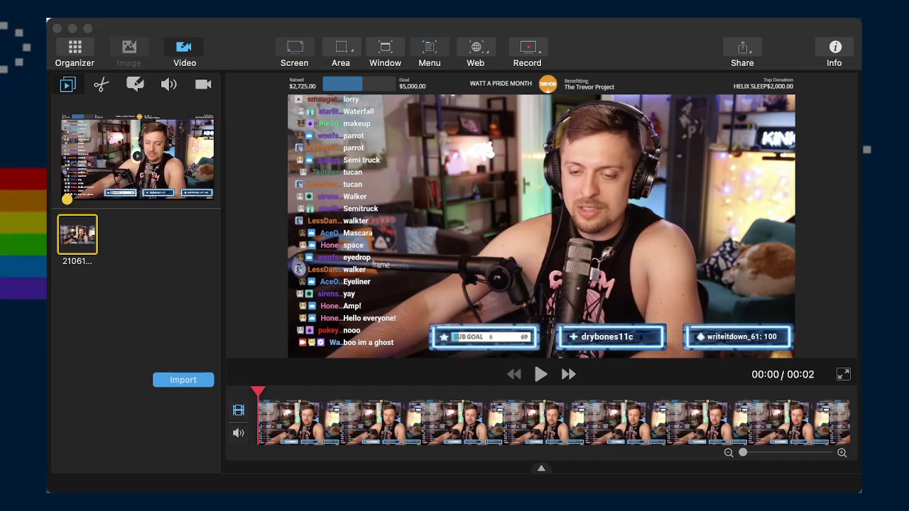
click(369, 293)
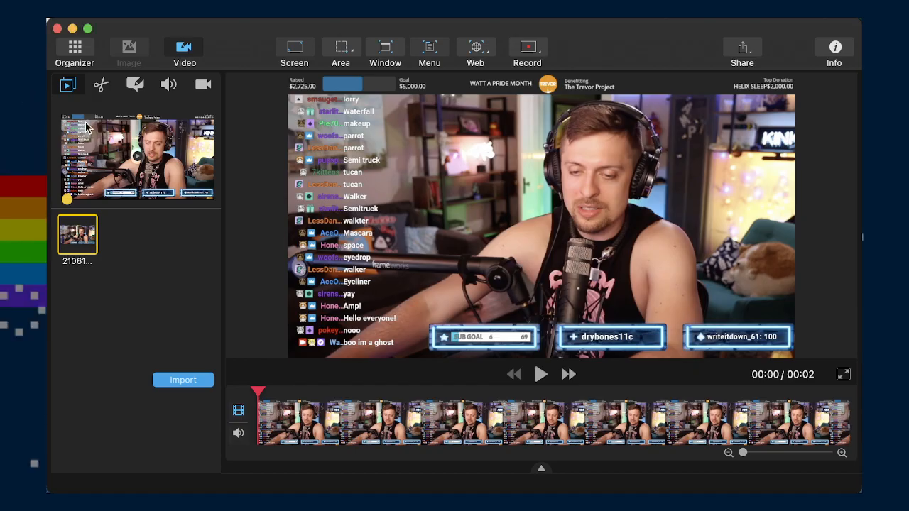
- Try a 600 by 600 crop frame around the streamer with the aspect ratio unlocked, and play the clip to check the framing
click(100, 85)
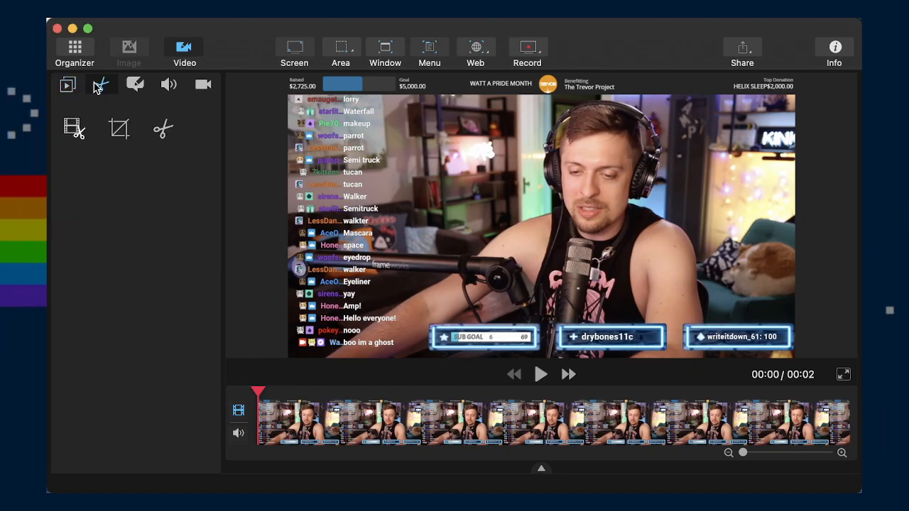
click(119, 127)
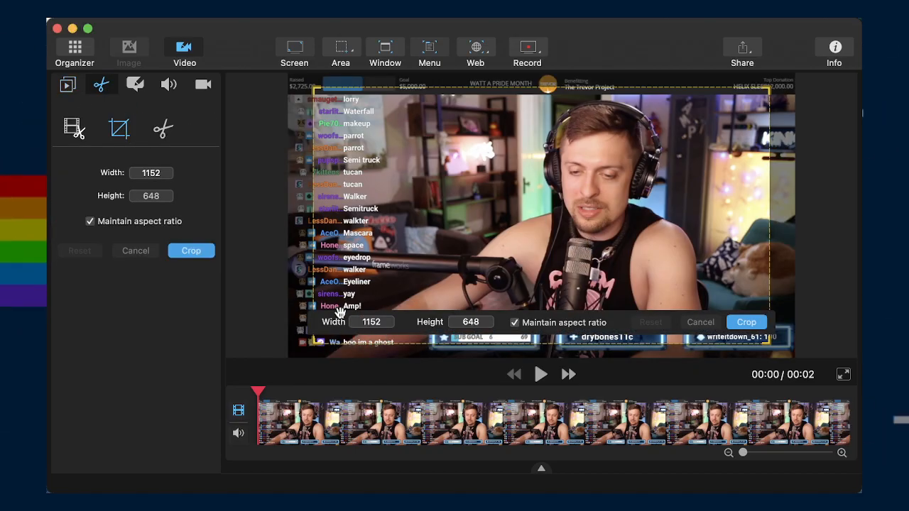
click(370, 321)
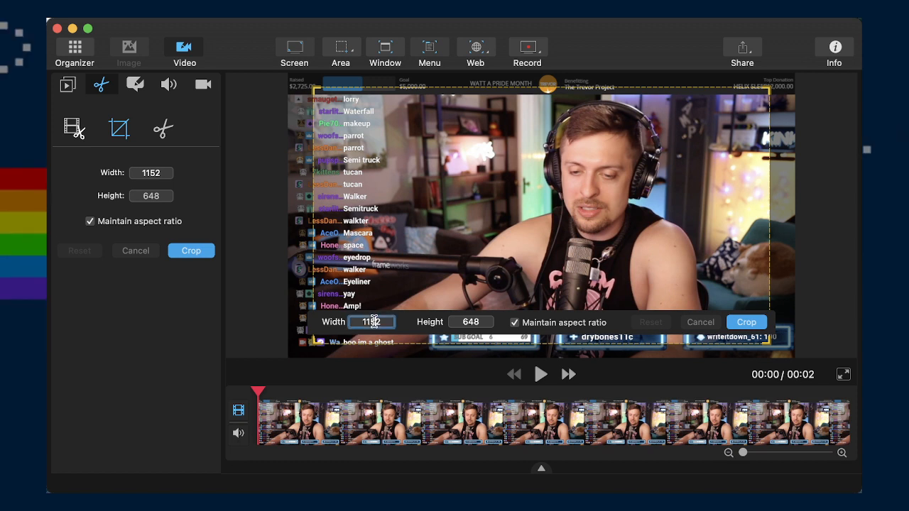
click(514, 323)
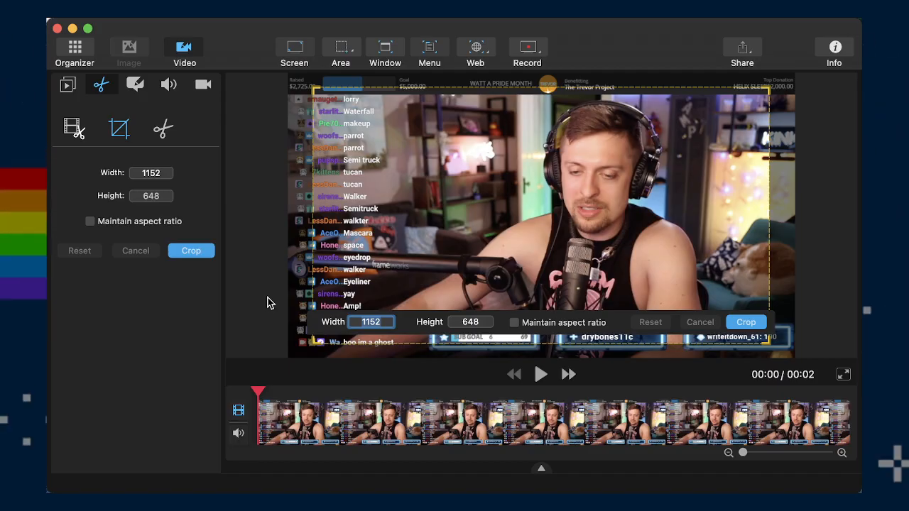
text(00)
key(Tab)
text(600)
key(Tab)
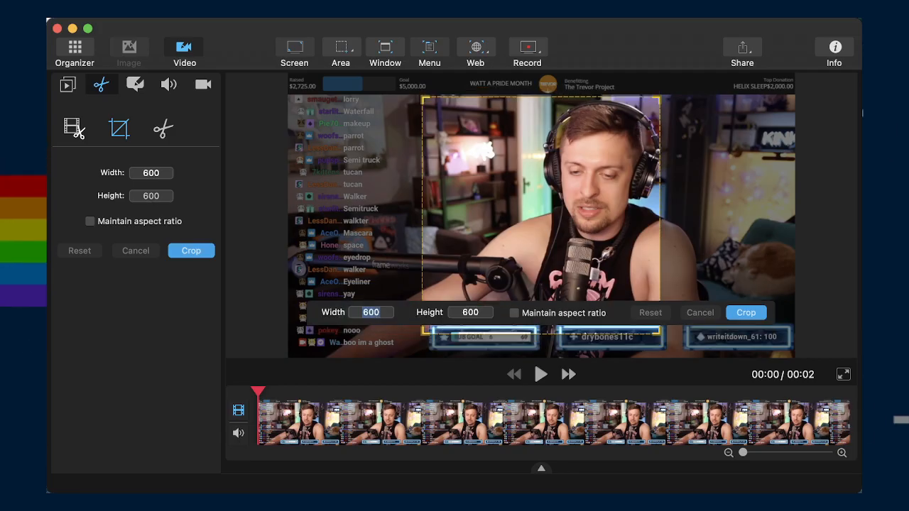
drag(605, 215, 658, 211)
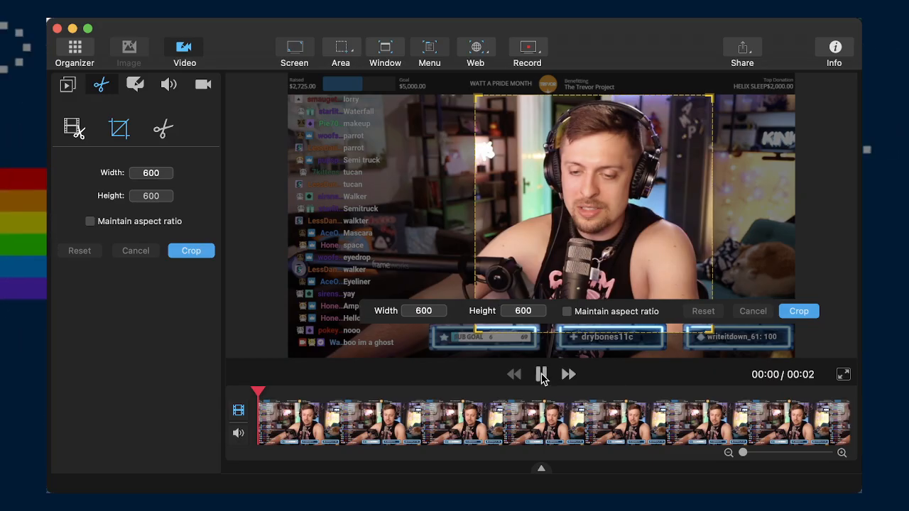
click(541, 375)
click(541, 375)
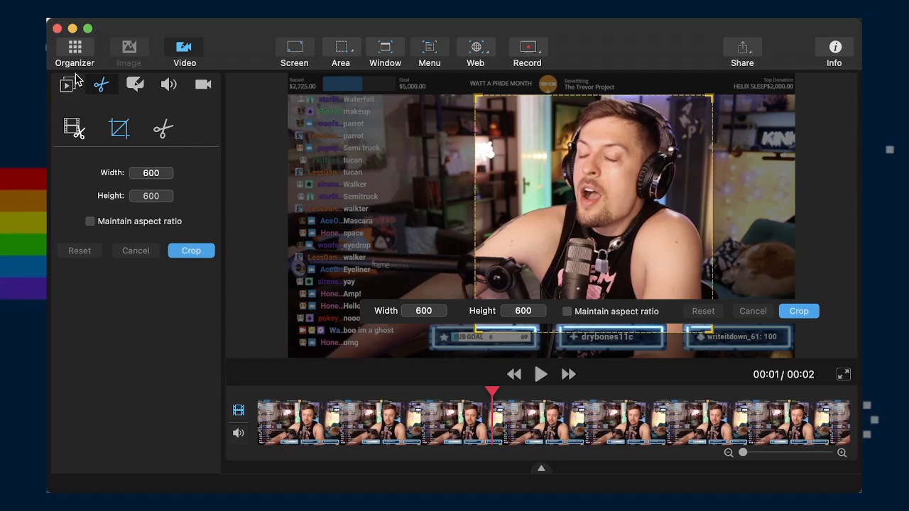
- Mute the clip's audio track
click(168, 85)
click(73, 197)
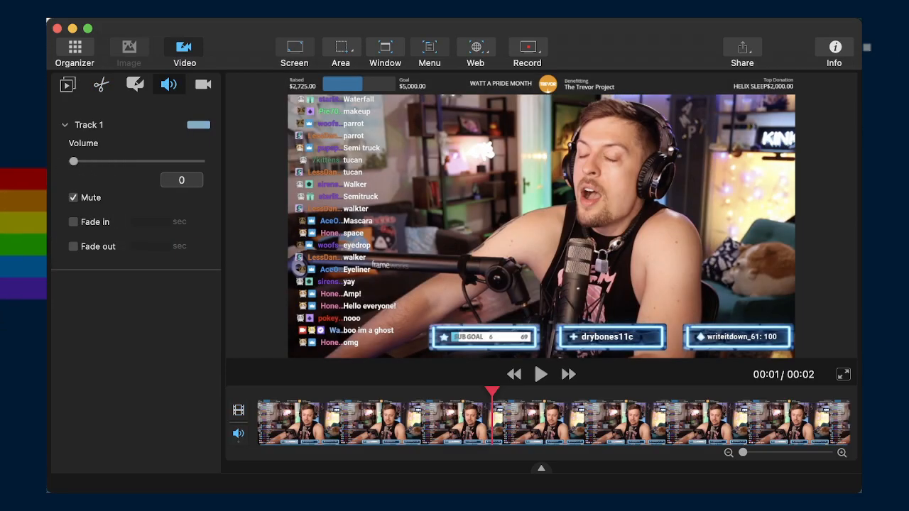
- Start a new crop of the video with the aspect ratio unlocked and set its width and height to 550
click(99, 86)
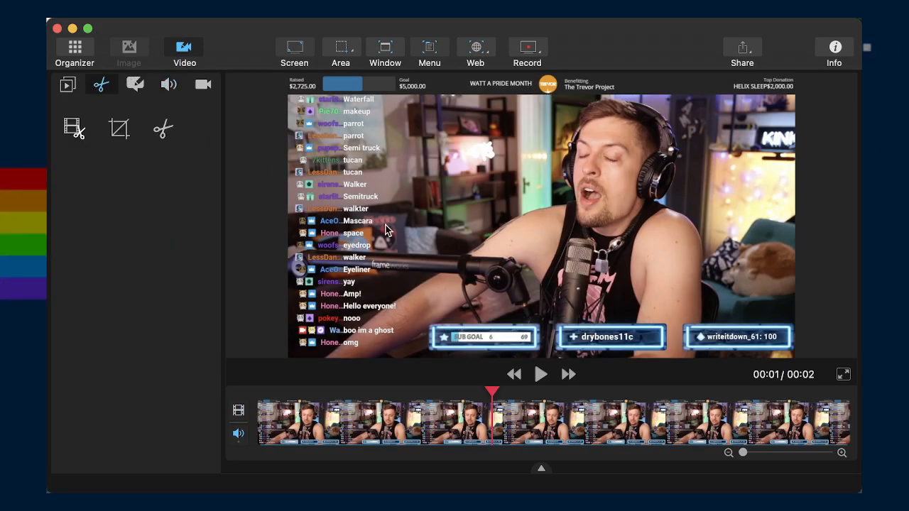
click(120, 129)
click(515, 323)
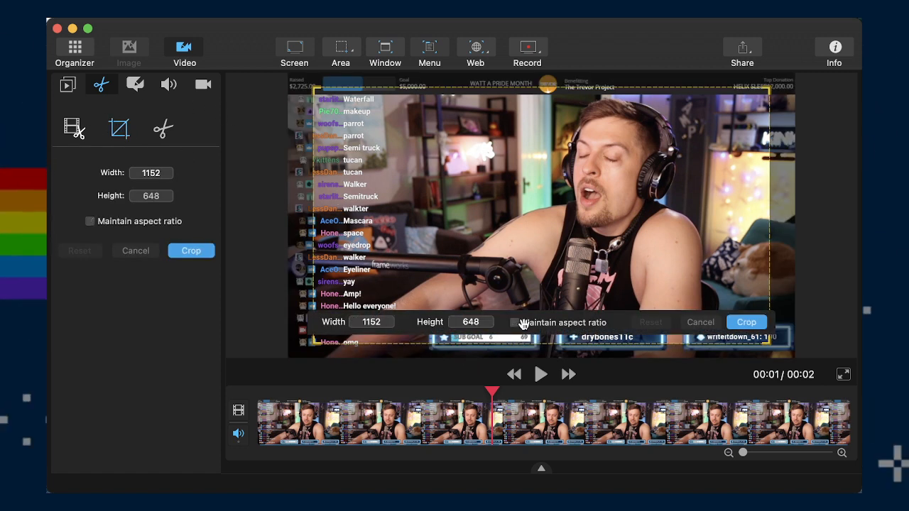
double_click(383, 321)
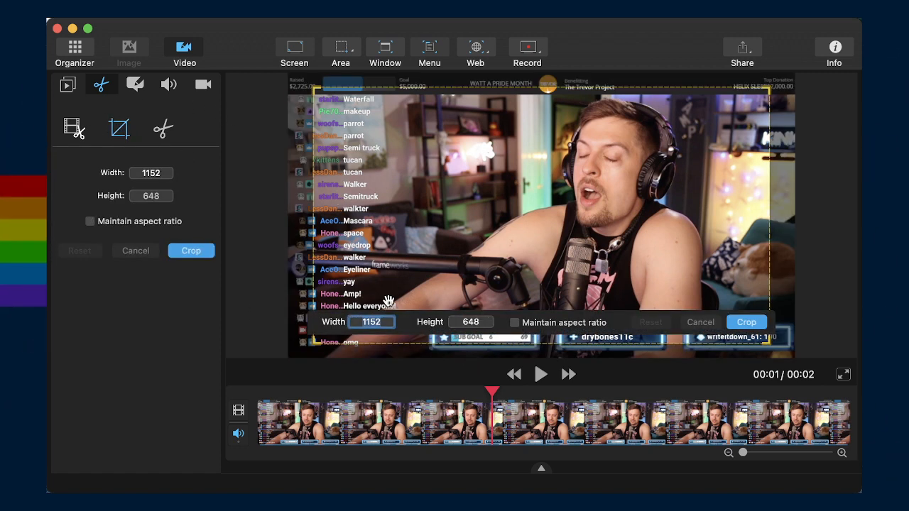
text(550)
key(Tab)
text(5)
key(Return)
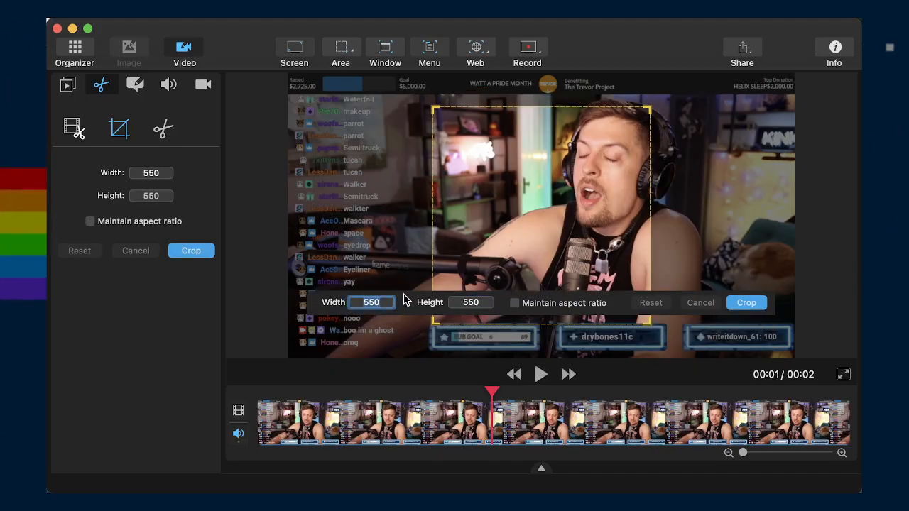
- Move the crop frame over the streamer's head and shoulders, check it by playing the clip, and apply the crop
drag(564, 213, 626, 219)
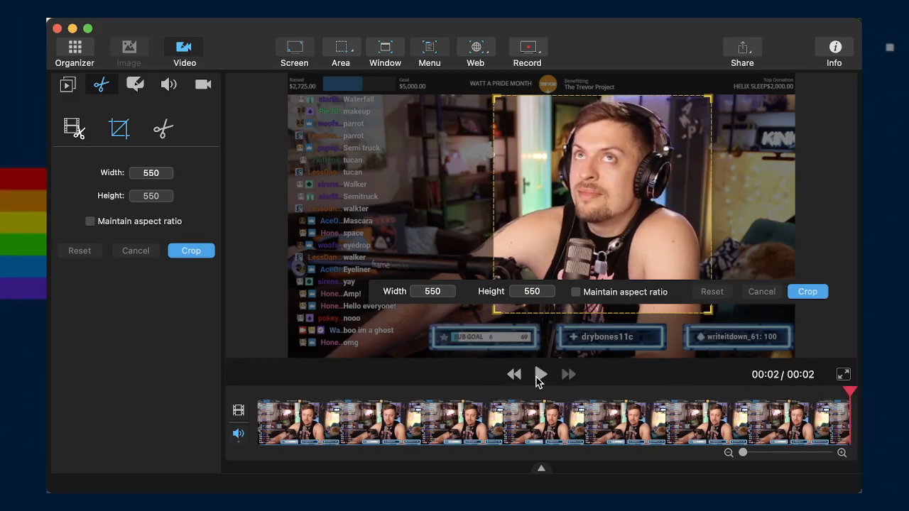
click(539, 376)
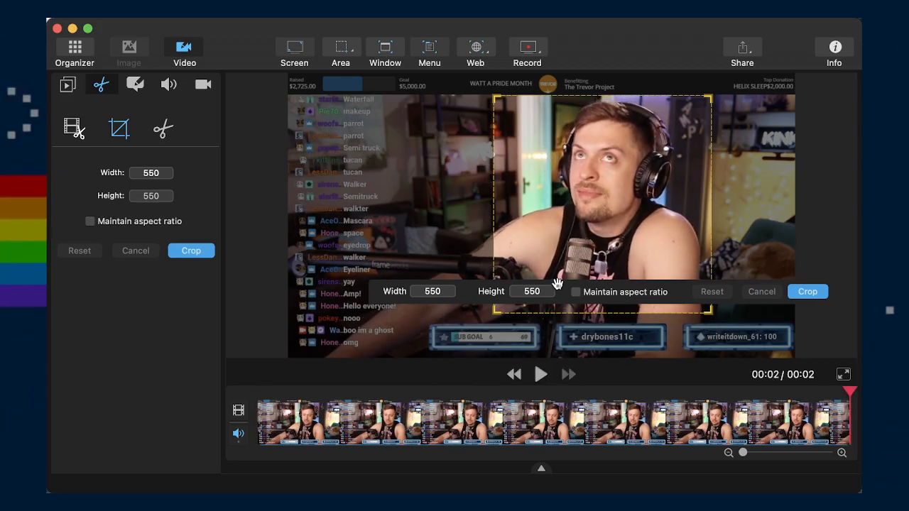
drag(581, 257, 586, 257)
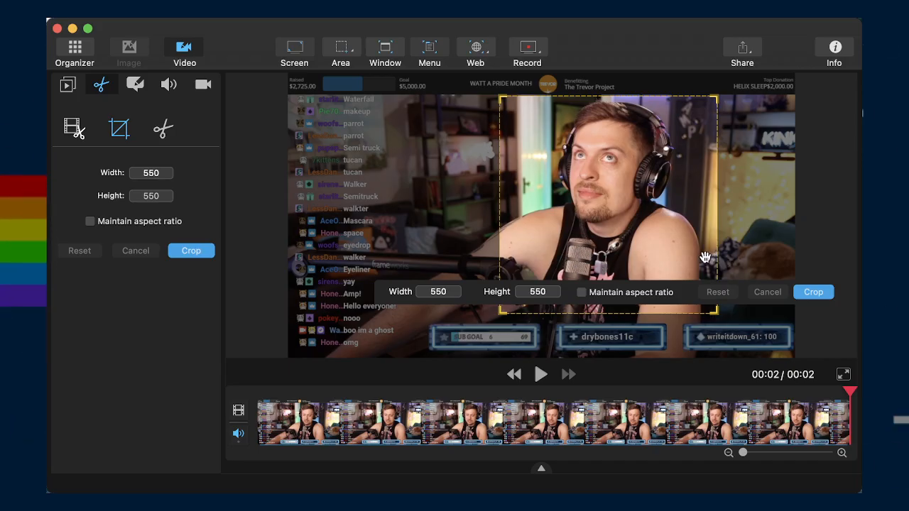
click(814, 292)
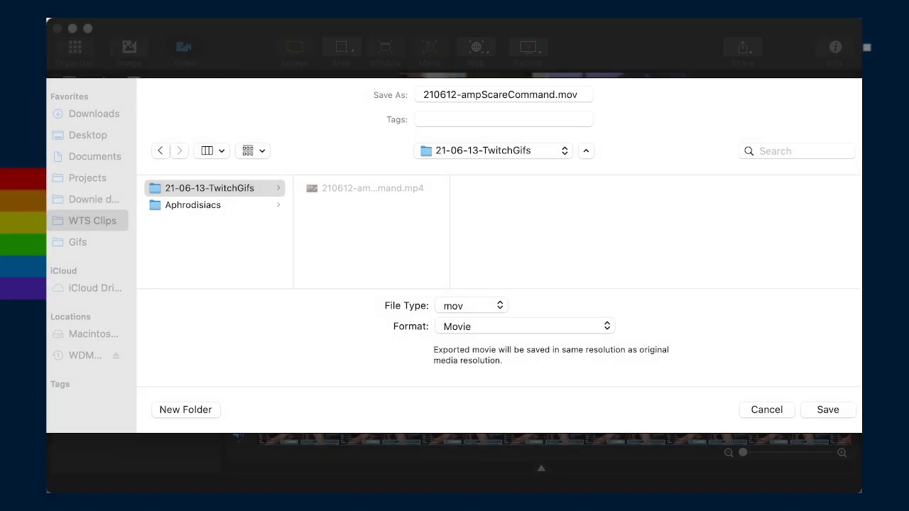
- Export the cropped clip as 210612-ampScareCommand.mov in the 21-06-13-TwitchGifs folder, with mov file type and Movie format
click(827, 410)
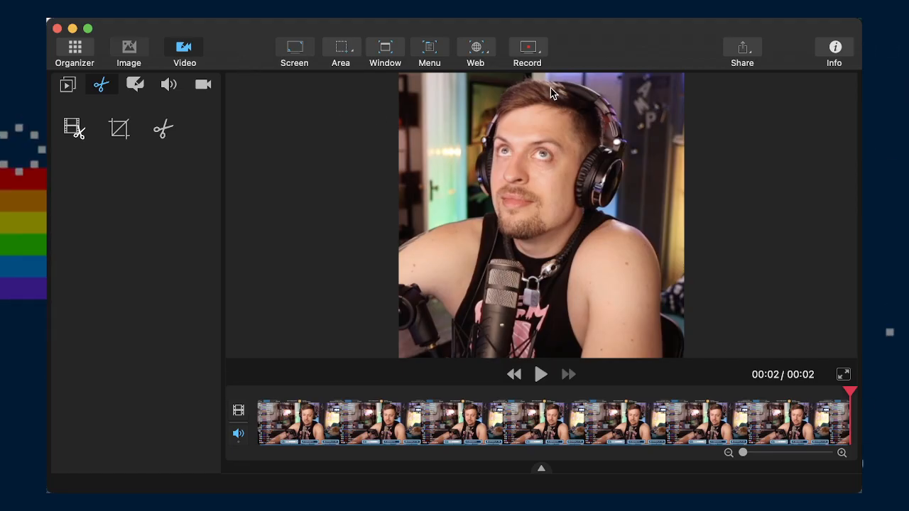
mouse_move(573, 29)
mouse_down()
mouse_move(559, 28)
mouse_move(573, 29)
mouse_up()
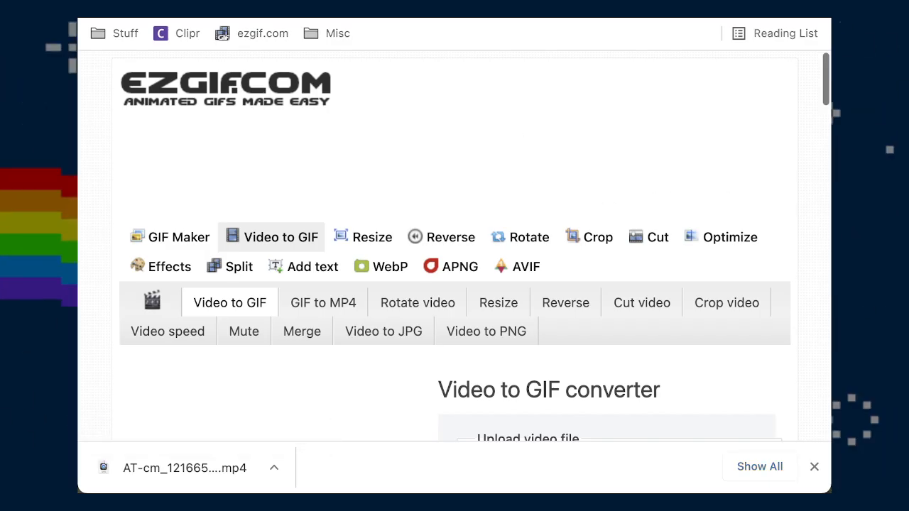
- Upload 210612-ampScareCommand.mov to the Video to GIF converter on ezgif.com in the browser
scroll(465, 299, down, 5)
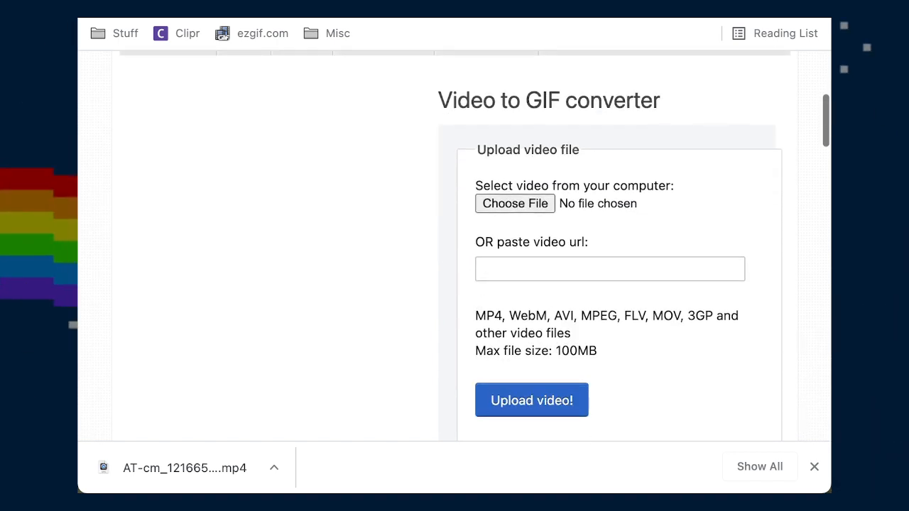
drag(96, 312, 516, 205)
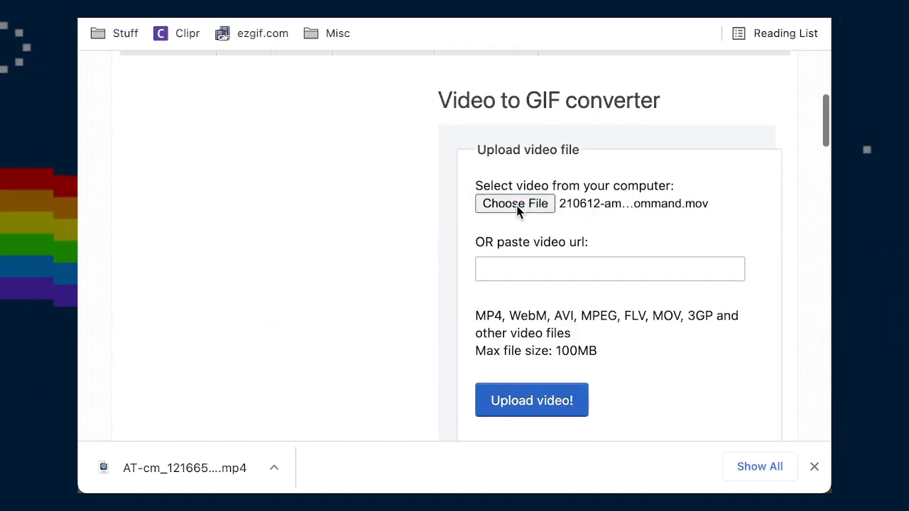
click(521, 398)
click(814, 467)
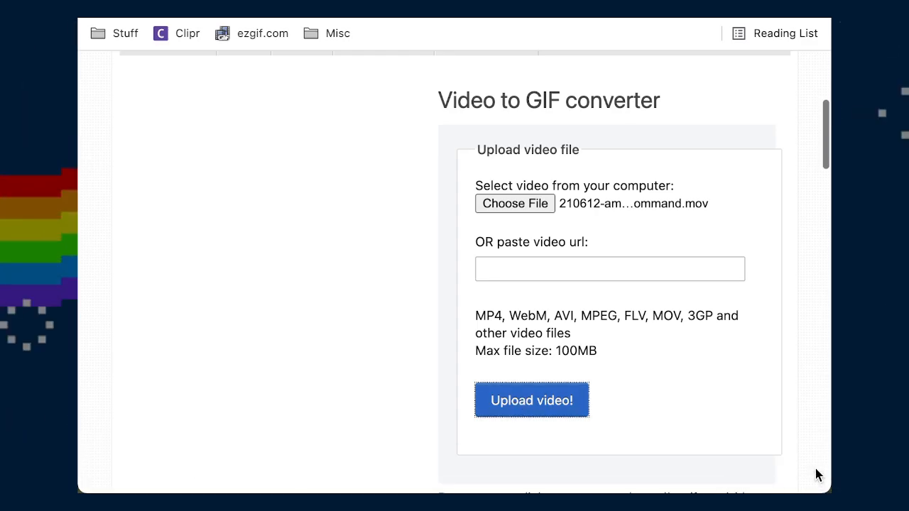
scroll(707, 408, down, 5)
scroll(707, 408, down, 2)
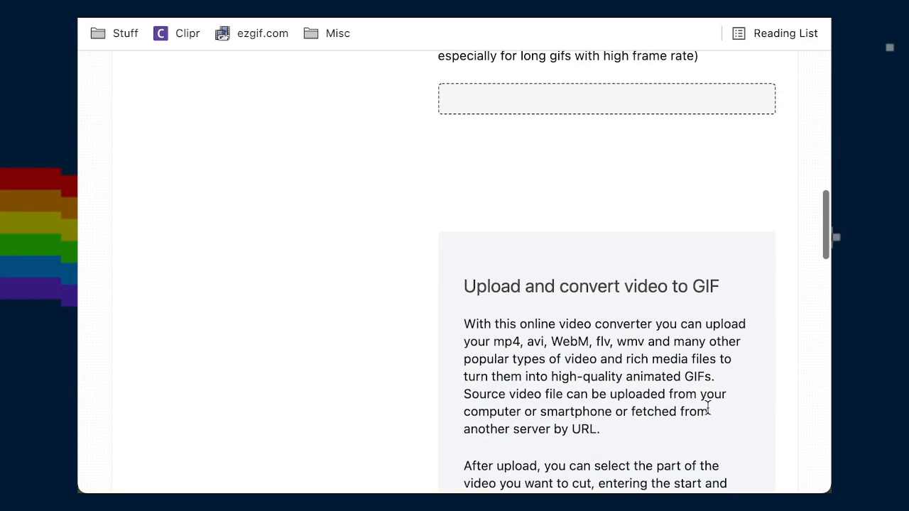
scroll(707, 409, up, 12)
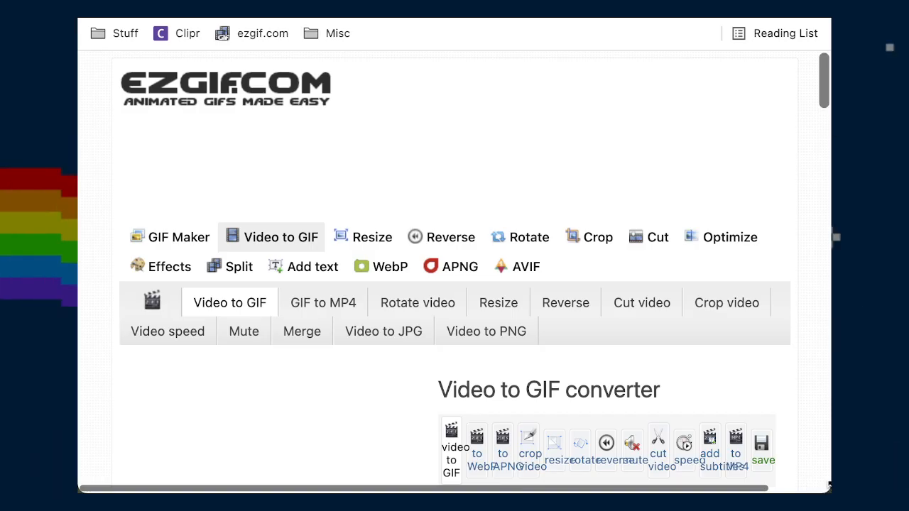
- Convert the video to a GIF at original size, 10 FPS and FFMPEG, optimized for static background, and check the output
drag(829, 487, 888, 490)
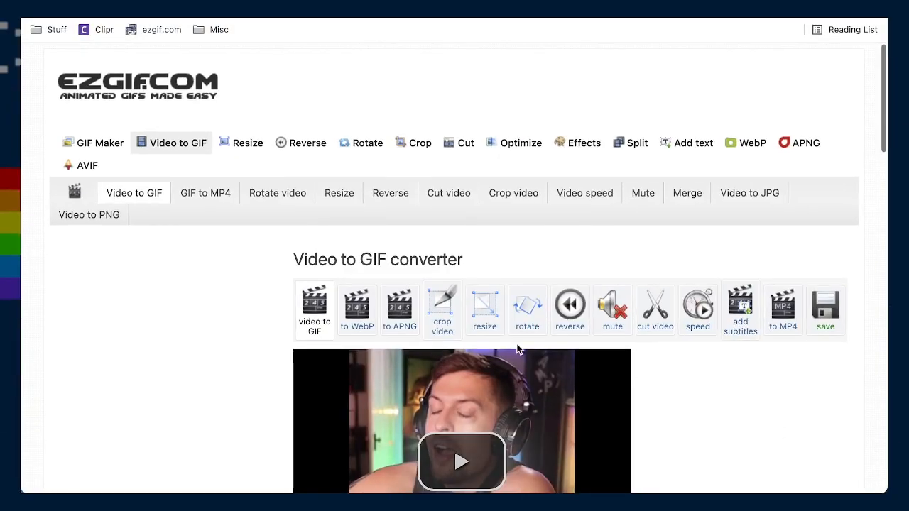
scroll(515, 355, down, 7)
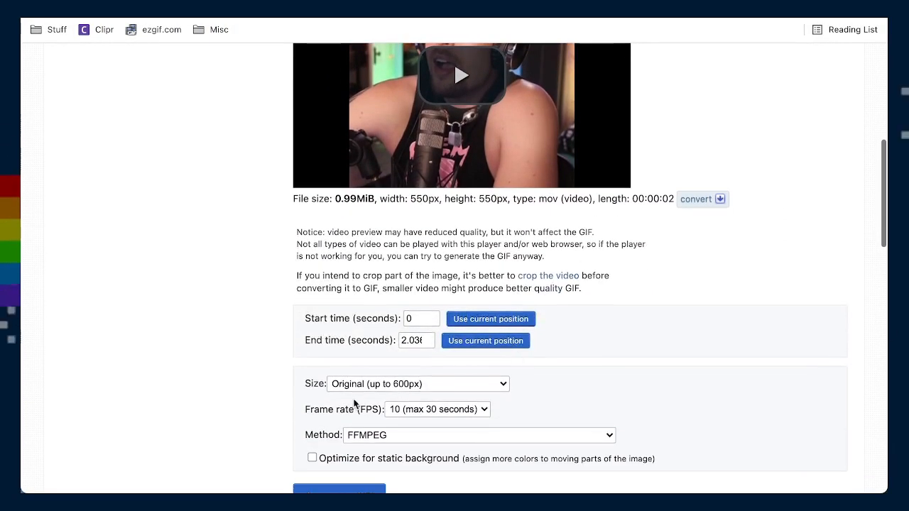
scroll(490, 444, down, 2)
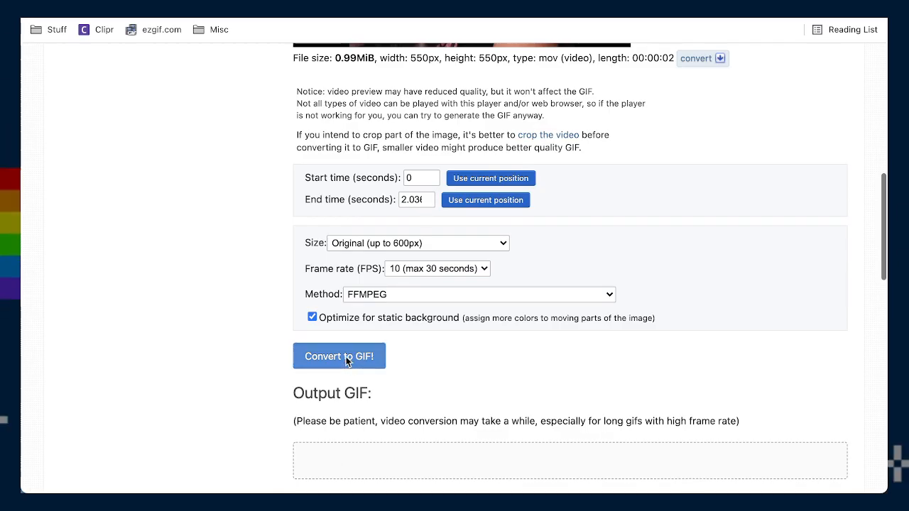
scroll(650, 356, down, 5)
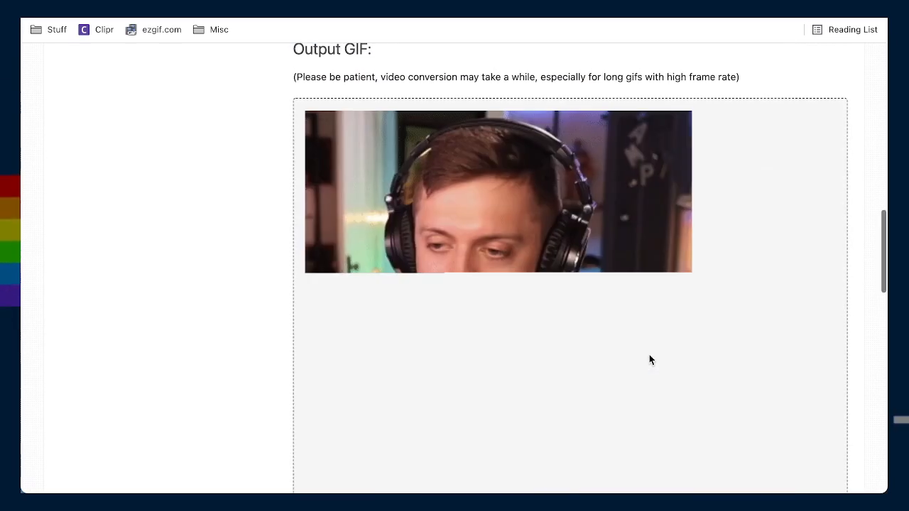
scroll(830, 351, down, 1)
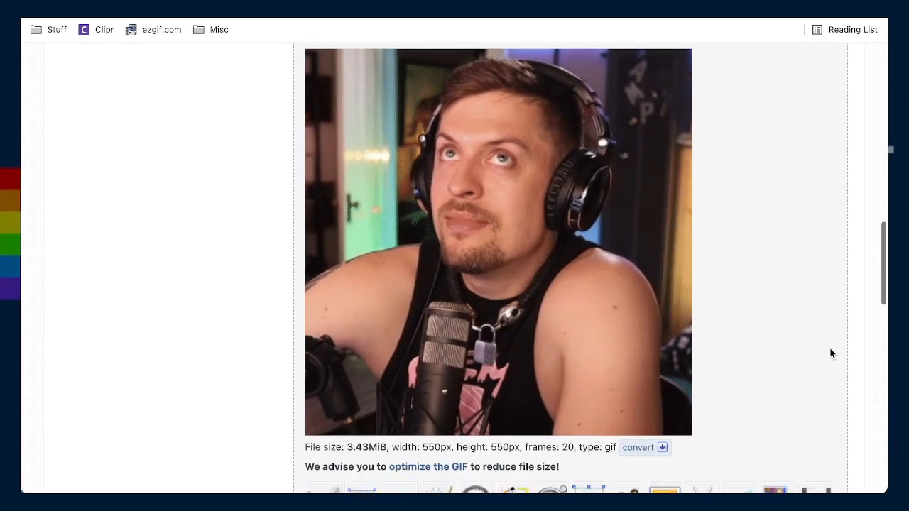
scroll(831, 353, up, 1)
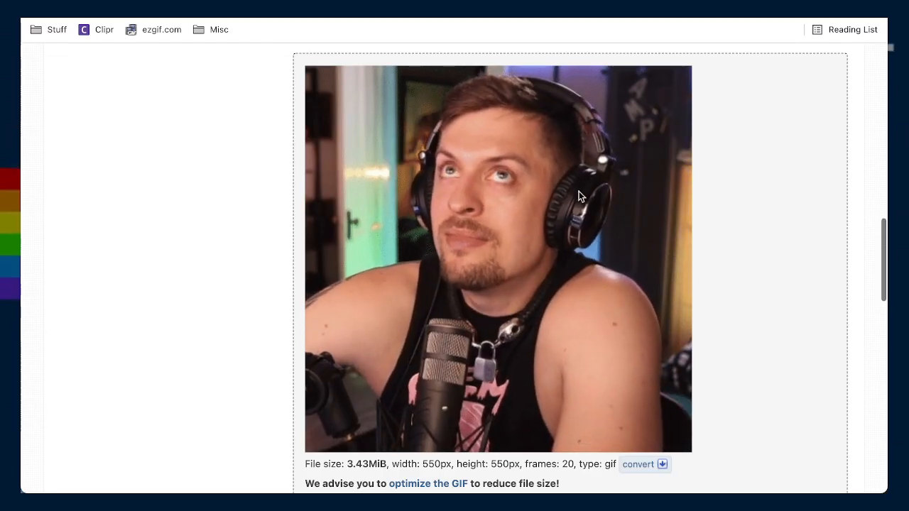
- Open the effects tool for the converted GIF and set saturation to 106, lightness to 106 and brightness to 5
scroll(783, 377, down, 3)
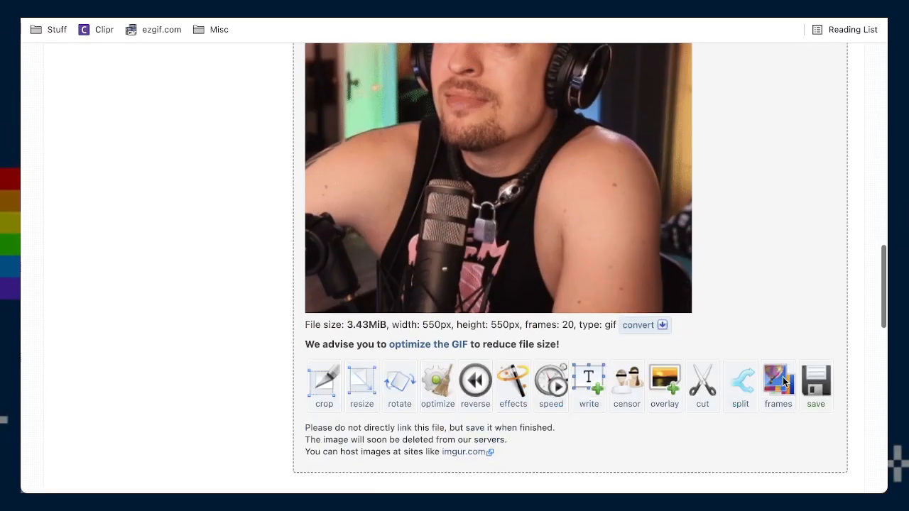
scroll(783, 382, down, 2)
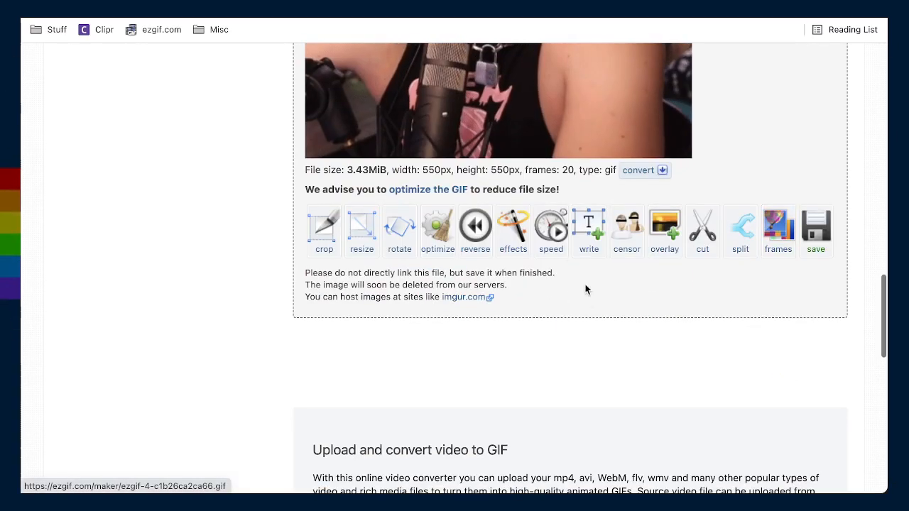
click(518, 234)
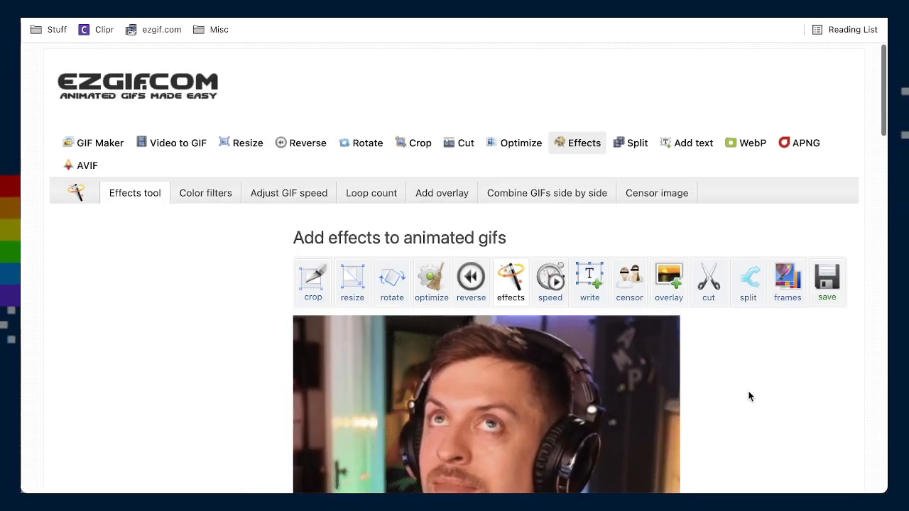
scroll(753, 396, down, 3)
scroll(755, 391, down, 5)
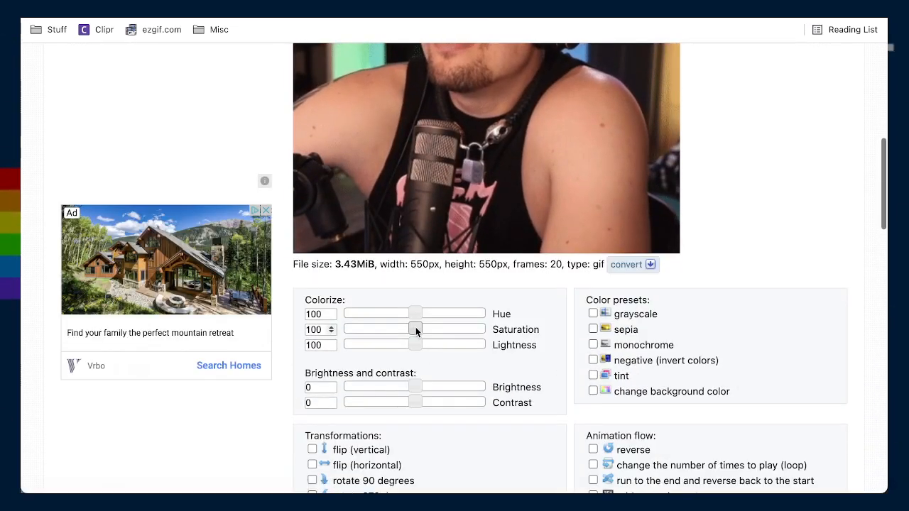
click(419, 330)
click(418, 345)
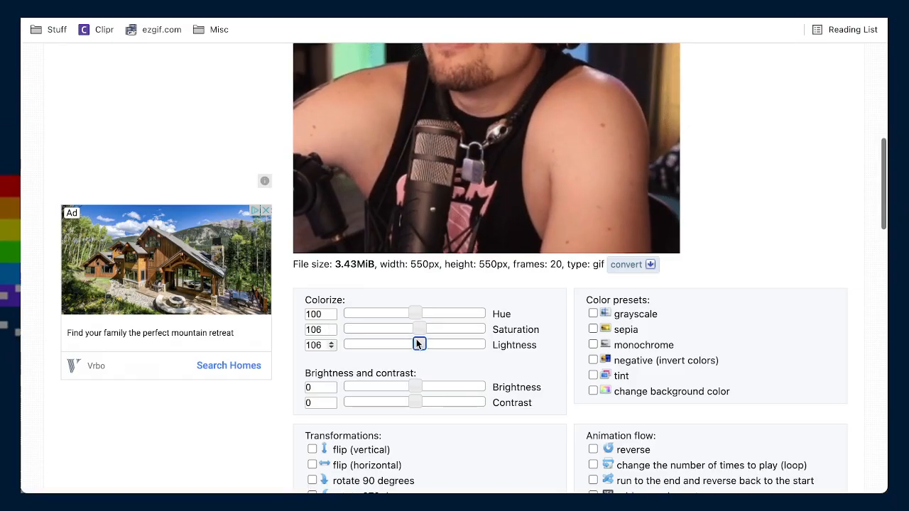
click(419, 386)
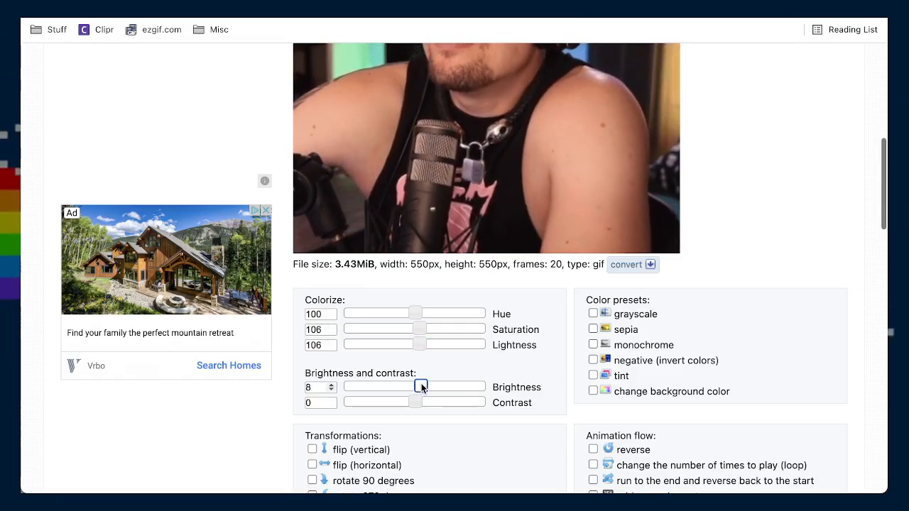
- Apply the selected color and brightness effects to the GIF and check the processed image
scroll(420, 384, down, 4)
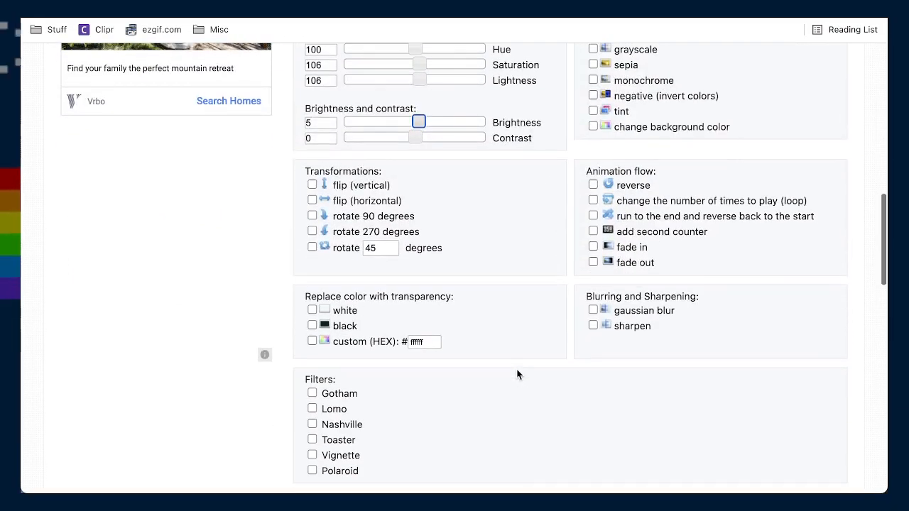
scroll(495, 355, down, 7)
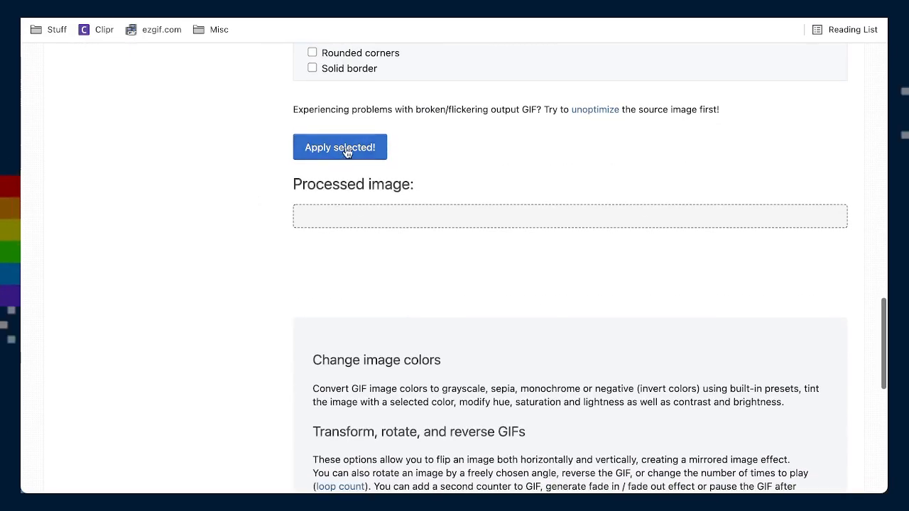
click(349, 145)
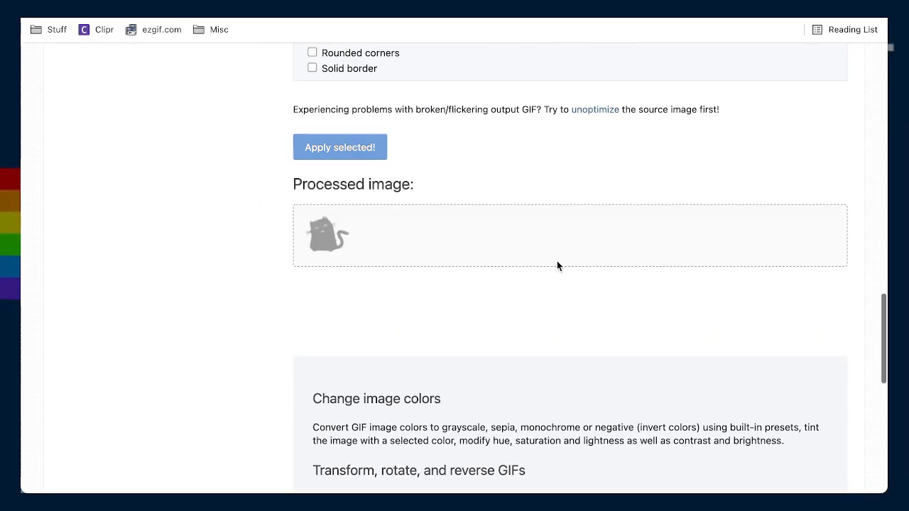
scroll(528, 326, down, 2)
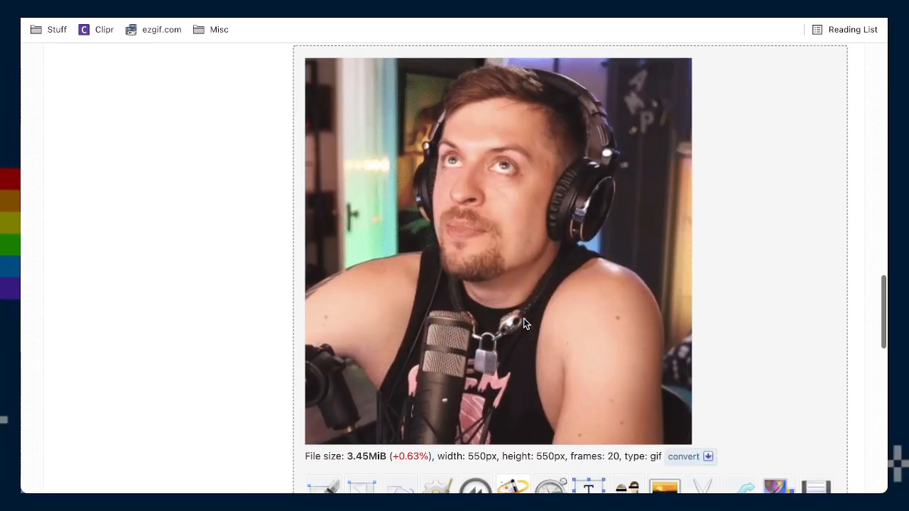
scroll(524, 318, up, 1)
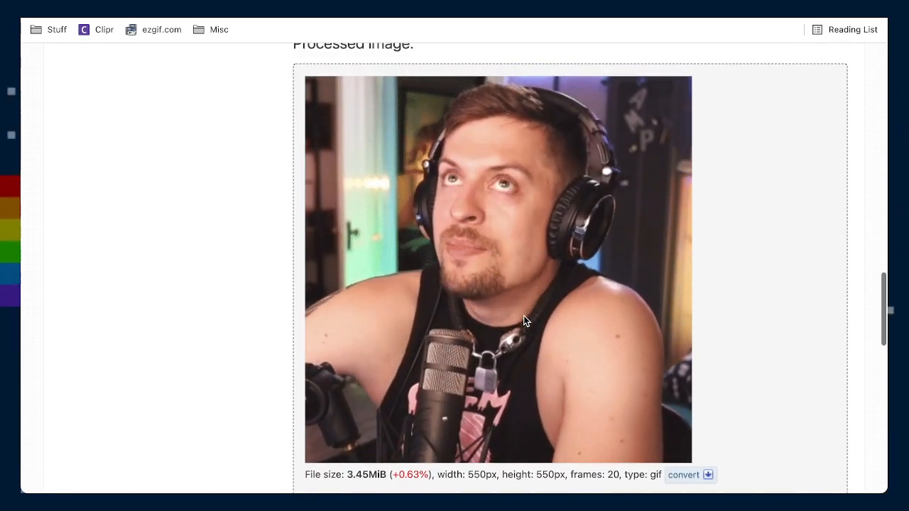
- Optimize the processed GIF with the Lossy GIF method at compression level 35
scroll(523, 320, down, 5)
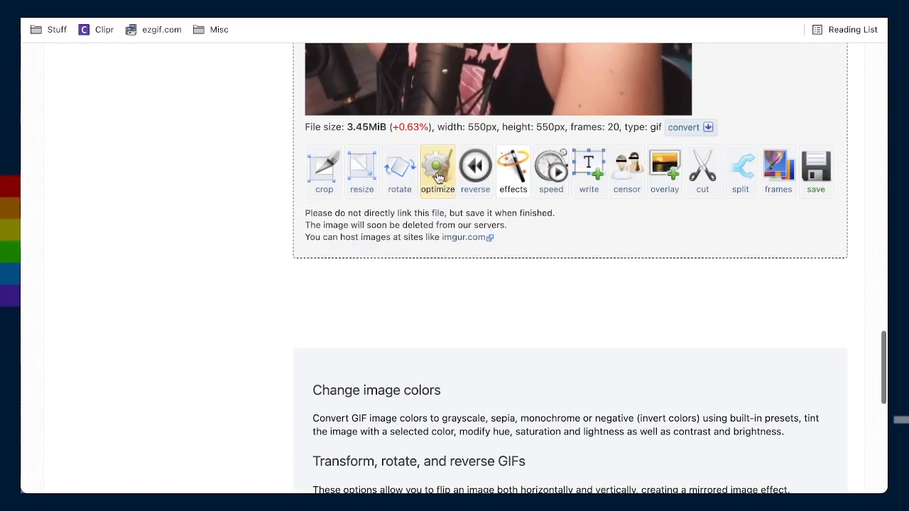
click(438, 176)
scroll(442, 330, down, 5)
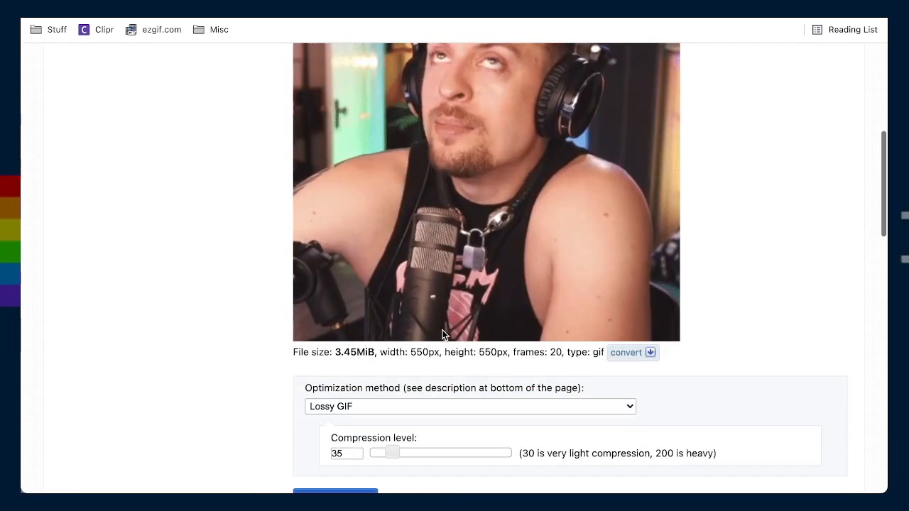
scroll(442, 333, down, 2)
click(348, 363)
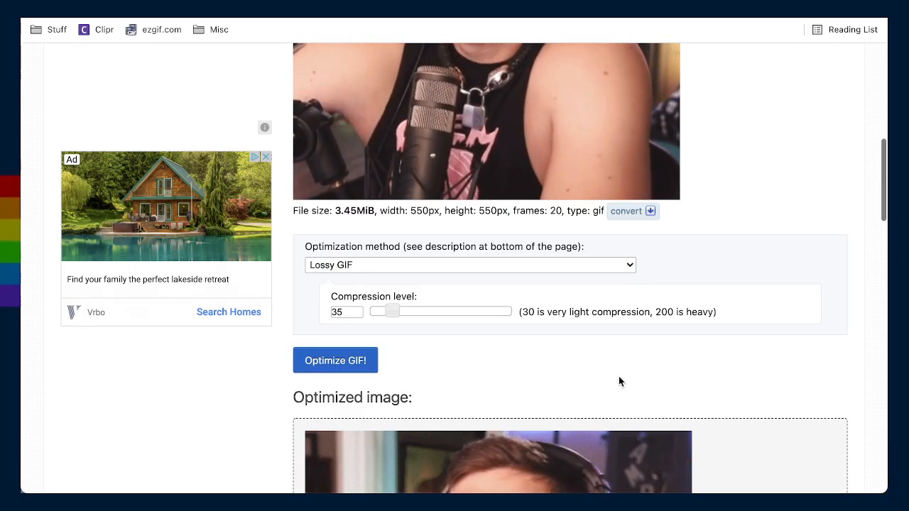
- Check the optimized GIF and save it to the computer
scroll(618, 378, down, 7)
scroll(628, 383, up, 2)
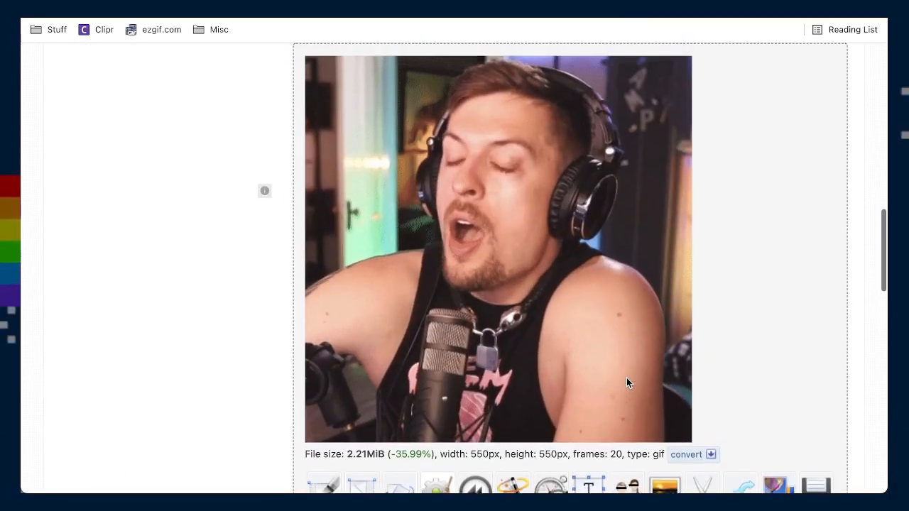
scroll(626, 383, down, 2)
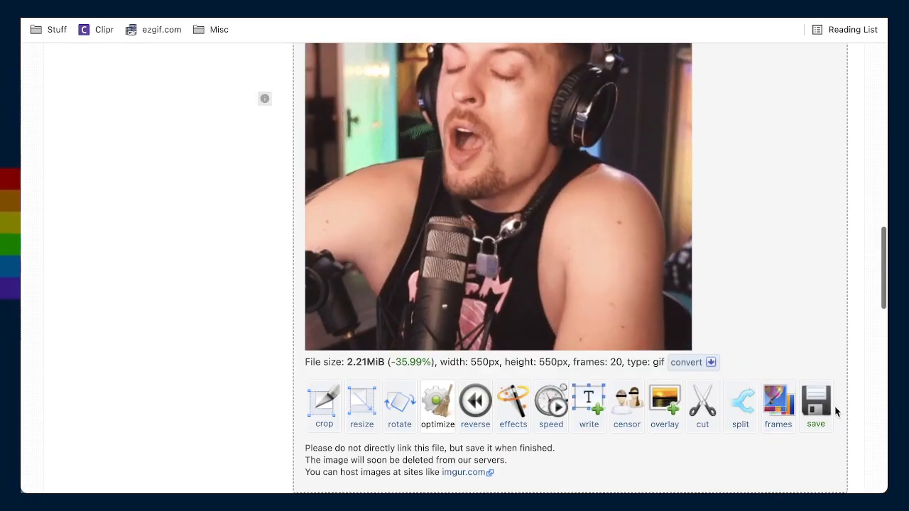
click(823, 406)
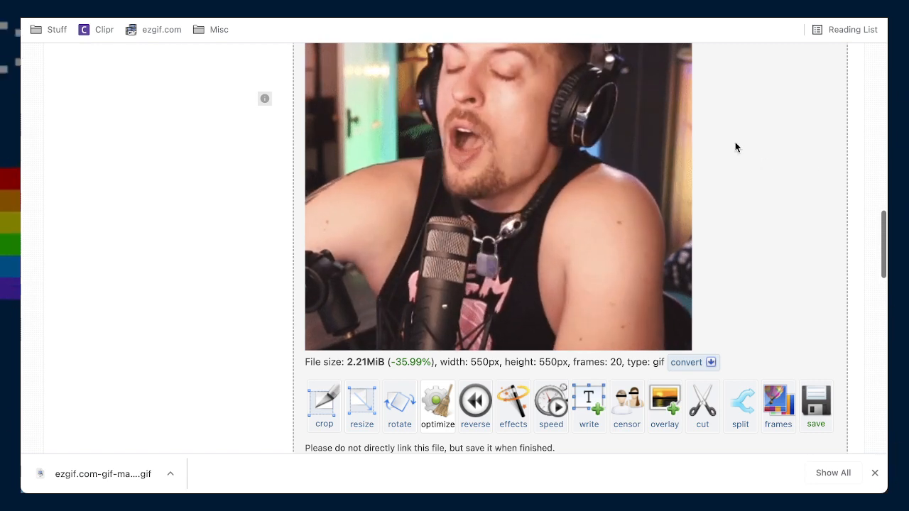
- Open tenor.com in a new browser tab and dismiss the Google account linking prompt
key(ctrl+t)
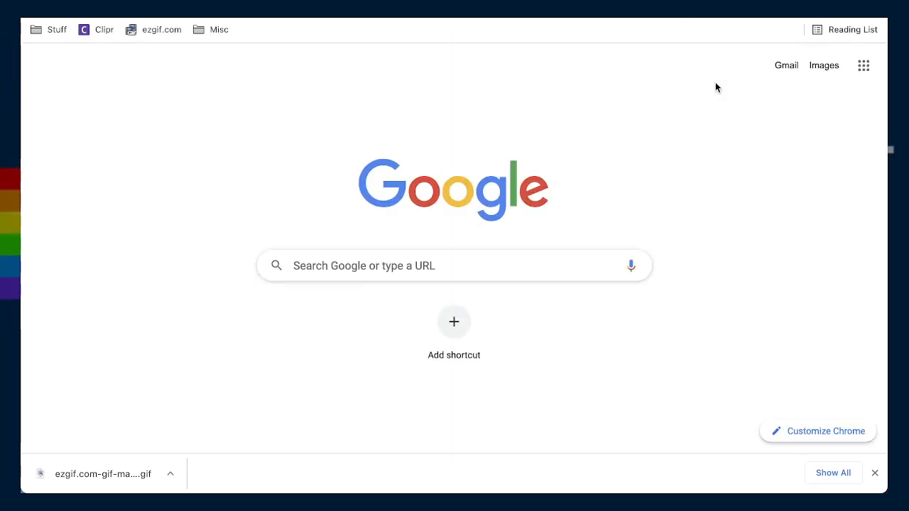
text(tenor.co)
key(Return)
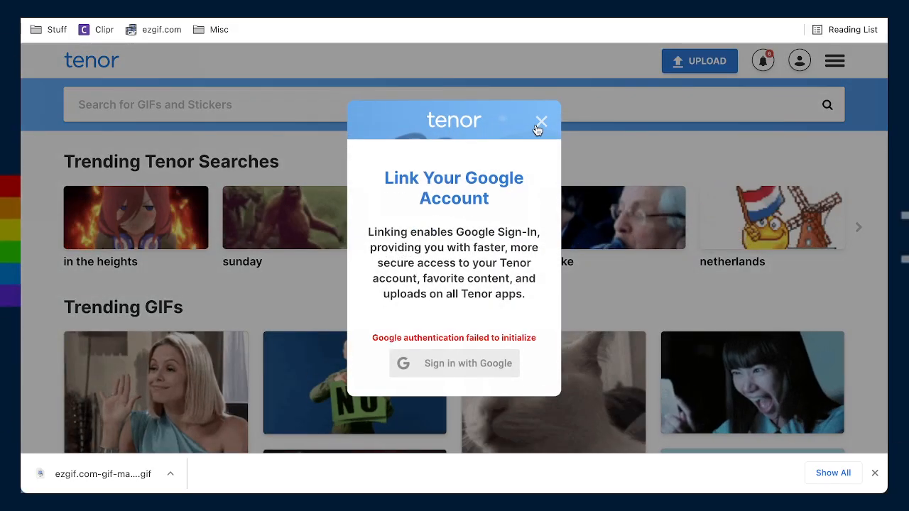
click(539, 125)
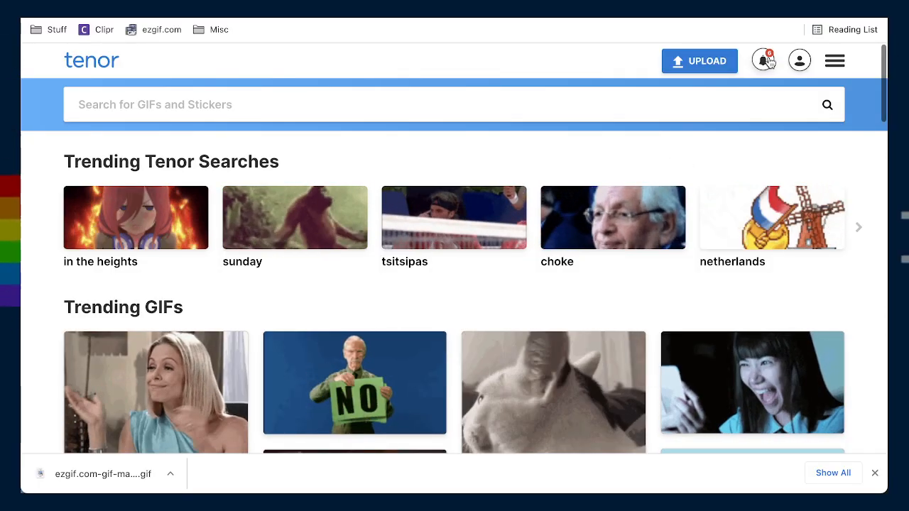
- Open the Tenor notifications and look through the share, favorite and featured activity on the account's GIFs
click(764, 62)
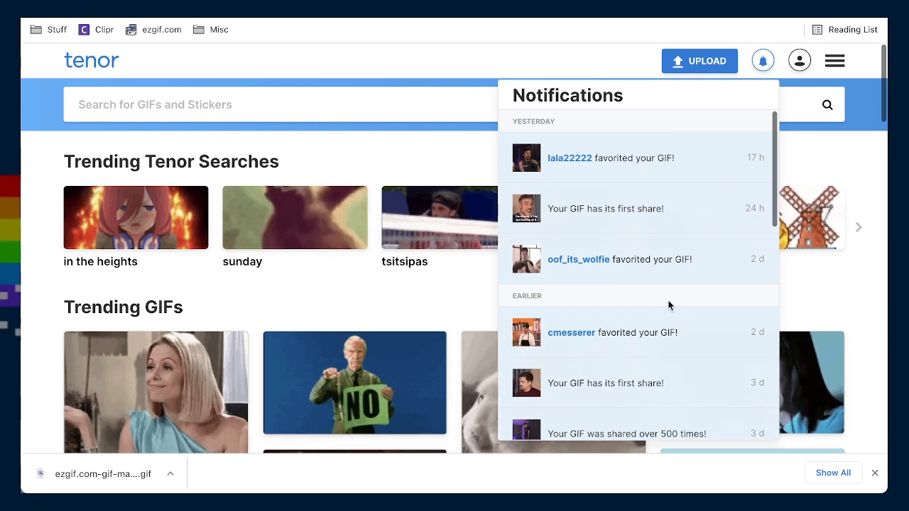
scroll(668, 305, down, 2)
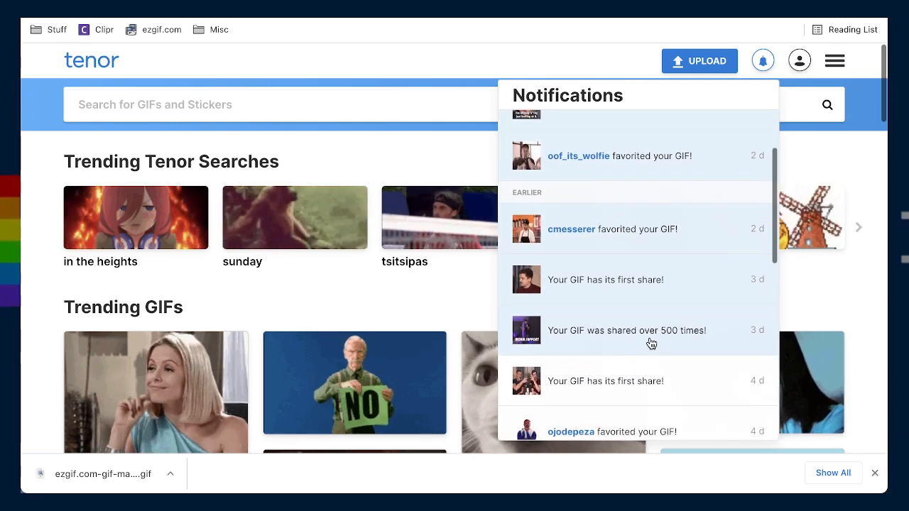
scroll(652, 339, up, 2)
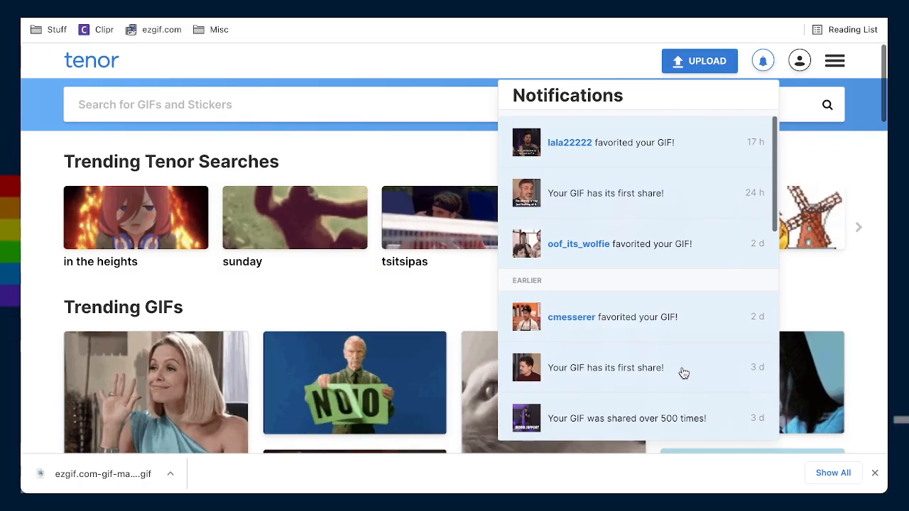
scroll(683, 374, down, 10)
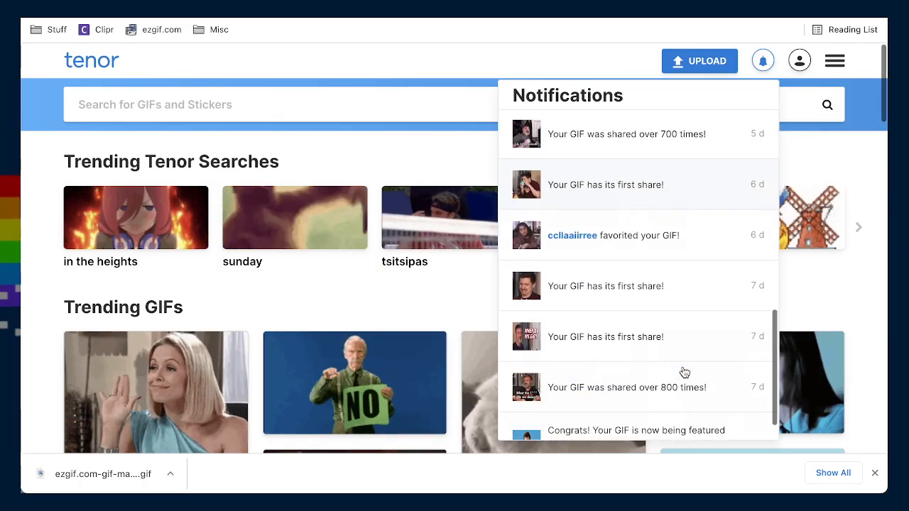
scroll(684, 373, down, 1)
scroll(684, 372, down, 2)
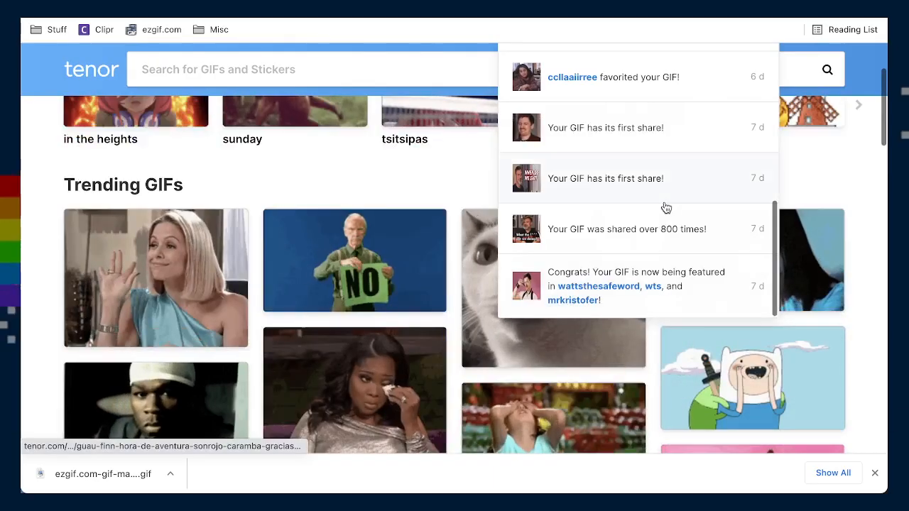
scroll(608, 407, up, 1)
scroll(385, 355, up, 1)
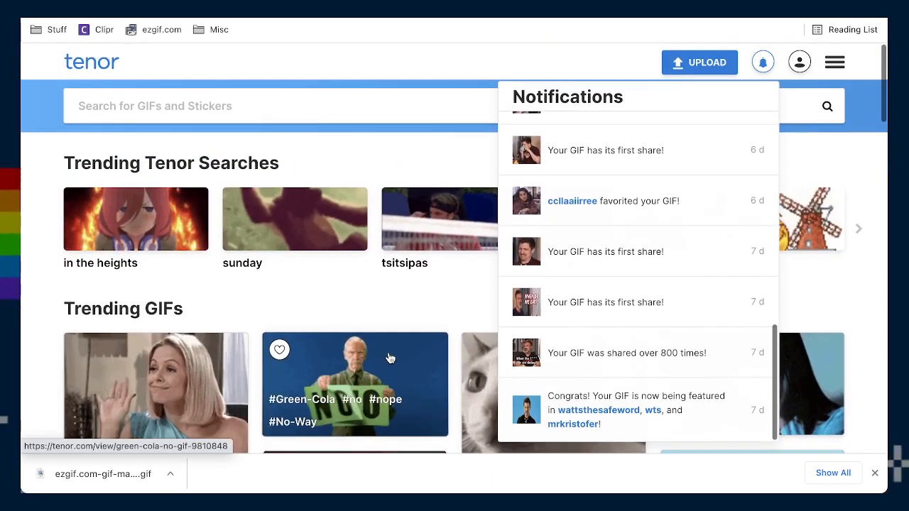
scroll(675, 360, up, 1)
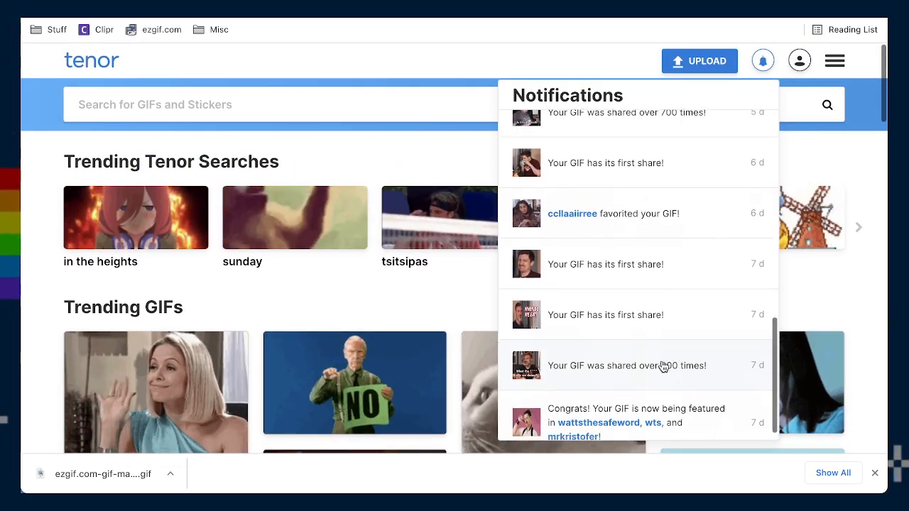
scroll(665, 365, down, 1)
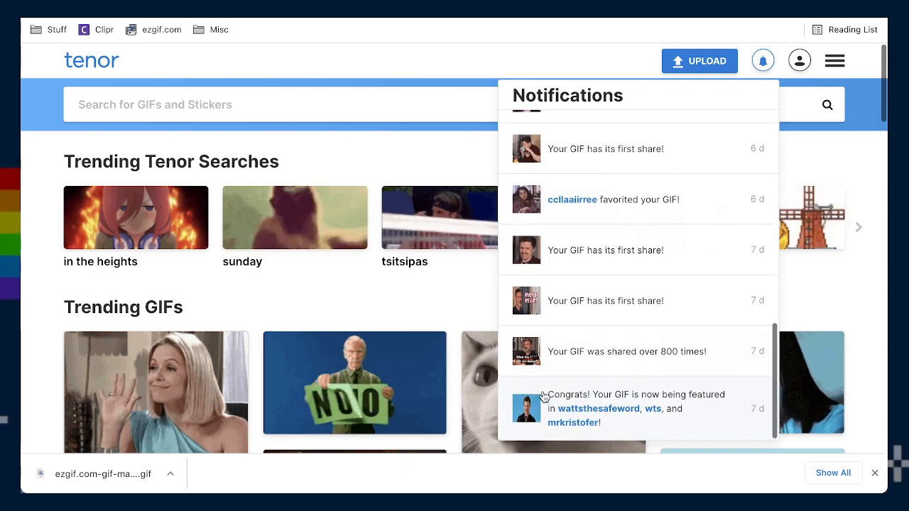
scroll(544, 395, up, 3)
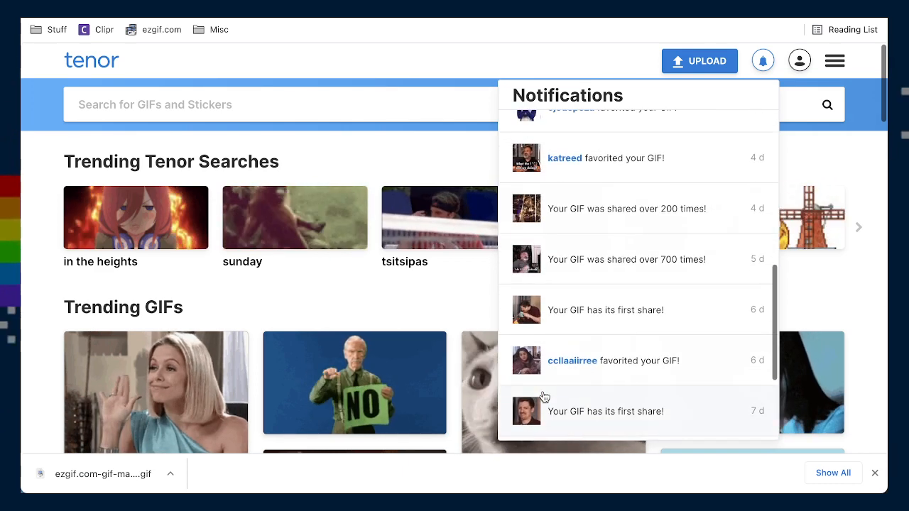
- Open the GIF with its first share from yesterday's notifications and review its format options, share icons and tags
scroll(544, 396, up, 8)
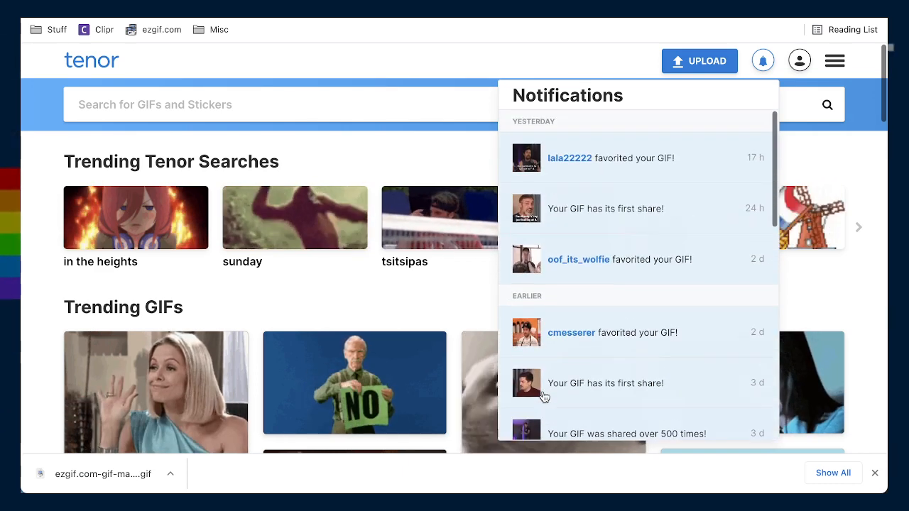
click(570, 209)
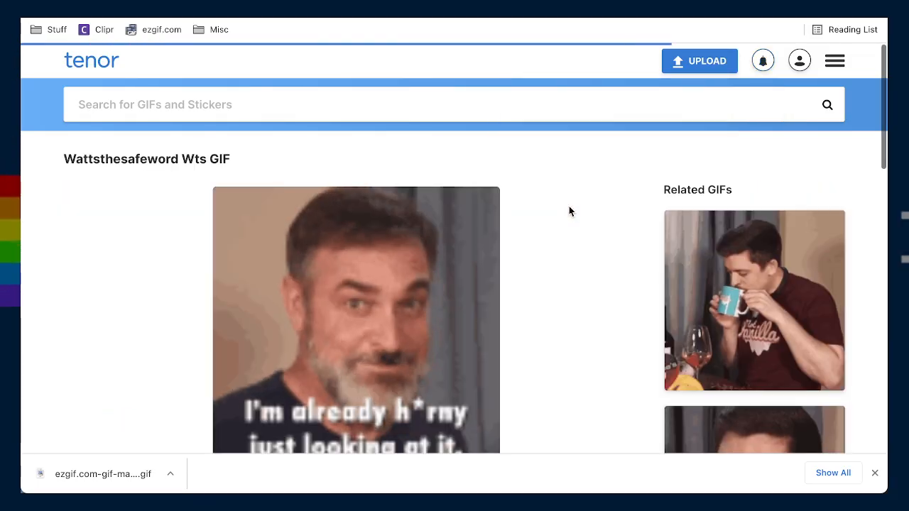
scroll(536, 312, down, 2)
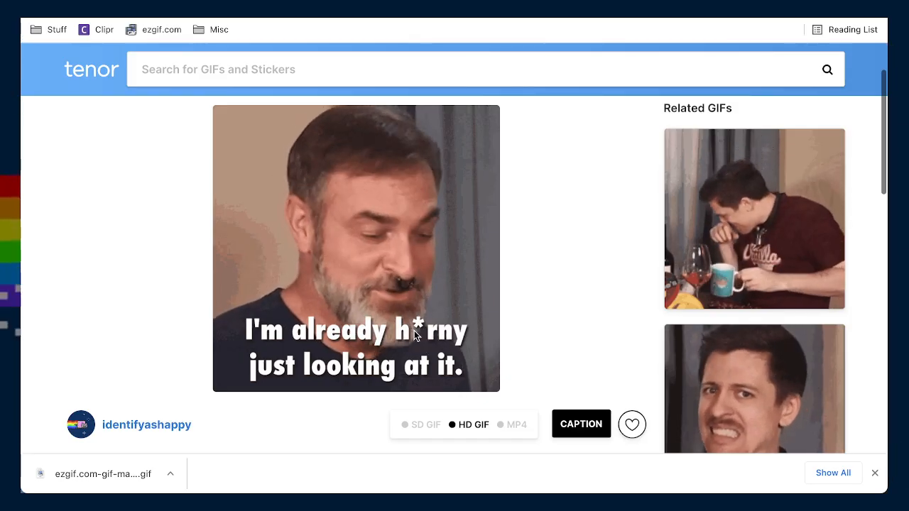
scroll(449, 345, down, 2)
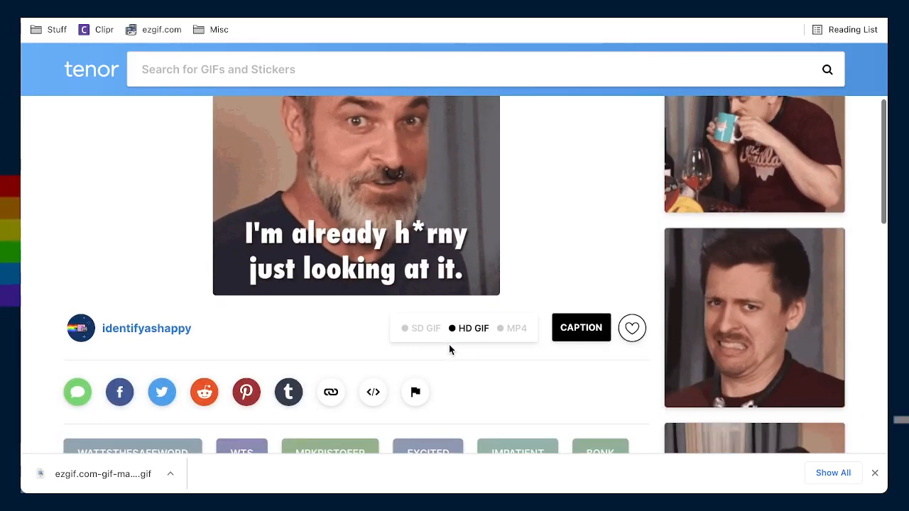
scroll(436, 304, down, 1)
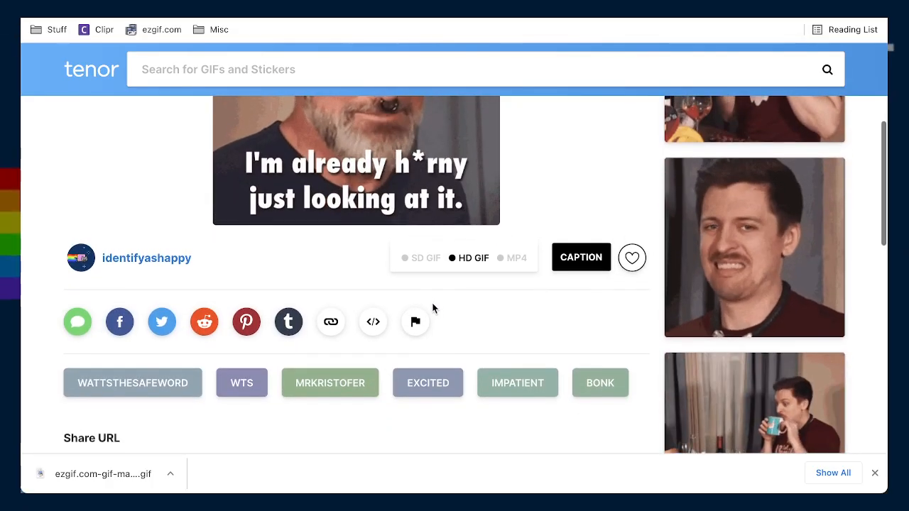
scroll(435, 306, up, 4)
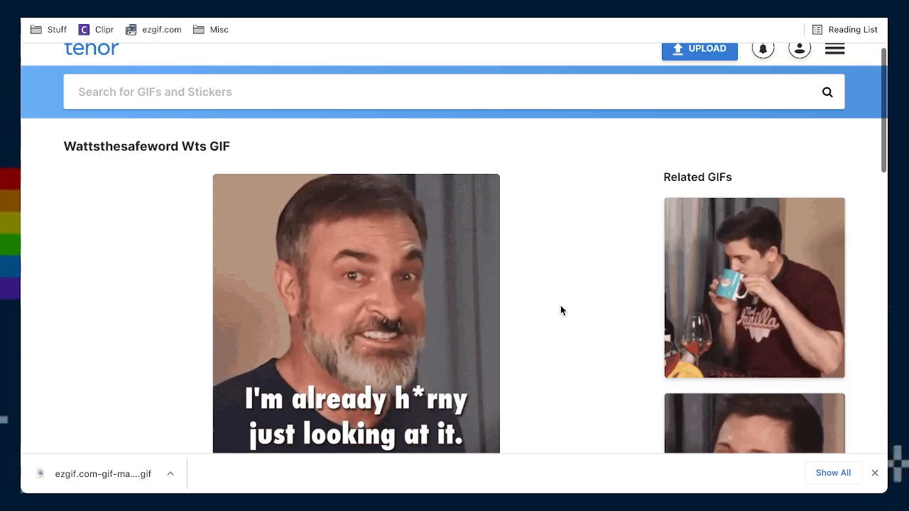
scroll(561, 309, down, 2)
scroll(561, 311, down, 2)
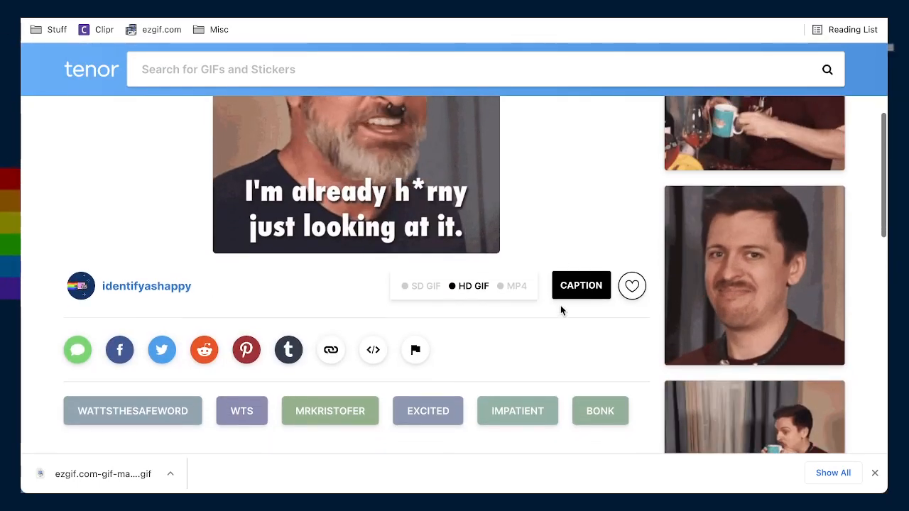
scroll(559, 310, down, 1)
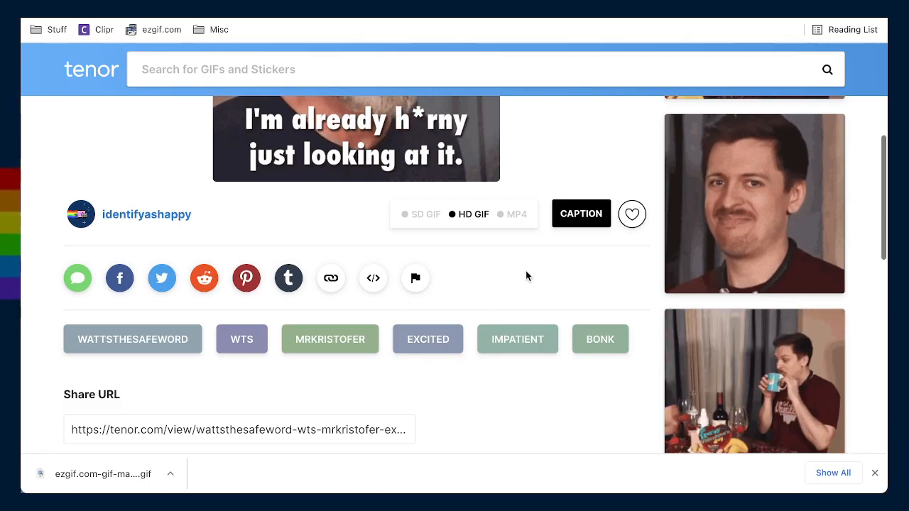
- Examine the GIF page from the preview down through the tags, Share URL, Embed code and details
scroll(526, 277, up, 3)
scroll(524, 278, up, 1)
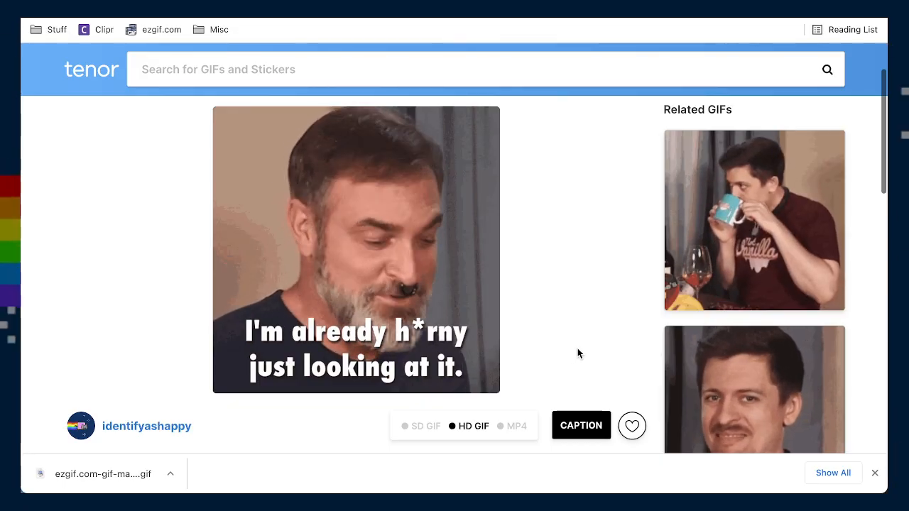
scroll(586, 353, down, 1)
scroll(586, 352, down, 5)
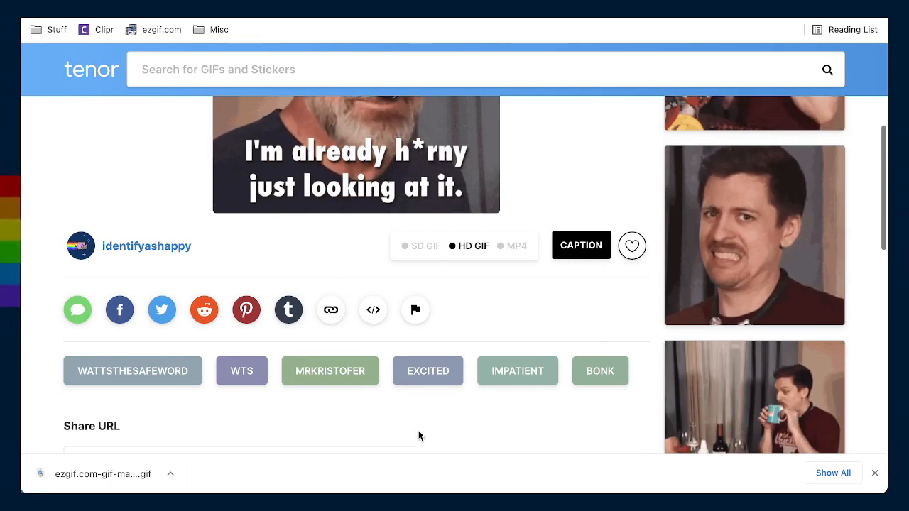
scroll(419, 434, down, 3)
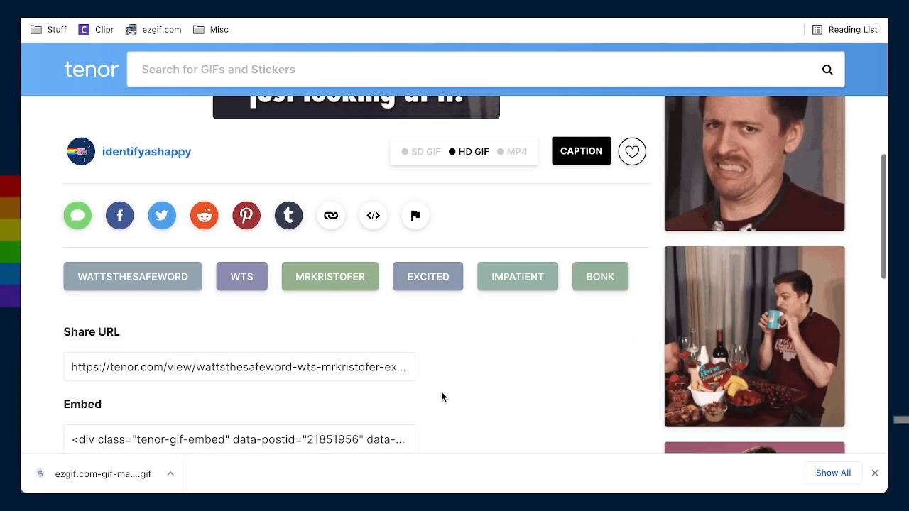
scroll(441, 396, down, 8)
scroll(440, 396, up, 6)
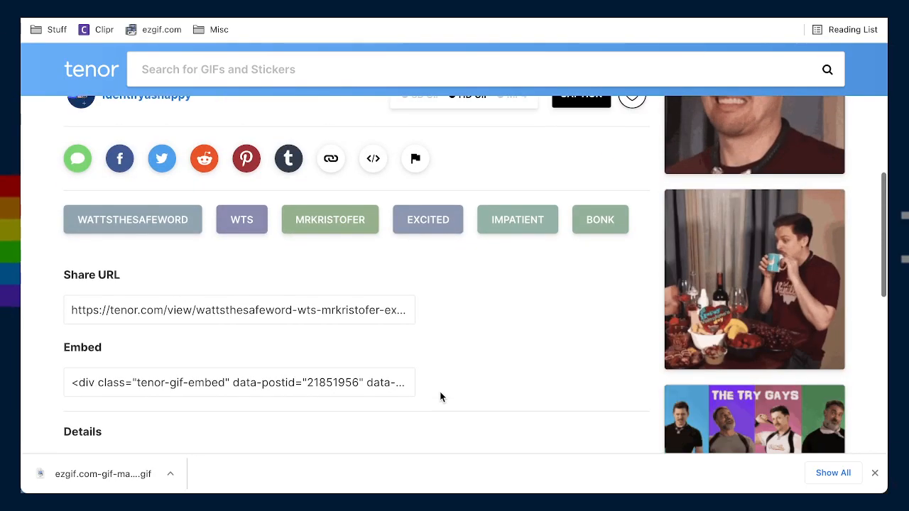
scroll(440, 397, up, 10)
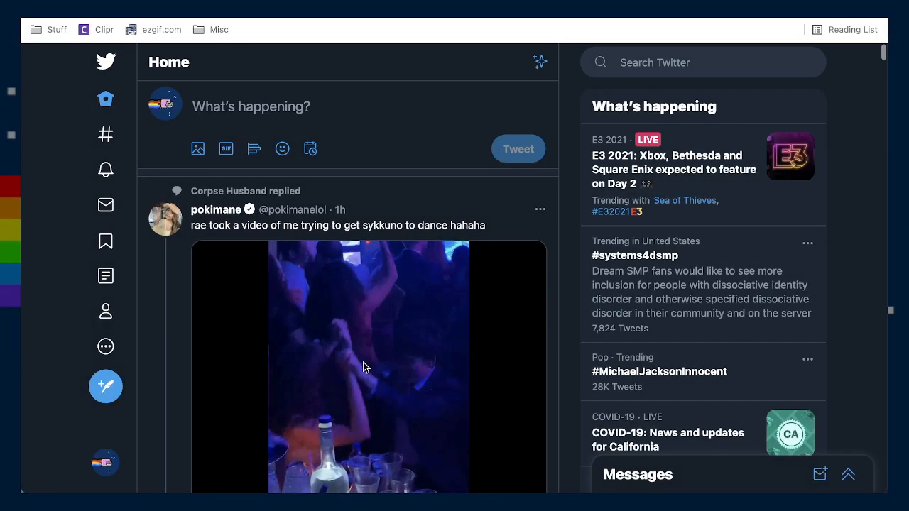
- On Twitter, search the tweet composer's GIF library for wattsthesafeword
click(226, 151)
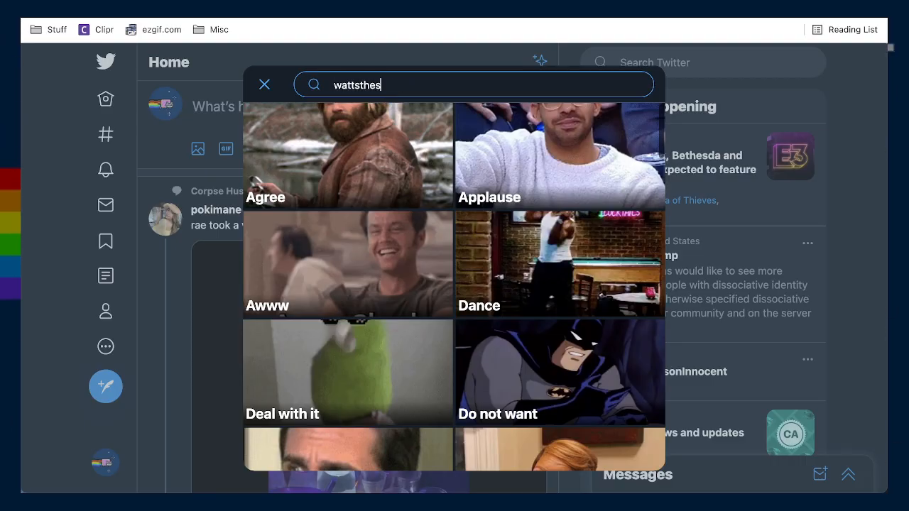
key(Return)
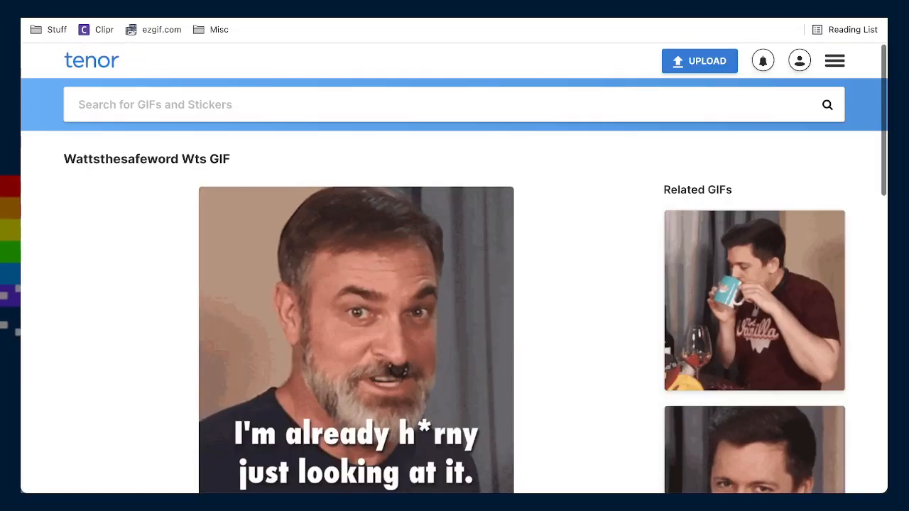
scroll(518, 358, down, 1)
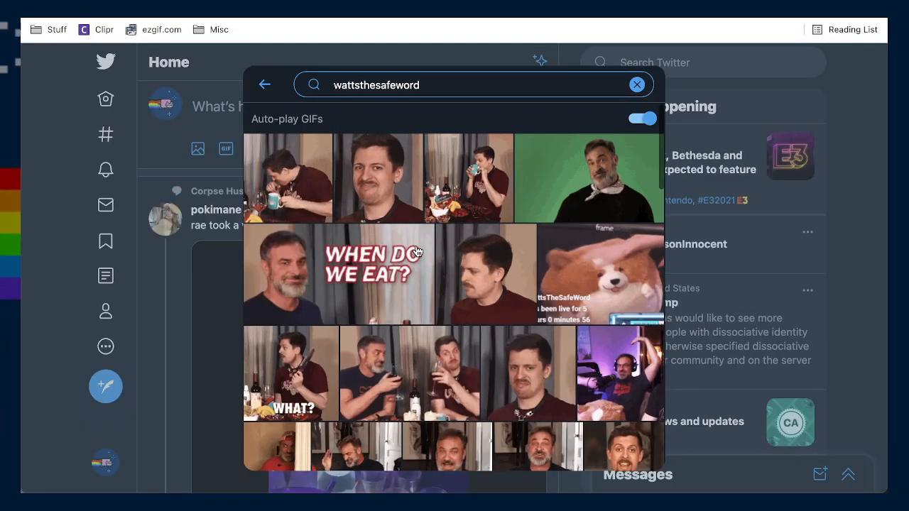
- Search Twitter's GIF library for horny, look through the results and leave the GIF search
double_click(431, 88)
text(horny)
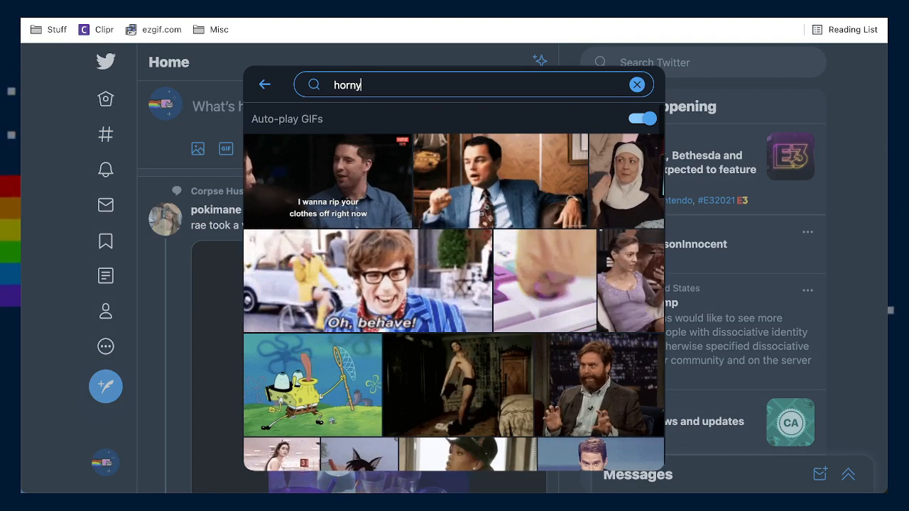
scroll(395, 227, down, 3)
scroll(395, 227, down, 3)
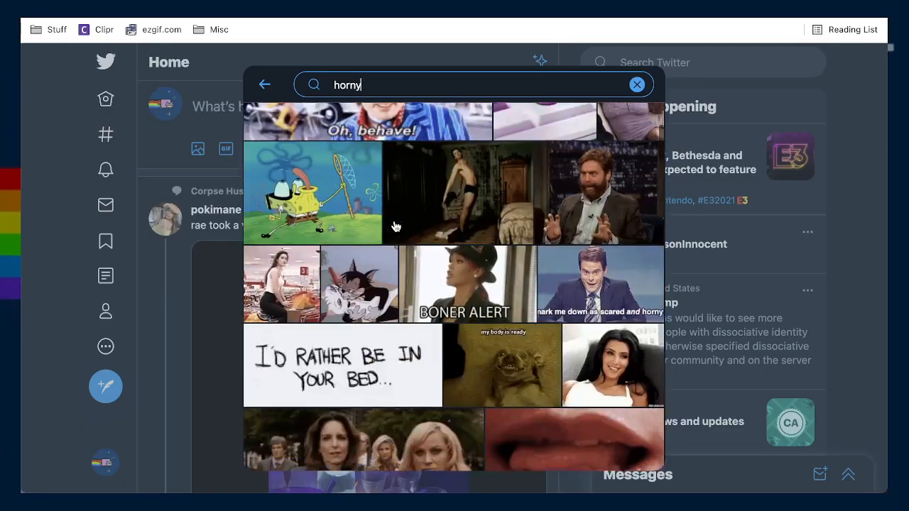
scroll(396, 227, down, 3)
scroll(419, 277, up, 1)
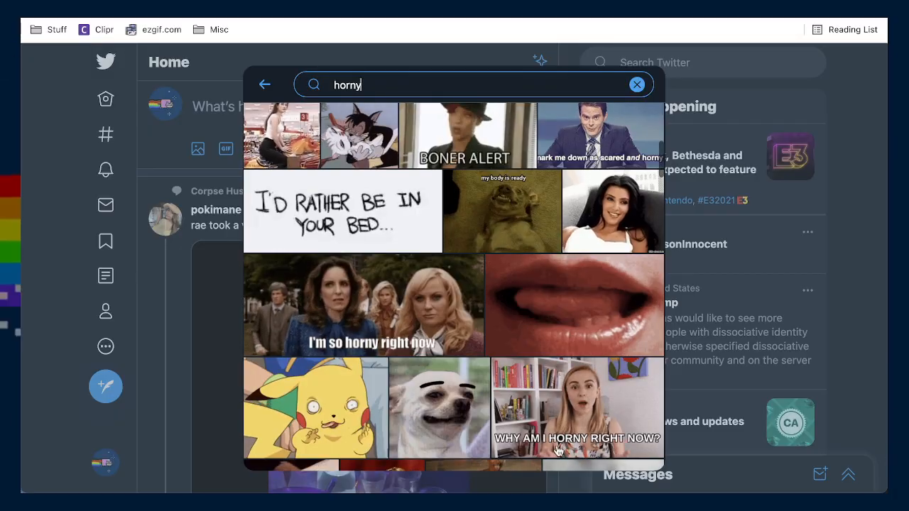
scroll(559, 452, down, 6)
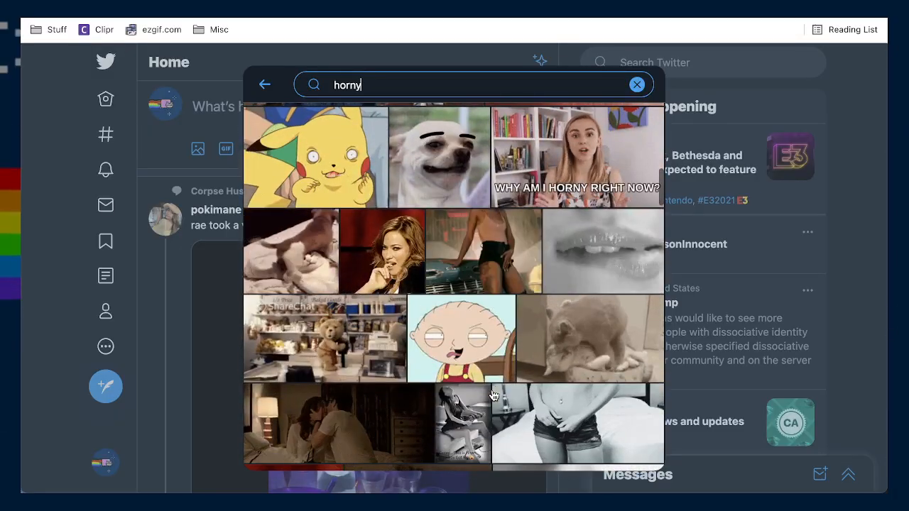
scroll(494, 395, up, 10)
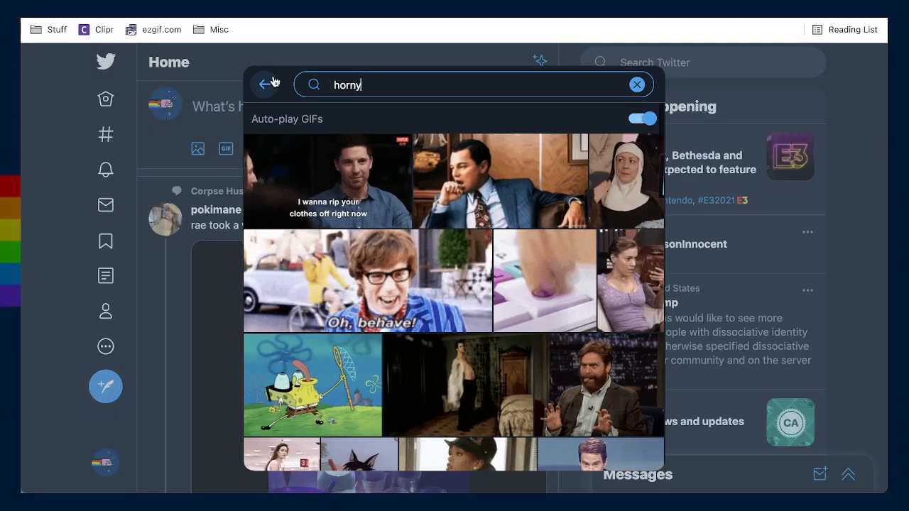
click(266, 84)
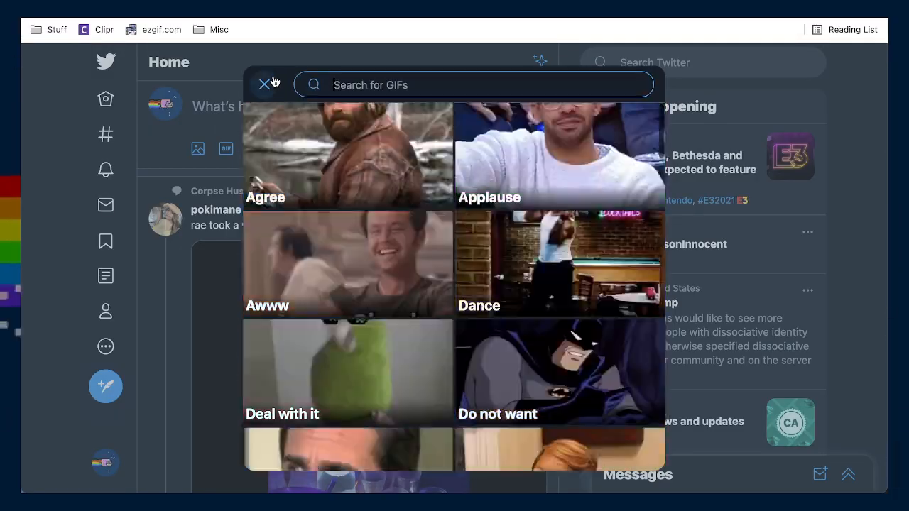
click(441, 62)
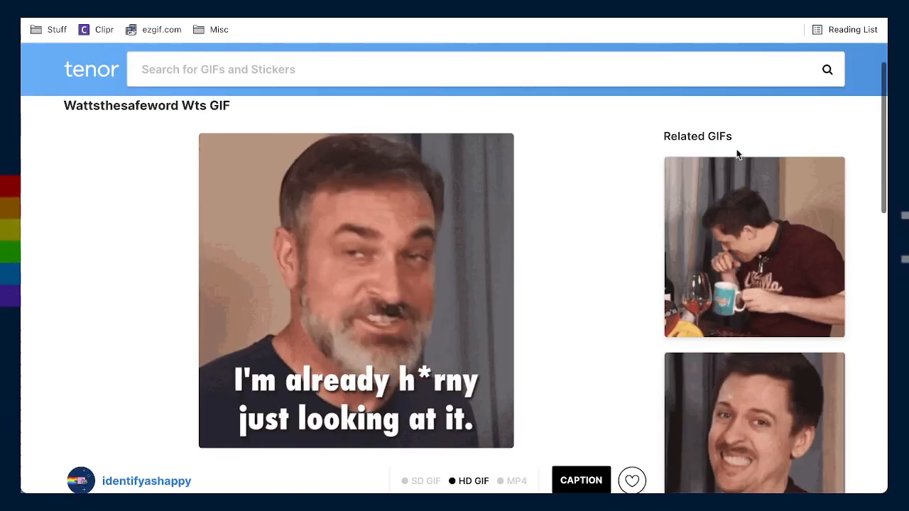
- Return to Tenor, open its GIF upload page and add the saved scare reaction GIF from the computer
scroll(737, 152, up, 2)
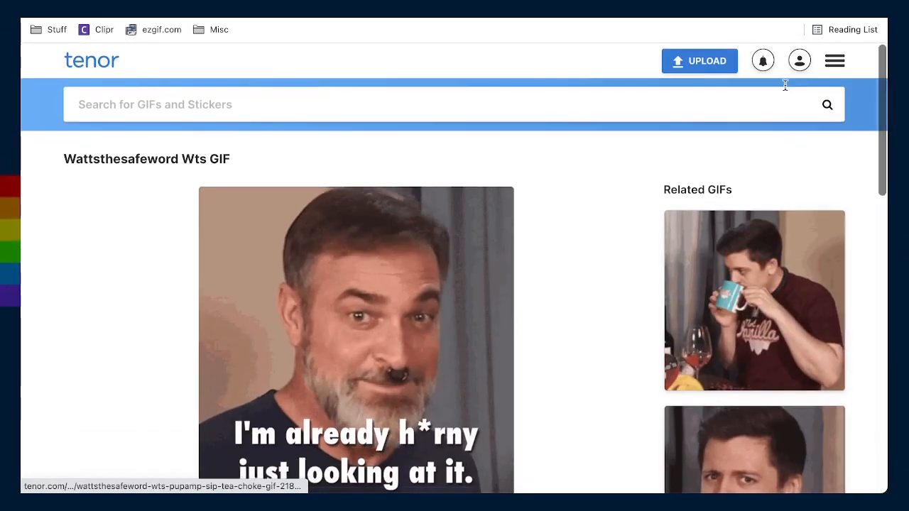
click(714, 62)
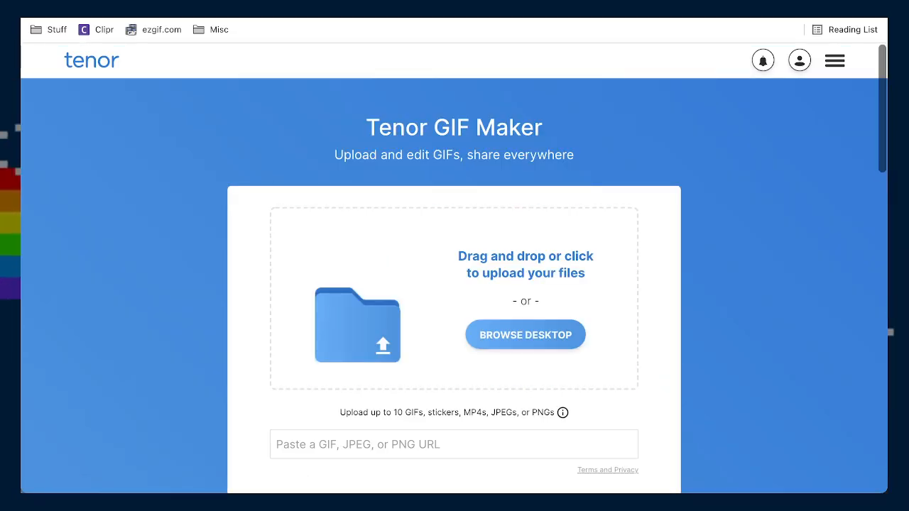
drag(901, 420, 438, 282)
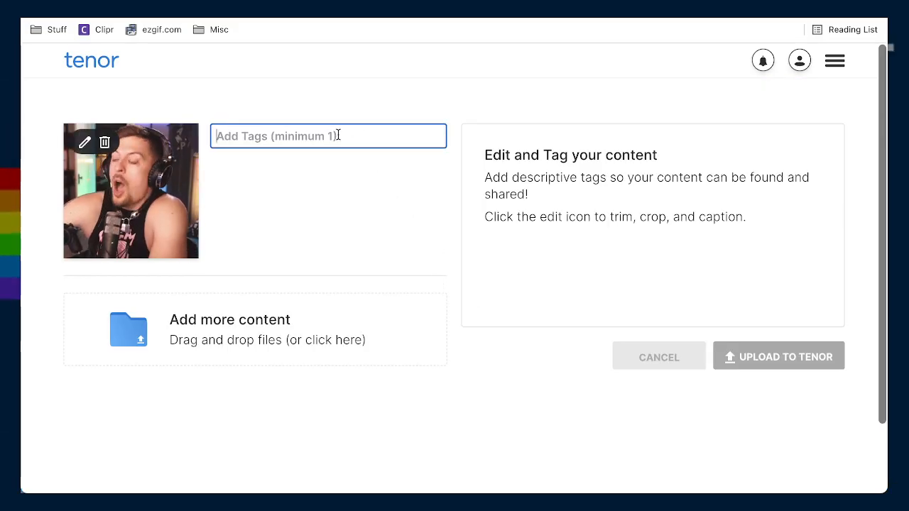
- Tag the uploaded GIF with wattsthesafeword, wts and pupamp
text(wattsthesafeword)
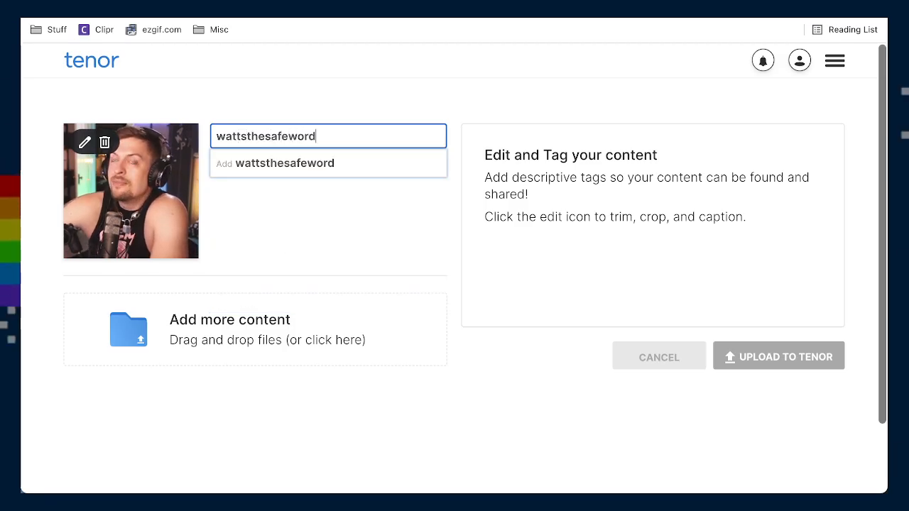
key(Return)
text(wts)
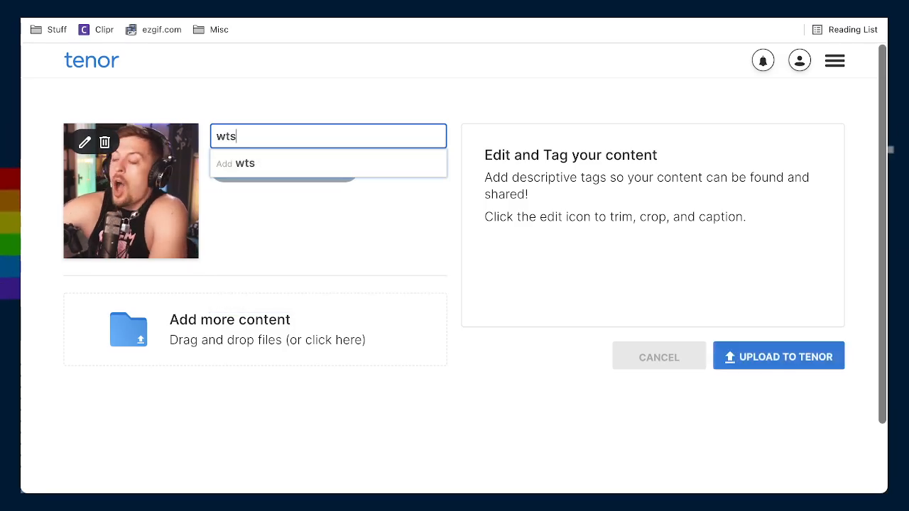
key(Return)
text(pupamp)
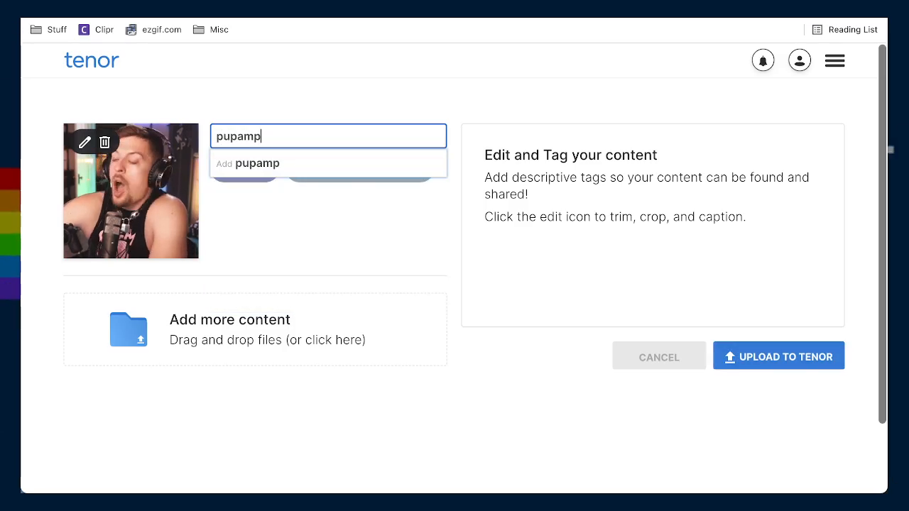
key(Return)
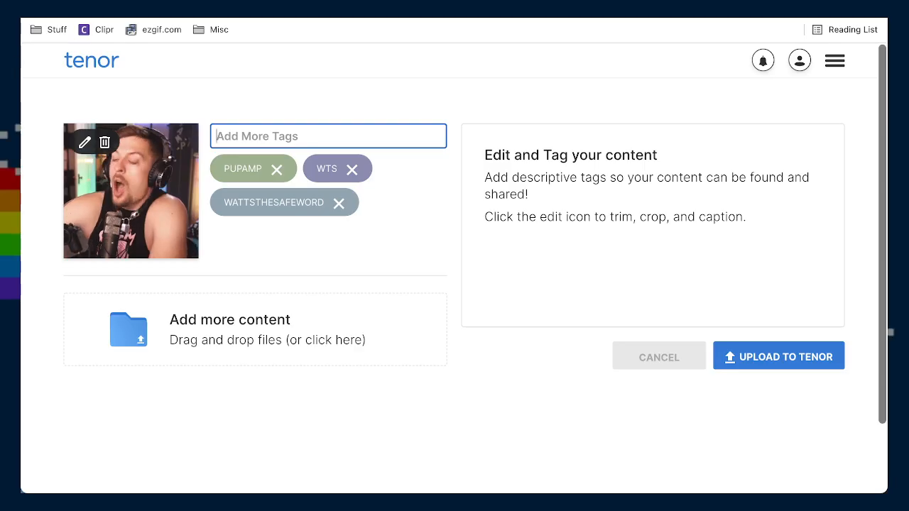
- Add the tags scare, scared and jump scare to the GIF and expand the full tag list
text(scare)
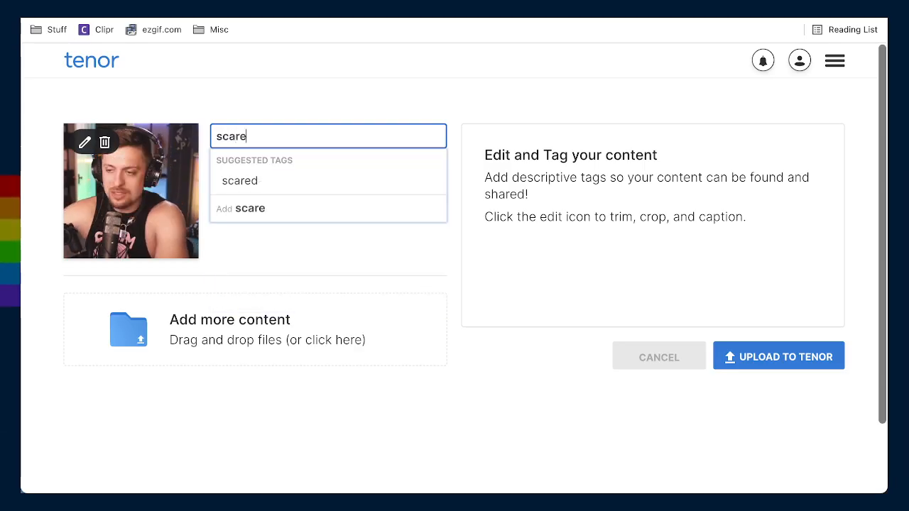
key(Return)
text(sar)
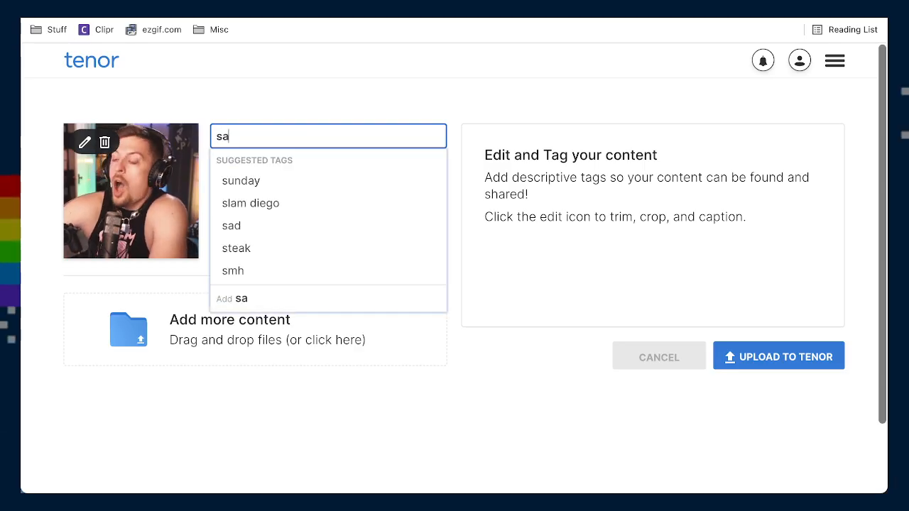
key(BackSpace)
key(BackSpace)
text(cared)
key(Return)
text(jump scare)
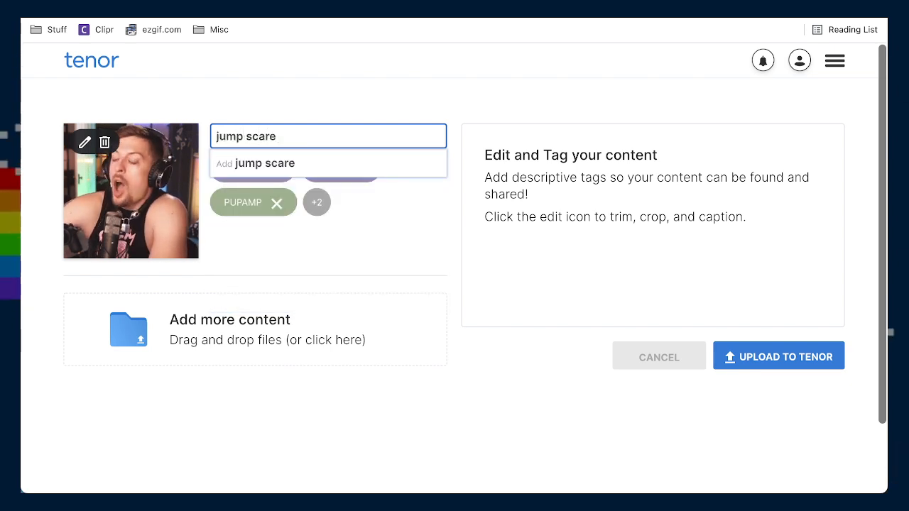
key(Return)
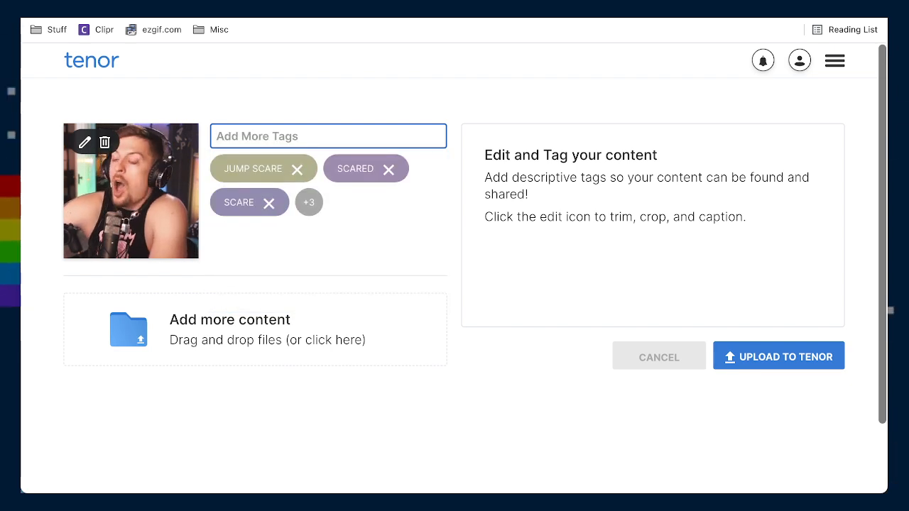
click(310, 204)
click(318, 137)
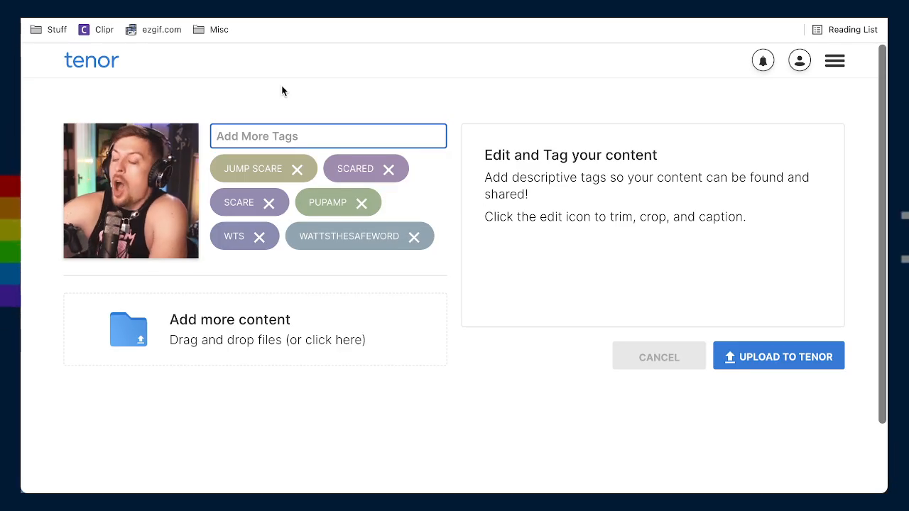
- Add the tags how dare you and frightened to the GIF
text(how dare )
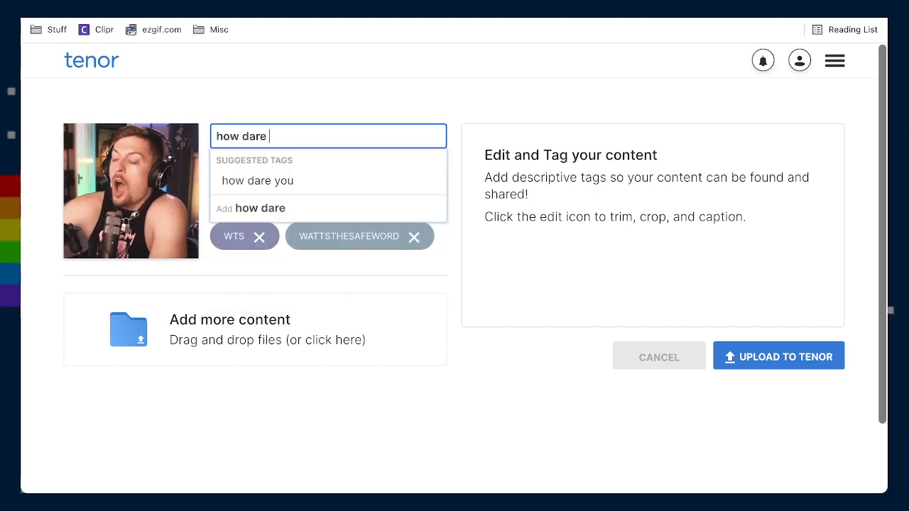
text(you)
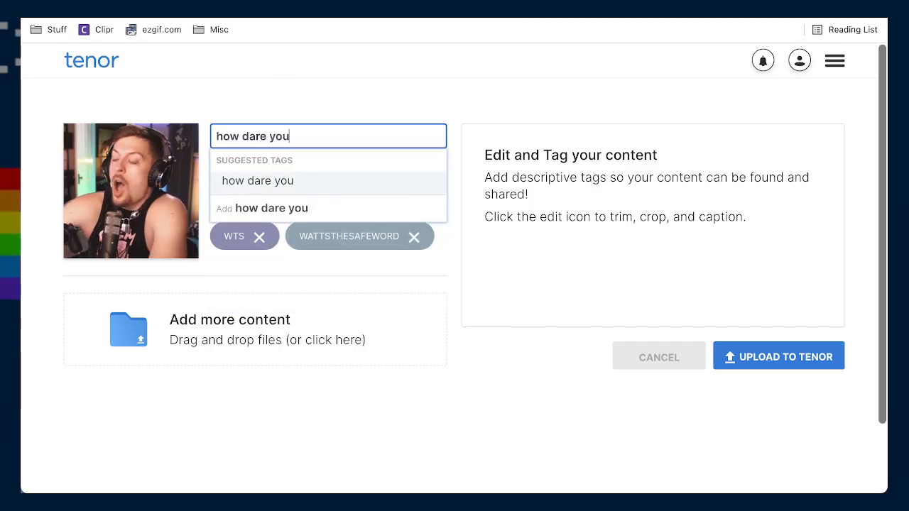
key(Return)
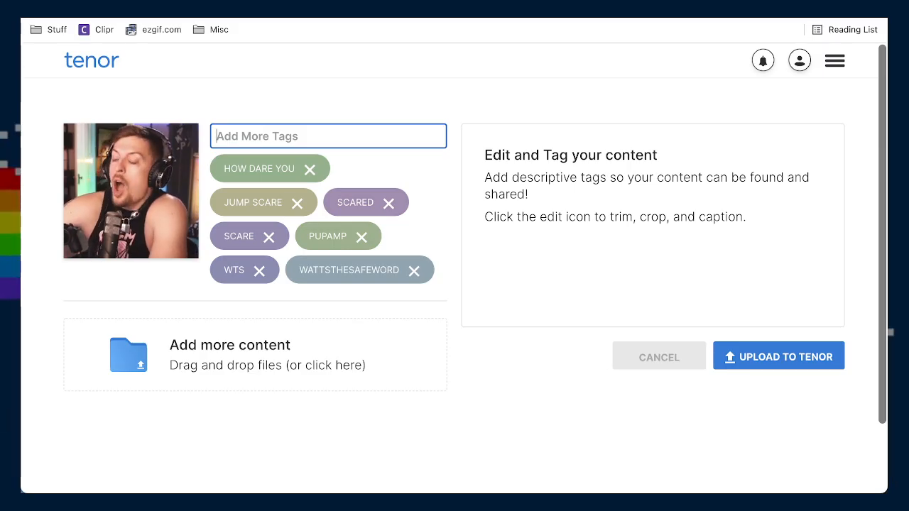
text(frigh)
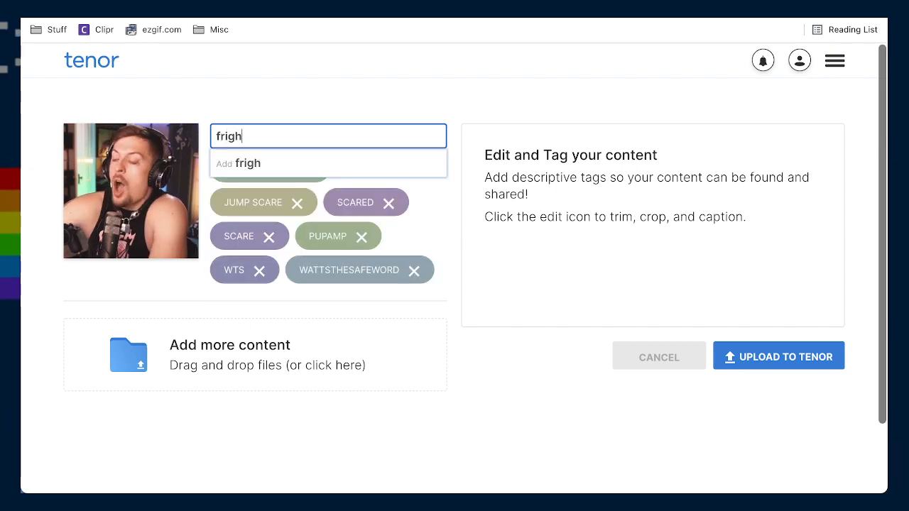
text(ten)
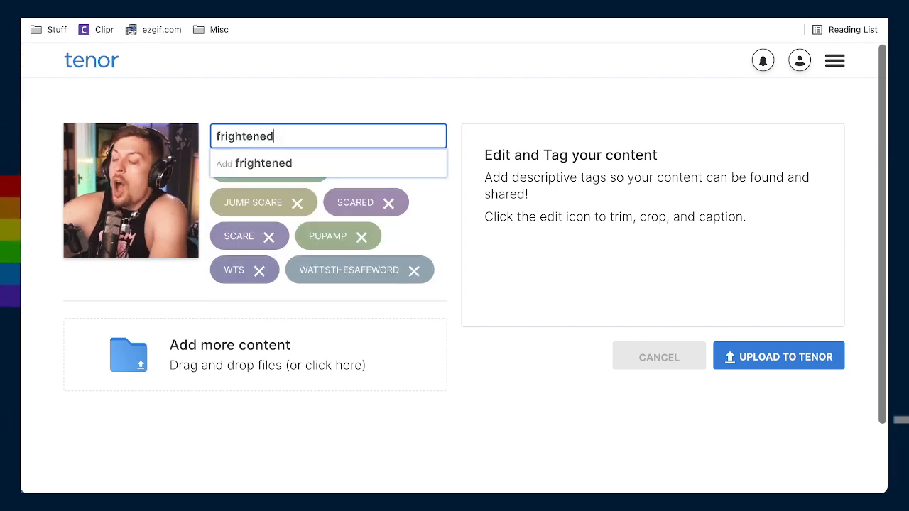
text(ed)
key(Return)
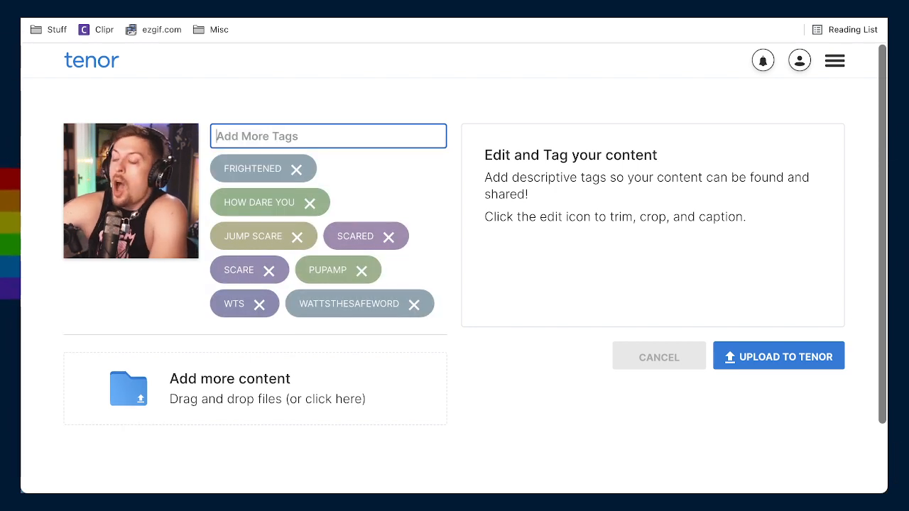
- Add the tags afraid and surprised to the GIF
text(afraid)
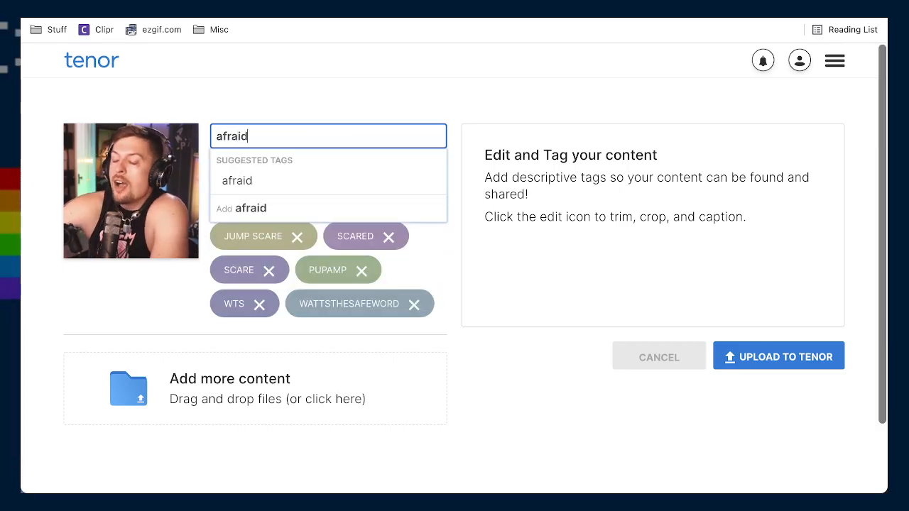
key(Return)
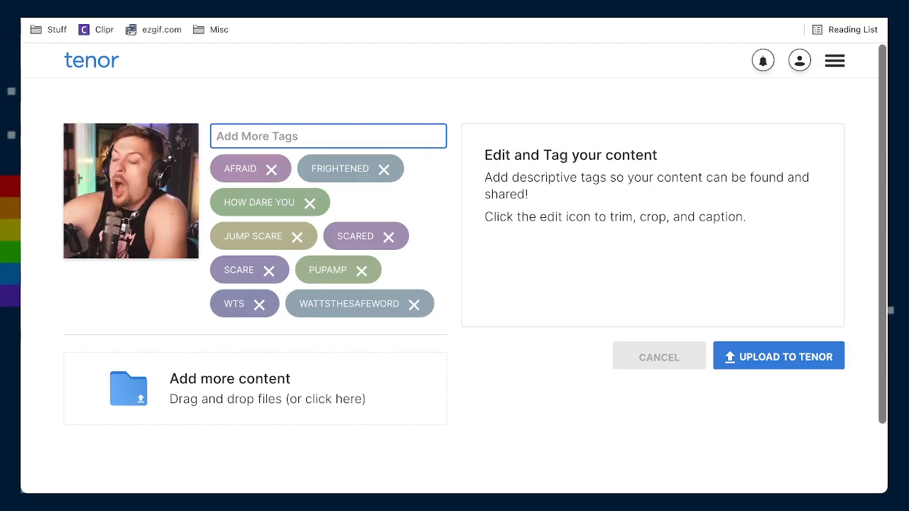
text(surprised)
key(Return)
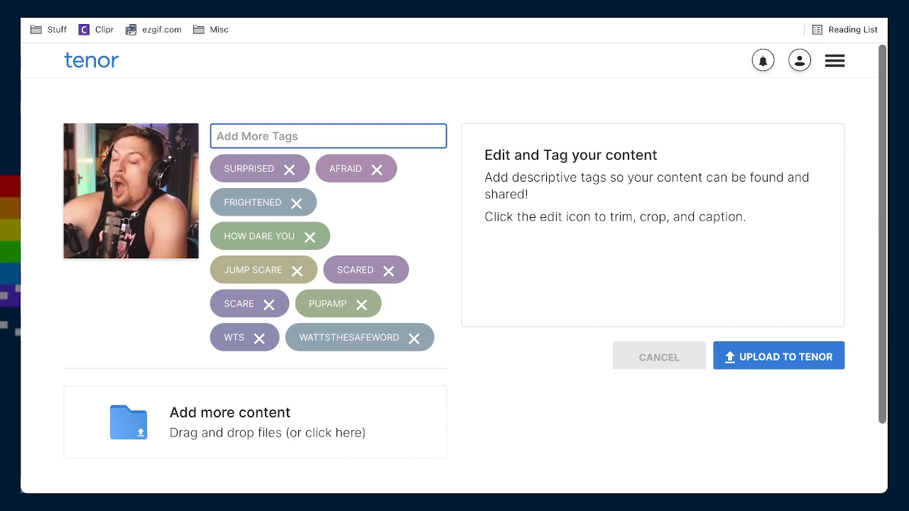
text(i peed)
key(BackSpace)
key(BackSpace)
key(BackSpace)
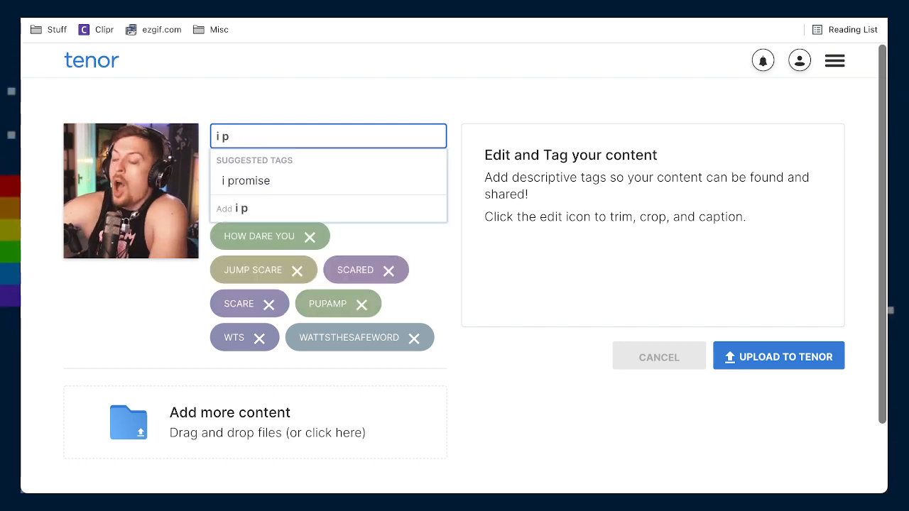
key(BackSpace)
key(BackSpace)
text(p)
key(BackSpace)
key(BackSpace)
text(pe)
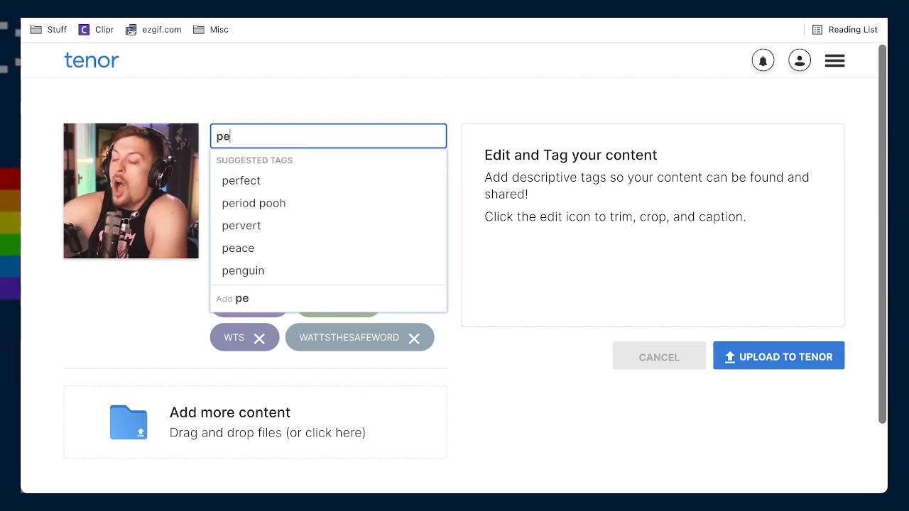
text(e)
key(BackSpace)
key(BackSpace)
key(BackSpace)
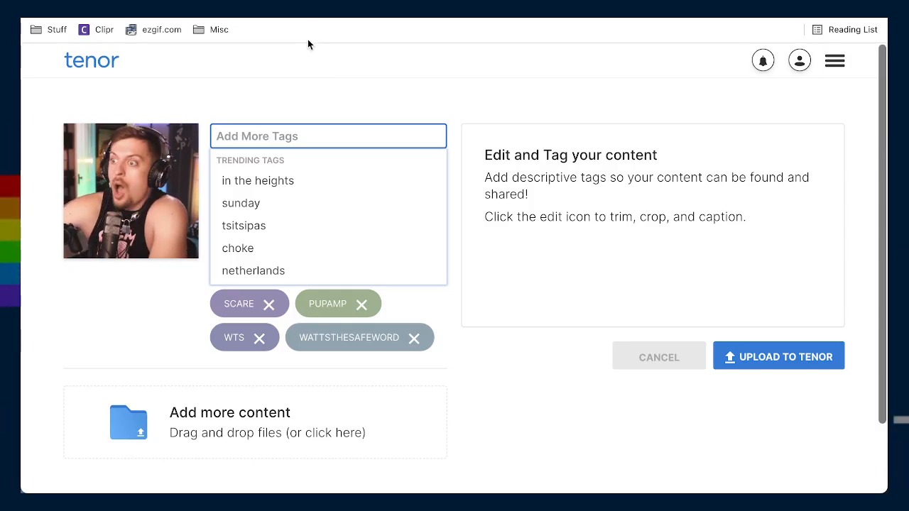
- Add the suggested tag gasp to the GIF
click(311, 74)
click(256, 135)
text(gasp)
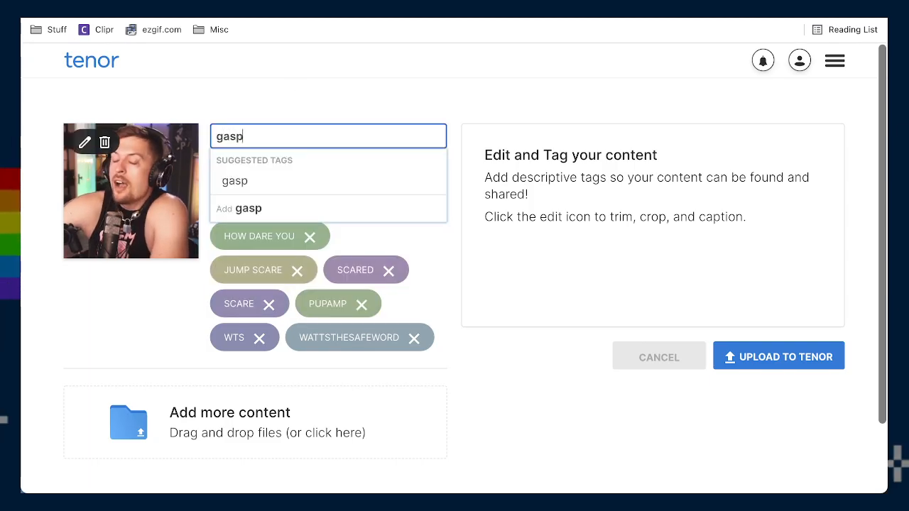
click(278, 181)
click(278, 99)
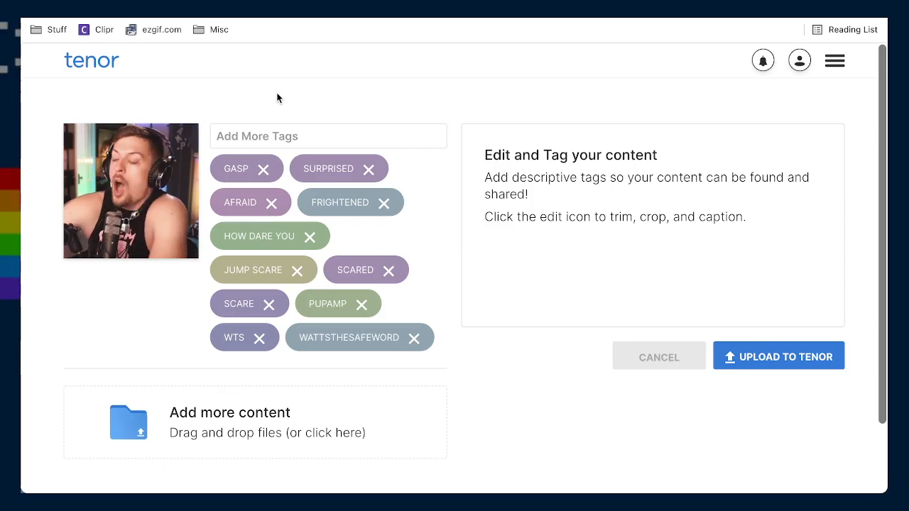
- Add the suggested tag i swear and upload the tagged GIF to Tenor
mouse_move(126, 189)
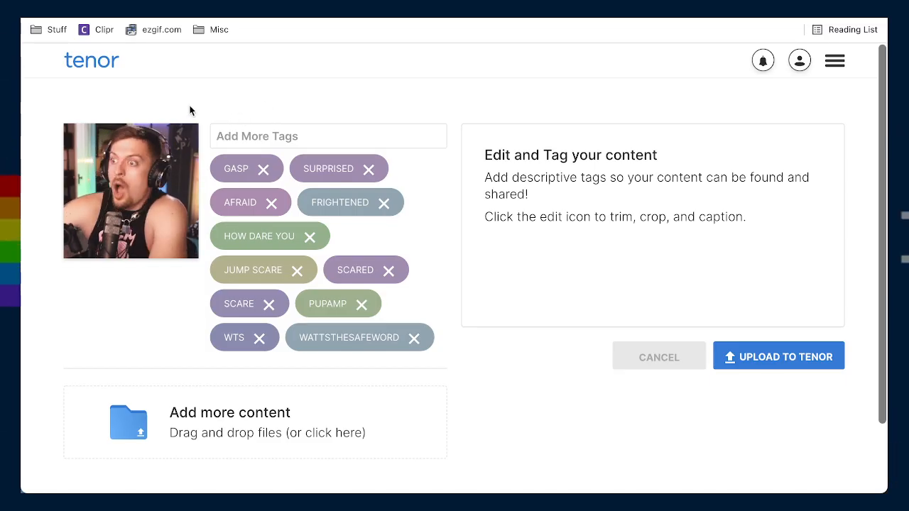
click(247, 138)
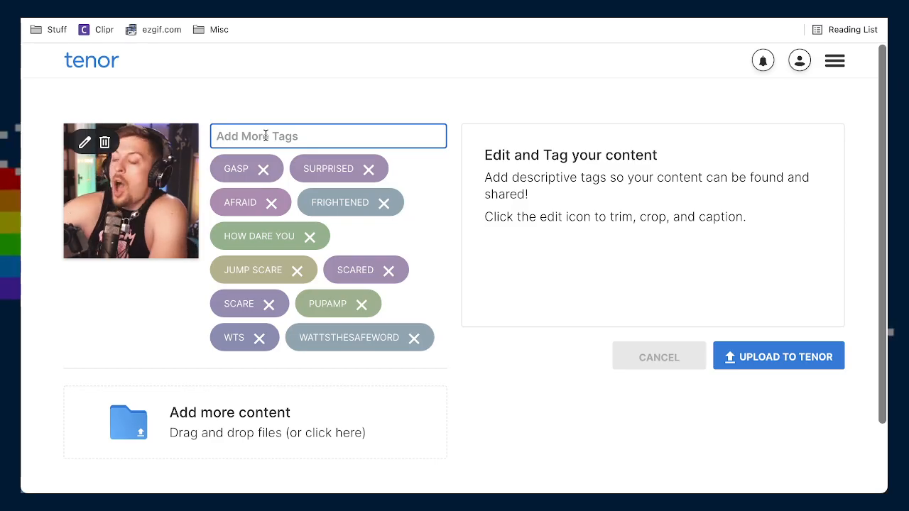
text(i swear)
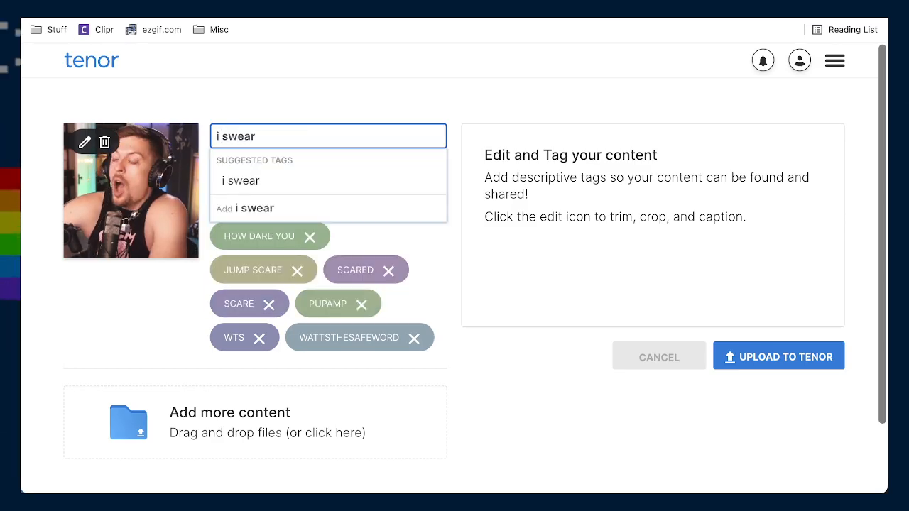
click(264, 173)
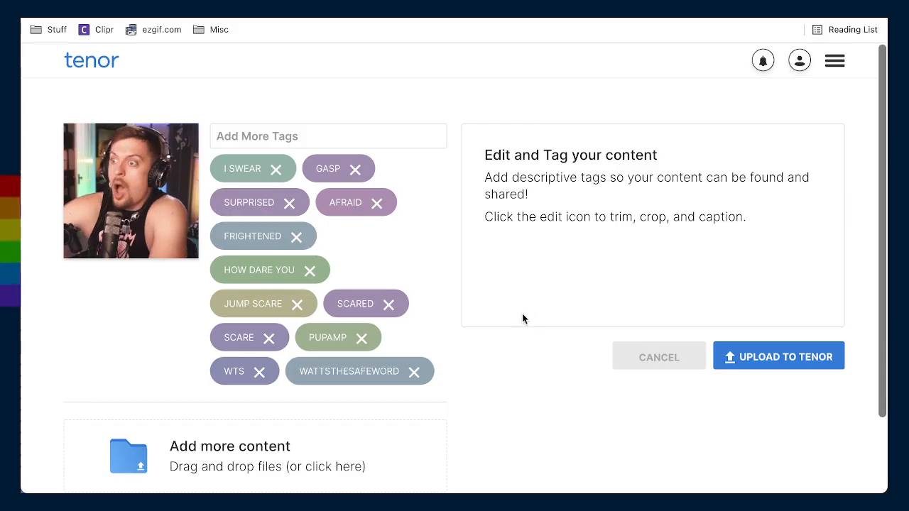
click(777, 357)
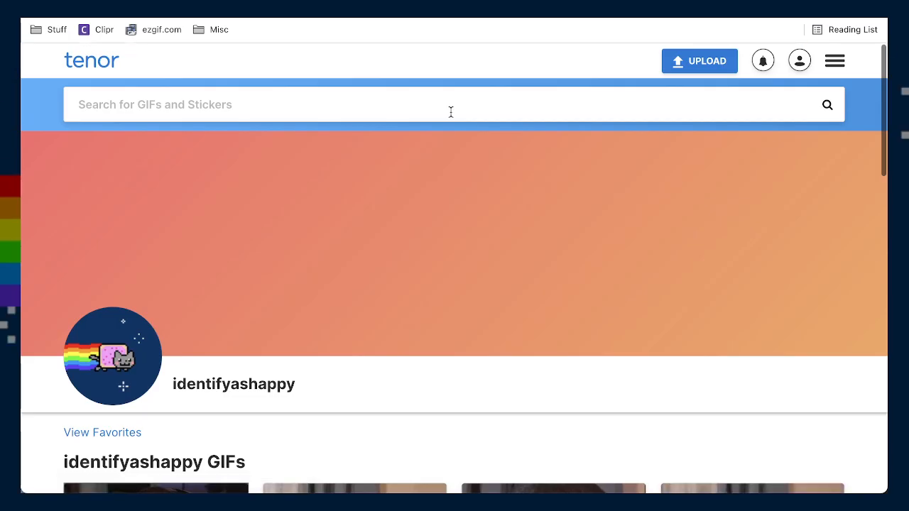
scroll(533, 326, down, 5)
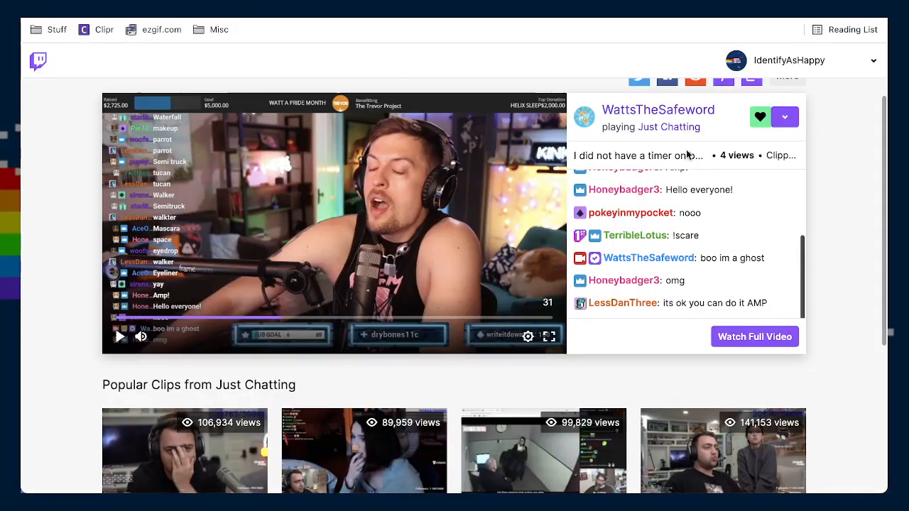
- Open the clip notes beside the Twitch page and copy the 6/8/21 clip link described as looking concerned and nervous
scroll(864, 175, up, 1)
drag(908, 40, 634, 0)
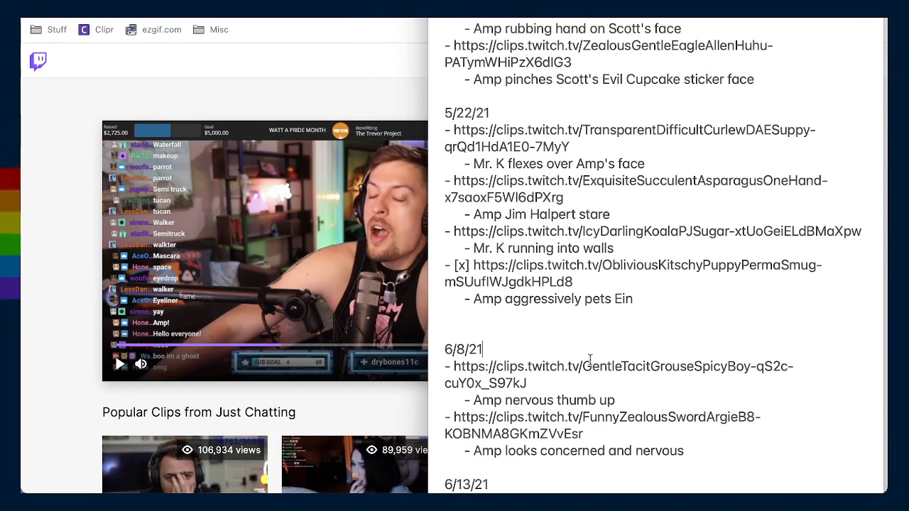
click(583, 434)
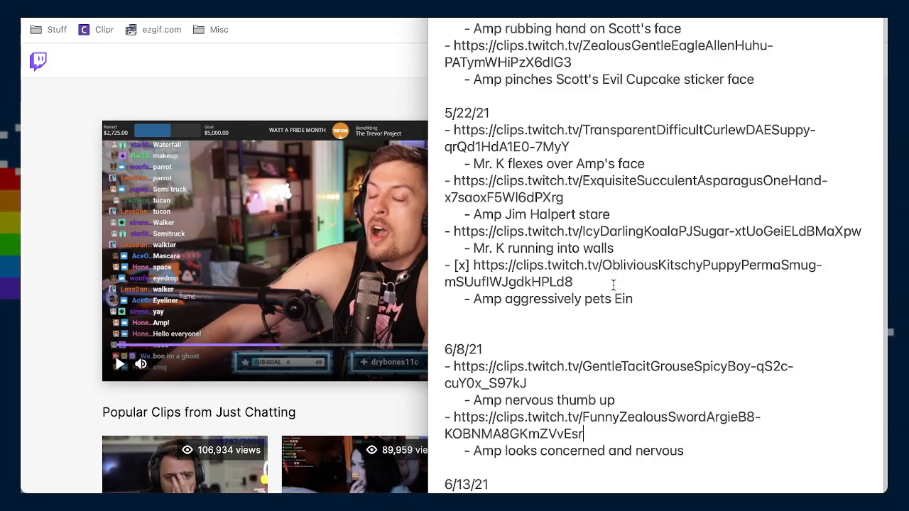
drag(613, 285, 473, 267)
drag(474, 299, 688, 298)
click(658, 302)
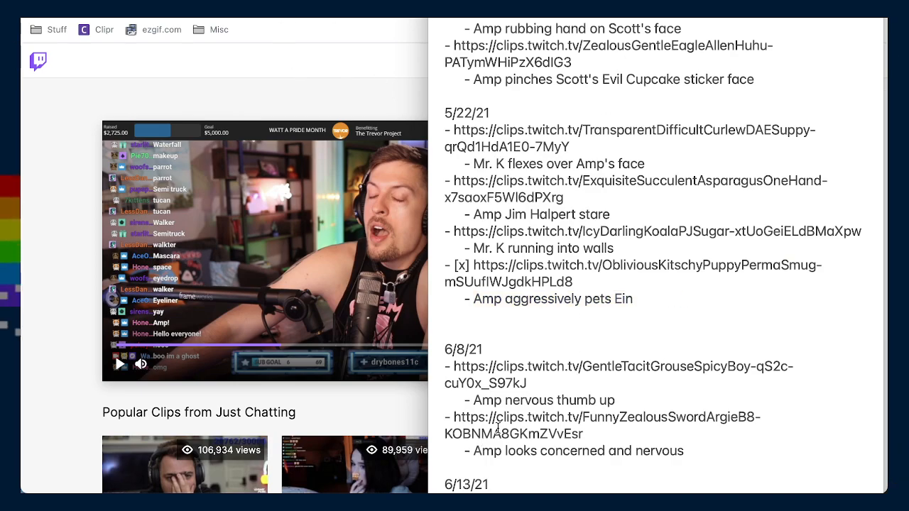
drag(653, 431, 454, 418)
key(ctrl+c)
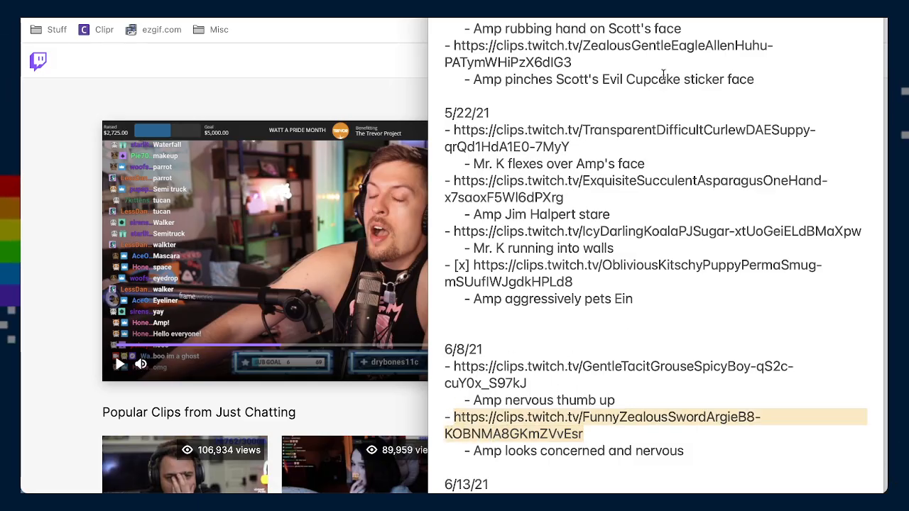
- Scroll through the clip notes, return to the browser and open the copied clip link on Twitch
scroll(661, 142, up, 10)
scroll(661, 142, down, 10)
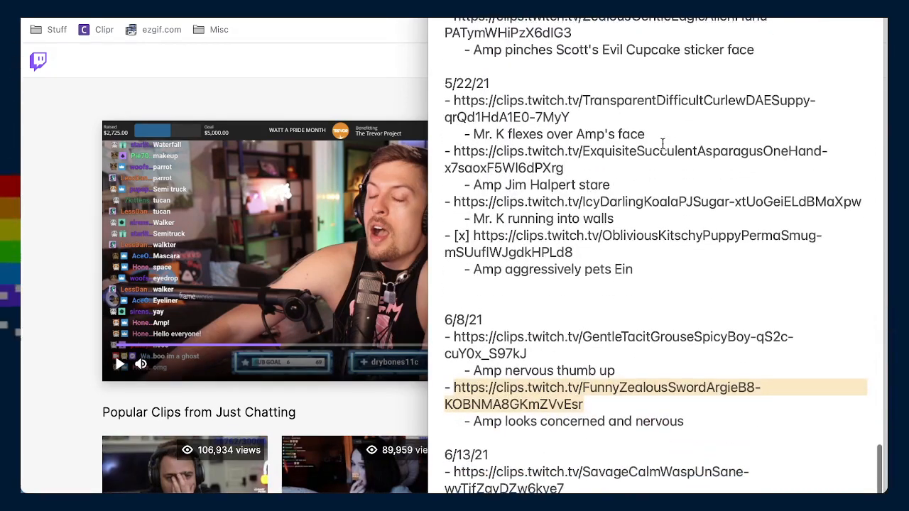
scroll(660, 145, up, 1)
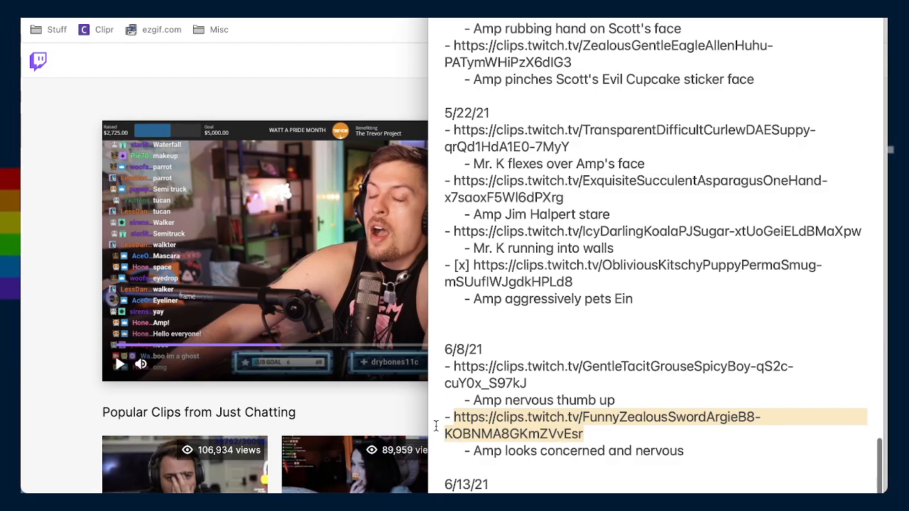
click(299, 57)
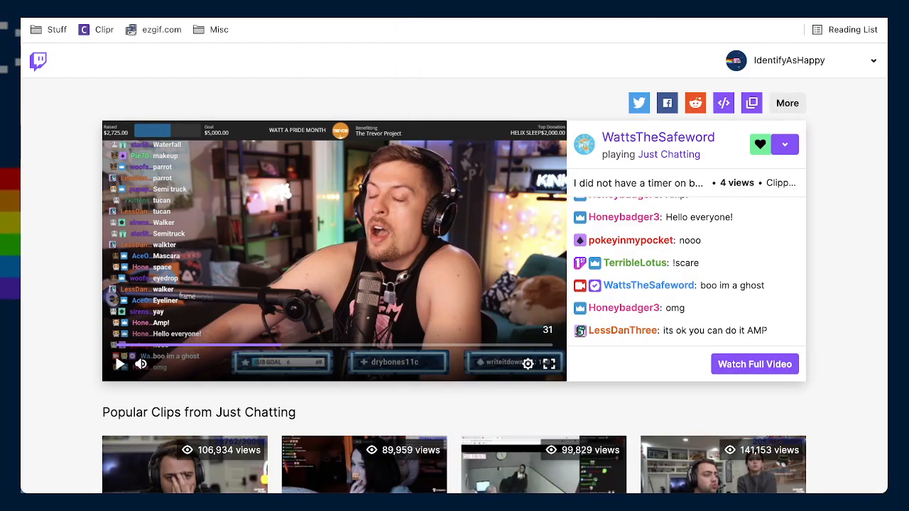
key(ctrl+l)
key(ctrl+v)
key(Return)
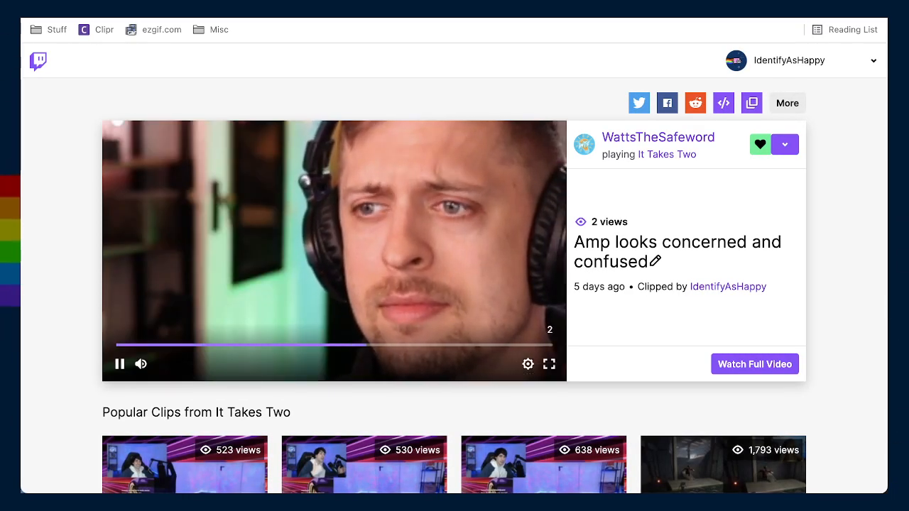
- Pause the Twitch clip and seek to an earlier point to review the facial reaction
scroll(450, 373, down, 1)
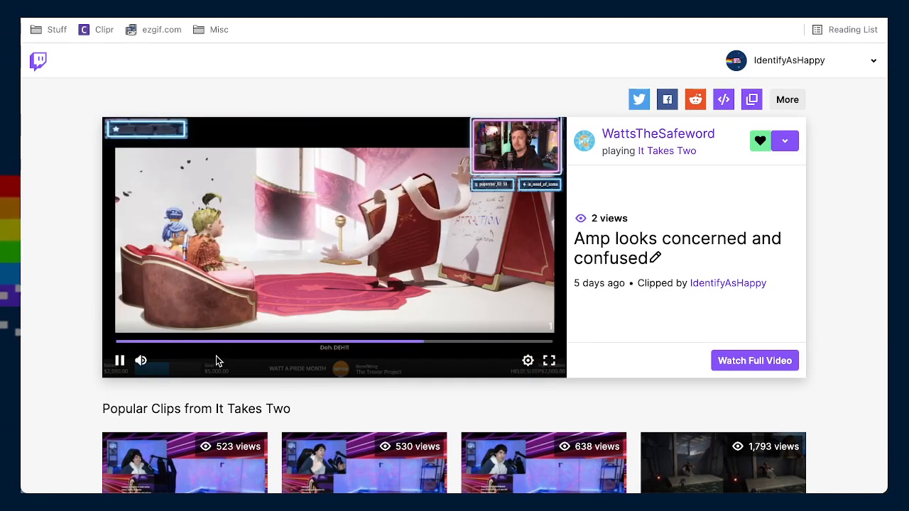
click(122, 362)
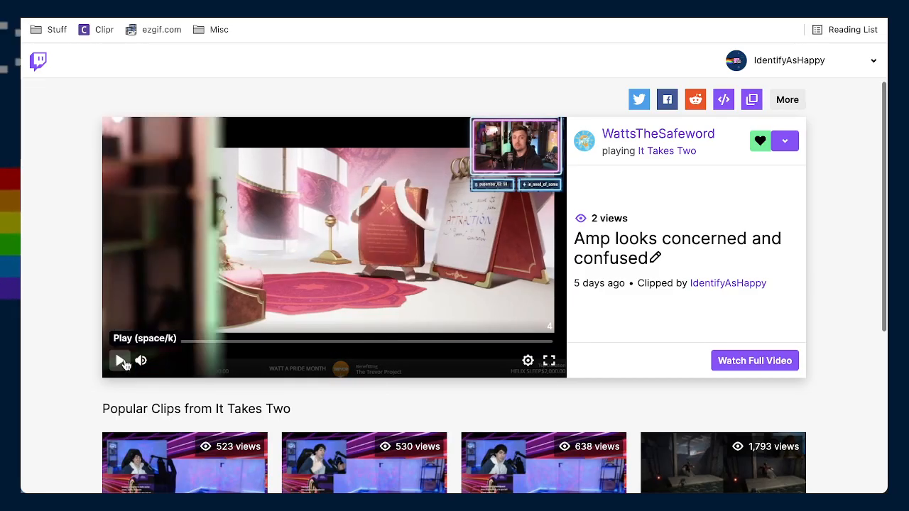
click(201, 344)
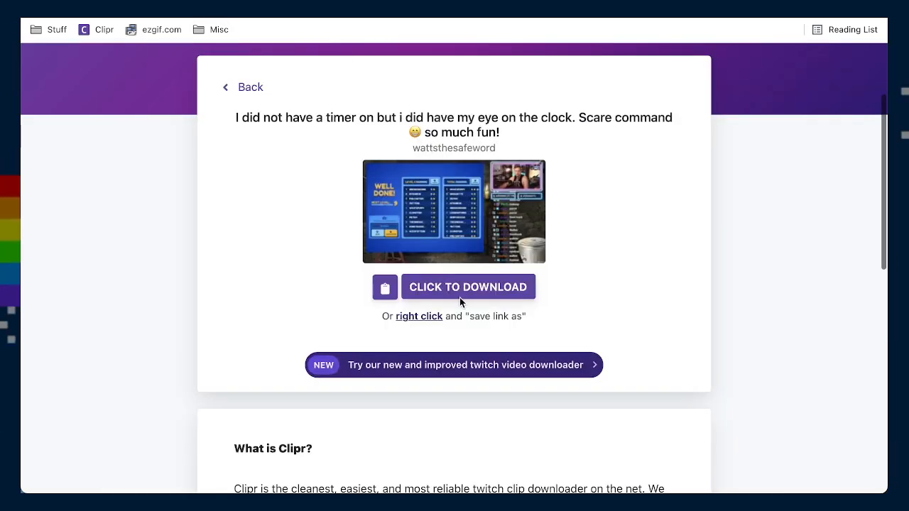
click(468, 296)
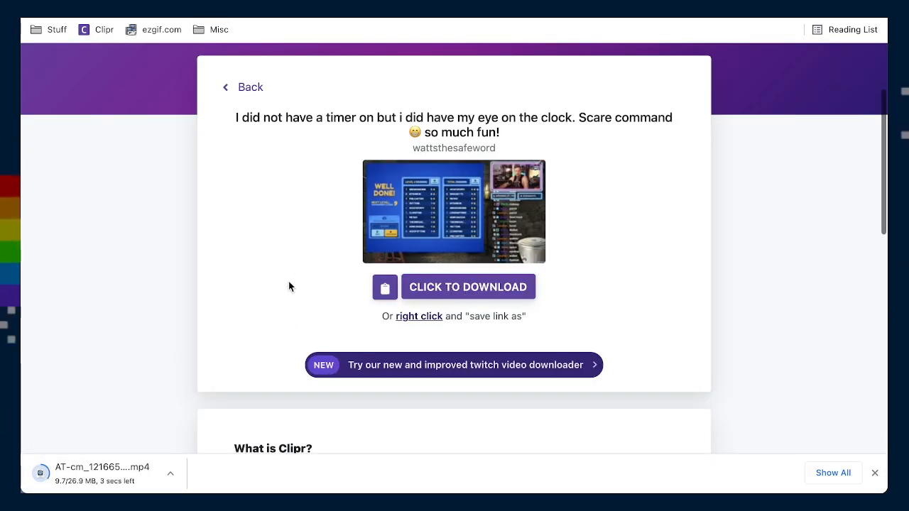
scroll(284, 163, up, 3)
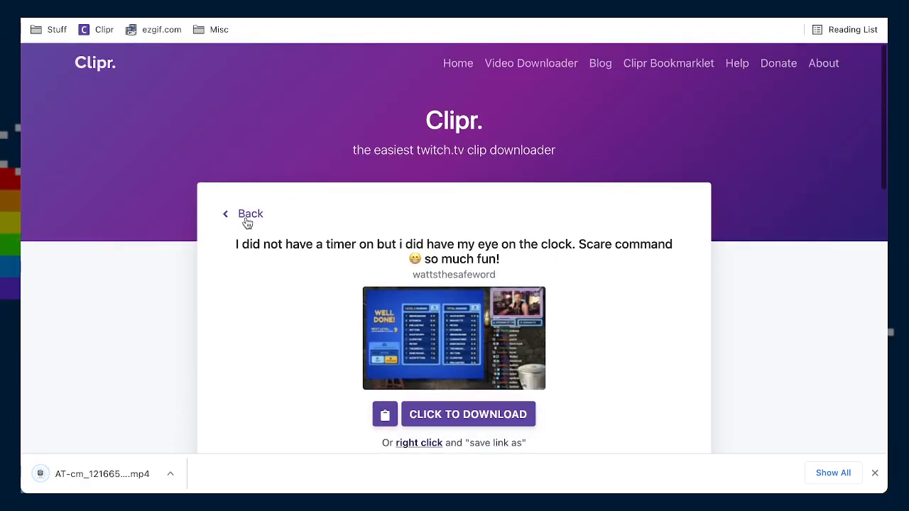
click(248, 215)
key(ctrl+a)
text(https://clips.twitch.tv/FunnyZealousSwordArgieB8-KOBNMABGKmZVvEsr)
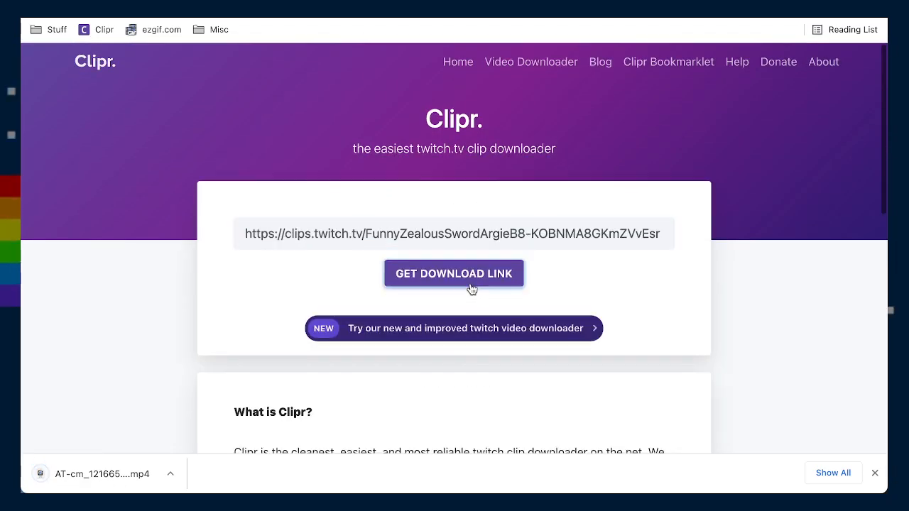
click(469, 278)
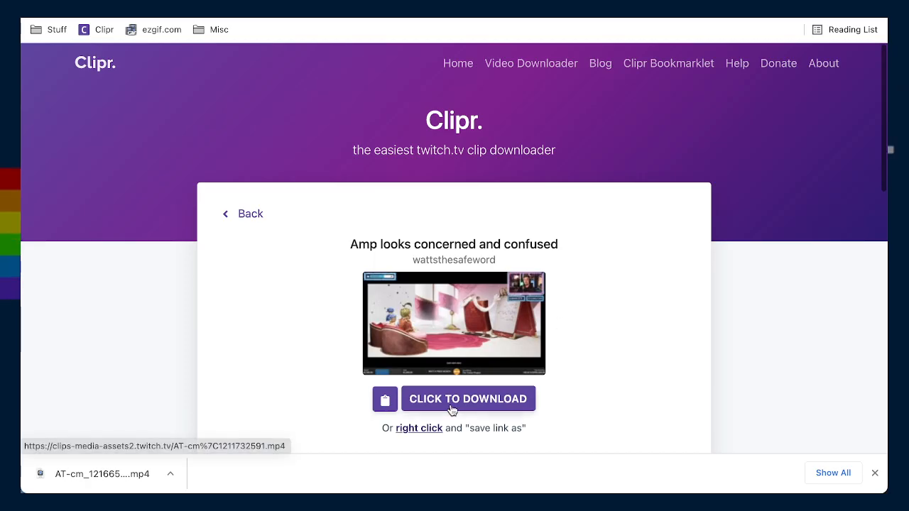
- Download the concerned-and-confused clip from Clipr and open the 6/8/21 "nervous thumb up" clip link from the notes on Twitch
click(452, 408)
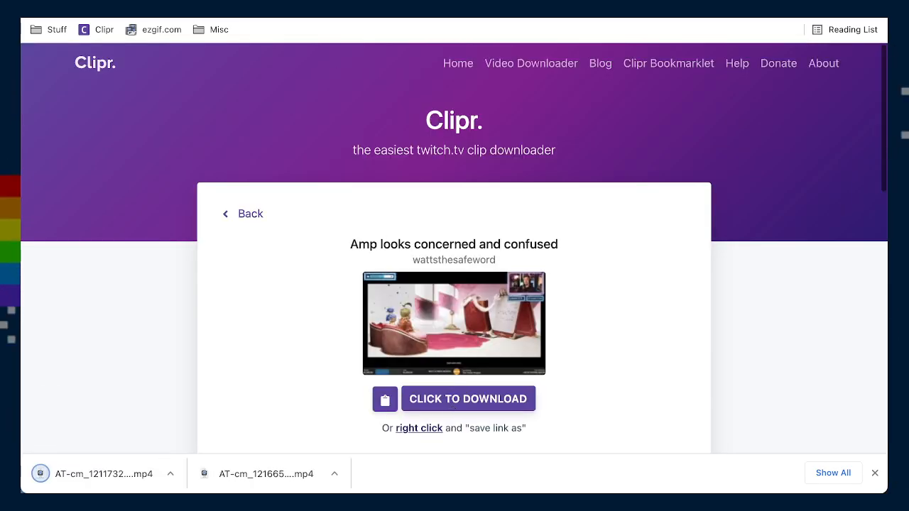
key(ctrl+Tab)
key(alt+Tab)
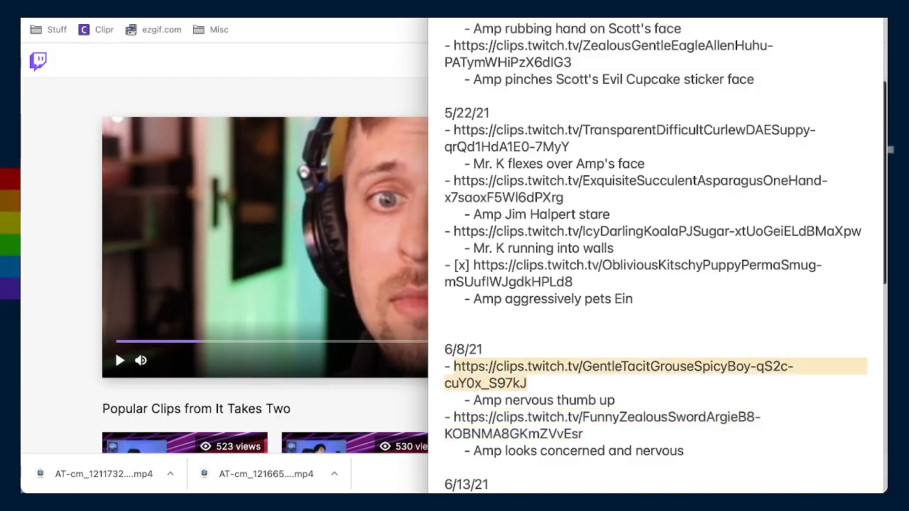
key(alt+Tab)
text(https://clips.twitch.tv/GentleTacitGrouseSpicyBoy-qS2c-cuY0x_S97kJ)
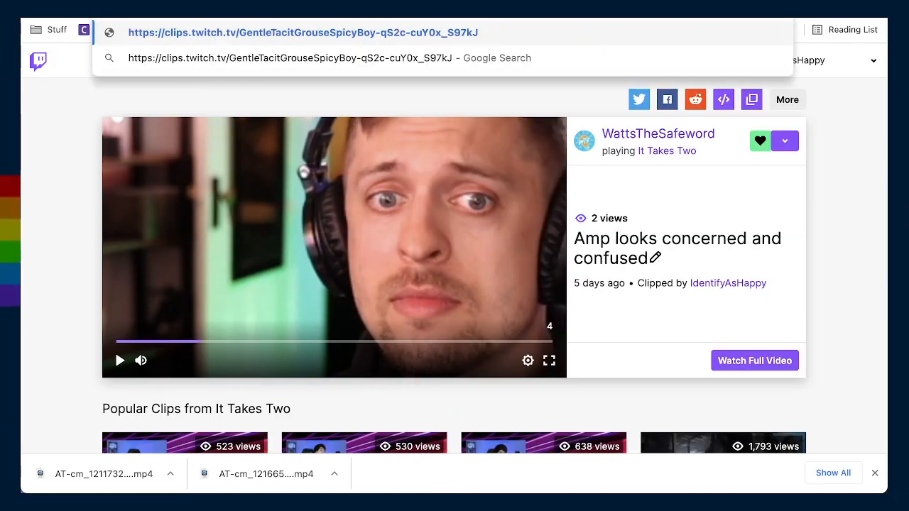
key(Return)
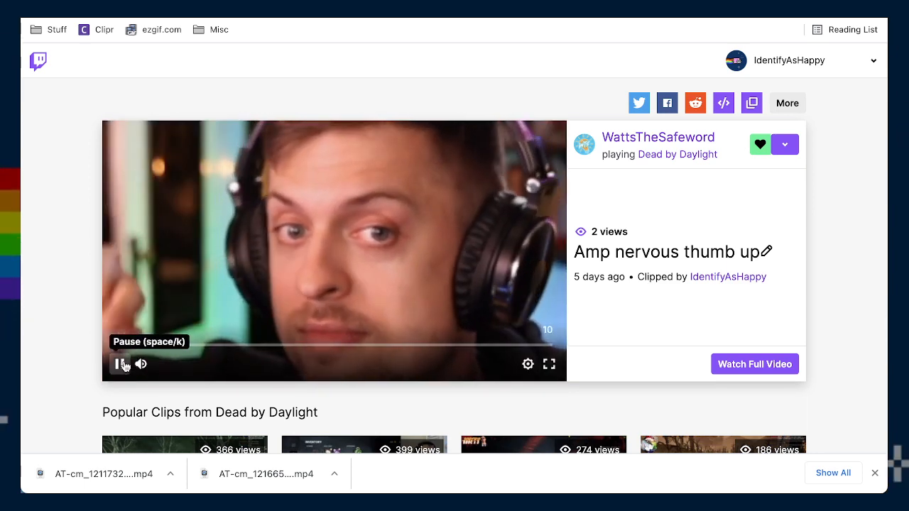
- Mute the nervous thumb up clip on Twitch and download it through Clipr
click(140, 364)
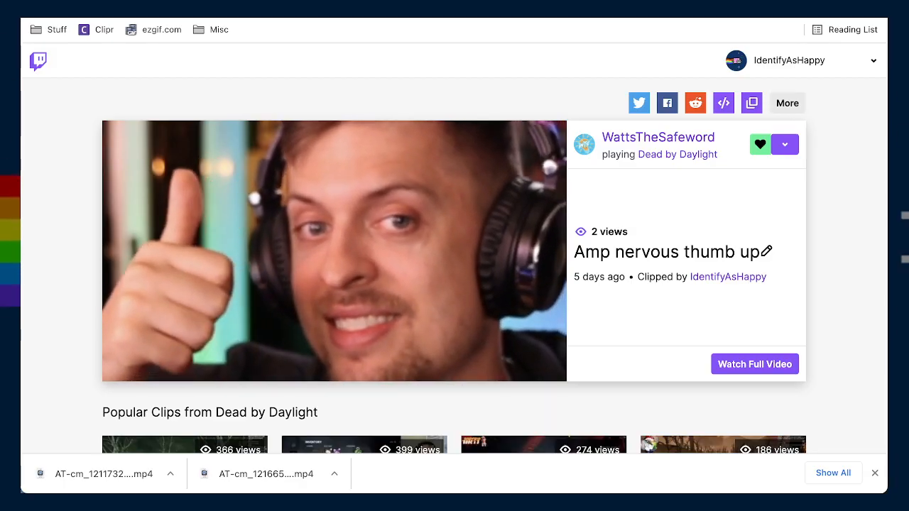
scroll(321, 386, down, 1)
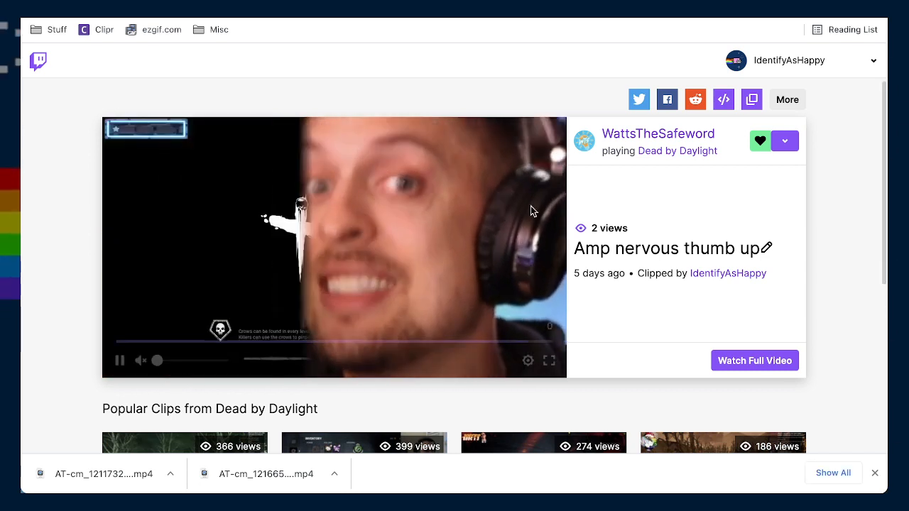
click(160, 5)
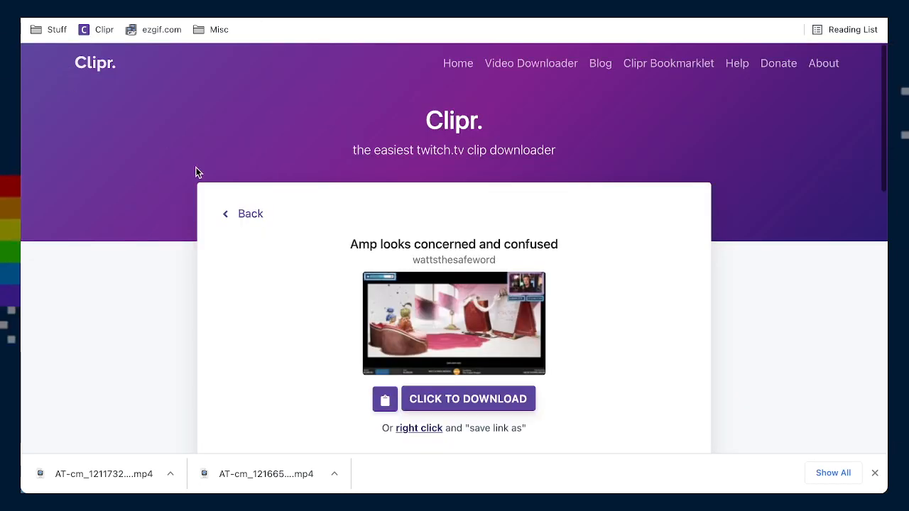
click(245, 214)
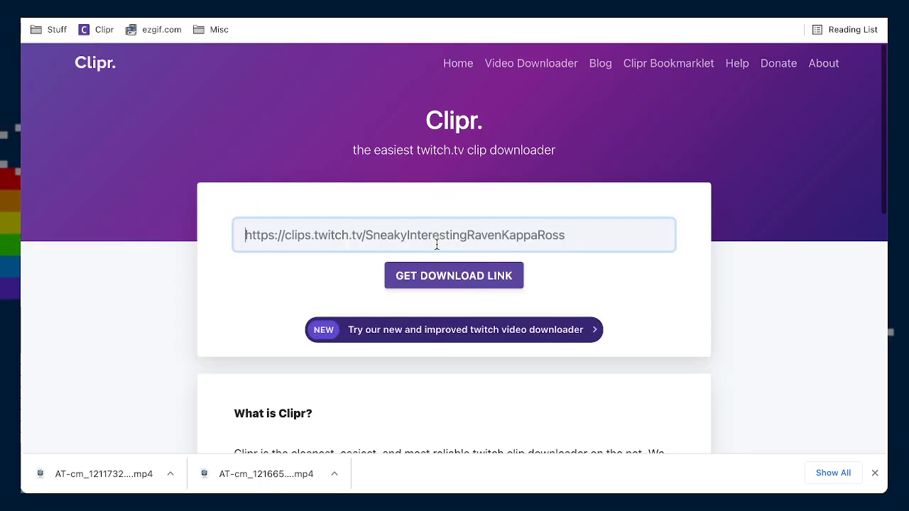
click(452, 276)
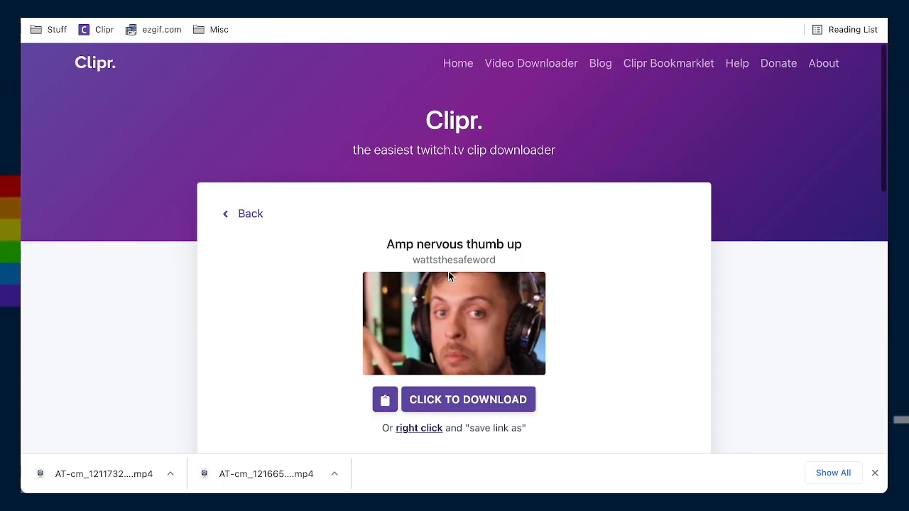
click(480, 408)
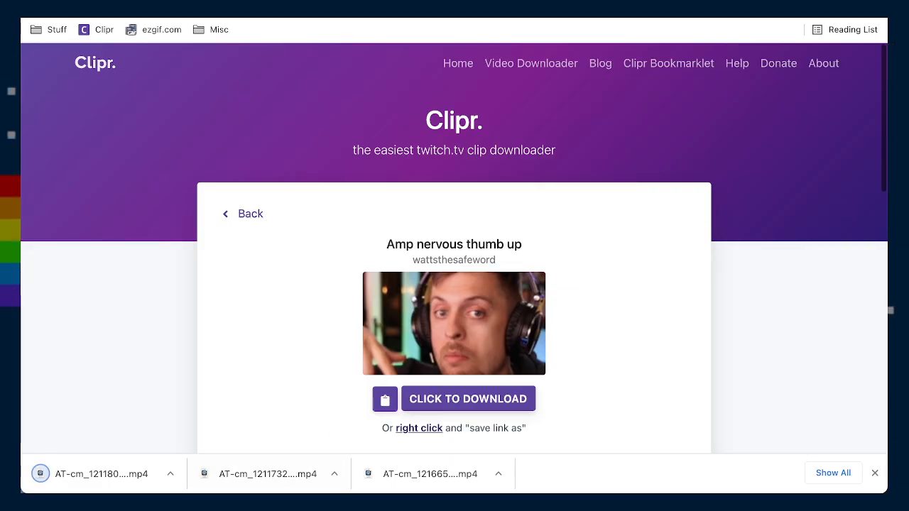
- Copy the 5/22/21 "running into walls" clip link from the notes and open it on Twitch
key(super+Tab)
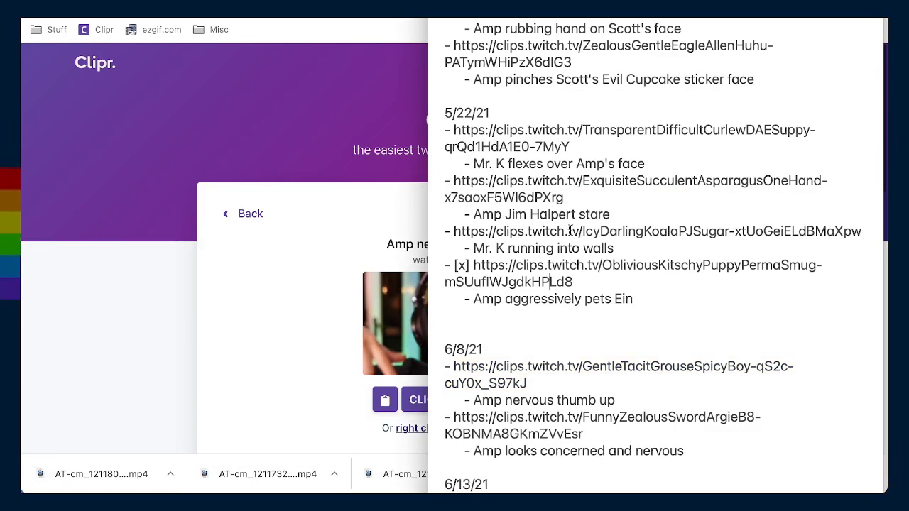
drag(453, 228, 796, 243)
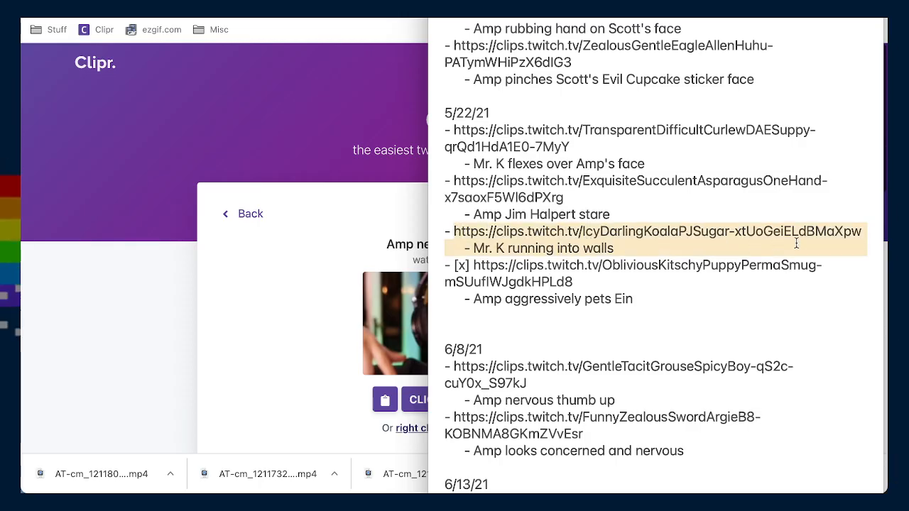
click(170, 143)
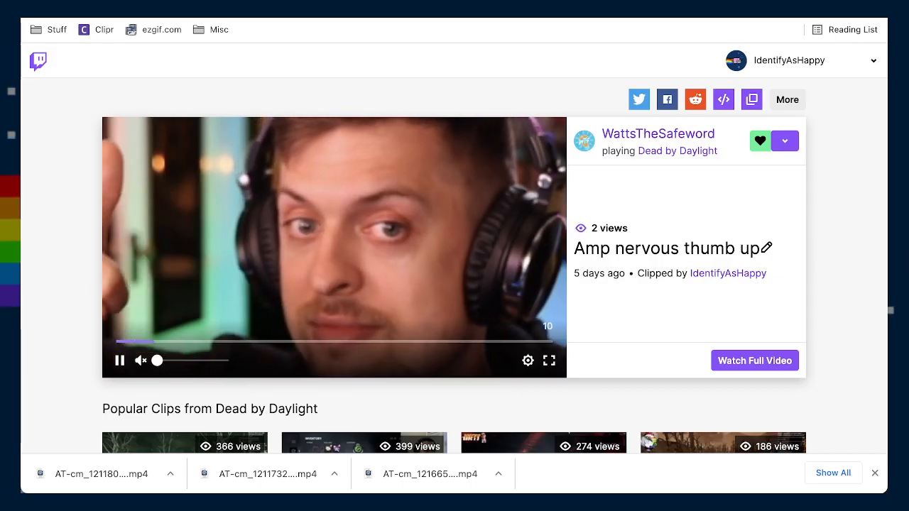
key(ctrl+l)
text(https://clips.twitch.tv/IcyDarlingKoalaPJSugar-xtUoGeiELdBMaXpw)
key(Return)
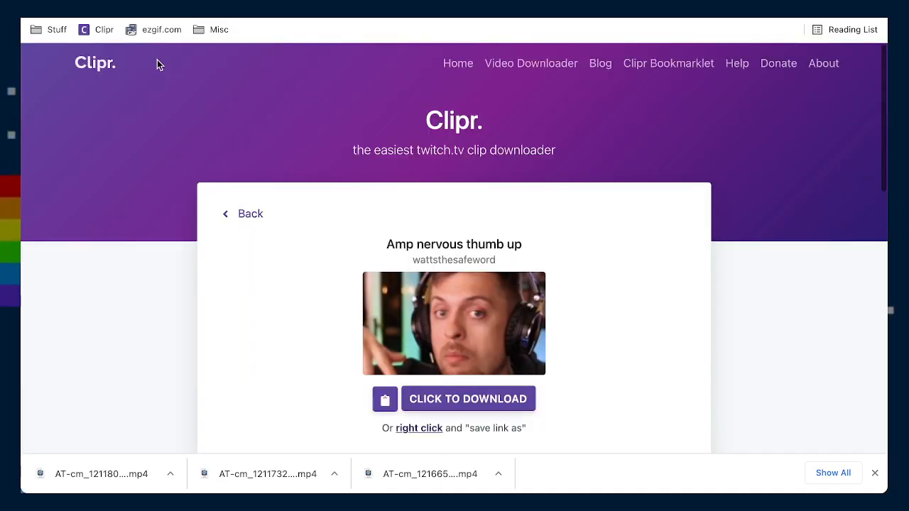
- Load the copied running-into-walls clip link in Clipr and download the clip
click(242, 213)
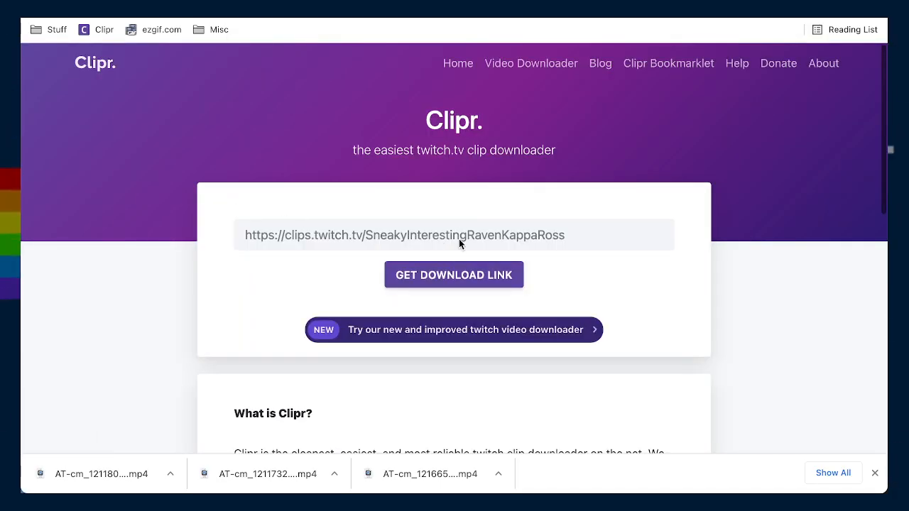
click(464, 277)
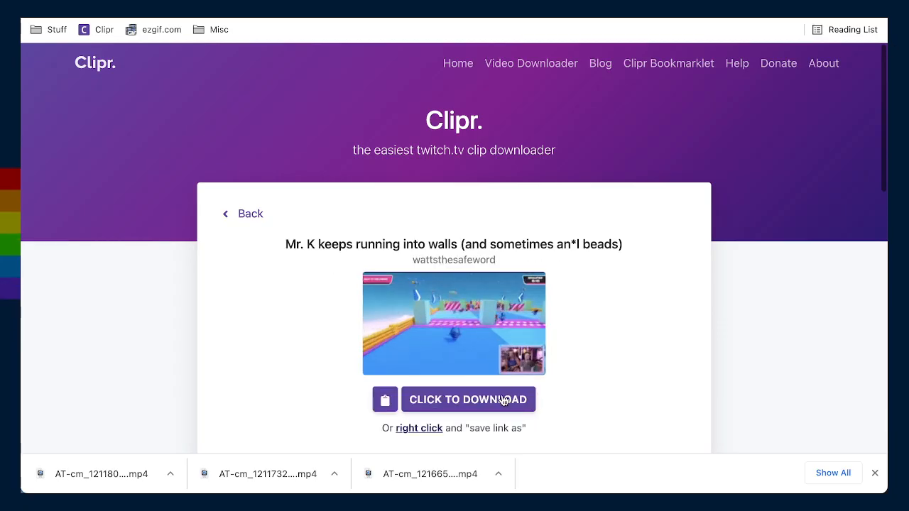
click(505, 399)
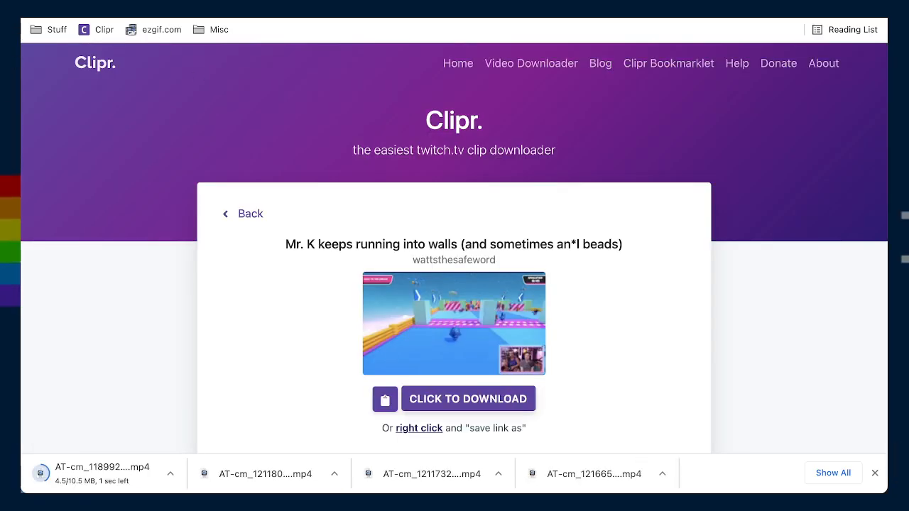
- Open the 5/22/21 "Jim Halpert stare" clip from the notes on Twitch and rewind it to around the middle to review the reaction
key(super+Tab)
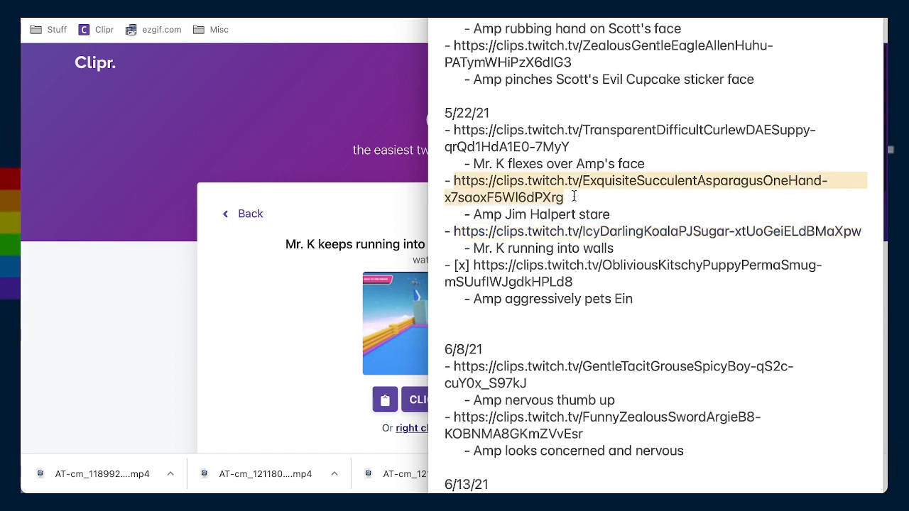
click(36, 80)
click(220, 7)
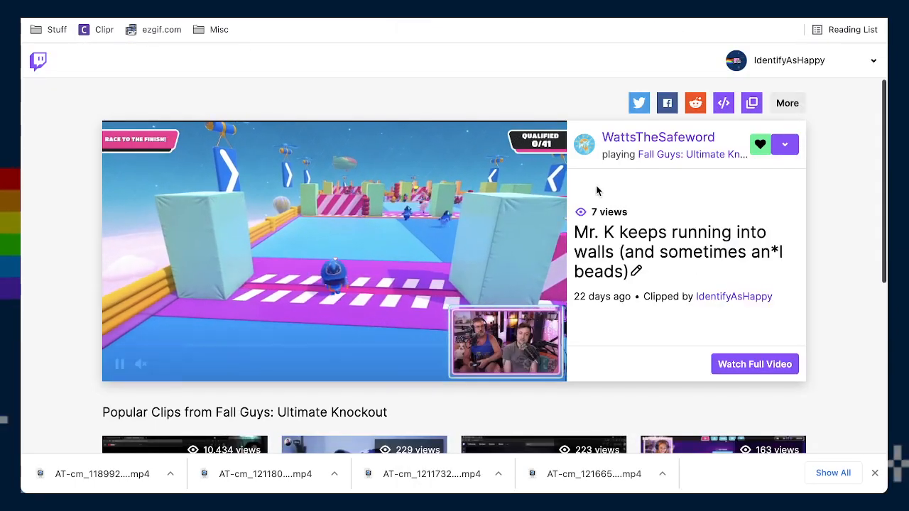
key(ctrl+l)
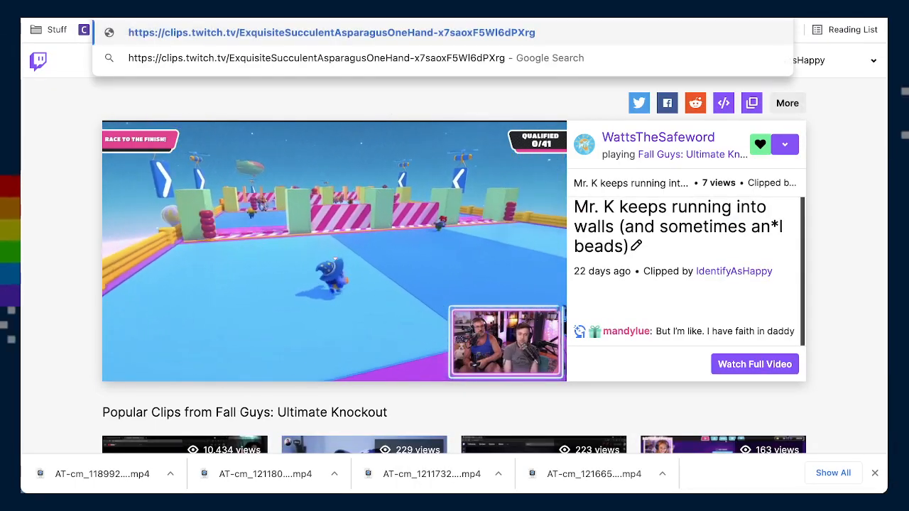
key(Return)
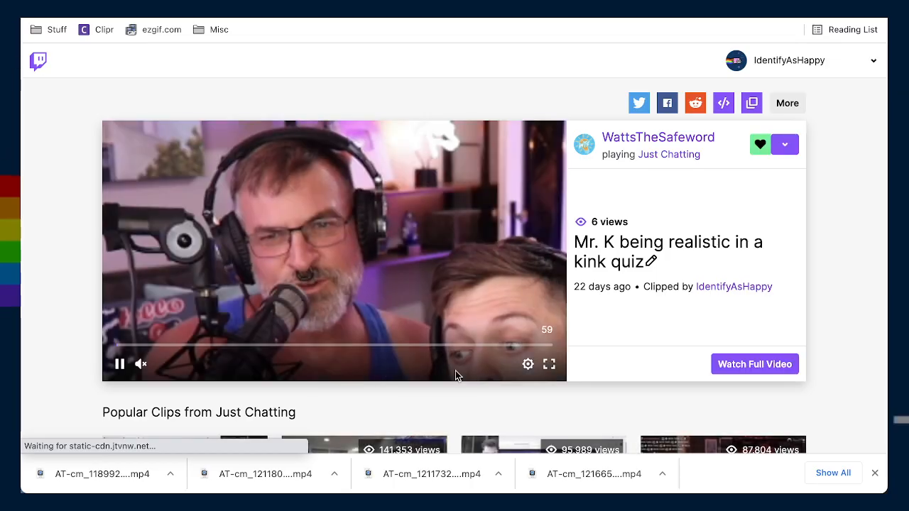
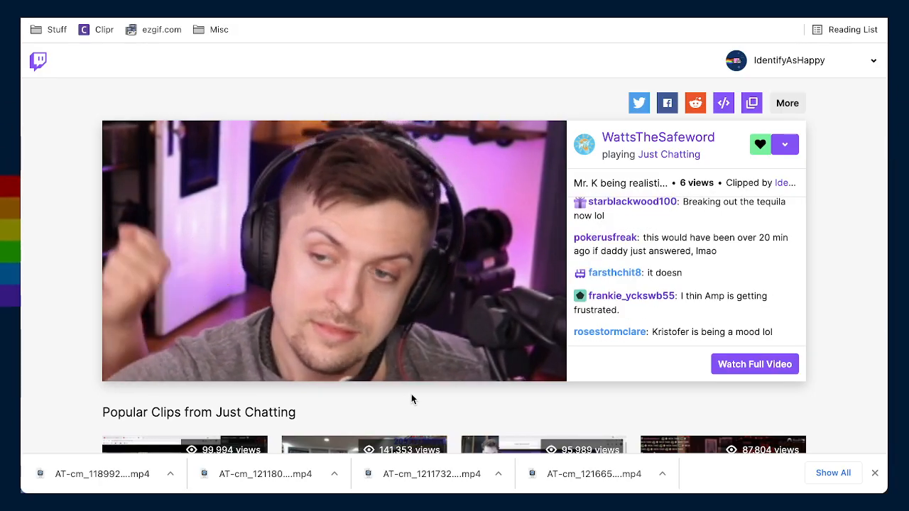
mouse_move(421, 357)
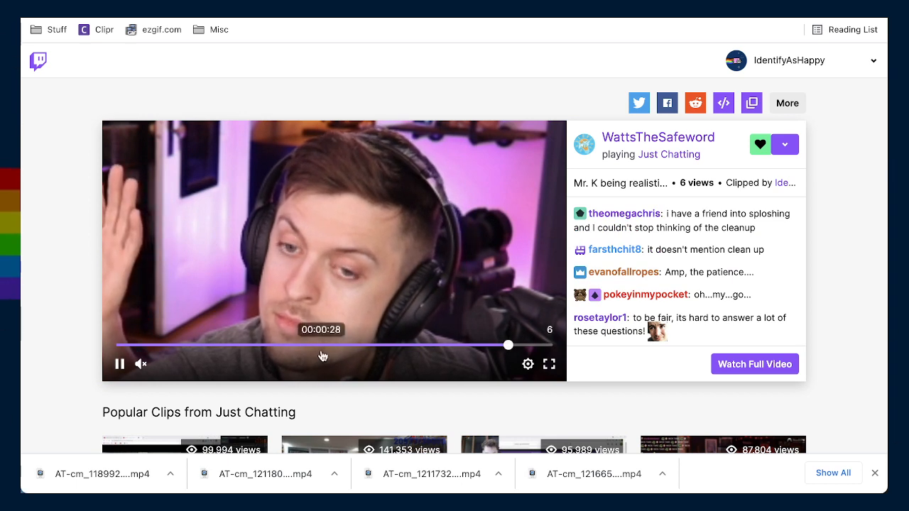
click(308, 352)
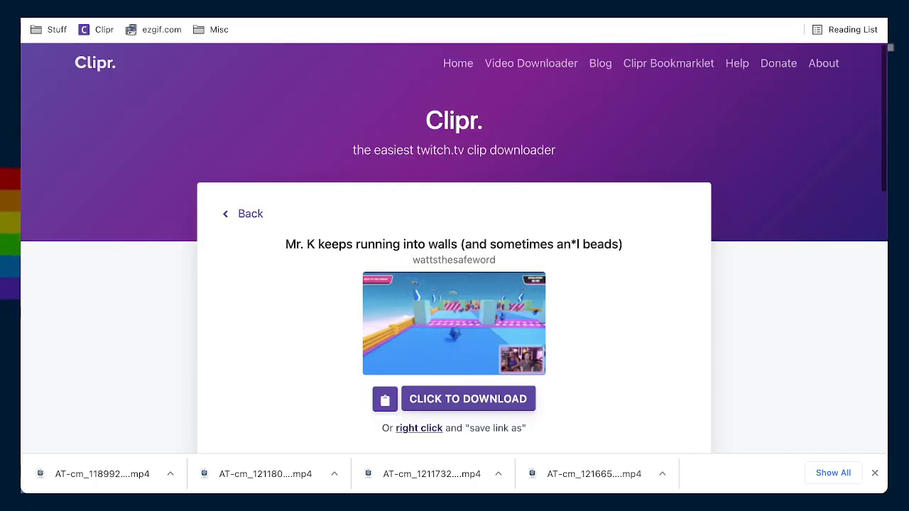
- Load the ExquisiteSucculentAsparagusOneHand clip link in Clipr and download the clip
click(257, 216)
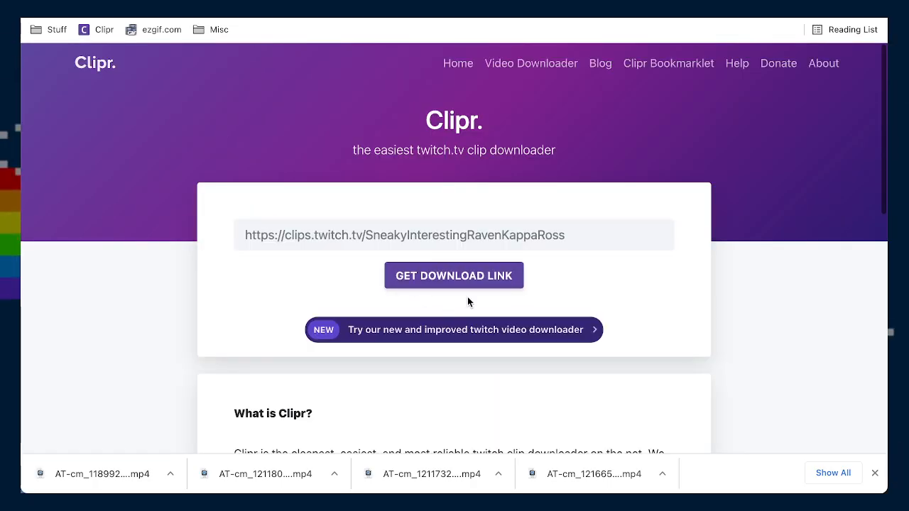
click(493, 239)
text(https://clips.twitch.tv/ExquisiteSucculentAsparagusOneHand-s7saoxF5WI6dPXrg)
click(469, 269)
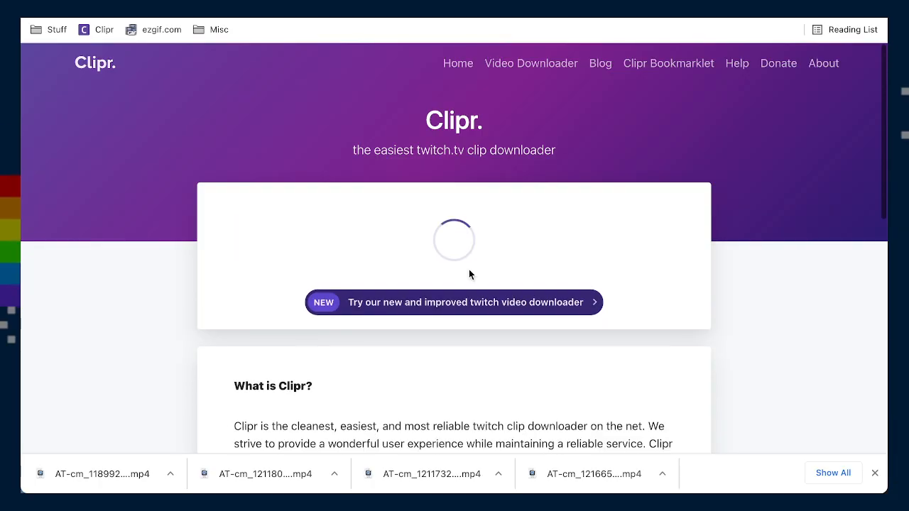
click(477, 400)
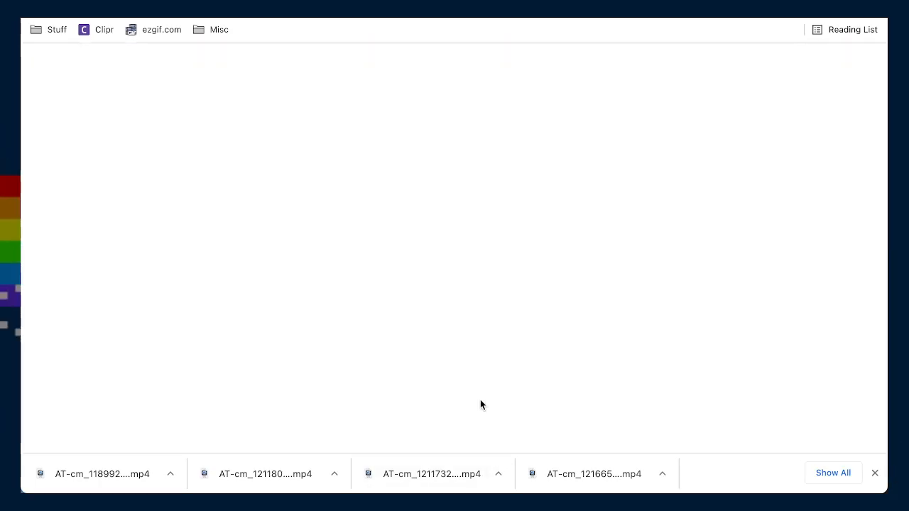
- Copy the first 5/22/21 clip link, described as flexing over a face, from the notes, and play it on Twitch unmuted before pausing it
key(super+Tab)
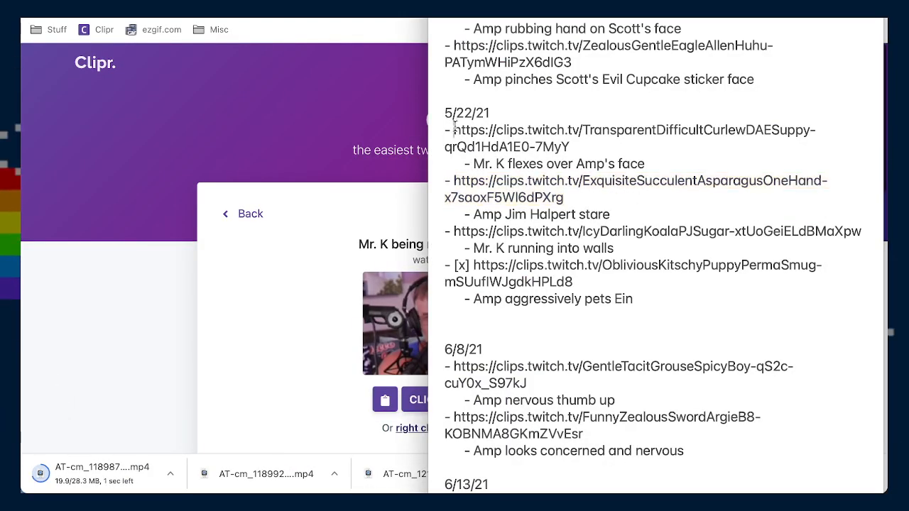
drag(454, 130, 577, 146)
key(super+c)
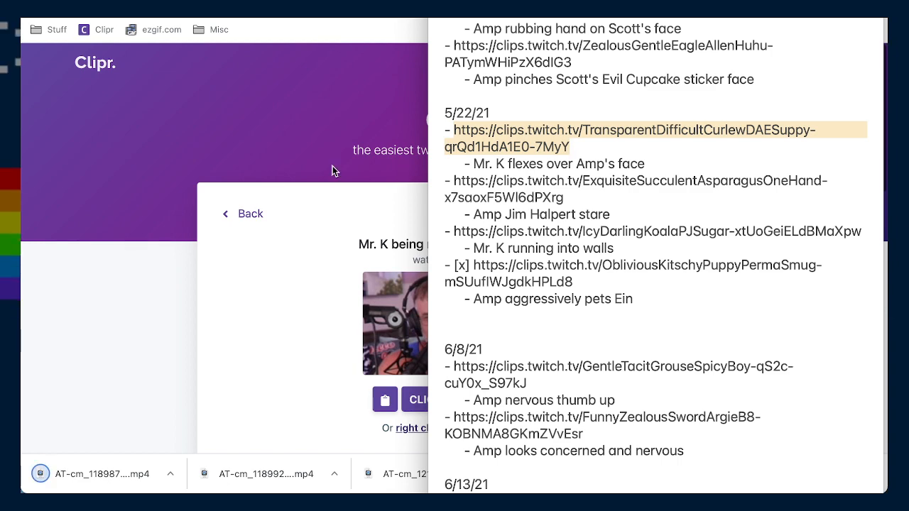
key(super+Tab)
click(302, 2)
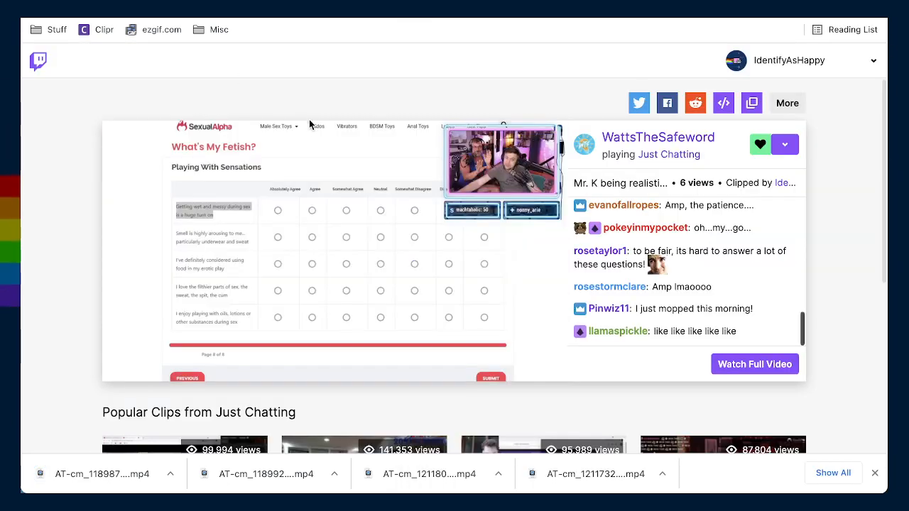
click(357, 11)
key(super+v)
key(Return)
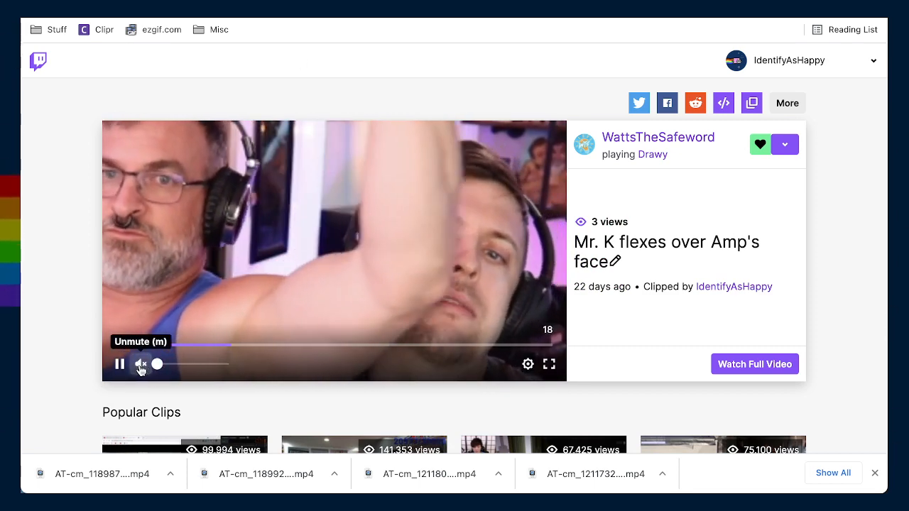
click(141, 365)
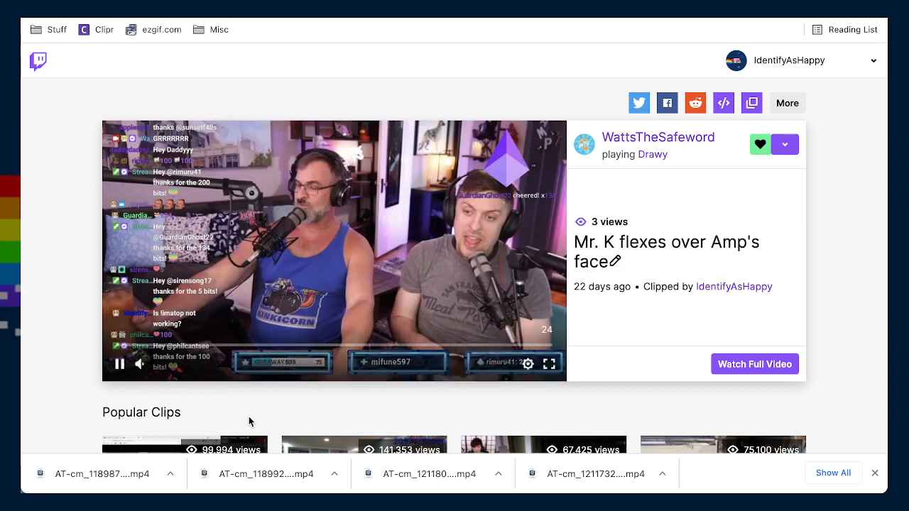
click(120, 364)
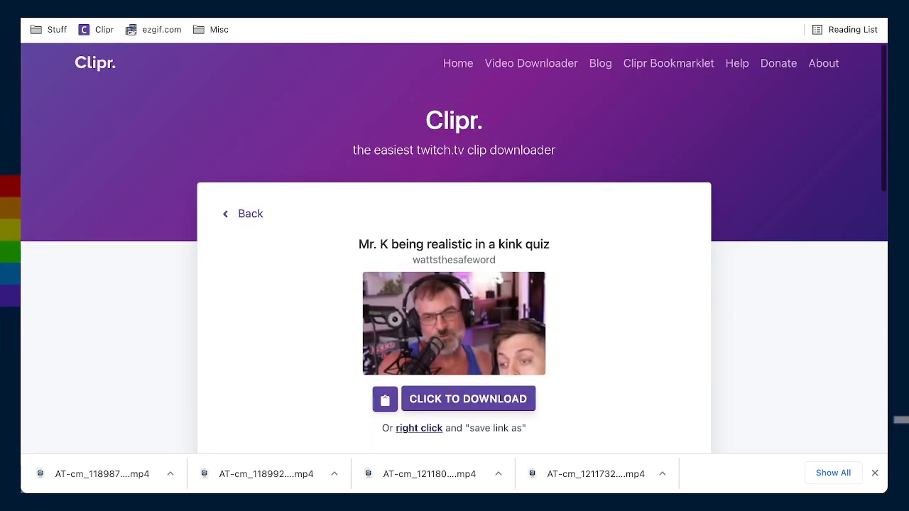
- Return to Clipr's link form and get the download link for the copied flexing clip
click(249, 221)
click(547, 233)
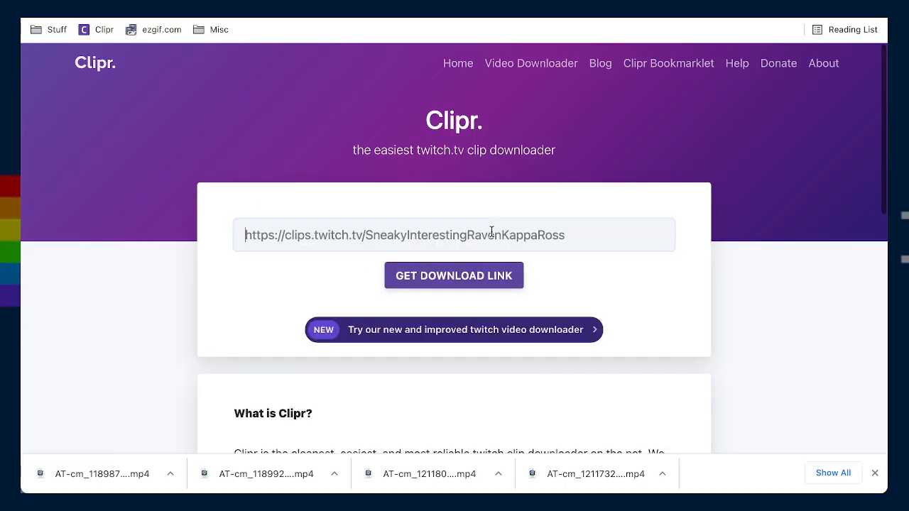
key(ctrl+a)
key(ctrl+v)
click(474, 272)
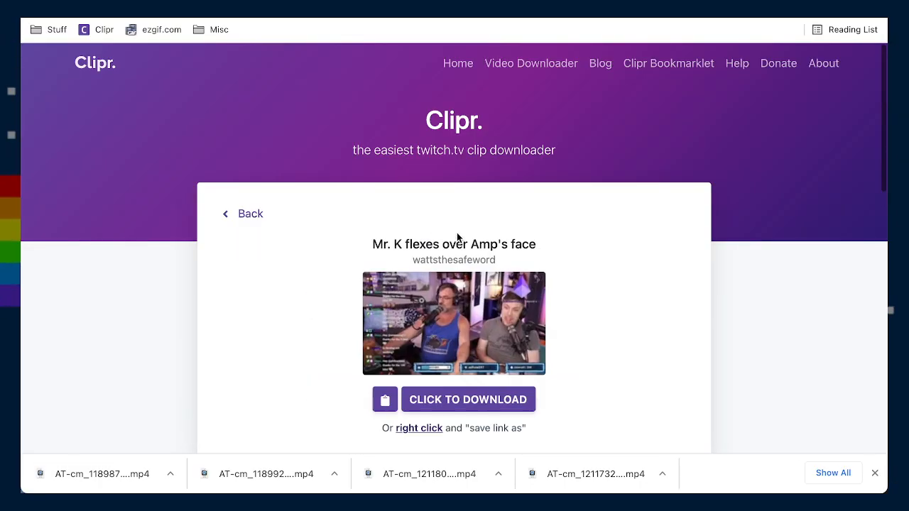
- Download the flexing clip from Clipr and return to the notes to review the 5/20/21 and 5/22/21 clip entries
scroll(475, 284, down, 2)
click(487, 331)
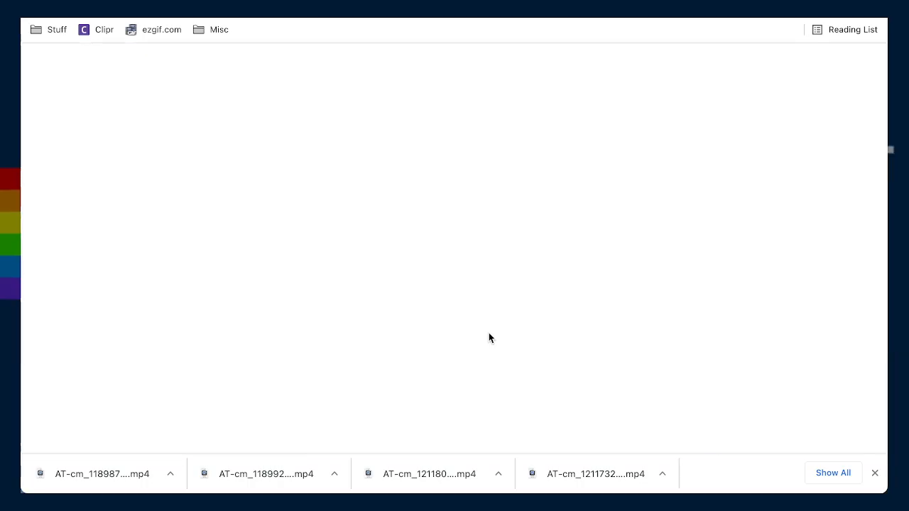
key(alt+Tab)
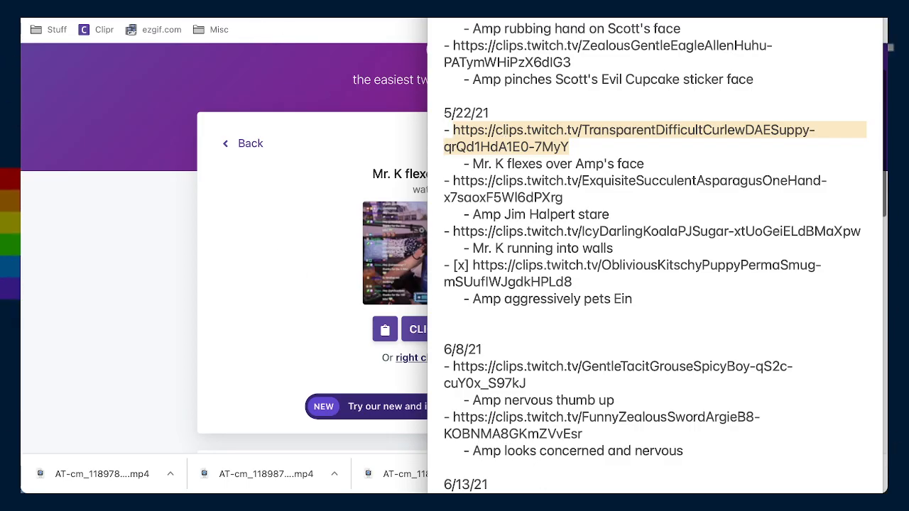
scroll(532, 201, up, 5)
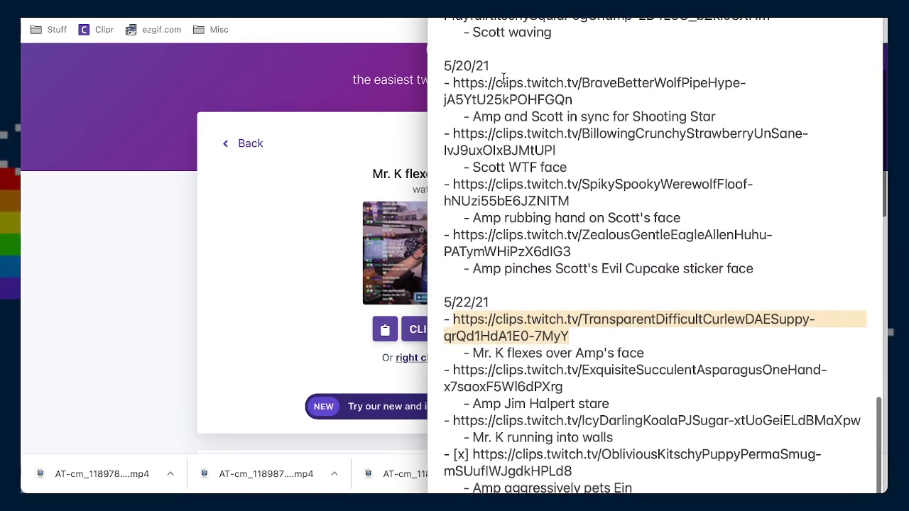
scroll(508, 132, up, 1)
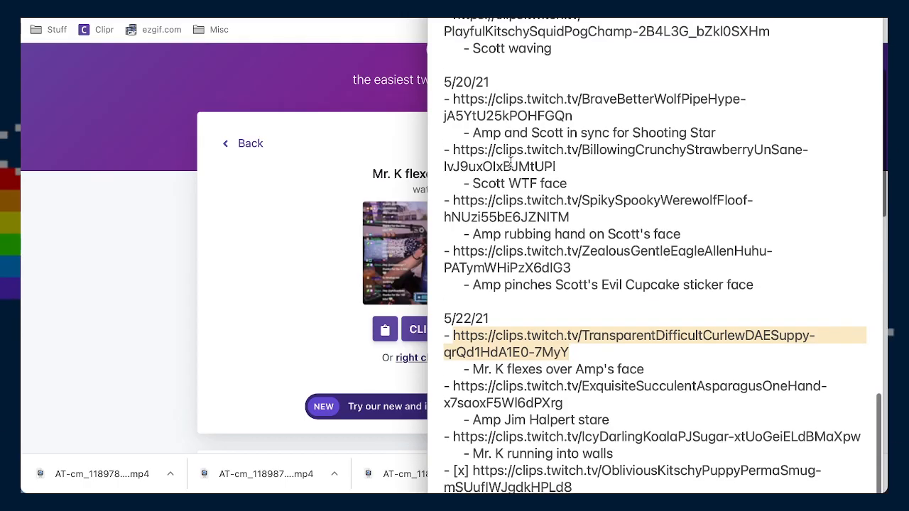
click(275, 105)
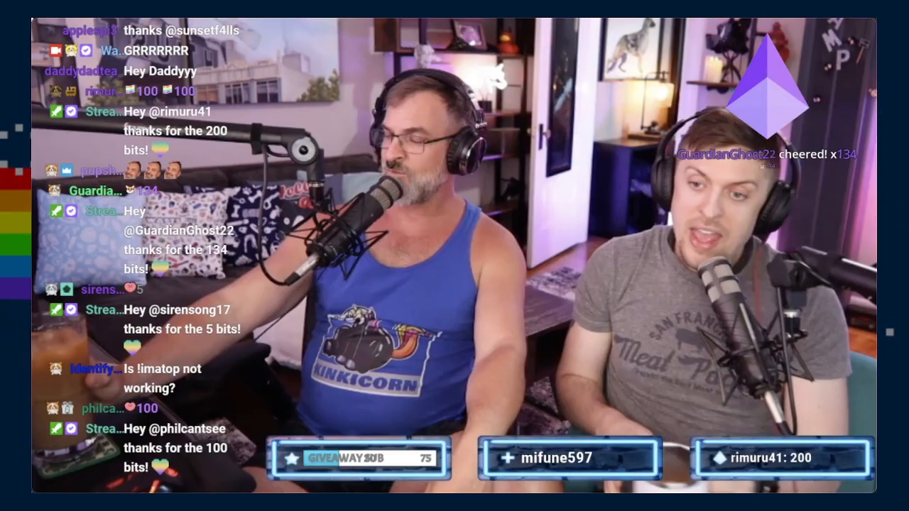
- In QuickTime Player, mute AT-cm_1189785394.mp4, skip ahead to about 00:15 and play the flexing moment
mouse_move(332, 355)
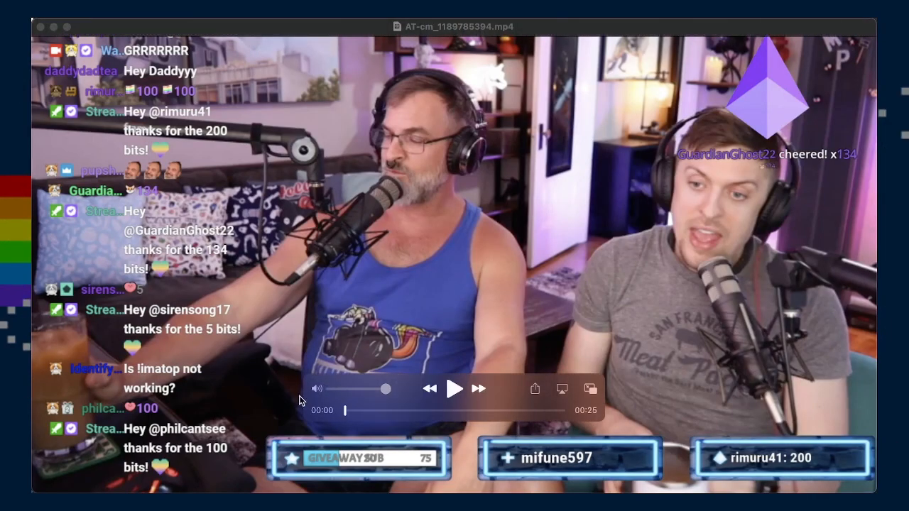
drag(350, 396, 277, 398)
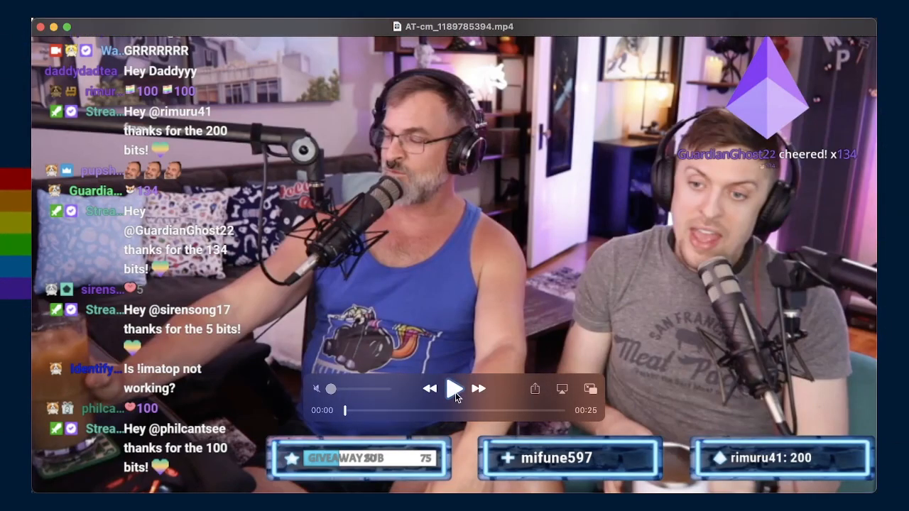
drag(359, 412, 482, 416)
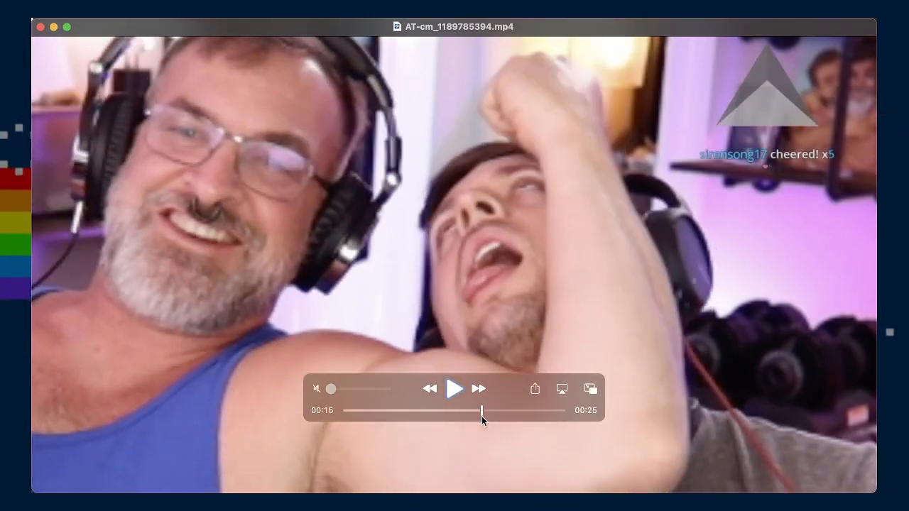
key(space)
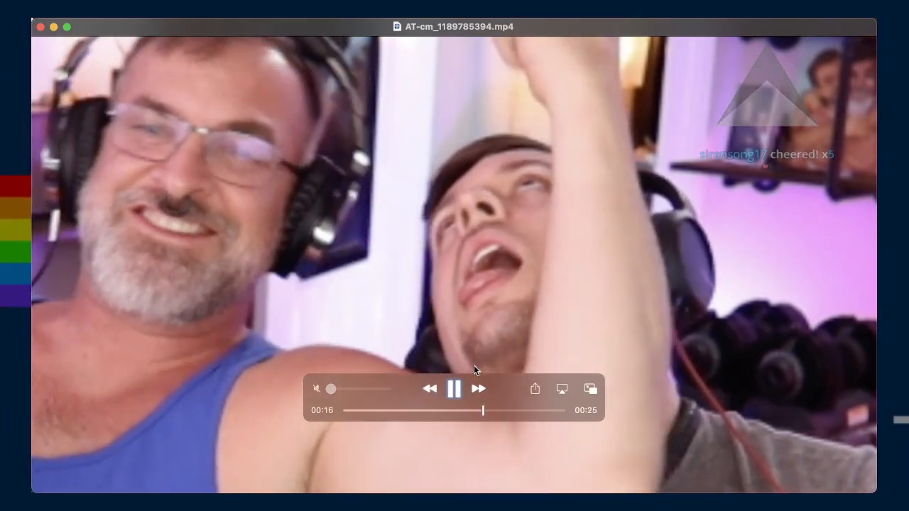
- Trim AT-cm_1189785394.mp4 to about five seconds covering the flex over the face, ending at 00:15.35
key(super+t)
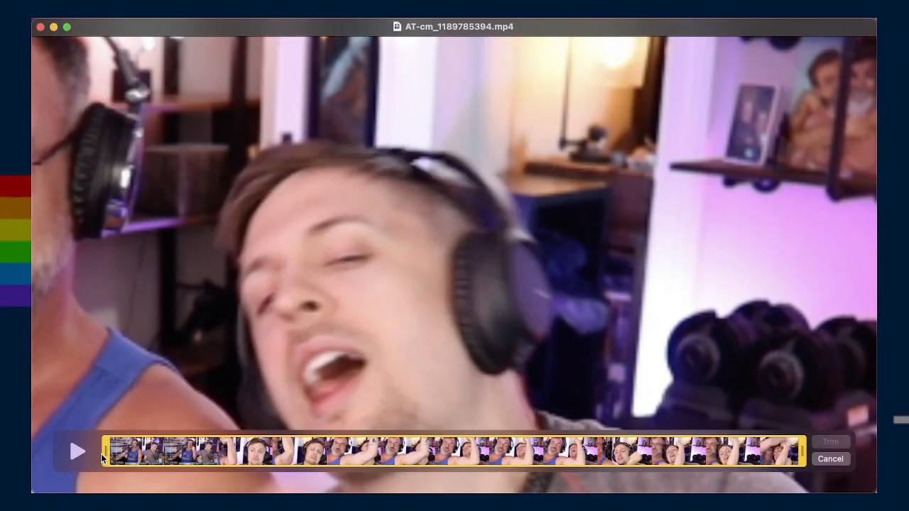
drag(107, 454, 394, 461)
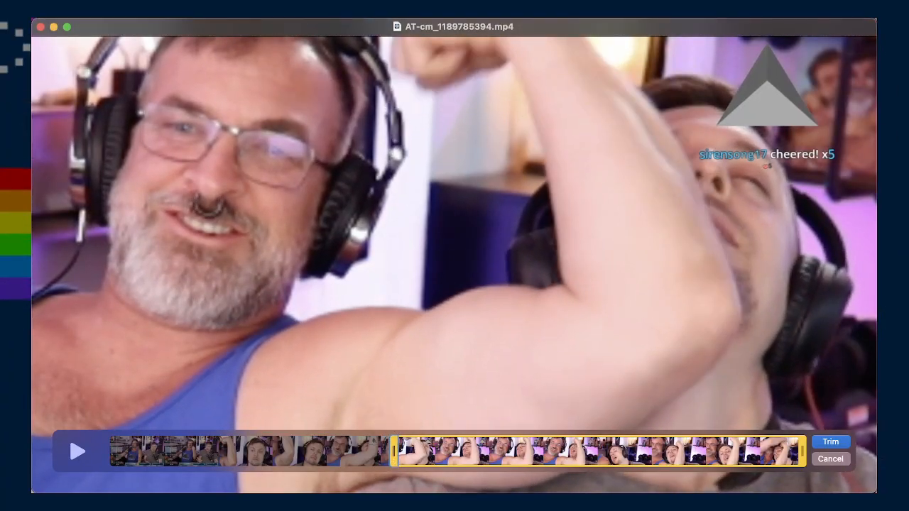
drag(805, 454, 545, 453)
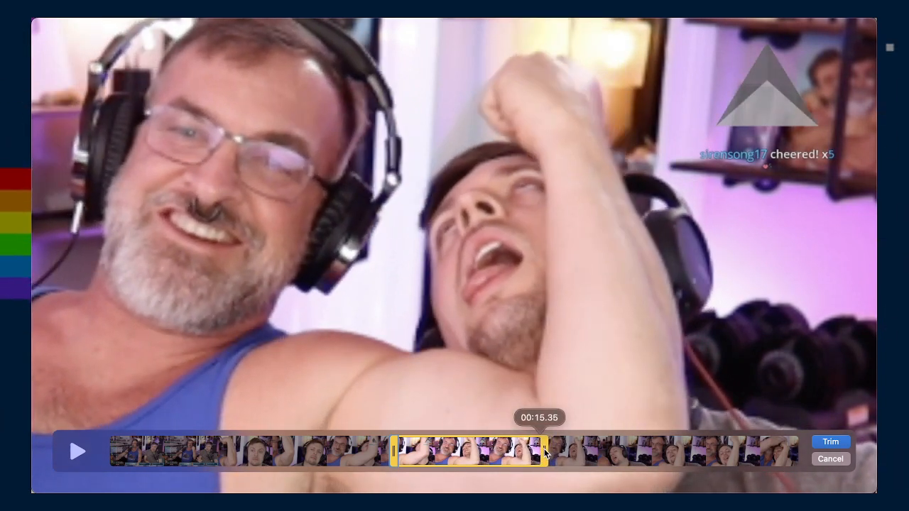
click(815, 442)
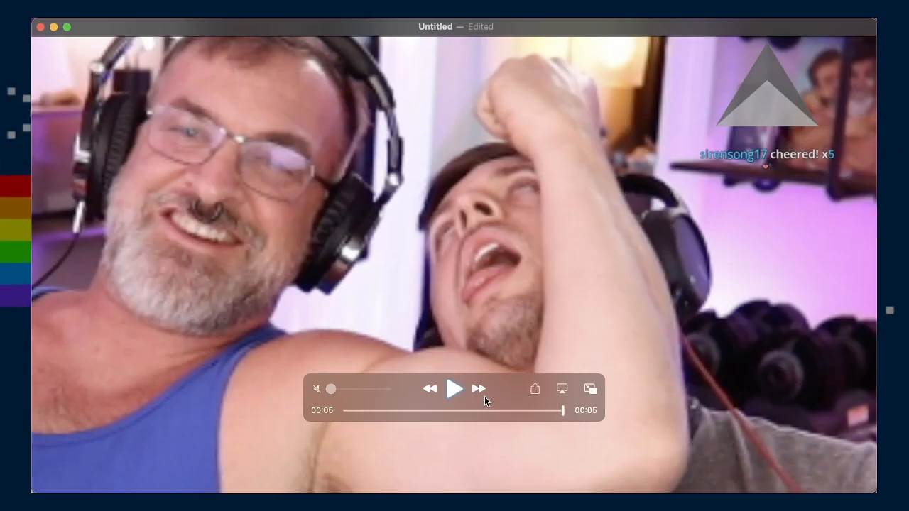
- Play back the trimmed flexing clip from its start to check the cut
click(455, 390)
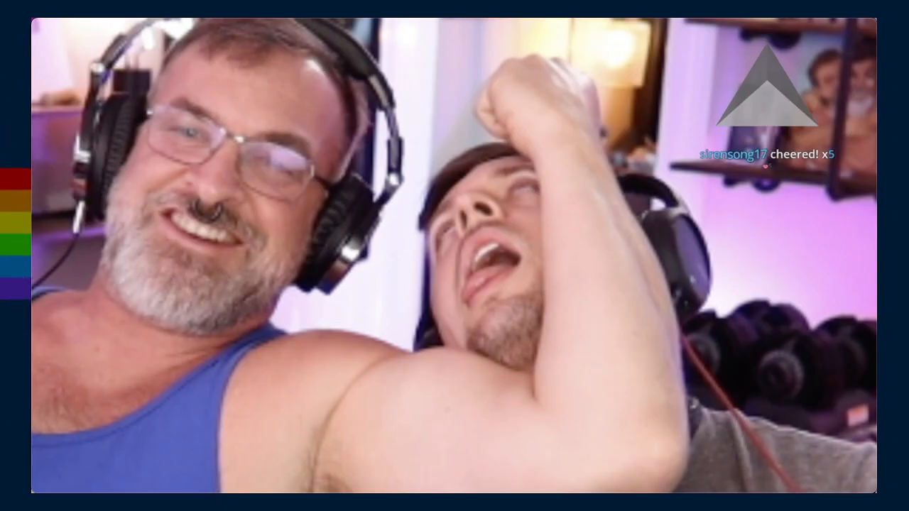
key(super+l)
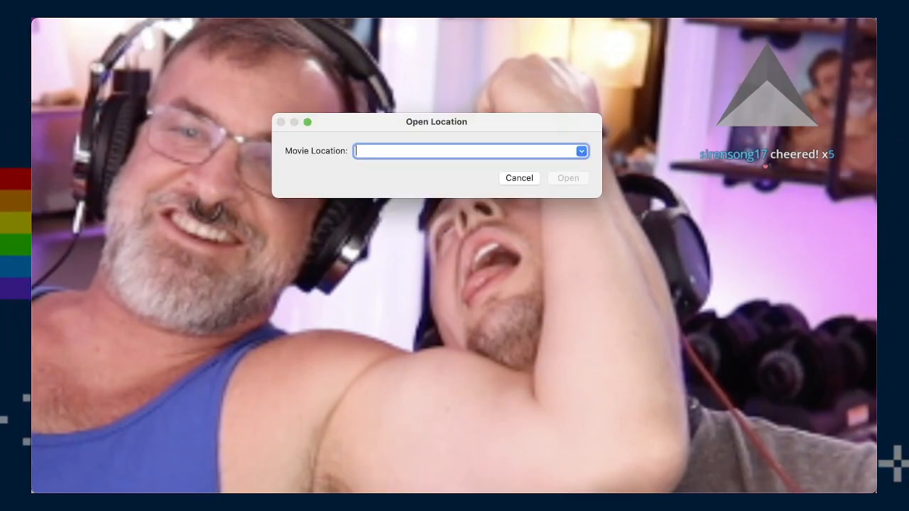
key(Escape)
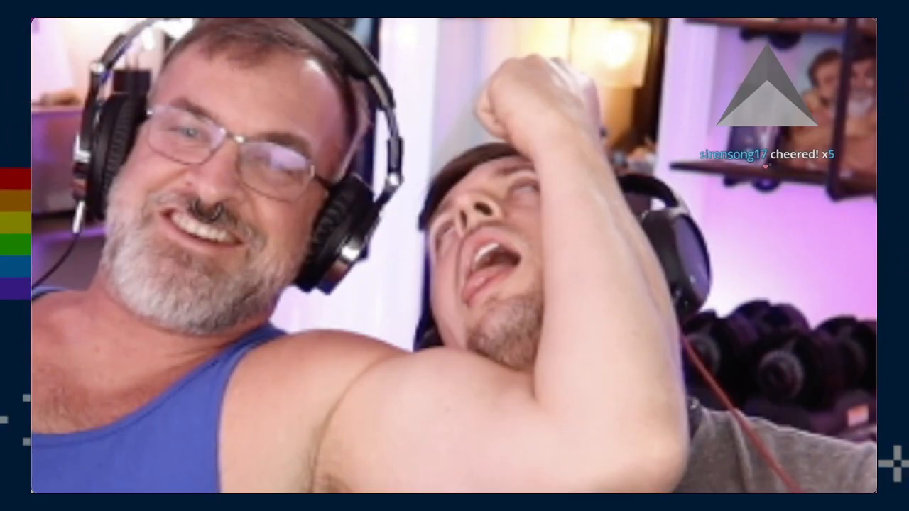
mouse_move(457, 442)
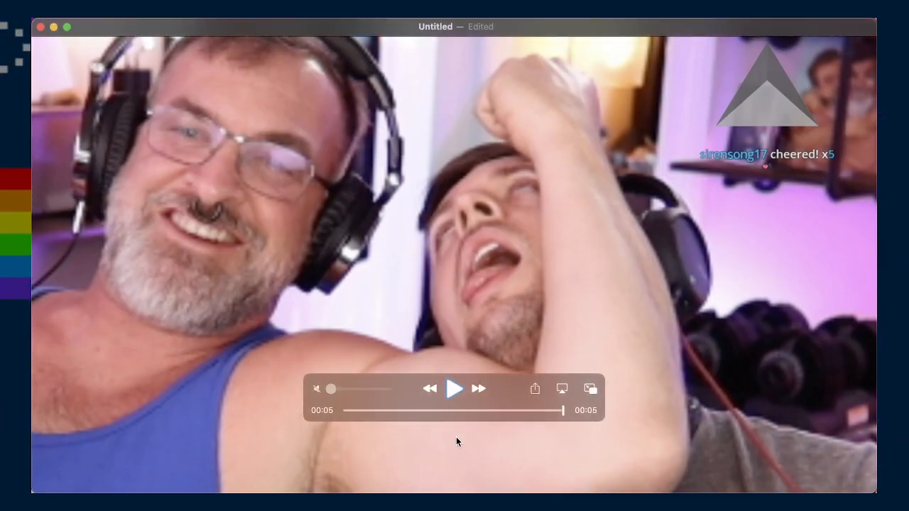
click(455, 387)
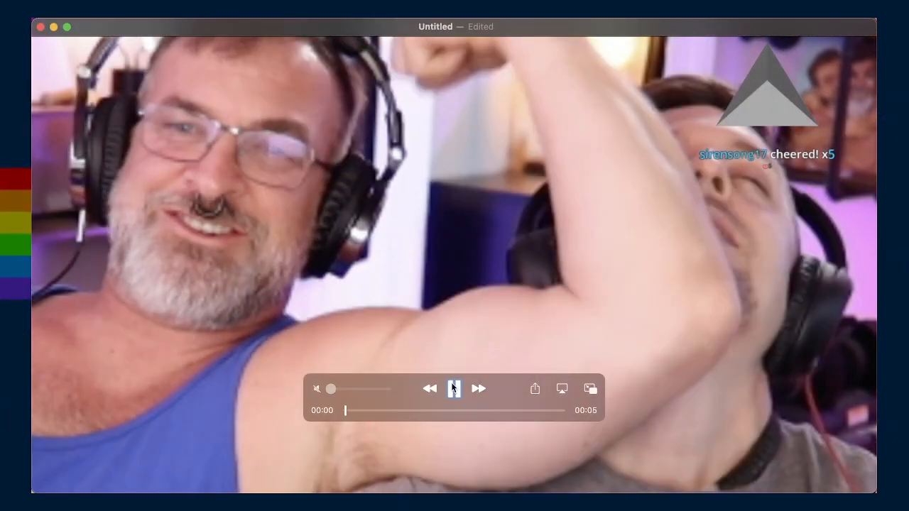
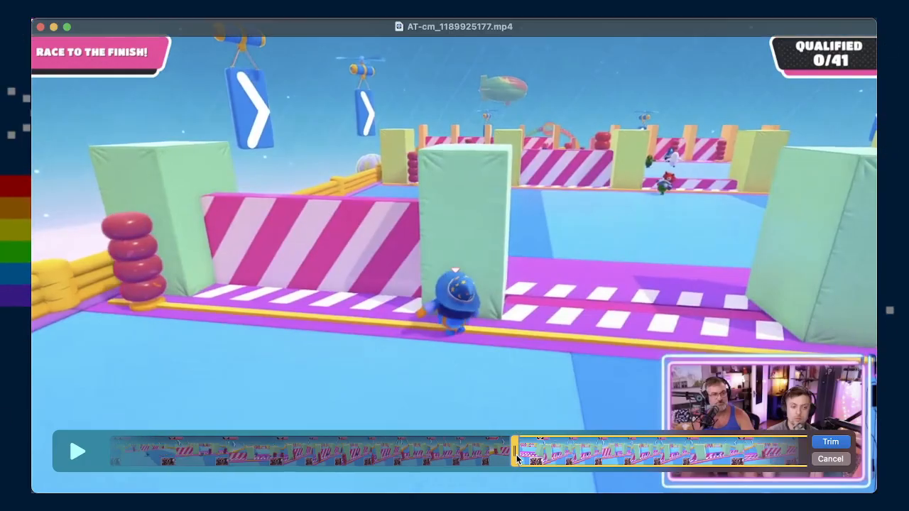
- Trim AT-cm_1189925177.mp4 to about eight seconds of the character running into walls, ending at about 00:16
drag(807, 451, 481, 460)
click(515, 453)
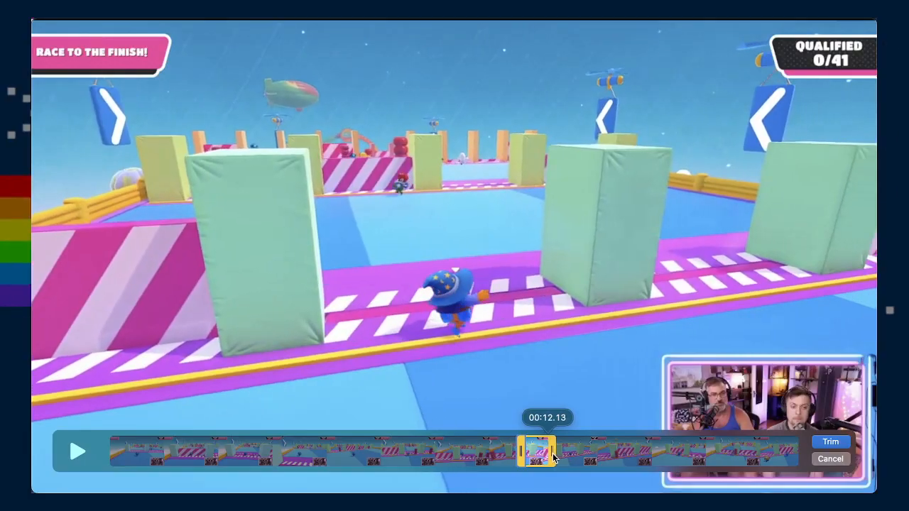
drag(521, 455, 444, 468)
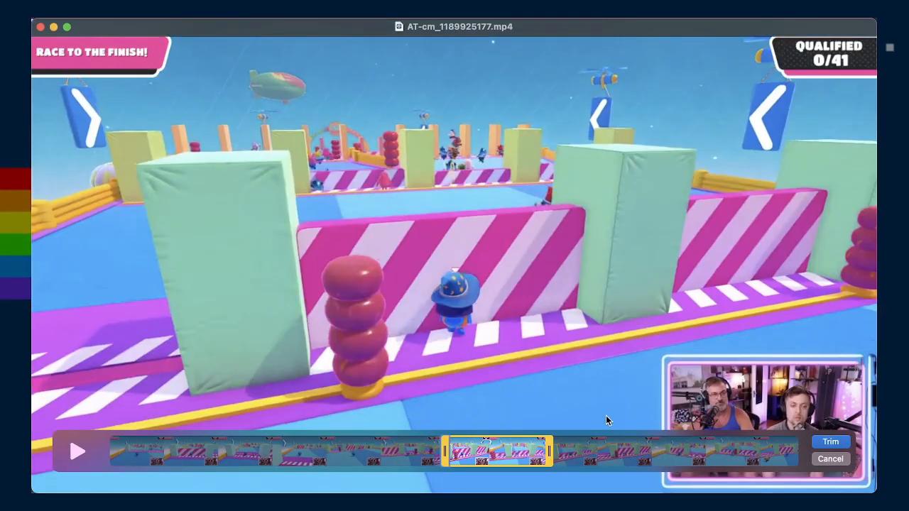
drag(547, 449, 669, 455)
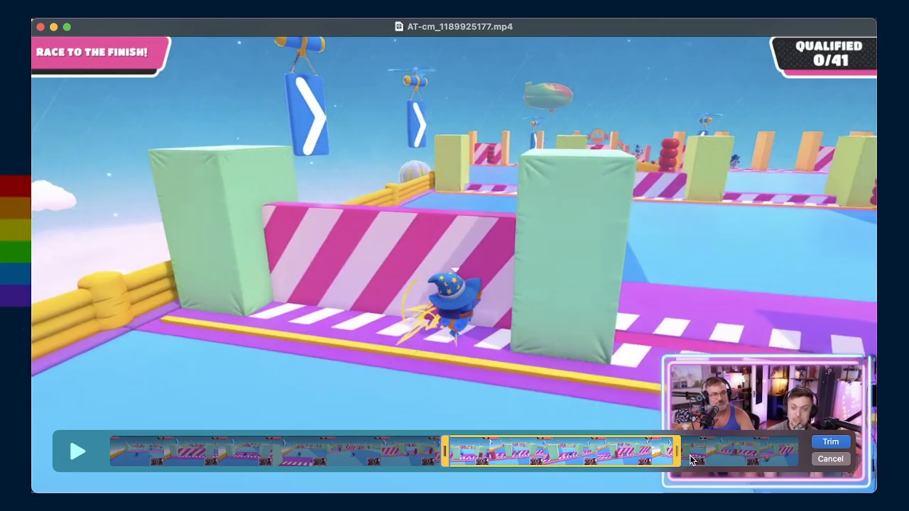
drag(681, 458, 700, 458)
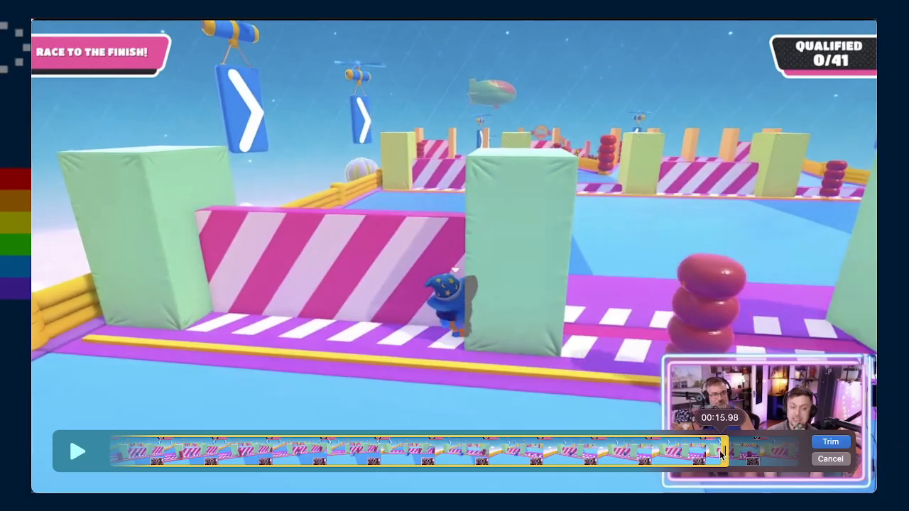
drag(728, 456, 728, 456)
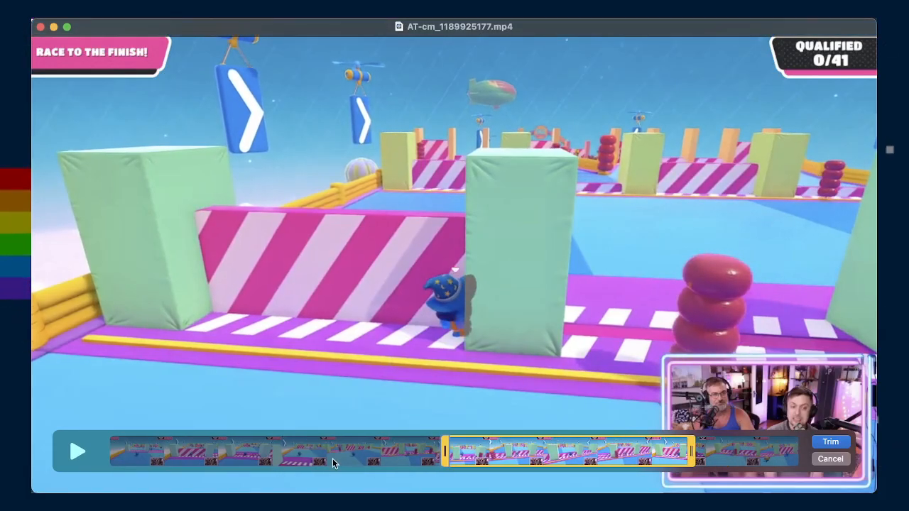
drag(446, 455, 390, 468)
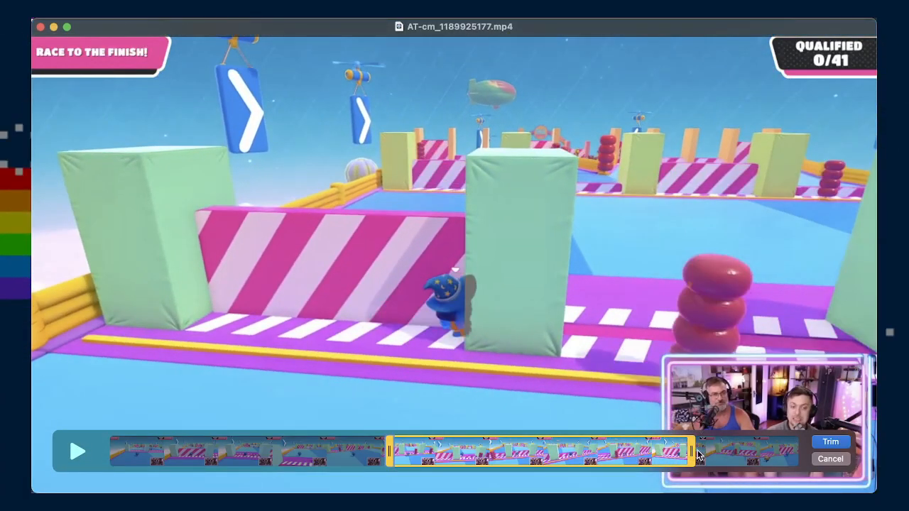
click(831, 442)
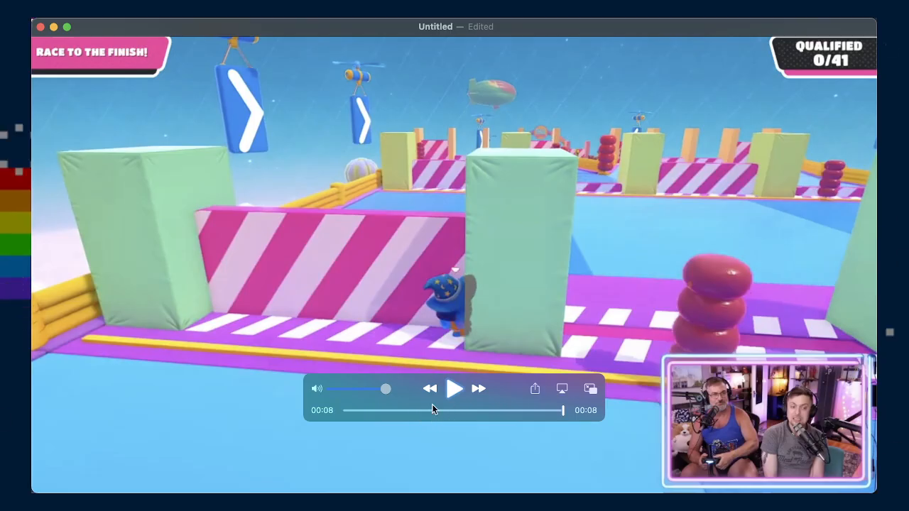
- Mute the trimmed wall-running clip and play it back to check the cut
click(454, 389)
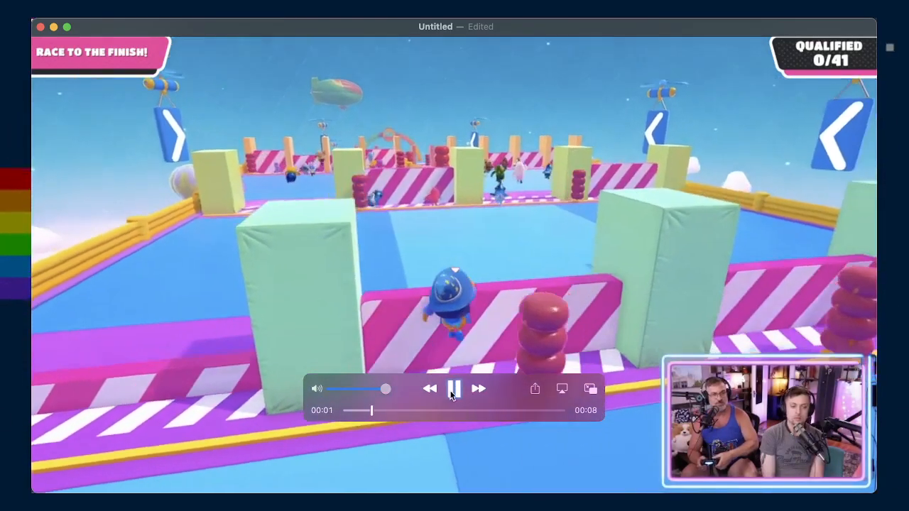
click(452, 391)
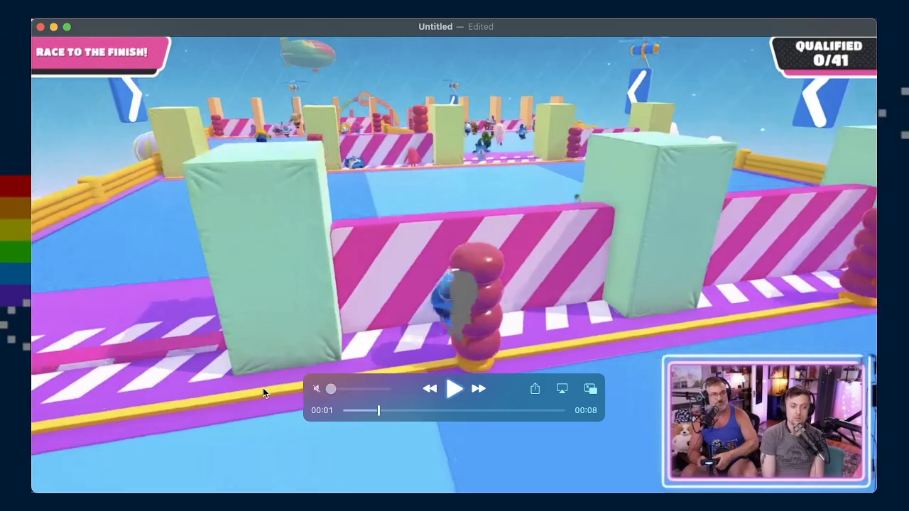
click(454, 390)
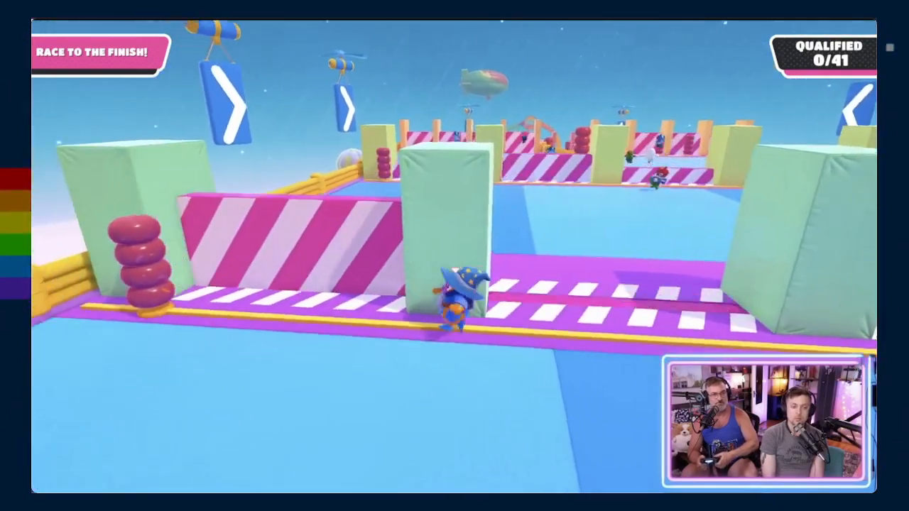
- Save the trimmed wall-running clip as 210522-kRunsIntoWalls.mp4 in the 21-06-13-TwitchGifs folder
mouse_move(378, 443)
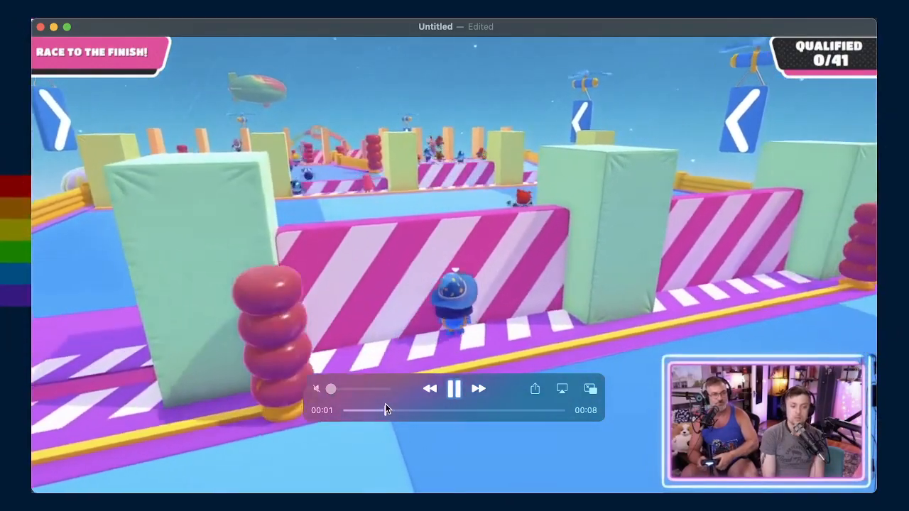
key(super+s)
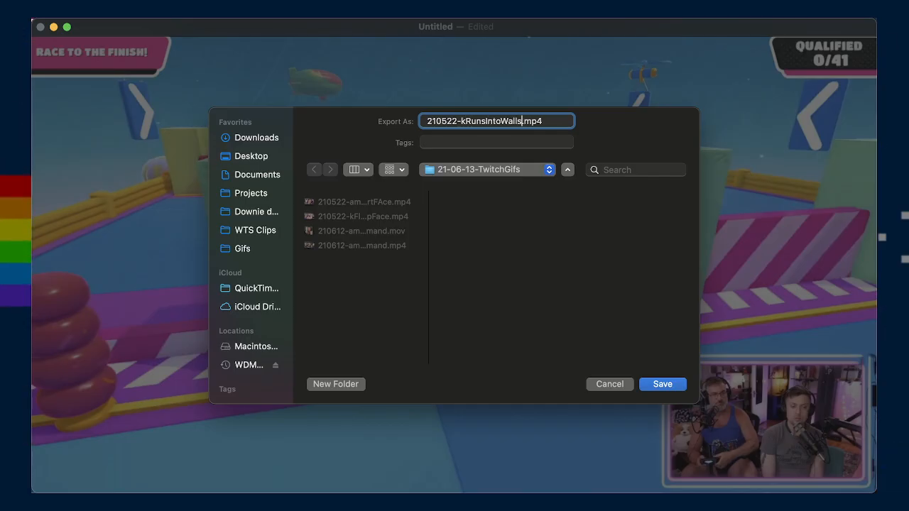
key(Return)
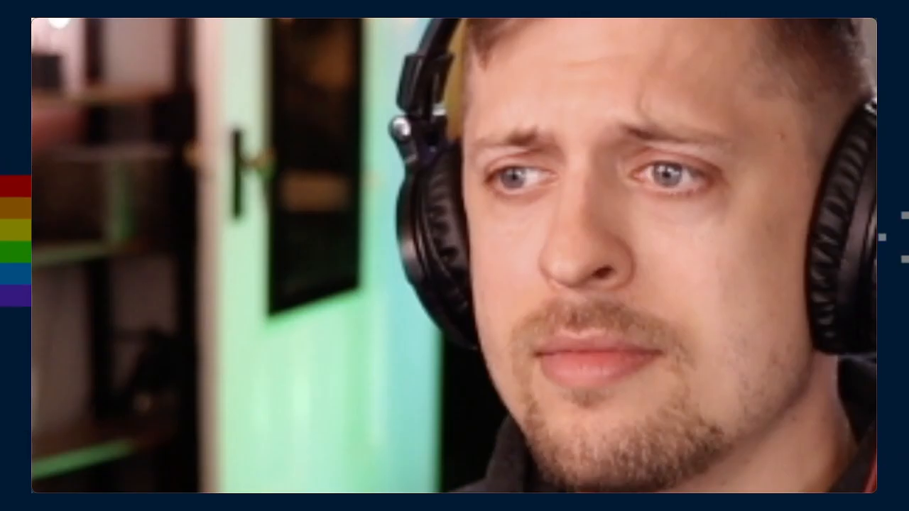
- Trim AT-cm_1211732591.mp4 to about two seconds of the worried close-up, and play the muted result to check the cut
mouse_move(485, 452)
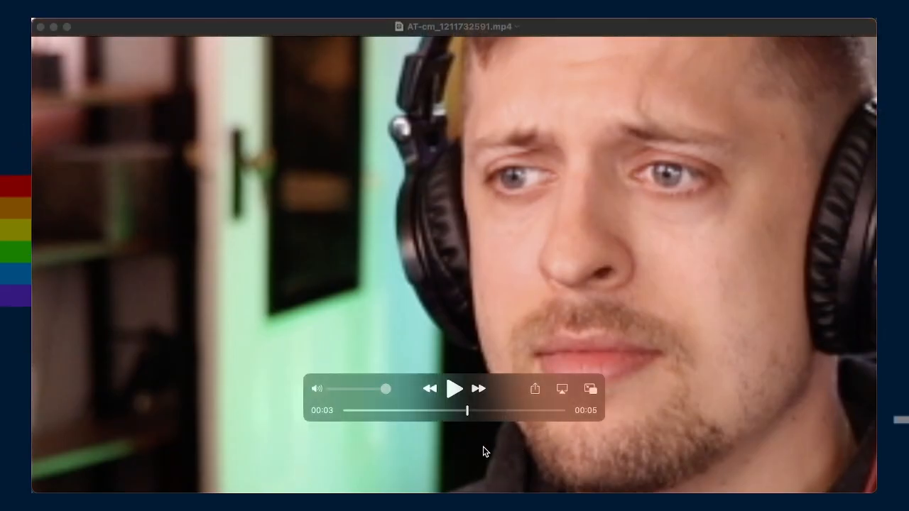
drag(465, 417, 444, 417)
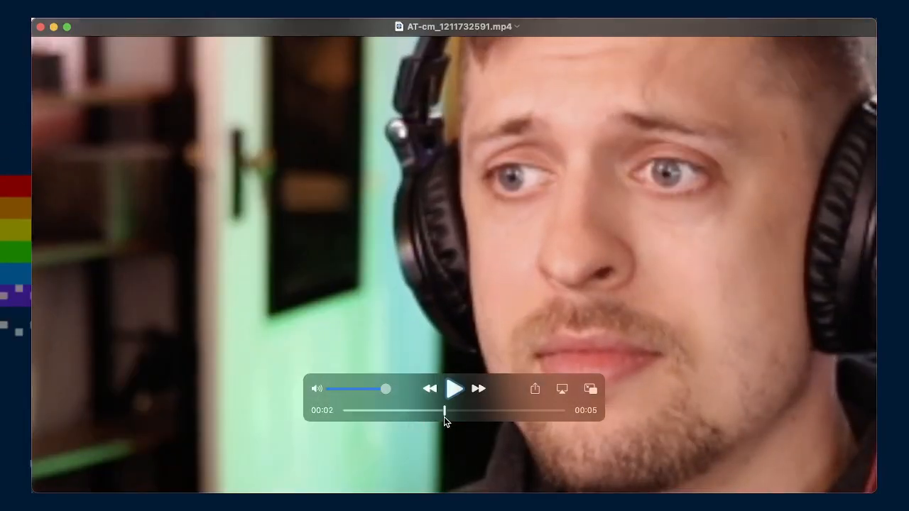
key(super+t)
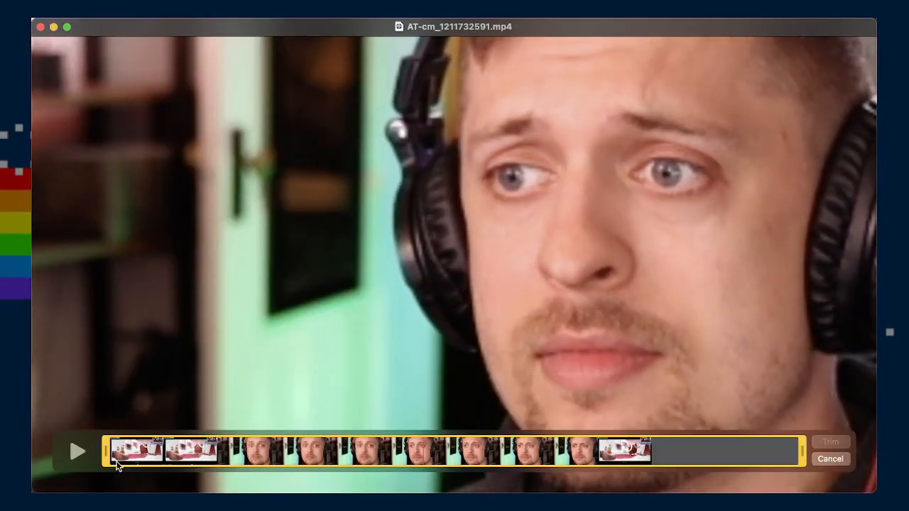
drag(107, 456, 220, 463)
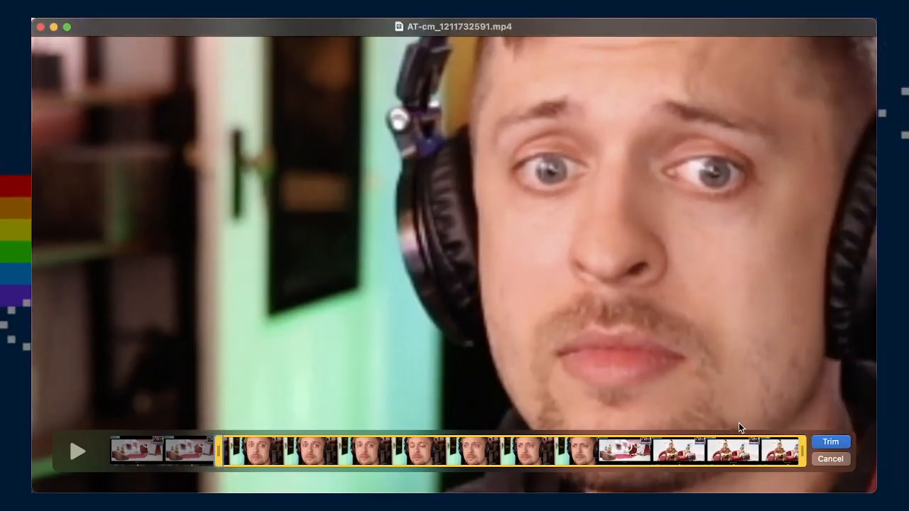
drag(805, 447, 559, 457)
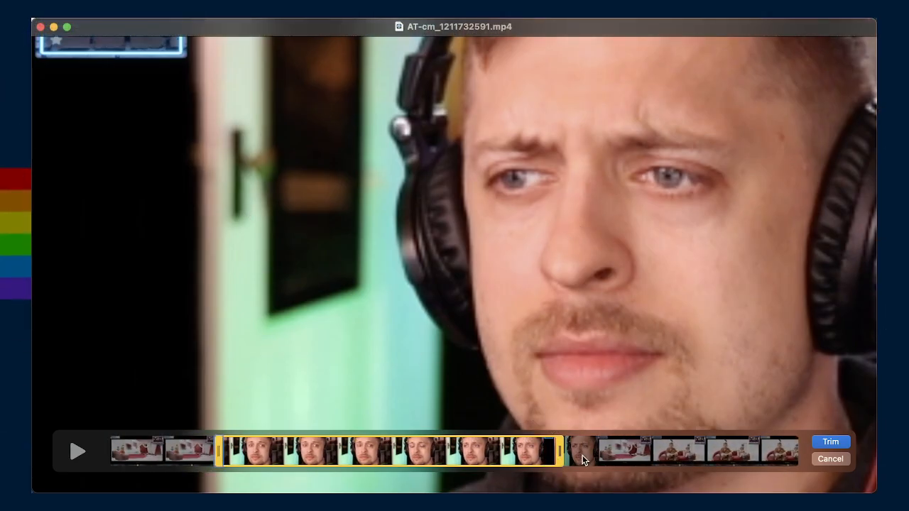
drag(560, 451, 562, 451)
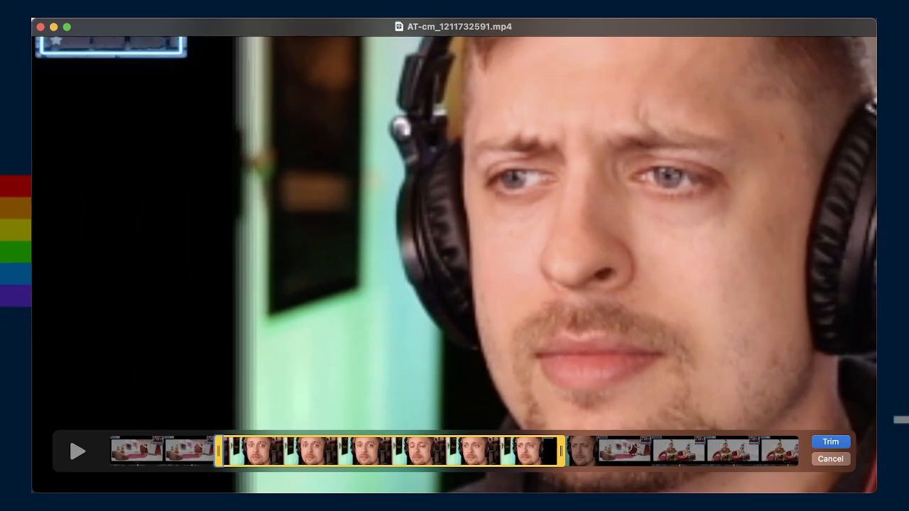
click(831, 443)
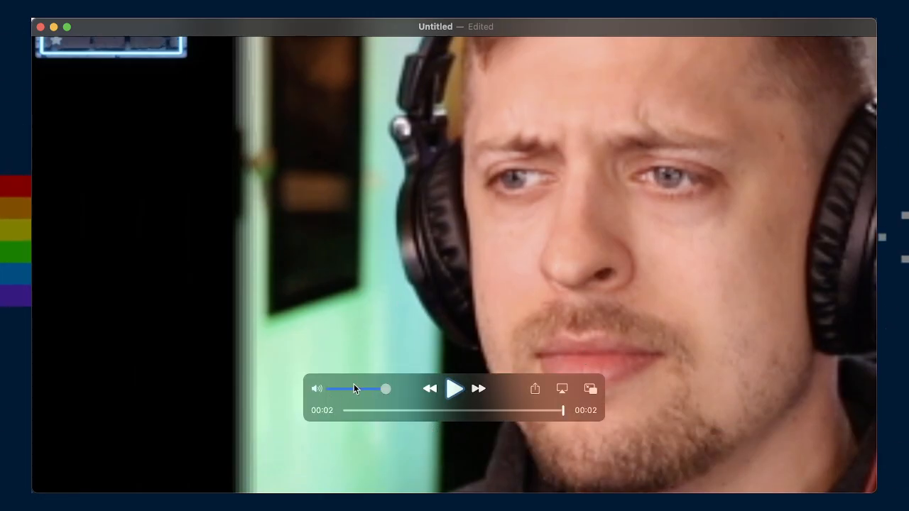
click(453, 392)
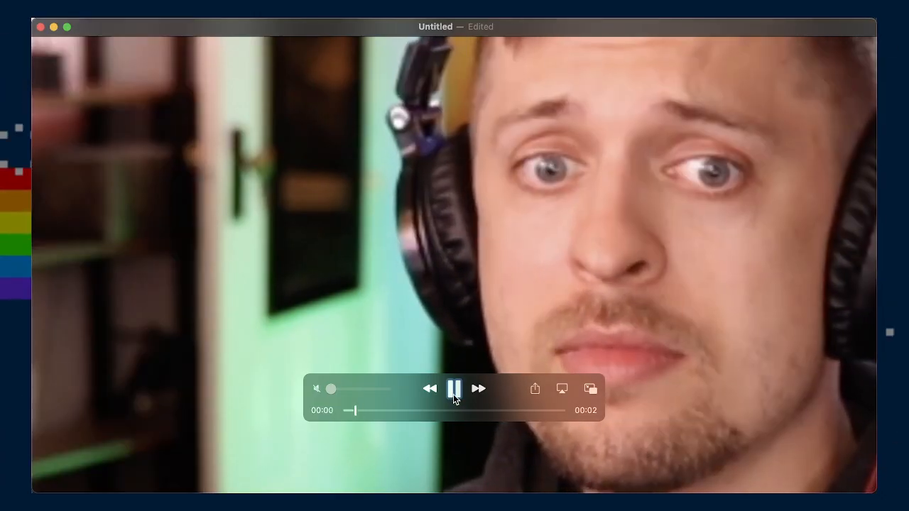
click(453, 394)
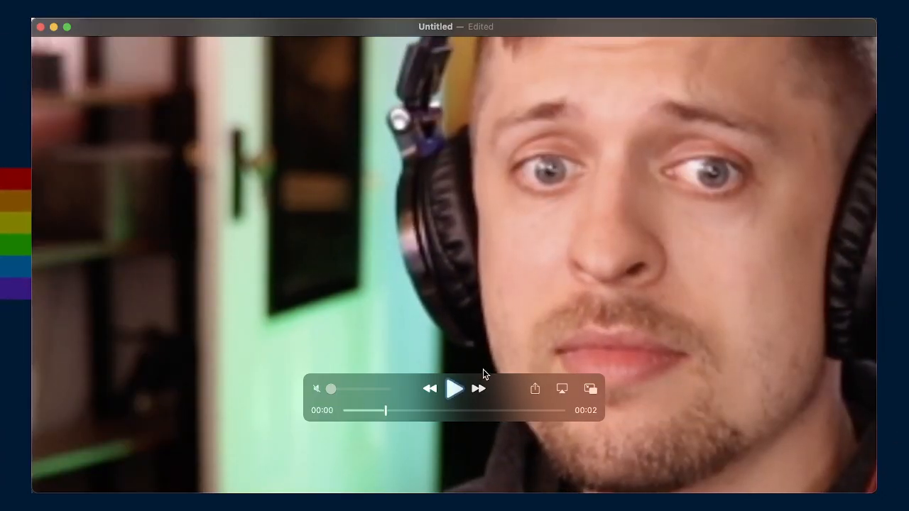
key(super+shift+s)
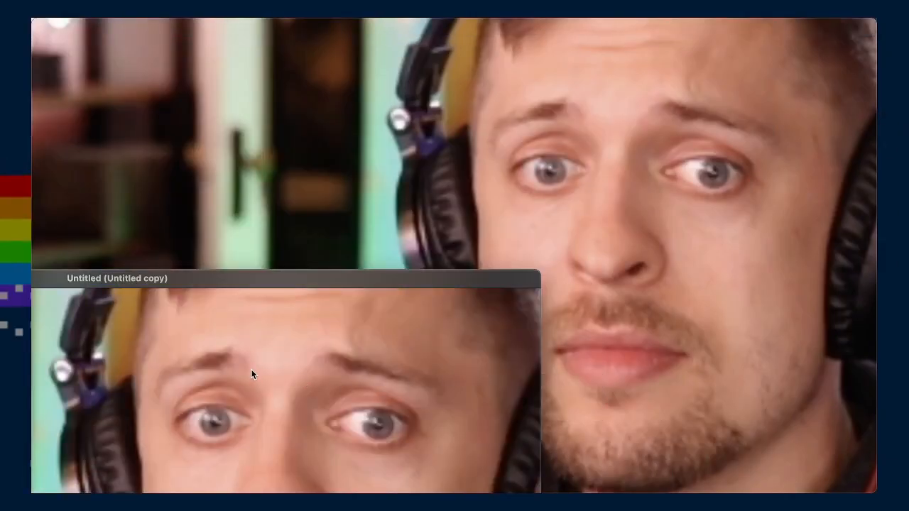
key(super+w)
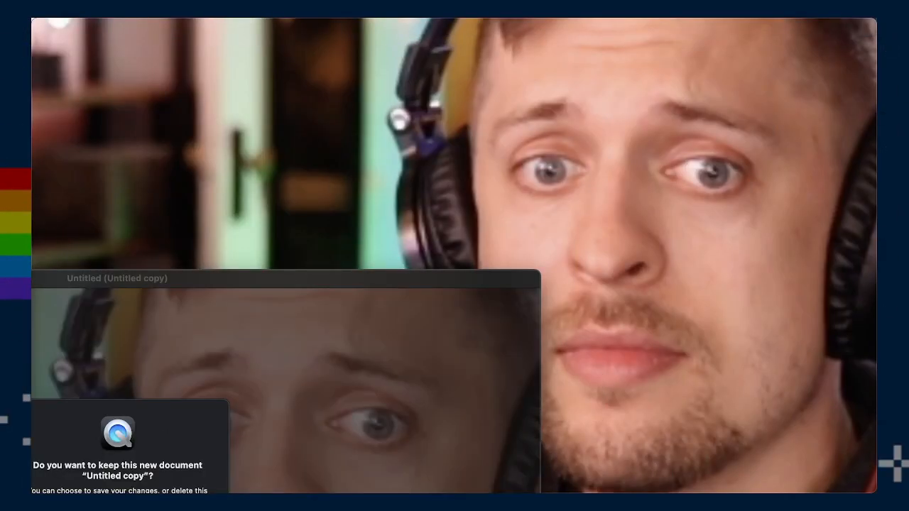
key(super+BackSpace)
- Save the trimmed worried-look clip as 210608-ampConcernedNervous.mp4 in the 21-06-13-TwitchGifs folder
key(super+s)
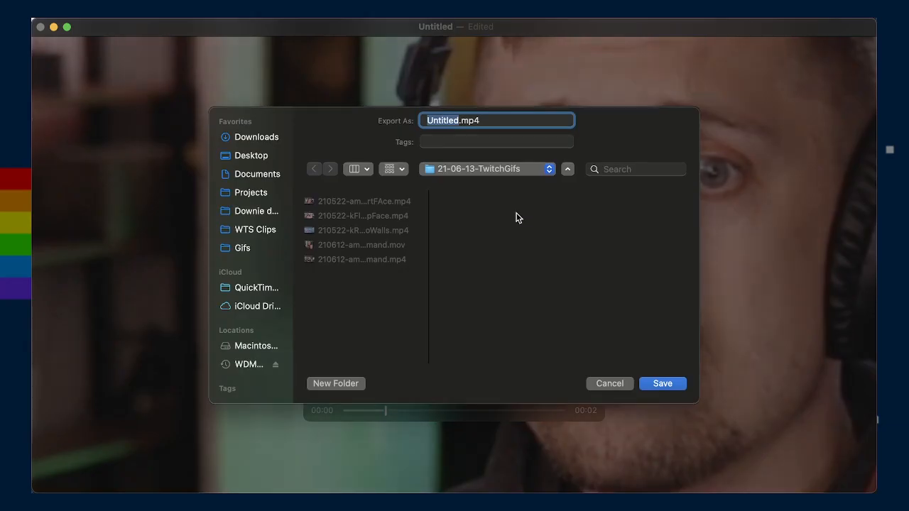
text(210522-amp)
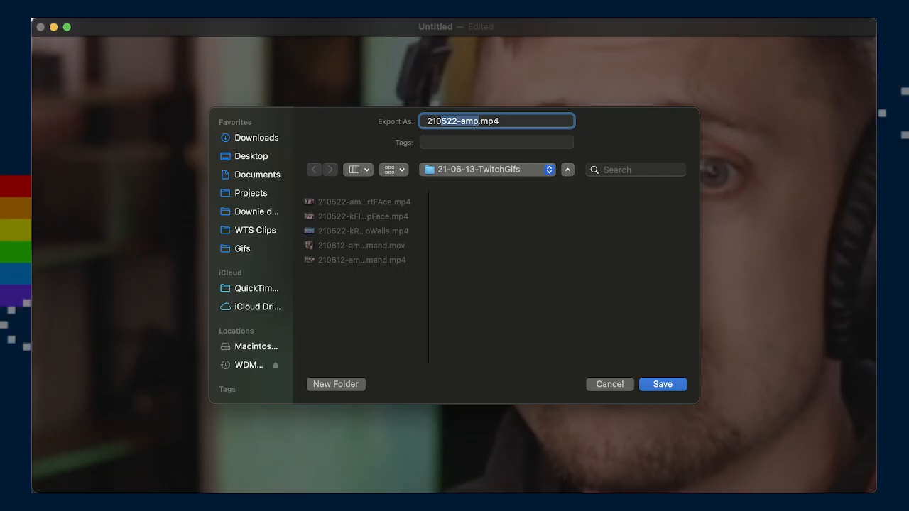
text(608)
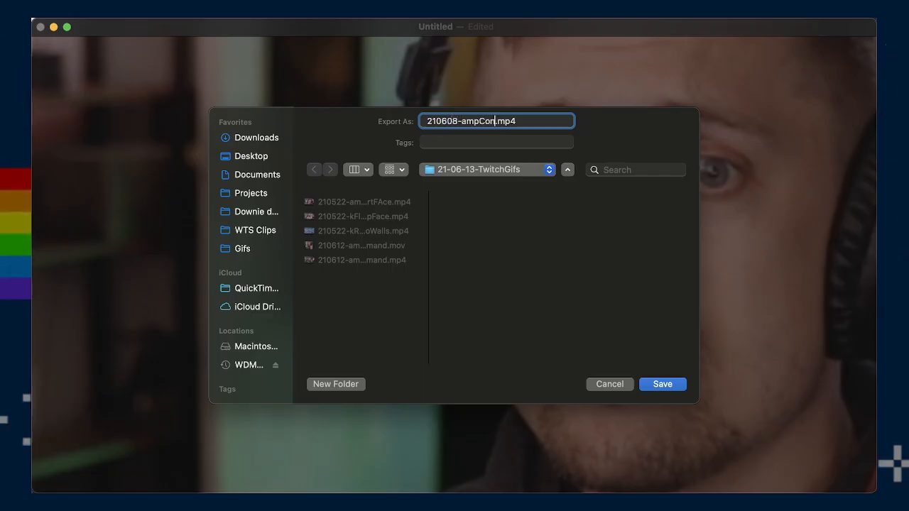
text(-ampConcernedNervous)
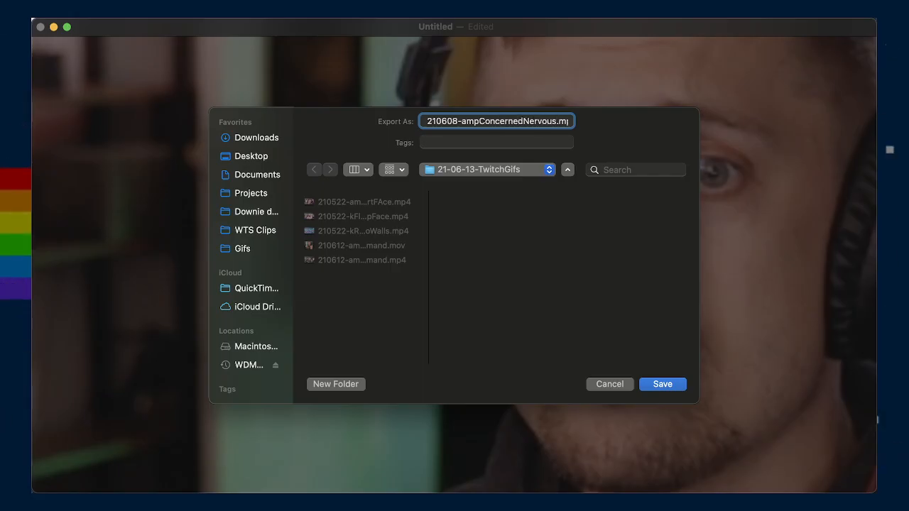
key(Return)
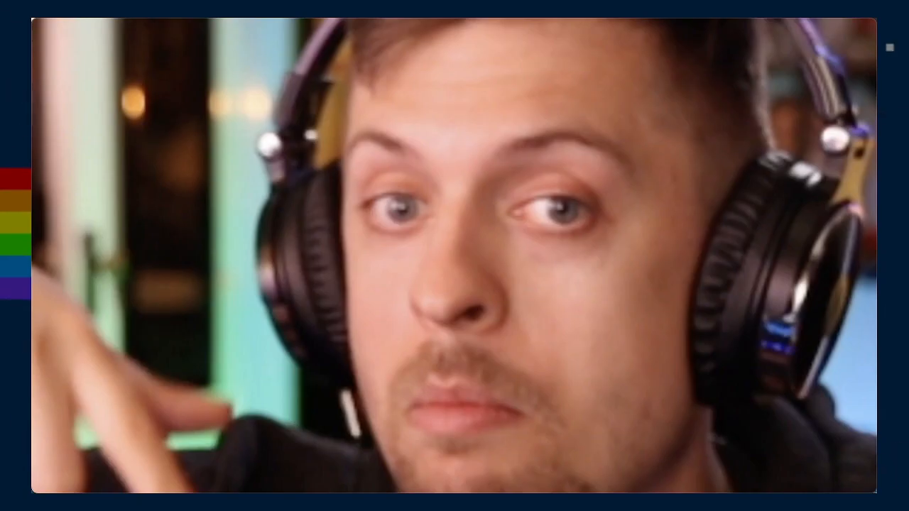
- Trim AT-cm_1211806395.mp4 to about four seconds of the smiling thumbs-up, starting at about 00:05.4
mouse_move(314, 320)
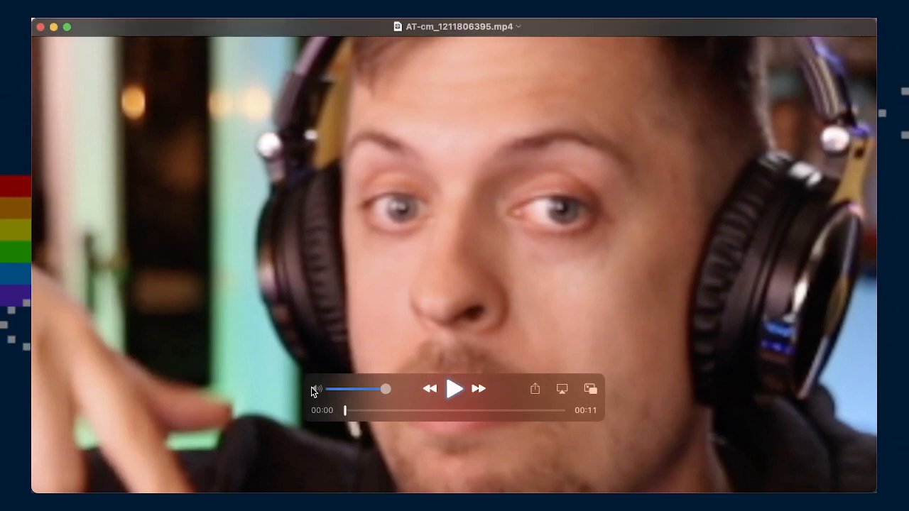
key(super+t)
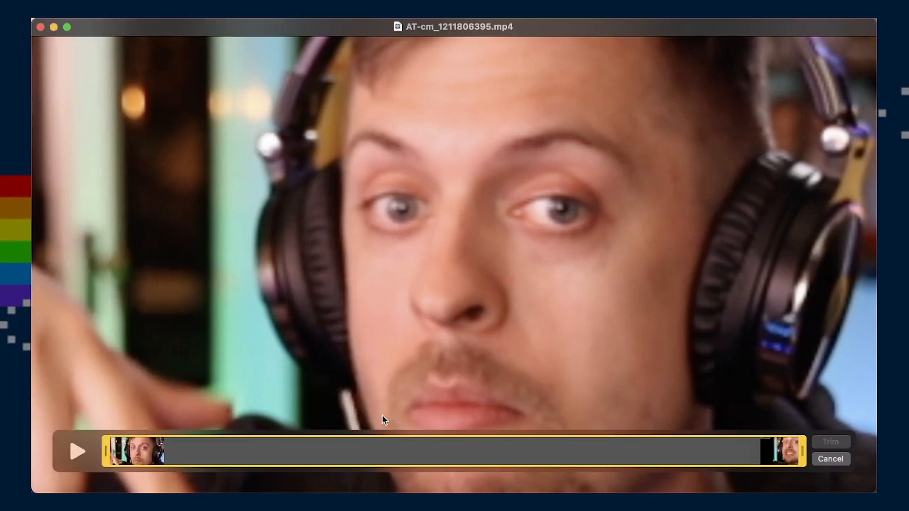
drag(107, 454, 260, 453)
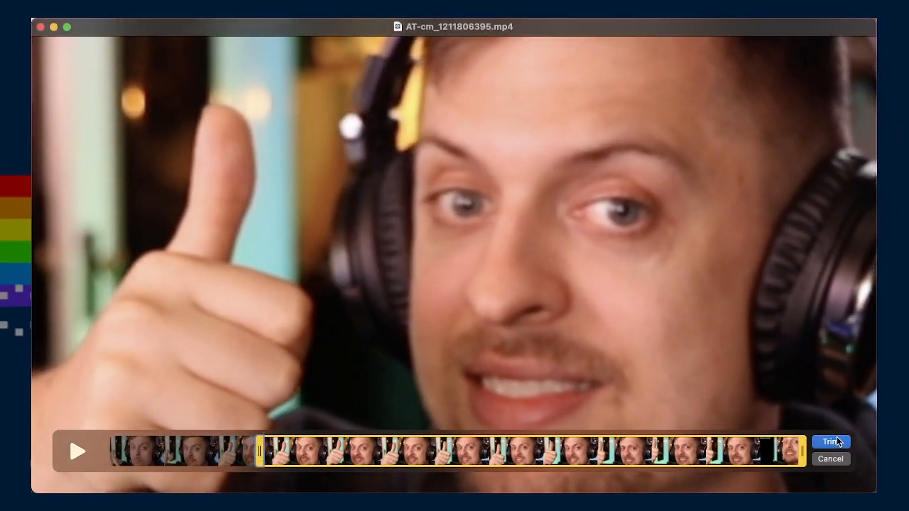
drag(803, 452, 722, 459)
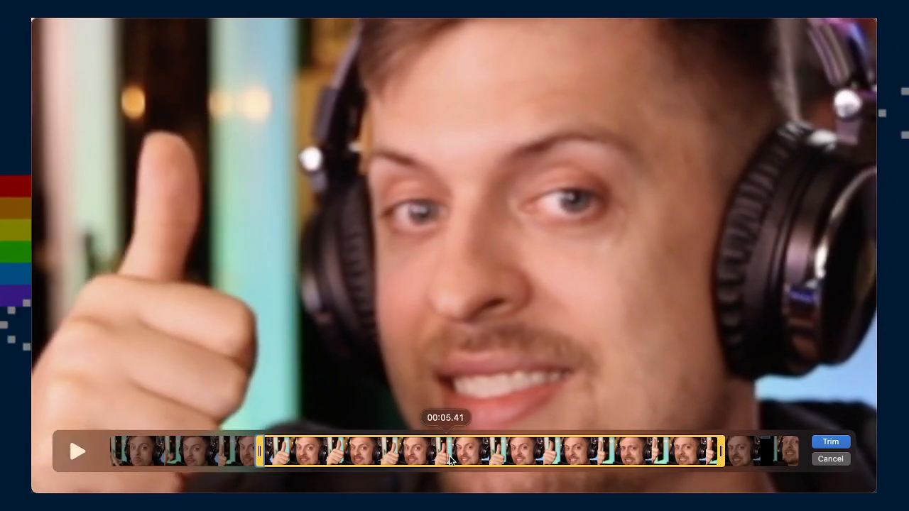
drag(259, 451, 459, 458)
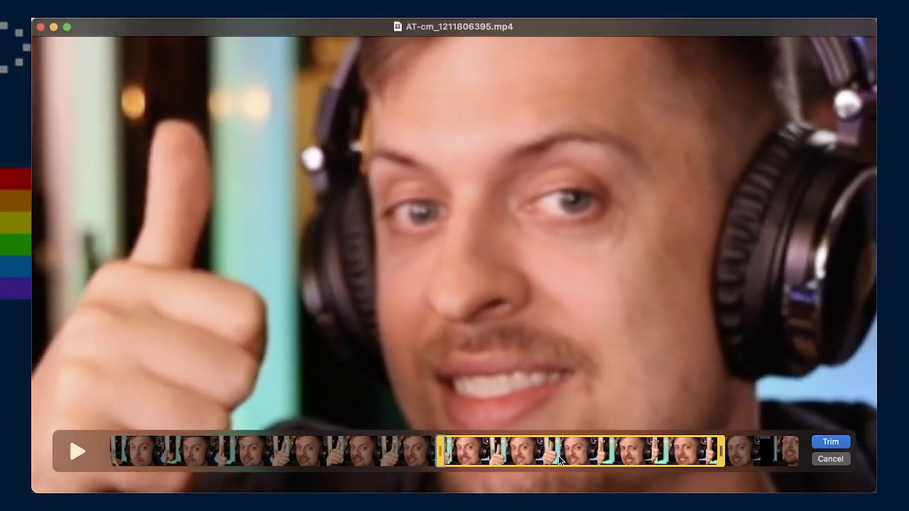
click(844, 440)
- Play back the muted thumbs-up clip to check the cut
click(455, 390)
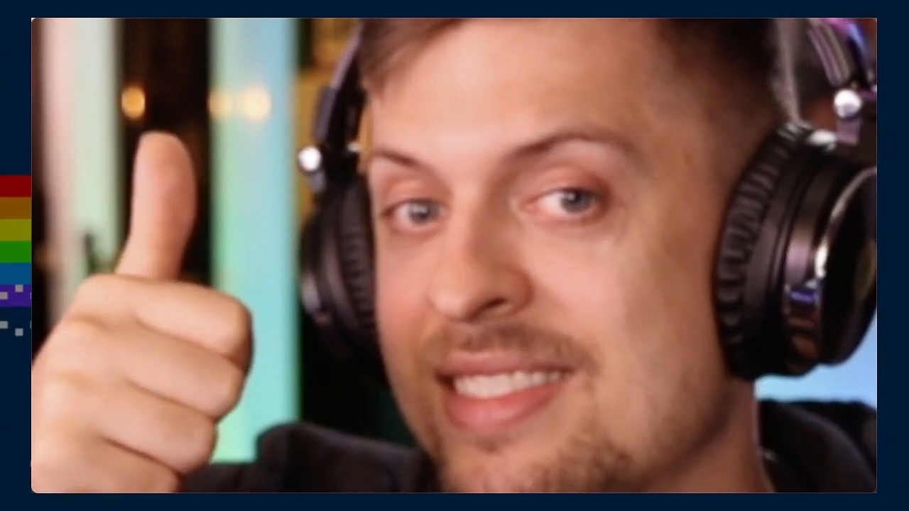
mouse_move(669, 320)
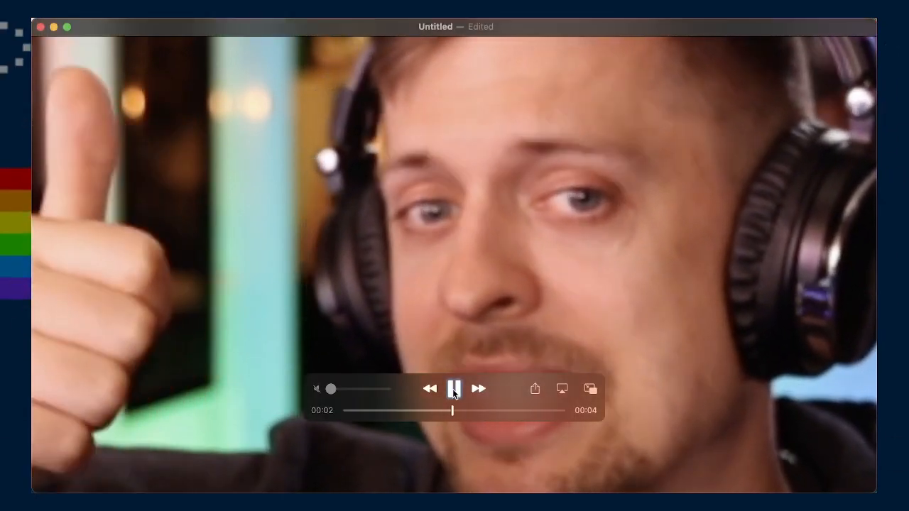
key(space)
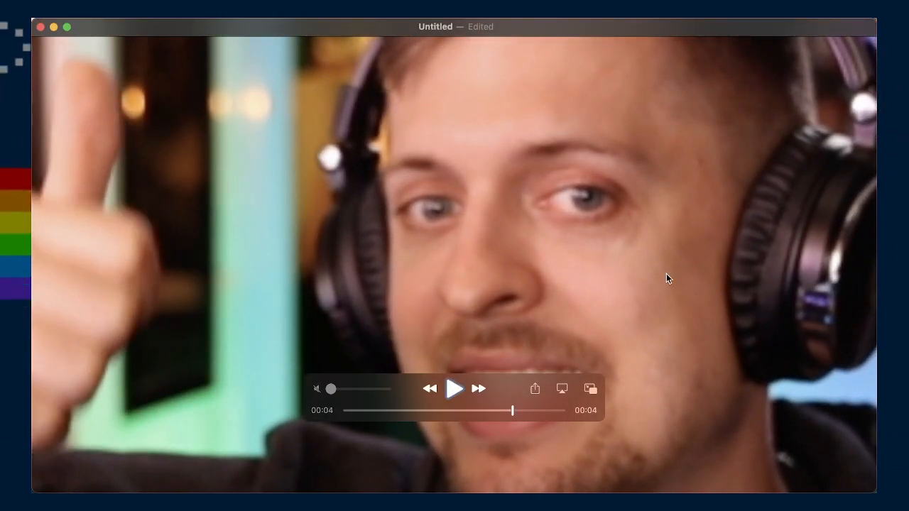
- Save the trimmed thumbs-up clip as 210608-ampNervousThumbUp.mp4 in the 21-06-13-TwitchGifs folder
key(super+s)
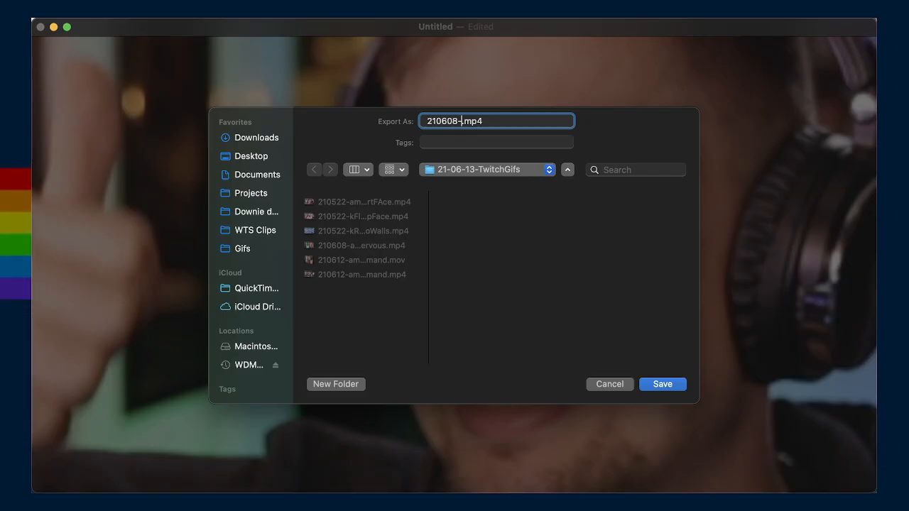
text(ampNervousThumbUp)
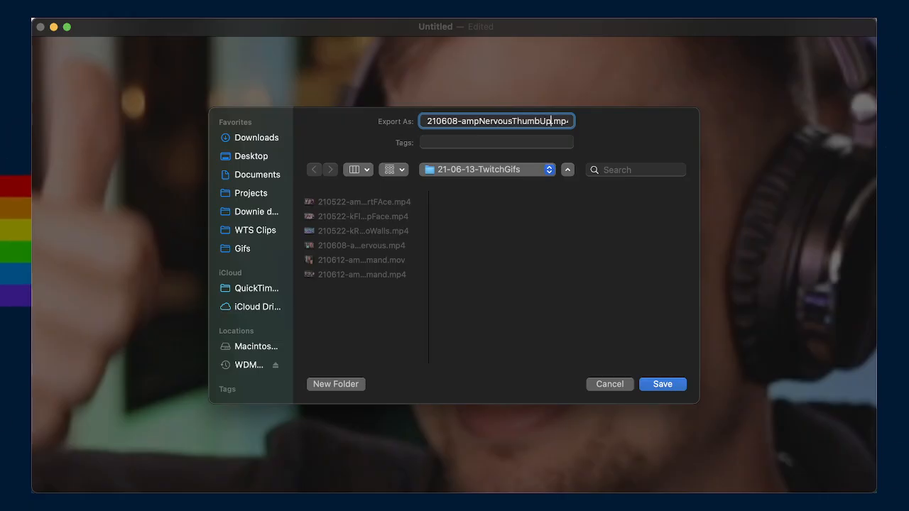
key(Return)
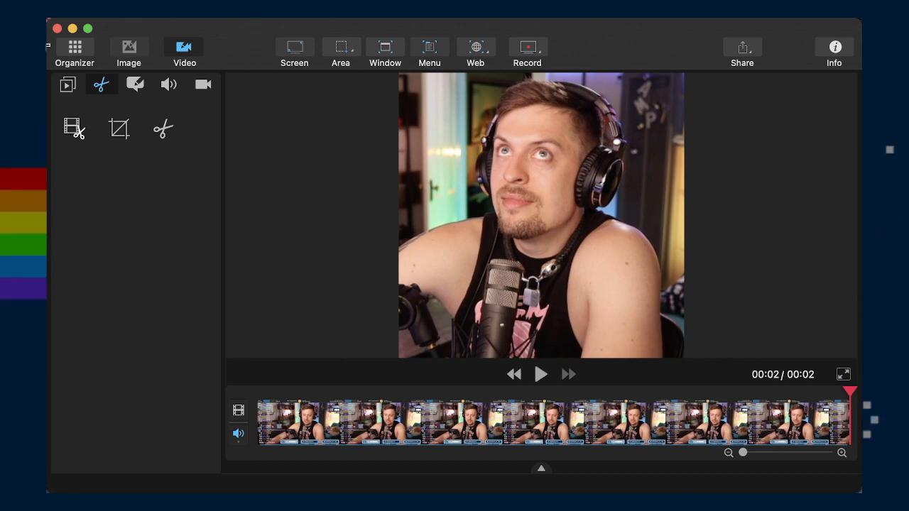
- In Capto, import the five newly trimmed clips into the All Videos library and open the first 210522 clip for editing
click(74, 48)
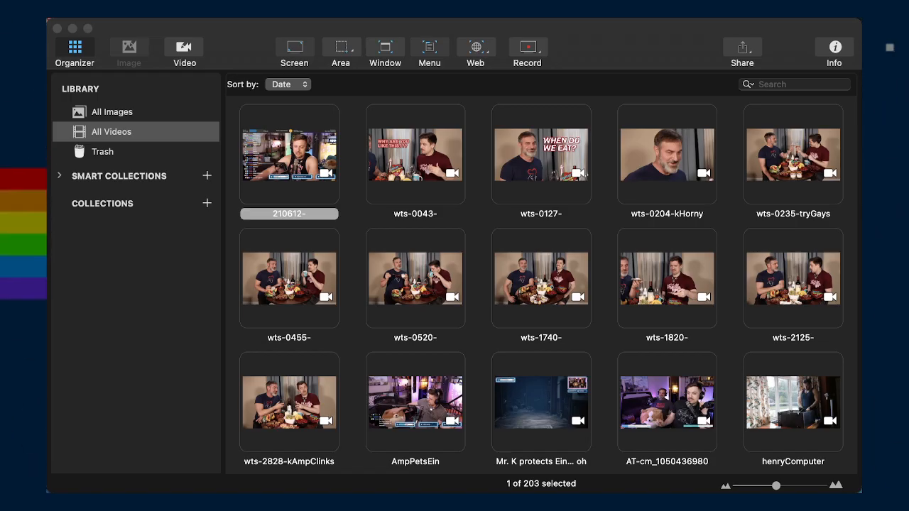
drag(908, 235, 230, 168)
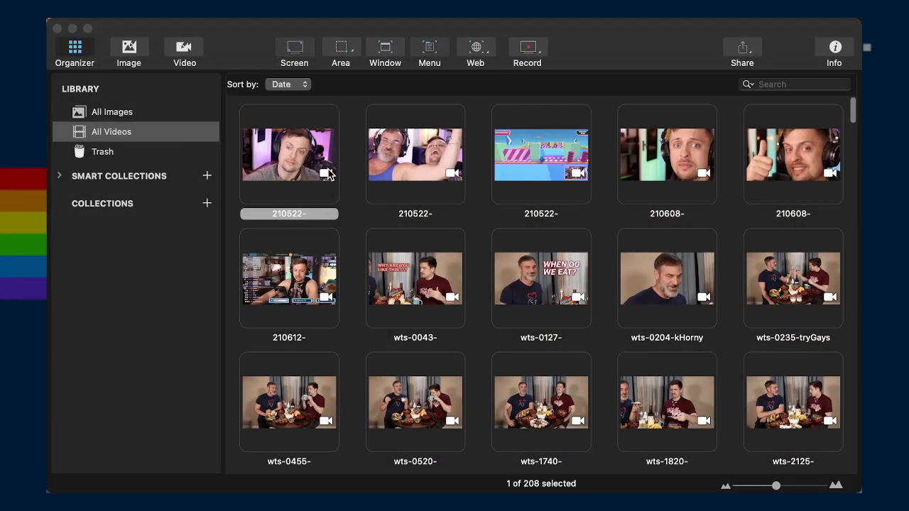
double_click(299, 156)
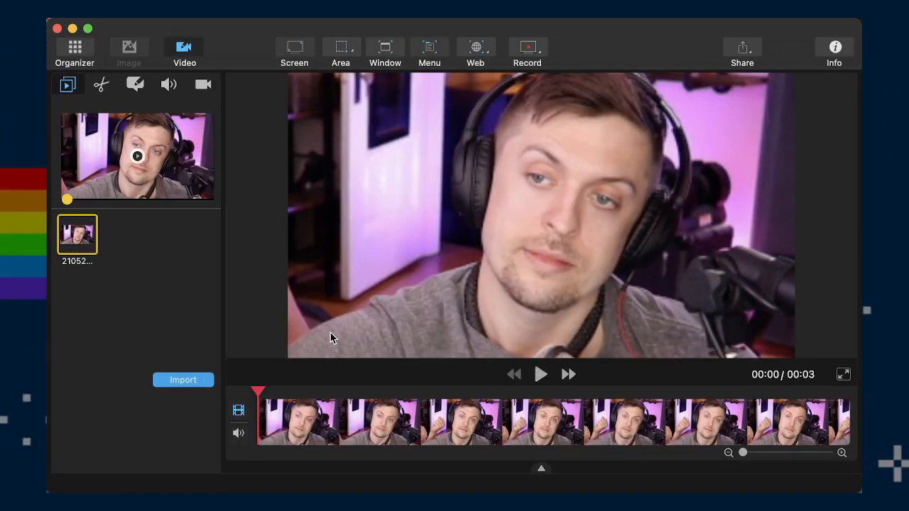
click(100, 86)
click(123, 87)
click(168, 86)
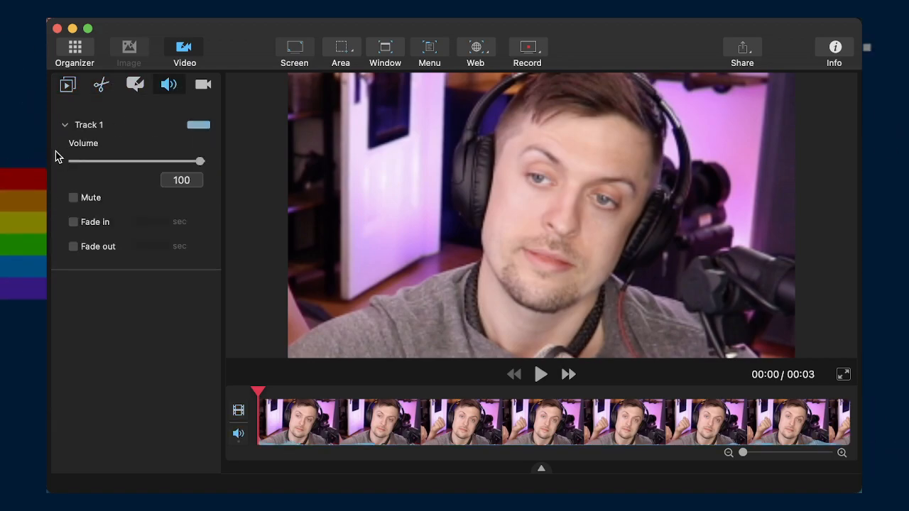
- Crop the clip to a 720 × 720 square around the face, with the aspect ratio unlocked
click(99, 86)
click(117, 130)
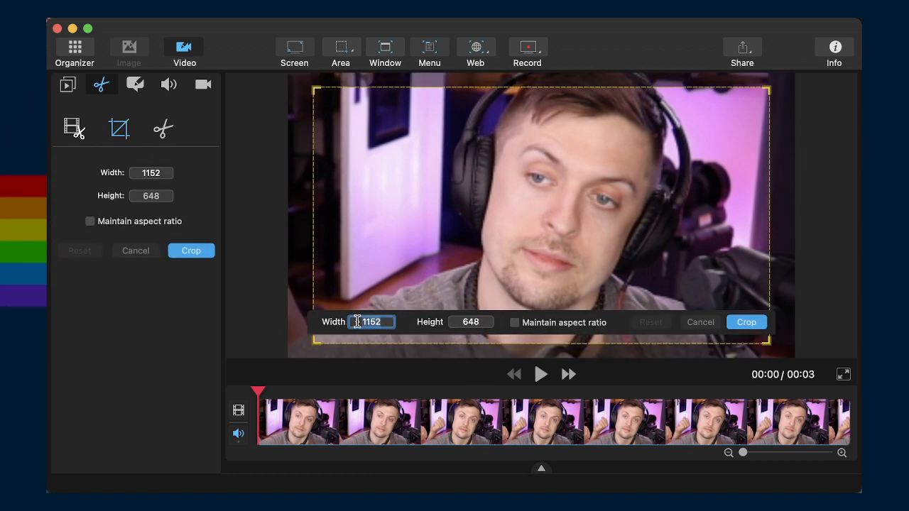
text(650)
key(Tab)
text(650)
key(Tab)
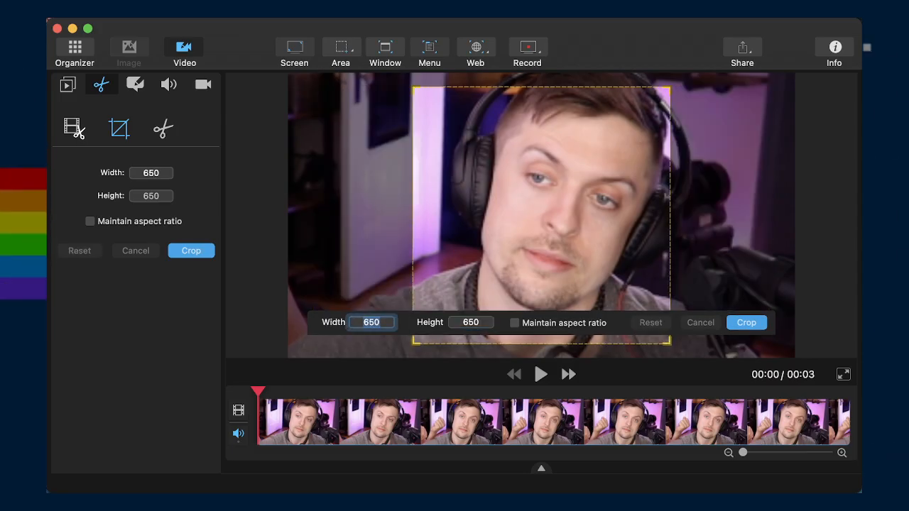
drag(646, 247, 673, 205)
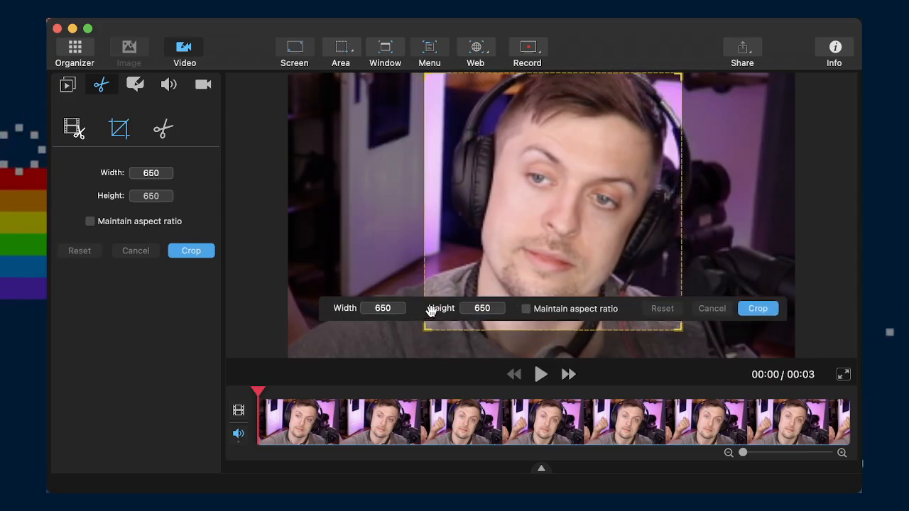
drag(683, 330, 714, 366)
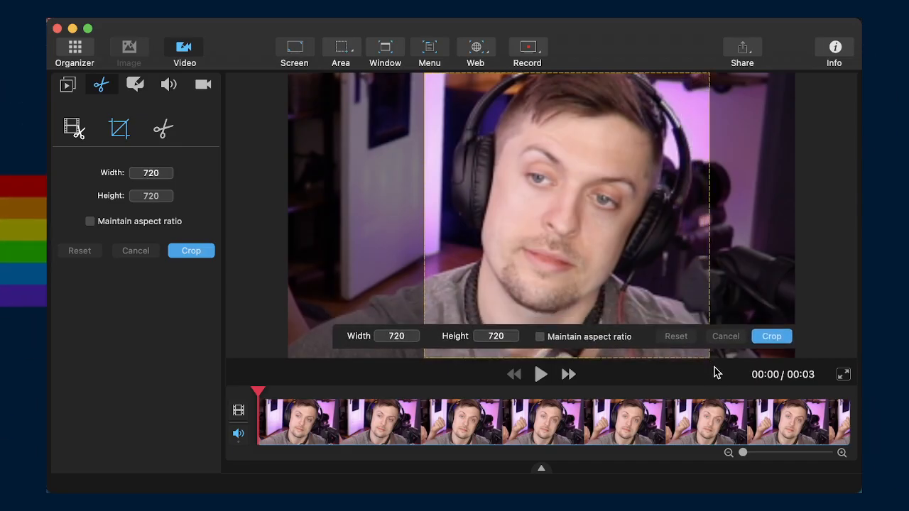
click(770, 338)
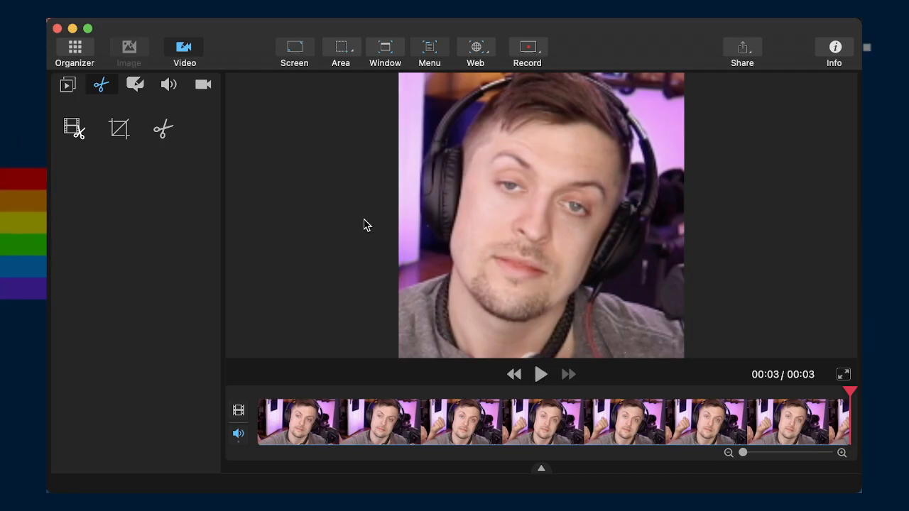
- Recrop the clip to a 700 × 700 square framed on the face and play it back
click(121, 131)
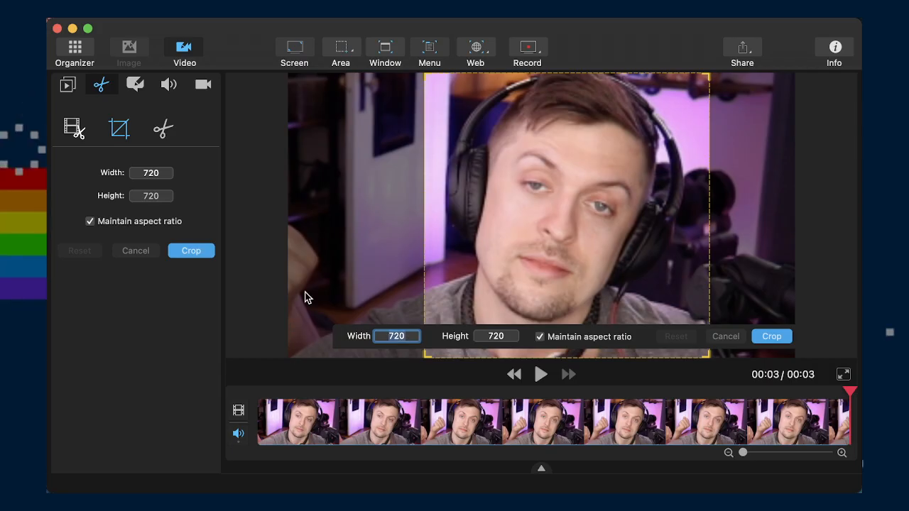
text(700)
key(Tab)
text(7)
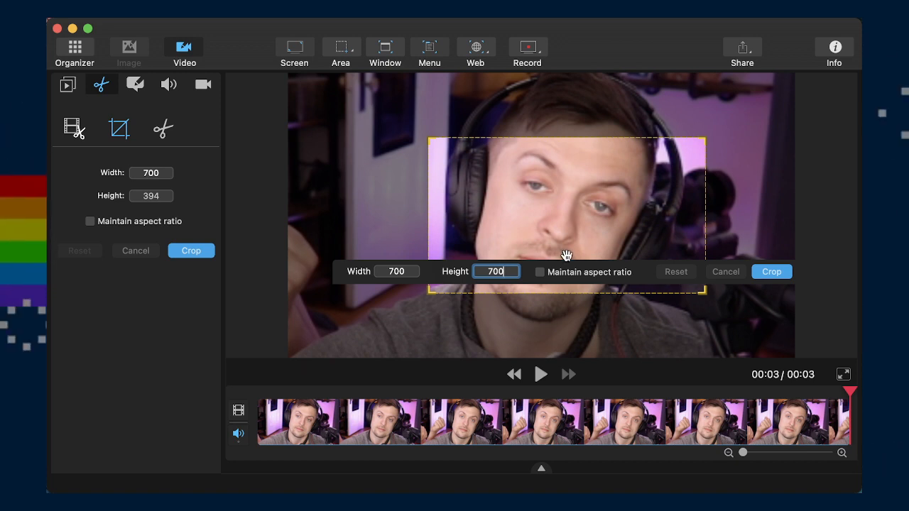
click(399, 272)
drag(670, 280, 644, 259)
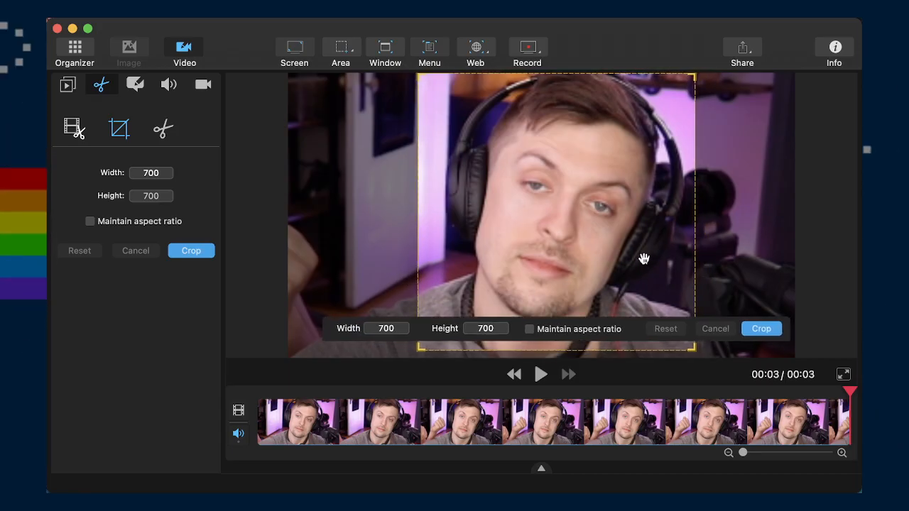
click(762, 328)
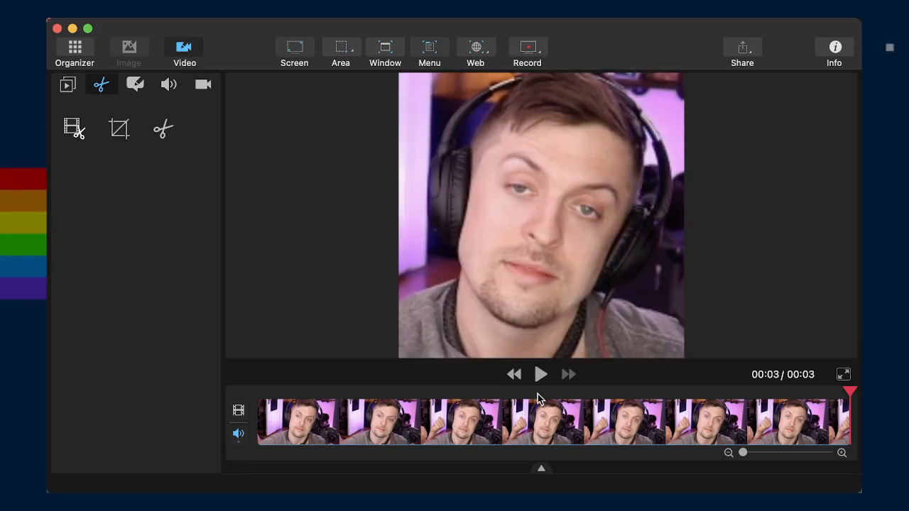
click(540, 375)
- Recrop the clip to a 650 × 650 square aligned with the frame's upper edge, and play it back
click(121, 132)
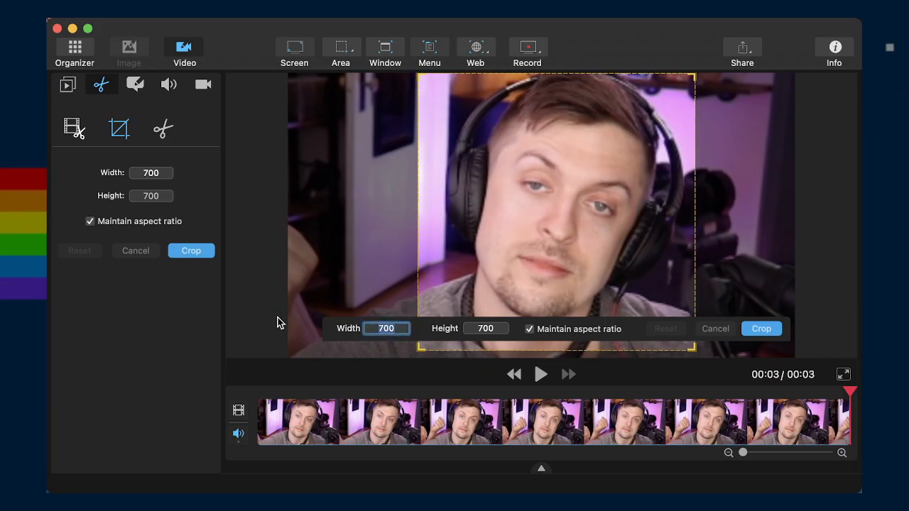
text(650)
key(Tab)
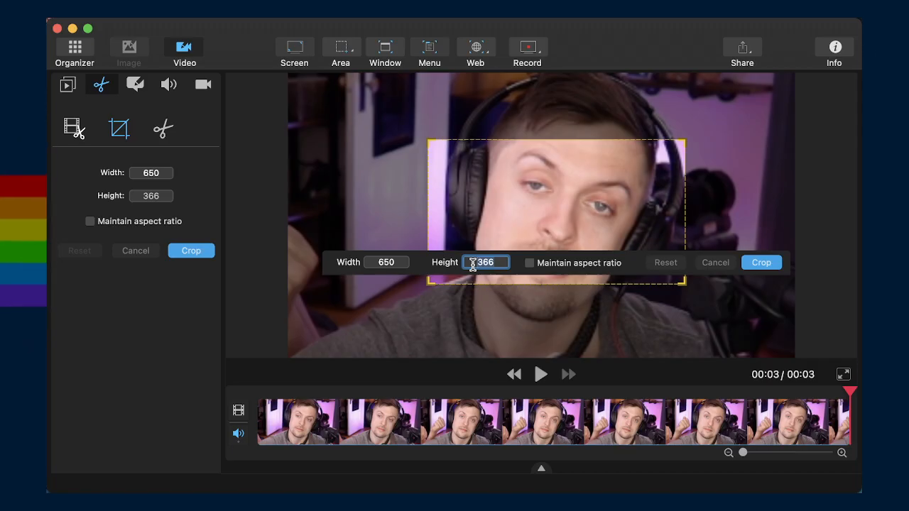
text(650)
key(Tab)
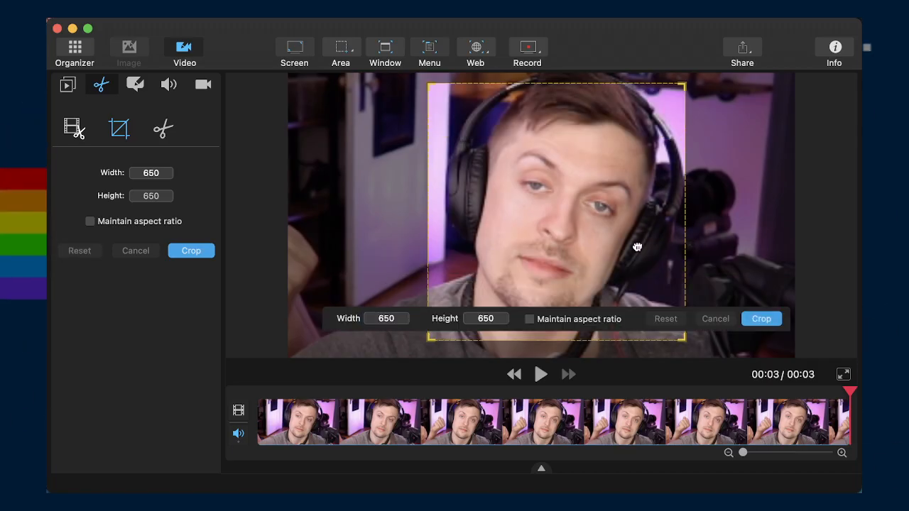
drag(637, 247, 642, 214)
click(764, 309)
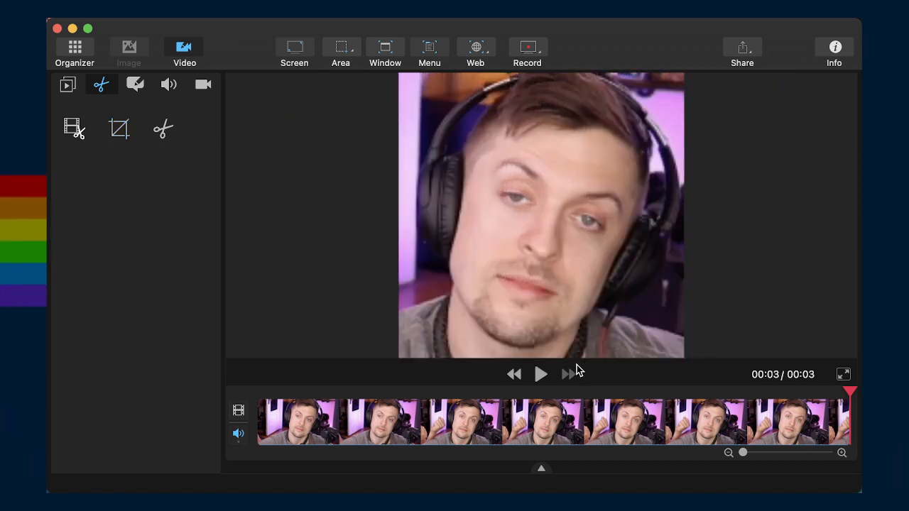
click(540, 376)
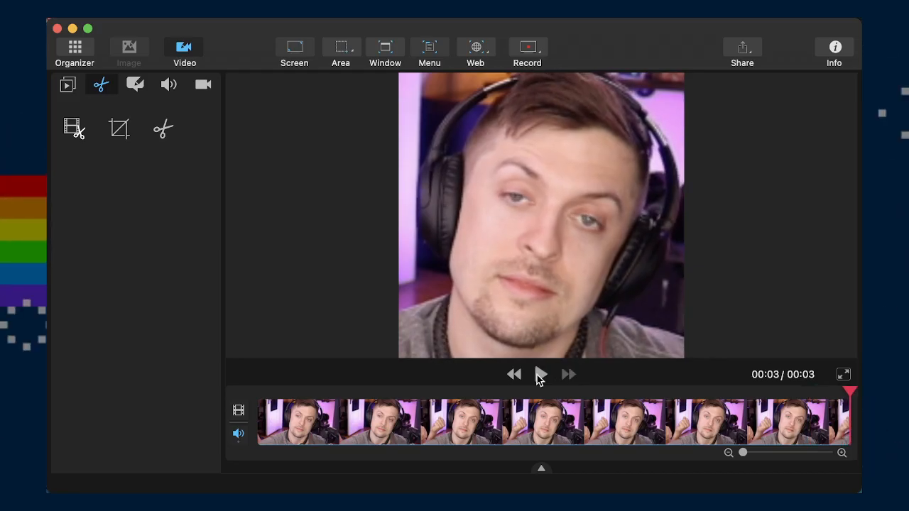
- Export the cropped clip as 210522-ampJimHalpertFAce.mov into 21-06-13-TwitchGifs and open the 210522 flexed-arm clip for editing
key(super+s)
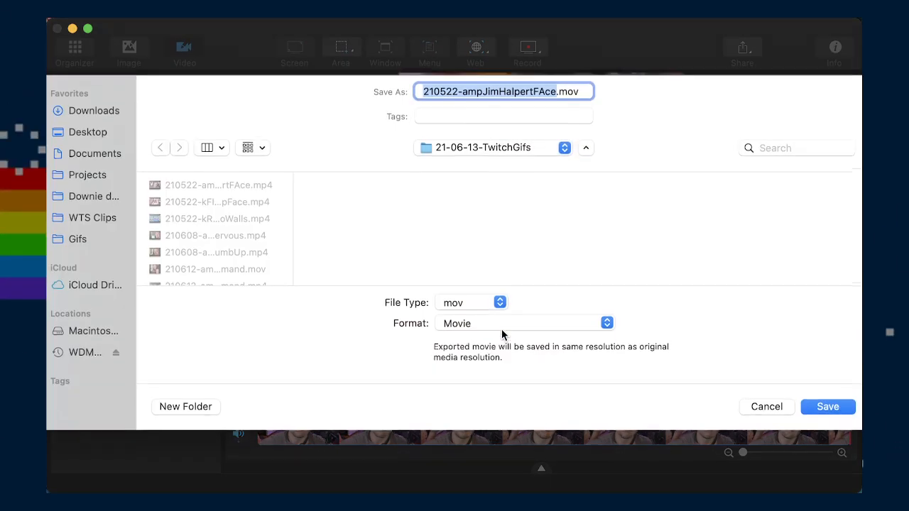
key(Return)
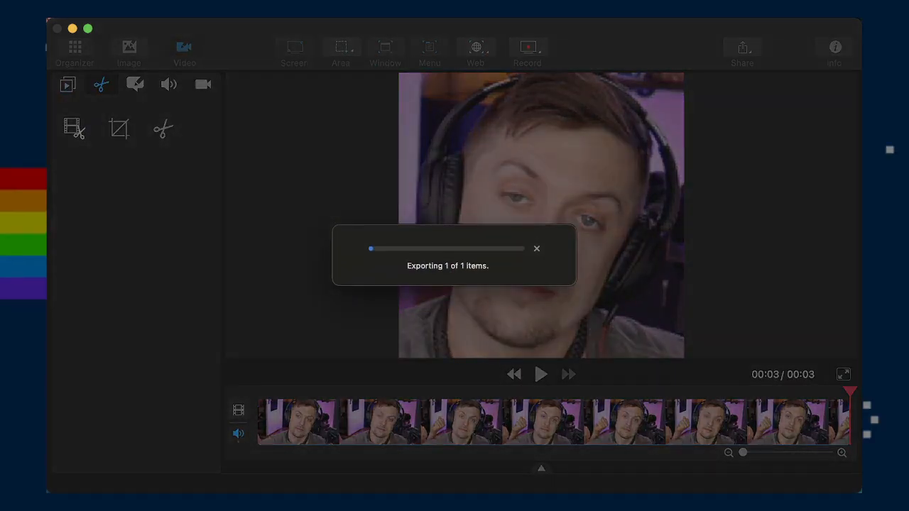
click(61, 50)
double_click(385, 150)
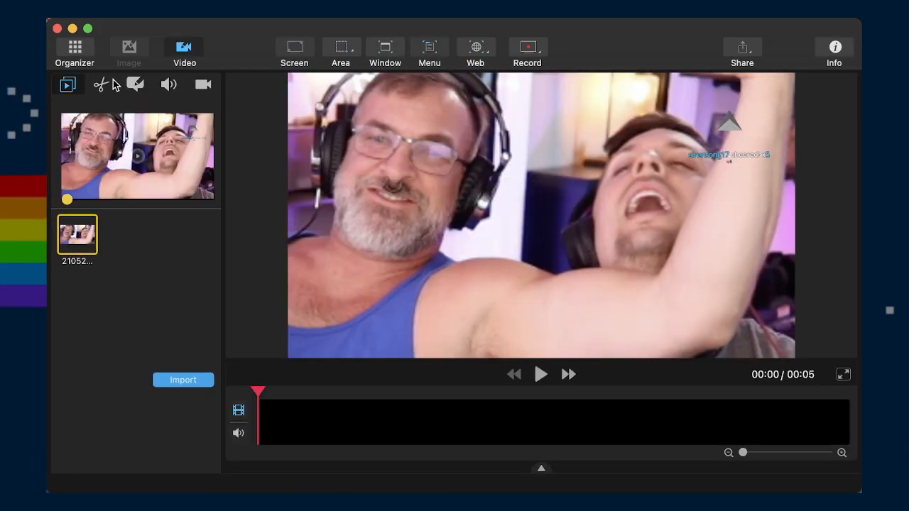
- Set a 650 × 650 crop frame on the flexed-arm clip with the aspect ratio unlocked
click(101, 85)
click(118, 130)
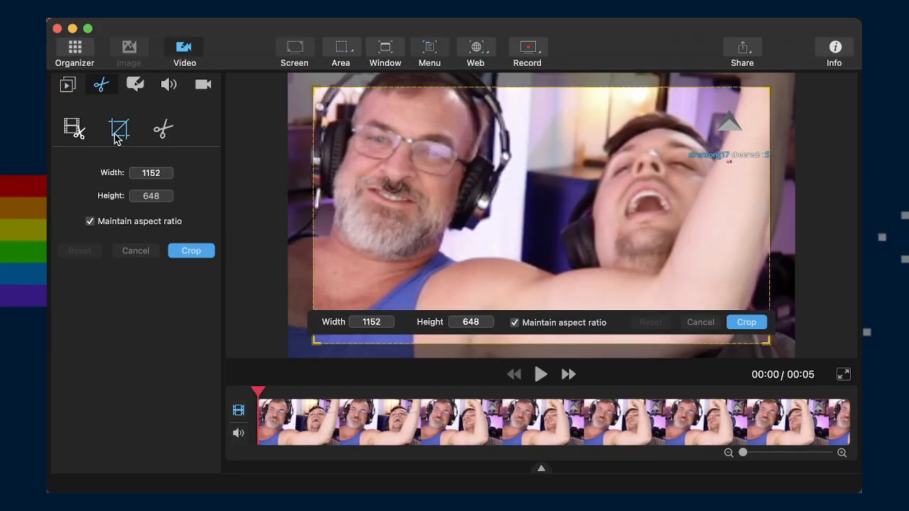
click(525, 324)
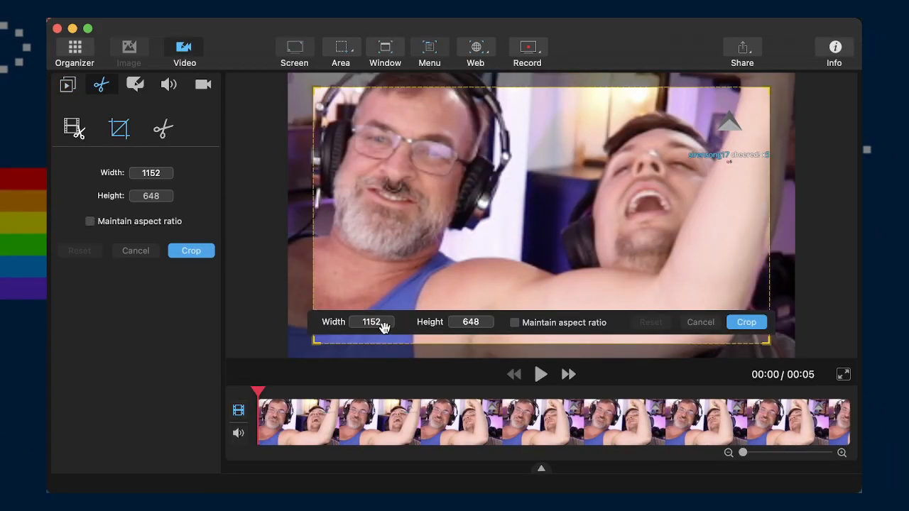
click(384, 323)
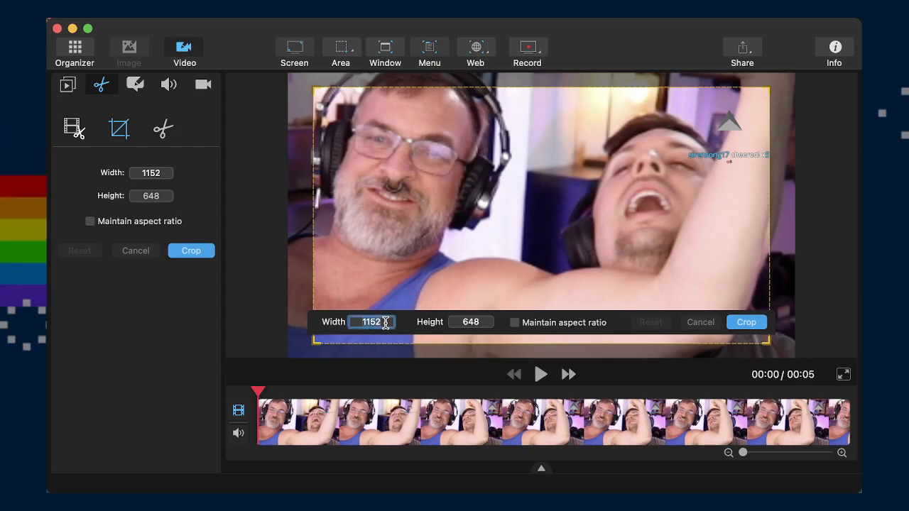
text(650)
key(Tab)
text(650)
- Enlarge the crop frame to 720 × 720 and try repositioning it over the two men
click(371, 321)
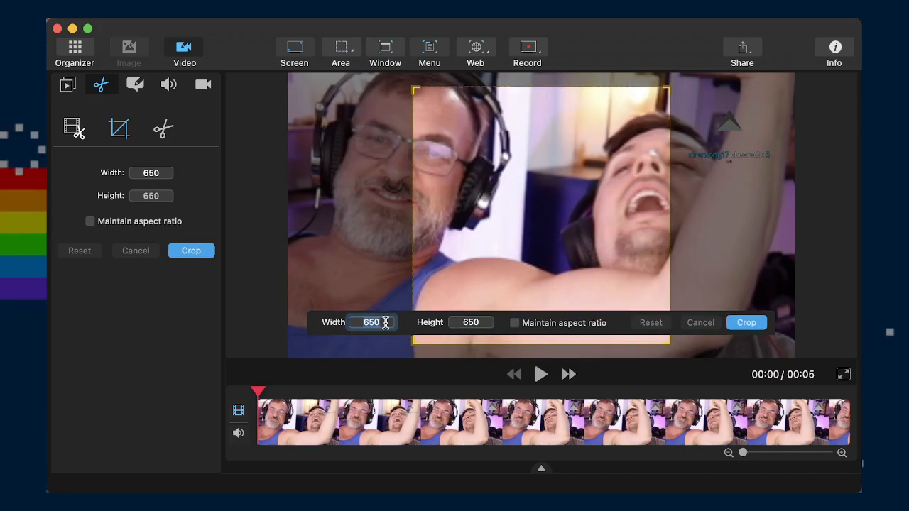
text(720)
key(Tab)
text(720)
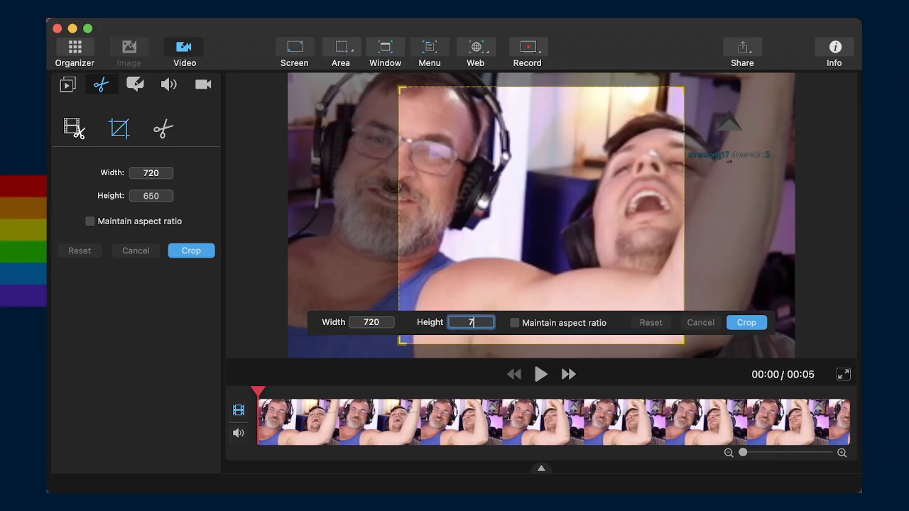
key(Tab)
drag(626, 267, 834, 243)
drag(640, 267, 726, 247)
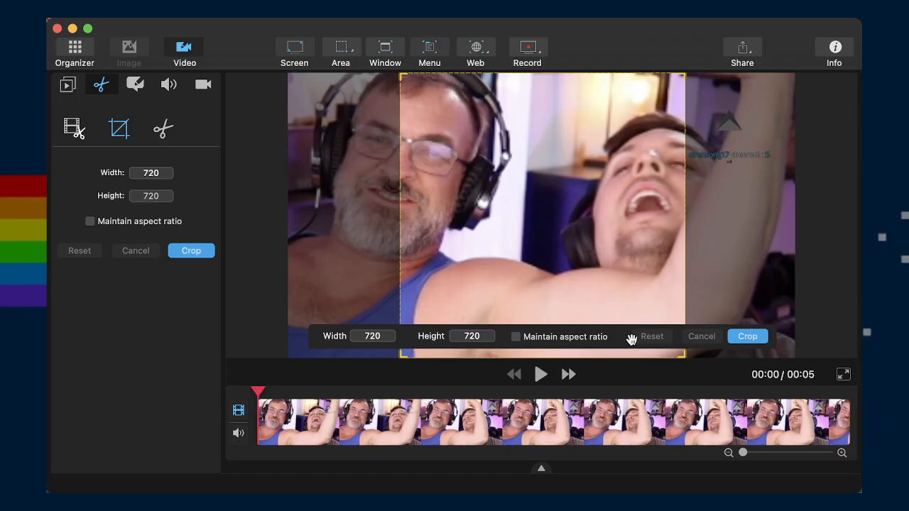
- Play the flexed-arm clip briefly and mute its audio track
click(540, 376)
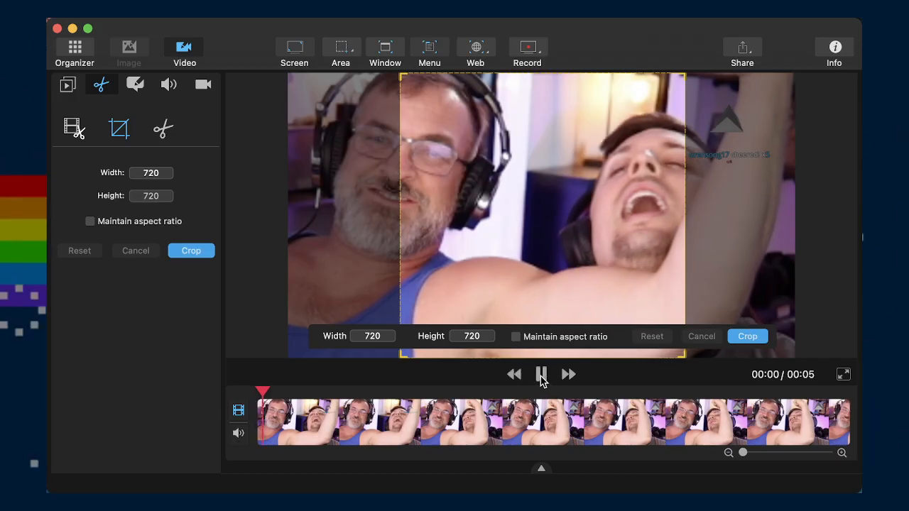
click(541, 376)
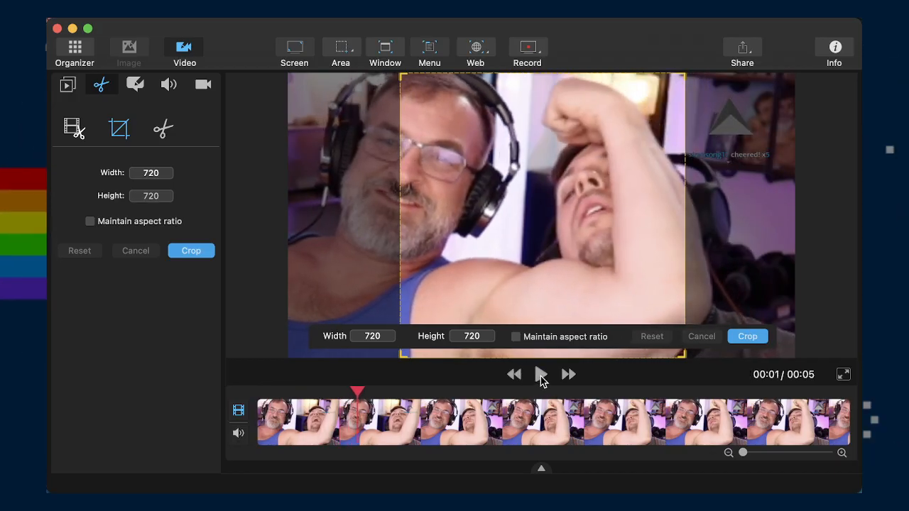
click(169, 86)
click(73, 197)
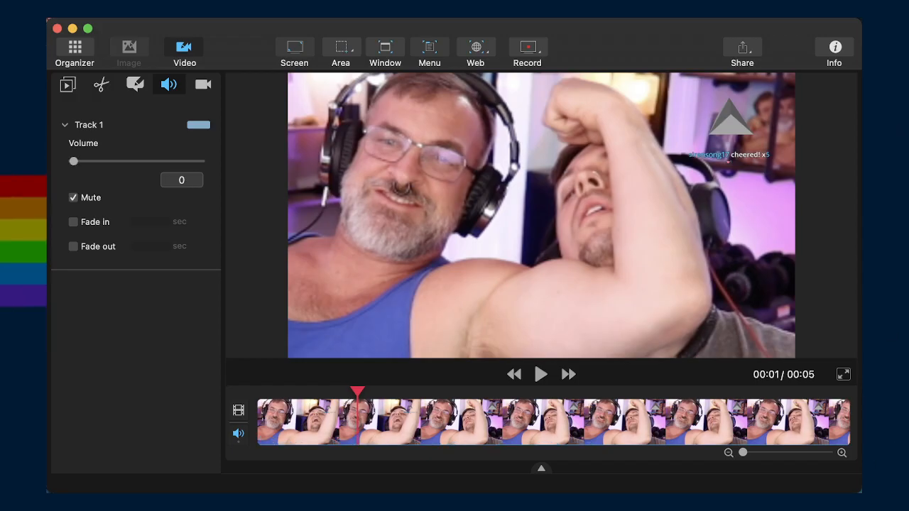
click(101, 85)
click(119, 129)
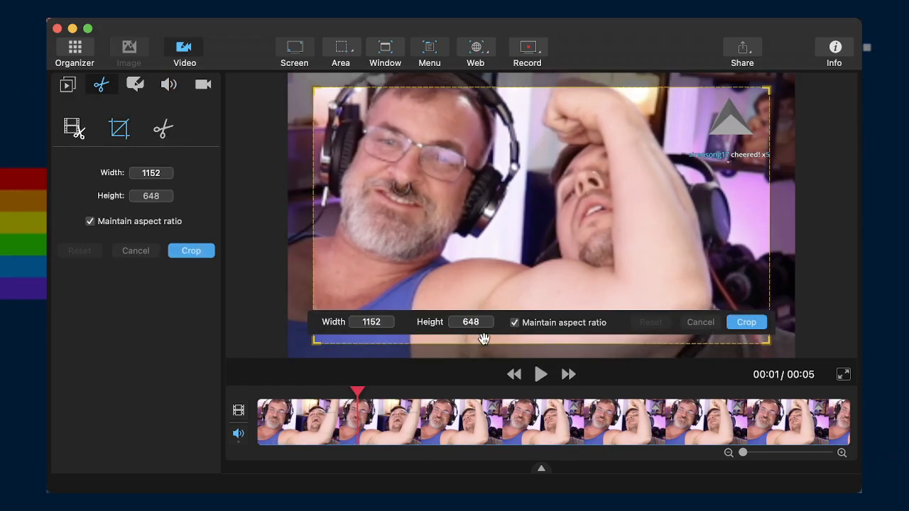
click(531, 321)
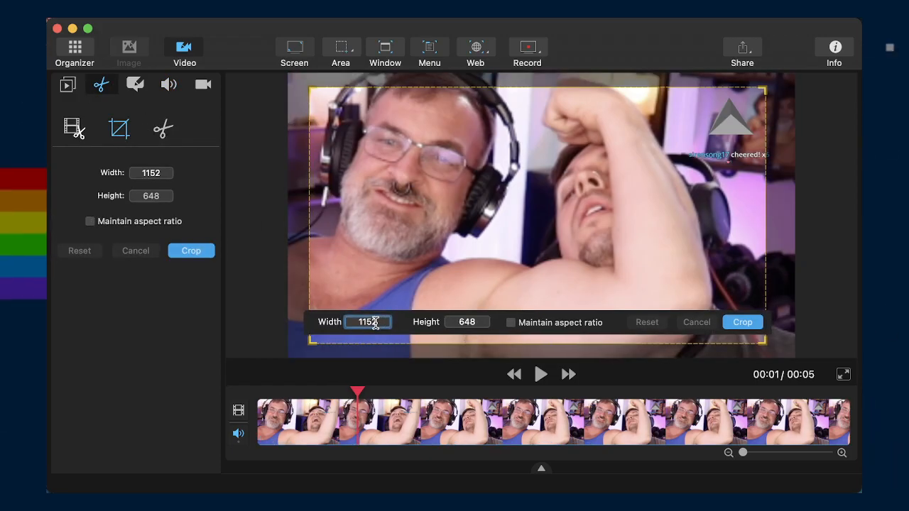
key(Escape)
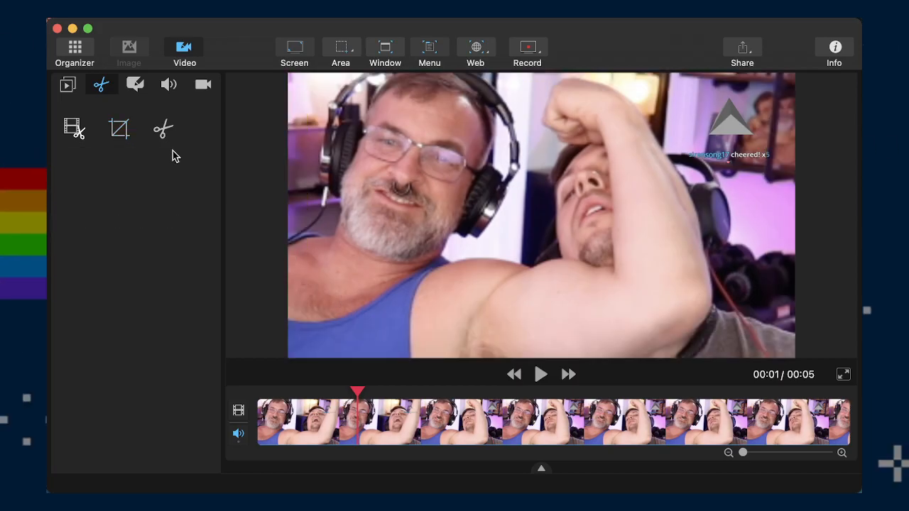
- Set a 720 × 720 crop frame on the muted flexed-arm clip with the aspect ratio unlocked, and check its framing
click(120, 128)
click(531, 322)
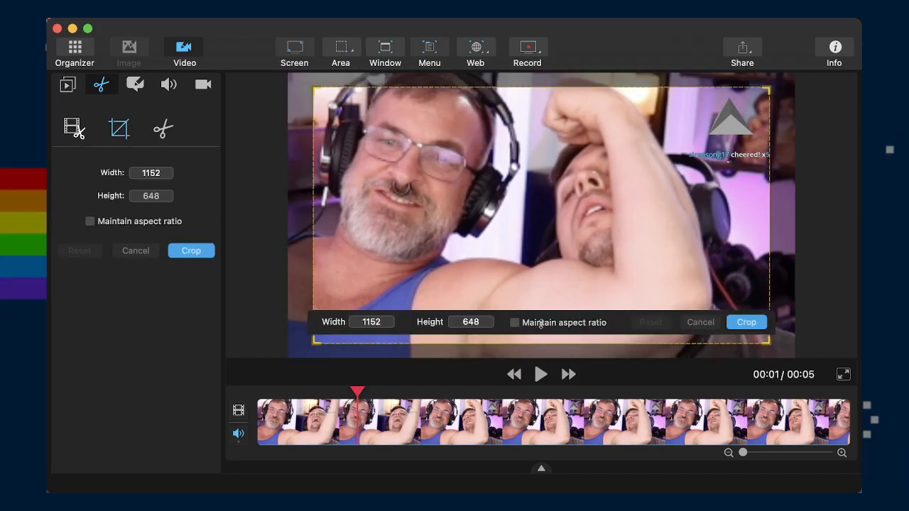
click(362, 321)
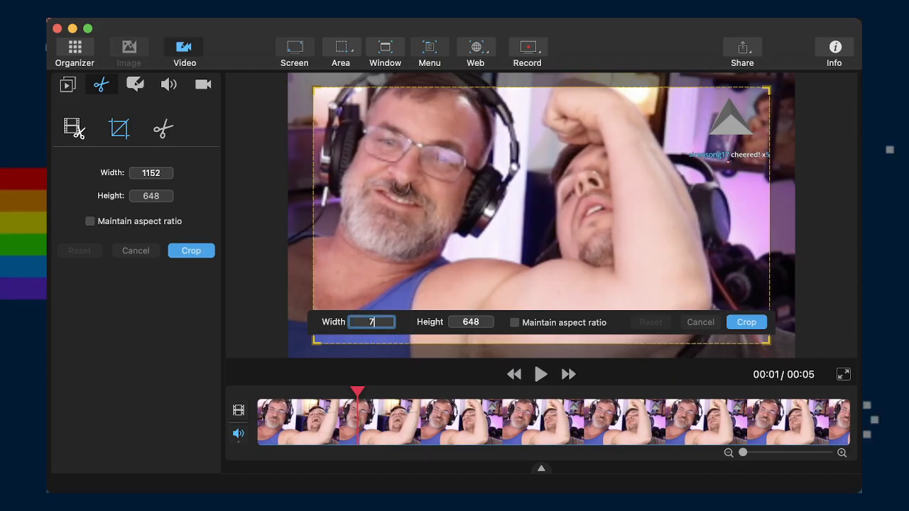
text(720)
key(Tab)
text(720)
key(Tab)
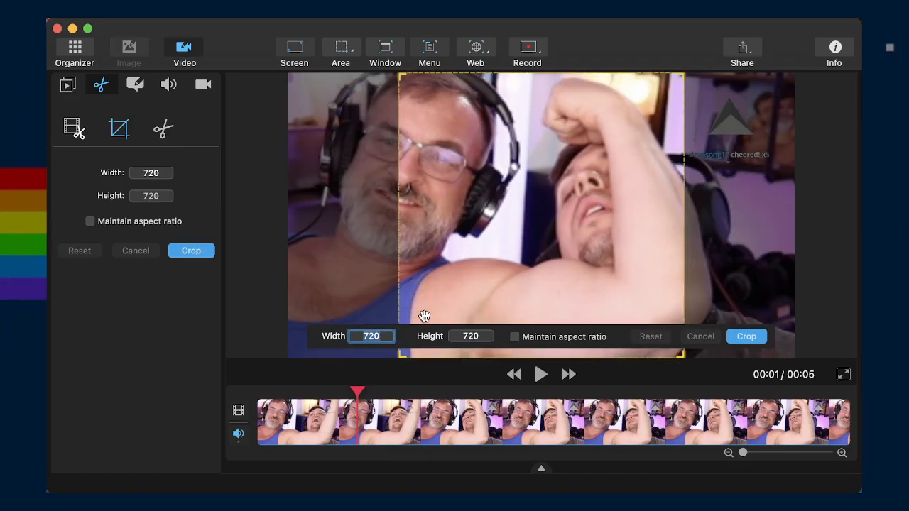
click(601, 323)
mouse_move(612, 271)
mouse_down()
mouse_move(633, 268)
mouse_move(615, 266)
mouse_up()
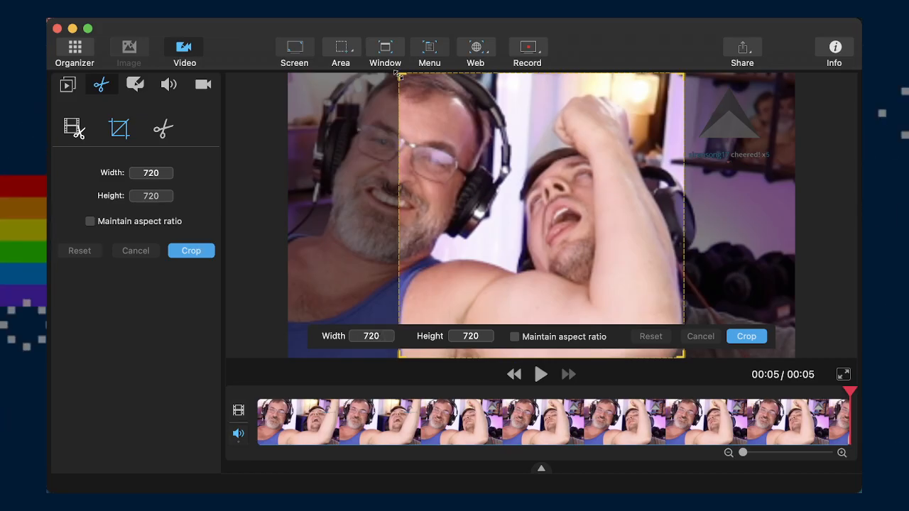
- Widen the crop frame to 1024 so it takes in both faces
click(348, 336)
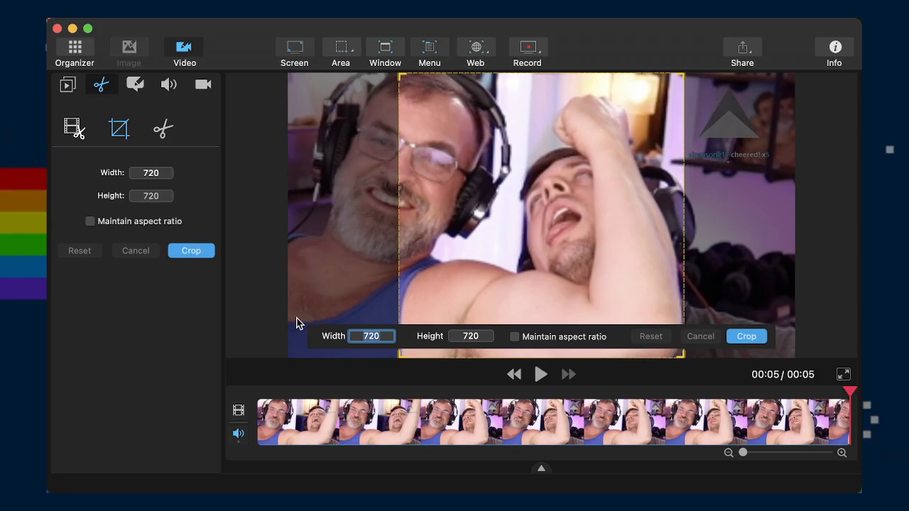
text(1024)
key(Return)
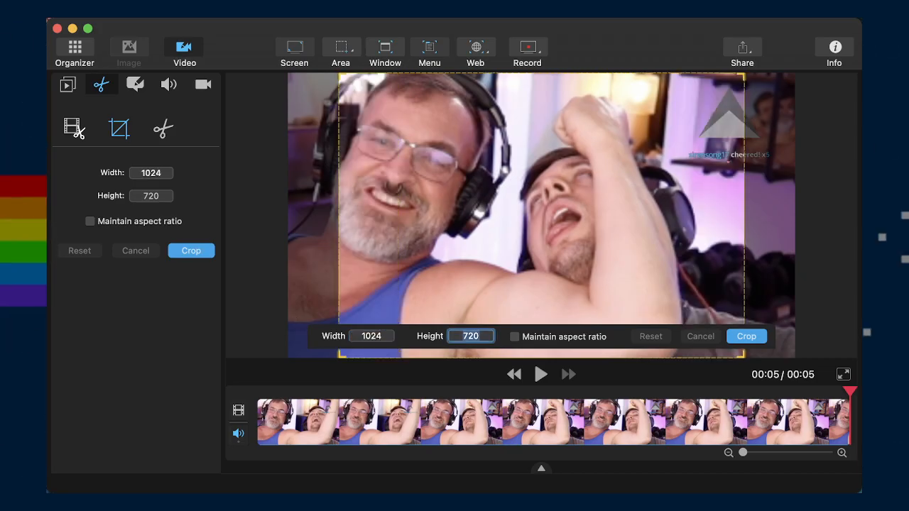
- Narrow the flexed-arm clip's crop frame to a width of 960 and reposition it over both faces
drag(458, 264, 385, 239)
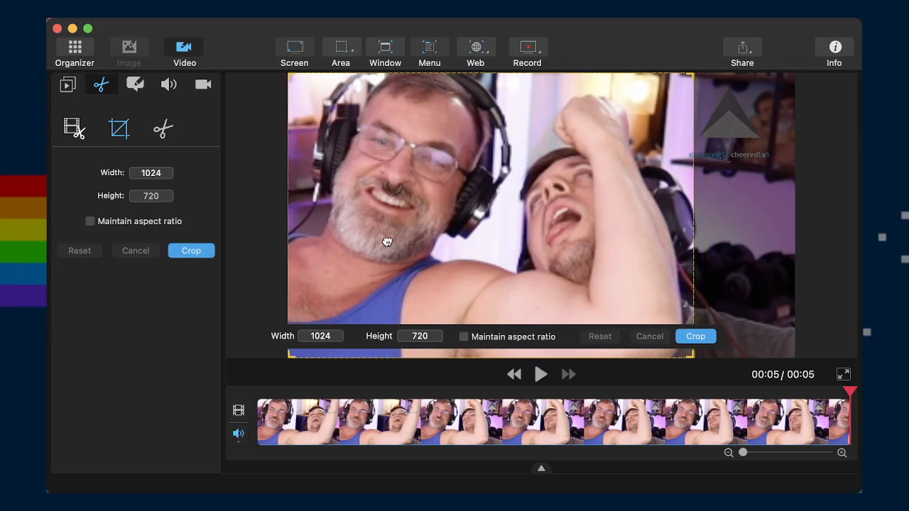
double_click(335, 338)
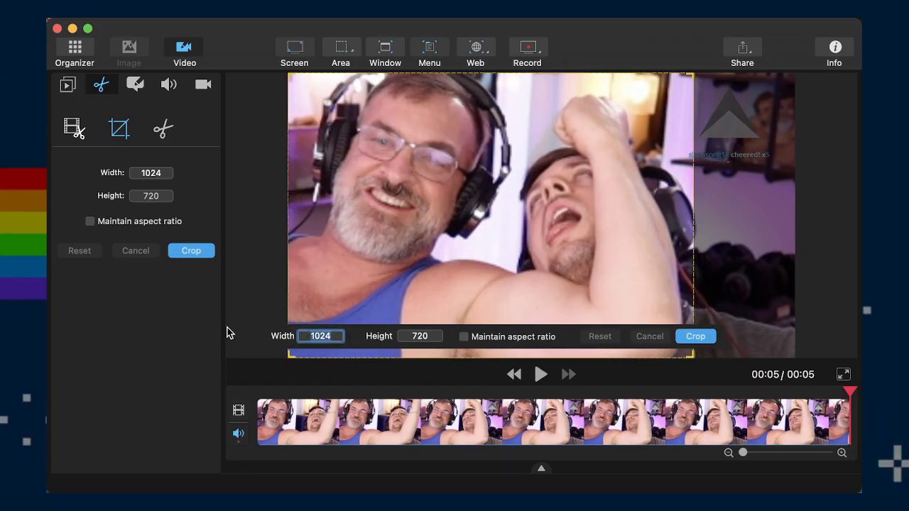
text(960)
key(Tab)
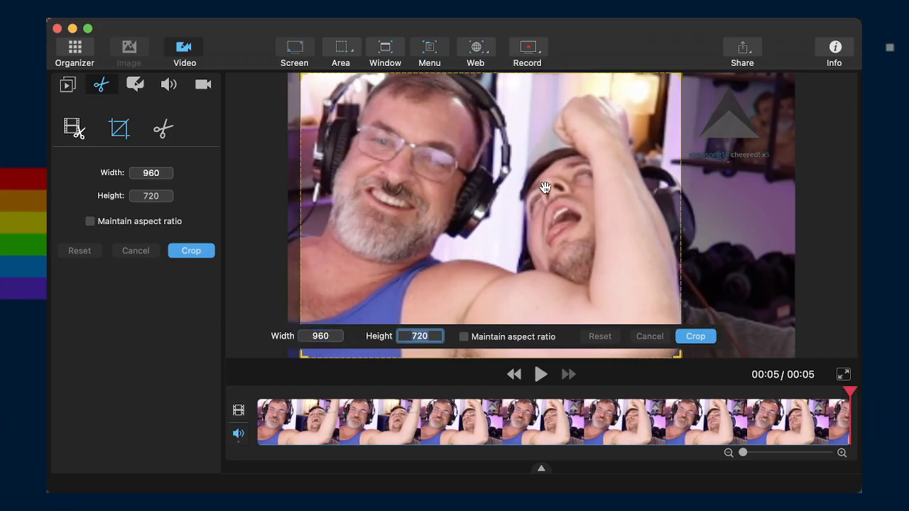
drag(545, 197, 550, 200)
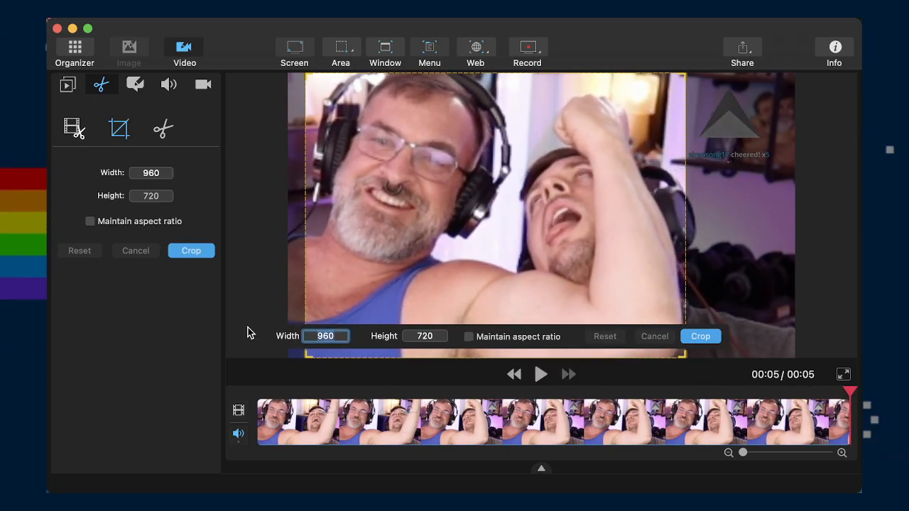
- Try cropping the flexed-arm clip to 900 × 720 with the frame around both men, and play the result
text(900)
key(Tab)
drag(480, 250, 498, 248)
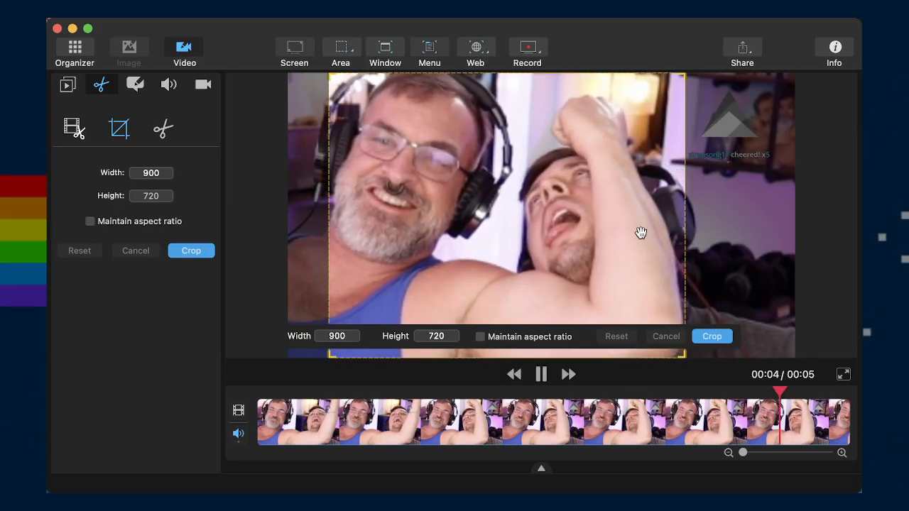
click(721, 341)
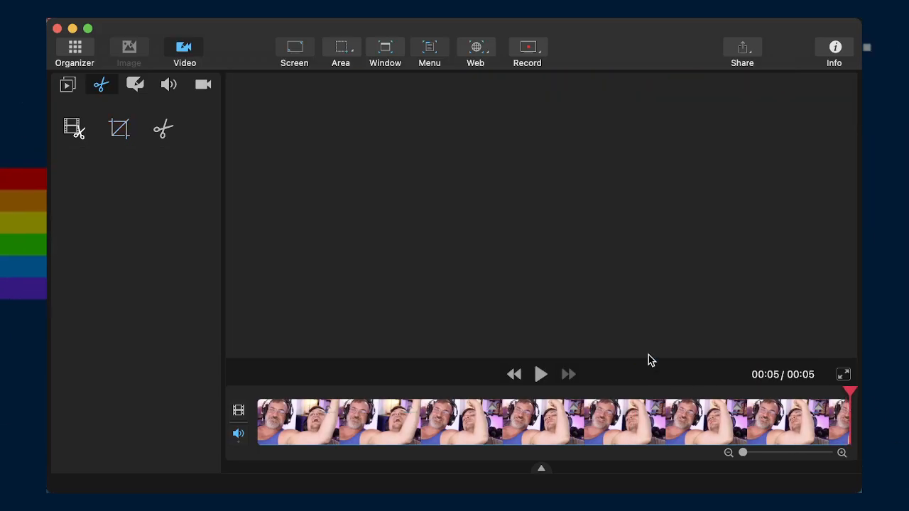
click(540, 375)
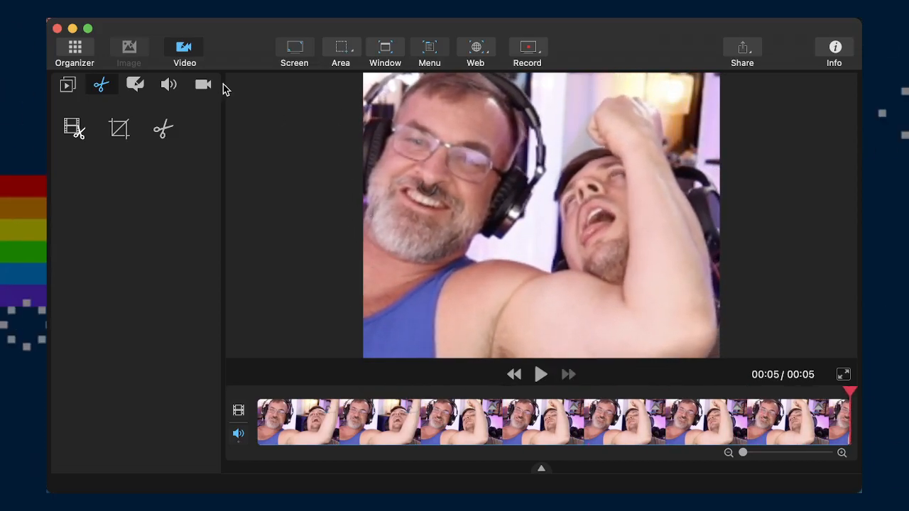
- Recrop the flexed-arm clip to 960 × 720 with the aspect ratio unlocked and both faces in frame, and play it
click(117, 130)
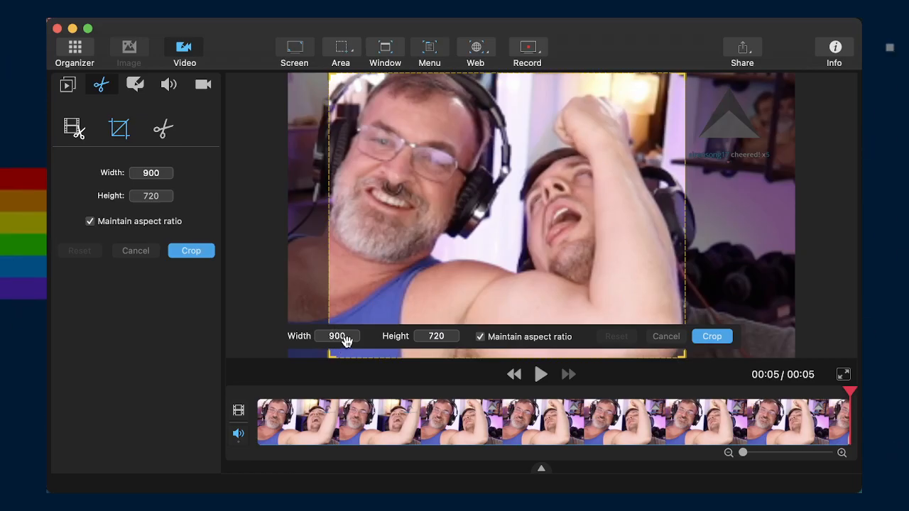
double_click(345, 338)
text(960)
key(Tab)
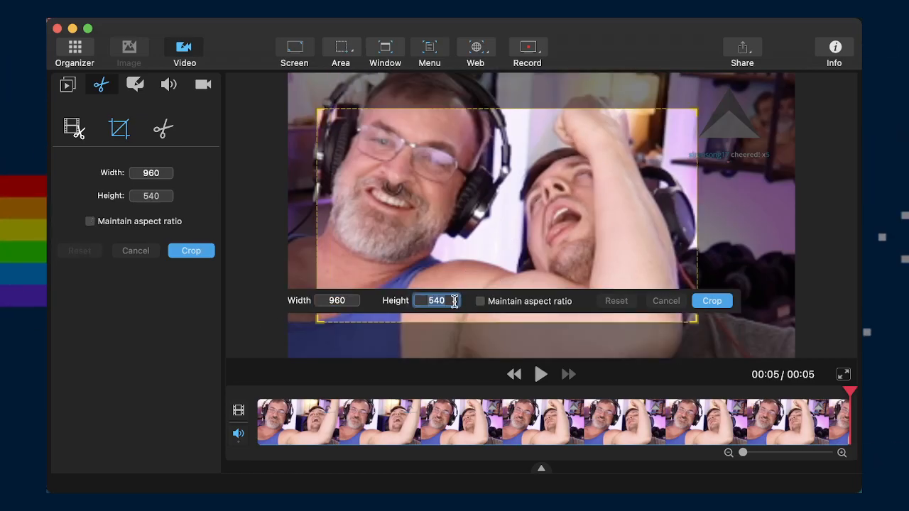
key(Return)
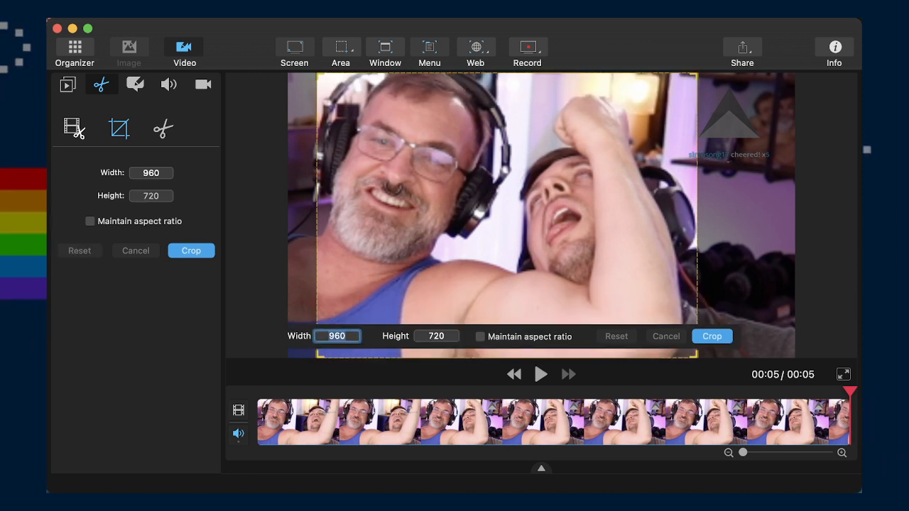
drag(628, 213, 611, 216)
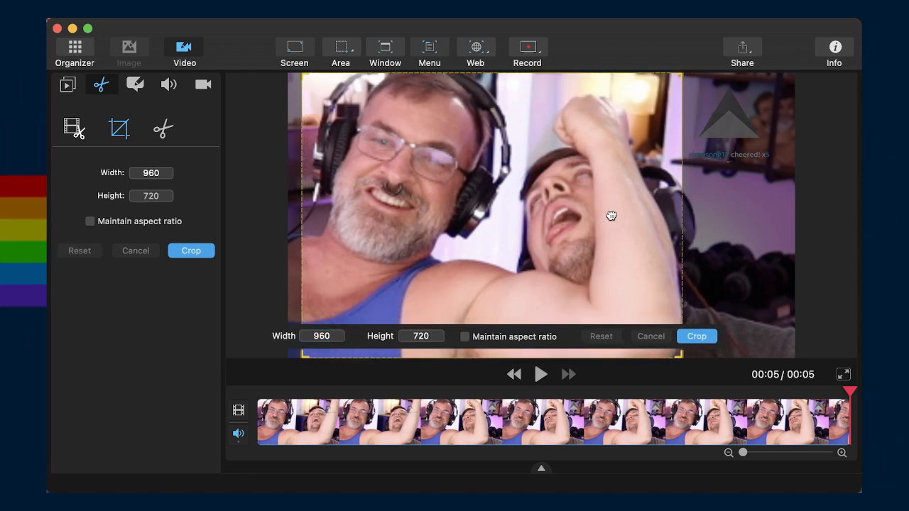
click(693, 339)
click(542, 374)
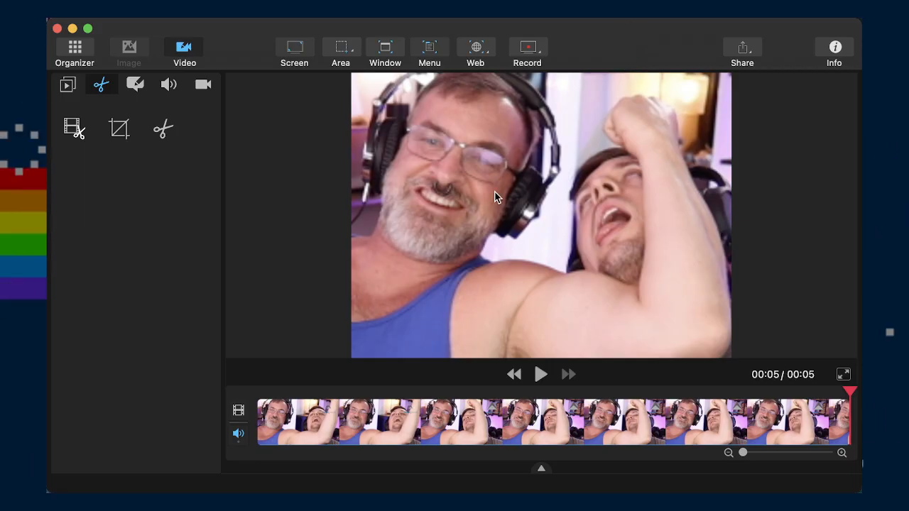
- Export the cropped flexed-arm clip and return to the video library
key(super+e)
key(Return)
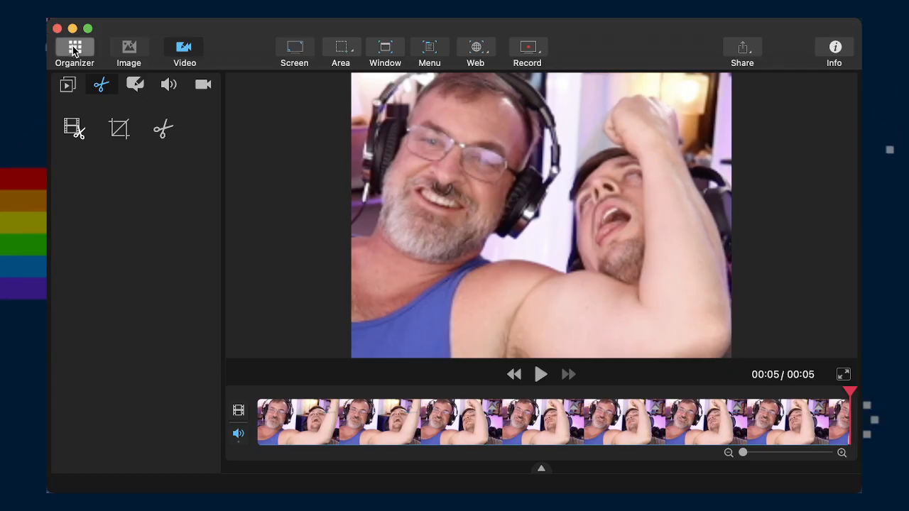
click(74, 48)
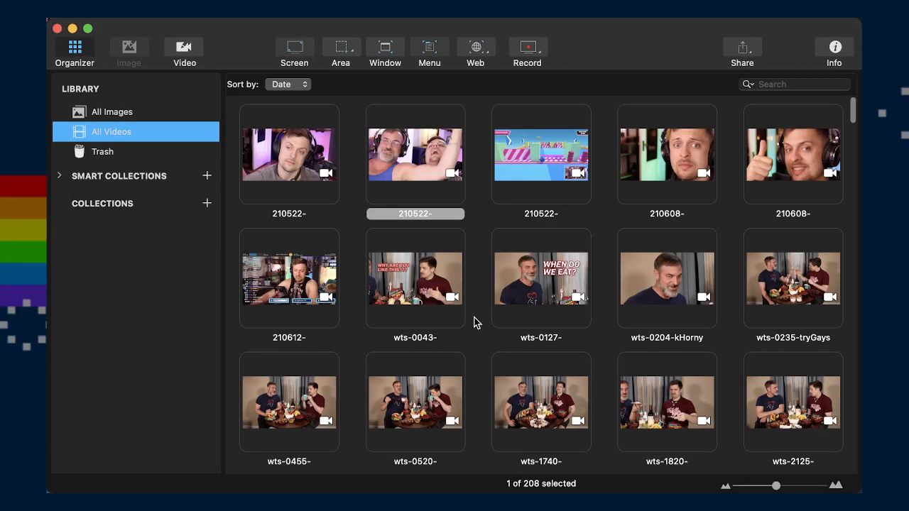
- Open the "Race to the finish" gameplay clip from the library and mute its audio track
click(540, 154)
double_click(540, 154)
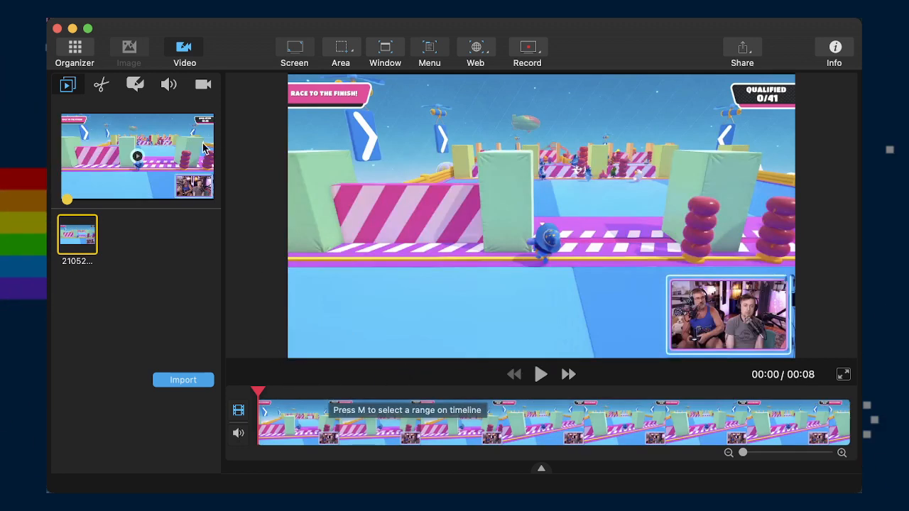
click(101, 88)
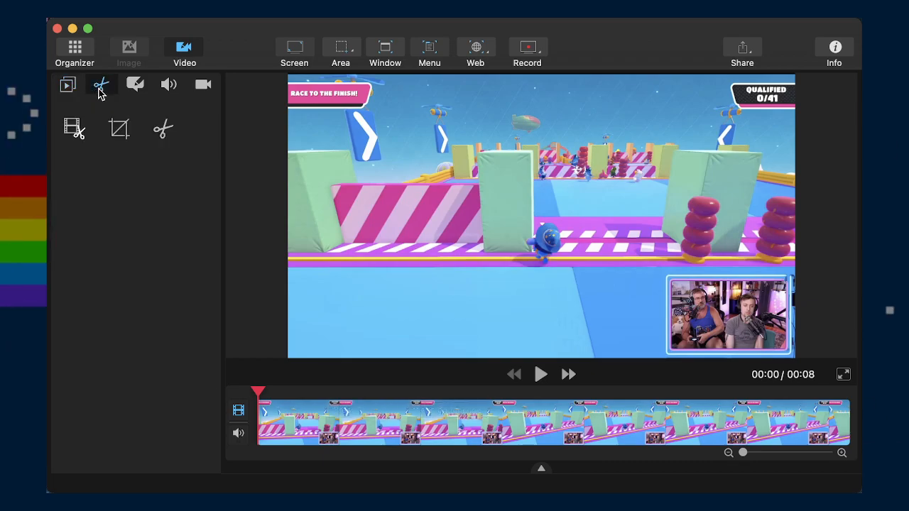
click(168, 84)
click(74, 199)
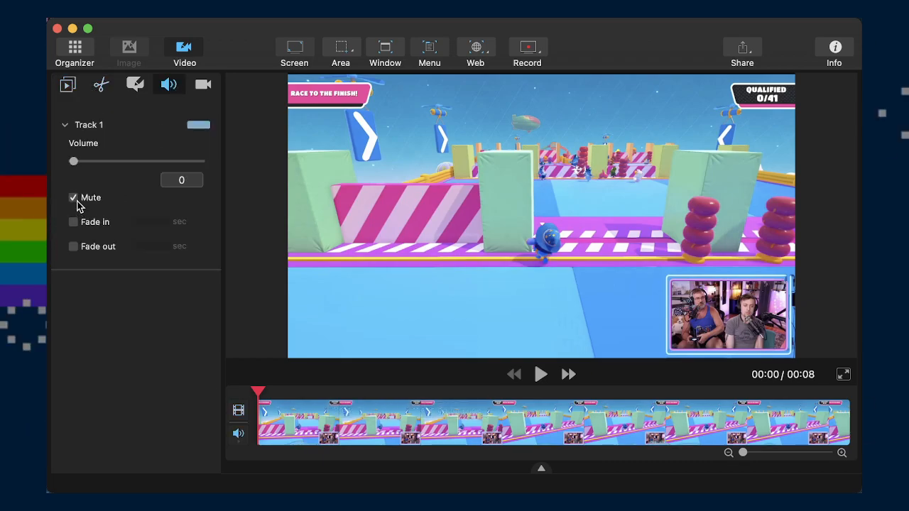
- Set a 720 × 720 crop frame on the gameplay clip with the aspect ratio unlocked, and check its framing
click(102, 87)
click(119, 129)
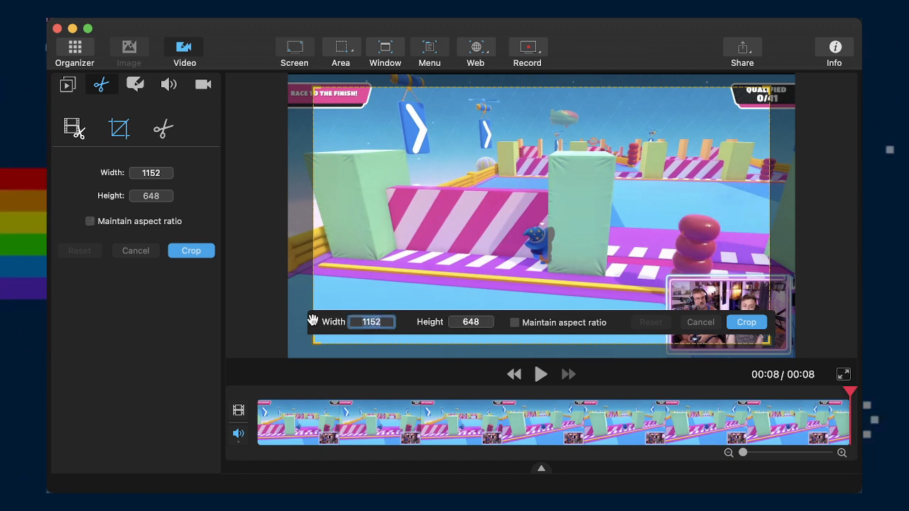
text(20)
key(Tab)
text(720)
key(Tab)
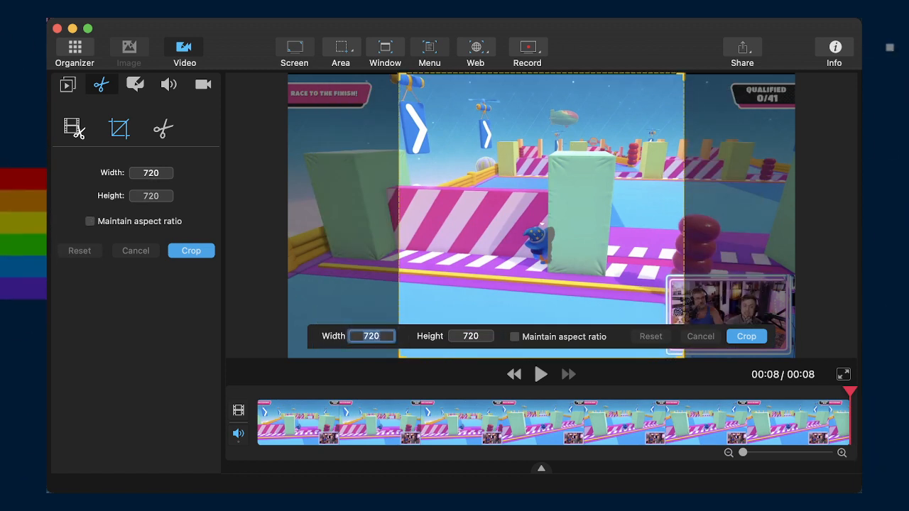
drag(618, 262, 645, 250)
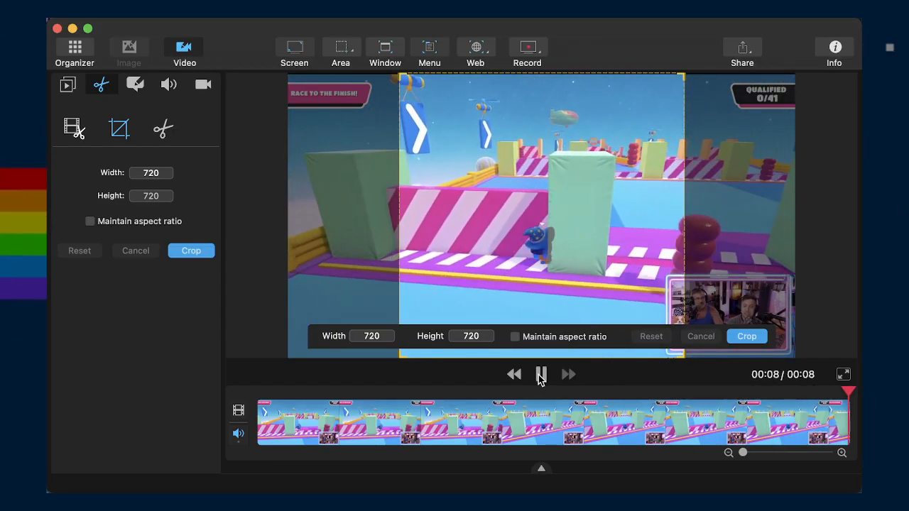
- Reduce the gameplay clip's crop frame height to 480
double_click(379, 335)
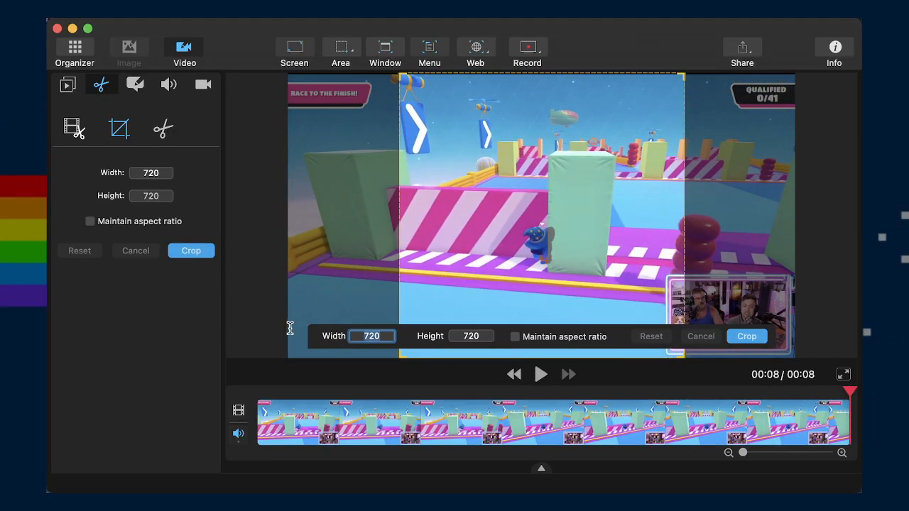
double_click(490, 336)
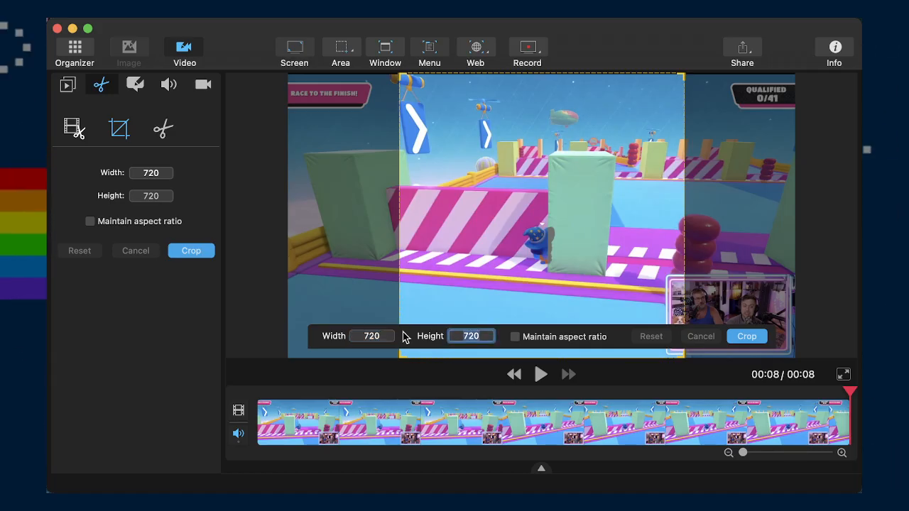
text(480)
key(Tab)
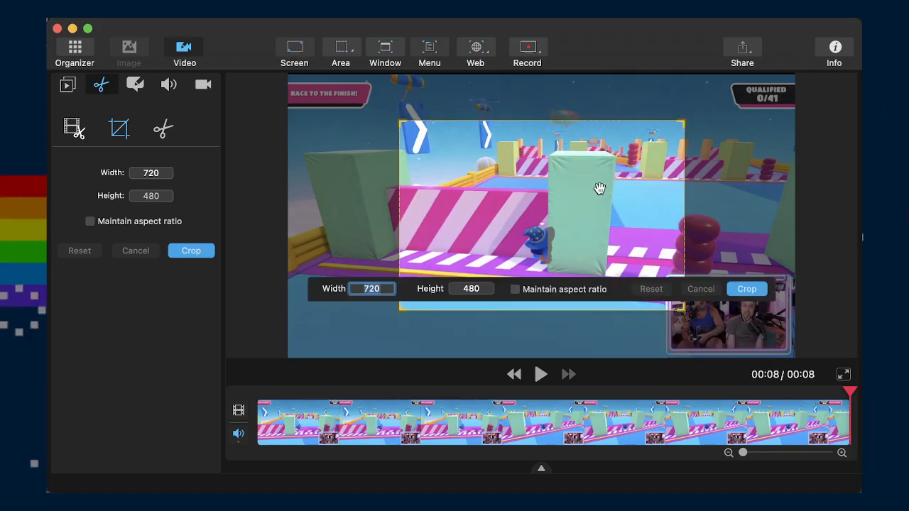
- Set the crop frame's height to 640 and lower the frame to the bottom edge of the gameplay picture
double_click(491, 288)
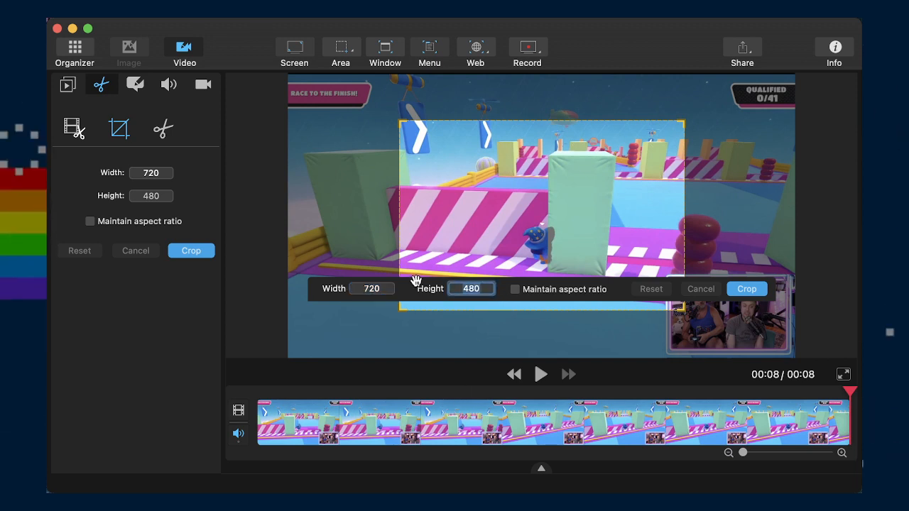
text(640)
key(Tab)
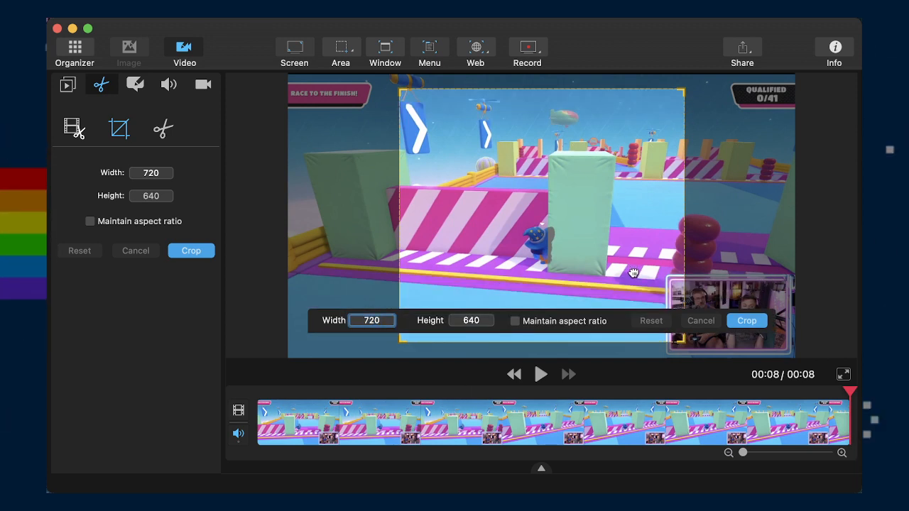
click(612, 284)
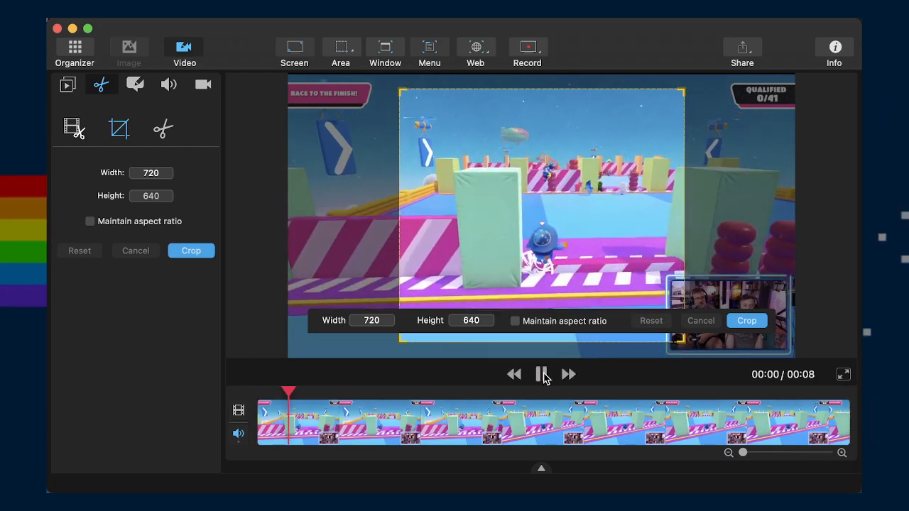
click(543, 374)
drag(564, 214, 566, 240)
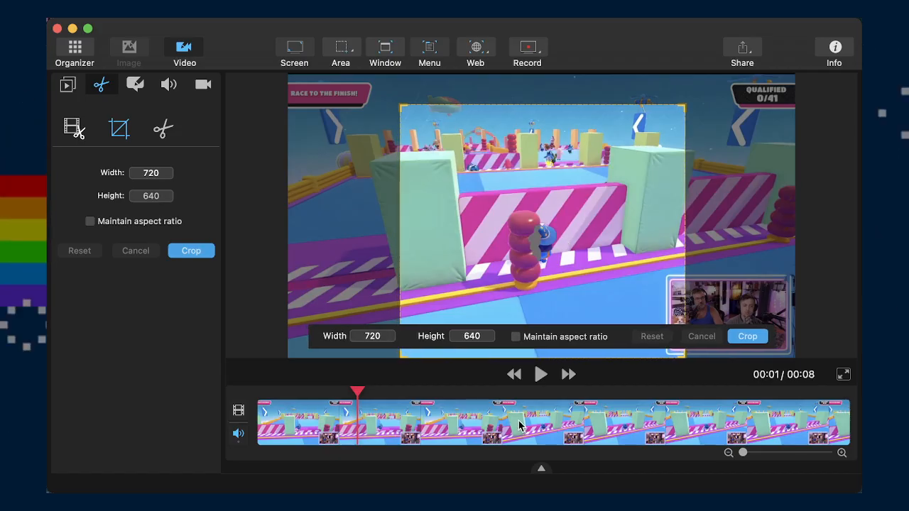
- Preview the framing through playback, apply the 720 × 640 crop to the gameplay clip, and play the result
click(540, 375)
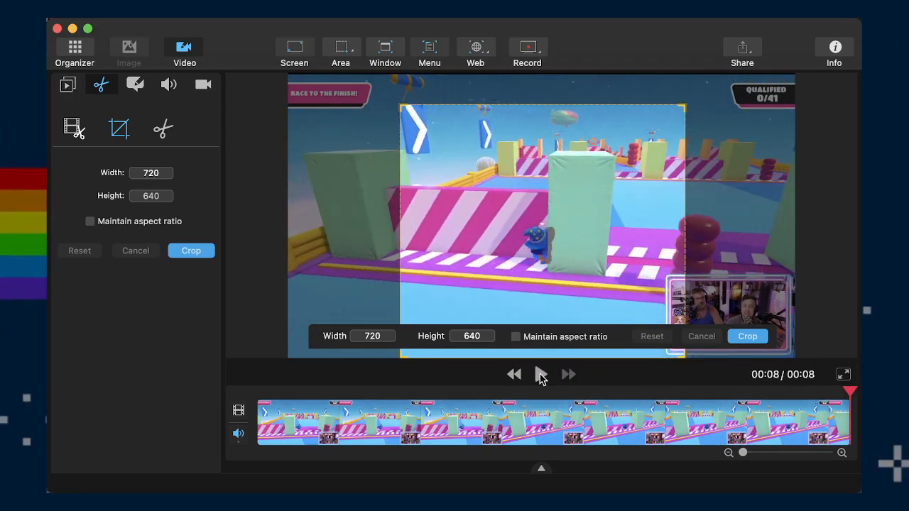
click(540, 377)
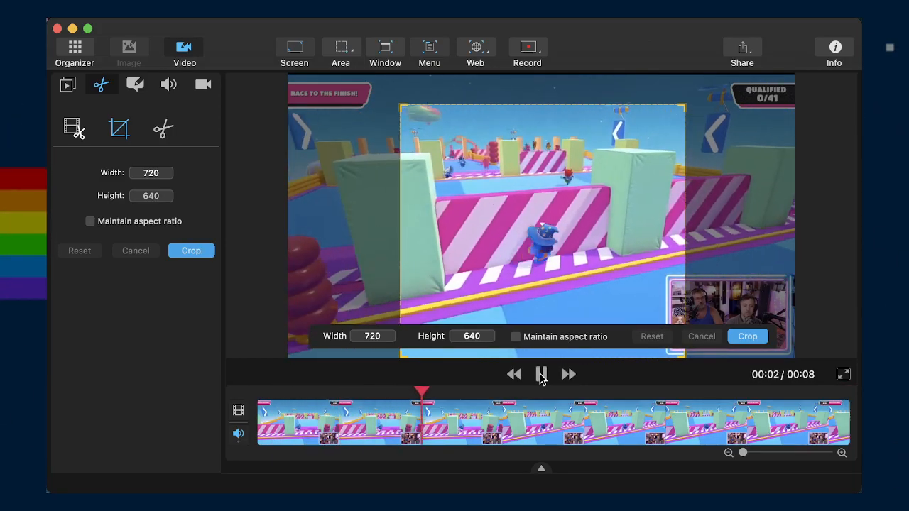
click(747, 336)
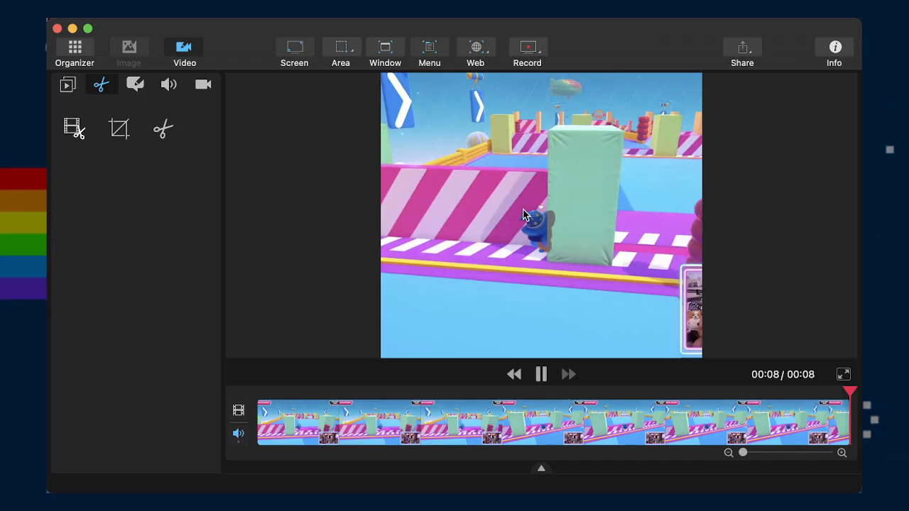
click(540, 381)
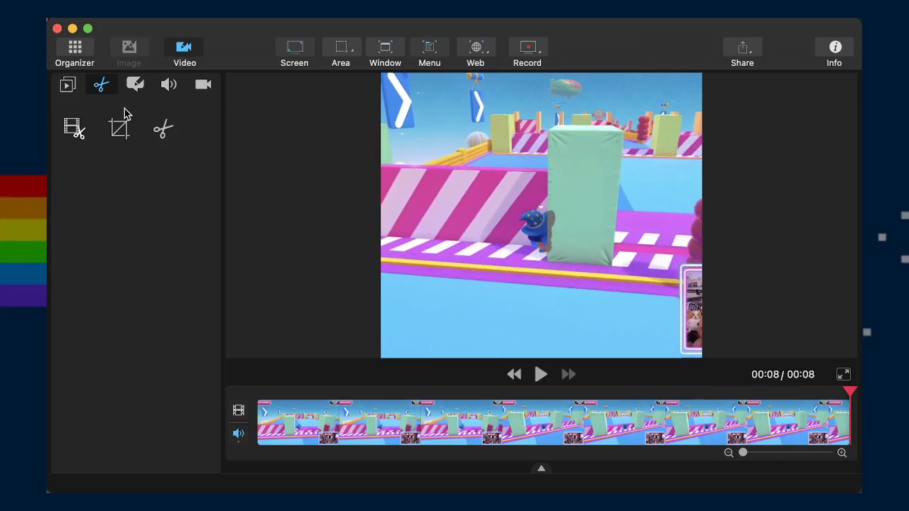
- Shrink the crop frame to about 649 × 576 at locked proportions, move it clear of the webcam overlay, and preview it
click(119, 130)
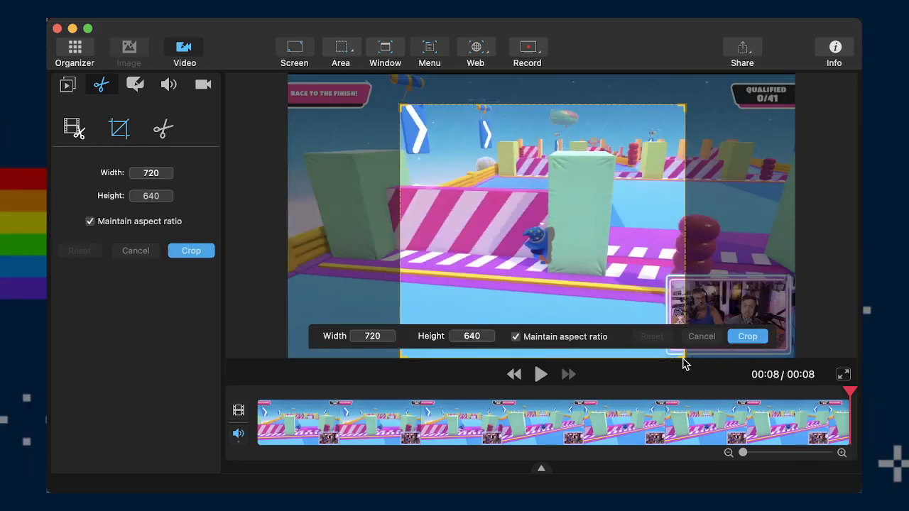
drag(679, 355, 650, 330)
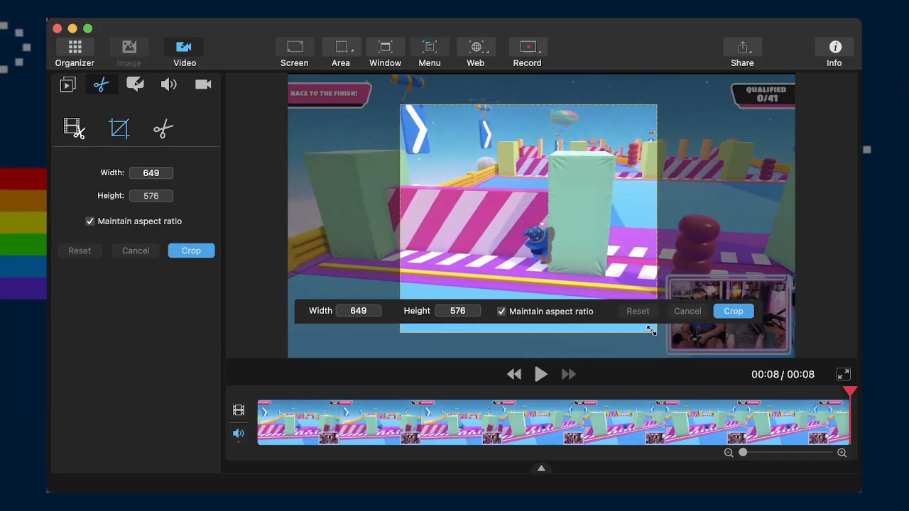
mouse_move(585, 249)
mouse_down()
mouse_move(622, 255)
mouse_move(594, 252)
mouse_move(594, 263)
mouse_up()
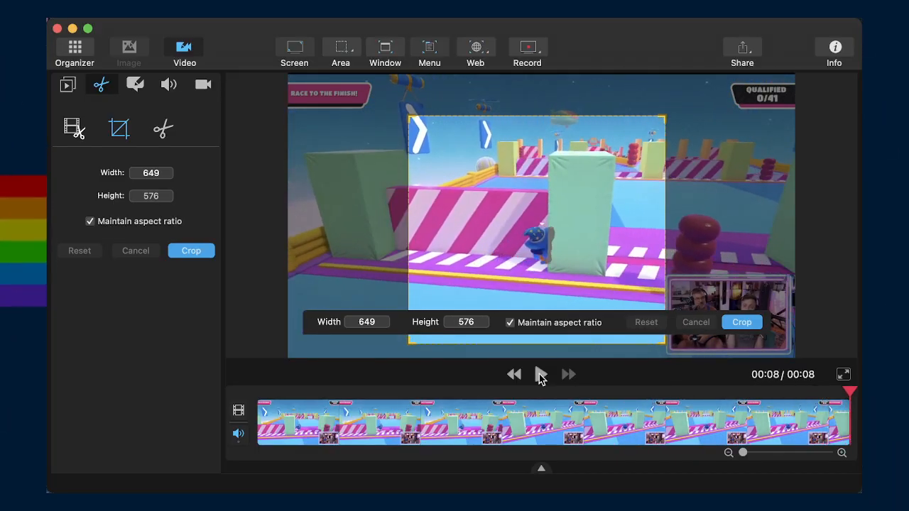
drag(559, 250, 558, 257)
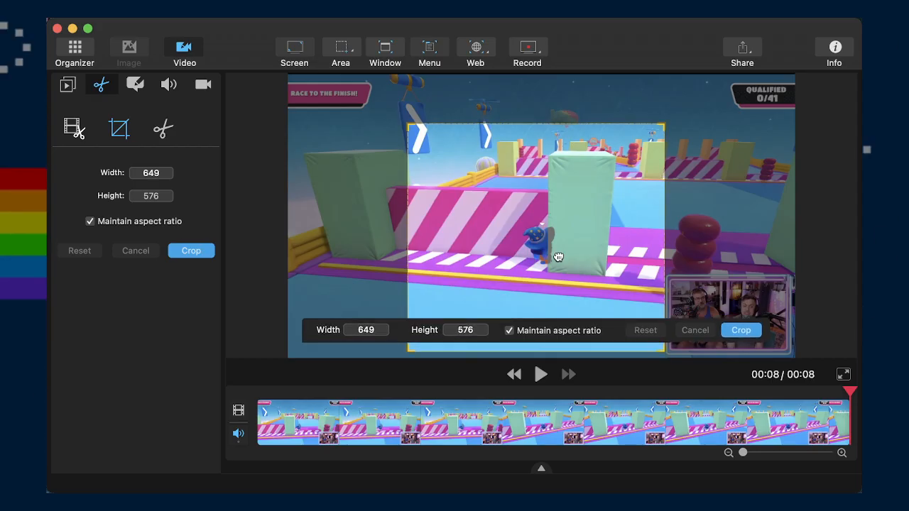
click(542, 374)
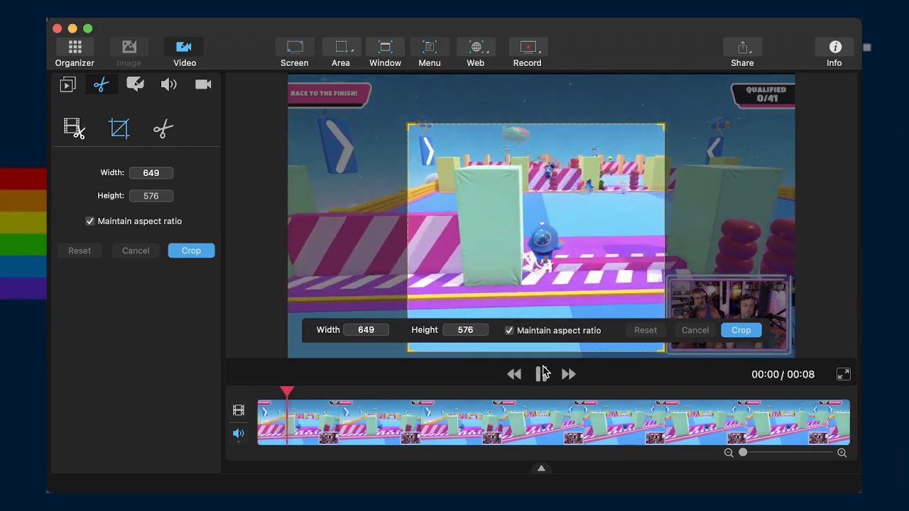
- Crop the wall-running game clip to 649 × 576 and export it as 210522-kRunsIntoWalls.mov in the Movie format
click(742, 330)
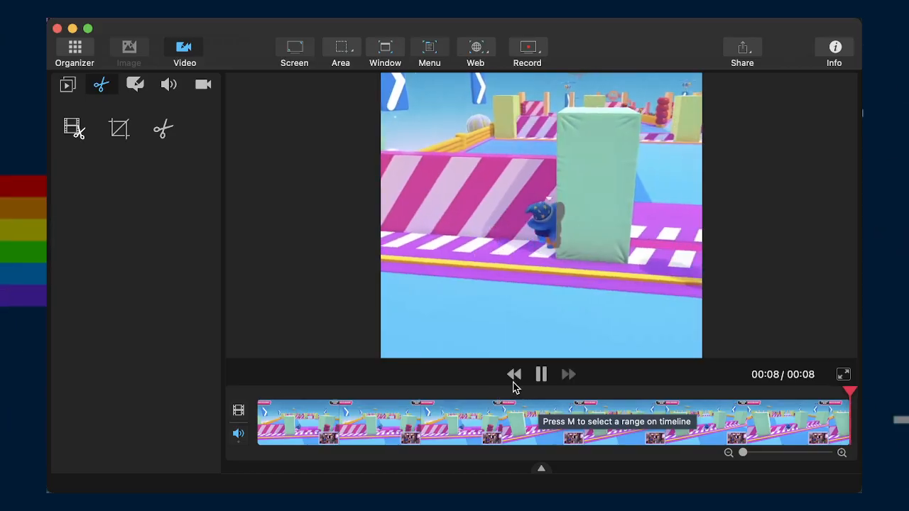
click(541, 376)
click(541, 375)
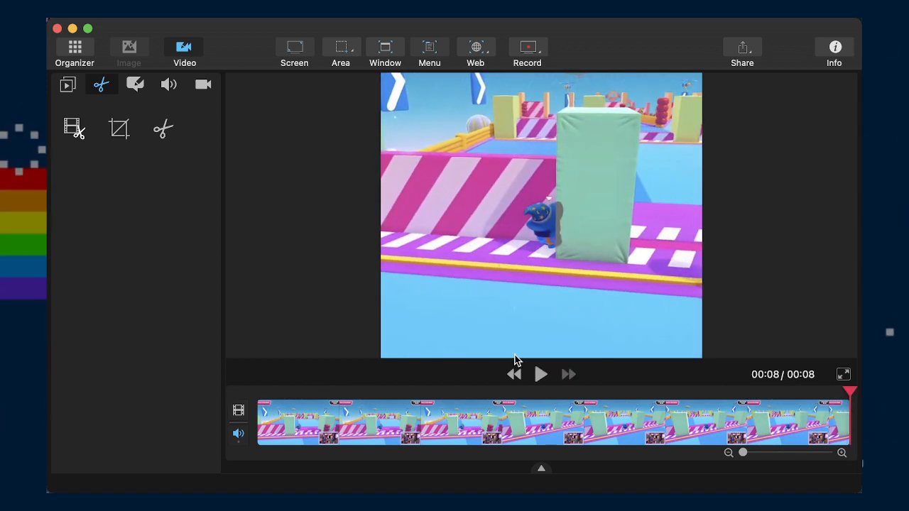
key(super+e)
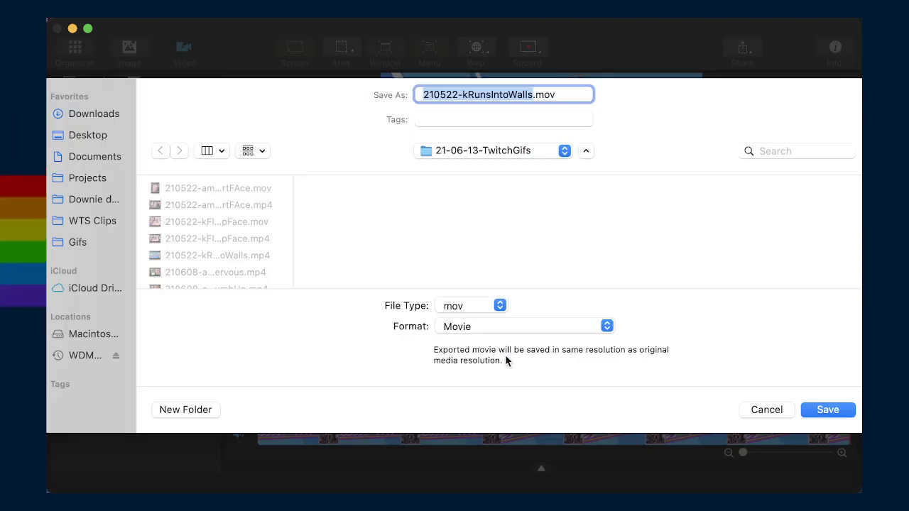
key(Return)
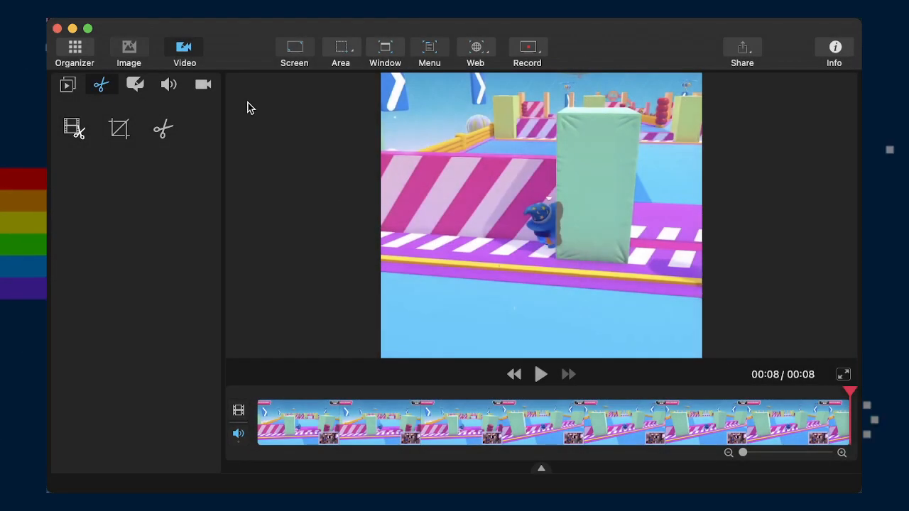
- Open the first 210608 clip from the video library for editing and bring up its audio track settings
click(74, 61)
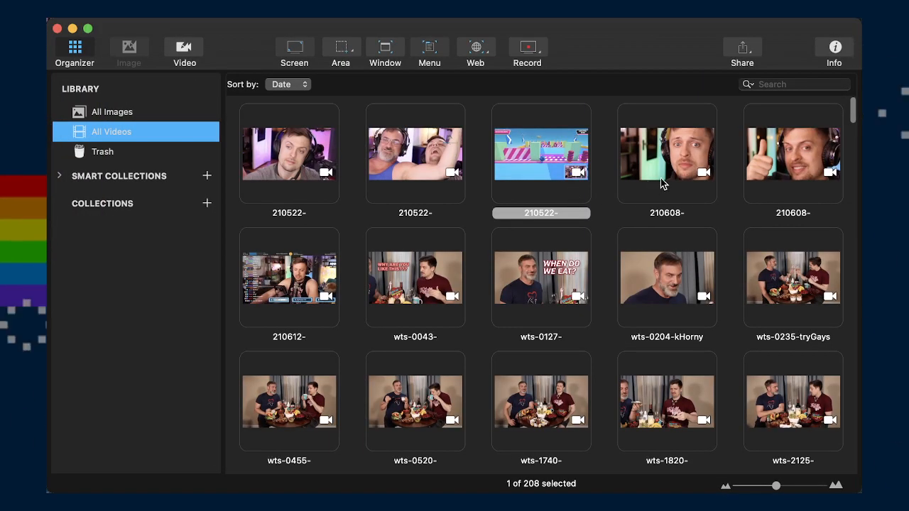
double_click(661, 183)
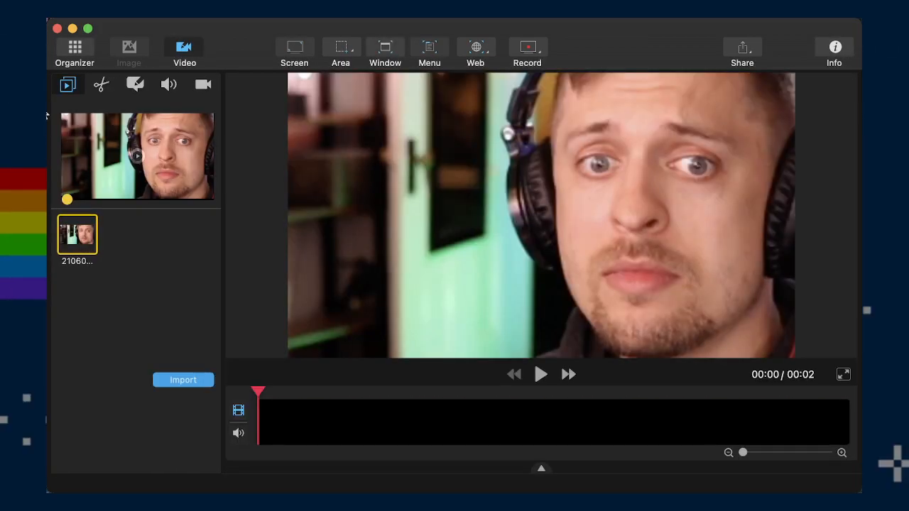
click(166, 84)
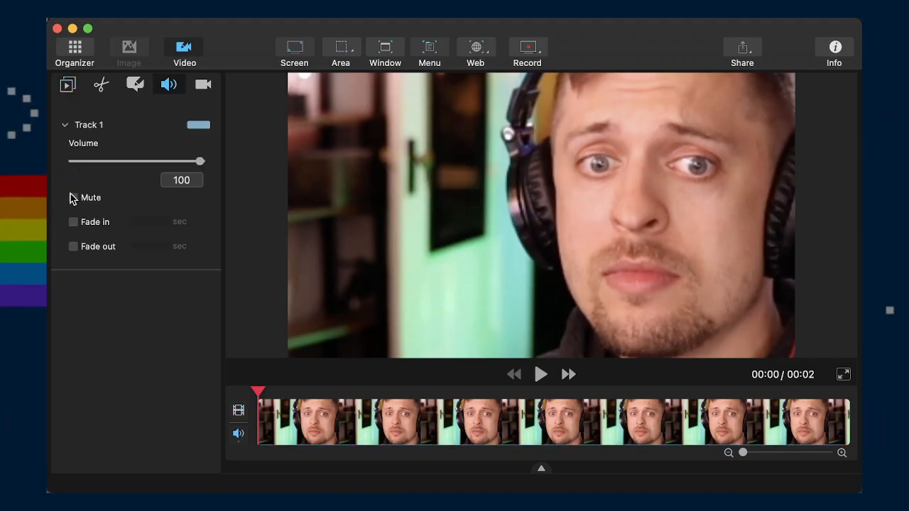
- Set up a 720 × 720 crop frame on the clip with the aspect ratio unlocked
click(108, 86)
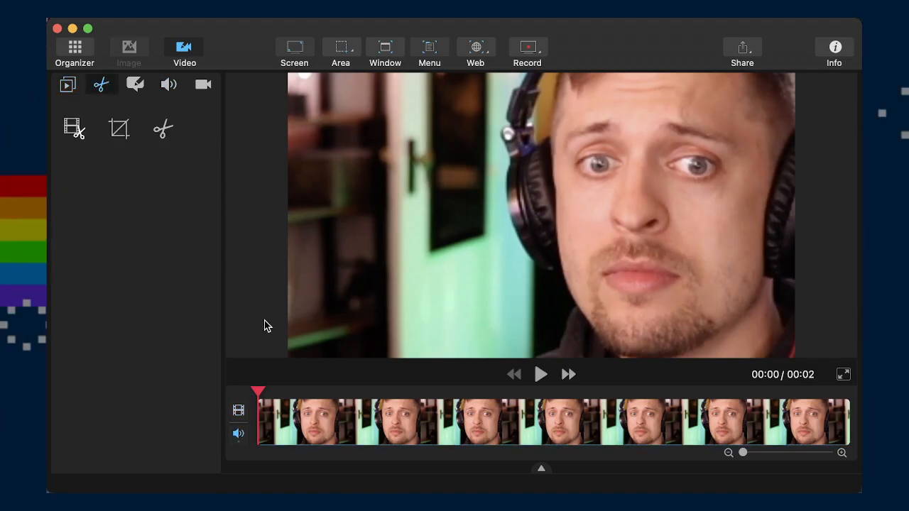
click(119, 129)
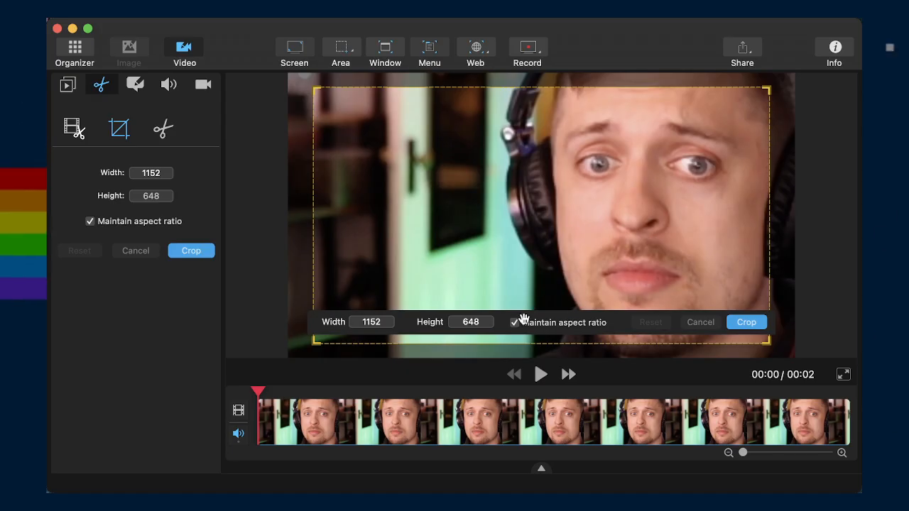
text(7)
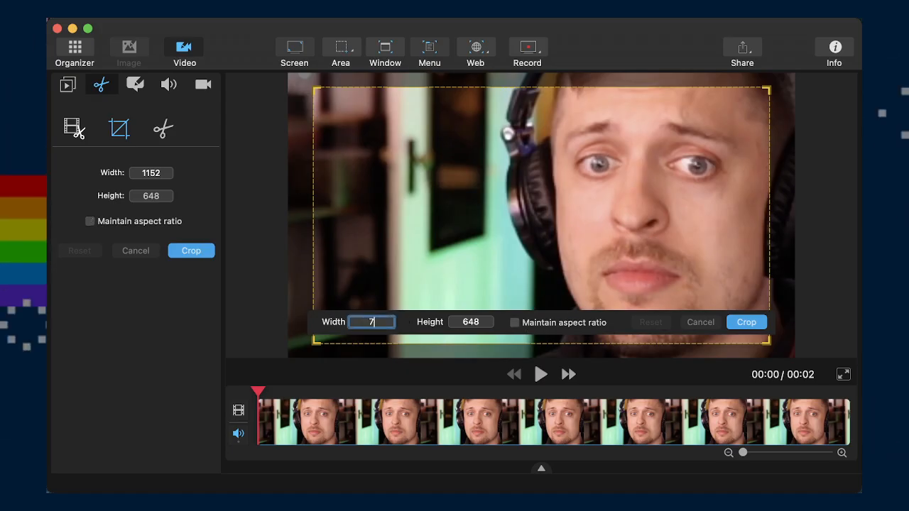
text(20)
key(Tab)
text(720)
key(Tab)
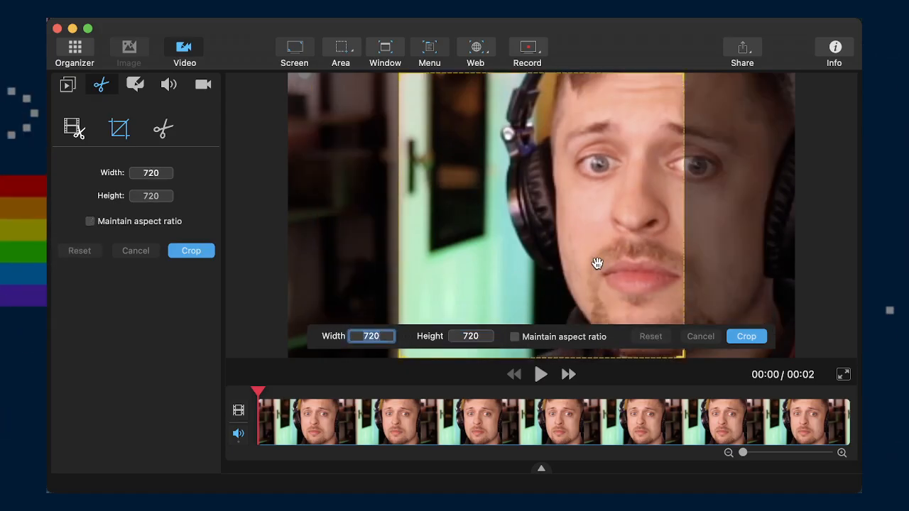
- Crop the clip with the frame moved to the picture's right edge around the face, and export the result
drag(597, 263, 804, 259)
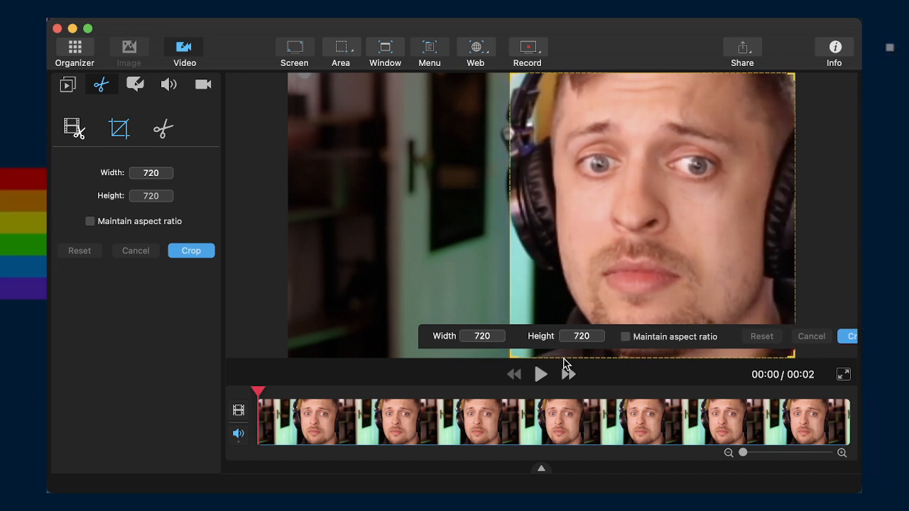
click(848, 336)
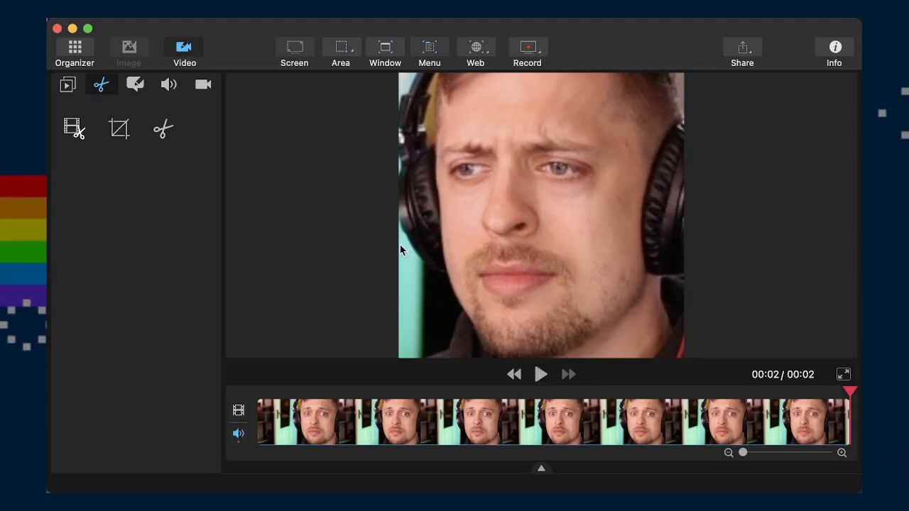
key(super+e)
key(Return)
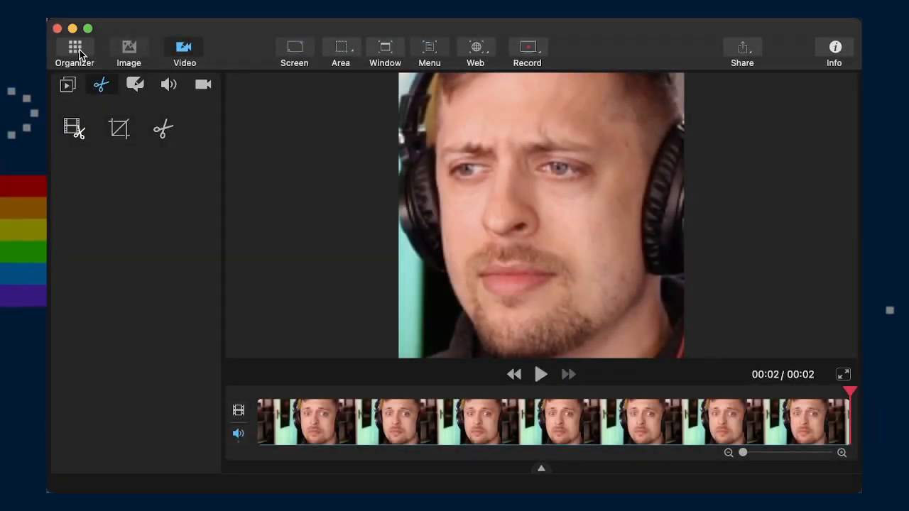
- Open the thumbs-up 210608 clip from the video library for editing and mute its audio track
click(75, 51)
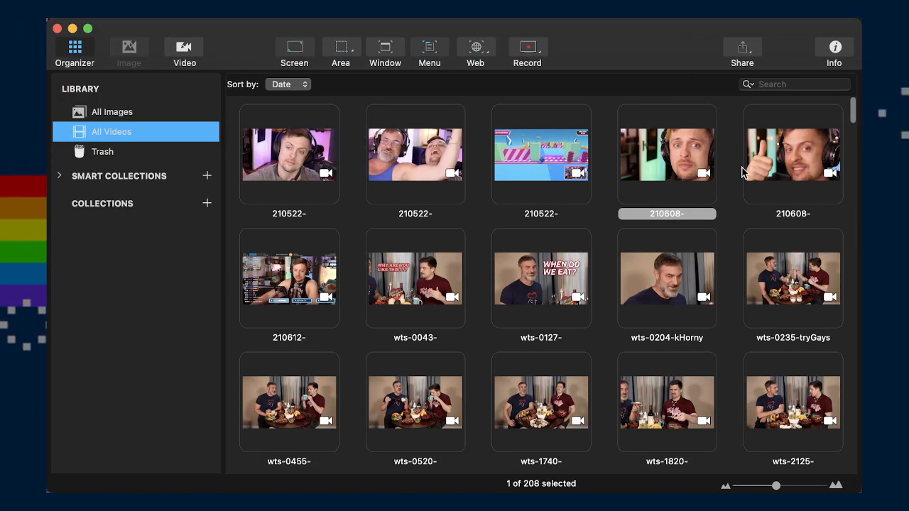
double_click(794, 167)
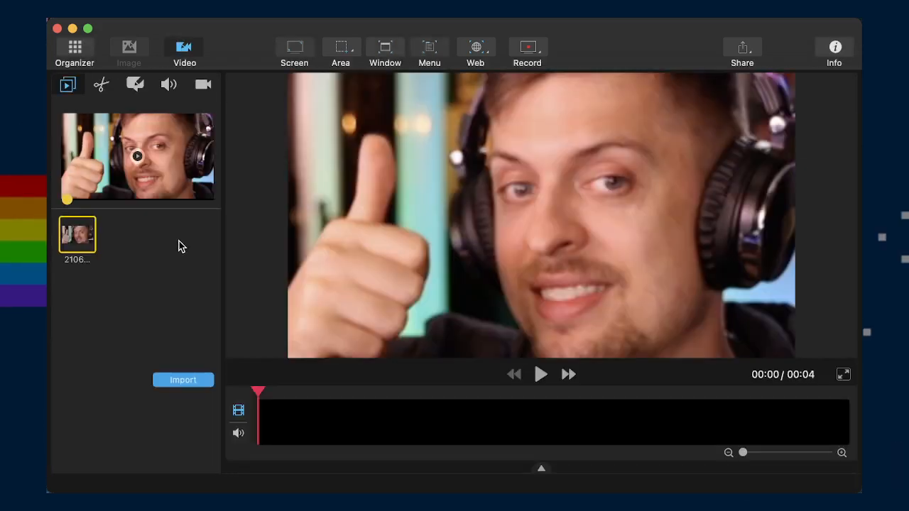
click(168, 84)
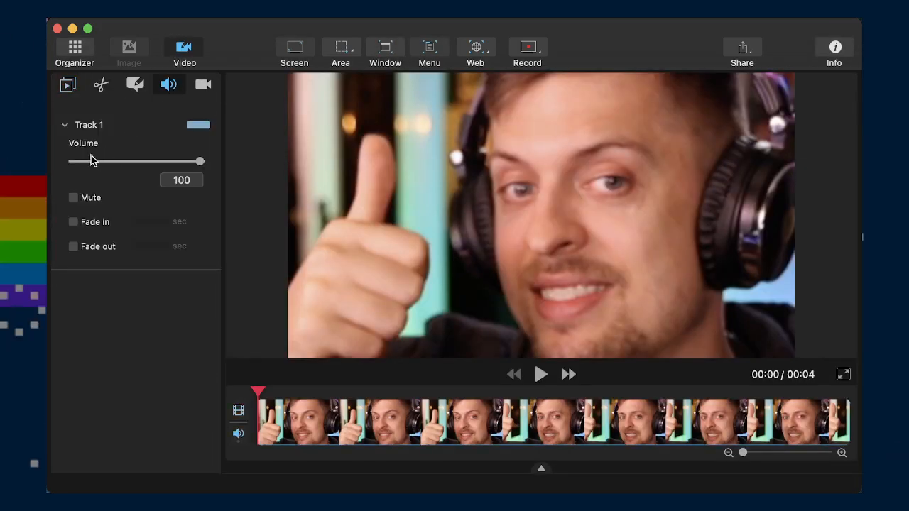
click(74, 199)
- Set up a 1024 × 720 crop frame with the aspect ratio unlocked and move it to the picture's left edge
click(101, 85)
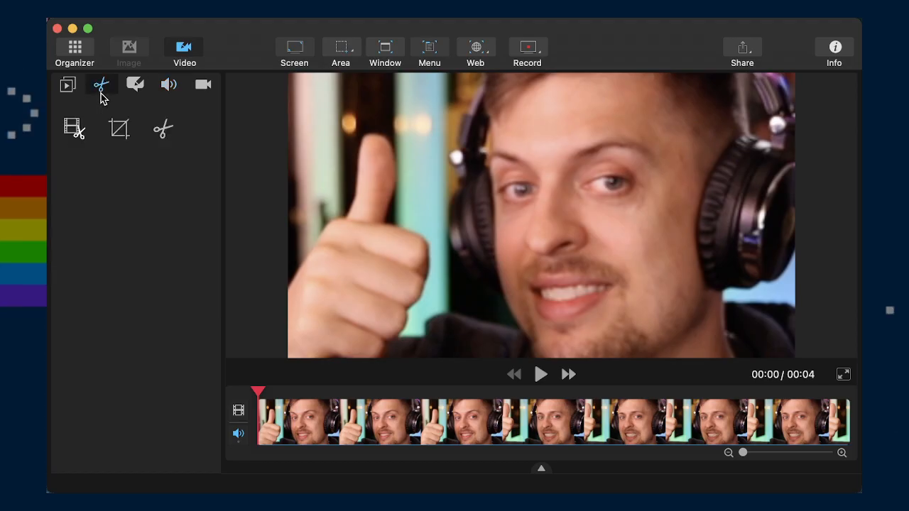
click(119, 130)
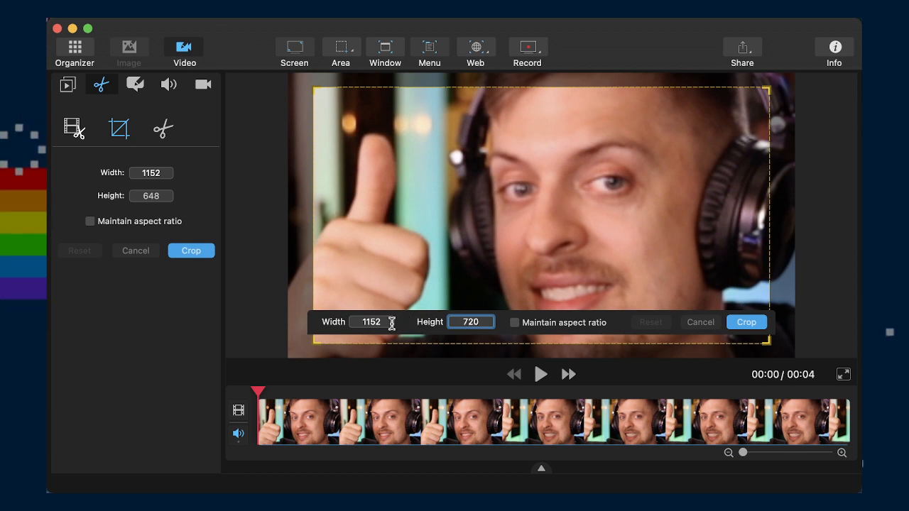
key(Tab)
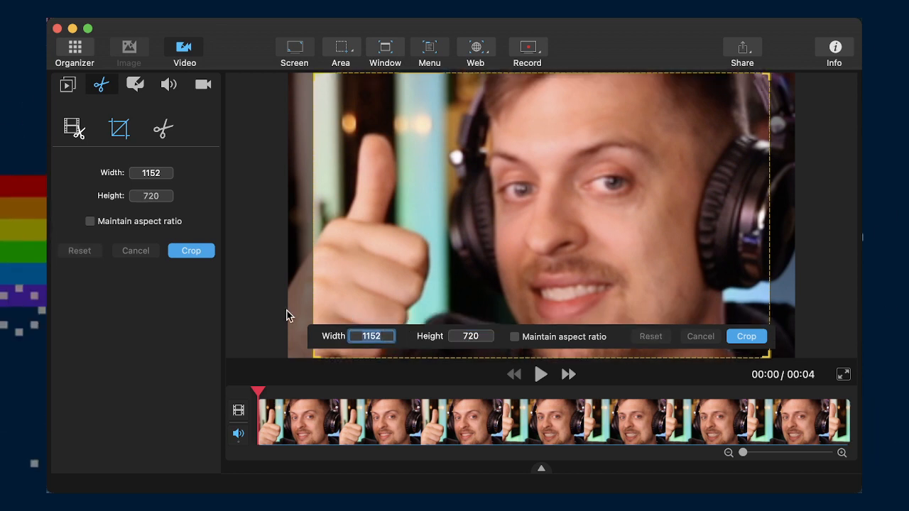
text(1024)
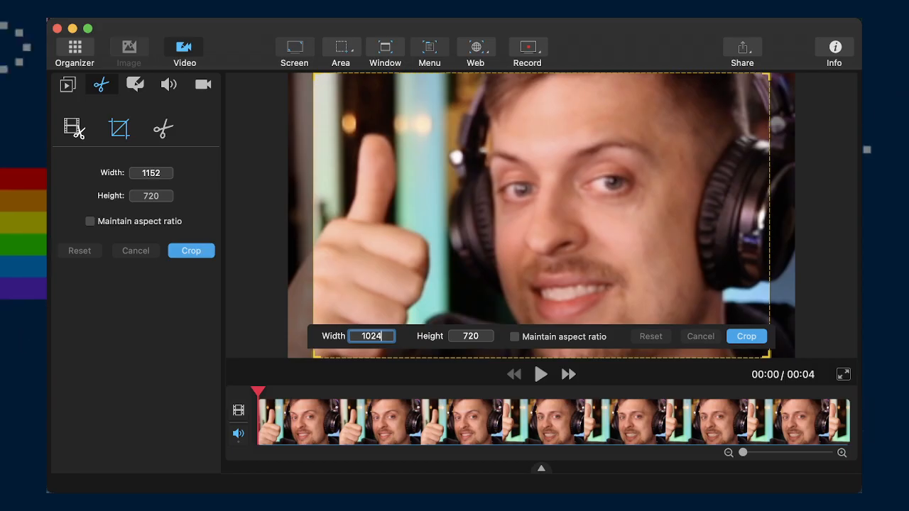
key(Tab)
drag(723, 277, 264, 240)
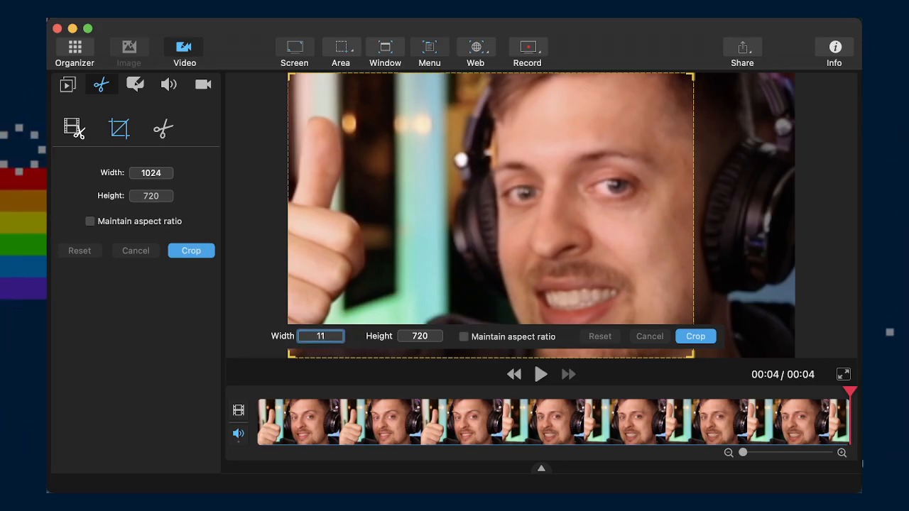
- Crop the thumbs-up clip with the frame width set to 1152 and export the result
key(Tab)
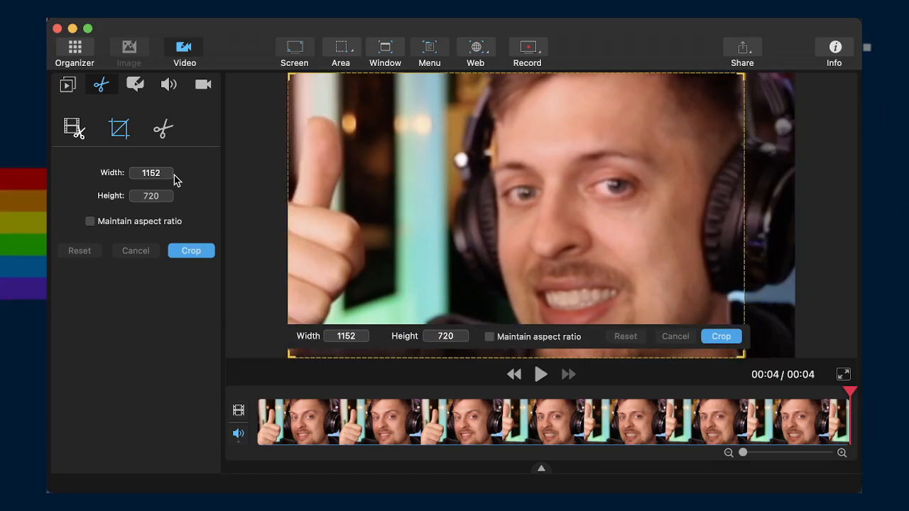
click(731, 339)
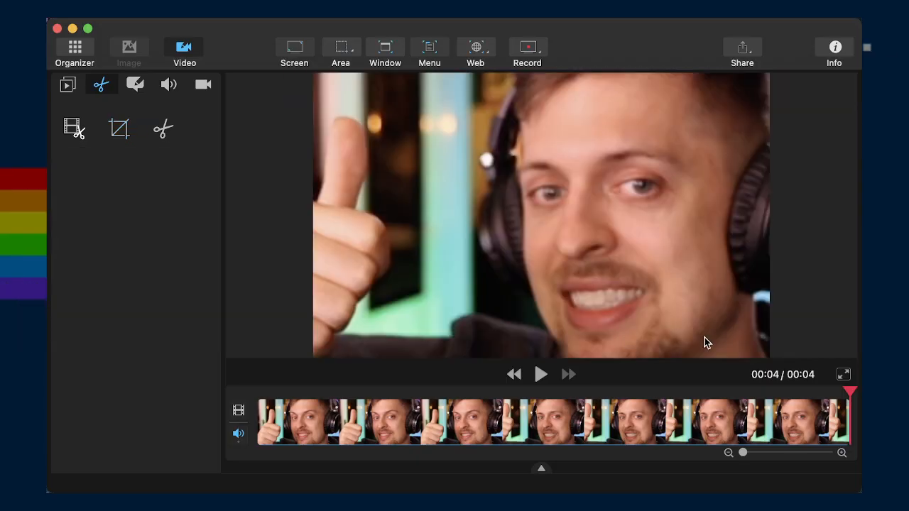
click(541, 374)
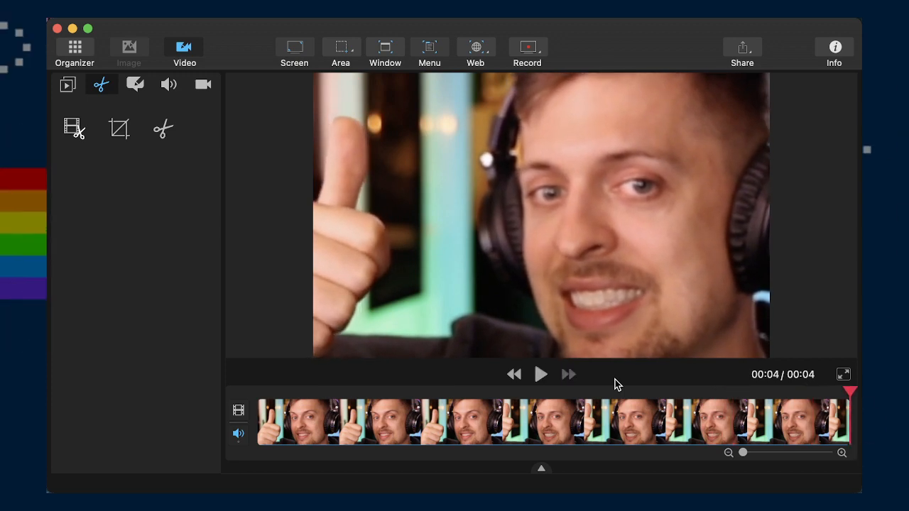
key(super+e)
key(Return)
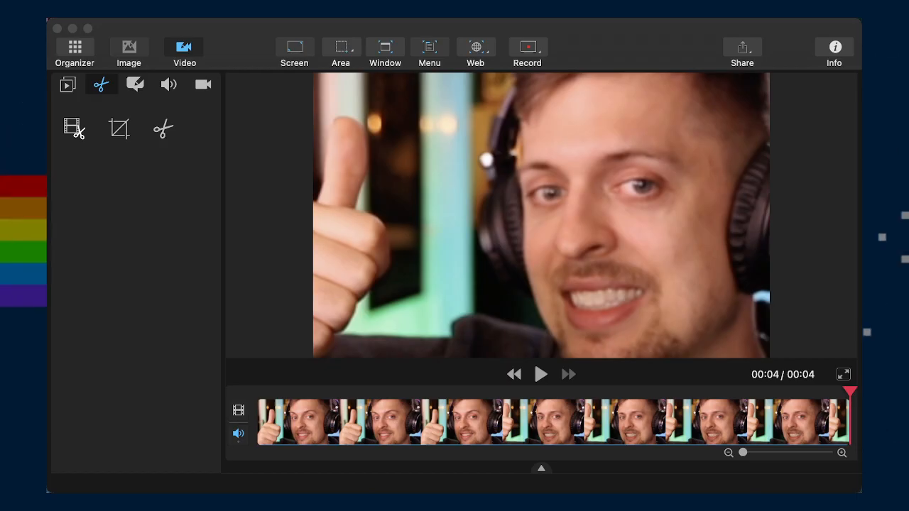
- Switch to ezgif.com in the browser and add 210522-ampJimHalpertFAce.mov as the upload file in the Animated GIF Maker
key(super+Tab)
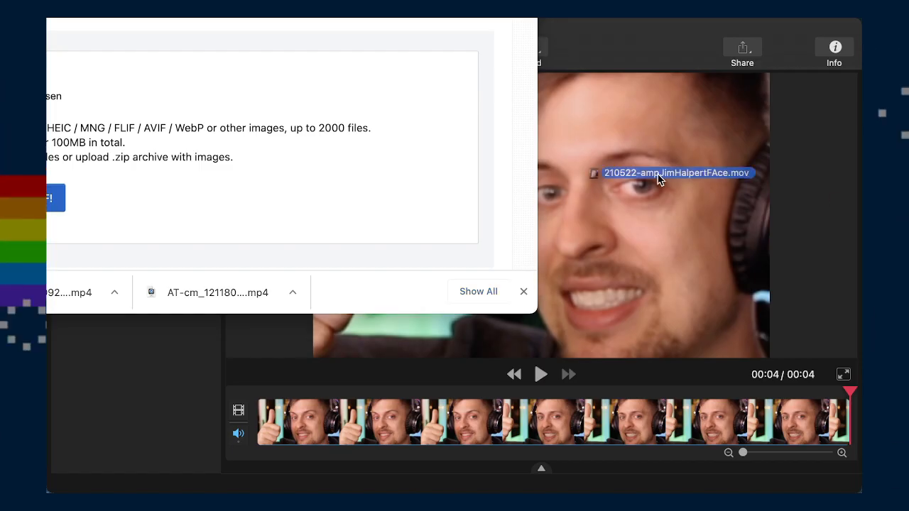
drag(661, 179, 48, 106)
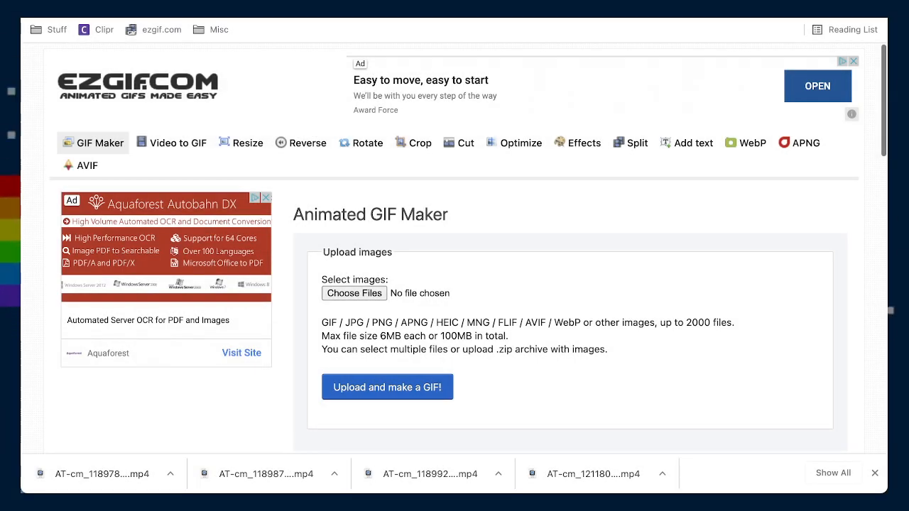
drag(908, 436, 431, 294)
drag(357, 291, 356, 292)
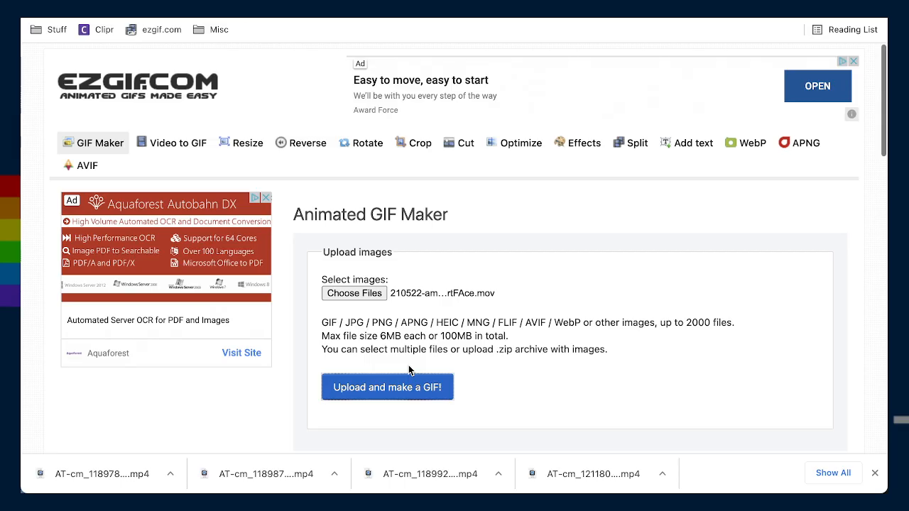
scroll(501, 315, down, 3)
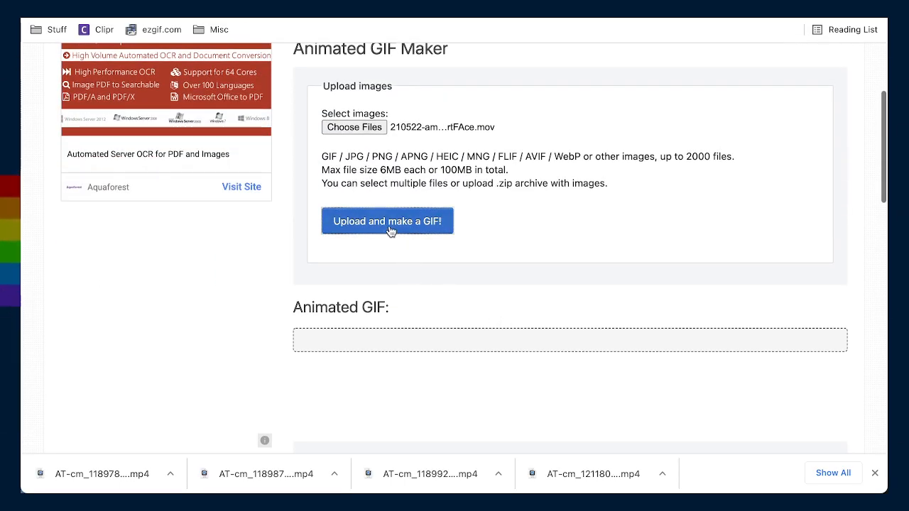
scroll(389, 231, up, 3)
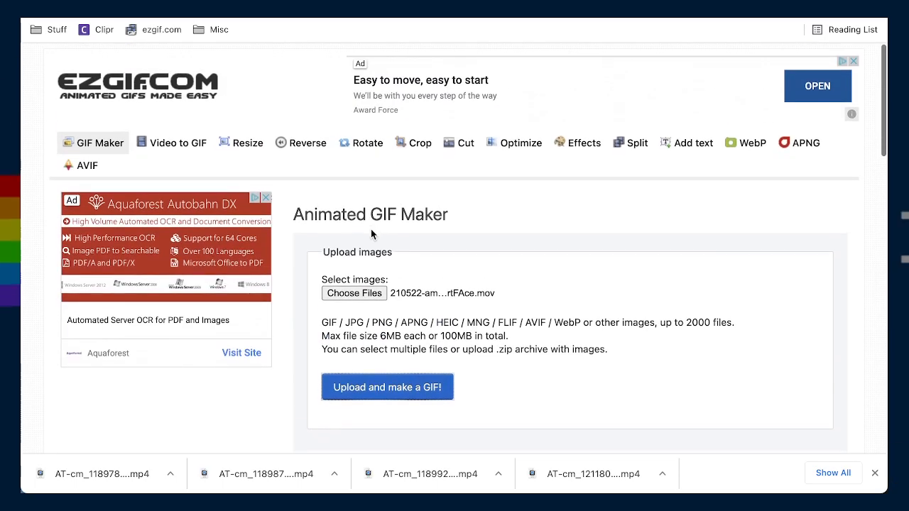
- Convert the .mov clip to a GIF in the Video to GIF converter with its default settings
click(154, 143)
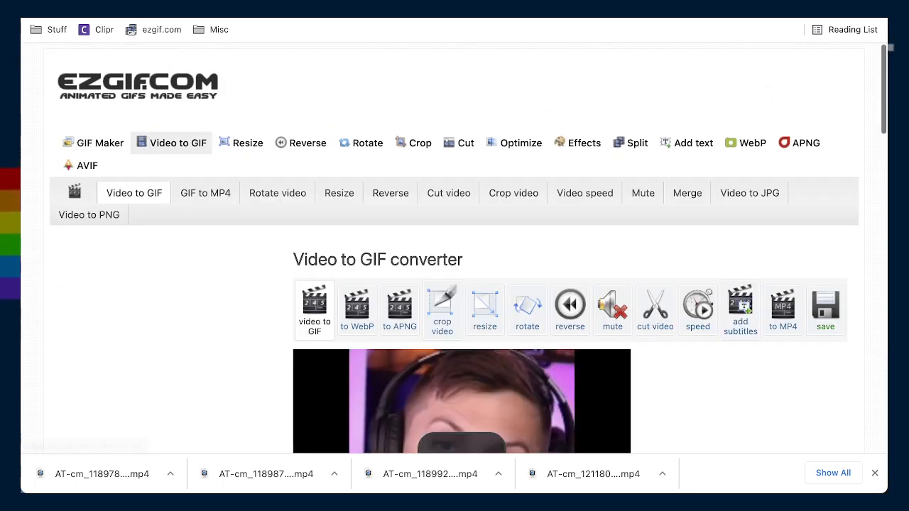
scroll(426, 268, down, 2)
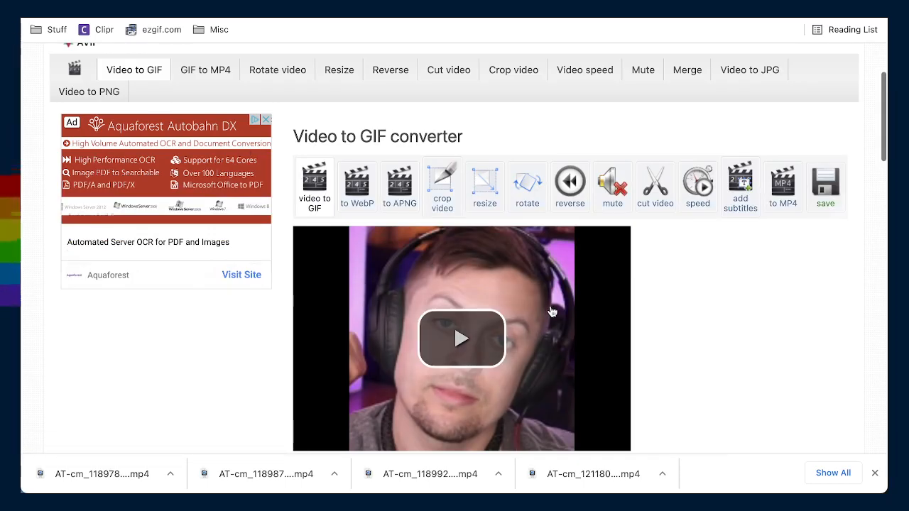
scroll(551, 306, down, 7)
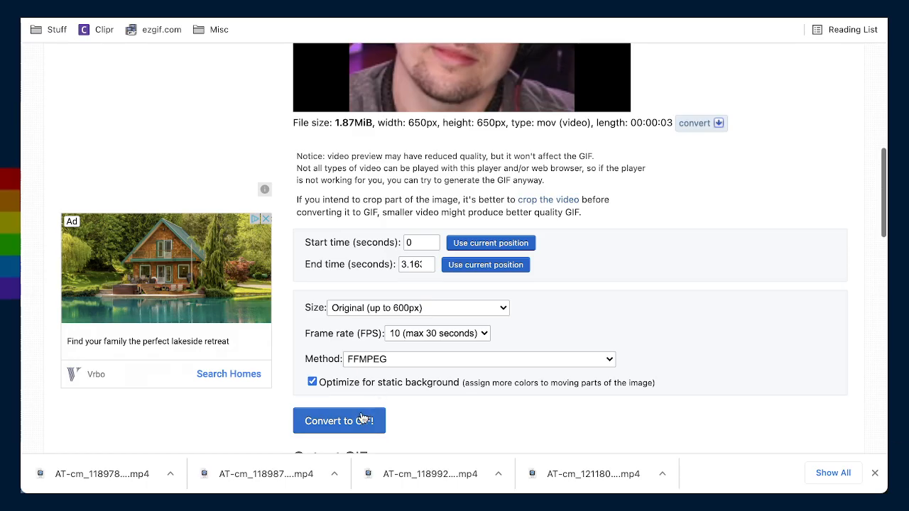
click(364, 419)
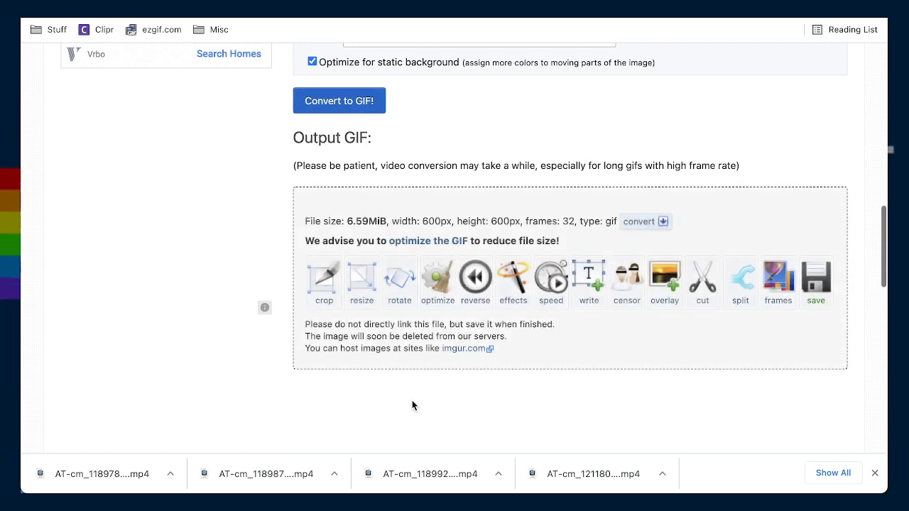
- Review the converted face GIF and open it in the Effects tool
scroll(427, 398, down, 3)
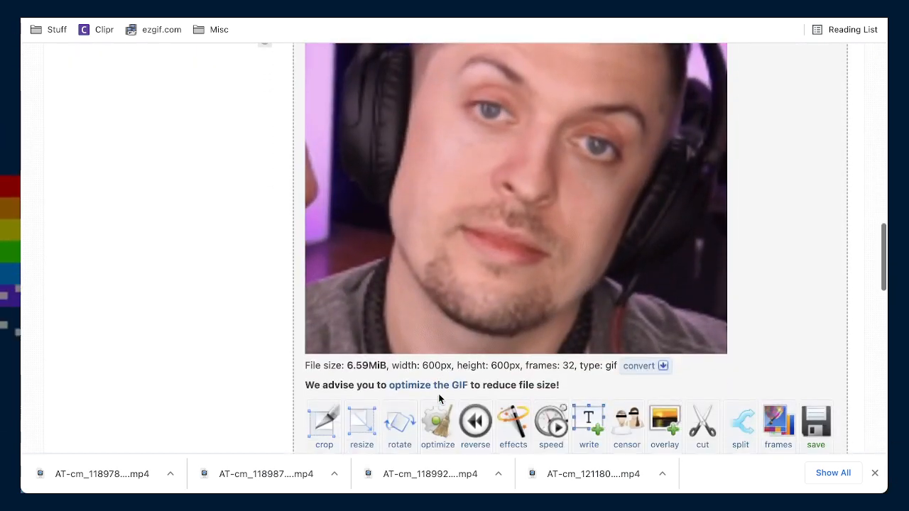
scroll(437, 397, up, 3)
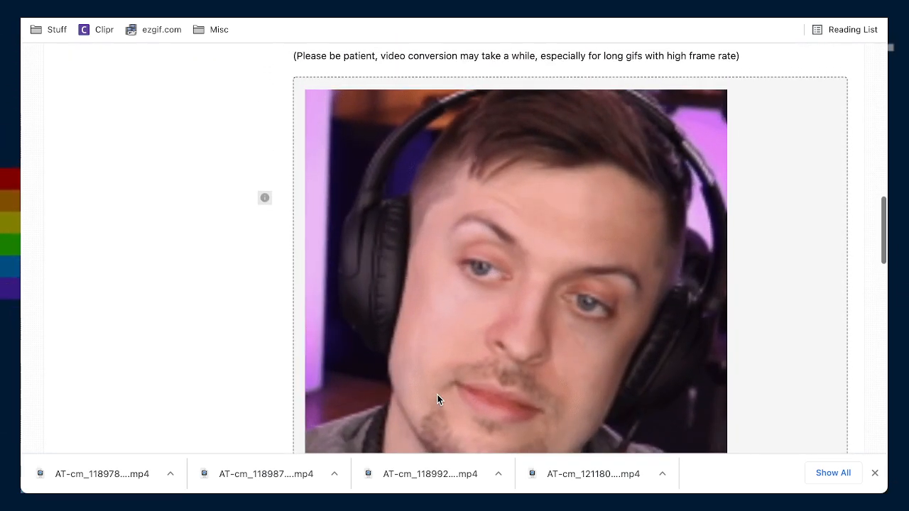
scroll(437, 397, down, 1)
scroll(437, 399, down, 2)
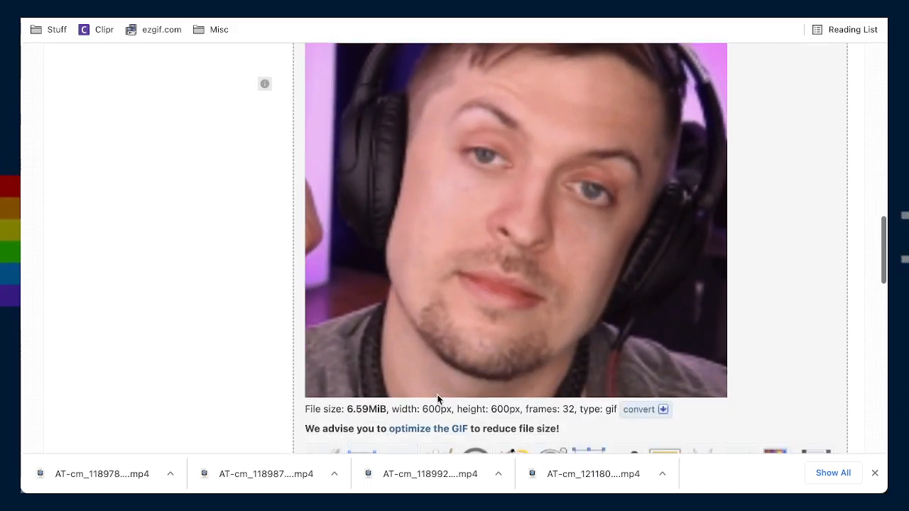
scroll(436, 399, up, 1)
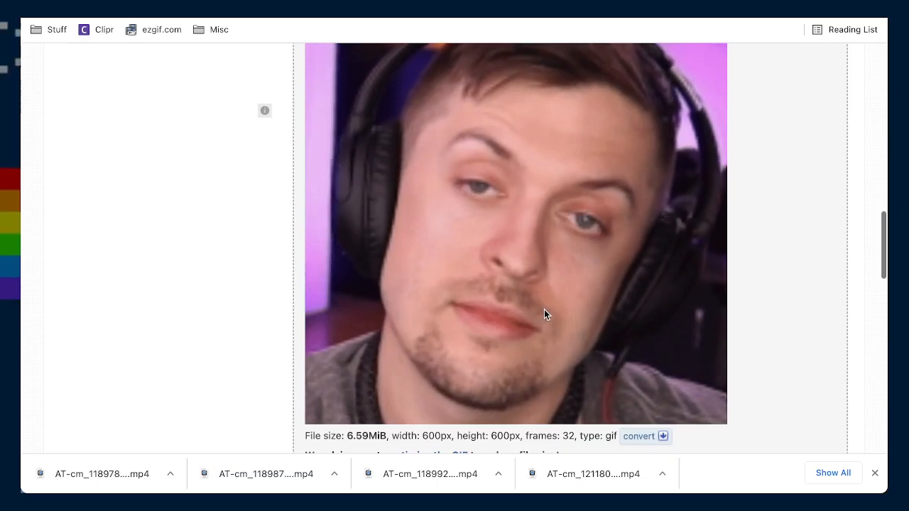
scroll(544, 311, down, 3)
click(524, 306)
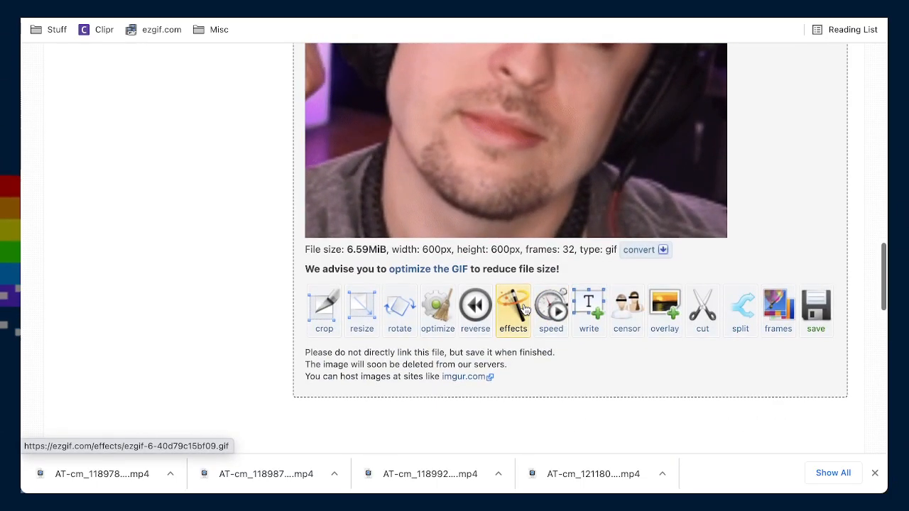
- Raise the face GIF's contrast to 7 and apply the effect
scroll(447, 323, down, 8)
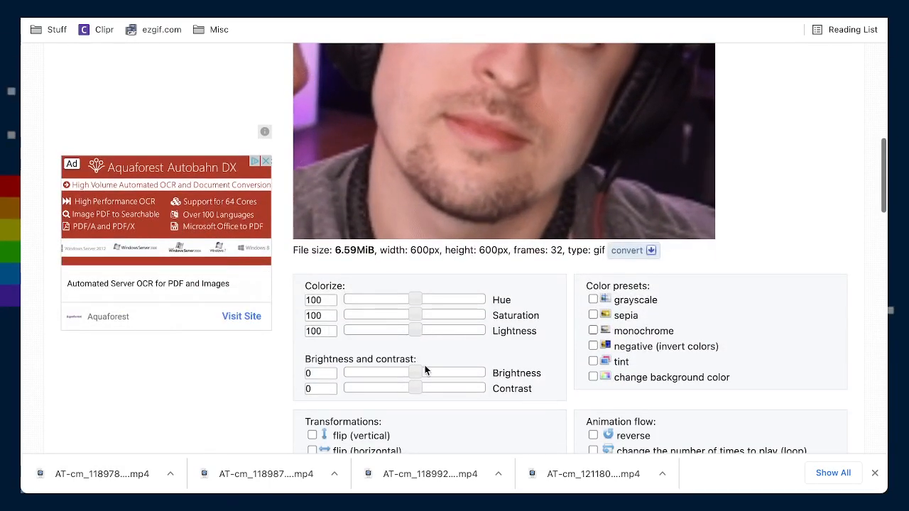
scroll(421, 383, down, 1)
click(423, 388)
drag(424, 387, 426, 386)
scroll(425, 387, up, 1)
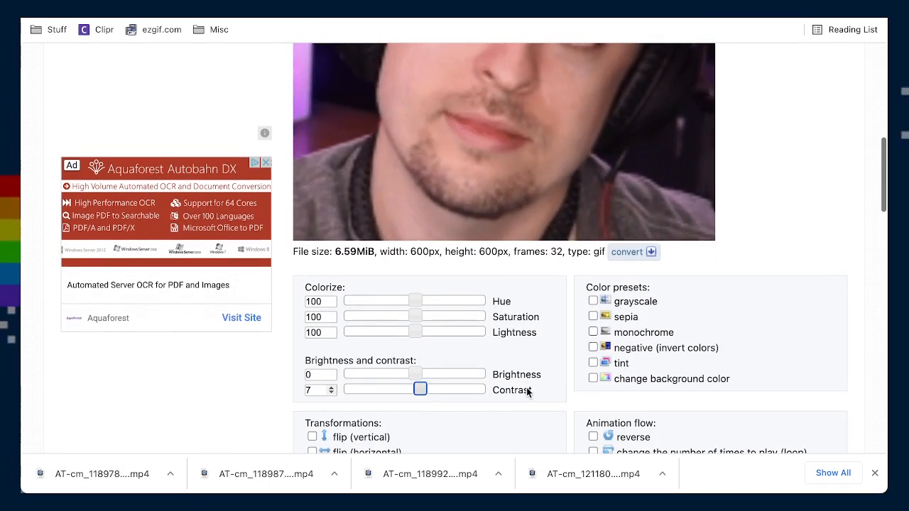
scroll(525, 390, down, 14)
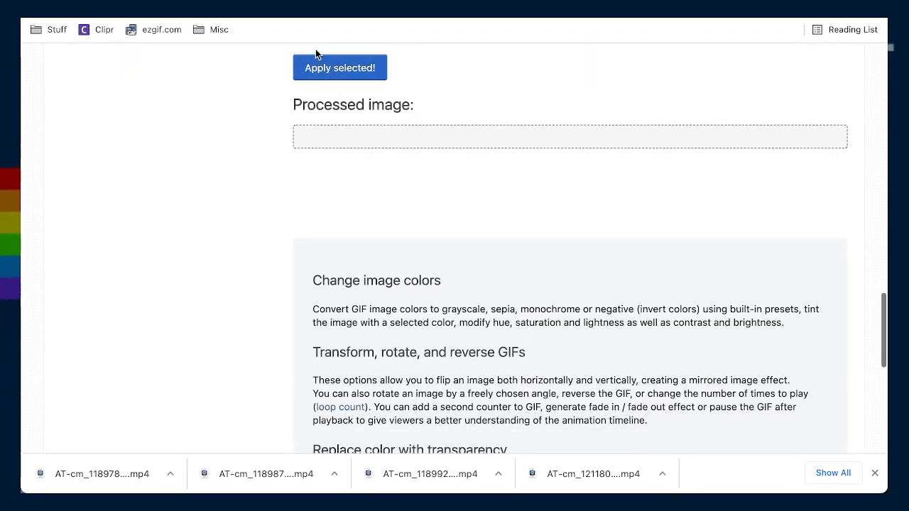
click(317, 69)
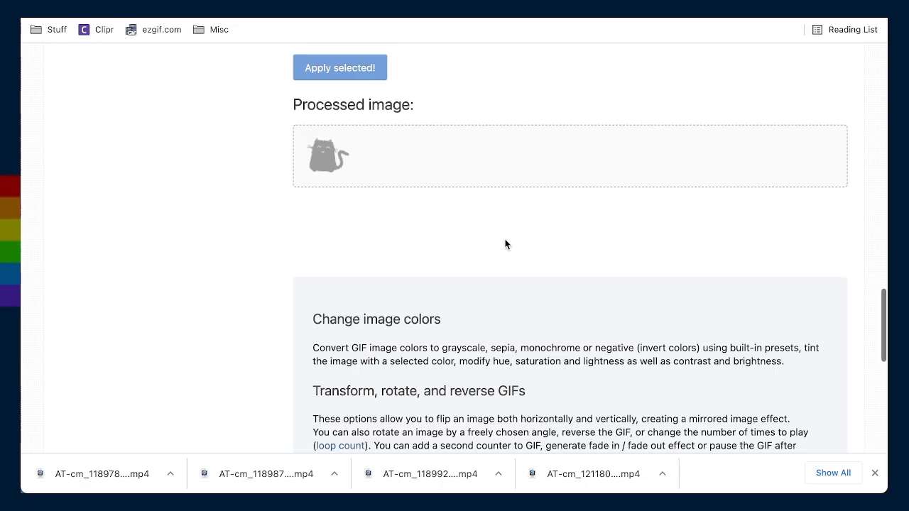
- Optimize the contrast-adjusted face GIF with the Lossy GIF method at compression level 35
scroll(622, 310, down, 2)
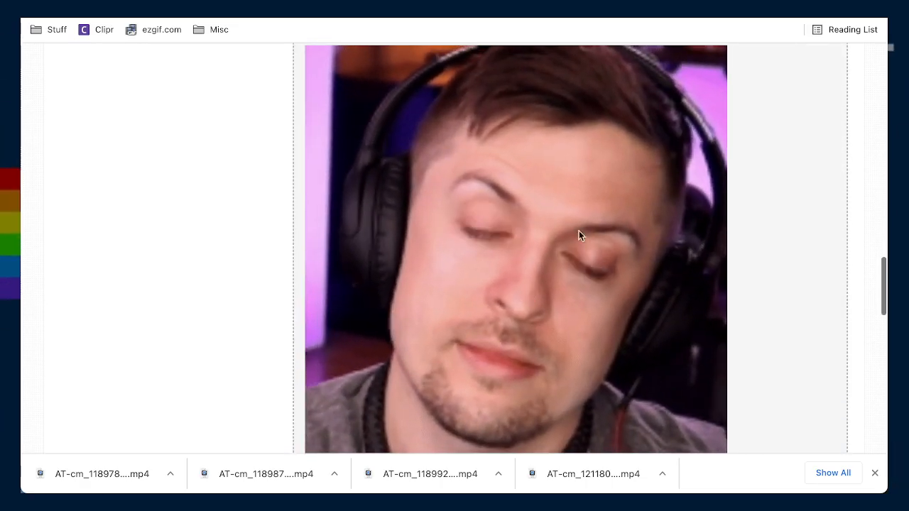
scroll(600, 318, down, 4)
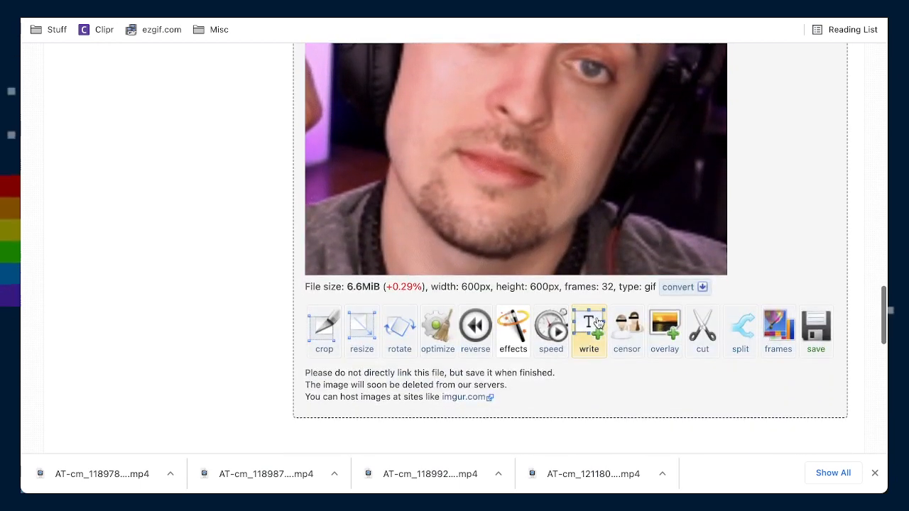
scroll(600, 318, down, 1)
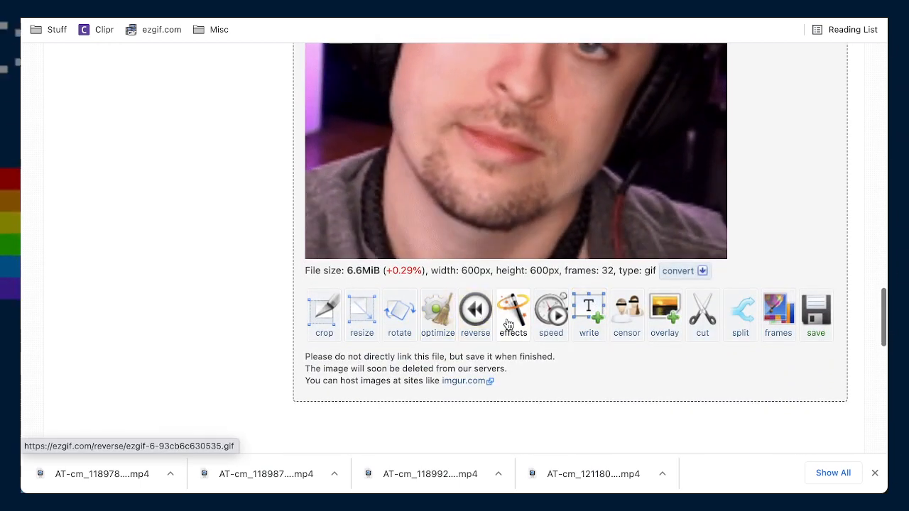
click(446, 316)
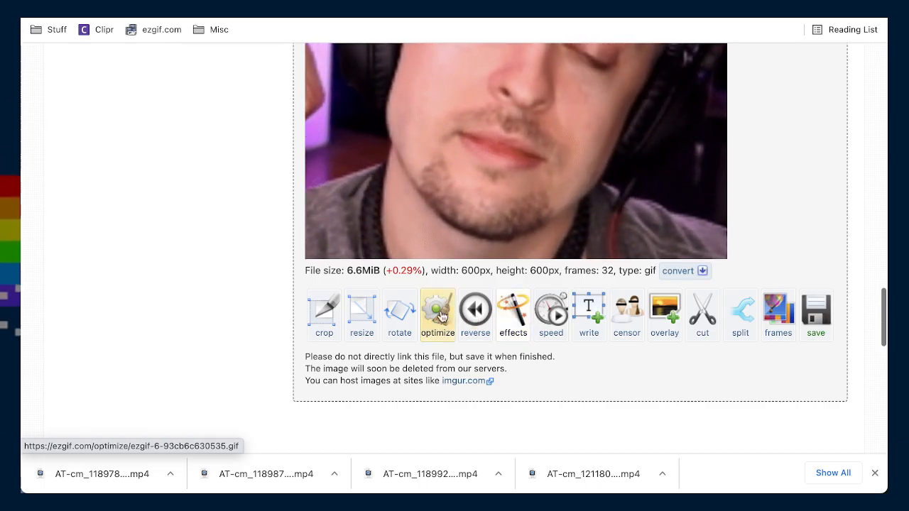
scroll(486, 297, down, 10)
scroll(486, 297, up, 6)
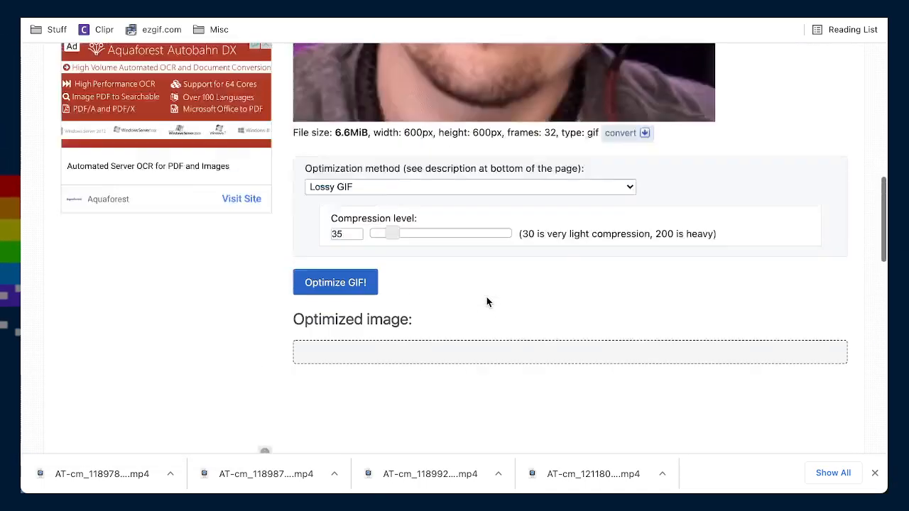
scroll(341, 426, down, 2)
click(335, 366)
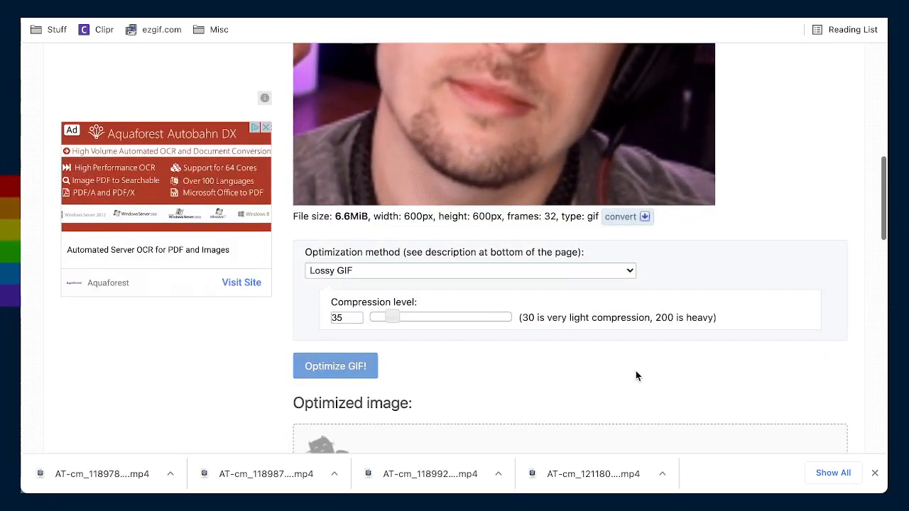
- Review the optimized face GIF and save it to the computer
scroll(635, 370, down, 6)
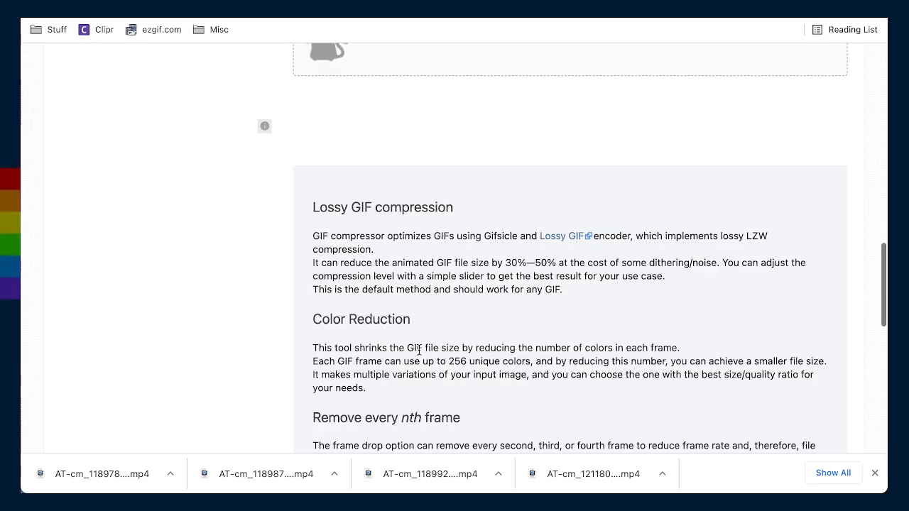
scroll(418, 350, down, 3)
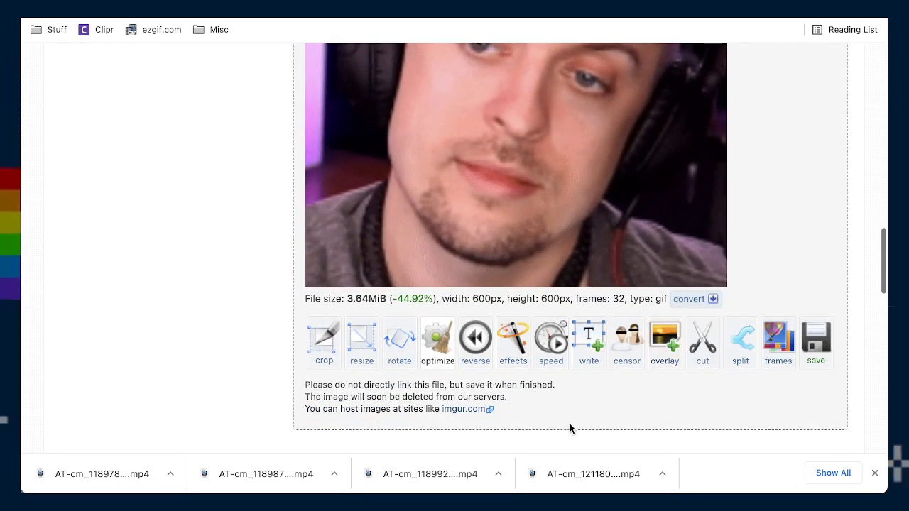
scroll(528, 408, up, 3)
scroll(529, 405, down, 1)
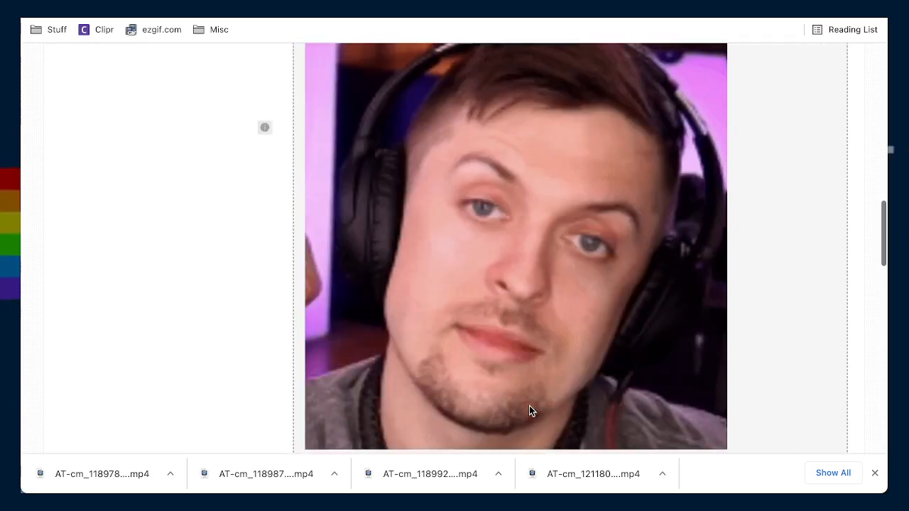
scroll(529, 405, down, 1)
scroll(716, 405, down, 2)
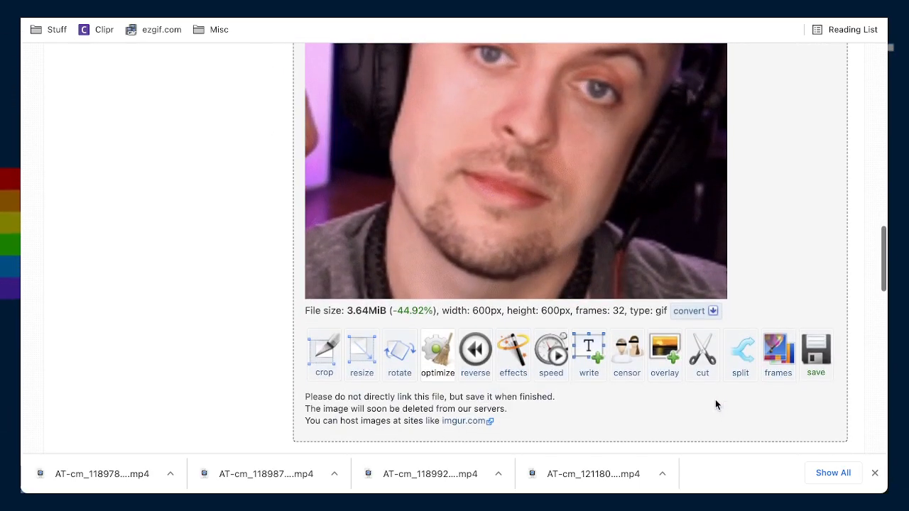
click(819, 359)
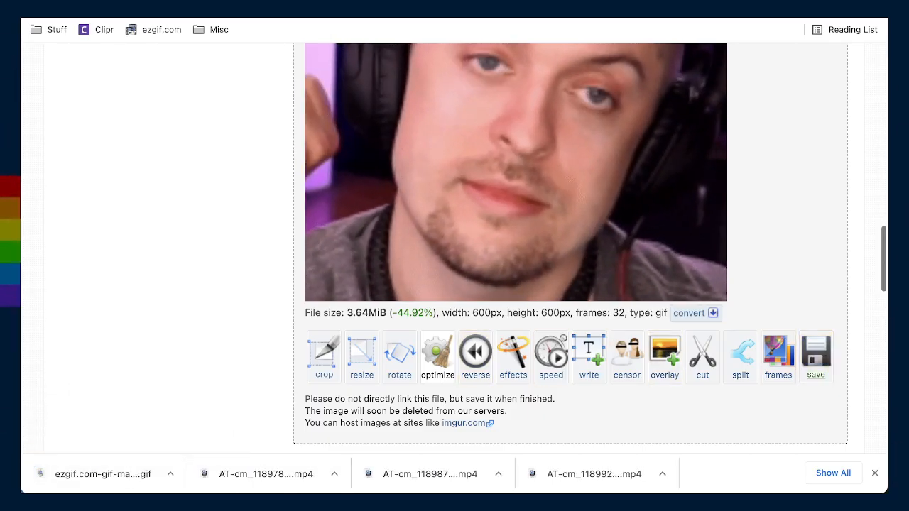
- Return to the Video to GIF converter and upload 210522-kFlexesAmpFace.mov
scroll(278, 116, up, 10)
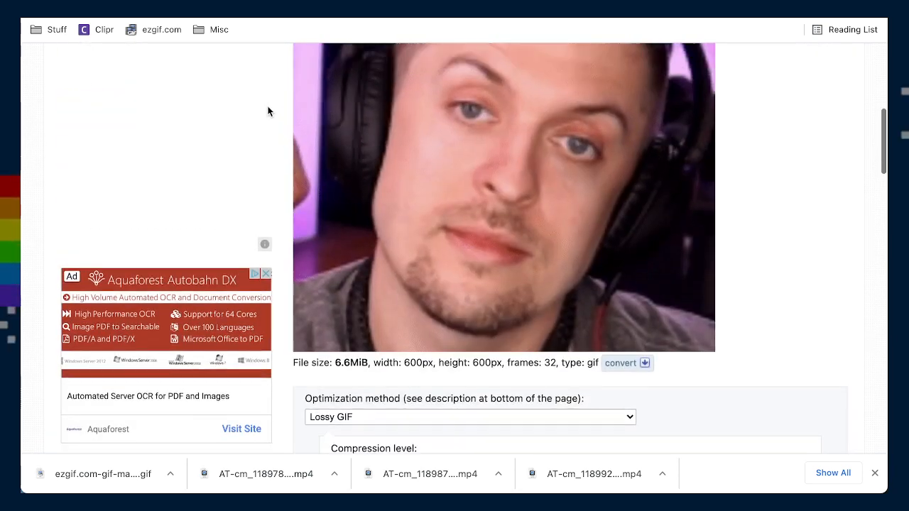
scroll(267, 111, up, 5)
click(159, 146)
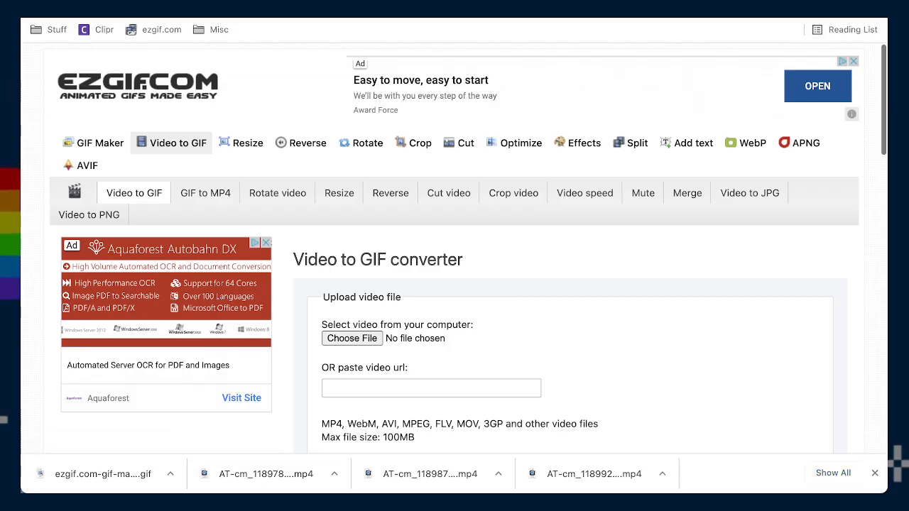
drag(701, 247, 362, 341)
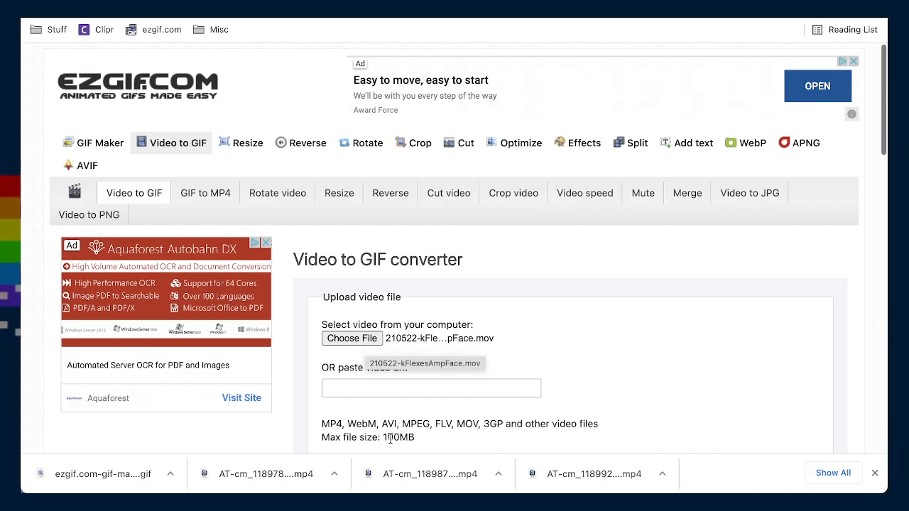
scroll(481, 355, down, 3)
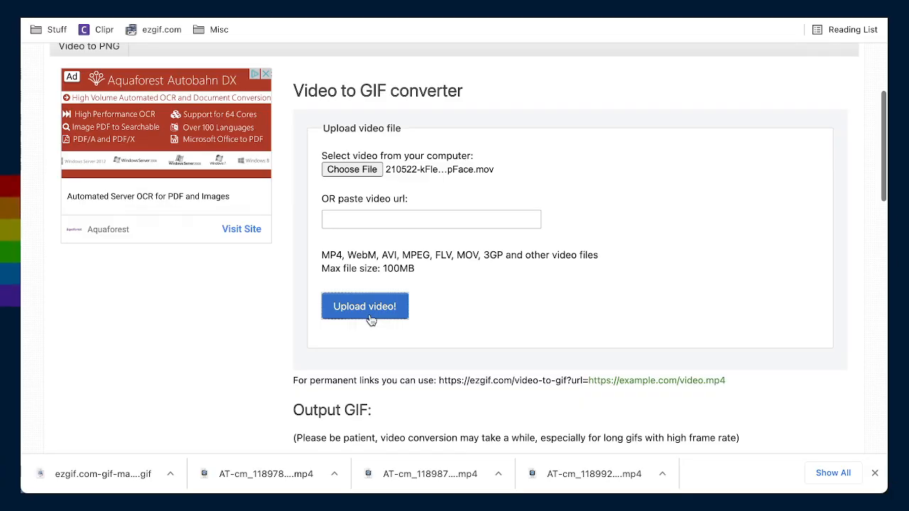
- Convert the whole flexing clip to a GIF at original size and 10 FPS with static background optimization enabled
scroll(636, 367, down, 4)
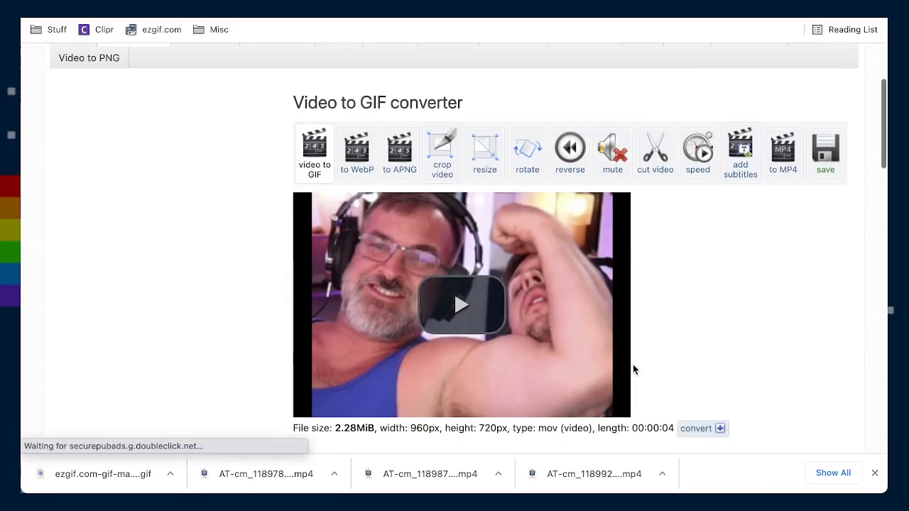
scroll(637, 371, down, 3)
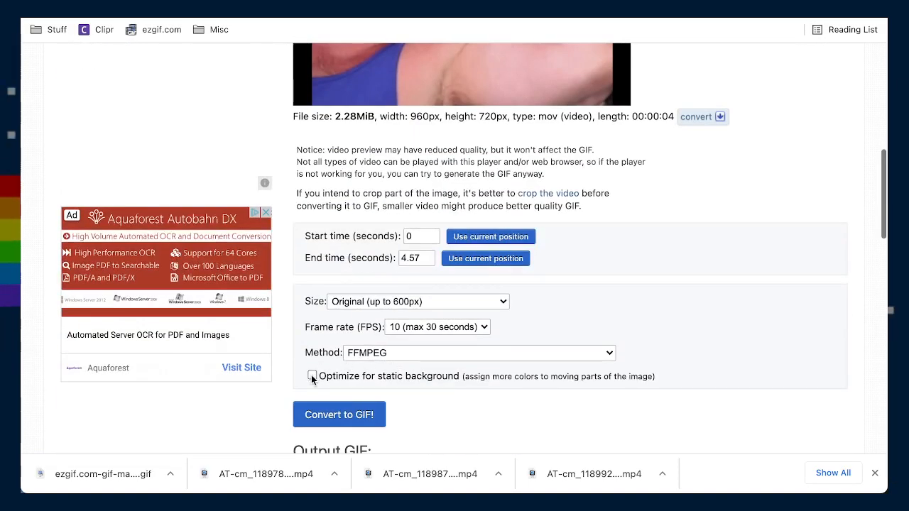
click(312, 375)
click(348, 418)
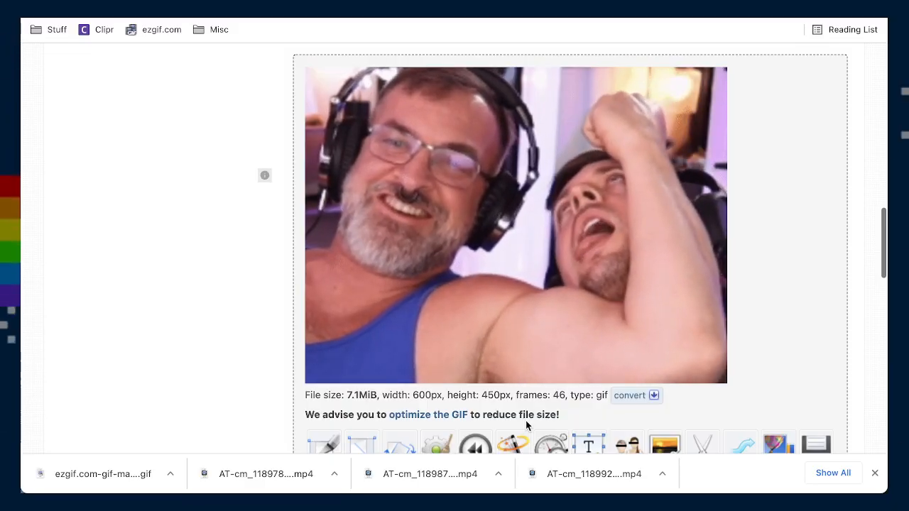
- Open the flexing GIF in the Effects tool, raise its contrast to 5 and apply the effect
scroll(528, 398, down, 2)
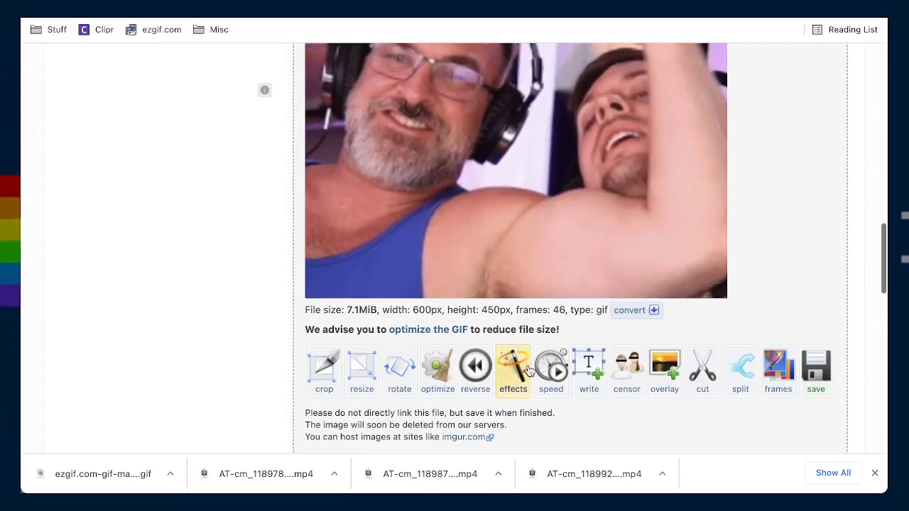
click(511, 359)
scroll(438, 364, down, 6)
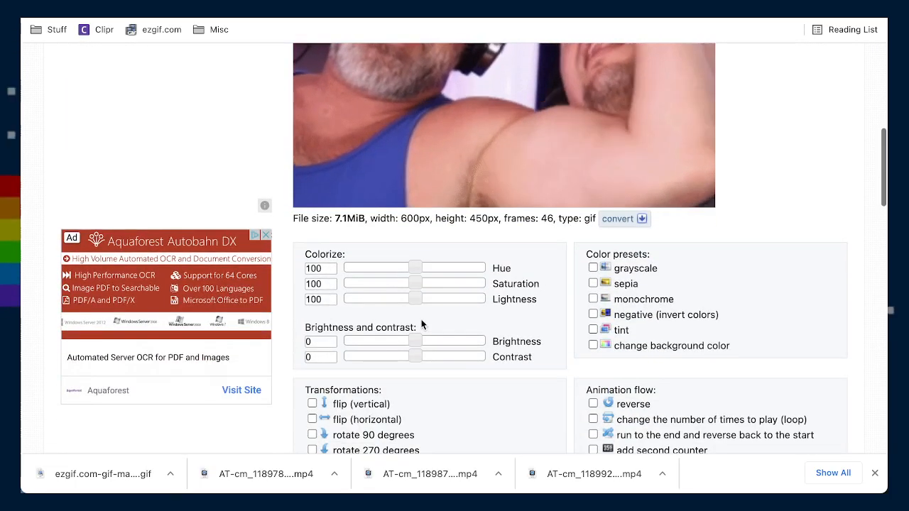
click(418, 356)
scroll(443, 386, down, 8)
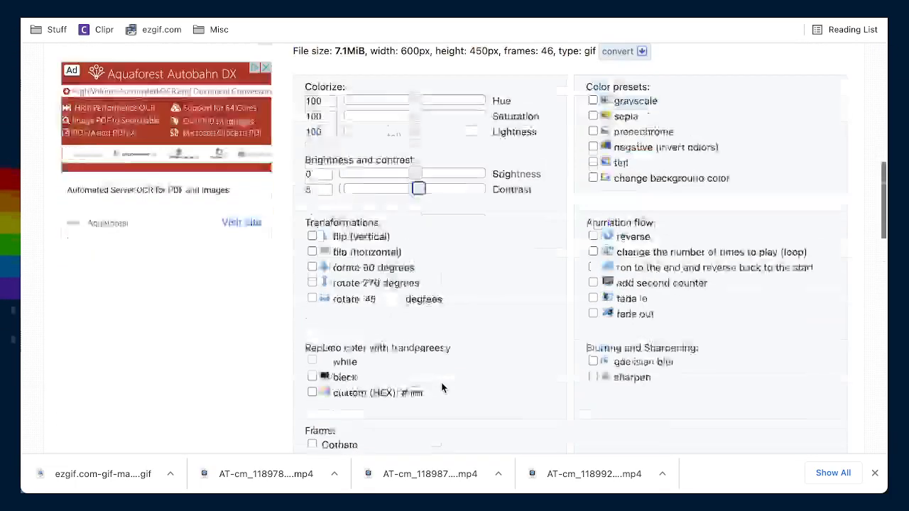
click(353, 270)
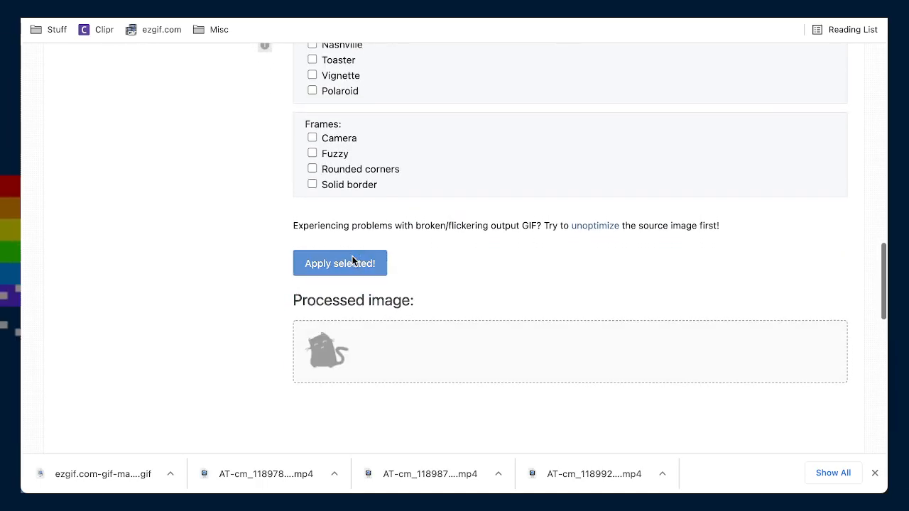
- Optimize the contrast-adjusted flexing GIF with the Lossy GIF method at compression level 35
scroll(625, 310, down, 4)
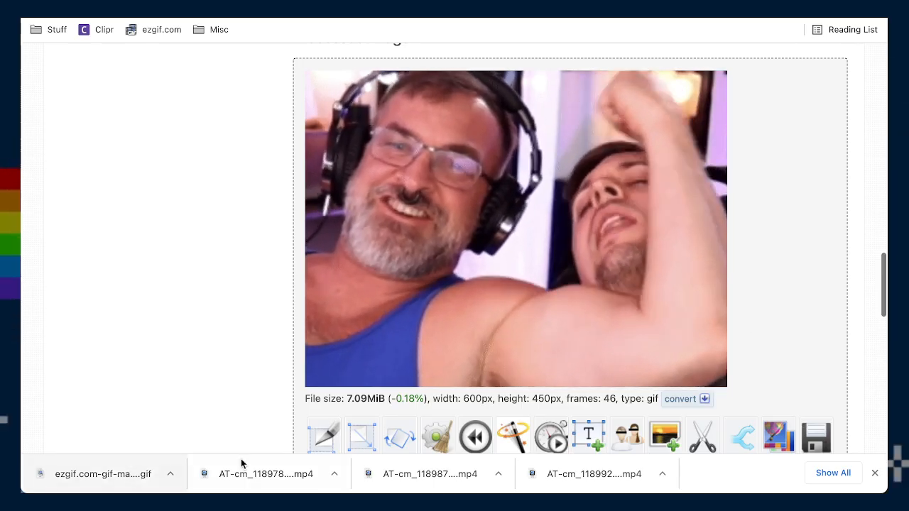
scroll(444, 403, down, 1)
click(438, 416)
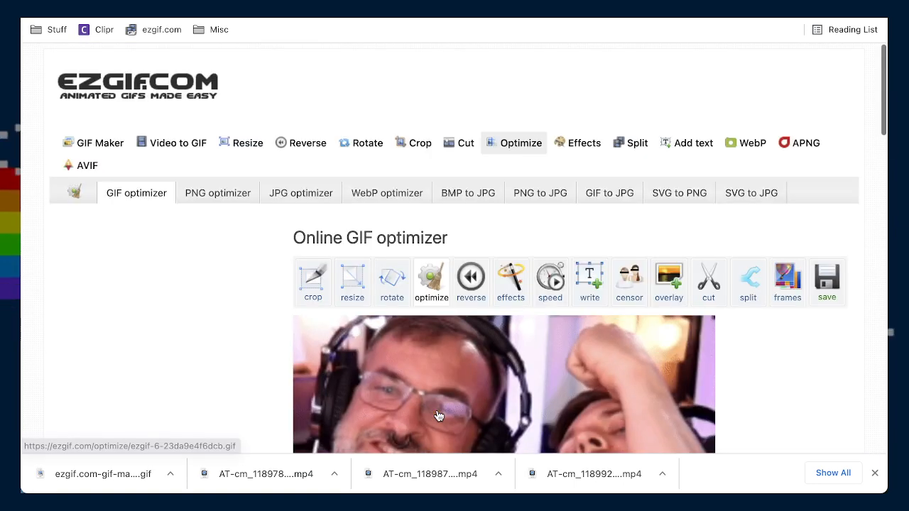
scroll(525, 363, down, 3)
scroll(523, 368, down, 5)
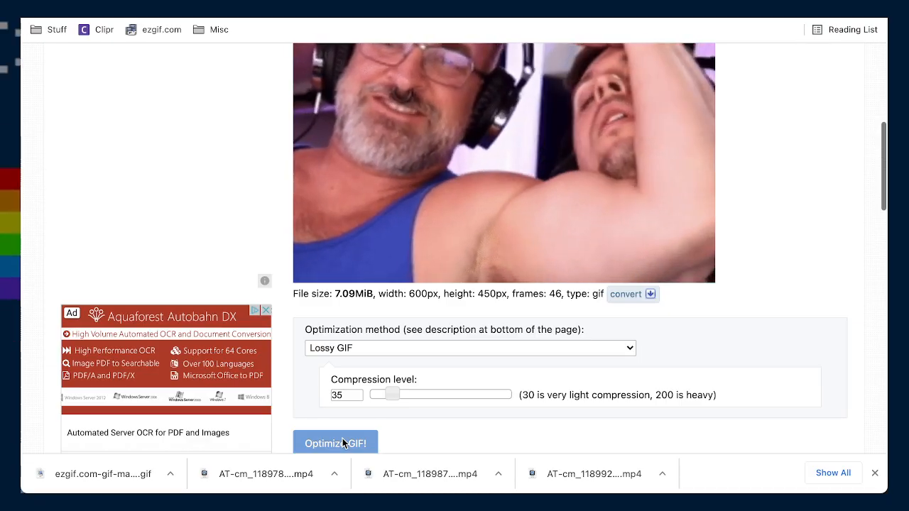
click(343, 444)
scroll(524, 440, down, 10)
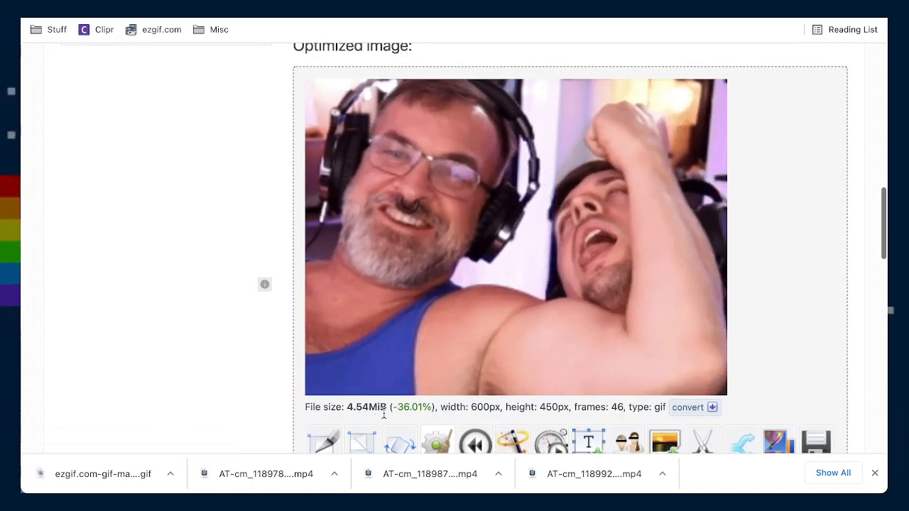
- Save the optimized flexing GIF and return to the Video to GIF converter
scroll(813, 405, down, 2)
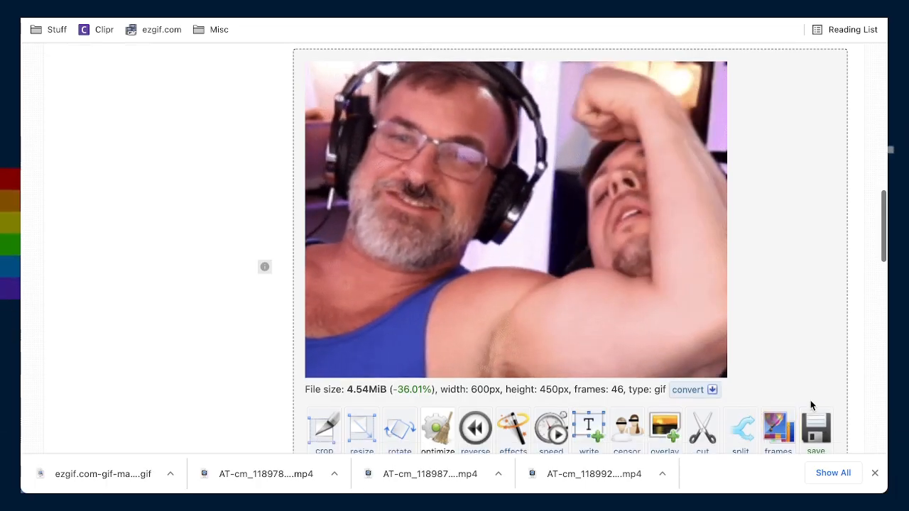
click(822, 408)
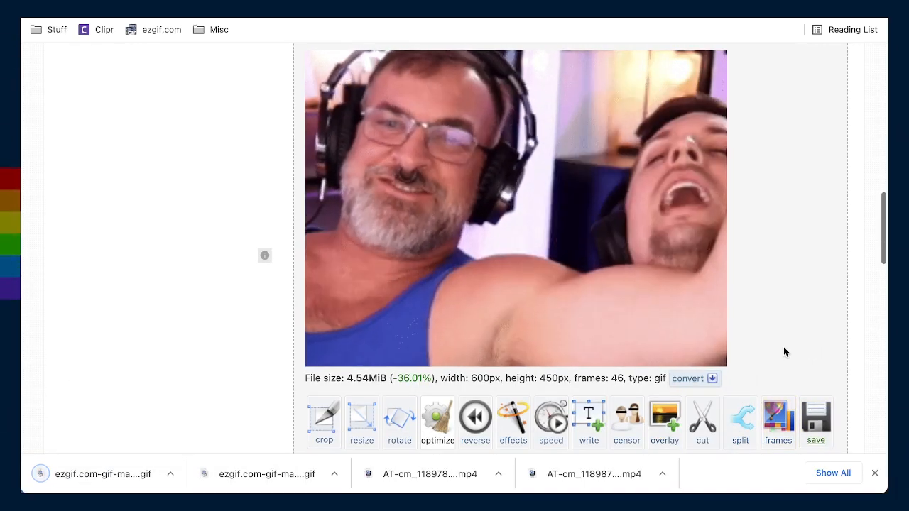
scroll(784, 352, down, 5)
scroll(780, 351, up, 2)
scroll(779, 348, up, 10)
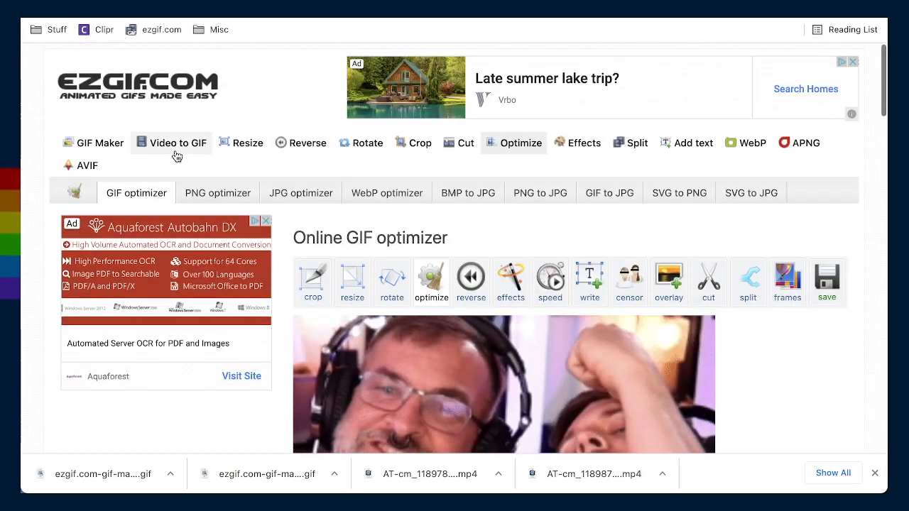
click(177, 146)
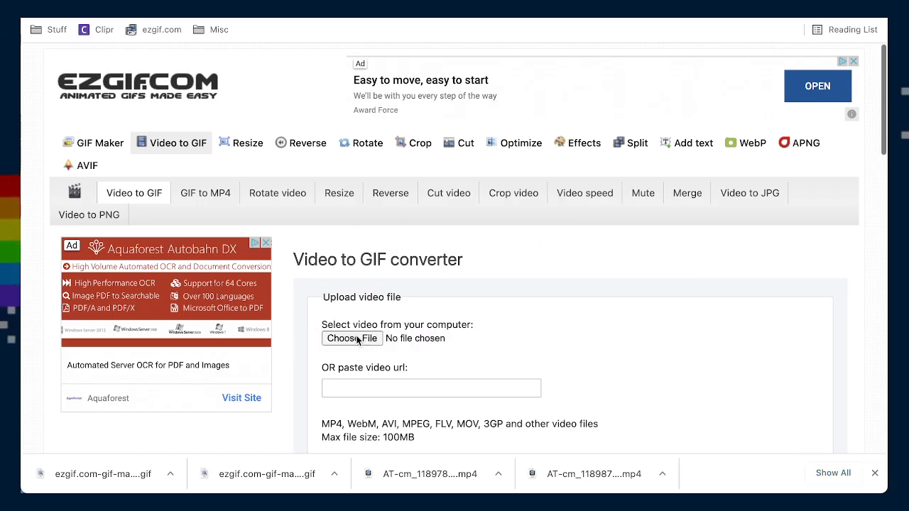
- Choose the 210522-kRu…toWalls.mov clip from the computer and upload it to the converter
click(352, 339)
scroll(394, 287, down, 5)
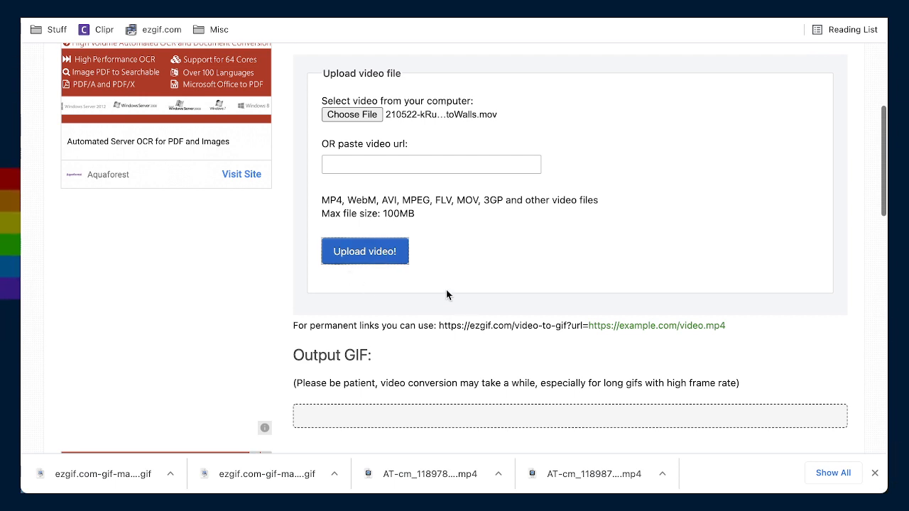
scroll(446, 295, down, 3)
scroll(447, 295, up, 6)
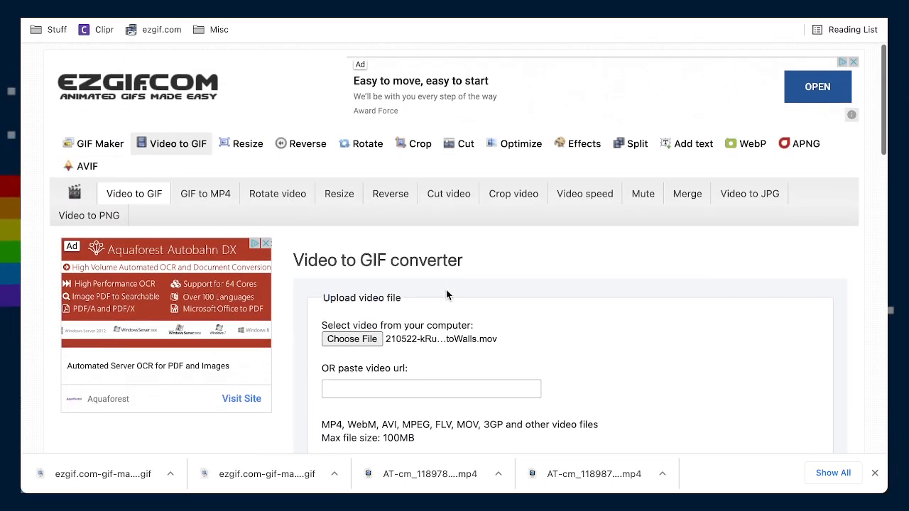
scroll(446, 295, down, 5)
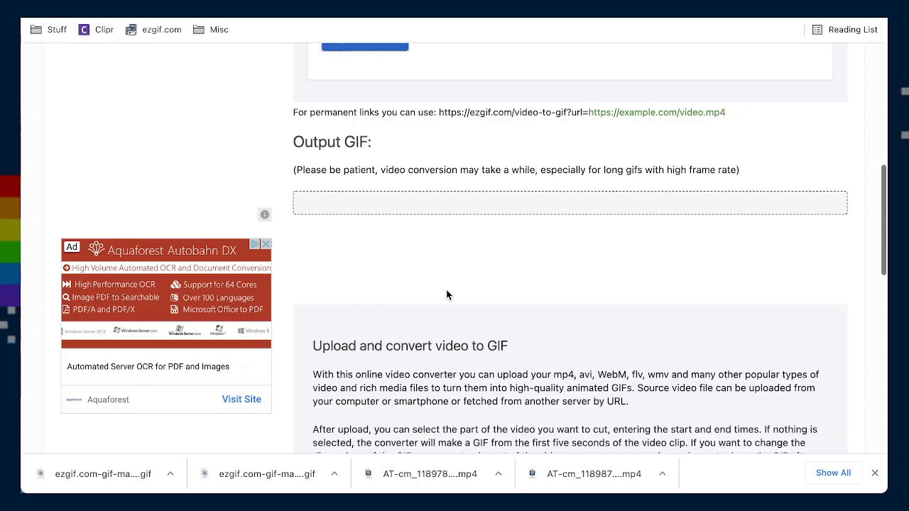
scroll(446, 295, up, 6)
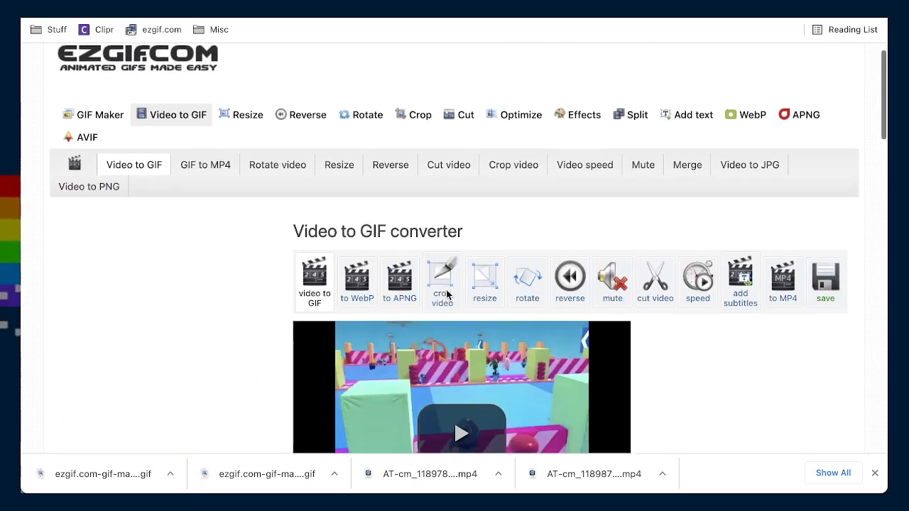
- Convert the whole wall-running clip to a GIF at original size and 10 FPS with FFMPEG, without static background optimization
scroll(446, 295, down, 2)
scroll(446, 295, down, 5)
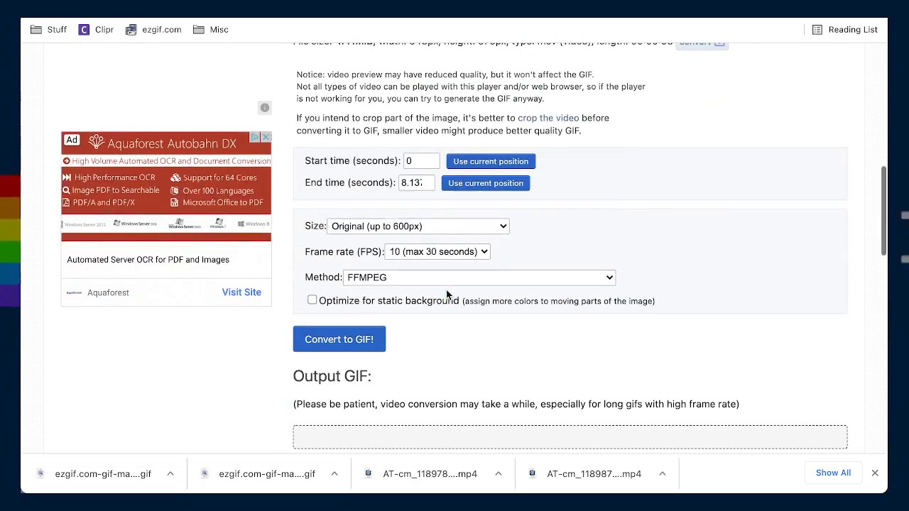
scroll(348, 313, down, 1)
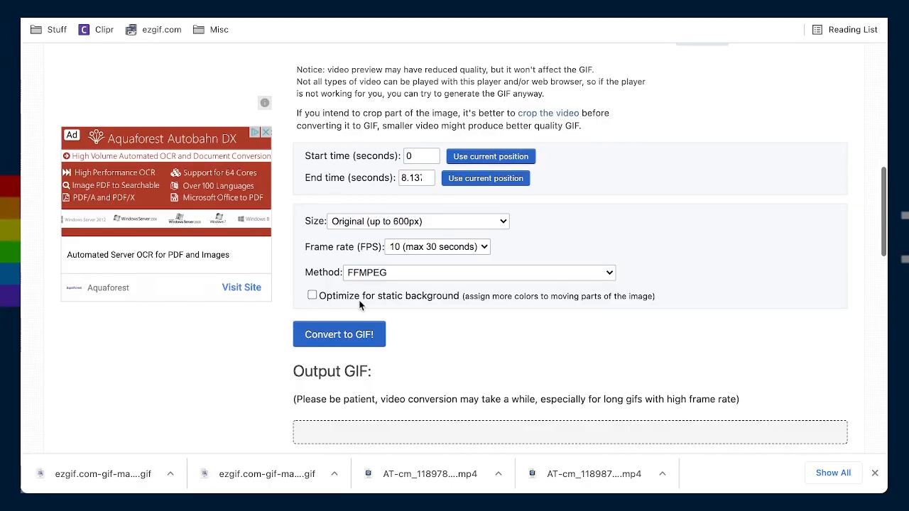
scroll(387, 301, up, 7)
scroll(387, 301, down, 4)
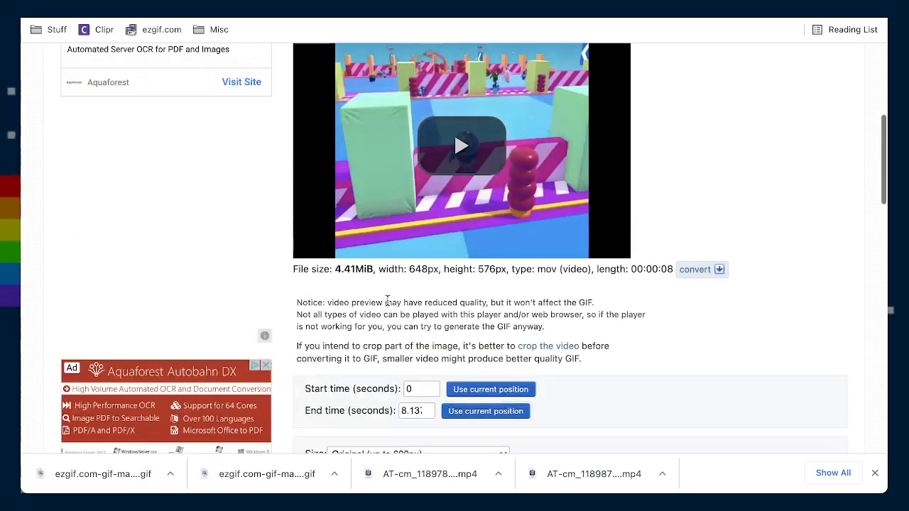
scroll(387, 300, down, 5)
click(354, 183)
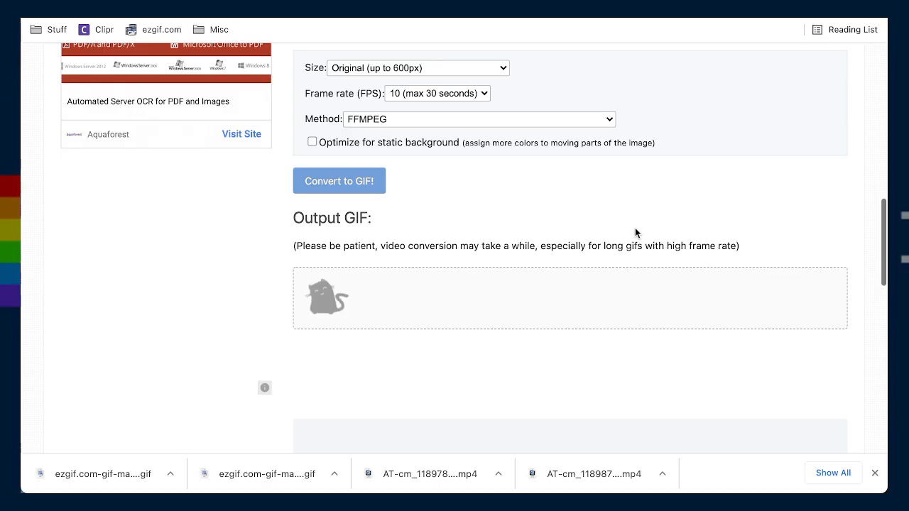
- Examine the playback and file details of the converted wall-running GIF
scroll(518, 264, down, 3)
scroll(783, 294, up, 1)
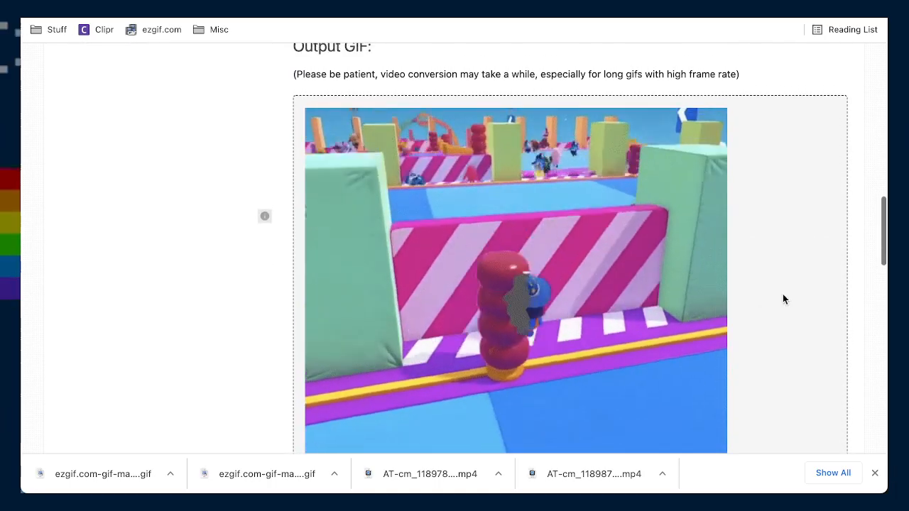
scroll(829, 302, down, 2)
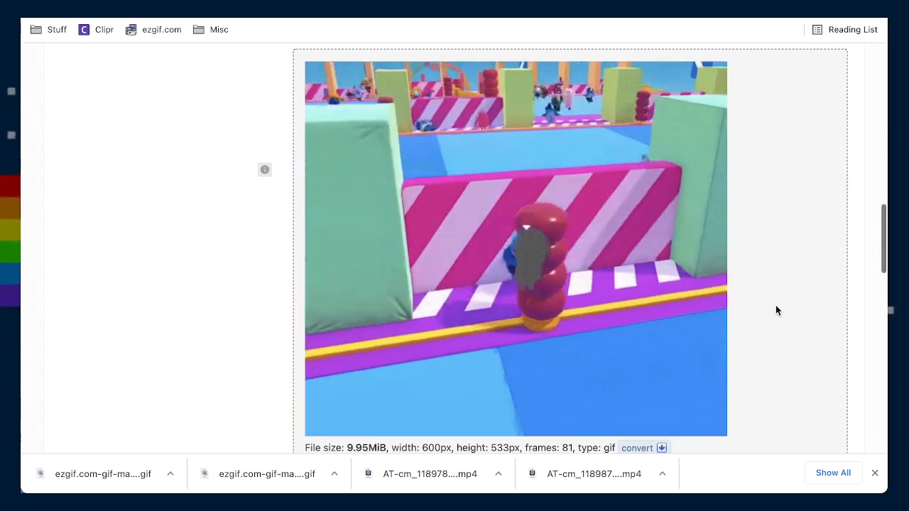
scroll(762, 310, down, 1)
scroll(762, 310, up, 1)
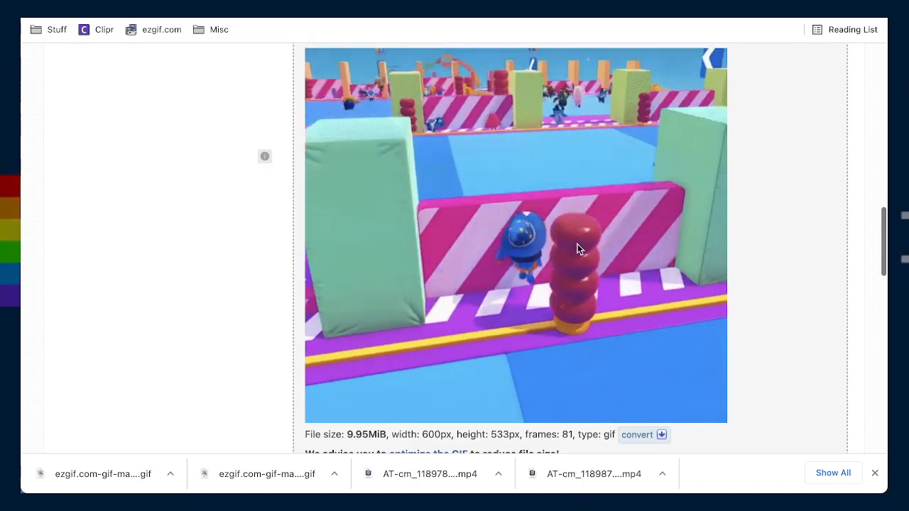
scroll(578, 244, down, 2)
scroll(577, 243, up, 2)
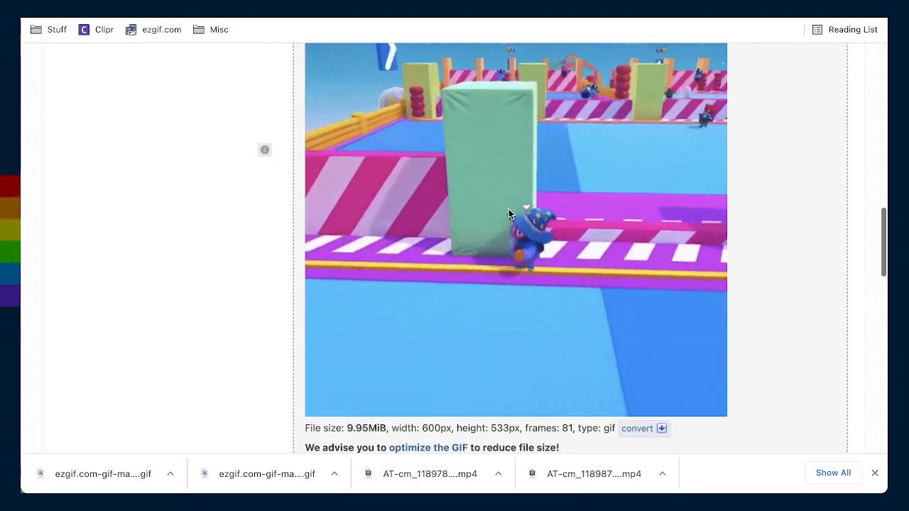
- Open the wall-running GIF in the Effects tool, set saturation to 103, lightness to 105 and brightness to 5, and apply the effects
scroll(576, 242, down, 2)
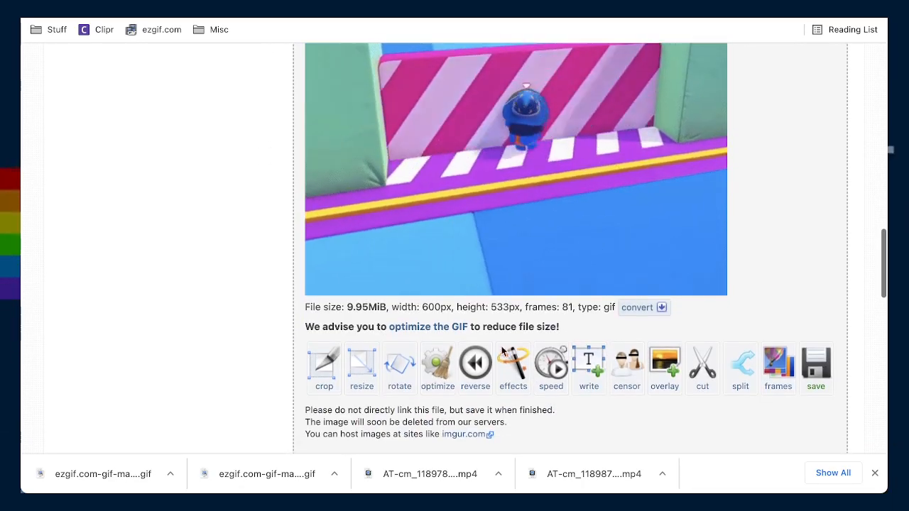
click(515, 375)
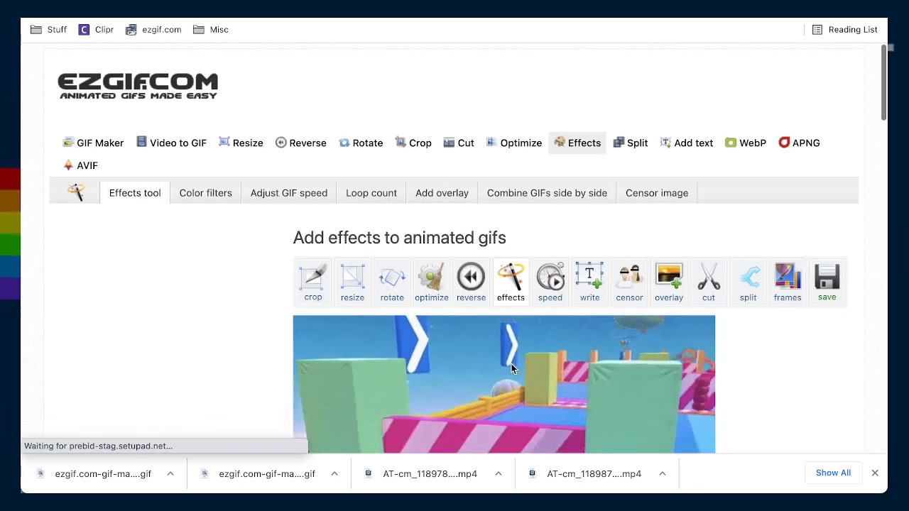
scroll(505, 364, down, 5)
scroll(505, 370, down, 2)
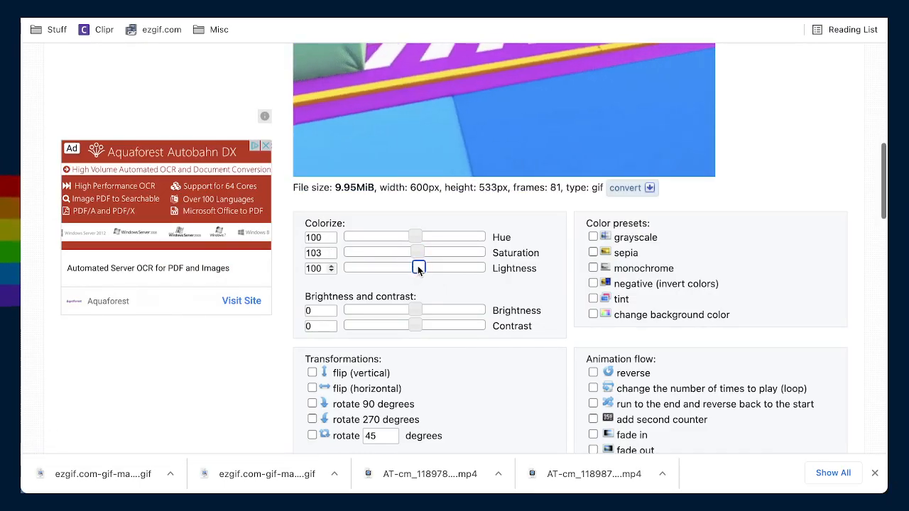
click(418, 310)
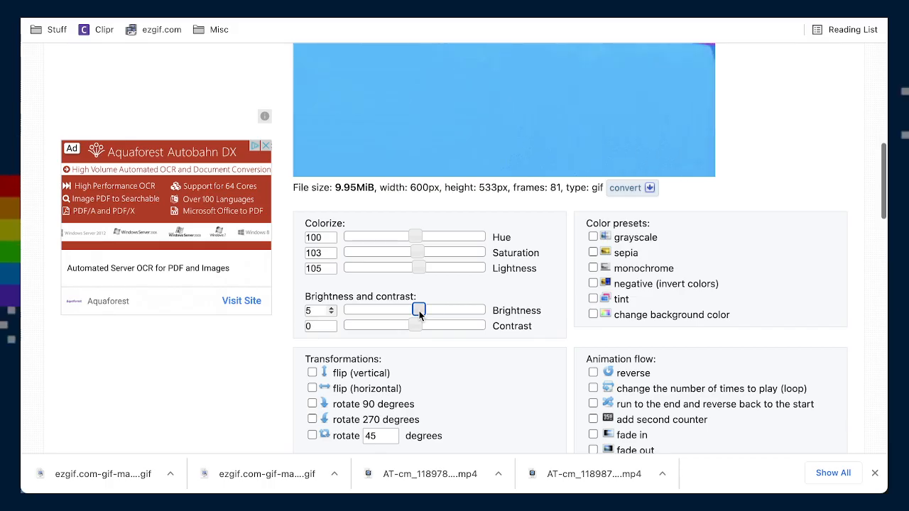
scroll(465, 353, down, 8)
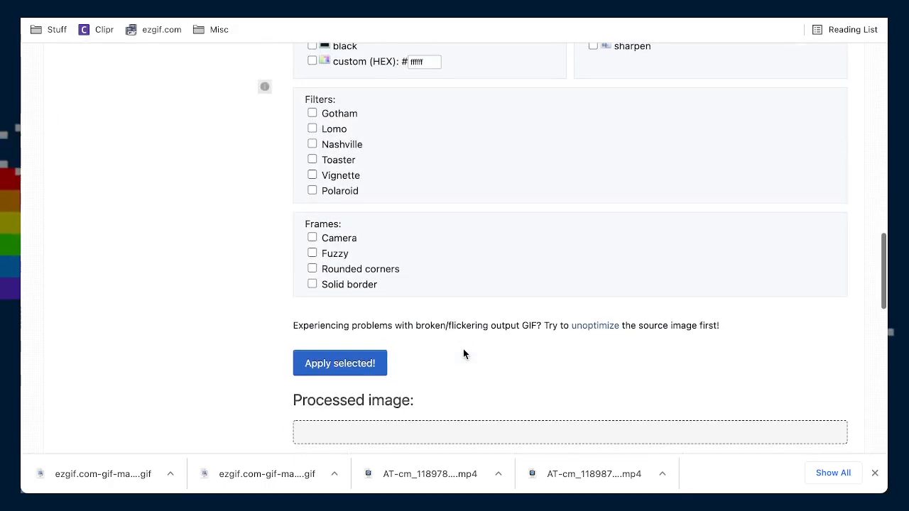
click(331, 315)
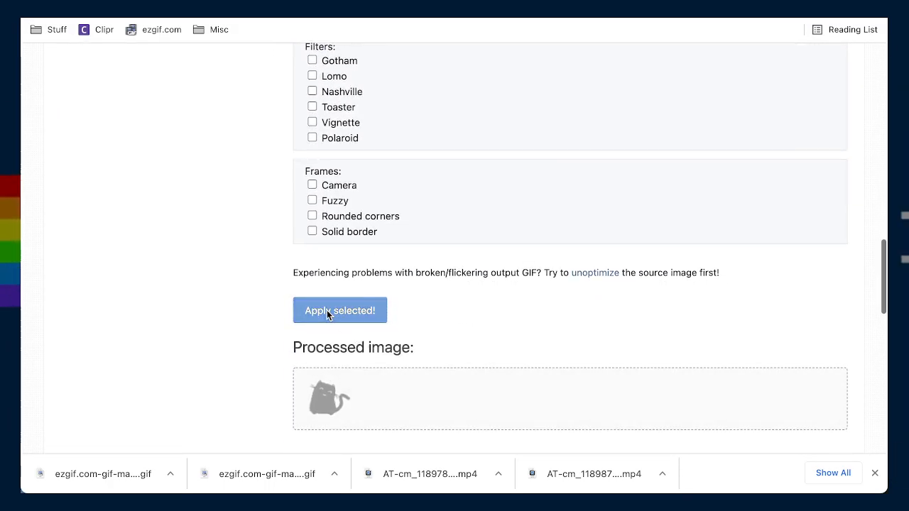
- Review the processed wall-running GIF's colours, playback and file size against the effect settings
scroll(583, 319, down, 3)
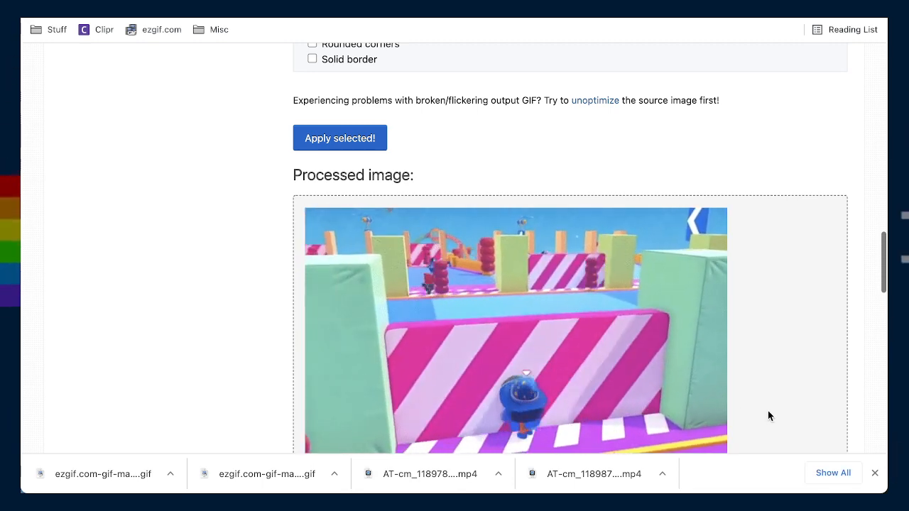
scroll(768, 411, down, 2)
scroll(767, 416, down, 3)
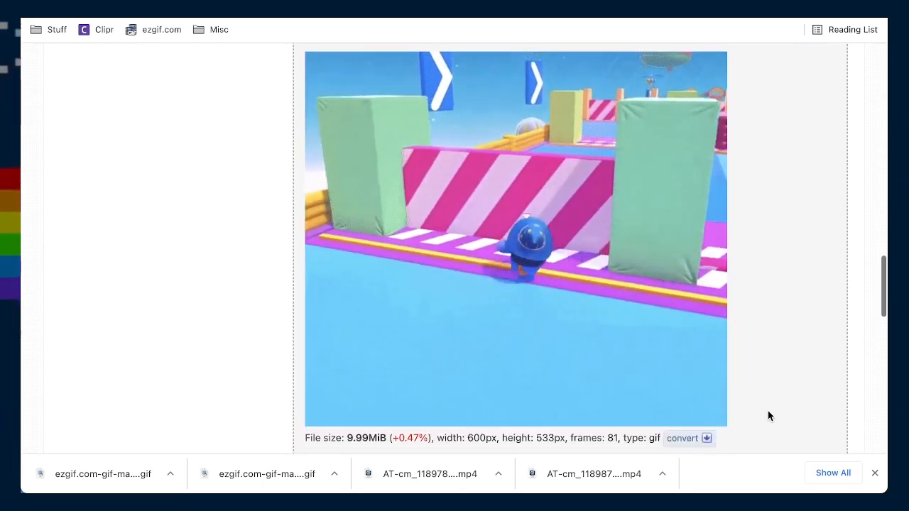
scroll(768, 415, down, 2)
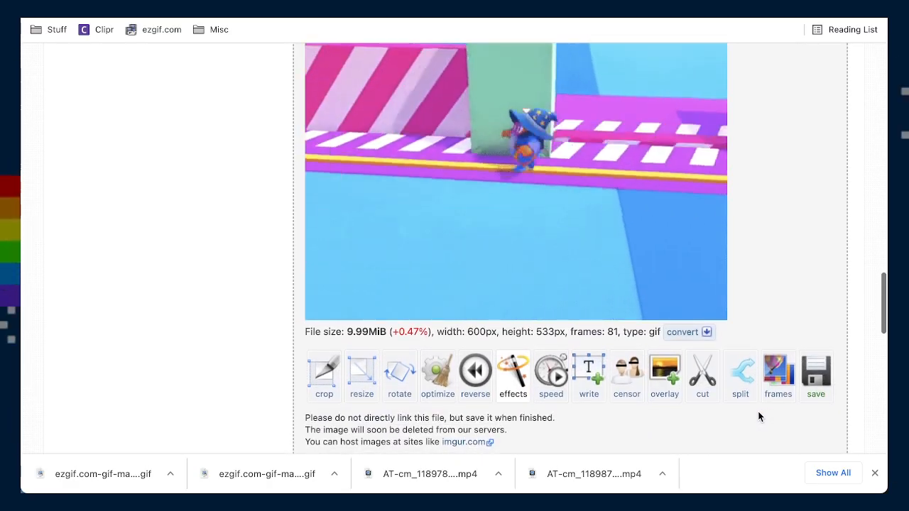
scroll(759, 413, up, 3)
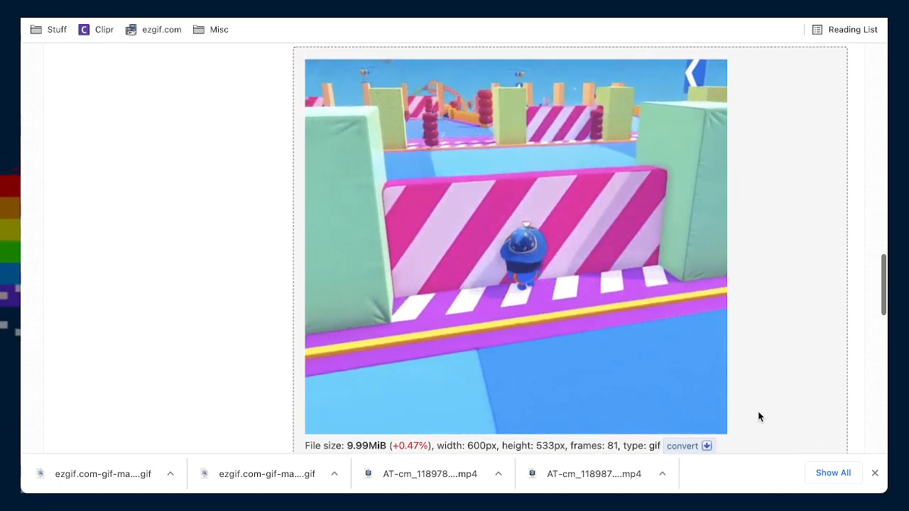
scroll(758, 417, down, 2)
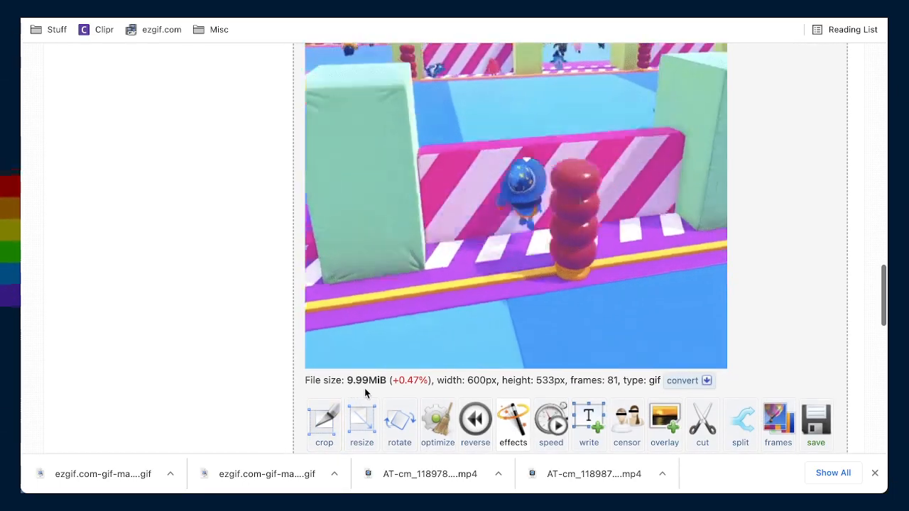
scroll(365, 391, up, 1)
scroll(364, 390, up, 1)
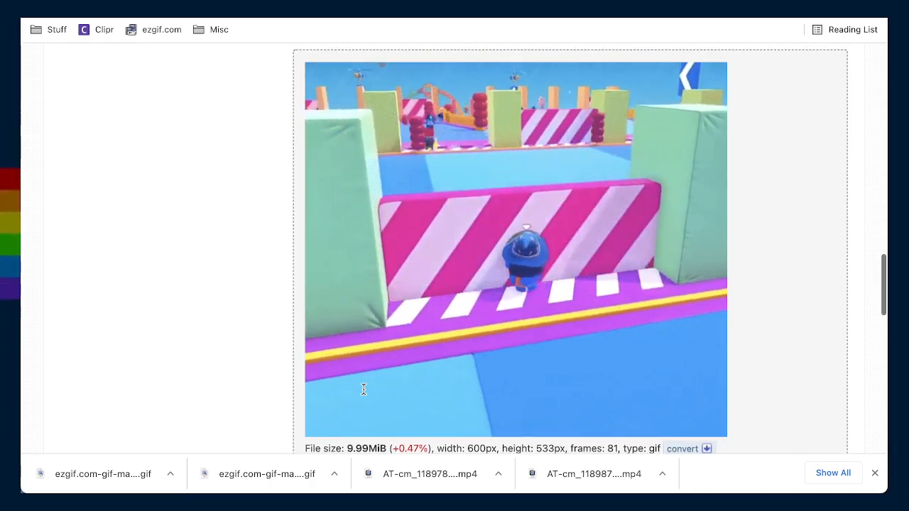
scroll(363, 388, down, 4)
scroll(363, 389, up, 3)
scroll(362, 388, down, 10)
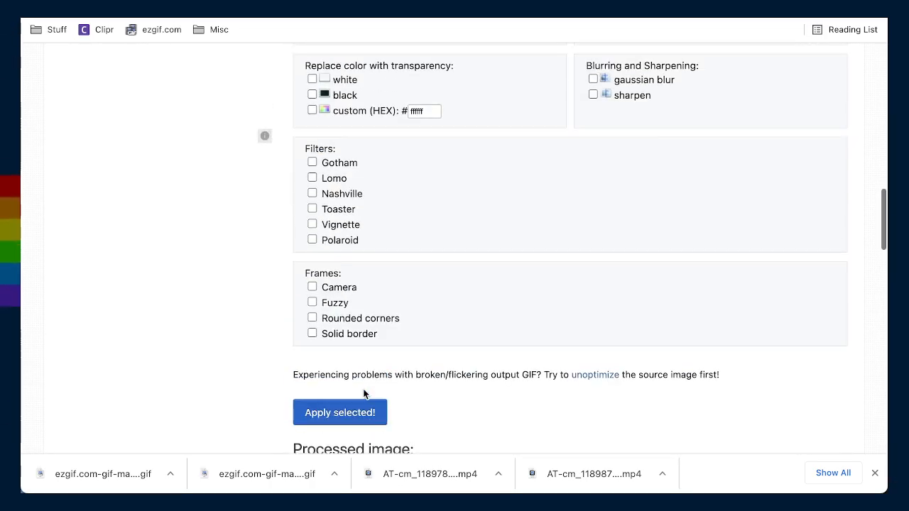
scroll(363, 394, down, 5)
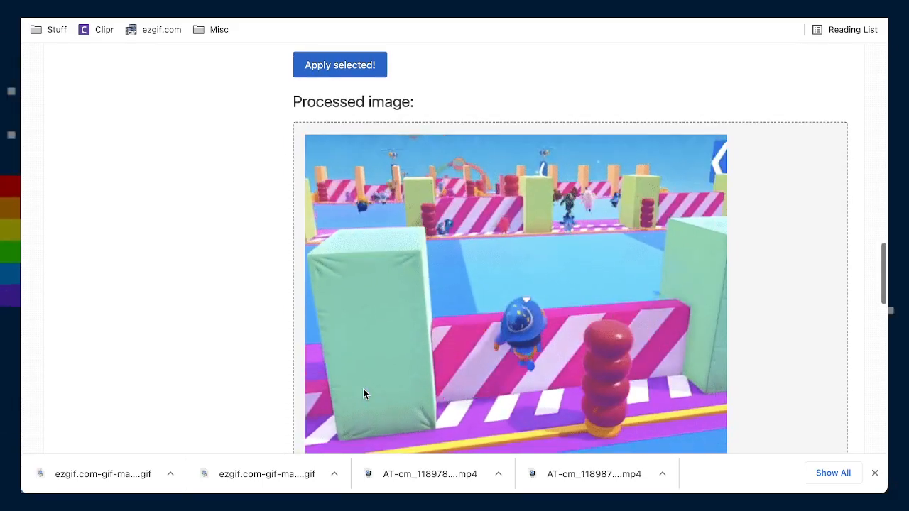
scroll(363, 394, down, 1)
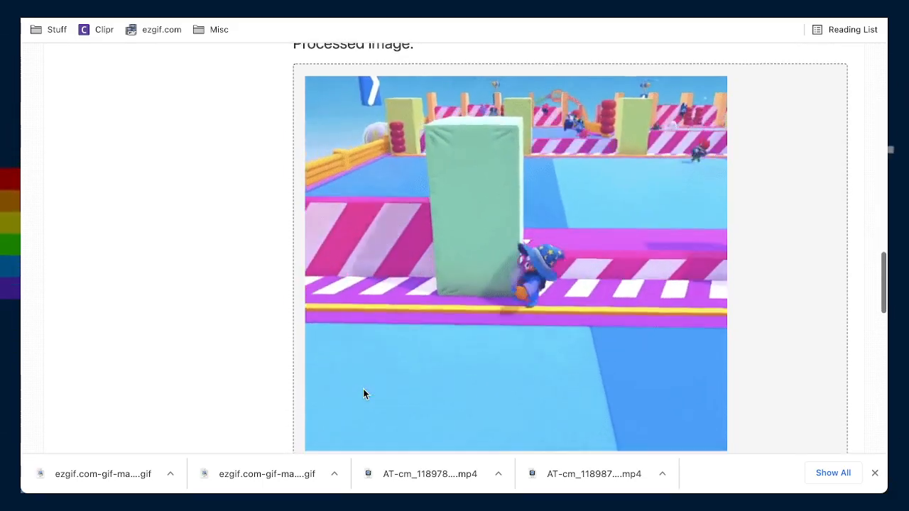
scroll(363, 389, down, 1)
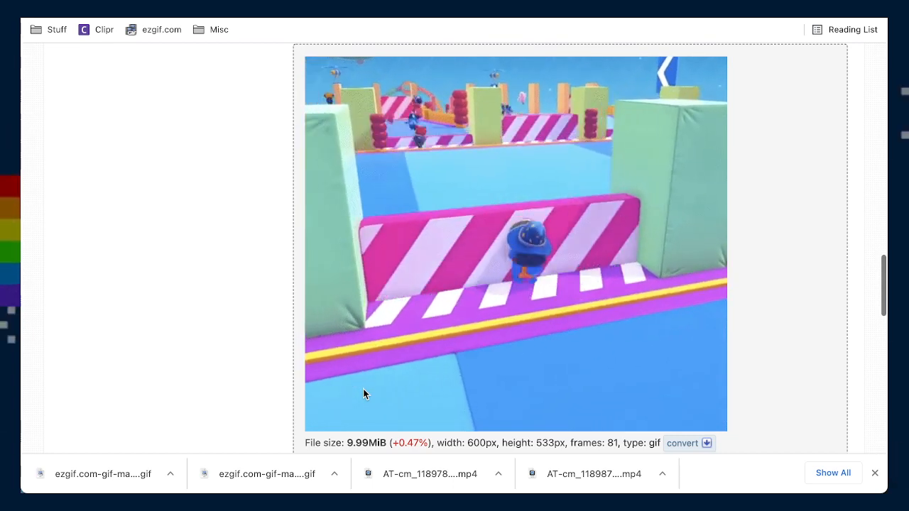
- Optimize the colour-adjusted wall-running GIF with the Lossy GIF method at compression level 35
scroll(363, 394, down, 4)
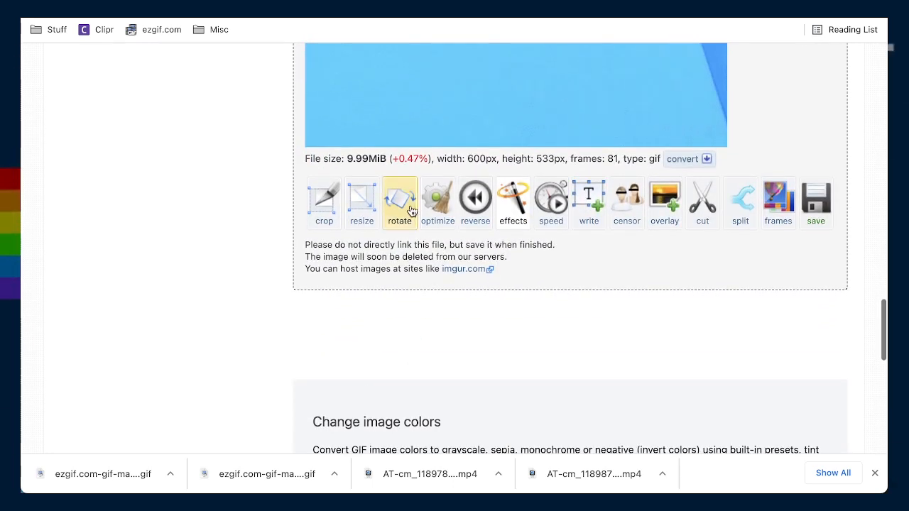
click(446, 210)
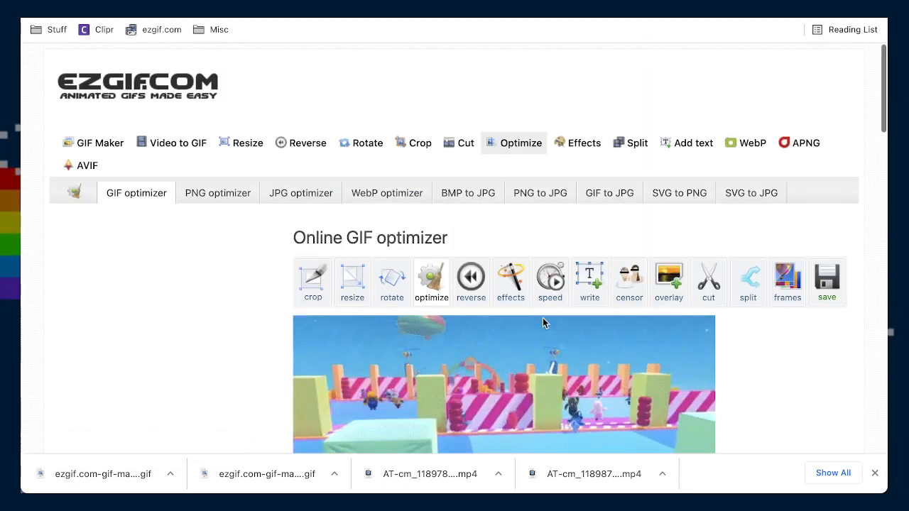
scroll(543, 317, down, 3)
scroll(542, 323, down, 4)
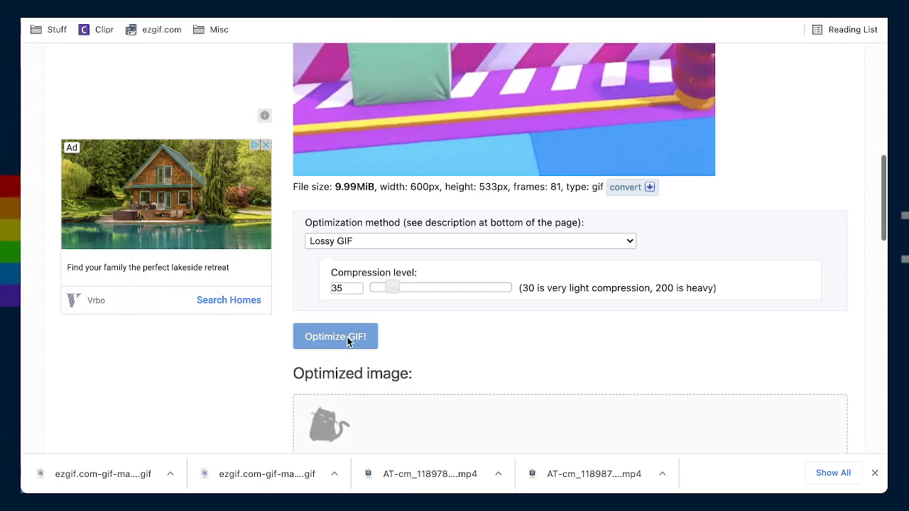
- Examine the optimized wall-running GIF's playback, image quality and file size against the unoptimized version
scroll(348, 342, down, 1)
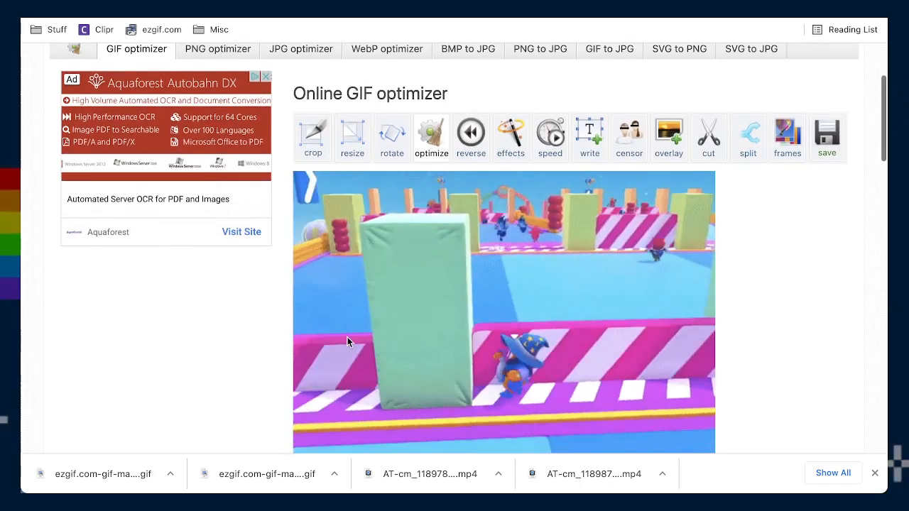
scroll(348, 342, down, 1)
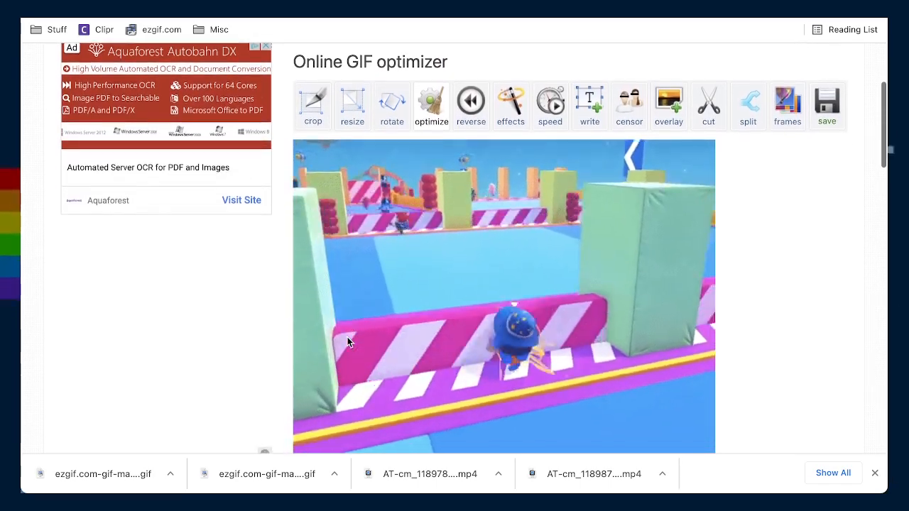
scroll(347, 341, down, 2)
scroll(348, 342, down, 2)
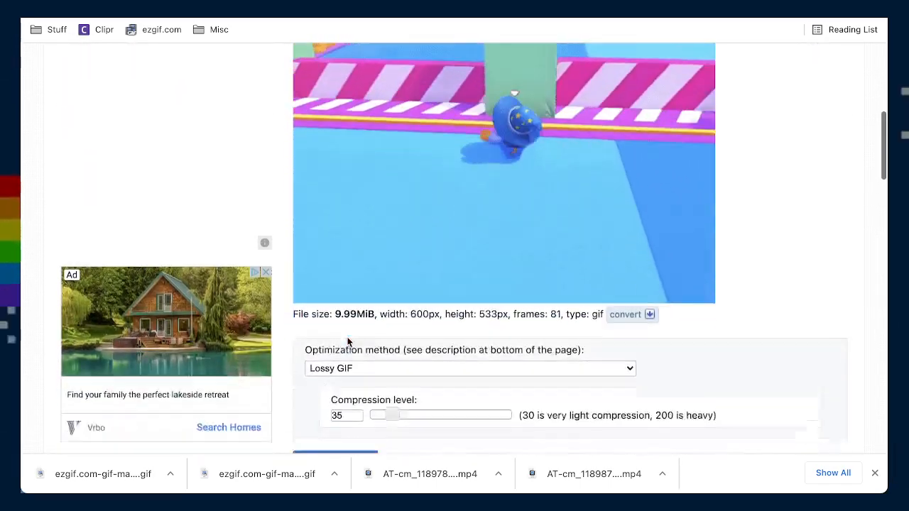
scroll(348, 341, down, 10)
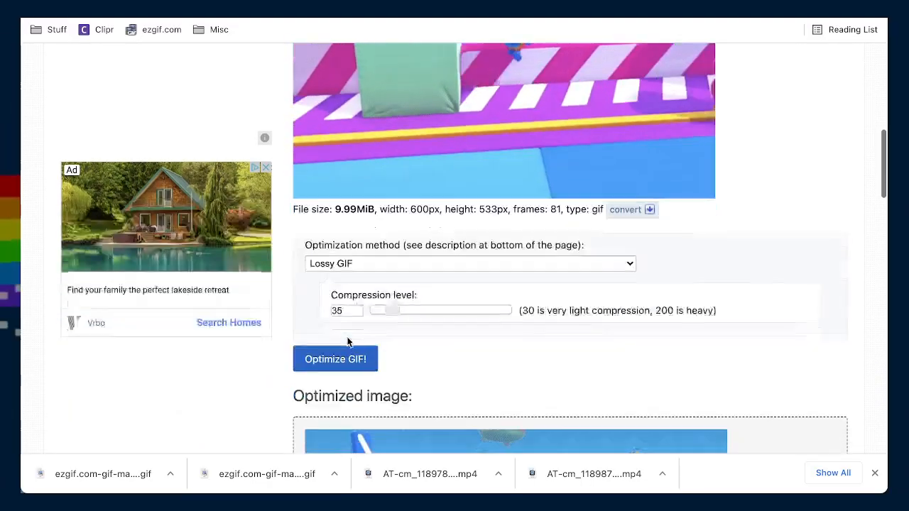
scroll(347, 339, down, 3)
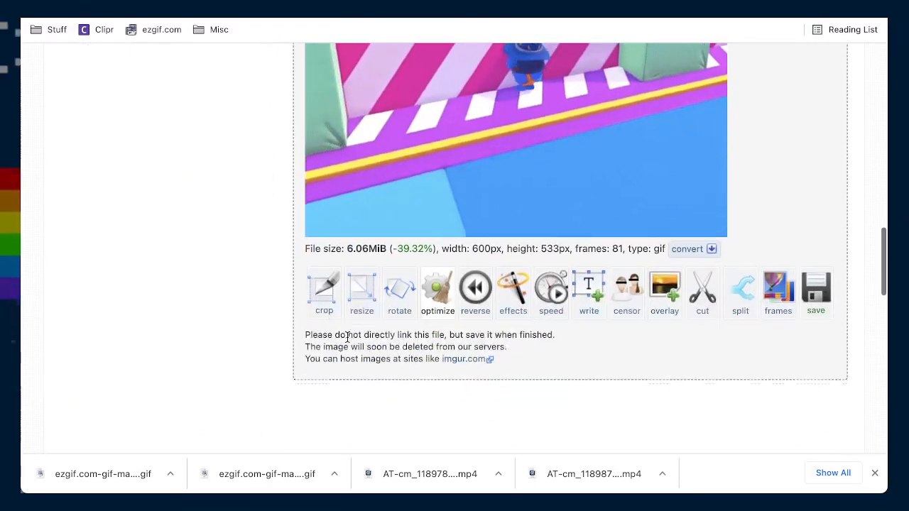
scroll(348, 337, down, 3)
scroll(347, 338, up, 5)
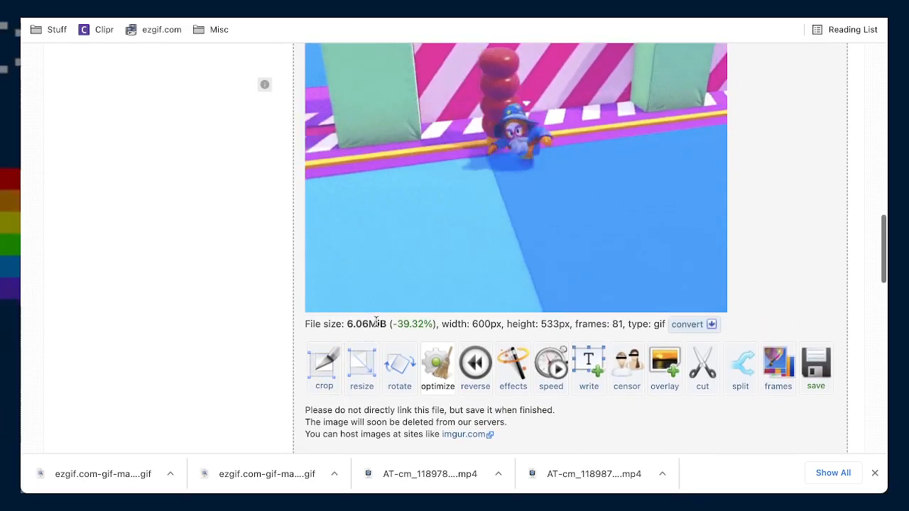
scroll(377, 322, up, 4)
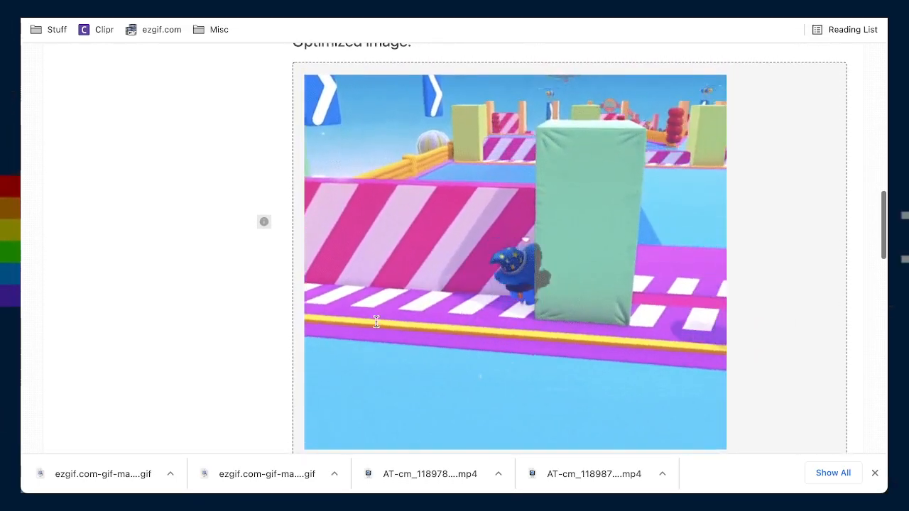
scroll(376, 321, down, 2)
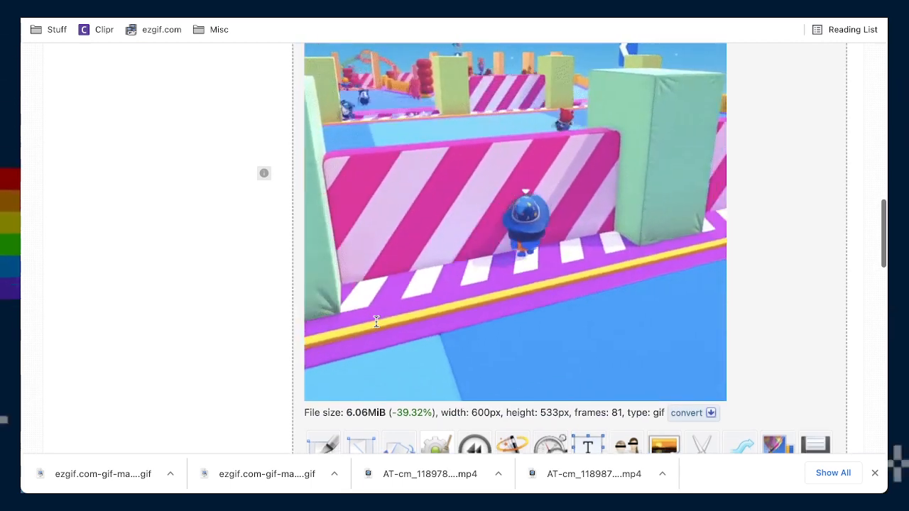
scroll(376, 321, up, 1)
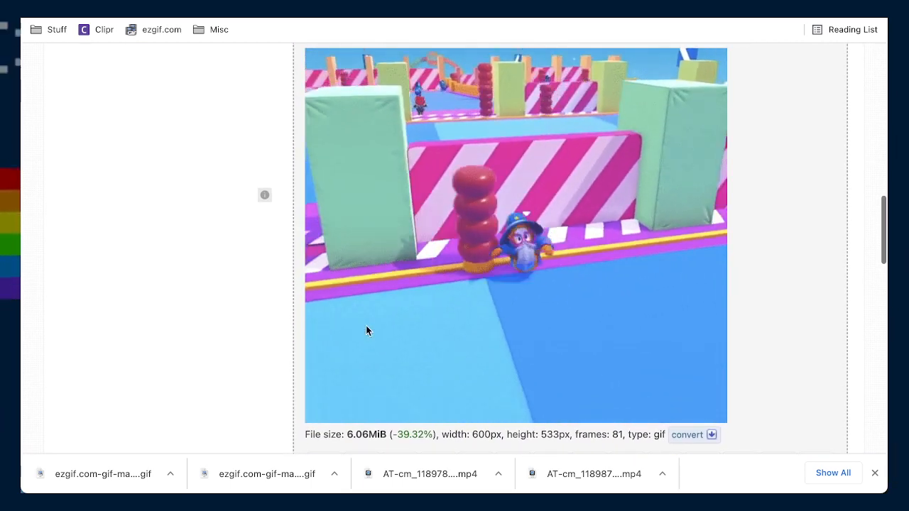
- Save the optimized wall-running GIF to the computer
scroll(361, 330, down, 3)
scroll(361, 331, up, 3)
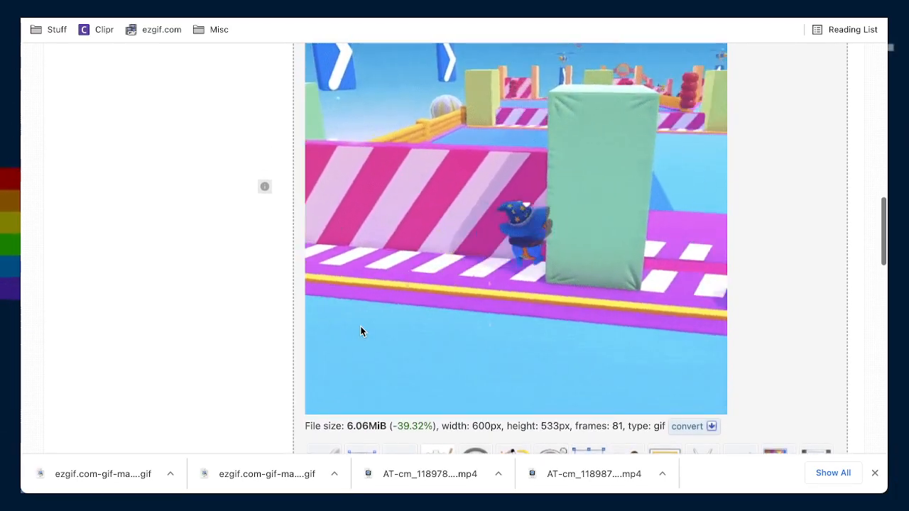
scroll(361, 330, down, 5)
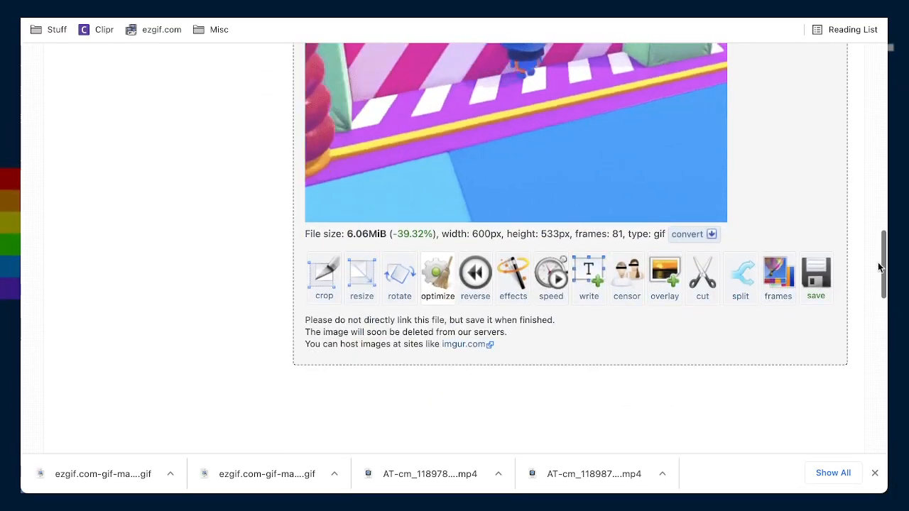
click(816, 275)
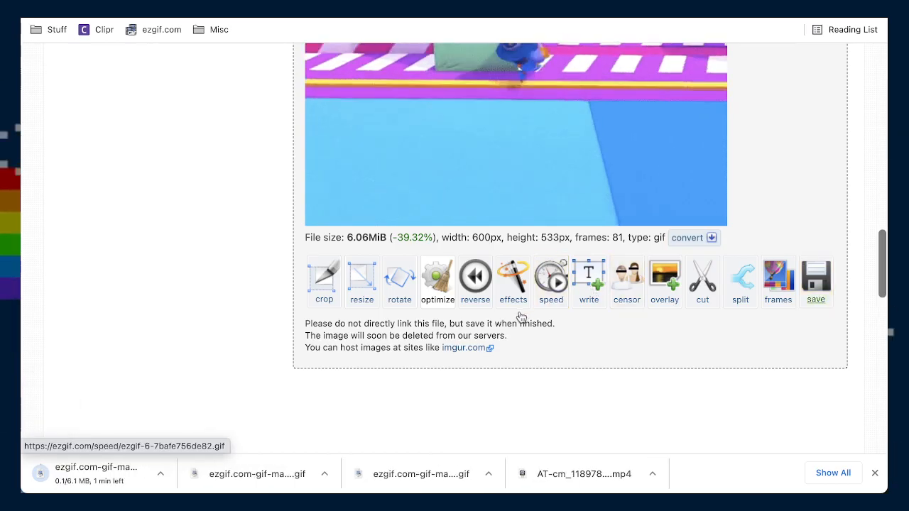
scroll(574, 333, up, 3)
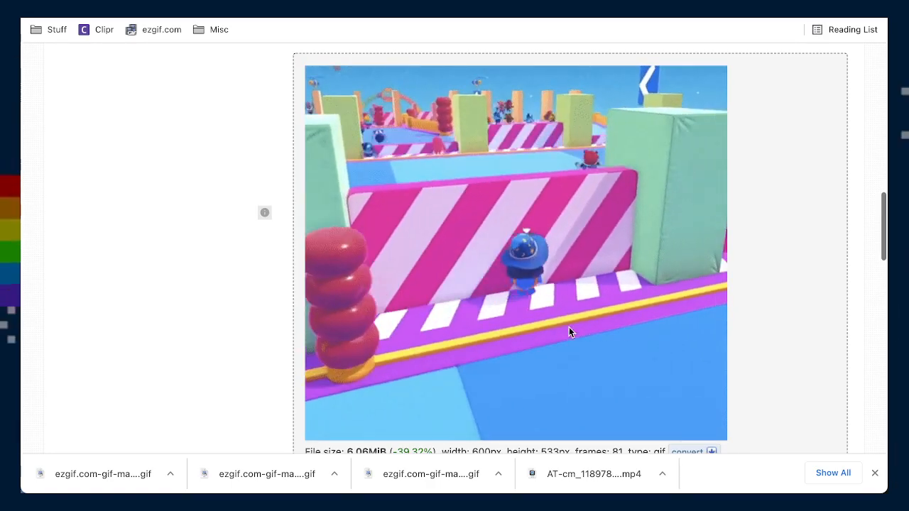
scroll(569, 327, down, 2)
scroll(569, 327, down, 1)
scroll(569, 327, up, 3)
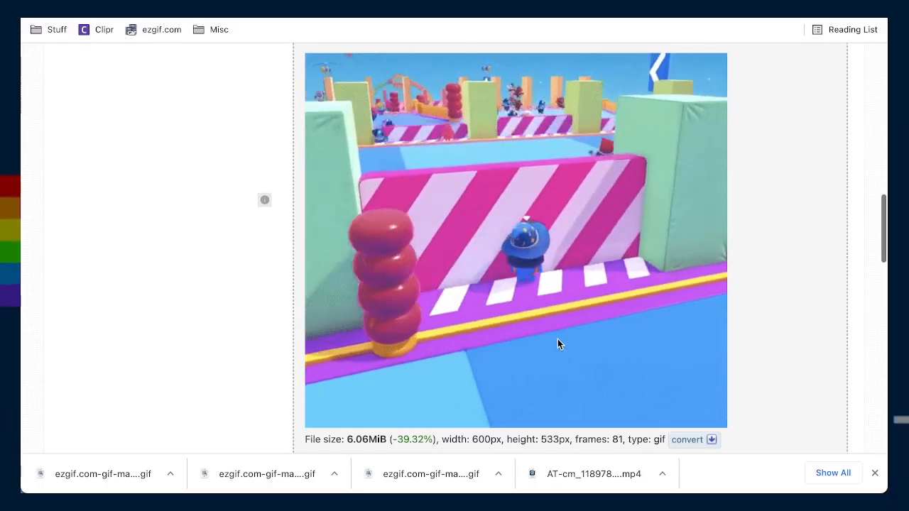
scroll(529, 359, down, 3)
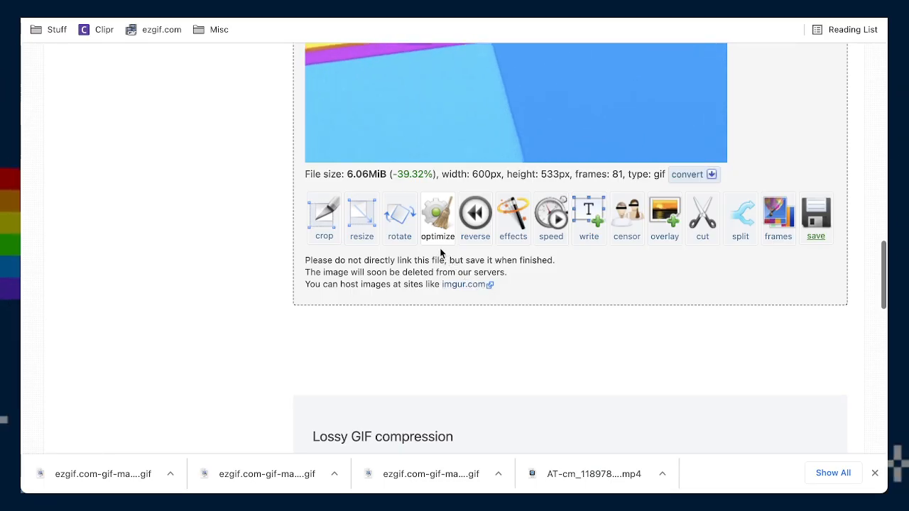
scroll(410, 298, up, 2)
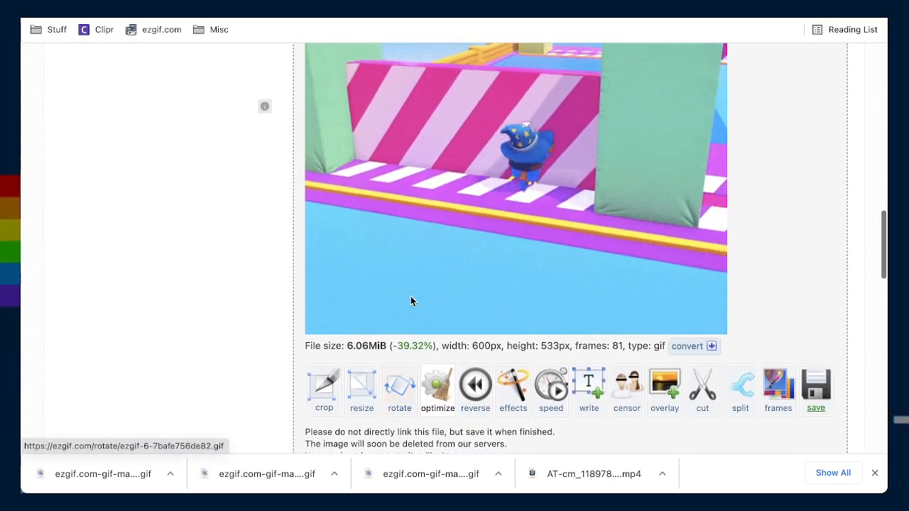
scroll(411, 298, down, 3)
scroll(410, 296, down, 2)
scroll(411, 296, up, 6)
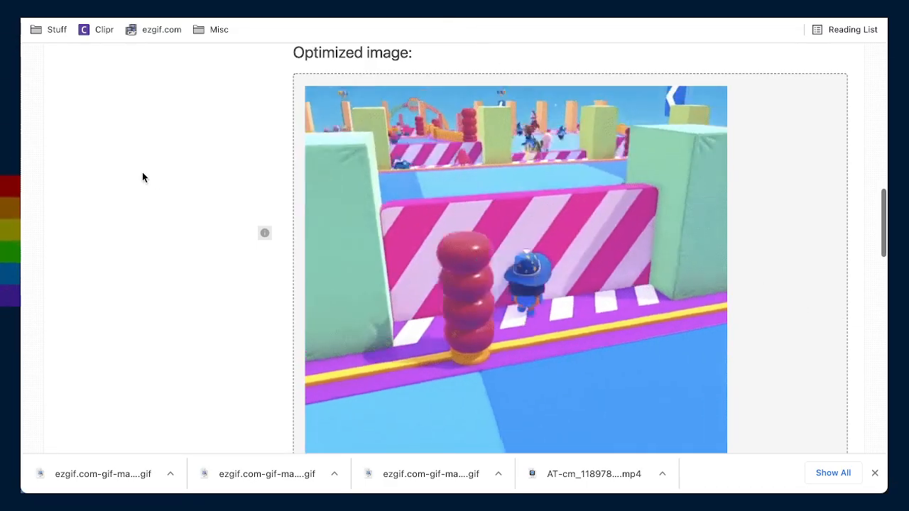
- Open the Video to GIF converter and upload the short square .mov clip of the man's face with headphones
scroll(143, 177, up, 12)
click(174, 143)
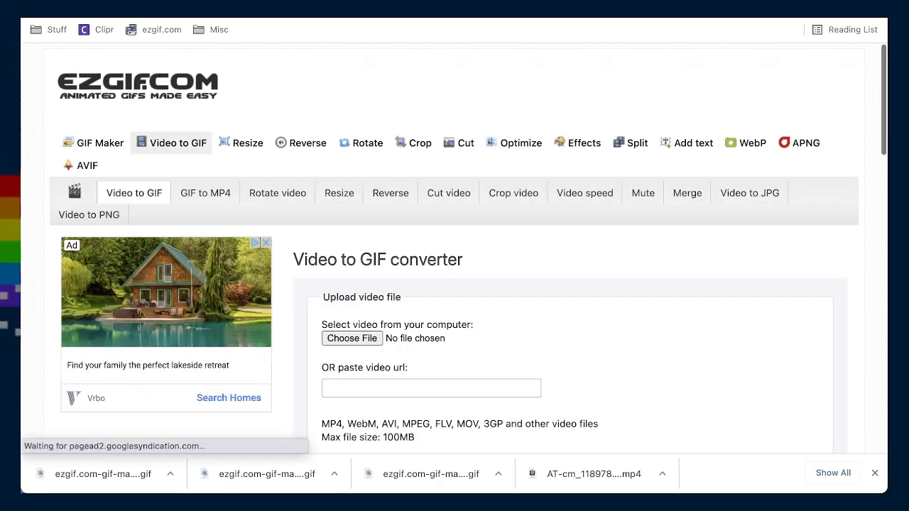
drag(540, 305, 359, 332)
scroll(560, 330, down, 5)
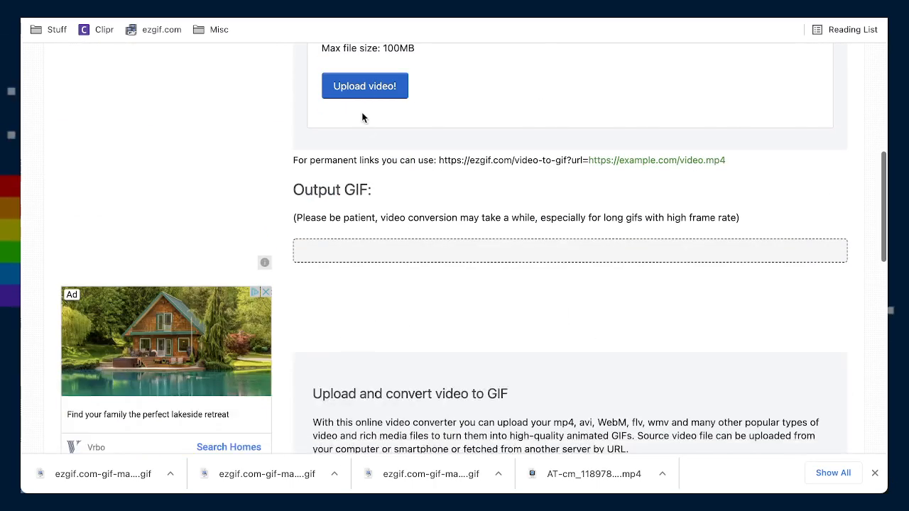
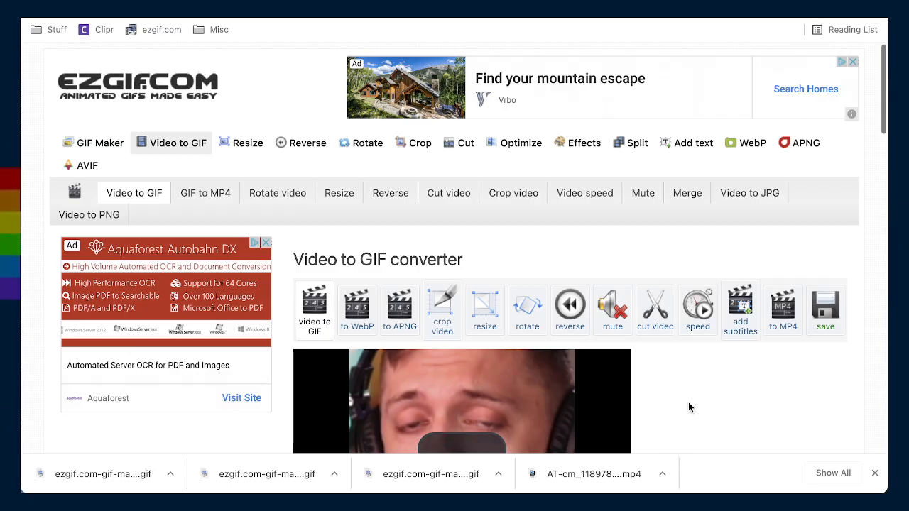
- Convert the face clip to a GIF with Optimize for static background enabled, keeping the original size and 10 FPS
scroll(688, 403, down, 5)
scroll(587, 397, down, 2)
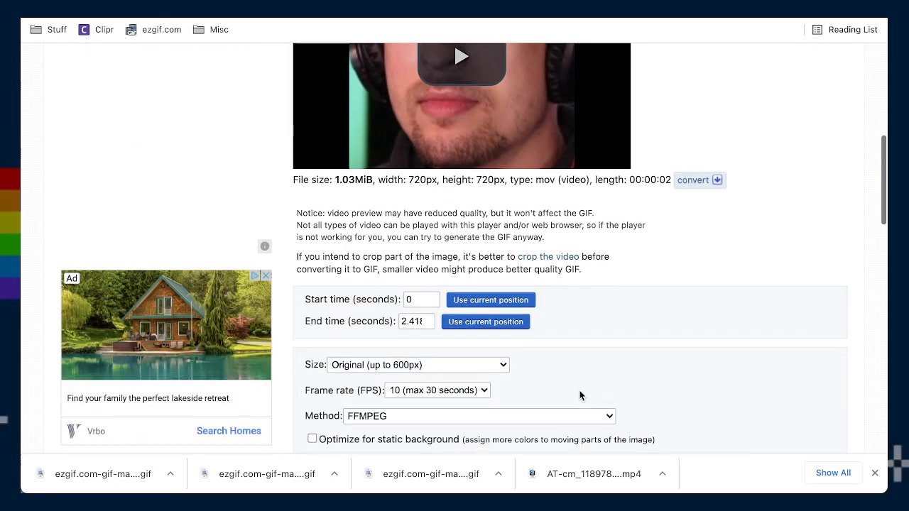
scroll(581, 396, up, 3)
scroll(574, 400, down, 4)
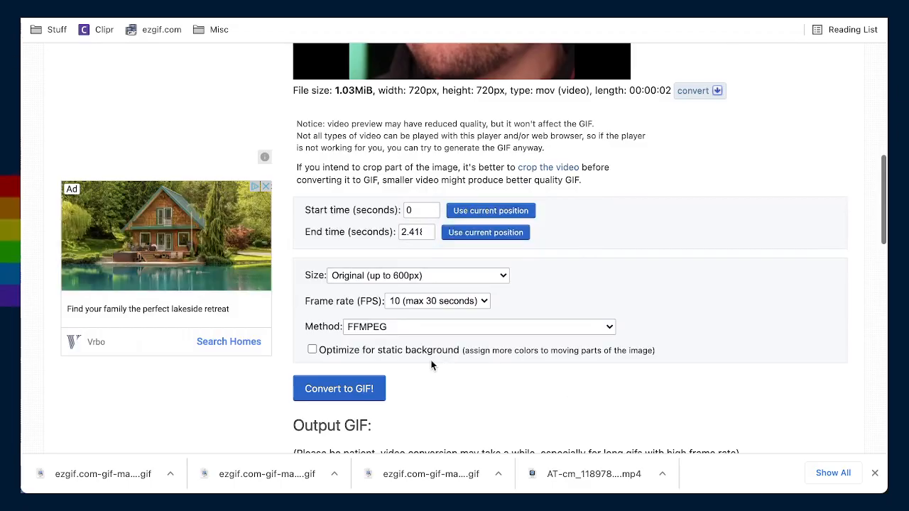
click(398, 349)
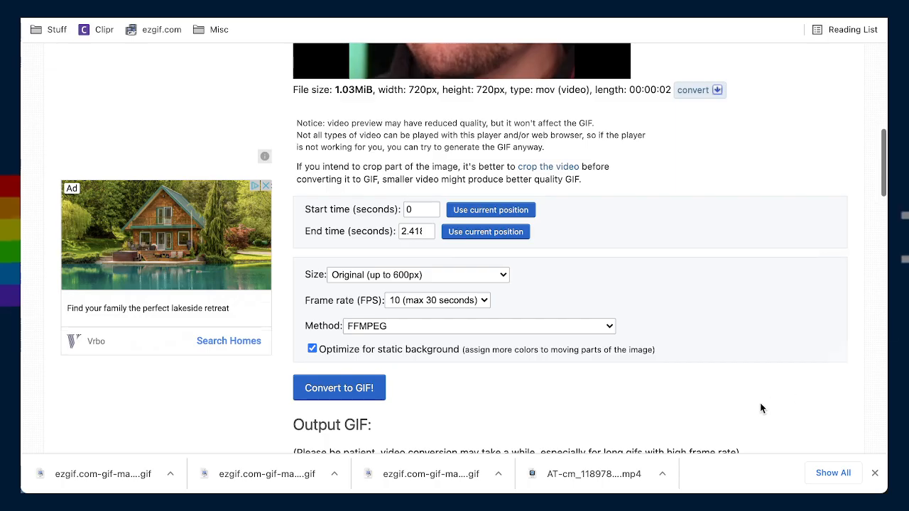
- Open the converted face GIF in the Effects tool and set contrast to 4, brightness to 3, and lightness and saturation to 102
scroll(760, 408, down, 6)
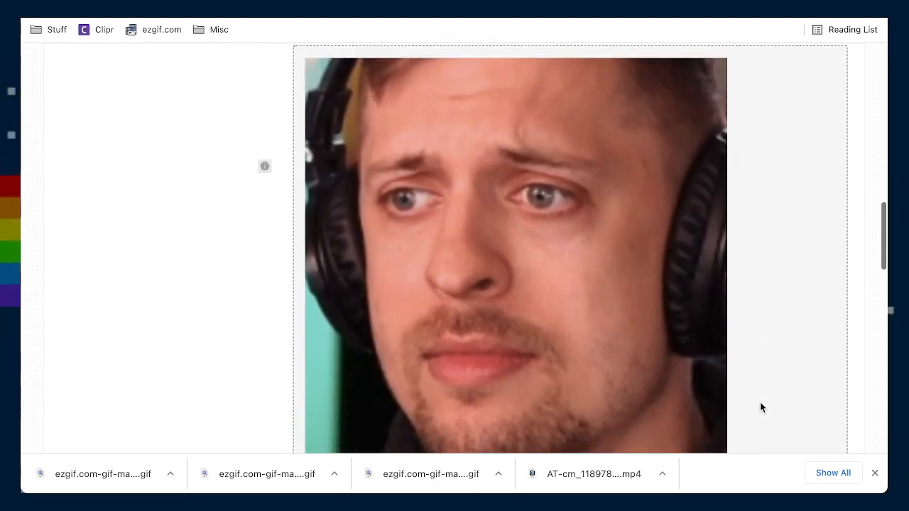
scroll(760, 408, down, 1)
scroll(760, 408, up, 1)
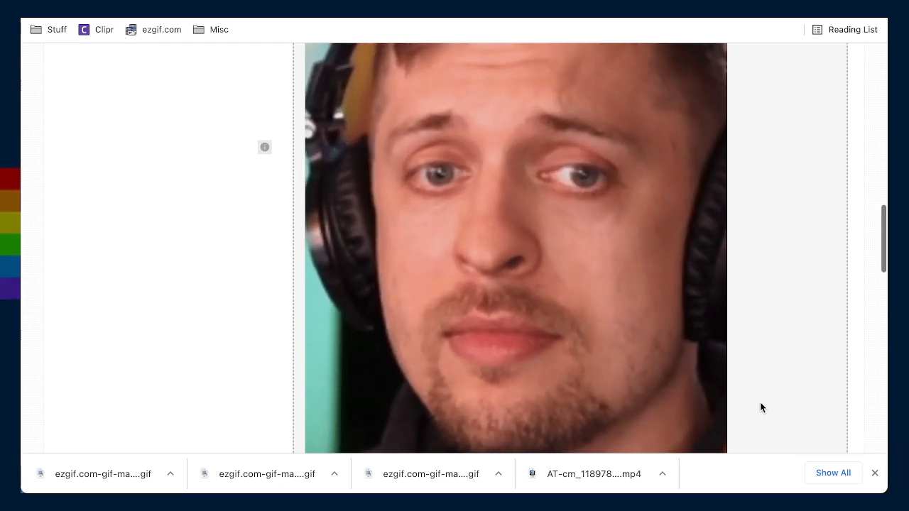
scroll(760, 408, down, 5)
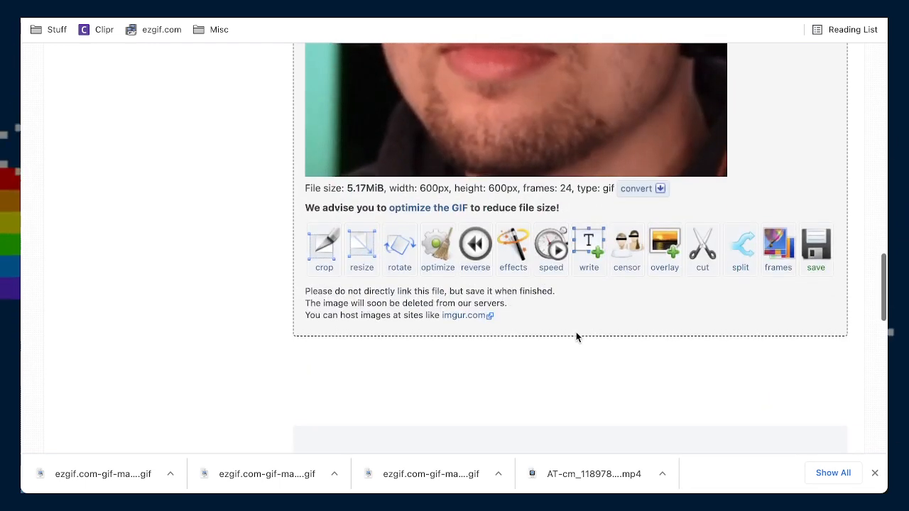
click(510, 257)
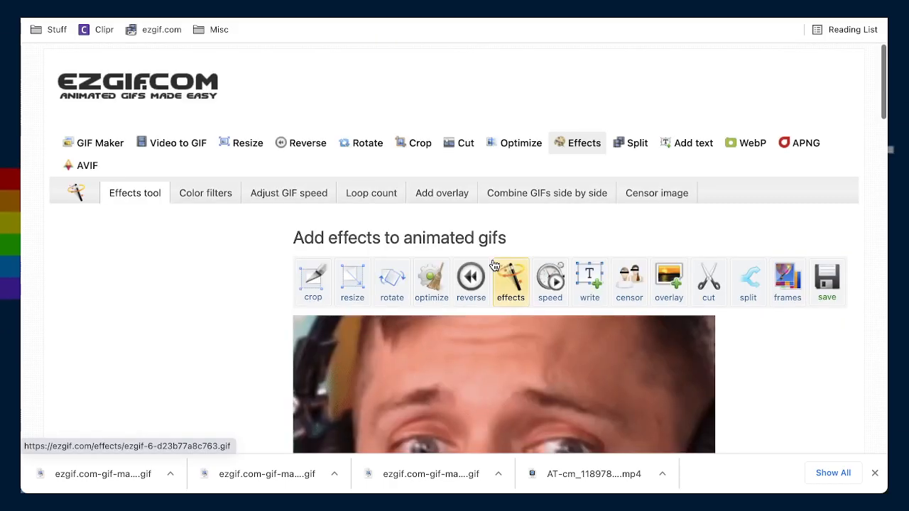
scroll(554, 294, down, 8)
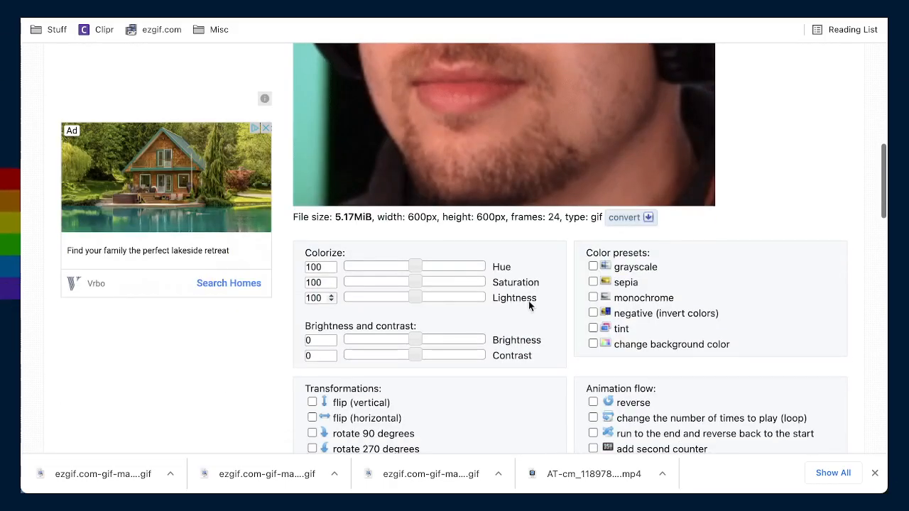
click(417, 356)
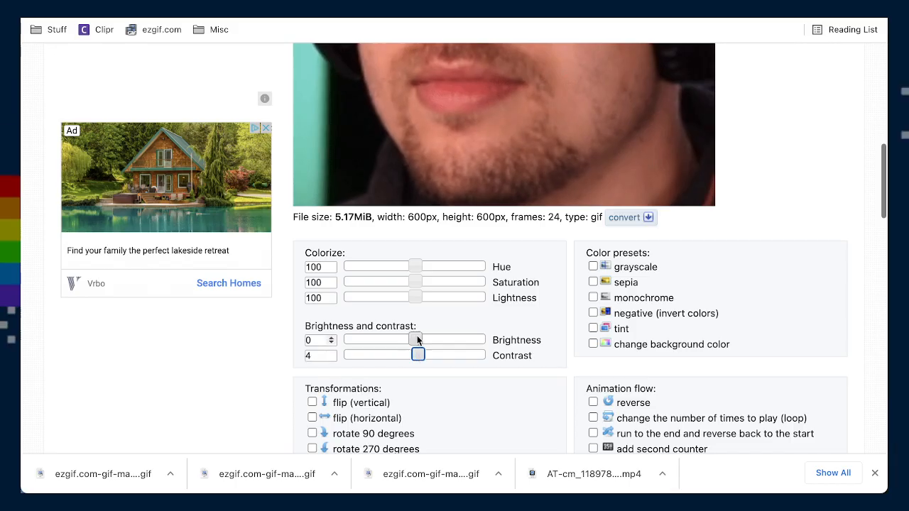
click(418, 340)
click(420, 298)
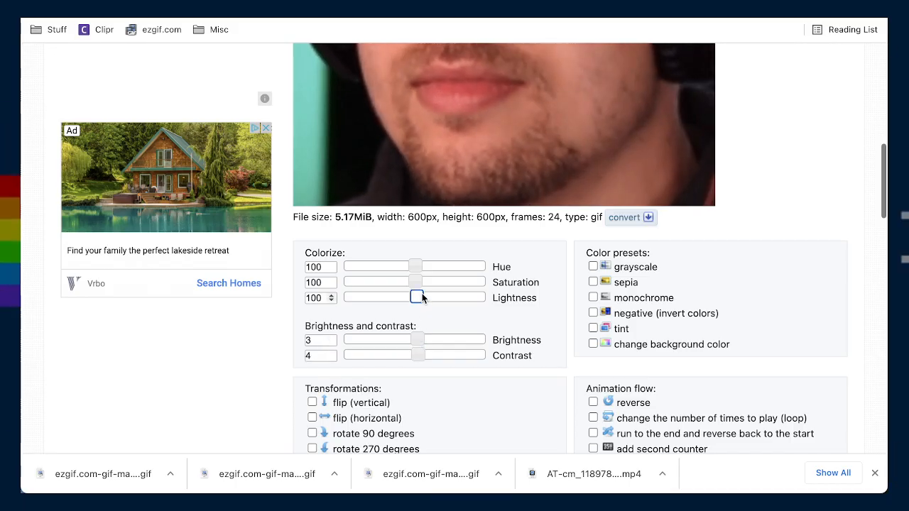
click(416, 282)
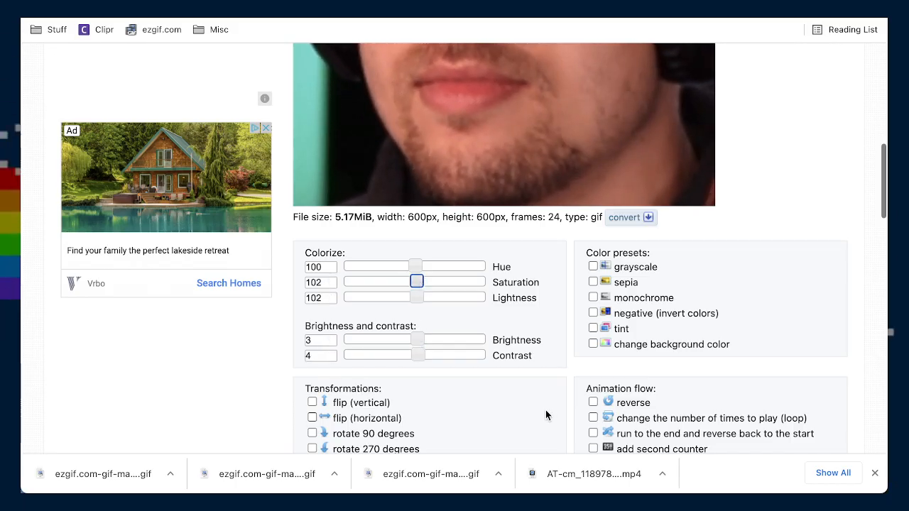
- Make the face GIF run to the end and reverse back to the start, and apply the selected effects
scroll(546, 410, down, 3)
click(644, 242)
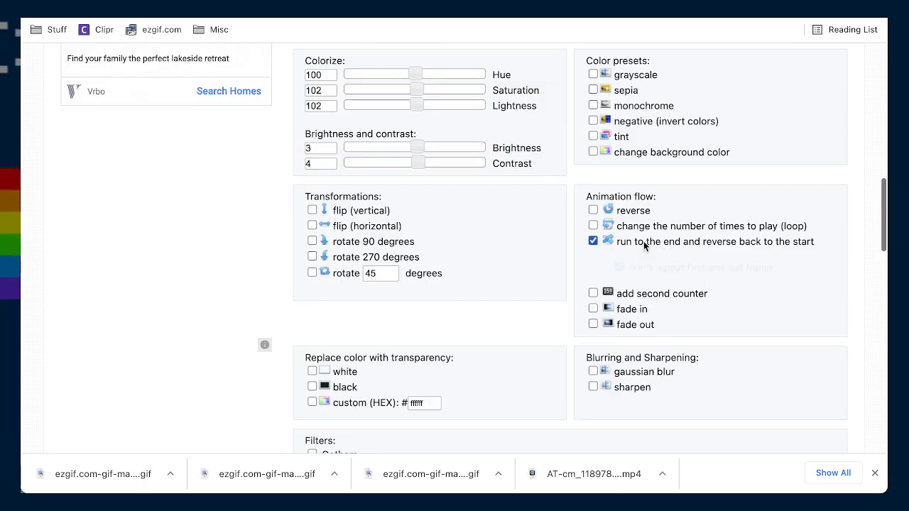
scroll(542, 312, down, 6)
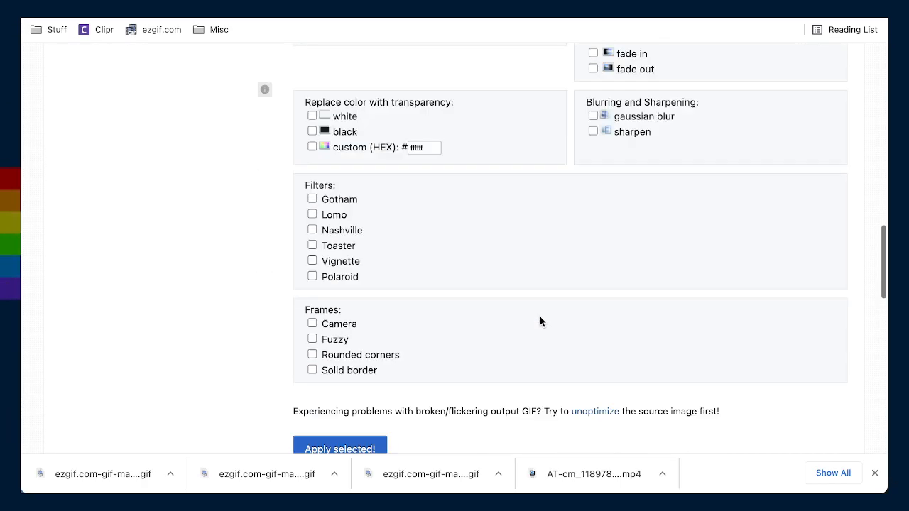
click(386, 263)
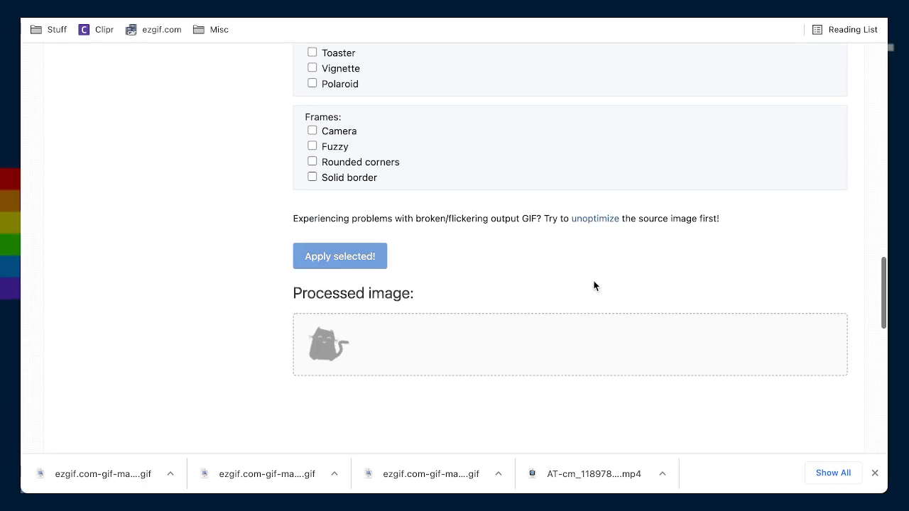
scroll(580, 289, up, 5)
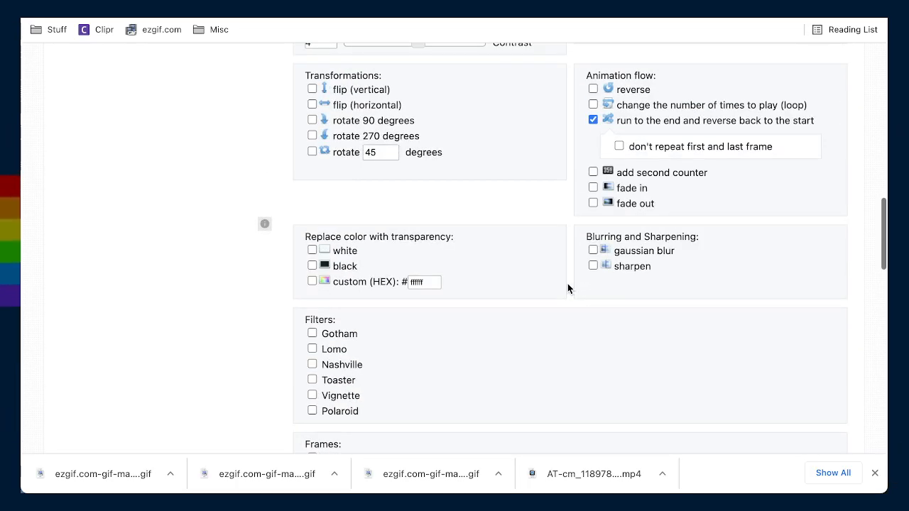
- Examine the processed face GIF's back-and-forth playback against the original and check its file size
scroll(567, 288, down, 10)
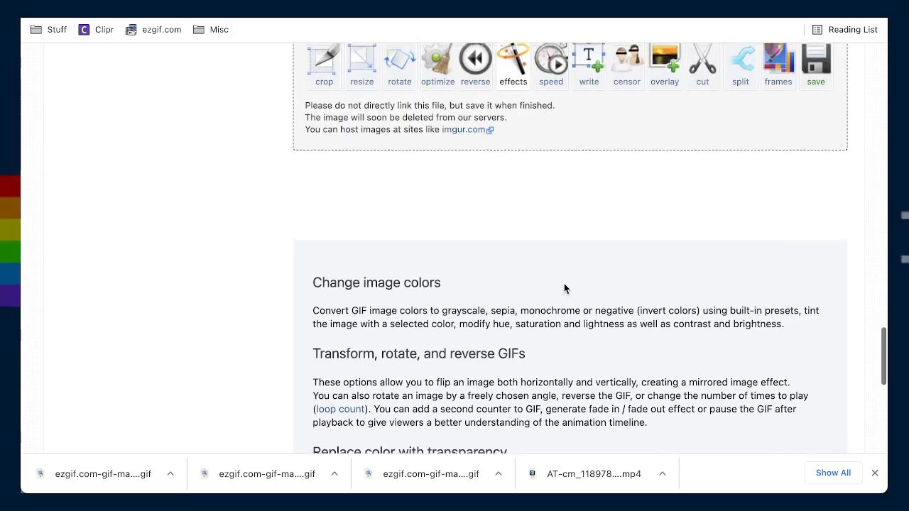
scroll(564, 288, up, 7)
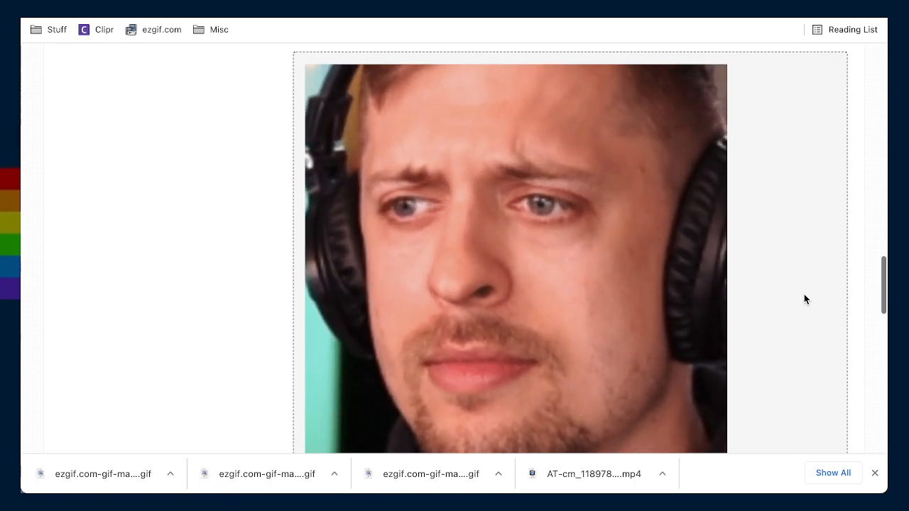
scroll(804, 299, down, 5)
scroll(804, 299, up, 10)
scroll(803, 299, down, 2)
scroll(801, 298, down, 2)
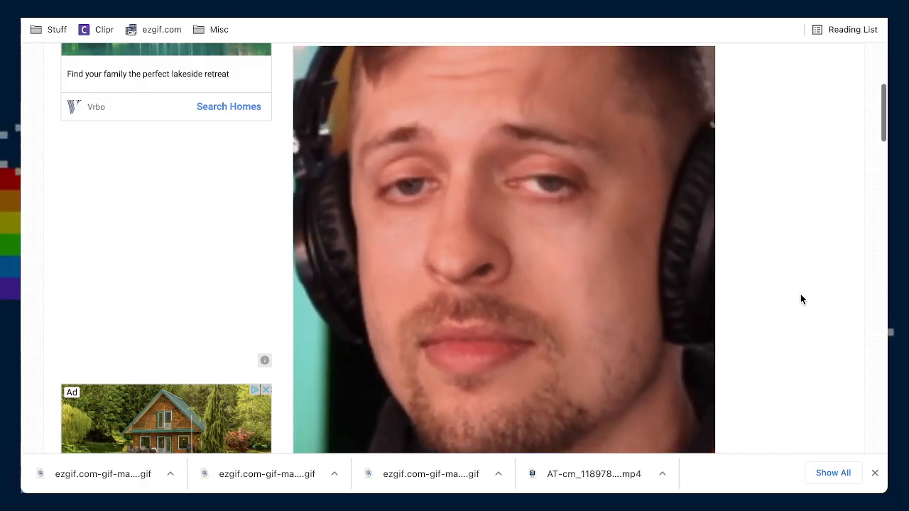
scroll(774, 296, down, 5)
scroll(775, 296, down, 10)
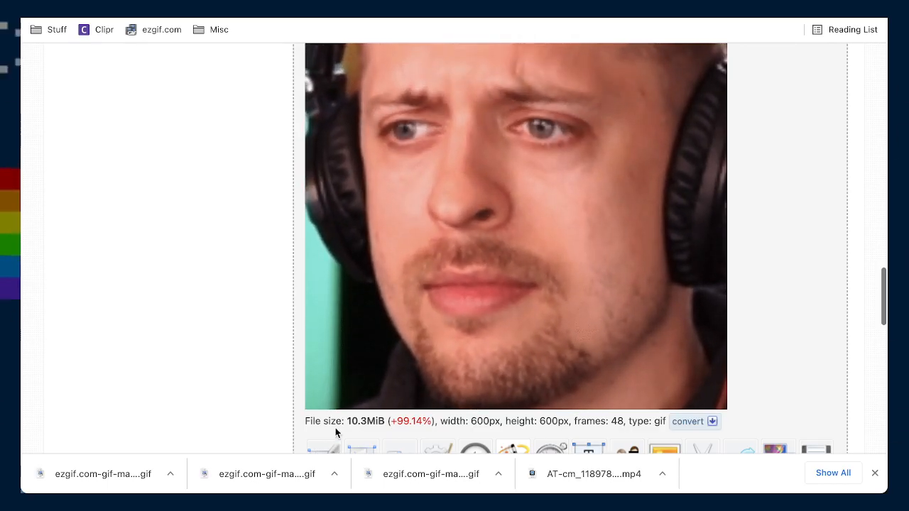
- Turn off running to the end and reversing back to the start, and reapply the effects to the face GIF
scroll(364, 424, up, 10)
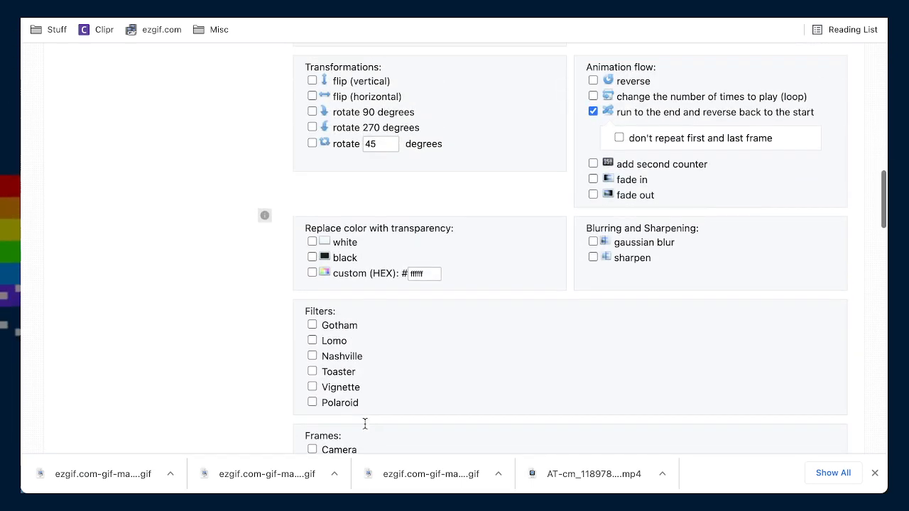
click(593, 112)
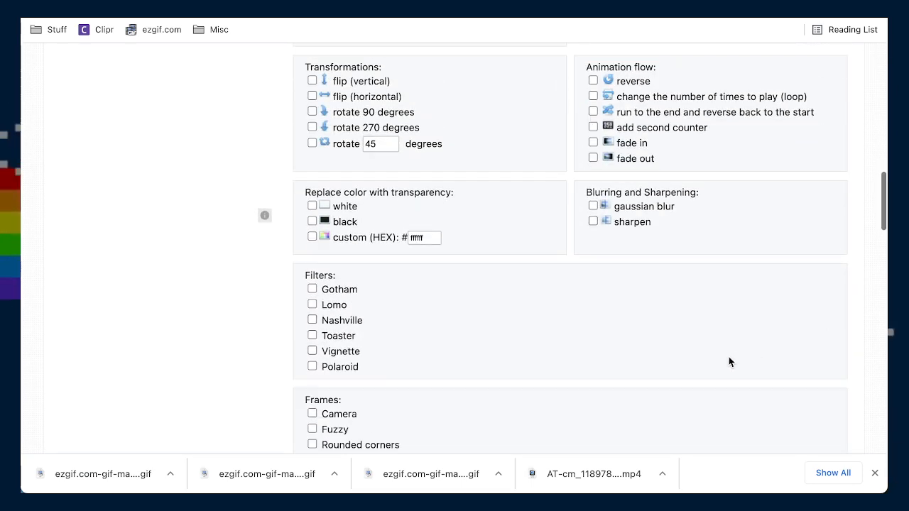
scroll(729, 362, down, 5)
click(372, 266)
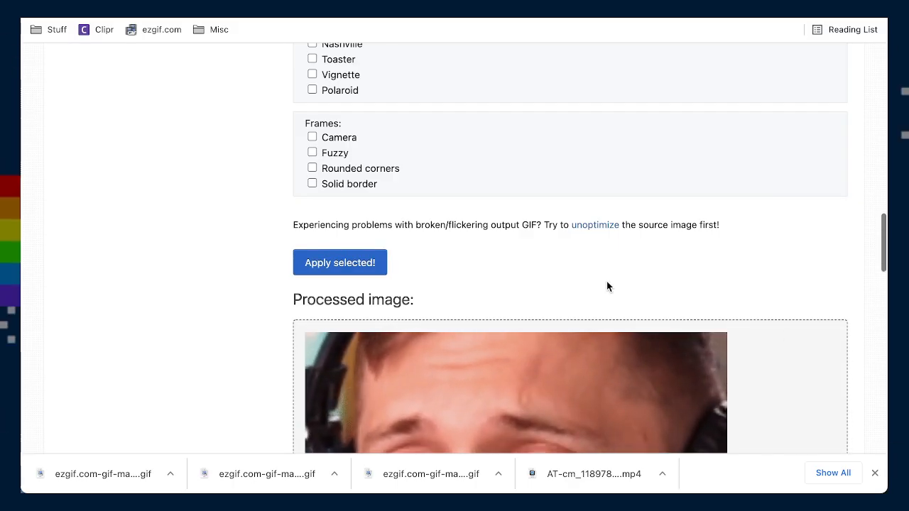
- Optimize the processed face GIF with the Lossy GIF method at compression level 35 and save the result
scroll(606, 286, down, 8)
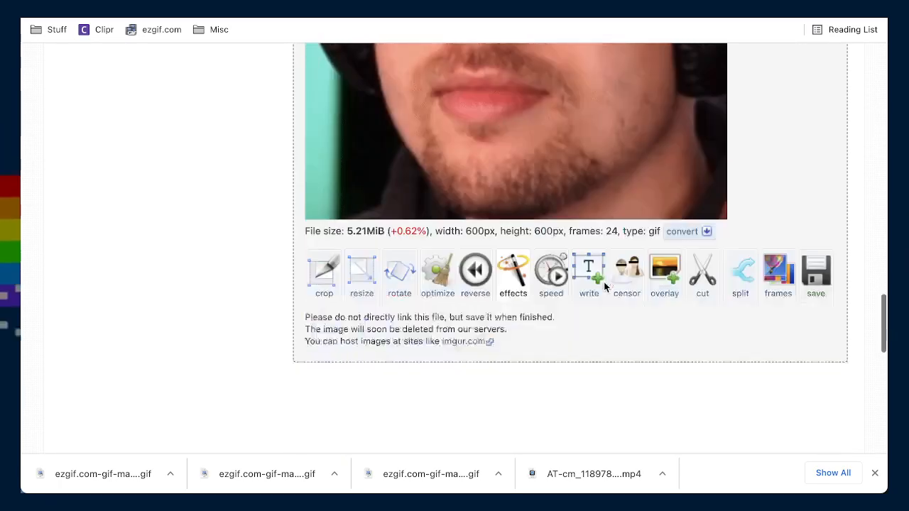
scroll(603, 282, down, 1)
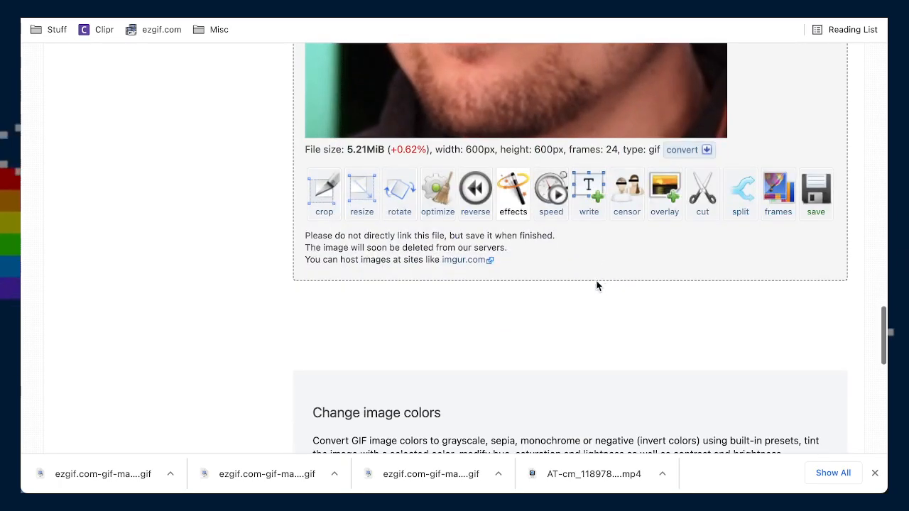
click(428, 203)
scroll(651, 332, down, 2)
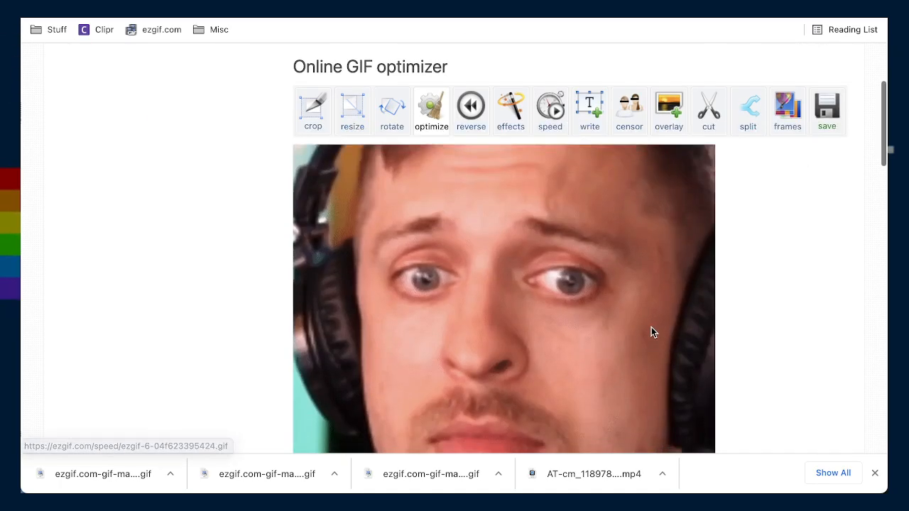
scroll(643, 330, down, 5)
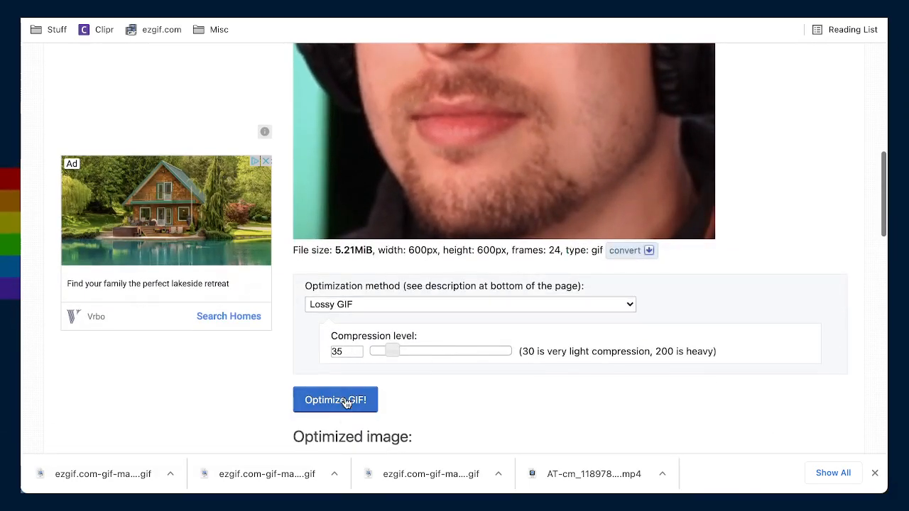
click(345, 402)
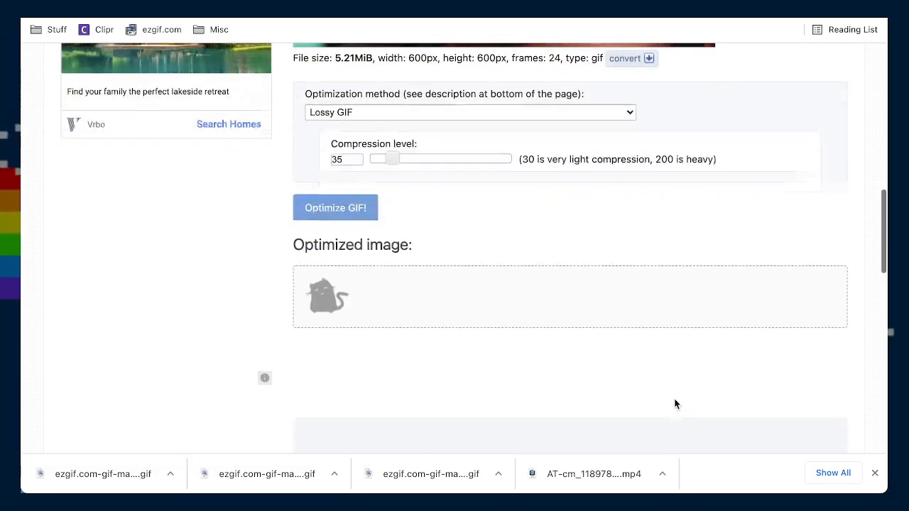
scroll(673, 402, down, 4)
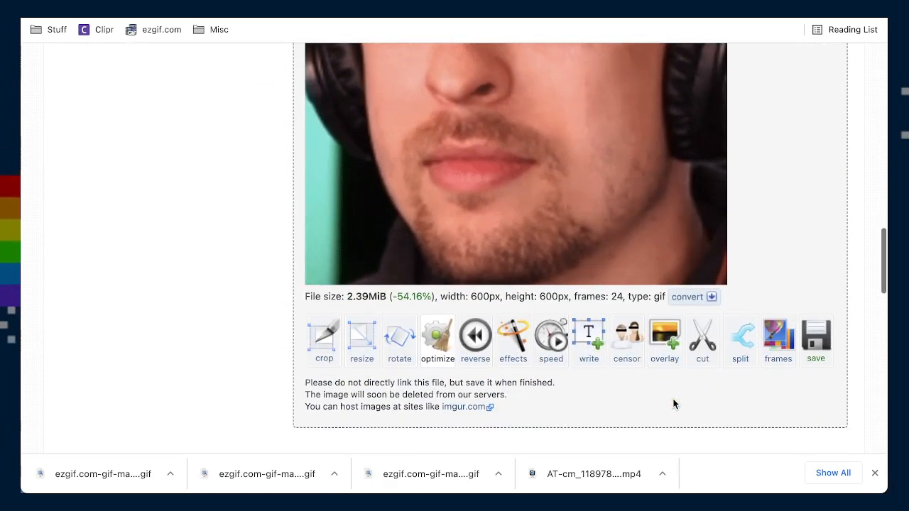
click(815, 328)
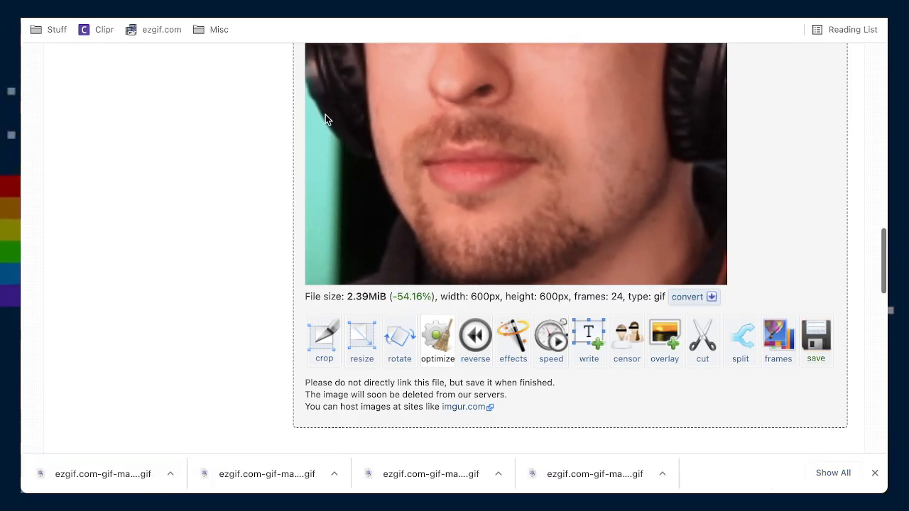
- Open the Video to GIF converter and upload the thumbs-up .mov clip
scroll(183, 81, up, 7)
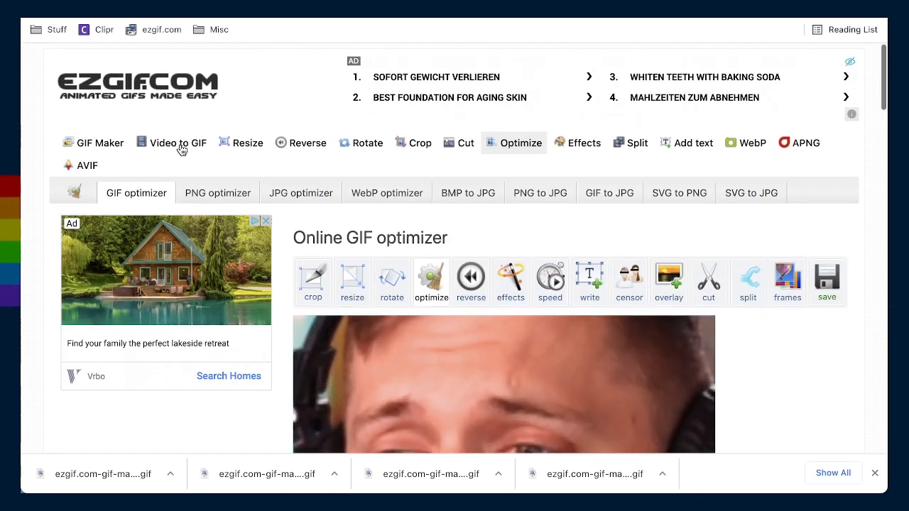
click(183, 146)
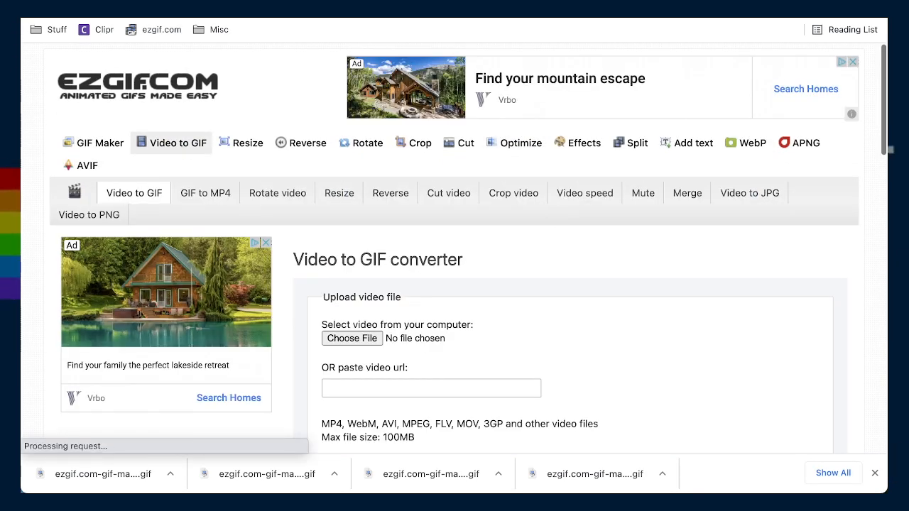
drag(426, 510, 360, 339)
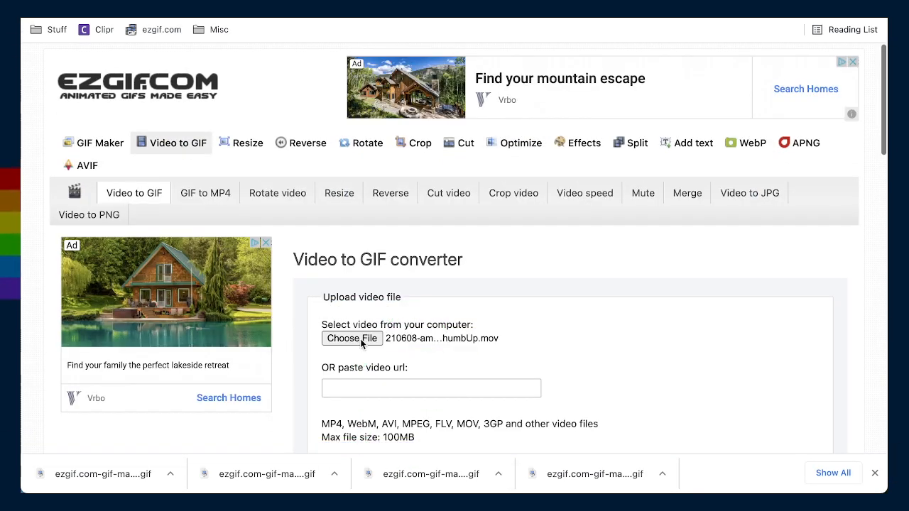
scroll(425, 348, down, 3)
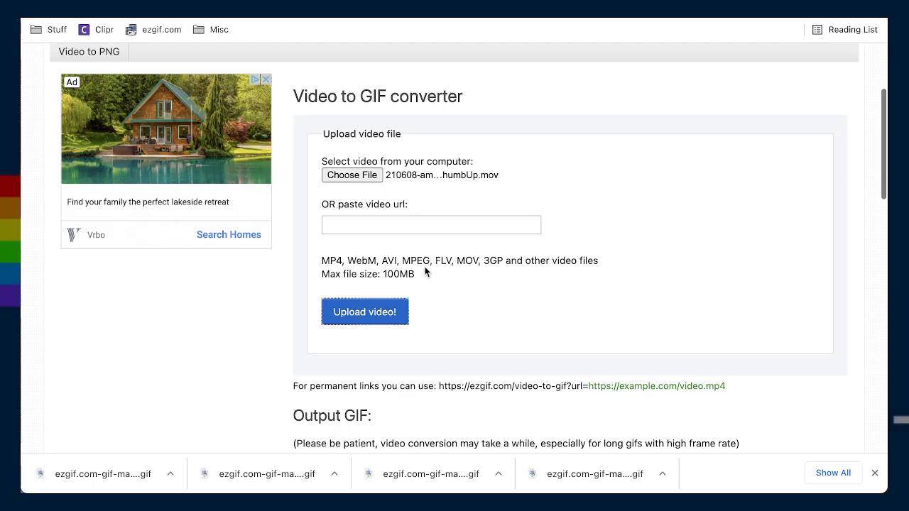
scroll(488, 292, down, 5)
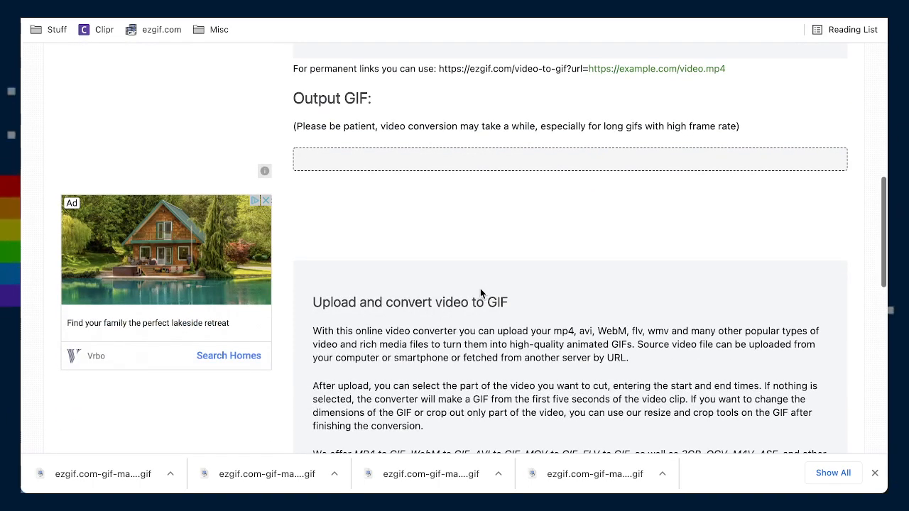
- Convert the thumbs-up clip to a GIF with Optimize for static background enabled, keeping the original size and 10 FPS
scroll(483, 295, down, 5)
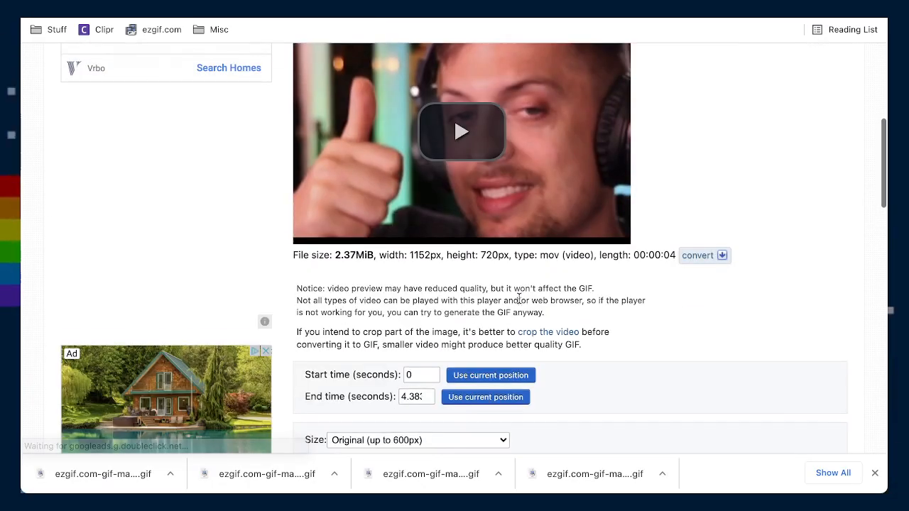
scroll(341, 441, down, 4)
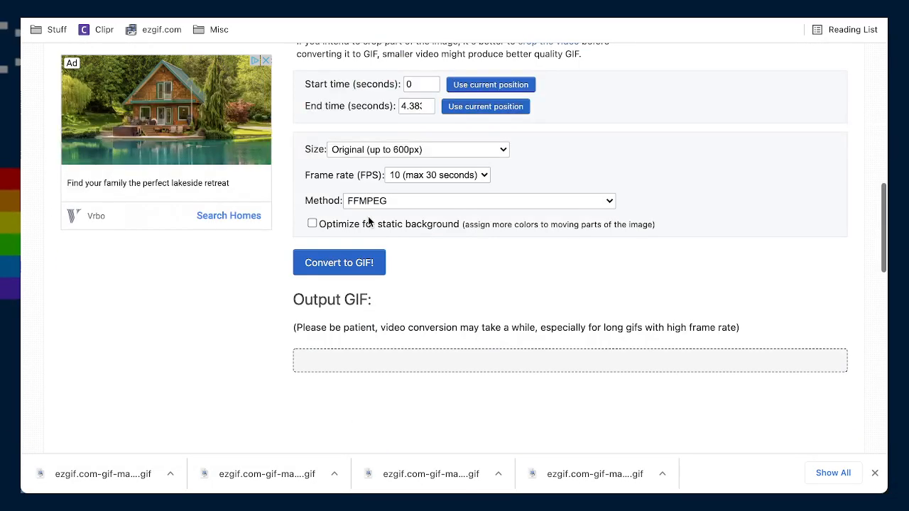
click(368, 223)
click(354, 264)
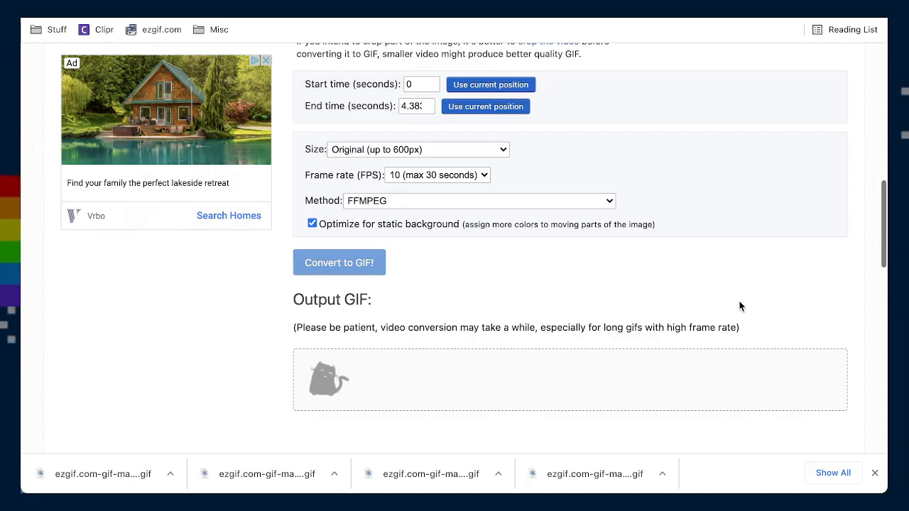
- Open the converted thumbs-up GIF in the Effects tool and set saturation to 105, lightness to 104, brightness to 3 and contrast to 2
scroll(656, 284, down, 4)
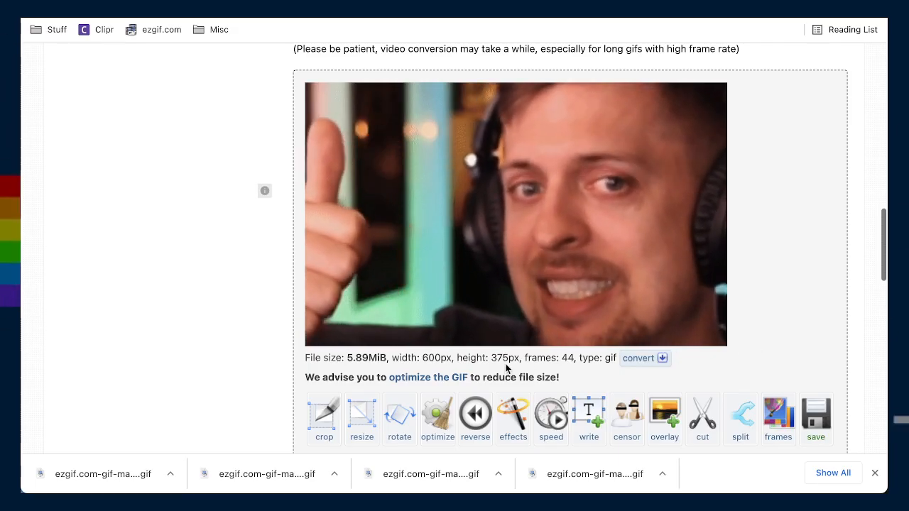
scroll(497, 366, down, 1)
scroll(506, 364, up, 1)
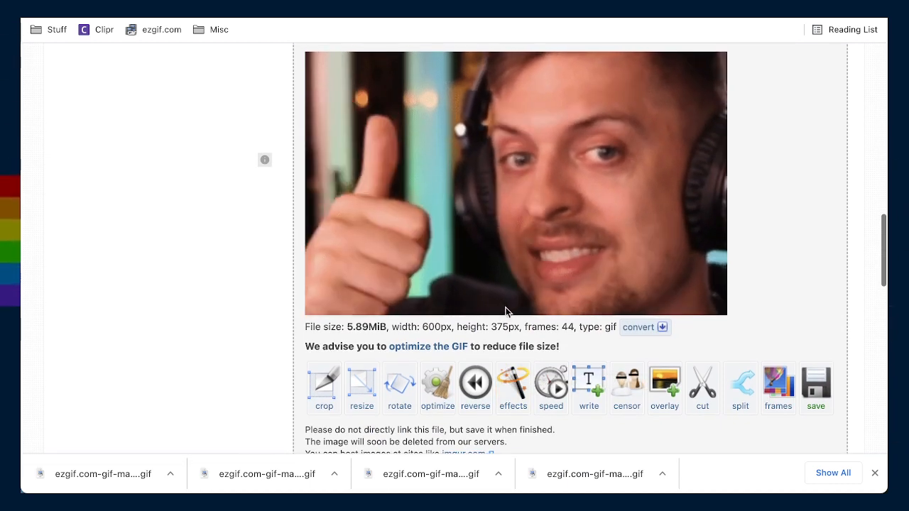
click(517, 384)
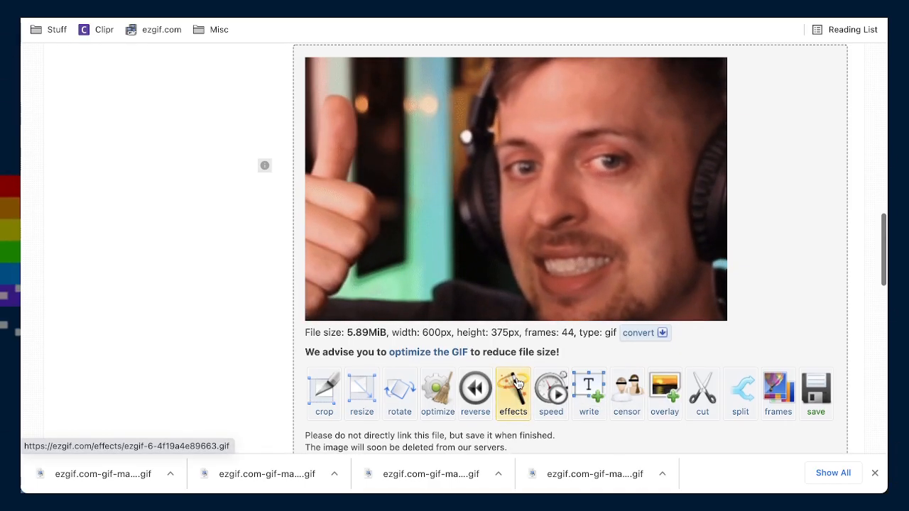
scroll(480, 343, down, 5)
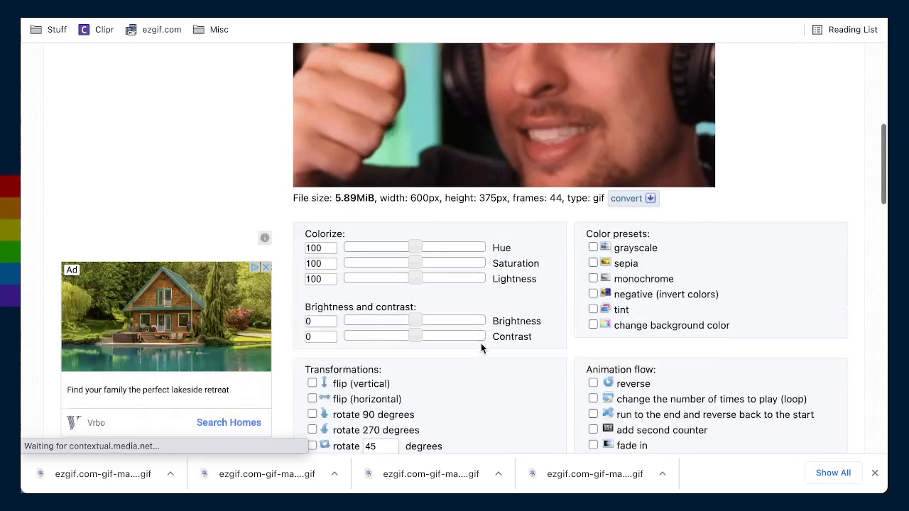
click(417, 265)
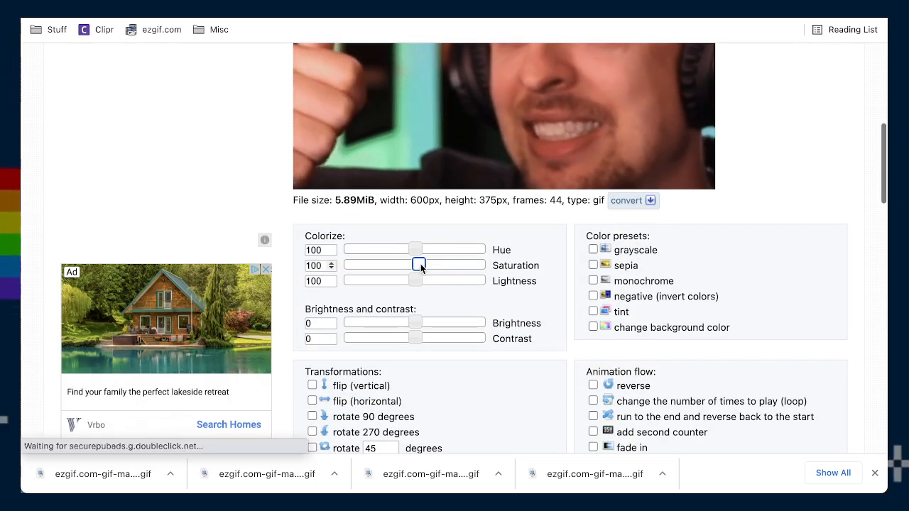
click(417, 280)
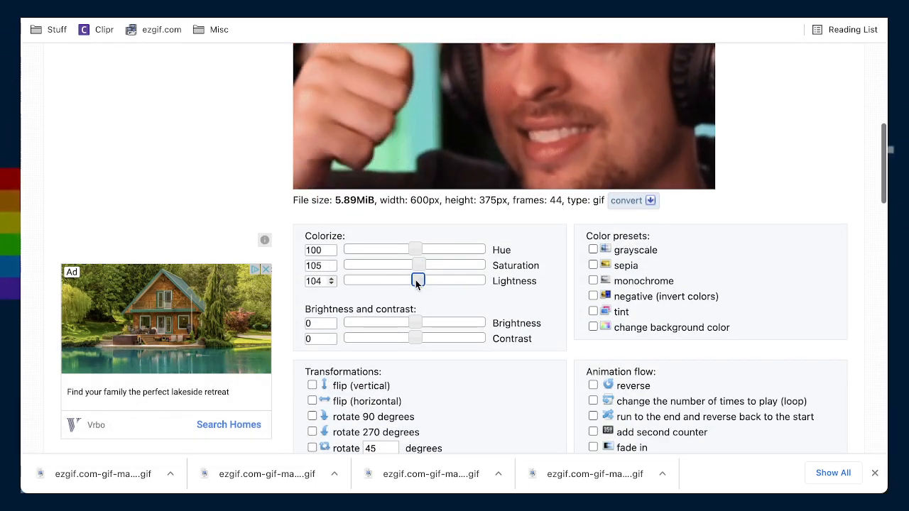
click(418, 338)
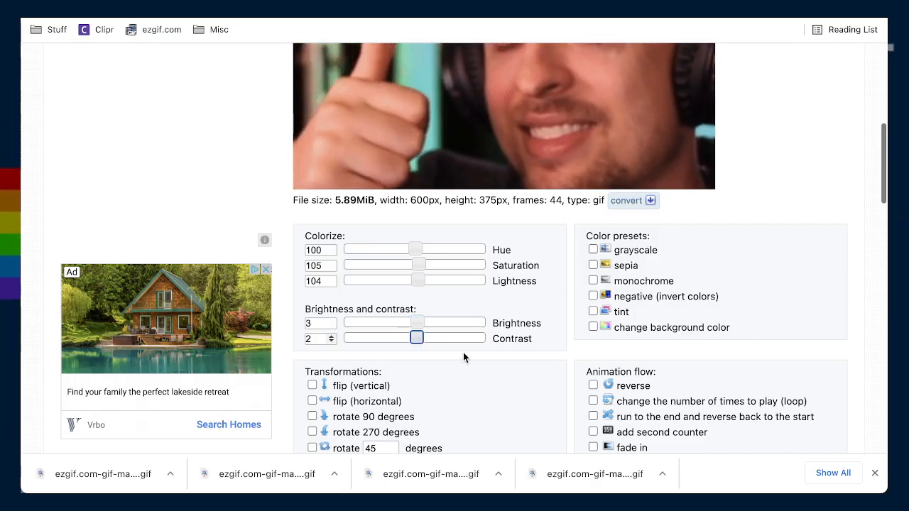
- Make the thumbs-up GIF run to the end and reverse back without repeating the first and last frame, apply the effects and review the playback
click(593, 416)
scroll(603, 406, down, 2)
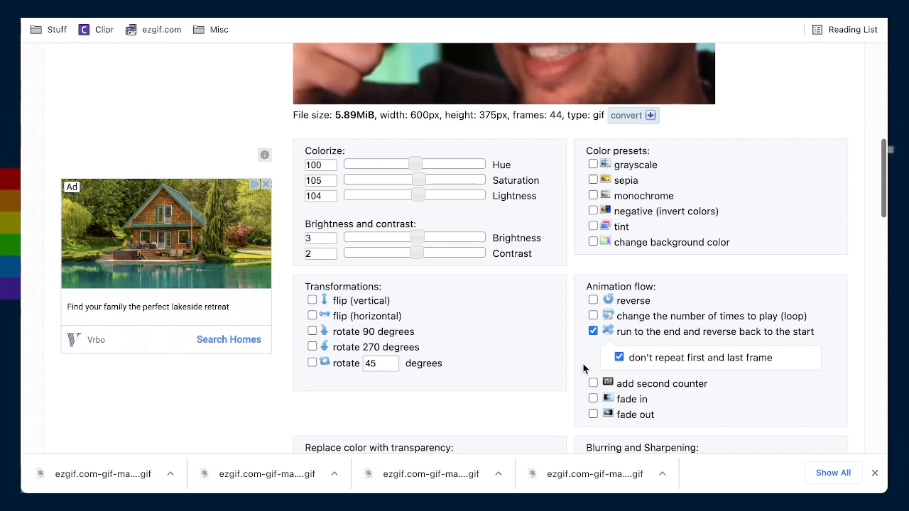
scroll(556, 374, down, 6)
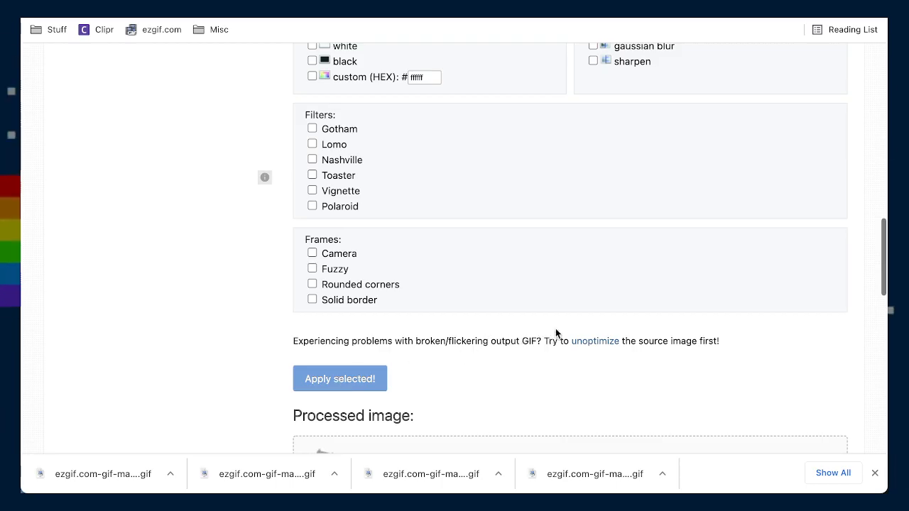
scroll(607, 334, down, 5)
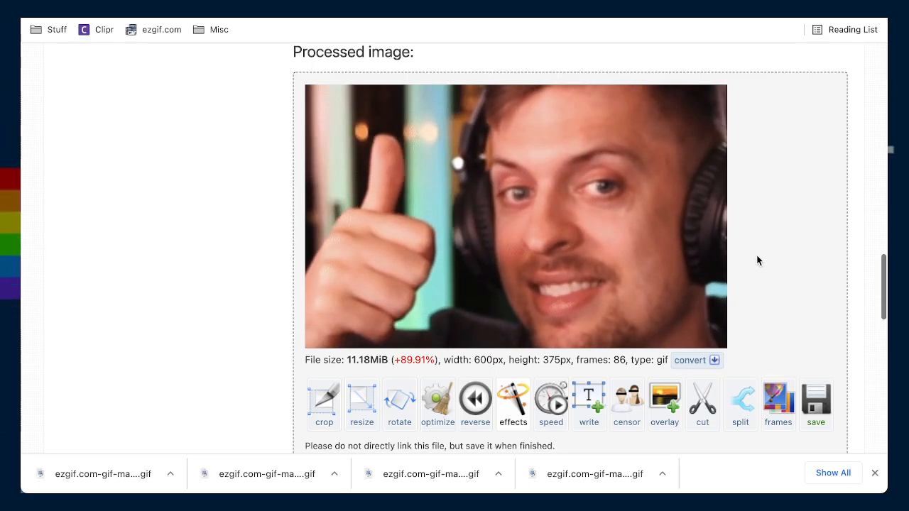
scroll(741, 258, up, 1)
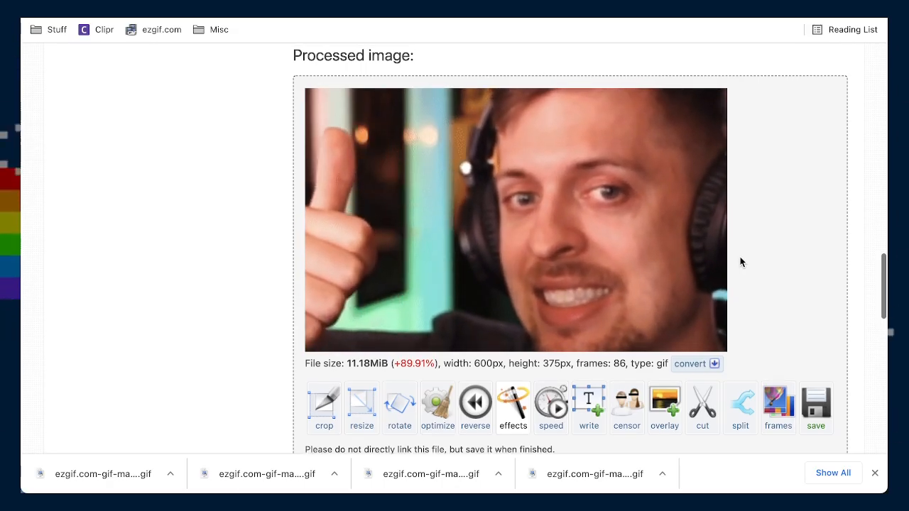
scroll(741, 263, up, 1)
scroll(741, 263, up, 1)
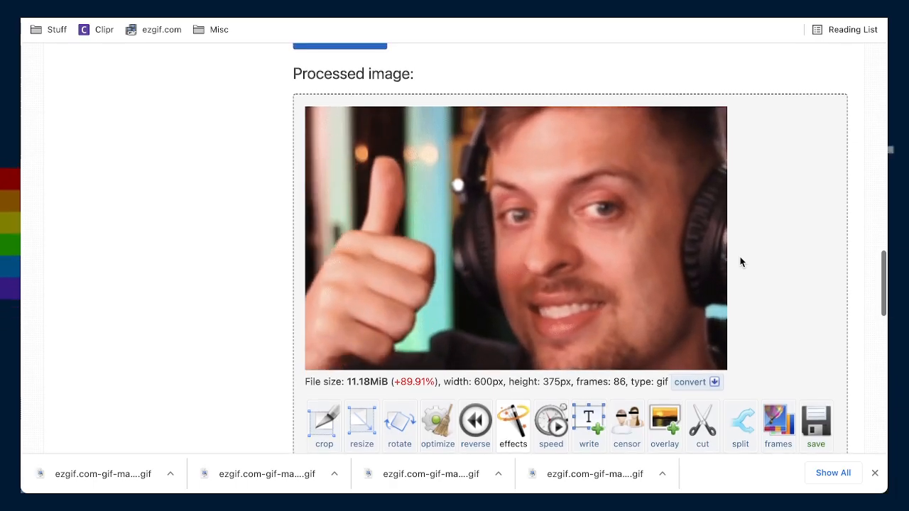
scroll(741, 263, up, 9)
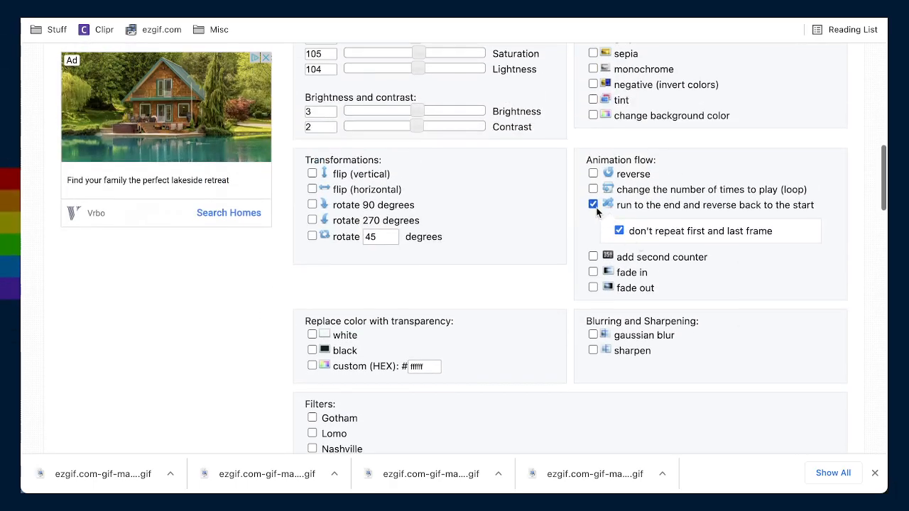
- Turn off the run-to-end-and-reverse flow, set lightness to 101 and brightness to 0, apply the effects and review the processed GIF
click(593, 205)
scroll(565, 223, up, 4)
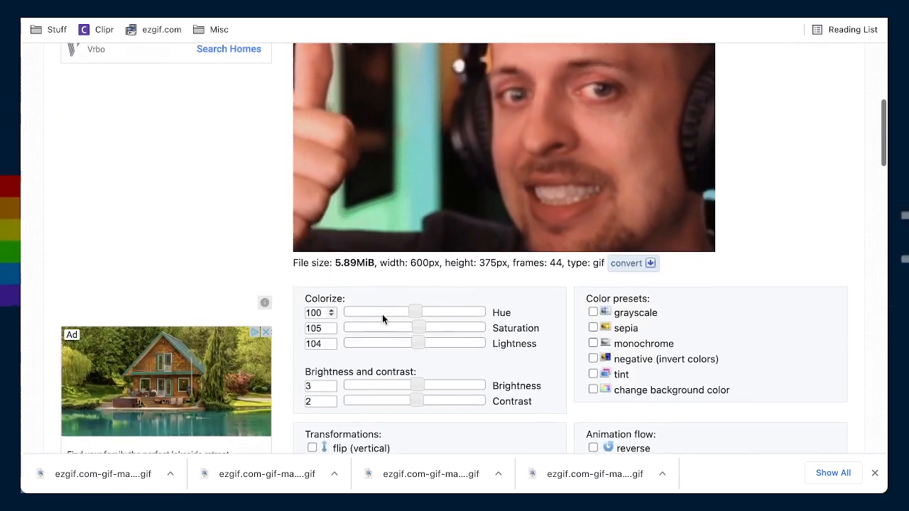
drag(420, 343, 418, 344)
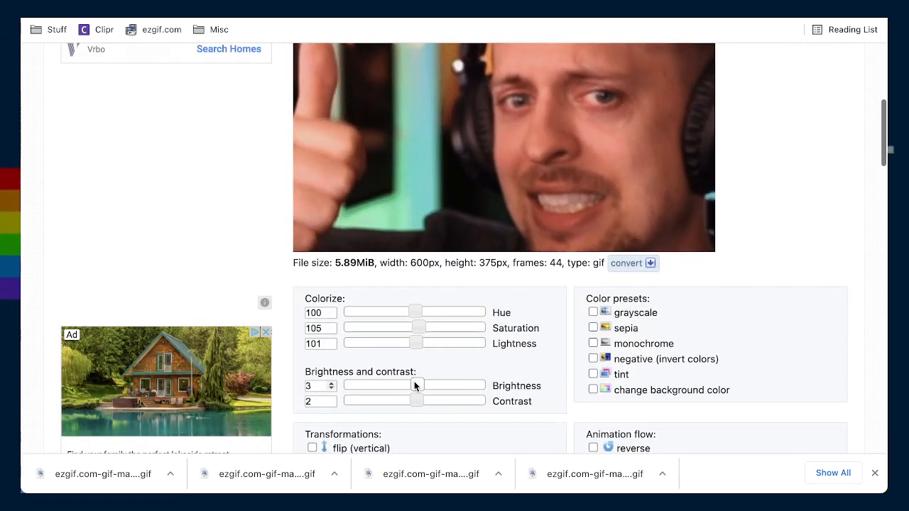
scroll(568, 383, down, 10)
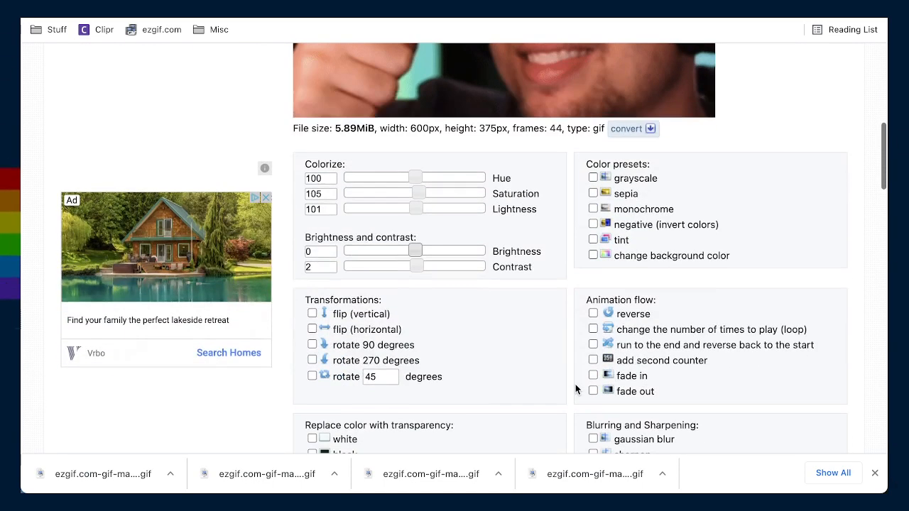
click(349, 339)
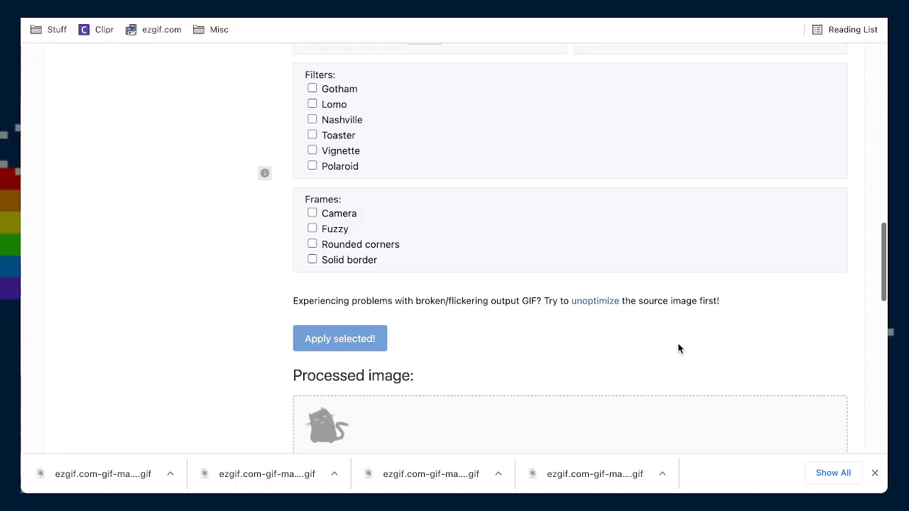
scroll(678, 348, down, 4)
scroll(677, 348, down, 1)
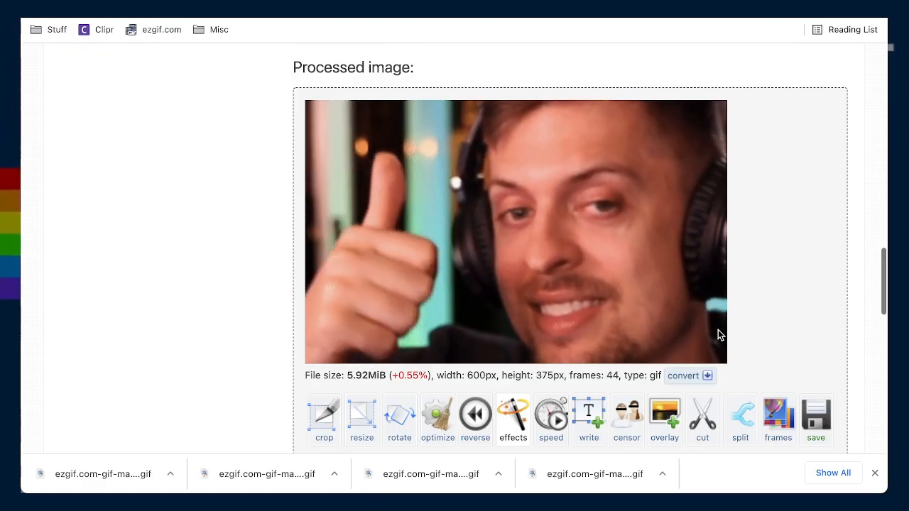
- Set the thumbs-up GIF's brightness to 2 and reapply the effects
scroll(719, 335, up, 15)
scroll(718, 335, down, 4)
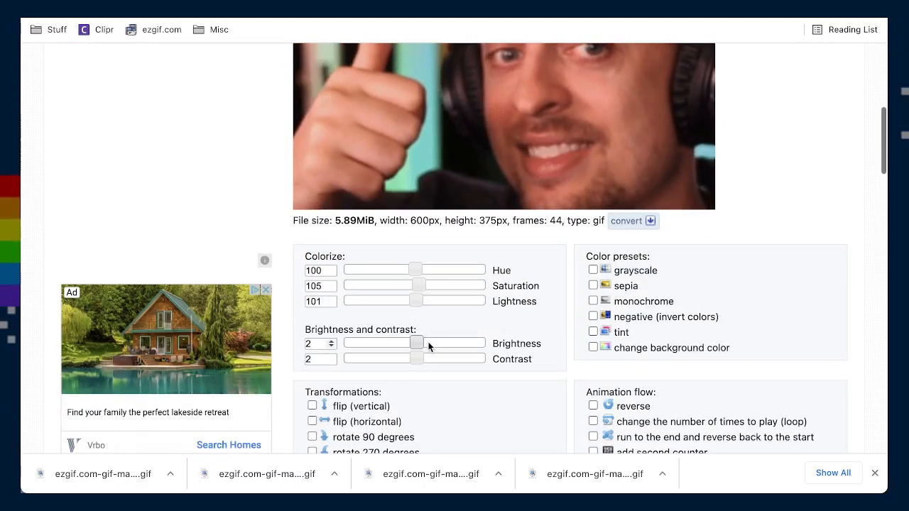
scroll(565, 395, down, 6)
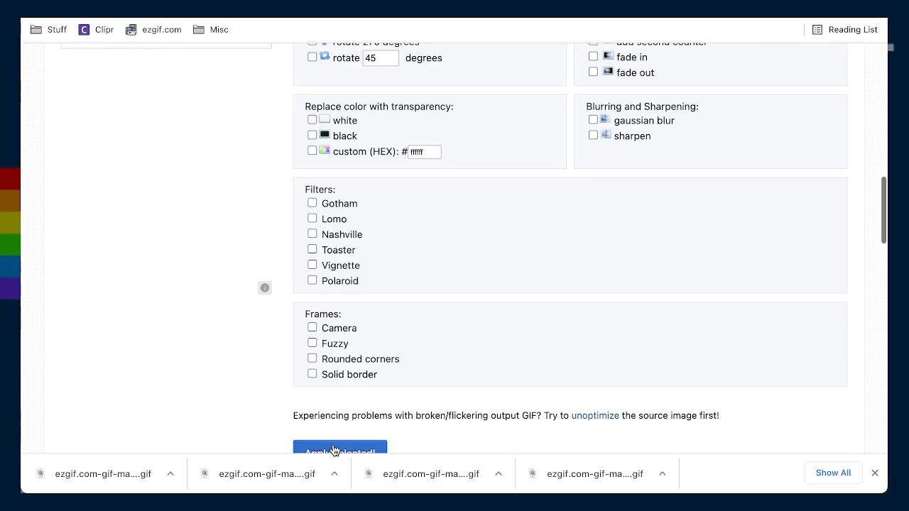
click(334, 450)
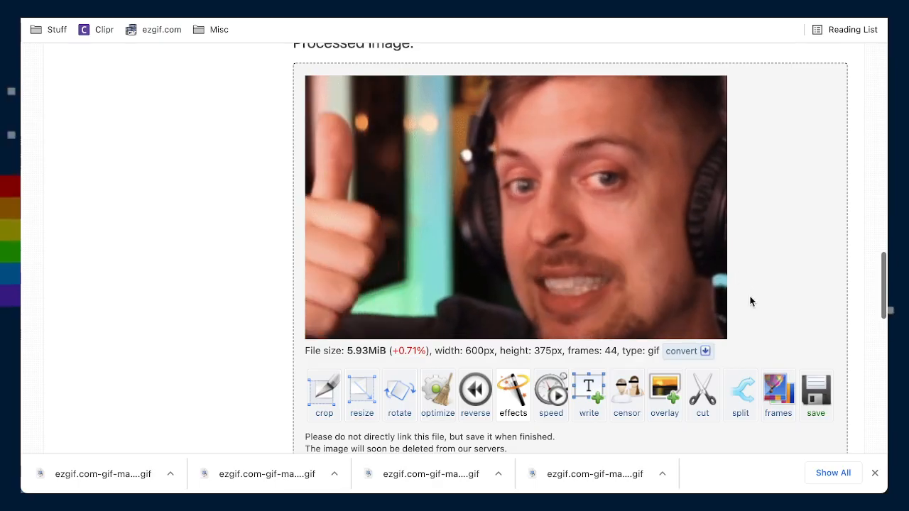
- Optimize the processed thumbs-up GIF with the Lossy GIF method at compression level 35 and save the optimized file
click(436, 405)
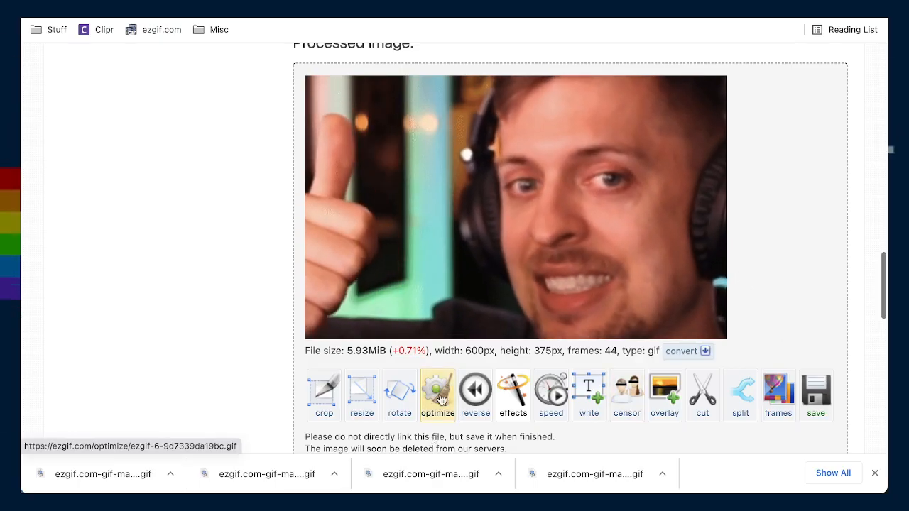
scroll(449, 388, down, 5)
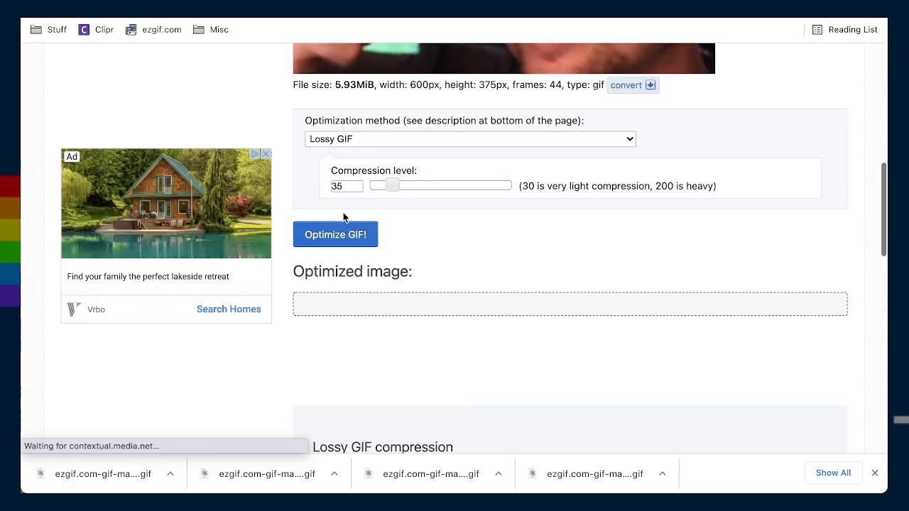
click(336, 236)
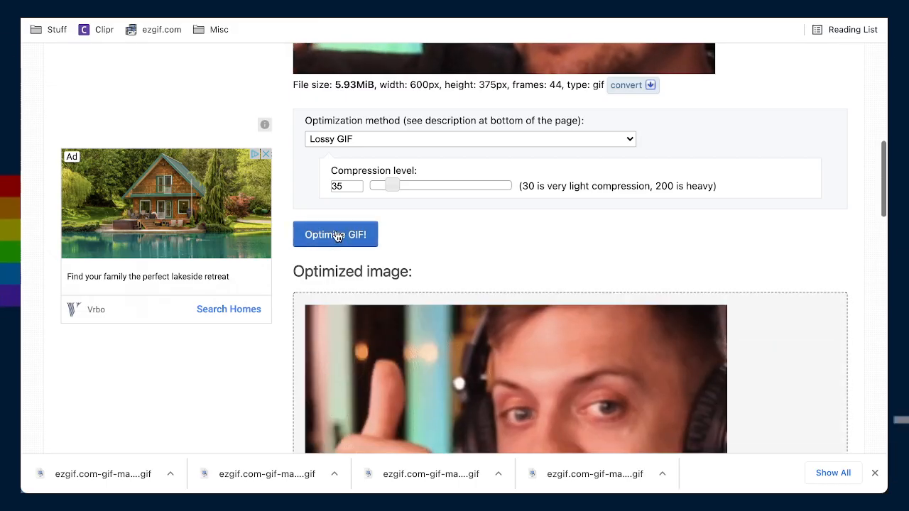
scroll(698, 241, down, 1)
scroll(699, 242, down, 6)
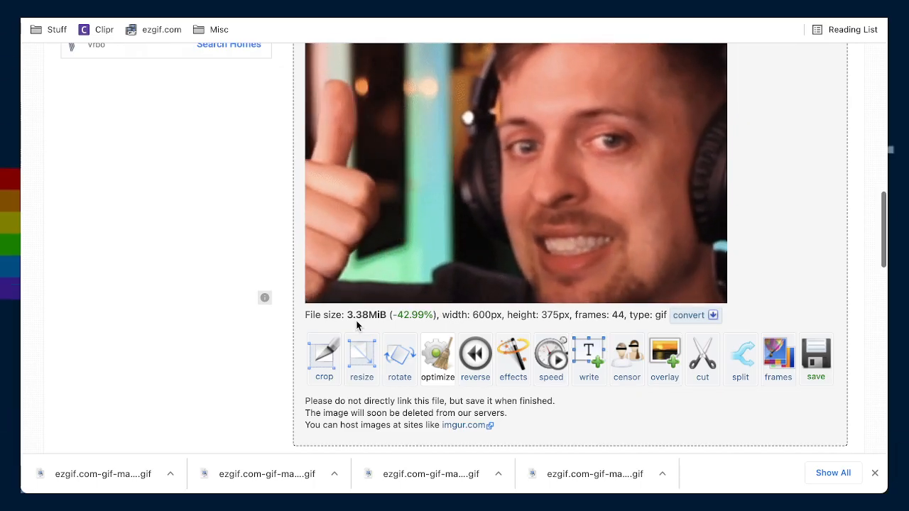
scroll(375, 320, down, 2)
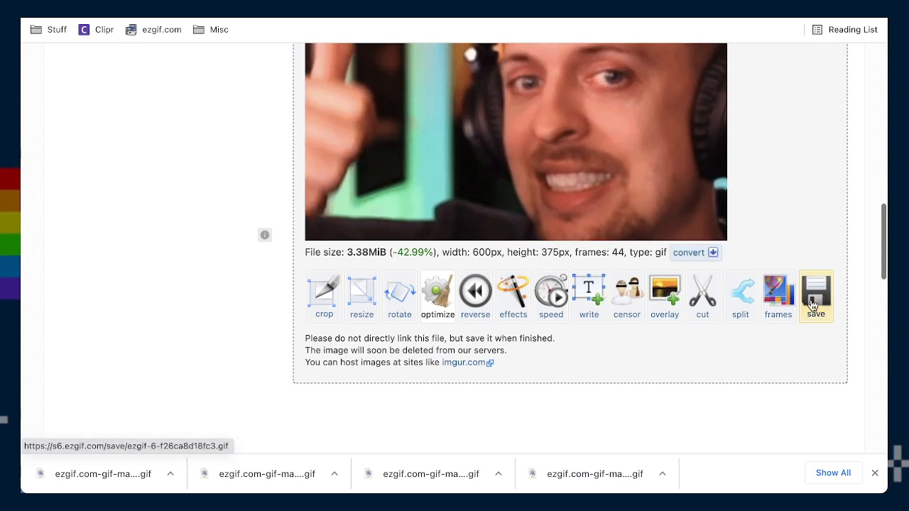
click(814, 304)
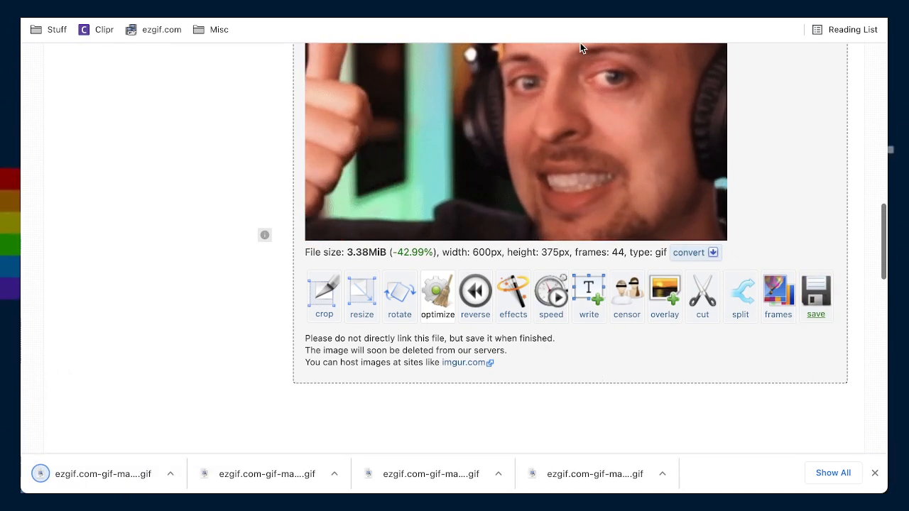
- Switch to the Tenor profile page, look over its uploaded GIFs and reload the page
click(582, 20)
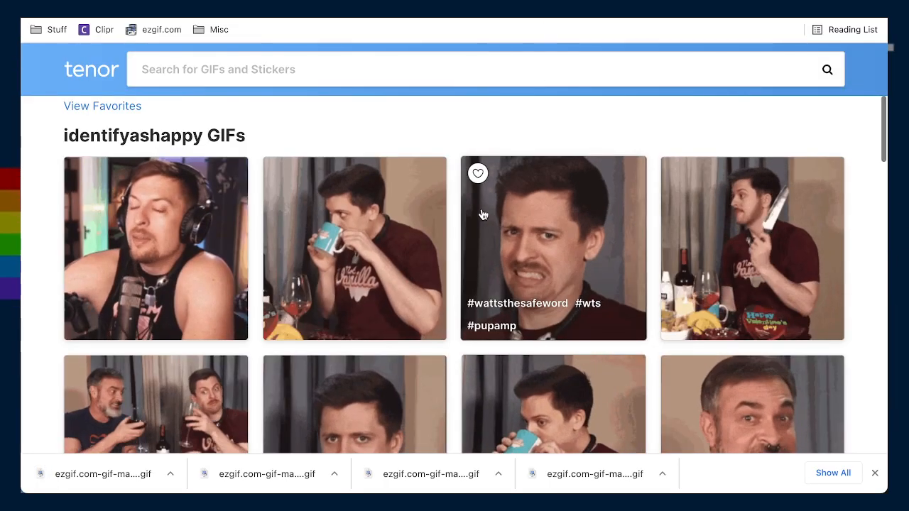
scroll(479, 213, up, 5)
scroll(479, 217, down, 1)
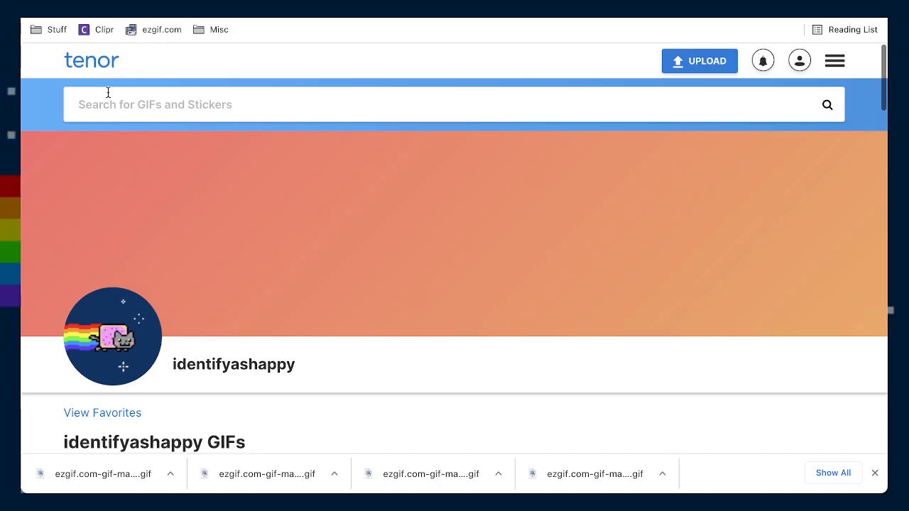
scroll(211, 324, down, 2)
scroll(214, 363, down, 1)
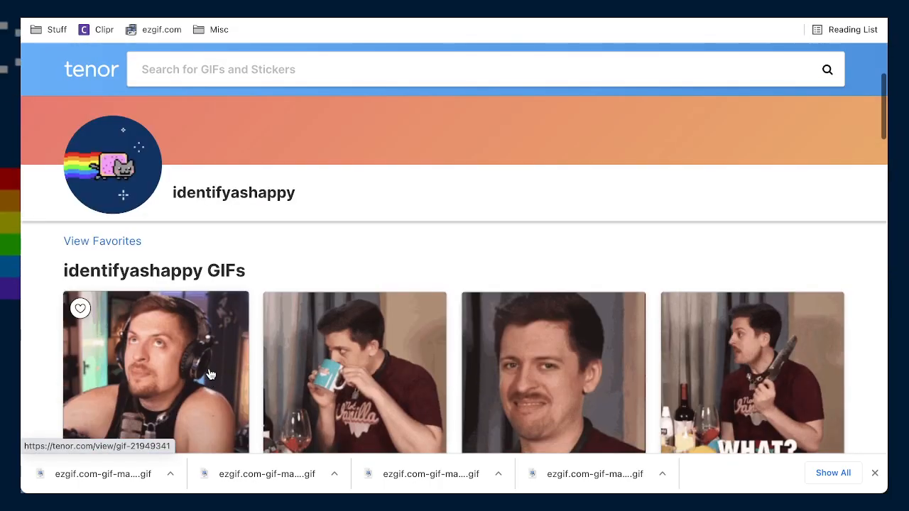
scroll(213, 363, up, 3)
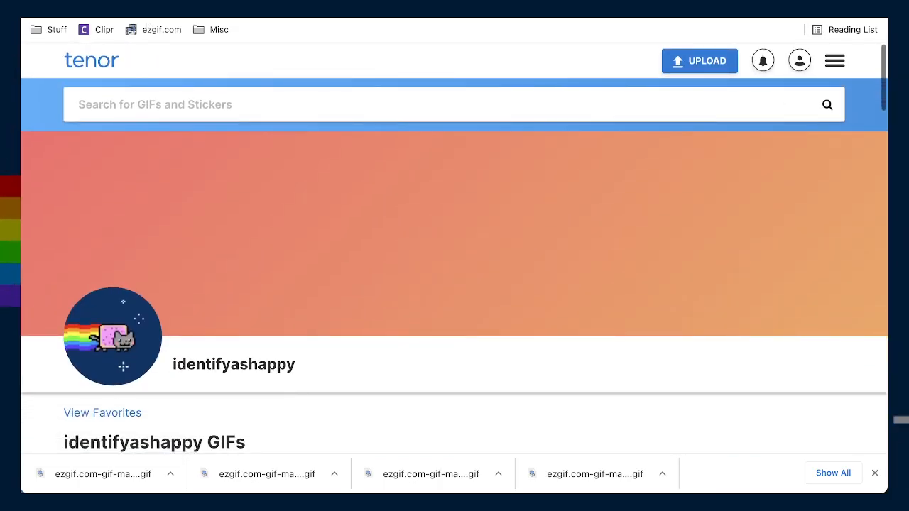
key(super+r)
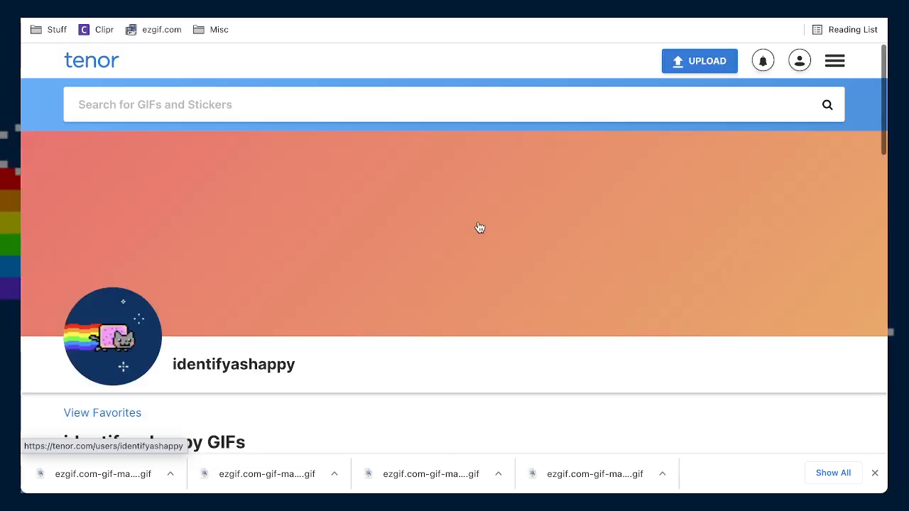
- Check the Tenor notifications and browse the GIFs already uploaded to the profile
click(762, 62)
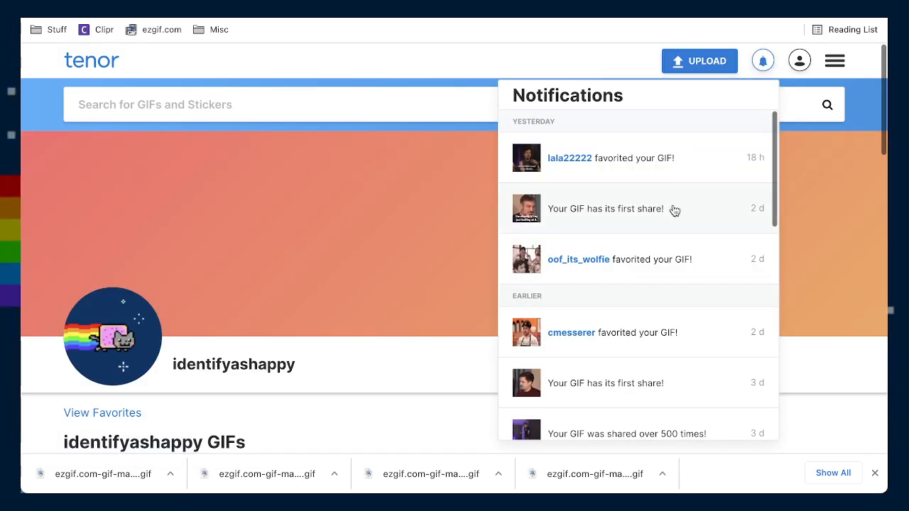
click(416, 363)
scroll(416, 364, down, 5)
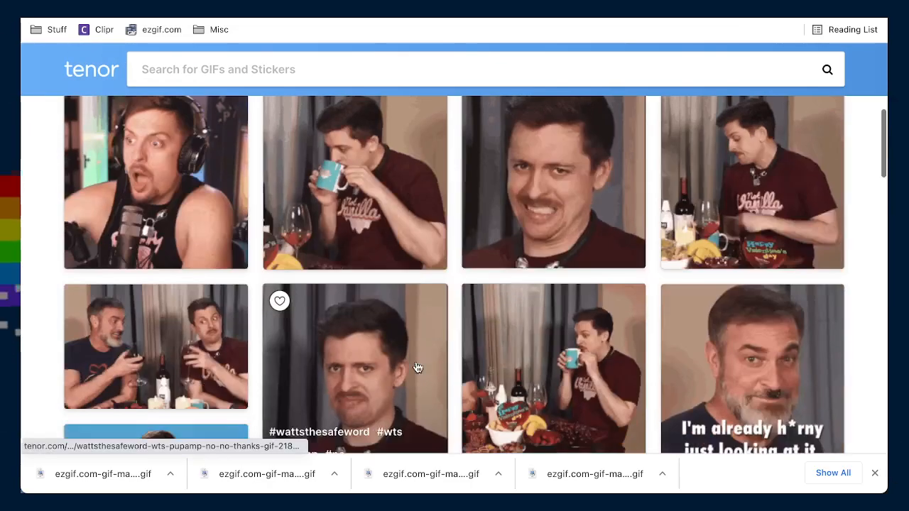
scroll(201, 215, up, 1)
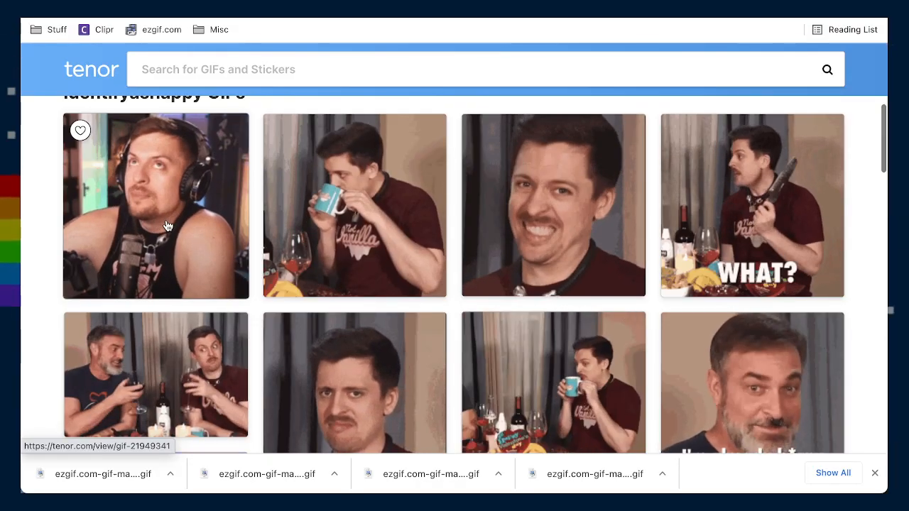
scroll(167, 226, up, 5)
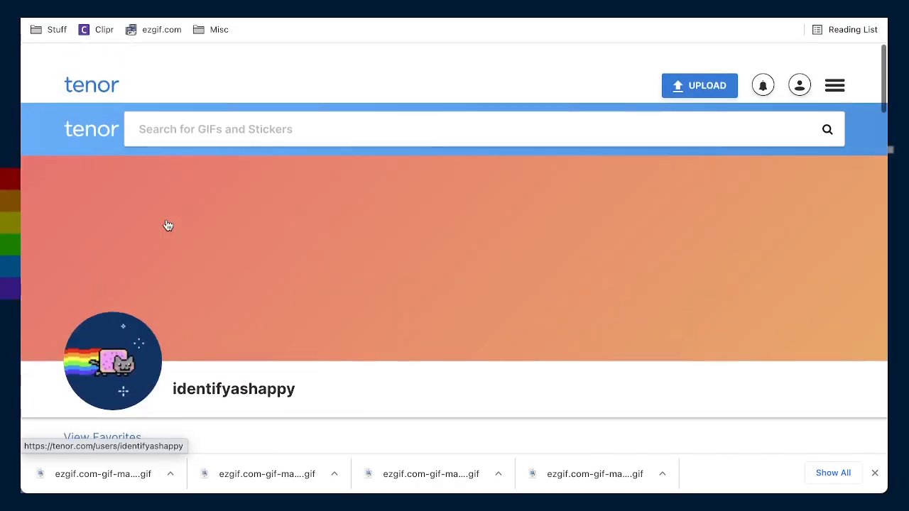
- Open the Tenor GIF Maker upload page from the Tenor home page and add the saved GIF files
click(88, 61)
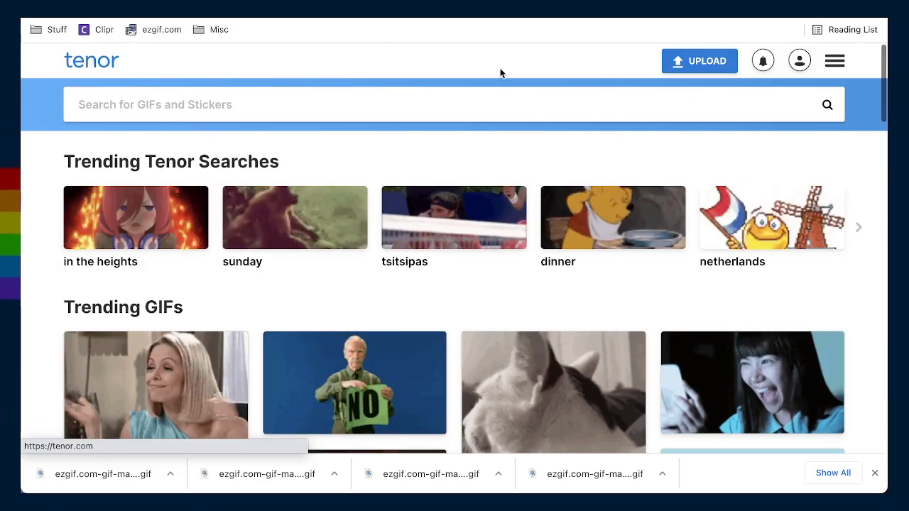
click(705, 64)
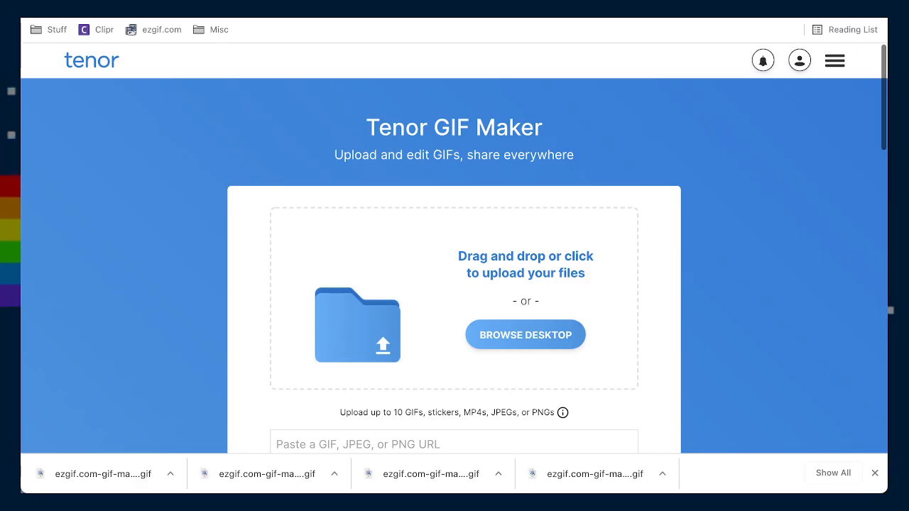
drag(352, 272, 363, 279)
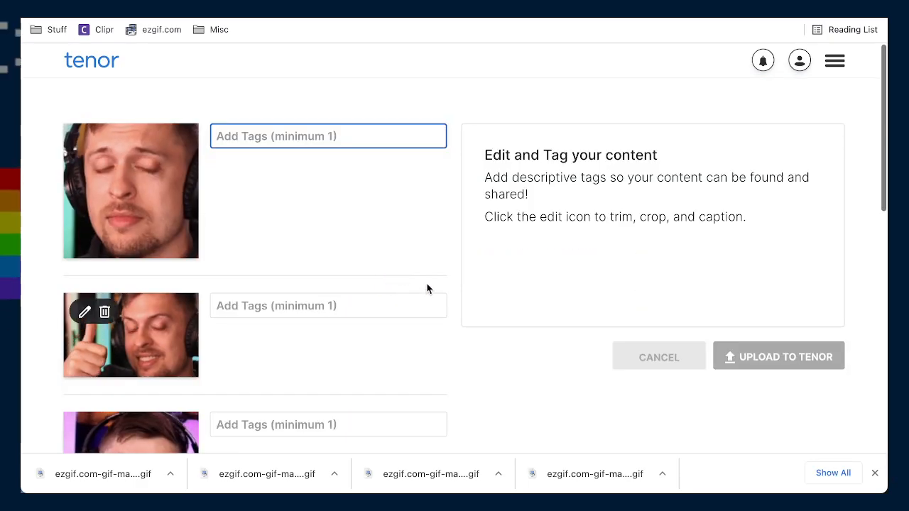
- Add the tag "wattsthewords" to all of the GIFs being uploaded
text(w)
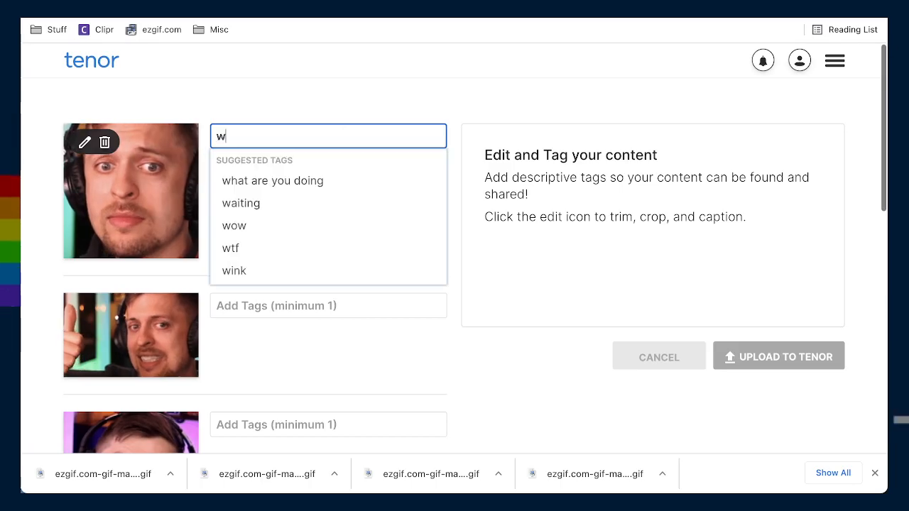
text(attsthe)
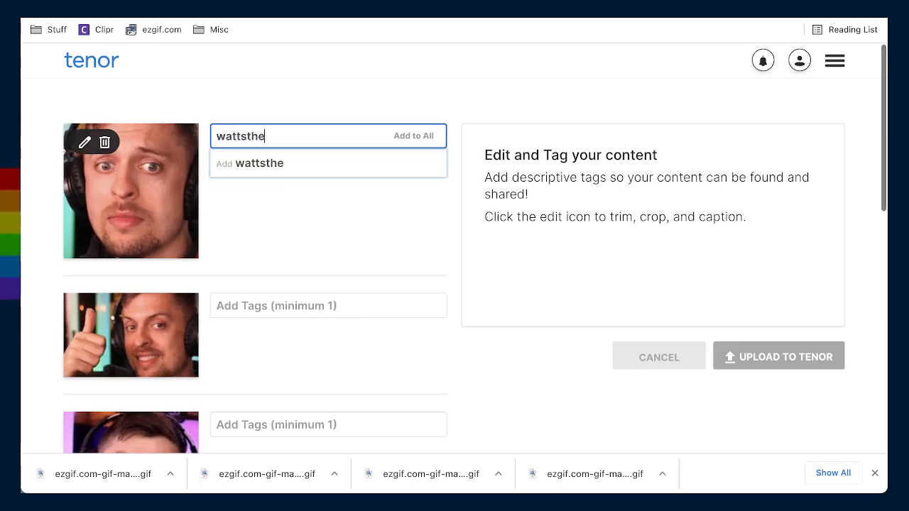
text(f)
key(BackSpace)
text(words)
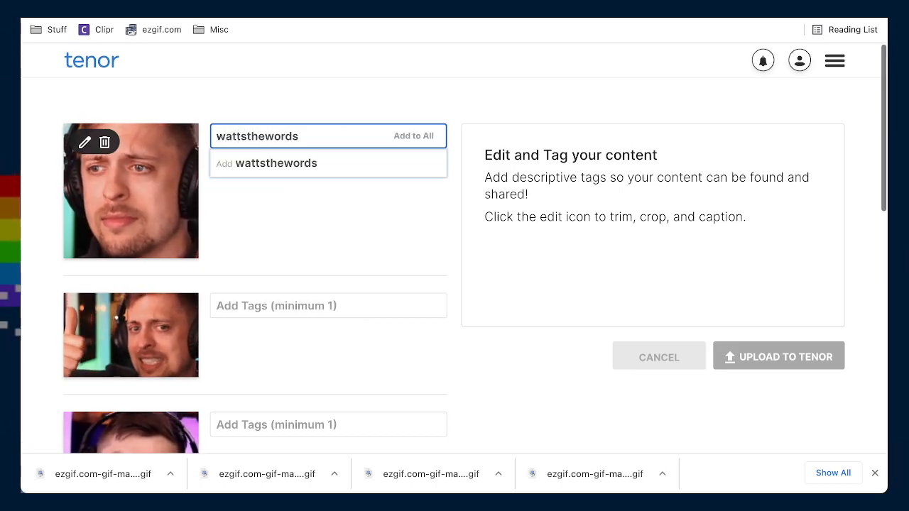
click(409, 138)
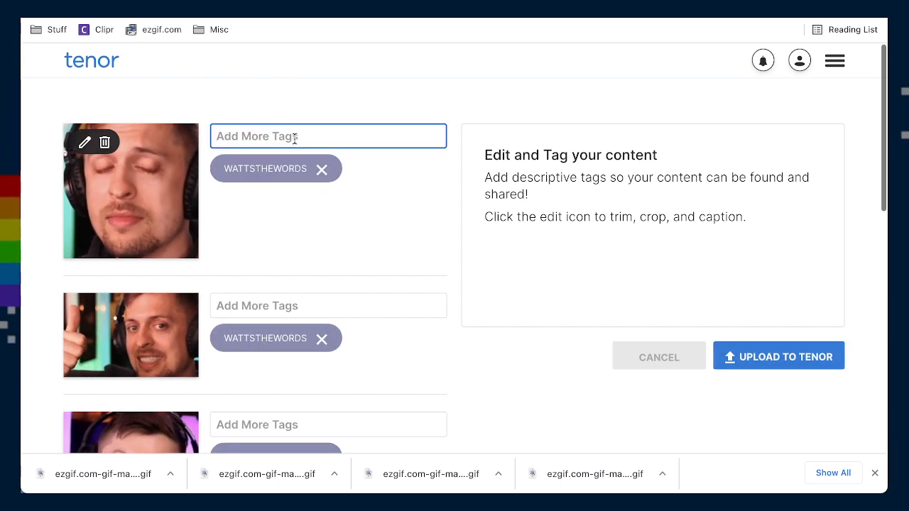
- Add the tags "wts" and "pupamp" to all of the GIFs and check the tags throughout the upload list
text(wts)
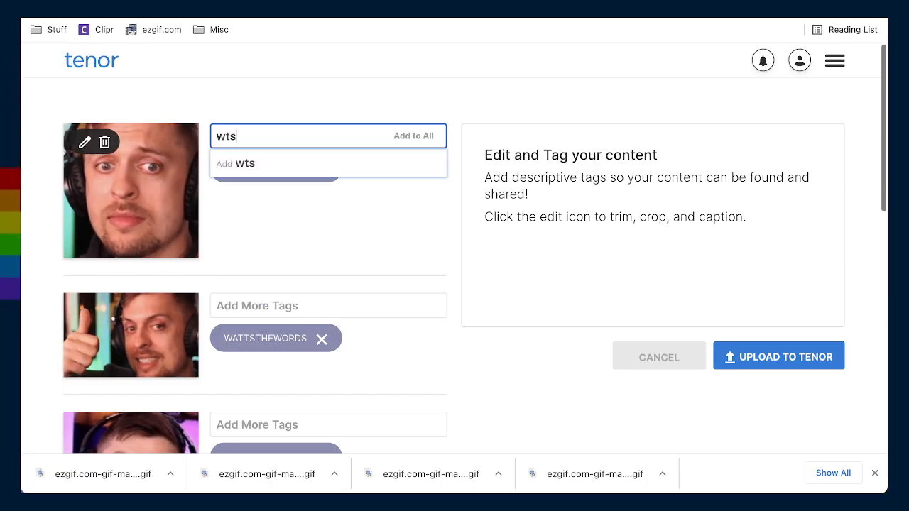
click(401, 137)
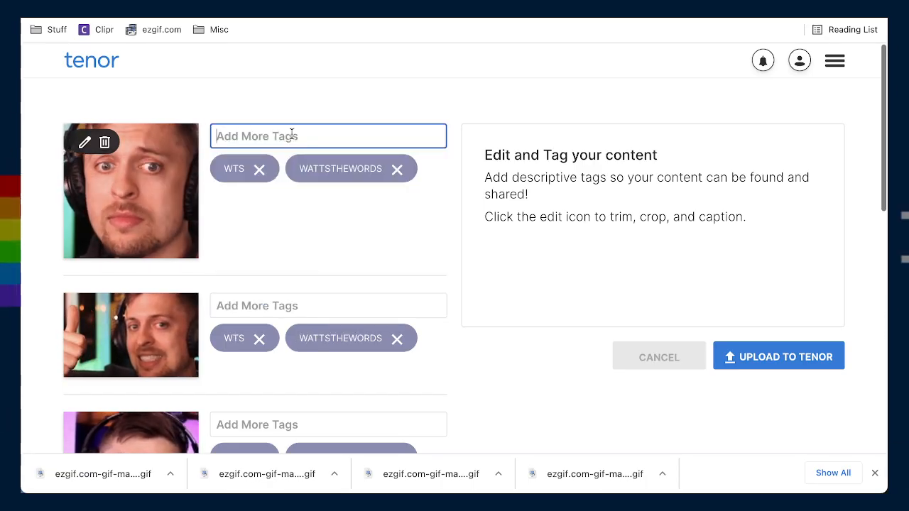
text(pupamp)
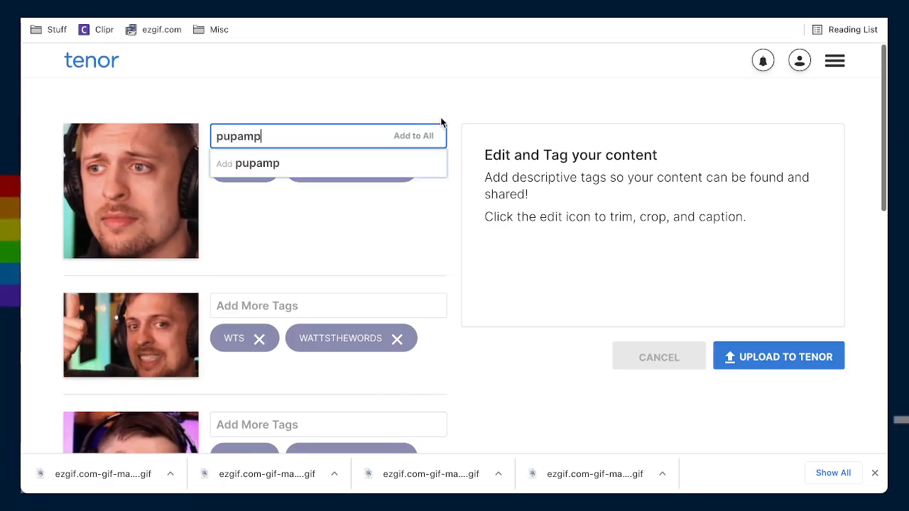
click(405, 136)
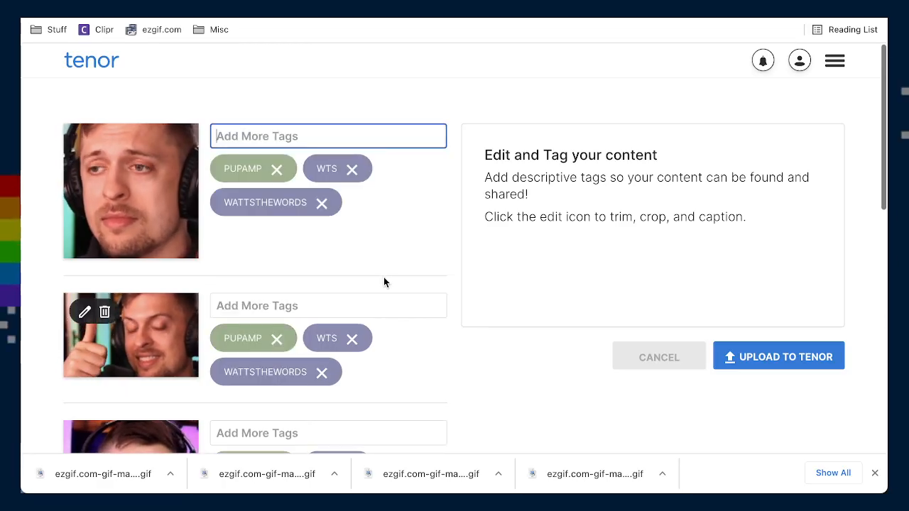
scroll(417, 367, down, 5)
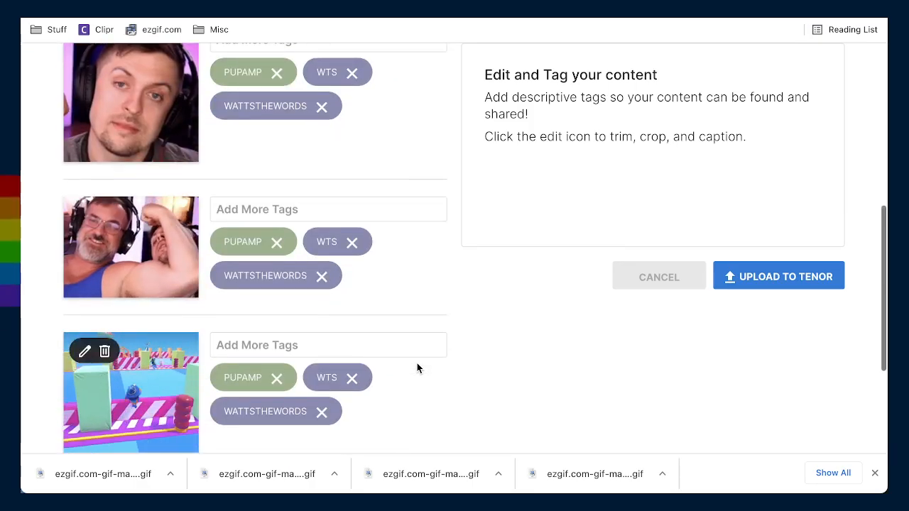
- Remove the "pupamp" tag from the obstacle-course game GIF at the end of the upload list and review the other GIFs' tags
scroll(416, 368, down, 2)
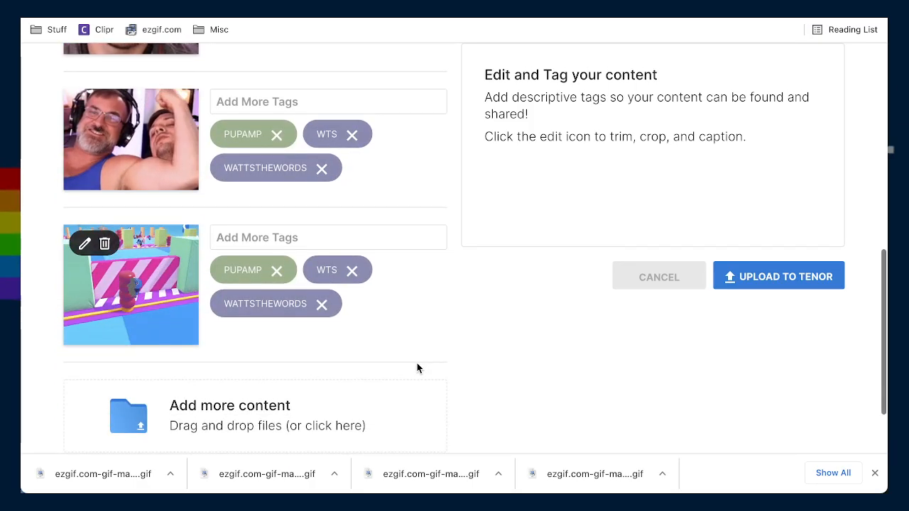
click(277, 274)
scroll(329, 338, up, 7)
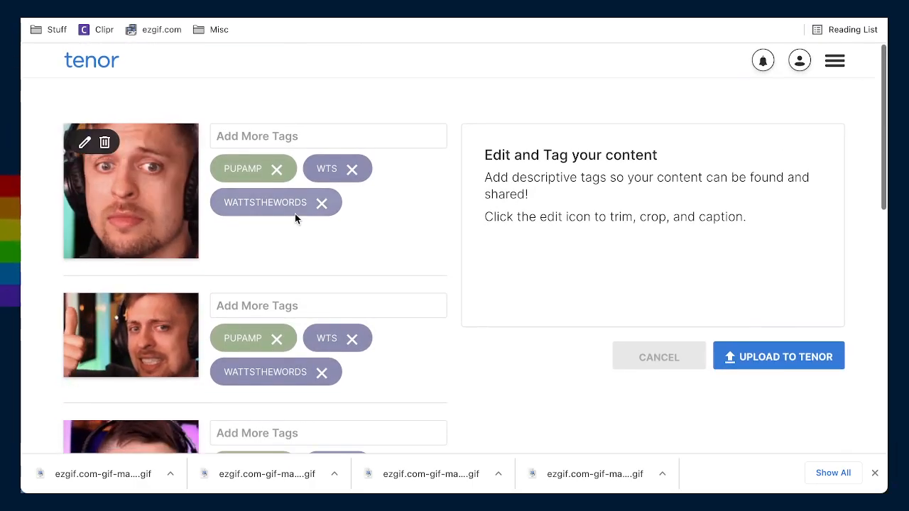
scroll(347, 245, down, 3)
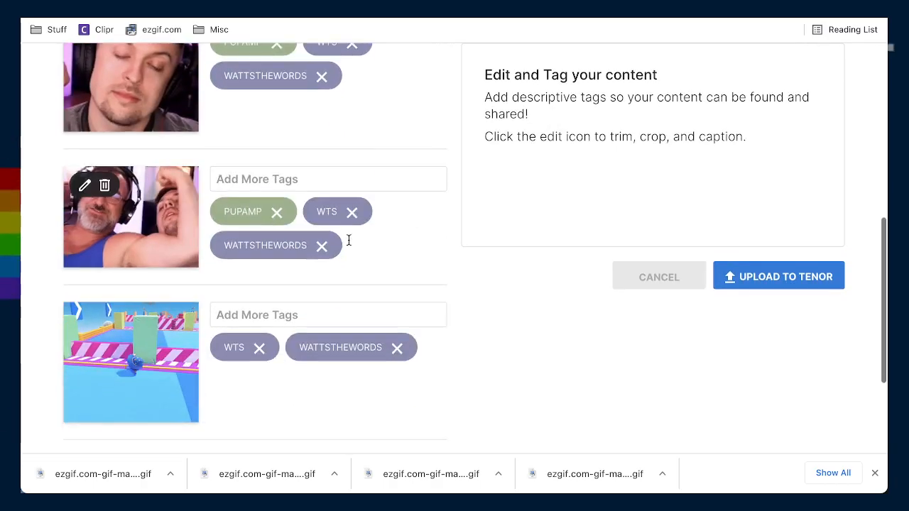
scroll(349, 241, down, 2)
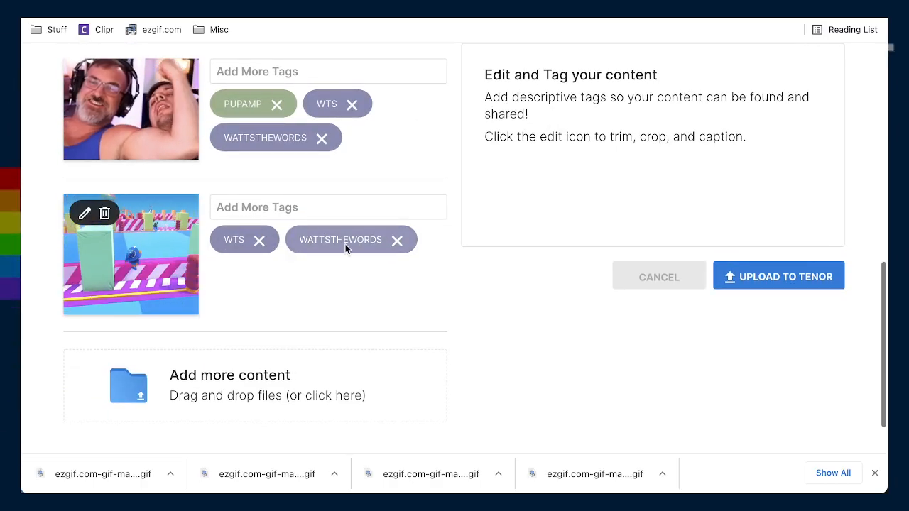
- Remove the incorrect "wattsthewords" tag from every GIF in the upload list
click(322, 139)
click(397, 240)
scroll(395, 242, up, 2)
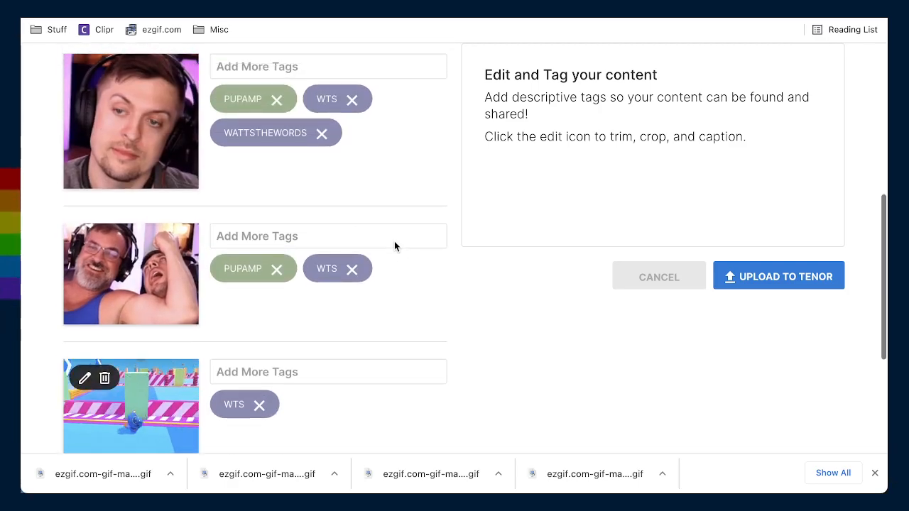
click(323, 135)
scroll(329, 156, up, 4)
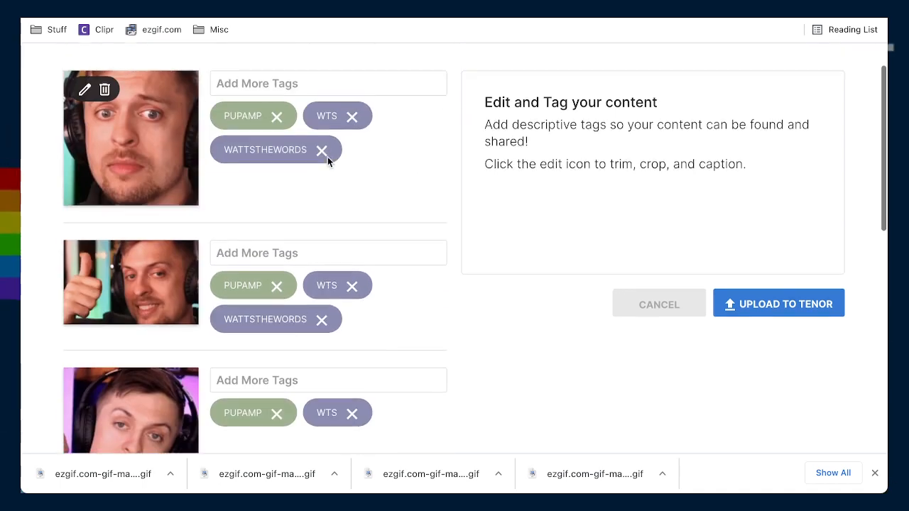
scroll(327, 160, up, 1)
click(322, 372)
click(322, 203)
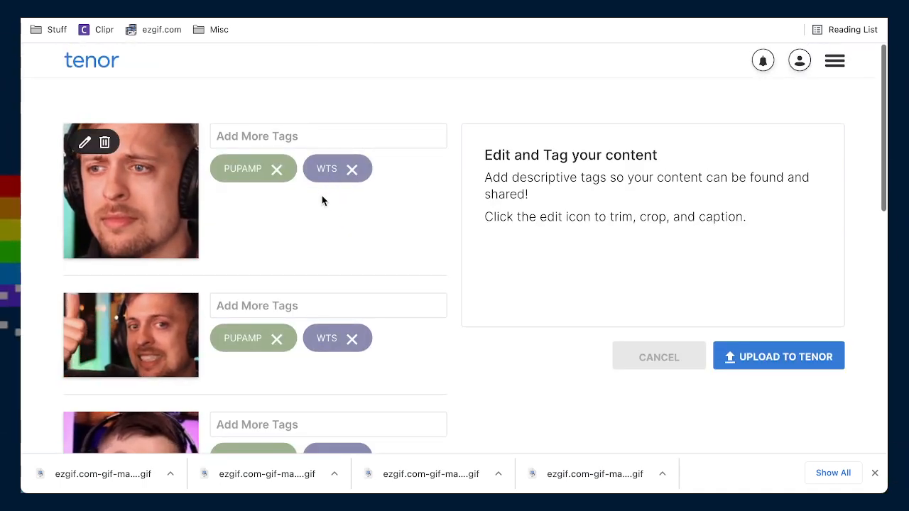
- Add the tag "wattsthesafeword" to all of the GIFs being uploaded
click(285, 135)
text(wa)
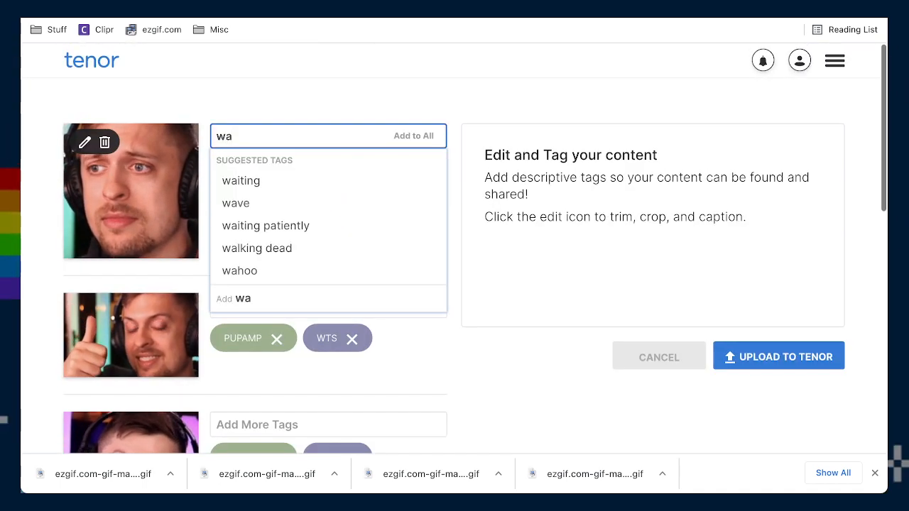
text(ttsthesafewo)
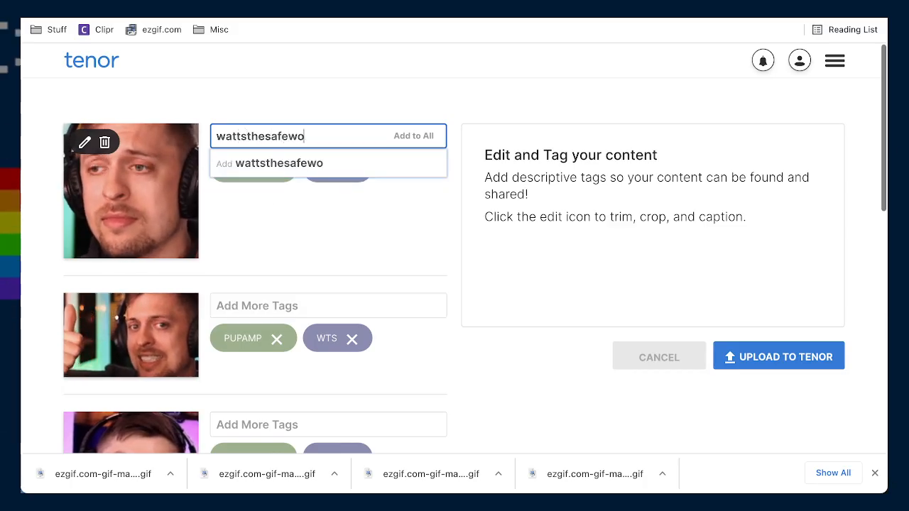
text(rd)
click(390, 137)
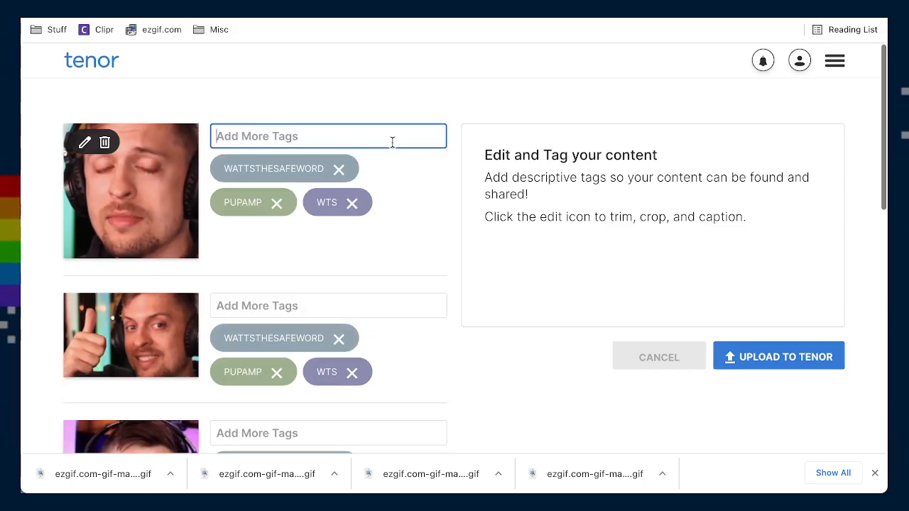
- Remove the "wattsthesafeword" and "wts" tags from the obstacle-course game GIF
scroll(408, 273, down, 5)
scroll(408, 276, down, 3)
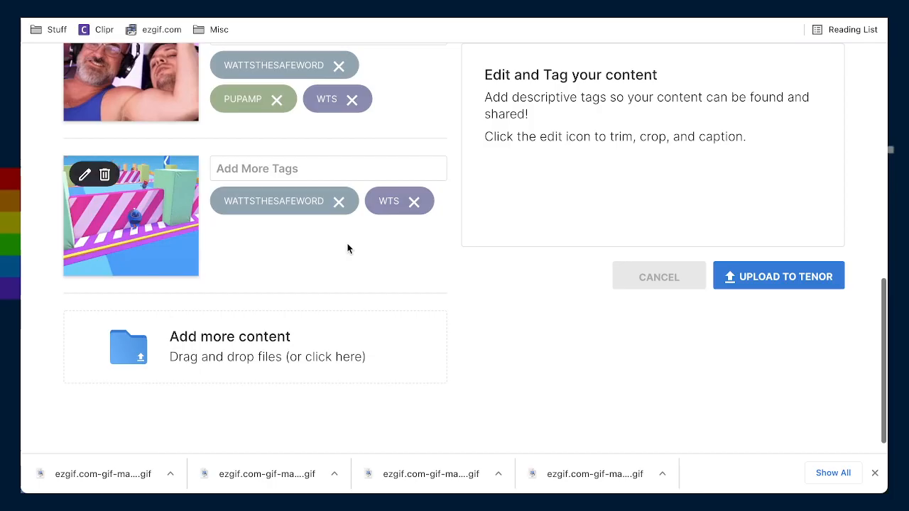
click(340, 203)
click(260, 203)
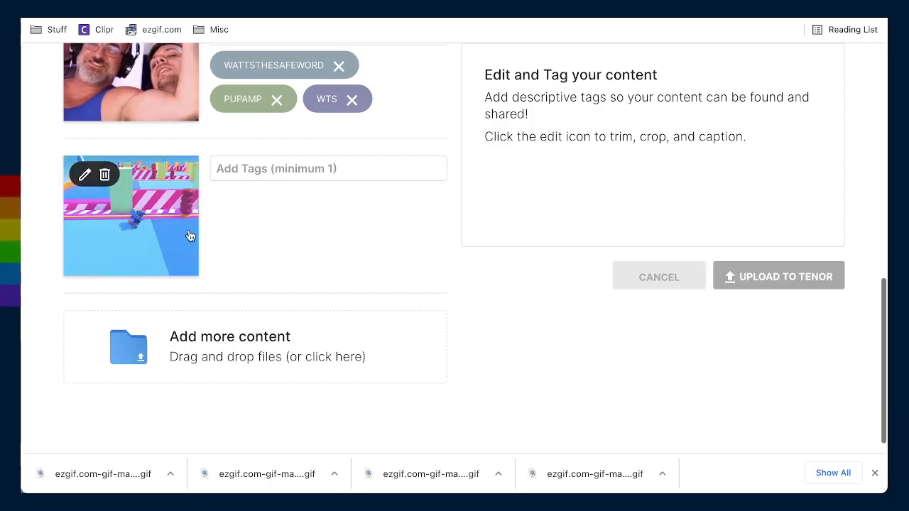
- Add the tags "concerned", "nervous" and "suspicious" to the first GIF in the upload list
scroll(264, 240, up, 2)
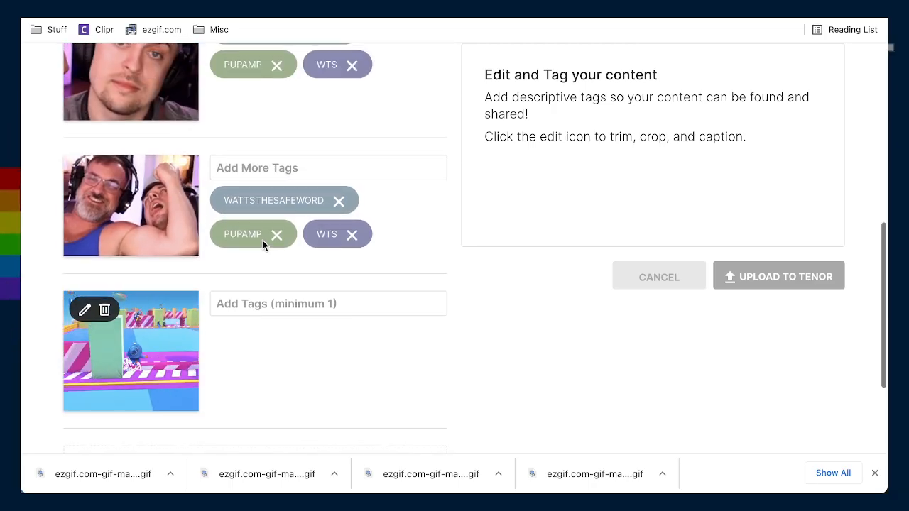
scroll(279, 344, up, 6)
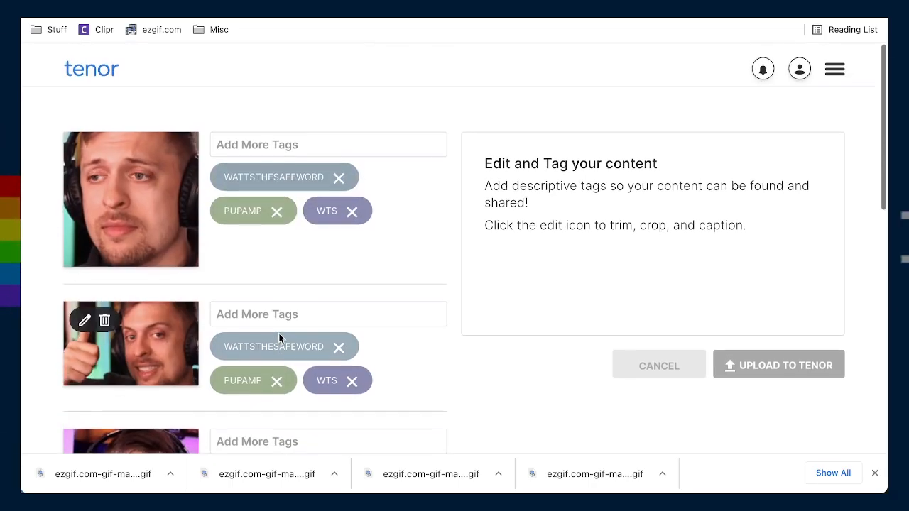
click(248, 137)
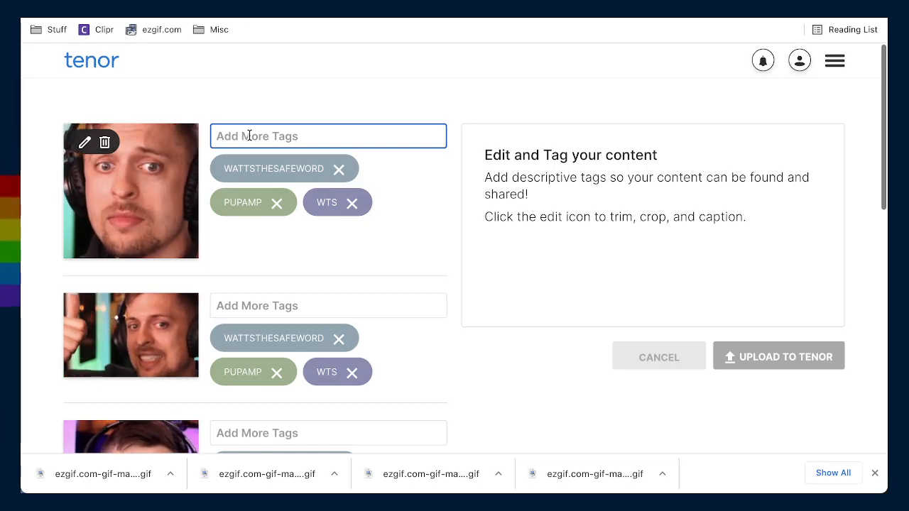
text(concen)
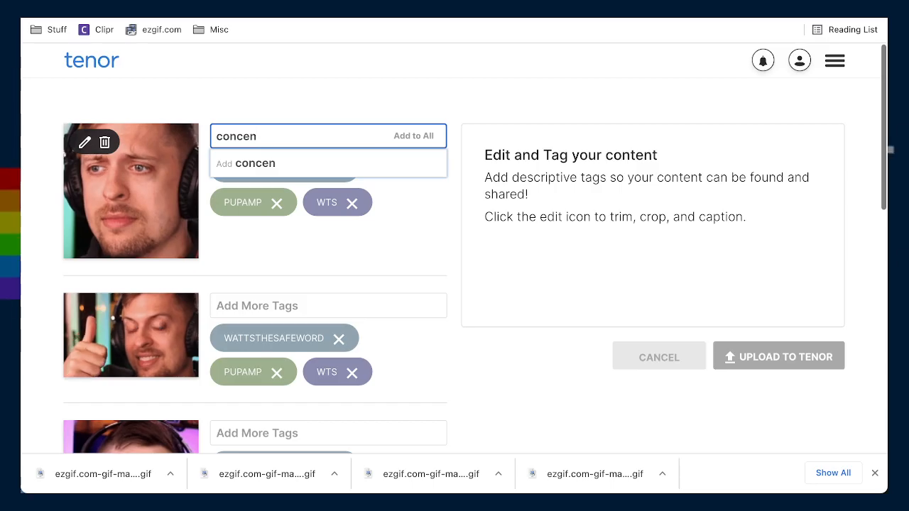
text(red)
key(Return)
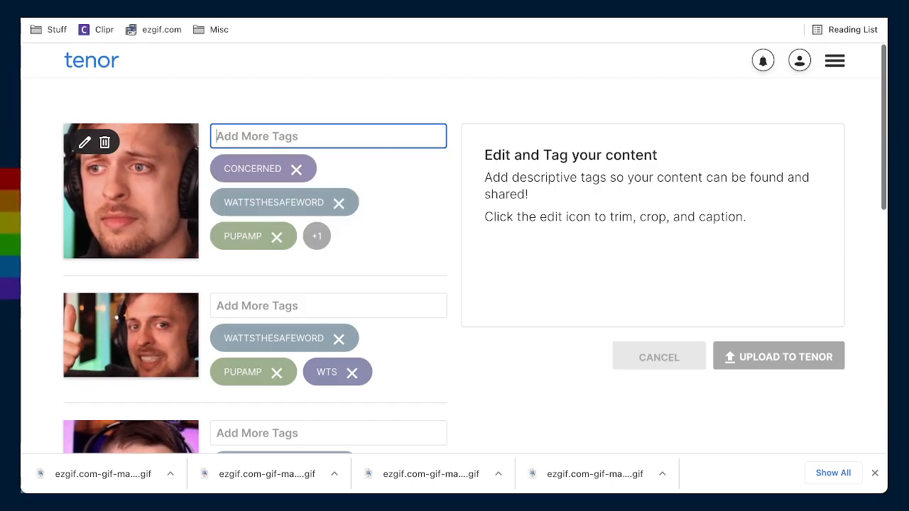
text(nersvous)
key(Return)
text(s)
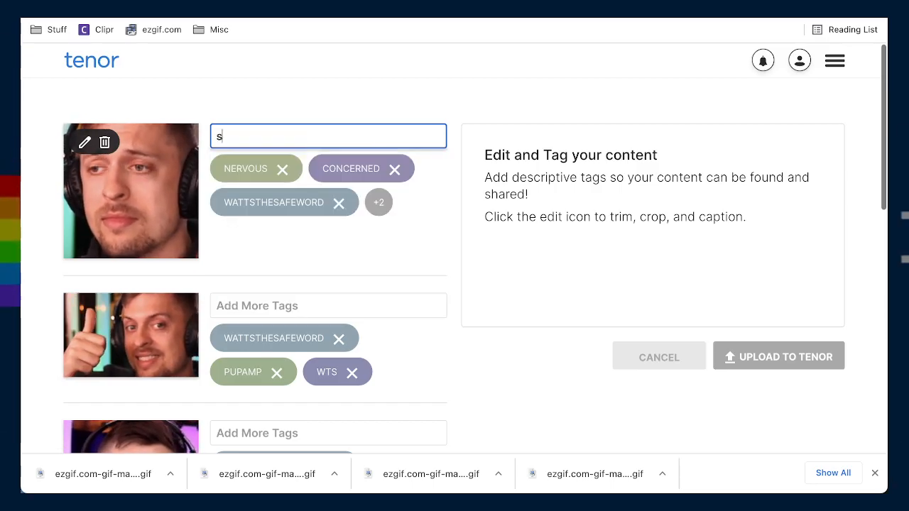
text(uspicious)
key(Return)
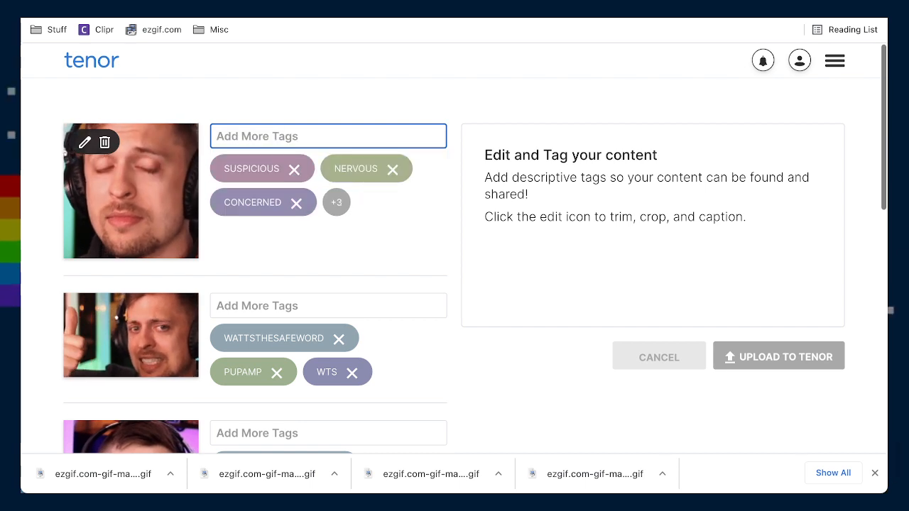
- Add the suggested tags "whats going on" and "save me" to the first GIF and expand its full tag list
text(what)
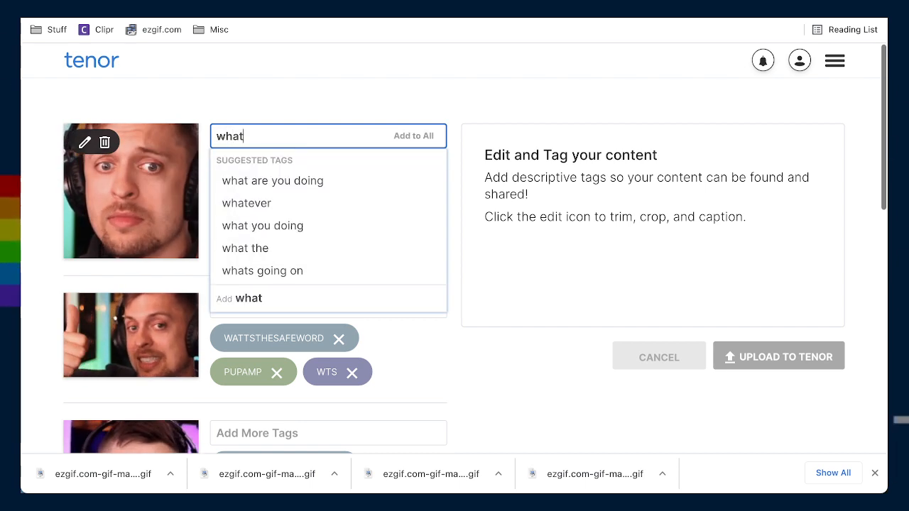
click(280, 270)
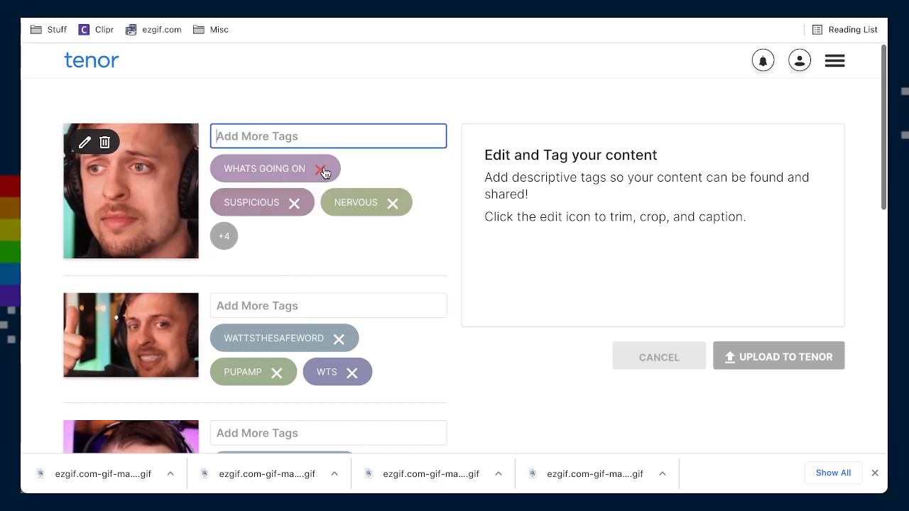
click(226, 237)
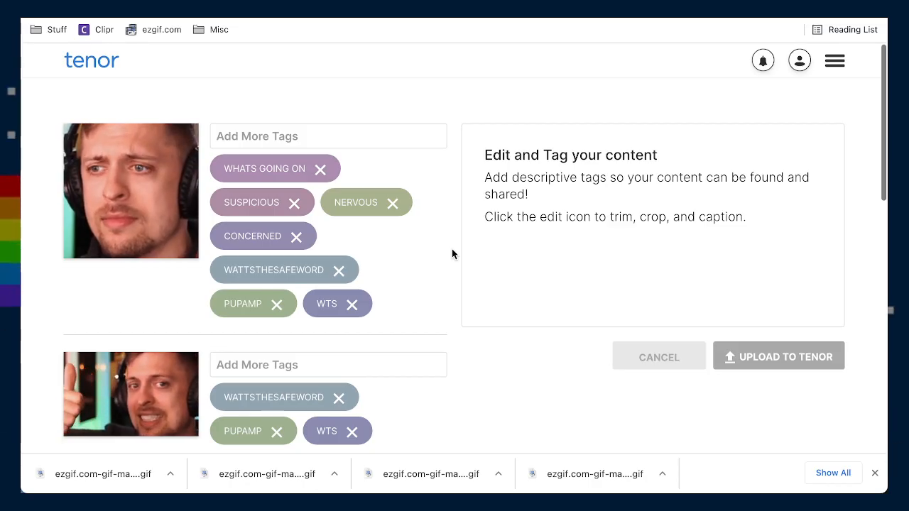
click(350, 137)
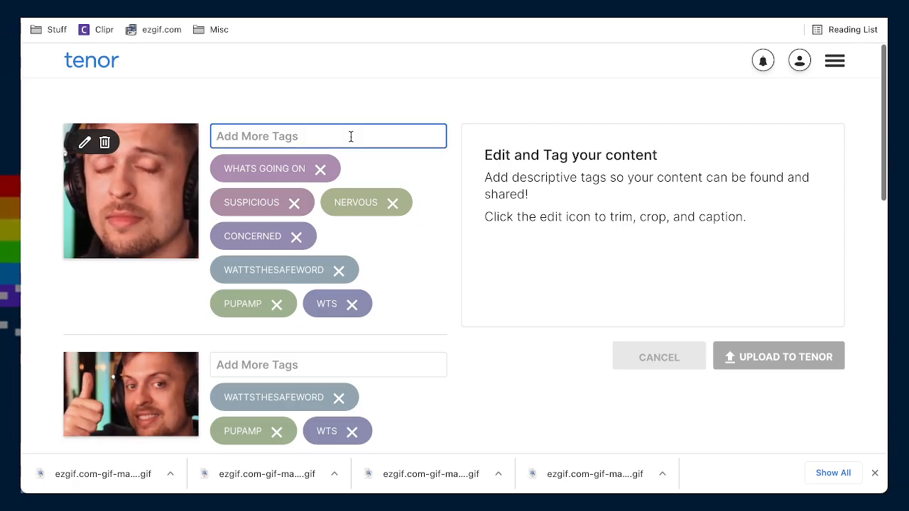
text(saveme)
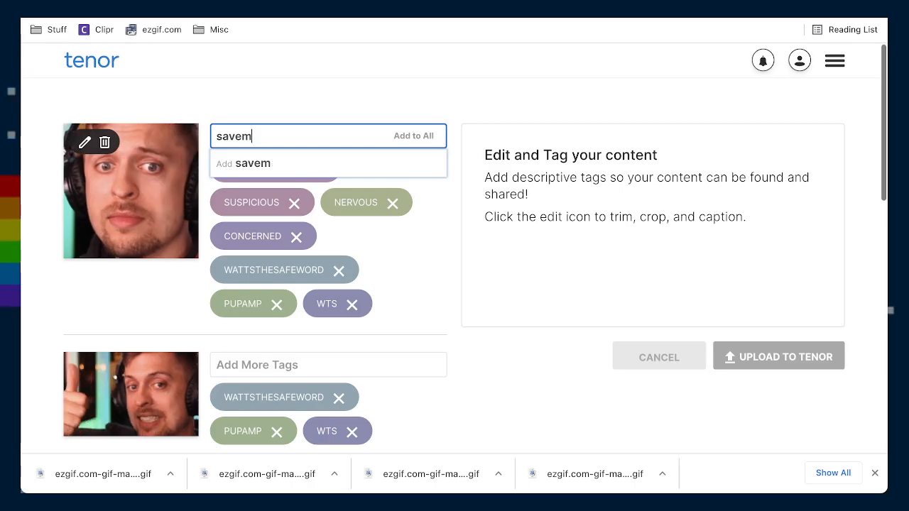
key(BackSpace)
text(me)
key(Down)
key(Return)
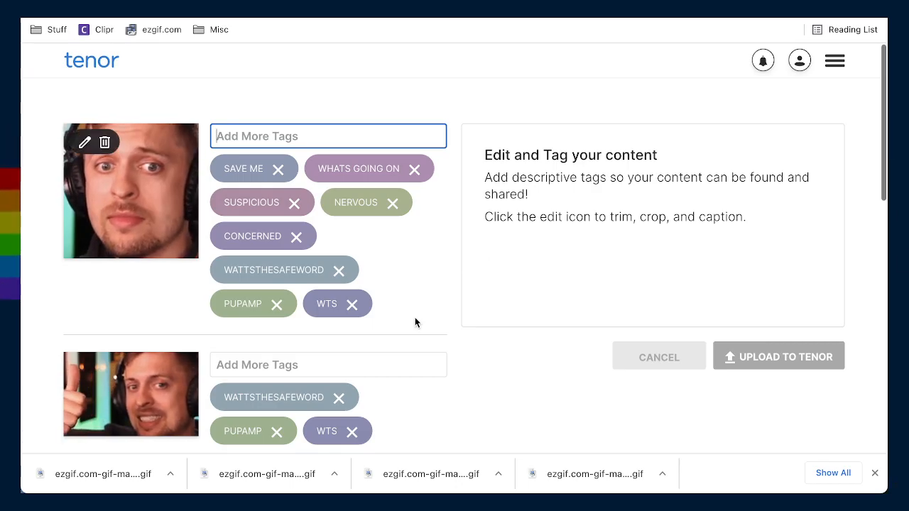
- Add the tags "thumbs up", "smile" and "awkward smile" to the second GIF, the one with the raised thumb
scroll(324, 381, down, 2)
click(275, 217)
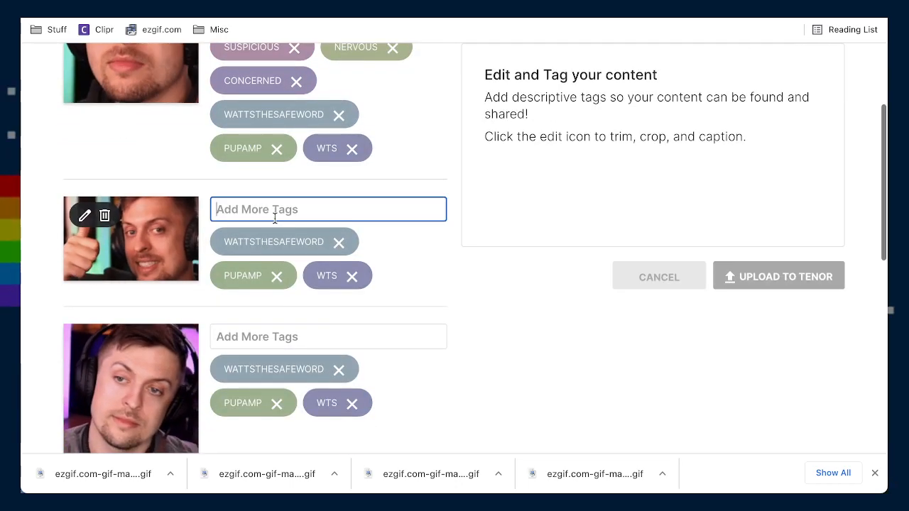
text(thum)
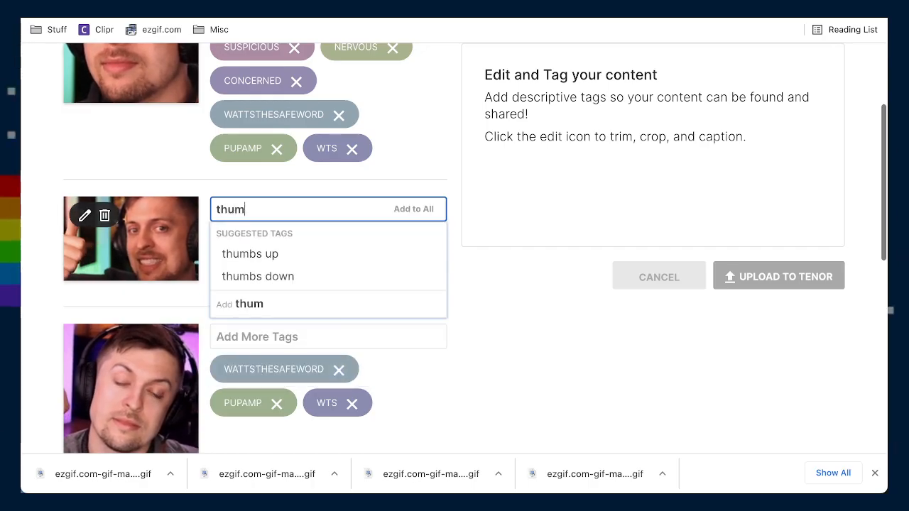
key(Down)
key(Return)
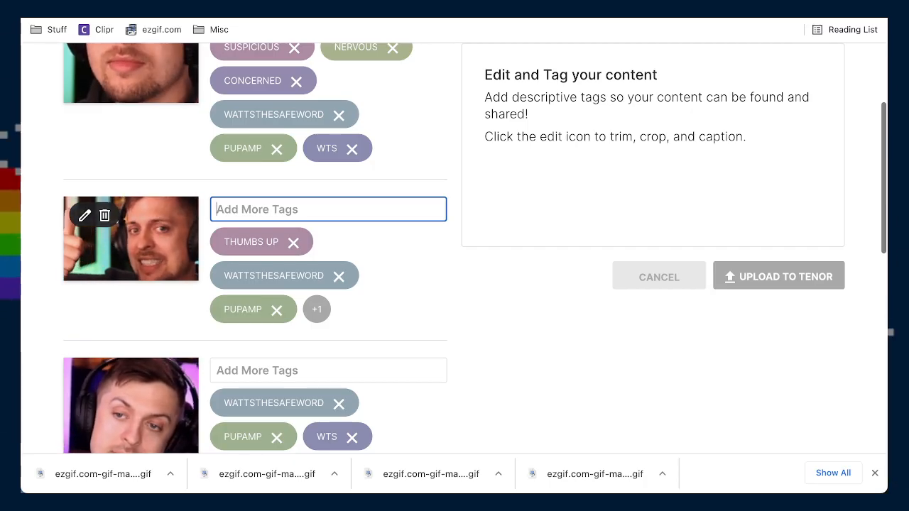
text(smile)
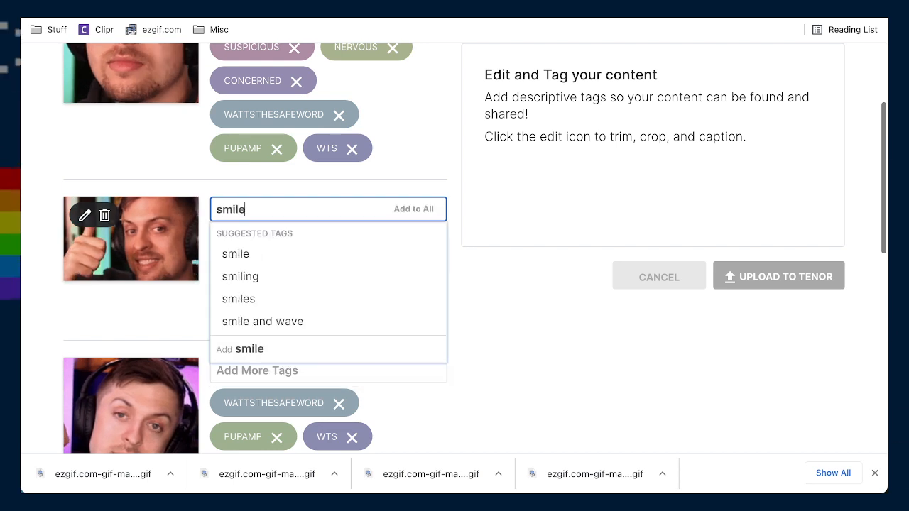
key(Return)
text(awkward)
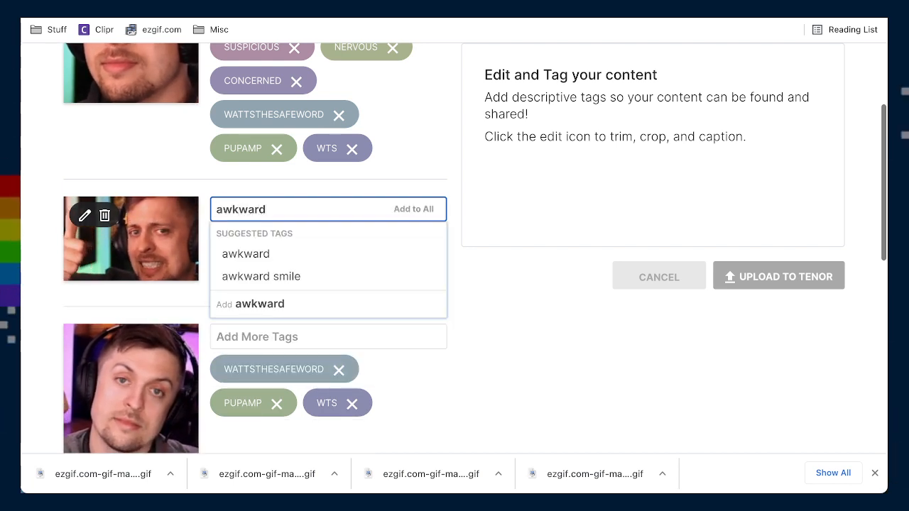
key(Down)
key(Down)
key(Return)
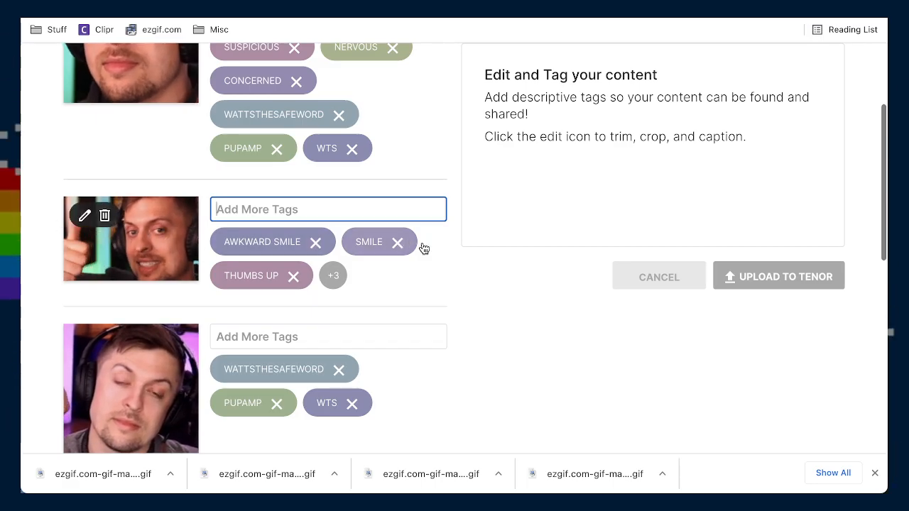
- Remove the "smile" tag from the thumbs-up GIF and add the tags "concerned" and "nervous" to it
click(397, 242)
click(300, 213)
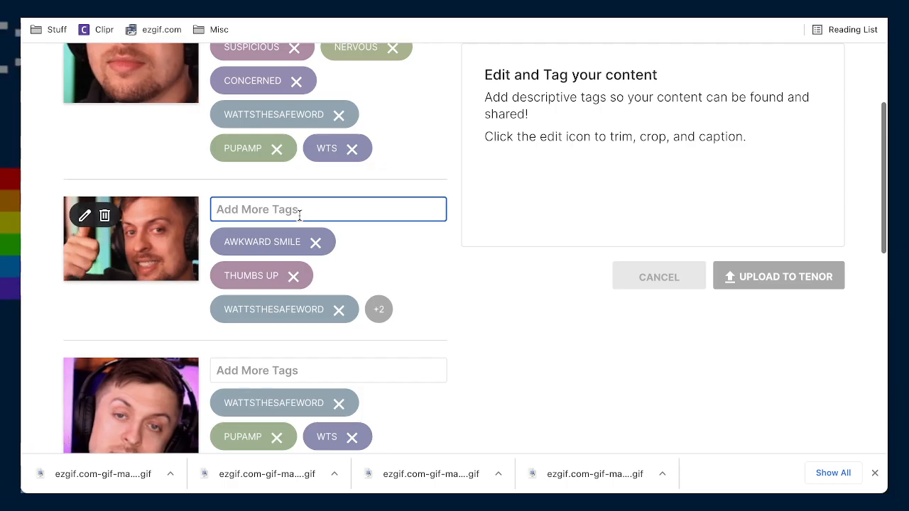
text(concern)
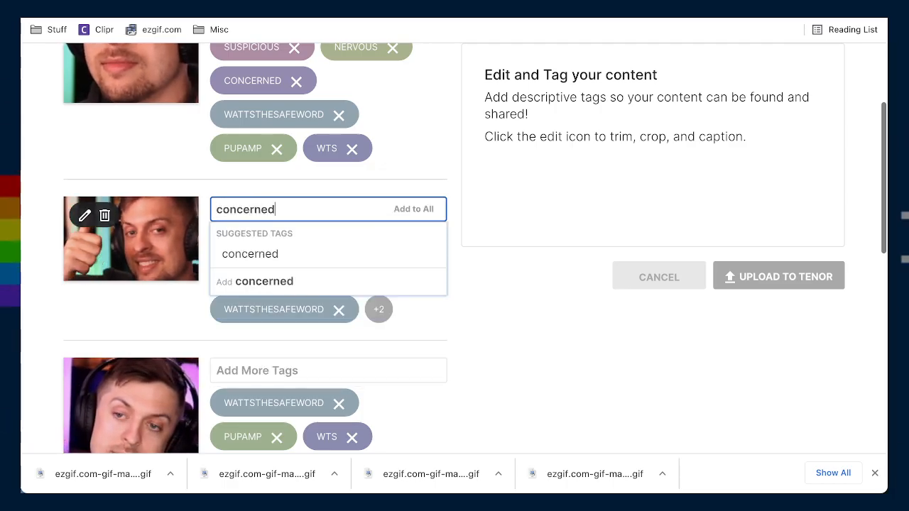
text(ed)
key(Return)
text(nervous)
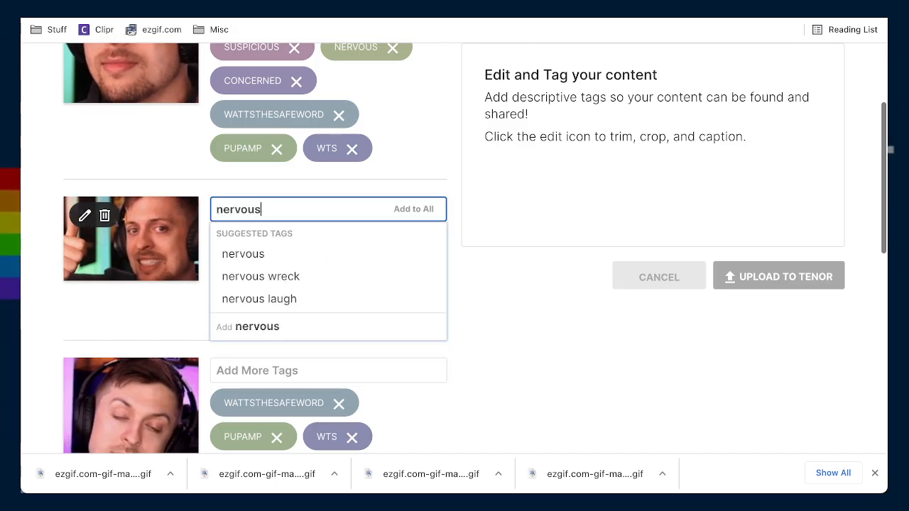
key(Return)
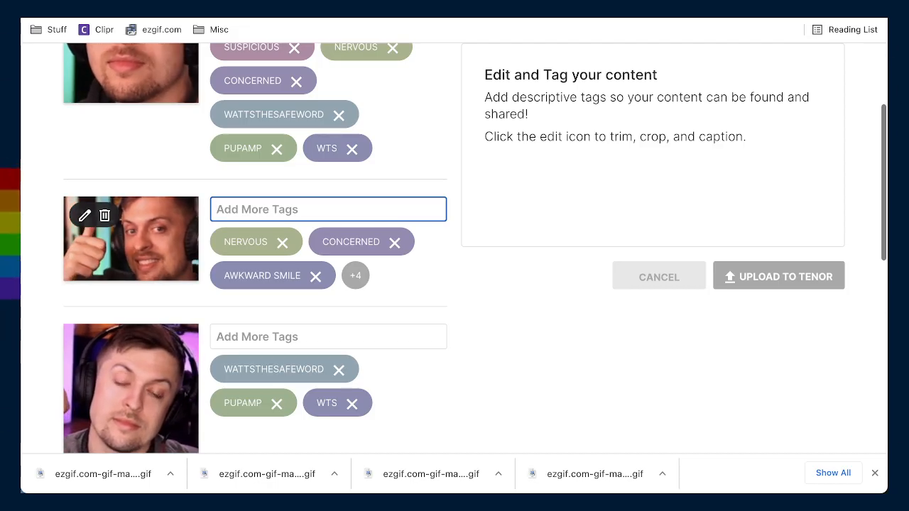
- Expand the thumbs-up GIF's full tag list and add the tag "stare" to the third GIF, the one of the man wearing headphones
click(363, 282)
scroll(426, 295, down, 1)
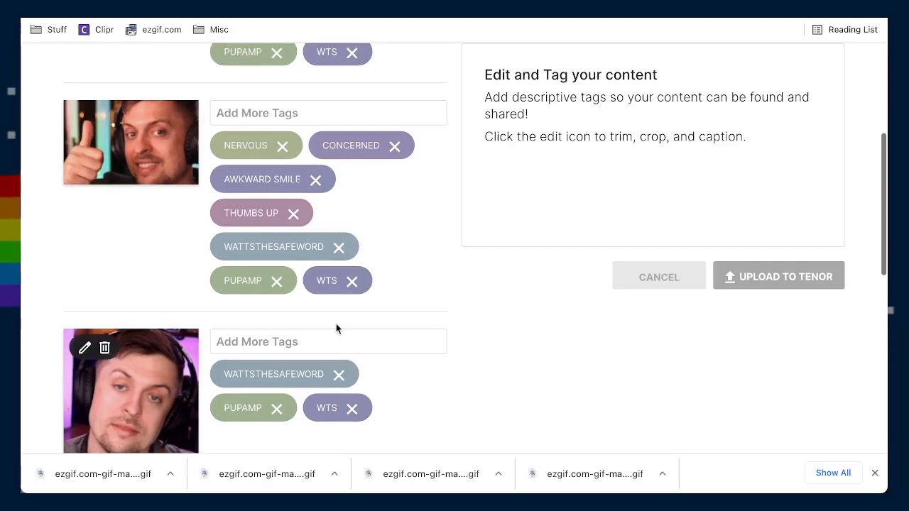
scroll(336, 323, down, 1)
click(321, 243)
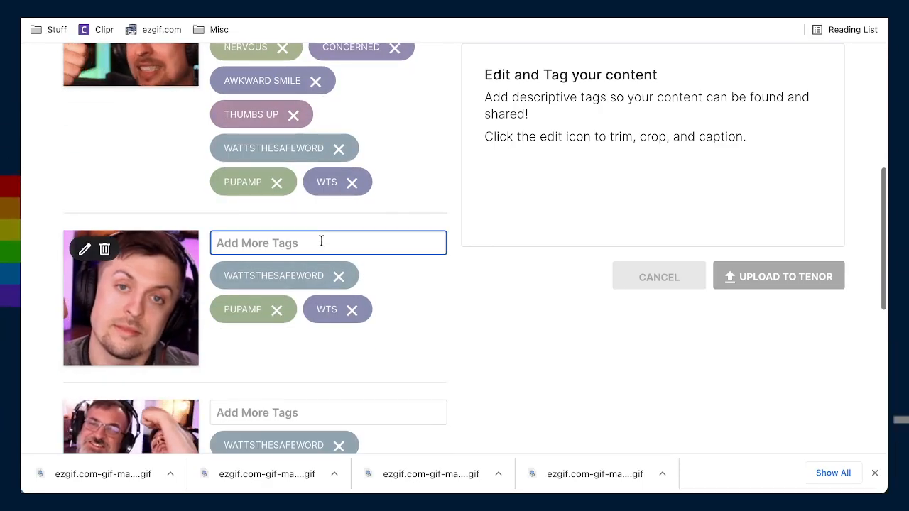
text(satre)
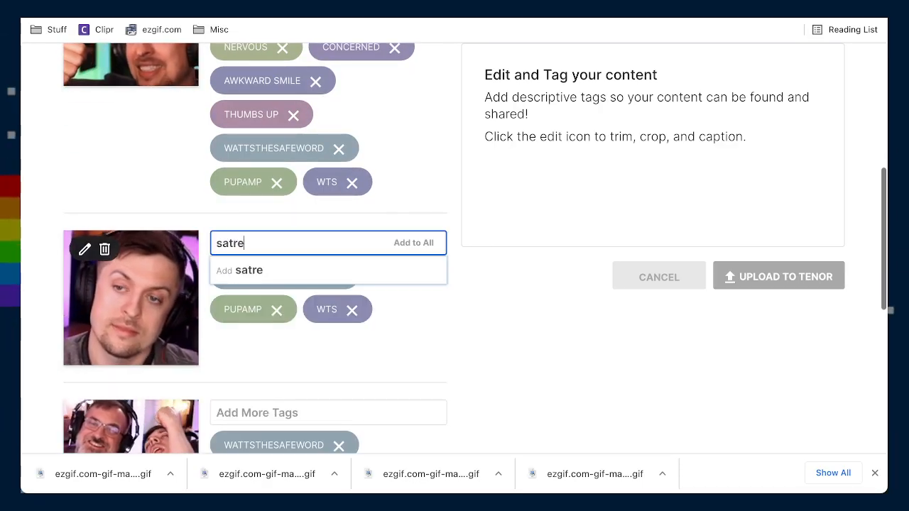
key(BackSpace)
key(BackSpace)
key(BackSpace)
key(BackSpace)
text(tare)
key(Return)
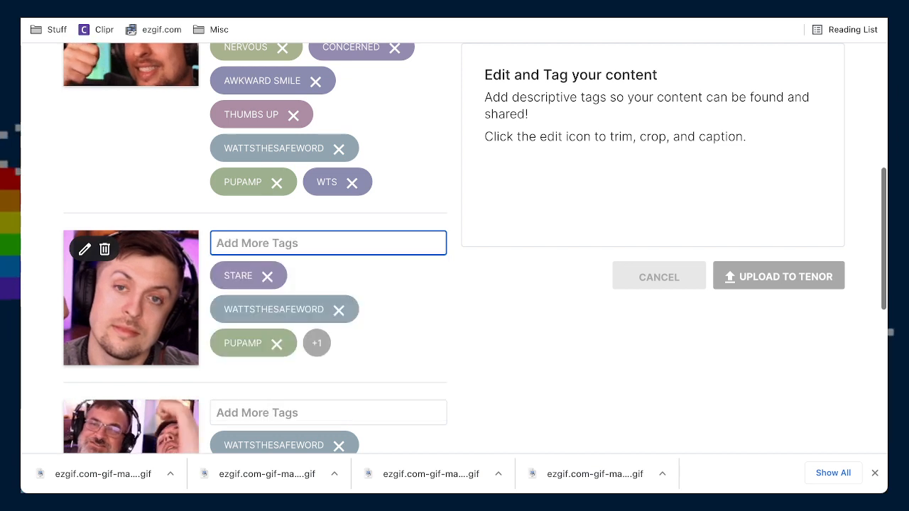
- Add the tags "annoyed" and "save me" to the third GIF
text(annoyed)
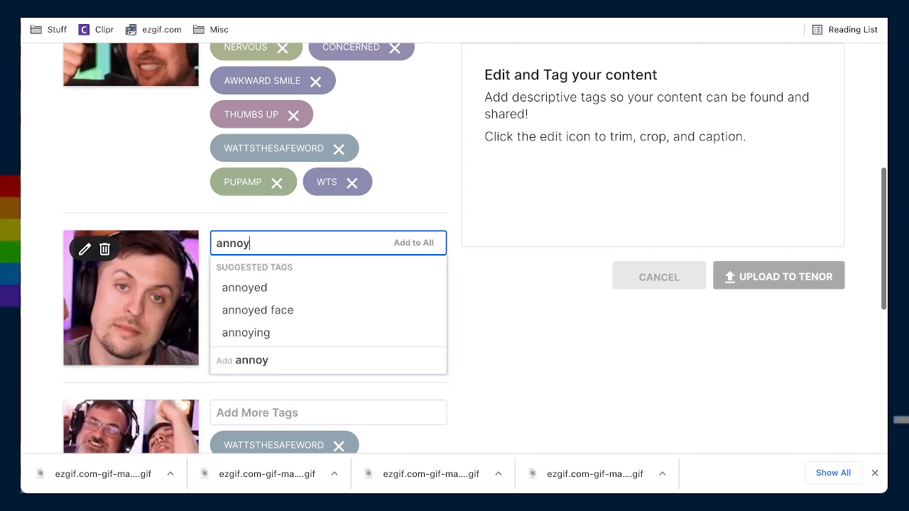
key(Return)
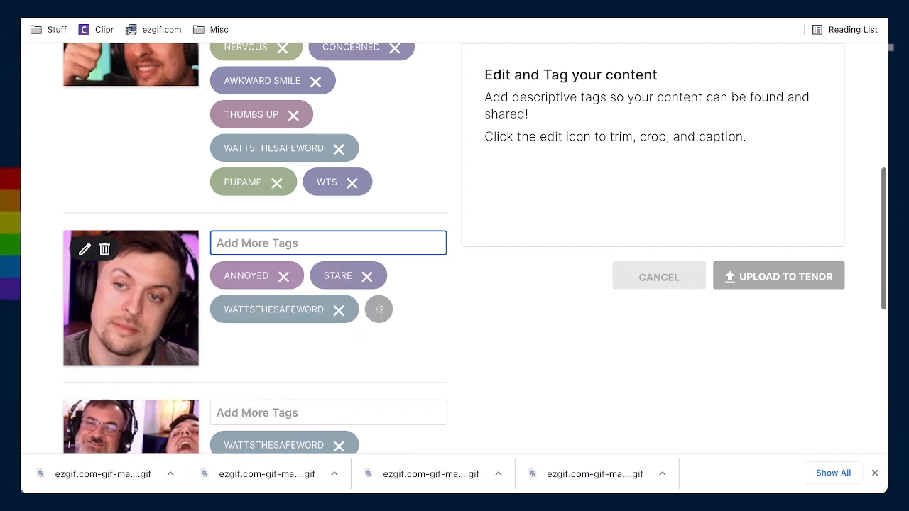
text(save me)
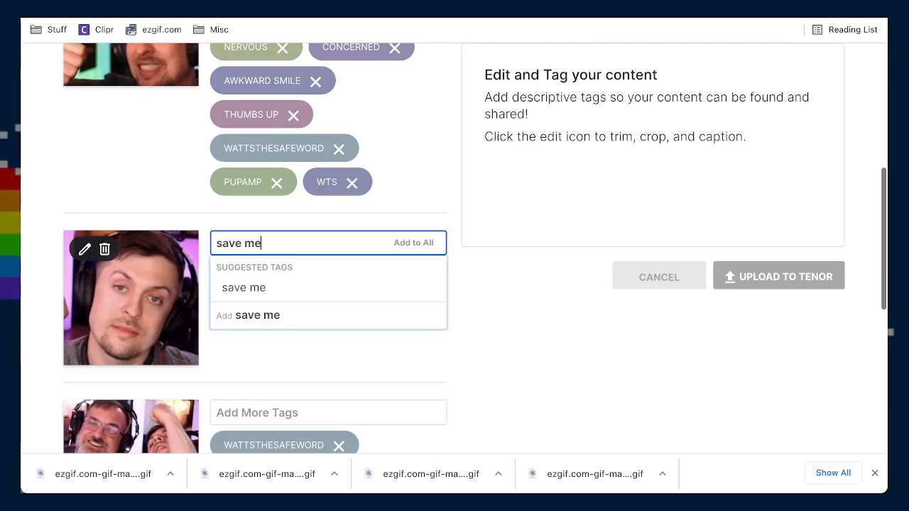
key(Down)
key(Return)
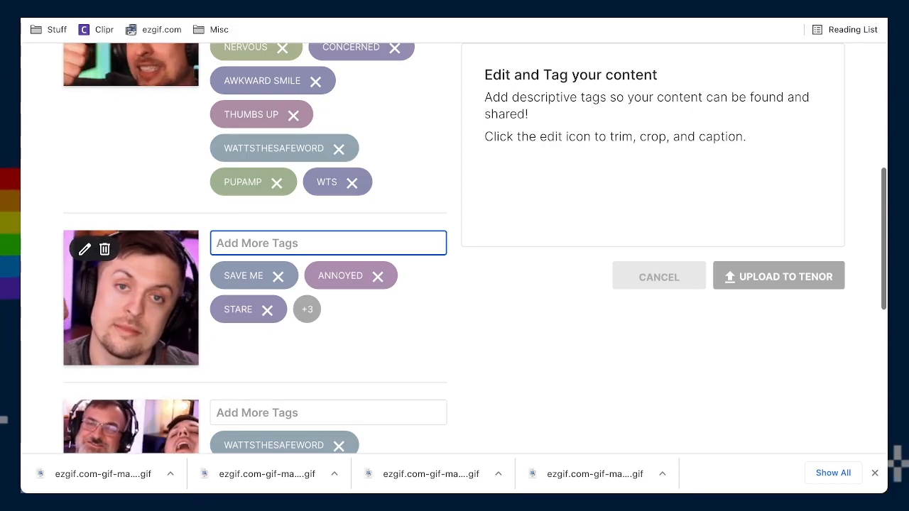
- Add the custom tag "are you done" to the third GIF
text(are you)
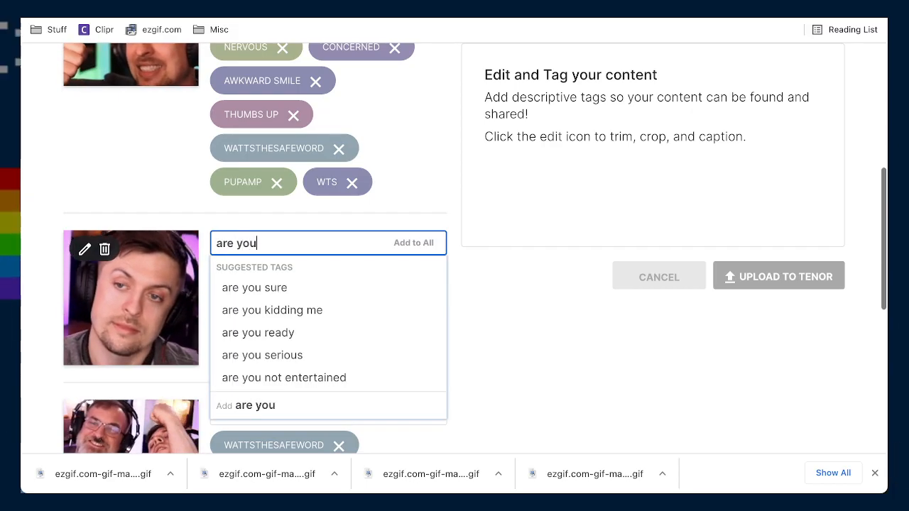
text( do)
key(BackSpace)
key(BackSpace)
key(BackSpace)
key(BackSpace)
key(BackSpace)
key(BackSpace)
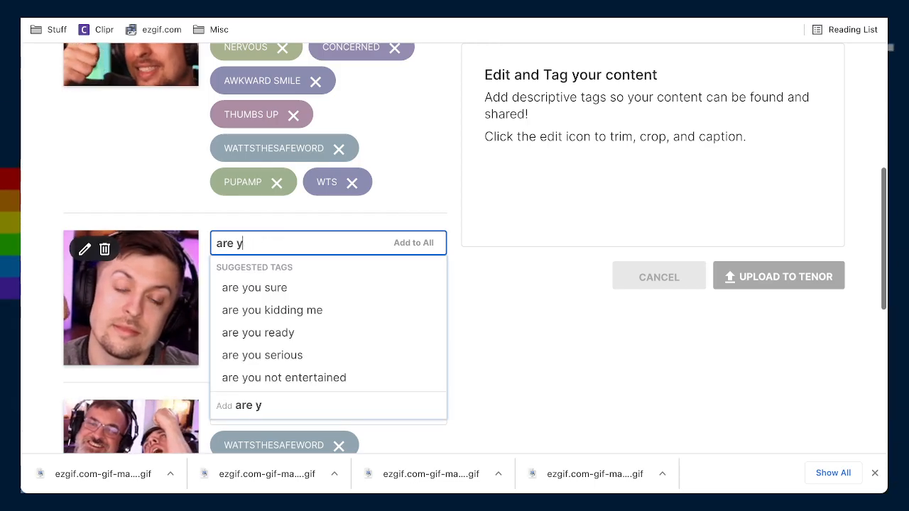
text(we d)
key(BackSpace)
key(BackSpace)
key(BackSpace)
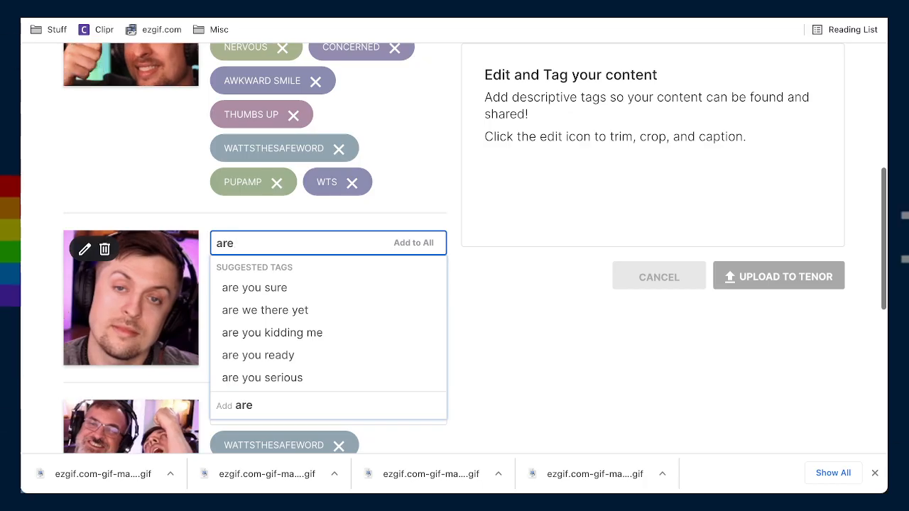
text(you)
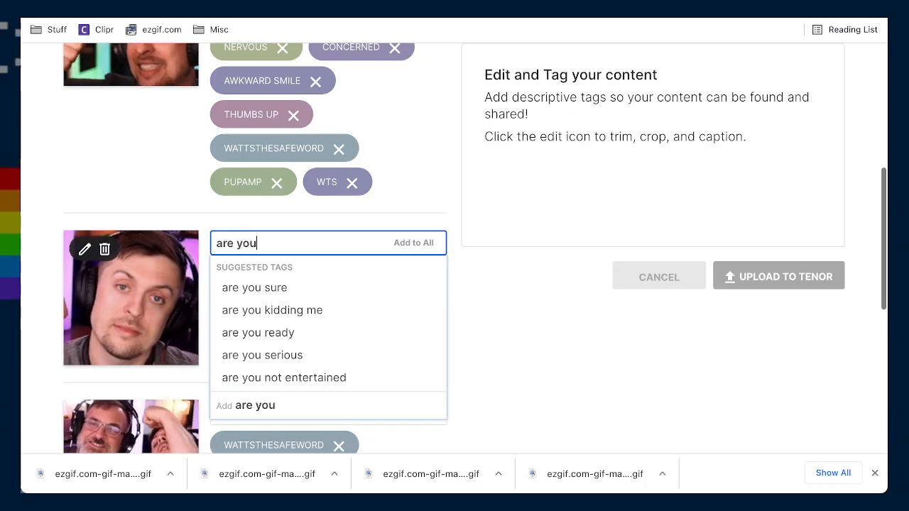
text( d)
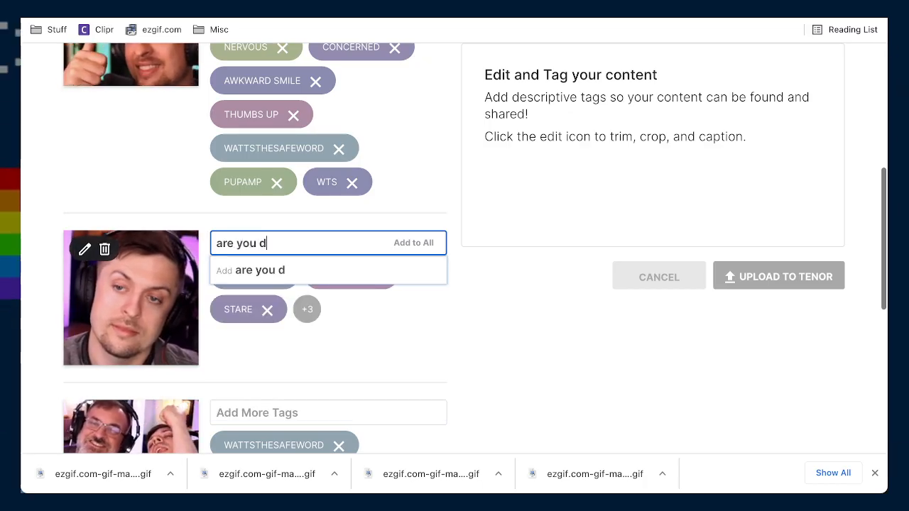
text(one)
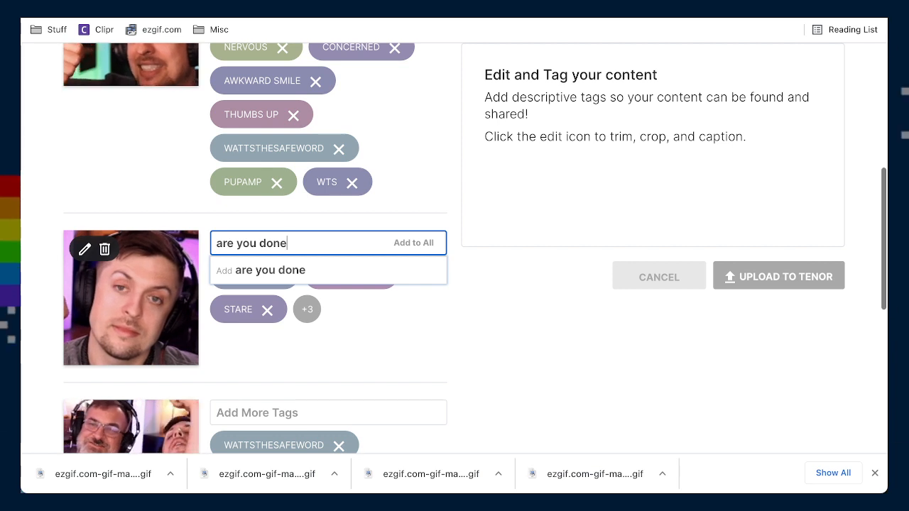
key(Return)
- Add the tags "are you serious" and "are you kidding me" to the third GIF
text(are you)
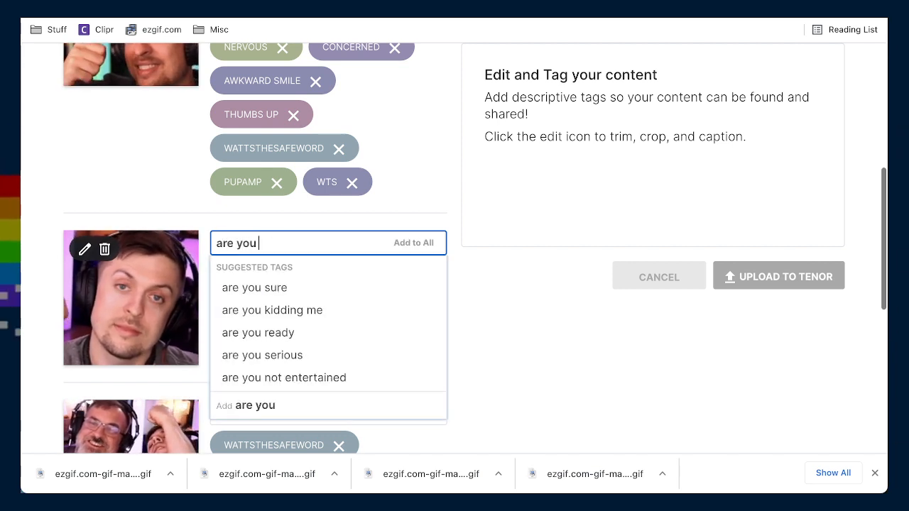
text( serious)
key(Return)
text(are you)
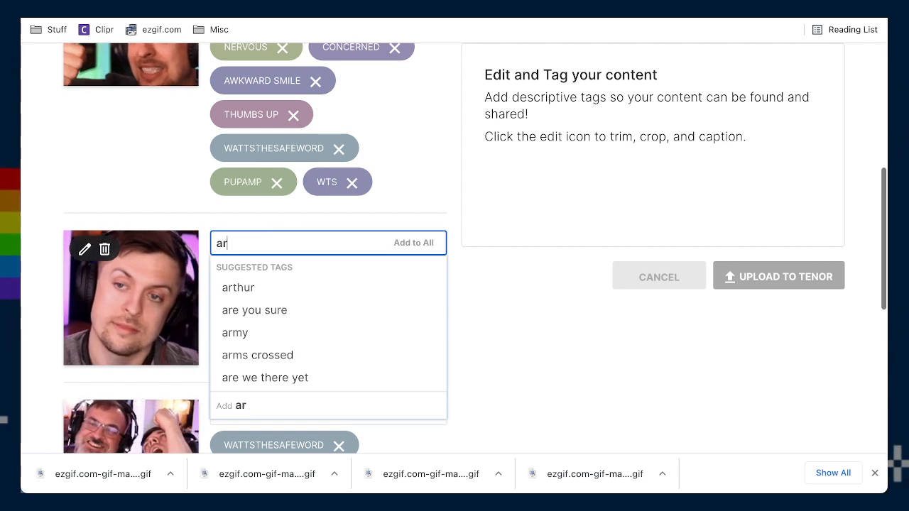
key(Down)
key(Down)
key(Return)
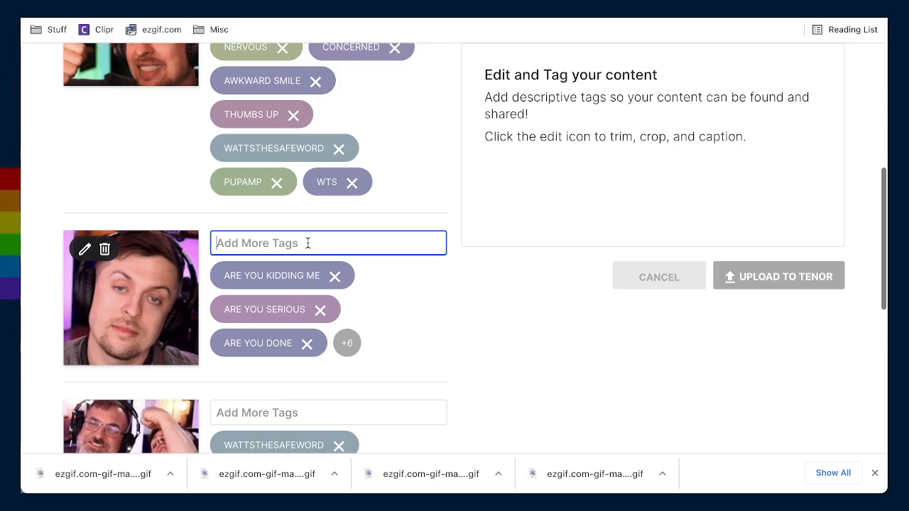
- Add the tags "by all means" and "bored" to the third GIF and expand its full tag list
text(j)
key(BackSpace)
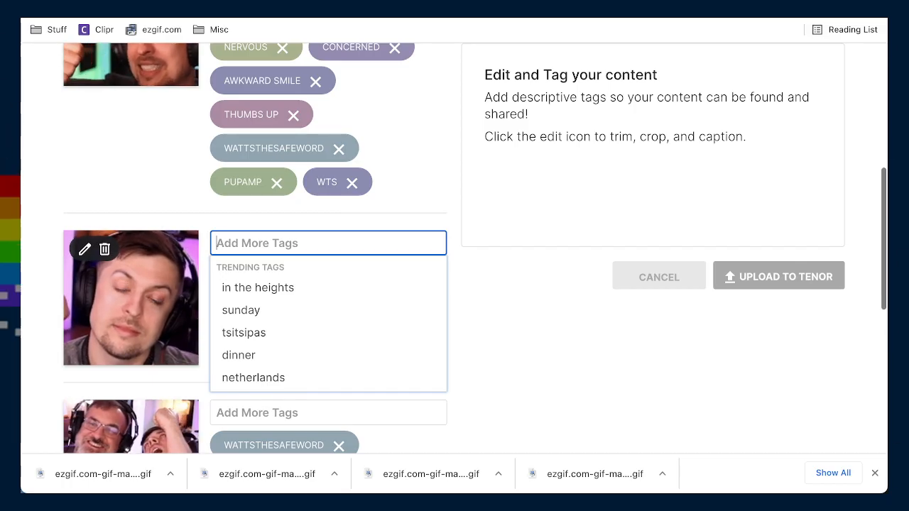
text(by all means)
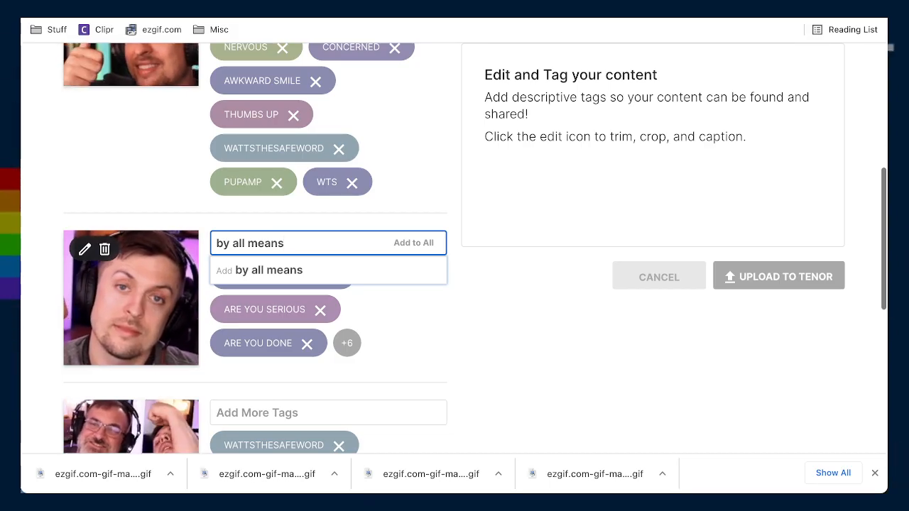
key(Return)
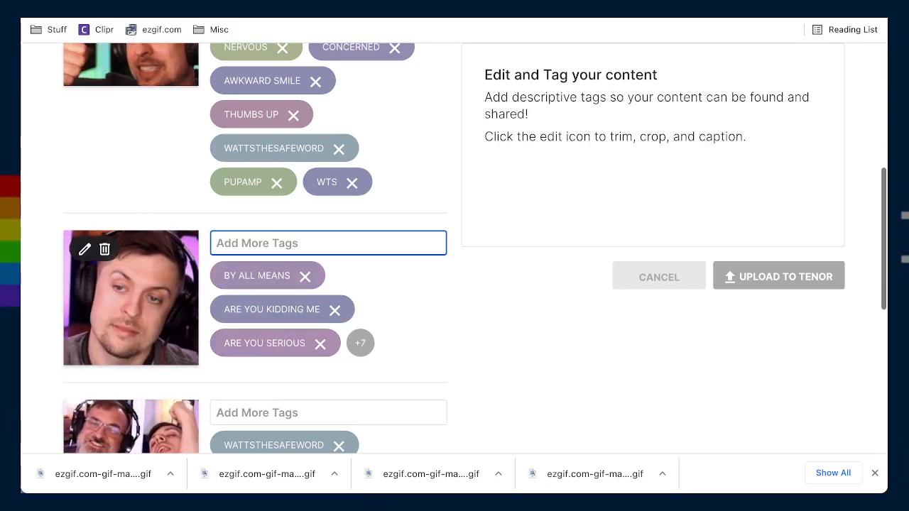
text(bored)
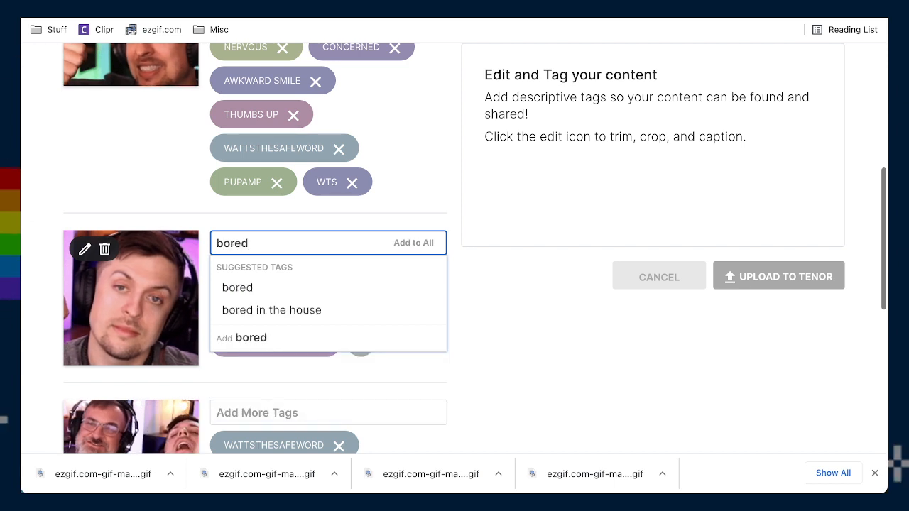
key(Return)
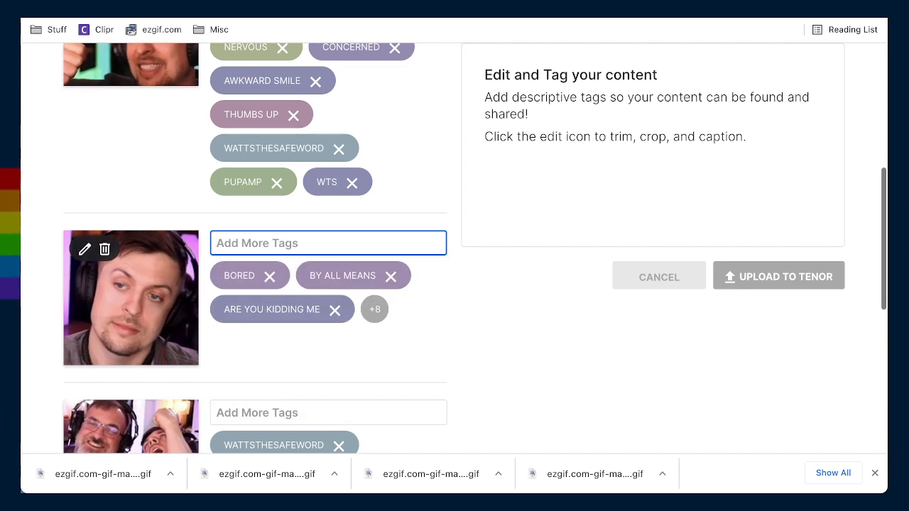
click(380, 318)
- Add the featured guest's handle as a tag to the fourth GIF, the one of two men with a flexed arm
scroll(478, 358, down, 2)
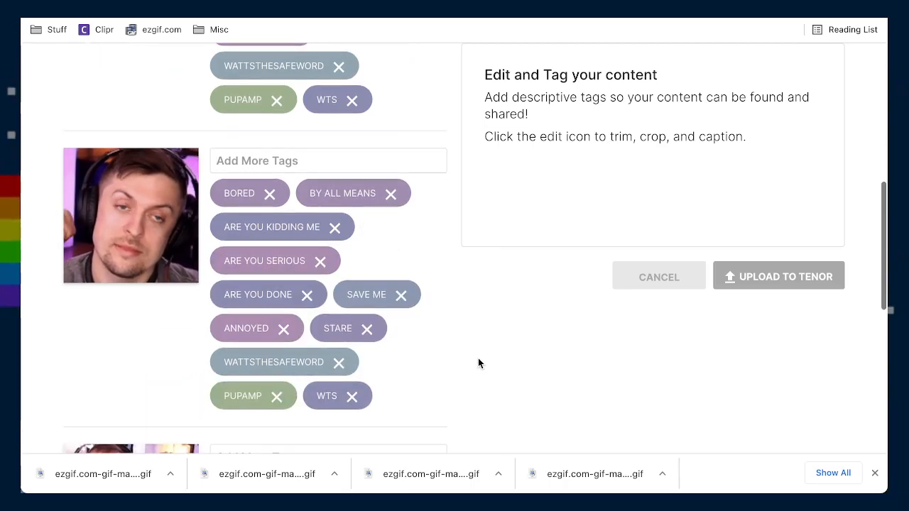
scroll(448, 359, down, 1)
scroll(448, 364, down, 2)
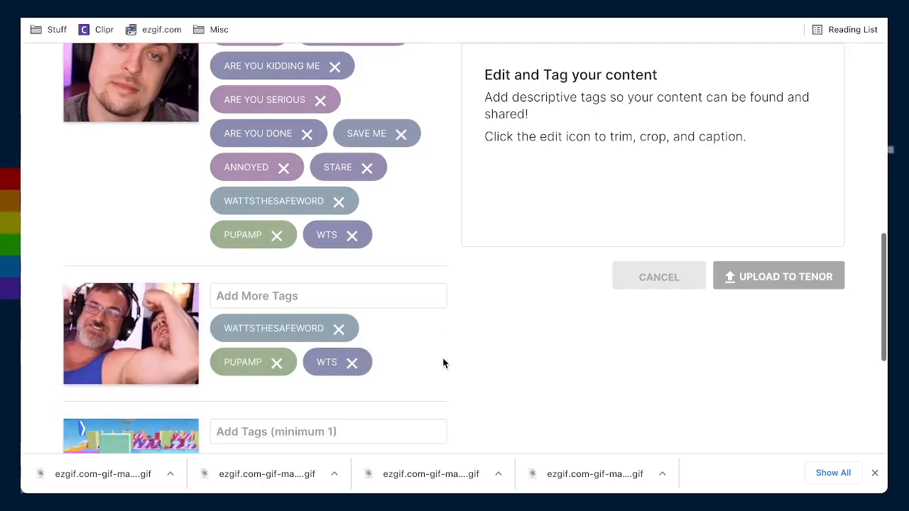
click(260, 296)
text(m)
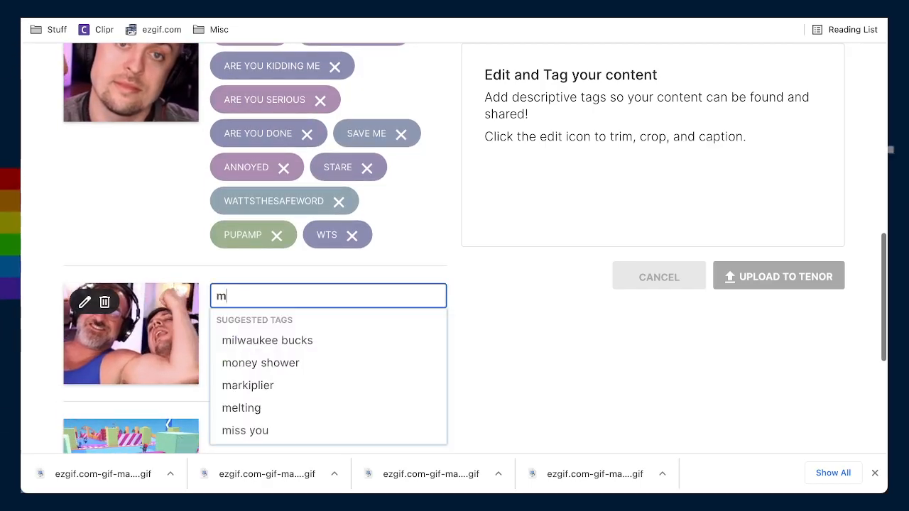
text(rkristofer)
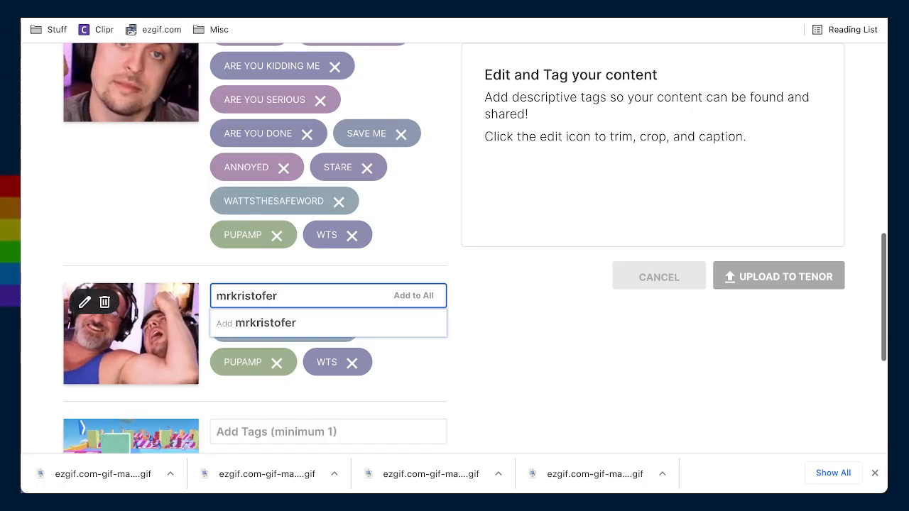
key(Return)
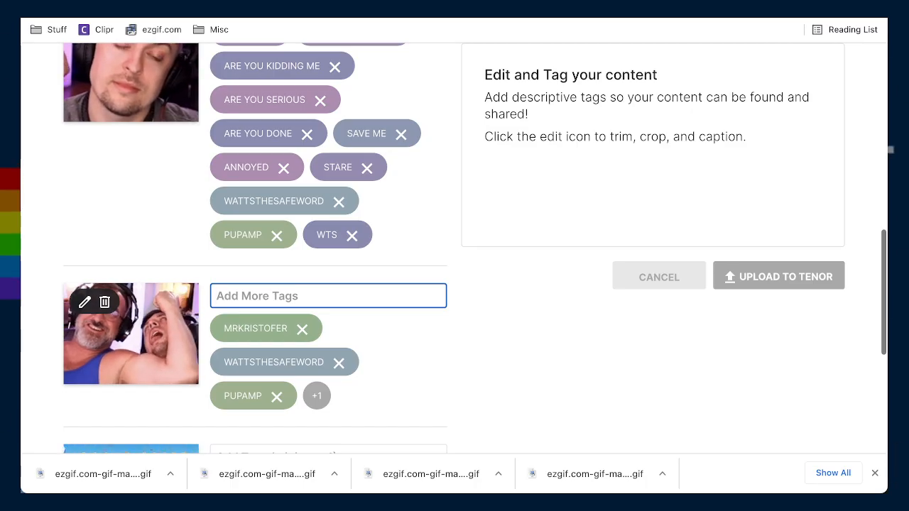
- Add the tags "flex" and "squeeze" to the flexed-arm GIF
text(flex)
key(Return)
text(se)
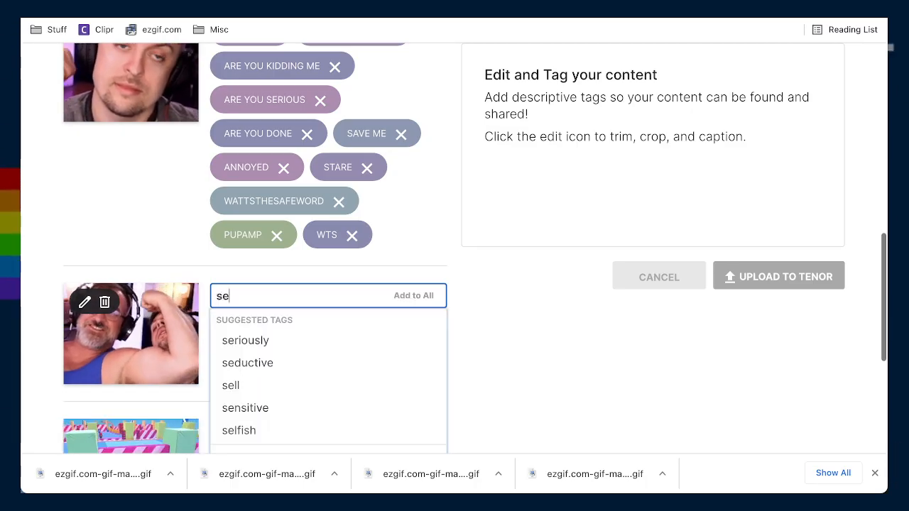
text(q)
key(BackSpace)
key(BackSpace)
text(queeze)
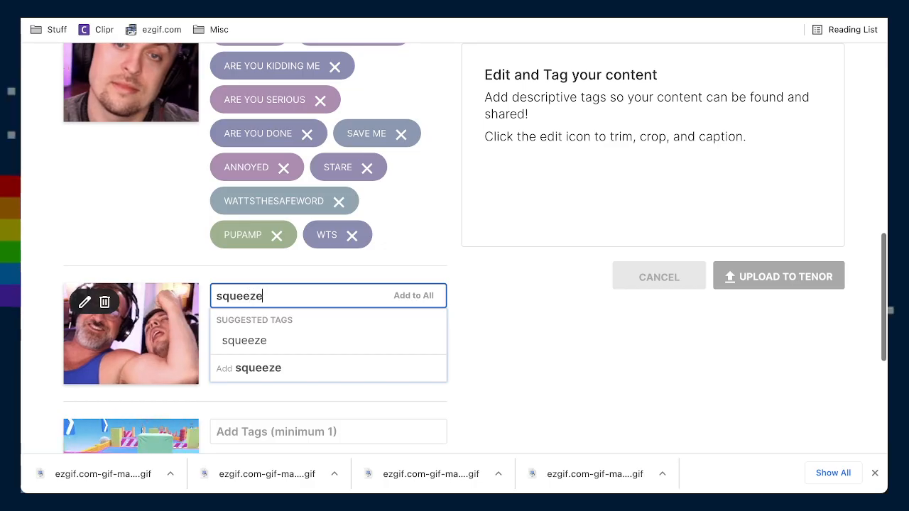
key(Return)
- Add the tags "arm" and "dead" to the flexed-arm GIF and expand its full tag list
text(arm)
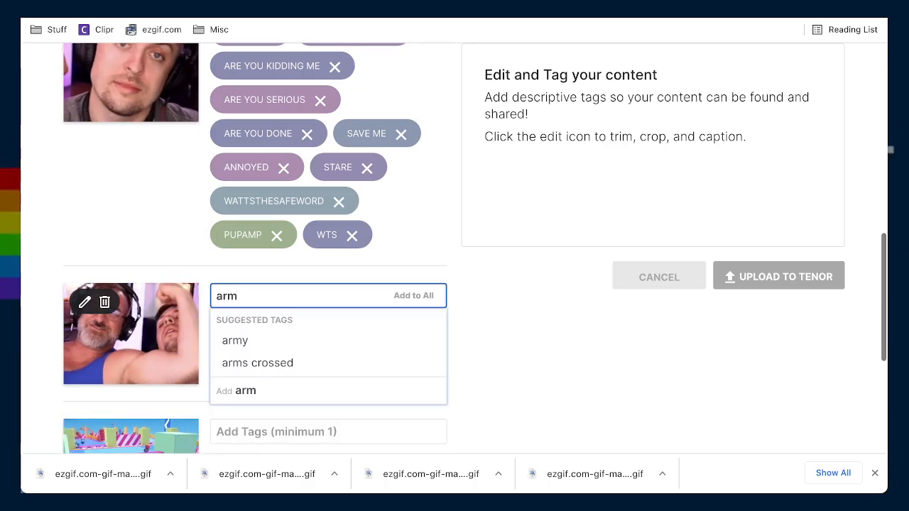
key(Return)
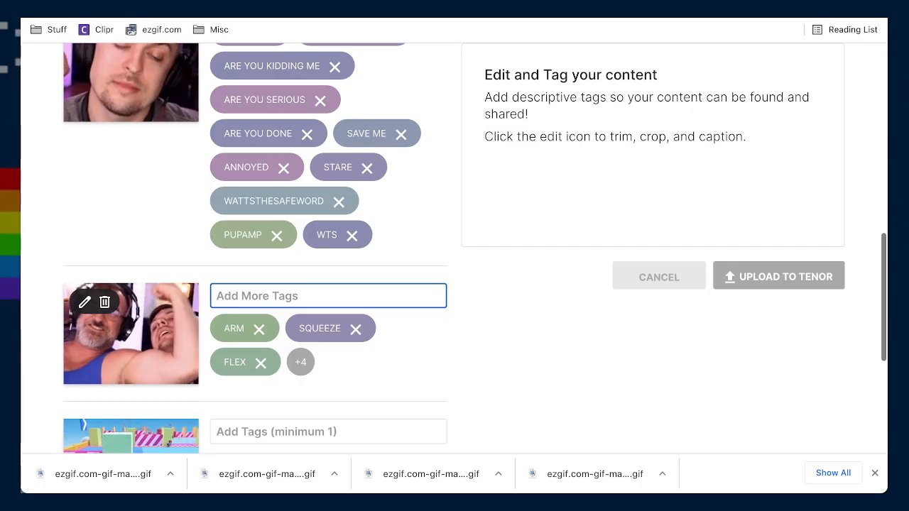
text(dead)
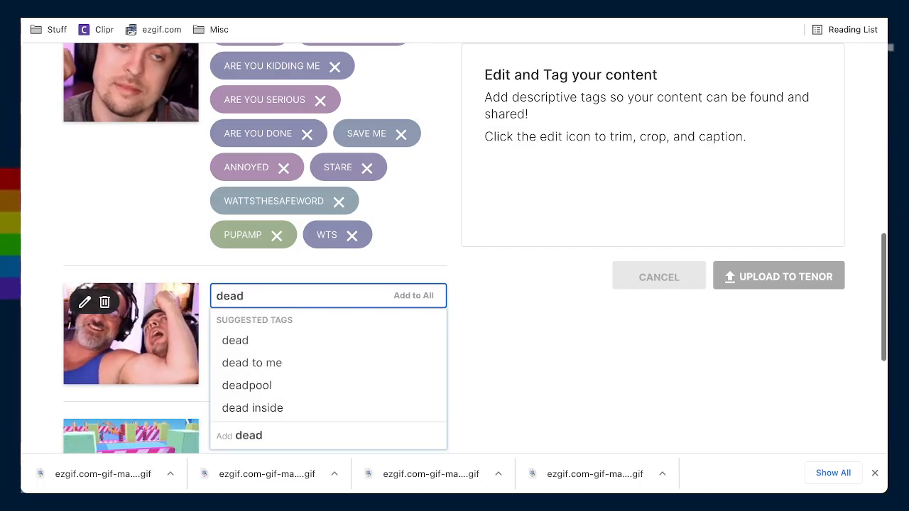
key(Return)
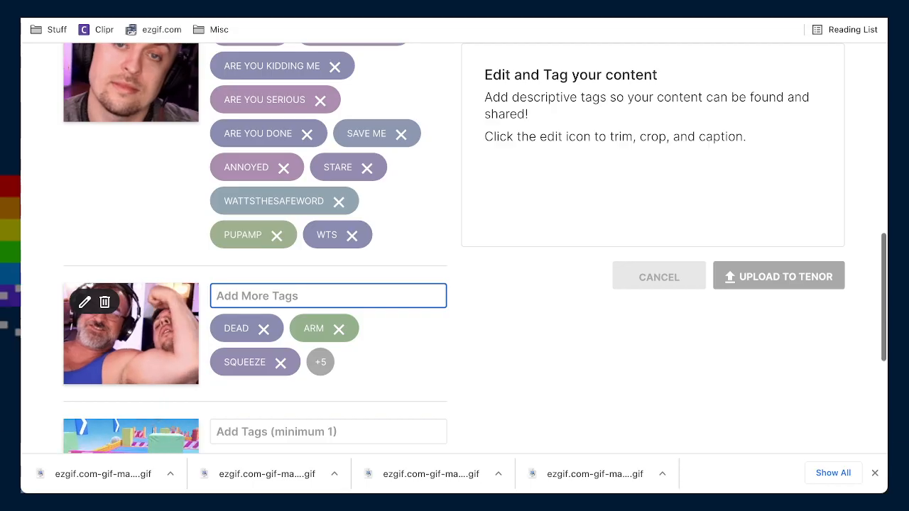
click(316, 355)
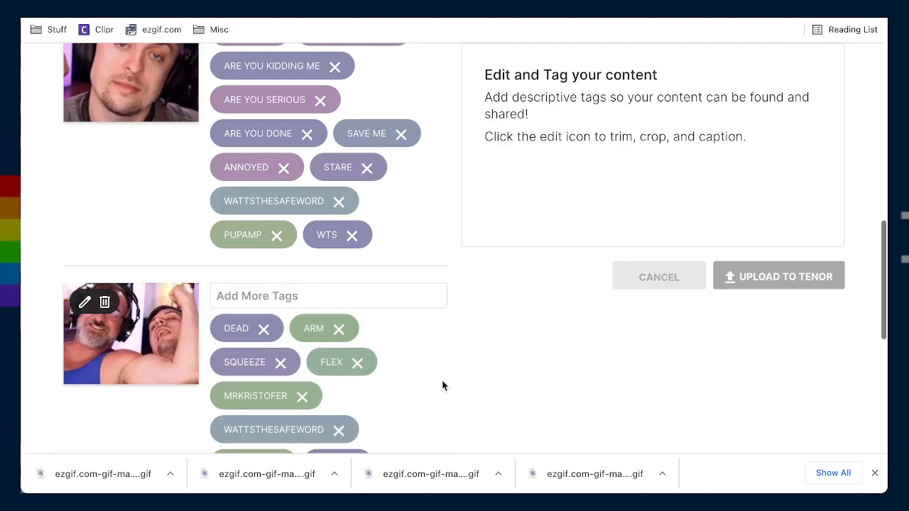
scroll(441, 383, down, 2)
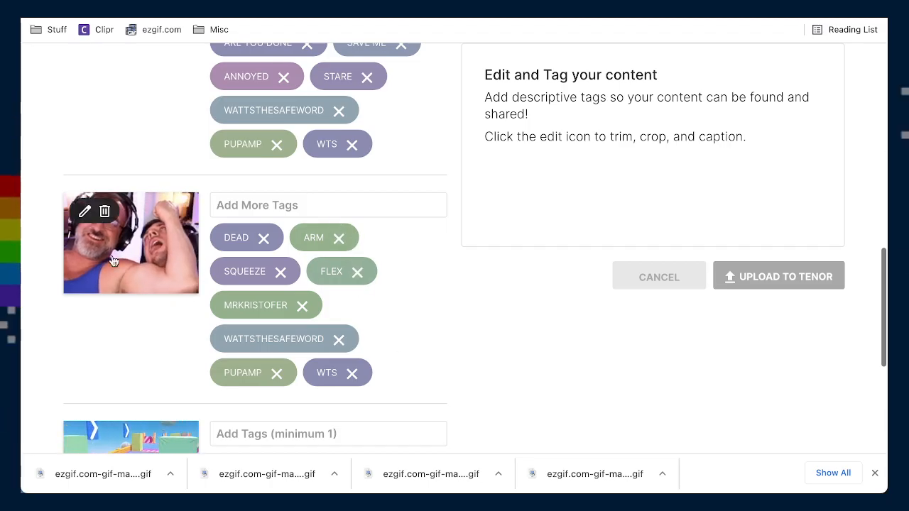
- Add the tag "head" to the GIF of the two men with the flexed arm
click(315, 204)
text(head)
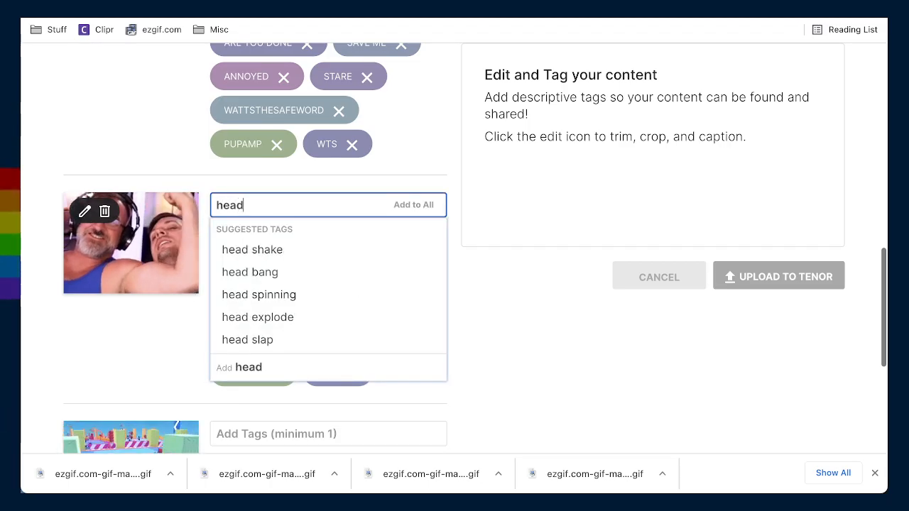
key(Return)
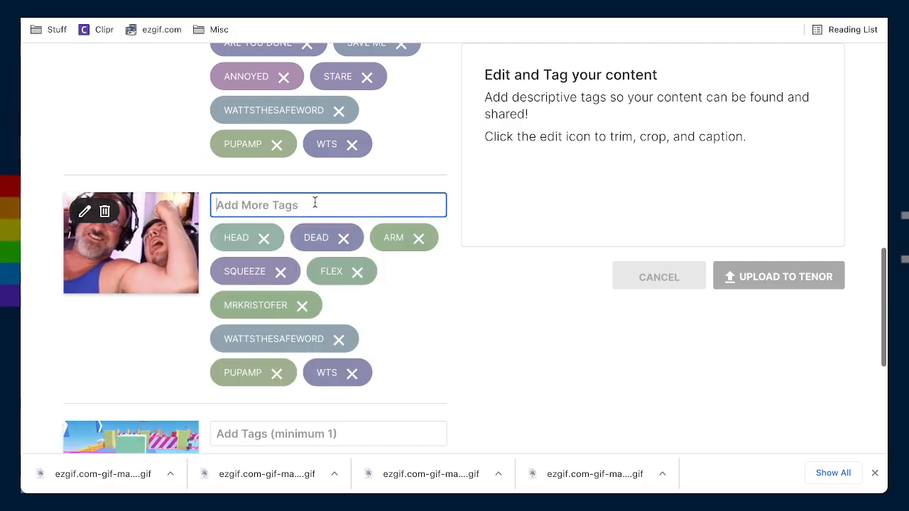
- Add the tag "fall guys" to the fifth GIF, the video game clip with the moving walls
scroll(469, 341, down, 1)
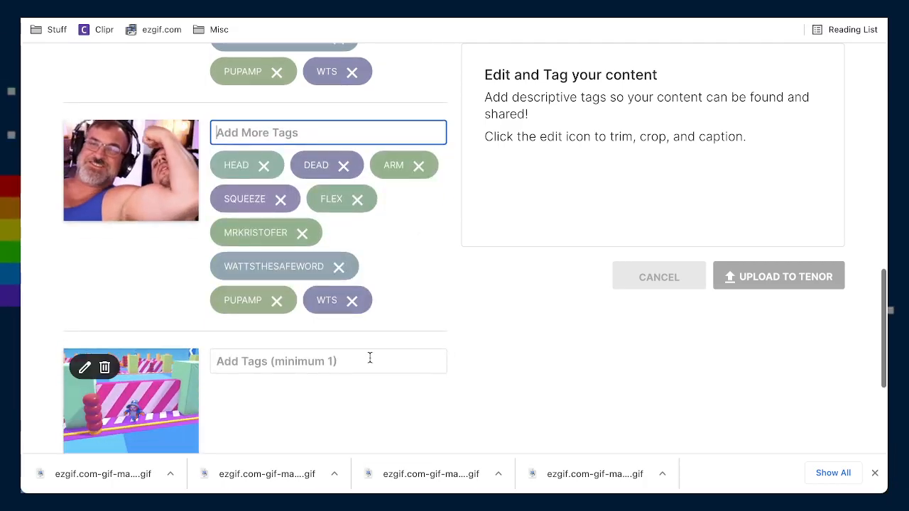
click(343, 363)
scroll(248, 320, down, 2)
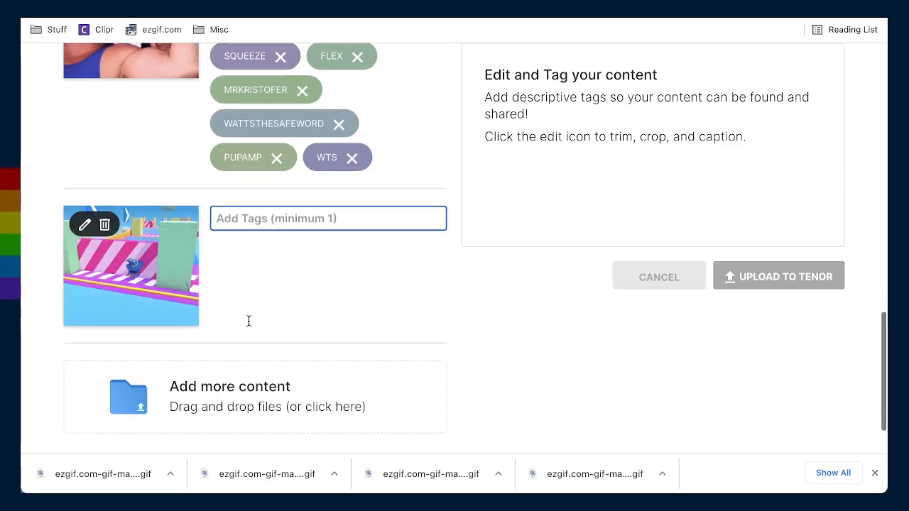
scroll(275, 272, up, 1)
text(fallgu)
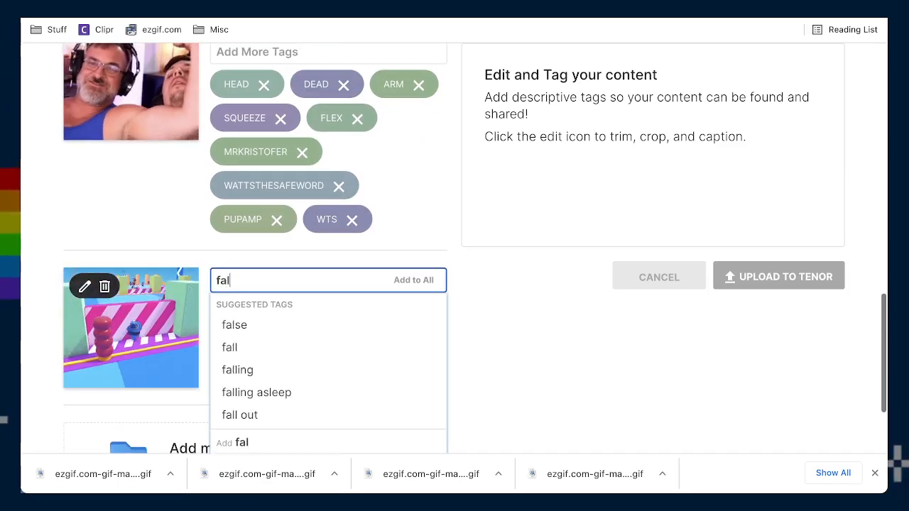
key(BackSpace)
key(BackSpace)
text(guys)
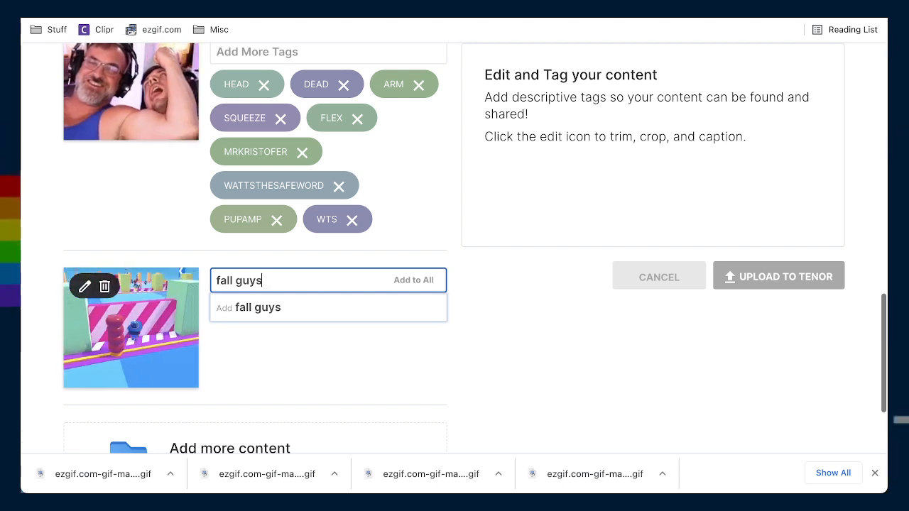
key(Return)
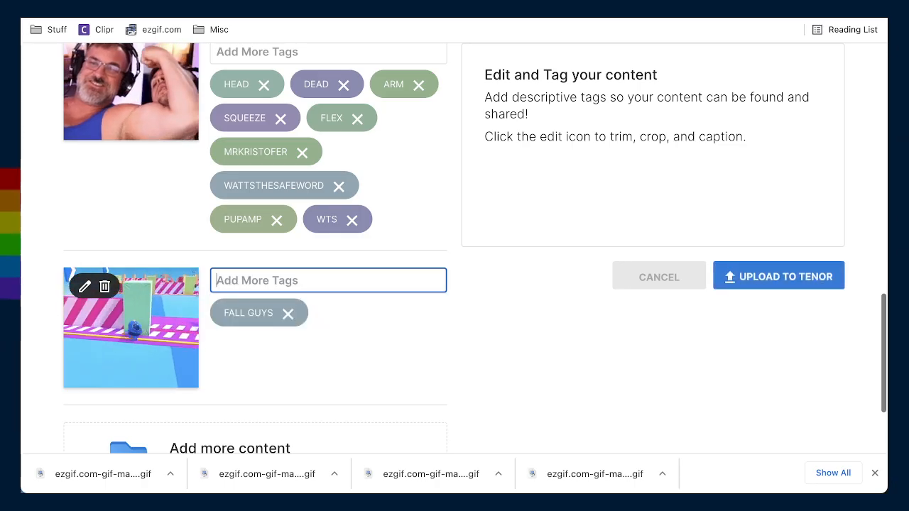
- Add the tags "wall", "obstacle" and "blocked" to the video game GIF
text(wall)
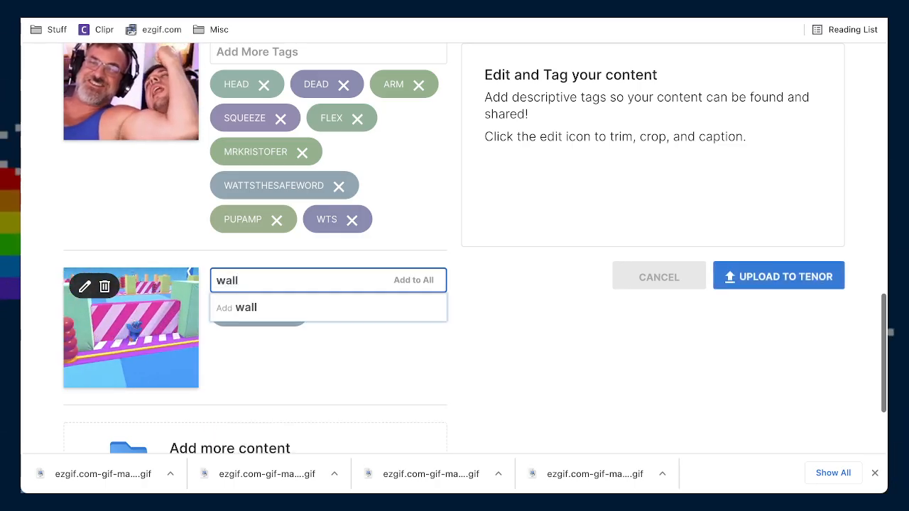
key(Return)
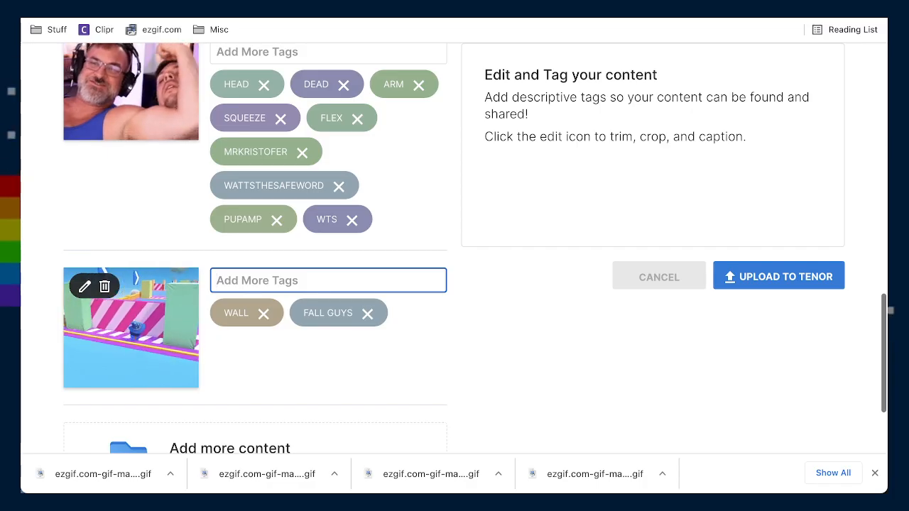
text(obstacle)
key(Return)
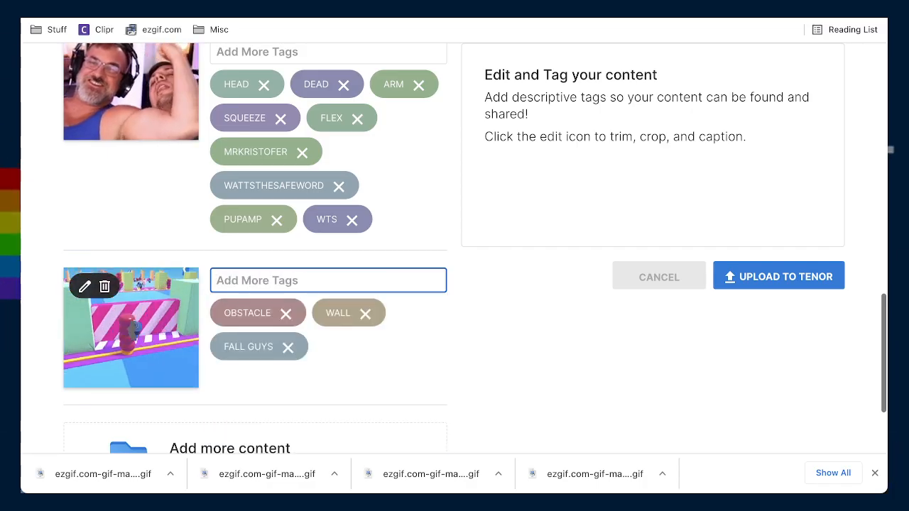
text(blocked)
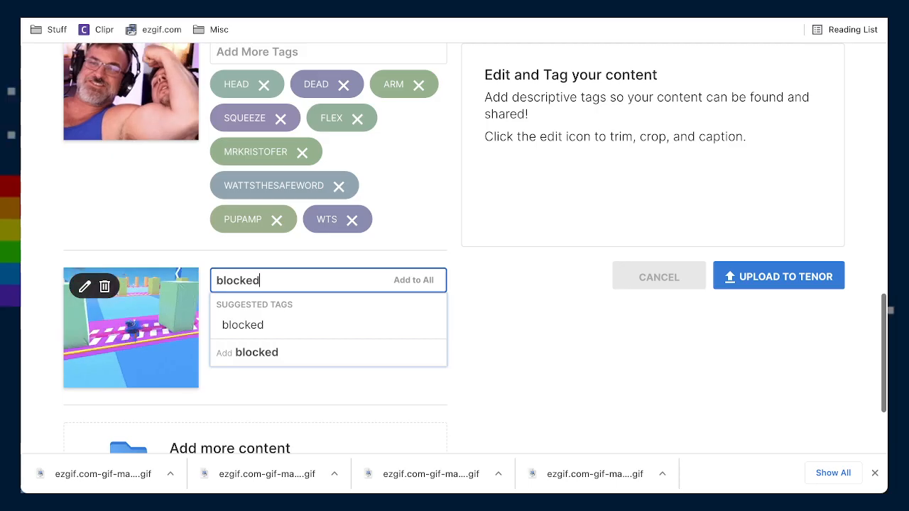
key(Return)
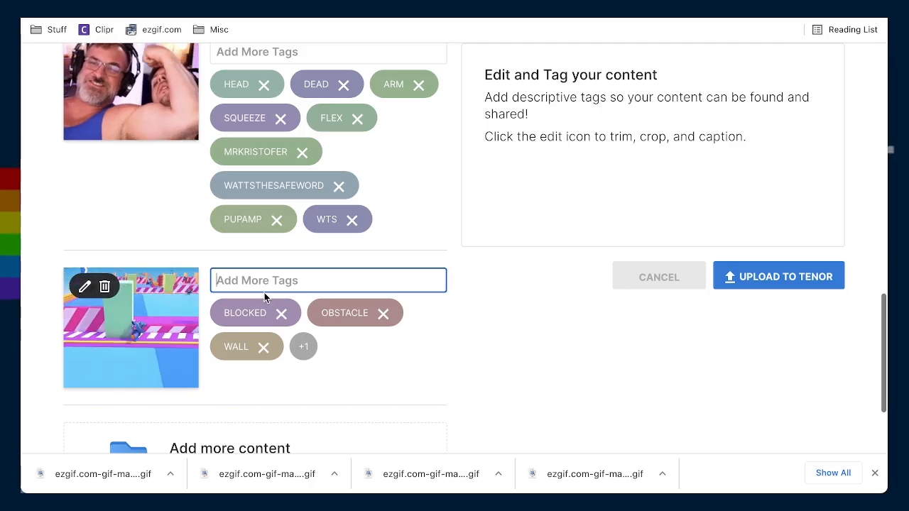
- Add the tags "let me out" and "let me in" to the video game GIF and expand its full tag list
text(let)
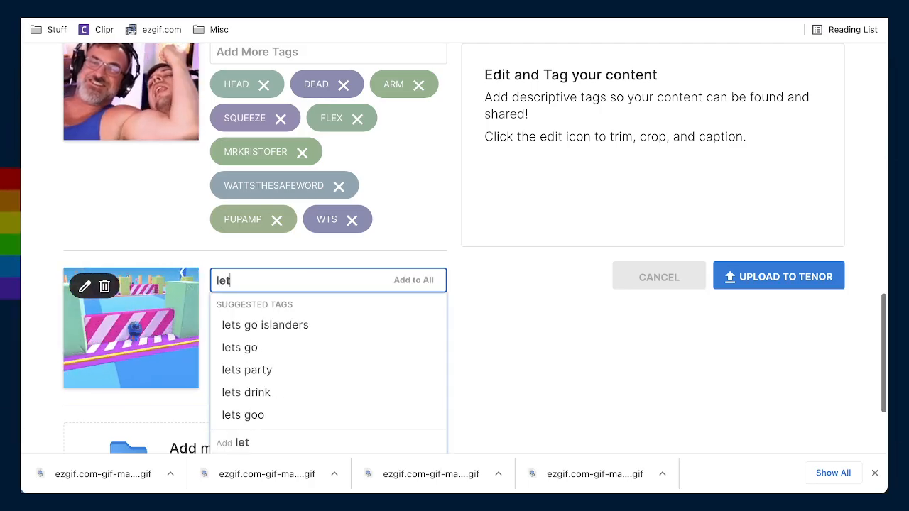
text( me)
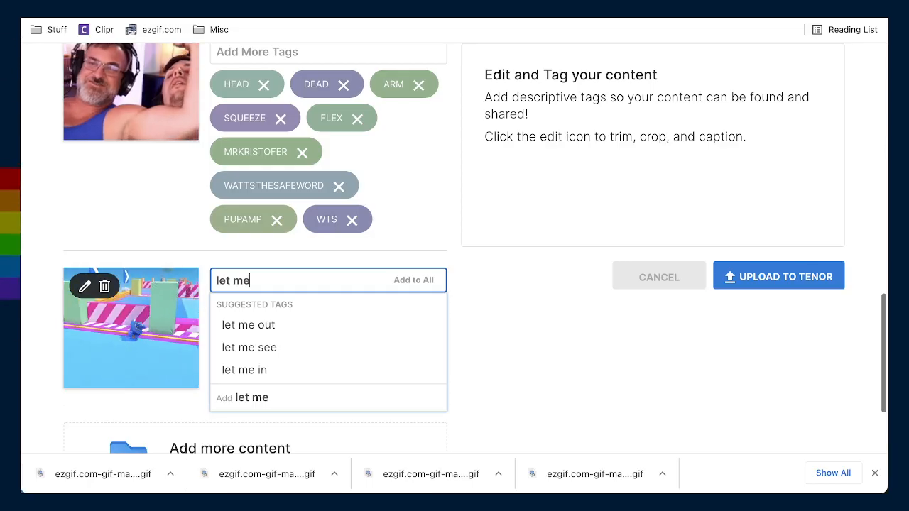
key(Return)
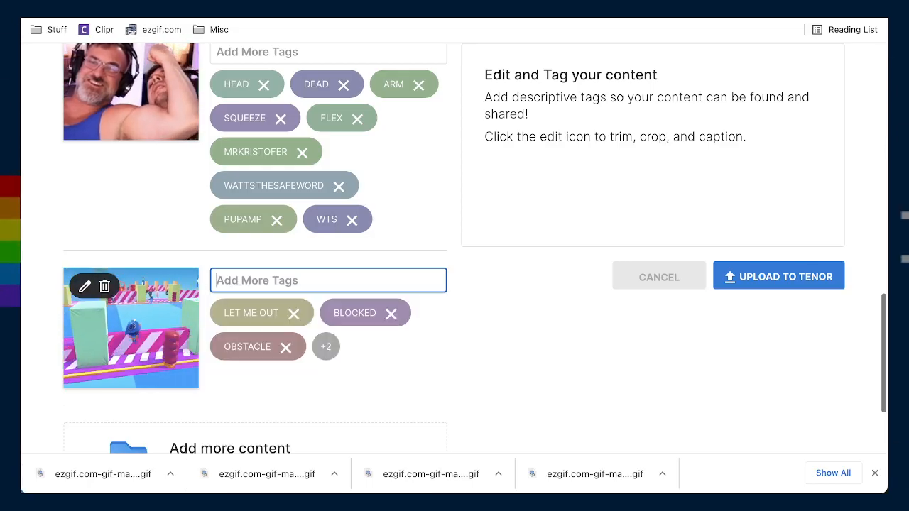
text(let me in)
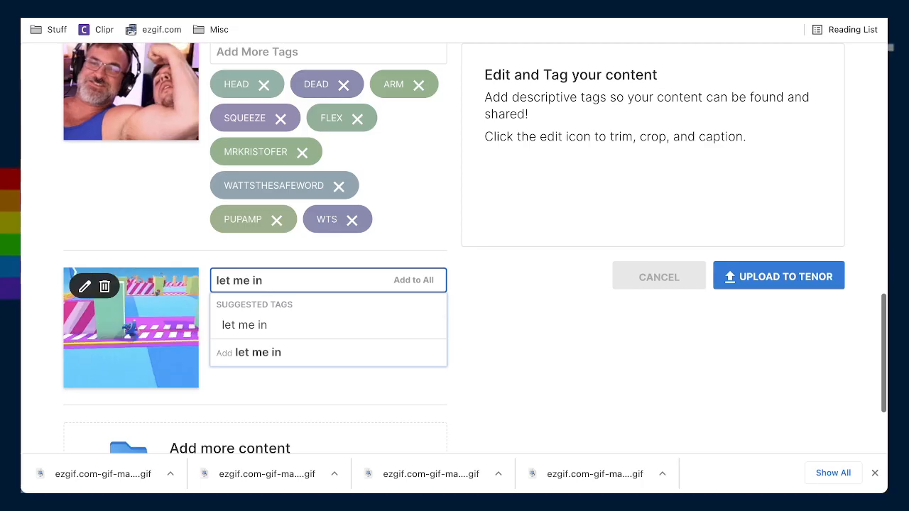
key(Return)
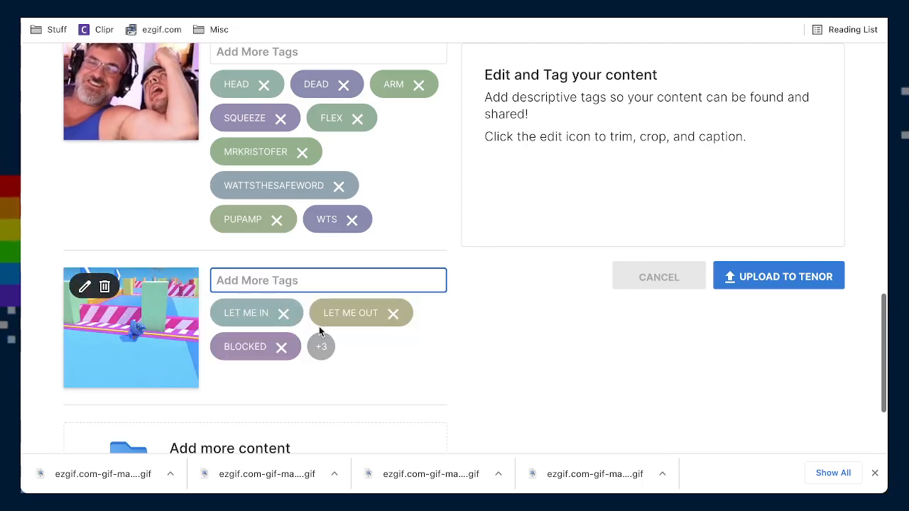
click(331, 353)
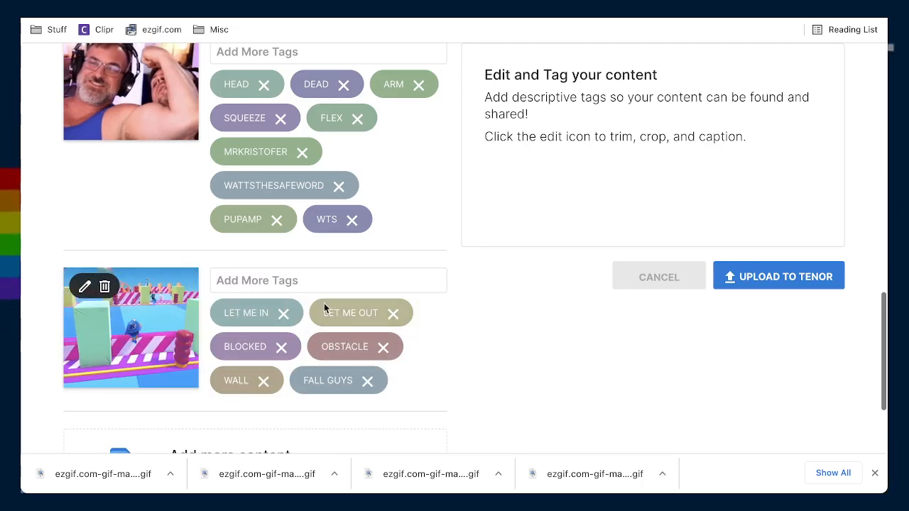
- Add the tags "video game" and "let me through" to the video game GIF
click(301, 284)
text(video game)
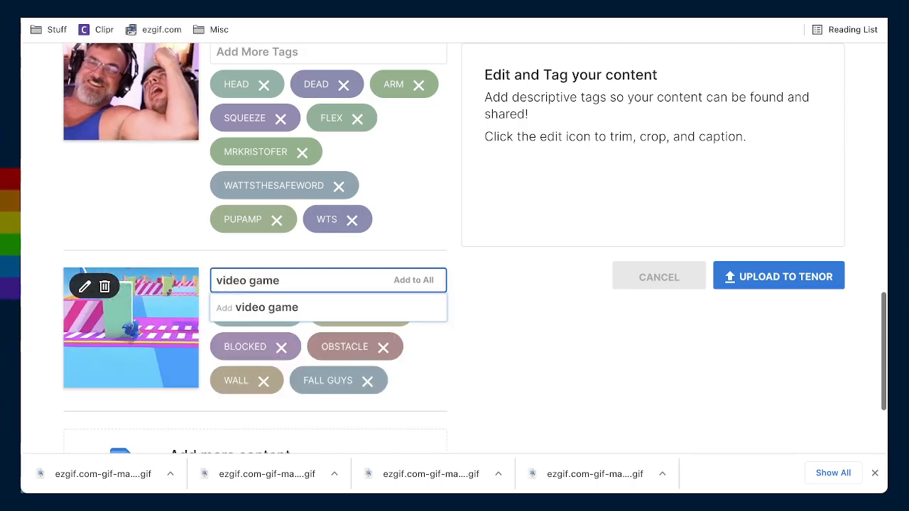
key(Return)
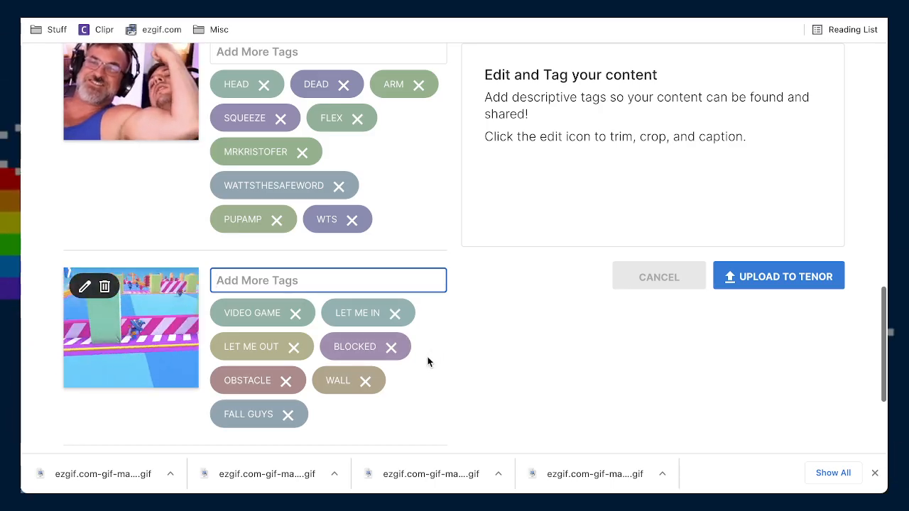
text(l)
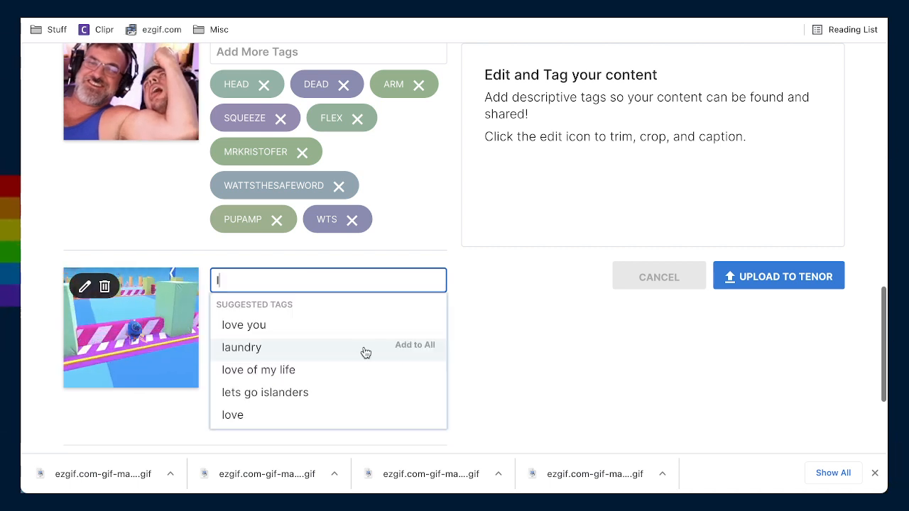
text(et me through)
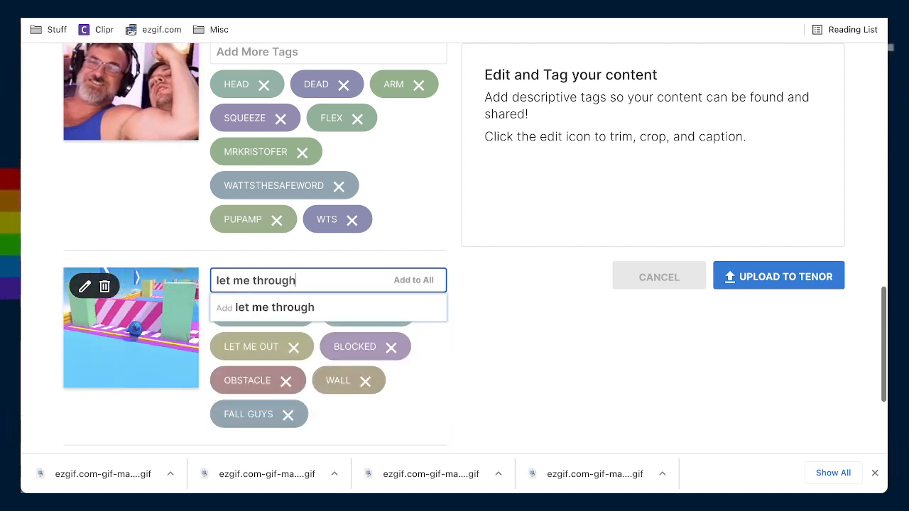
key(Return)
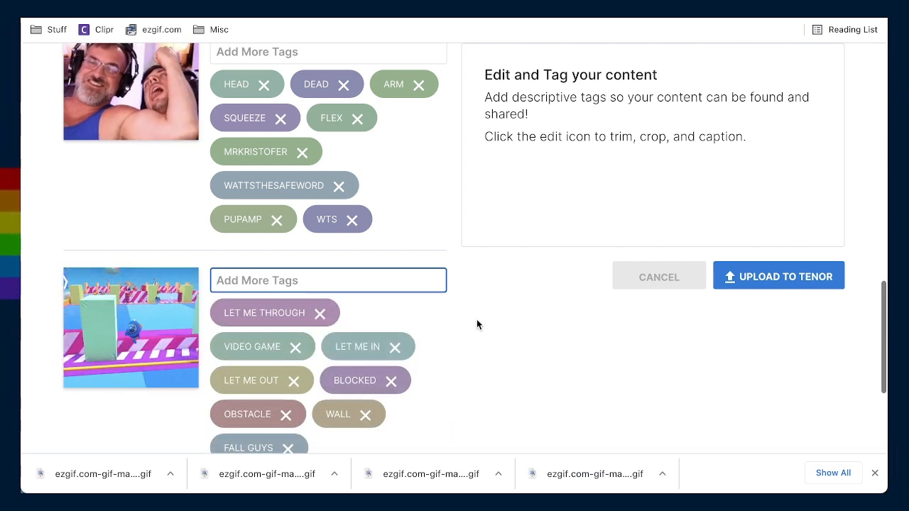
- Review the tag lists of all five GIFs, from the first one through the video game clip
scroll(448, 311, down, 3)
scroll(449, 310, up, 4)
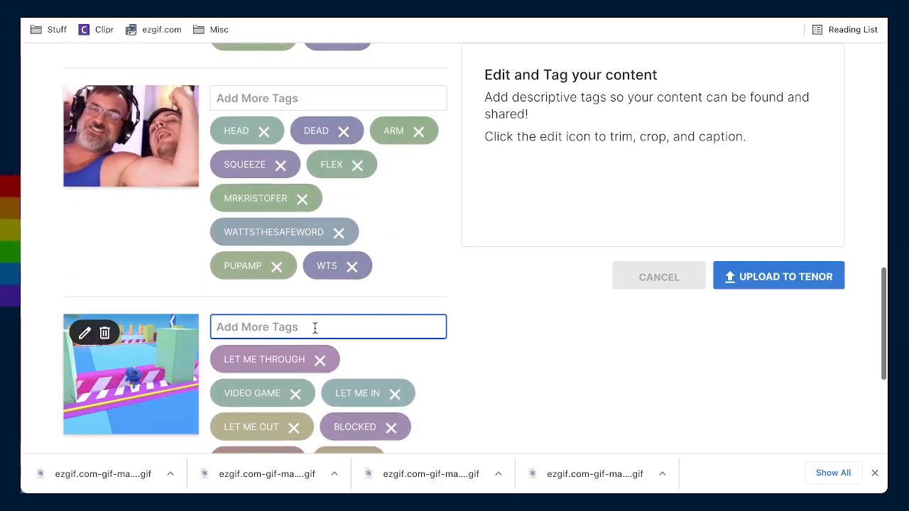
scroll(314, 328, up, 15)
scroll(315, 328, down, 6)
scroll(445, 384, down, 5)
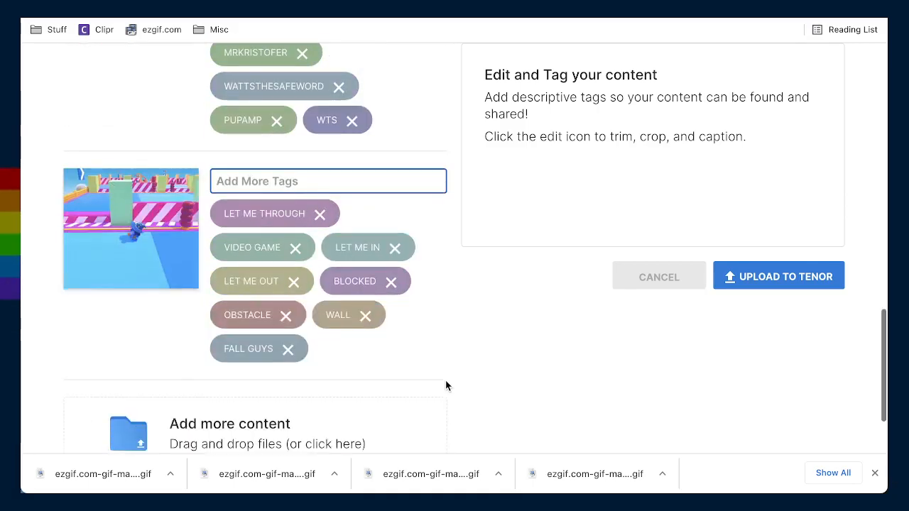
scroll(446, 384, up, 15)
scroll(446, 384, down, 1)
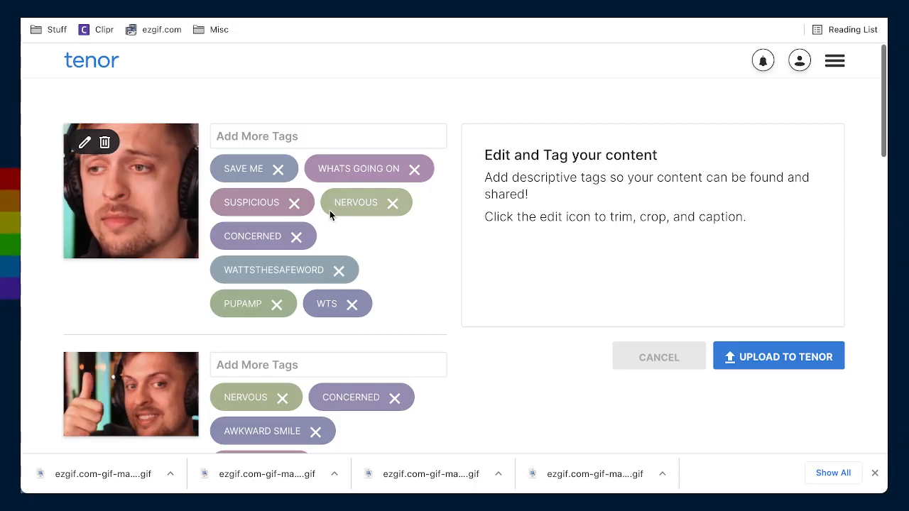
scroll(477, 280, down, 2)
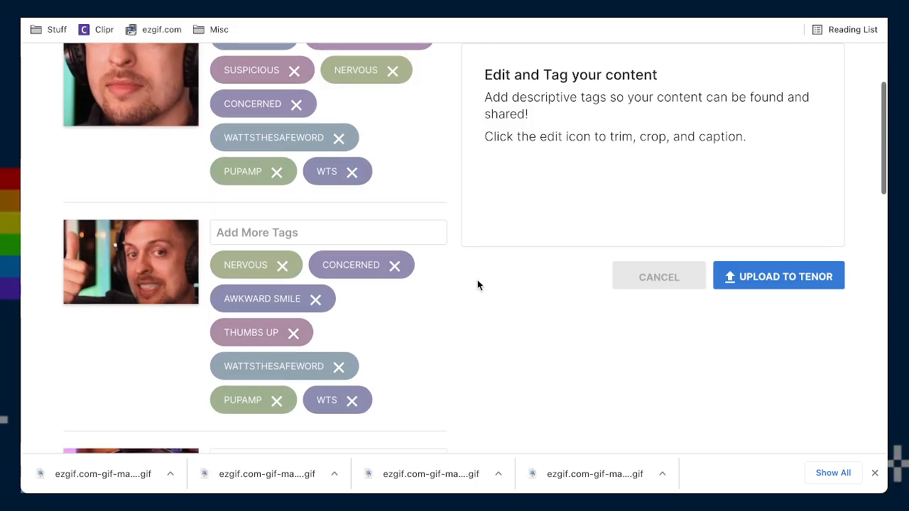
scroll(465, 284, up, 2)
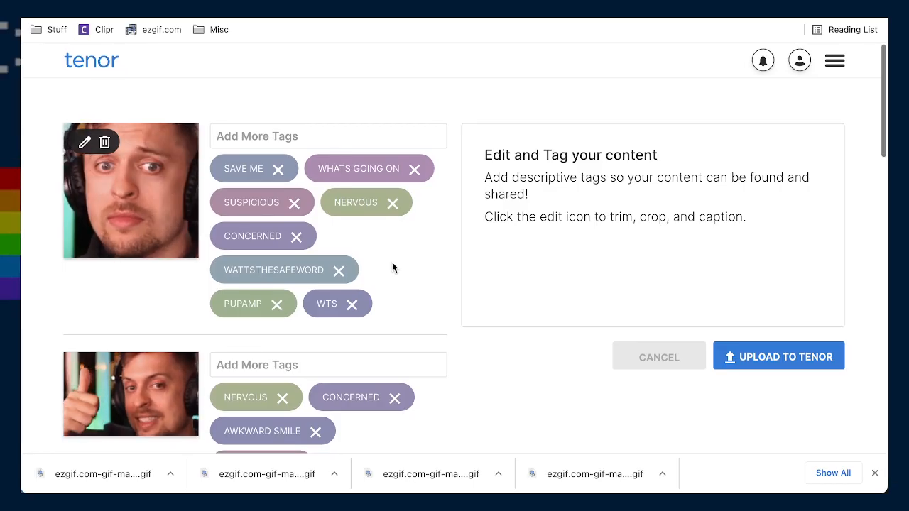
scroll(407, 281, down, 7)
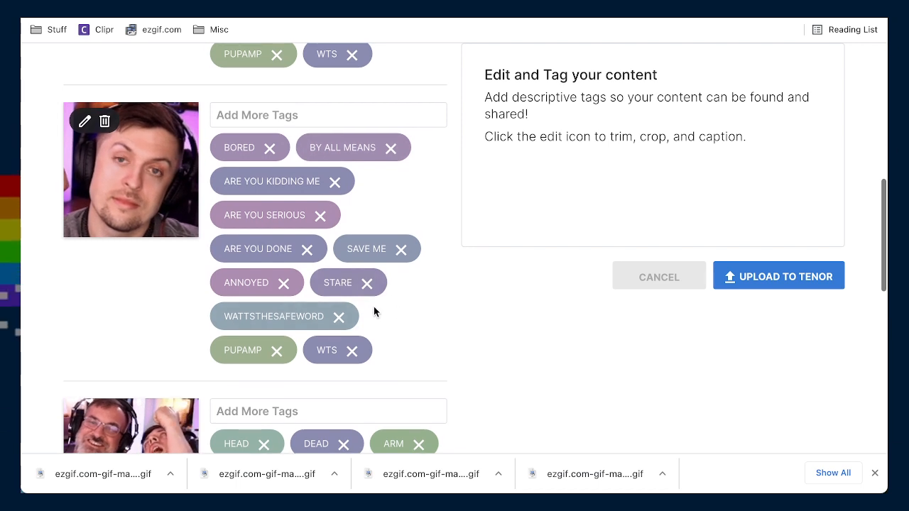
scroll(375, 312, up, 3)
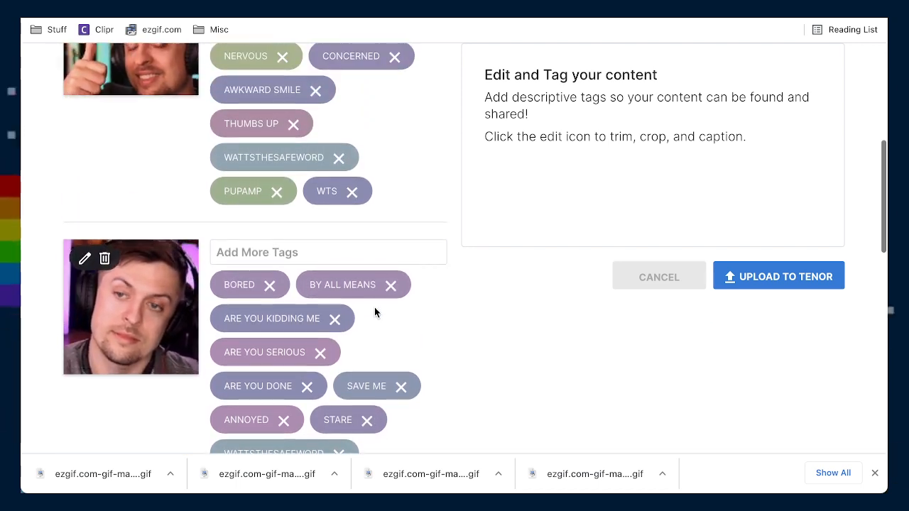
scroll(375, 311, down, 2)
scroll(375, 311, up, 10)
scroll(374, 314, down, 1)
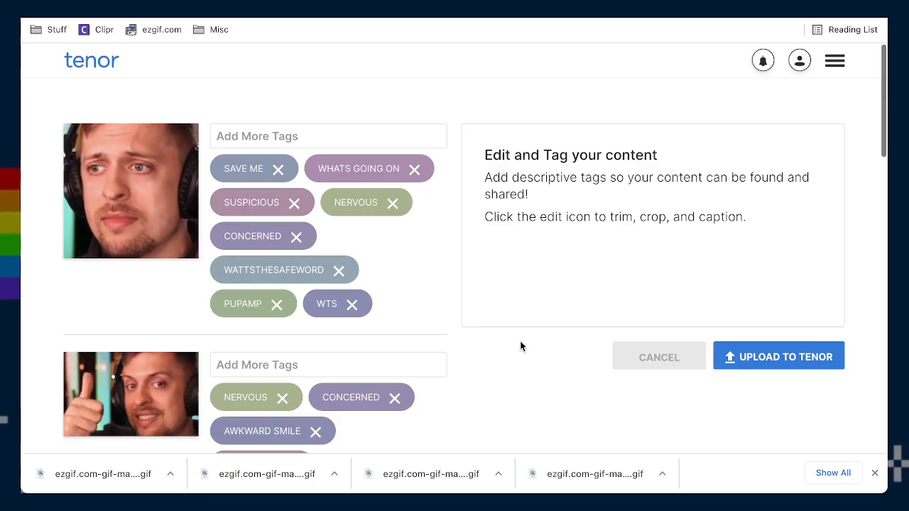
scroll(454, 369, down, 3)
scroll(453, 367, up, 3)
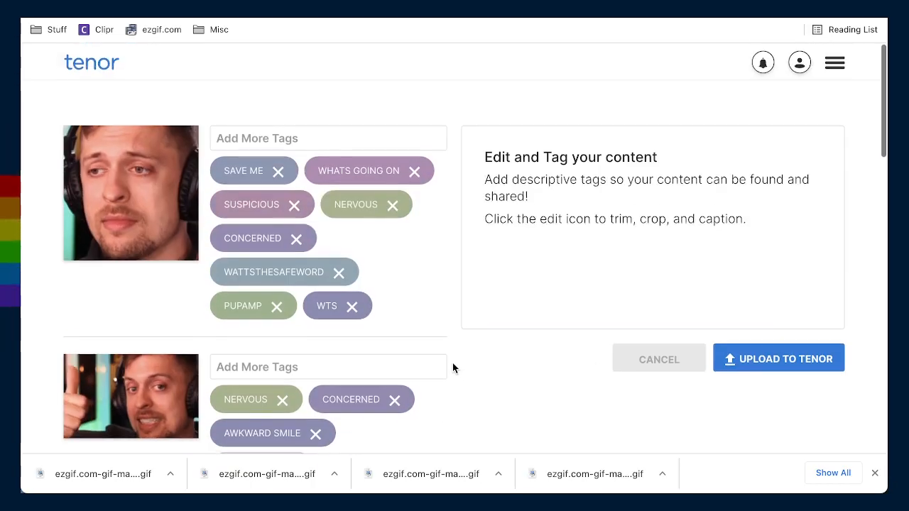
- Upload the five tagged GIFs to Tenor and check the upload progress of each one
click(790, 360)
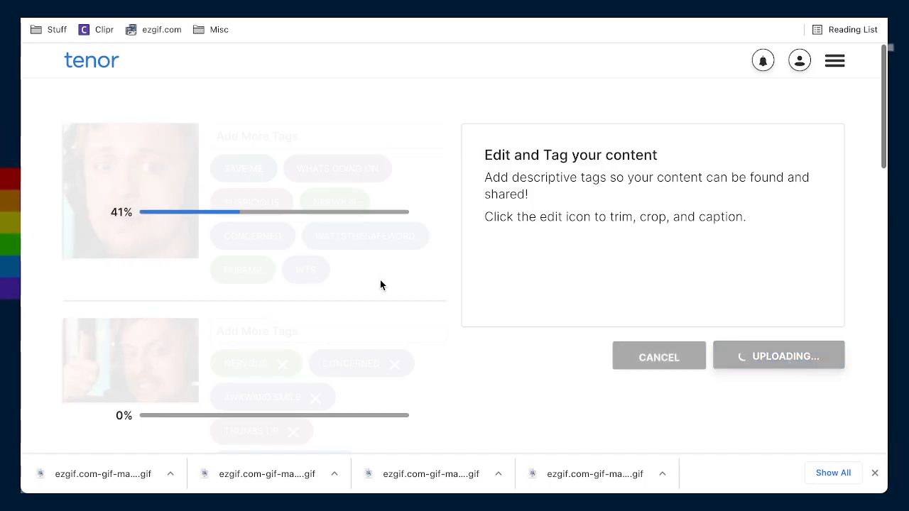
scroll(392, 284, down, 3)
scroll(392, 284, down, 10)
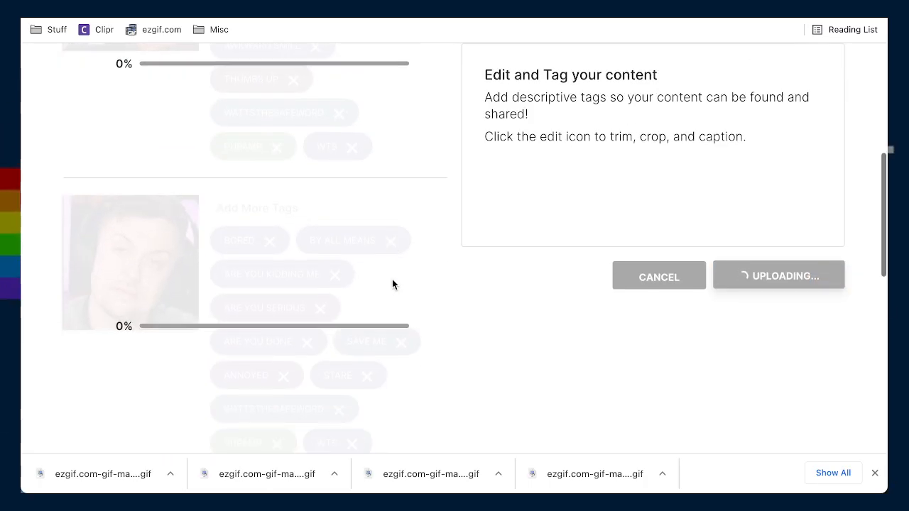
scroll(392, 285, down, 2)
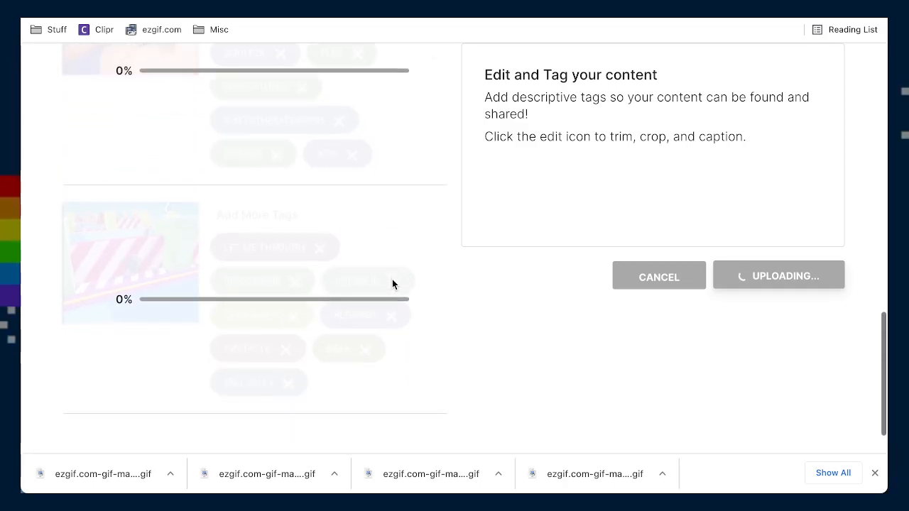
- Check the processing status of the newly uploaded video game GIF in the Tenor profile's GIF gallery
scroll(392, 284, up, 8)
scroll(392, 284, up, 5)
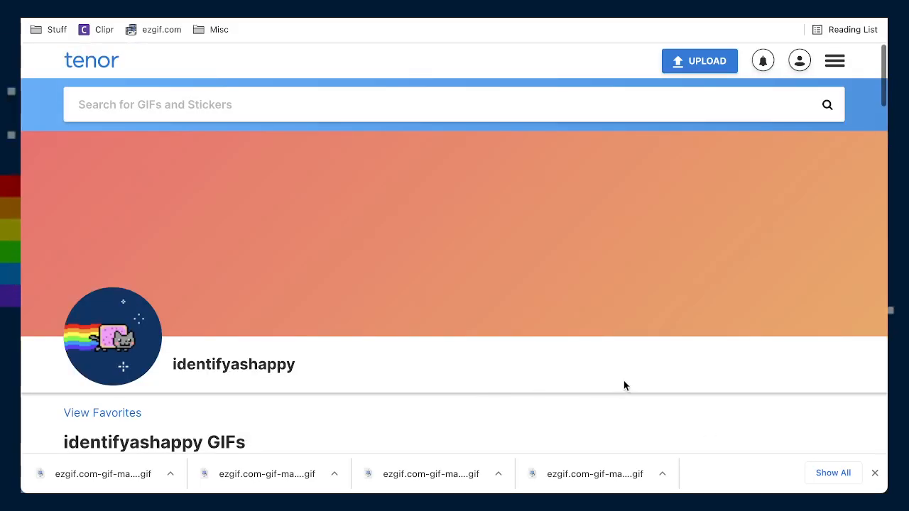
scroll(626, 381, down, 3)
scroll(627, 387, down, 2)
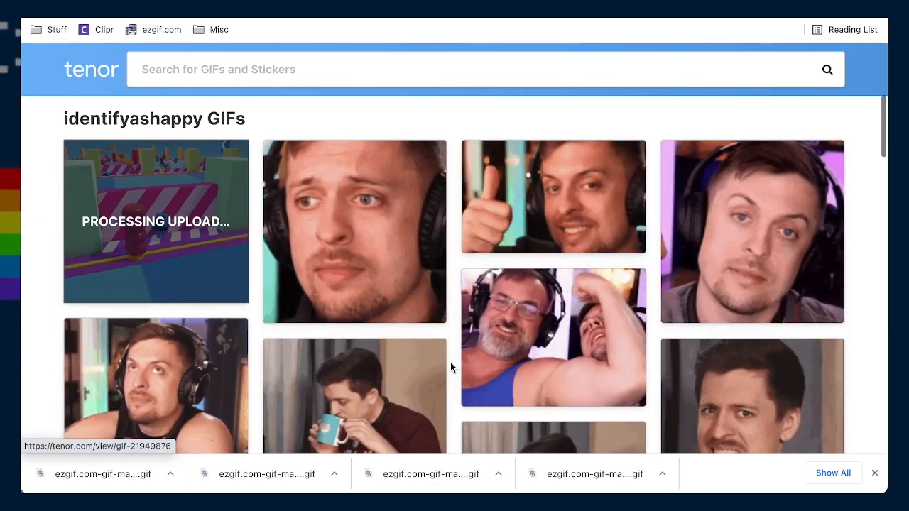
scroll(450, 366, down, 1)
scroll(451, 365, up, 1)
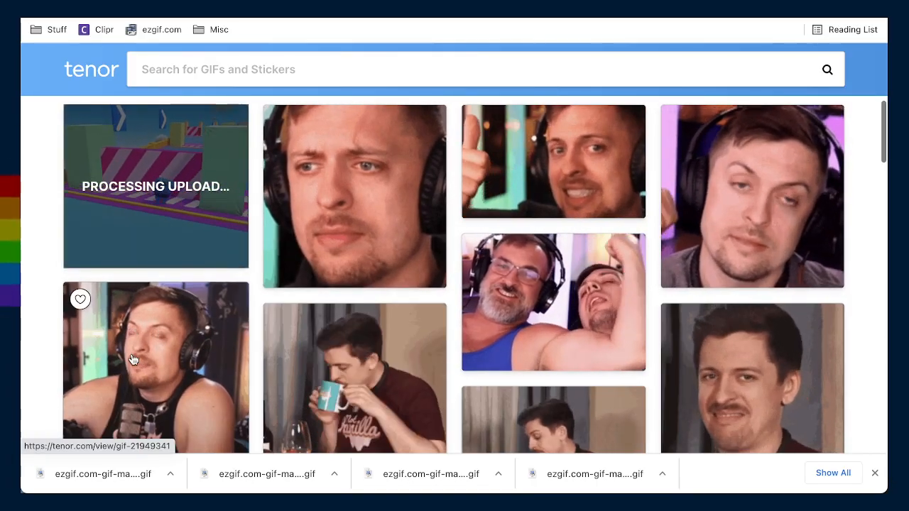
scroll(135, 298, down, 2)
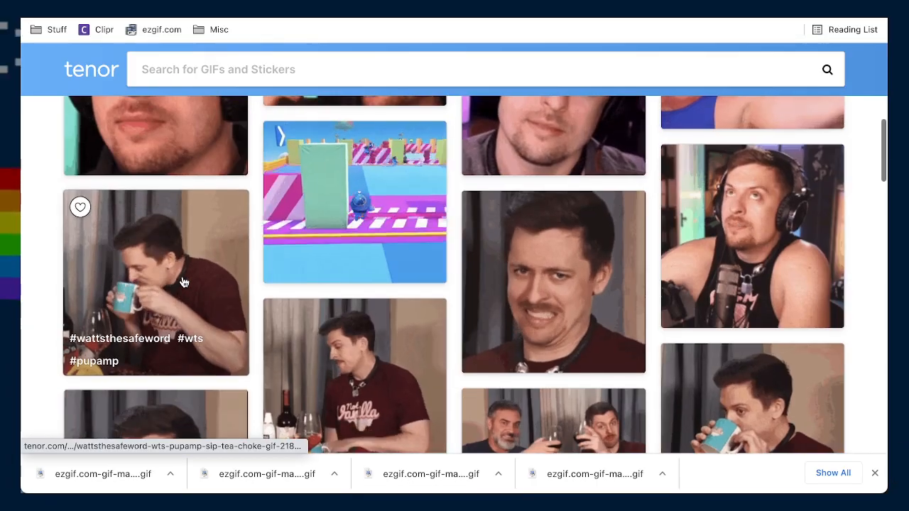
scroll(186, 279, up, 1)
scroll(601, 182, up, 3)
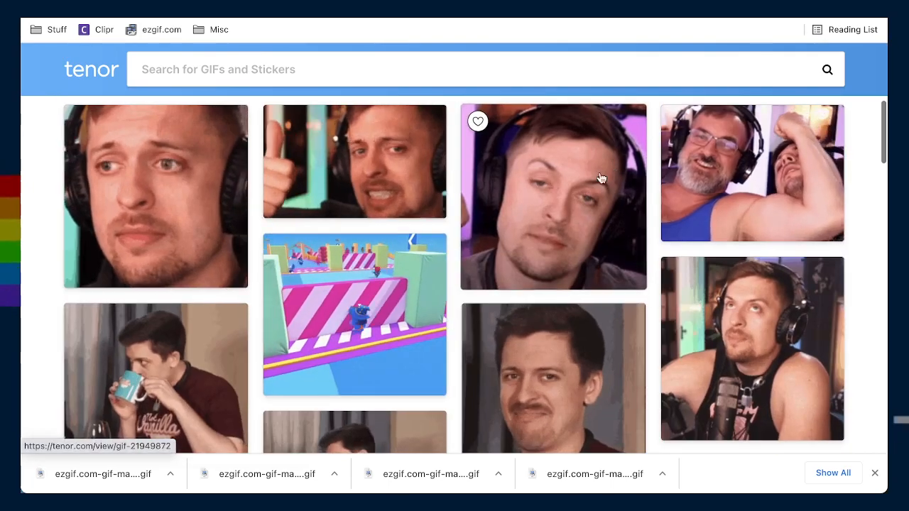
- Look over the five new GIFs alongside the earlier uploads in the profile gallery
scroll(577, 217, up, 2)
scroll(578, 218, down, 3)
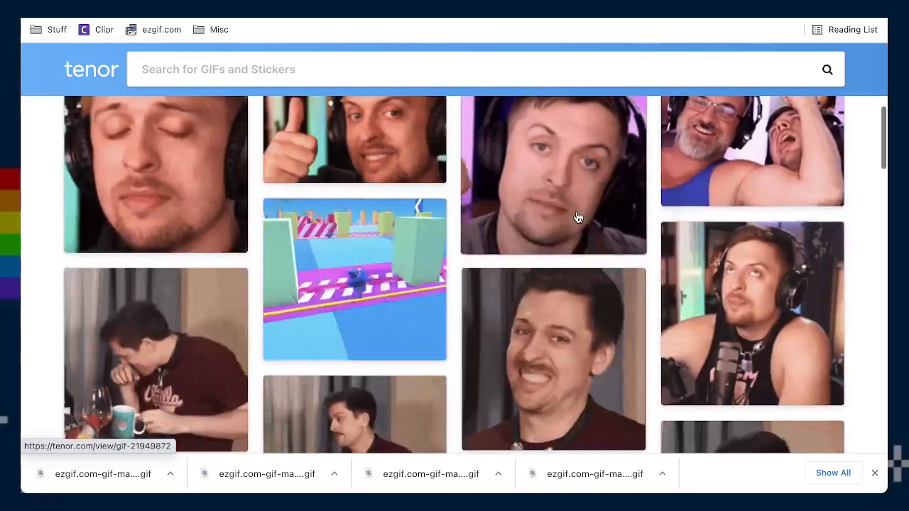
scroll(739, 248, up, 6)
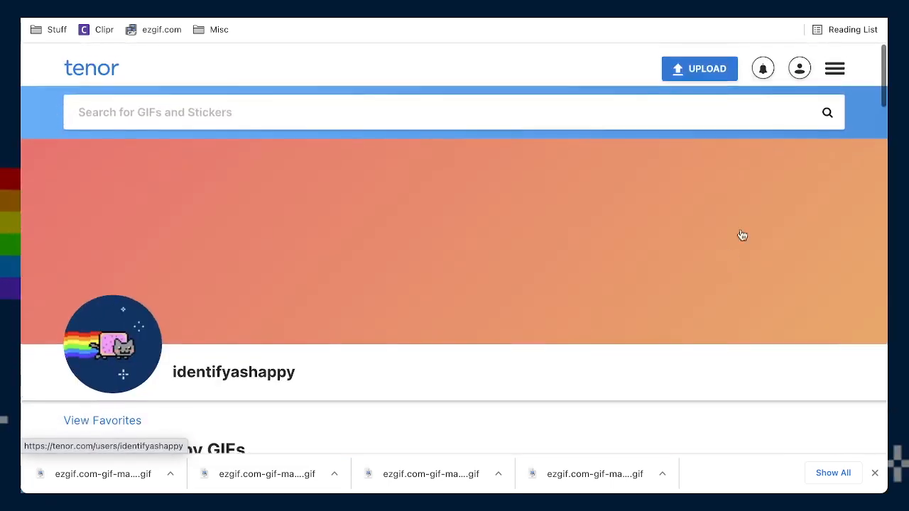
scroll(721, 350, down, 5)
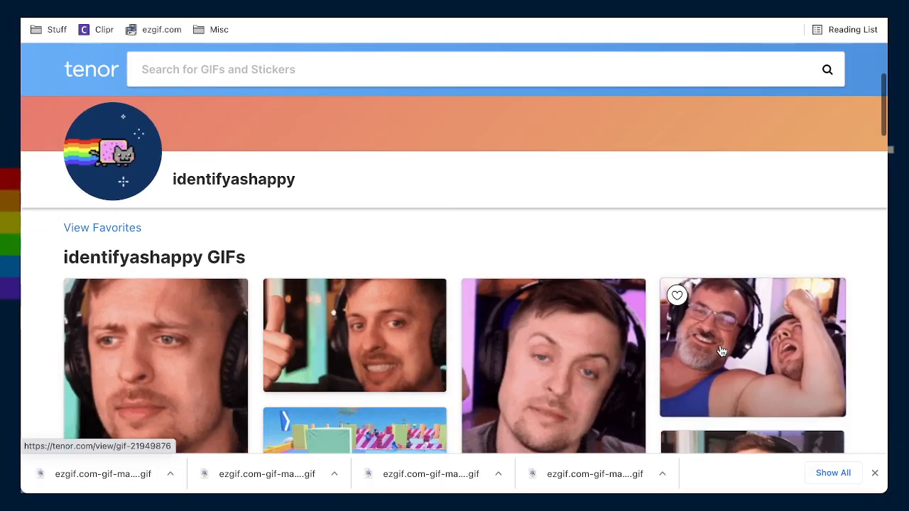
scroll(730, 390, down, 1)
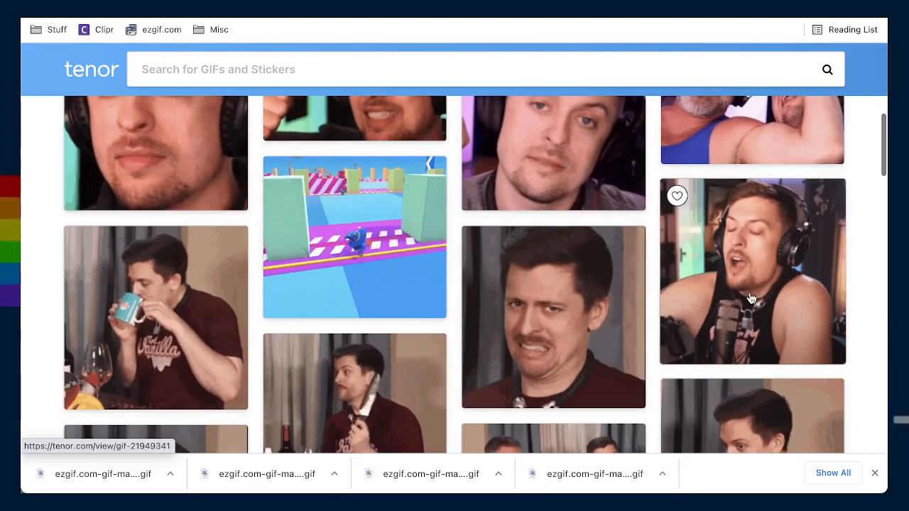
scroll(623, 240, up, 1)
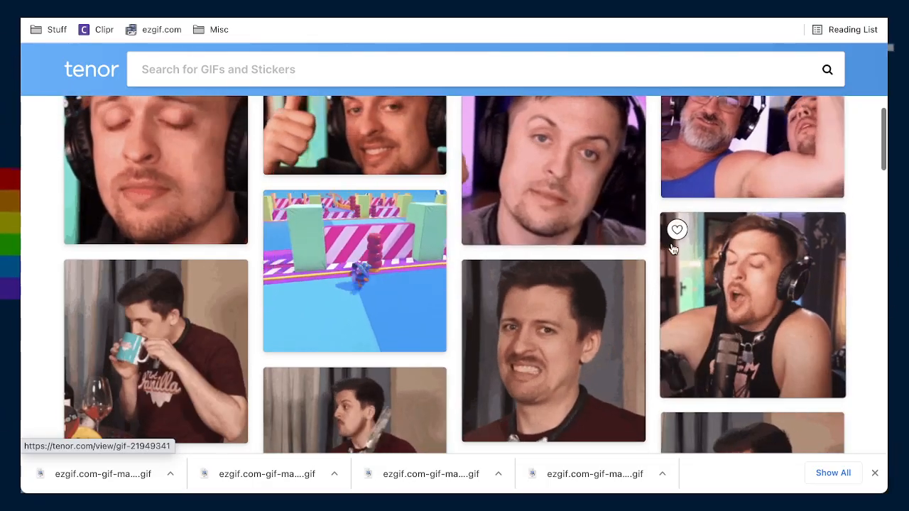
scroll(622, 240, up, 6)
scroll(408, 387, down, 4)
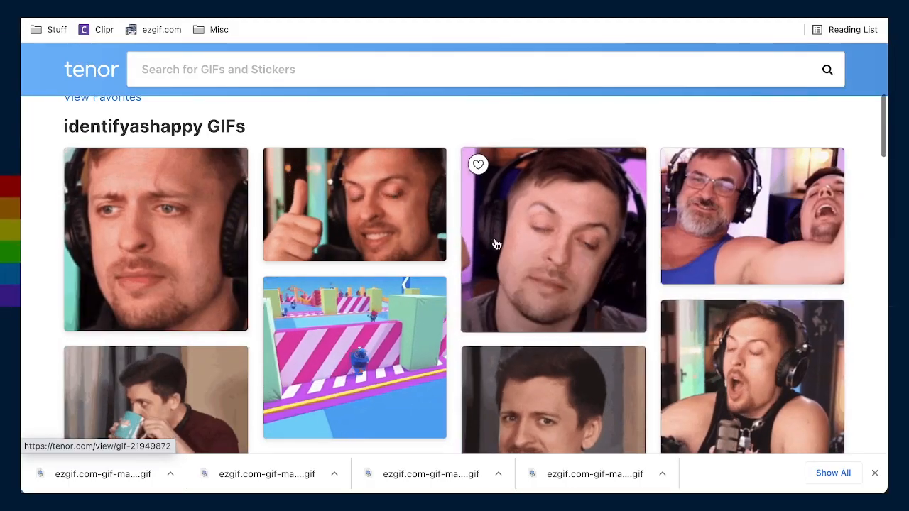
scroll(441, 147, down, 1)
scroll(441, 147, down, 2)
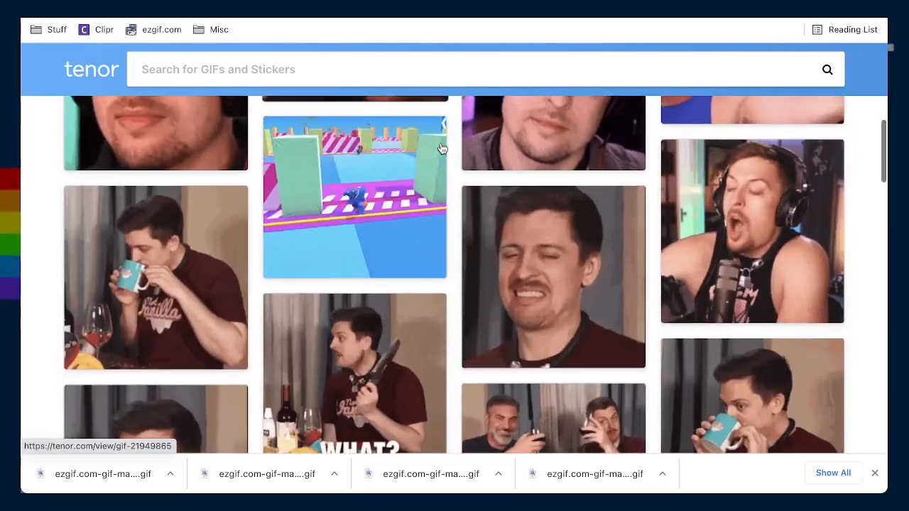
scroll(440, 147, up, 8)
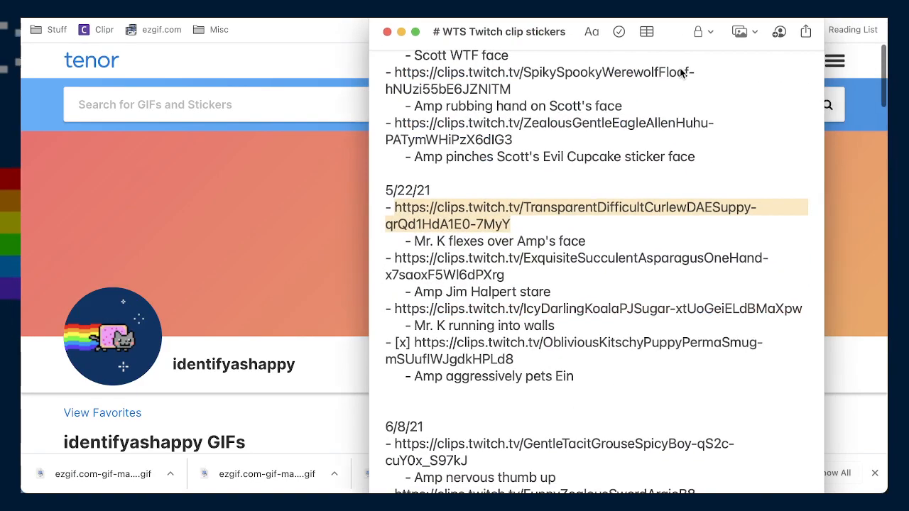
- Review the 5/20/21 and 5/22/21 clip entries in the "# WTS Twitch clip stickers" note, briefly highlighting the 5/20/21 section
scroll(556, 329, up, 5)
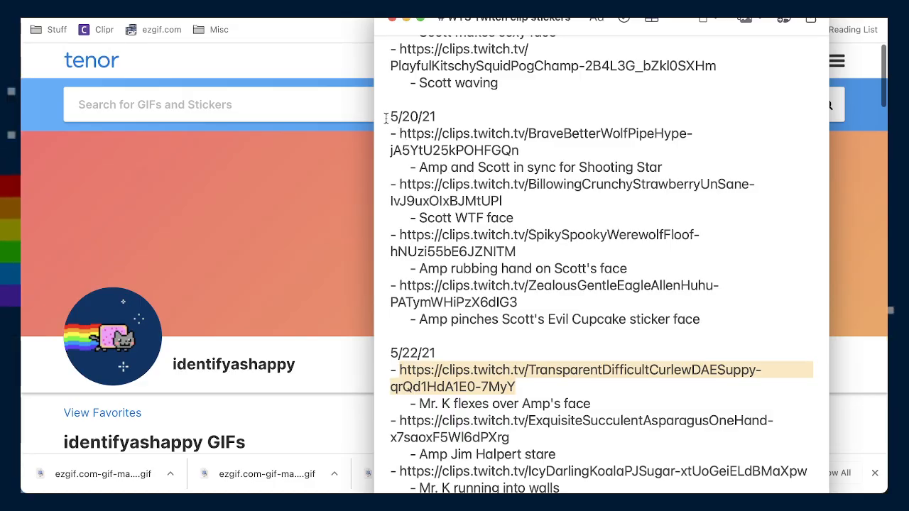
drag(387, 115, 707, 315)
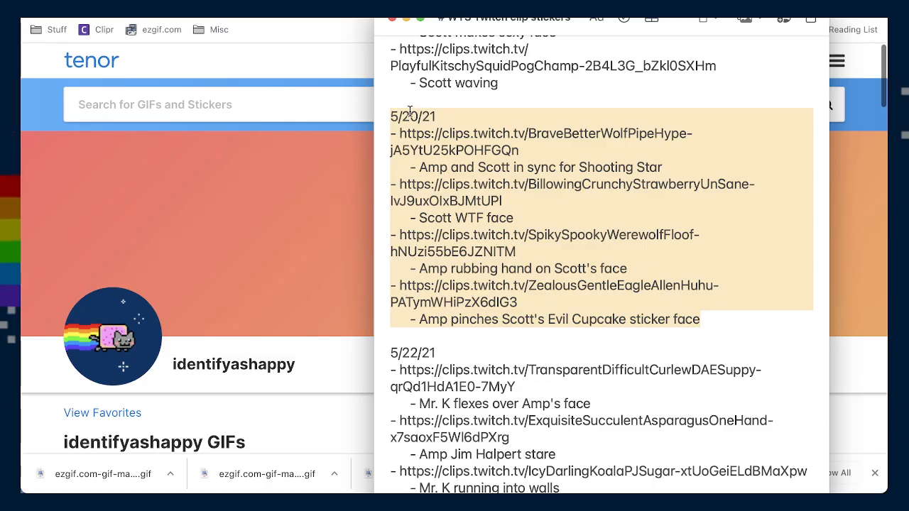
click(389, 116)
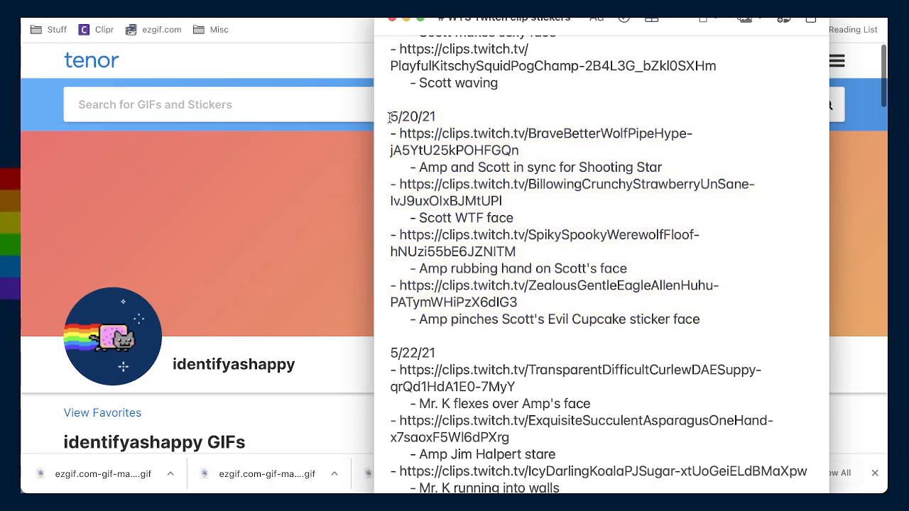
scroll(516, 330, down, 5)
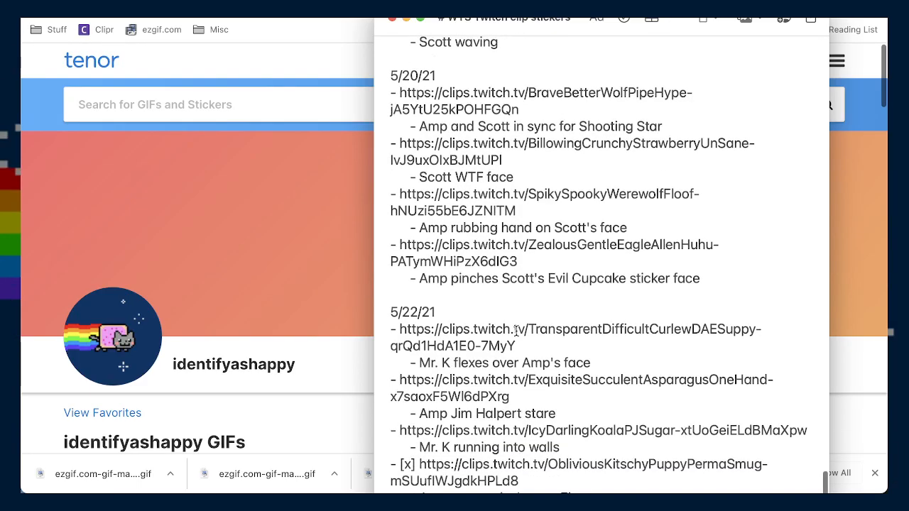
scroll(517, 330, up, 8)
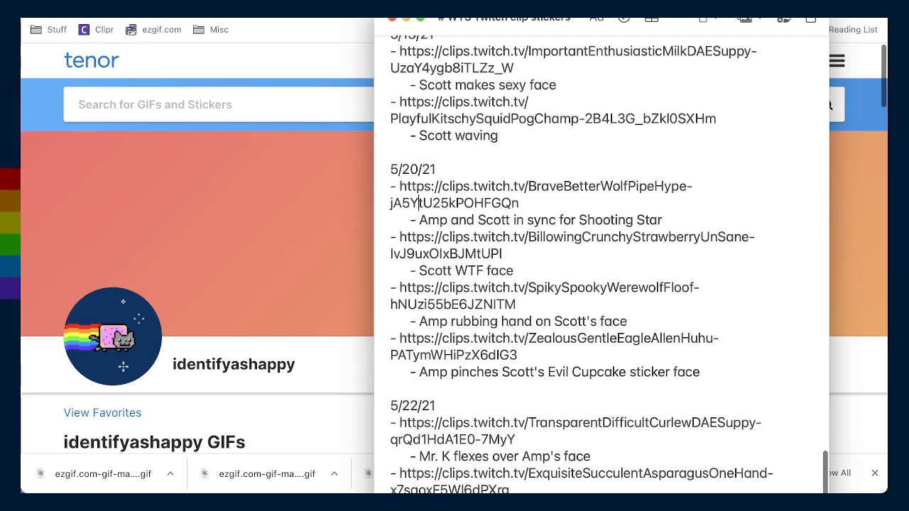
scroll(438, 368, up, 4)
scroll(438, 369, down, 15)
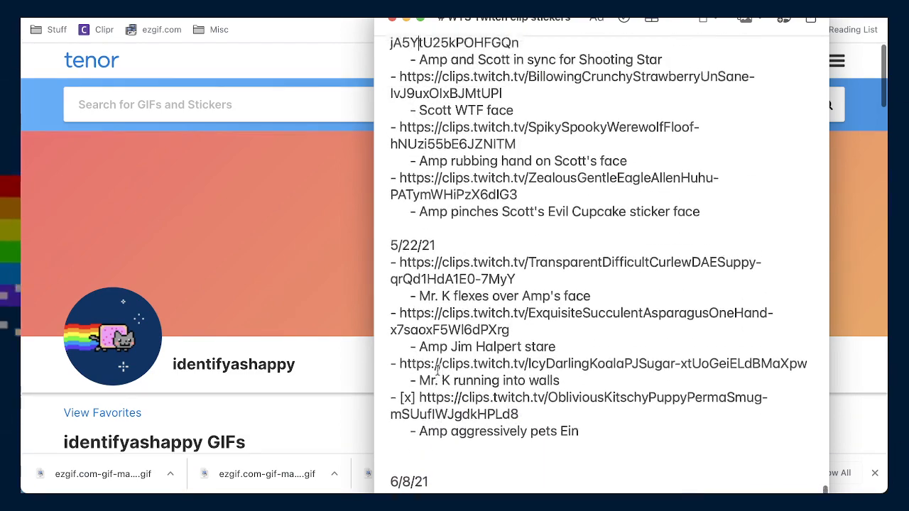
- Look back through the older clip entries in the note, from 5/20/21 to the first section dated 4/10/21
scroll(438, 369, up, 15)
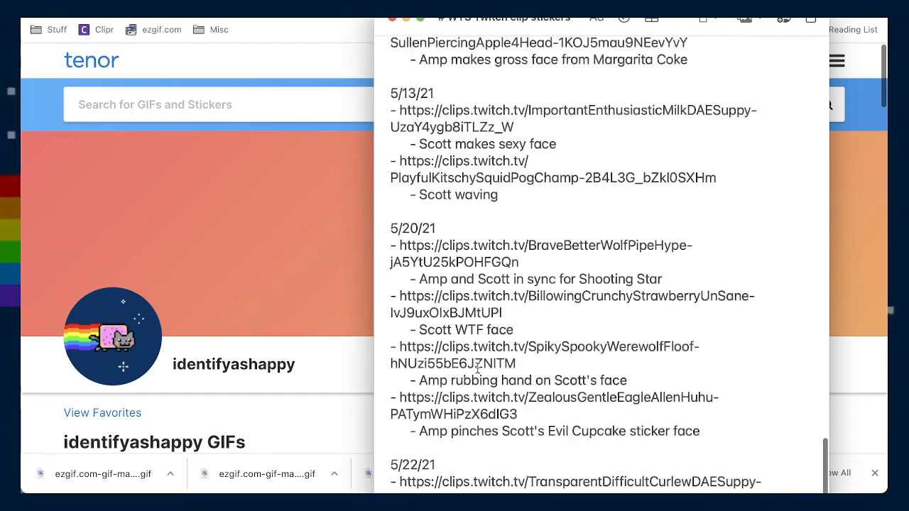
scroll(478, 367, up, 6)
scroll(461, 380, up, 9)
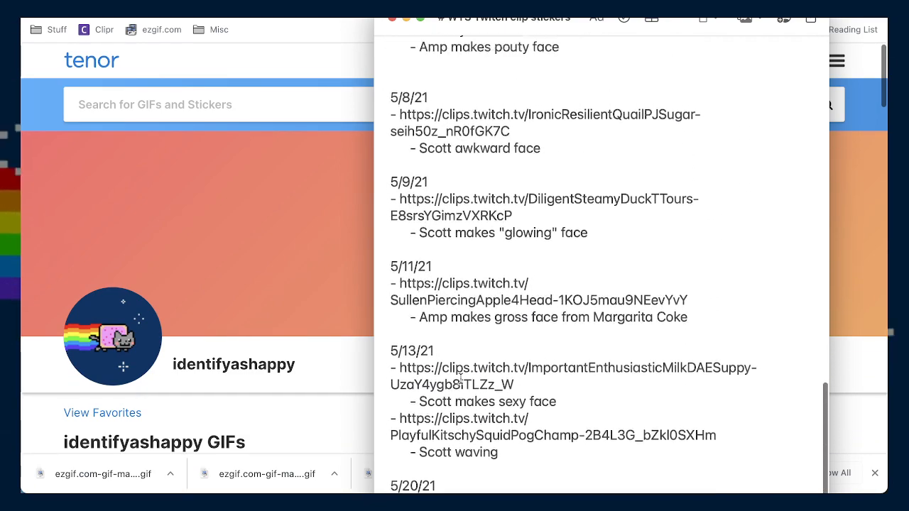
scroll(461, 380, up, 5)
scroll(506, 441, up, 20)
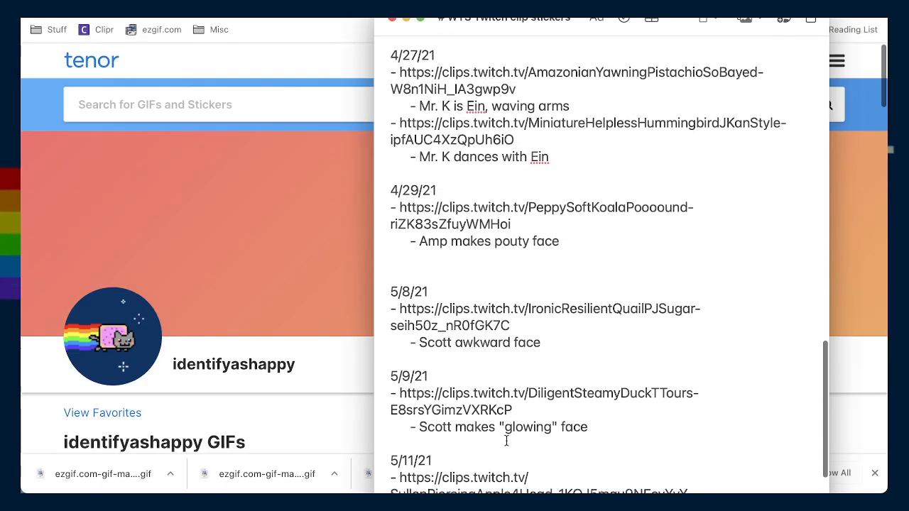
scroll(507, 441, up, 20)
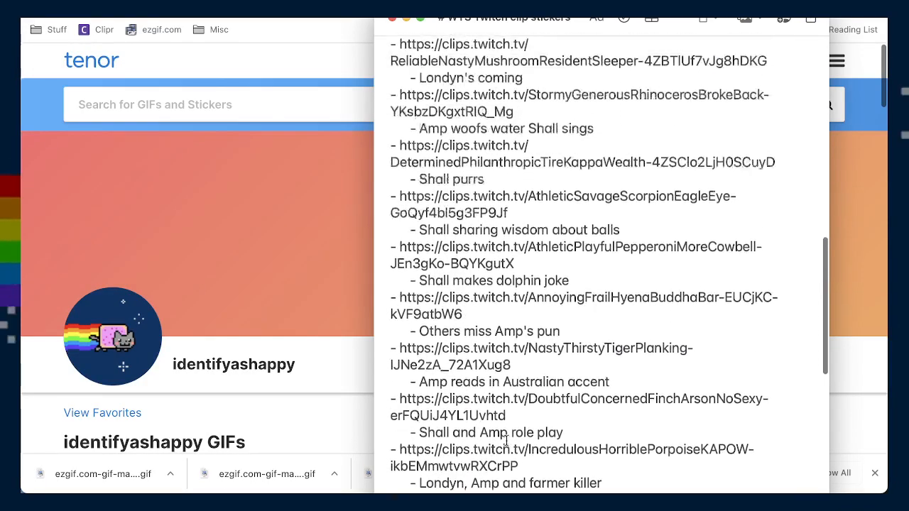
scroll(506, 441, up, 20)
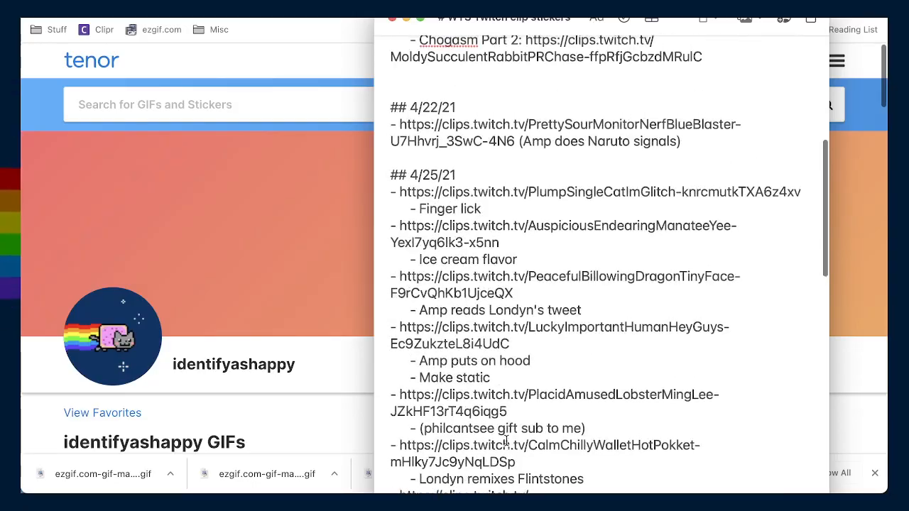
scroll(506, 441, up, 4)
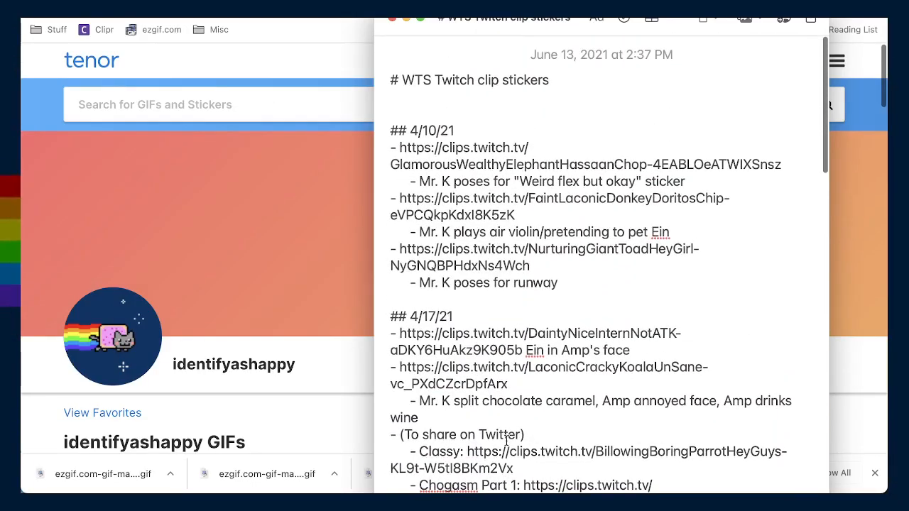
- Read forward through the note's clip links and descriptions from 4/10/21 to the 5/20/21 section
scroll(506, 441, down, 20)
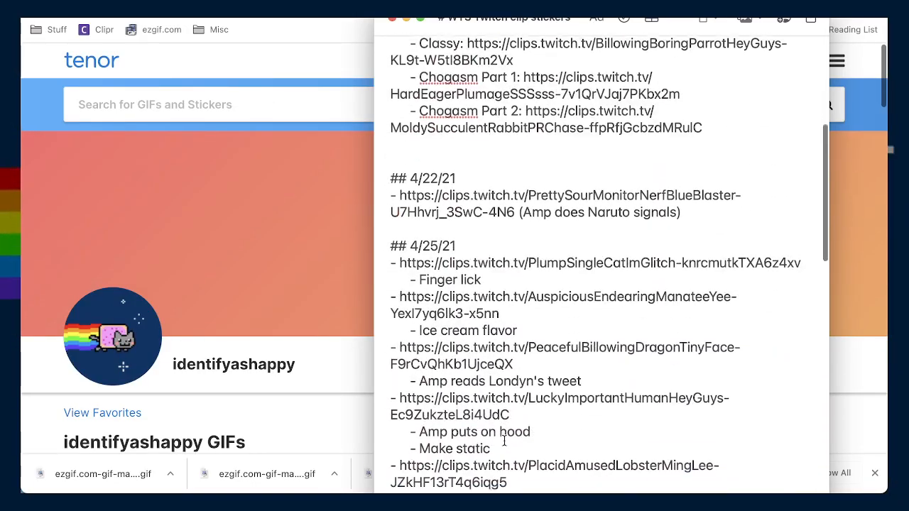
scroll(505, 441, down, 20)
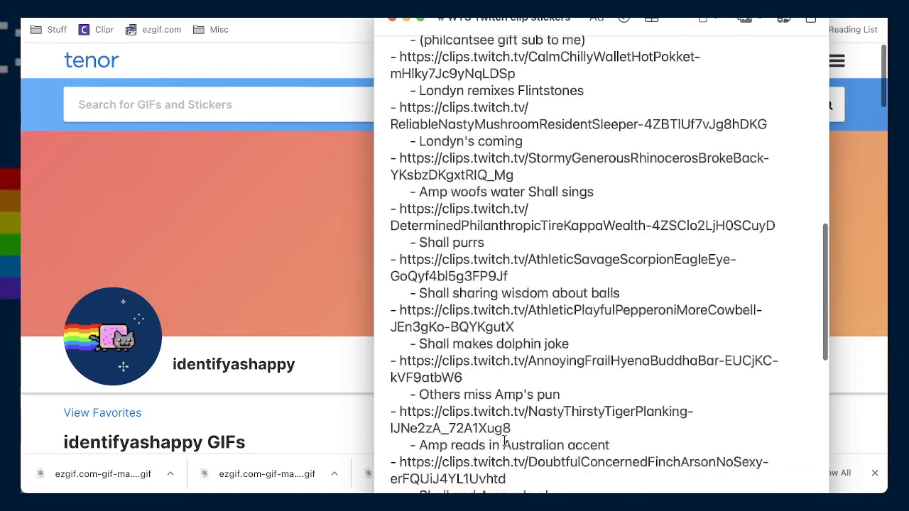
scroll(504, 441, down, 18)
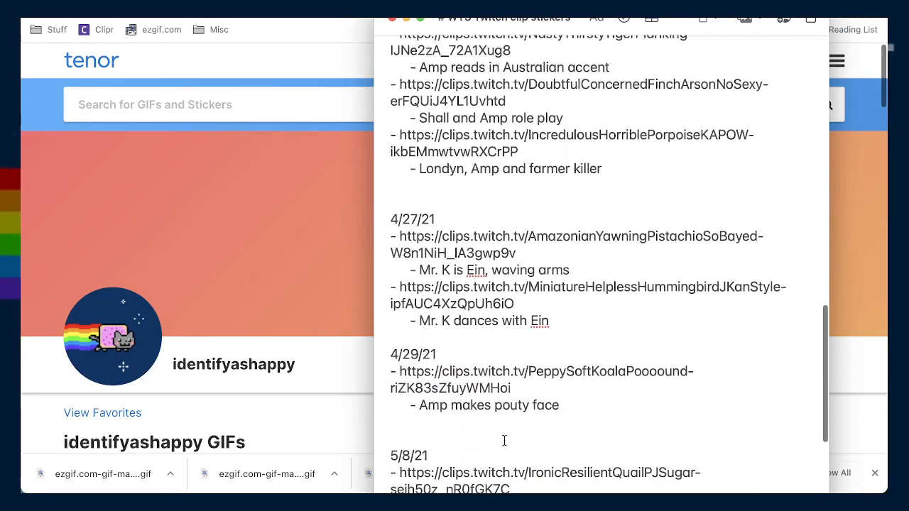
scroll(504, 441, down, 20)
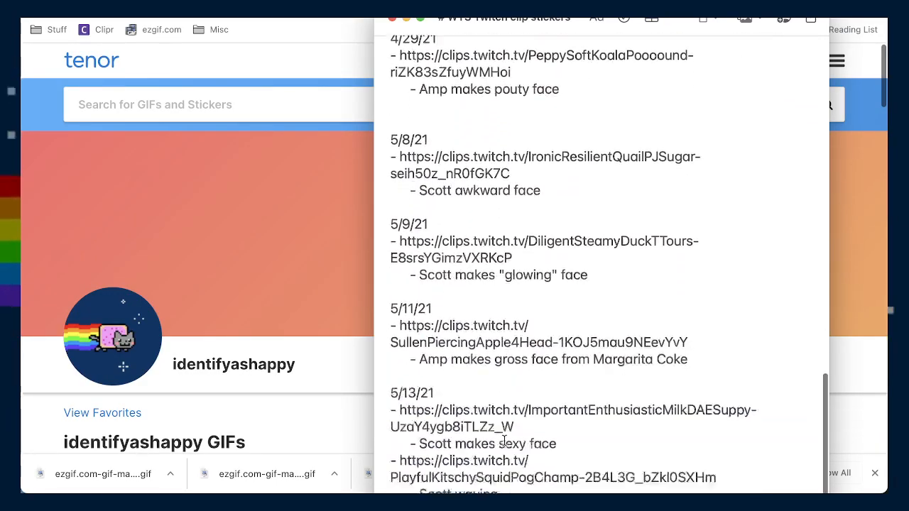
scroll(504, 441, down, 1)
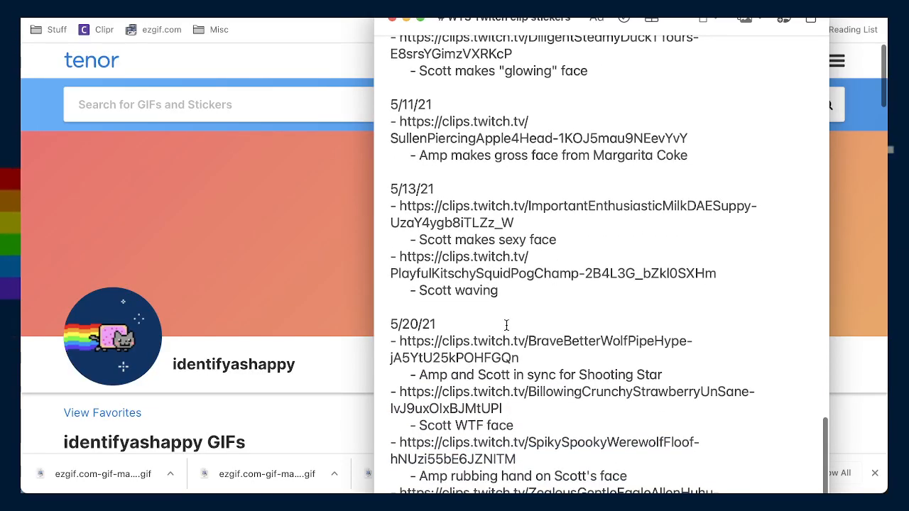
scroll(652, 192, down, 1)
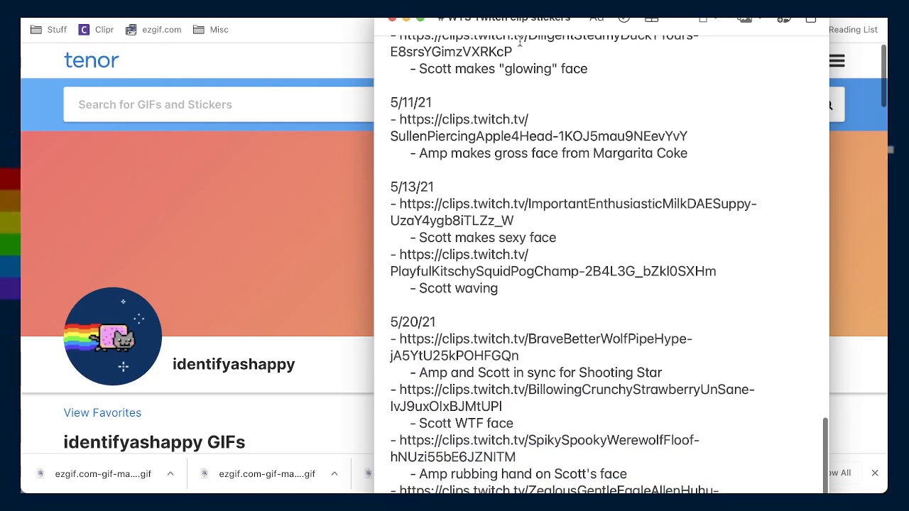
- Reposition the note window over the Tenor page and recheck the clip entries between 4/29/21 and 5/22/21
drag(525, 30, 559, 30)
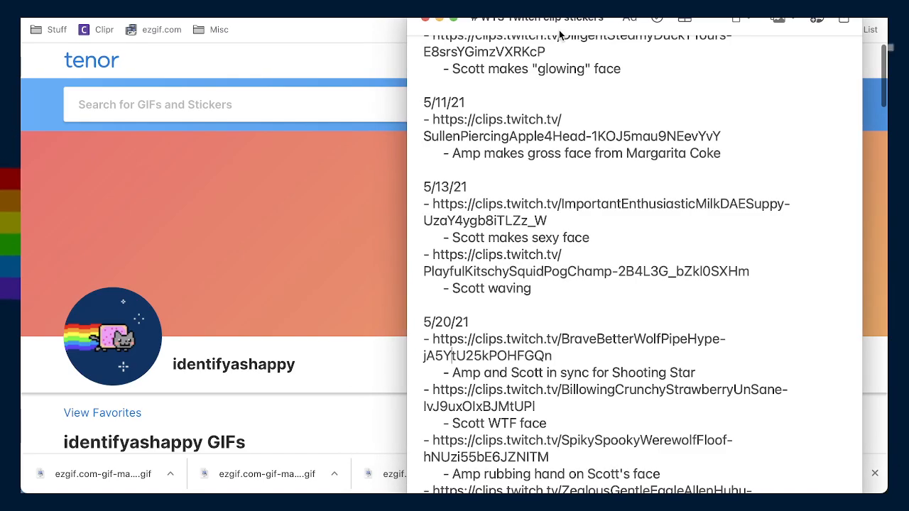
scroll(568, 205, up, 10)
scroll(567, 206, up, 8)
scroll(567, 196, down, 20)
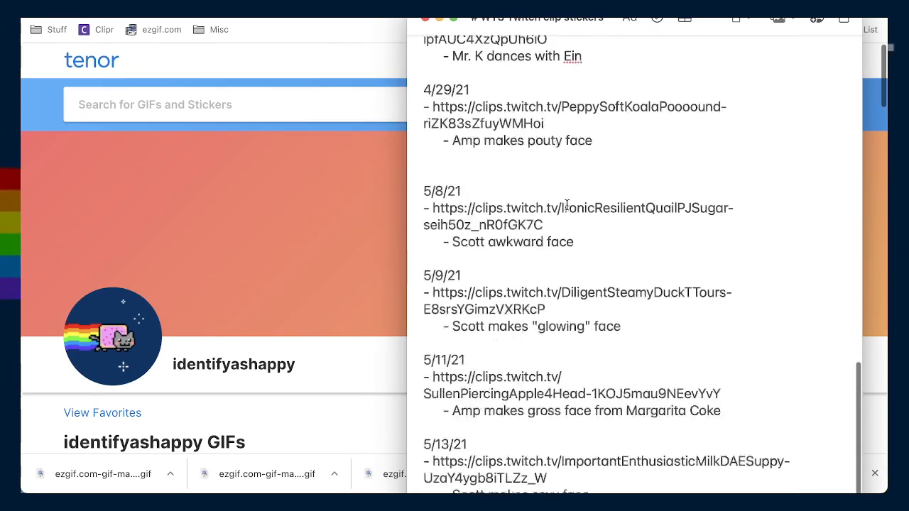
scroll(563, 187, down, 4)
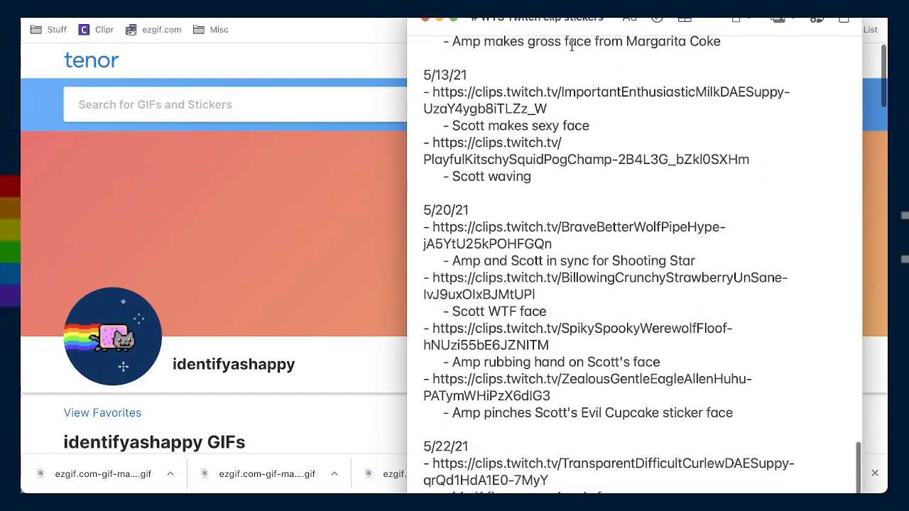
drag(567, 39, 553, 17)
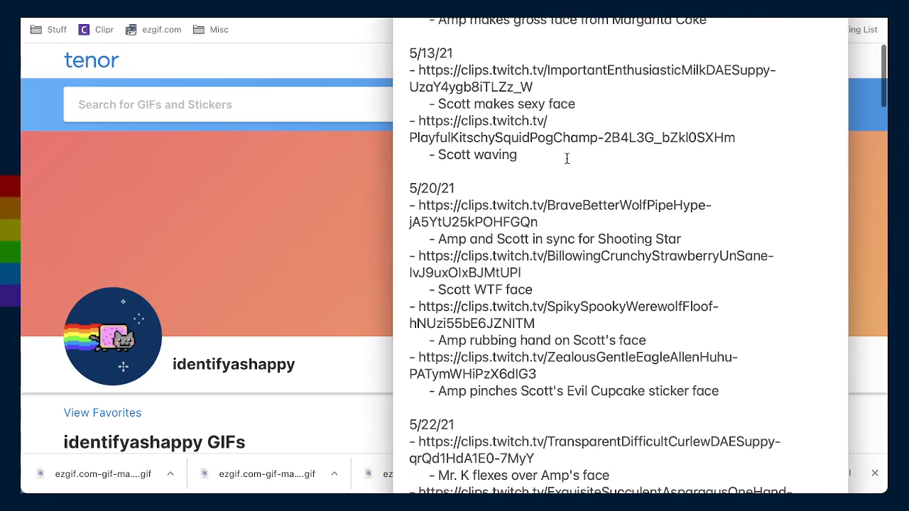
- Read the note's clip entries from 5/22/21 through the last section dated 6/13/21, and clear the note window off the Tenor page
scroll(581, 260, down, 15)
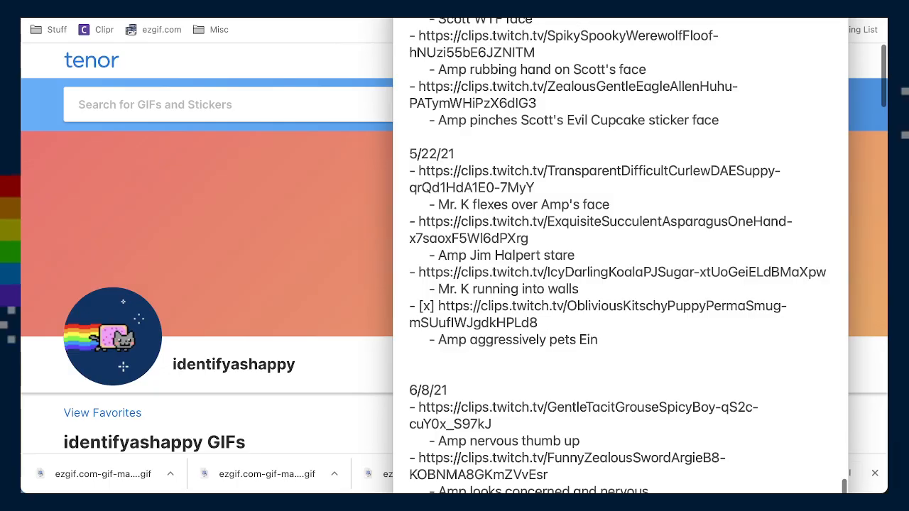
drag(620, 13, 619, 9)
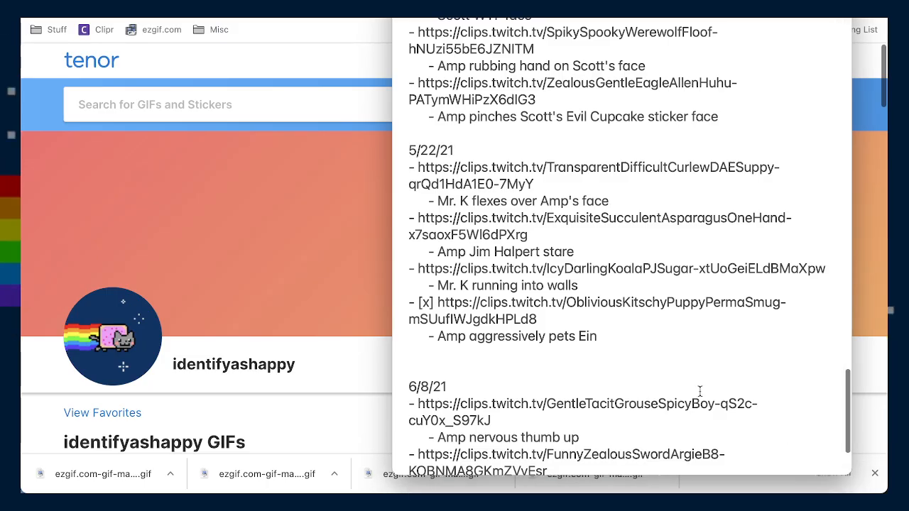
scroll(696, 392, down, 4)
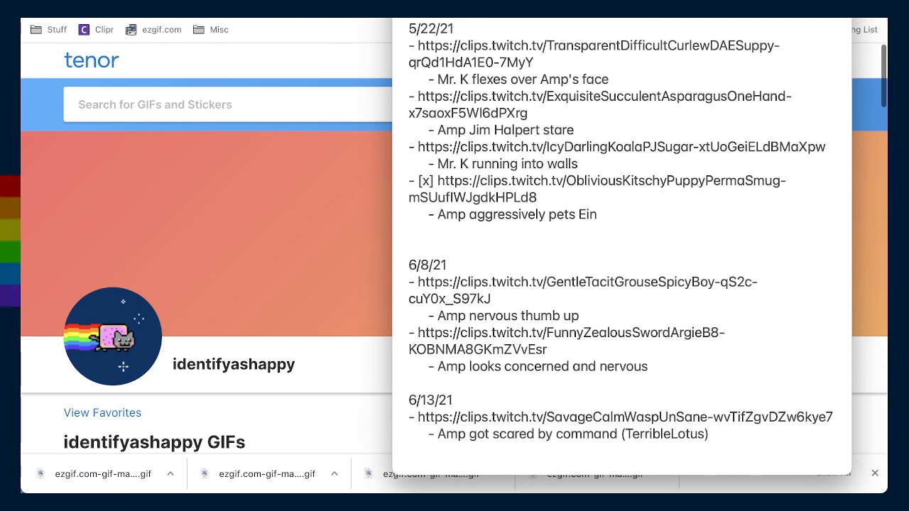
drag(502, 9, 601, 22)
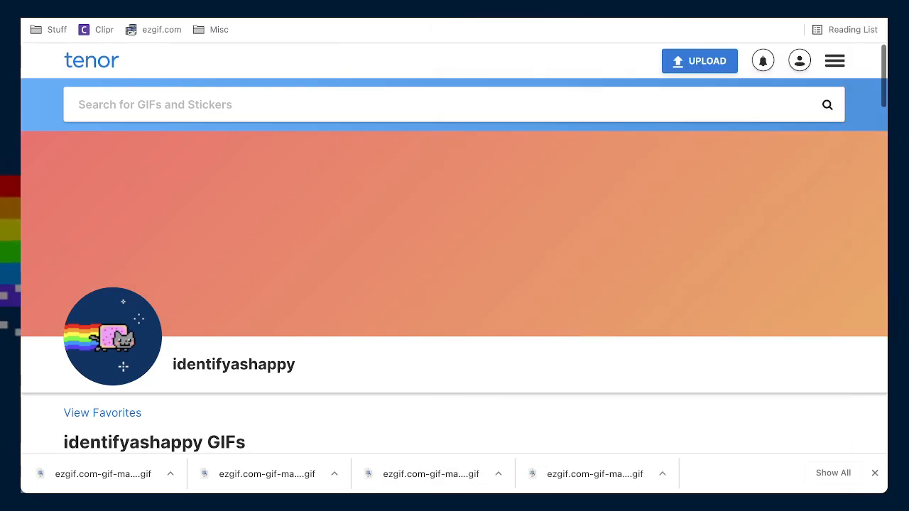
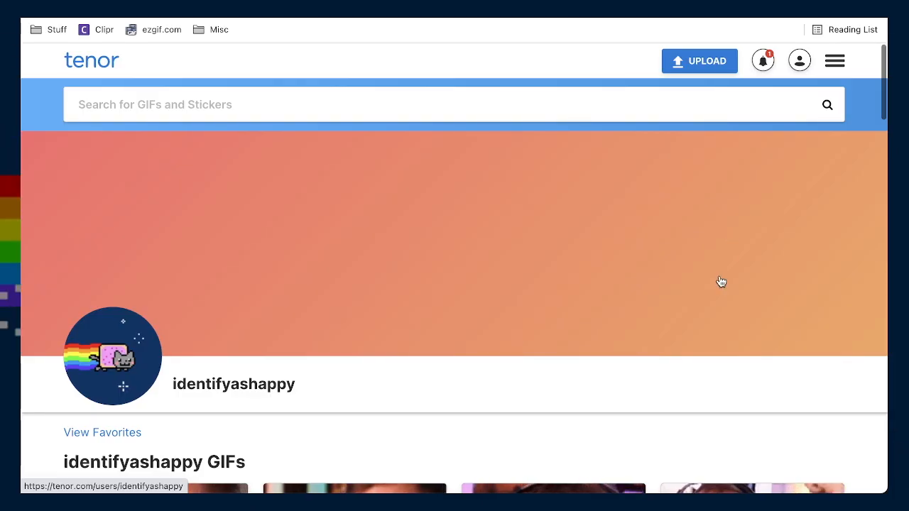
- Look over the uploaded GIFs on the Tenor profile page, including the Fall Guys and tank top microphone ones
scroll(720, 282, down, 5)
scroll(689, 310, down, 2)
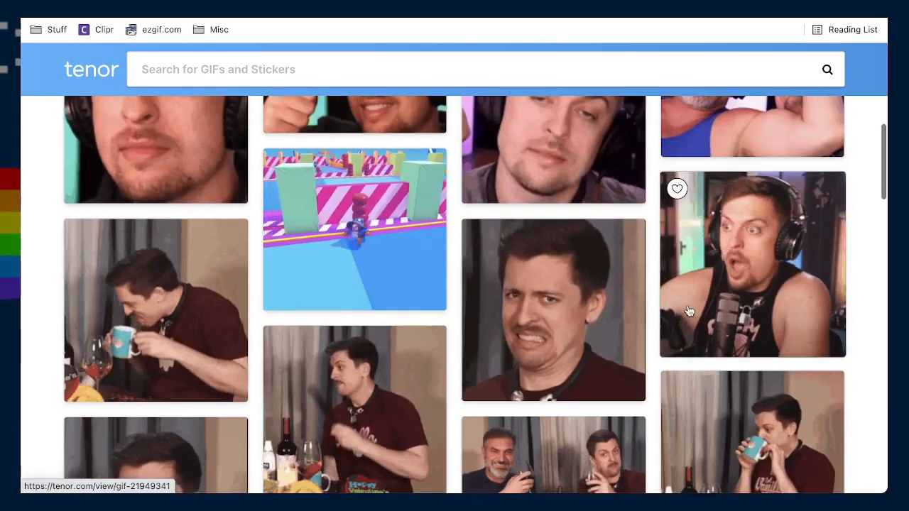
scroll(710, 284, up, 1)
scroll(738, 256, down, 1)
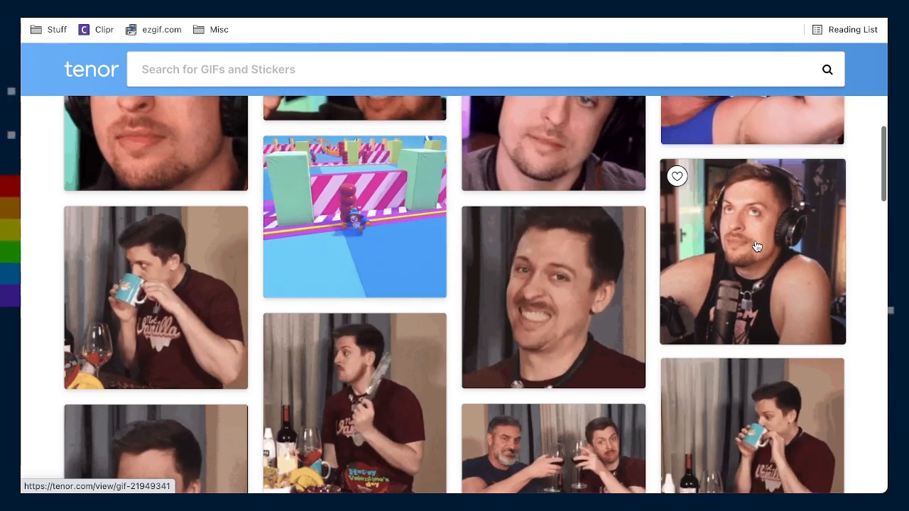
scroll(758, 246, up, 7)
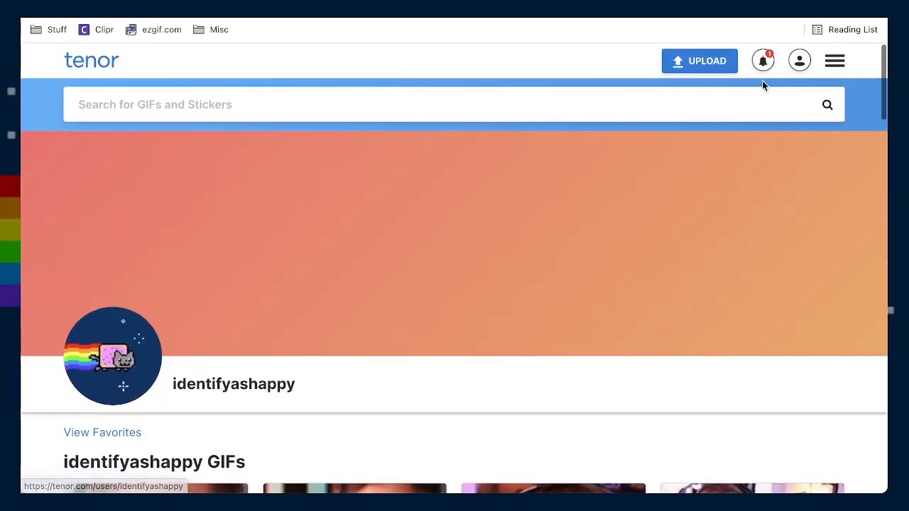
- Open the notification about the GIF featured in Fall Guys, wall and obstacle, and examine that GIF's page and tags
click(764, 61)
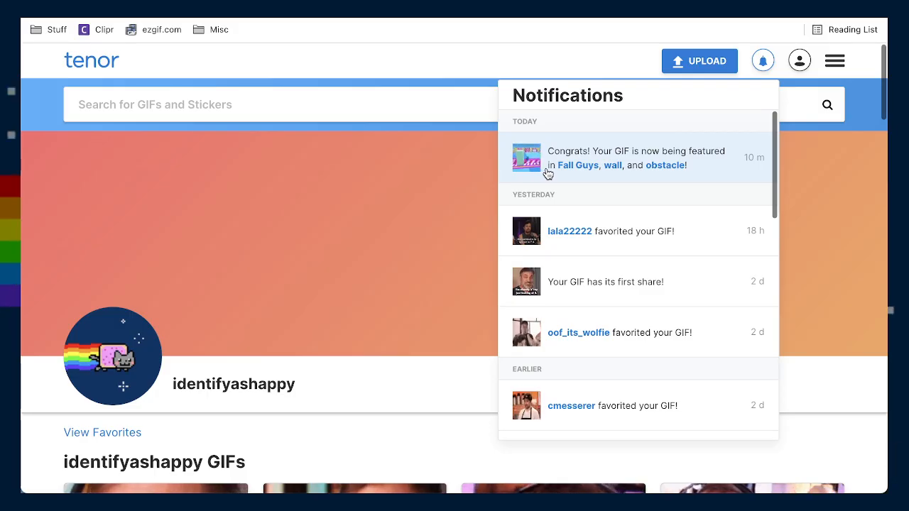
click(704, 172)
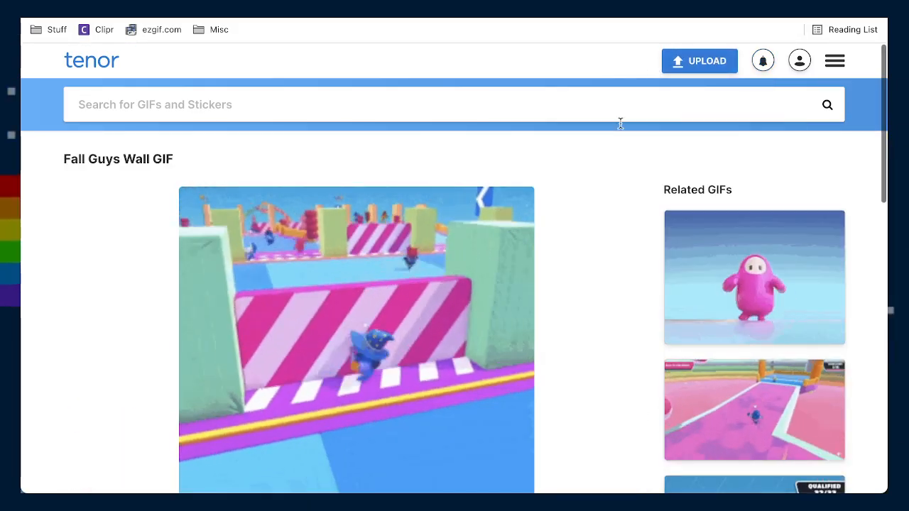
scroll(604, 177, down, 5)
scroll(604, 177, down, 1)
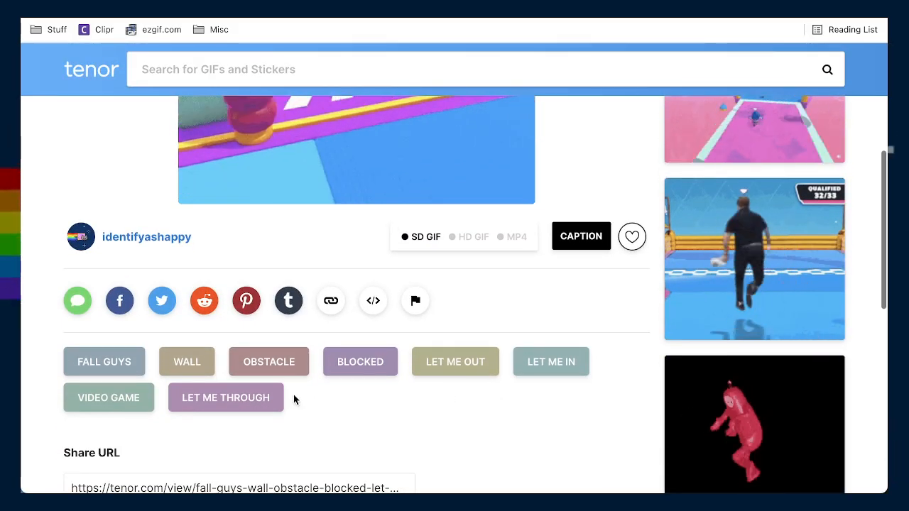
scroll(290, 400, up, 2)
scroll(387, 266, up, 2)
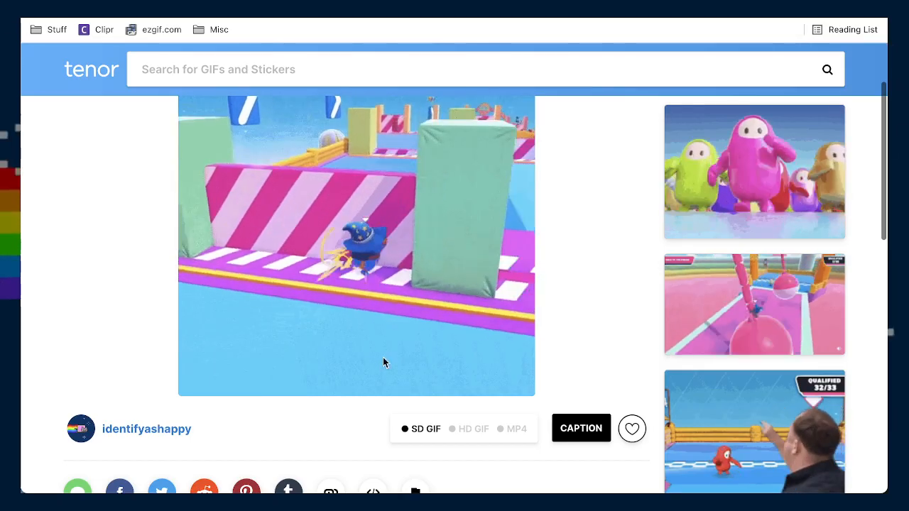
scroll(383, 358, down, 3)
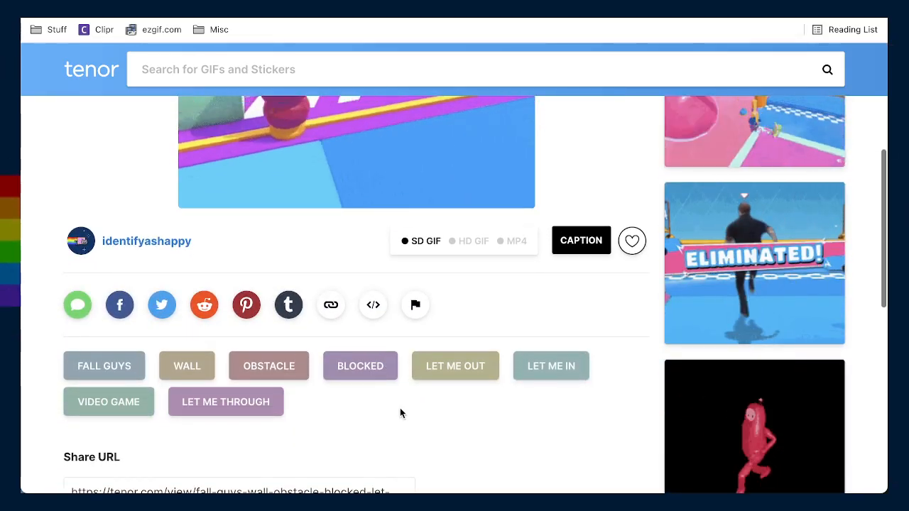
scroll(401, 412, up, 5)
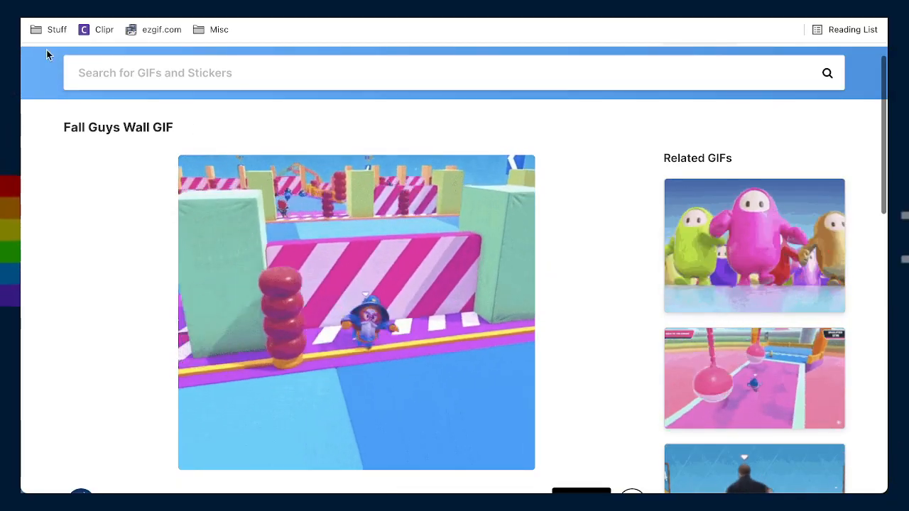
- Return to the Tenor profile and check which GIFs appear in the first rows of the uploads grid
click(36, 10)
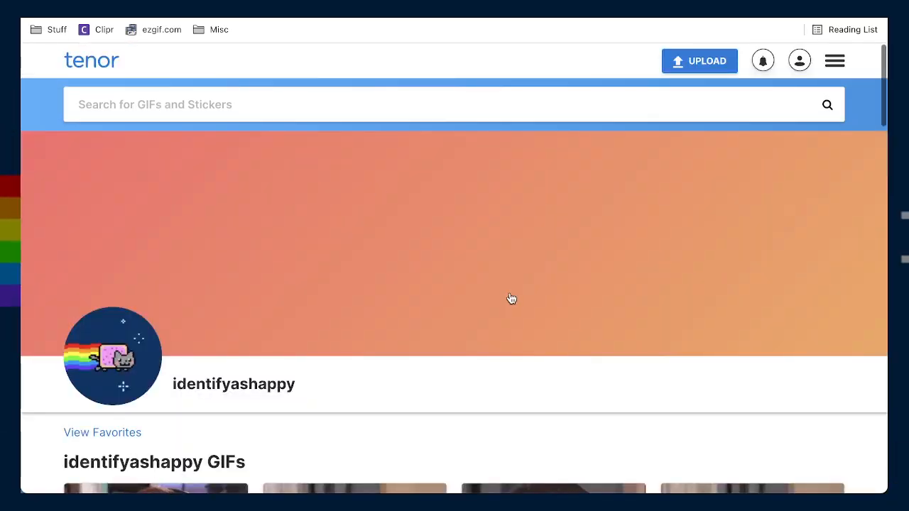
scroll(512, 298, down, 10)
scroll(513, 304, up, 3)
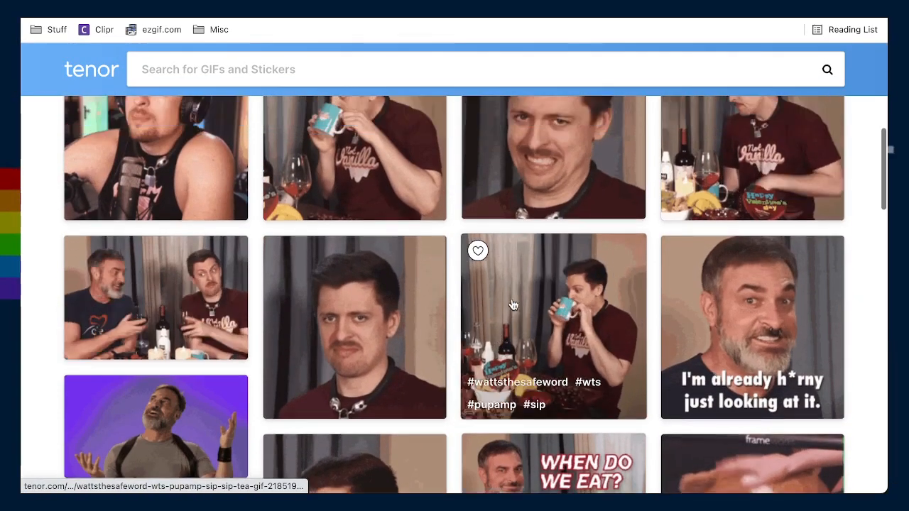
scroll(513, 305, up, 2)
scroll(529, 307, down, 2)
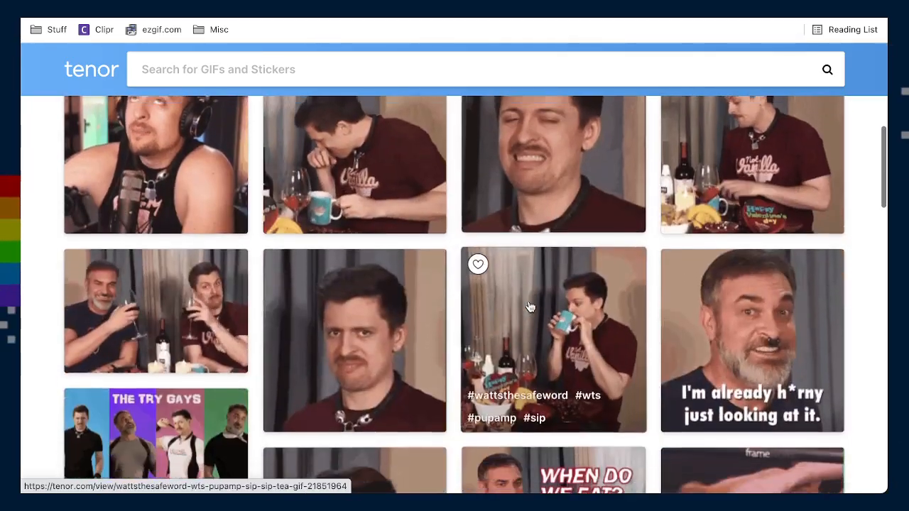
scroll(149, 234, up, 2)
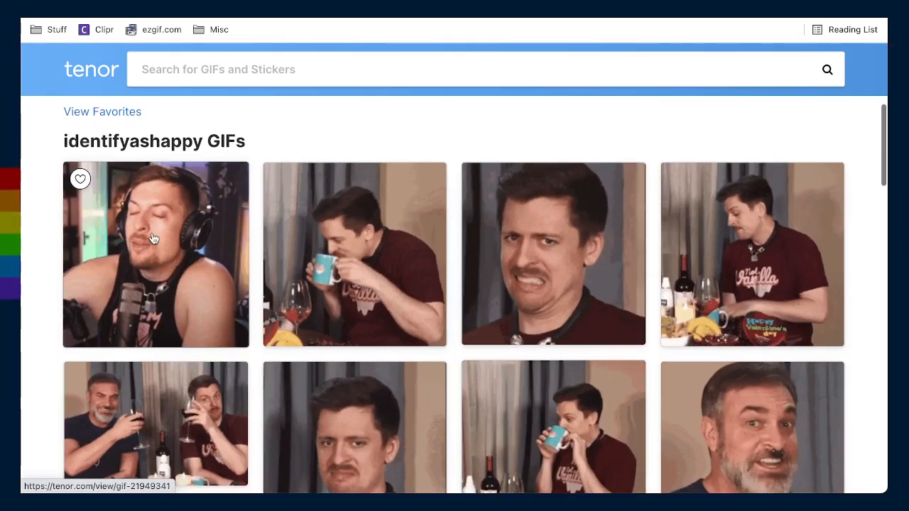
- Open the first GIF in the profile, showing the man with headphones at a microphone, and inspect its page for title and tags
click(152, 238)
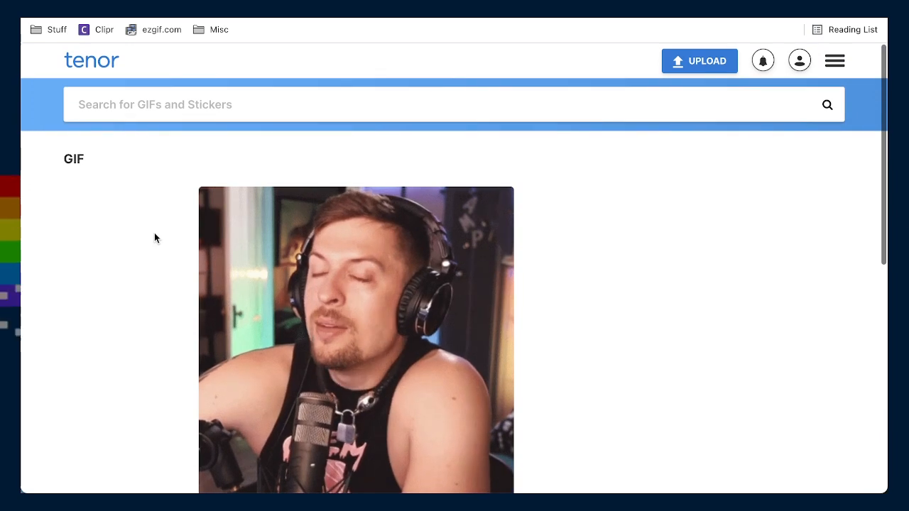
scroll(155, 238, down, 3)
scroll(155, 238, up, 1)
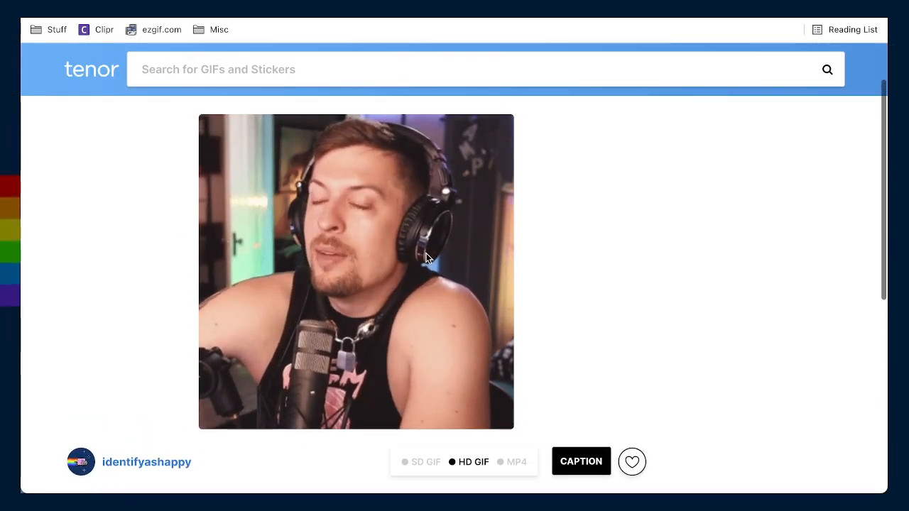
scroll(466, 254, down, 3)
scroll(461, 254, up, 5)
scroll(460, 254, down, 1)
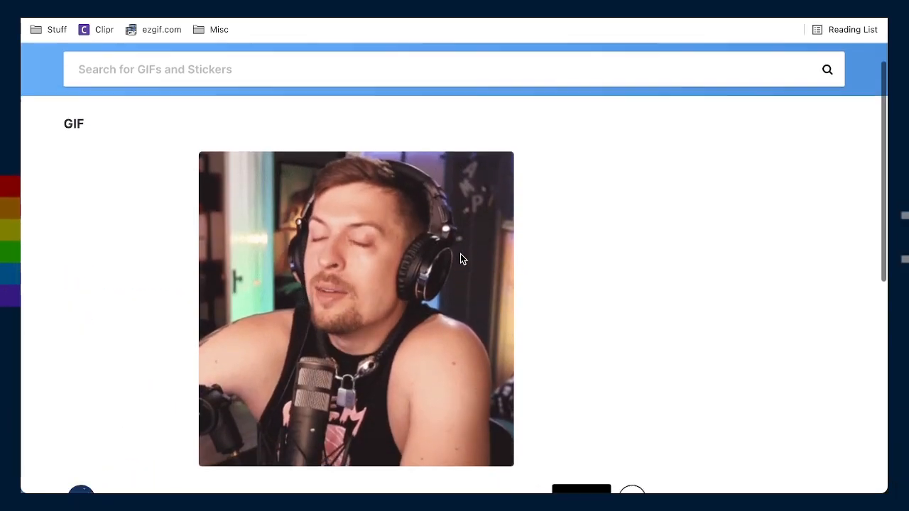
scroll(460, 253, down, 1)
- Go back from the GIF's page to the profile and look through the upper rows of uploaded GIFs again
key(super+bracketleft)
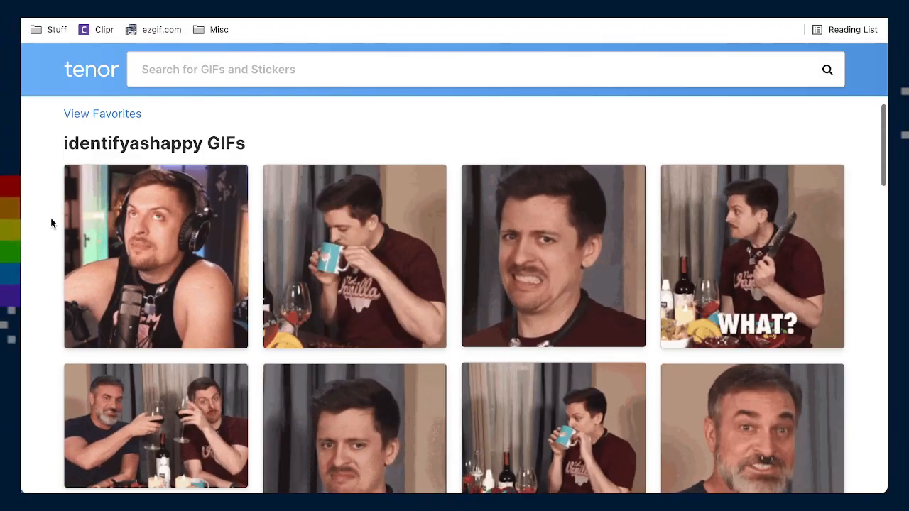
scroll(51, 218, down, 2)
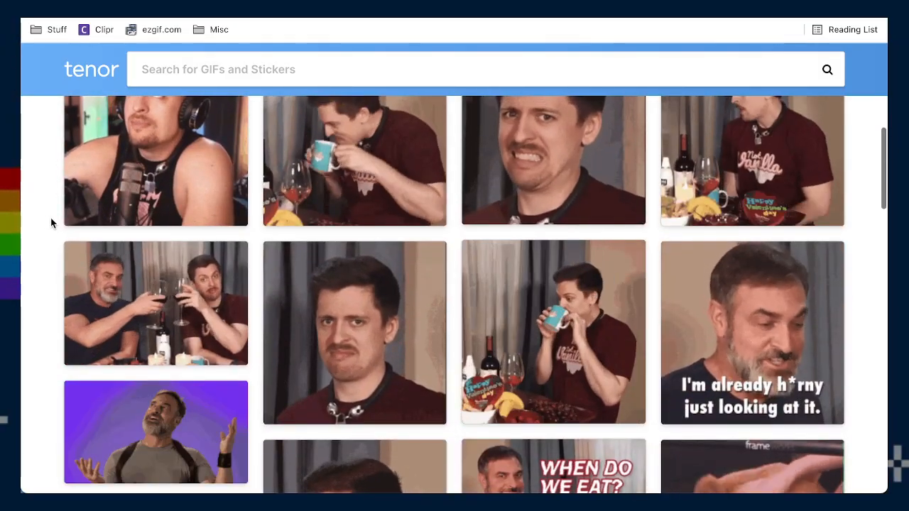
scroll(51, 223, up, 1)
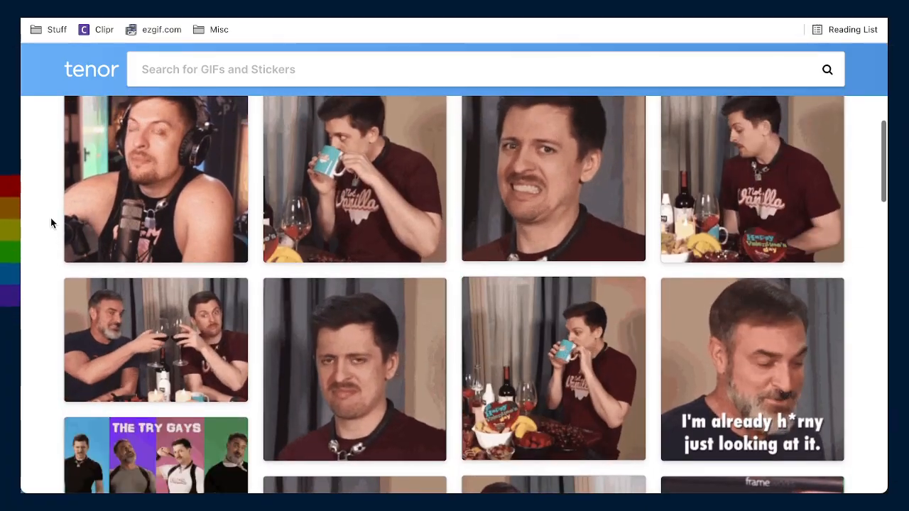
- Look through the GIFs in the Tenor profile's gallery
scroll(50, 223, up, 1)
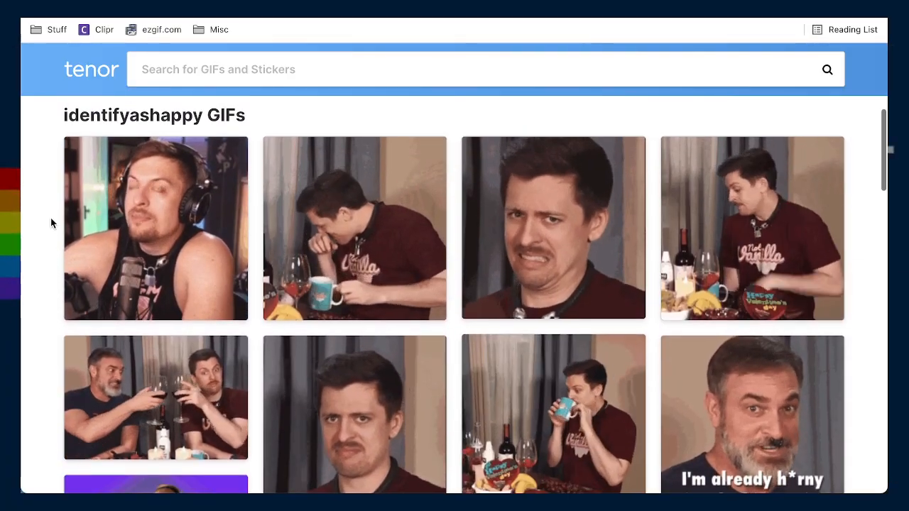
scroll(51, 223, up, 5)
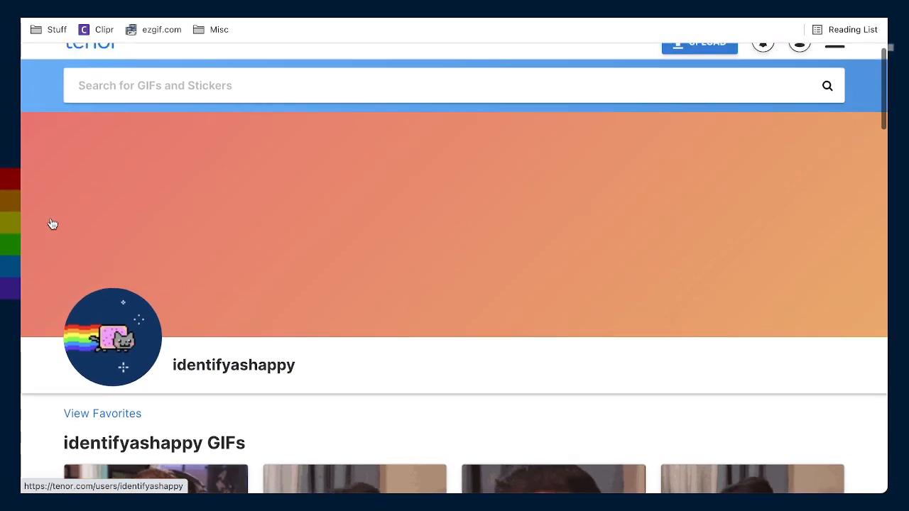
scroll(50, 223, down, 3)
scroll(51, 223, up, 1)
scroll(51, 223, down, 3)
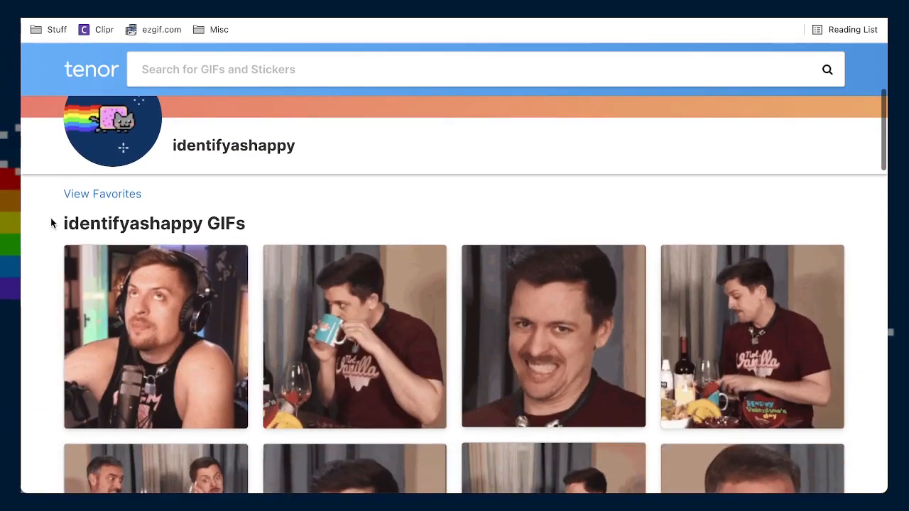
scroll(50, 223, down, 4)
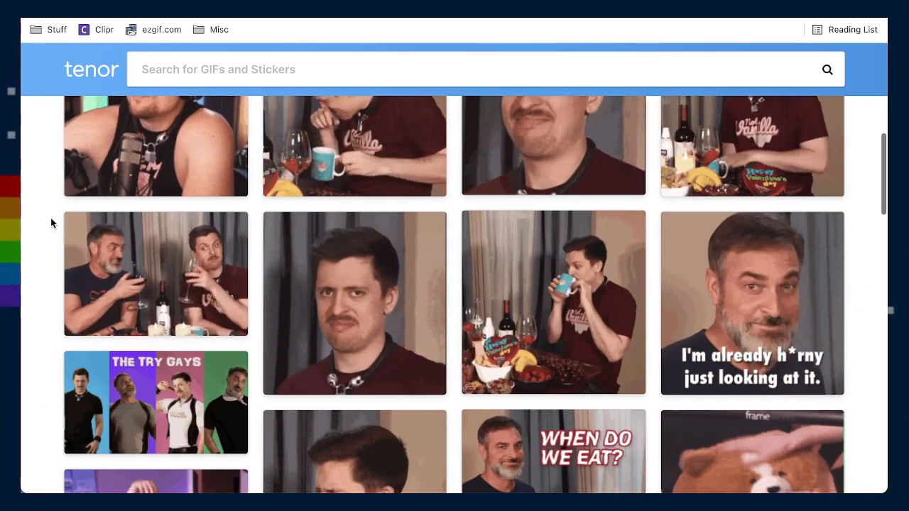
scroll(50, 223, down, 2)
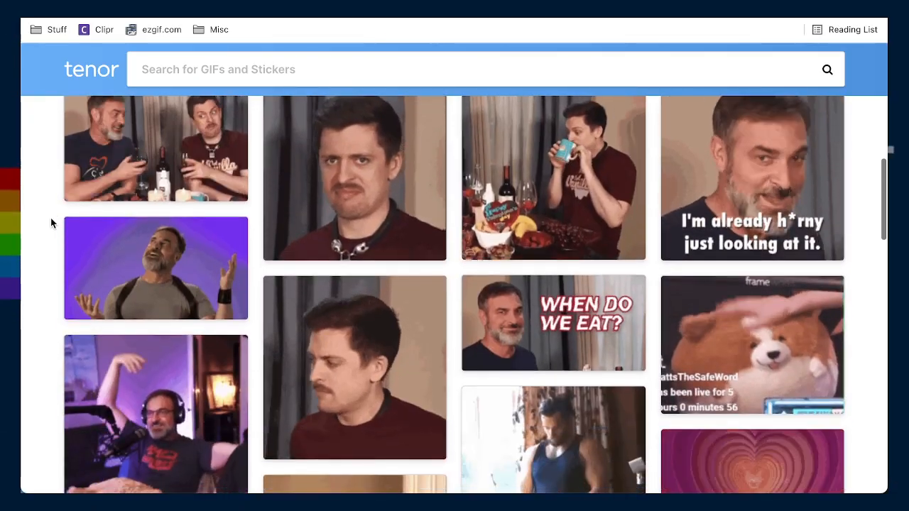
scroll(50, 223, up, 10)
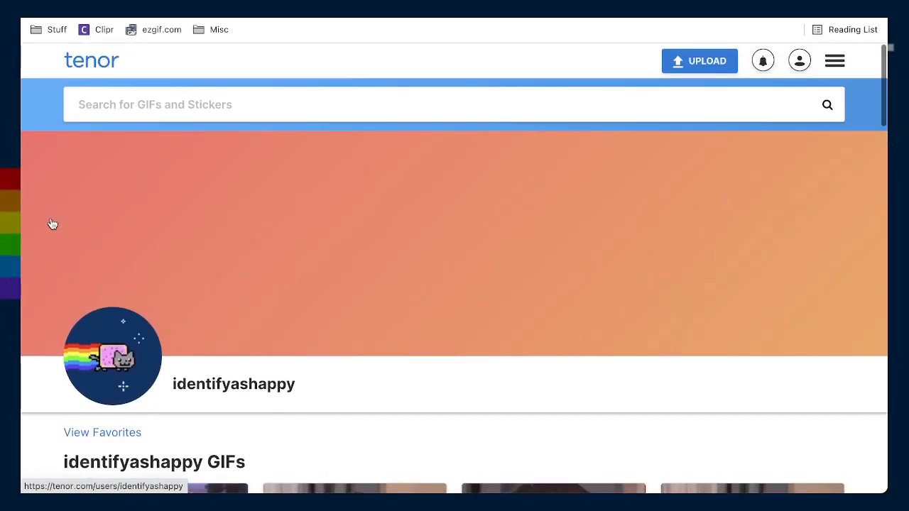
scroll(400, 151, down, 1)
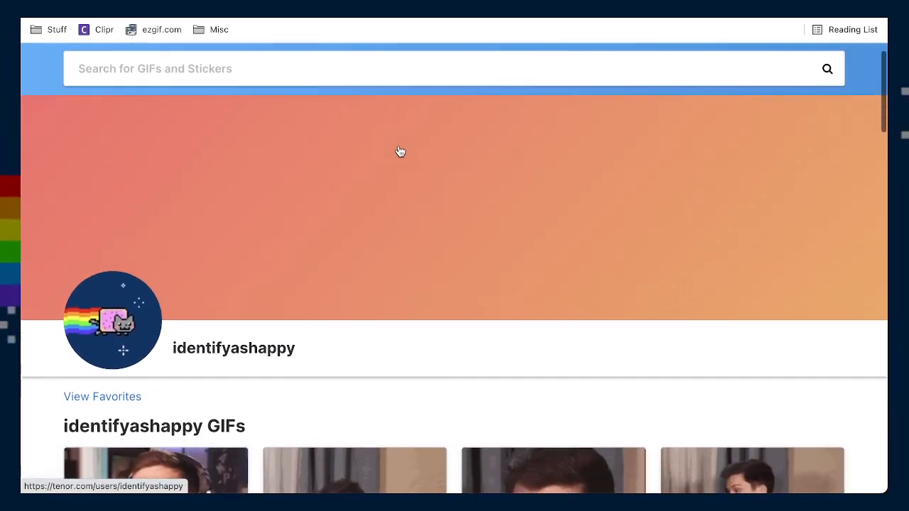
scroll(400, 151, down, 3)
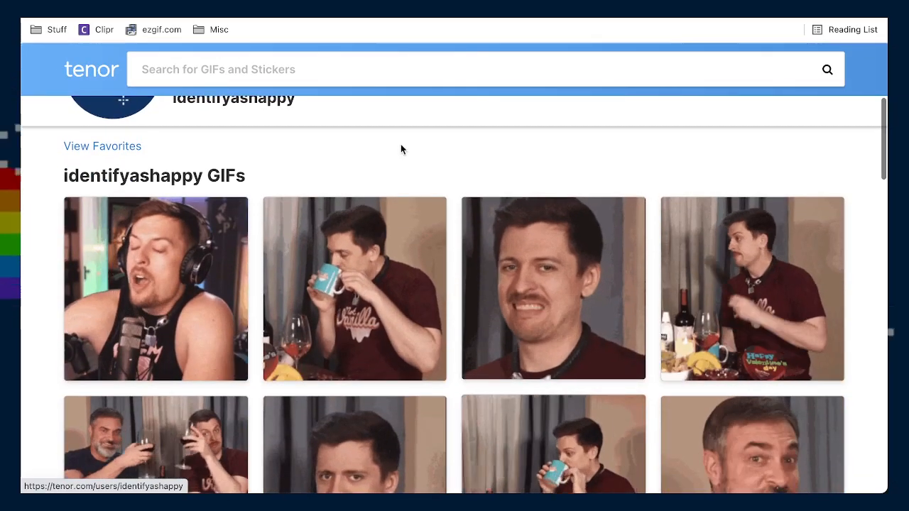
scroll(400, 150, down, 2)
- Refresh the Tenor profile page and examine the most recent uploads in its GIF gallery
scroll(298, 74, up, 7)
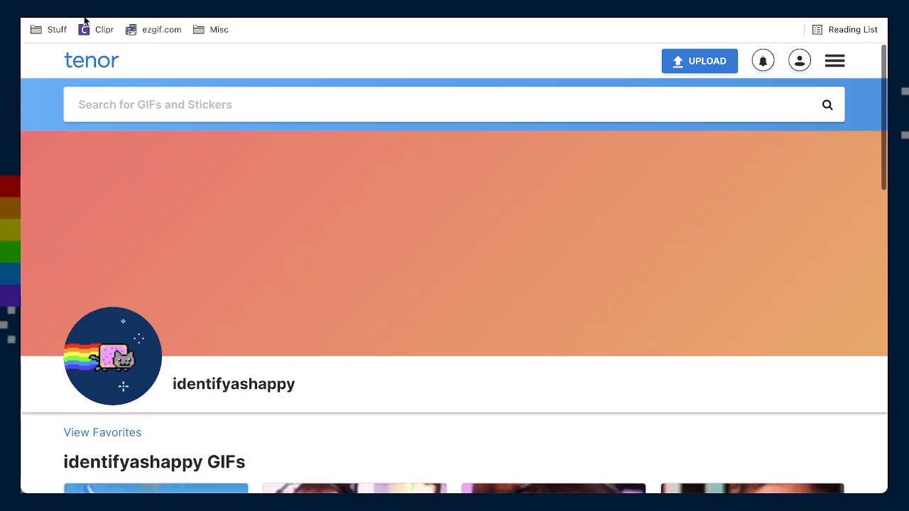
scroll(243, 173, down, 6)
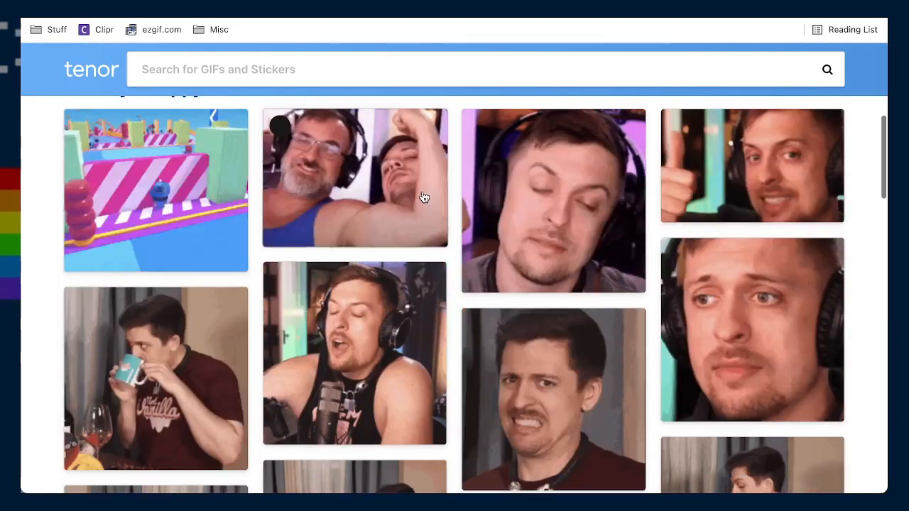
scroll(436, 222, down, 1)
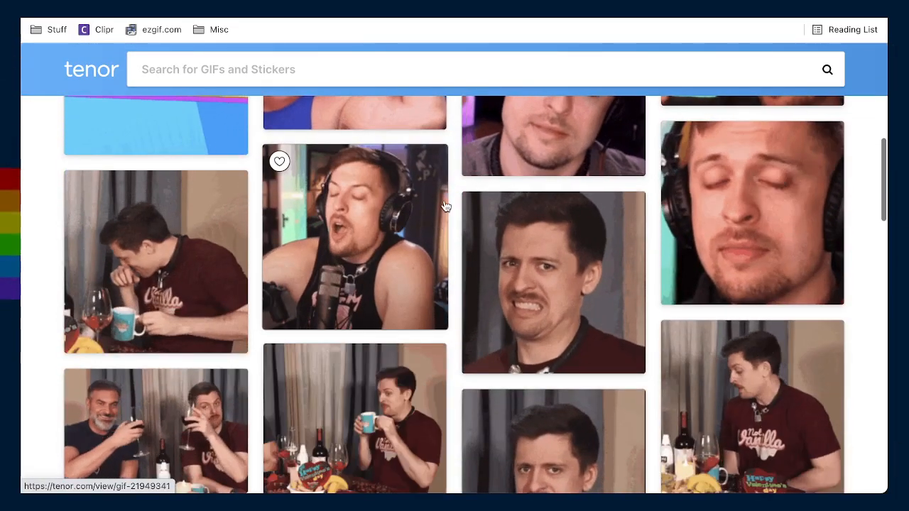
scroll(444, 208, up, 7)
scroll(443, 207, down, 3)
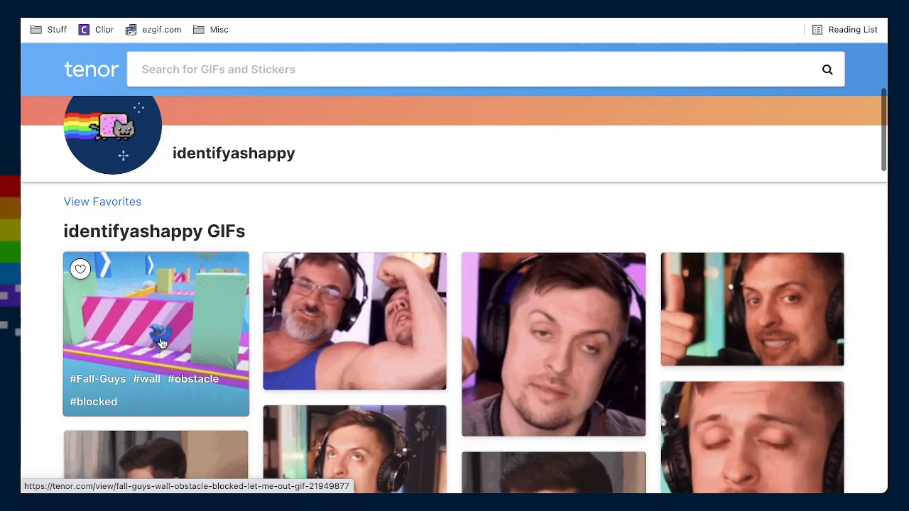
- Open the Fall Guys wall GIF and review its animation, tags and sharing options
click(142, 344)
scroll(386, 345, down, 5)
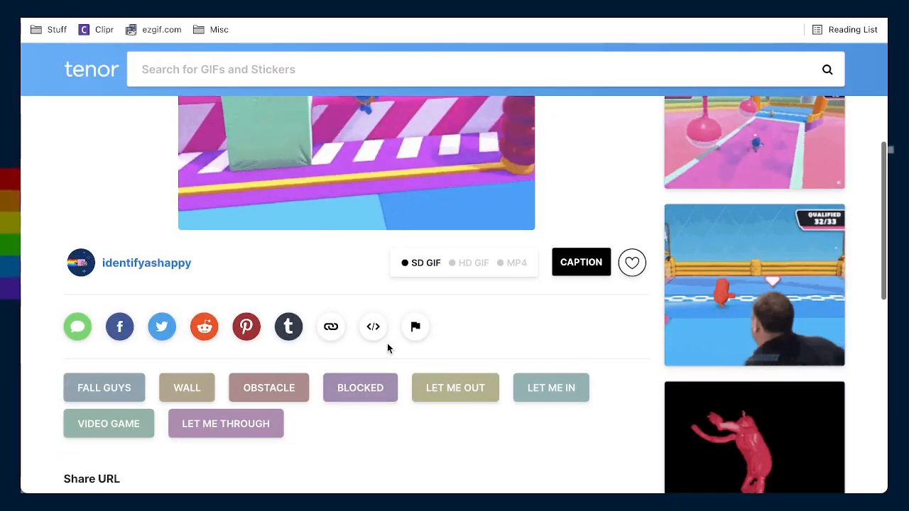
scroll(387, 347, up, 2)
scroll(374, 332, up, 2)
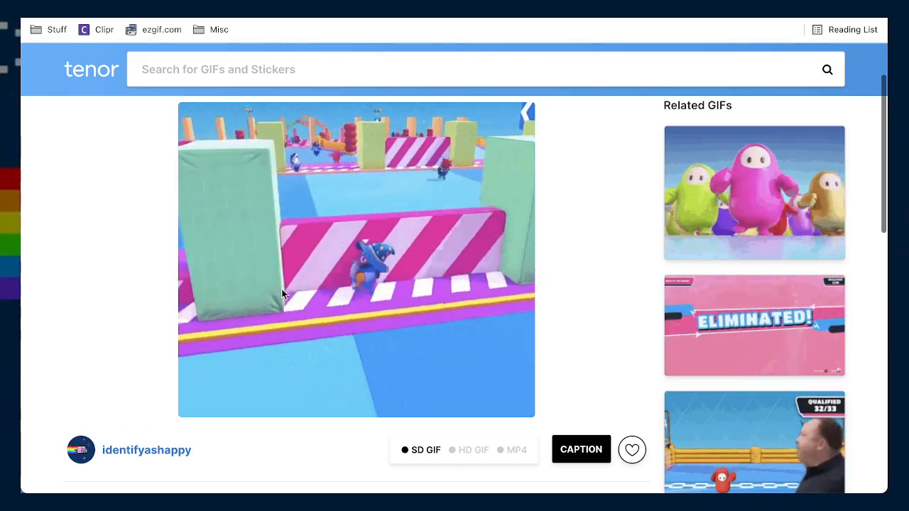
scroll(307, 265, down, 1)
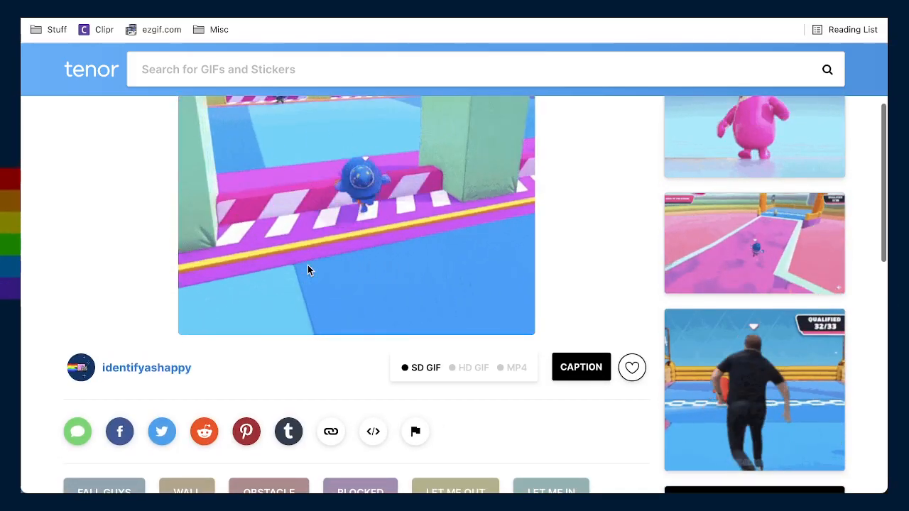
scroll(307, 265, down, 2)
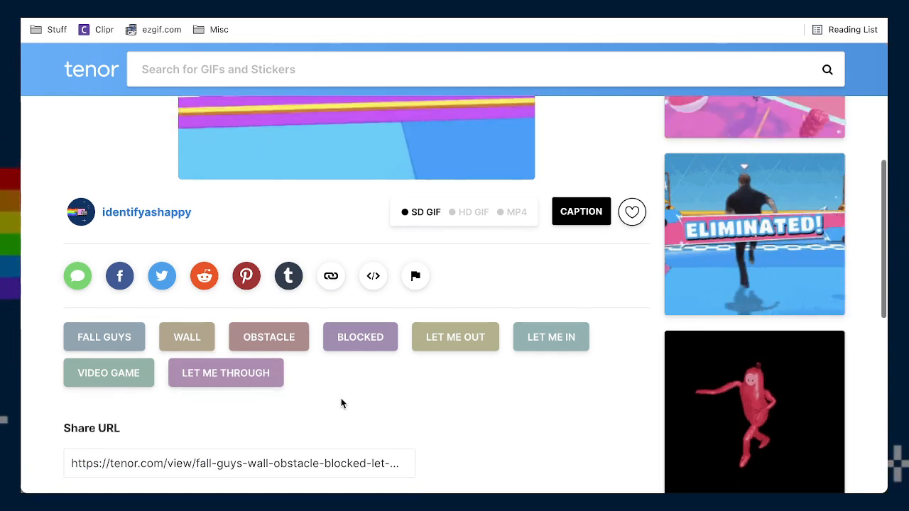
scroll(339, 404, up, 5)
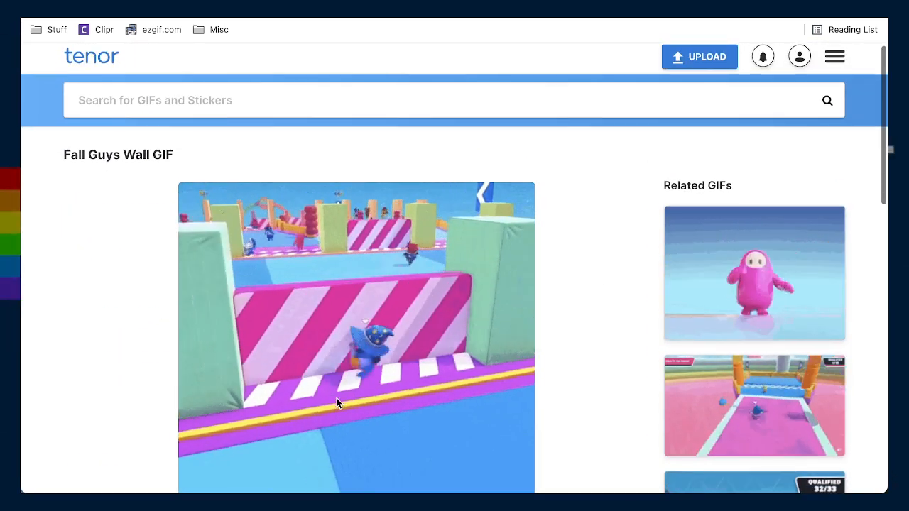
- Return to the profile's GIF gallery and look over the other recent uploads
click(30, 19)
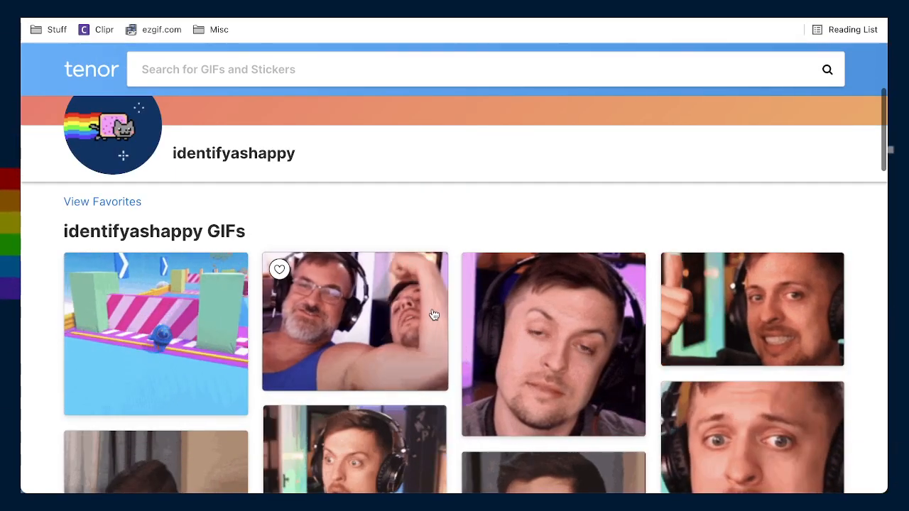
scroll(497, 312, down, 1)
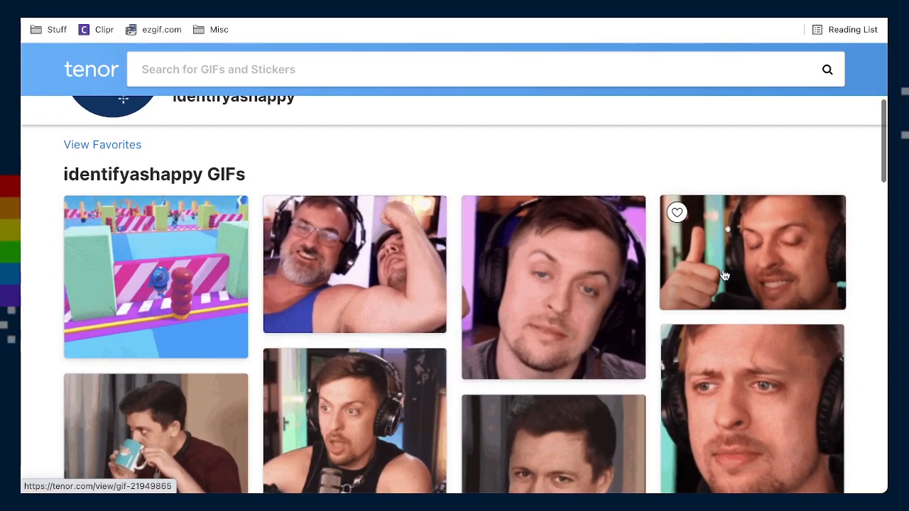
scroll(568, 323, down, 2)
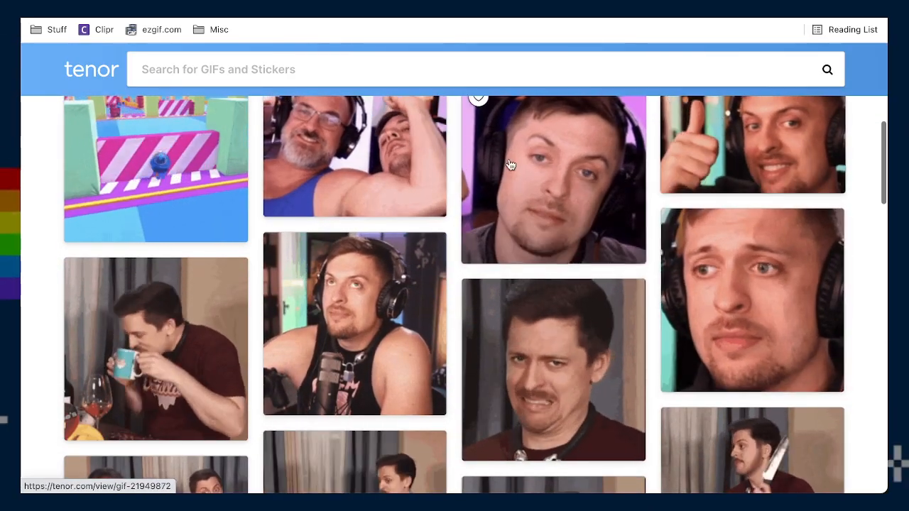
scroll(702, 253, up, 6)
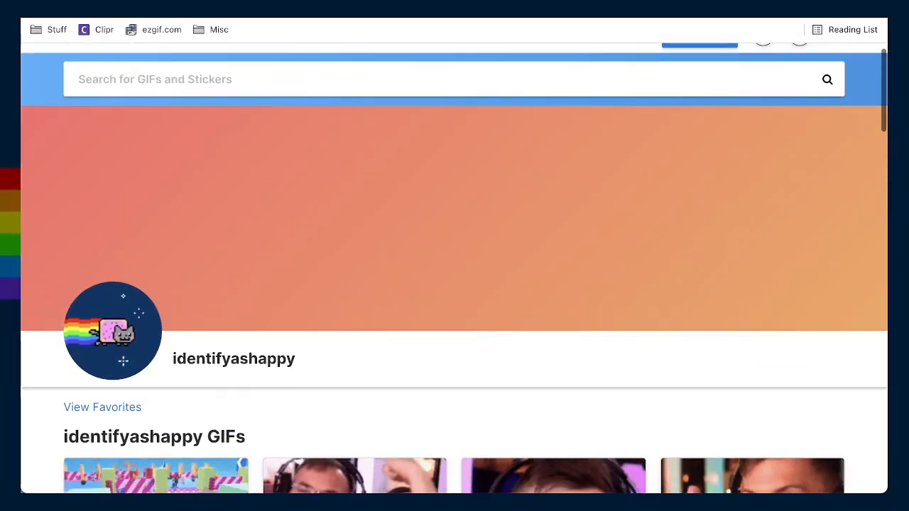
- Switch to the clip notes and copy the Shooting Star clip's Twitch link listed under 5/20/21
key(ctrl+Tab)
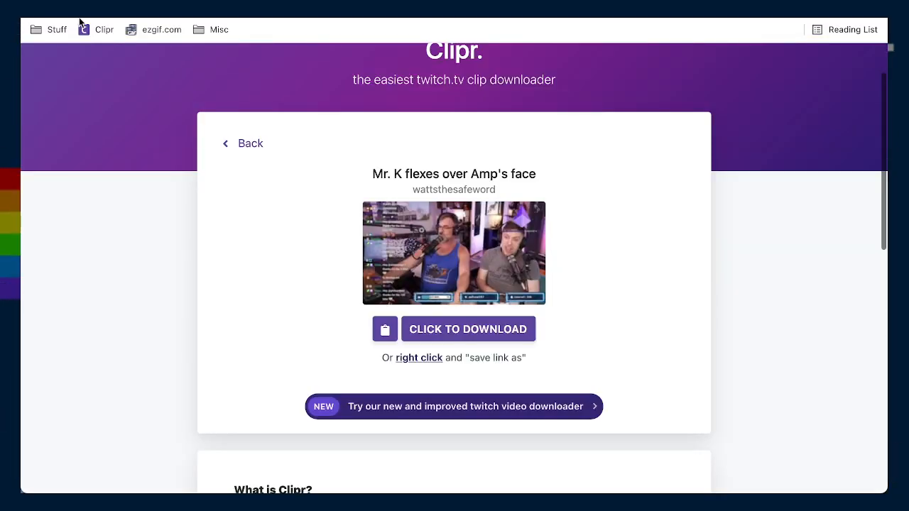
key(ctrl+Tab)
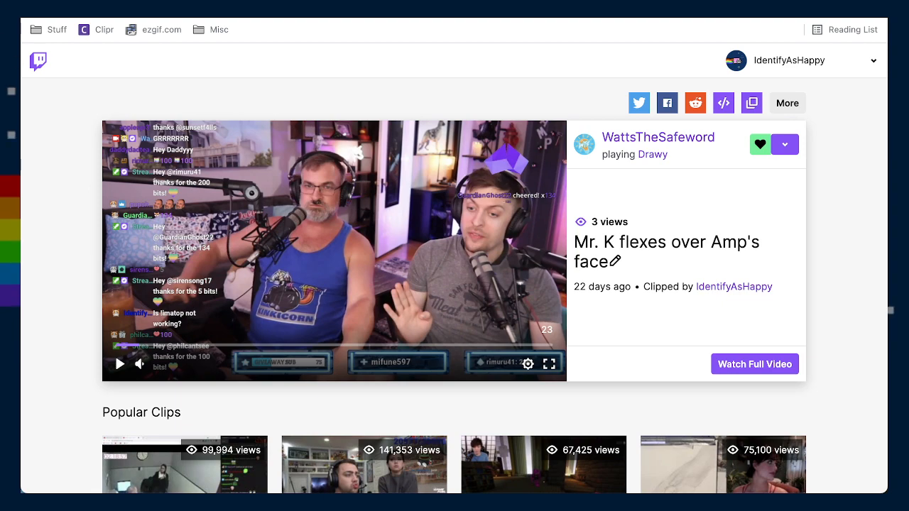
drag(902, 3, 845, 4)
scroll(755, 242, up, 5)
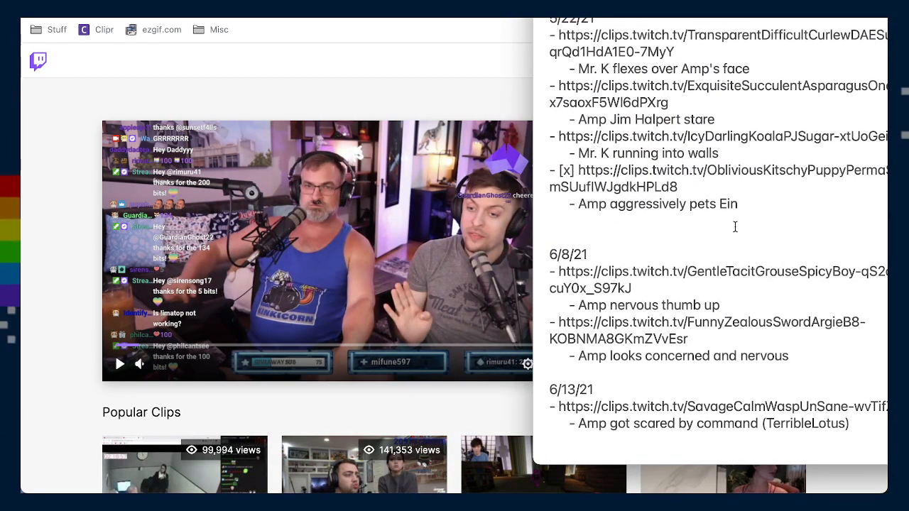
scroll(732, 230, up, 2)
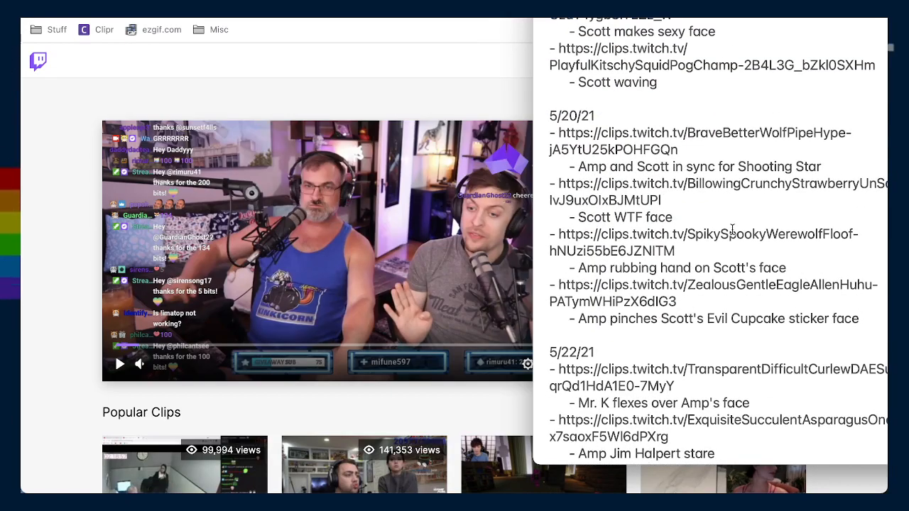
click(722, 302)
scroll(671, 299, down, 1)
scroll(559, 122, down, 1)
drag(558, 123, 564, 127)
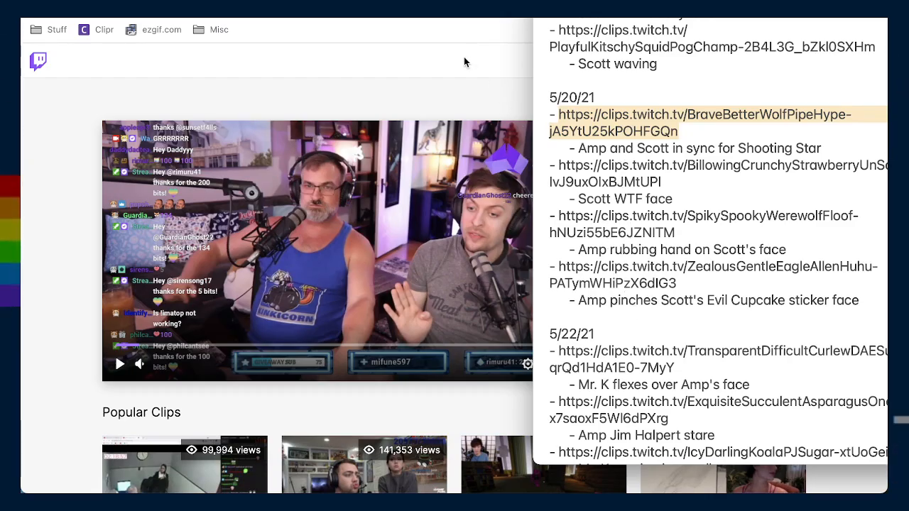
- Open the copied Shooting Star clip link on Twitch and mute its playback
click(443, 45)
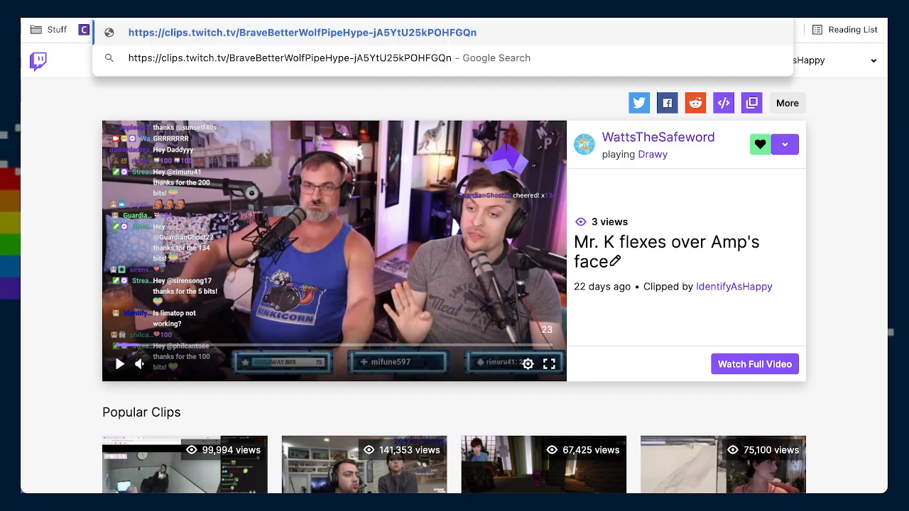
key(Return)
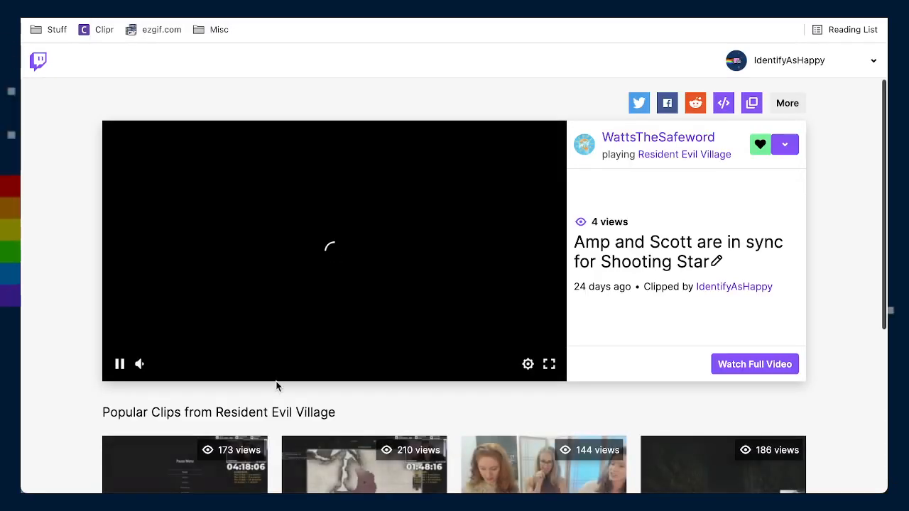
mouse_move(151, 369)
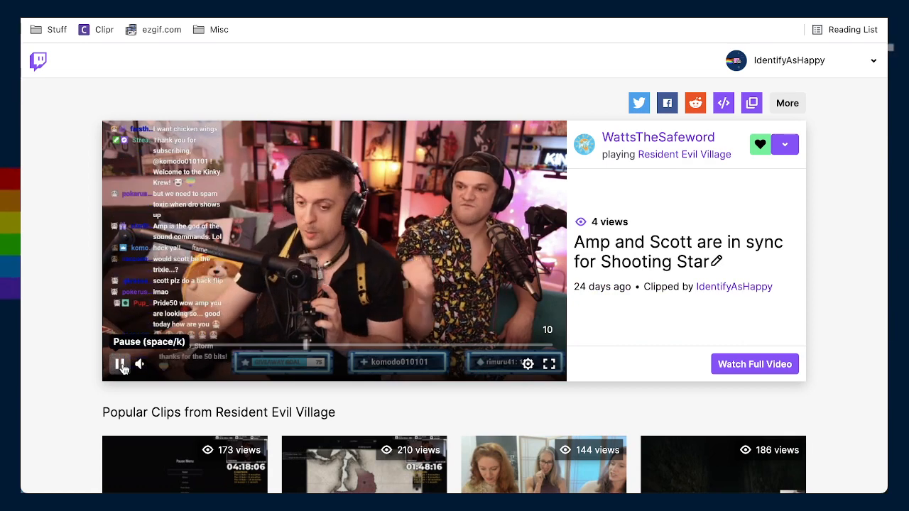
click(140, 365)
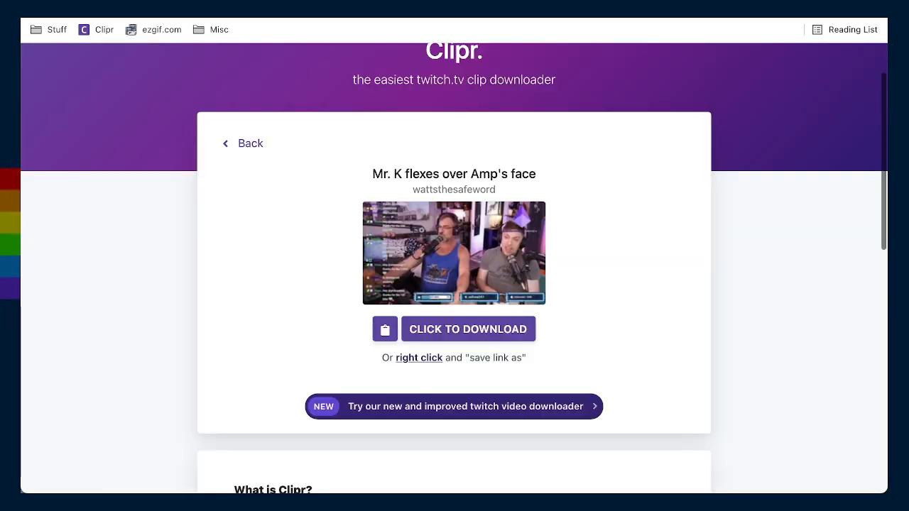
- Switch to Clipr, get the download link for the Shooting Star clip and download the video
click(245, 141)
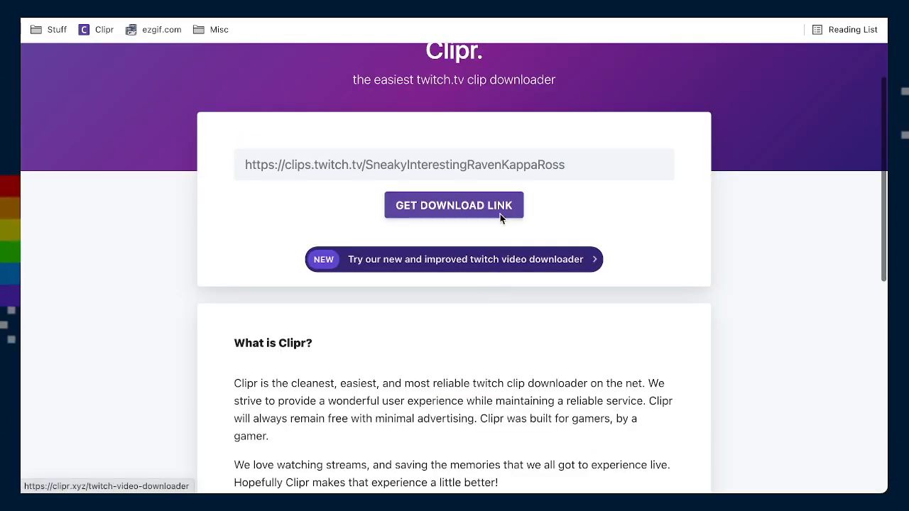
click(497, 211)
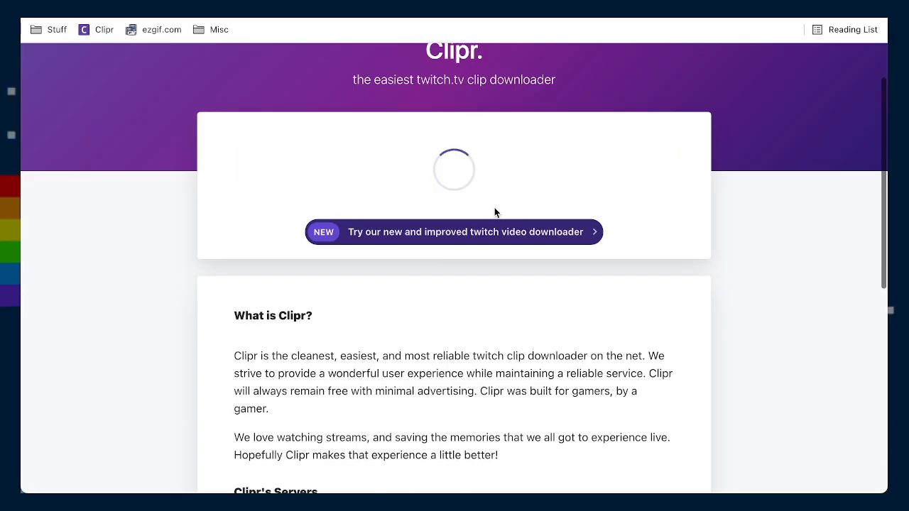
click(482, 332)
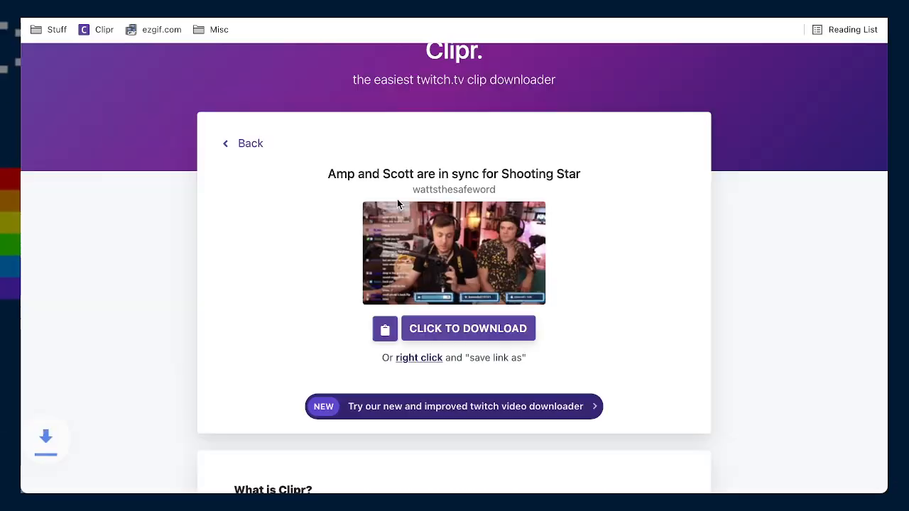
- Copy the WTF face clip's link listed under 5/20/21 in the notes, then open and watch the clip on Twitch
click(887, 116)
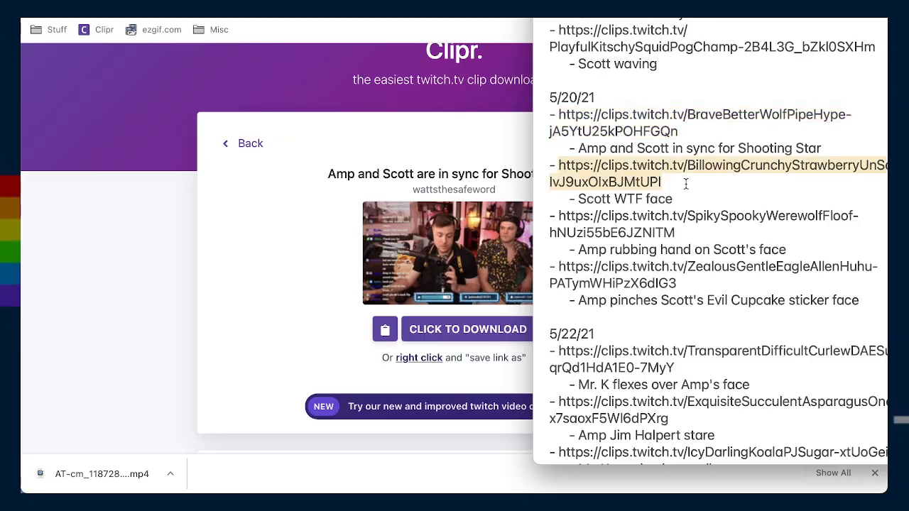
click(351, 2)
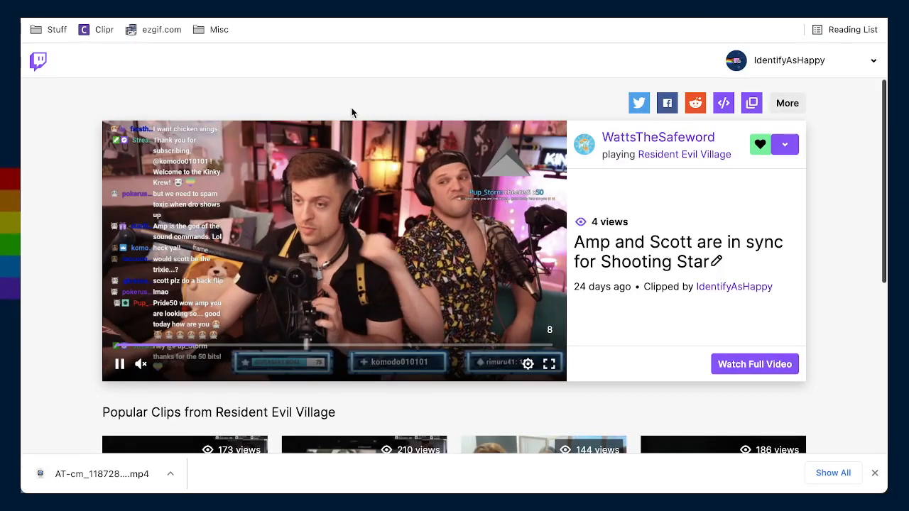
click(351, 6)
text(https://clips.twitch.tv/BillowingCrunchyStrawberryUnSane-IvJ9uxOIxBJMtUPI)
key(Return)
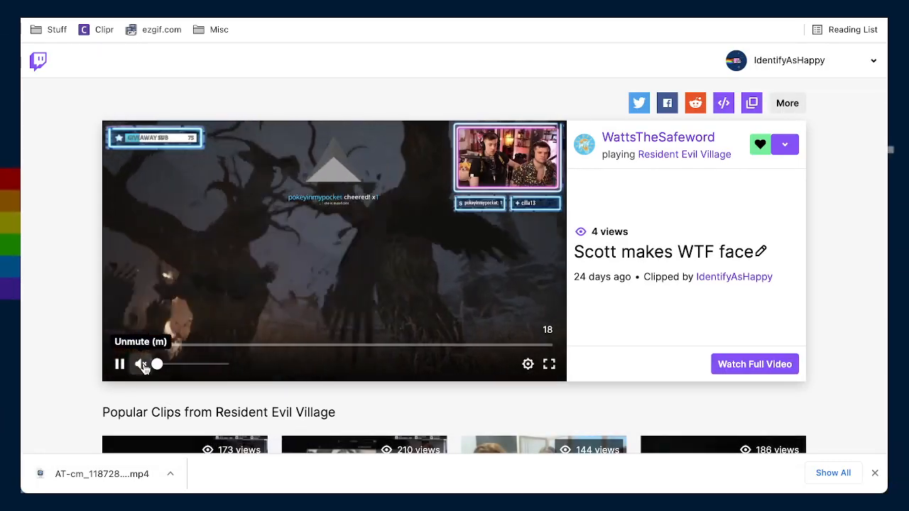
click(141, 365)
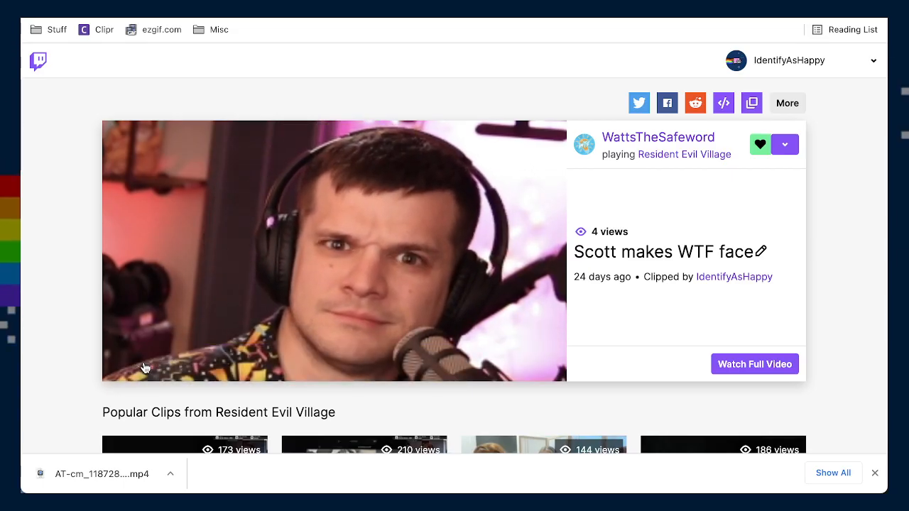
click(139, 364)
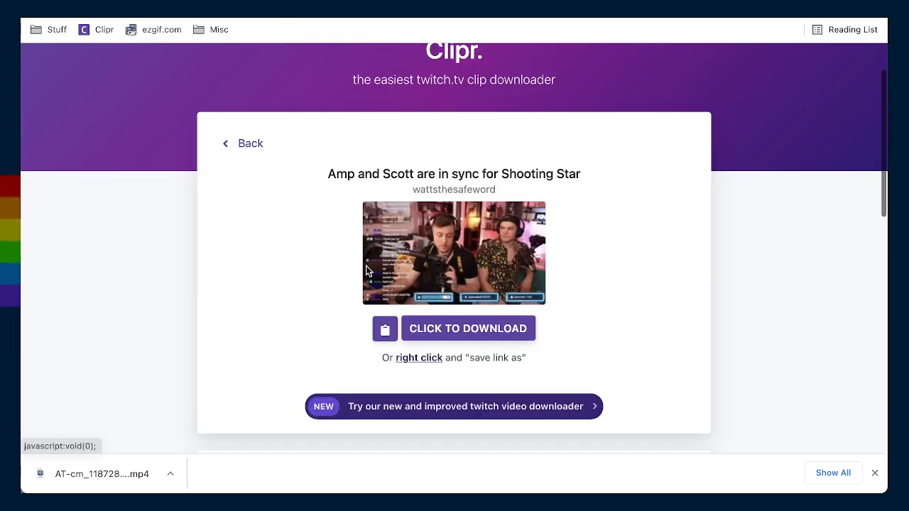
- Switch to Clipr, get the download link for the WTF face clip and download the video
click(245, 144)
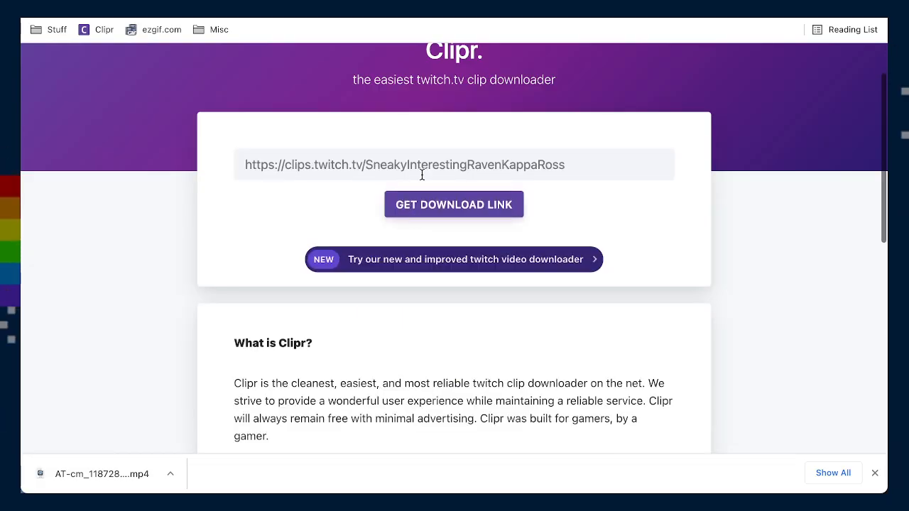
click(448, 206)
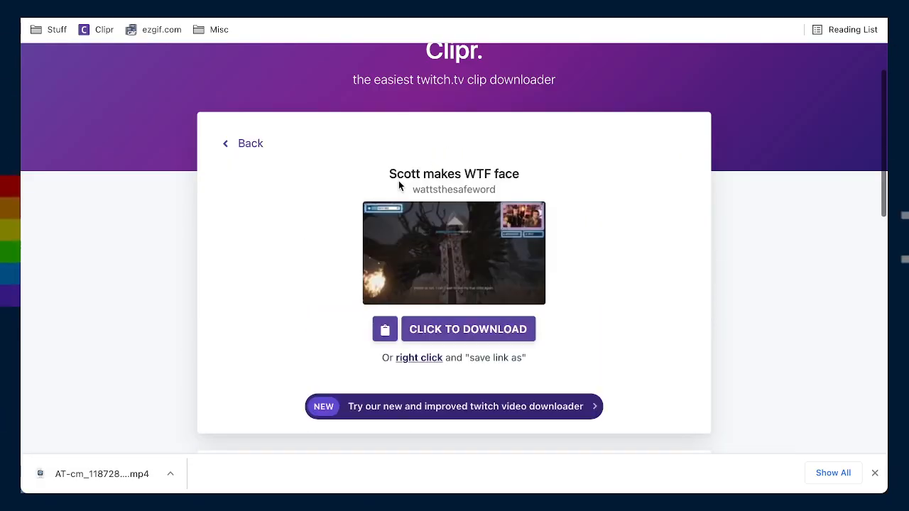
click(468, 332)
- Open the face-rubbing clip from the 5/20/21 notes on Twitch, mute it and pause near the middle on the hand-over-face moment
key(super+Tab)
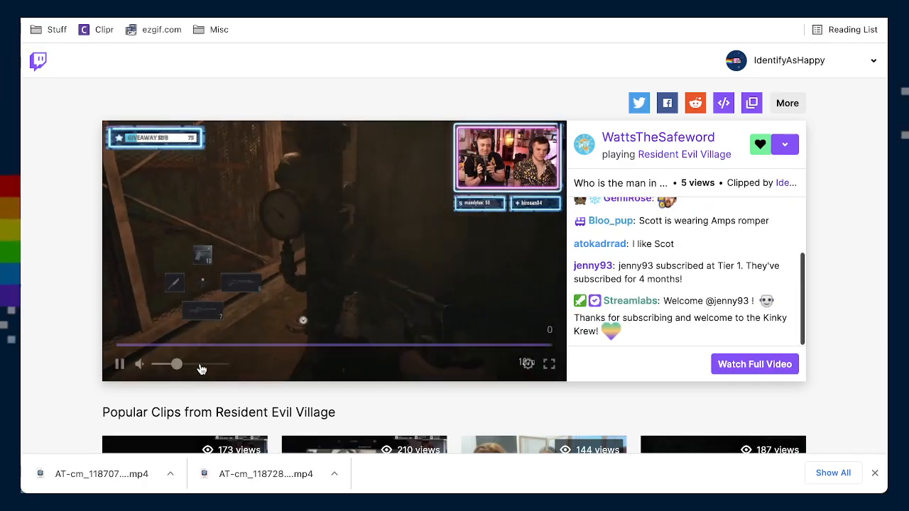
click(145, 368)
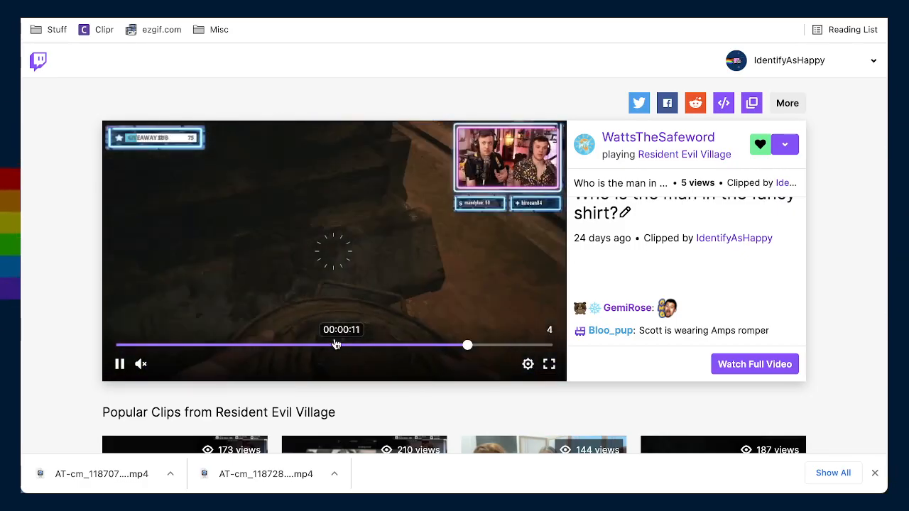
click(260, 347)
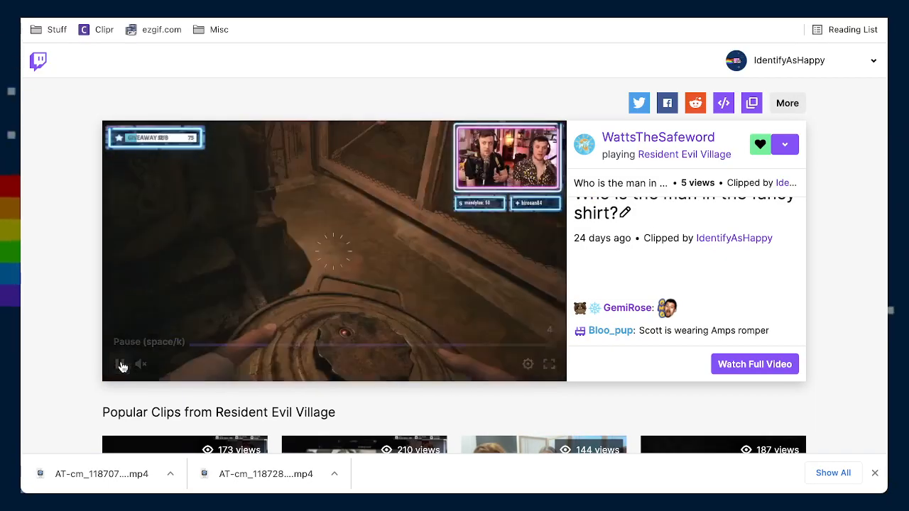
click(122, 365)
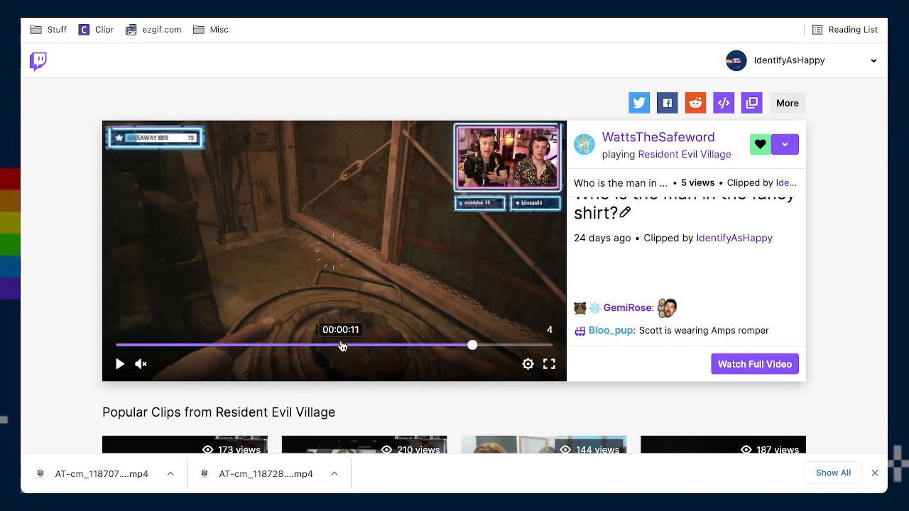
click(386, 347)
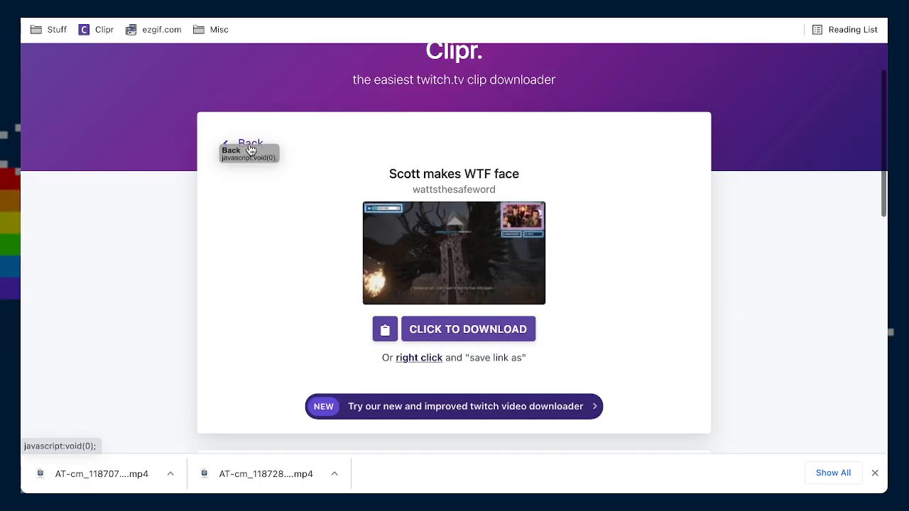
- Submit the SpikySpookyWerewolfFloof clip link in Clipr and download the video "Who is the man in the fancy shirt?"
click(240, 144)
triple_click(477, 159)
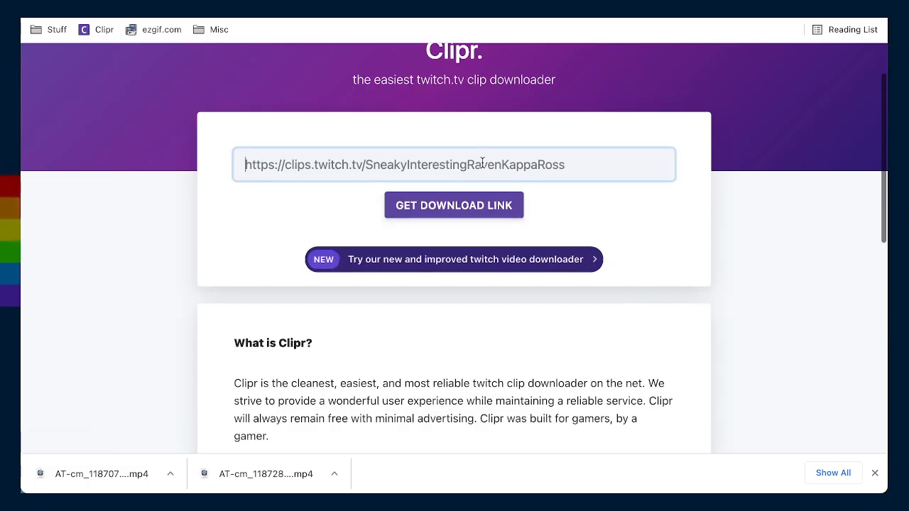
text(https://clips.twitch.tv/SpikySpookyWerewolfFloof-hNUzi65bE6JZNITM)
click(457, 203)
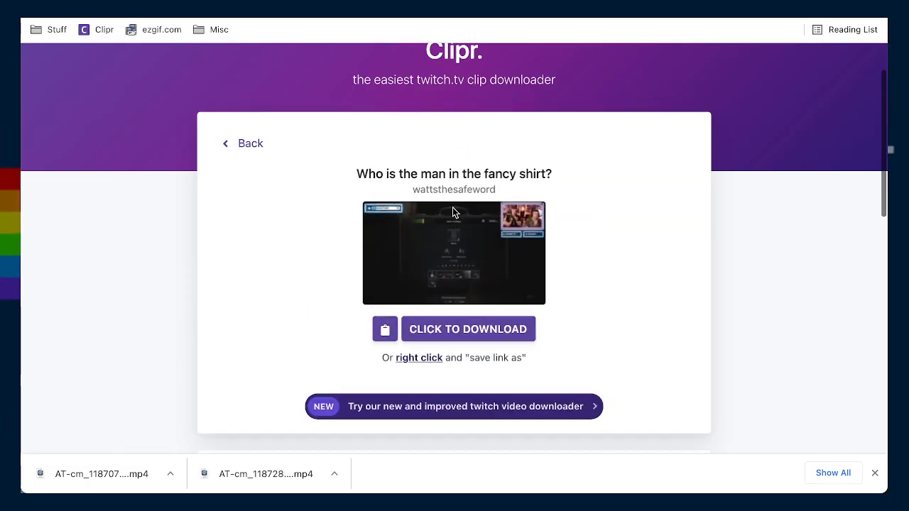
click(454, 333)
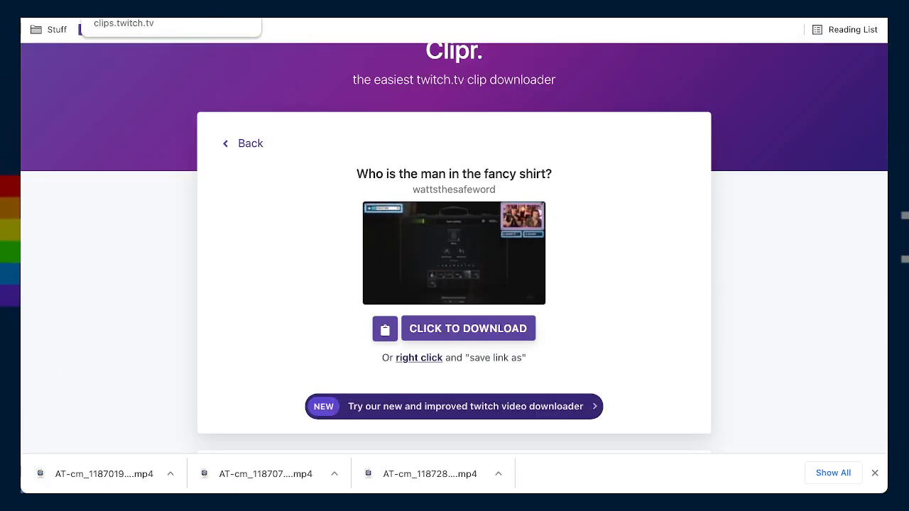
- Copy the Evil Cupcake sticker clip's link listed under 5/20/21 in the notes and open it on Twitch
click(135, 3)
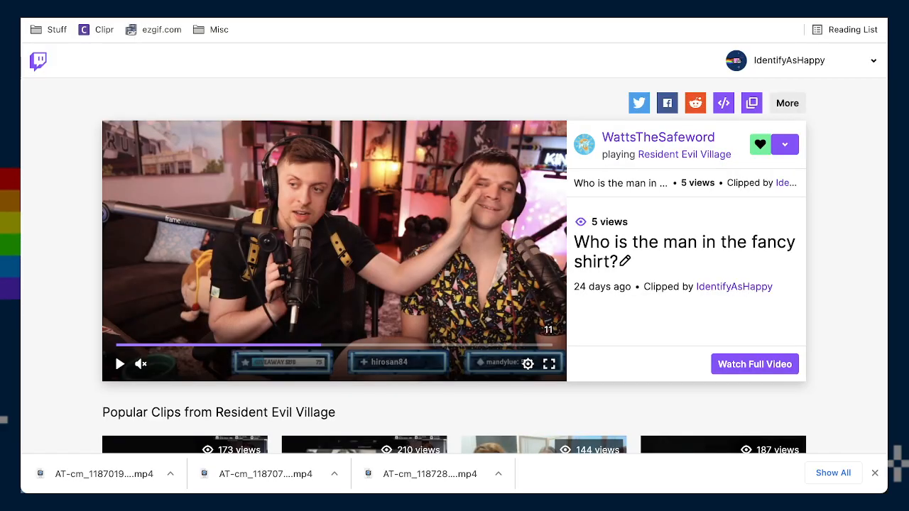
key(alt+Tab)
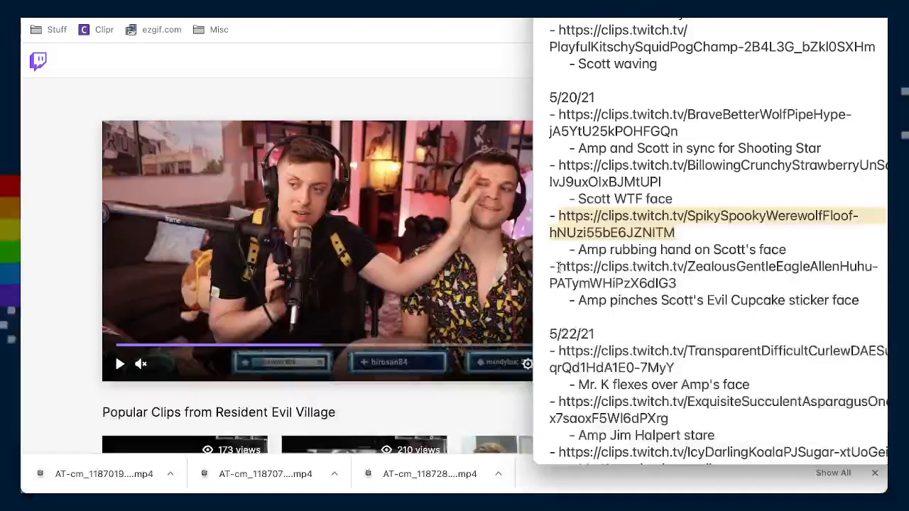
click(700, 279)
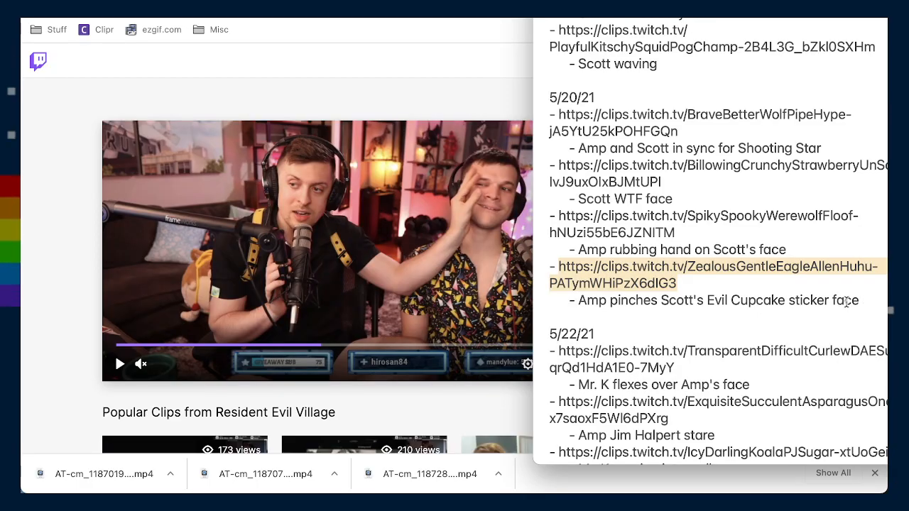
click(272, 55)
click(270, 9)
text(https://clips.twitch.tv/ZealousGentleEagleAllenHuhu-PATymWHiPzX6dIG3)
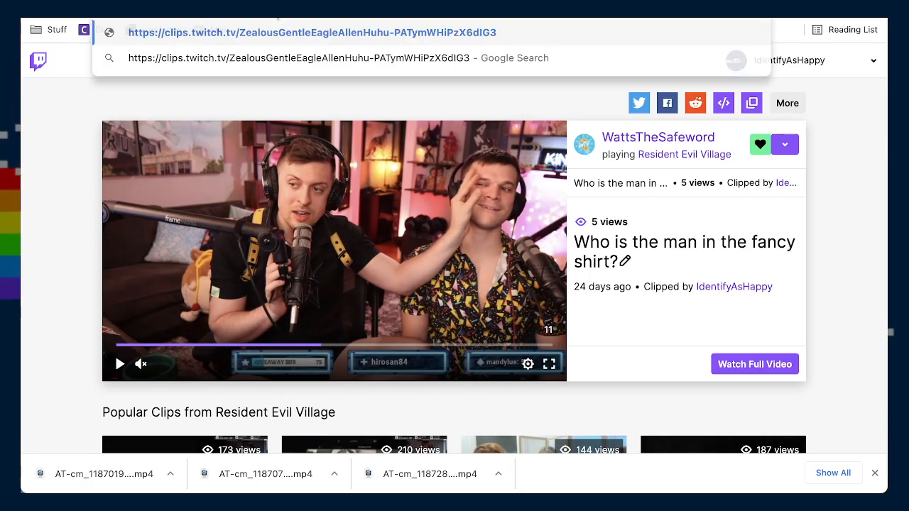
key(Return)
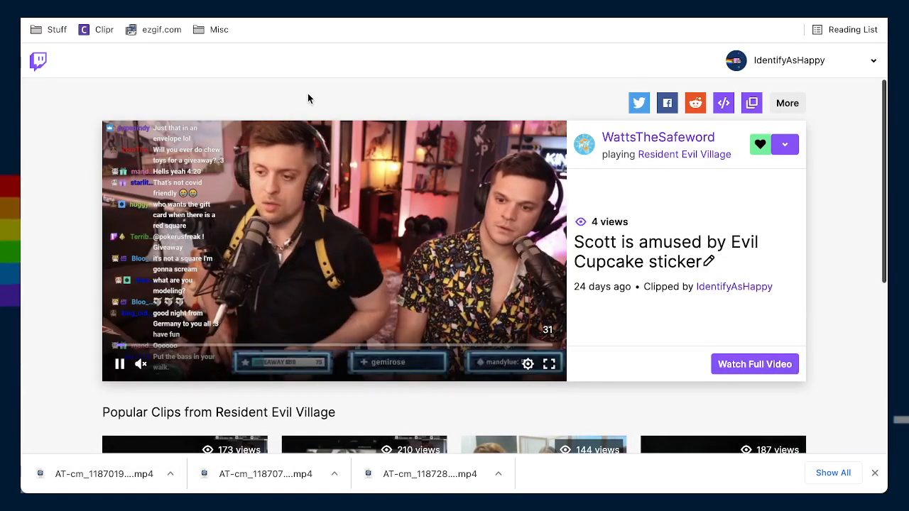
- Skim the Evil Cupcake sticker clip around the 24-second mark with its sound muted, then pause it
click(141, 363)
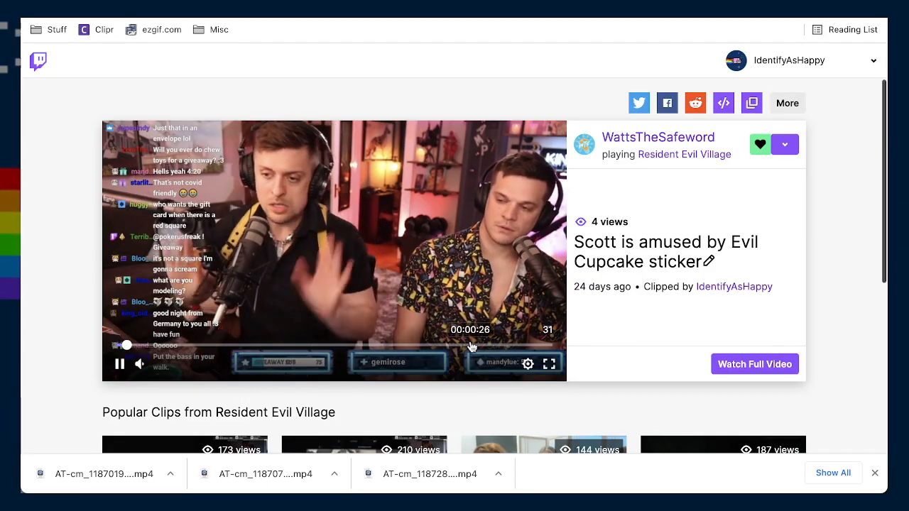
click(140, 363)
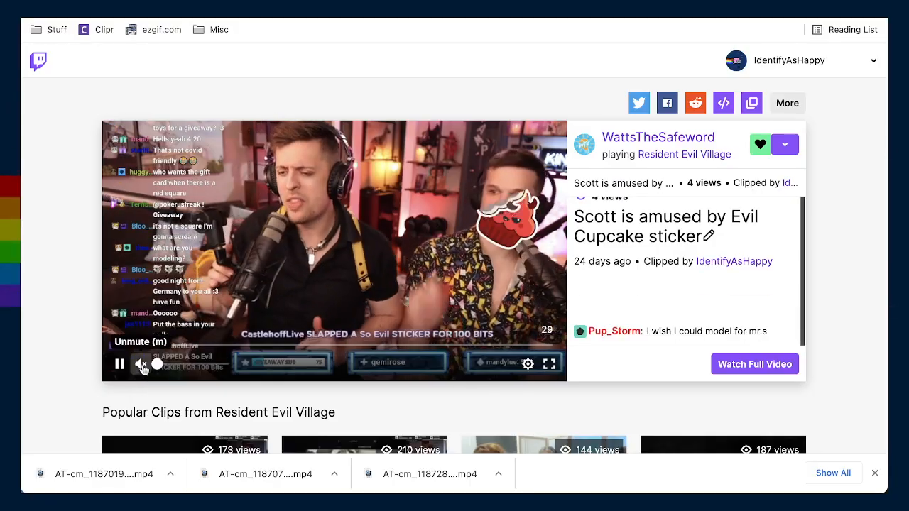
click(451, 347)
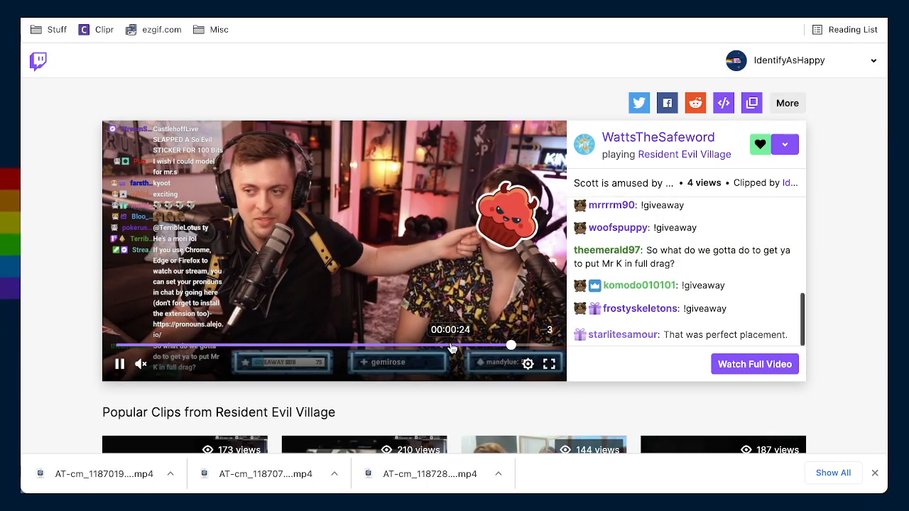
click(121, 364)
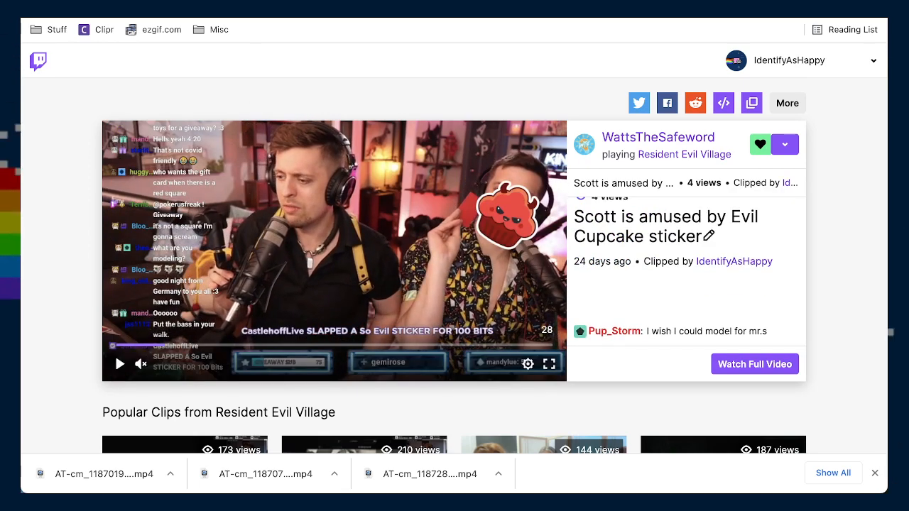
- Submit the Evil Cupcake sticker clip's link in Clipr and download the video
key(ctrl+Tab)
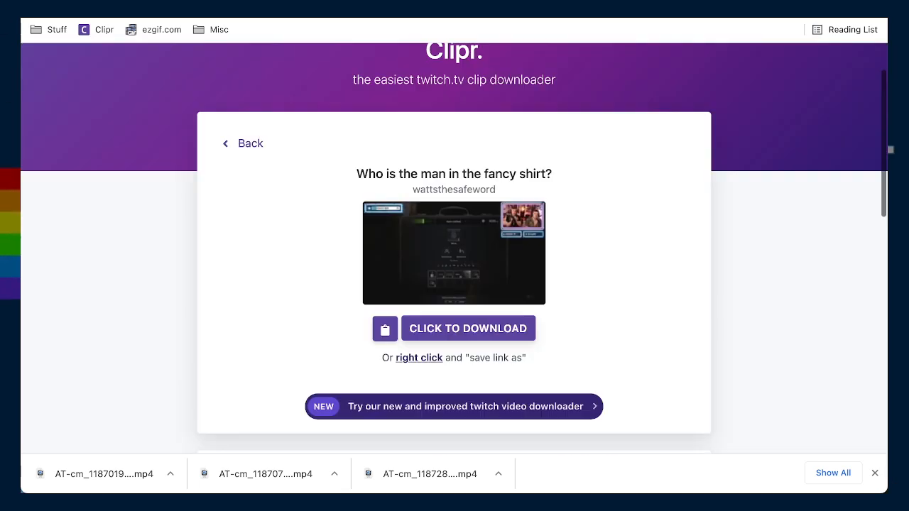
click(251, 144)
click(500, 164)
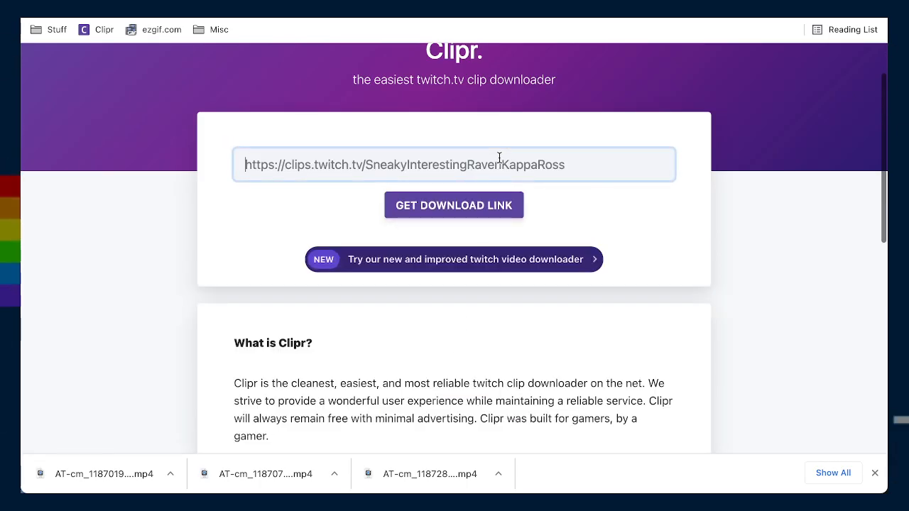
text(https://clips.twitch.tv/ZealousGentleEagleAllenHuhu-PATymWHiPzX6dIG3)
click(474, 205)
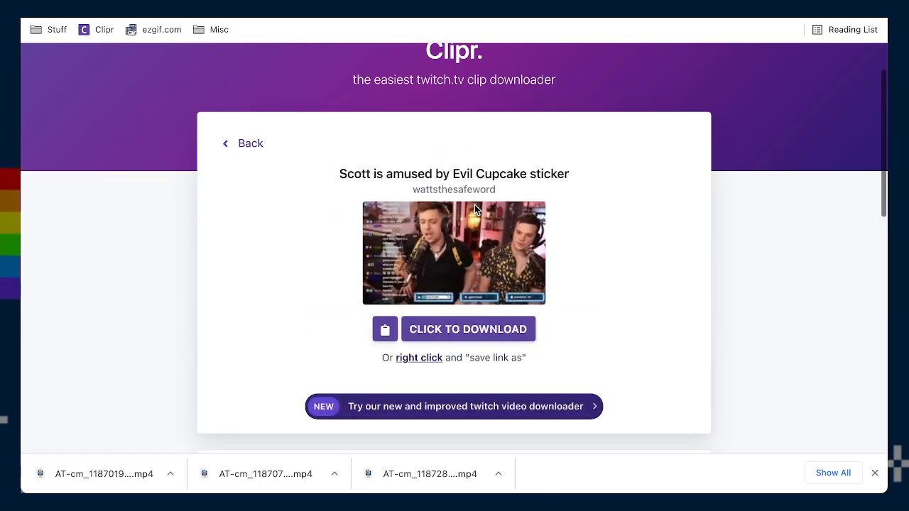
click(458, 330)
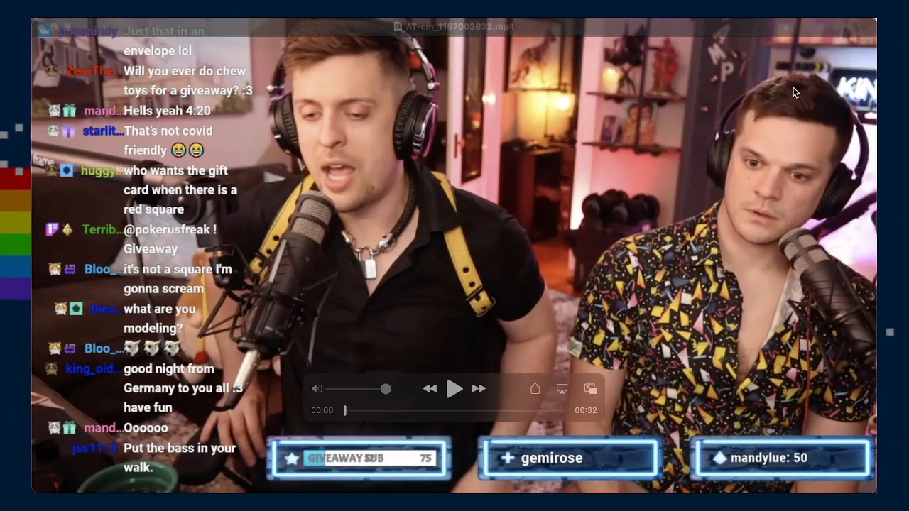
- Look up the Evil Cupcake sticker clip in the notes and play the downloaded video AT-cm_1187003832.mp4
click(454, 389)
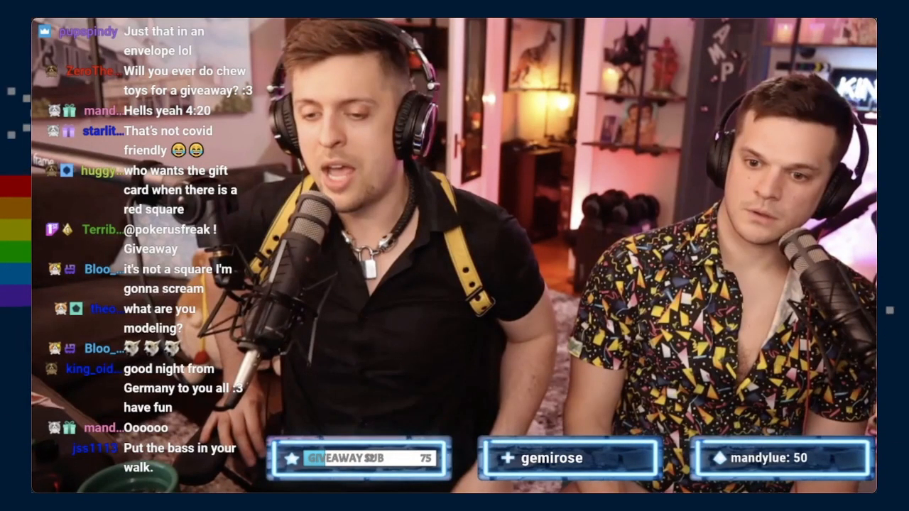
key(super+Tab)
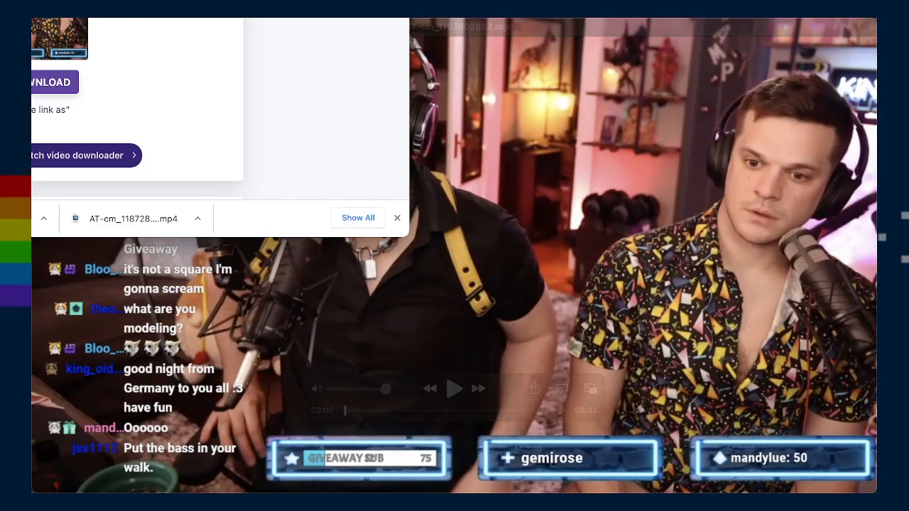
mouse_move(586, 264)
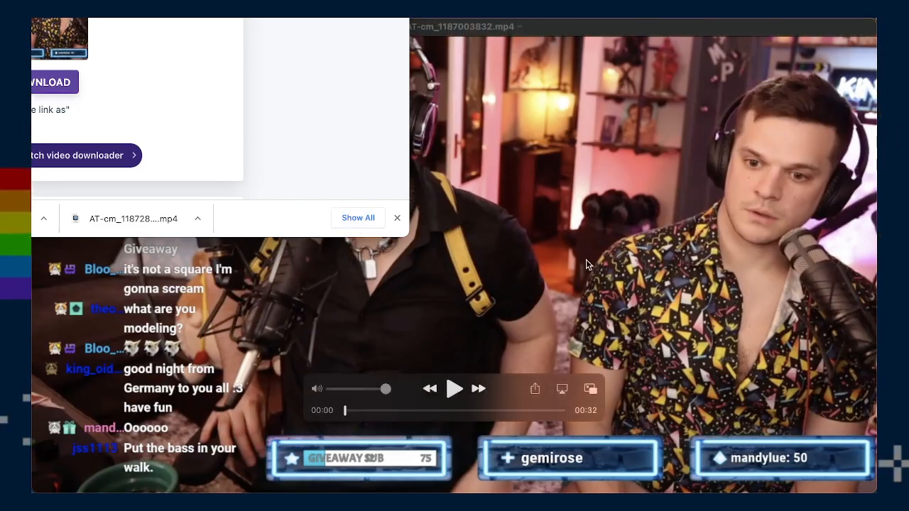
click(554, 255)
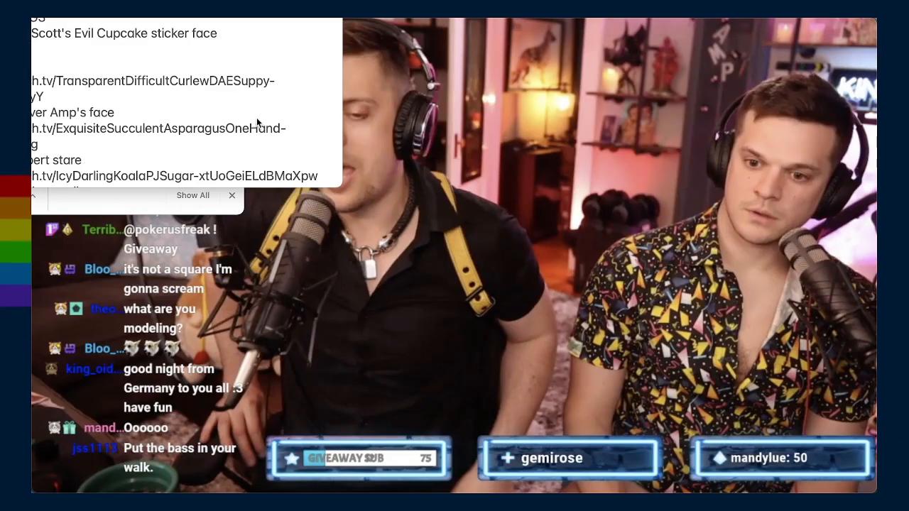
click(553, 181)
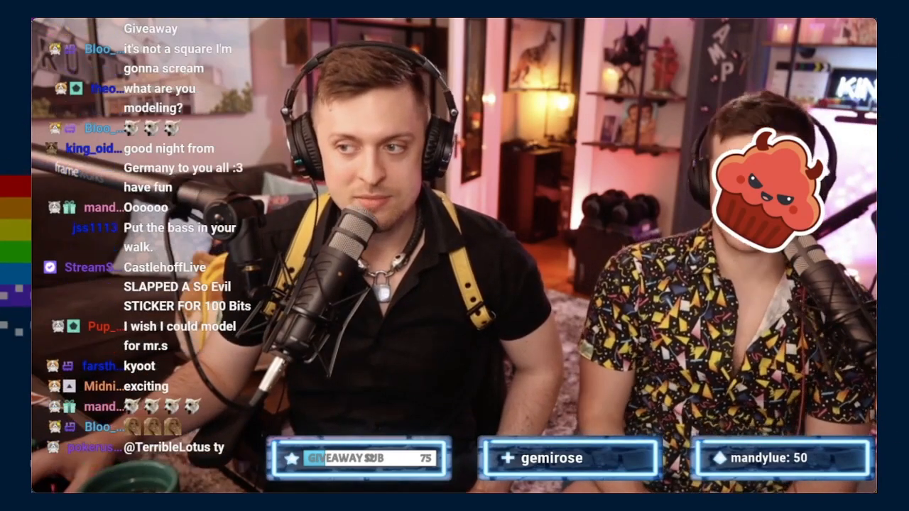
- Scrub AT-cm_1187003832.mp4 around the 26-second mark to inspect the sticker pinch, then close the video
mouse_move(455, 250)
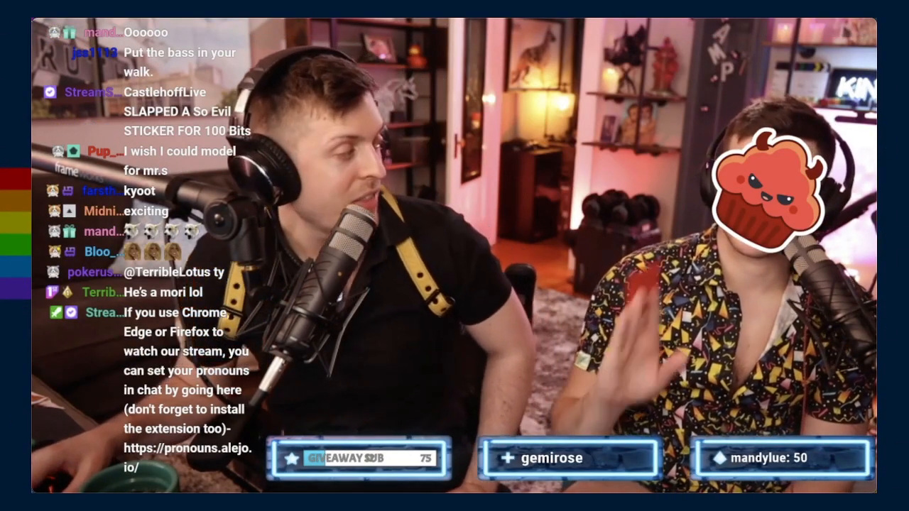
mouse_move(496, 302)
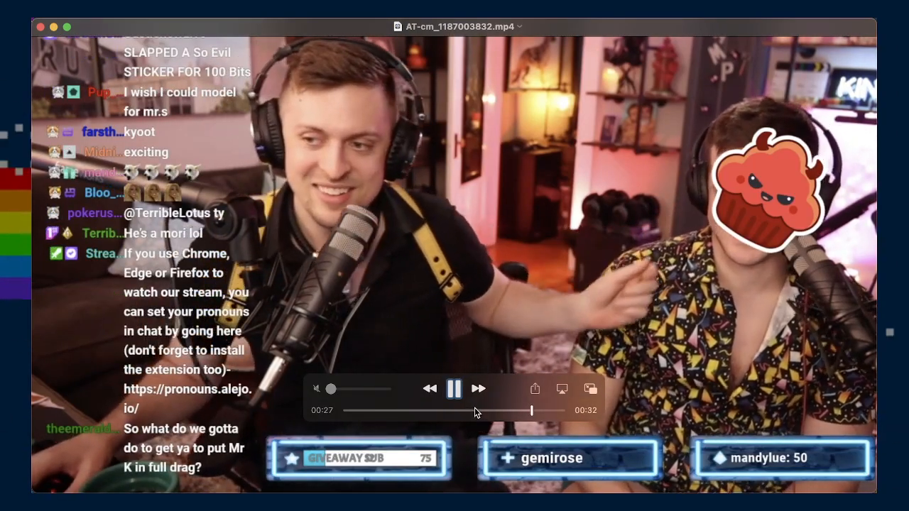
drag(489, 411, 522, 414)
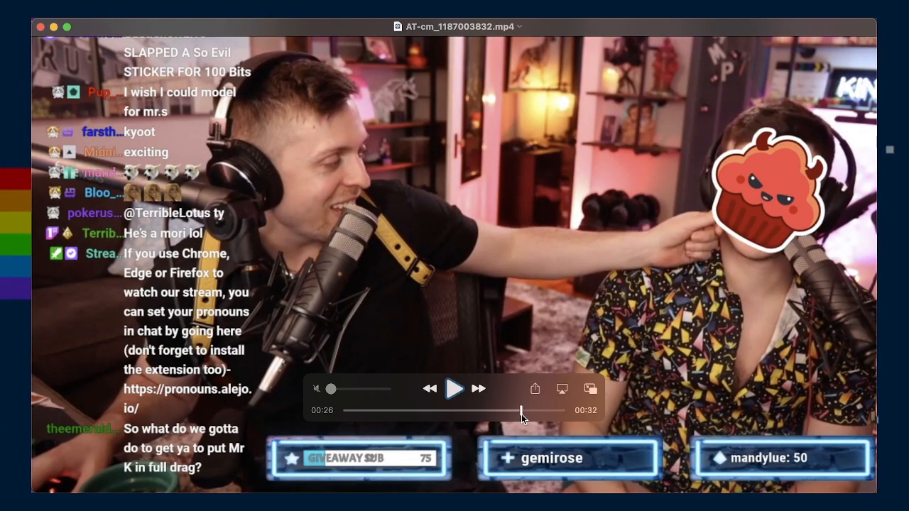
drag(522, 414, 546, 418)
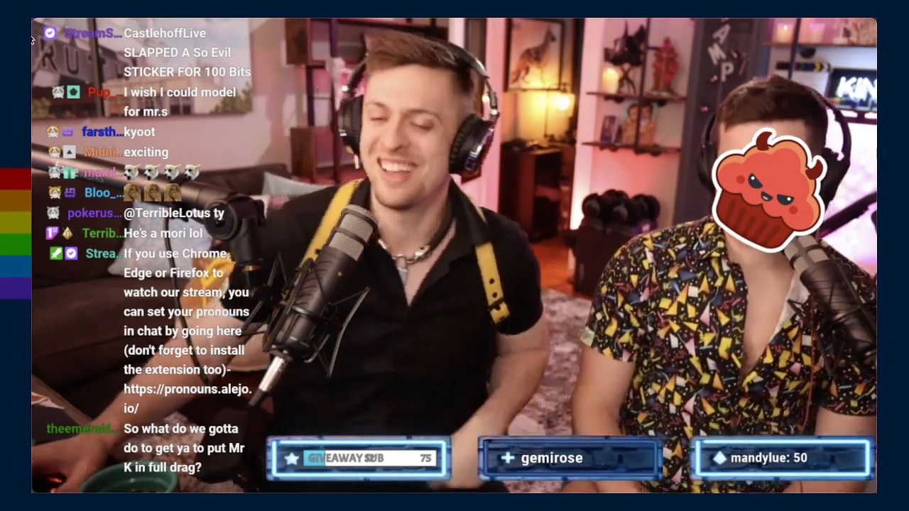
click(39, 29)
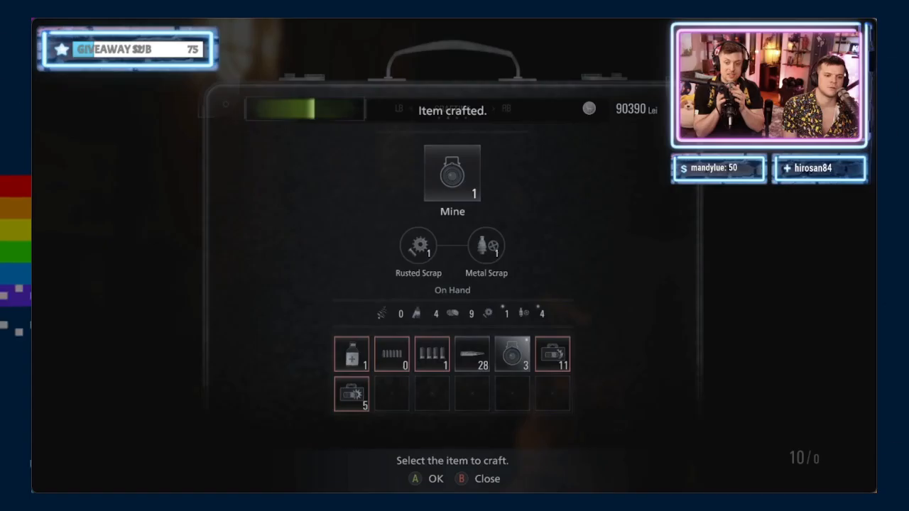
- Mute AT-cm_1187019248.mp4 and scrub to the hand-on-face moment at about 00:13
mouse_move(507, 435)
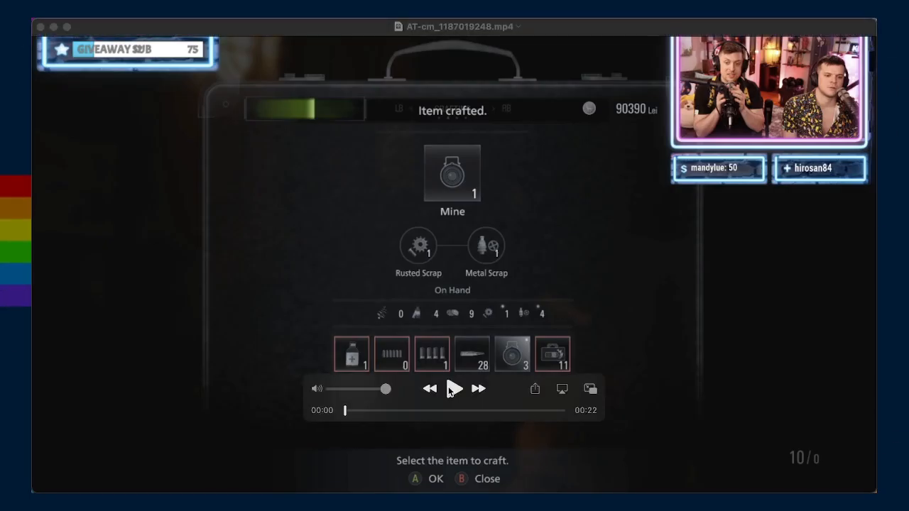
click(358, 388)
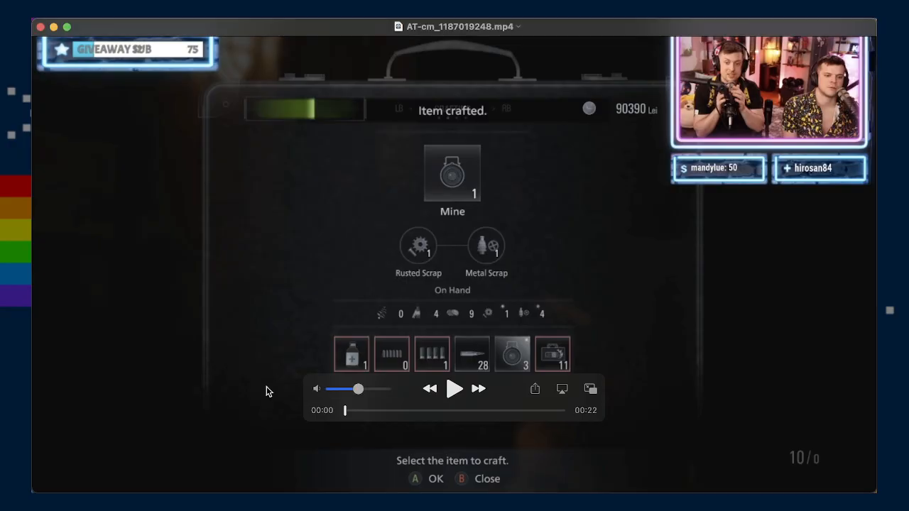
click(454, 389)
drag(410, 409, 474, 410)
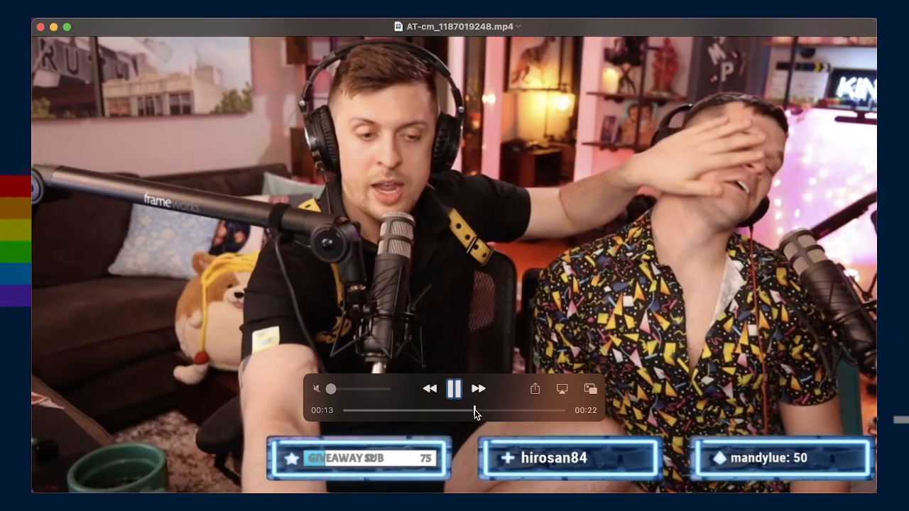
- Trim AT-cm_1187019248.mp4 to the roughly 4-second hand-on-face moment and play back the result
key(super+t)
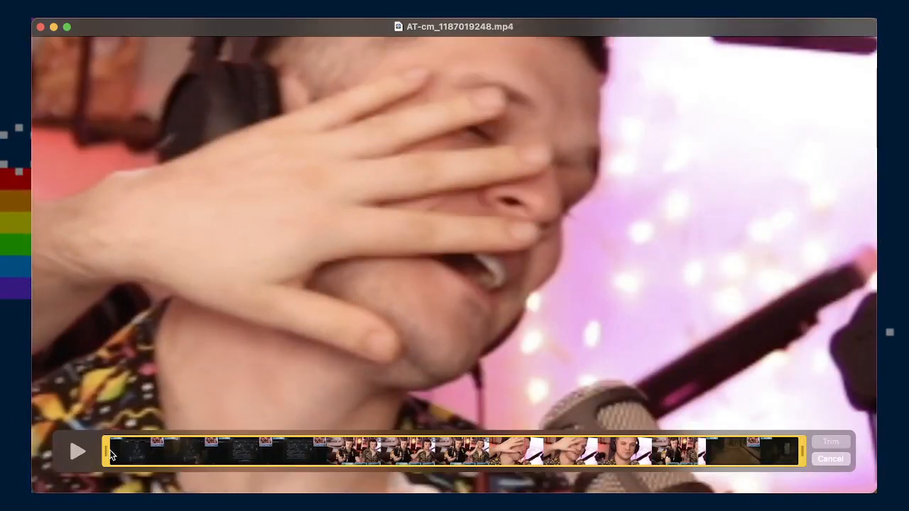
drag(106, 453, 404, 451)
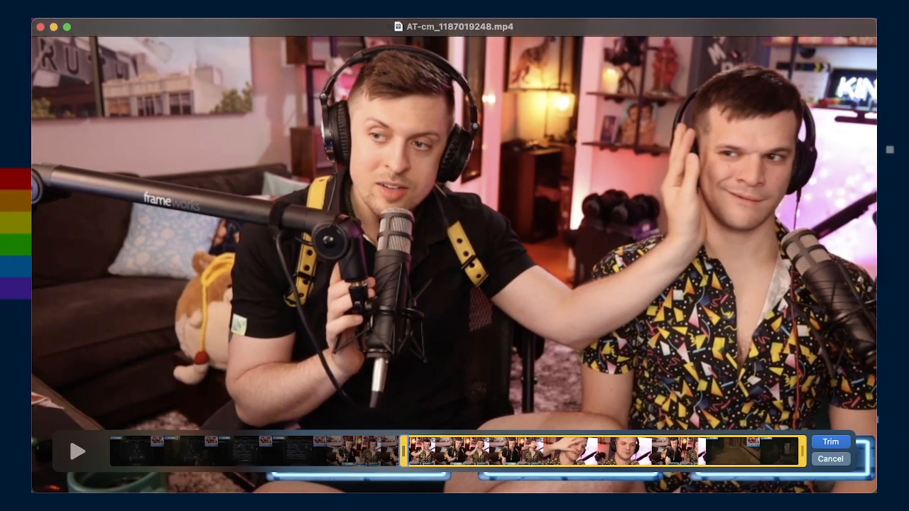
drag(797, 449, 523, 457)
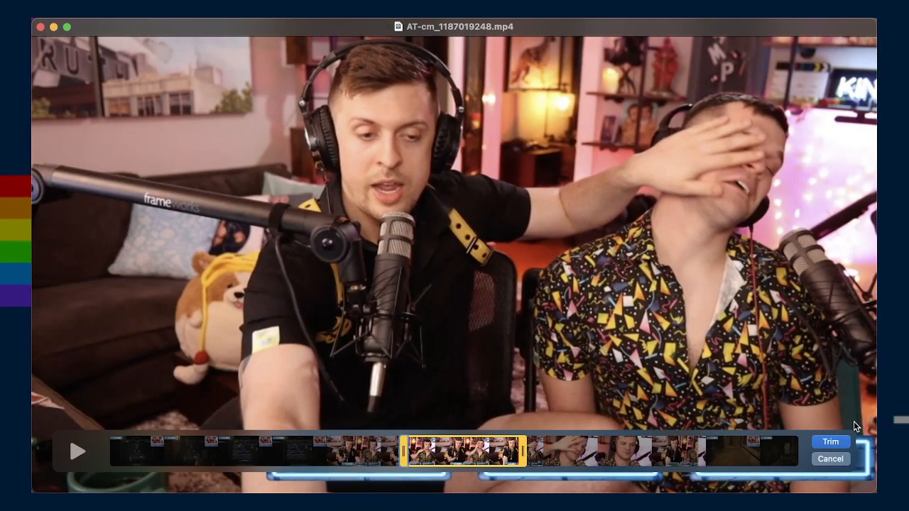
click(829, 442)
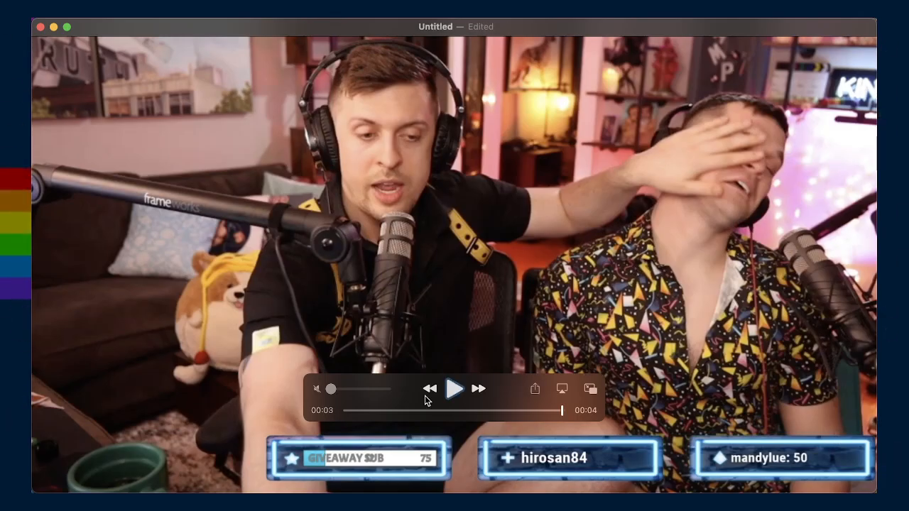
click(448, 392)
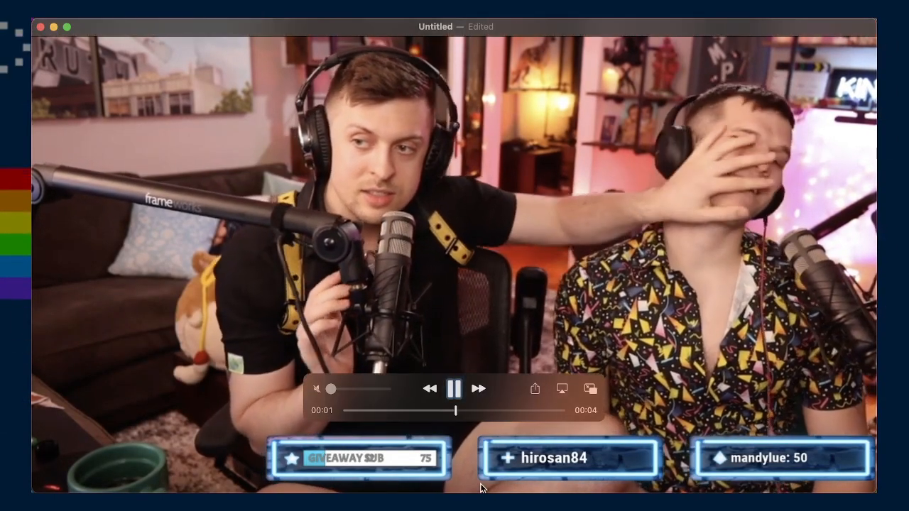
- Tighten the hand-on-face clip's trim to about 3 seconds, starting as the hand reaches the face, and preview it
key(super+t)
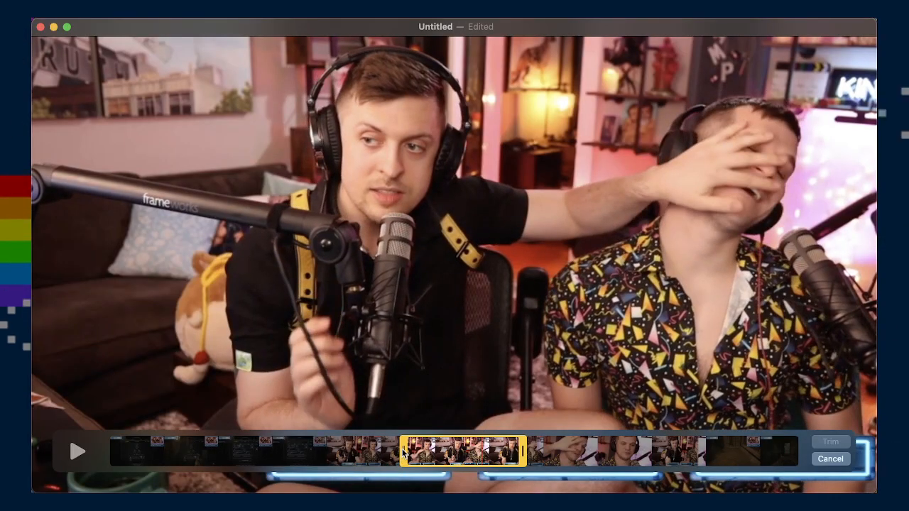
drag(403, 452, 403, 451)
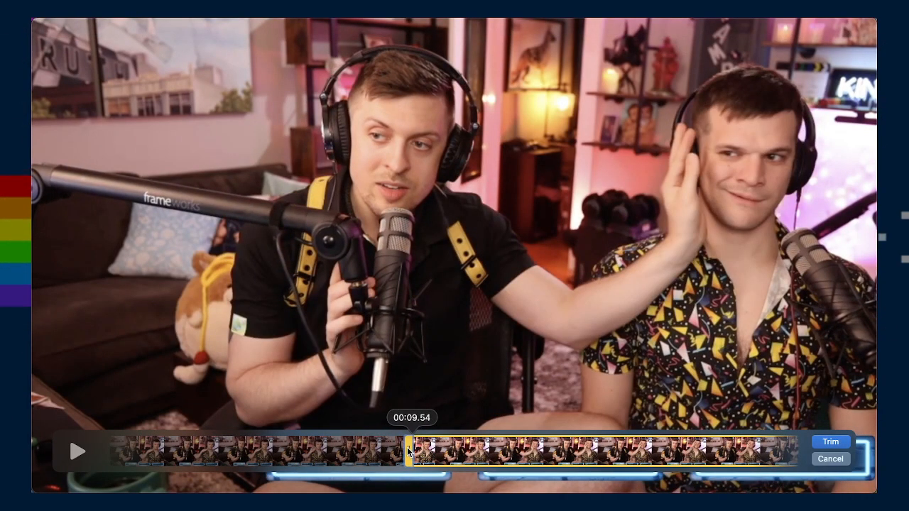
drag(463, 455, 530, 458)
key(Return)
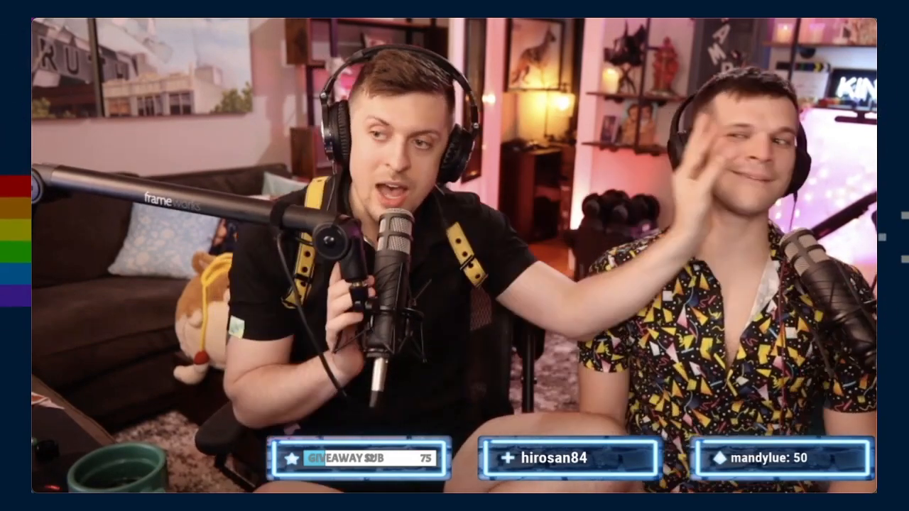
mouse_move(453, 476)
click(438, 406)
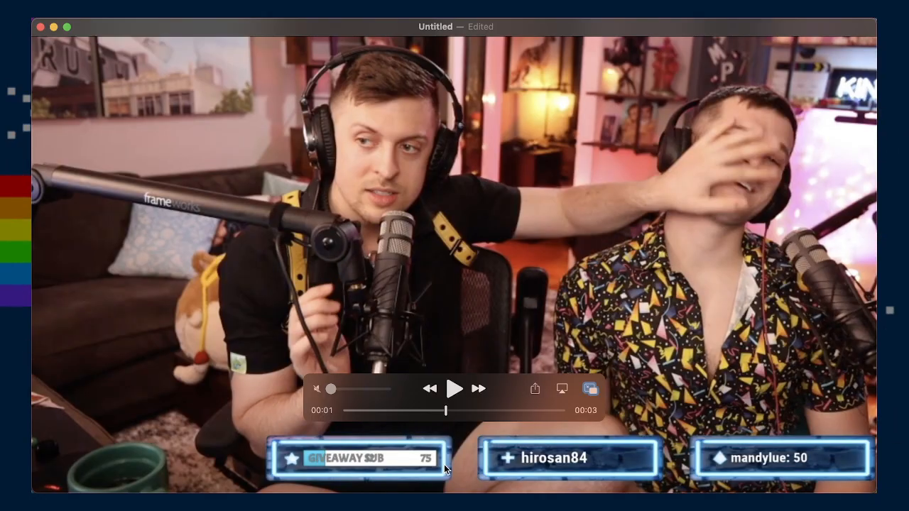
- Check the clip's description in the notes and export the trimmed video to 21-06-13-TwitchGifs with a name starting 210520-ampTouchesSc
key(super+s)
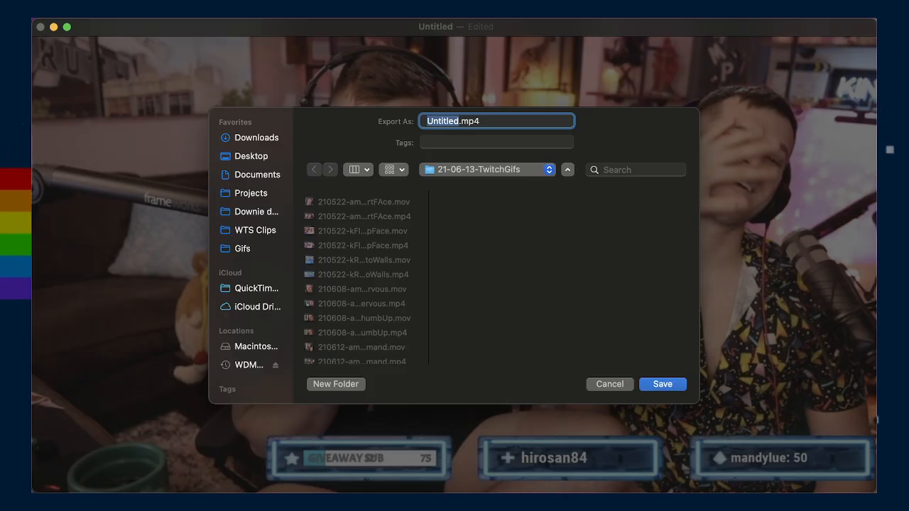
key(super+Tab)
scroll(382, 185, up, 1)
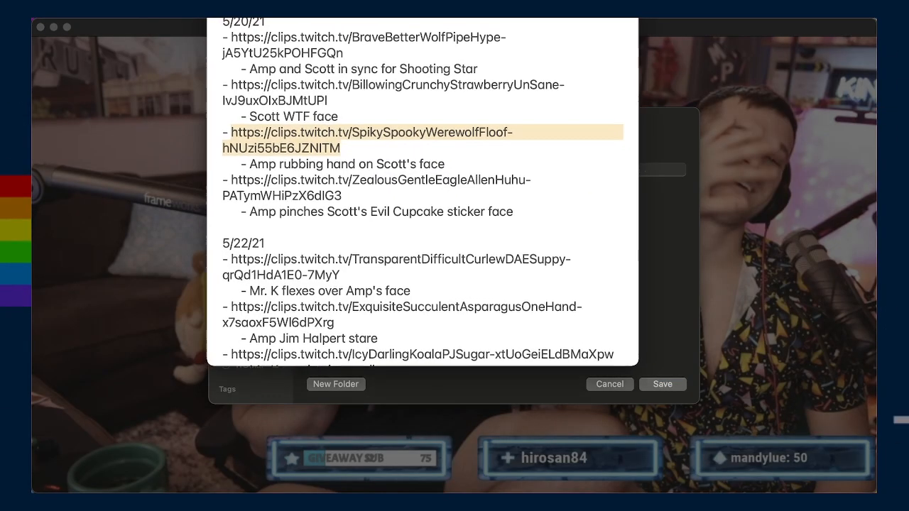
key(super+Tab)
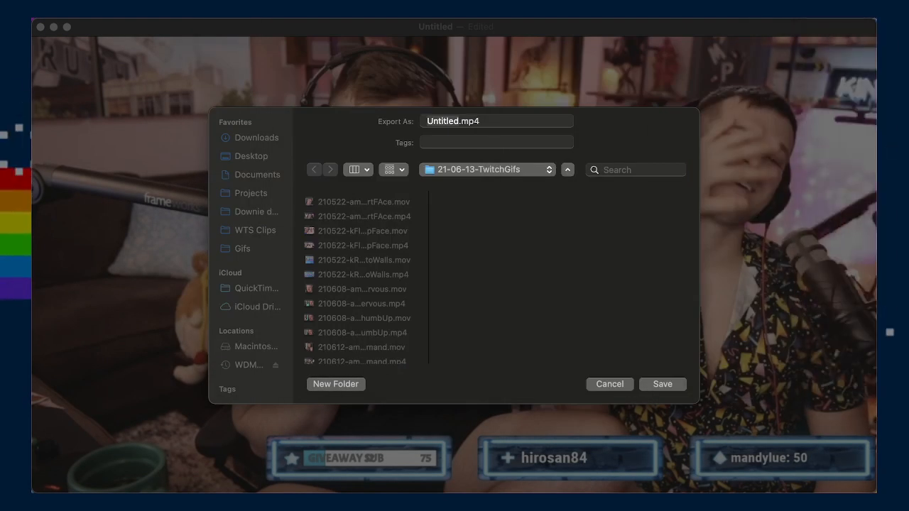
click(450, 122)
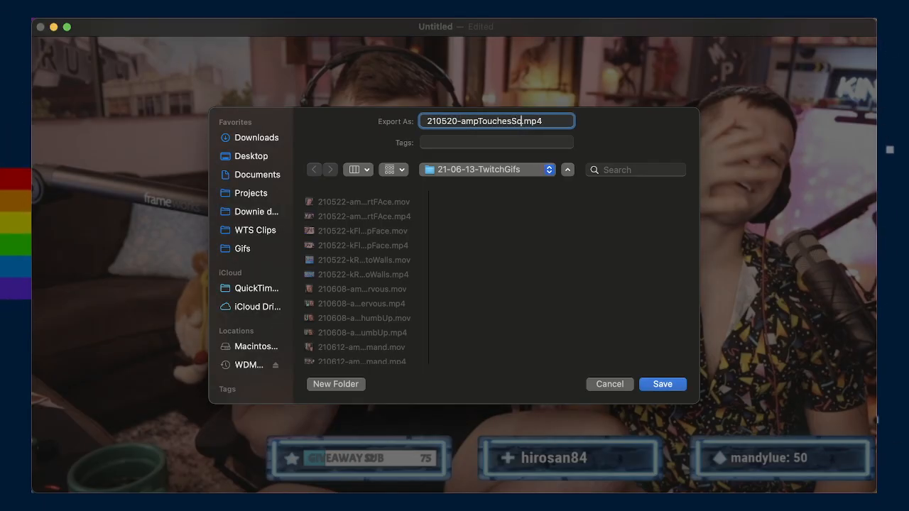
key(Return)
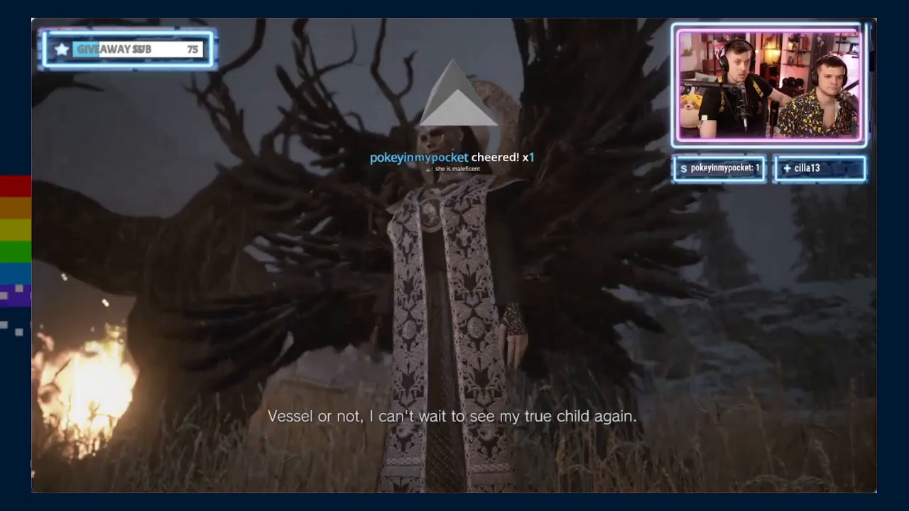
- Trim the muted AT-cm_1187075543.mp4 to the close-up facial expression from about 00:13.83 to 00:18.39 and play back the result
mouse_move(383, 328)
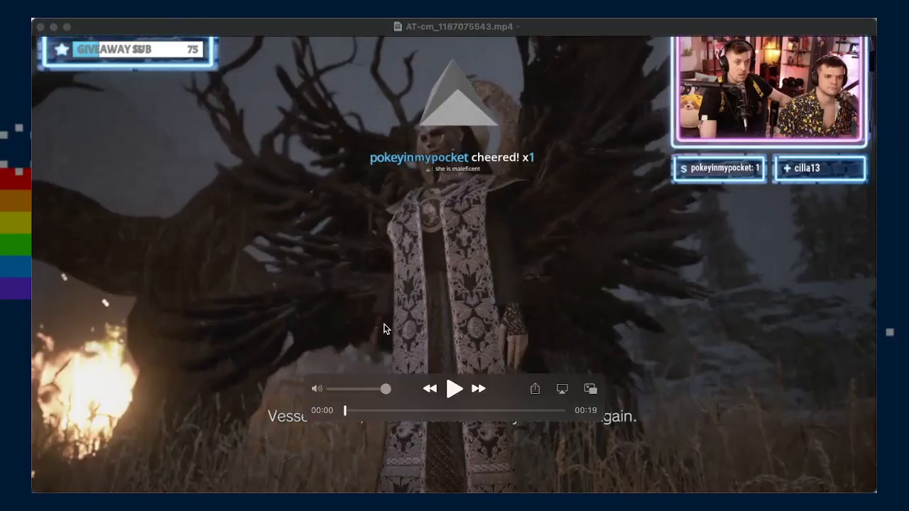
click(467, 293)
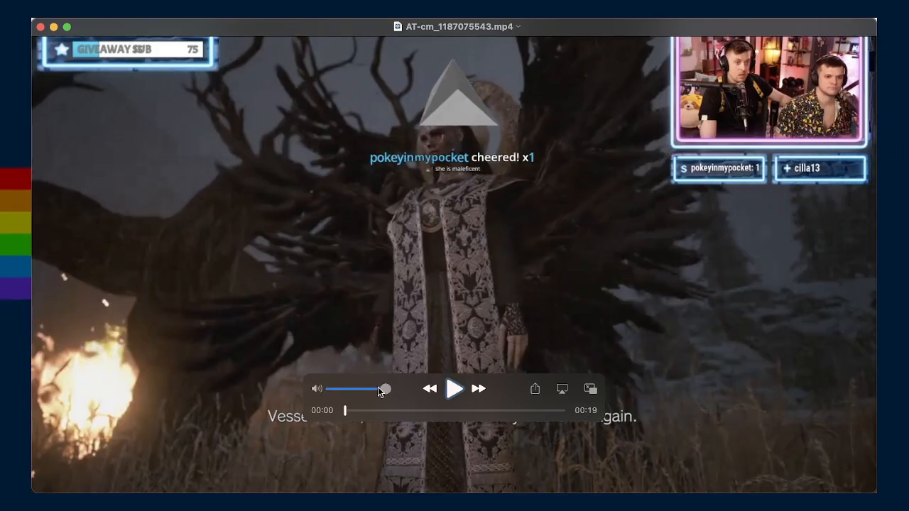
key(super+t)
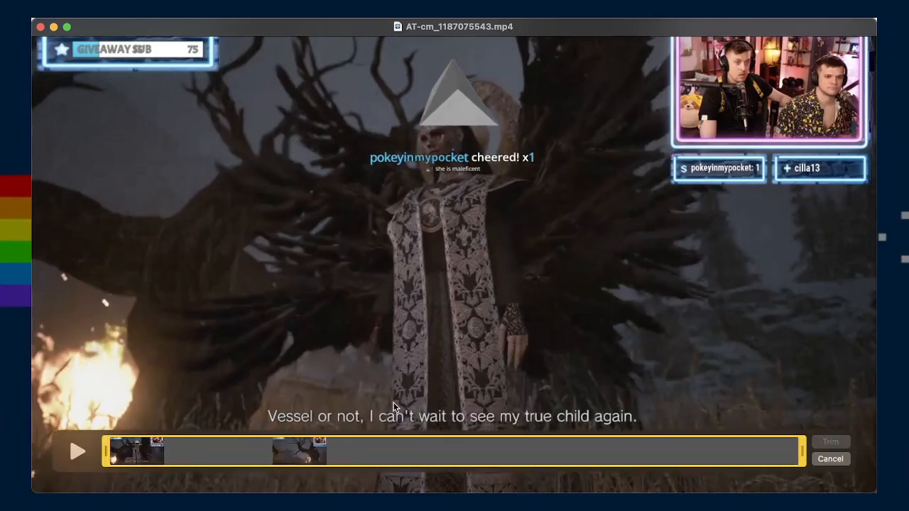
drag(110, 446, 620, 456)
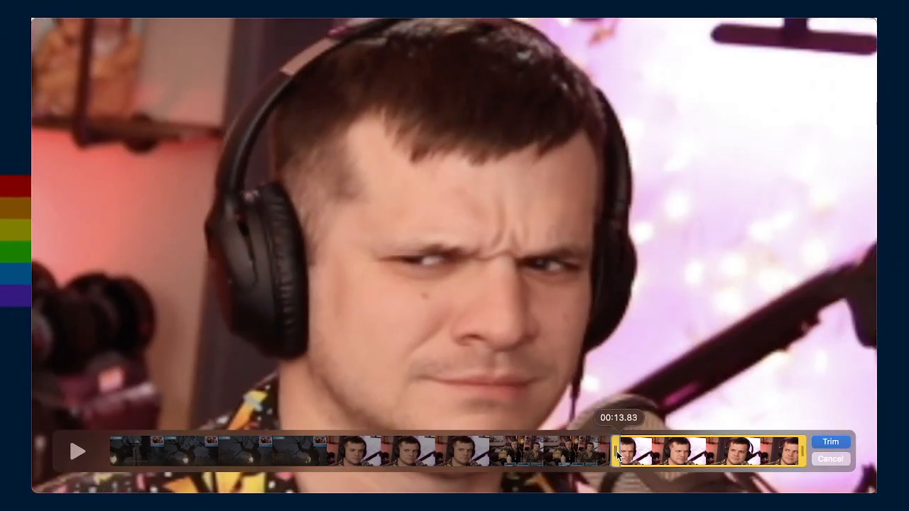
drag(805, 452, 736, 457)
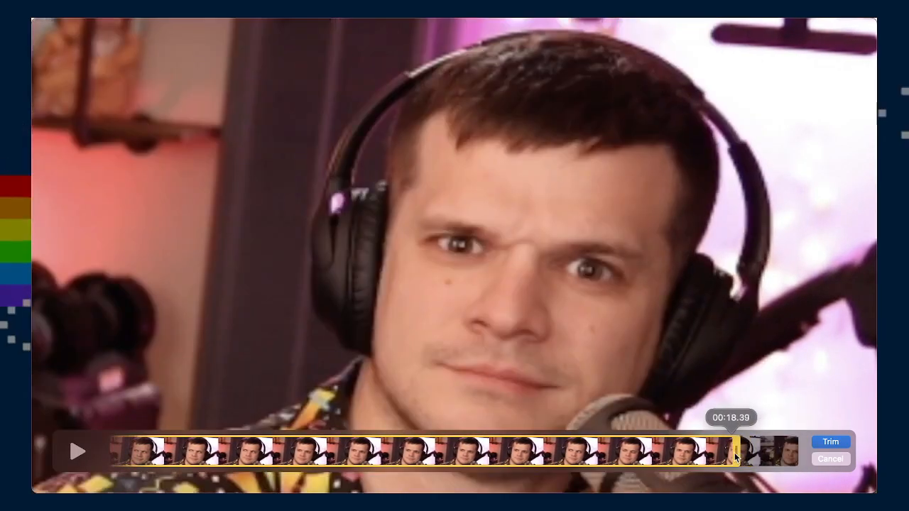
click(838, 440)
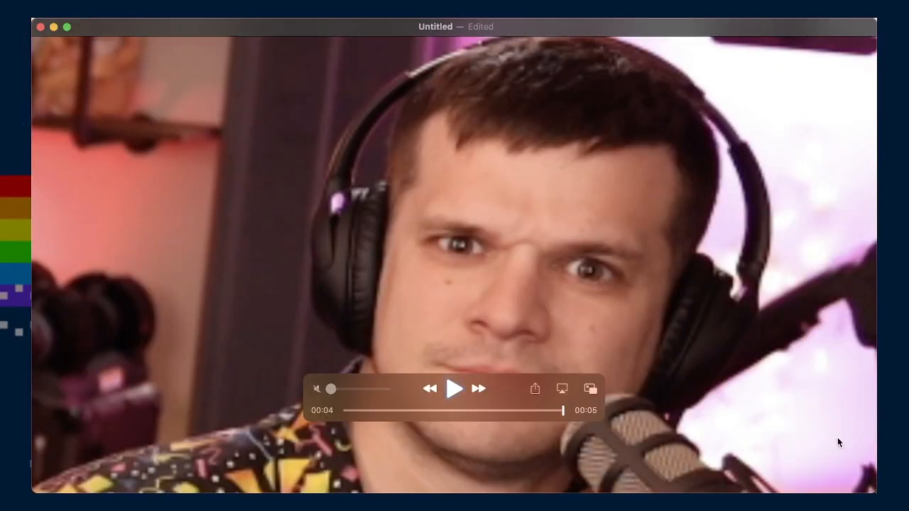
click(449, 389)
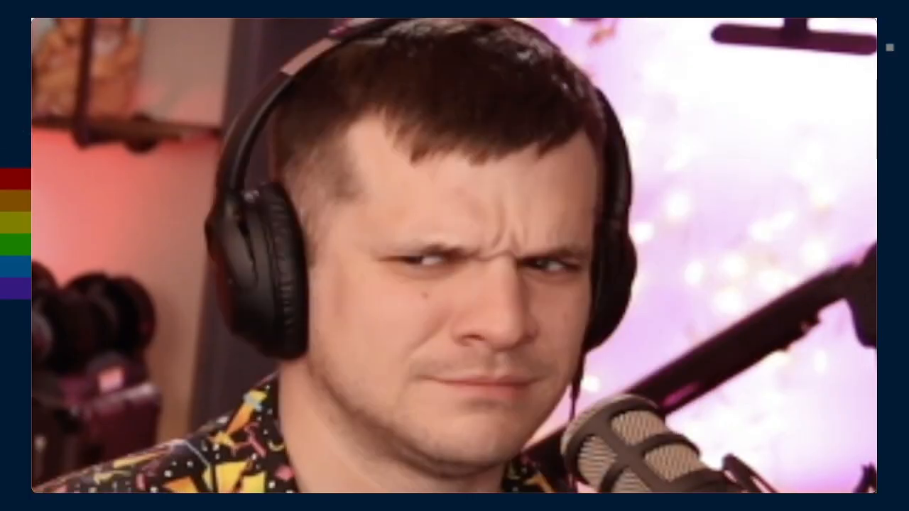
mouse_move(427, 269)
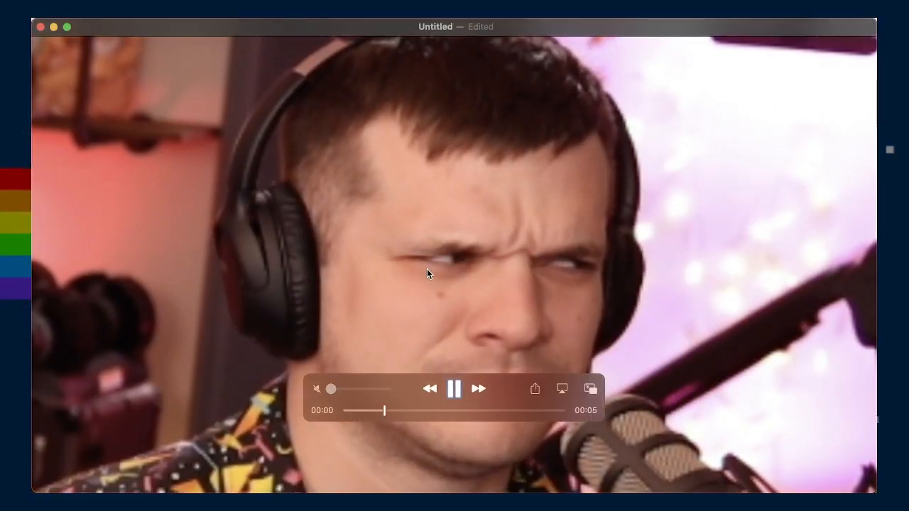
- Review the trimmed facial-expression clip and shorten it from the end to about 3 seconds
click(454, 389)
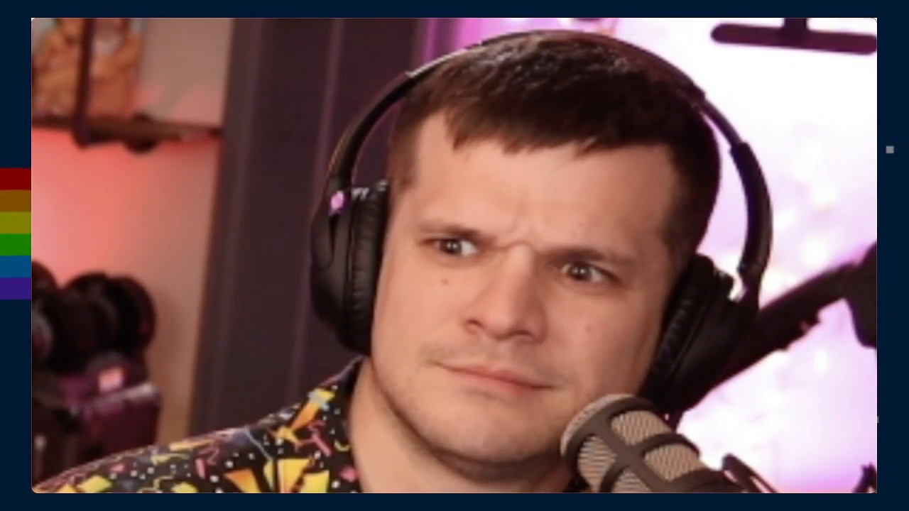
mouse_move(236, 312)
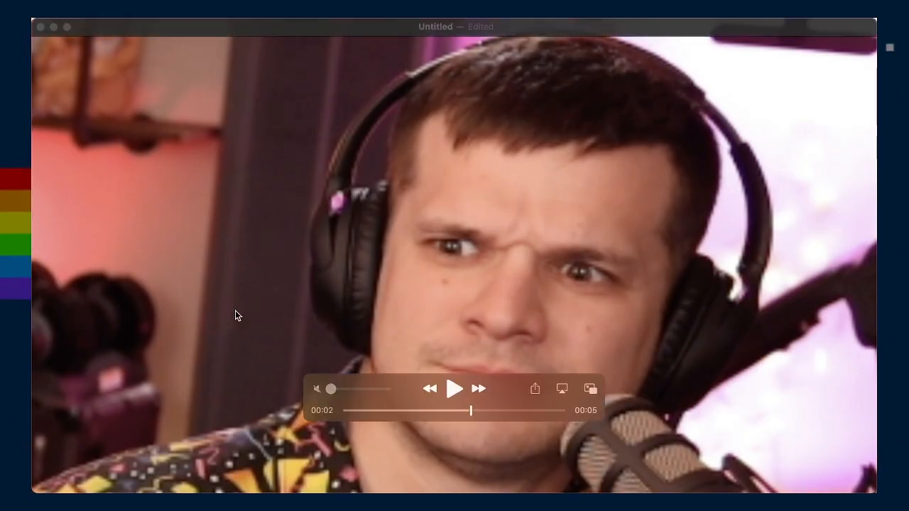
click(457, 390)
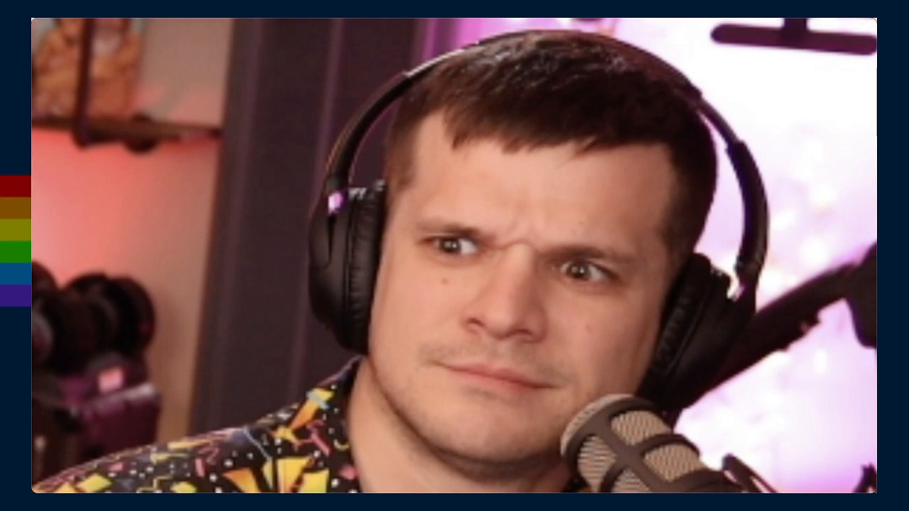
mouse_move(482, 453)
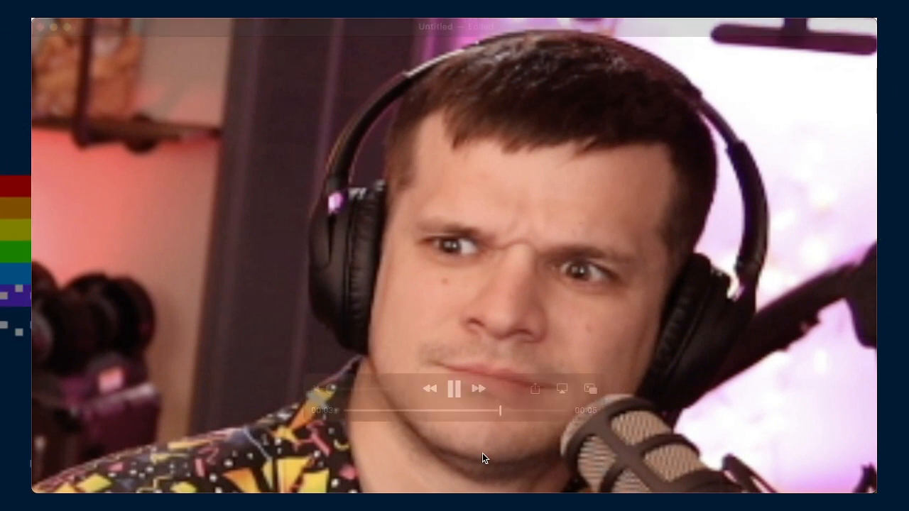
click(453, 390)
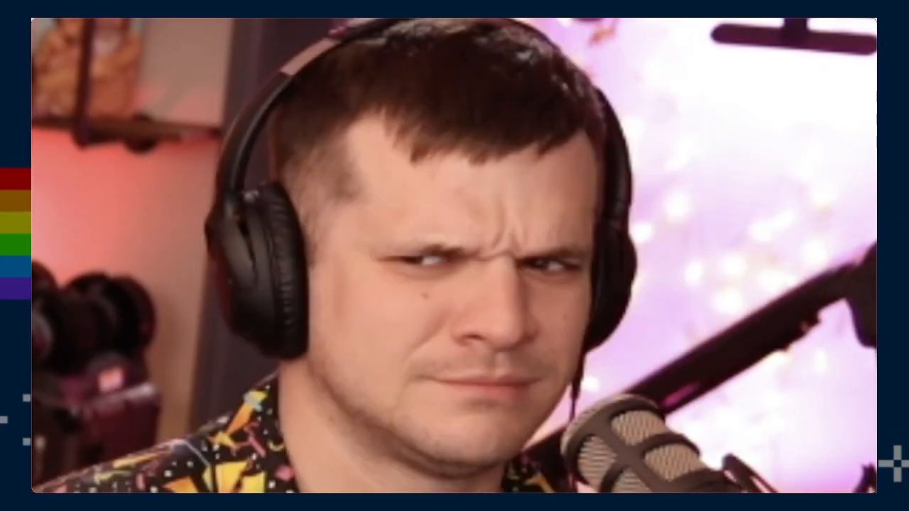
mouse_move(480, 330)
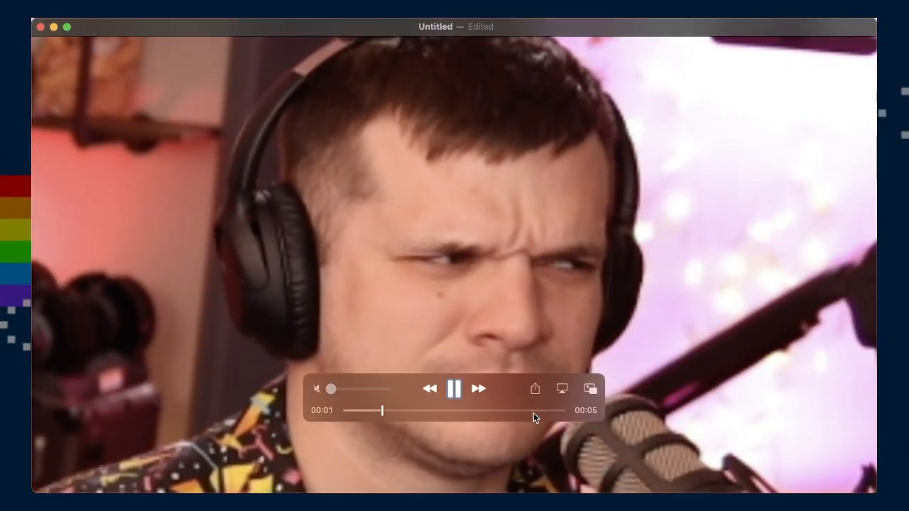
key(super+t)
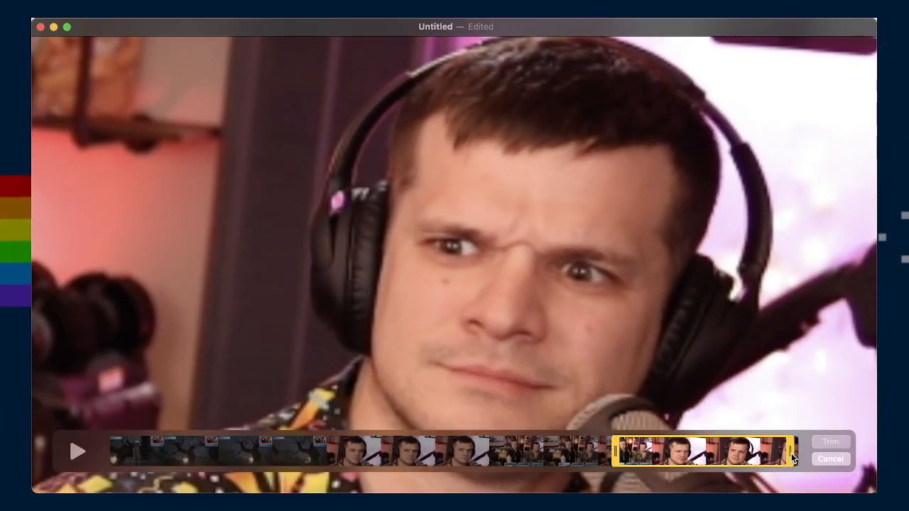
drag(794, 460, 652, 458)
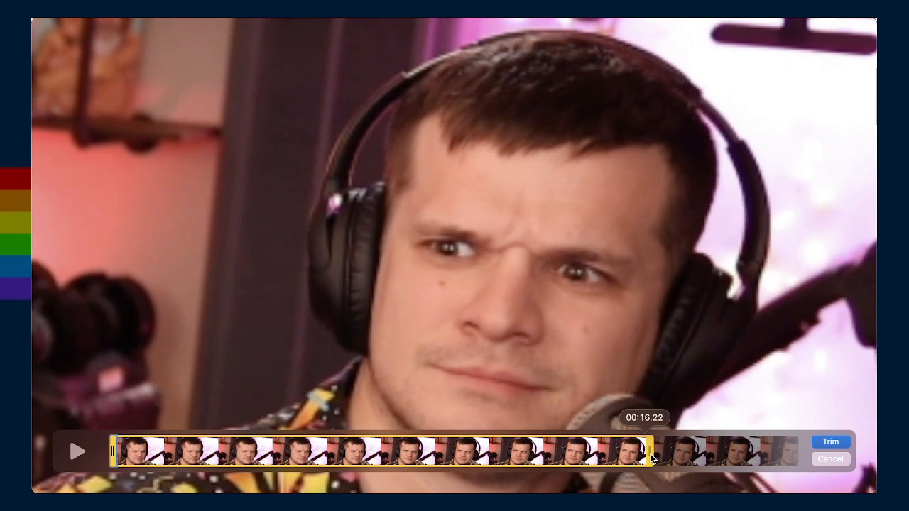
drag(596, 460, 615, 468)
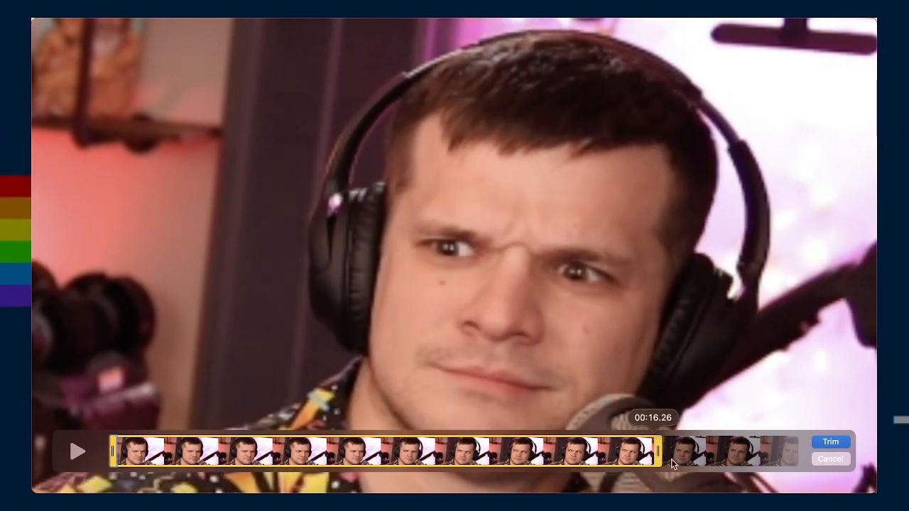
drag(671, 463, 727, 462)
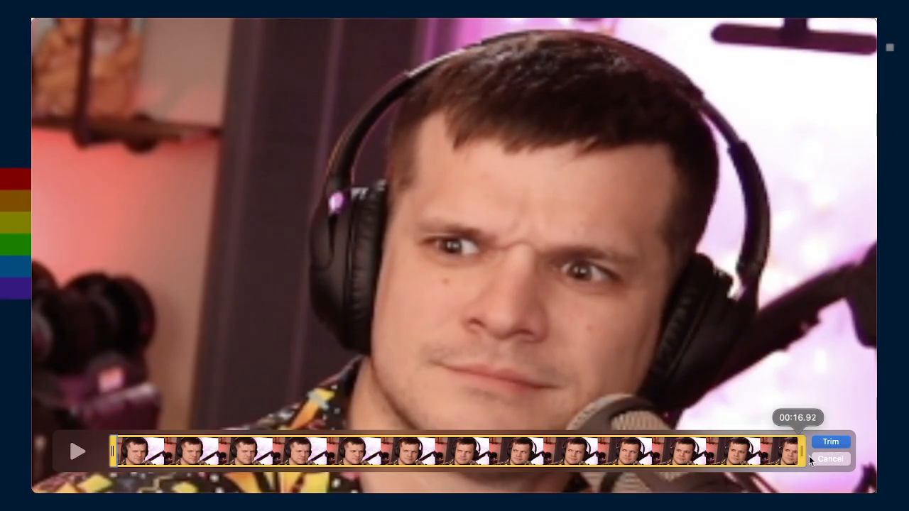
drag(810, 460, 640, 462)
click(829, 443)
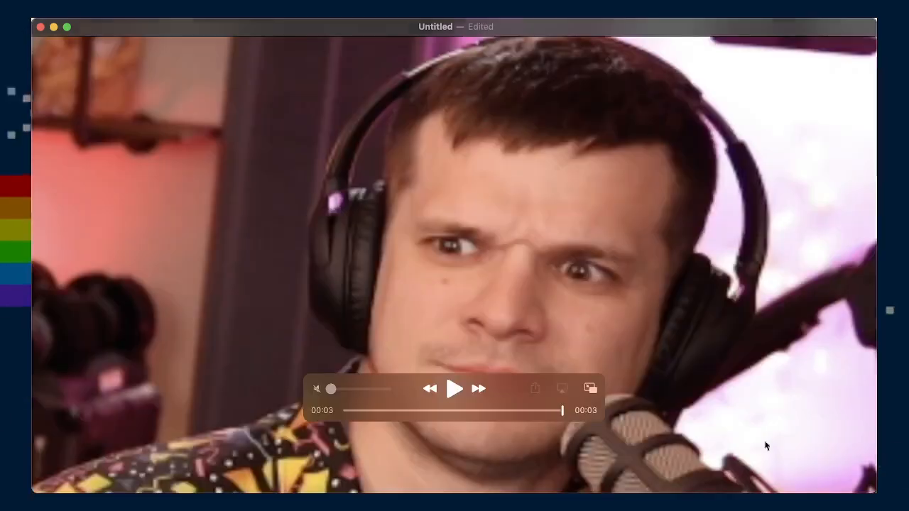
- Scrub the shortened facial-expression clip for its best ending, trim the end to about 00:15.96, and play back the result
click(449, 390)
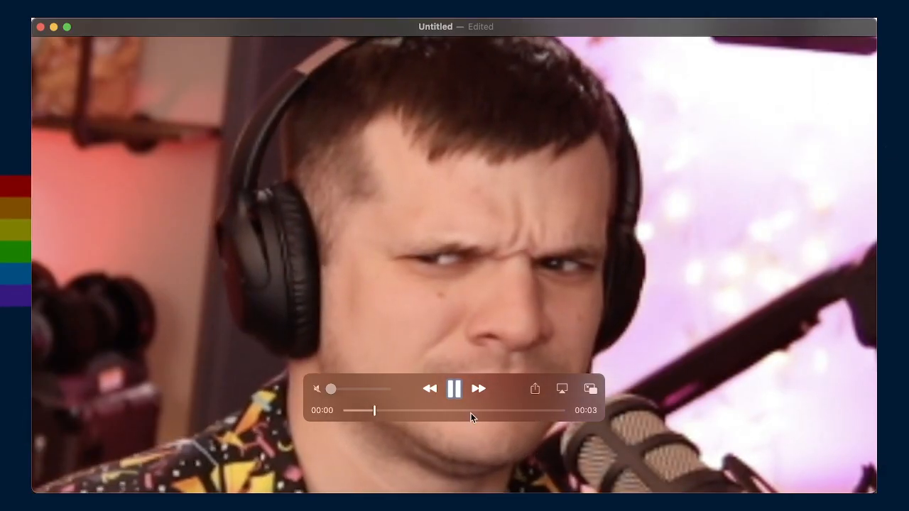
drag(470, 413, 495, 413)
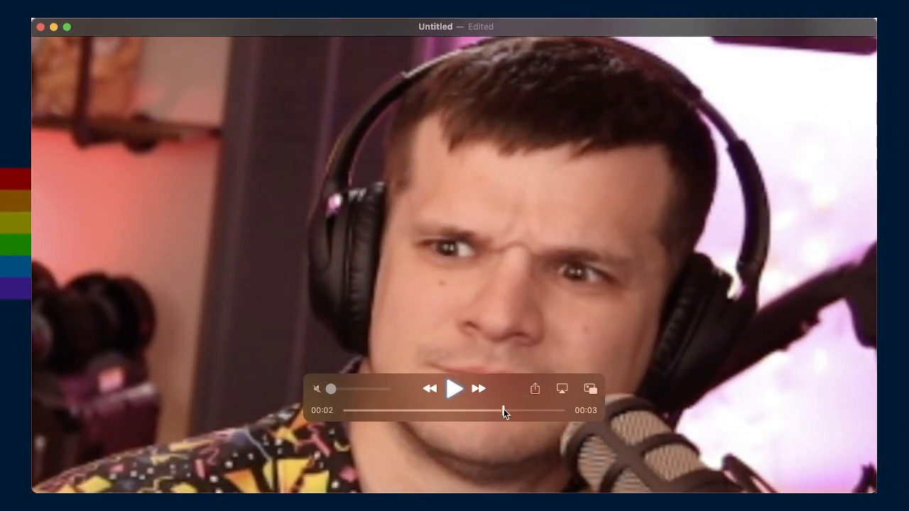
drag(569, 410, 473, 409)
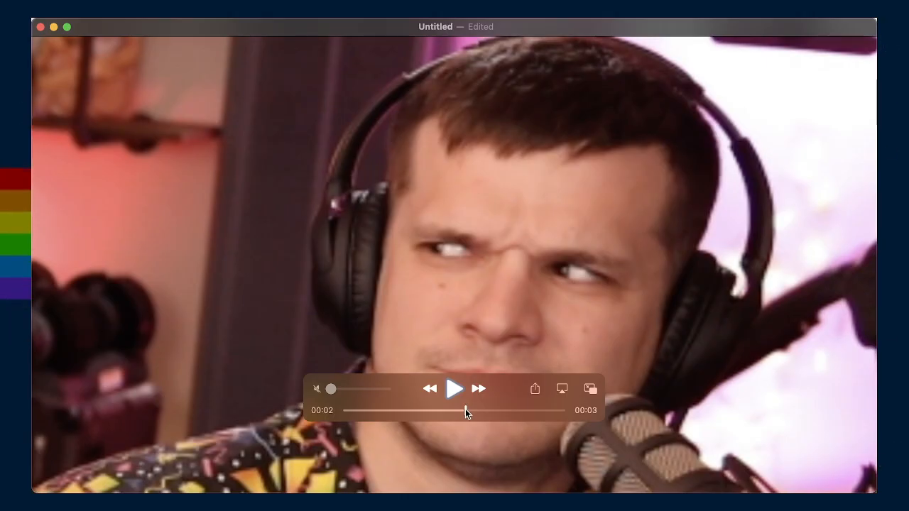
drag(466, 410, 489, 412)
key(space)
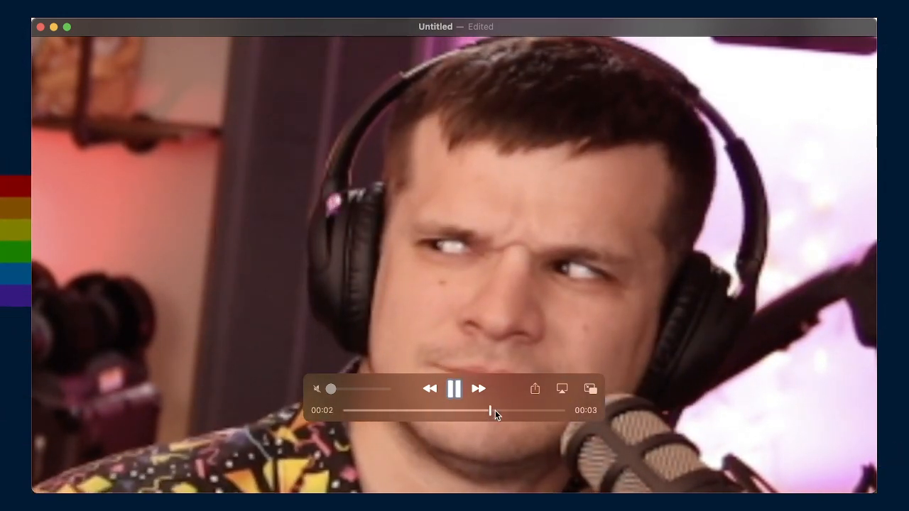
key(super+t)
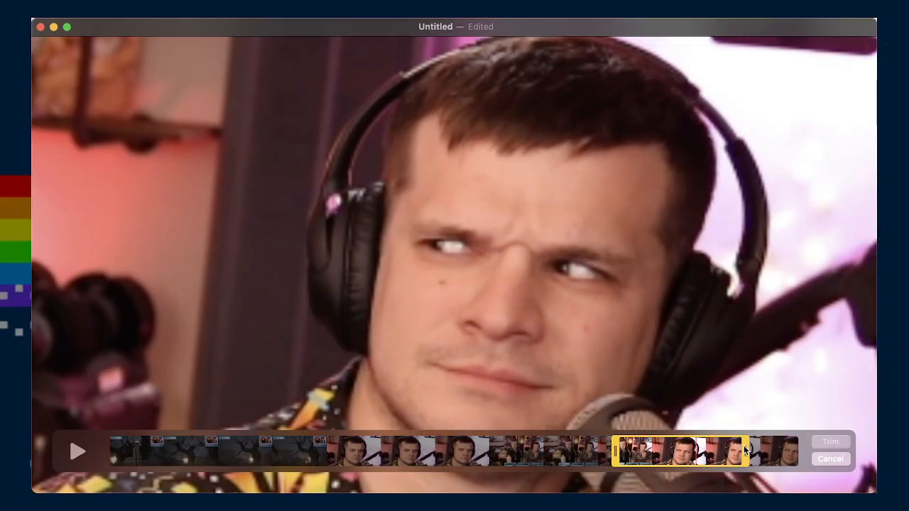
drag(746, 450, 701, 450)
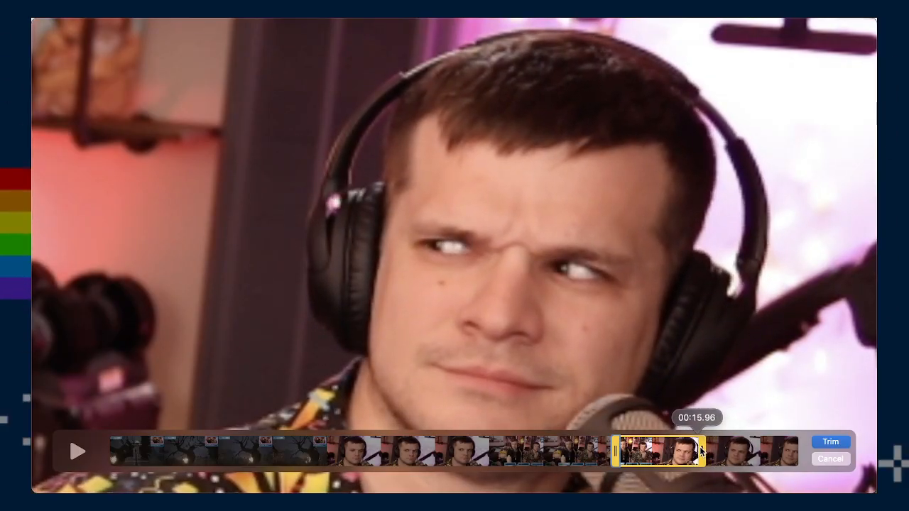
click(822, 439)
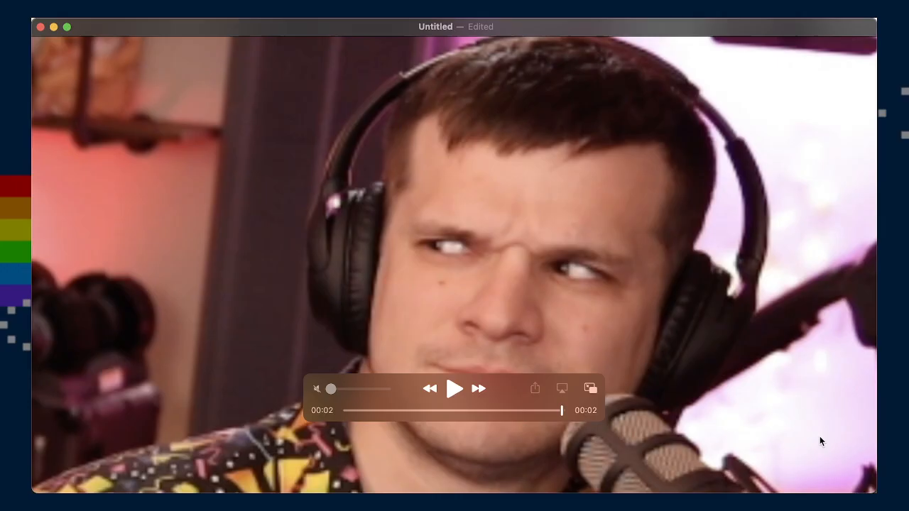
click(454, 391)
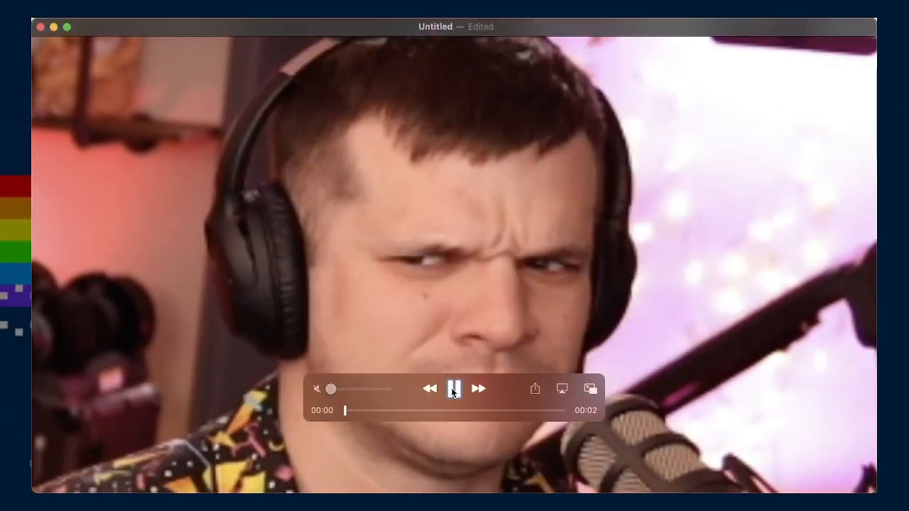
- Export the trimmed facial-expression clip to 21-06-13-TwitchGifs as 210520-scottWtfFace.mp4
click(453, 389)
key(super+s)
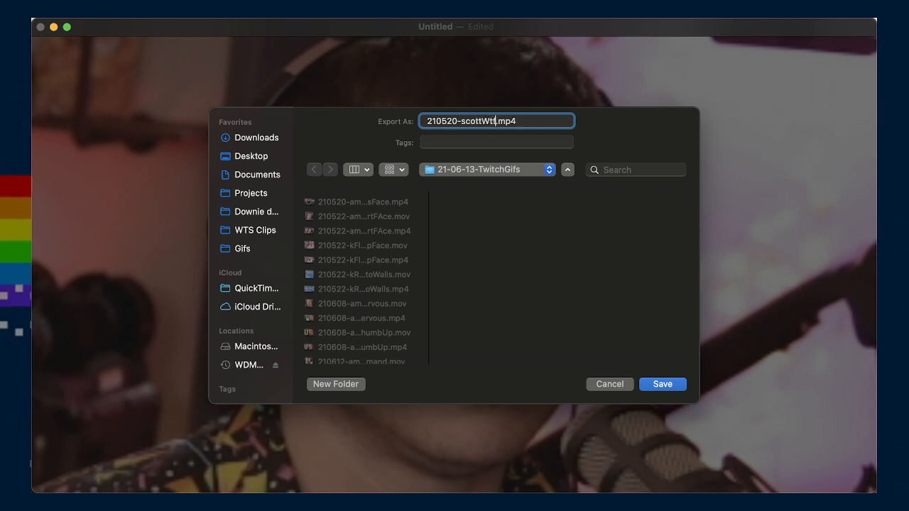
text(ce)
key(Return)
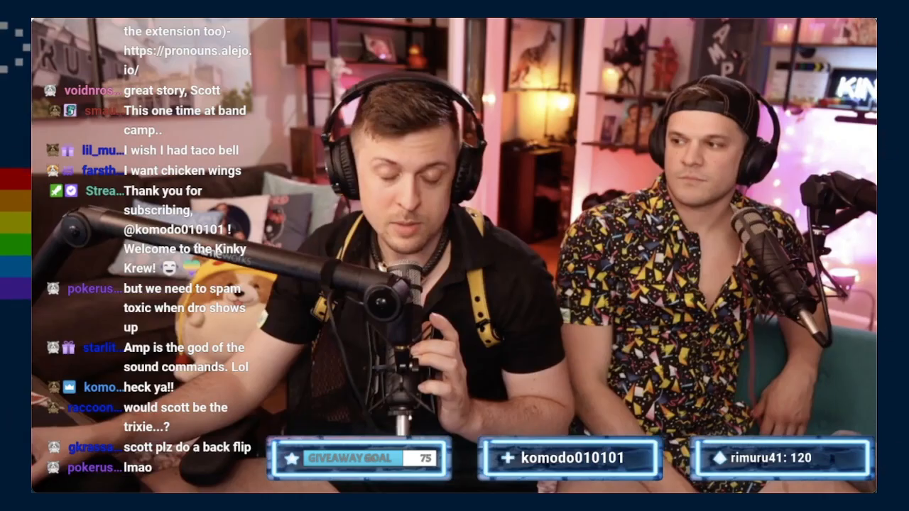
- Trim AT-cm_1187288152.mp4 to the roughly 3-second middle moment where both hosts move in sync, and play back the result
mouse_move(400, 331)
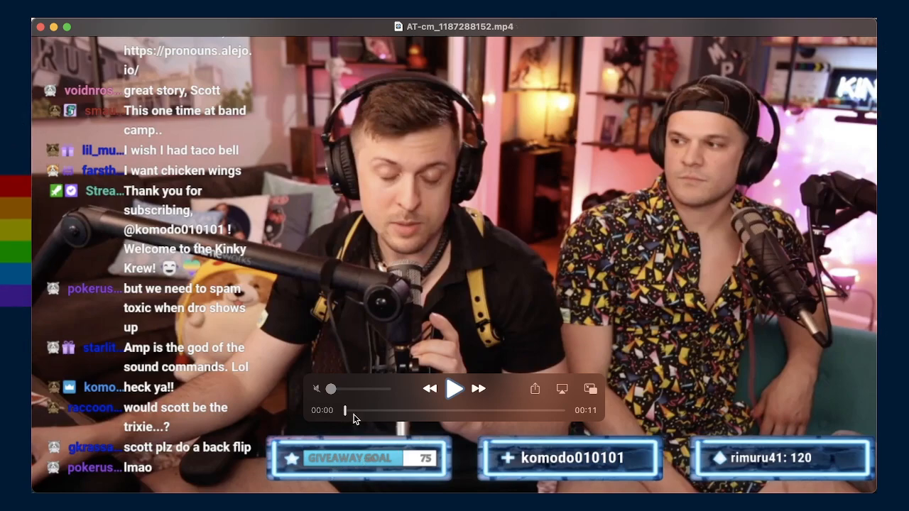
drag(354, 419, 453, 419)
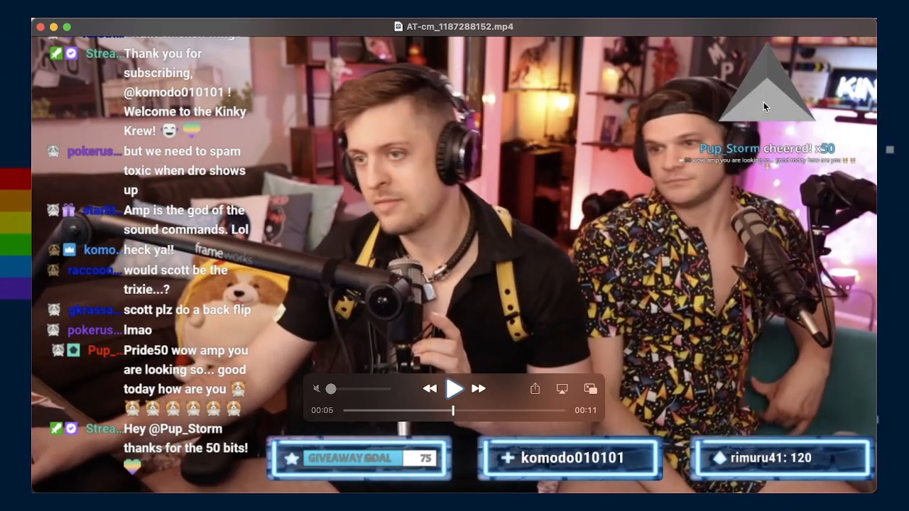
key(super+t)
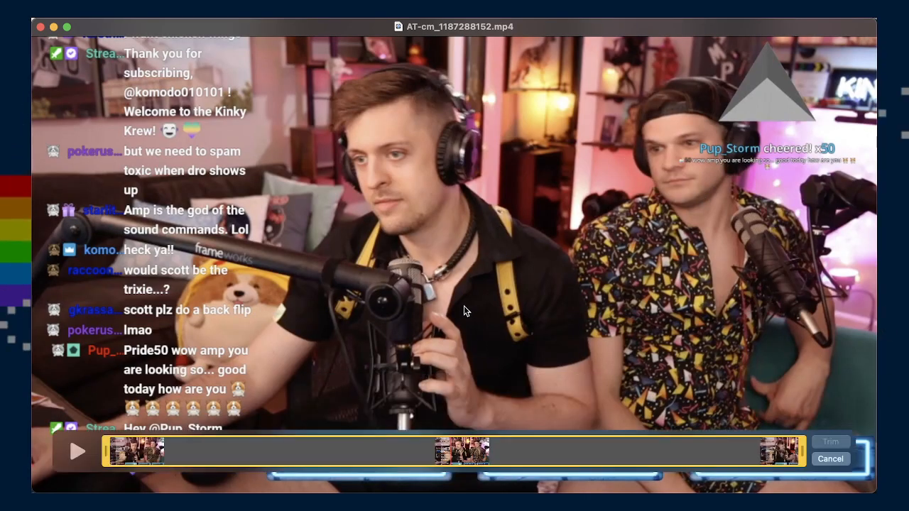
drag(102, 451, 359, 454)
drag(804, 456, 565, 463)
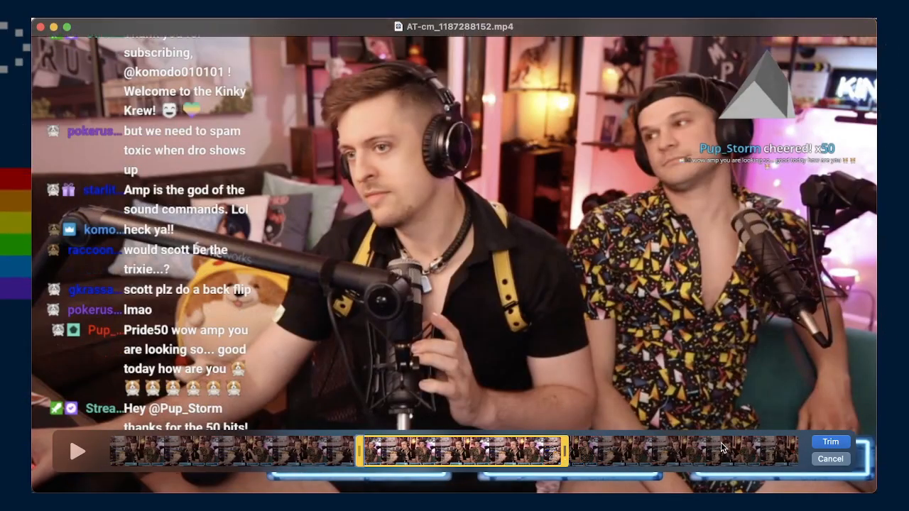
click(818, 442)
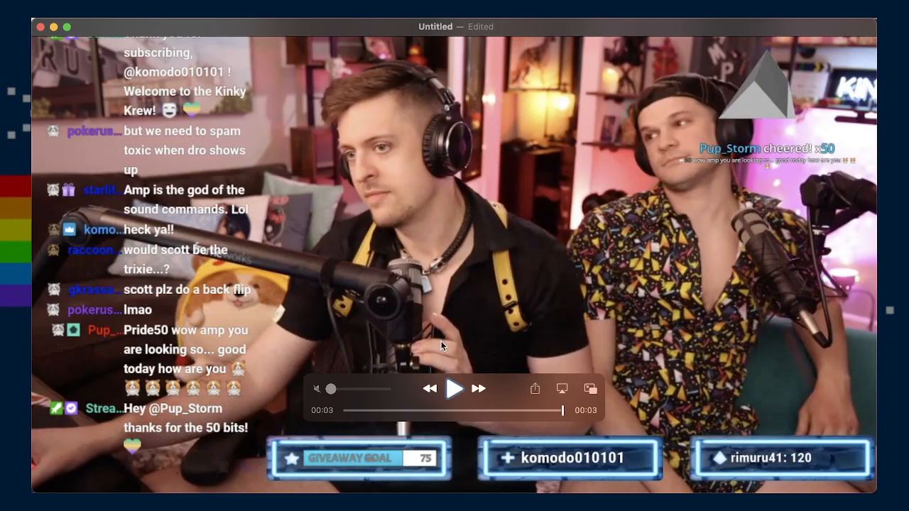
click(455, 389)
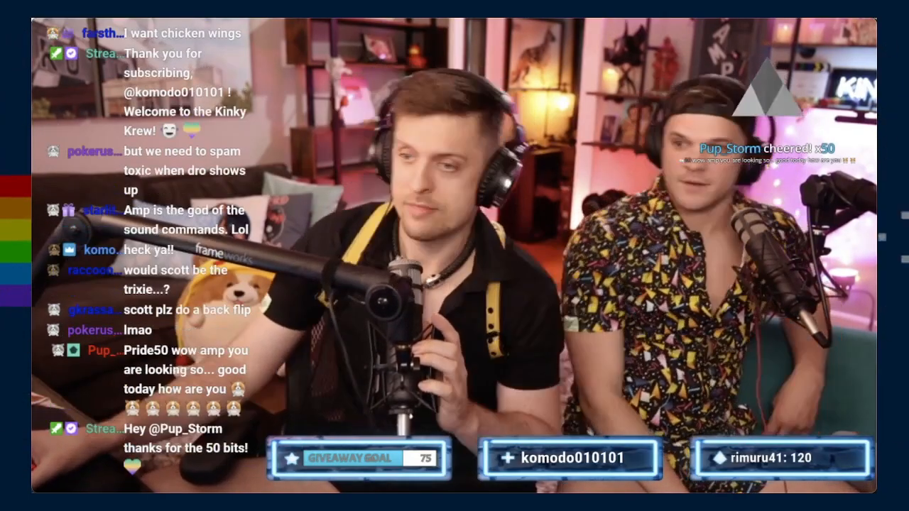
mouse_move(526, 324)
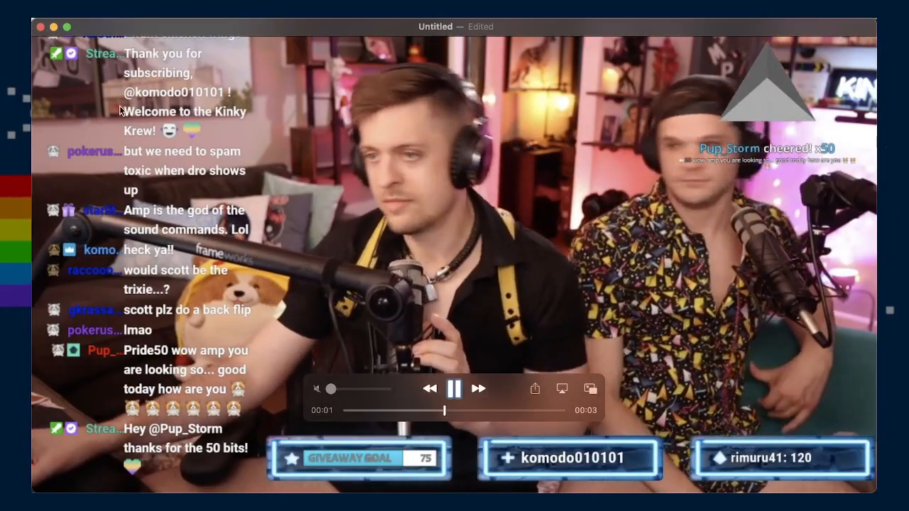
drag(465, 392, 461, 392)
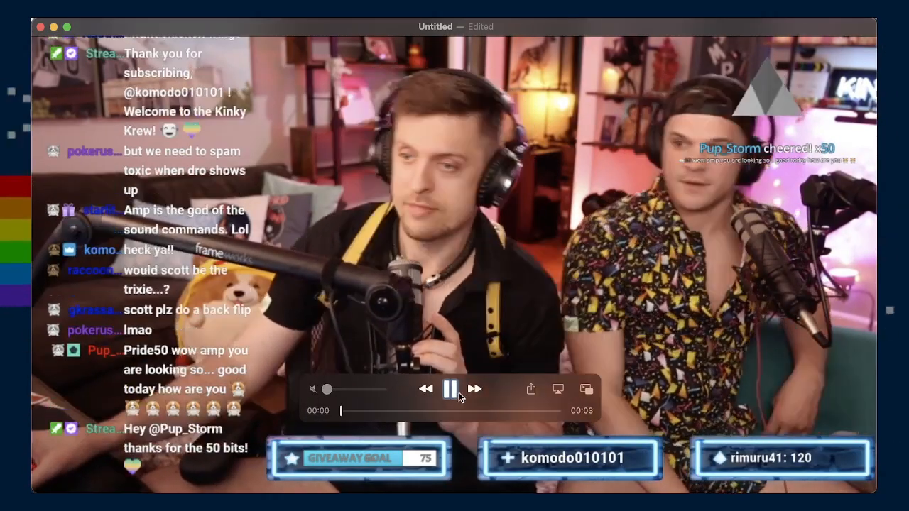
- Stop playback and export the trimmed clip to 21-06-13-TwitchGifs as 210520-ampScottSync.mp4
click(457, 393)
key(super+s)
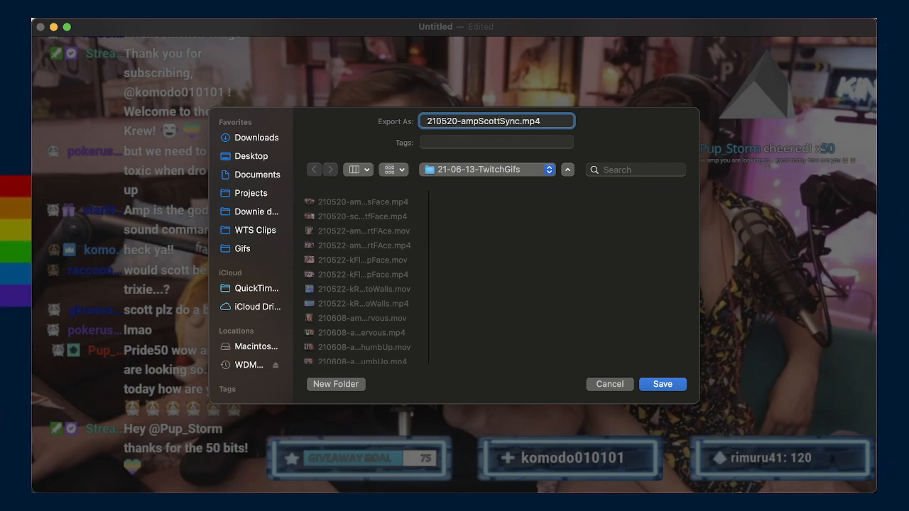
key(Return)
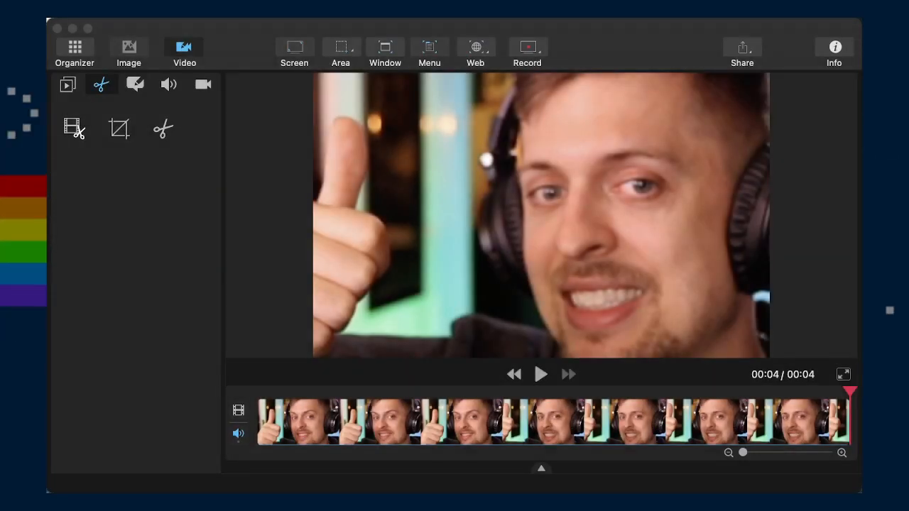
- Switch to Capto and add the three newly exported 210520 videos to its video library
click(73, 48)
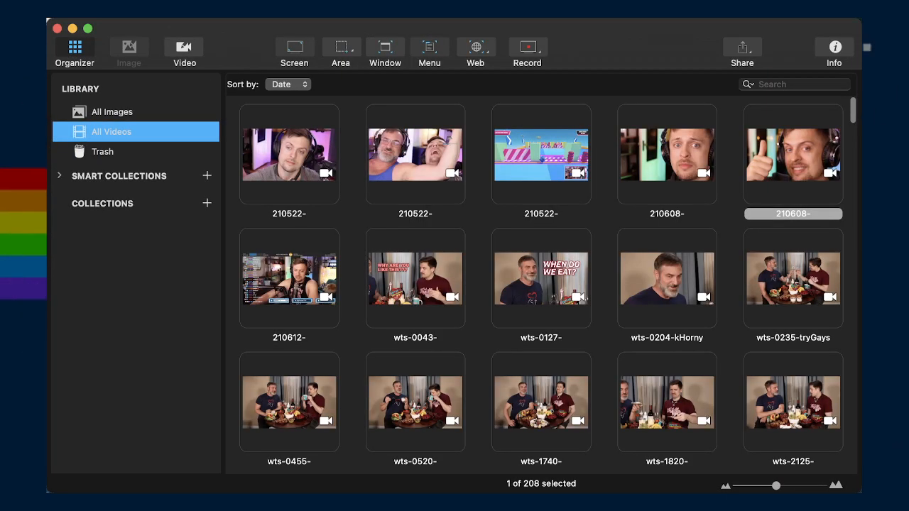
drag(882, 237, 234, 156)
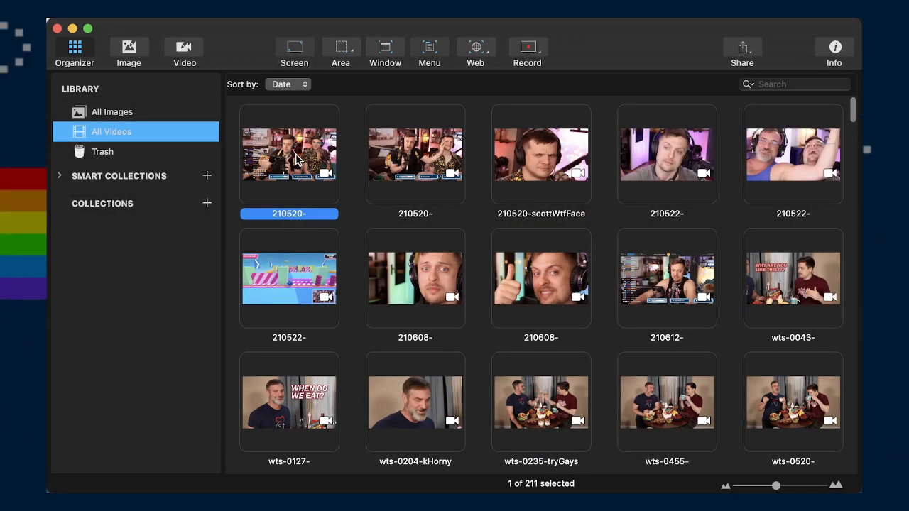
- Open the first 210520 clip, the one with both hosts moving in sync, for editing and mute its audio track
double_click(297, 160)
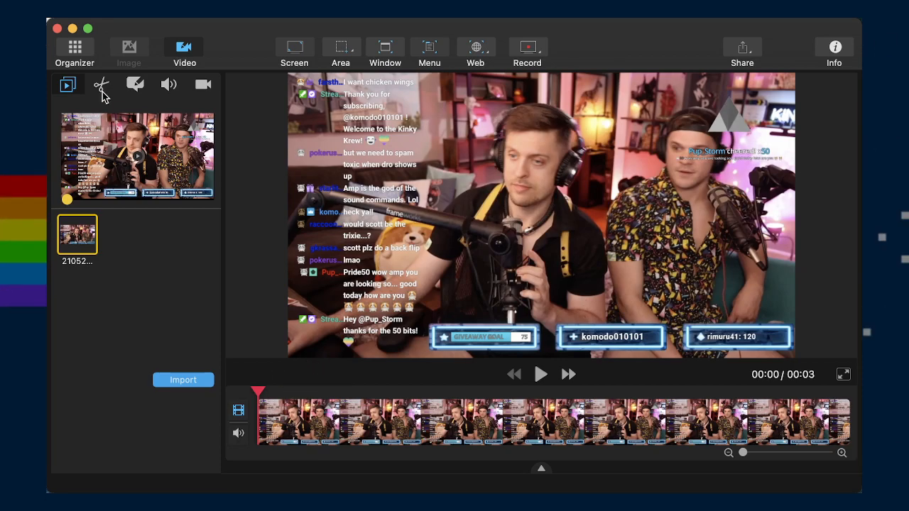
click(169, 84)
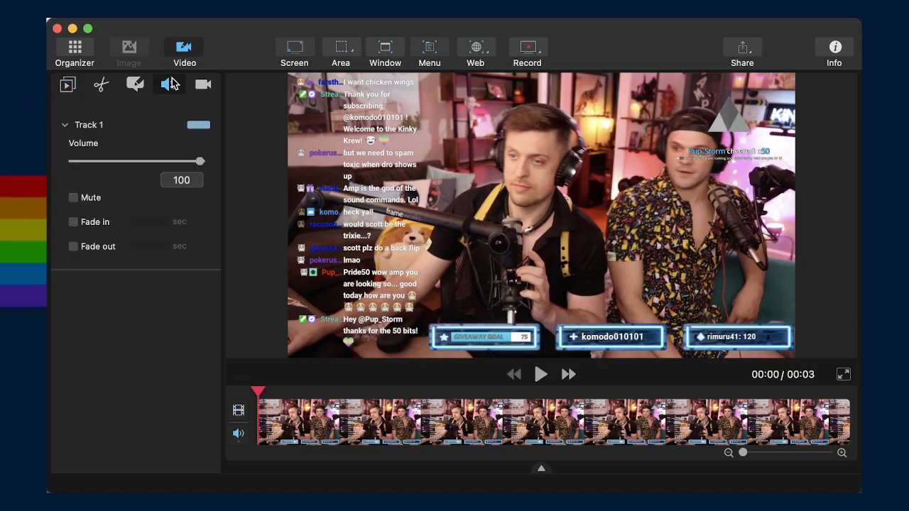
click(74, 200)
- Crop the video to 785 × 505 around both hosts without maintaining the aspect ratio, cutting out the chat and the lower banners
click(101, 85)
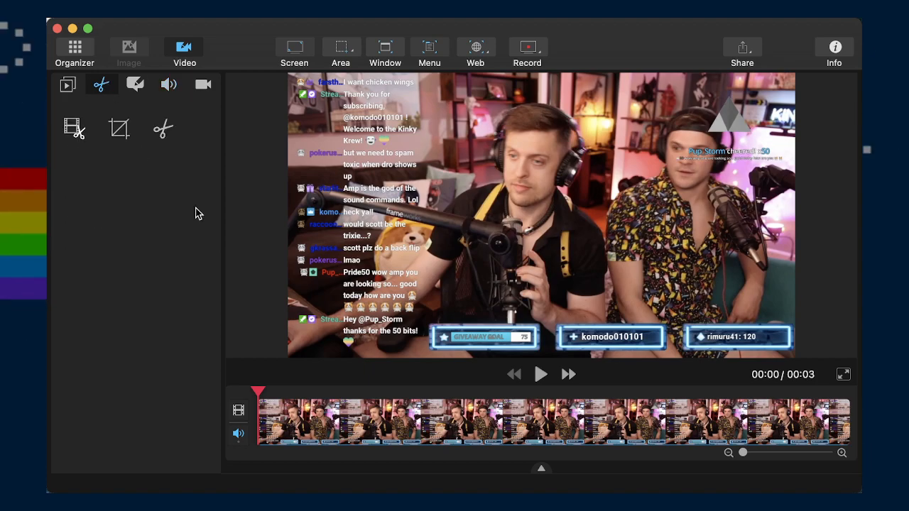
click(118, 130)
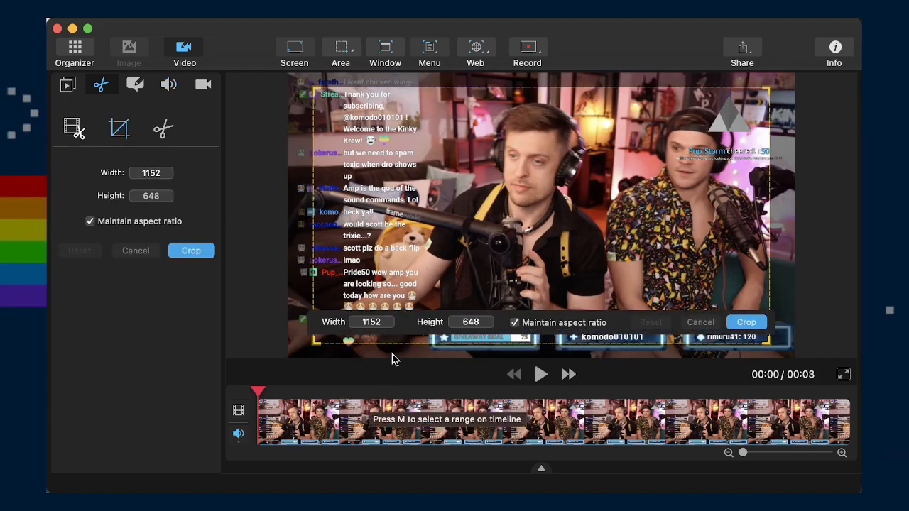
drag(564, 251, 588, 237)
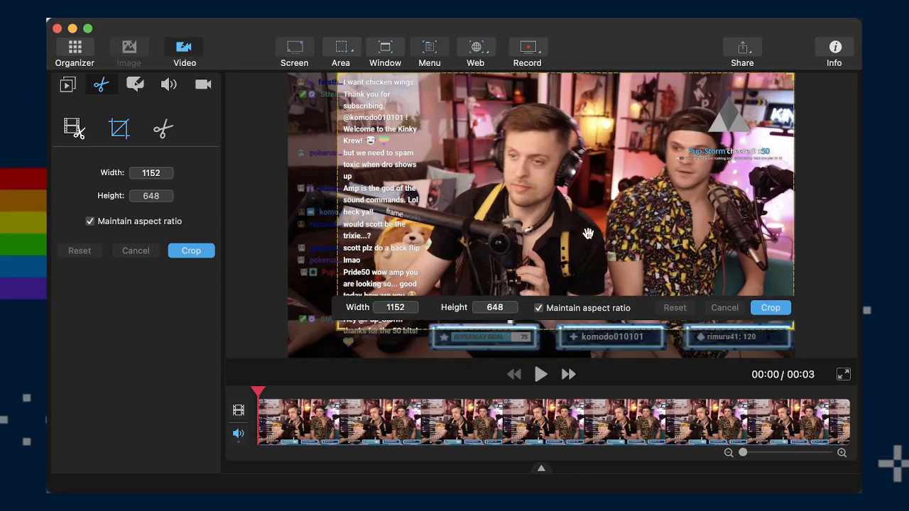
drag(337, 333, 433, 275)
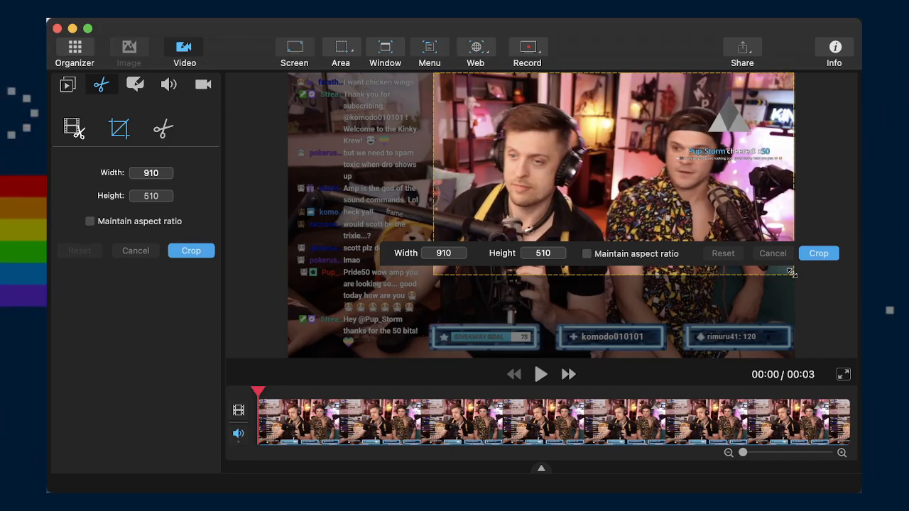
drag(792, 272, 735, 271)
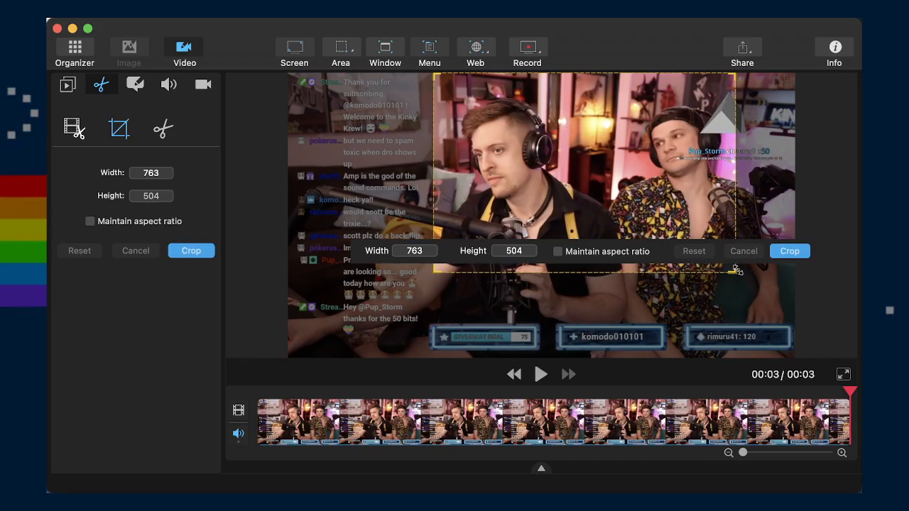
drag(732, 271, 742, 273)
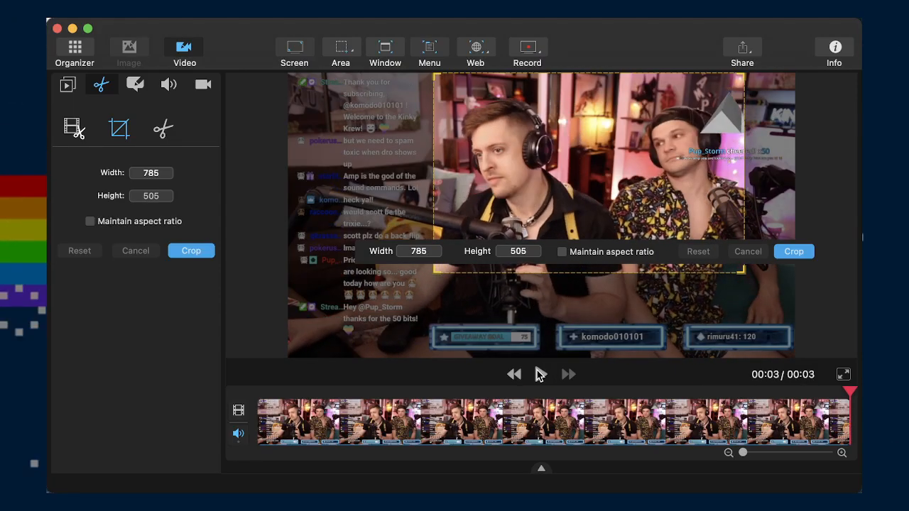
click(795, 253)
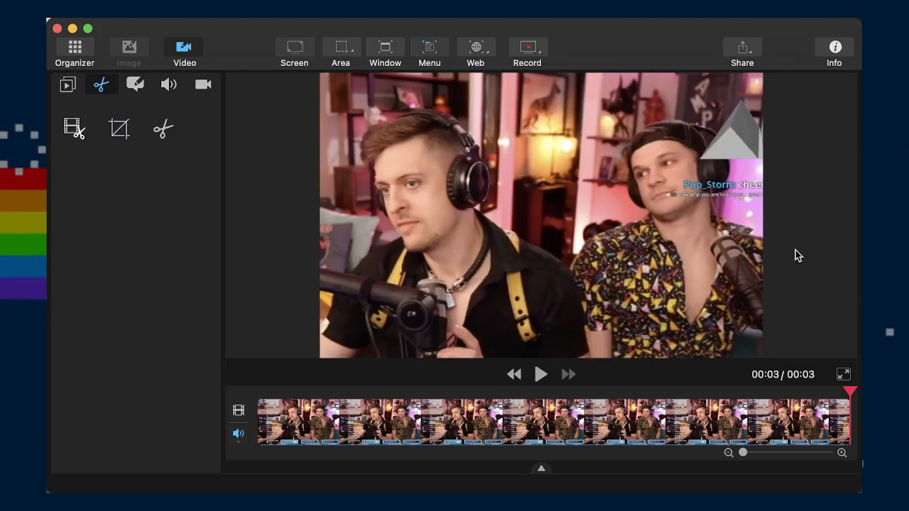
- Play back the cropped clip and export it to 21-06-13-TwitchGifs as 210520-ampScottSyncMoves.mov
click(542, 381)
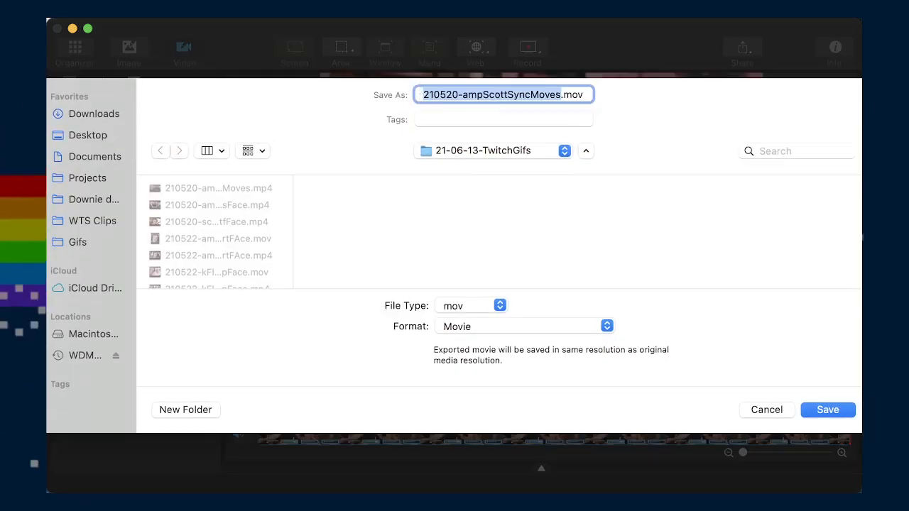
key(Return)
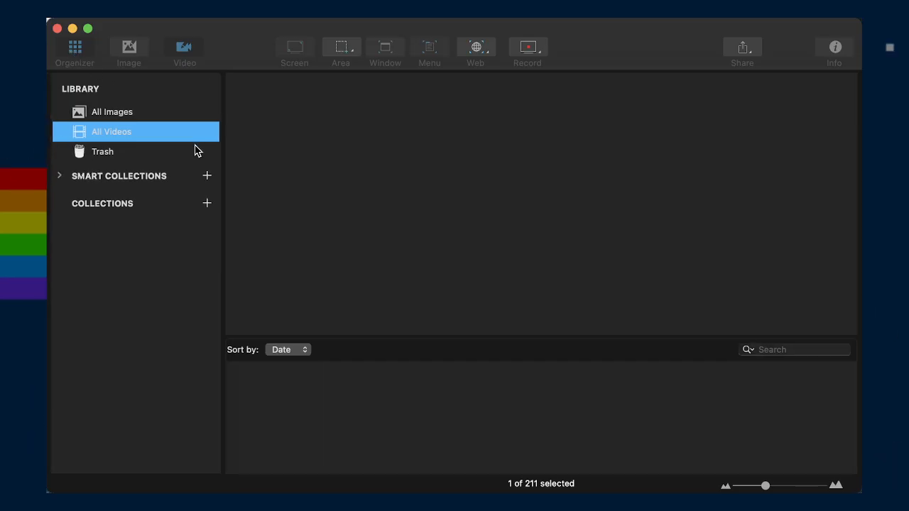
- Open the second 210520 clip, where one host reaches over the other's face, and mute its audio track
double_click(423, 176)
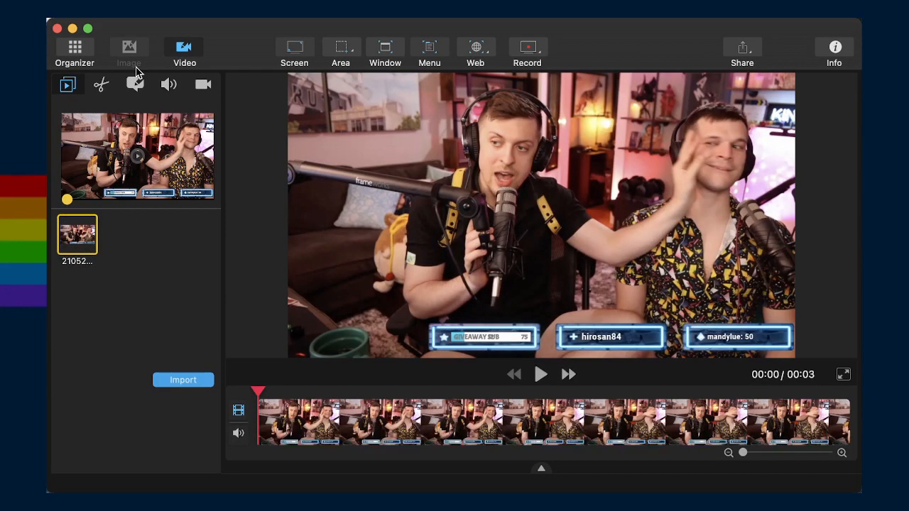
click(168, 84)
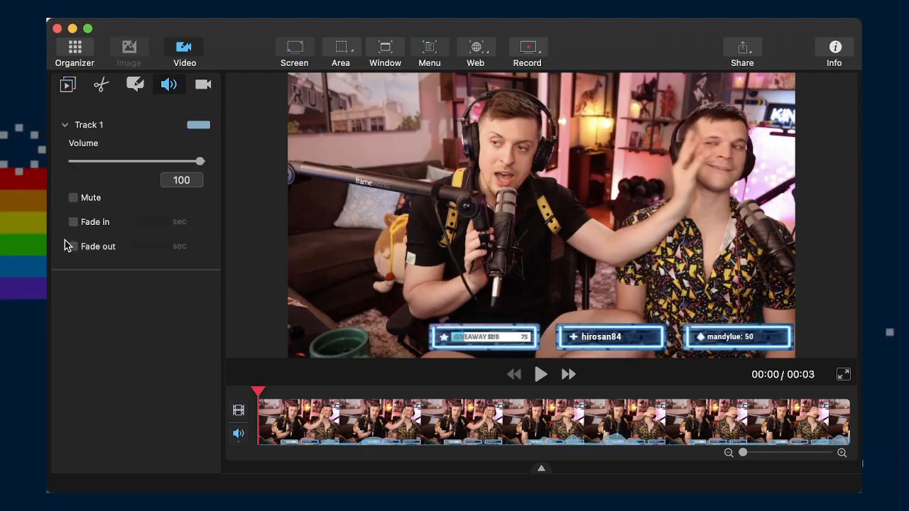
click(73, 198)
- Crop the face-covering clip to 939 × 525 around both hosts with the aspect ratio unlocked, checking the framing in playback
click(101, 84)
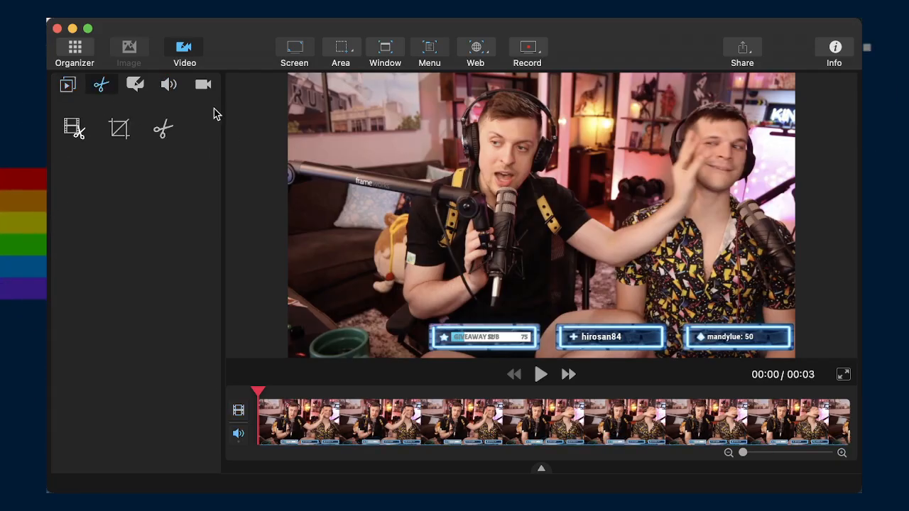
click(120, 129)
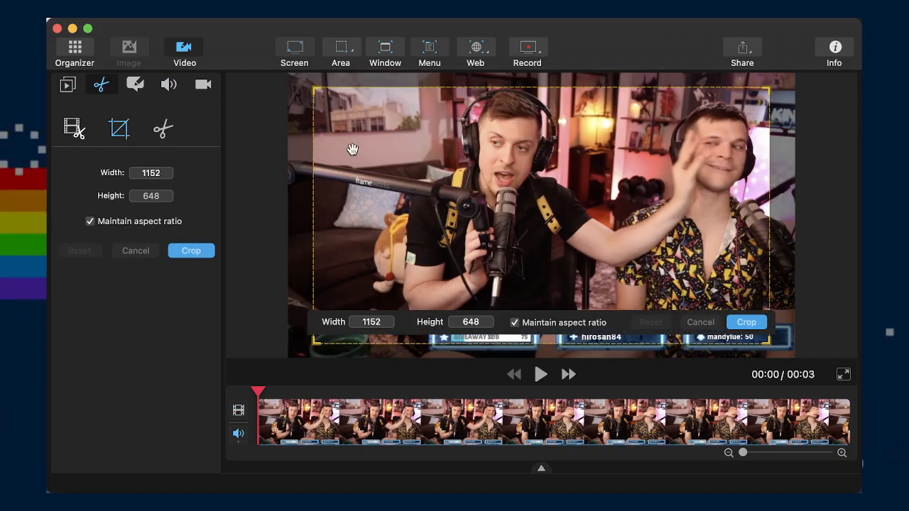
click(512, 323)
drag(529, 277, 581, 198)
drag(338, 326, 408, 280)
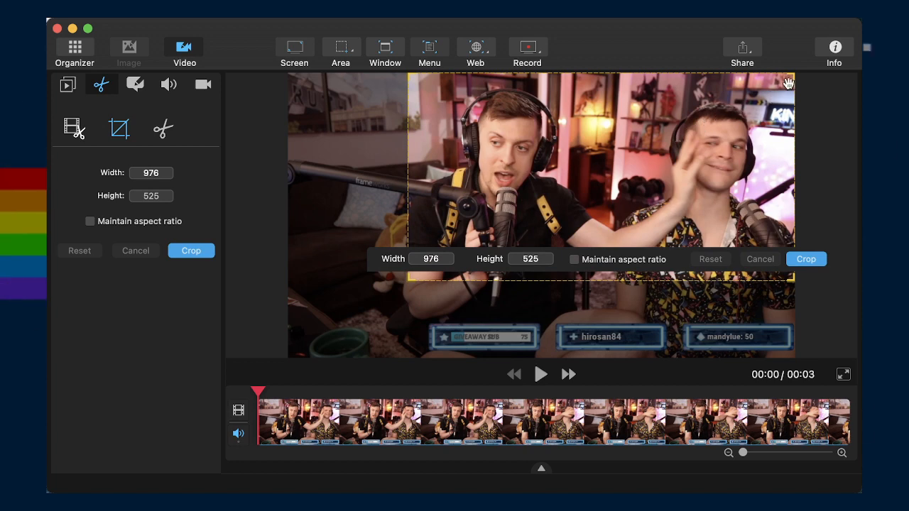
drag(790, 74, 780, 74)
click(538, 381)
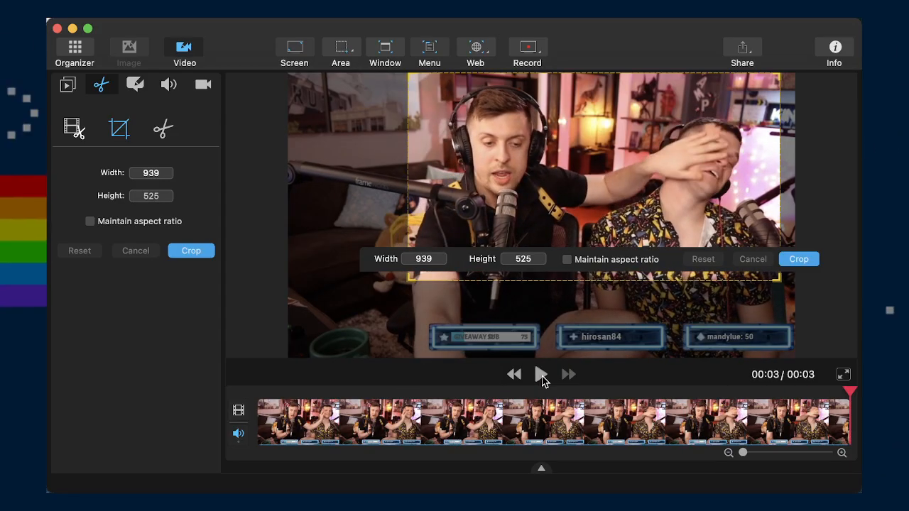
click(799, 259)
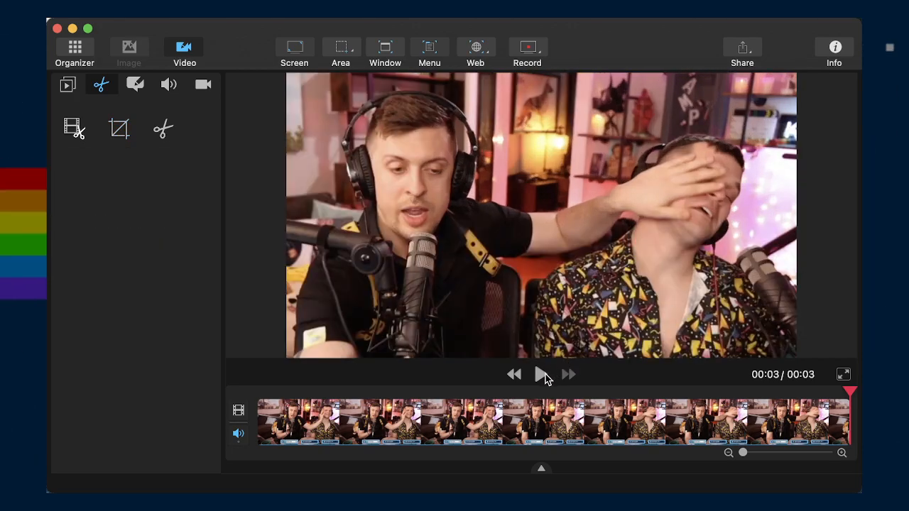
- Play back the cropped face-covering clip and export it under the suggested file name
click(542, 375)
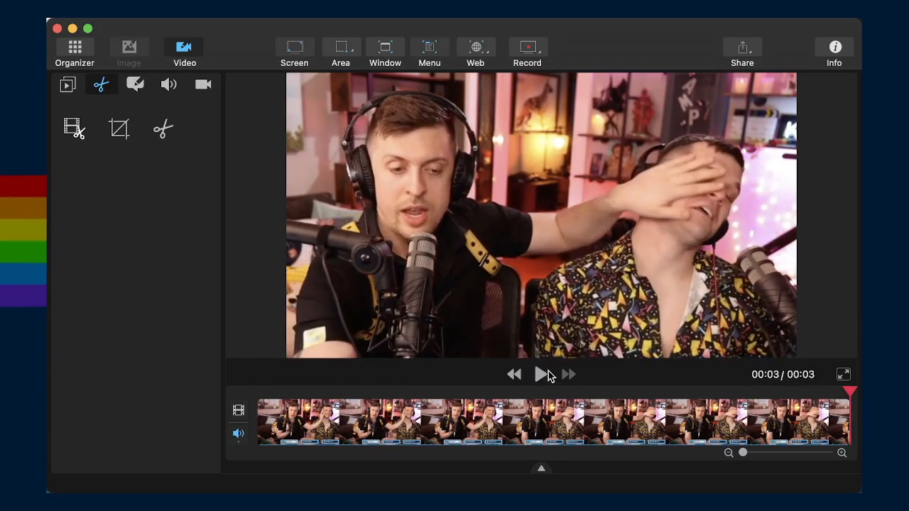
key(super+e)
key(Return)
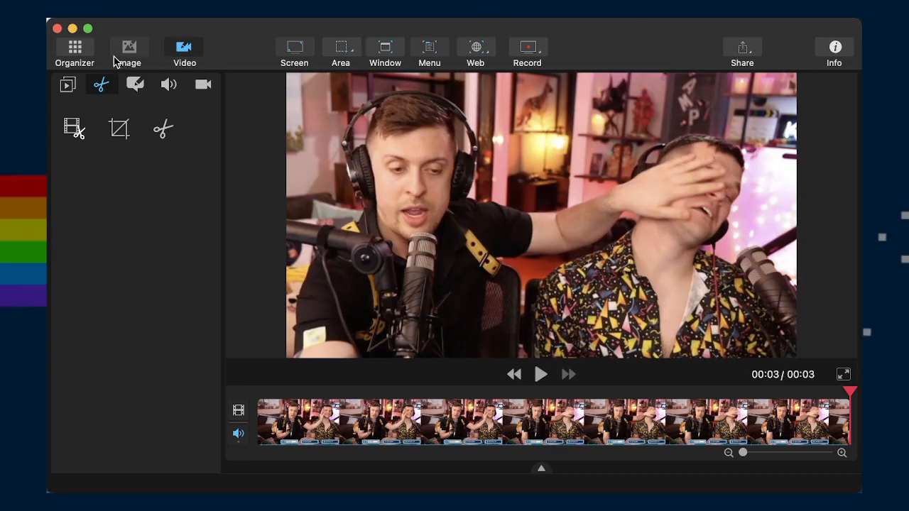
- Return to the video library, open the 210520-scottWtfFace clip for editing and mute its audio track
click(75, 55)
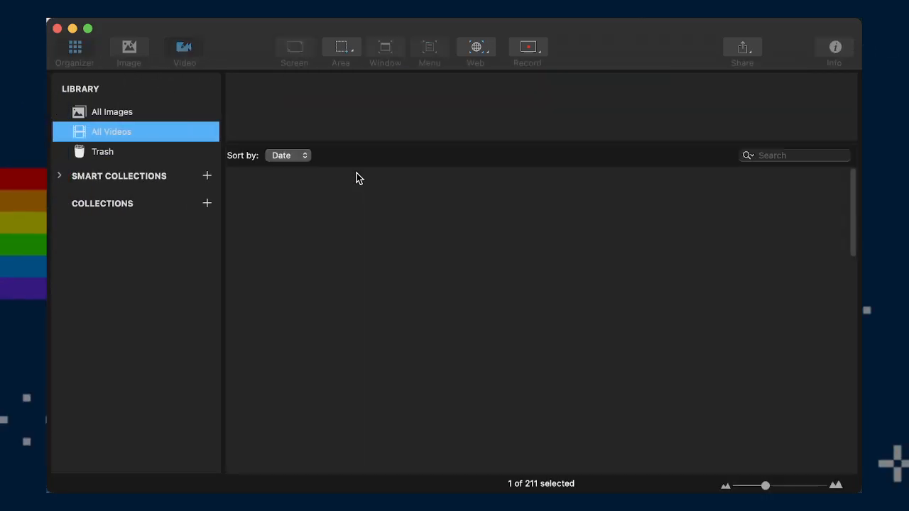
double_click(535, 146)
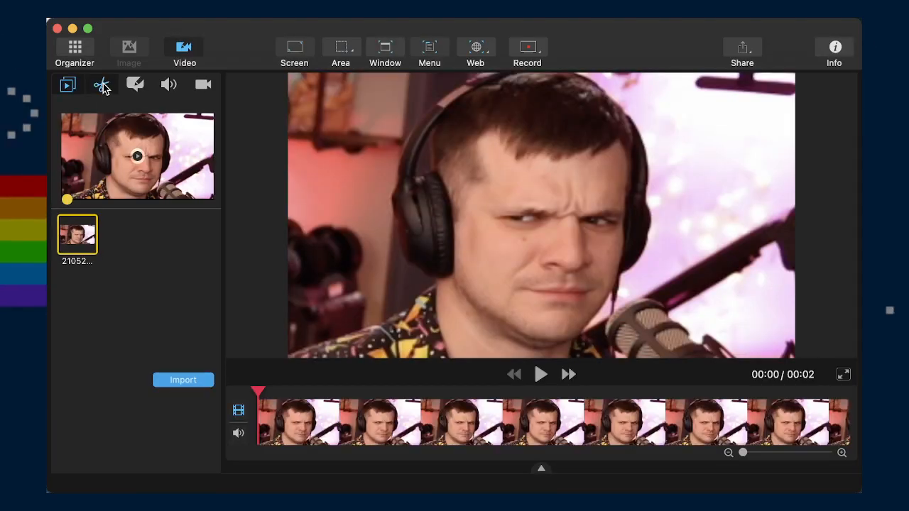
click(102, 85)
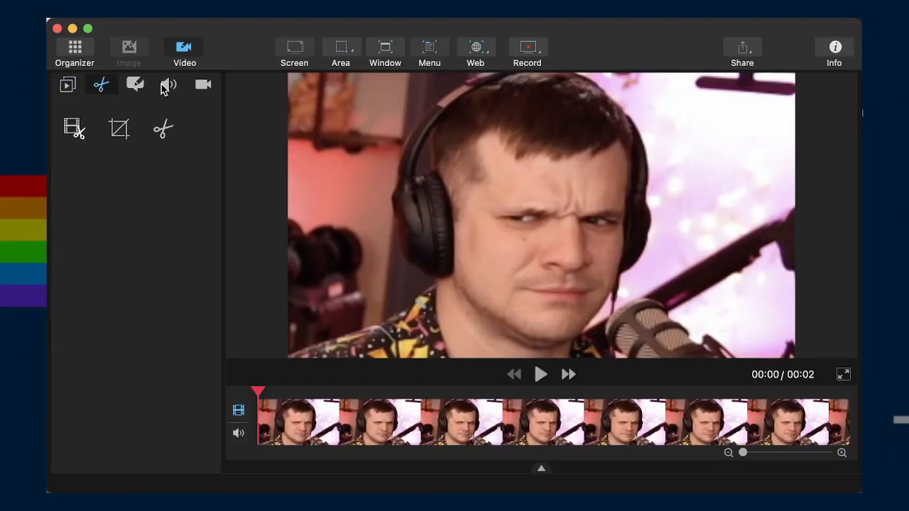
click(168, 85)
- Start cropping the facial-expression clip with the aspect ratio unlocked and set the crop size to 720 × 720
click(102, 85)
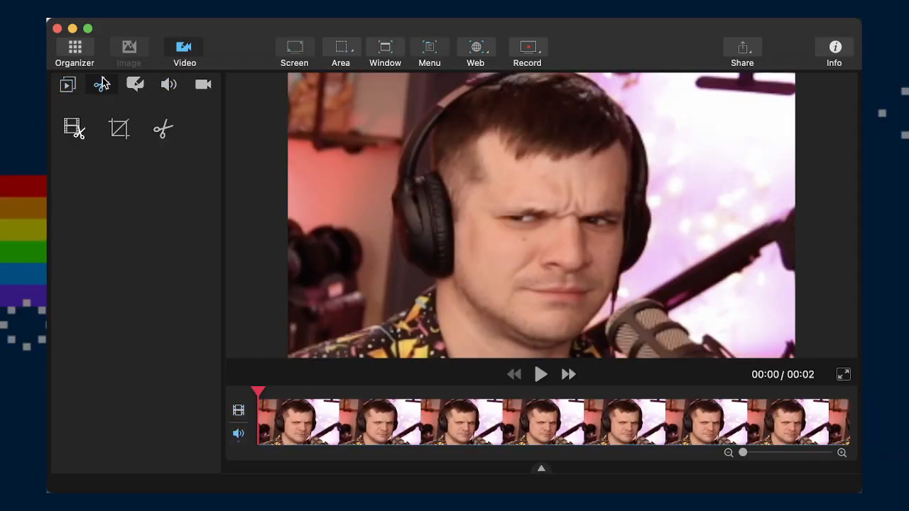
click(120, 129)
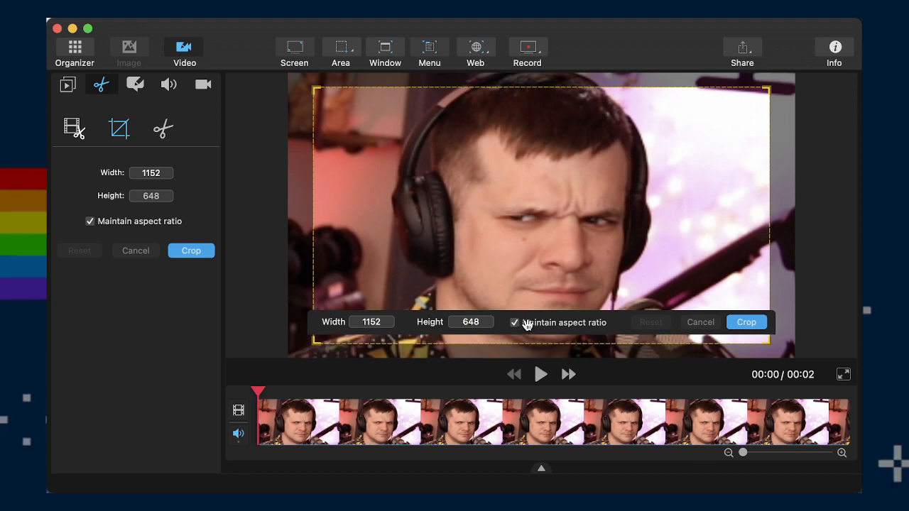
double_click(376, 321)
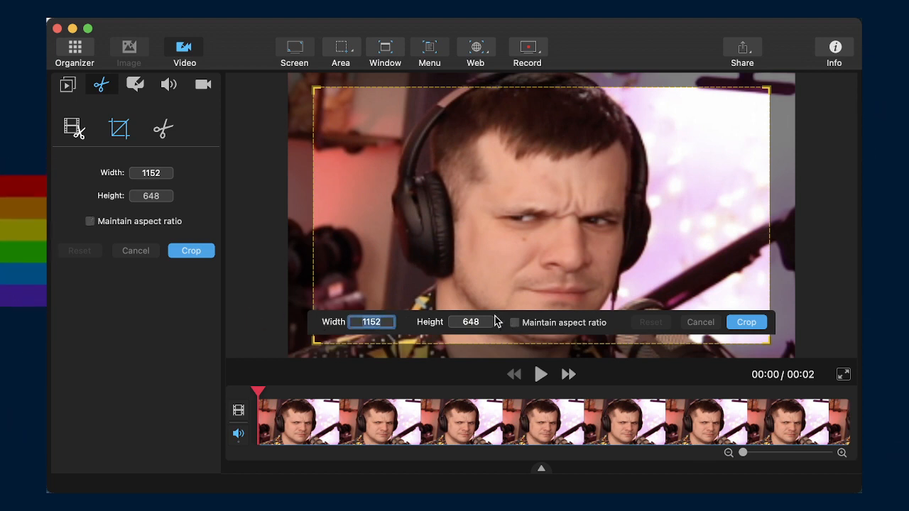
text(720)
key(Tab)
text(720)
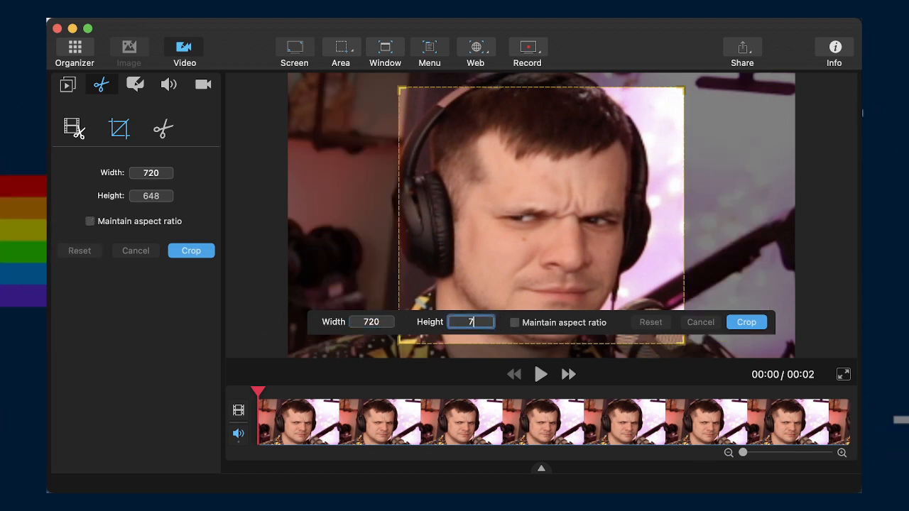
key(Tab)
- Position the 720 × 720 crop frame around the face and headphones, checking the framing in playback
drag(659, 280, 632, 278)
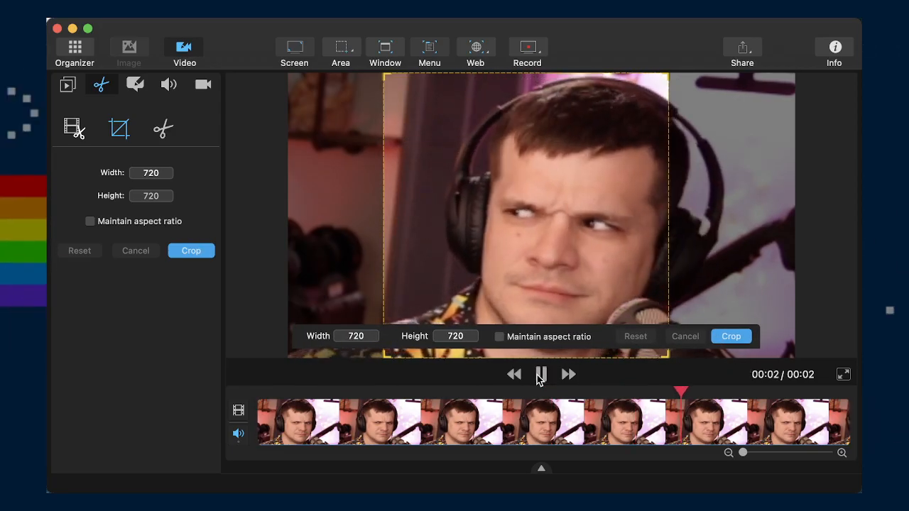
drag(555, 283, 574, 283)
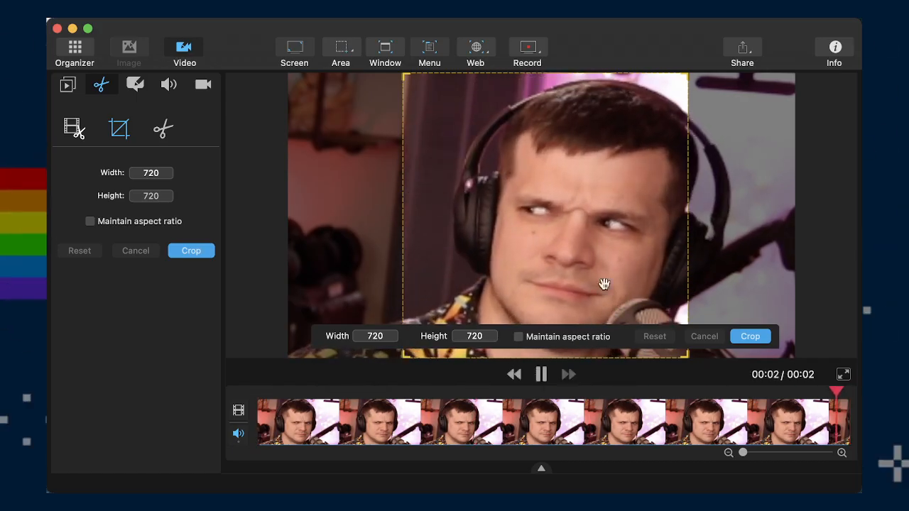
drag(603, 284, 622, 259)
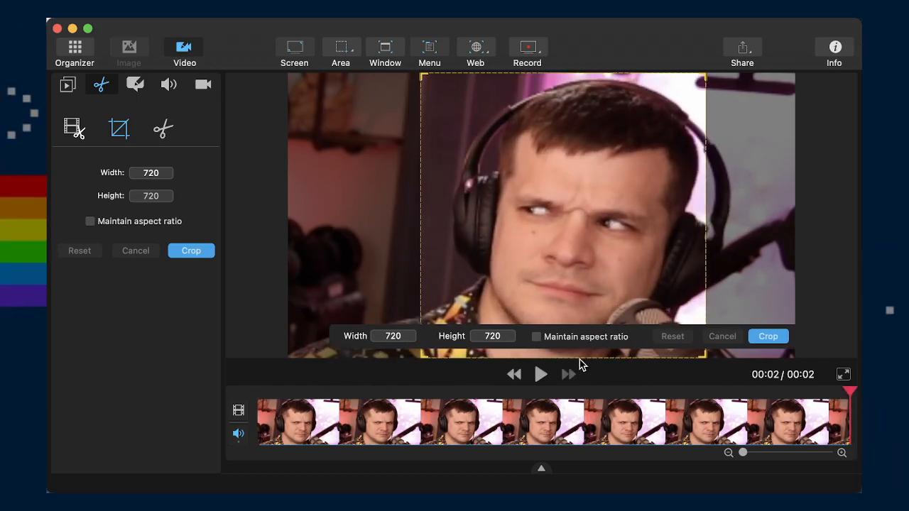
click(541, 374)
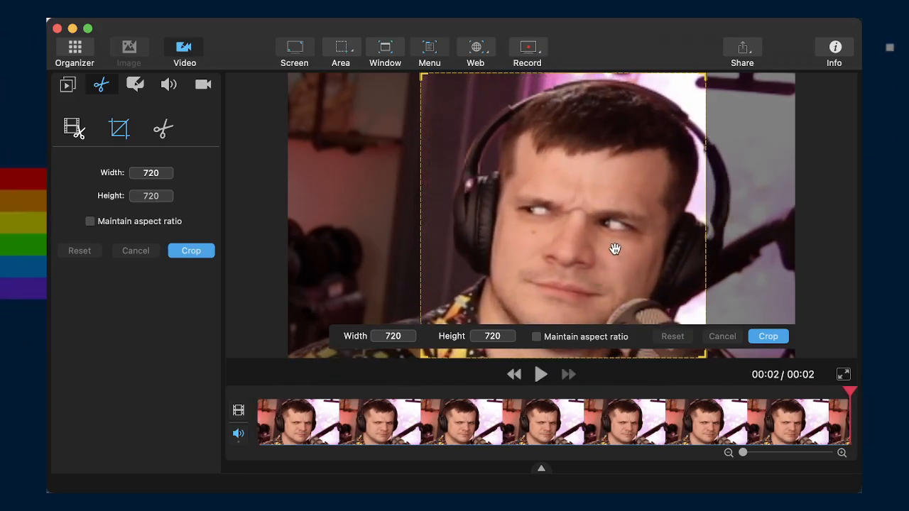
drag(615, 250, 625, 249)
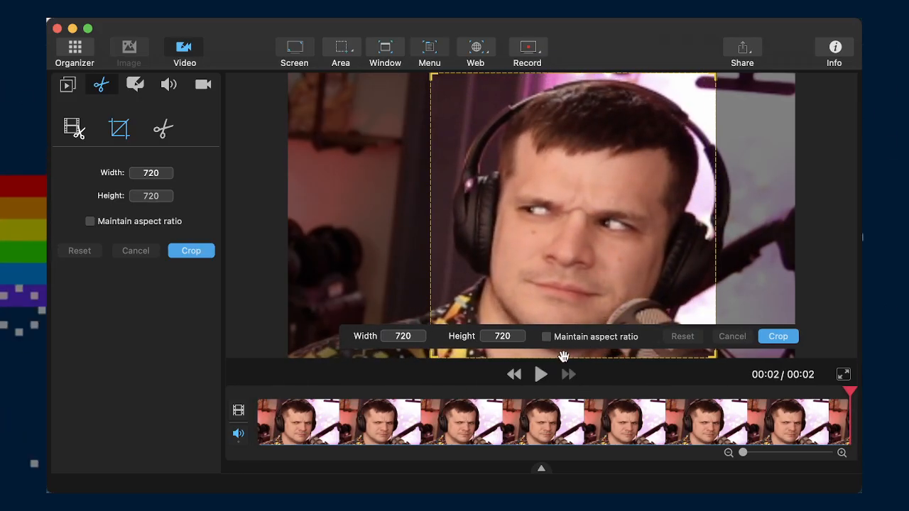
click(540, 375)
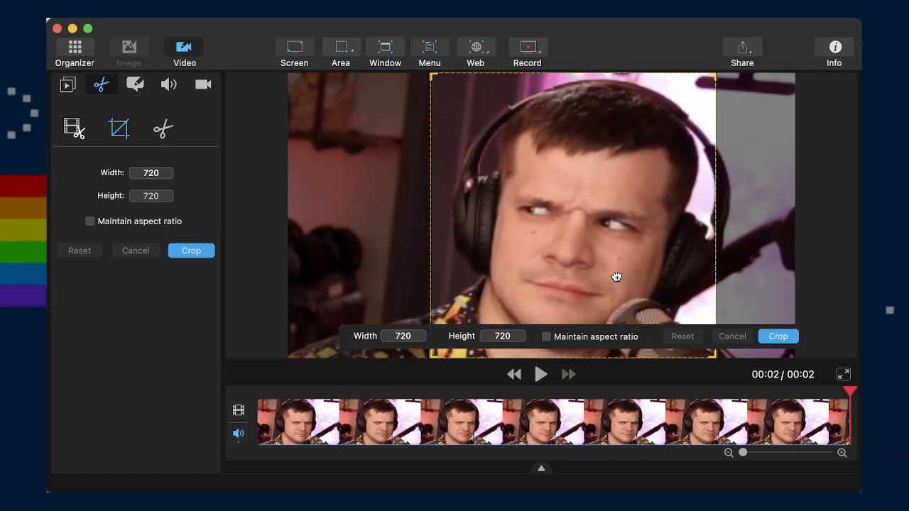
drag(616, 277, 608, 277)
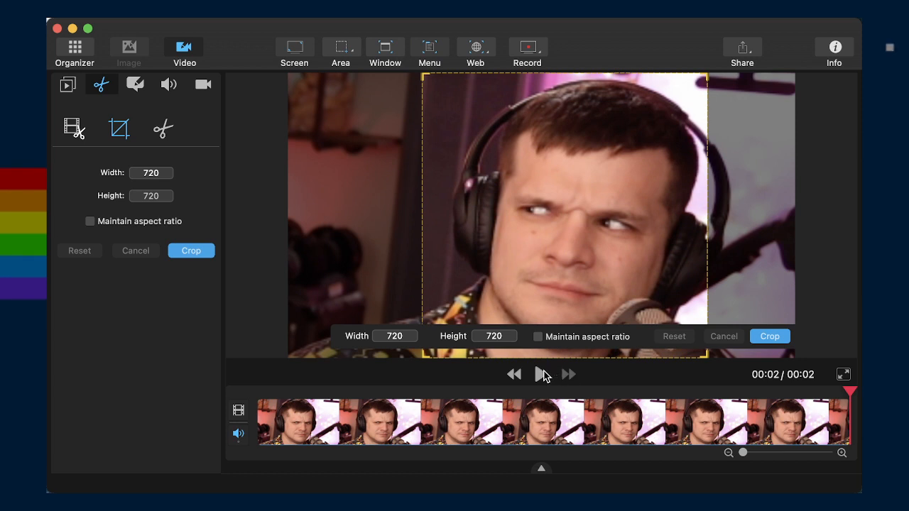
click(539, 376)
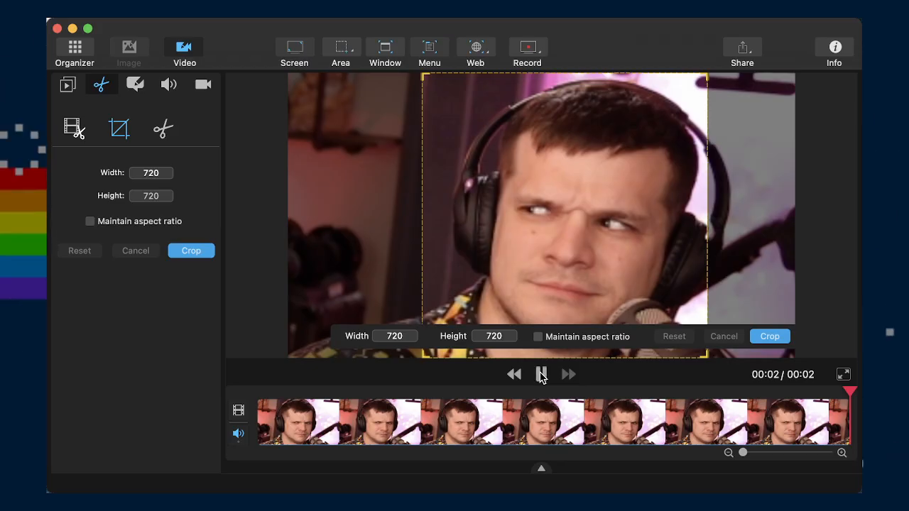
click(539, 375)
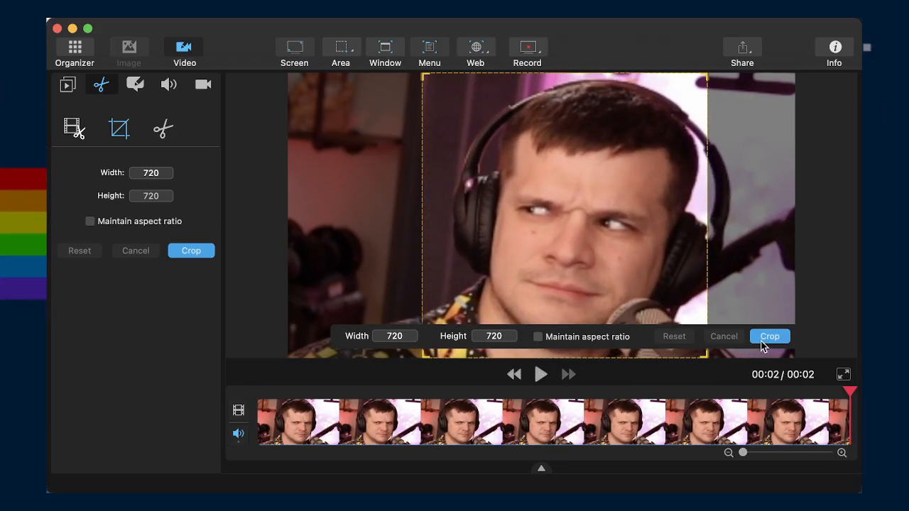
- Apply the crop and export the clip as 210520-scottWtfFace.mov to the 21-06-13-TwitchGifs folder
click(764, 339)
key(super+e)
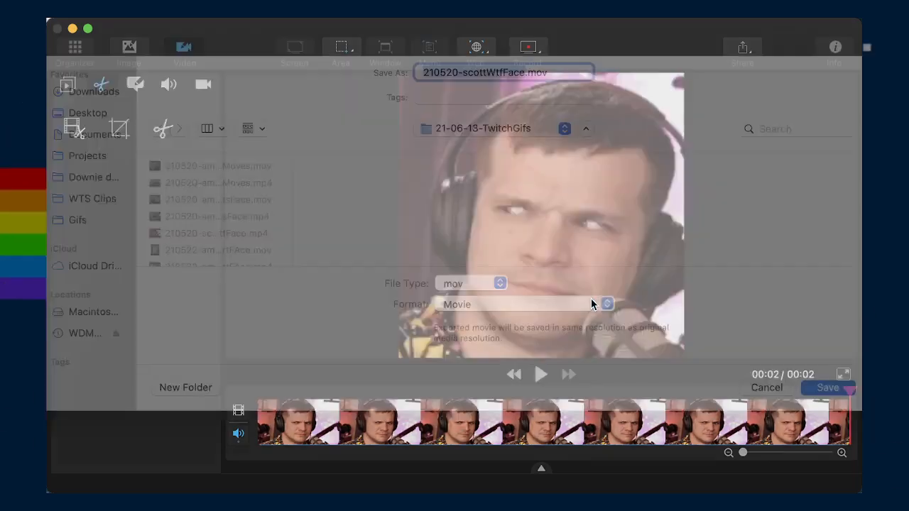
key(Return)
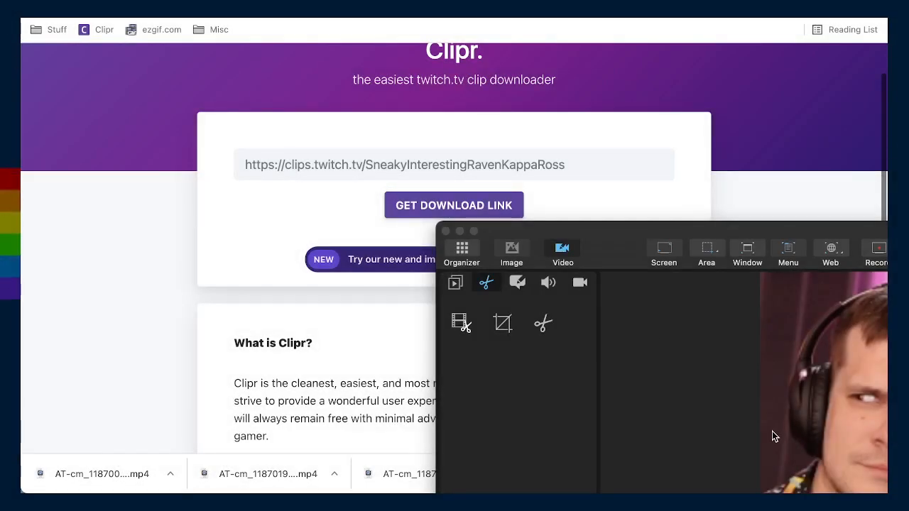
- Switch to ezgif.com in the browser and open the Video to GIF converter
click(688, 161)
scroll(602, 162, down, 2)
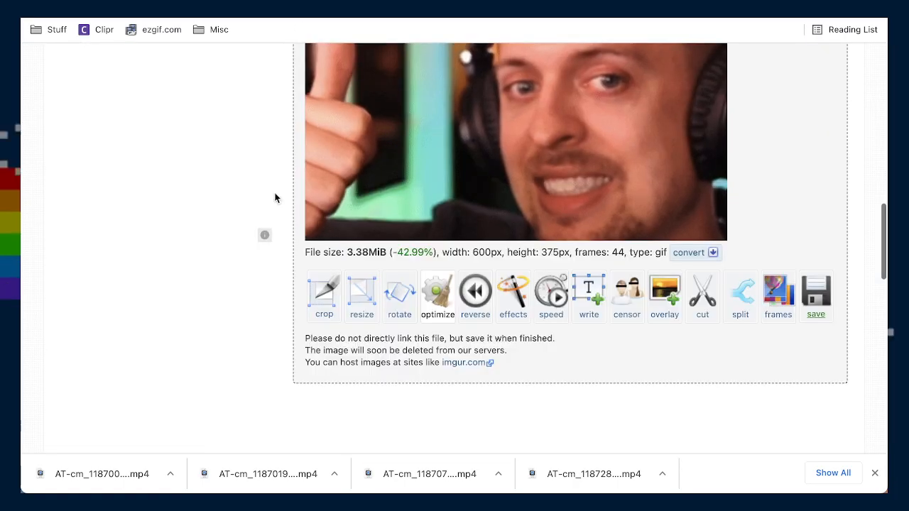
scroll(275, 197, up, 10)
scroll(181, 145, down, 1)
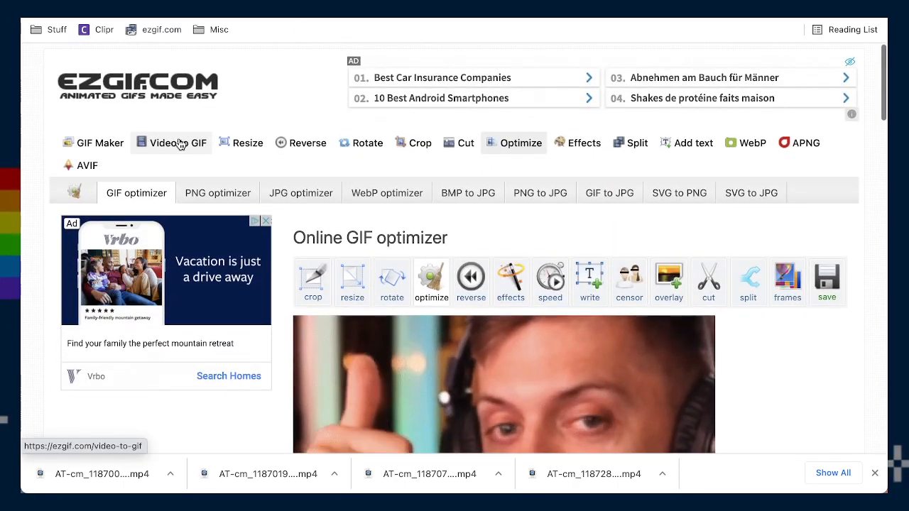
click(181, 144)
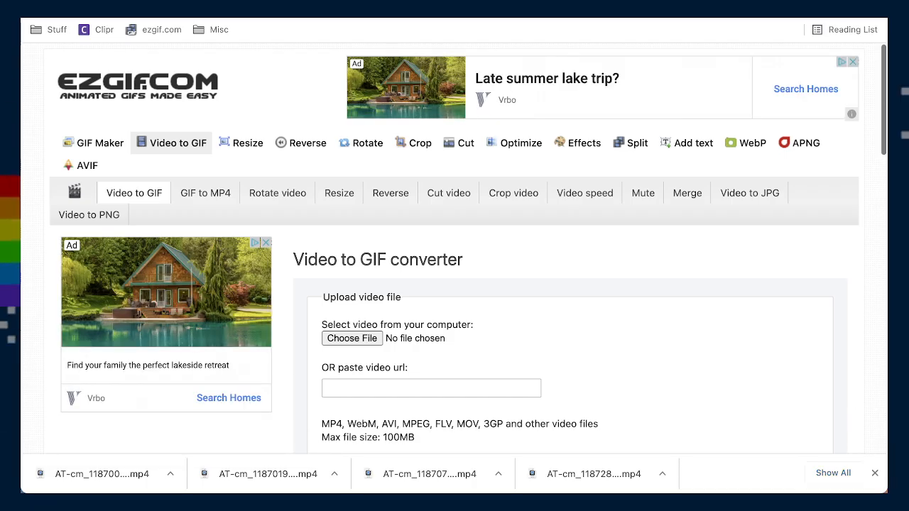
- Load the exported 210520 clip ending in cMoves.mov into the converter, upload it and dismiss the browser's downloads bar
drag(892, 310, 352, 339)
scroll(680, 378, down, 3)
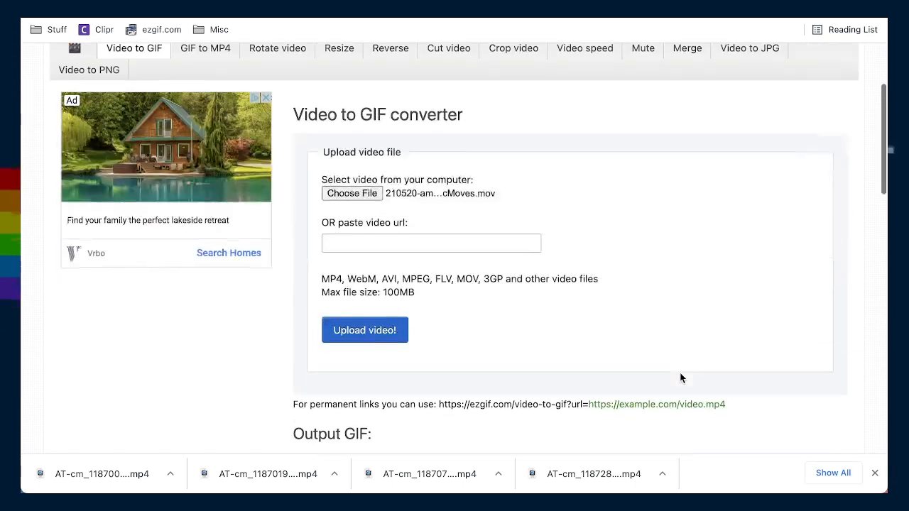
click(876, 474)
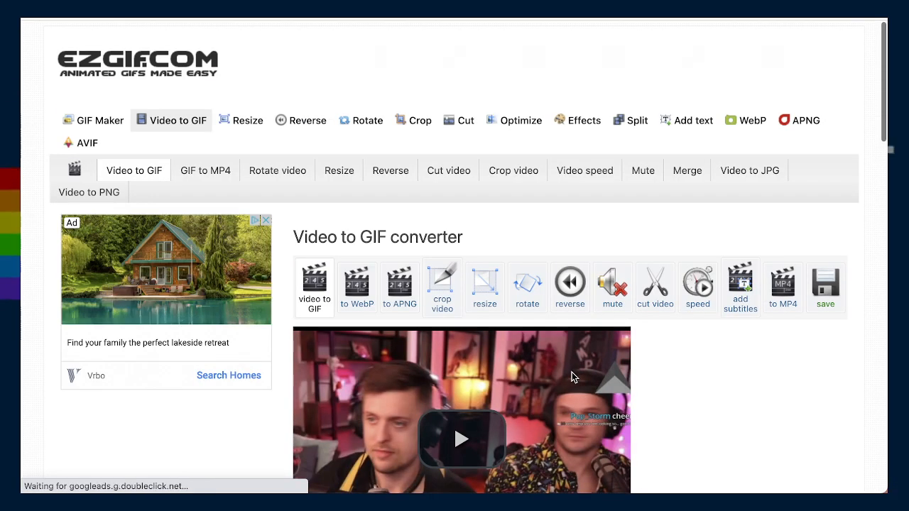
- Convert the uploaded clip to a GIF with the preset time range, size and frame rate, and check the output animation
scroll(574, 377, down, 3)
scroll(572, 377, down, 1)
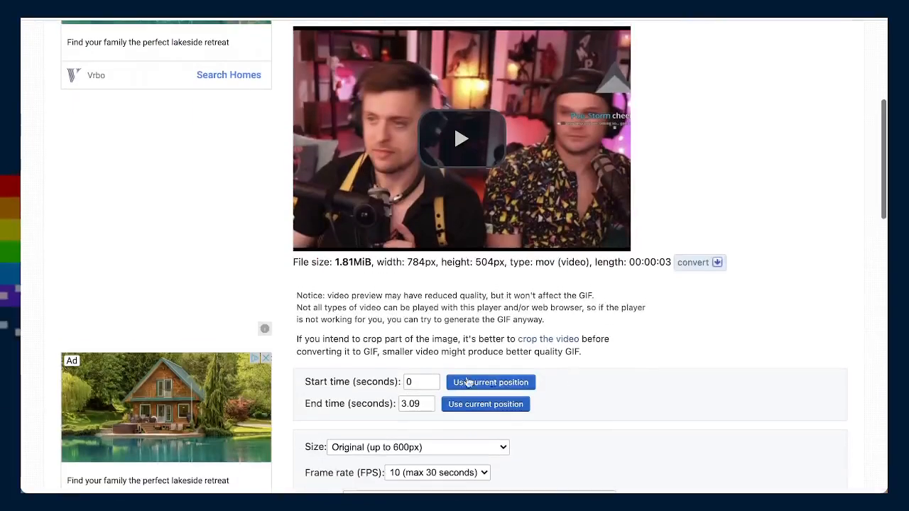
scroll(382, 427, down, 2)
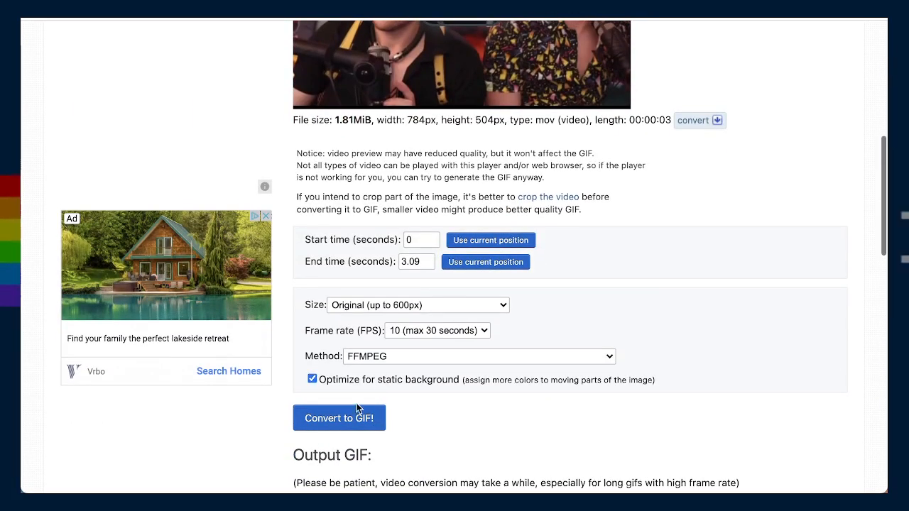
click(357, 418)
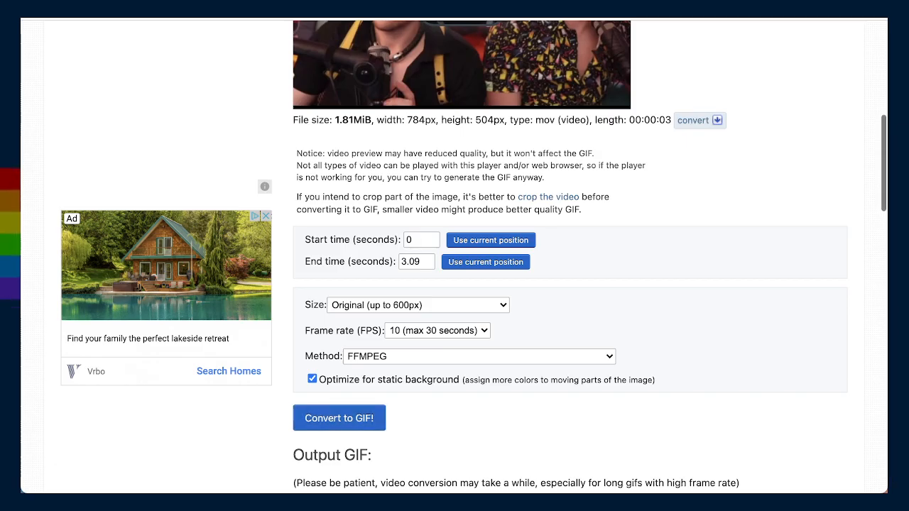
scroll(672, 410, down, 7)
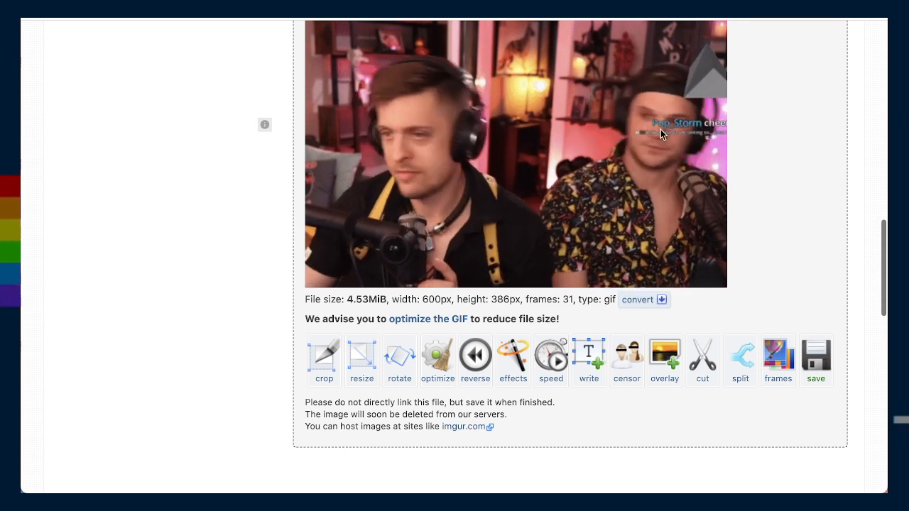
scroll(671, 324, up, 1)
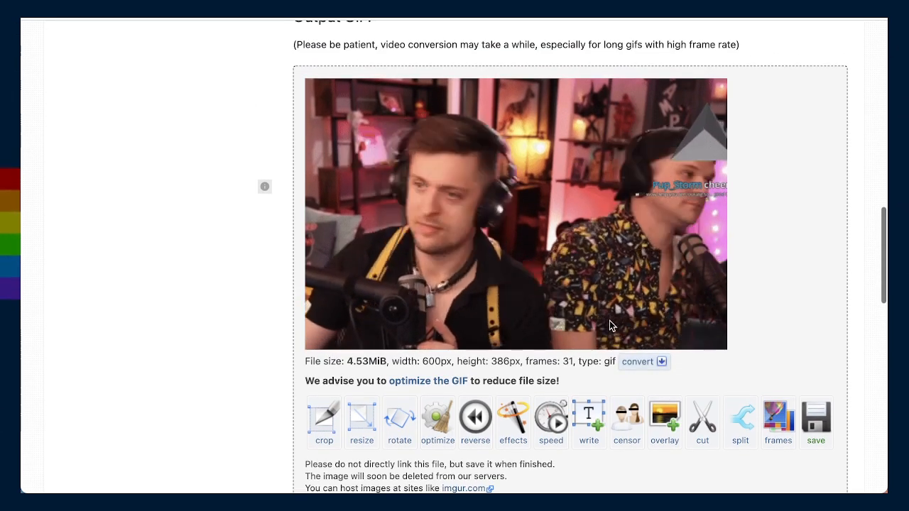
scroll(615, 326, down, 1)
scroll(623, 327, up, 1)
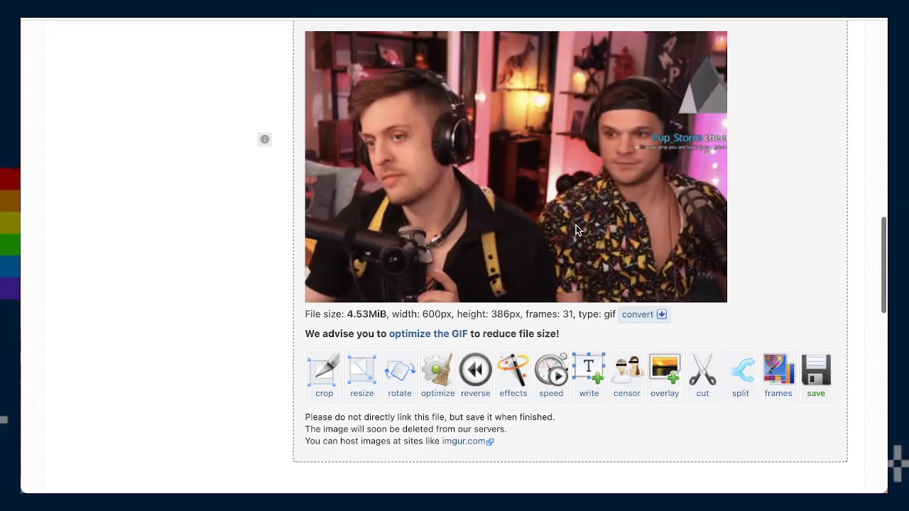
scroll(572, 258, up, 1)
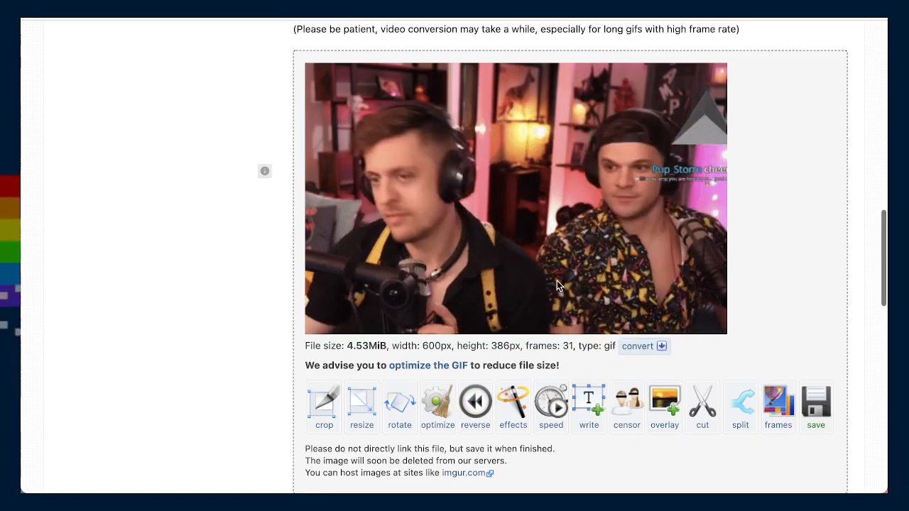
- Open the effects tool for the GIF and set saturation to 102, lightness to 104, brightness to 5 and contrast to 1
click(513, 408)
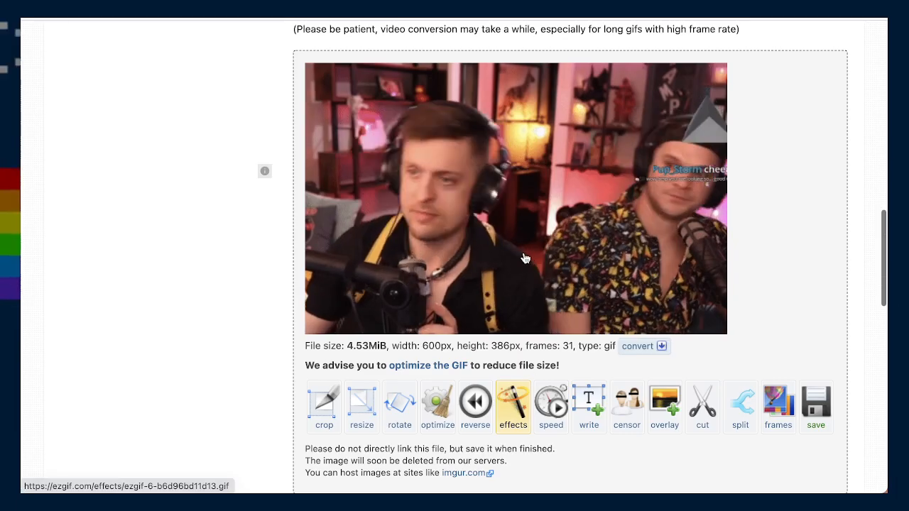
scroll(504, 261, down, 5)
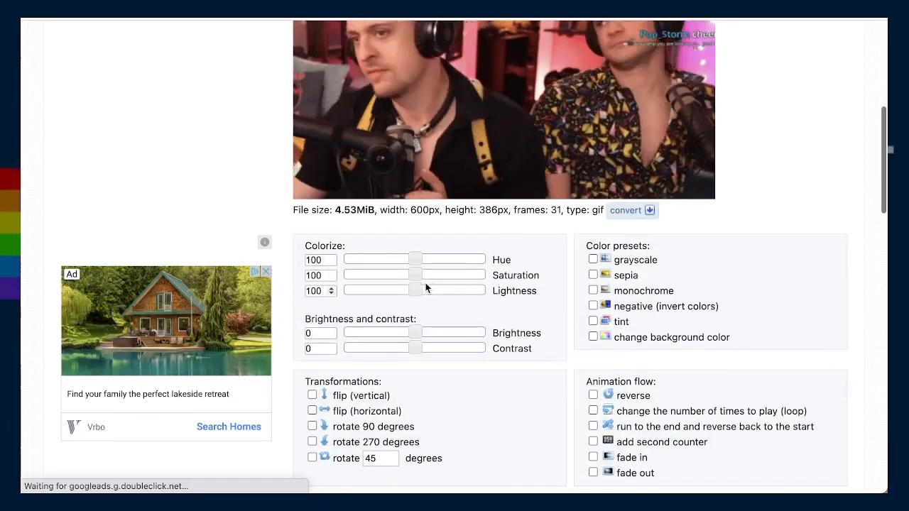
drag(415, 275, 418, 293)
drag(415, 333, 419, 333)
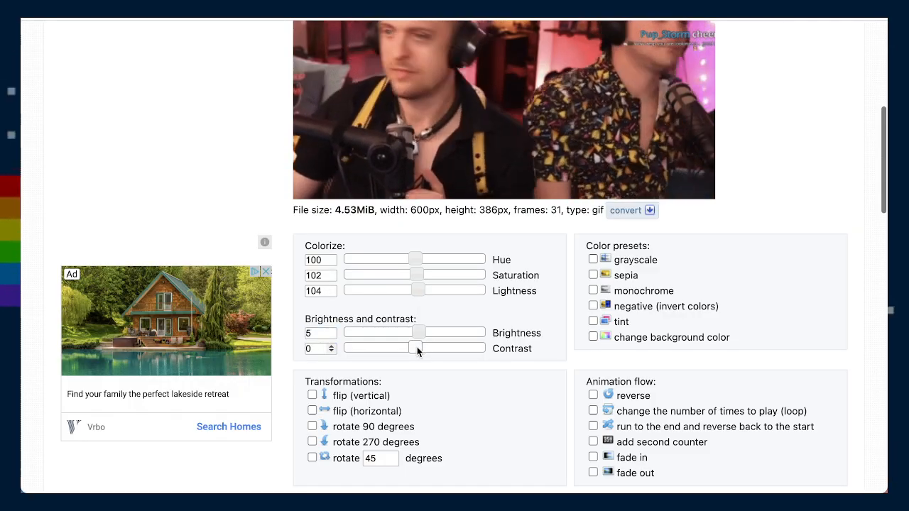
drag(418, 345, 420, 345)
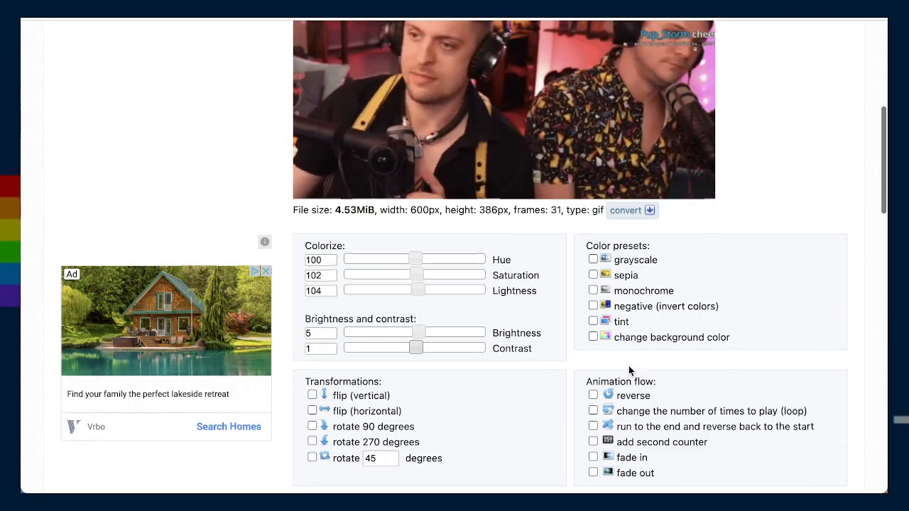
- Try applying the effects with the animation running to the end and reversing back to the start
scroll(625, 341, down, 3)
click(639, 338)
scroll(516, 341, down, 20)
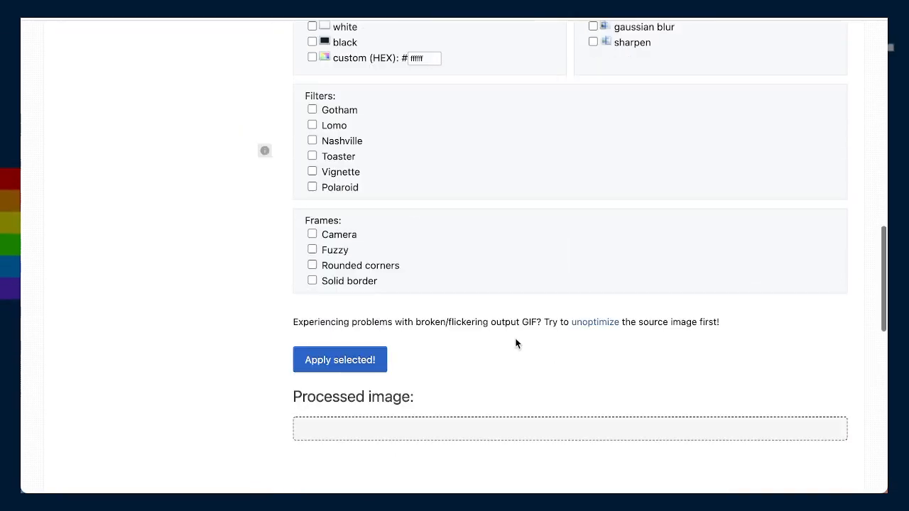
click(346, 80)
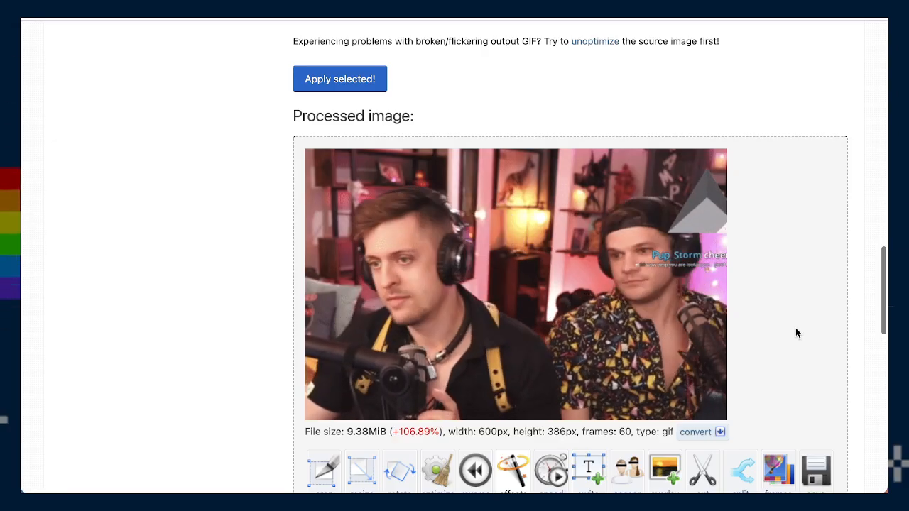
- Turn off running to the end and reversing back, reapply the effects and check the processed GIF
scroll(796, 333, up, 15)
scroll(796, 332, down, 3)
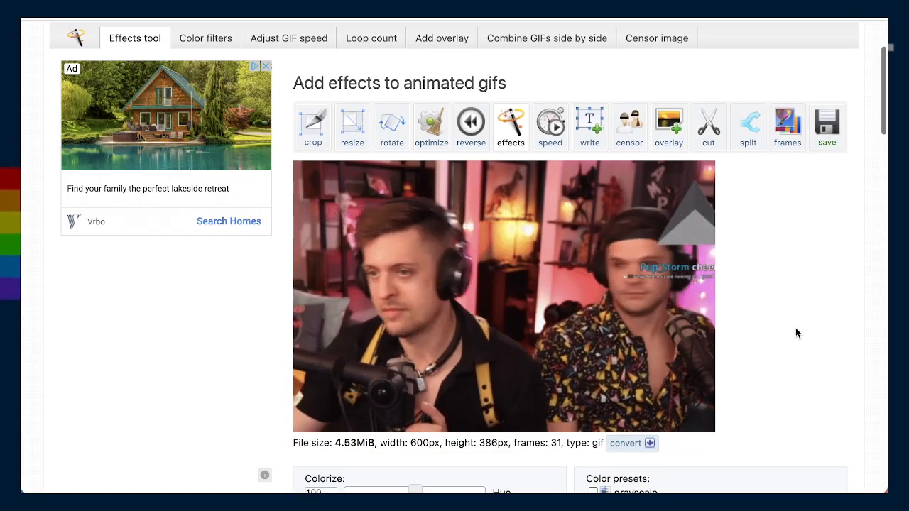
scroll(796, 333, down, 10)
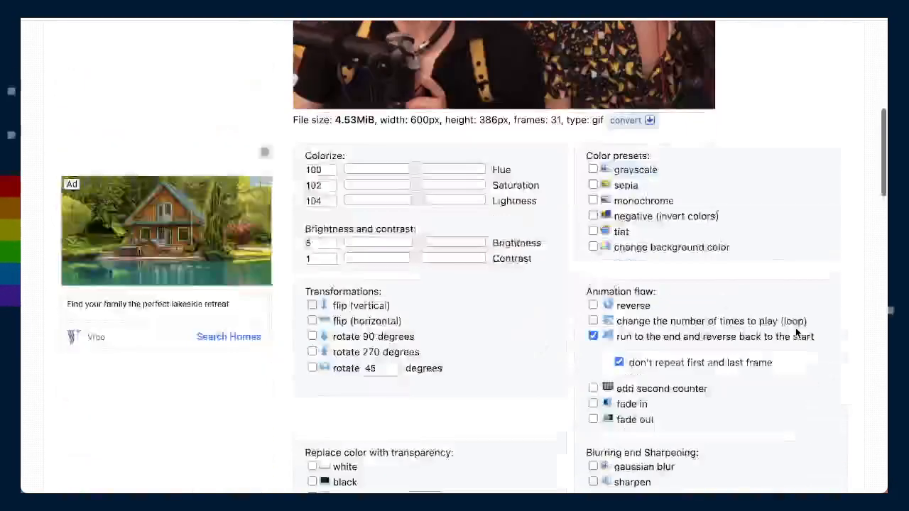
click(593, 112)
scroll(684, 359, down, 3)
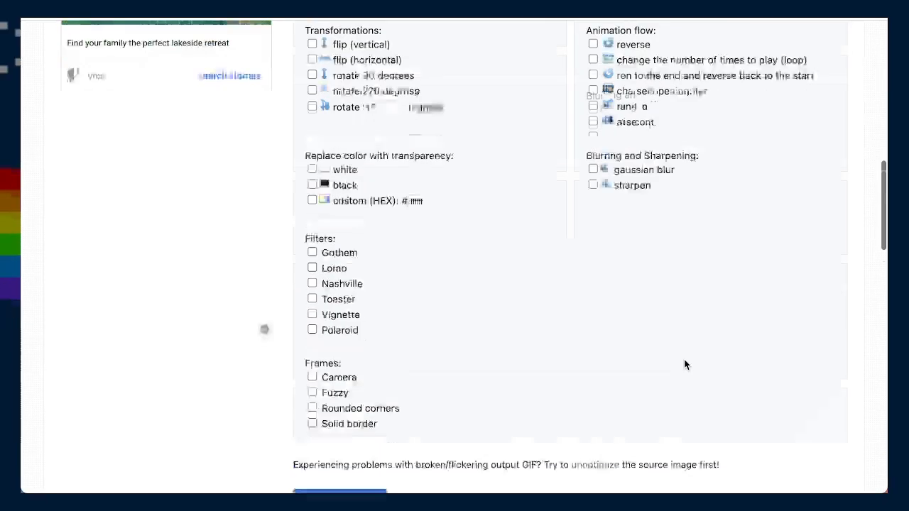
click(332, 315)
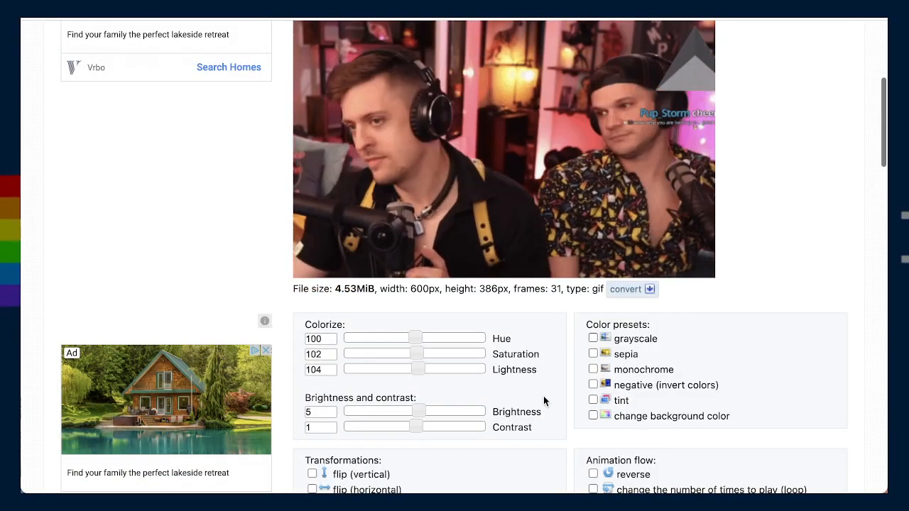
scroll(544, 394, down, 10)
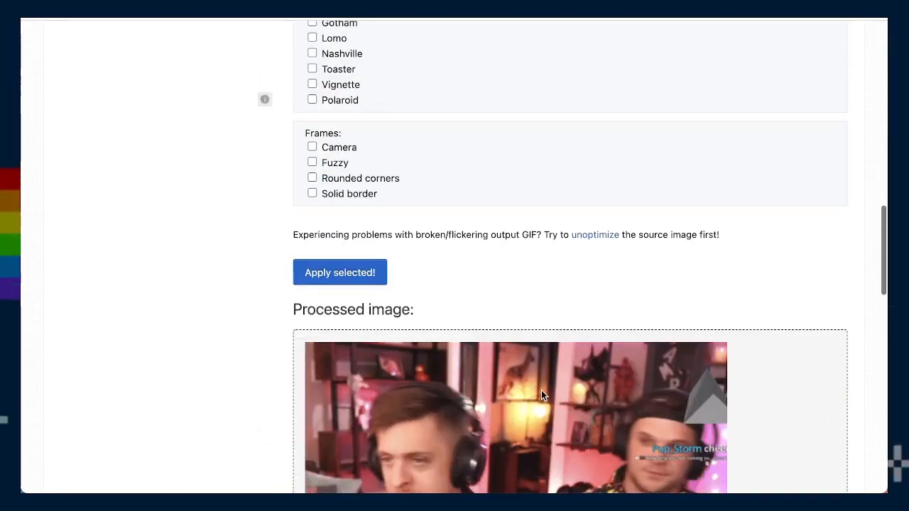
scroll(541, 389, down, 3)
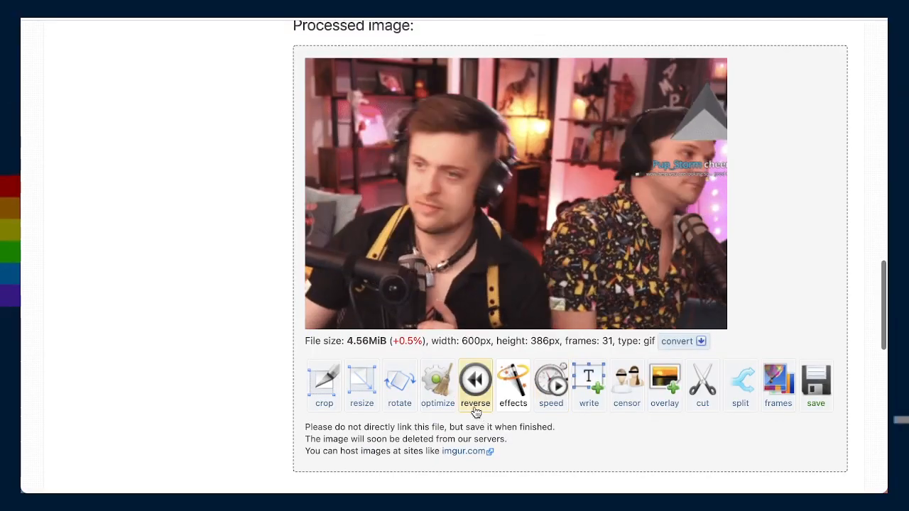
- Optimize the processed GIF with the Lossy GIF method at compression level 35 and save the optimized file
click(429, 392)
scroll(473, 376, down, 6)
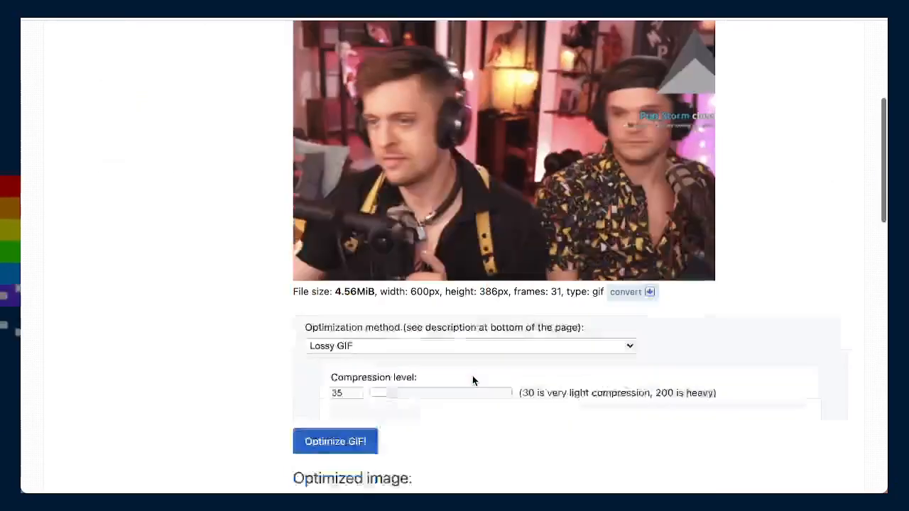
click(332, 284)
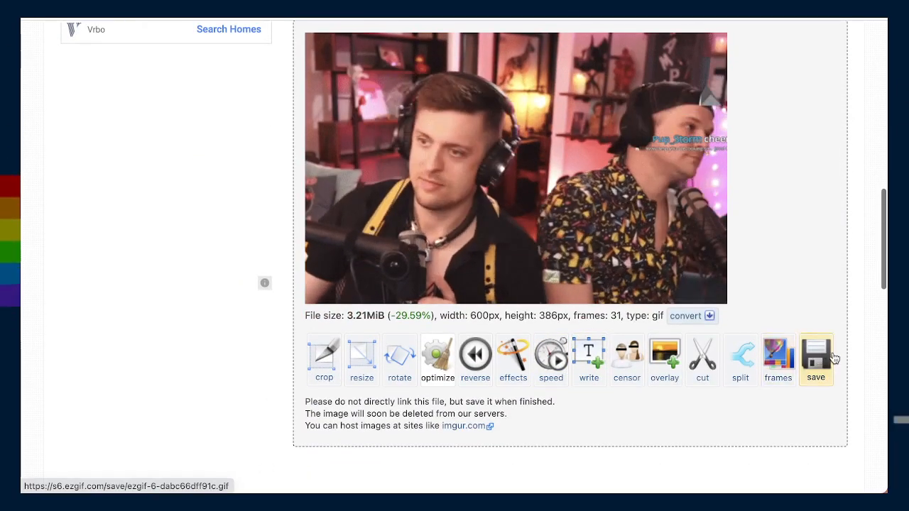
click(814, 362)
- Return to the video to GIF converter and upload the next clip from the computer
scroll(274, 305, up, 15)
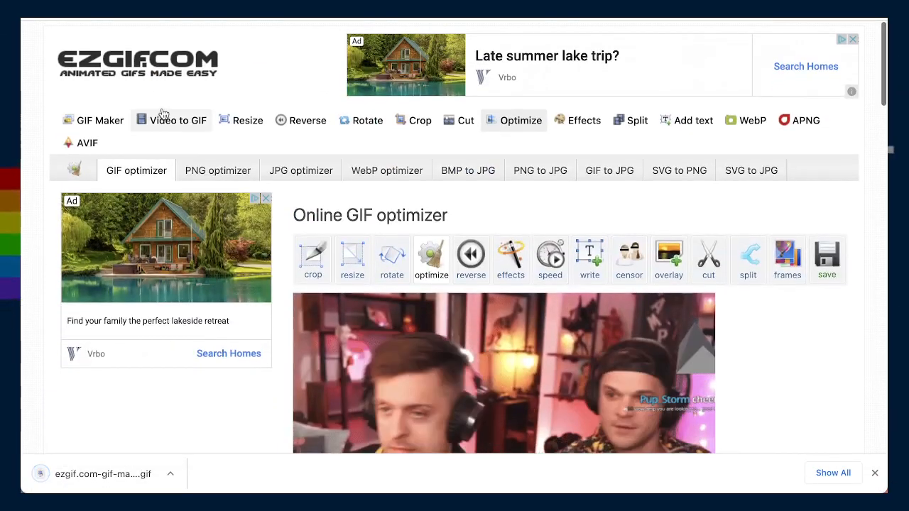
click(163, 115)
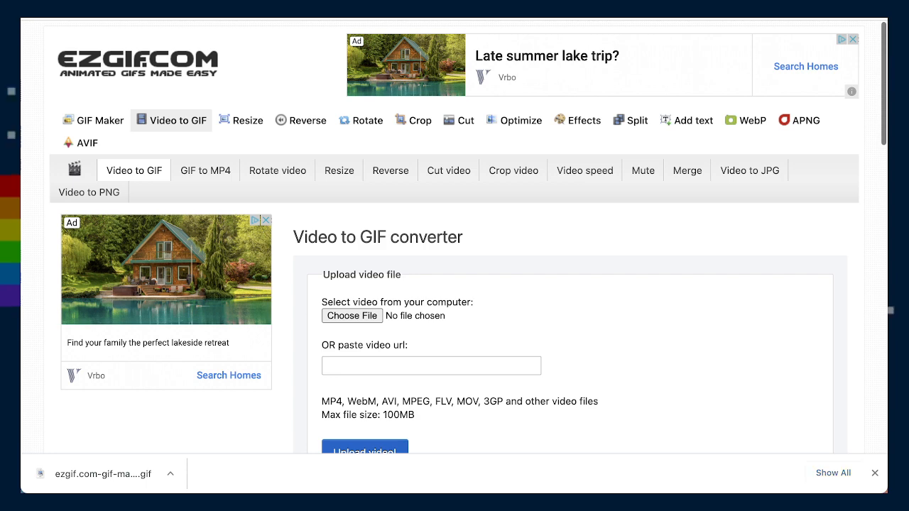
drag(890, 149, 385, 317)
scroll(475, 334, down, 3)
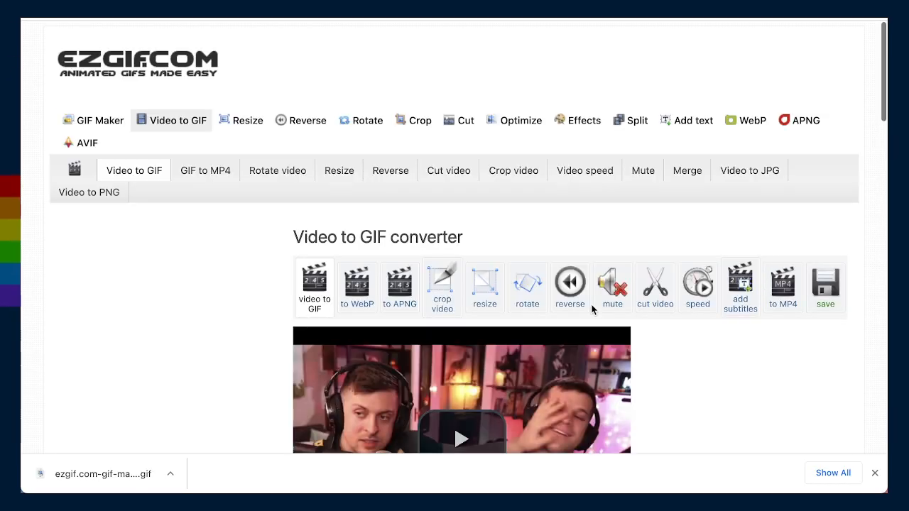
- Convert the uploaded clip to a GIF with optimization for static background enabled, and check the output animation
scroll(593, 310, down, 3)
scroll(589, 310, down, 1)
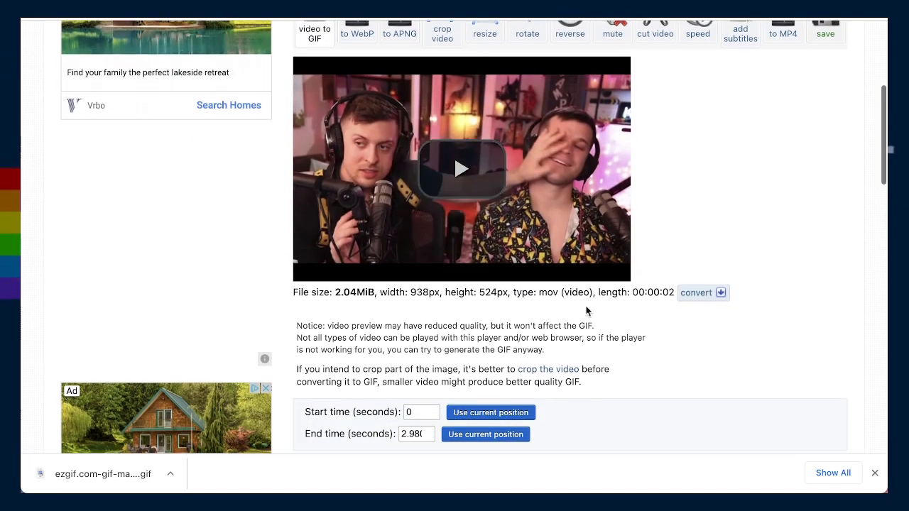
scroll(471, 358, down, 3)
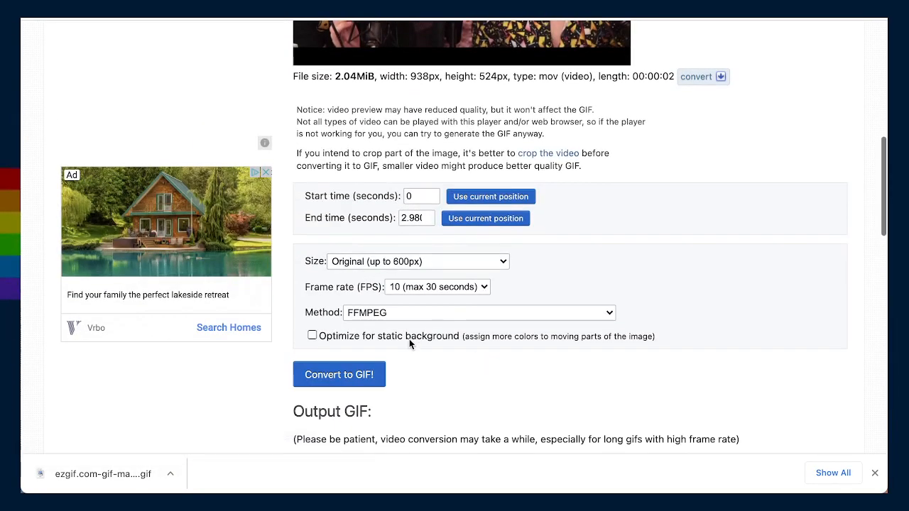
click(398, 338)
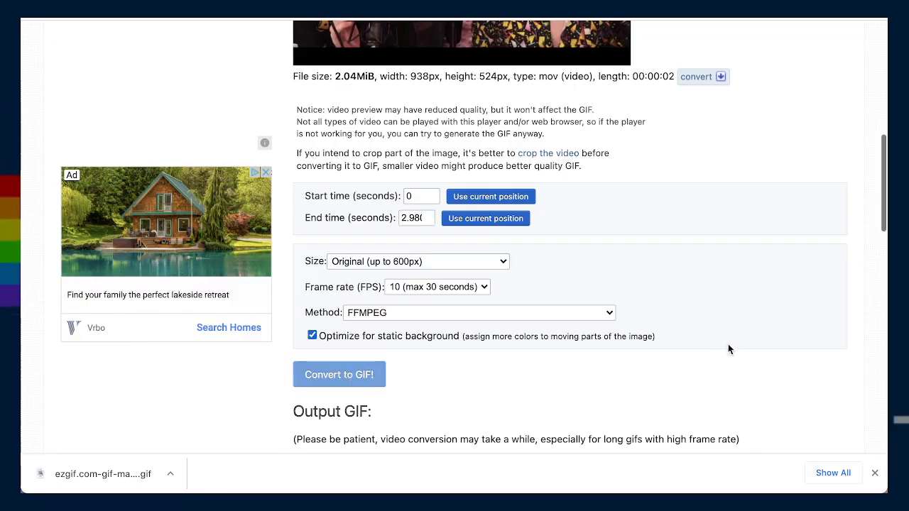
scroll(728, 349, down, 6)
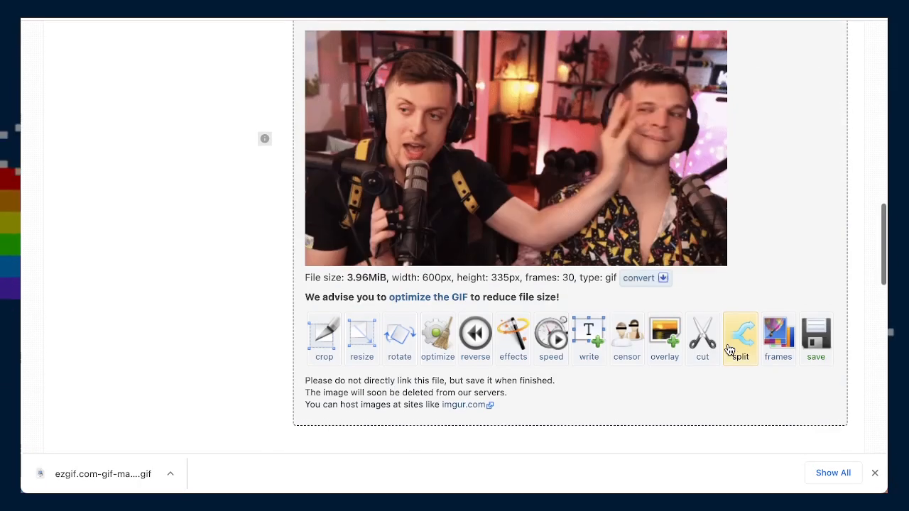
scroll(721, 342, up, 1)
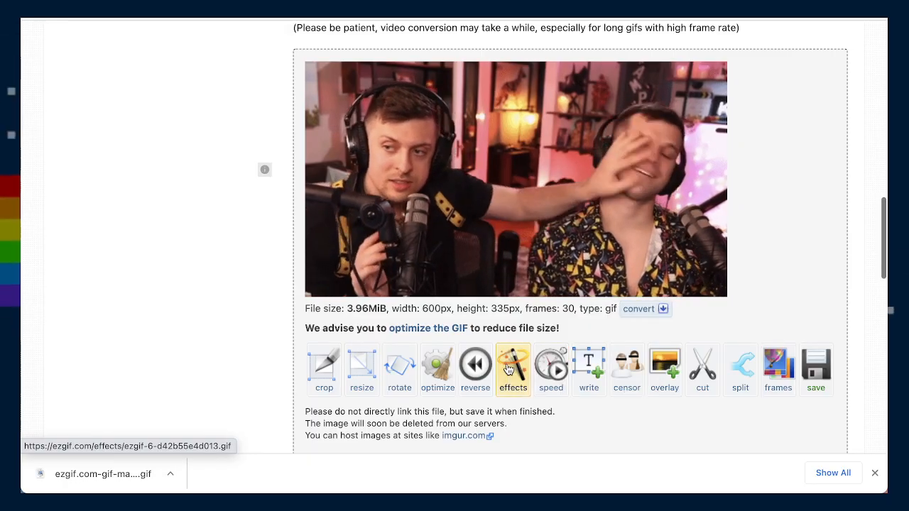
- Open the effects tool for the GIF and set saturation to 102, lightness to 103, brightness to 4 and contrast to 2
click(508, 369)
scroll(467, 340, down, 2)
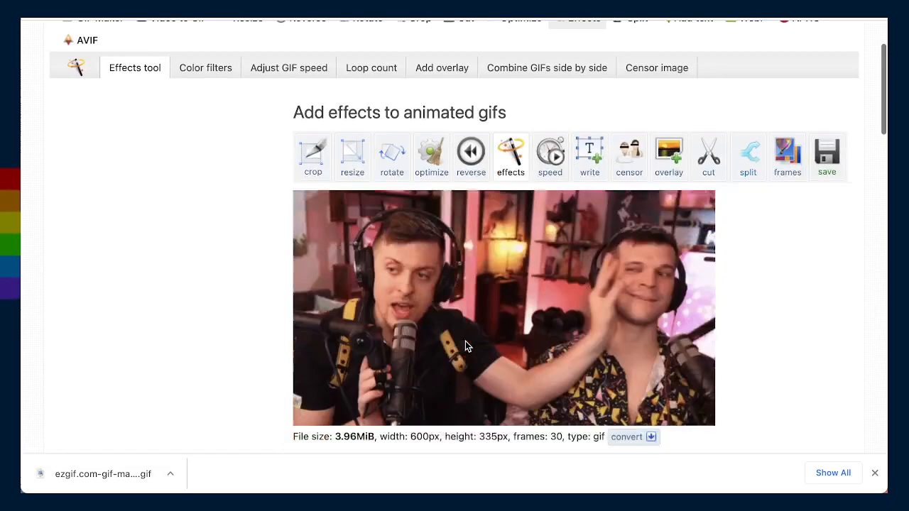
scroll(465, 346, down, 5)
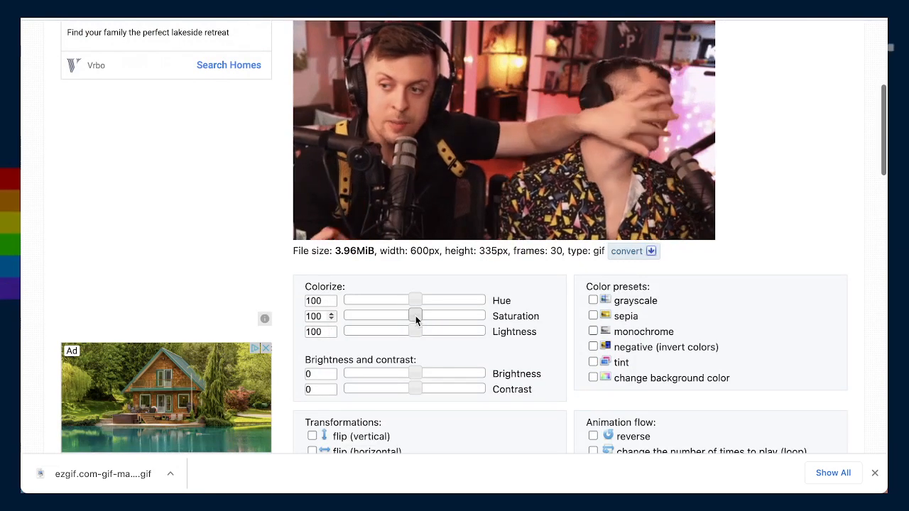
click(416, 316)
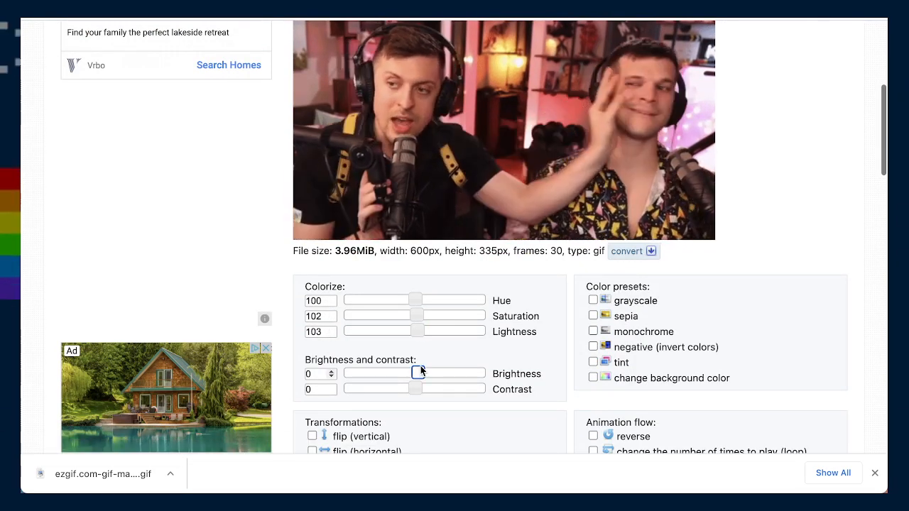
click(420, 368)
click(414, 391)
key(Right)
key(Right)
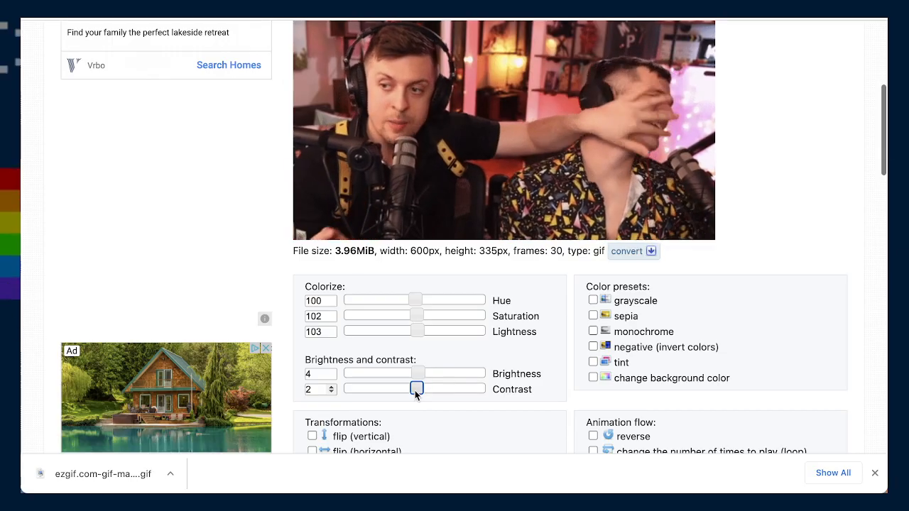
- Apply the color, brightness and contrast adjustments to the GIF and check the processed image
scroll(469, 373, down, 3)
scroll(468, 374, up, 4)
scroll(469, 374, down, 10)
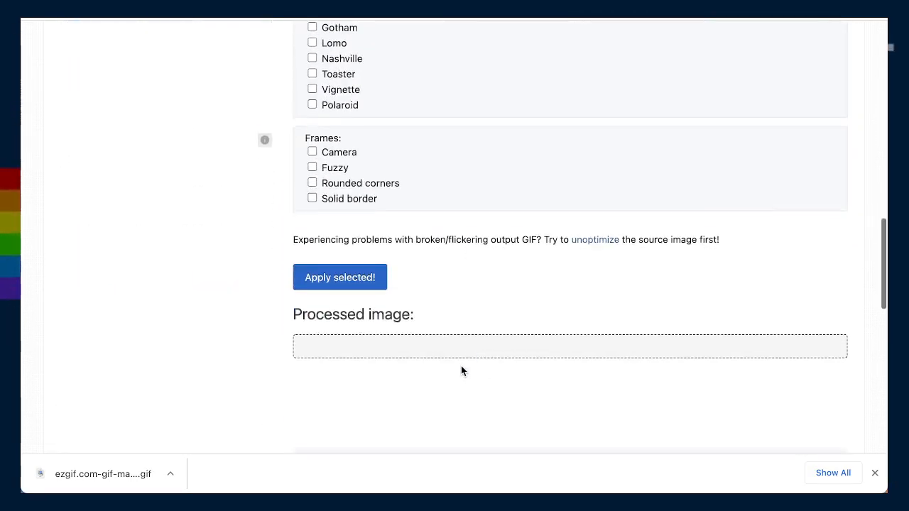
click(366, 277)
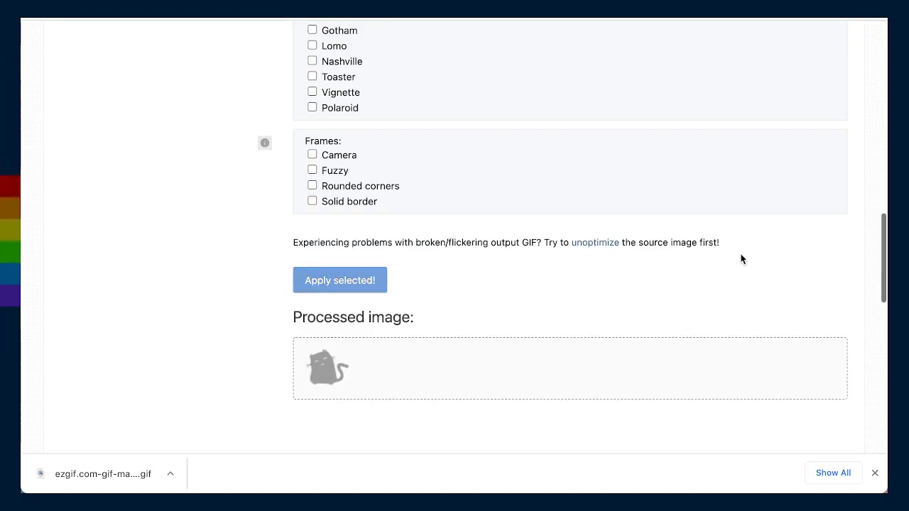
scroll(727, 258, down, 3)
scroll(710, 264, down, 2)
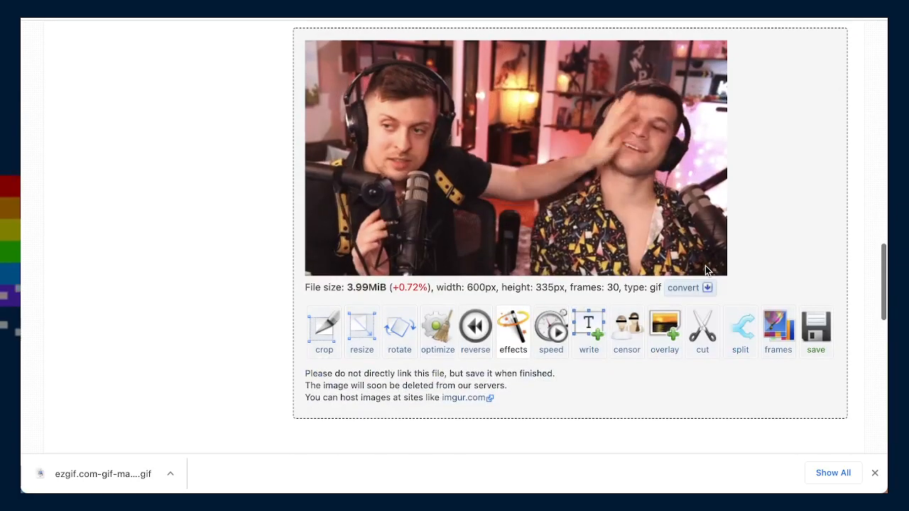
- Optimize the color-adjusted GIF using Lossy GIF at compression level 35, check the result and save it
click(437, 331)
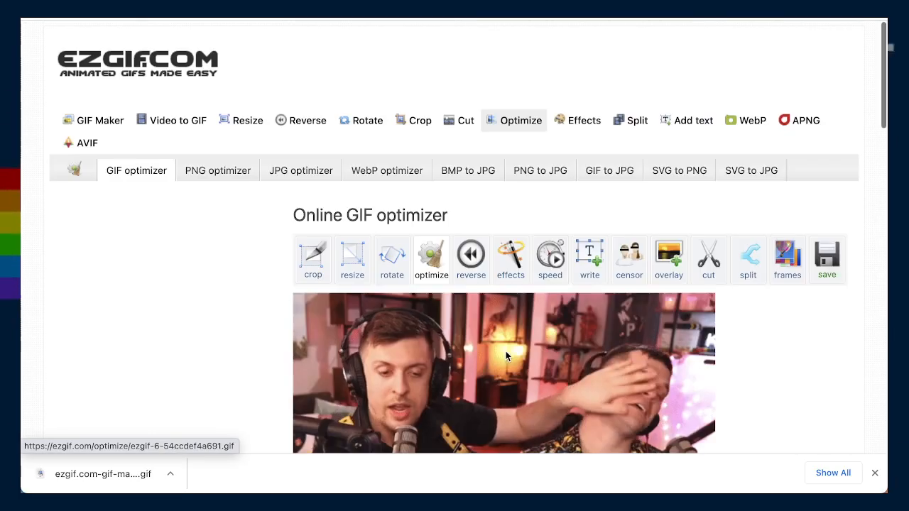
scroll(506, 351, down, 4)
scroll(507, 355, down, 3)
click(335, 191)
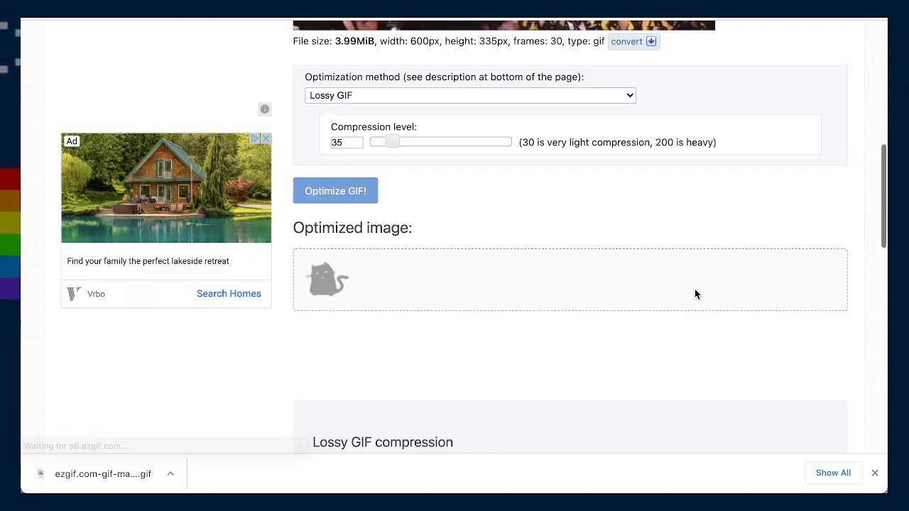
scroll(695, 294, up, 3)
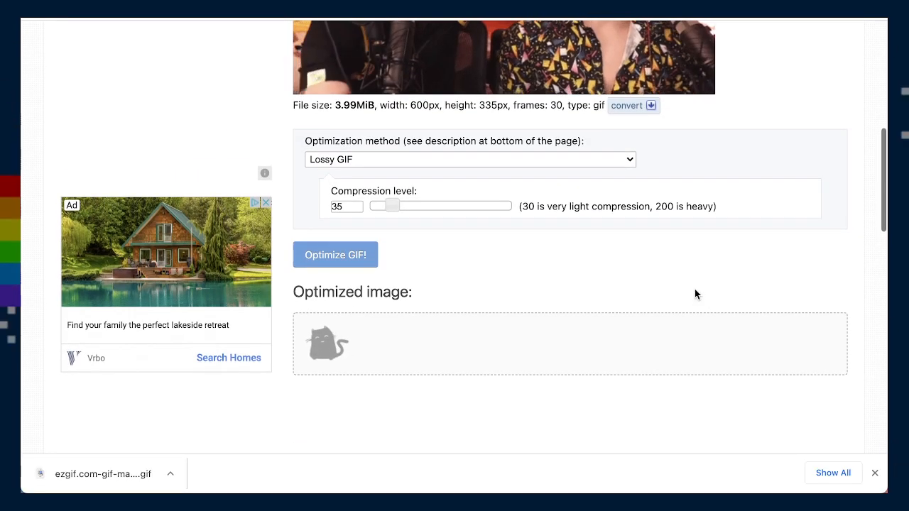
scroll(695, 294, down, 5)
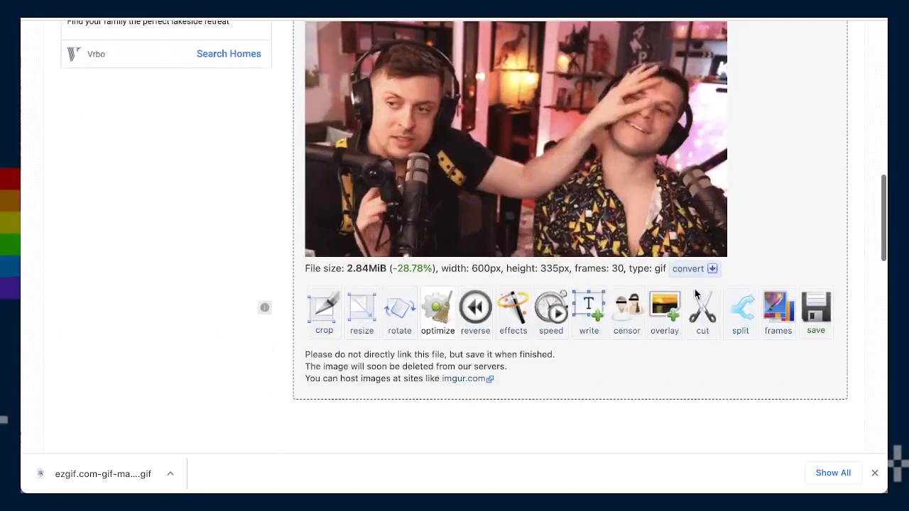
scroll(745, 334, up, 1)
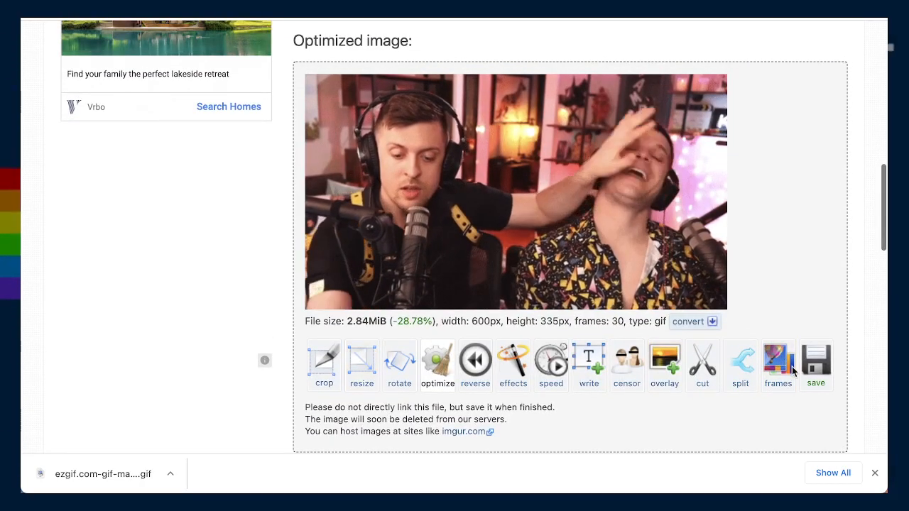
click(818, 363)
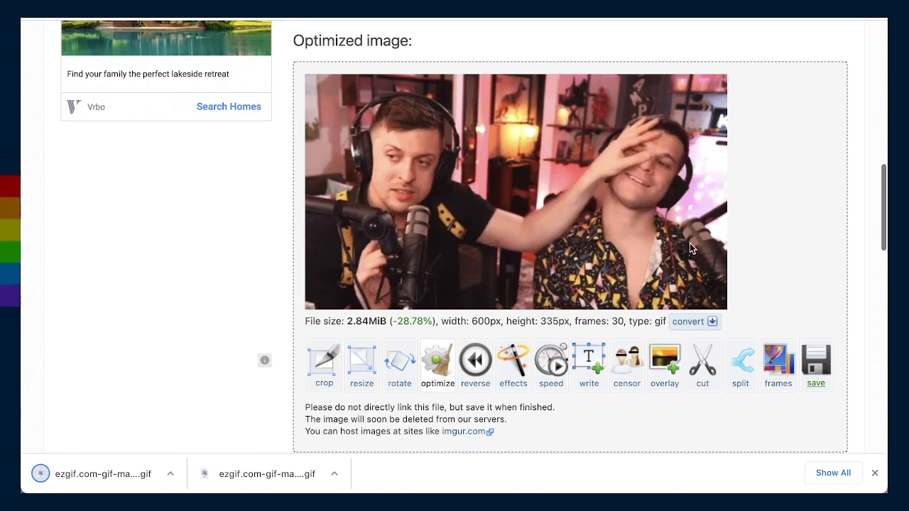
- Start another video to GIF conversion and upload 210520-scottWtfFace.mov
scroll(690, 243, up, 10)
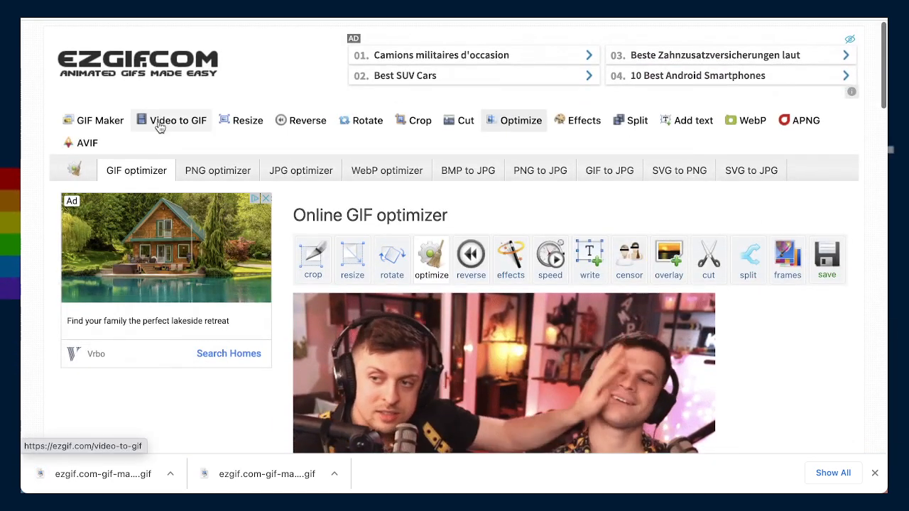
click(170, 121)
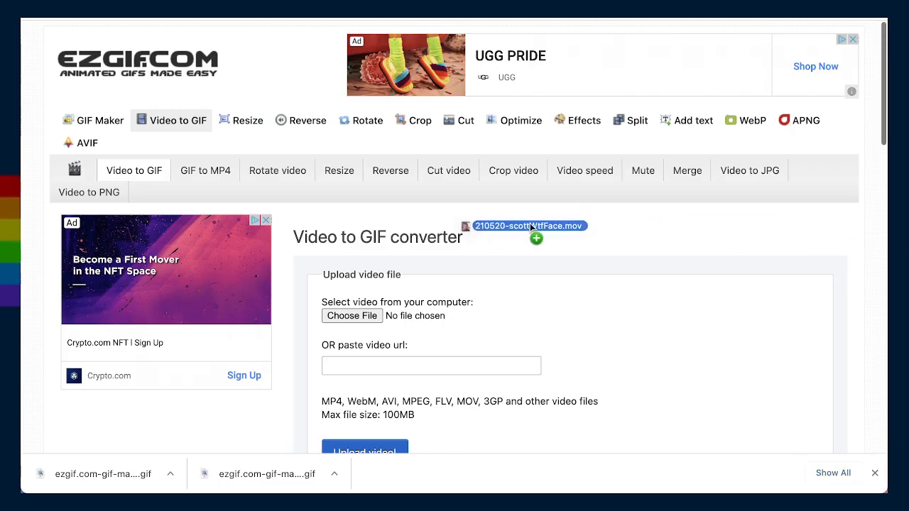
drag(435, 314, 433, 311)
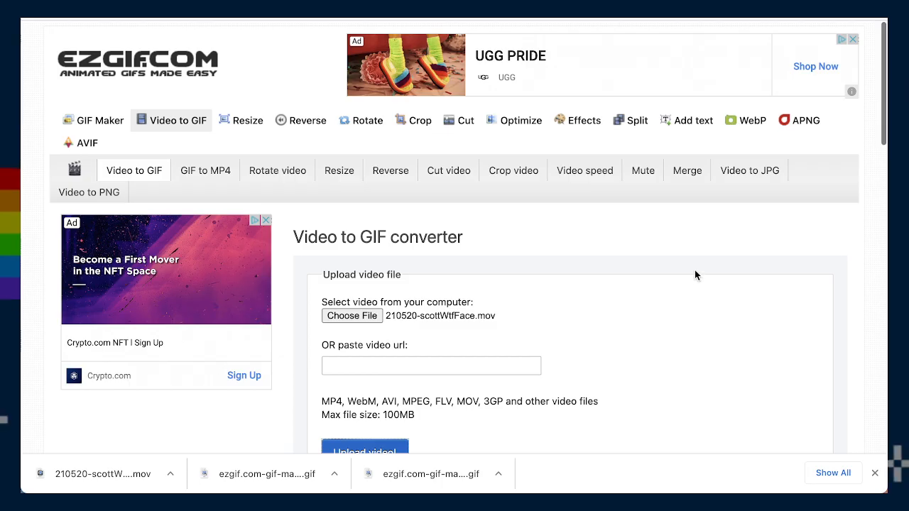
scroll(695, 274, down, 6)
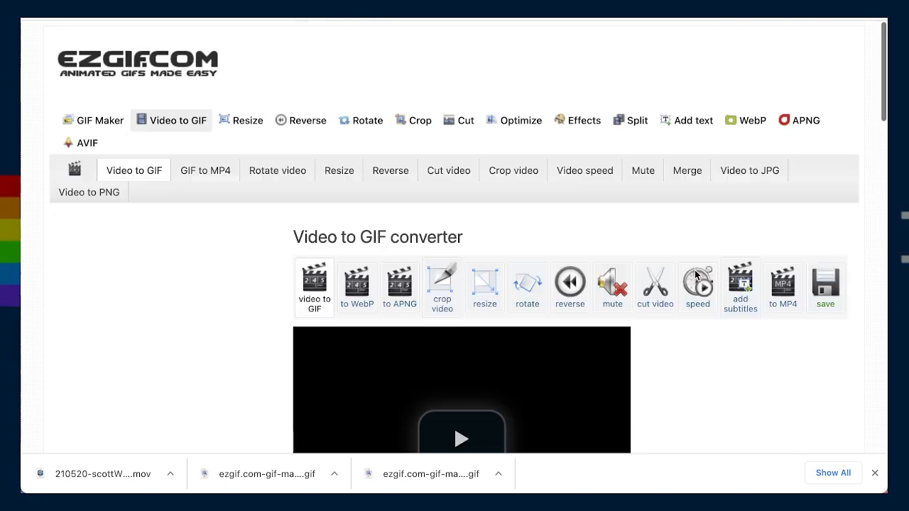
- Enable optimization for static background, convert the square face clip to a GIF at 10 FPS and check the output
scroll(694, 362, down, 3)
scroll(715, 361, down, 2)
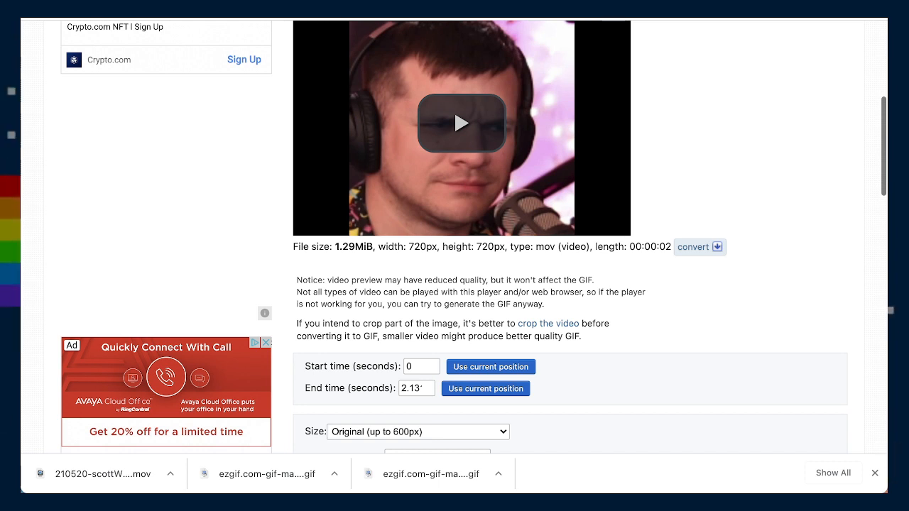
scroll(600, 315, up, 3)
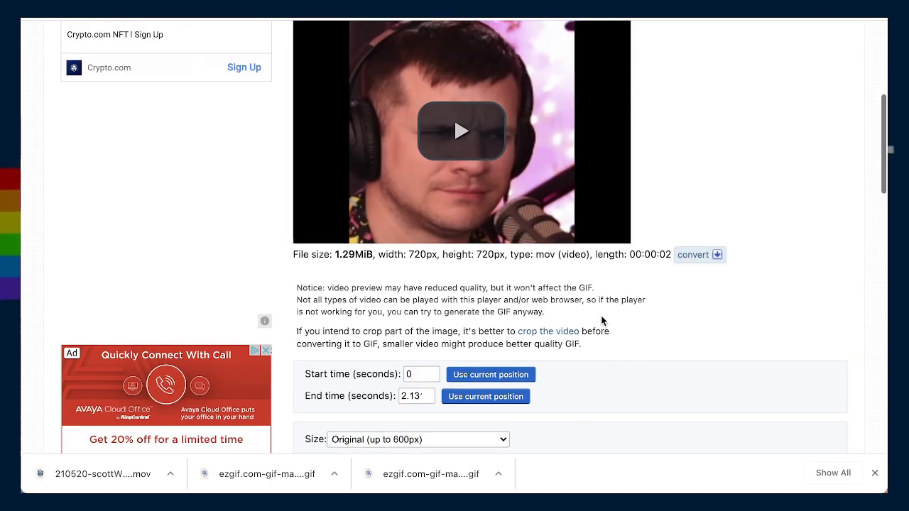
scroll(585, 347, down, 4)
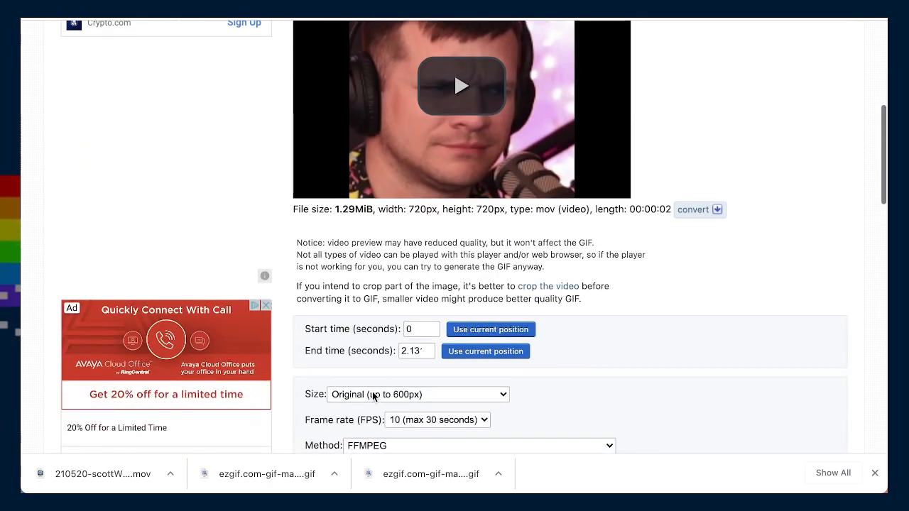
scroll(370, 397, down, 1)
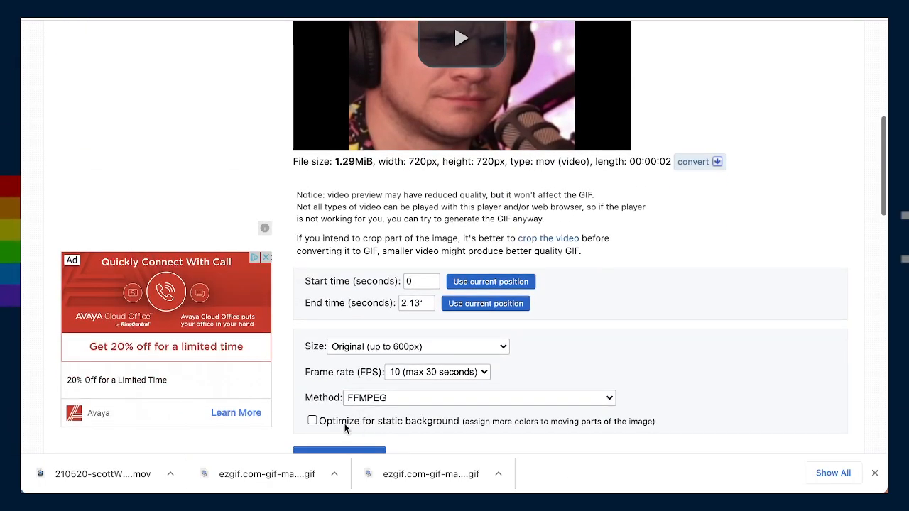
scroll(501, 443, down, 1)
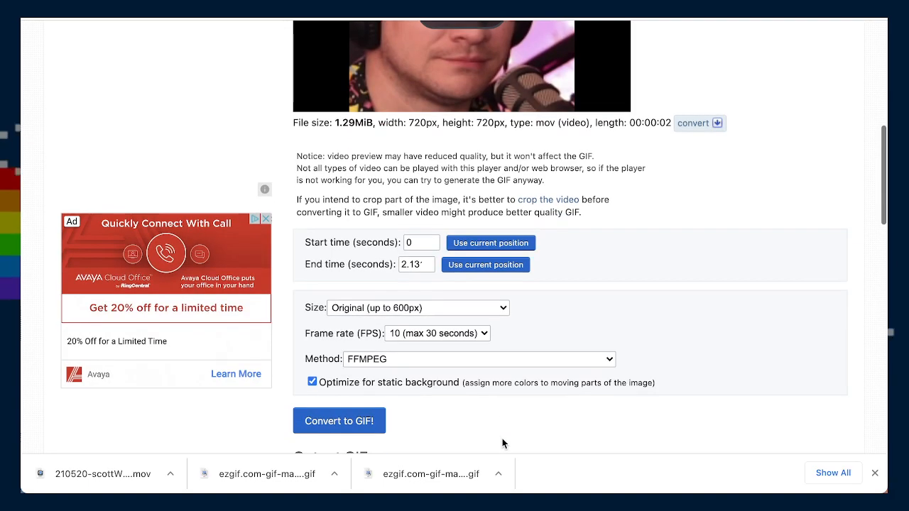
click(372, 428)
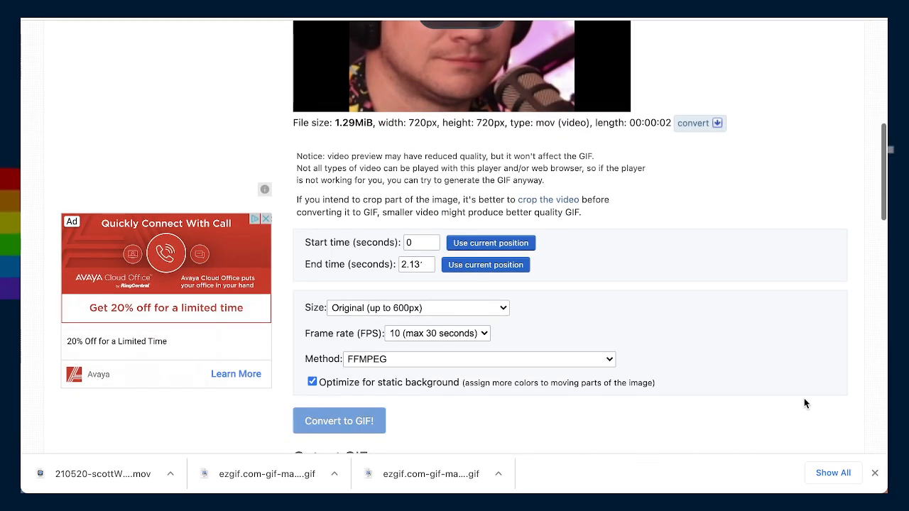
scroll(776, 396, down, 3)
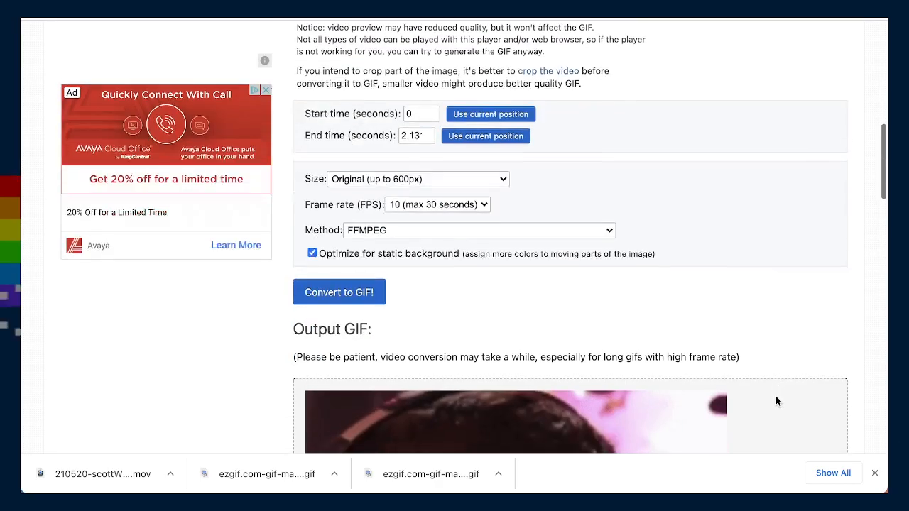
scroll(766, 400, down, 5)
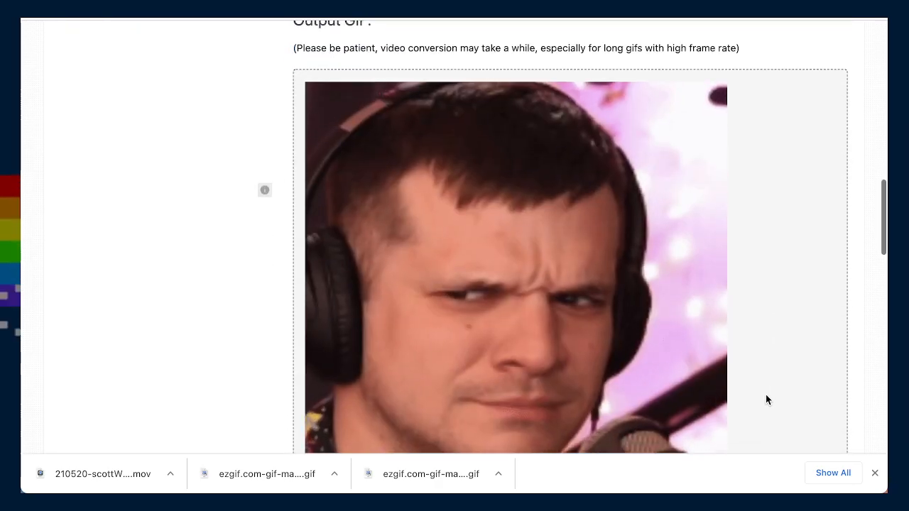
- Open the effects for the converted face GIF and set saturation to 103, lightness to 103 and brightness to 2
scroll(765, 400, up, 1)
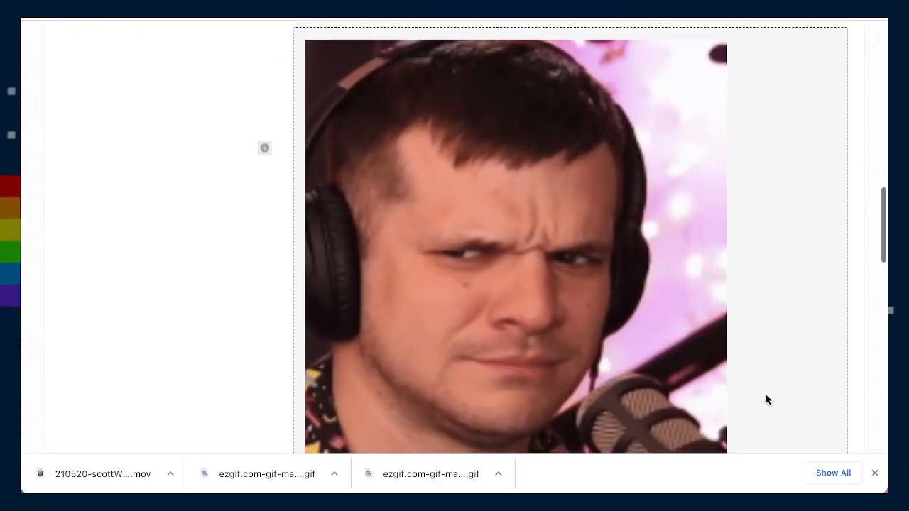
scroll(765, 400, down, 1)
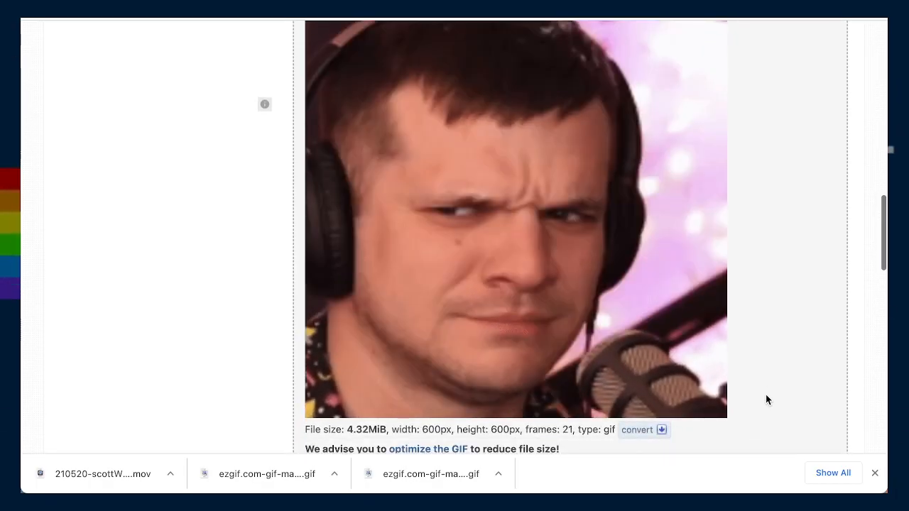
scroll(766, 400, down, 5)
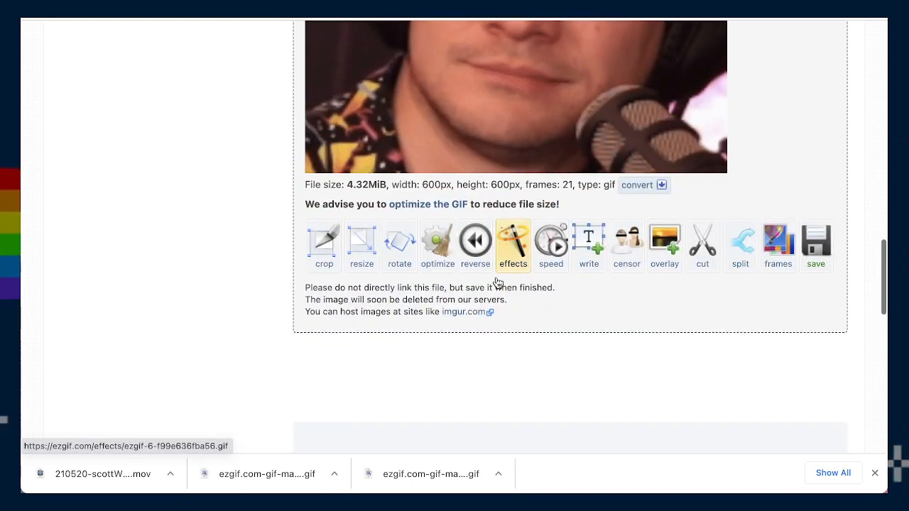
click(519, 263)
scroll(367, 380, down, 3)
scroll(366, 385, down, 5)
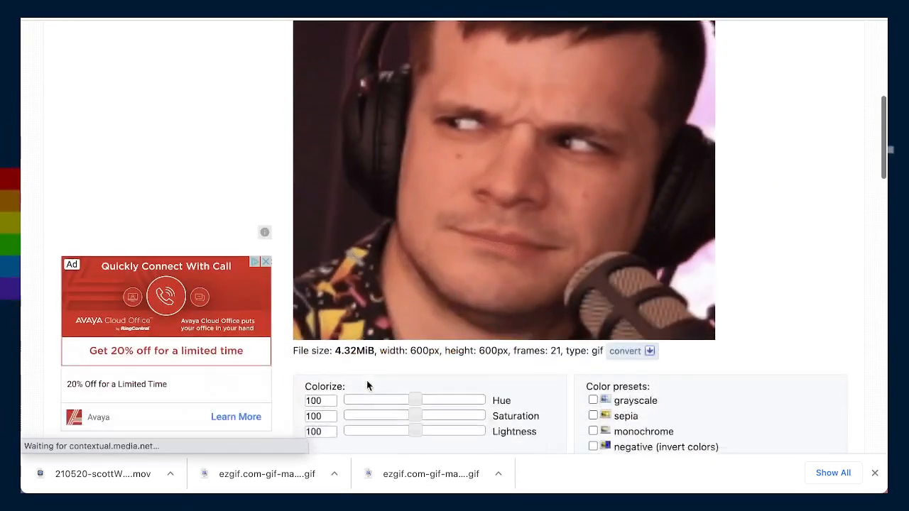
click(417, 387)
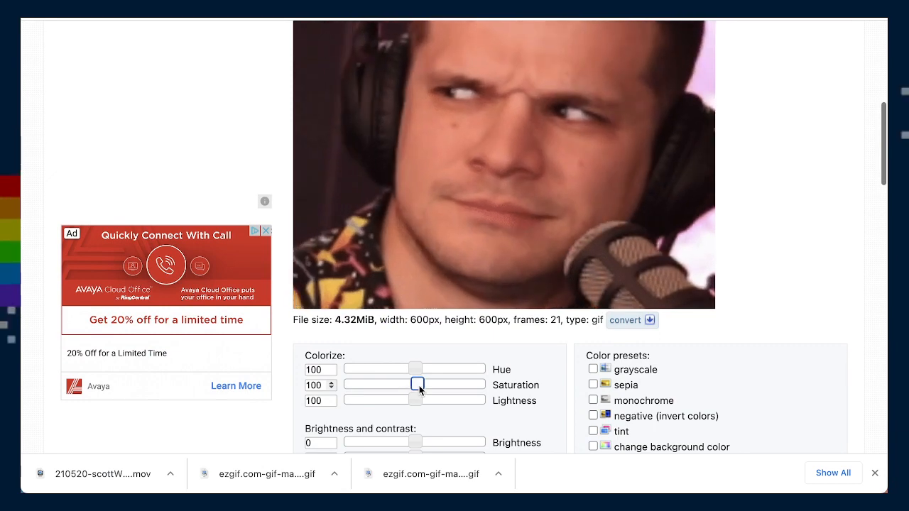
click(417, 401)
scroll(425, 396, down, 2)
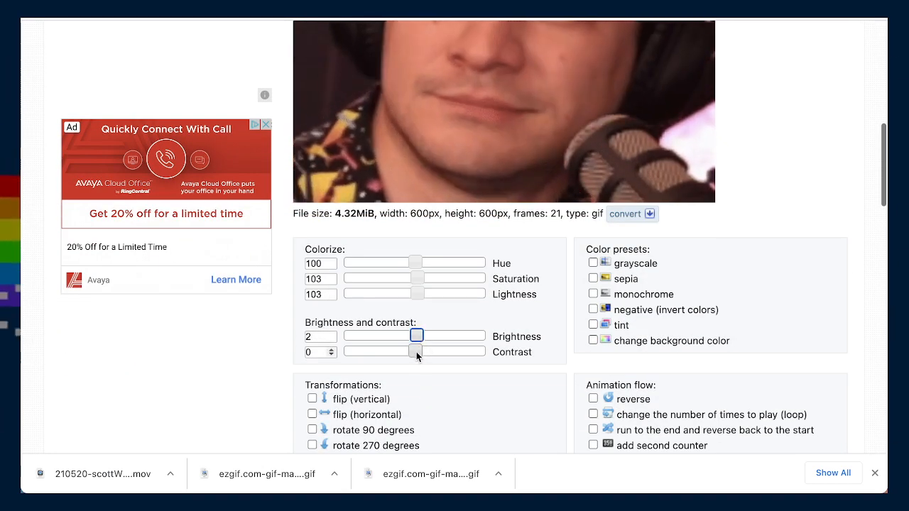
- Apply the adjustments with the animation run to the end and reversed back to the start, and check the processed image
scroll(484, 401, down, 10)
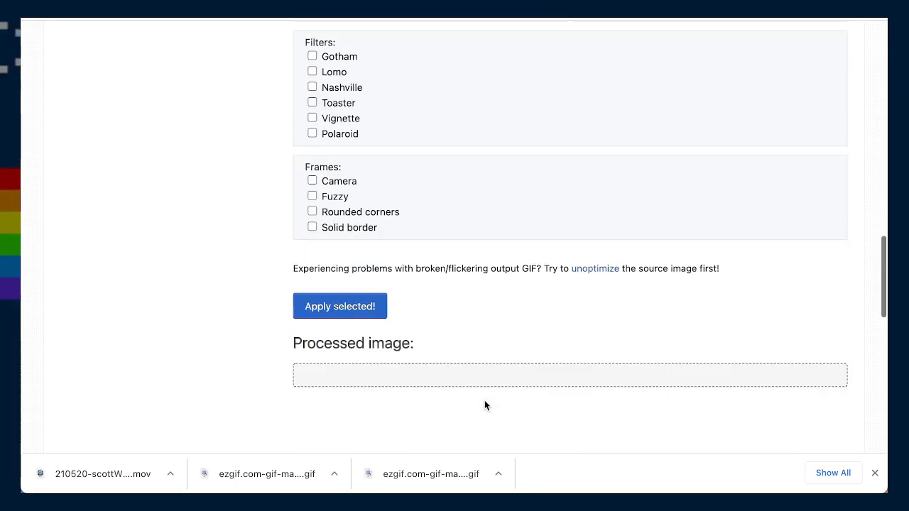
click(360, 313)
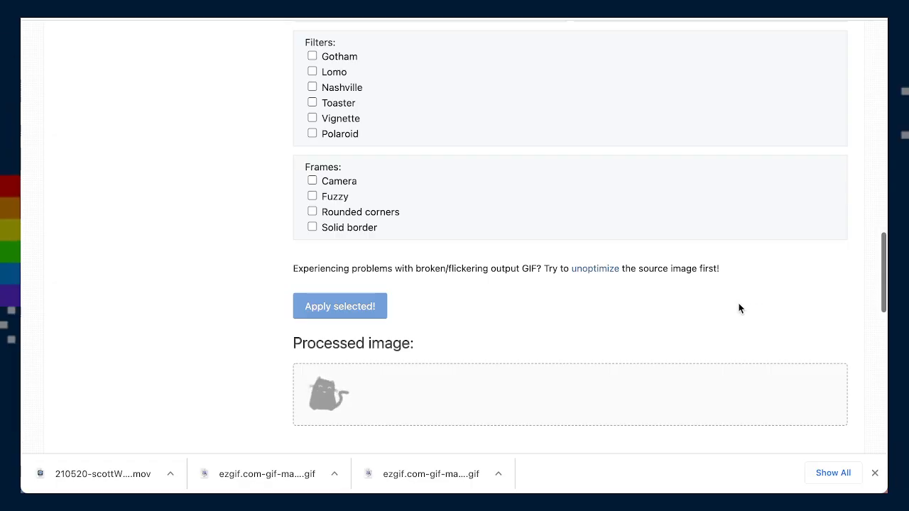
scroll(726, 307, down, 5)
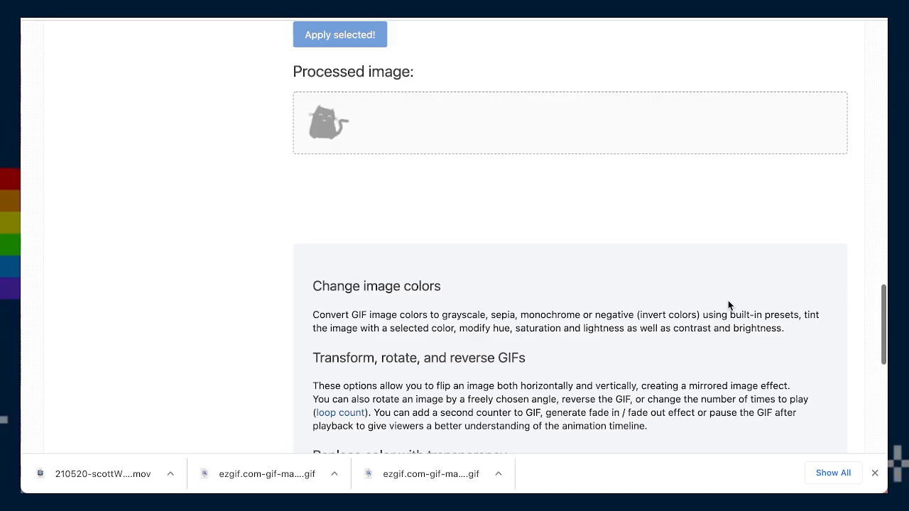
scroll(728, 305, down, 1)
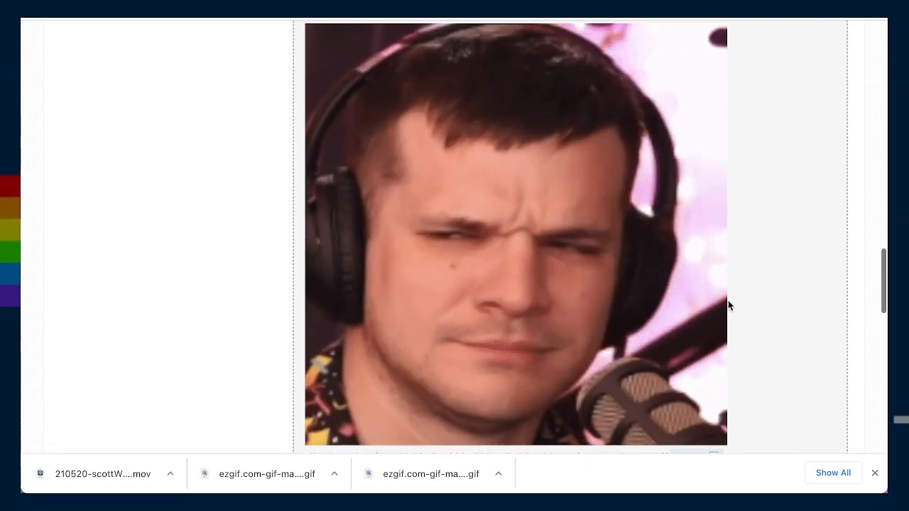
- Disable running to the end and reversing back, reapply the color and brightness adjustments, and check the processed image
scroll(728, 304, up, 15)
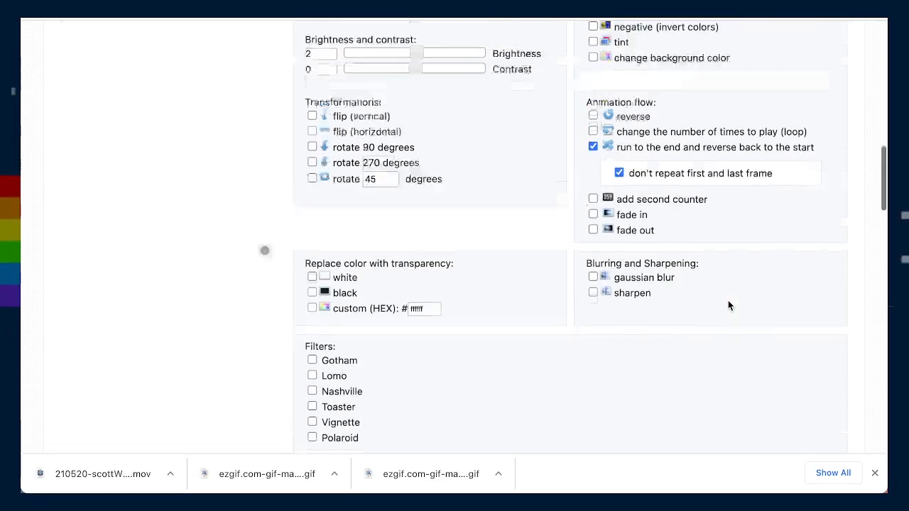
scroll(728, 306, down, 1)
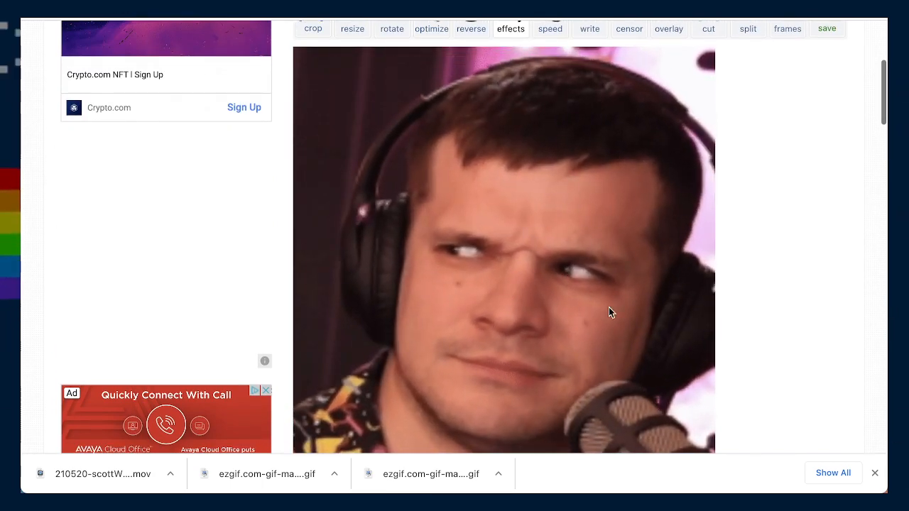
scroll(722, 344, down, 10)
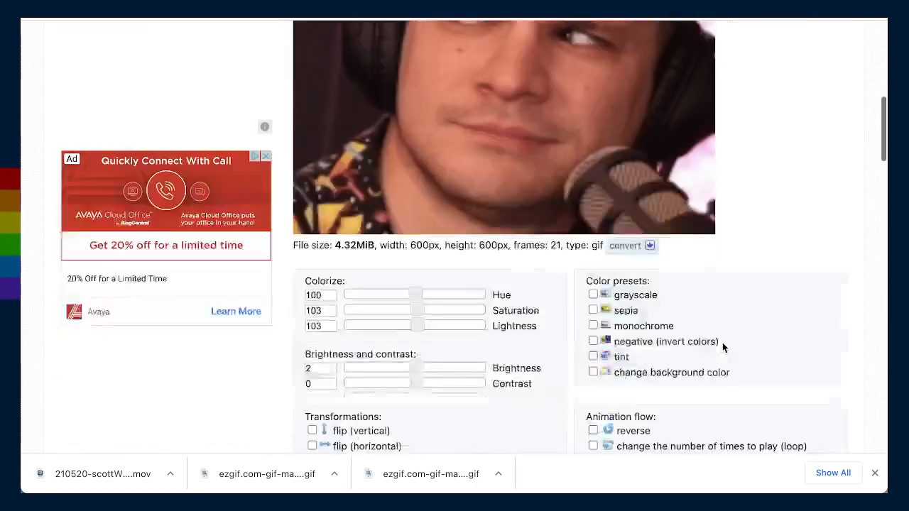
scroll(722, 345, up, 3)
scroll(722, 347, up, 1)
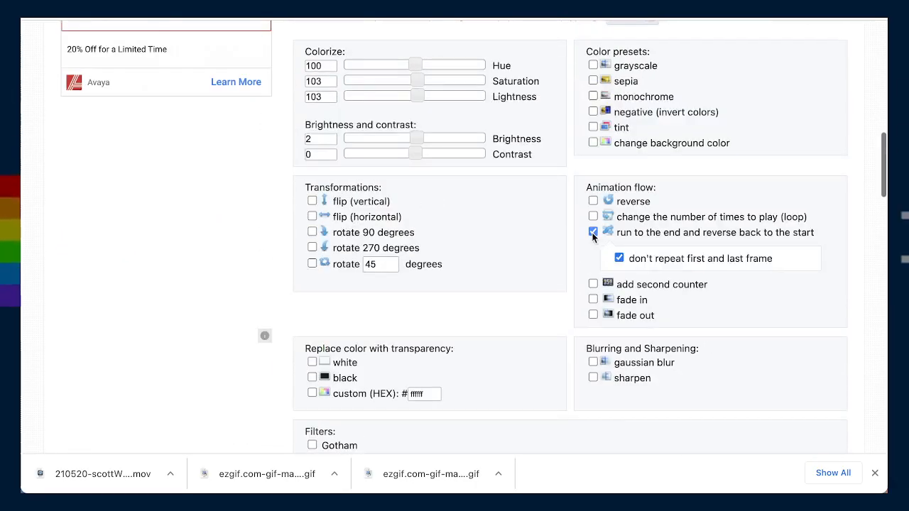
scroll(545, 319, down, 5)
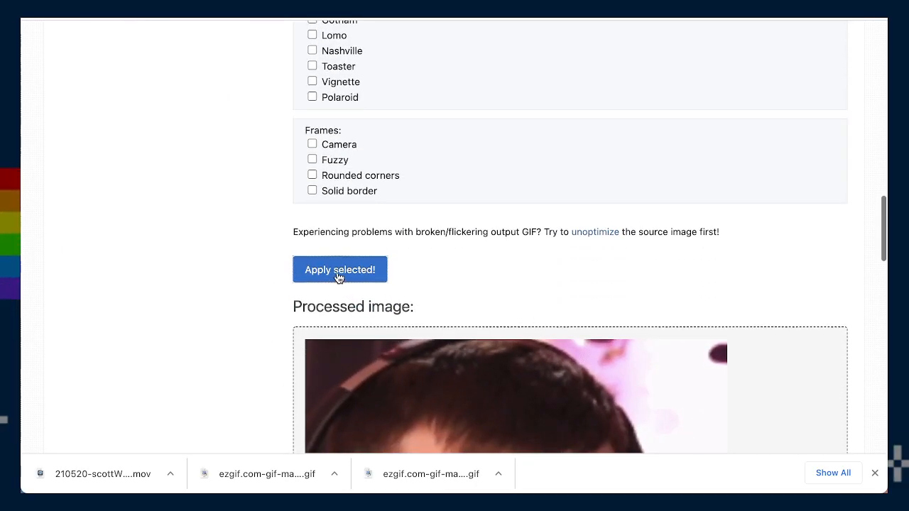
click(338, 274)
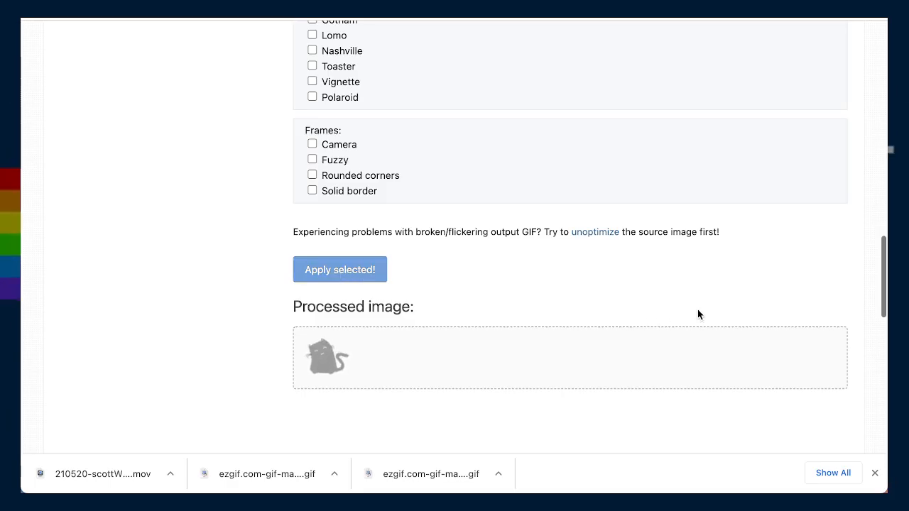
scroll(698, 310, down, 4)
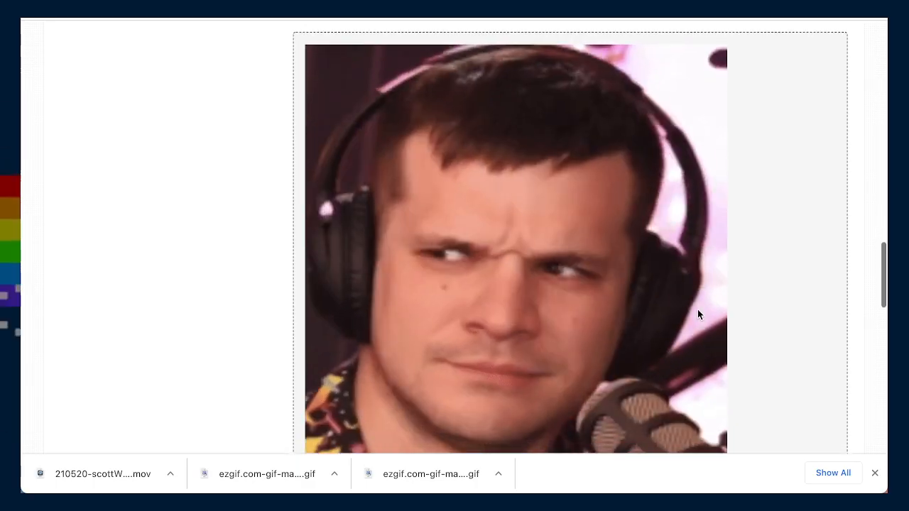
scroll(698, 312, down, 1)
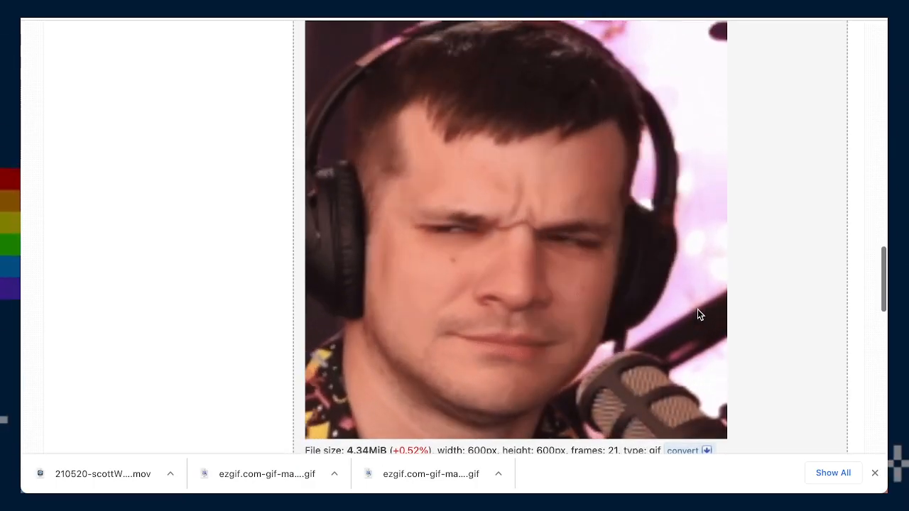
scroll(697, 309, down, 2)
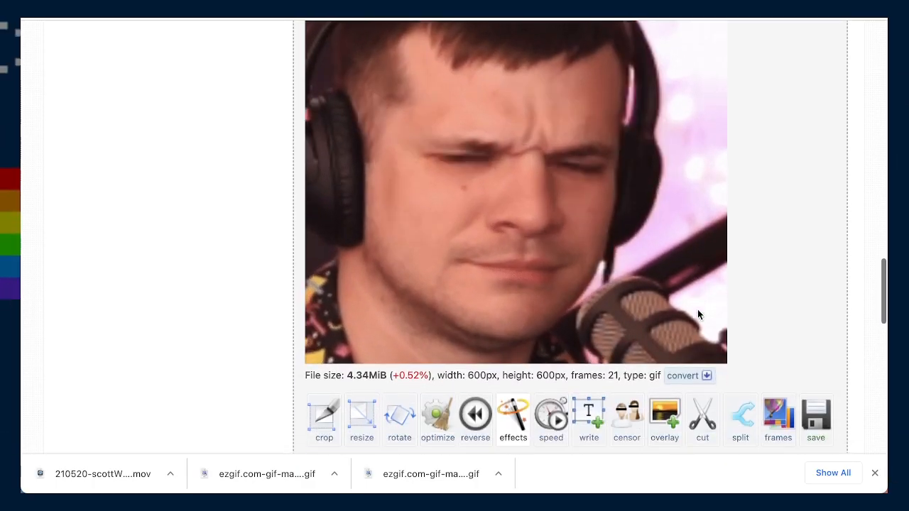
- Optimize the adjusted face GIF using Lossy GIF at compression level 35, check the result and save it
scroll(698, 312, down, 3)
click(428, 304)
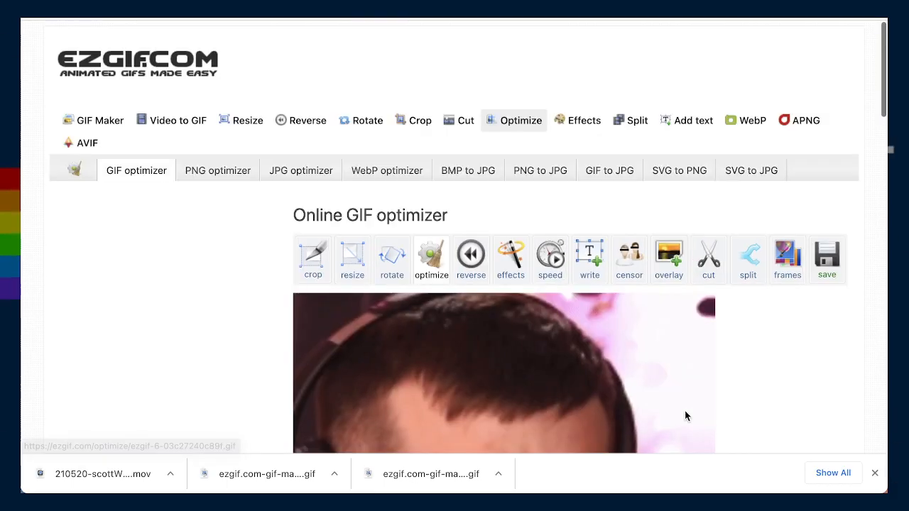
scroll(607, 412, down, 12)
scroll(606, 410, down, 3)
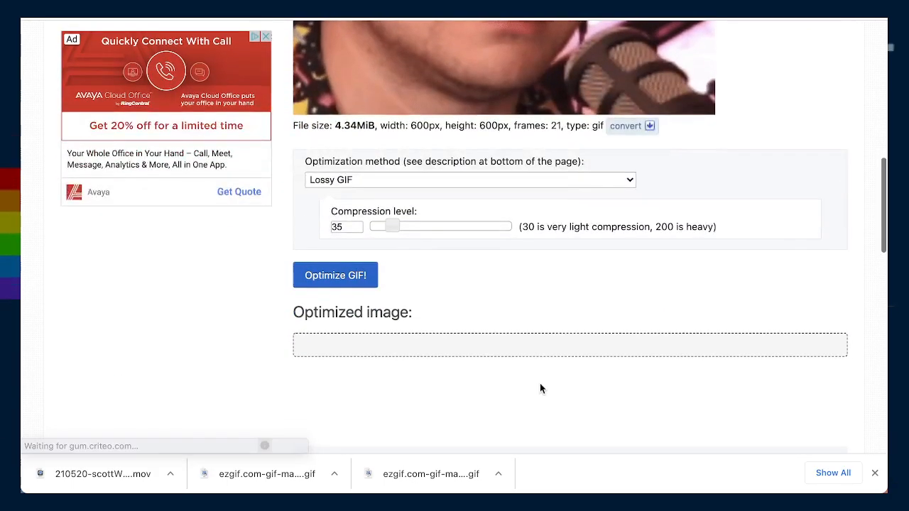
click(359, 282)
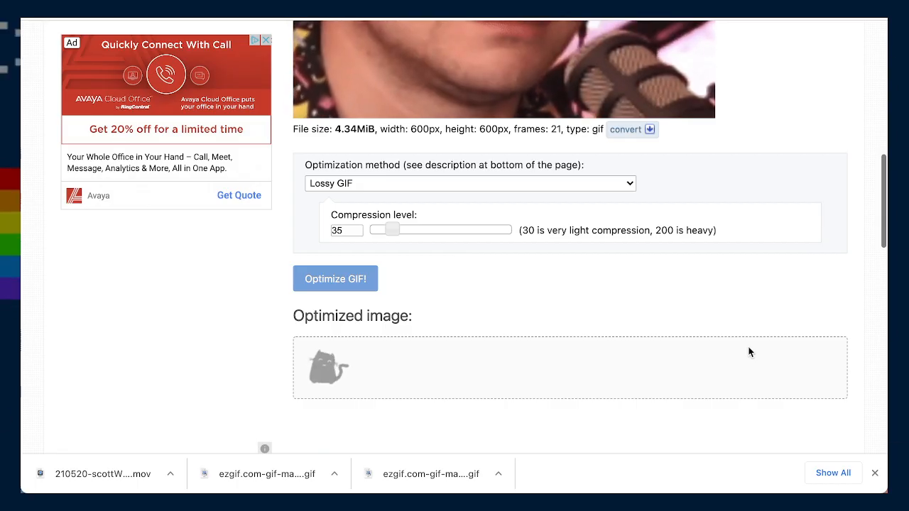
scroll(749, 350, down, 10)
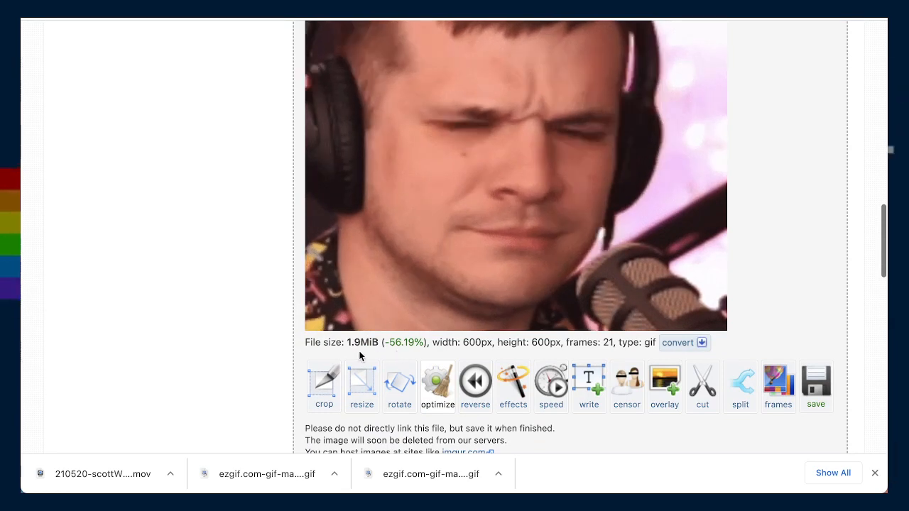
click(816, 392)
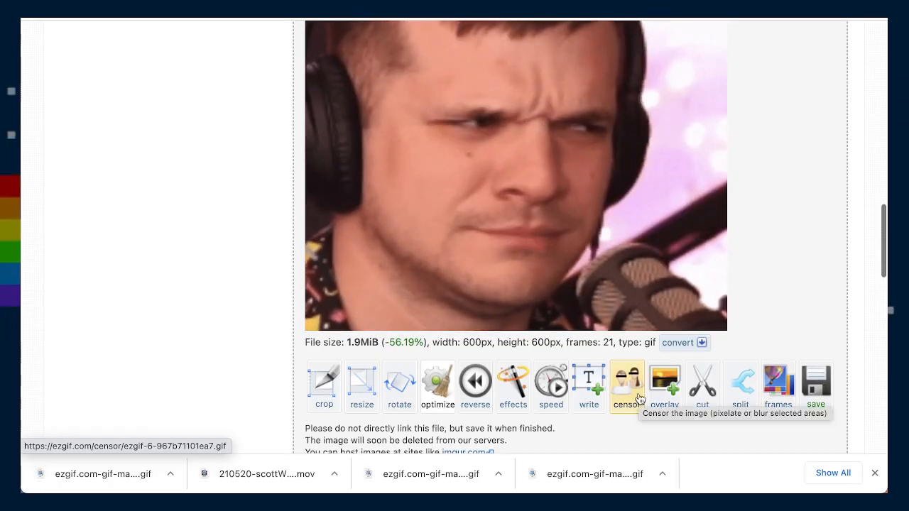
- Switch to Tenor and open the featured Wts Pupamp GIF from the notifications
scroll(639, 399, up, 15)
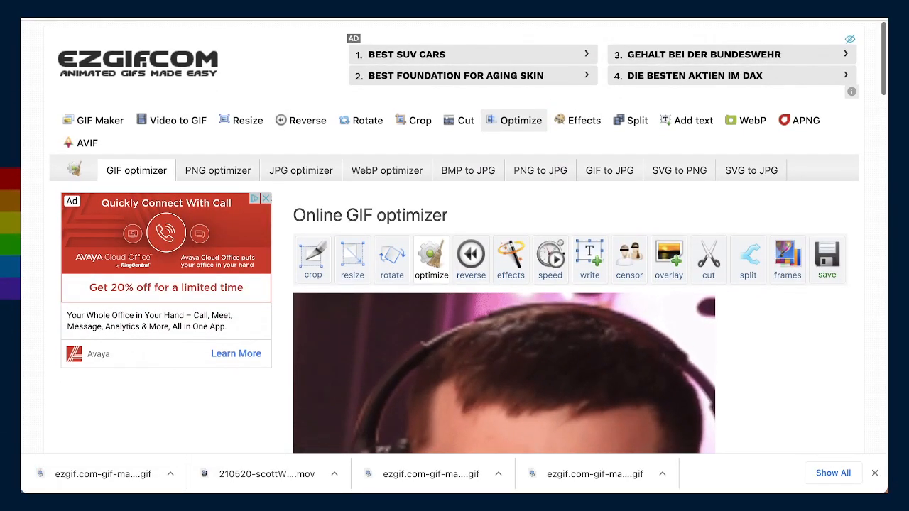
key(ctrl+Tab)
scroll(491, 200, up, 1)
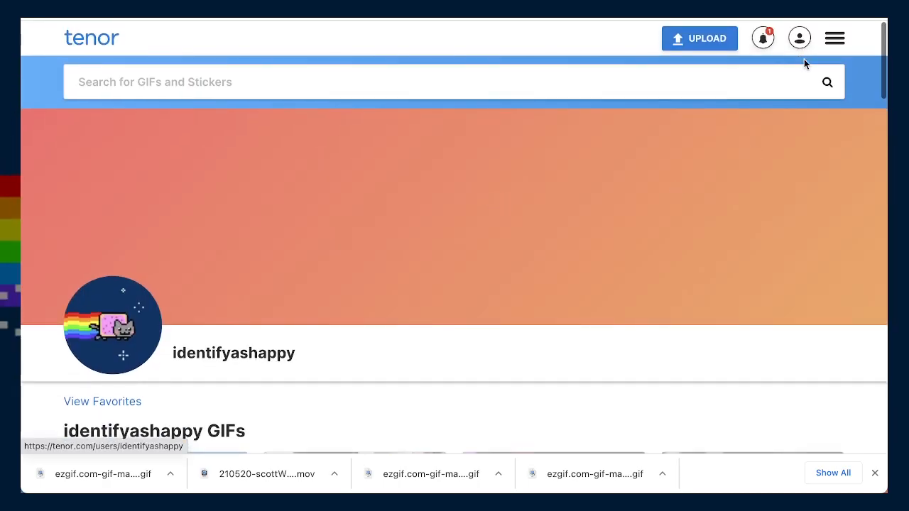
click(761, 39)
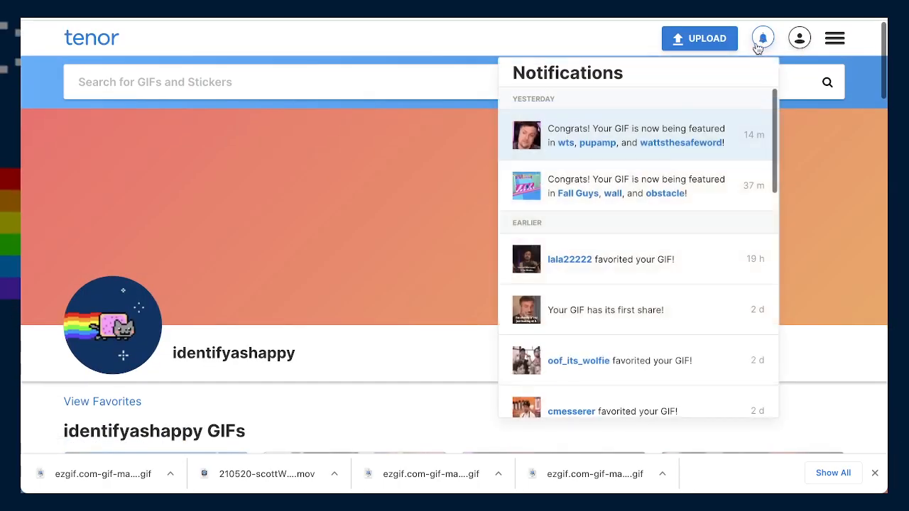
click(537, 144)
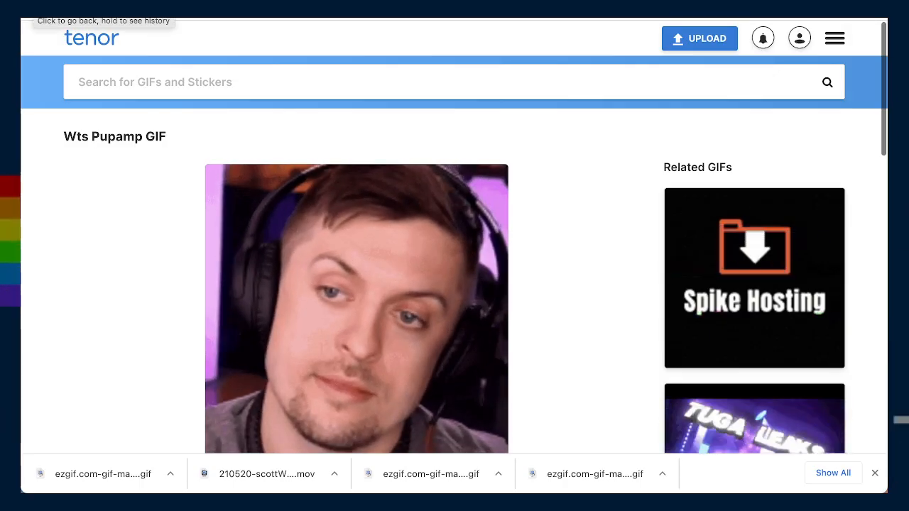
- Review the tags on the Wts Pupamp GIF's page and return to the profile's GIF list
scroll(118, 258, down, 2)
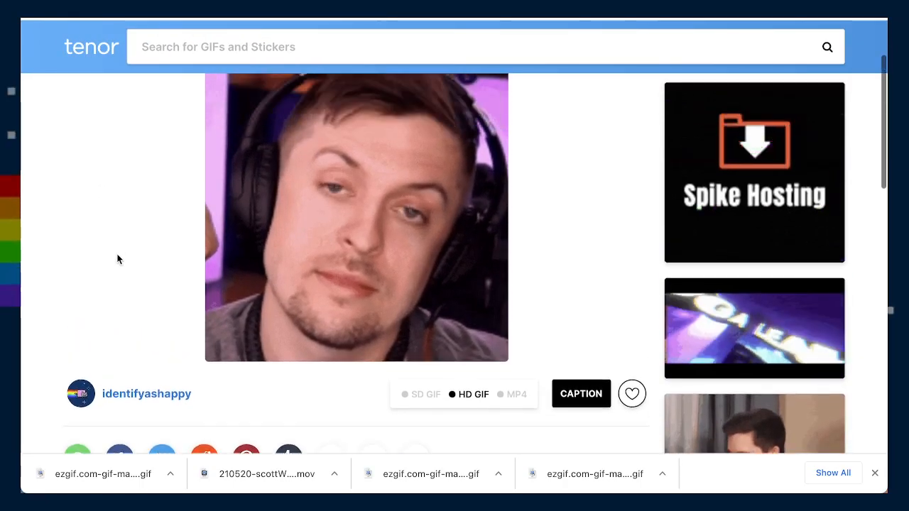
scroll(118, 259, up, 2)
click(42, 19)
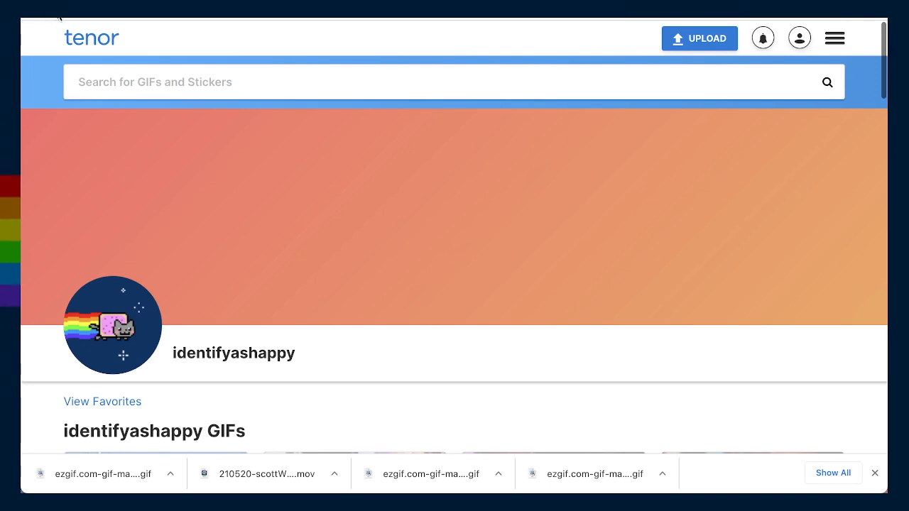
click(59, 16)
scroll(170, 188, down, 5)
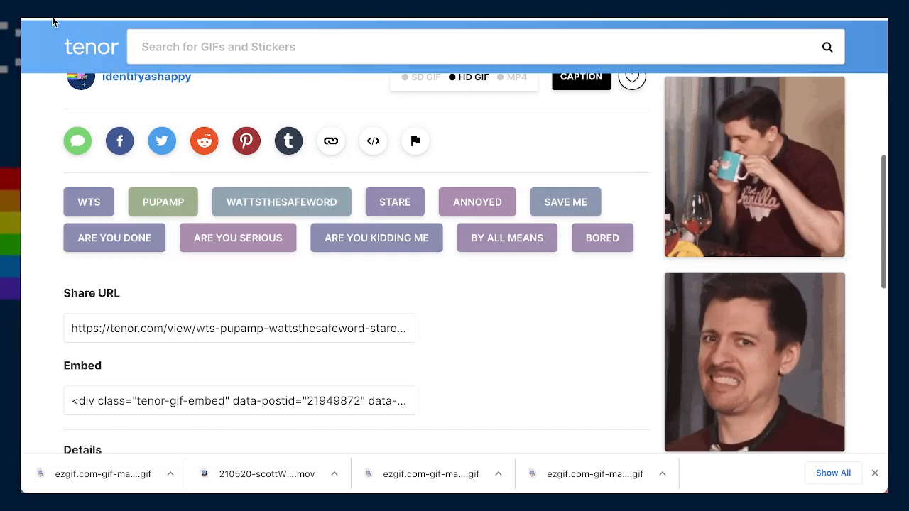
scroll(325, 359, down, 3)
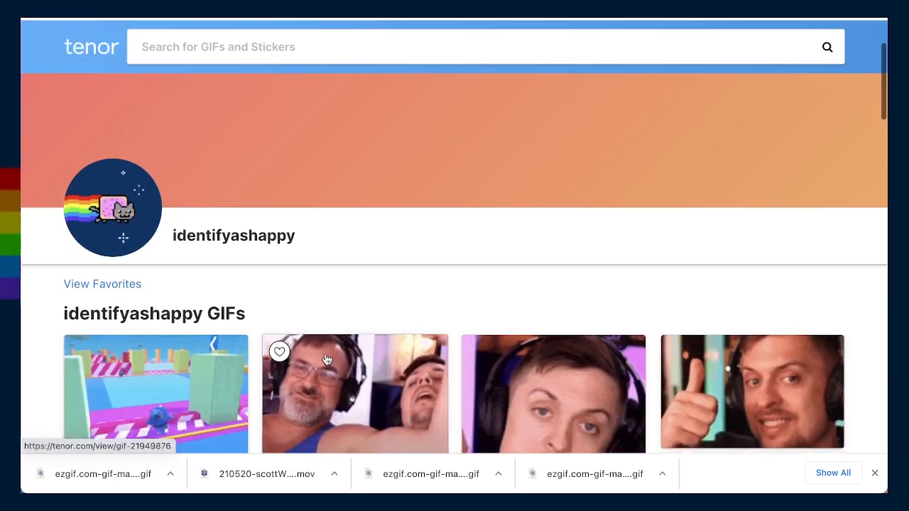
- Start a new upload in the Tenor GIF Maker and add the saved face and two-person stream GIFs
scroll(325, 359, up, 3)
click(699, 42)
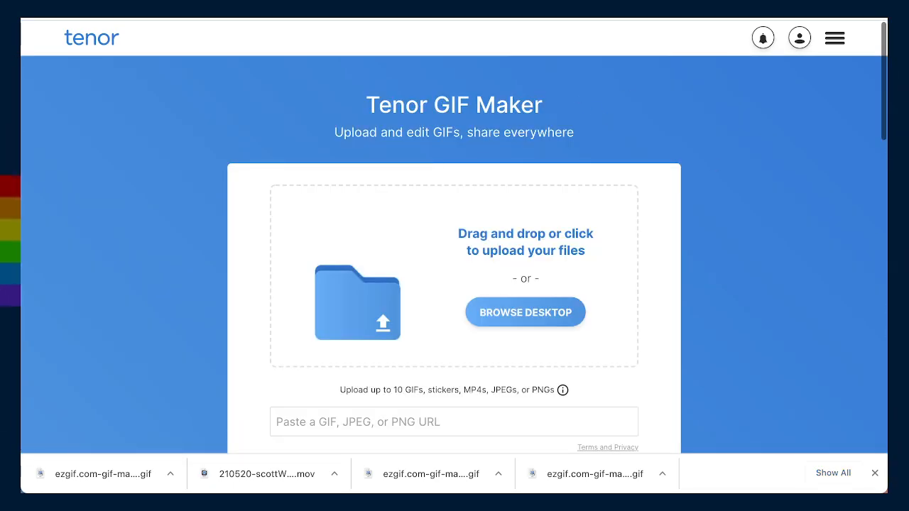
drag(845, 386, 454, 305)
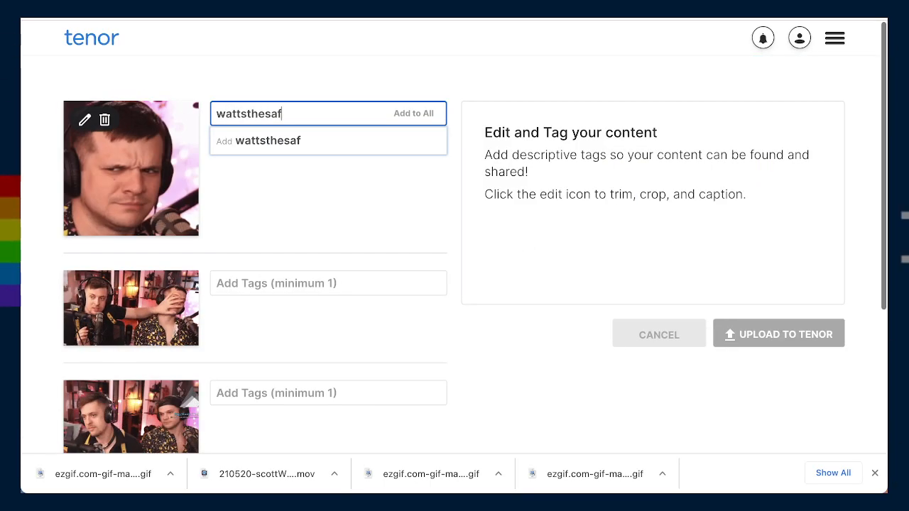
- Add the tags wattsthesafeword and wts to all of the GIFs being uploaded
click(414, 116)
text(wts)
click(425, 115)
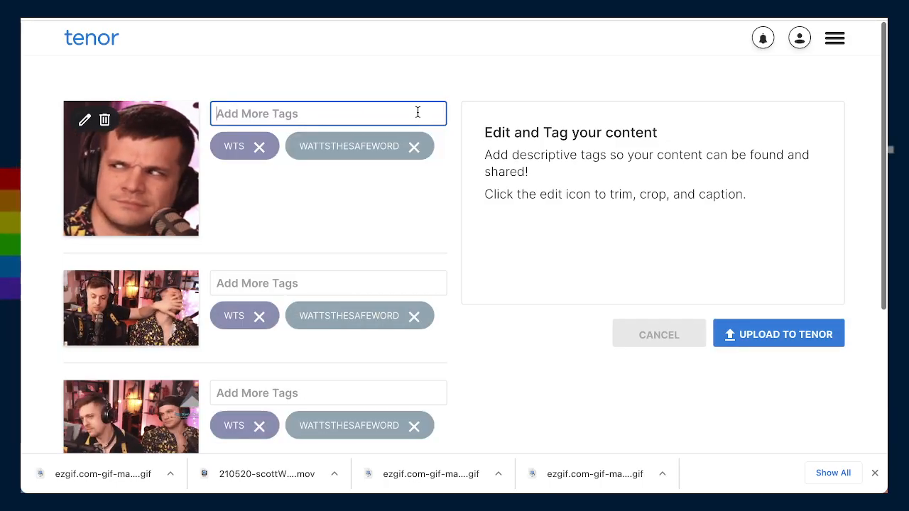
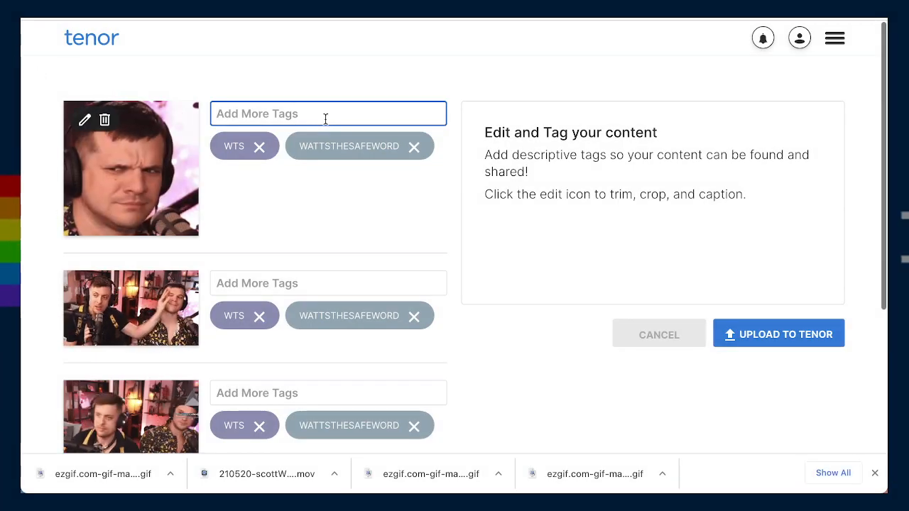
- Add the tag scottryder to all of the GIFs and the tag pupamp to both two-person GIFs
text(scottryder)
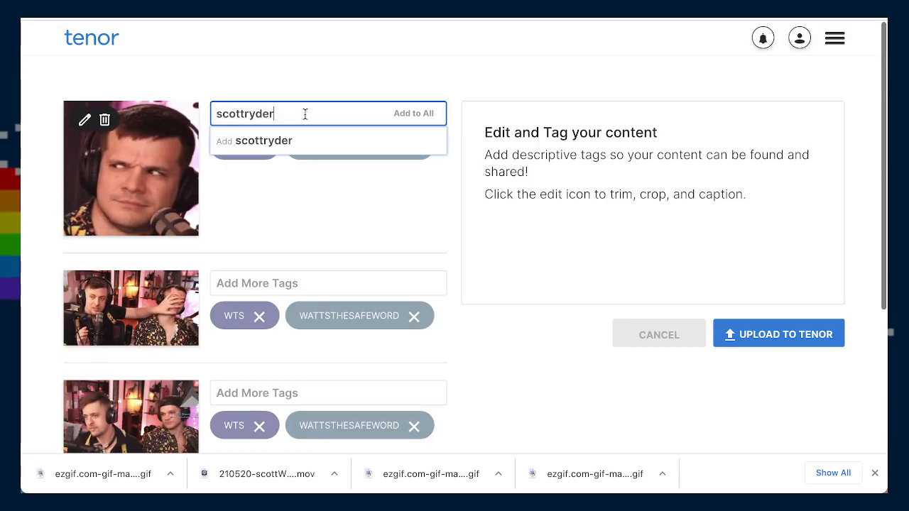
click(416, 116)
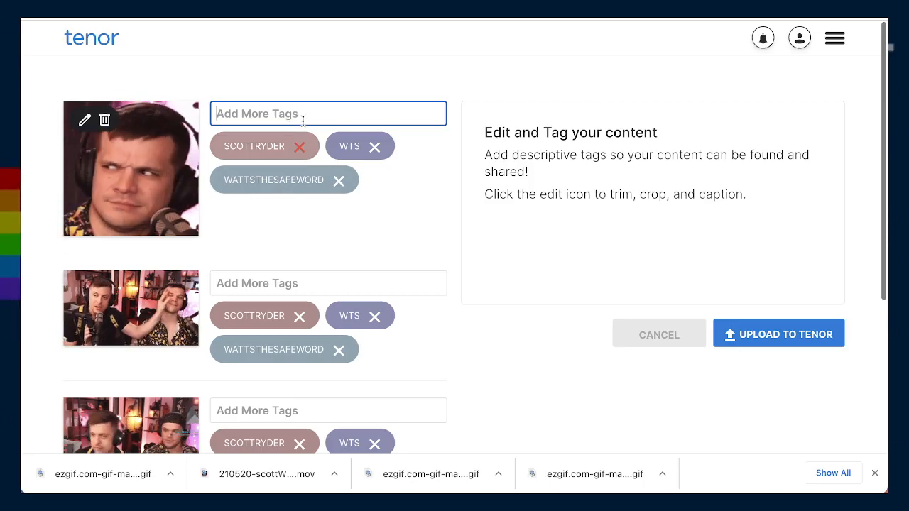
text(p)
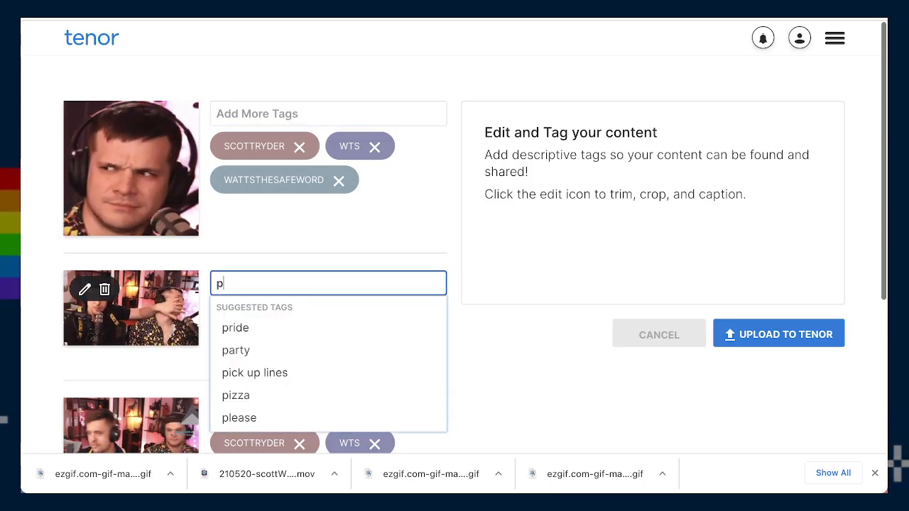
text(upamp)
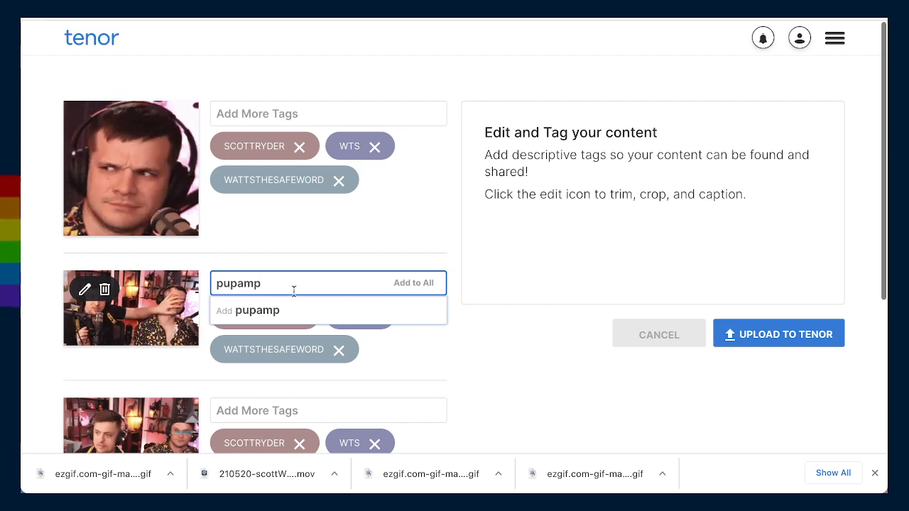
key(Return)
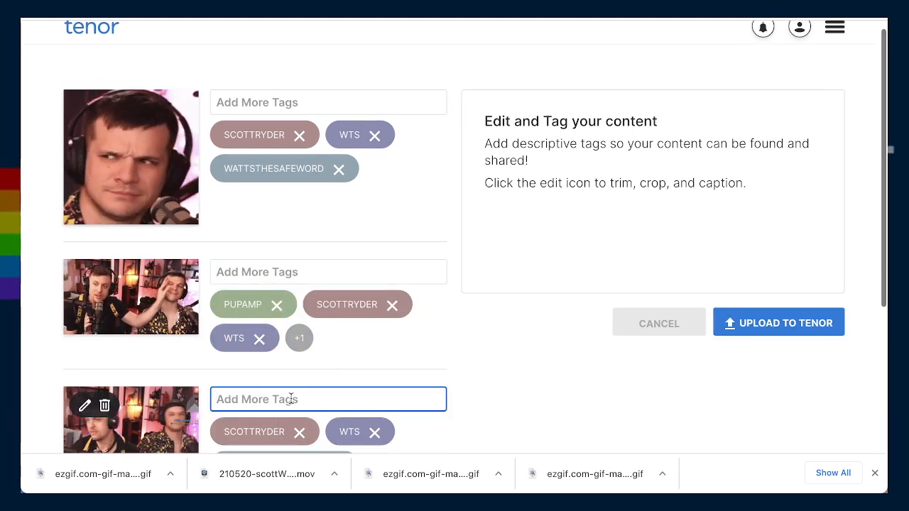
text(pupamp)
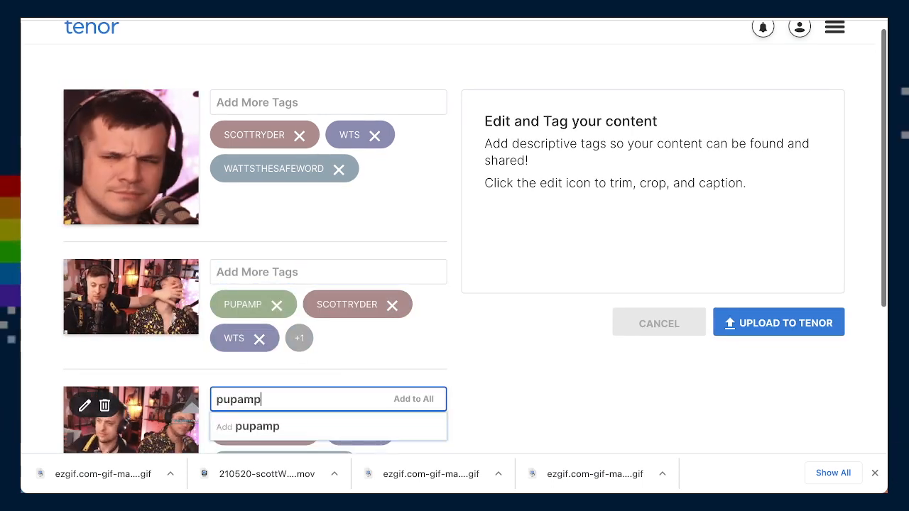
key(Return)
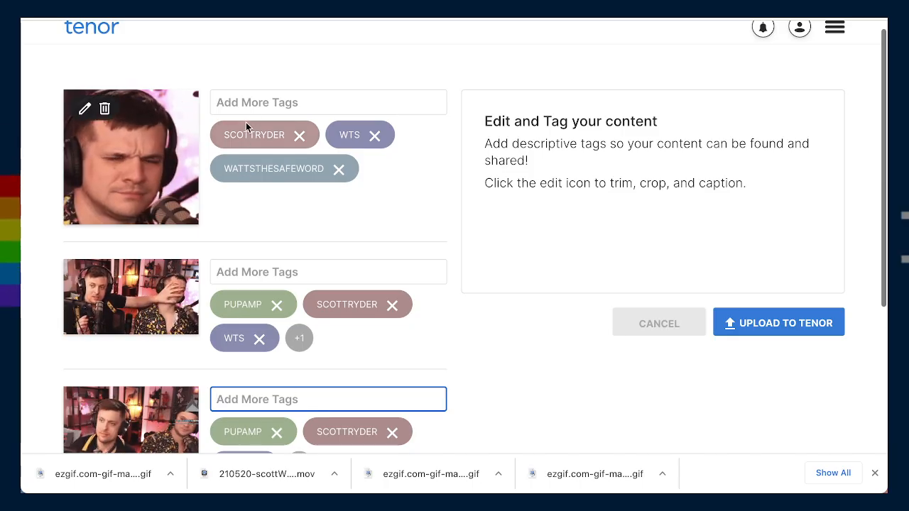
- Tag the face GIF with confused, wtf and confused face, and remove its plain confused tag
scroll(242, 239, down, 1)
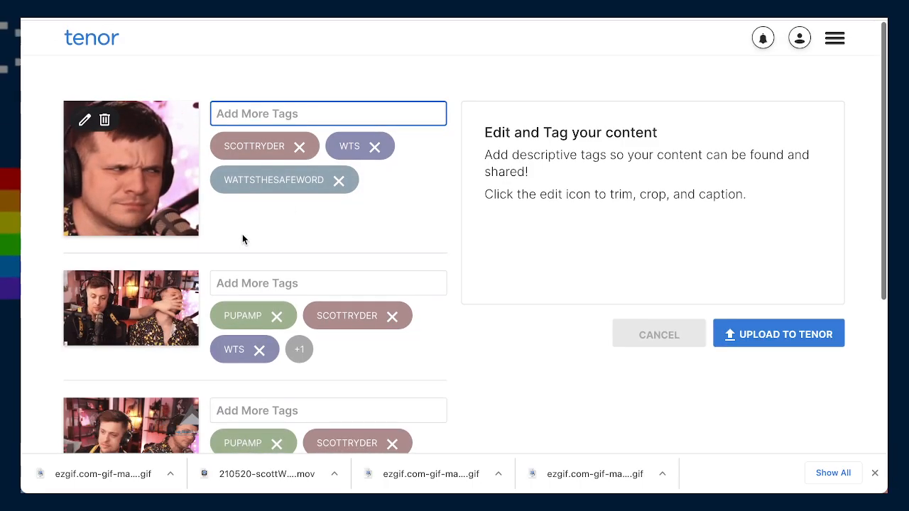
text(confuse)
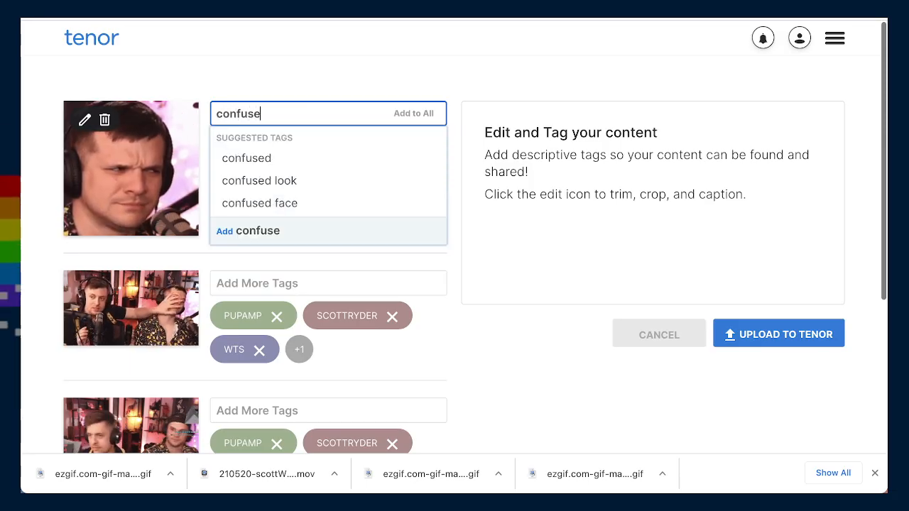
text(d)
key(Return)
text(wtf)
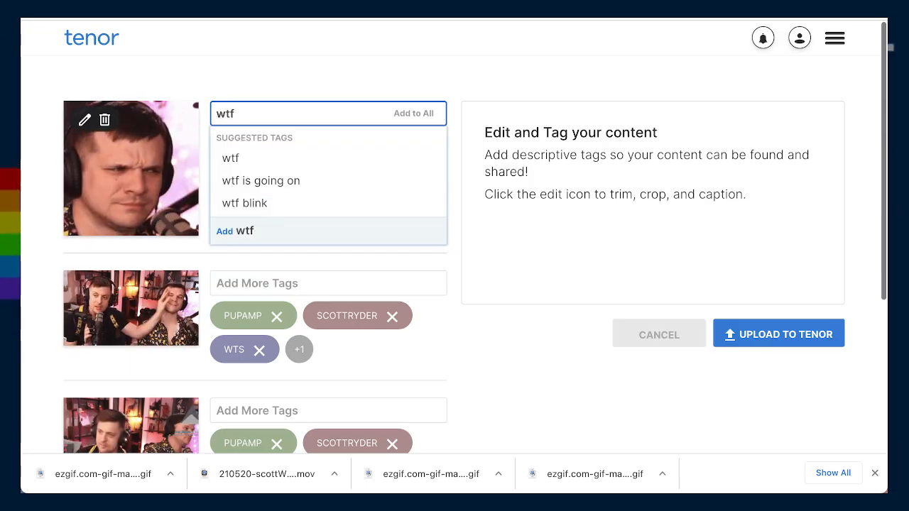
key(Return)
text(confused)
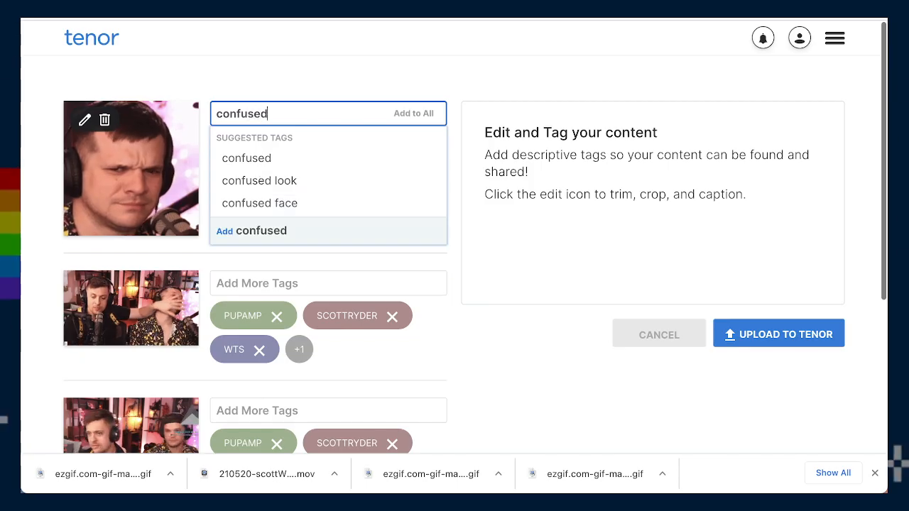
click(301, 211)
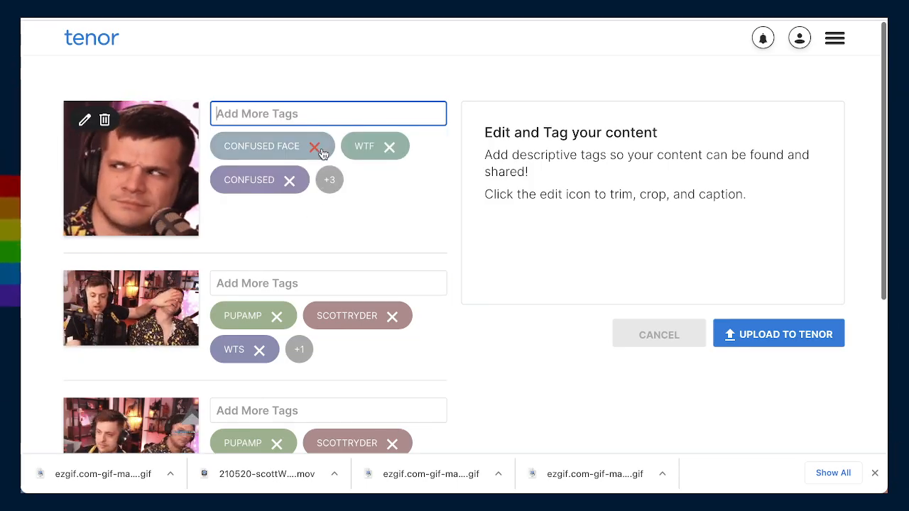
click(290, 182)
click(286, 113)
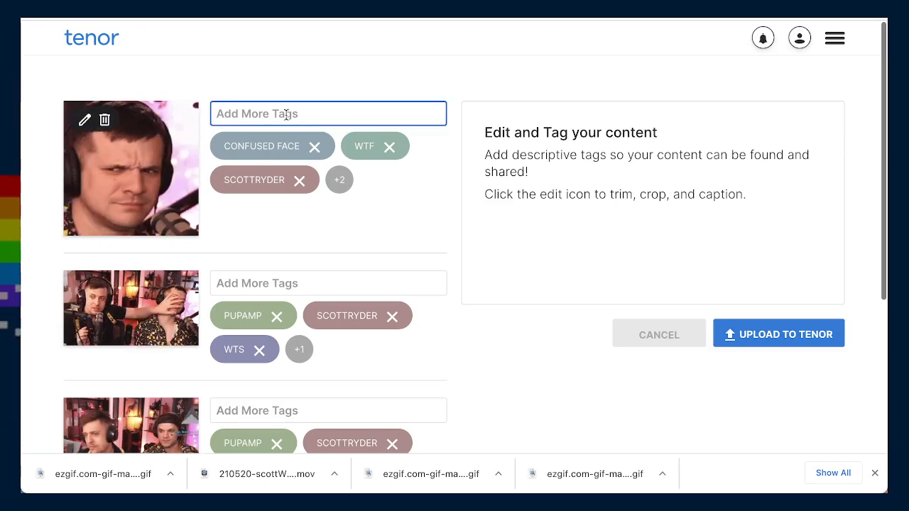
text(what wa)
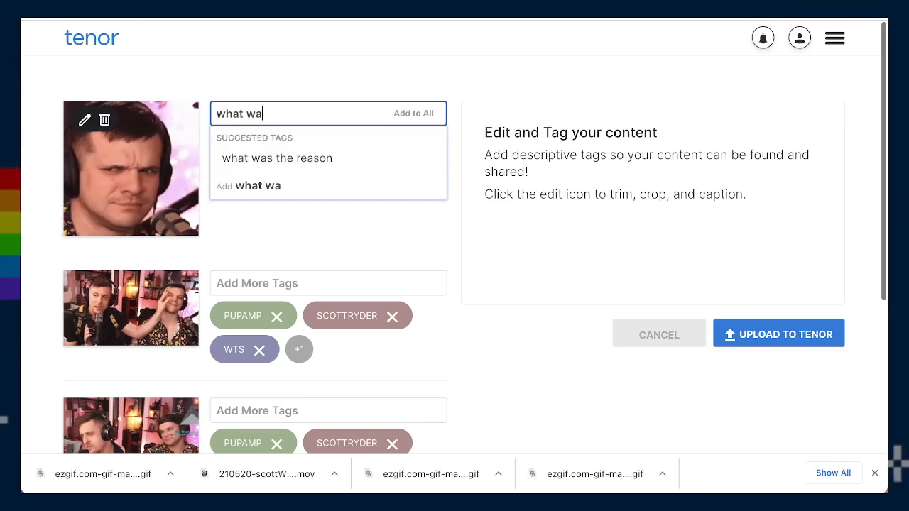
text(s that)
key(BackSpace)
key(BackSpace)
key(BackSpace)
key(BackSpace)
key(BackSpace)
key(BackSpace)
key(BackSpace)
key(BackSpace)
key(BackSpace)
key(BackSpace)
key(BackSpace)
key(BackSpace)
key(BackSpace)
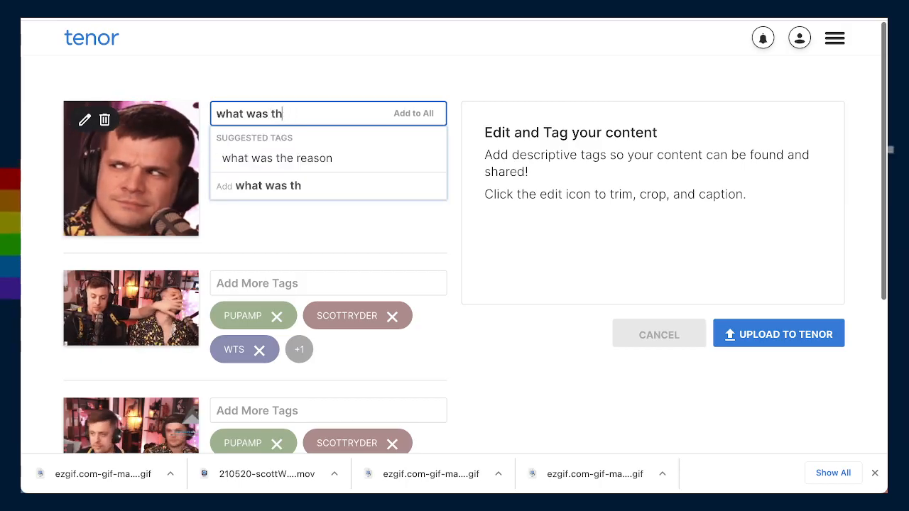
click(339, 98)
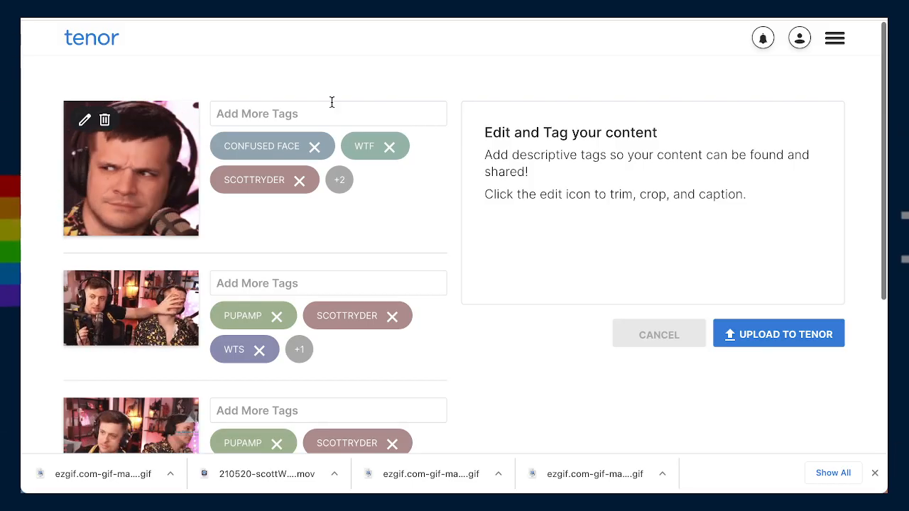
- Show all of the face GIF's tags and add the tags touch and face to the second GIF
click(340, 186)
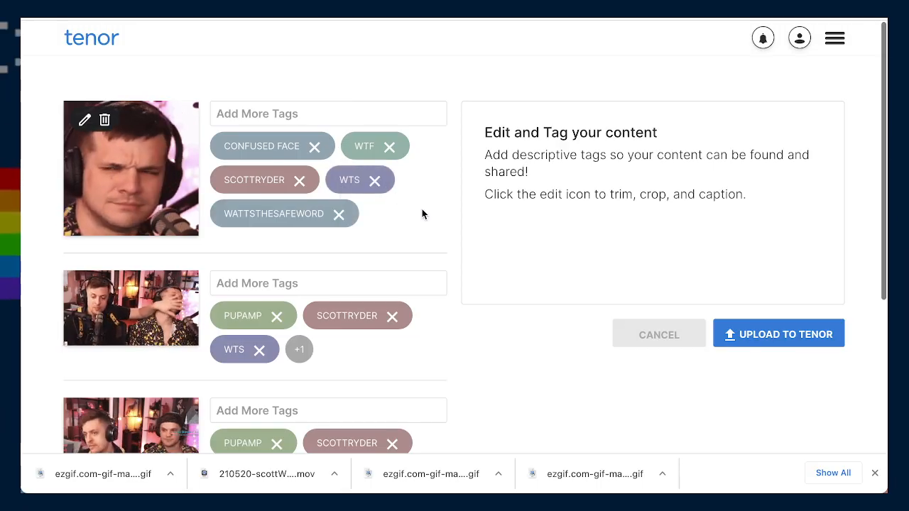
click(291, 117)
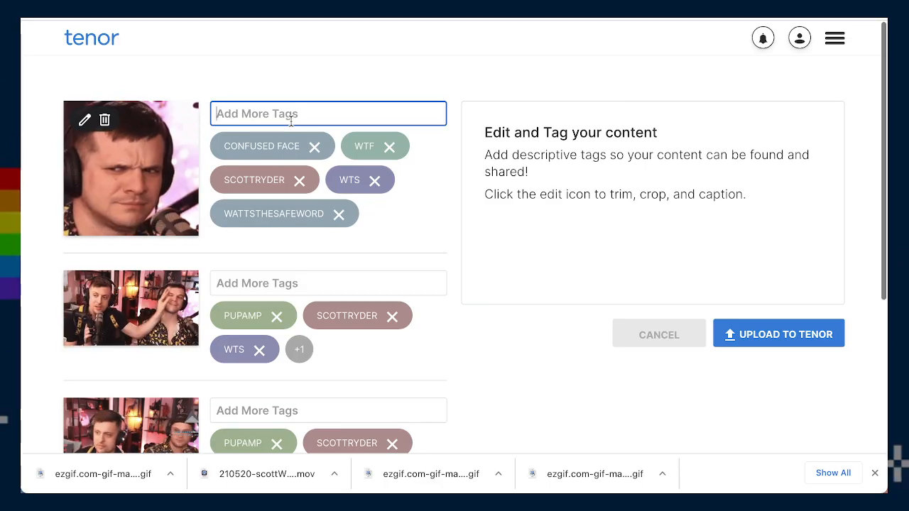
click(292, 284)
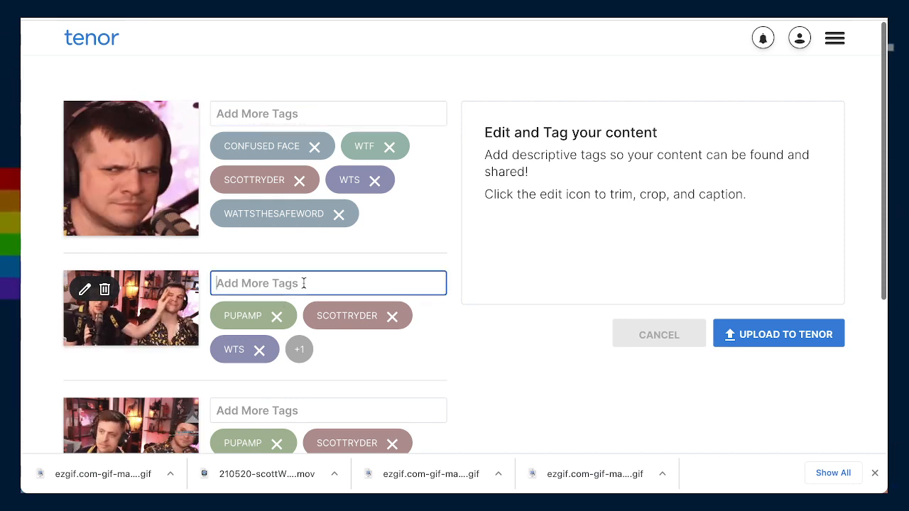
text(touch)
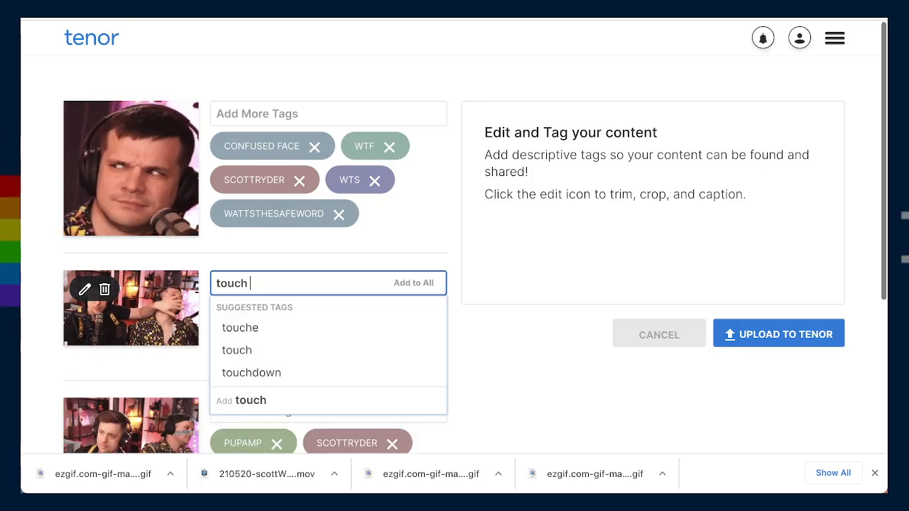
key(Return)
text(face)
key(Return)
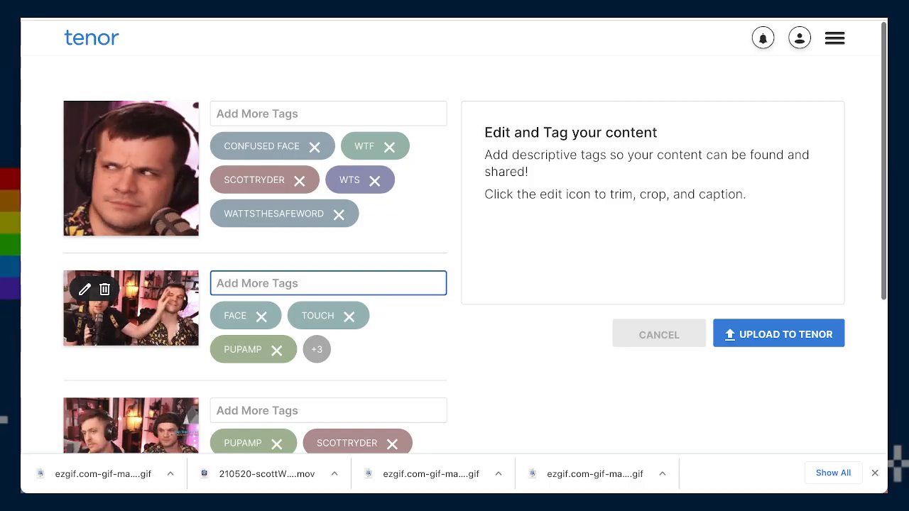
- Add the tags push off, cover and ignore to the second GIF
text(p)
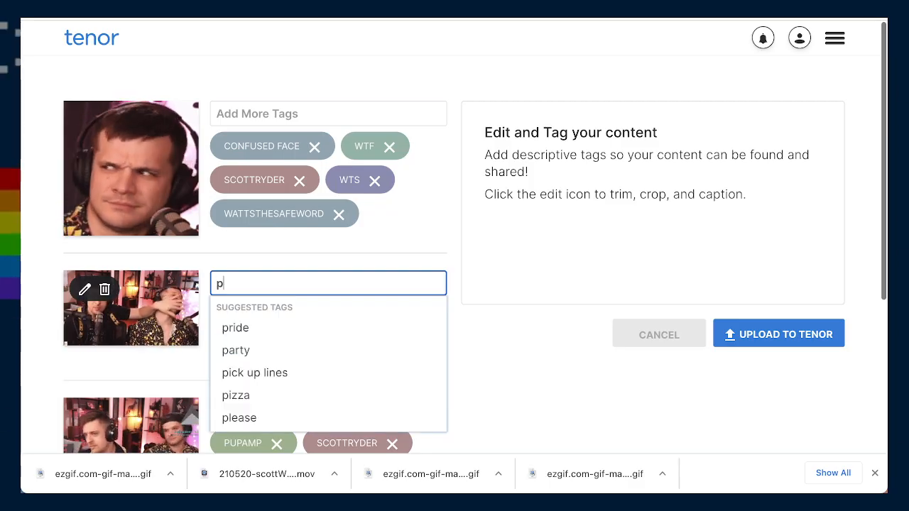
text(ush off)
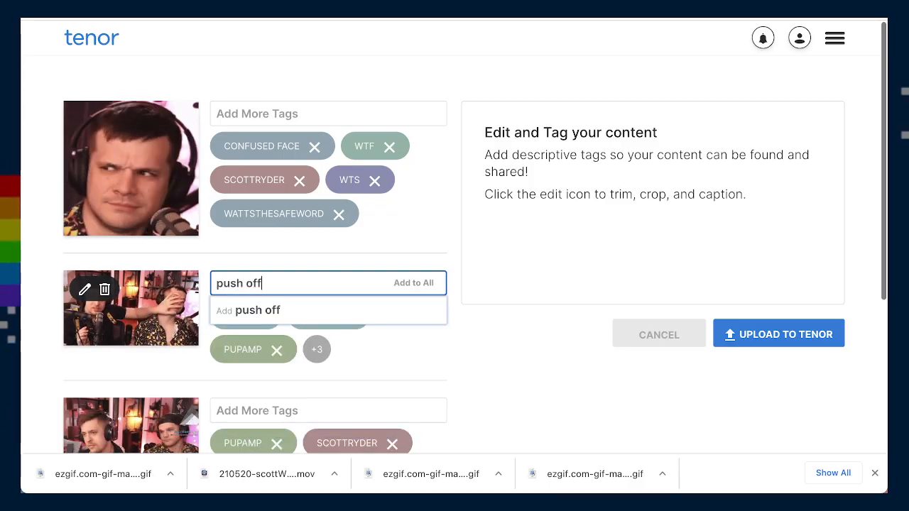
key(Return)
text(cover)
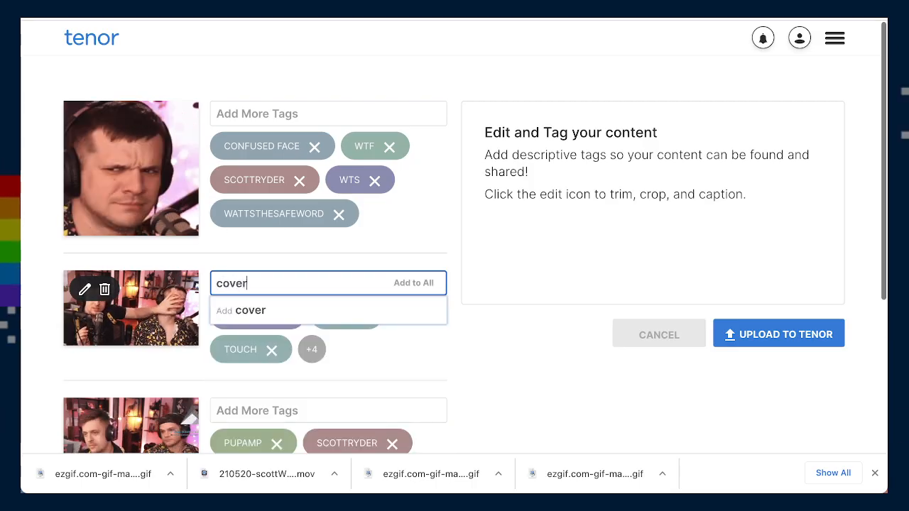
key(Return)
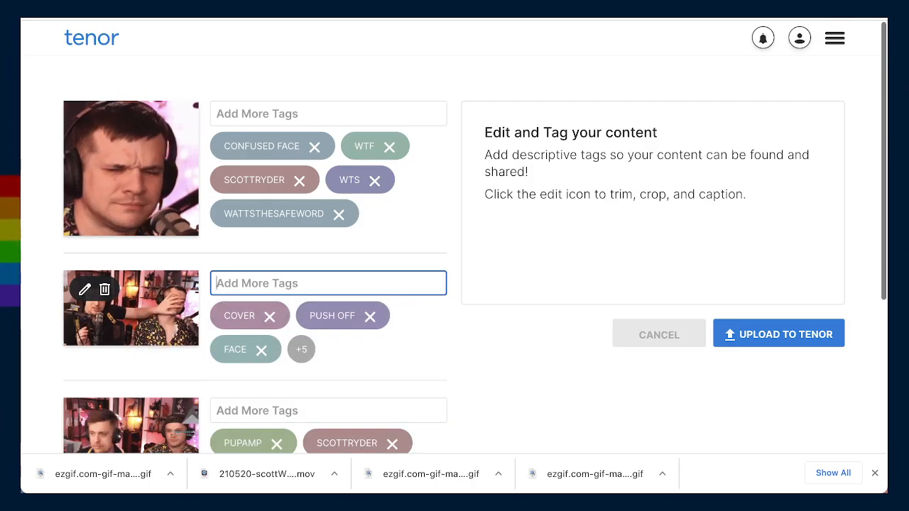
text(ig)
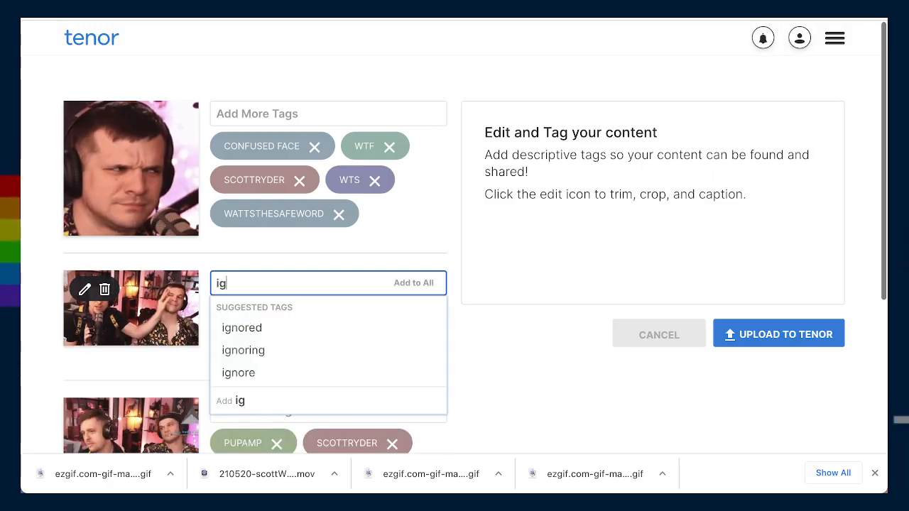
text(nore)
key(Return)
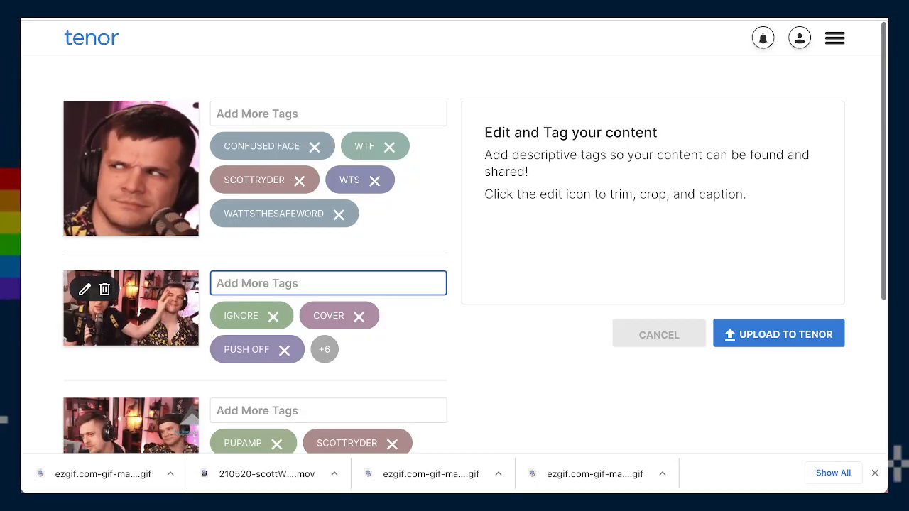
- Show the second GIF's full tag list and review its tags
click(324, 349)
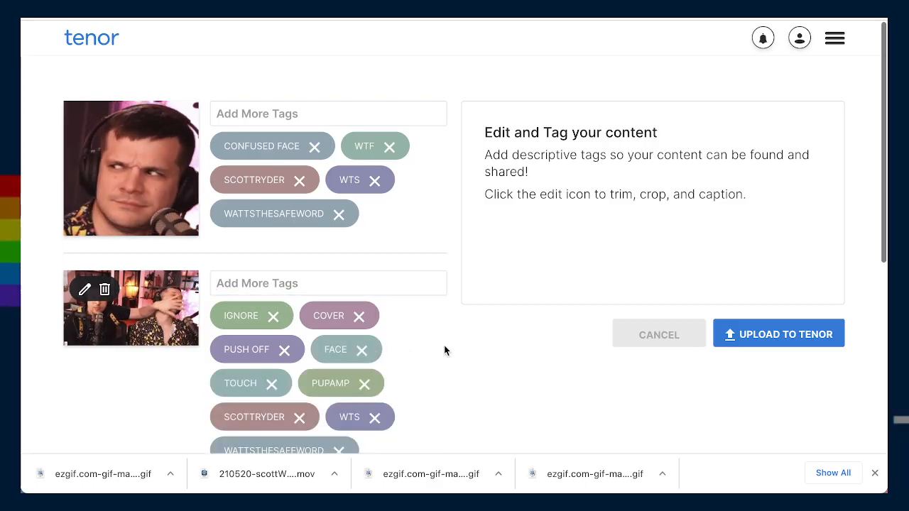
scroll(444, 345, down, 2)
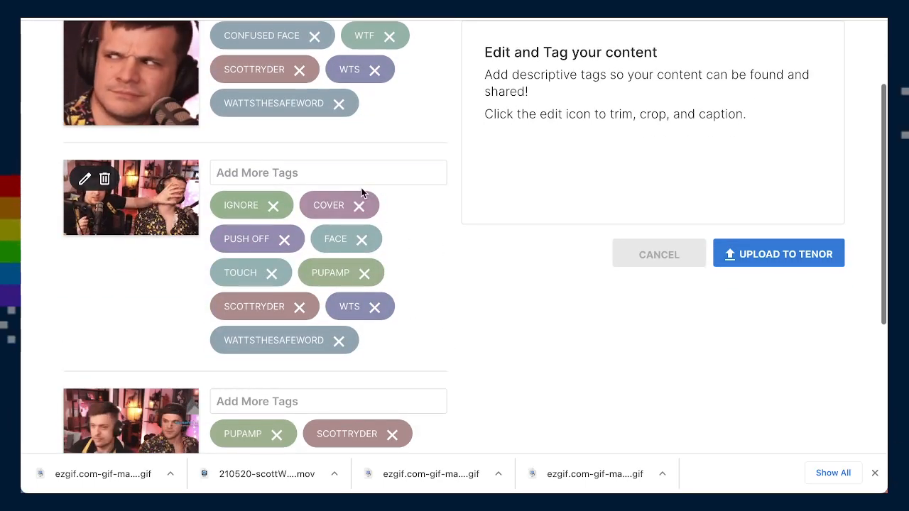
click(350, 168)
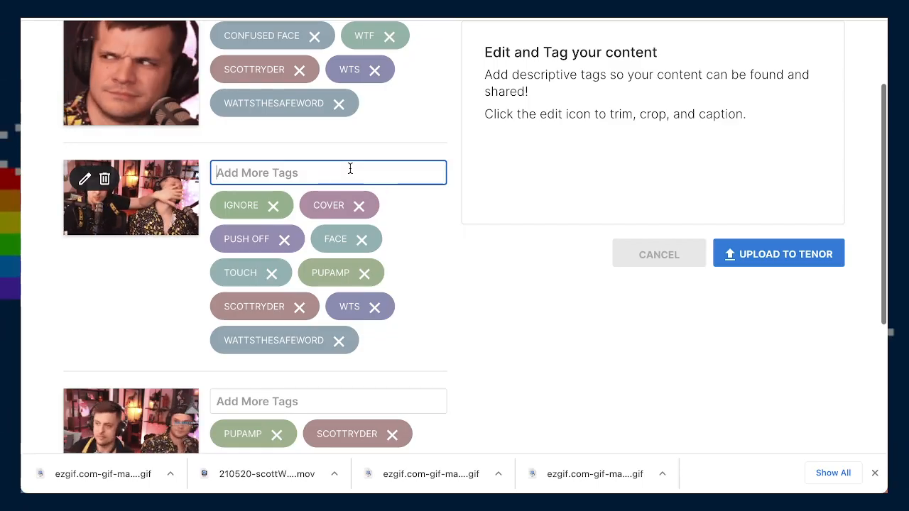
scroll(426, 431, down, 2)
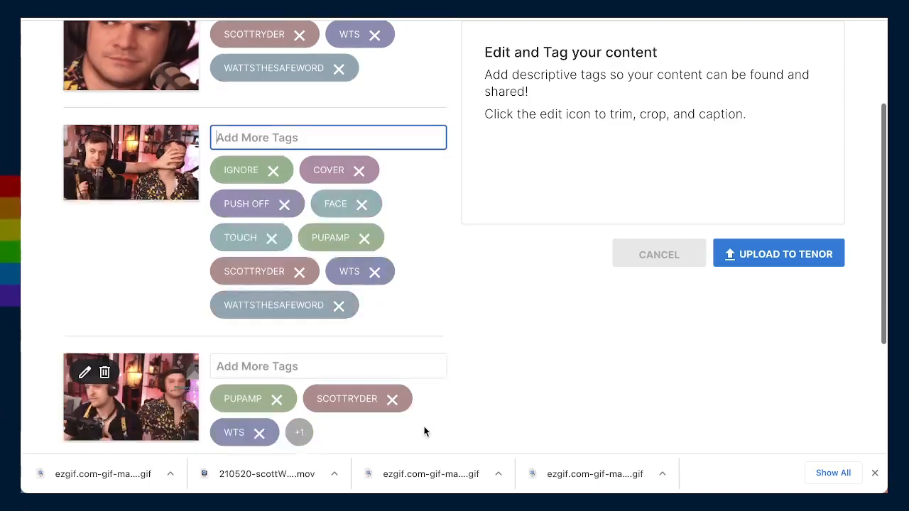
- Show all of the third GIF's tags and add the tags dance, head and wobble to it
click(305, 330)
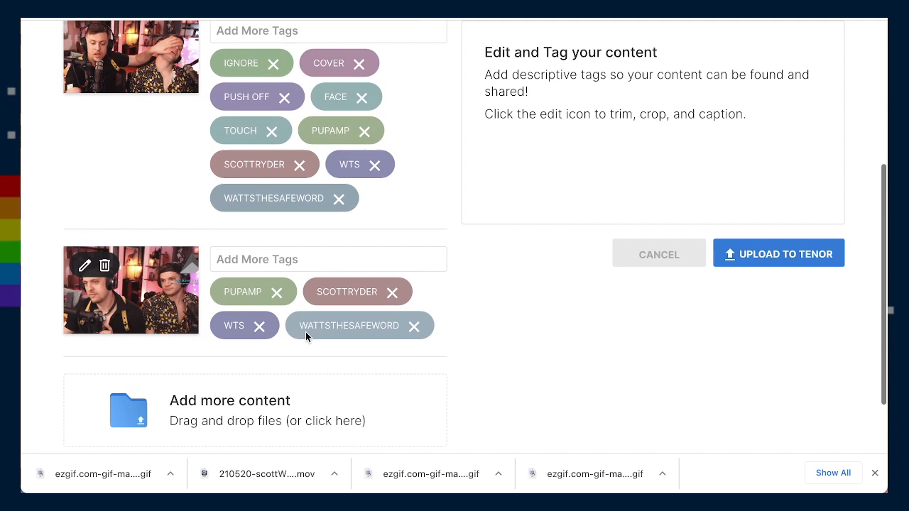
click(320, 258)
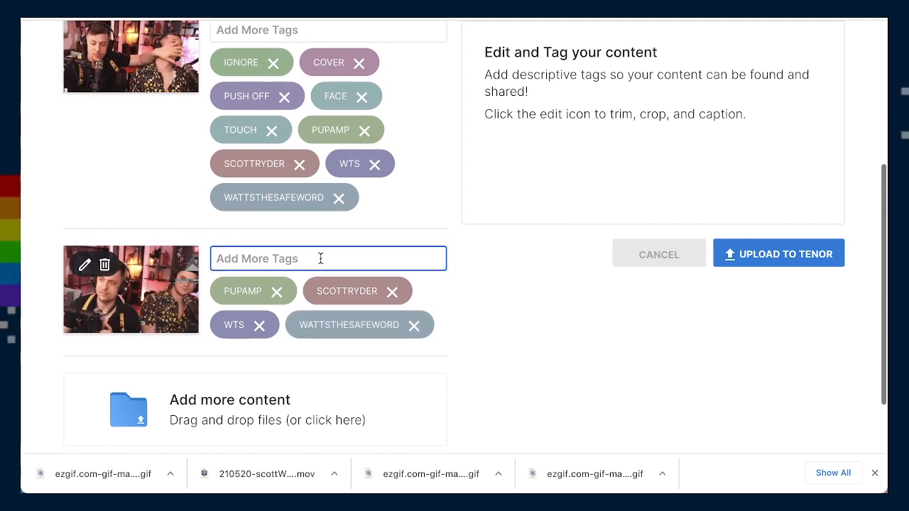
text(dance)
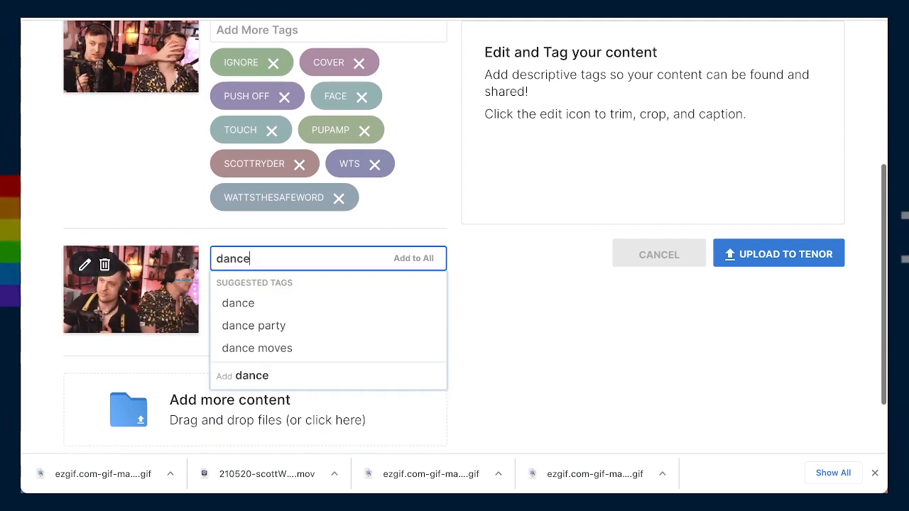
key(Return)
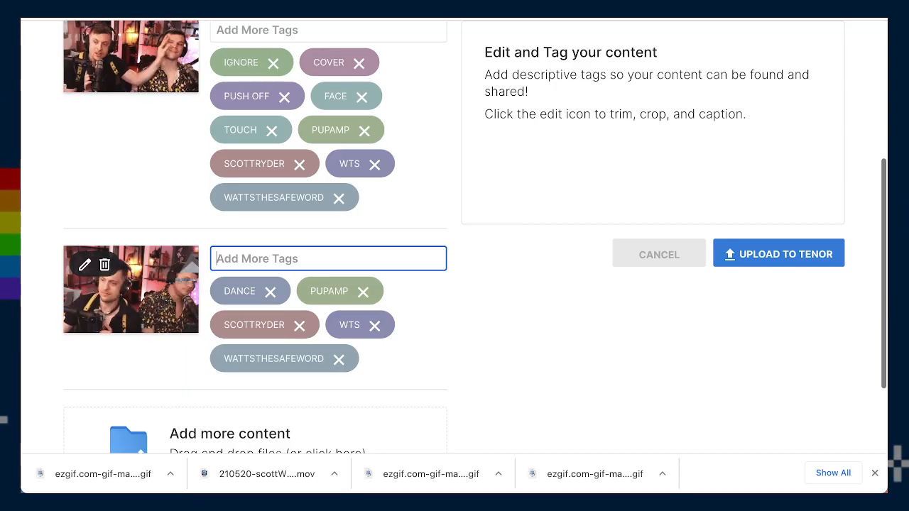
text(head)
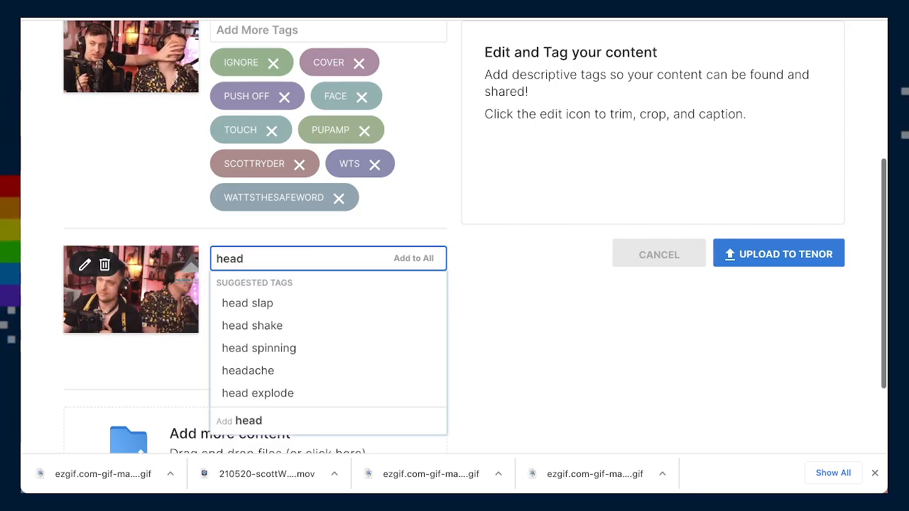
key(Return)
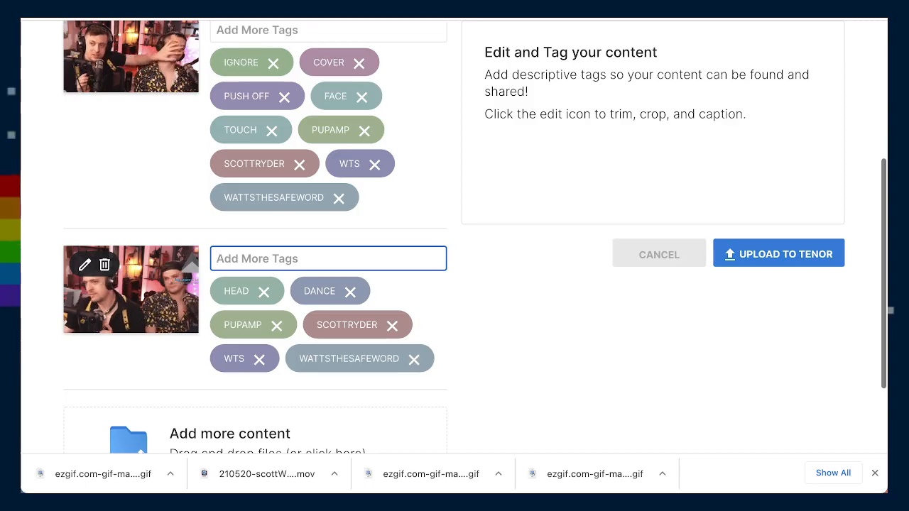
text(wobble)
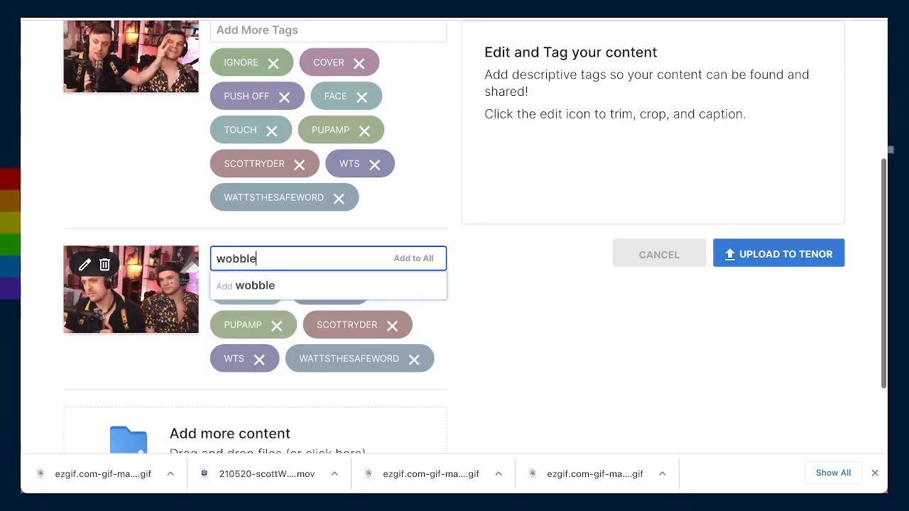
key(Return)
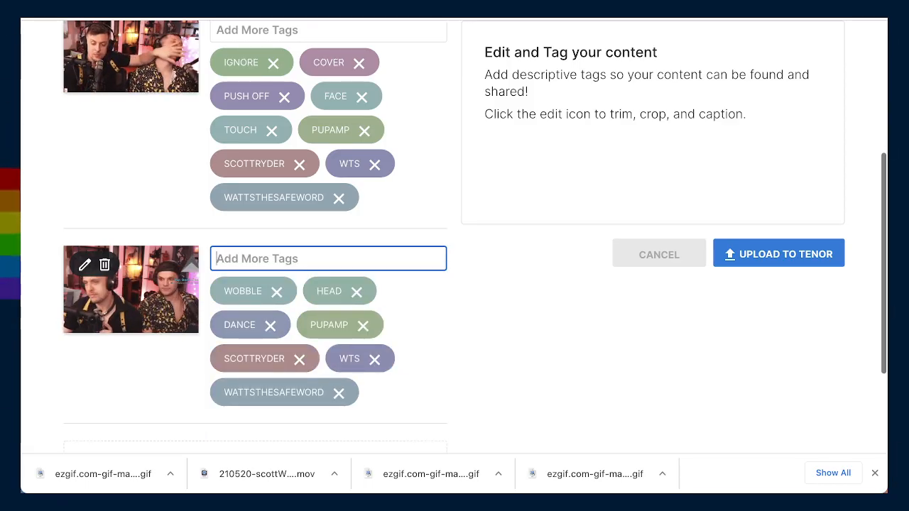
- Add the tags in sync and bop to the third GIF
text(s)
key(BackSpace)
text(in s)
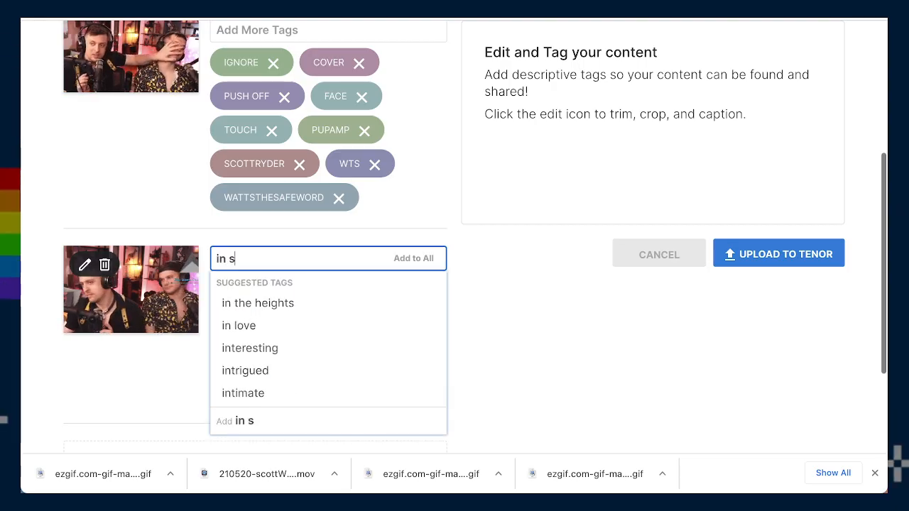
text(ync)
key(Return)
text(syn)
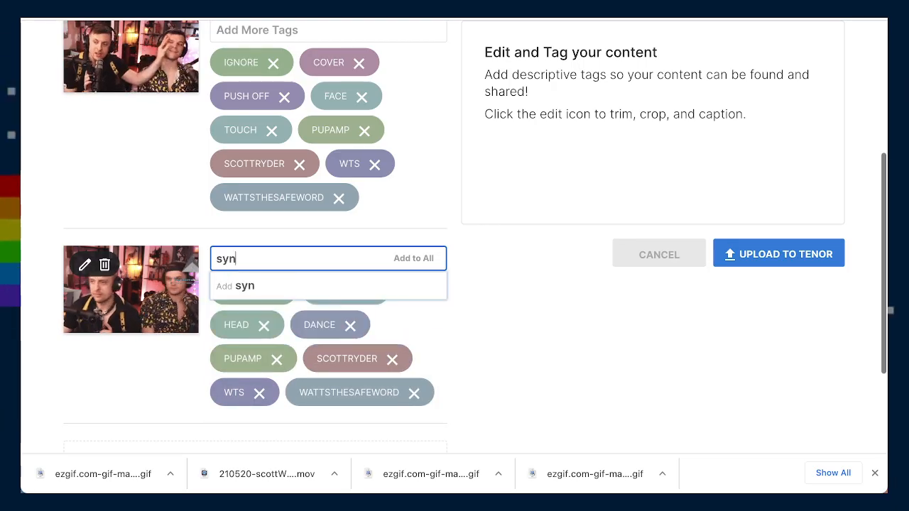
key(BackSpace)
key(BackSpace)
key(BackSpace)
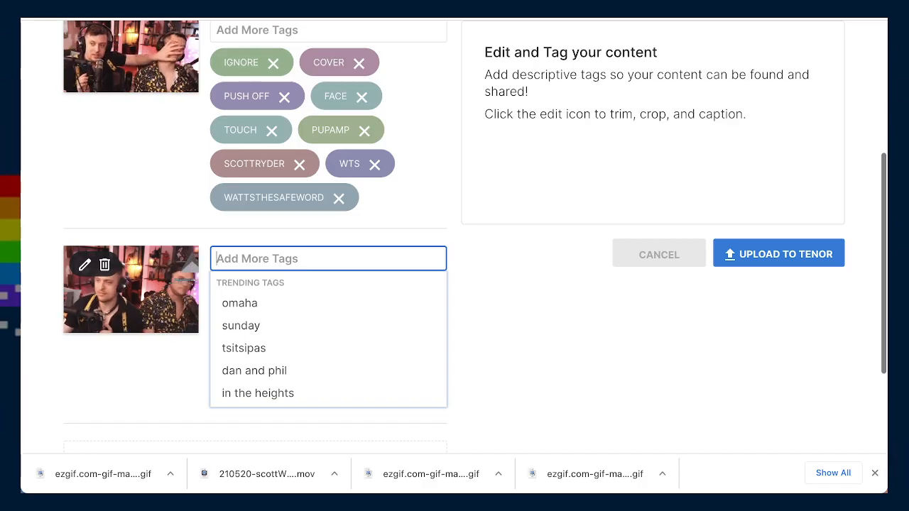
text(bopj)
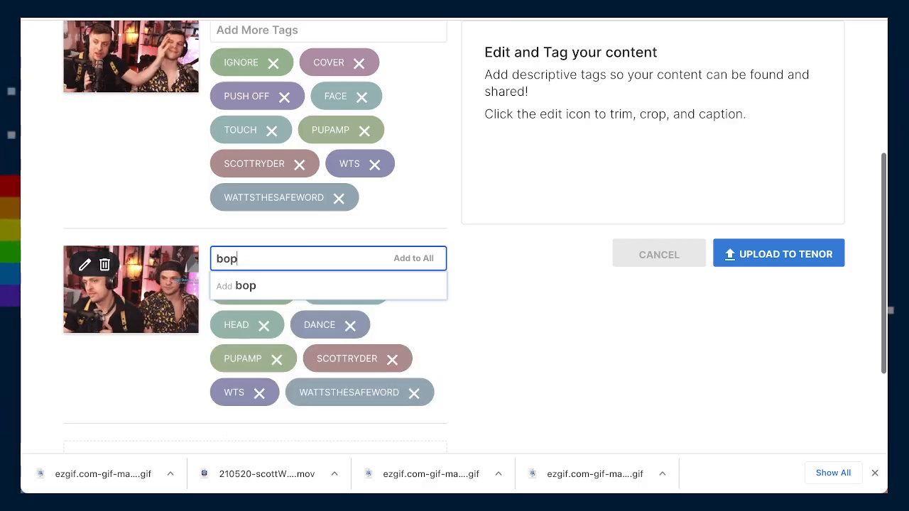
key(BackSpace)
key(Return)
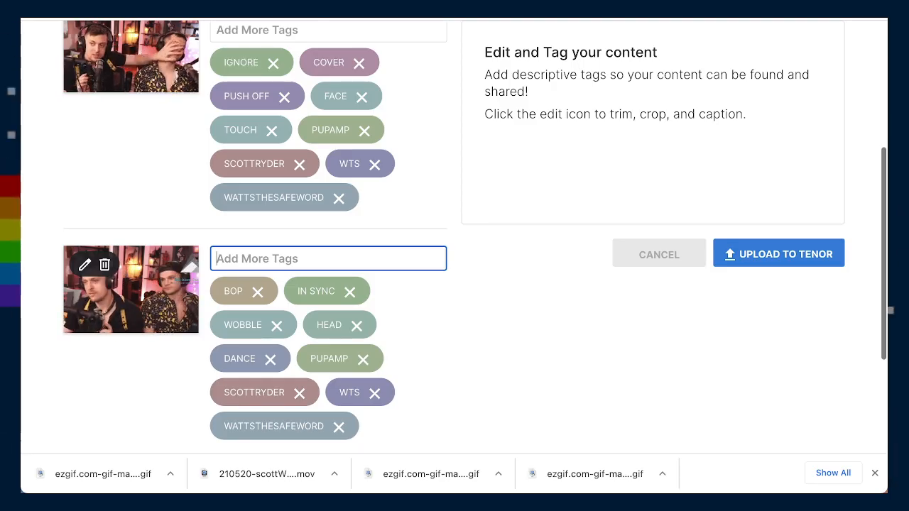
- Add the tag shareplay to the third GIF
text(s)
key(BackSpace)
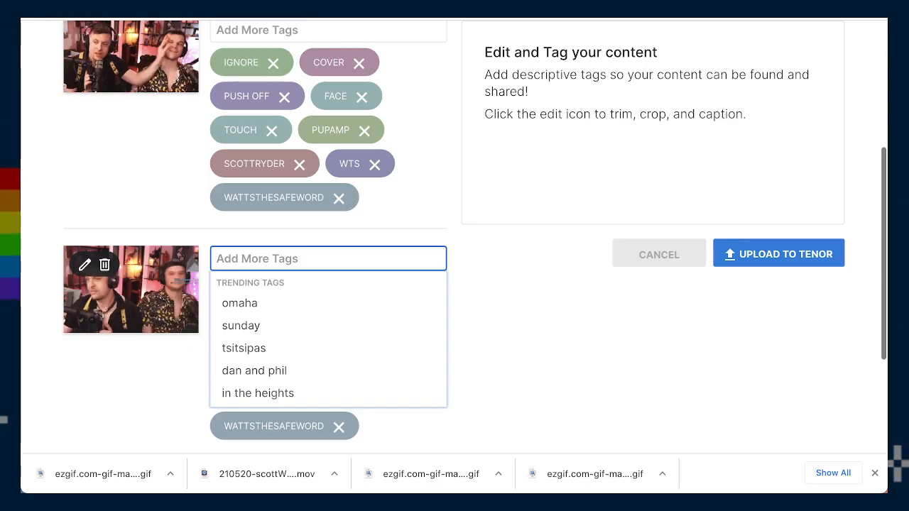
text(shareplay)
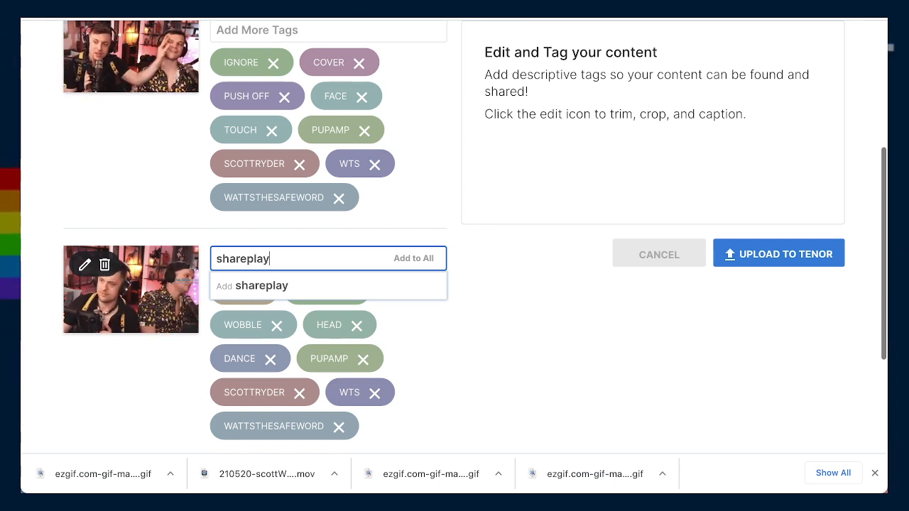
key(Return)
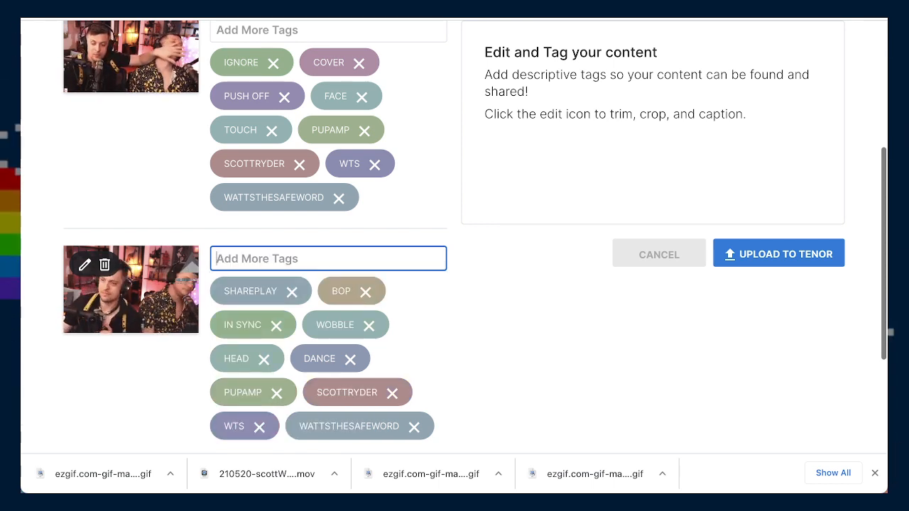
- Search Google for share play, refine the query to shareplay, and examine the results to check the term's spelling
key(ctrl+t)
text(share play)
key(Return)
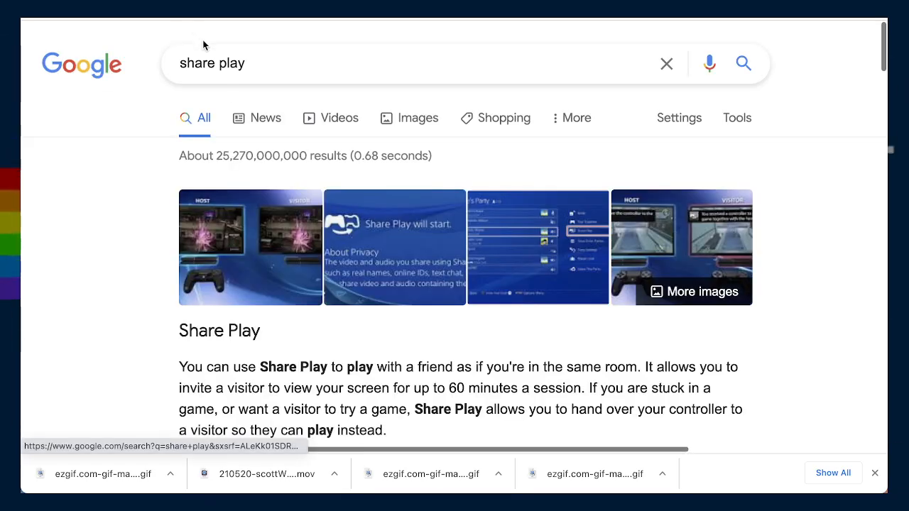
scroll(261, 257, down, 2)
scroll(261, 257, up, 1)
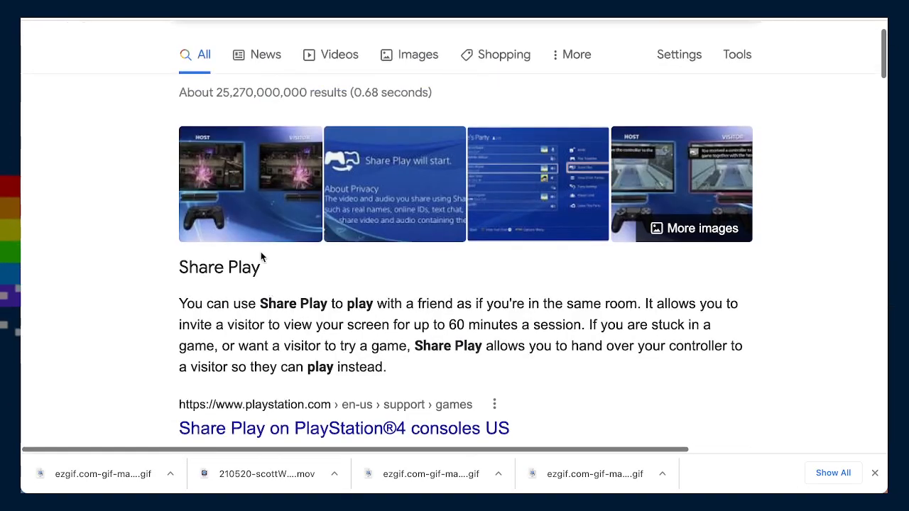
scroll(261, 257, up, 1)
click(218, 30)
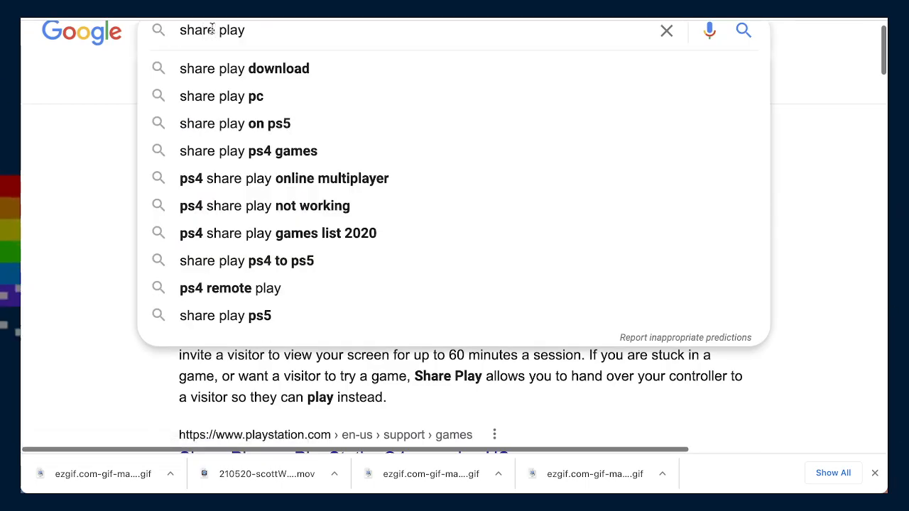
key(BackSpace)
key(Return)
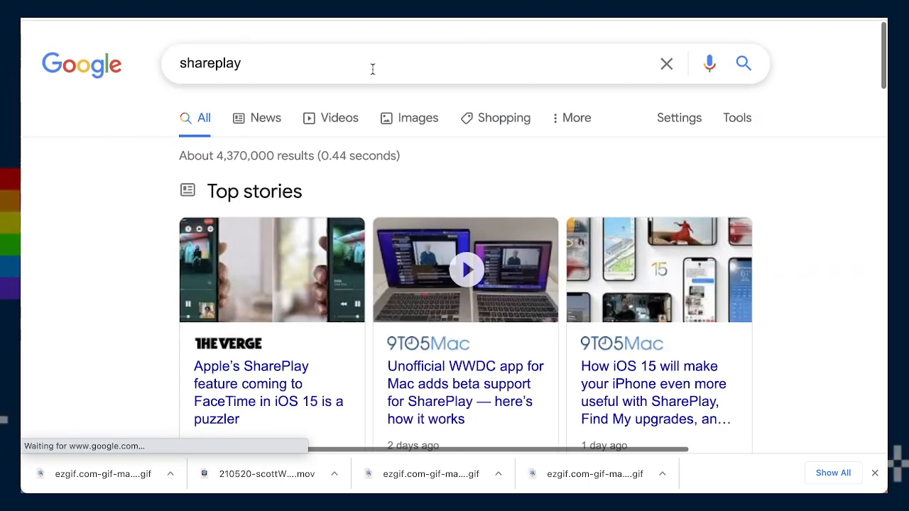
scroll(301, 392, down, 1)
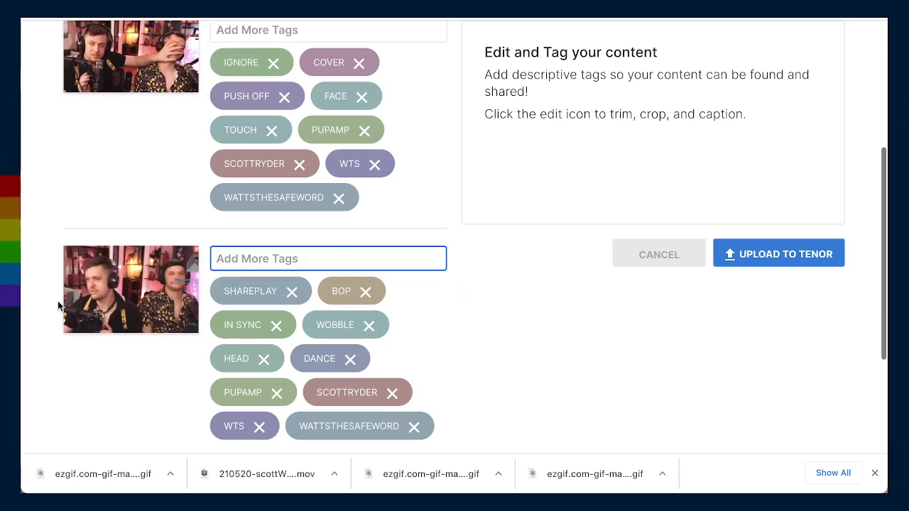
- Return to the Tenor upload page and add the tag music to the third GIF
scroll(112, 361, down, 2)
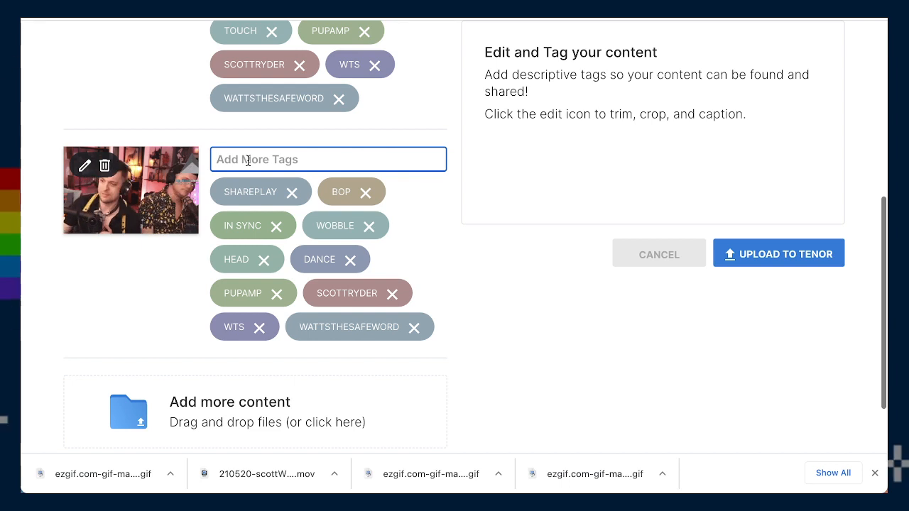
text(music)
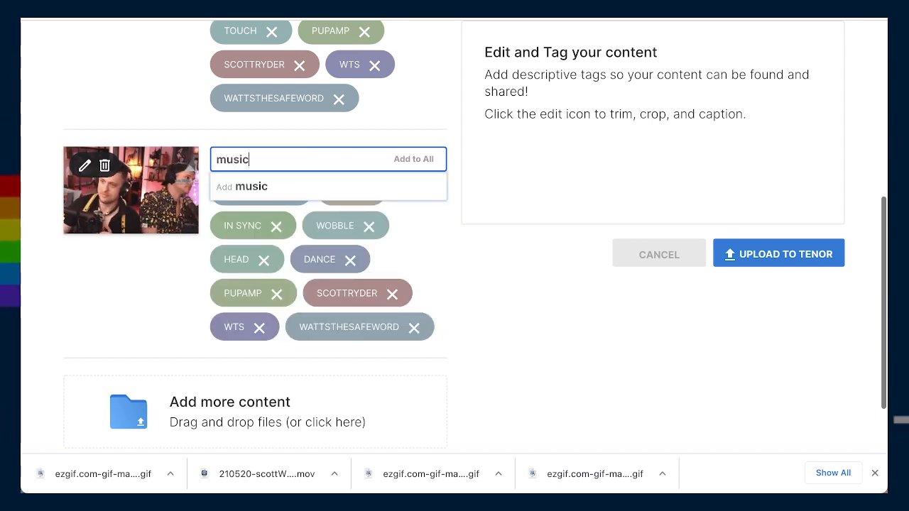
key(Return)
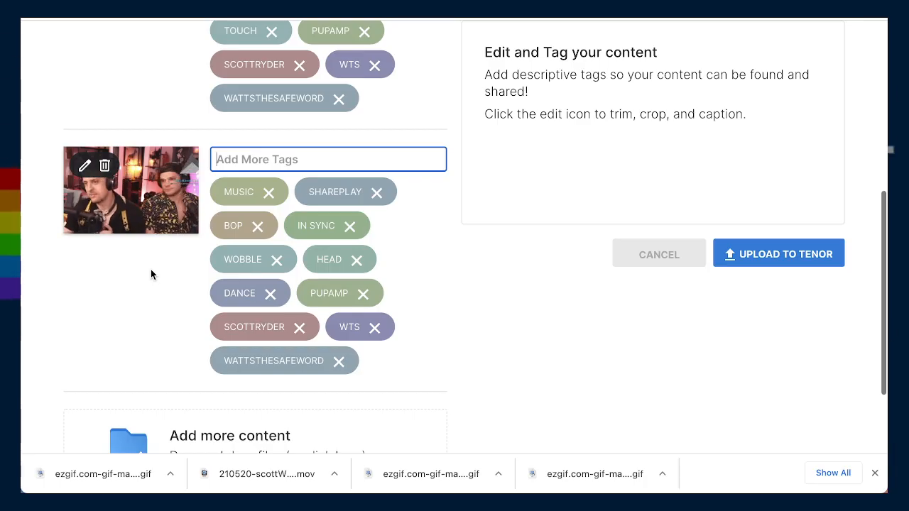
- Add the tags what was that, confusion and huh to the face GIF
scroll(439, 334, down, 1)
scroll(438, 339, up, 8)
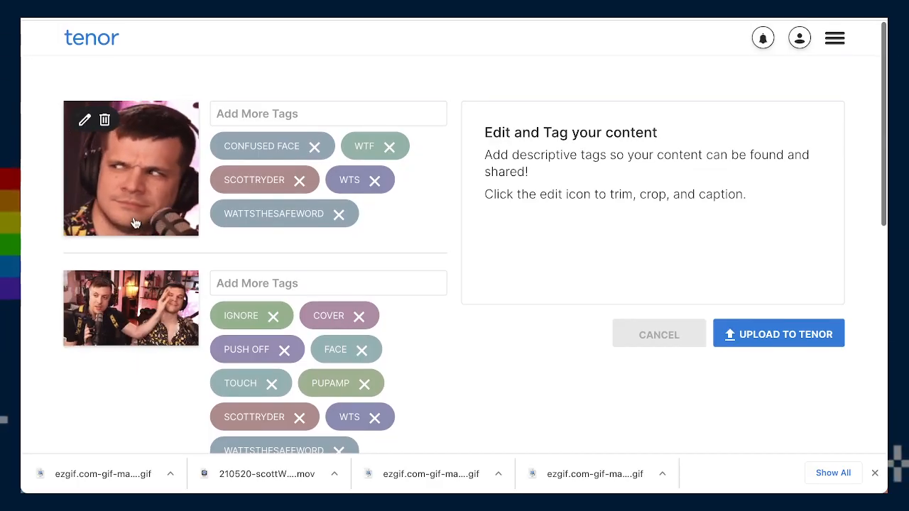
click(299, 110)
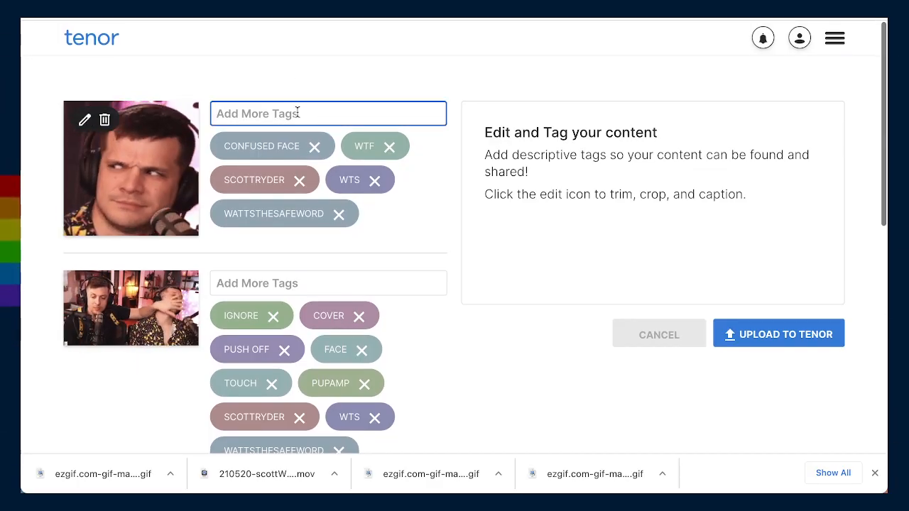
text(what was that)
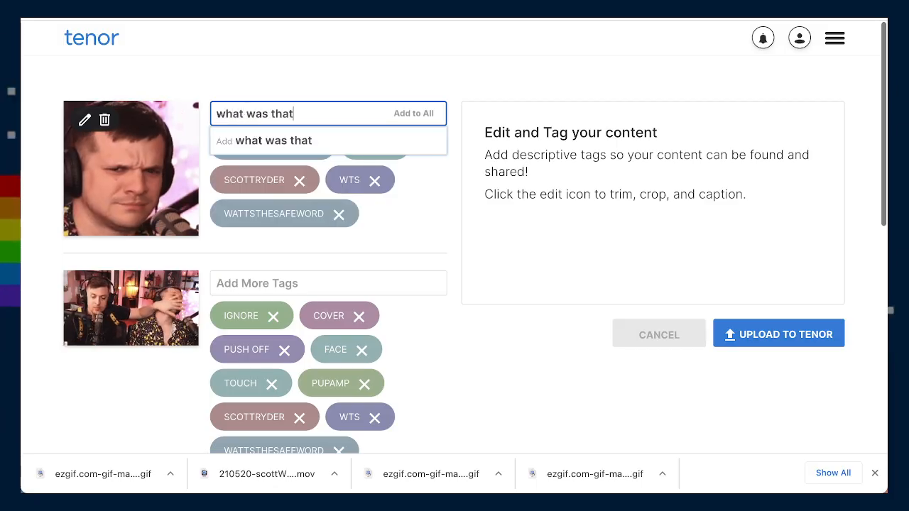
key(Return)
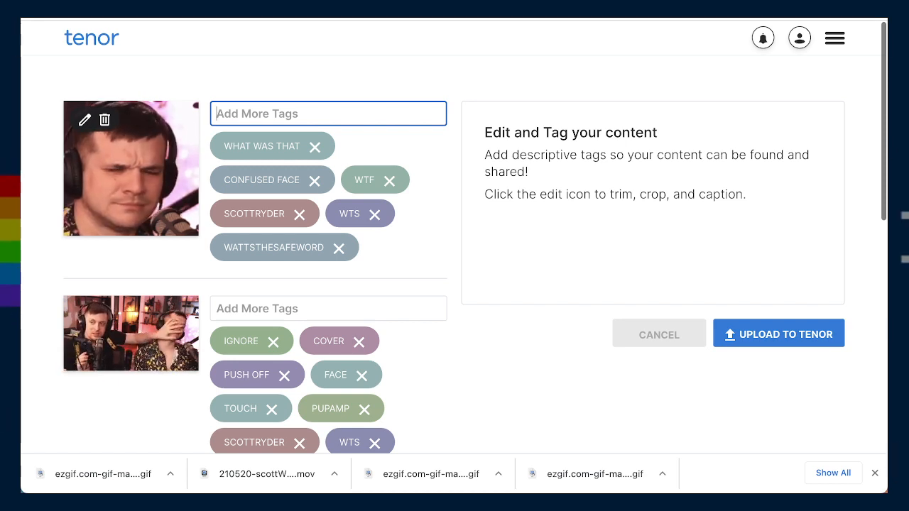
text(confusion)
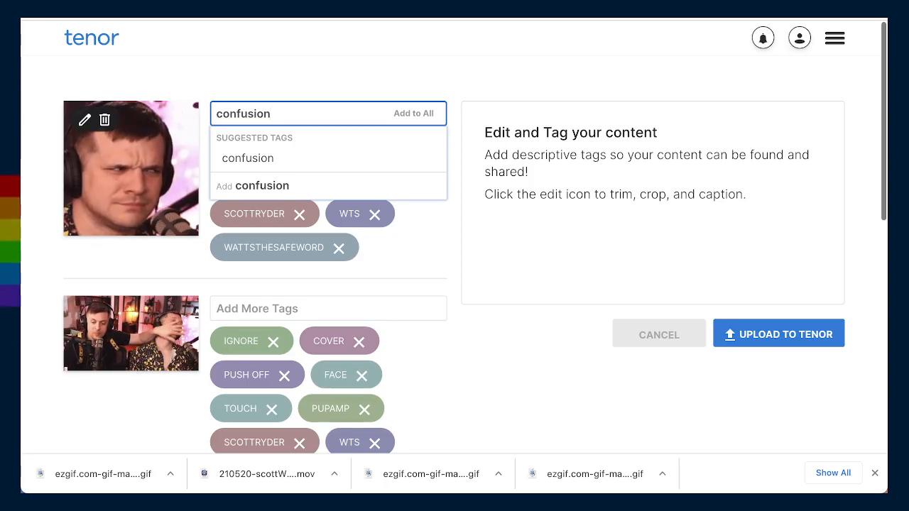
key(Return)
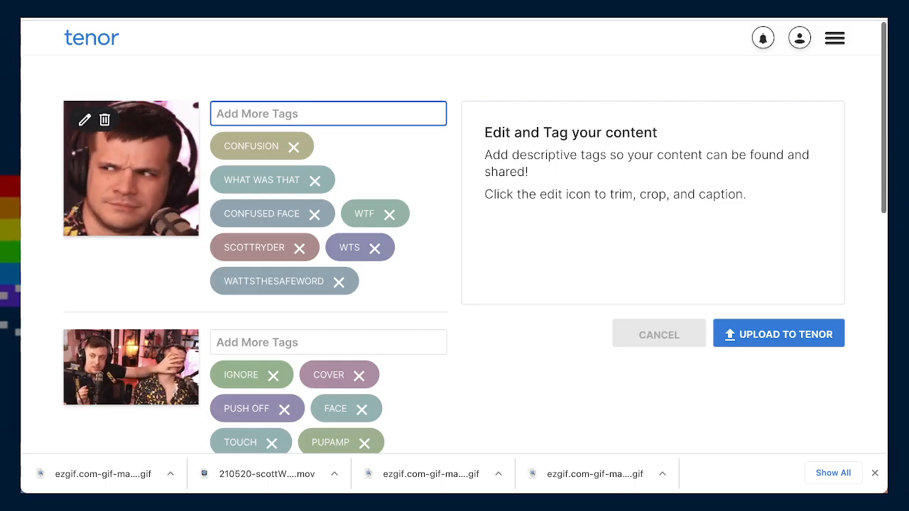
text(hu)
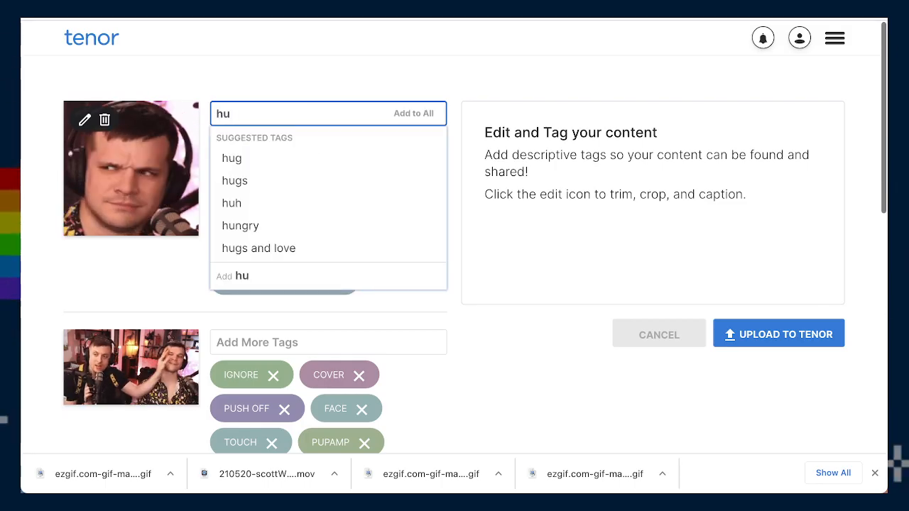
text(h)
key(Return)
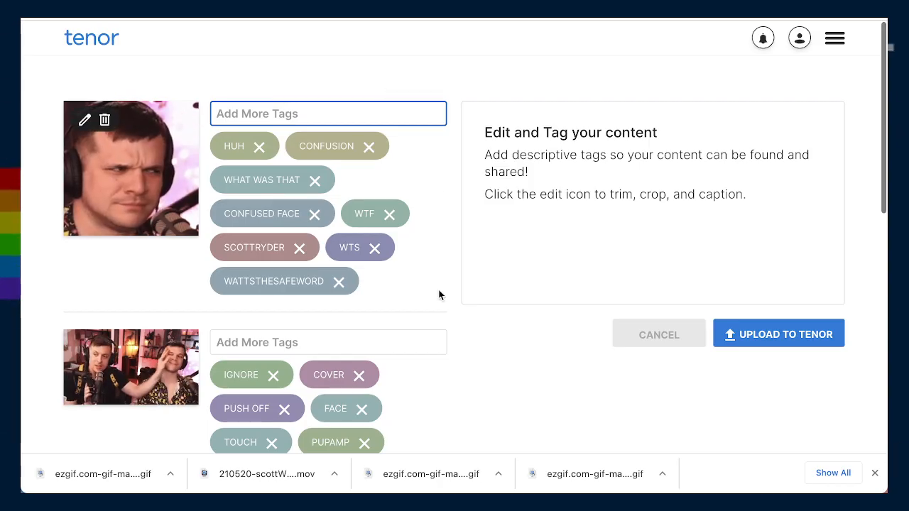
scroll(397, 271, down, 2)
scroll(397, 271, up, 1)
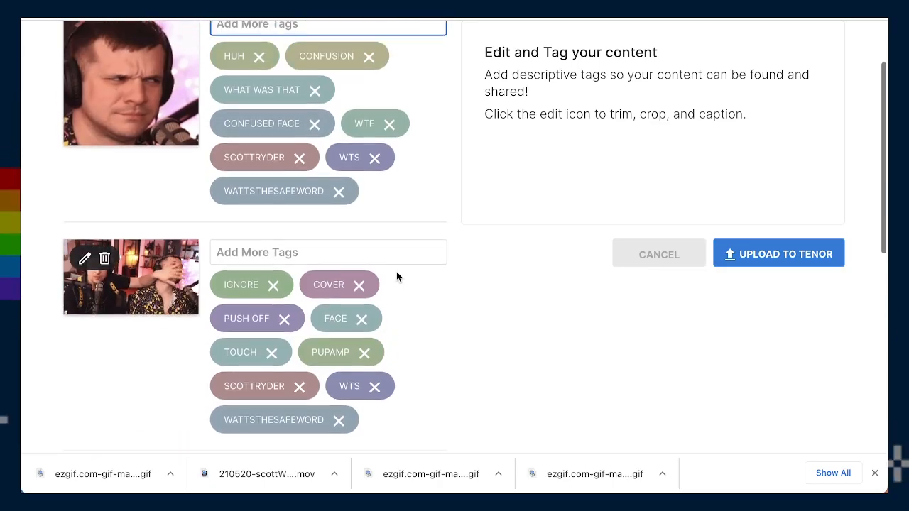
scroll(396, 277, down, 1)
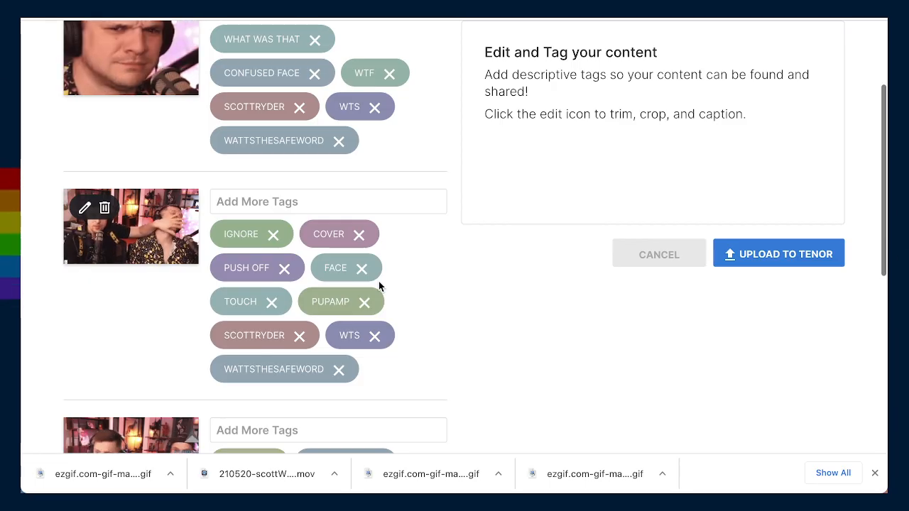
scroll(375, 281, down, 2)
scroll(375, 281, up, 2)
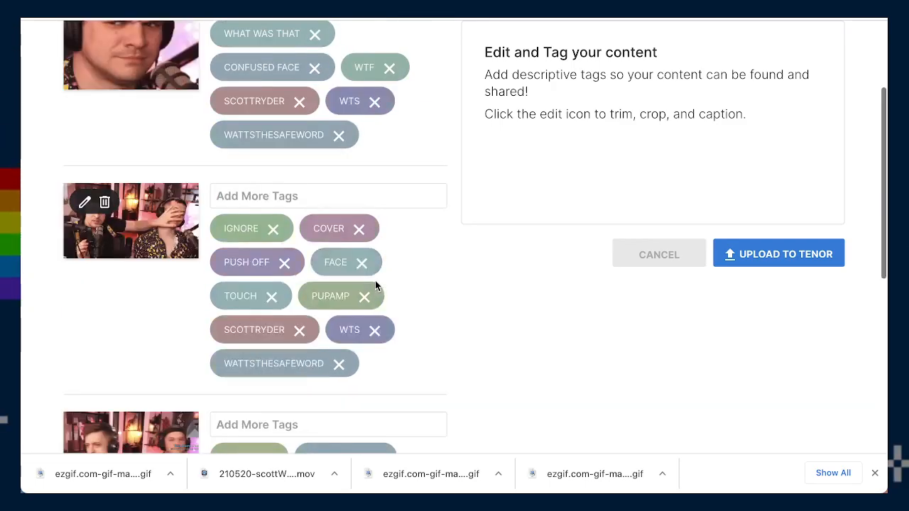
- Review the tags on the three GIFs and upload them to Tenor
scroll(375, 286, up, 2)
scroll(248, 278, down, 4)
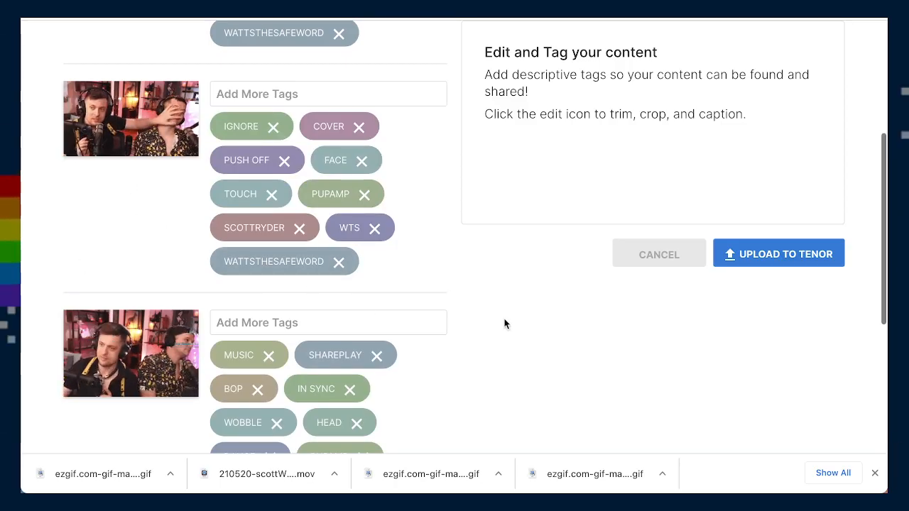
scroll(448, 331, down, 2)
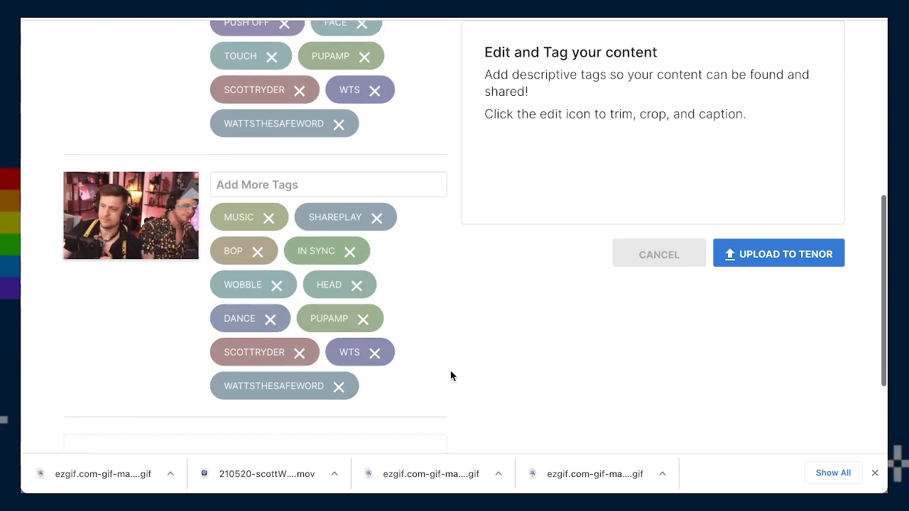
scroll(450, 376, up, 2)
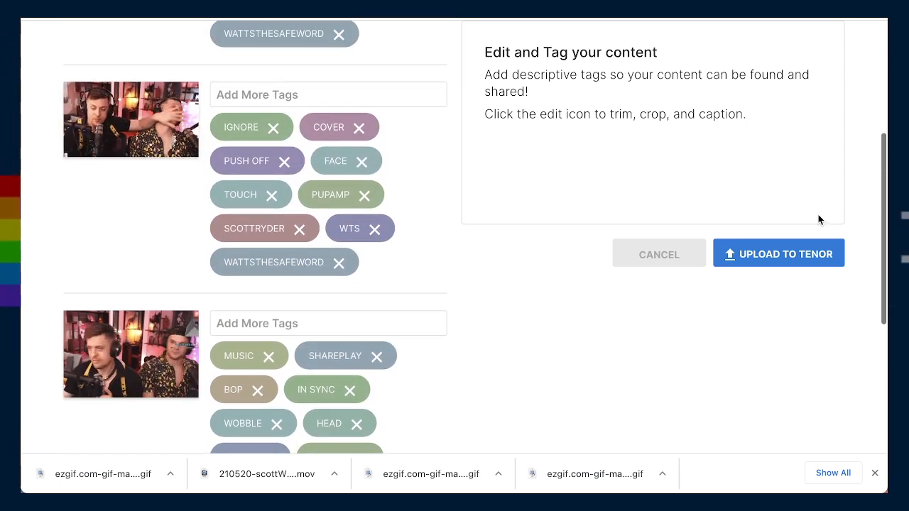
click(762, 258)
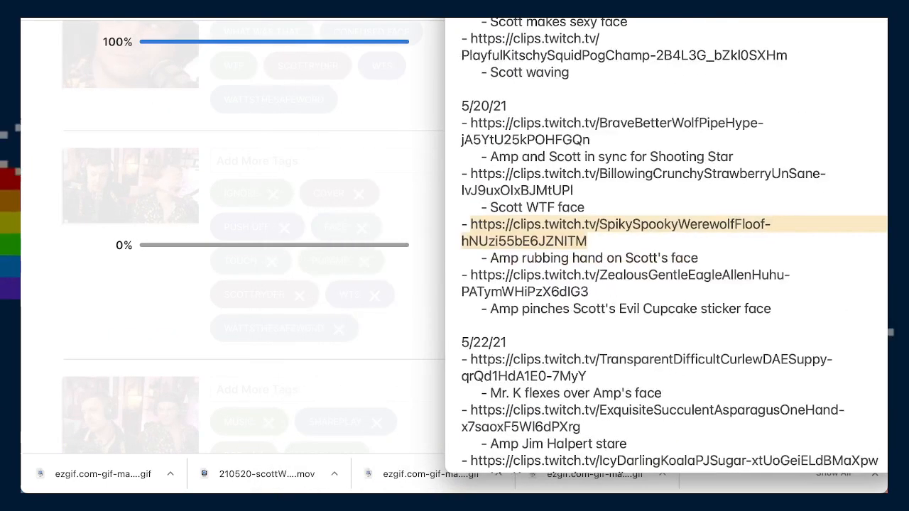
- Switch to the clip notes, look through the May entries and highlight the two 5/13/21 clips
drag(462, 106, 448, 121)
scroll(556, 275, up, 5)
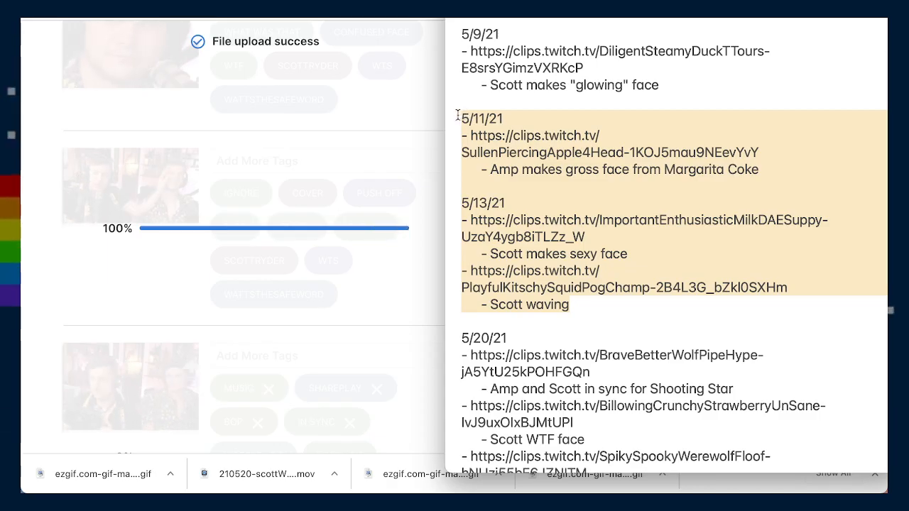
scroll(458, 115, up, 6)
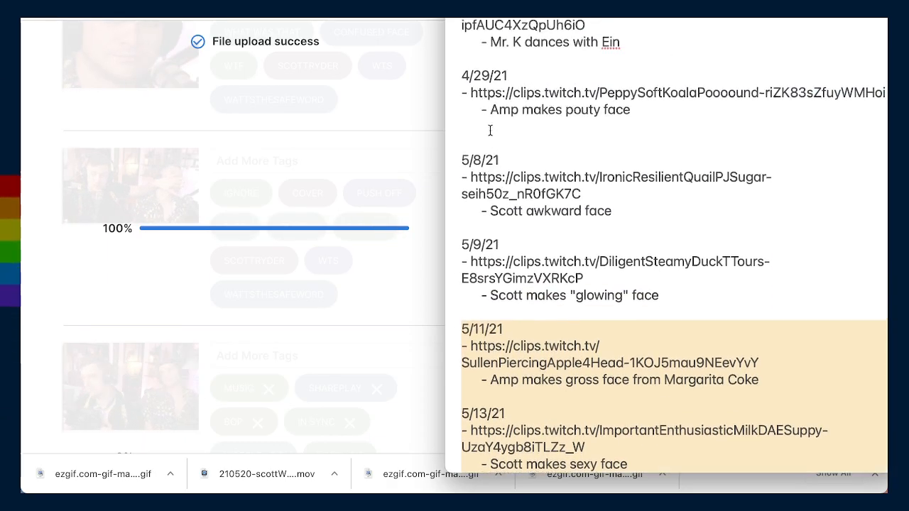
scroll(610, 311, down, 4)
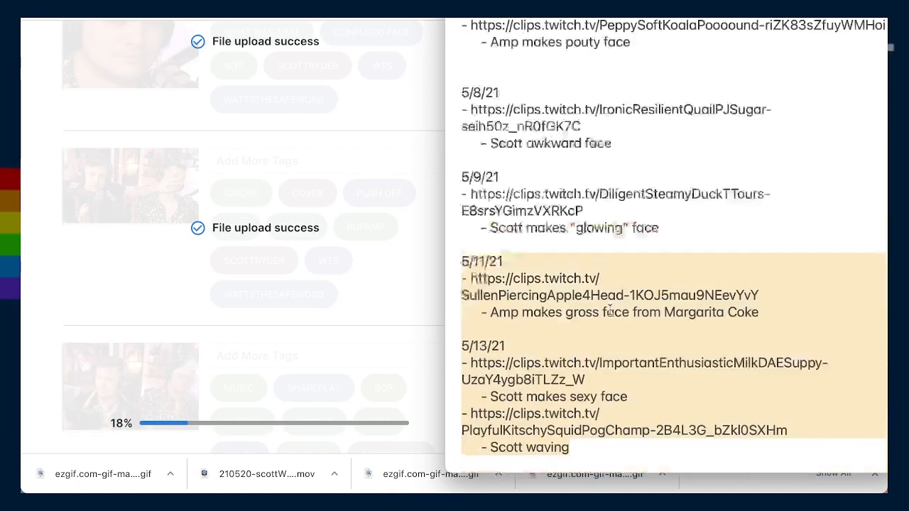
drag(569, 363, 449, 277)
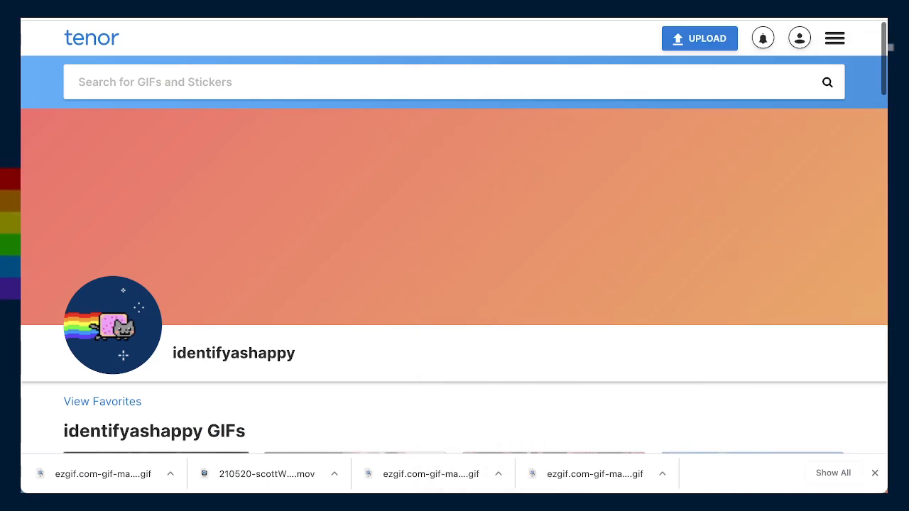
- Browse the uploaded GIFs on the Tenor profile page, including the new uploads and the older face GIFs
scroll(273, 353, down, 5)
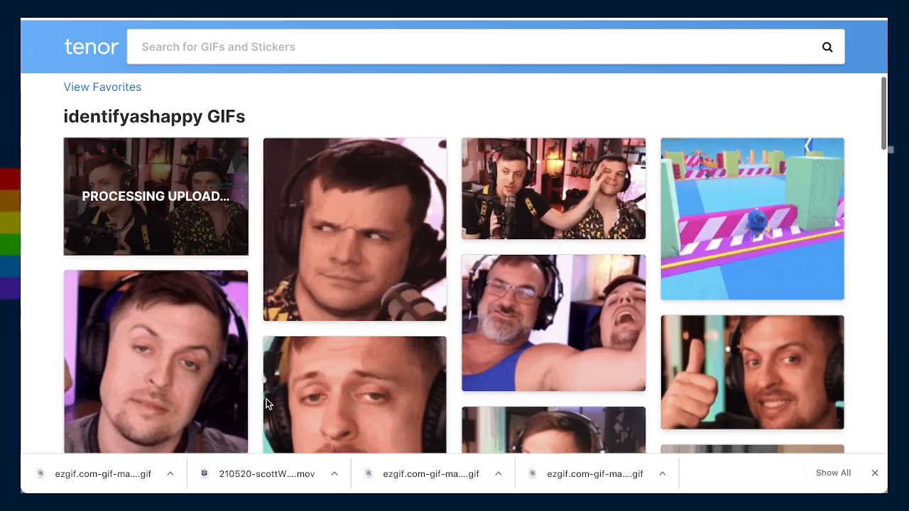
scroll(438, 224, down, 3)
scroll(433, 242, up, 2)
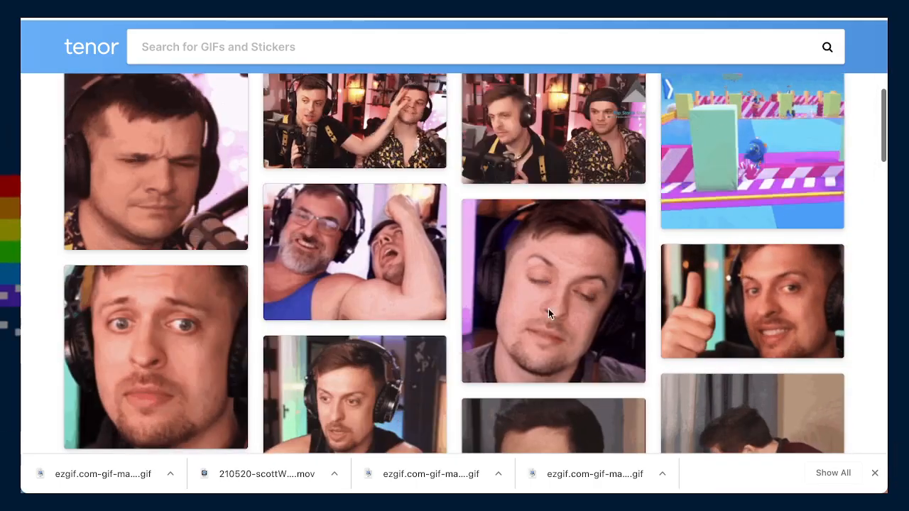
scroll(540, 306, up, 1)
scroll(535, 304, down, 3)
scroll(547, 284, down, 2)
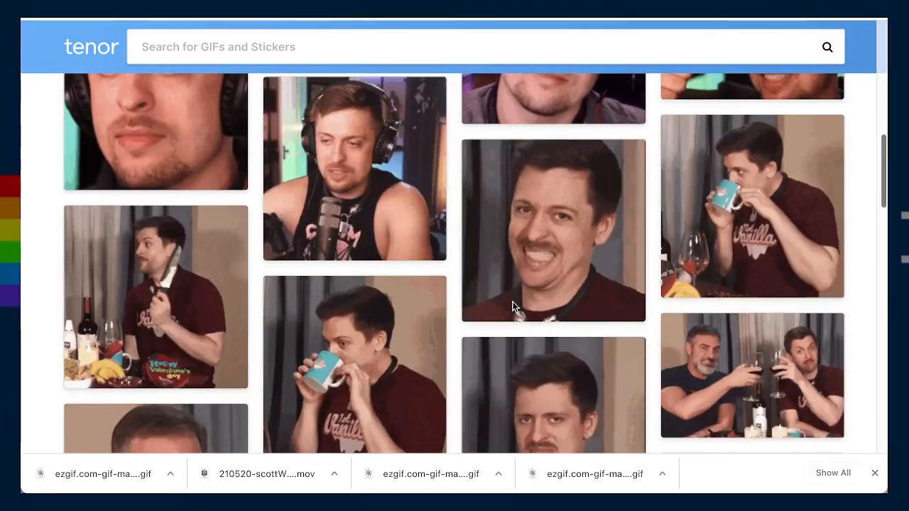
scroll(561, 268, up, 1)
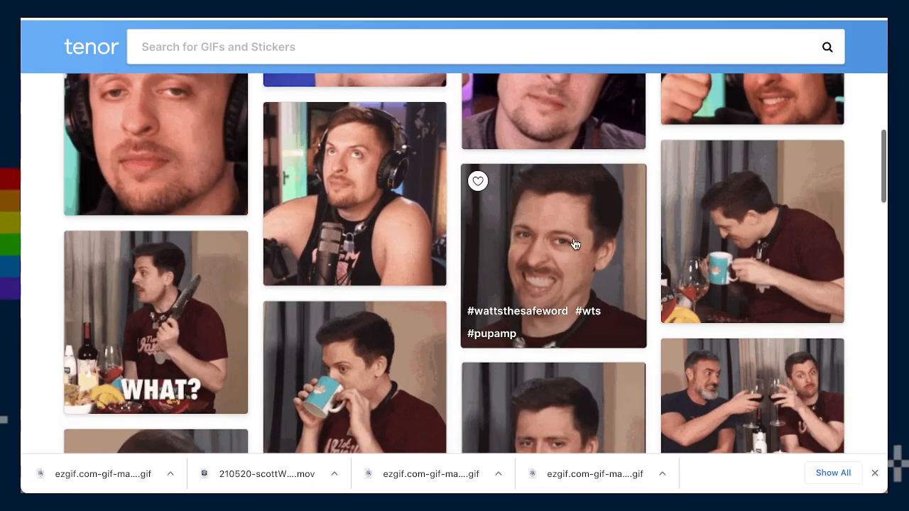
scroll(554, 270, down, 1)
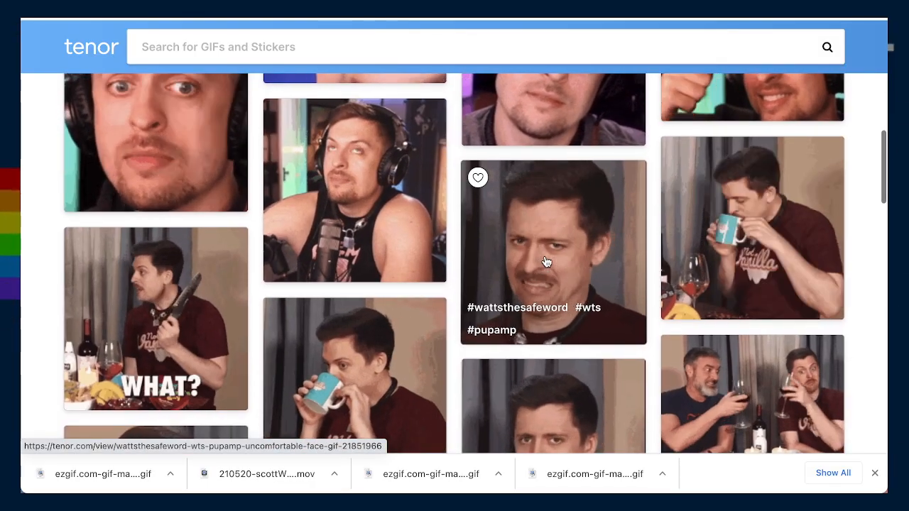
- Open the uncomfortable grin GIF, examine its image and tags, and return to the profile page
click(541, 245)
scroll(441, 278, down, 5)
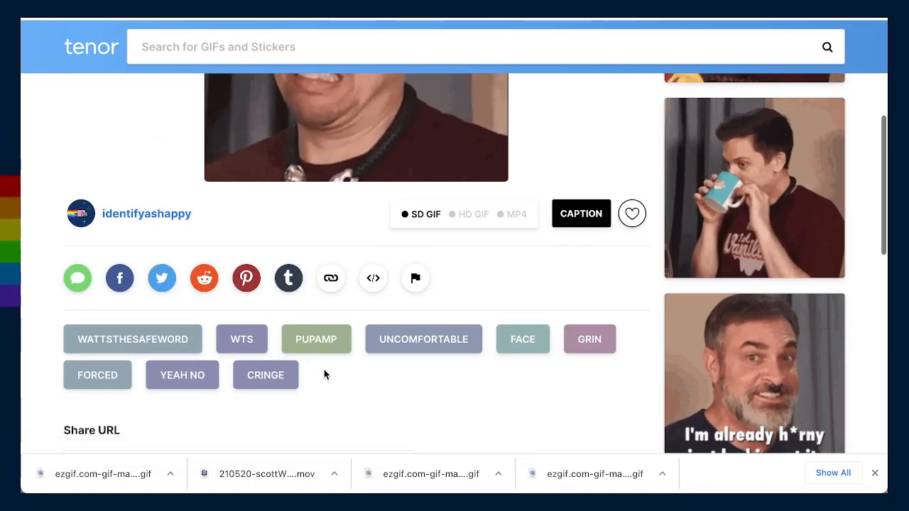
scroll(355, 380, up, 5)
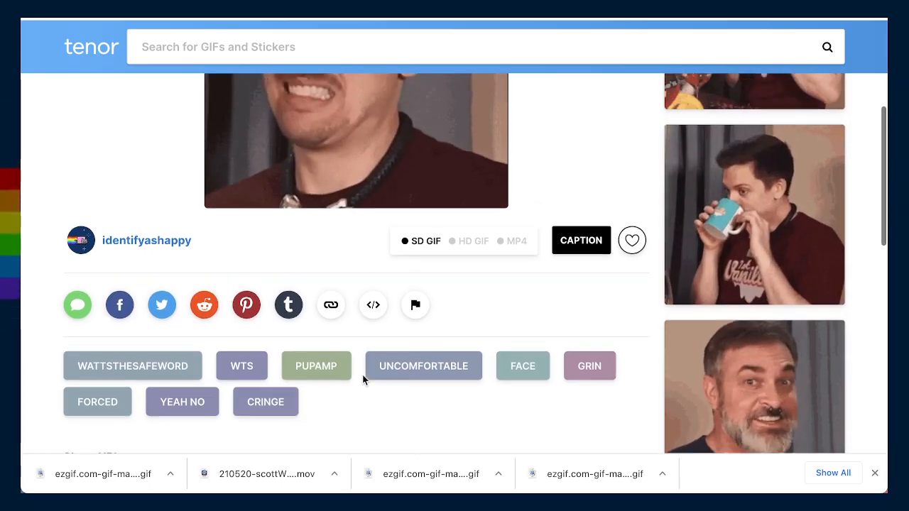
scroll(454, 398, down, 5)
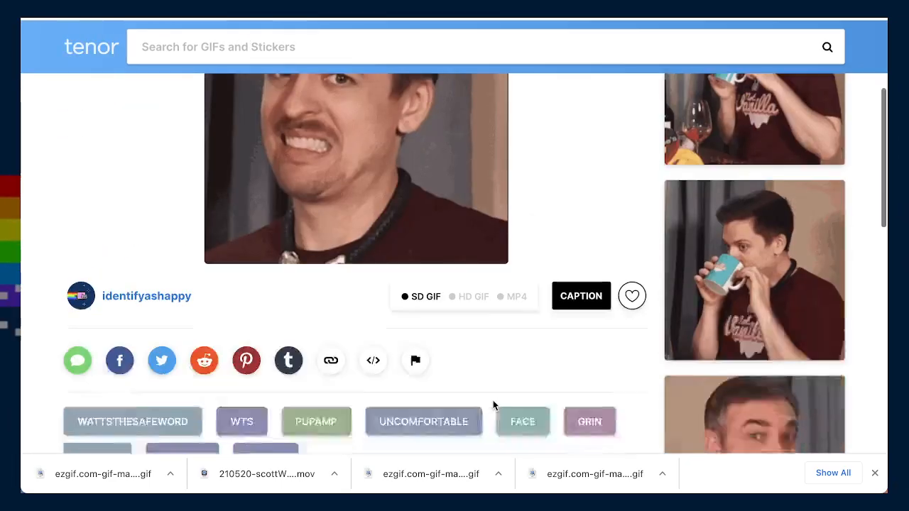
scroll(409, 377, up, 5)
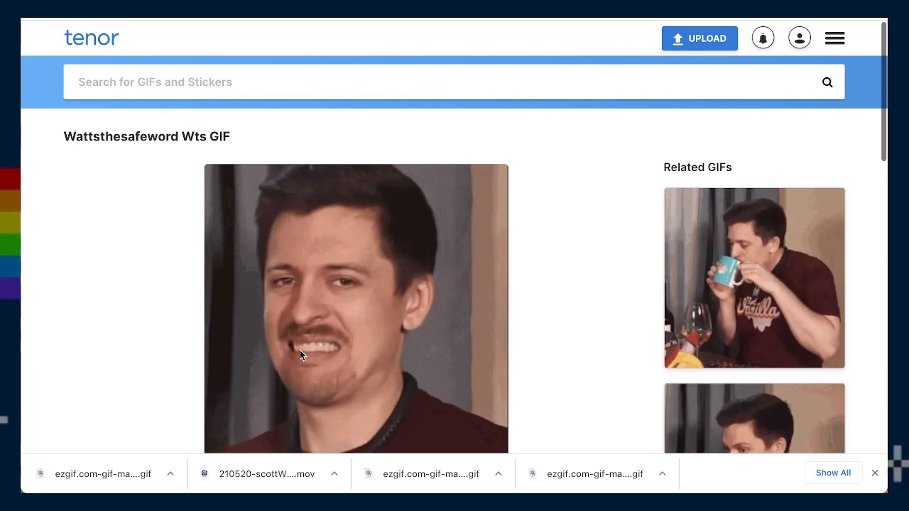
scroll(347, 353, down, 6)
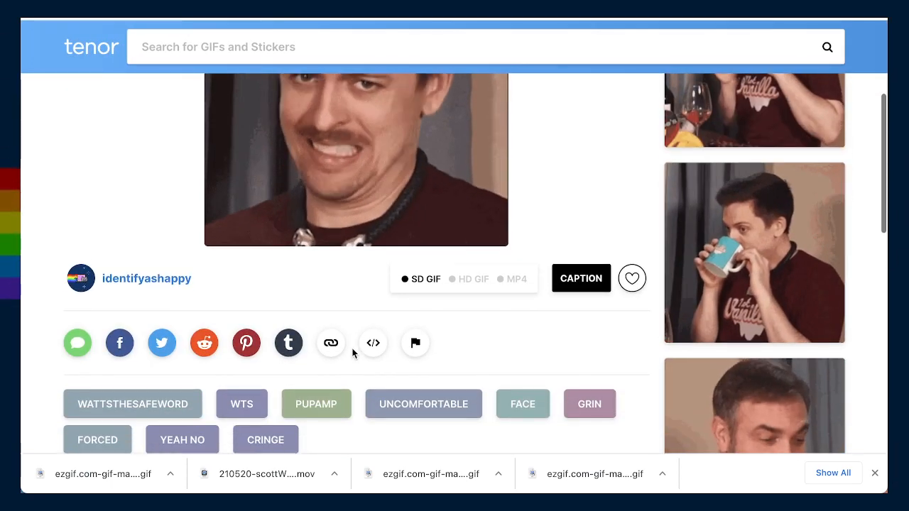
scroll(400, 347, up, 6)
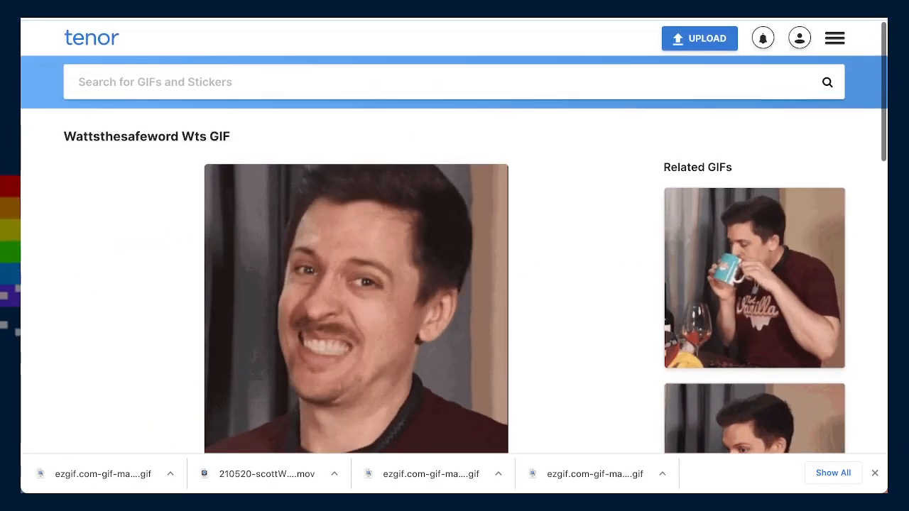
click(35, 8)
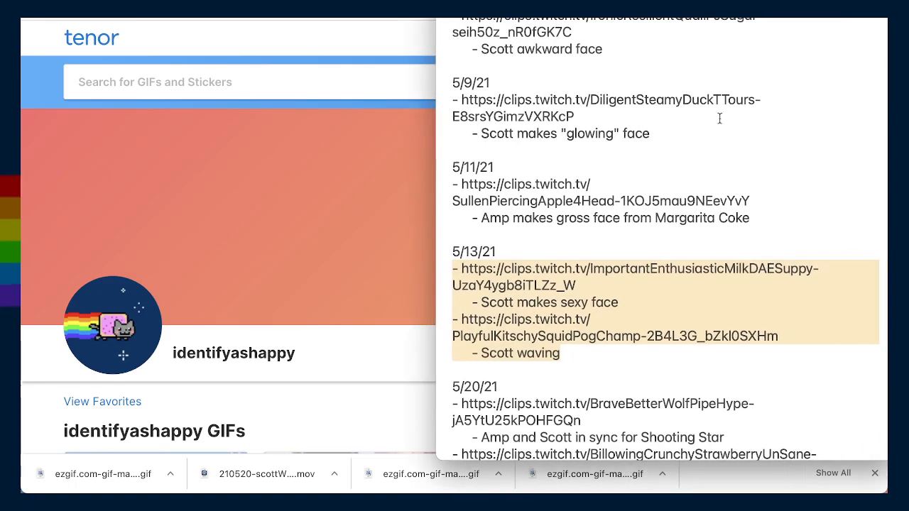
- Copy the first 5/13/21 clip link, ImportantEnthusiasticMilkDAESuppy, from the notes, open it on Twitch and watch the clip
click(637, 359)
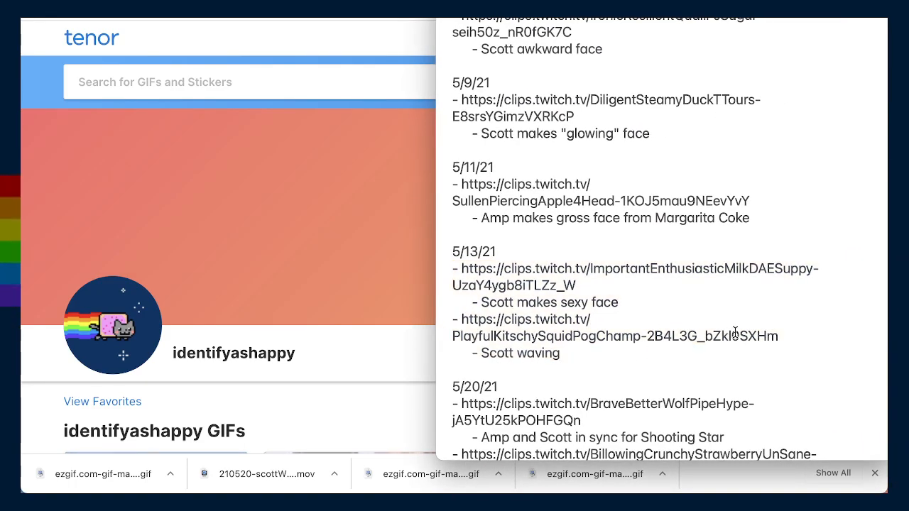
drag(461, 269, 593, 285)
key(super+c)
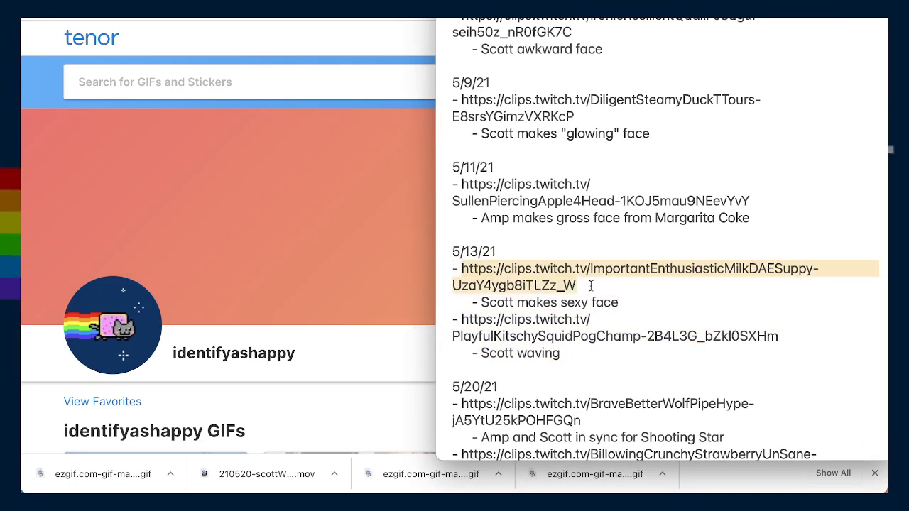
click(338, 198)
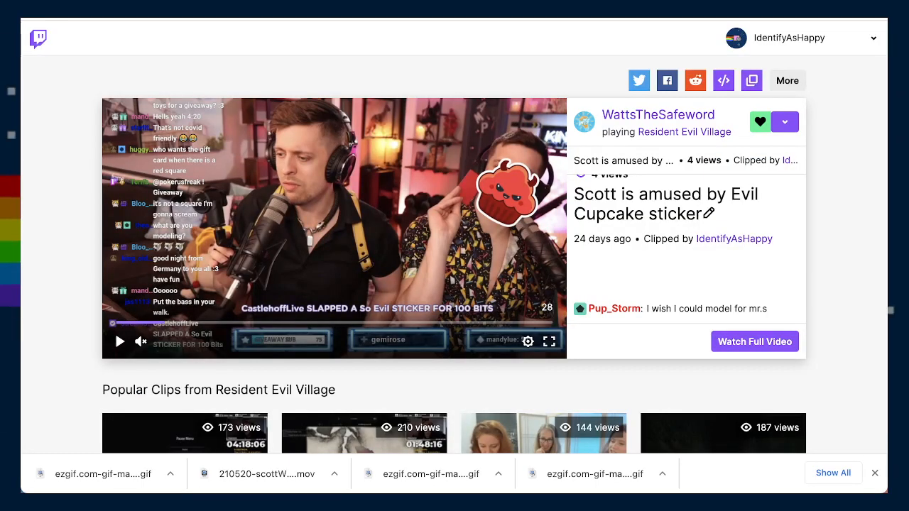
key(super+l)
text(https://clips.twitch.tv/ImportantEnthusiasticMilkDAESuppy-UzaF6ygbBTLZz_W)
key(Return)
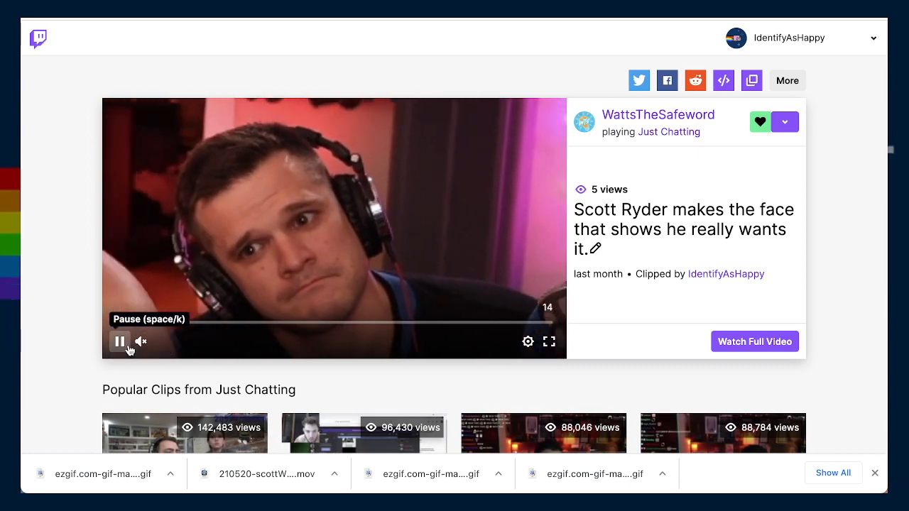
click(189, 344)
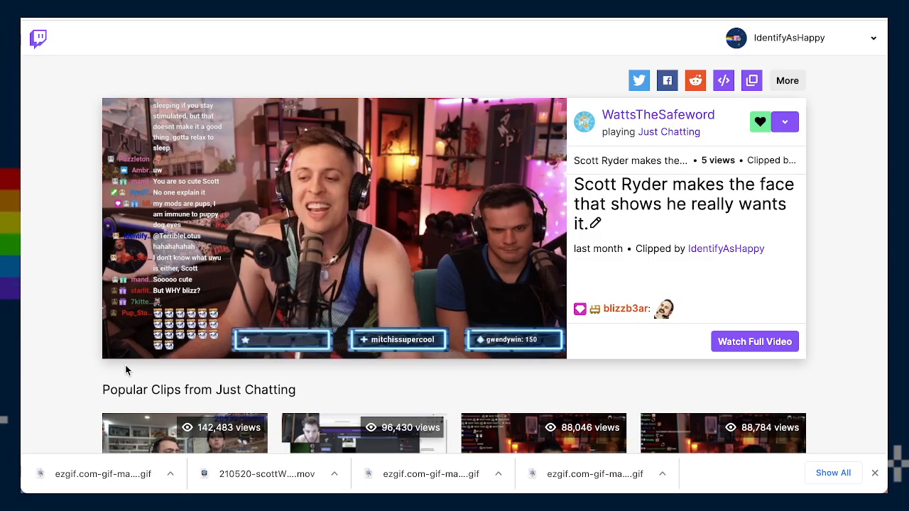
mouse_move(141, 342)
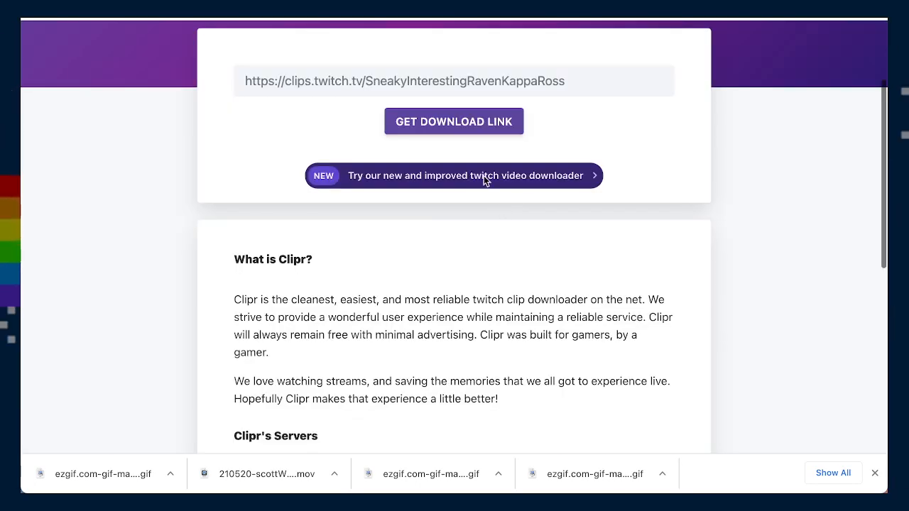
- Get the download link for the copied Twitch clip on Clipr and download the video
scroll(469, 136, up, 3)
click(476, 216)
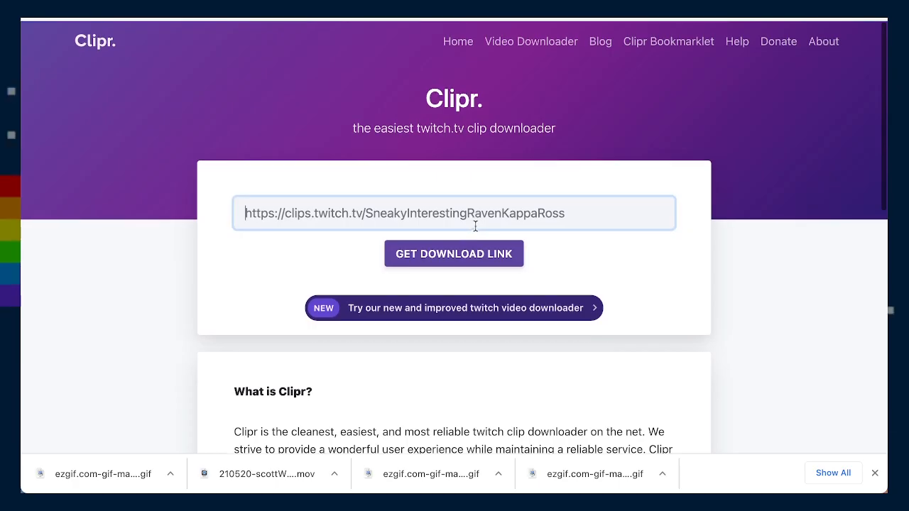
key(super+a)
key(super+v)
click(461, 256)
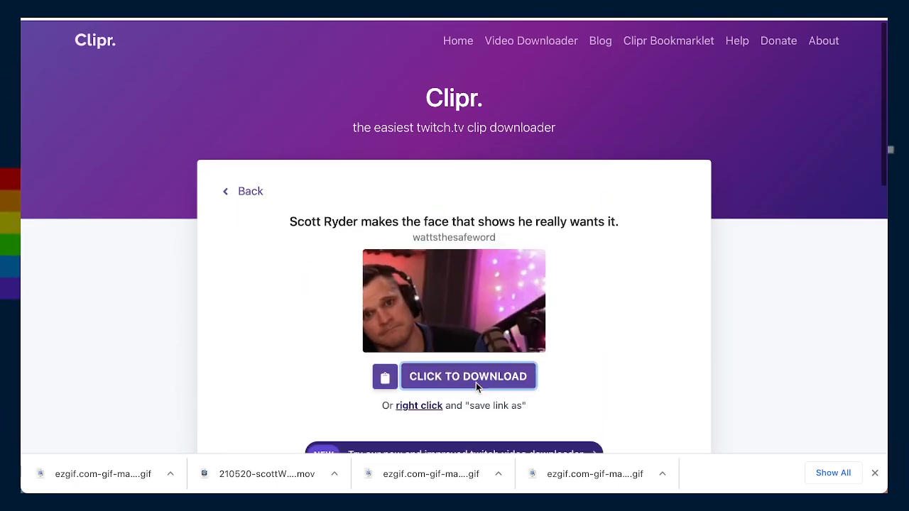
click(476, 383)
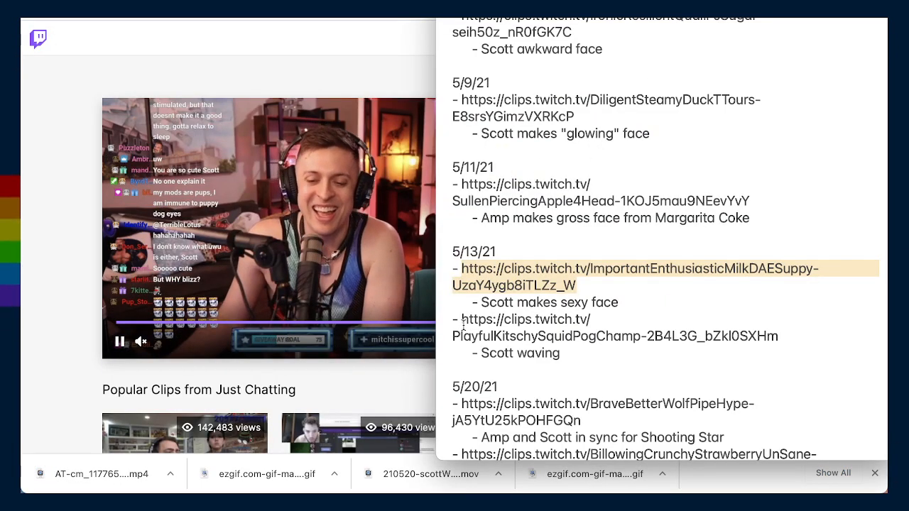
- Open the second 5/13/21 clip from the notes, PlayfulKitschySquidPogChamp, on Twitch, mute it and skip ahead to its later part
drag(462, 321, 617, 334)
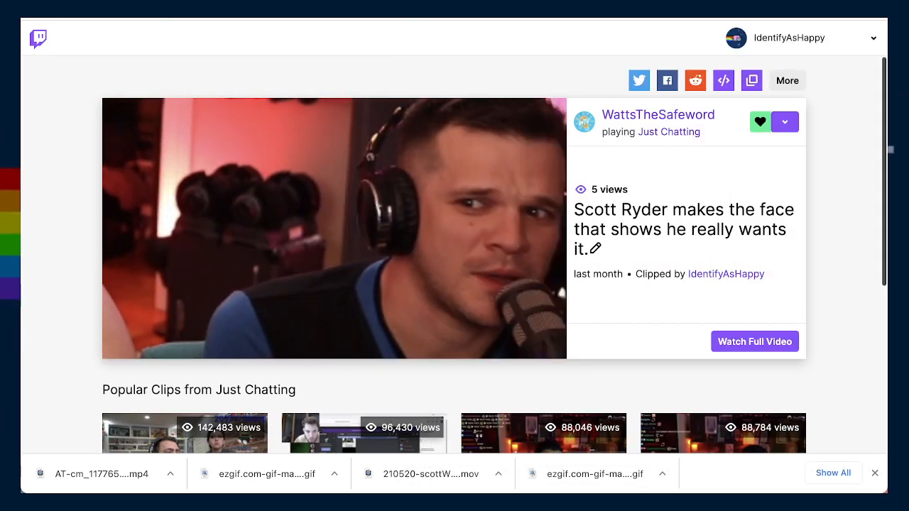
key(super+l)
text(https://clips.twitch.tv/PlayfulKitschySquidPogChamp-2B4L3G_bZkl0SXHm)
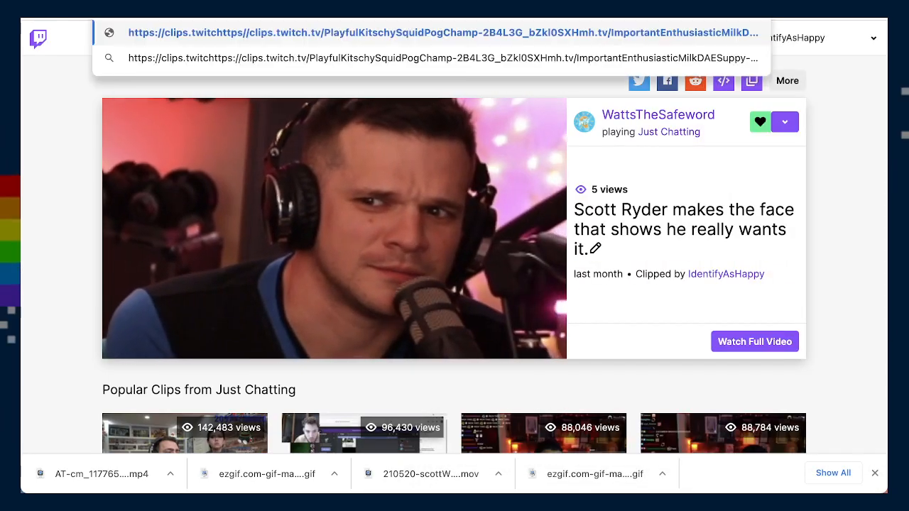
key(Return)
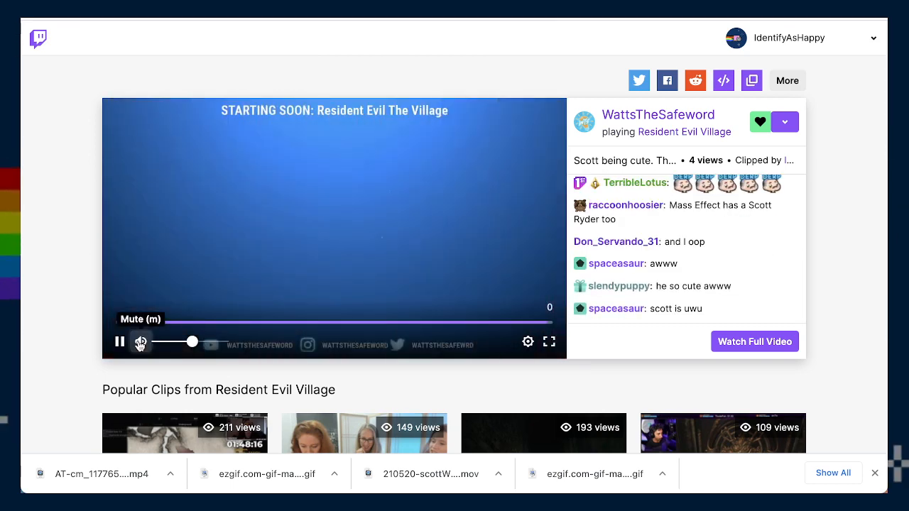
click(140, 343)
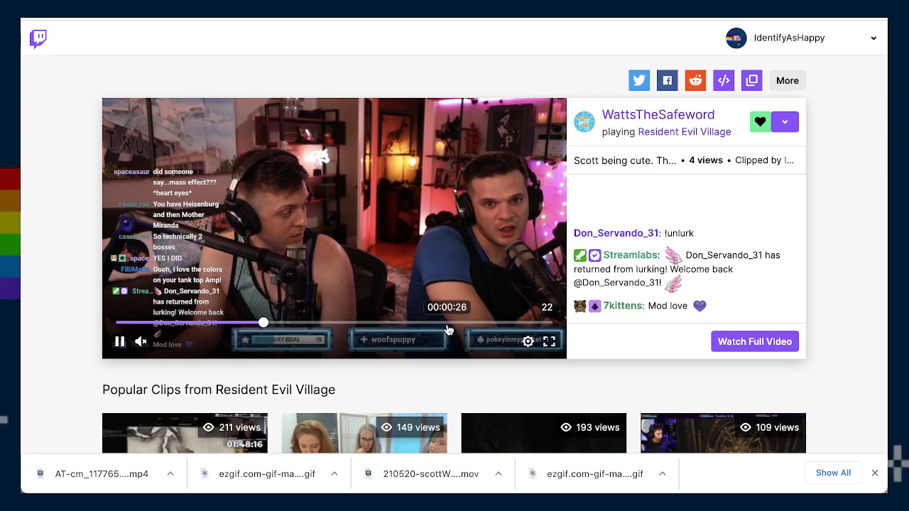
click(439, 328)
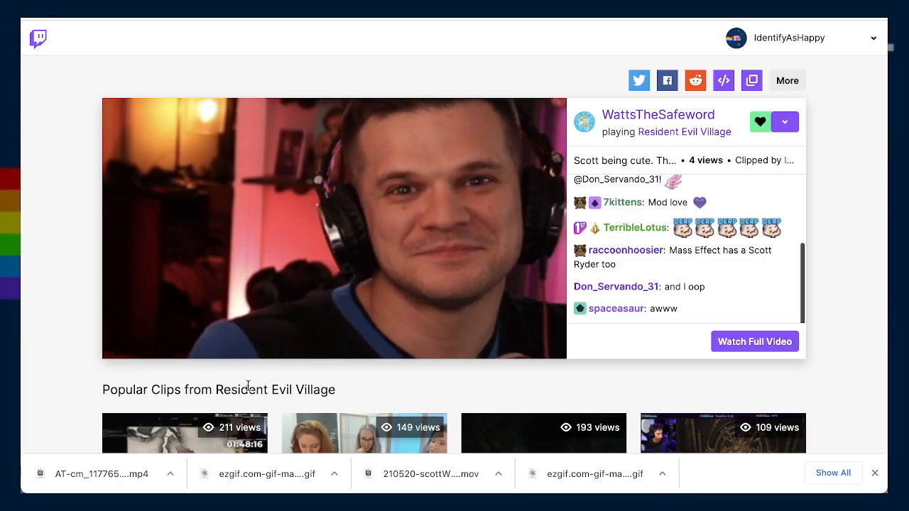
mouse_move(118, 342)
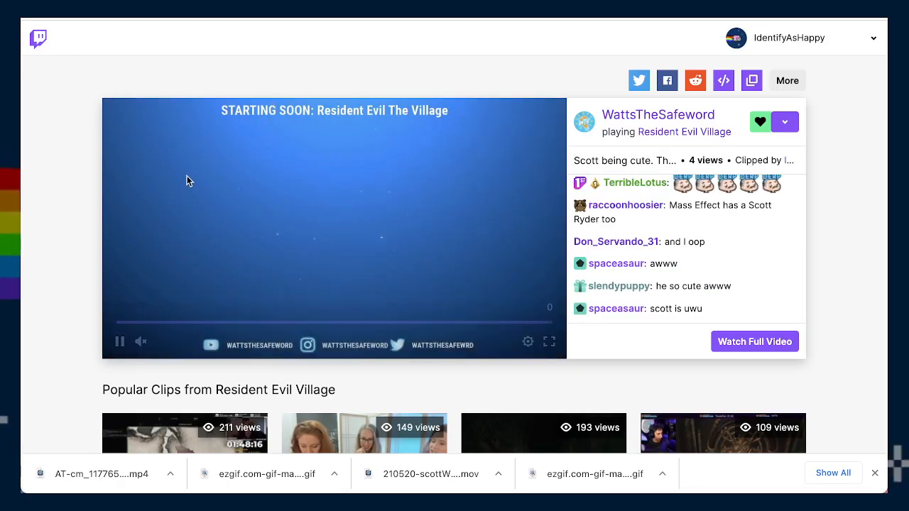
- Pause the Twitch clip, get the download link for its copied address on Clipr and download the video
click(125, 343)
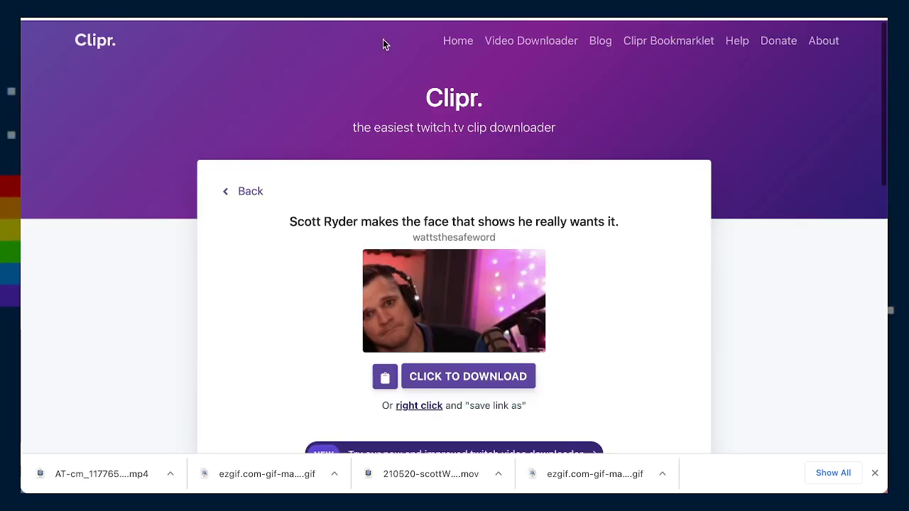
click(250, 191)
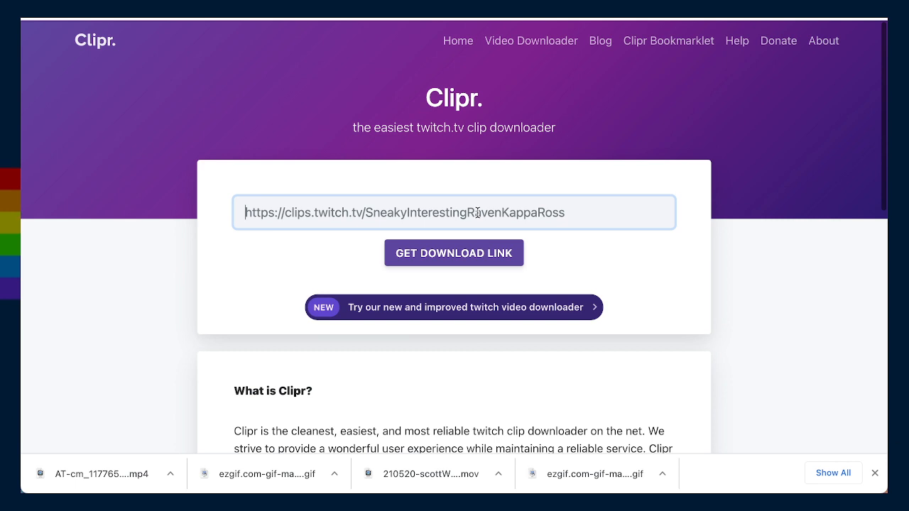
click(459, 253)
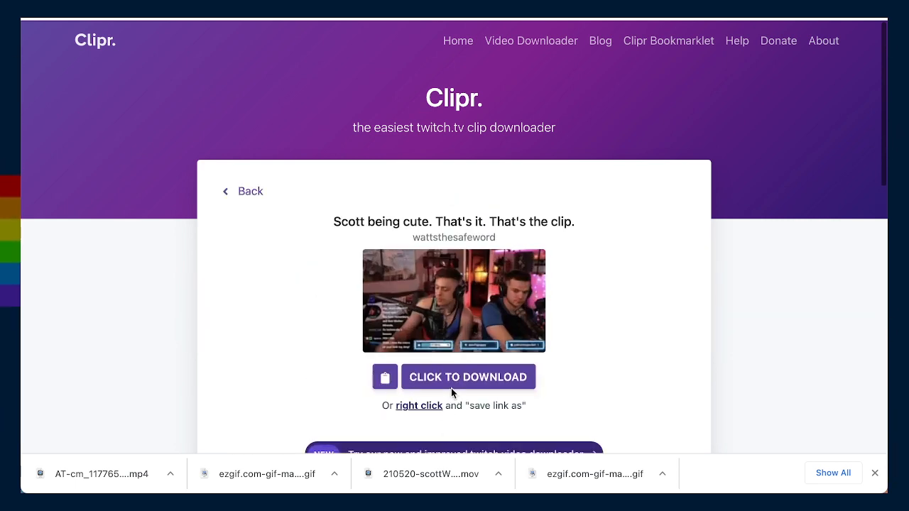
click(459, 380)
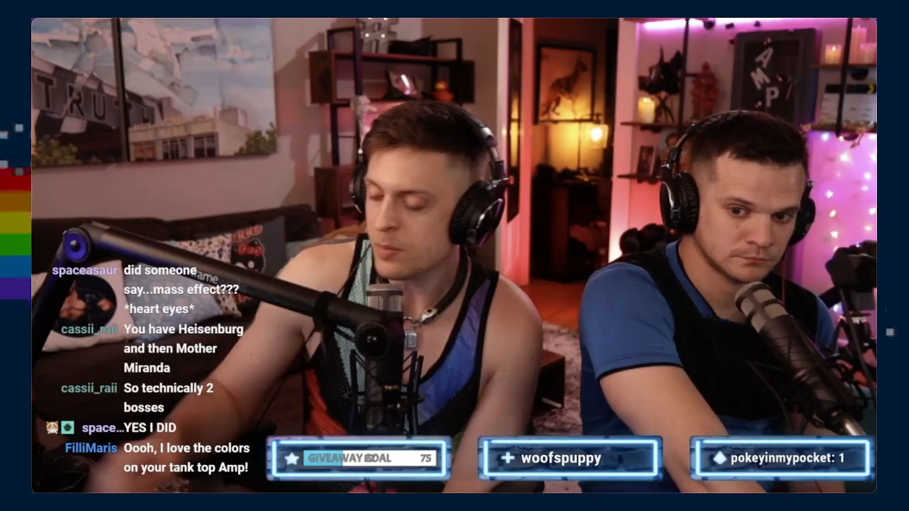
- In QuickTime Player, duplicate AT-cm_1177532315.mp4 and move the copy's trim start past the middle, keeping only the final part of the clip
mouse_move(605, 261)
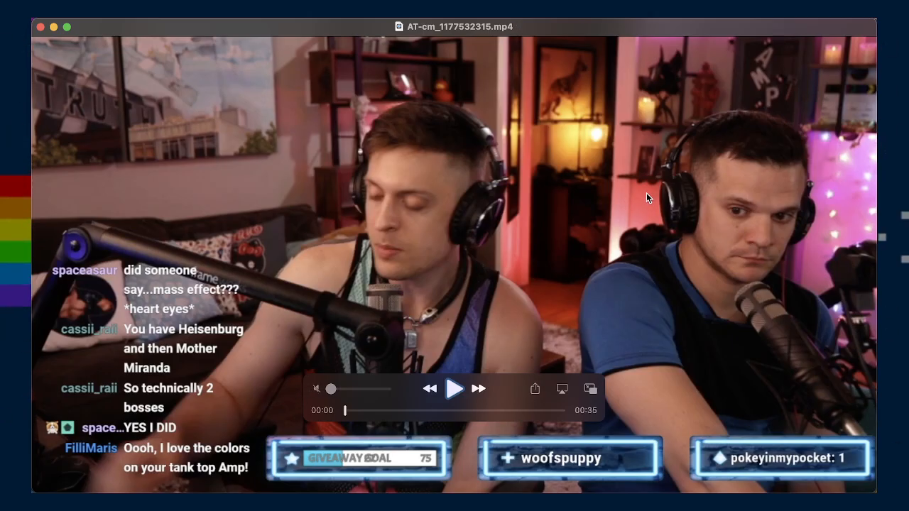
key(super+shift+s)
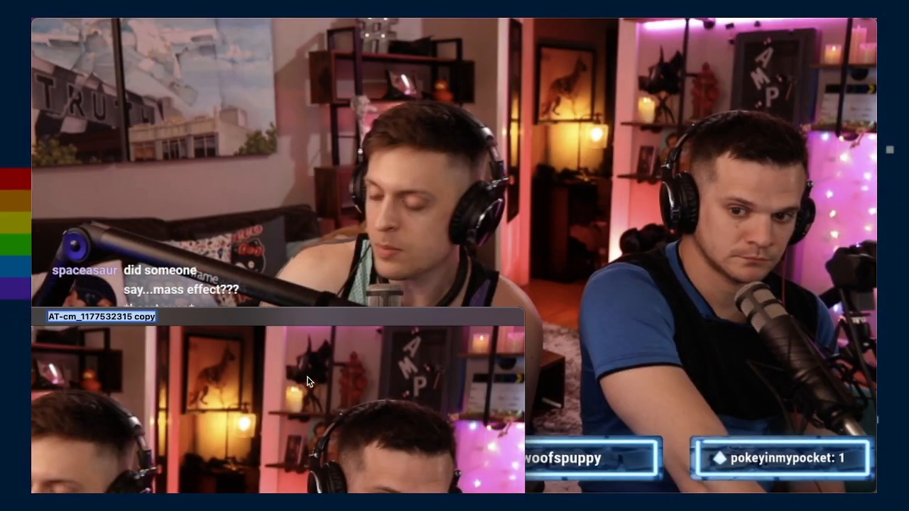
drag(281, 316, 635, 31)
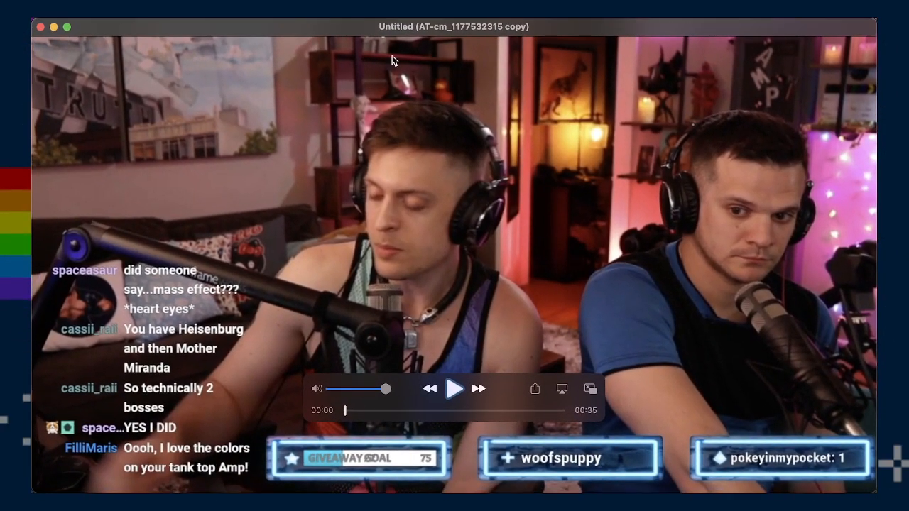
key(super+t)
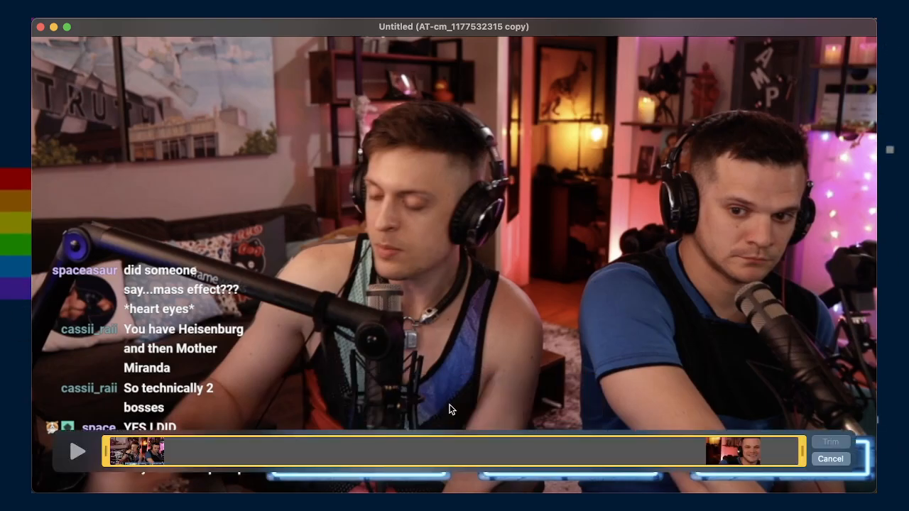
drag(108, 462, 537, 424)
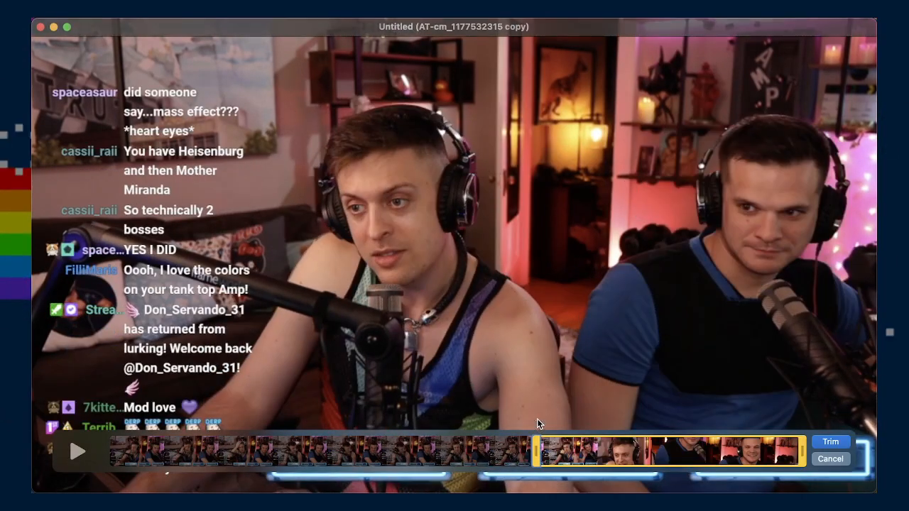
key(super+w)
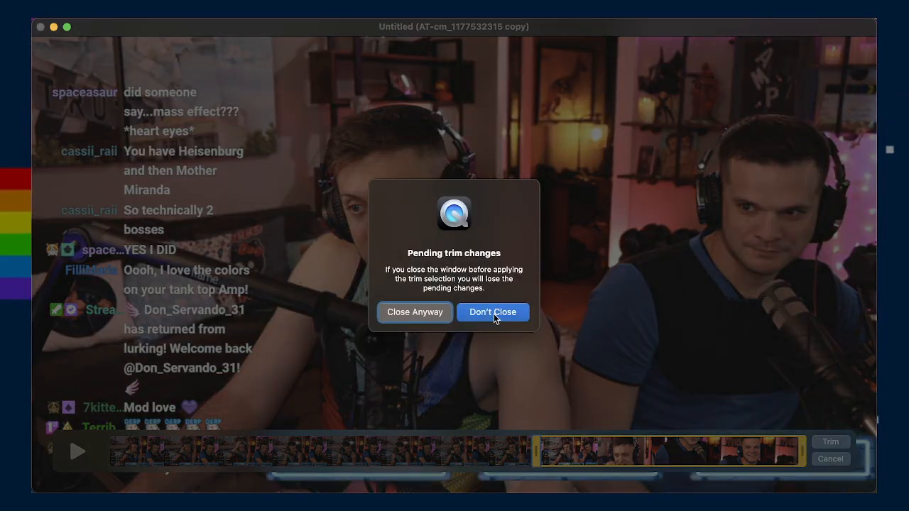
- Discard the untitled copy with its pending trim and trim AT-cm_1177532315.mp4 to the roughly one-second close-up of the man waving
click(434, 314)
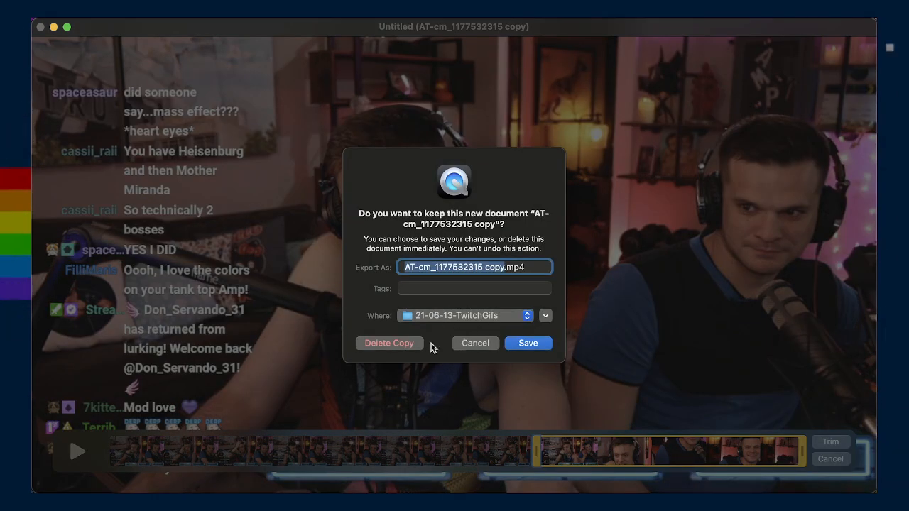
click(395, 343)
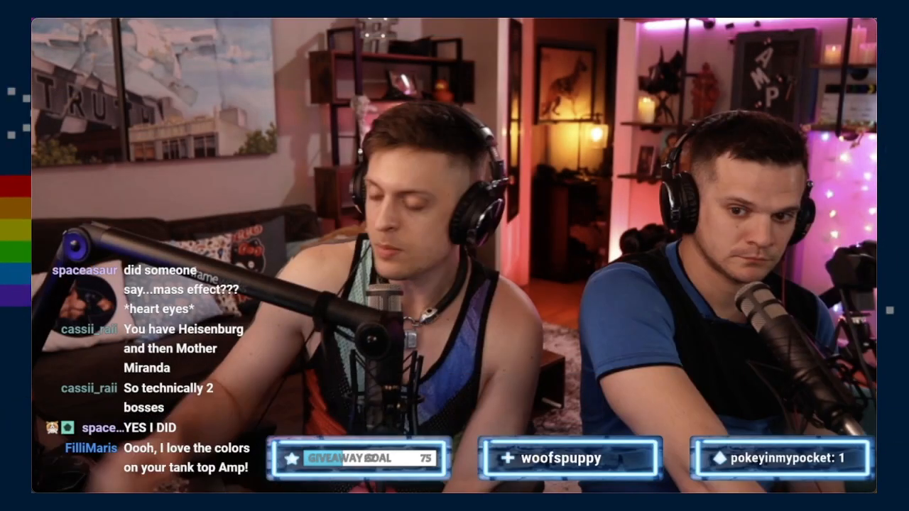
key(super+t)
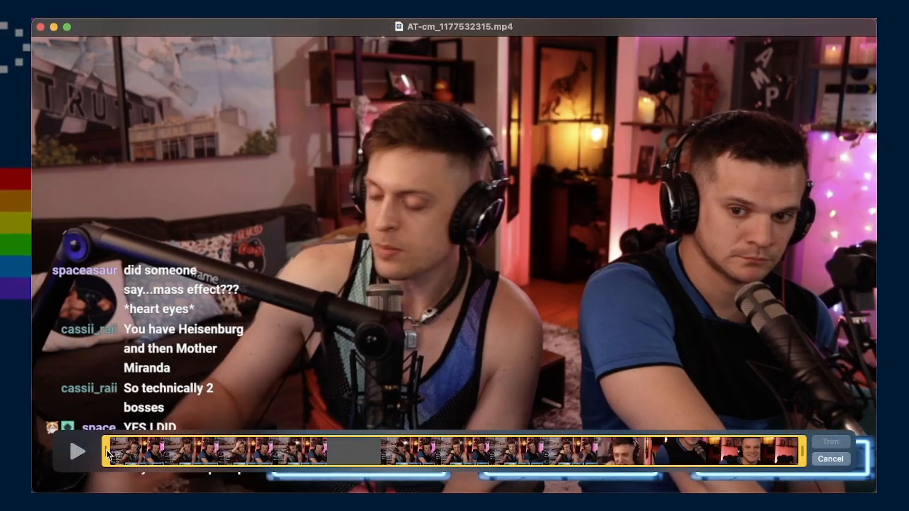
drag(108, 454, 666, 455)
drag(804, 449, 700, 452)
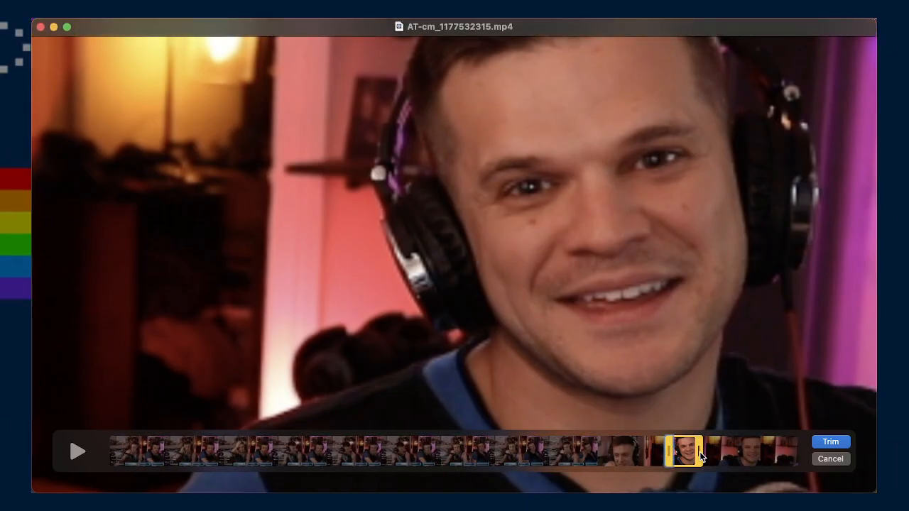
click(832, 441)
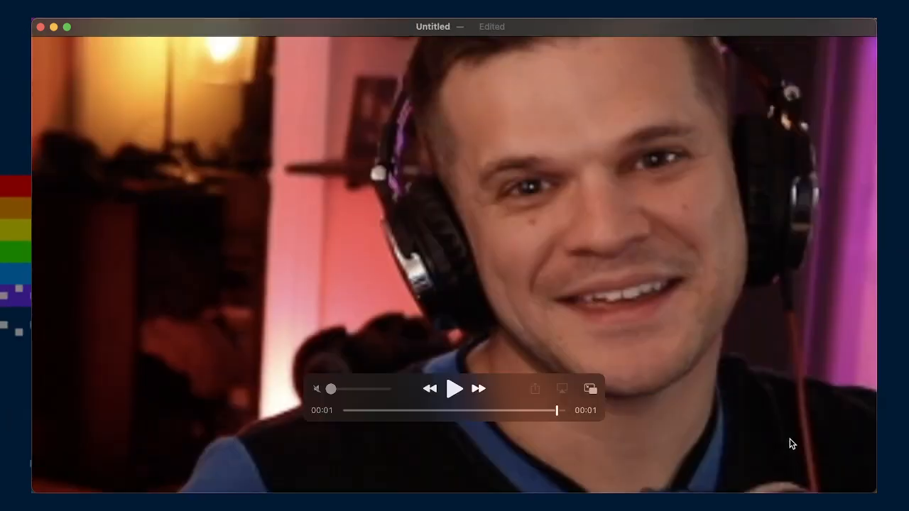
- Play back the trimmed waving clip, check its description in the notes, and save it as 210513-scottWaving.mp4 in 21-06-13-TwitchGifs
click(453, 390)
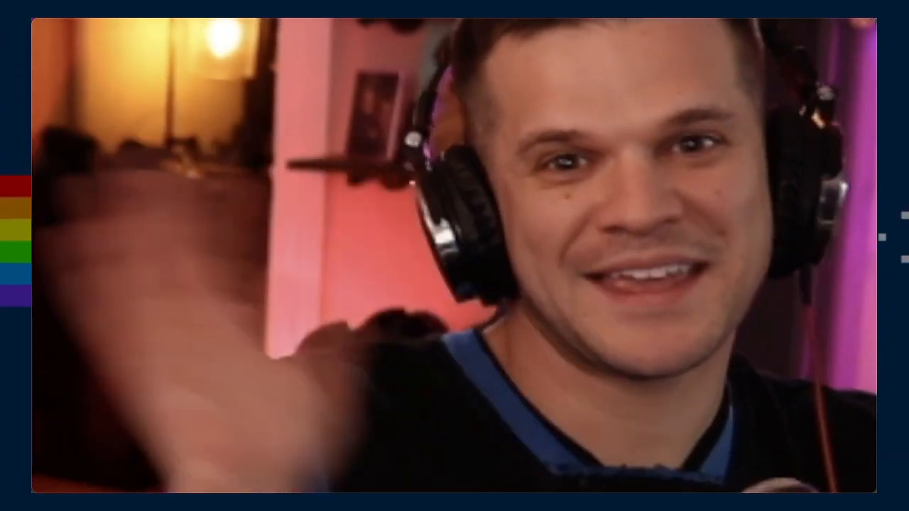
mouse_move(475, 216)
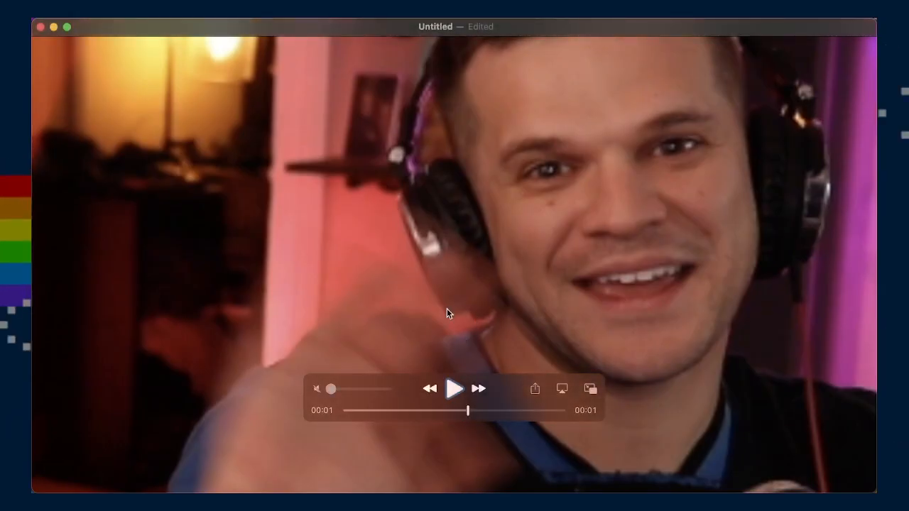
key(super+s)
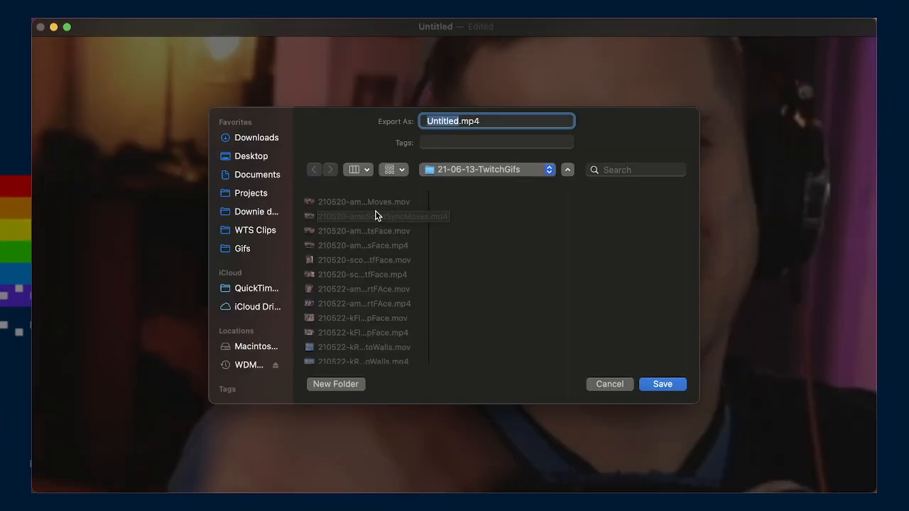
key(super+Tab)
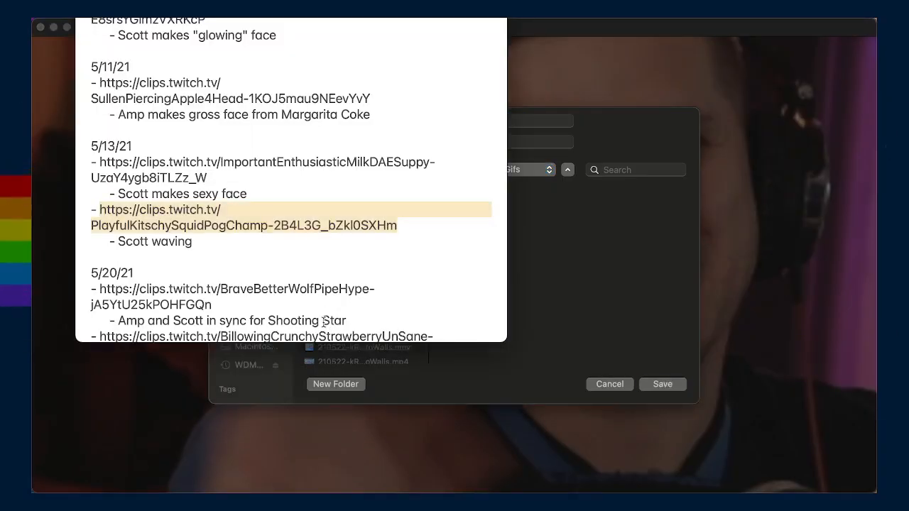
key(super+Tab)
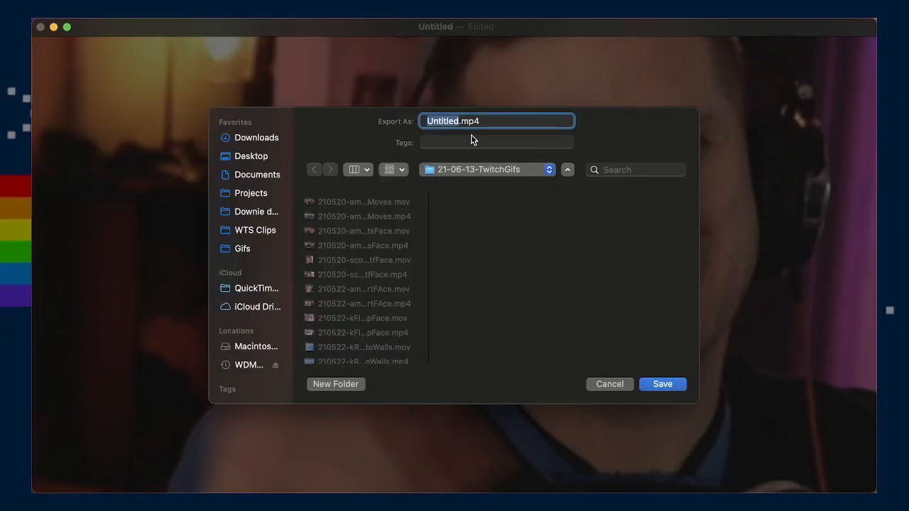
text(210513-scottWaving)
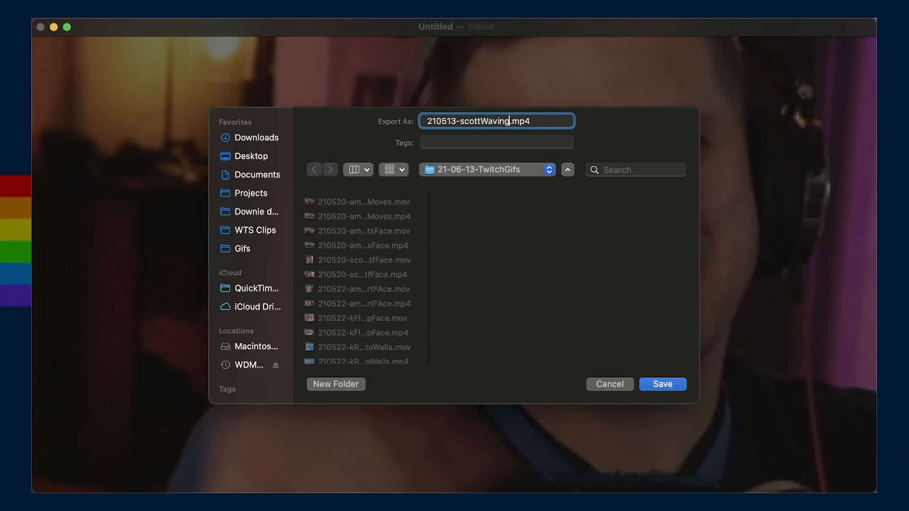
key(Return)
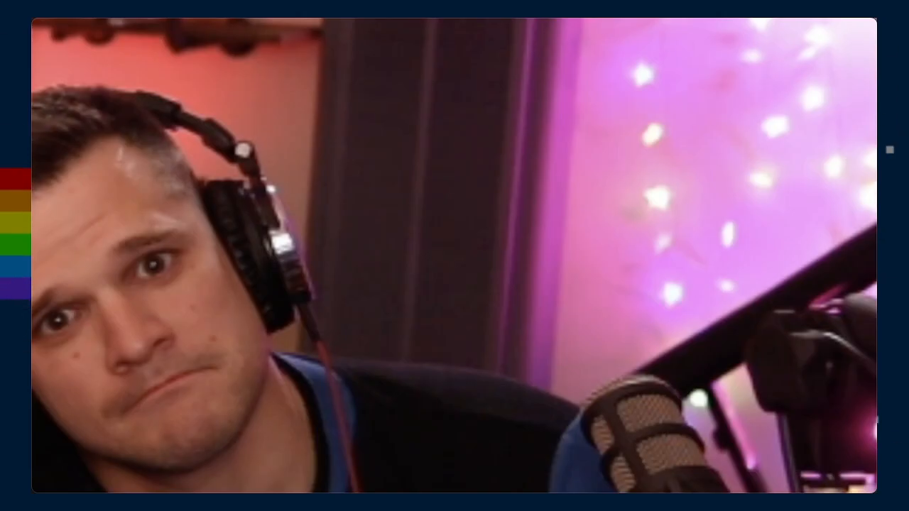
mouse_move(656, 439)
click(475, 280)
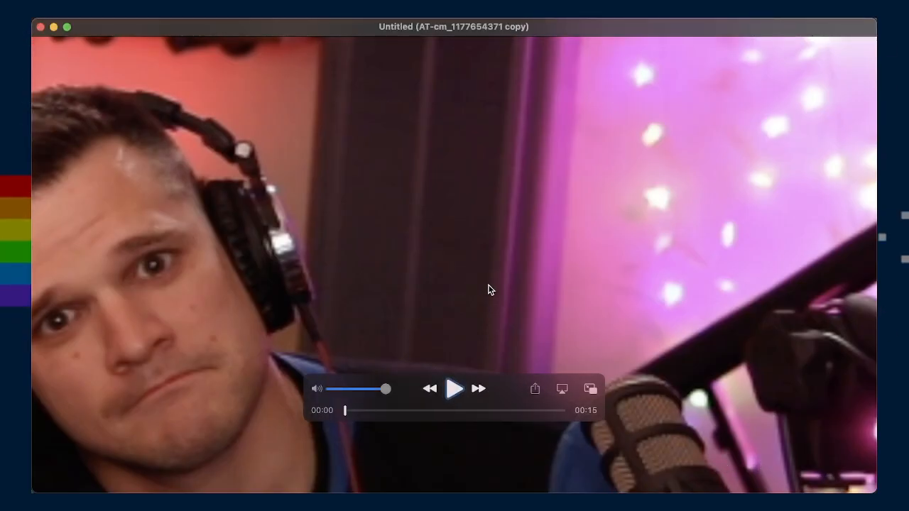
key(super+t)
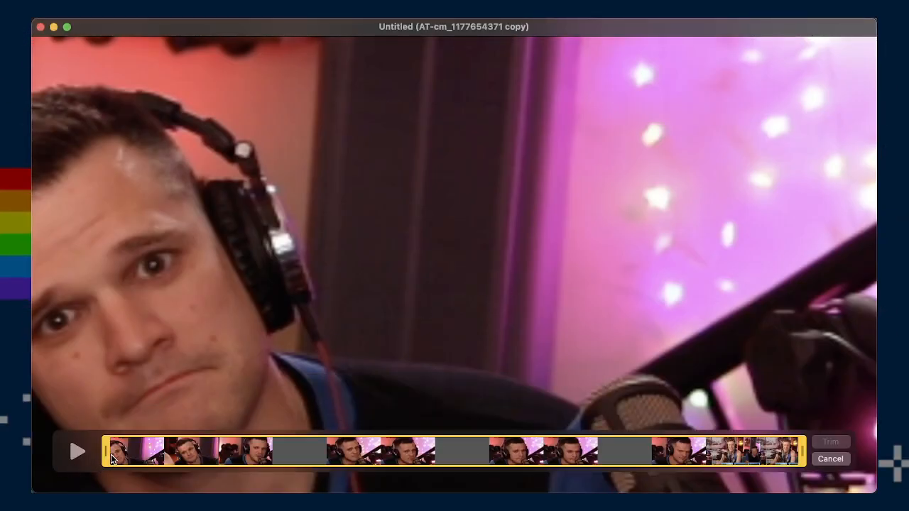
drag(112, 460, 315, 455)
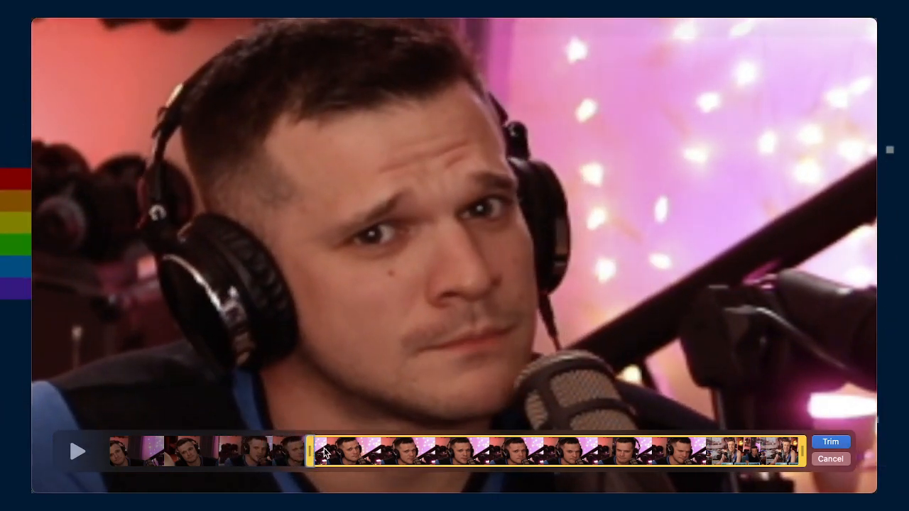
drag(807, 461, 349, 446)
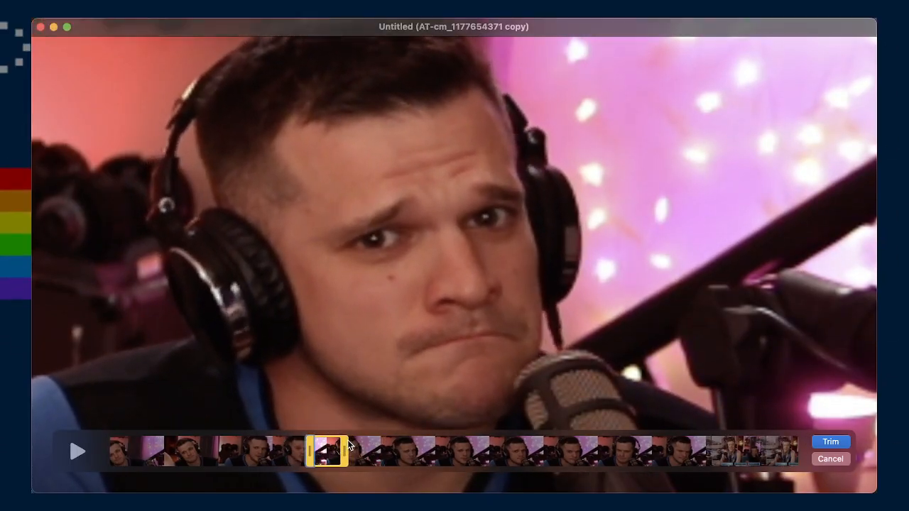
click(845, 442)
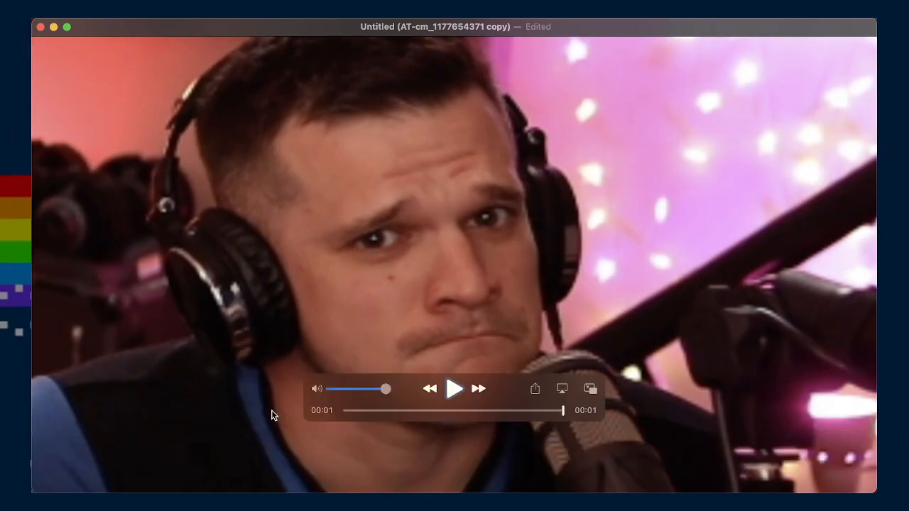
- Play back the trimmed puppy-eyes clip to check its start and end
click(454, 390)
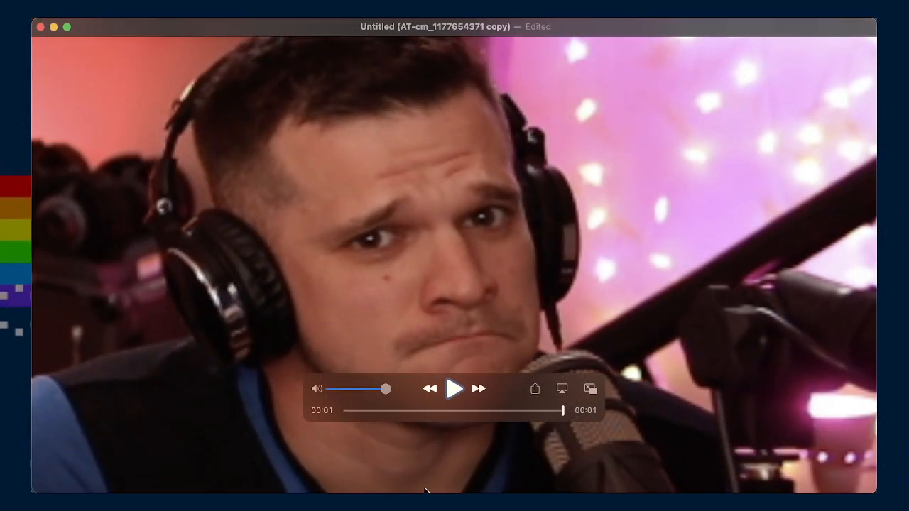
click(452, 387)
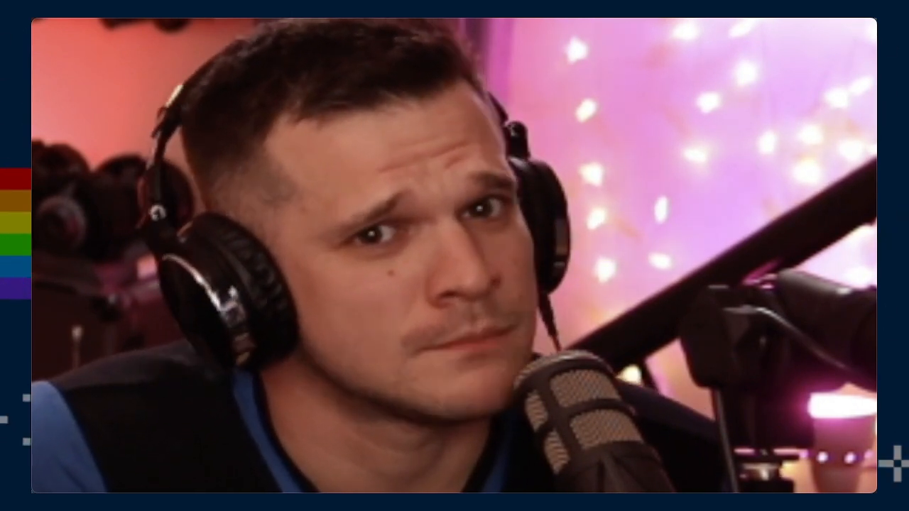
mouse_move(490, 272)
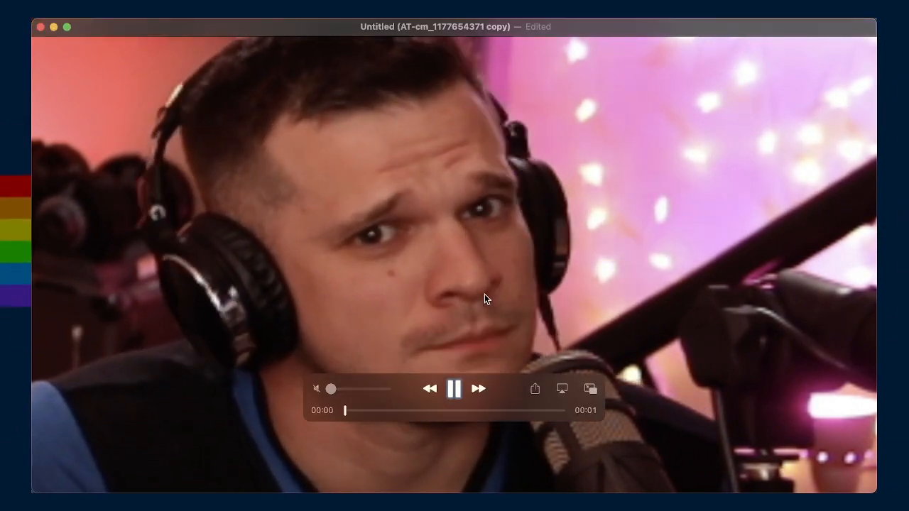
click(446, 390)
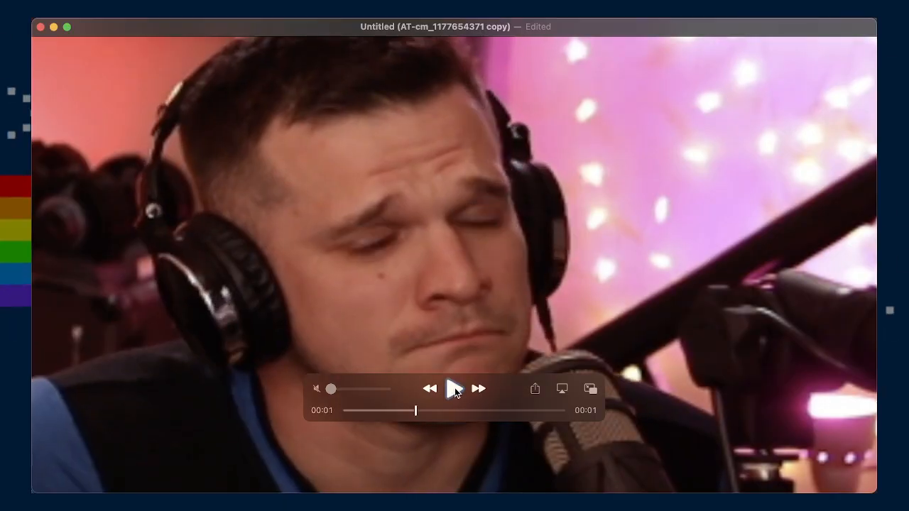
key(super+shift+s)
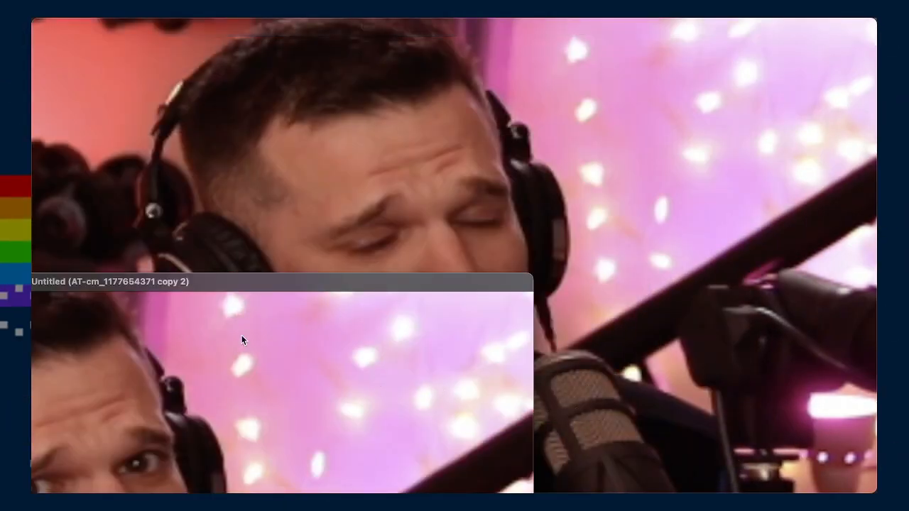
key(super+w)
key(super+BackSpace)
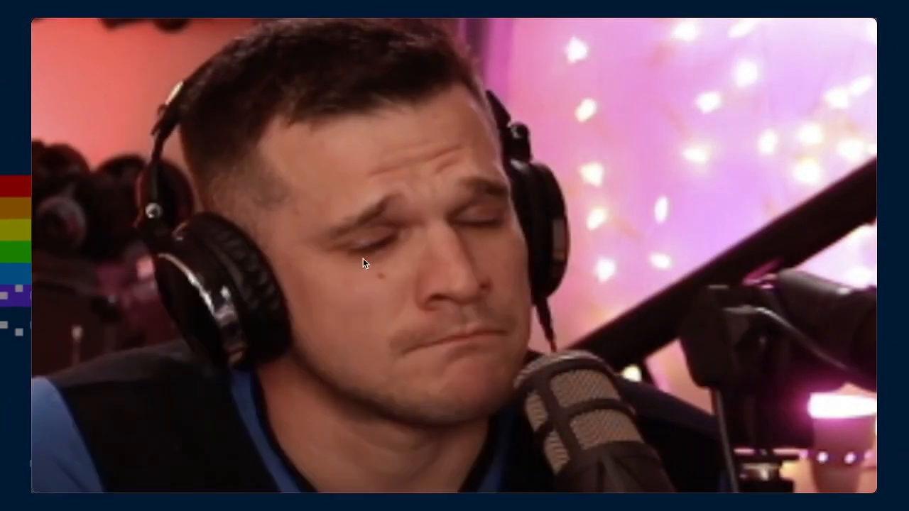
- Save the trimmed clip as 210513-scottPuppyEyes.mp4 in the 21-06-13-TwitchGifs folder
key(super+s)
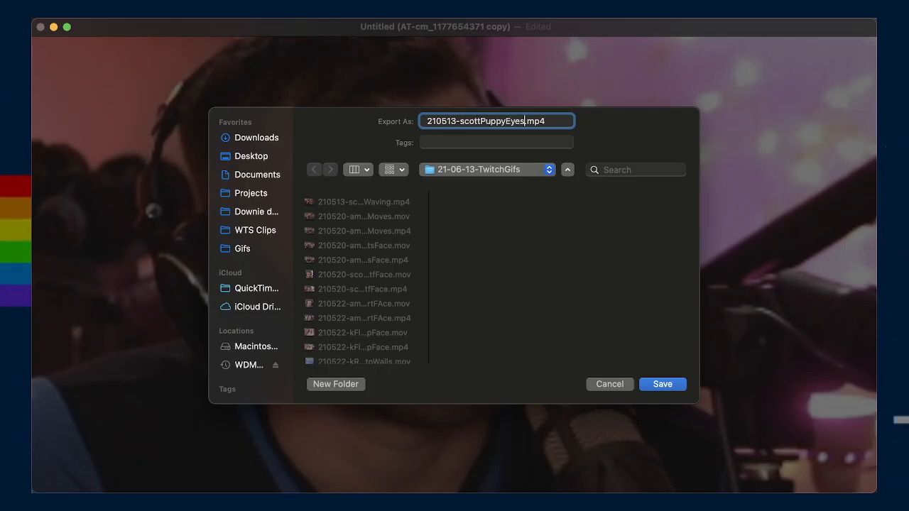
key(Return)
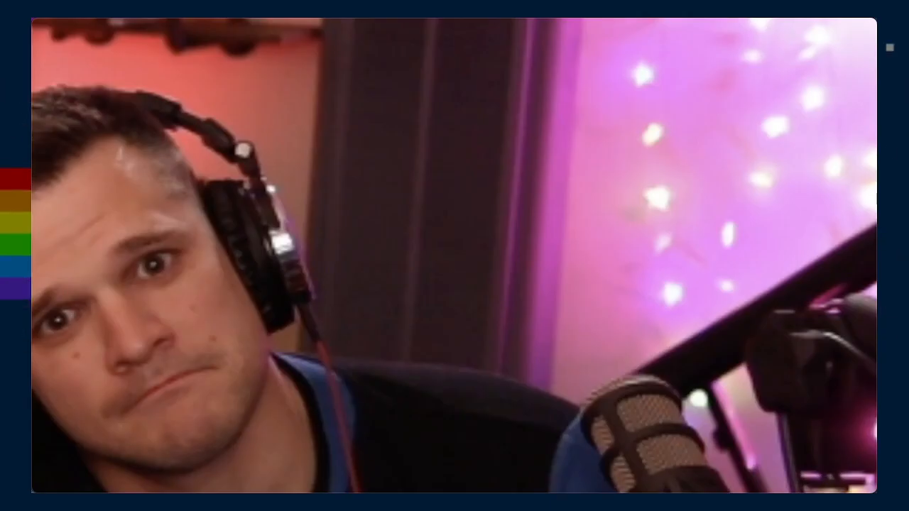
- Trim AT-cm_1177654371.mp4 to about two seconds of the squinting, frowning face in the later part of the clip
key(super+t)
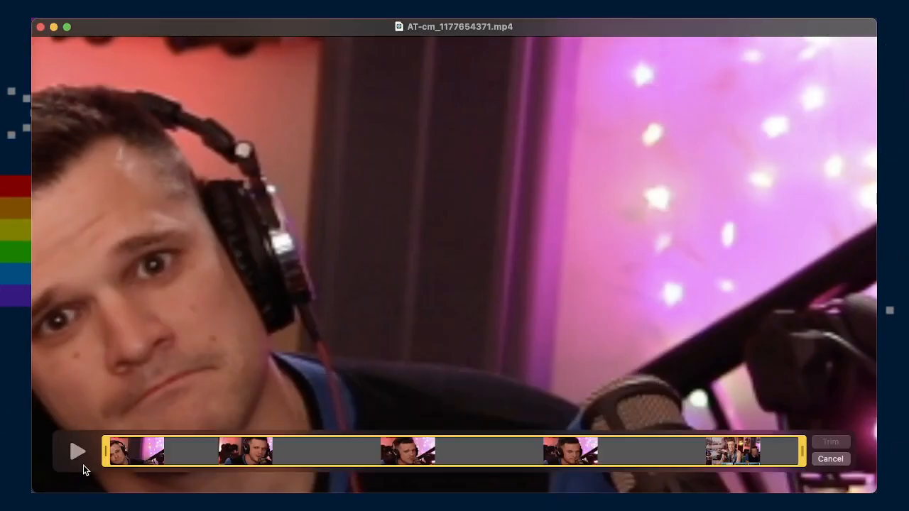
drag(105, 453, 514, 465)
drag(504, 462, 554, 463)
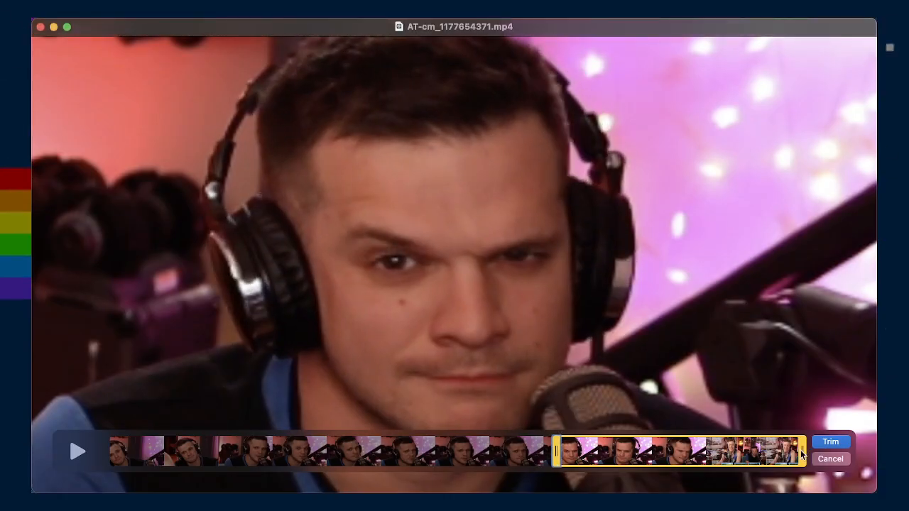
drag(802, 458, 648, 457)
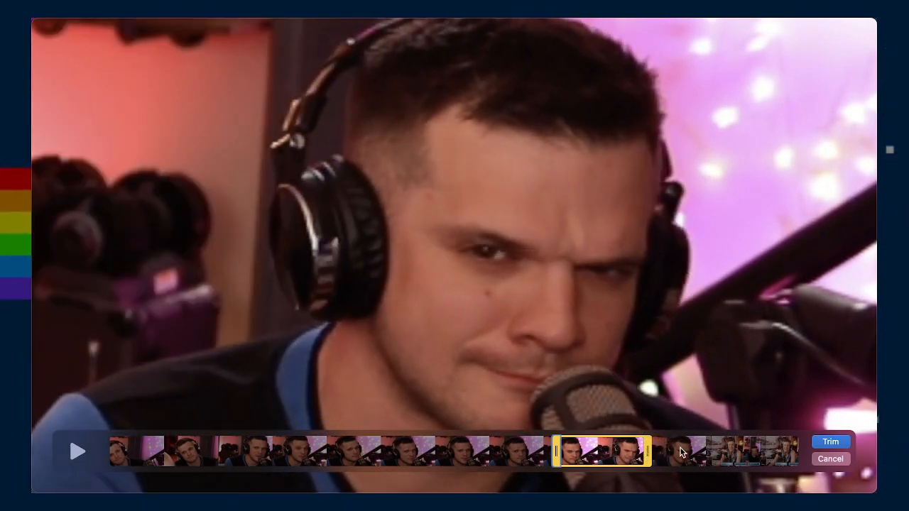
key(Return)
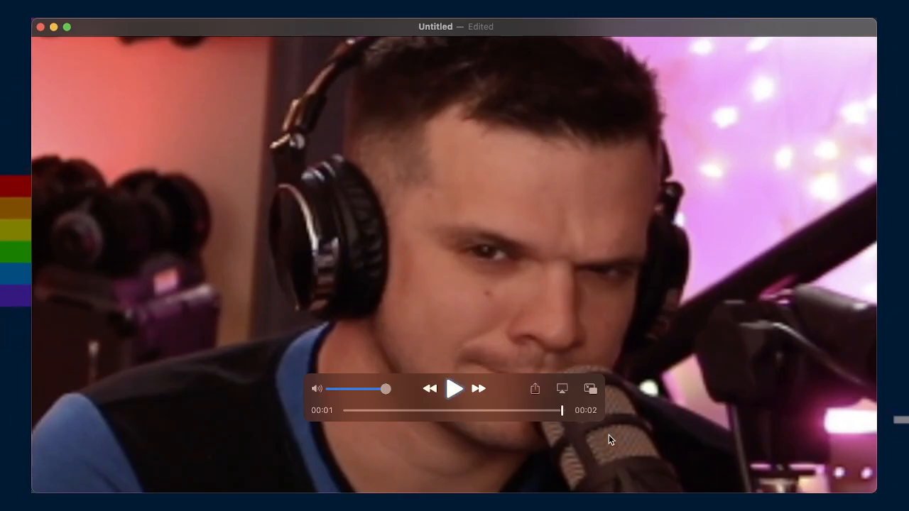
- Play back the frowning clip, move its trim start slightly later to about 00:09.72, and replay the result
click(453, 388)
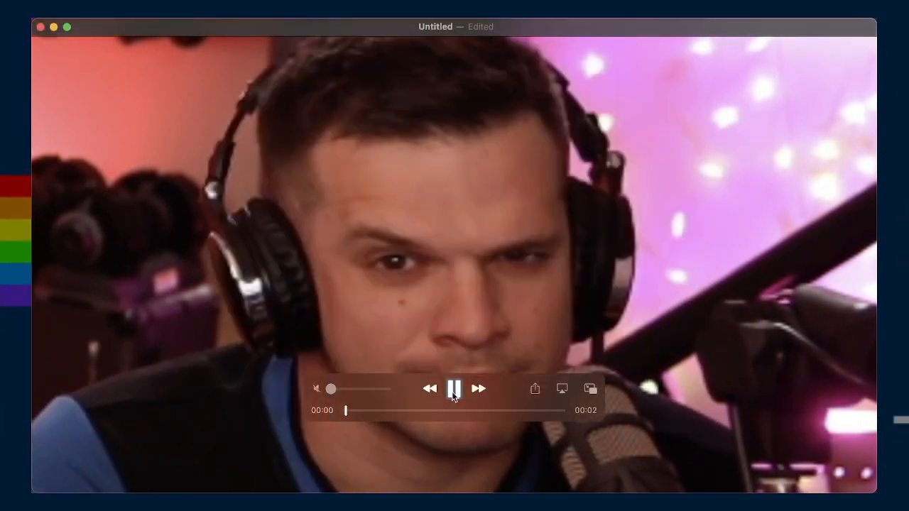
click(455, 389)
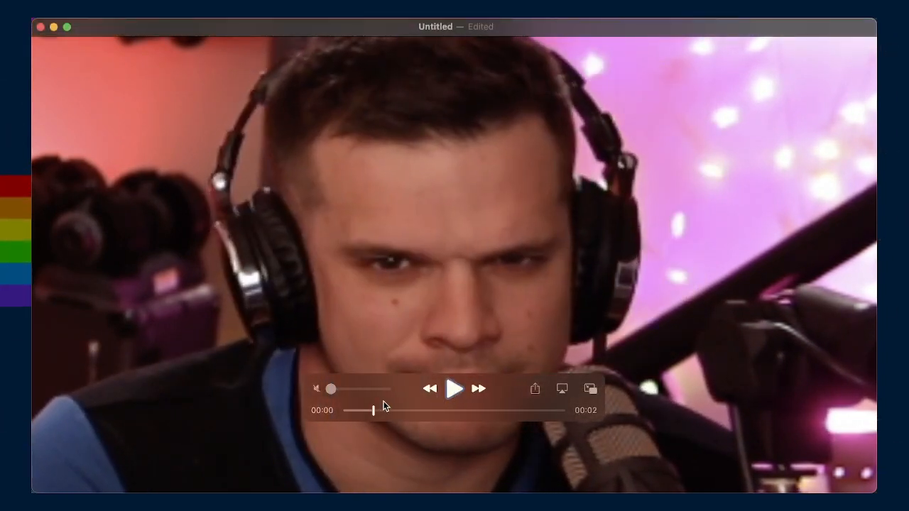
key(super+t)
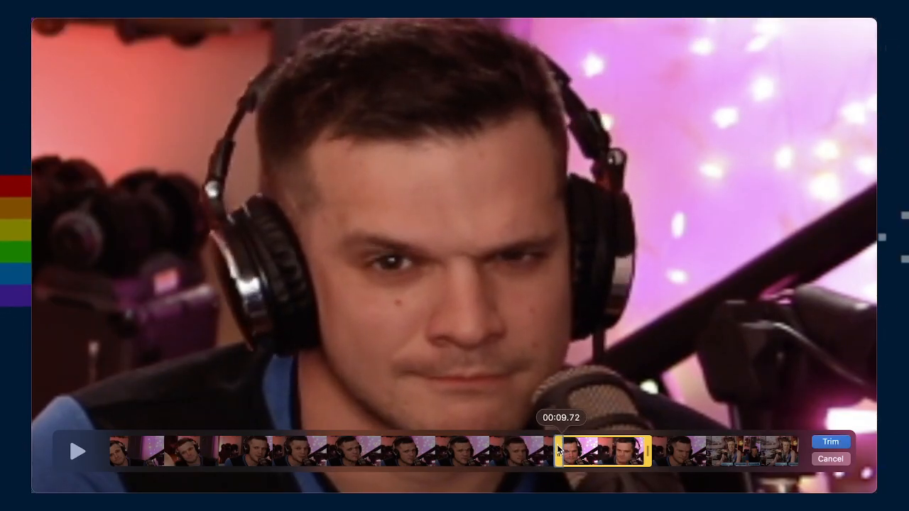
key(Return)
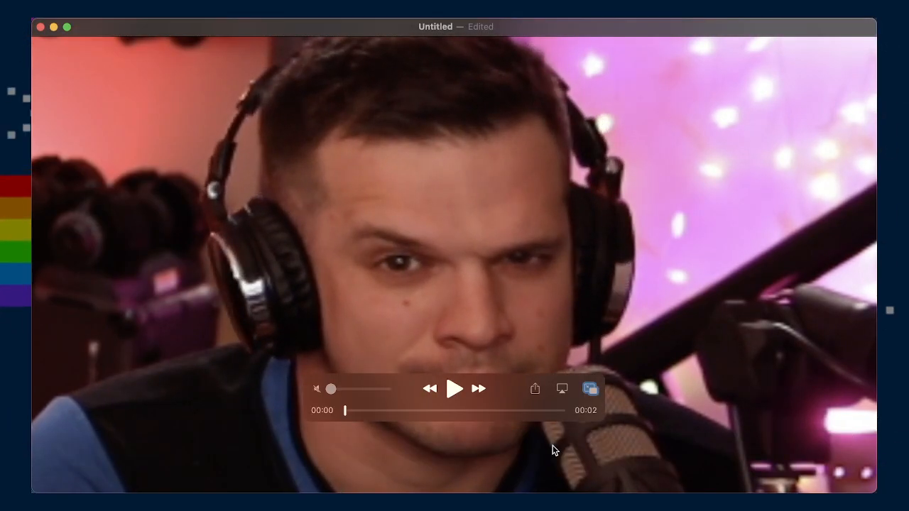
click(454, 390)
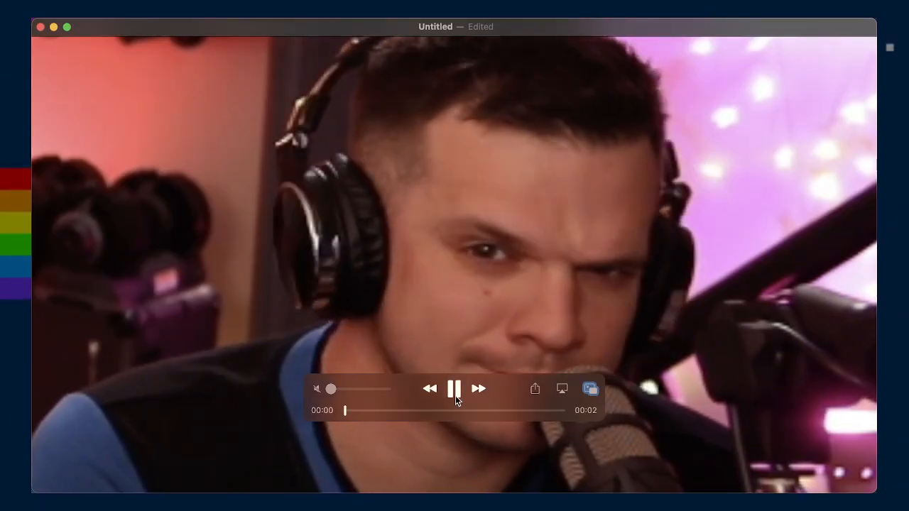
click(456, 397)
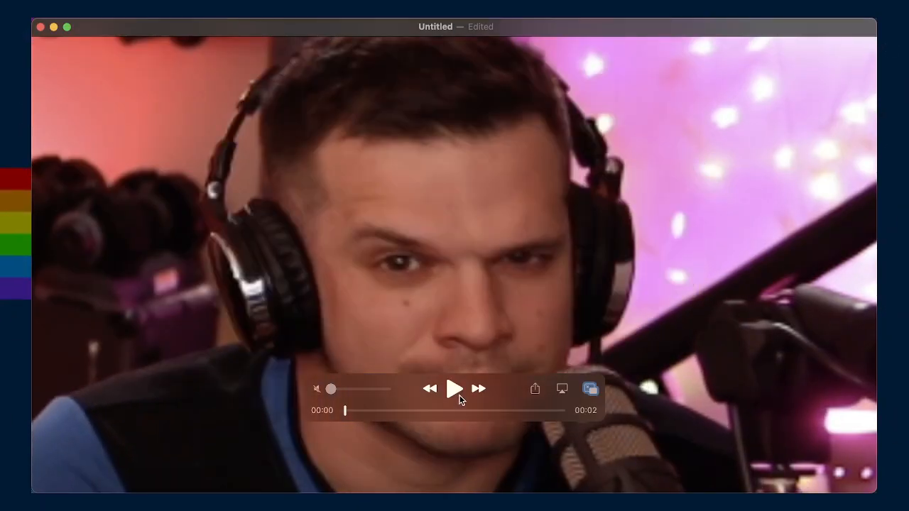
key(super+shift+s)
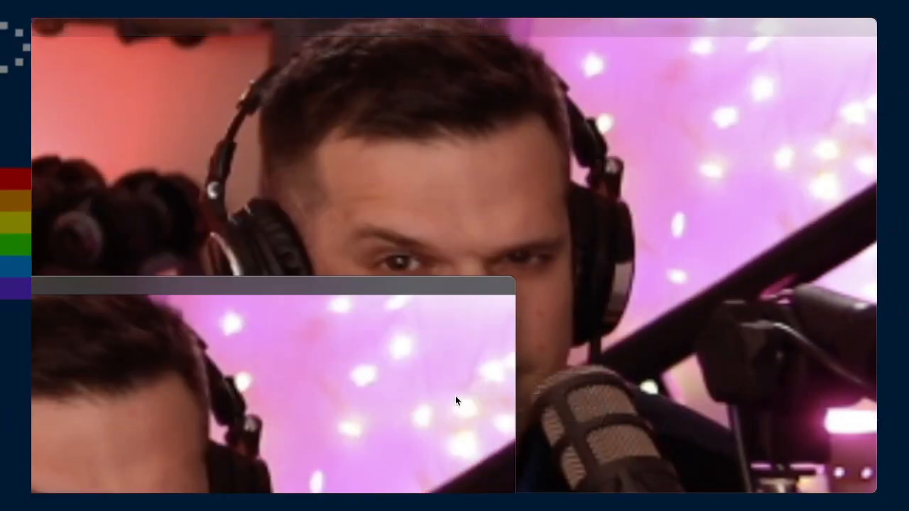
key(super+w)
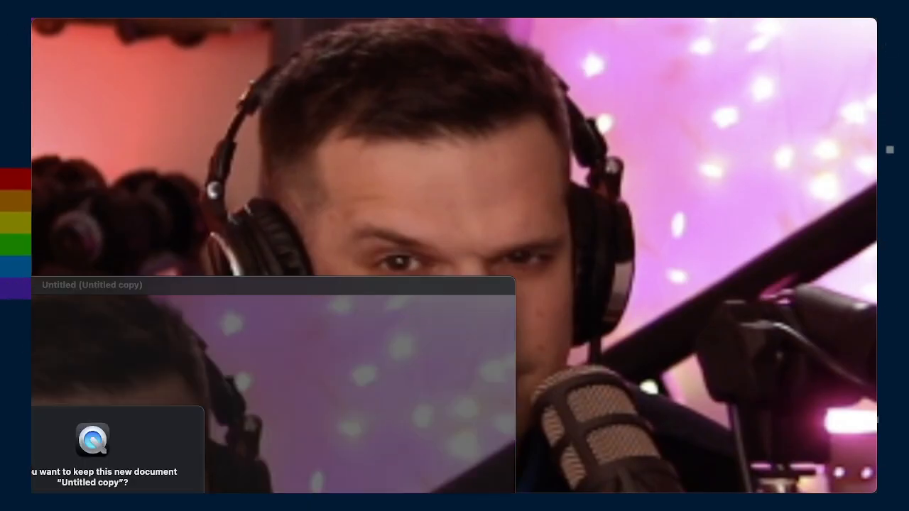
key(super+Delete)
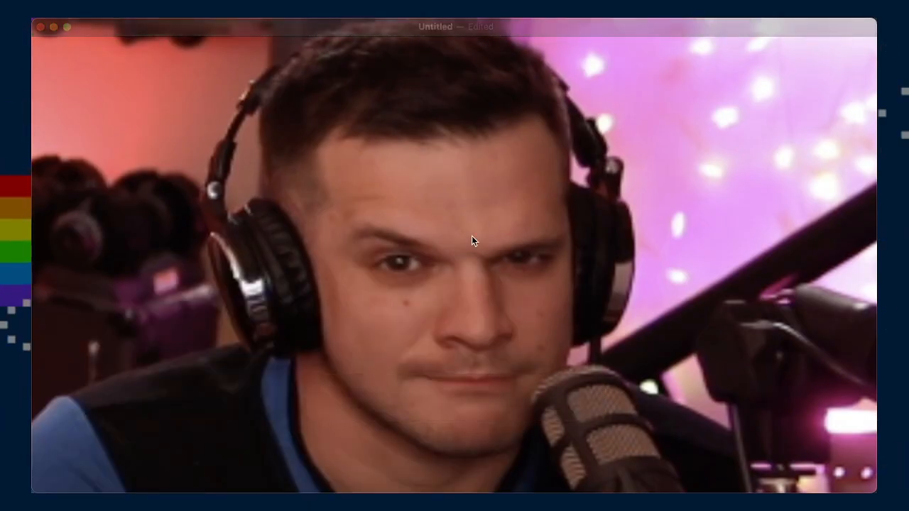
- Export the trimmed clip as 210513-scottFlirtyFace.mp4 in the 21-06-13-TwitchGifs folder
key(super+e)
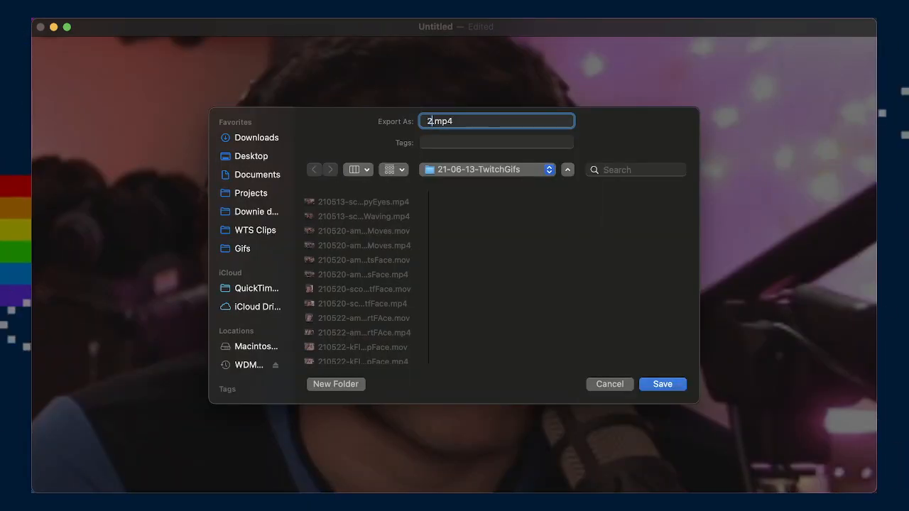
text(210513)
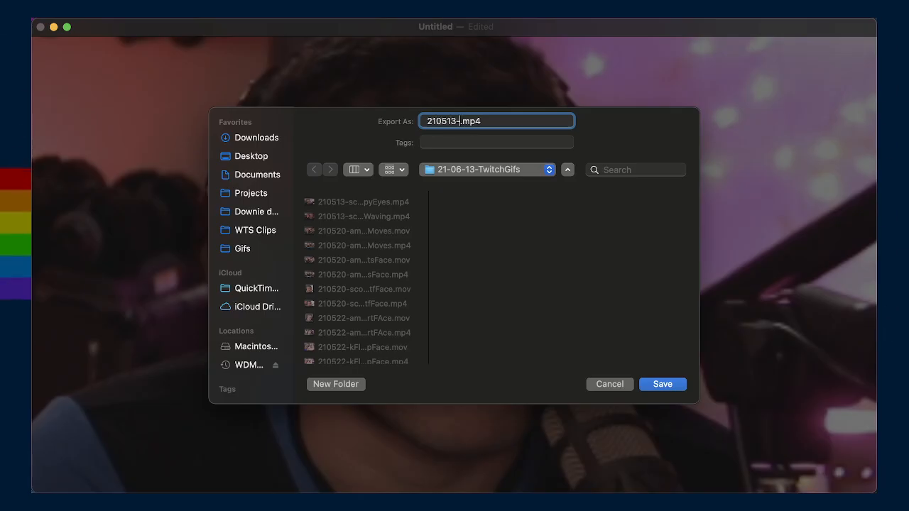
text(-scottFlirtyF)
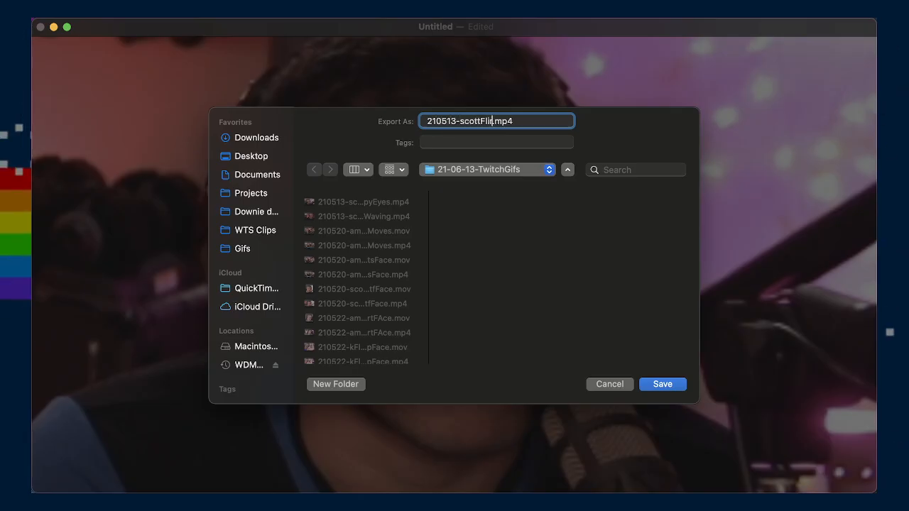
text(ace)
key(Return)
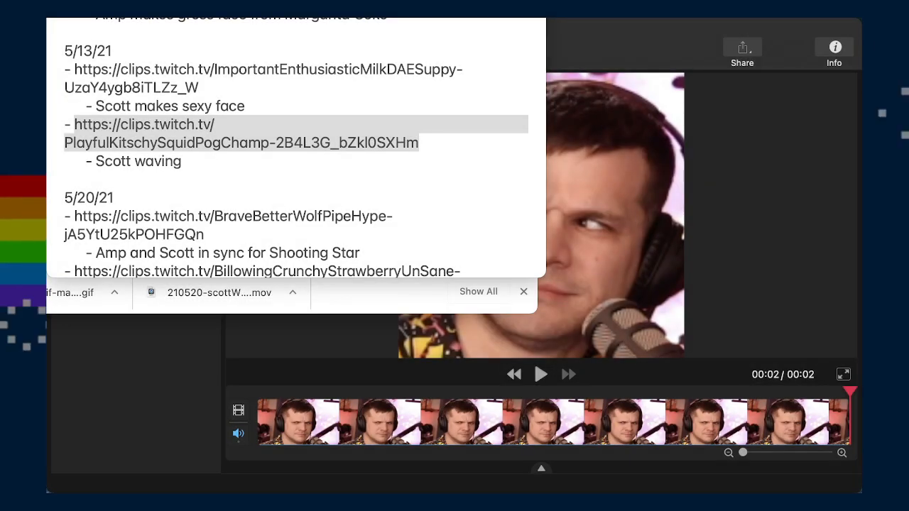
- Switch to Capto and import the three 210513 MP4 clips into the All Videos library
click(760, 256)
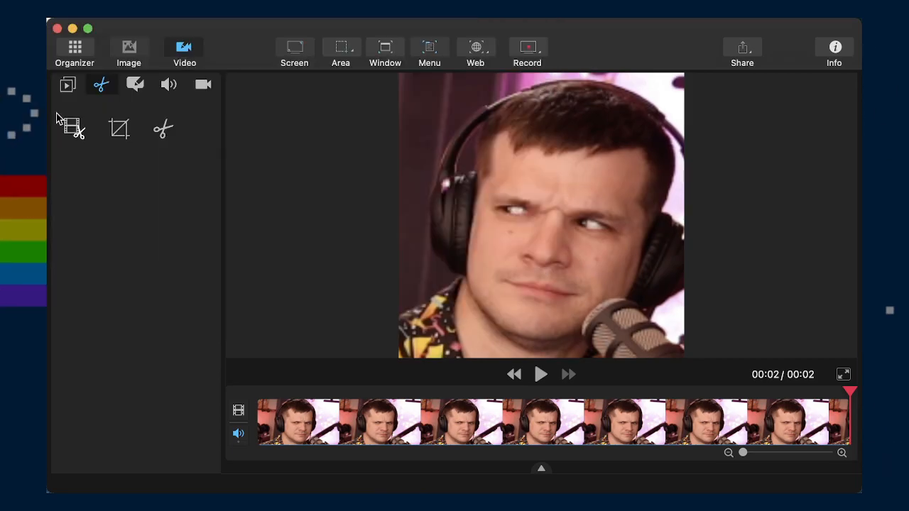
click(75, 51)
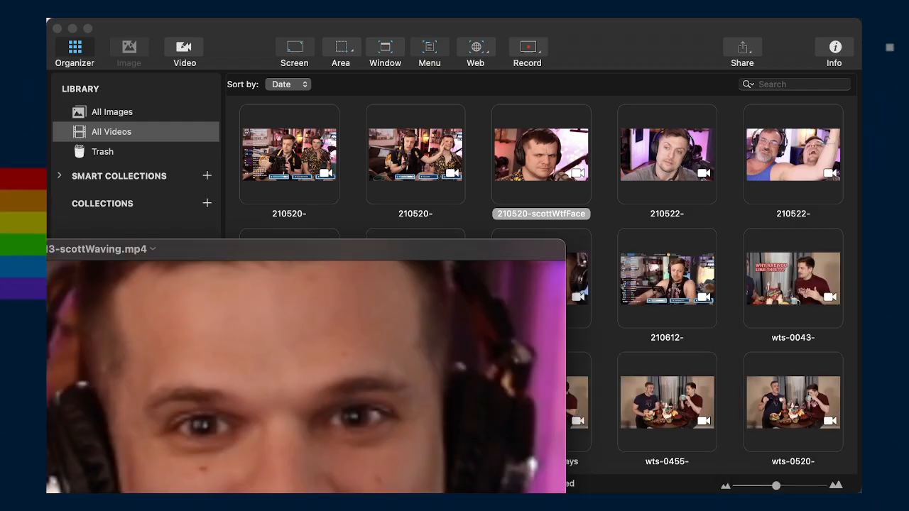
key(super+w)
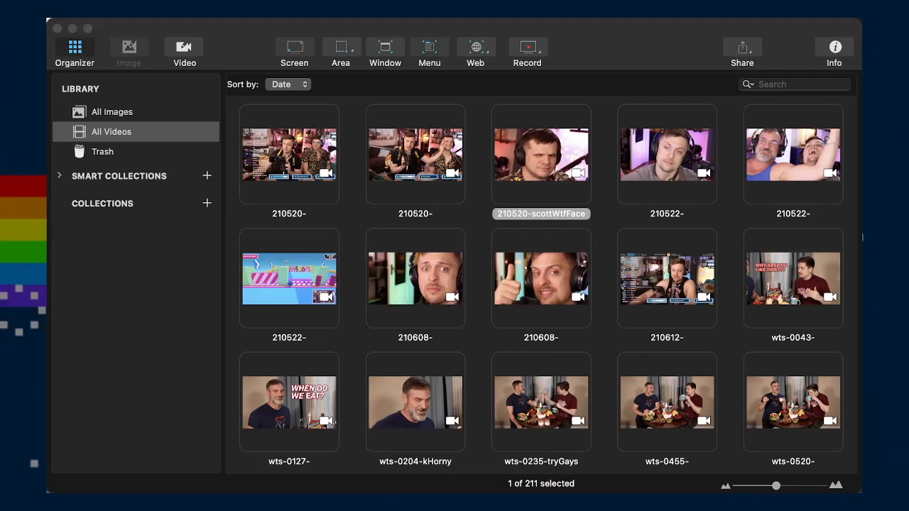
drag(847, 310, 228, 179)
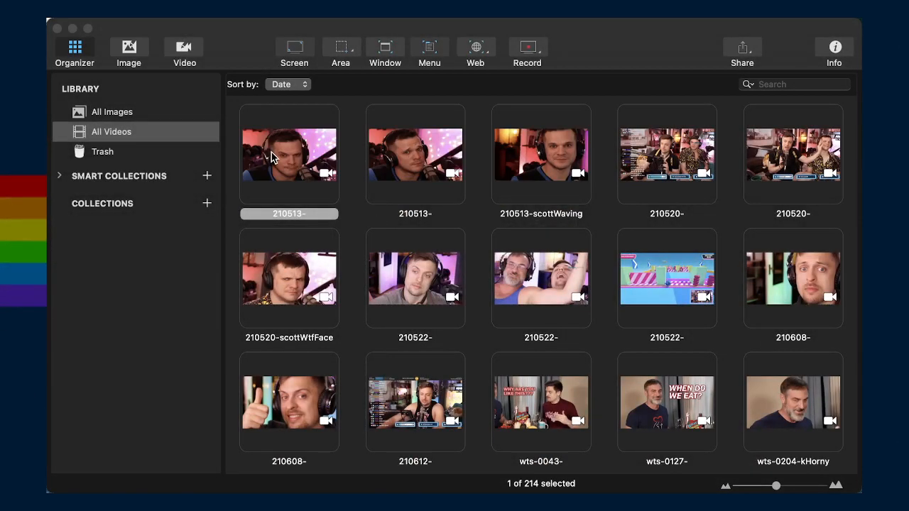
- Open the first 210513 clip for video editing and set its crop area to 700 wide by 700 high
double_click(271, 152)
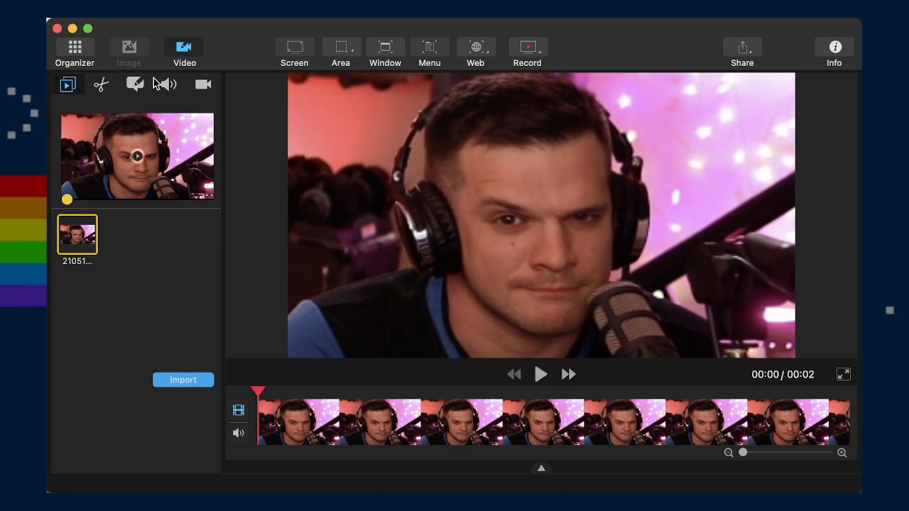
click(101, 86)
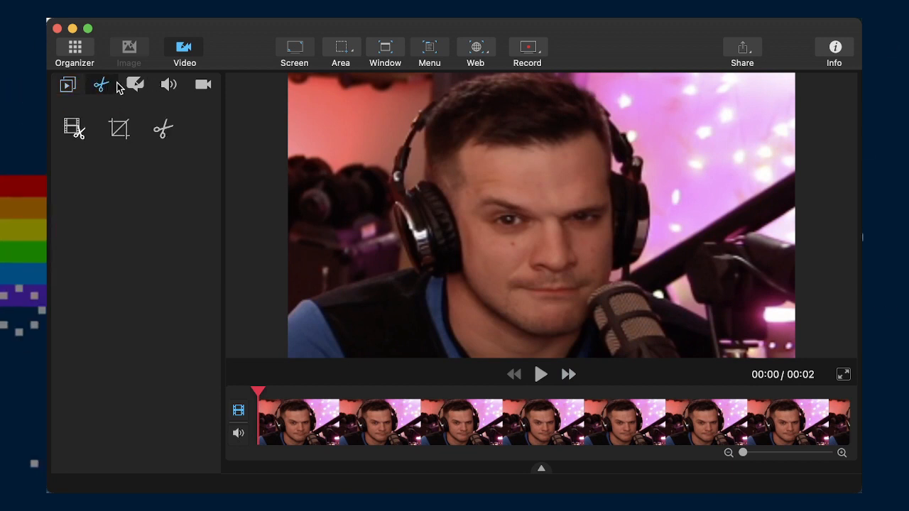
click(167, 84)
click(101, 86)
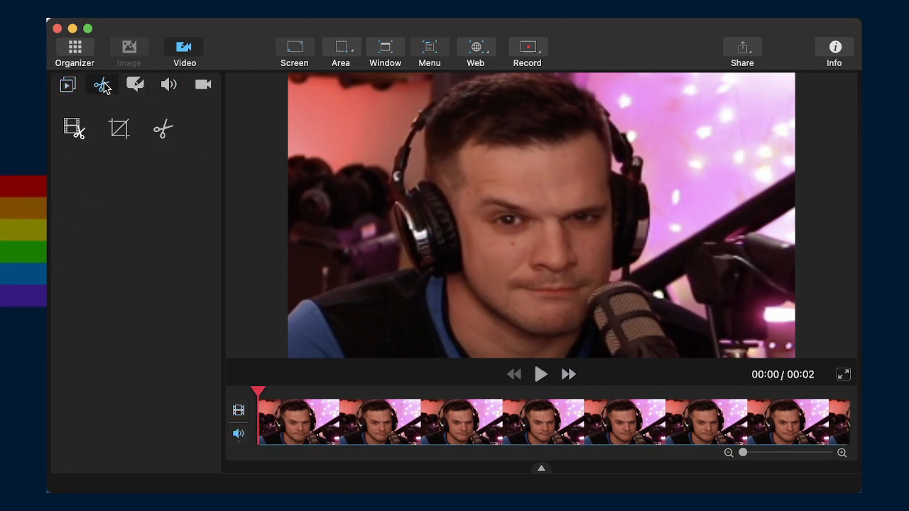
click(119, 132)
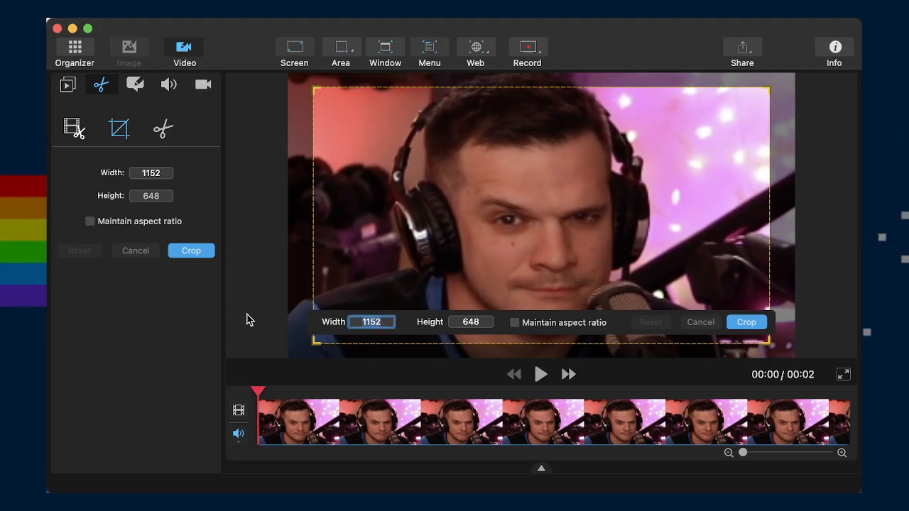
text(700)
key(Tab)
text(700)
key(Tab)
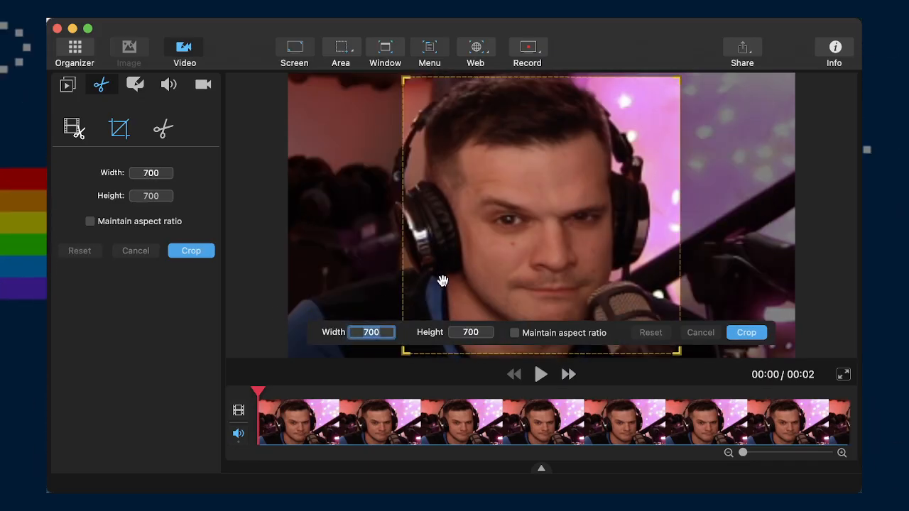
- Position the crop frame so the moving head stays inside it, checking against playback, and apply the crop
drag(443, 281, 423, 252)
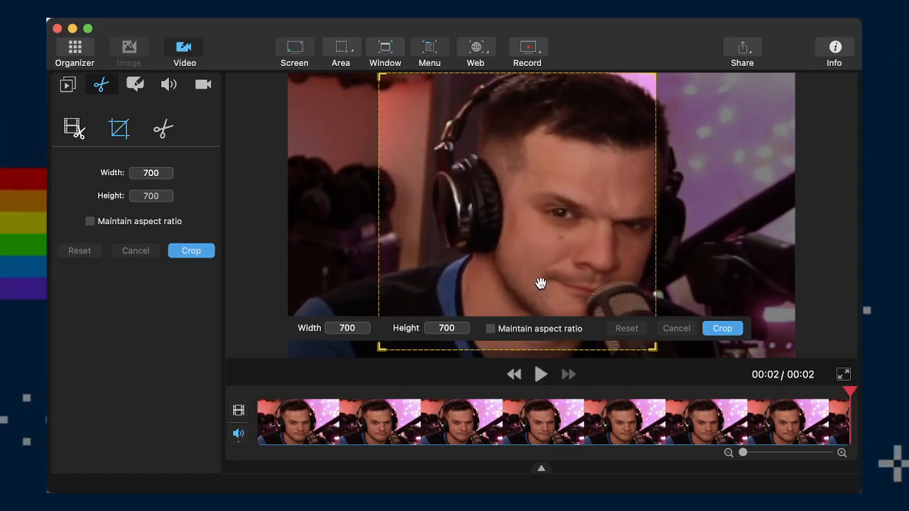
drag(541, 284, 584, 293)
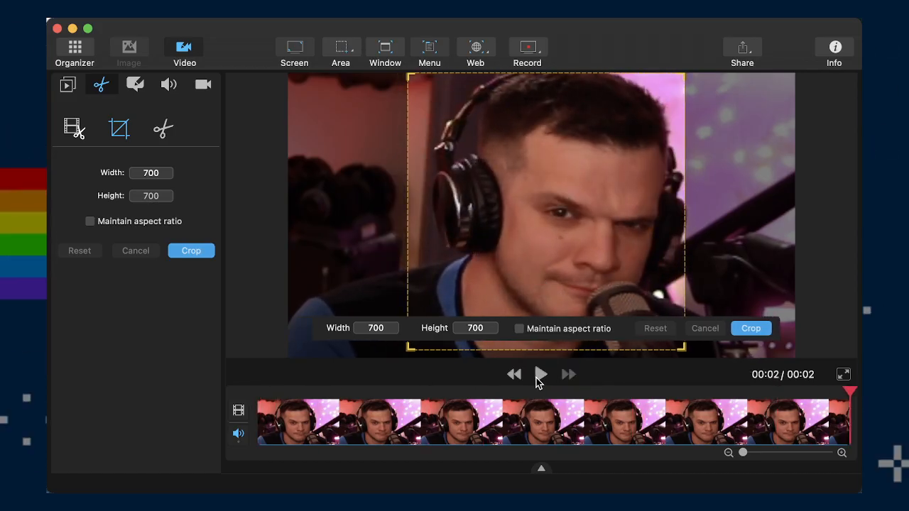
click(538, 376)
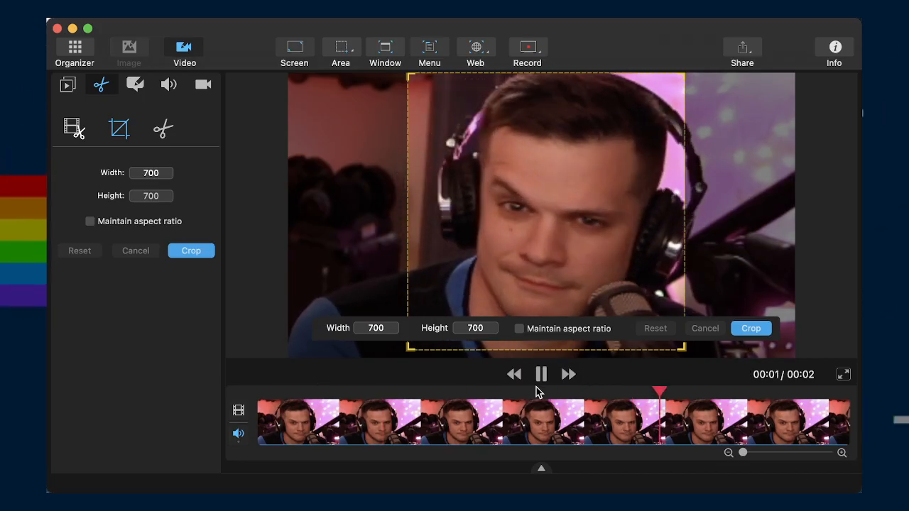
click(742, 328)
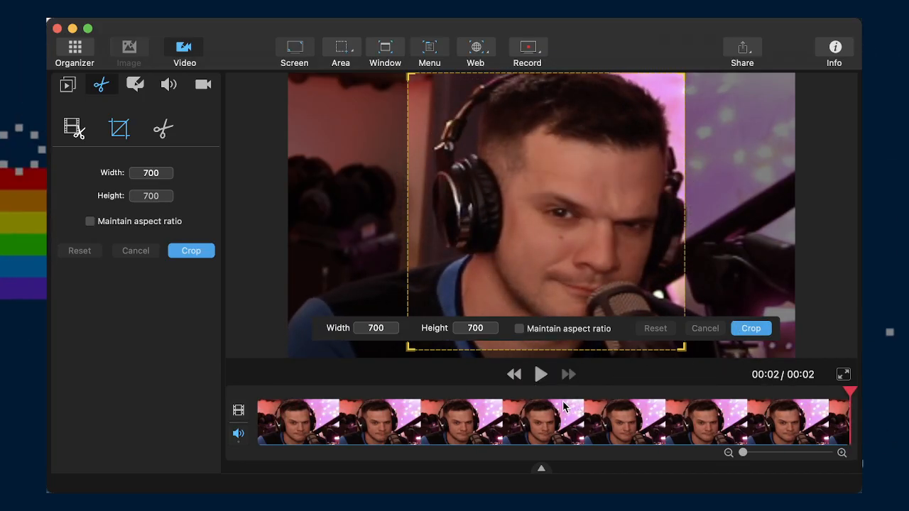
click(541, 375)
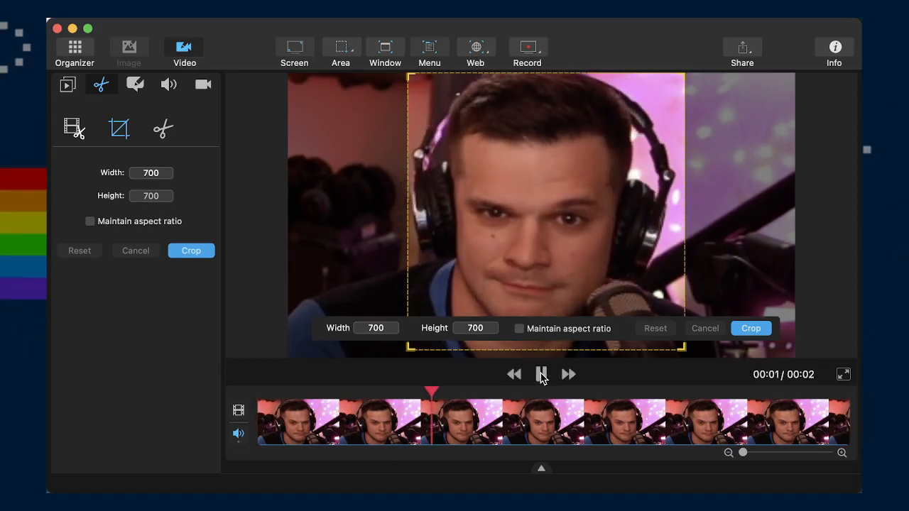
drag(591, 280, 609, 281)
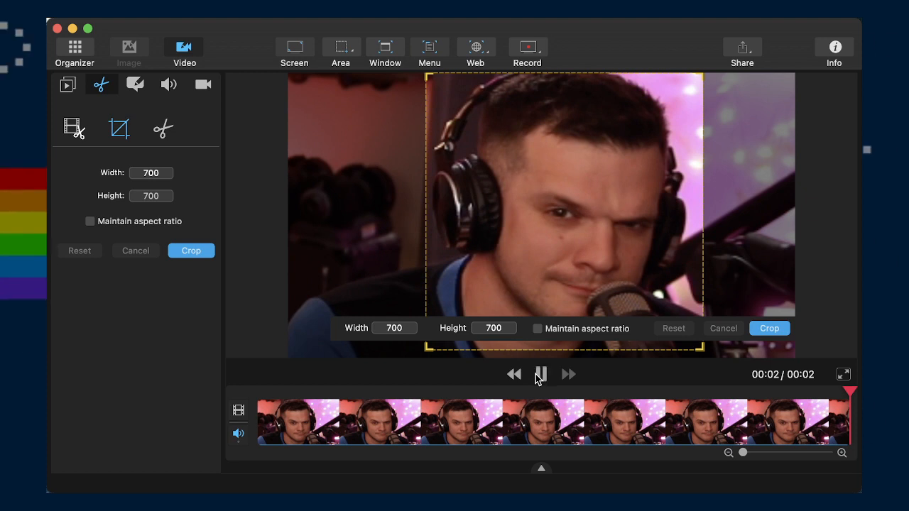
click(539, 376)
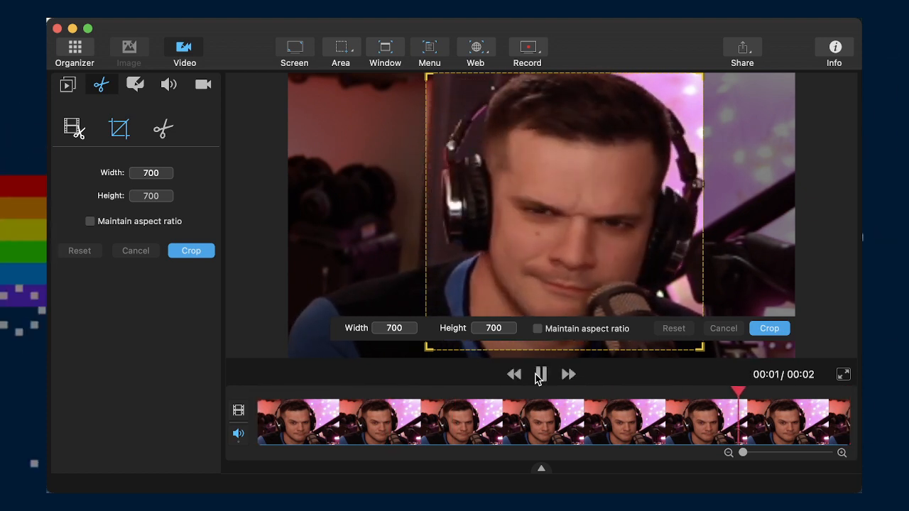
drag(567, 255, 561, 252)
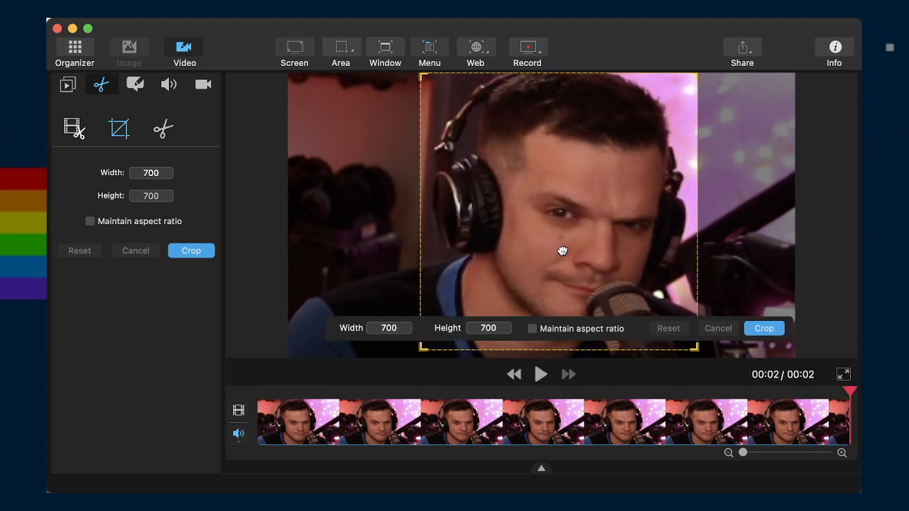
click(541, 374)
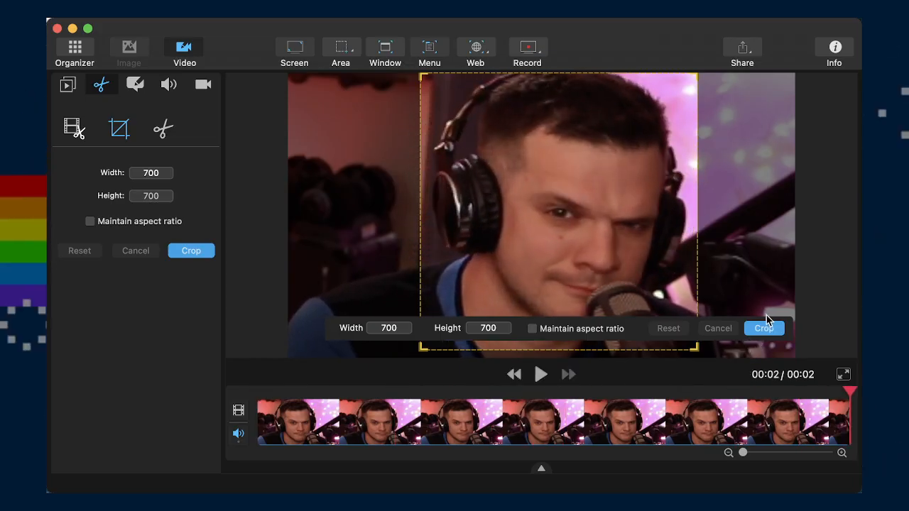
click(764, 328)
click(542, 374)
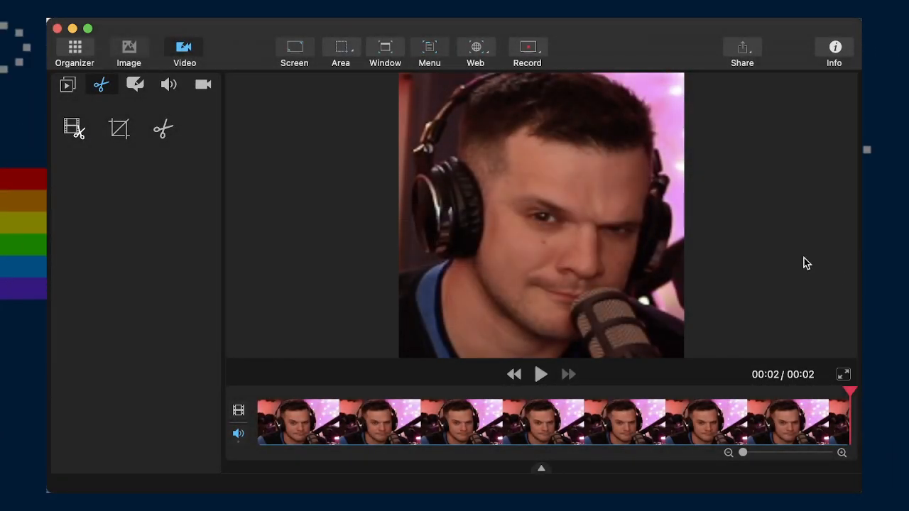
- Open the 210513 puppy-eyes clip from the library for video editing and mute its audio track
click(73, 50)
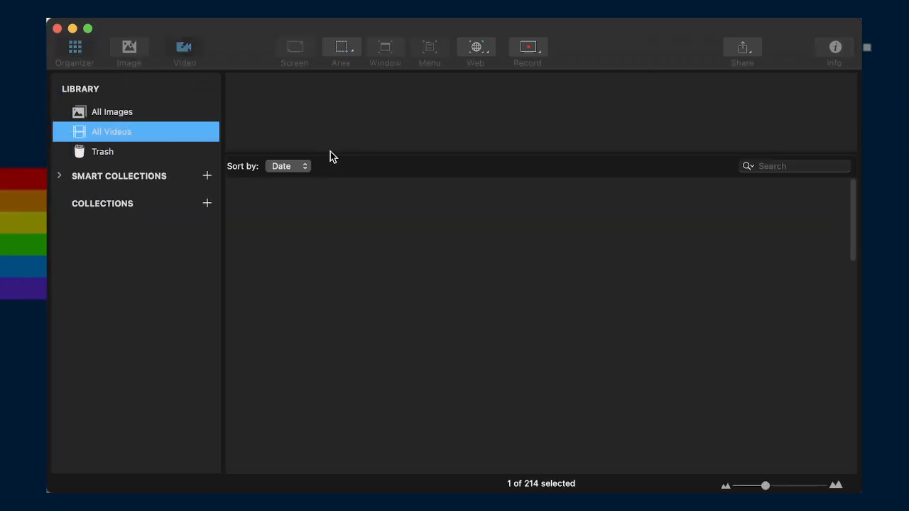
double_click(400, 180)
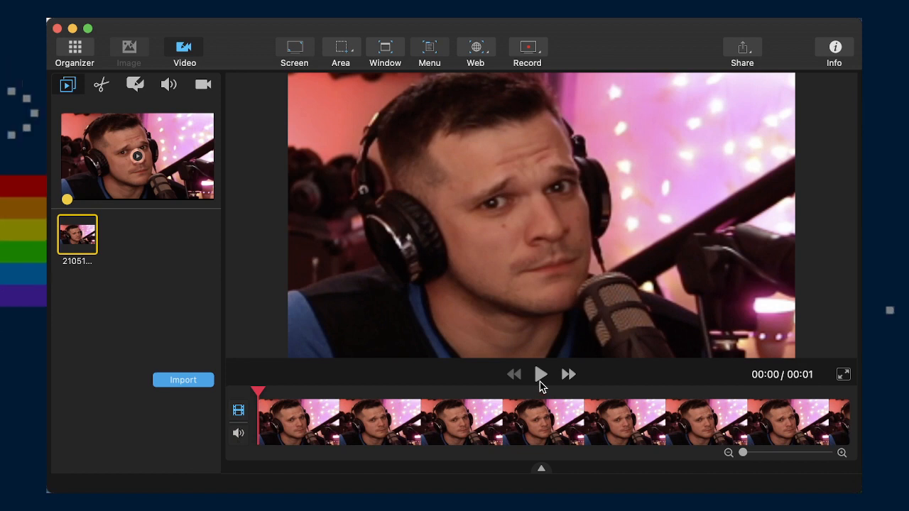
click(168, 85)
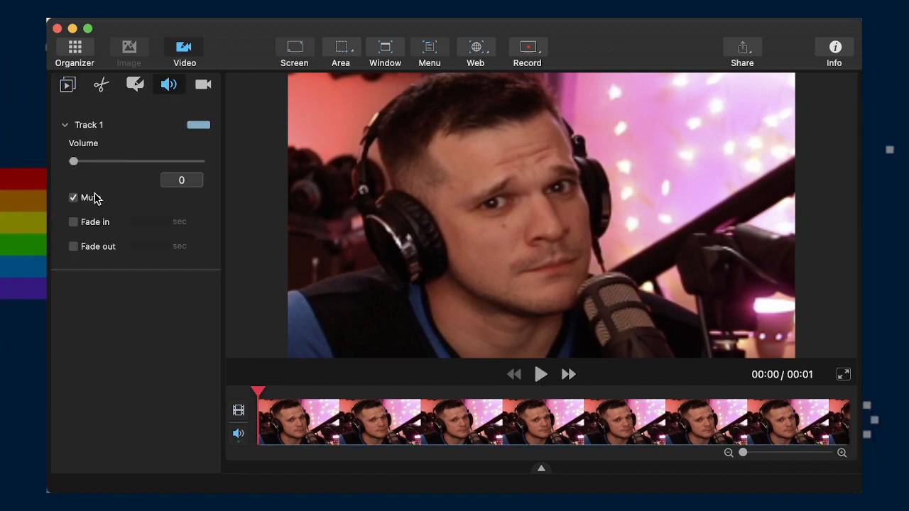
click(102, 86)
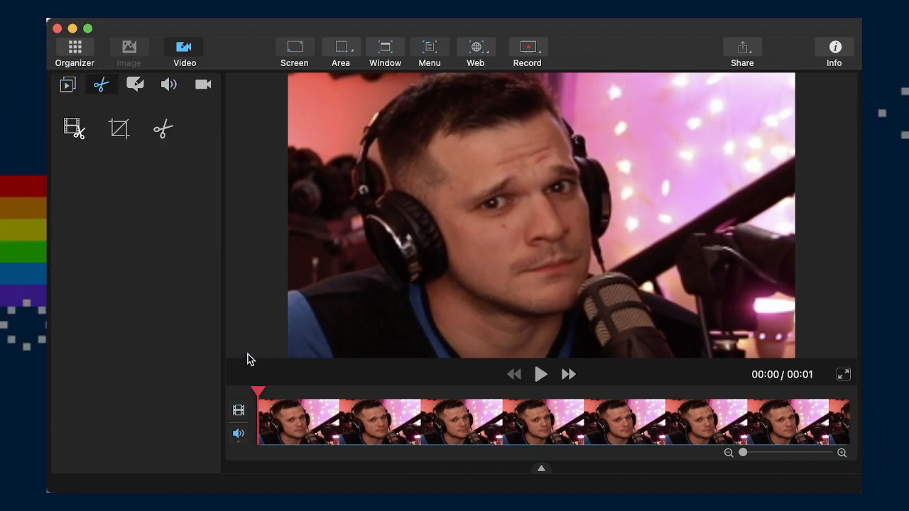
- Set the puppy-eyes clip's crop area to 700 wide by 700 high without maintaining the aspect ratio
click(119, 129)
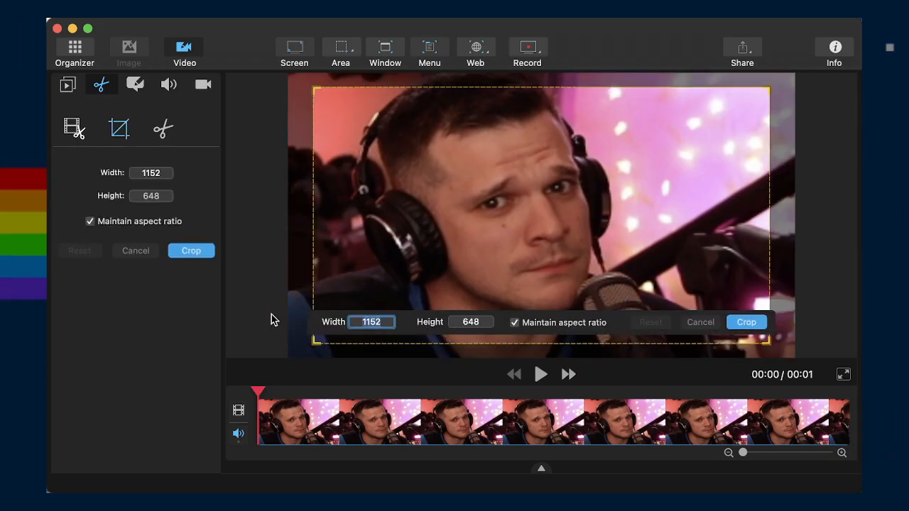
click(533, 324)
click(478, 323)
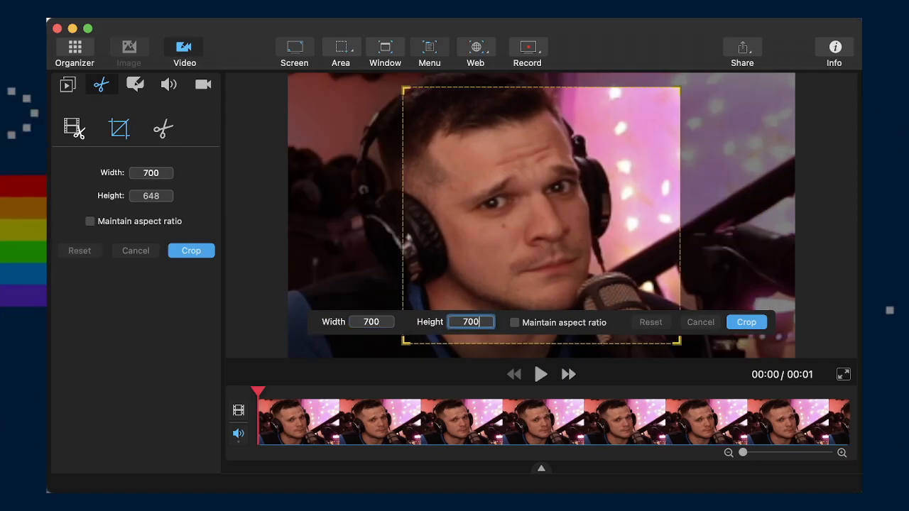
key(Return)
- Position the crop frame around the face and headphones, check it against playback, and apply the crop
drag(497, 274, 385, 224)
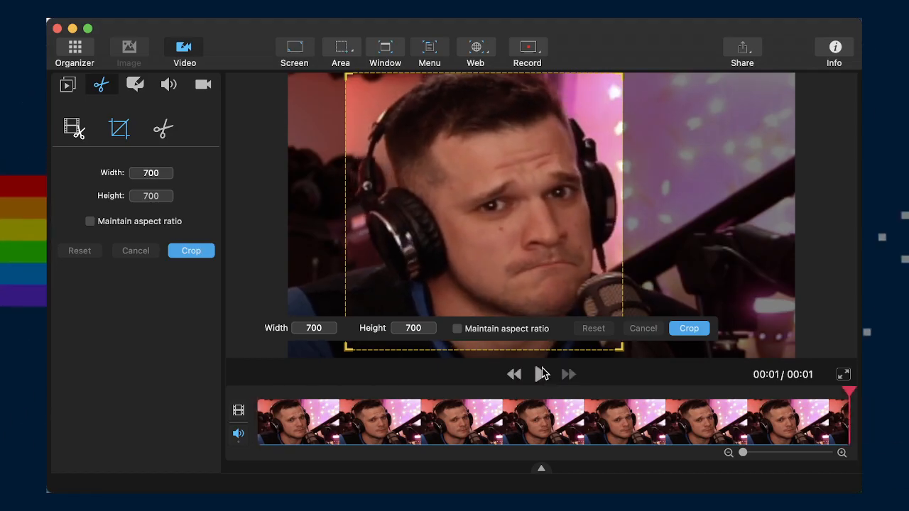
drag(528, 259, 536, 258)
click(538, 374)
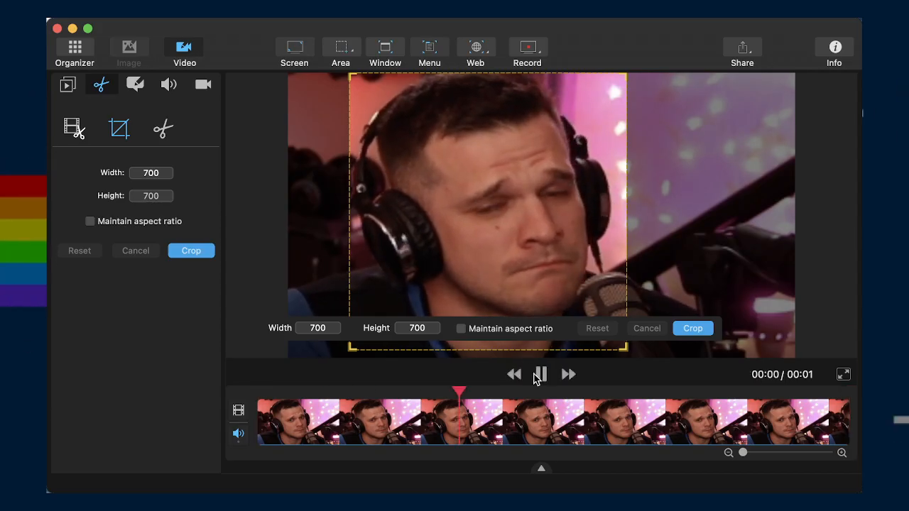
click(688, 329)
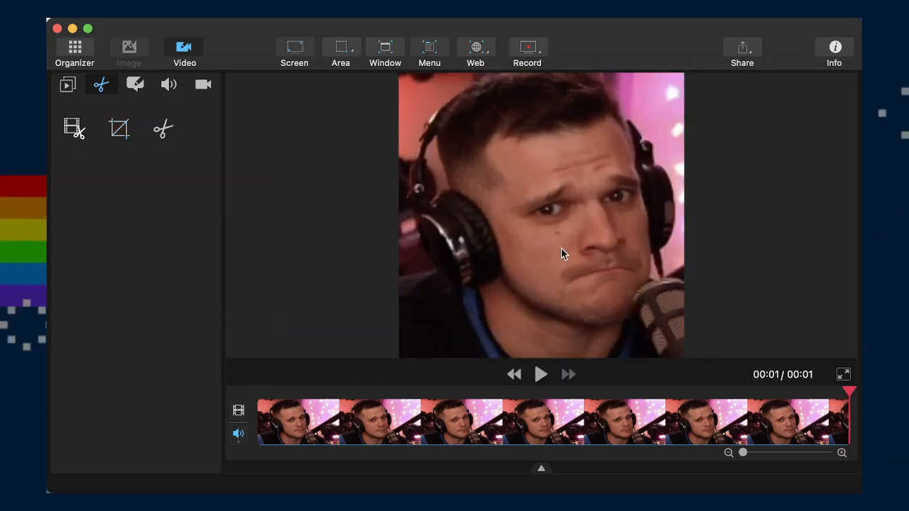
- Play back the cropped puppy-eyes clip and export it as a mov movie in the 21-06-13-TwitchGifs folder
click(543, 375)
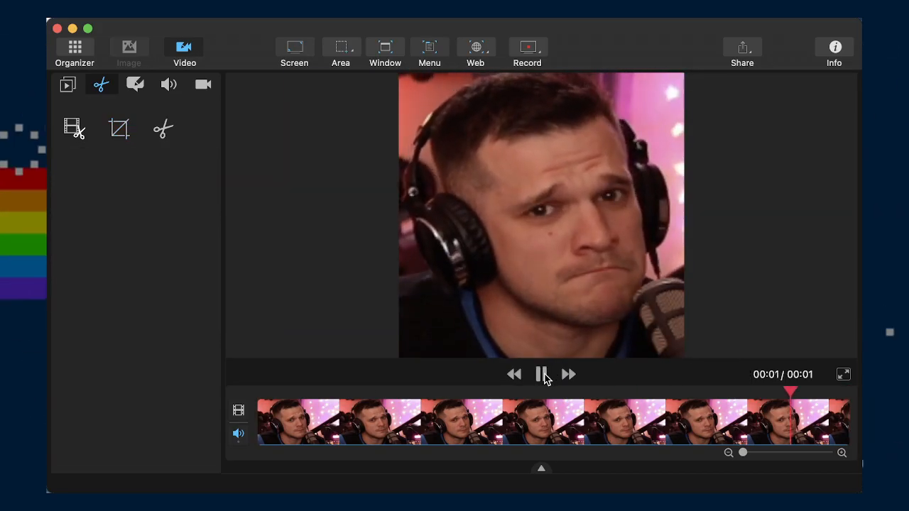
key(super+e)
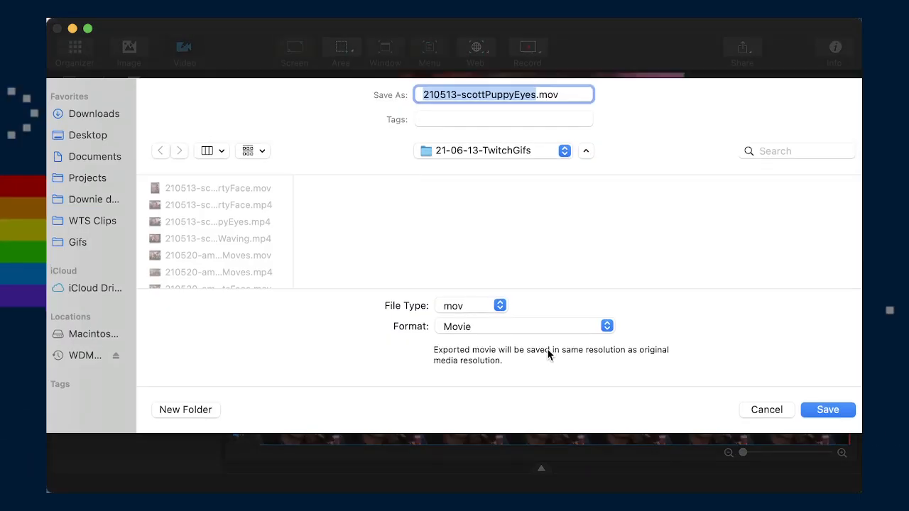
key(Return)
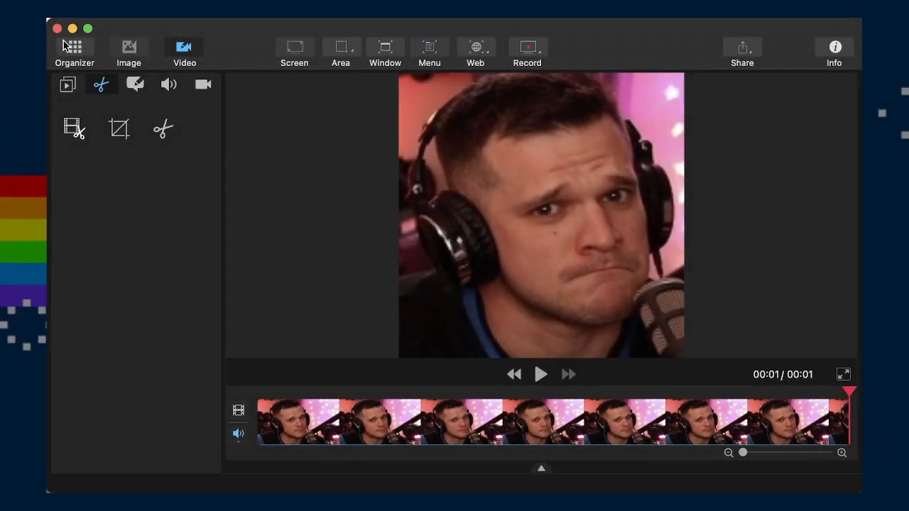
- Open the 210513 waving clip from the library for video editing and mute its audio track
click(75, 51)
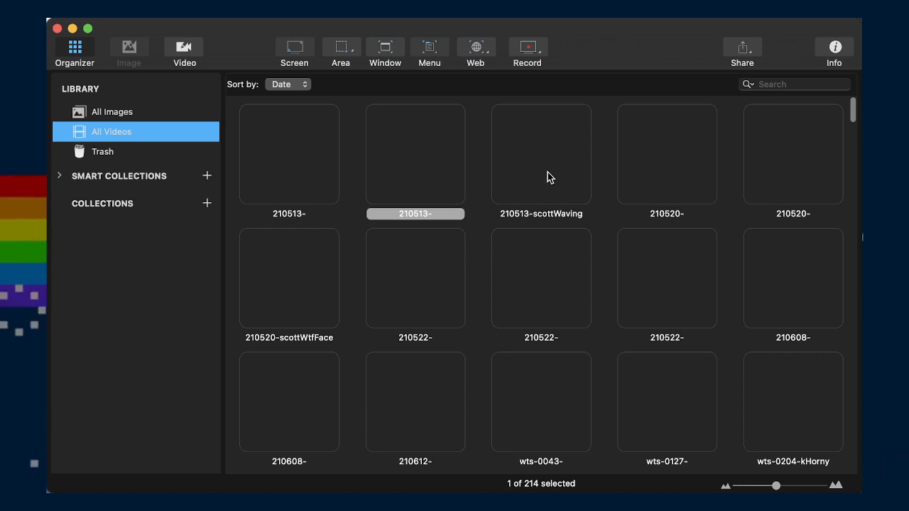
click(552, 158)
double_click(552, 158)
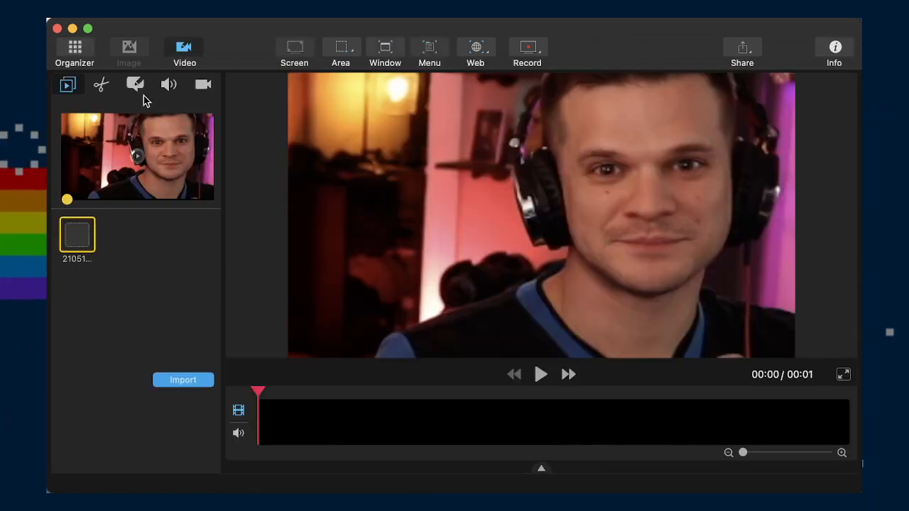
click(169, 85)
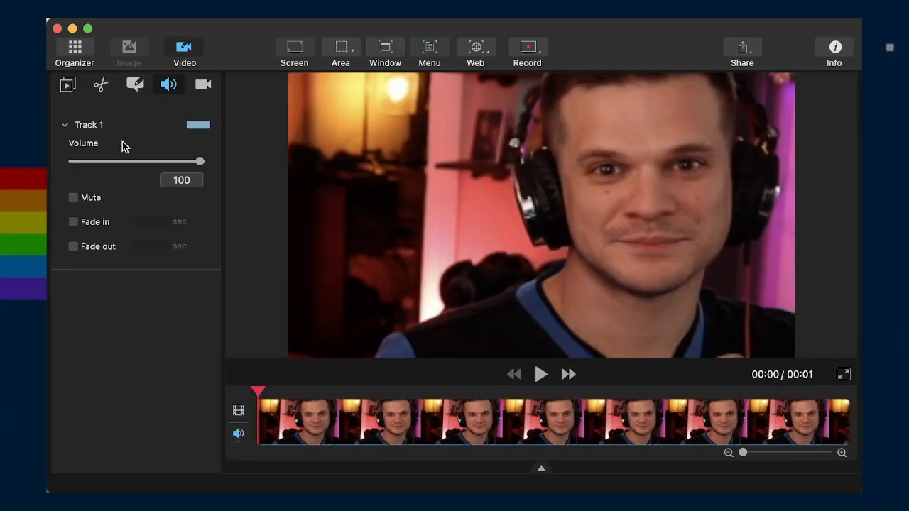
click(83, 196)
- Set the waving clip's crop height to 720 without maintaining the aspect ratio, and check the repositioned frame against playback
click(101, 86)
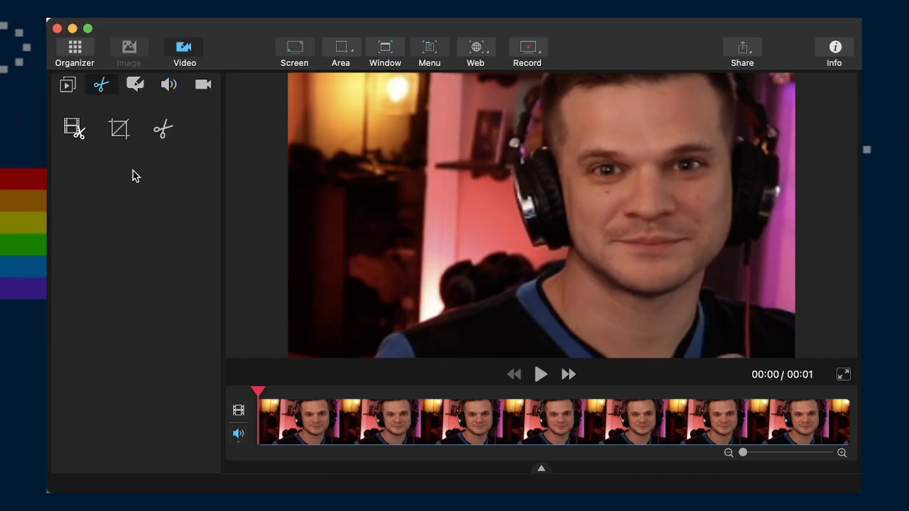
click(120, 129)
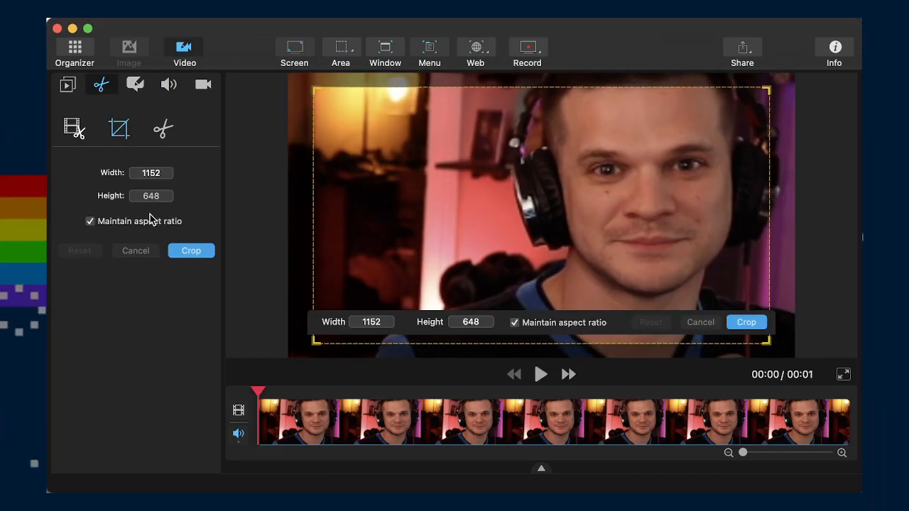
text(7)
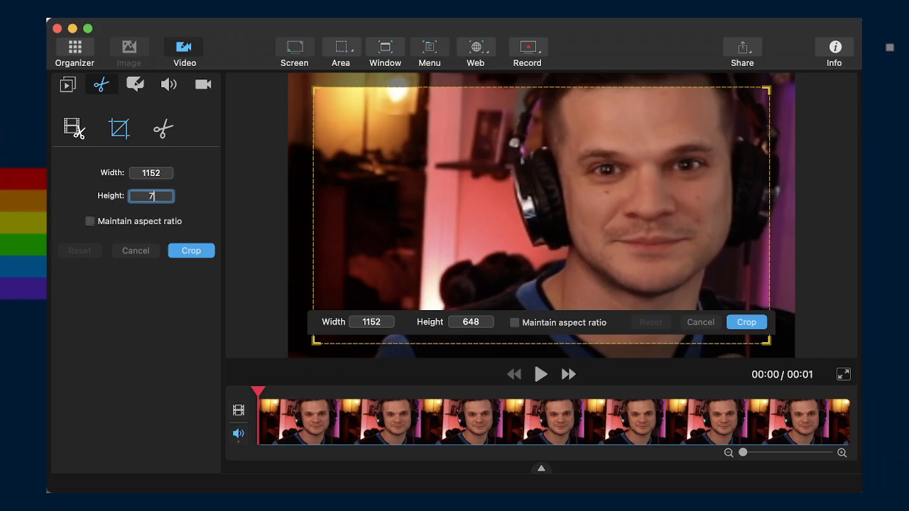
text(20)
key(Tab)
drag(504, 213, 488, 210)
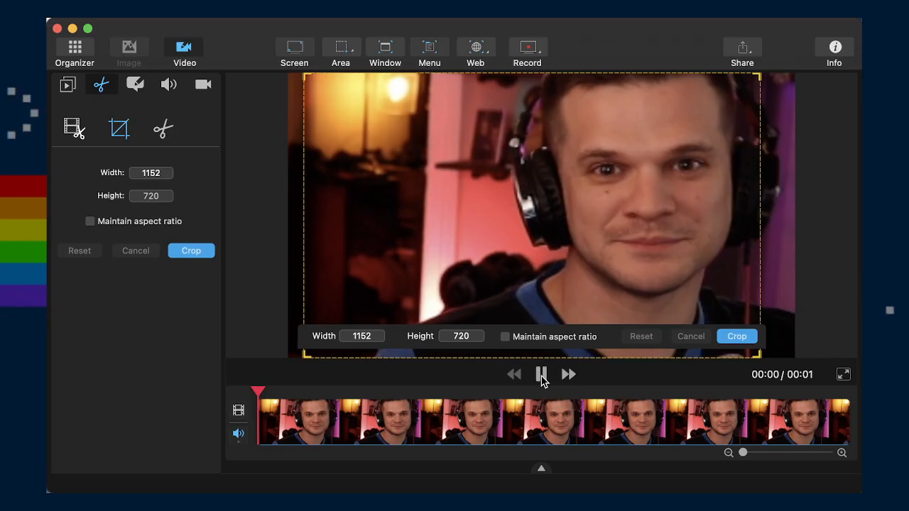
click(542, 377)
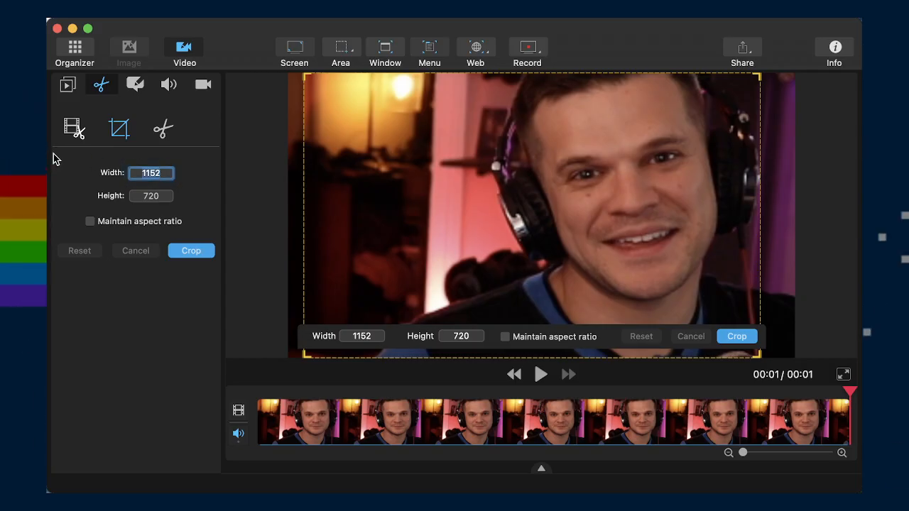
- Try crop widths of 1024 and 1280 for the waving clip and return to 1152
text(1024)
key(Tab)
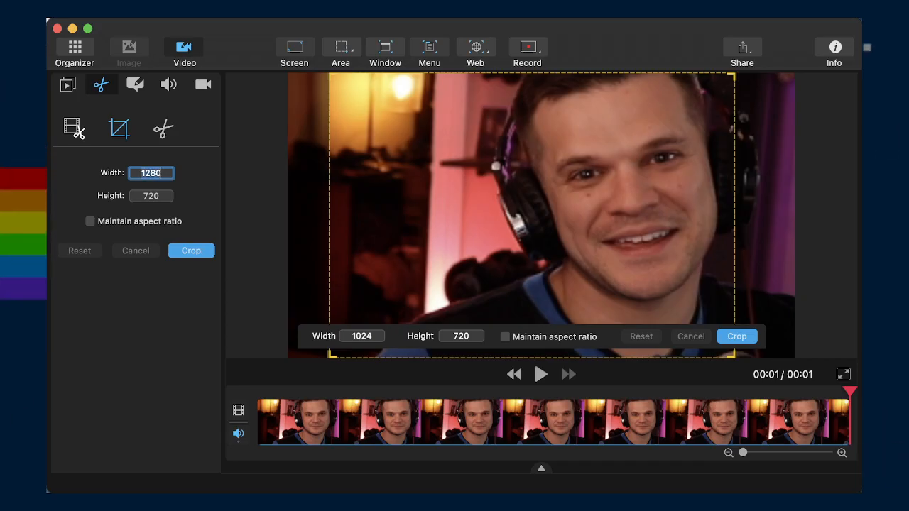
key(Return)
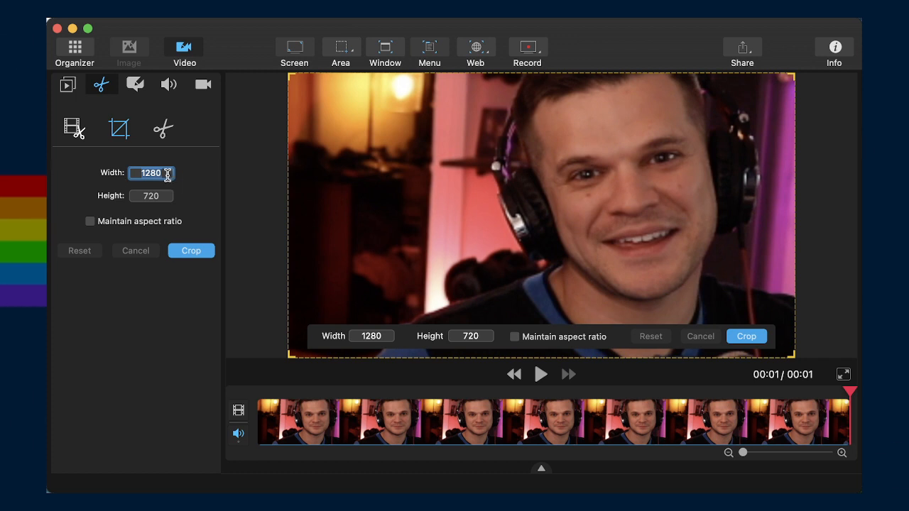
key(Tab)
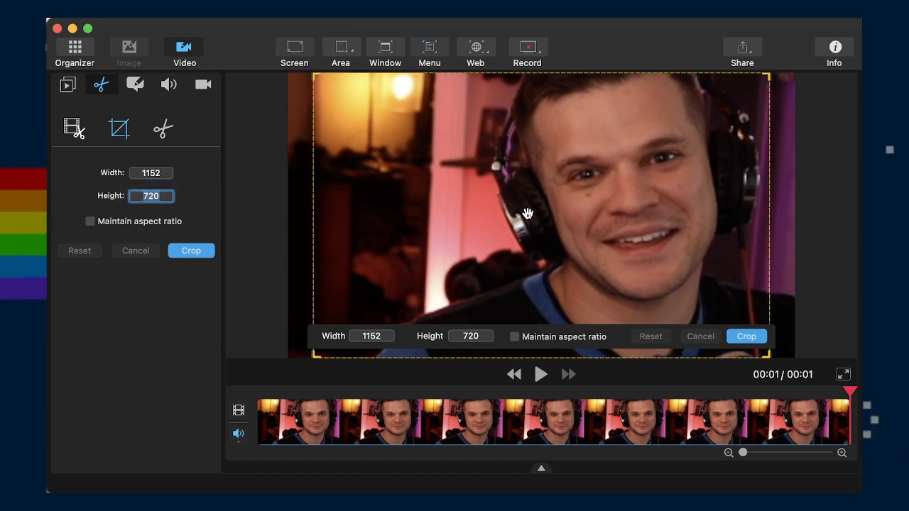
- Crop the waving clip to 1152 × 720 with the frame shifted slightly left, and export the result
drag(527, 214, 512, 261)
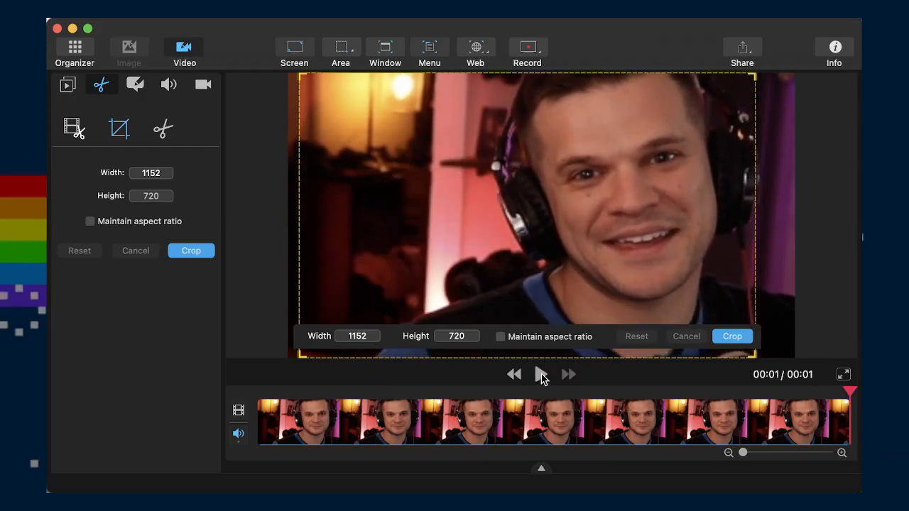
click(736, 336)
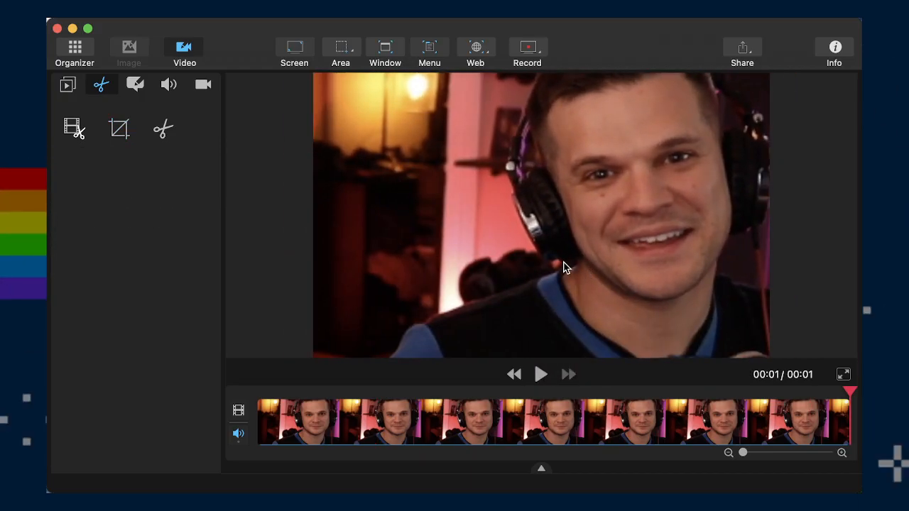
key(super+s)
click(822, 407)
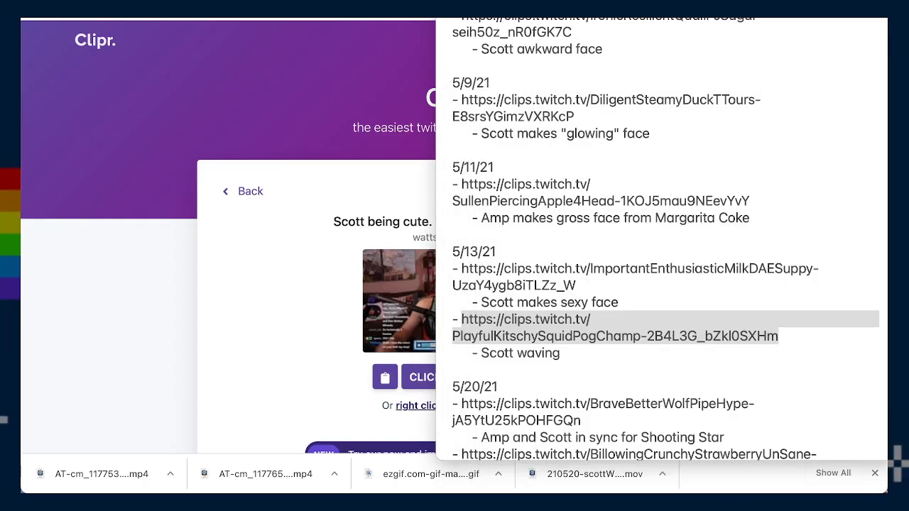
- Switch to ezgif in the browser and upload the 210513 flirty-face mov clip to its Video to GIF converter
click(281, 216)
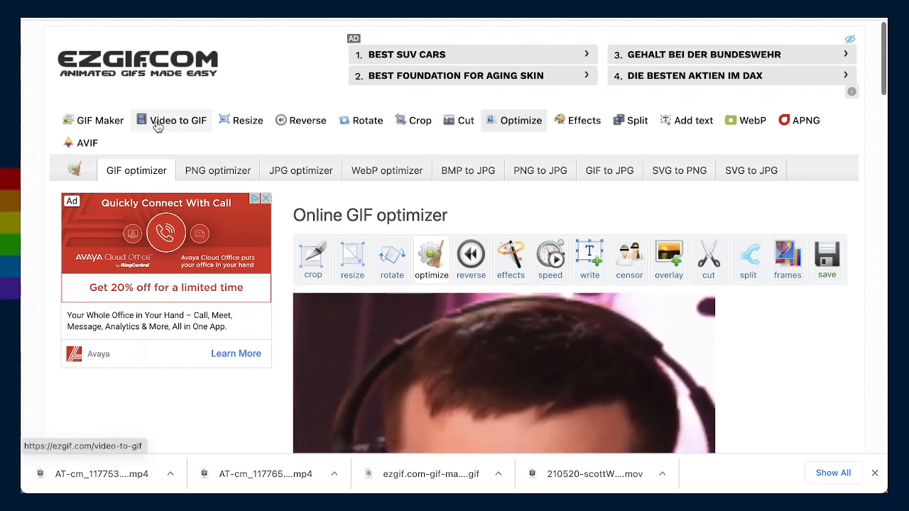
click(177, 120)
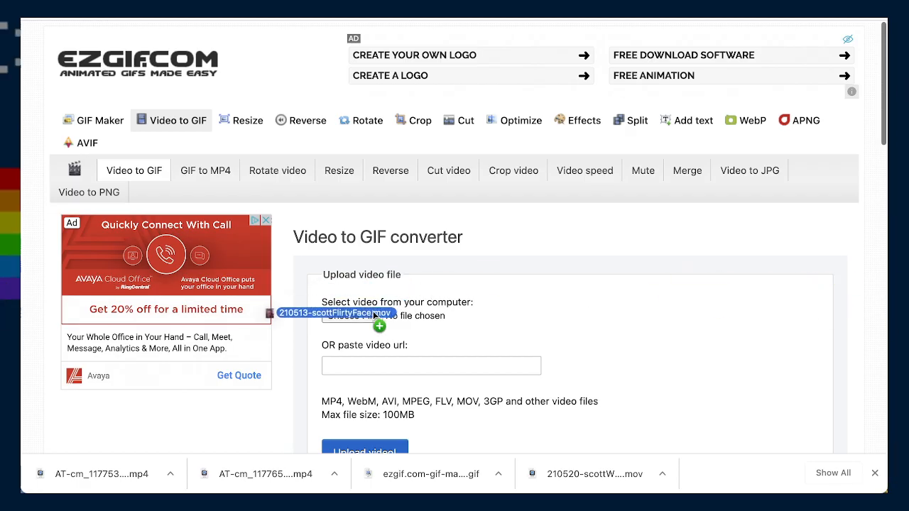
drag(374, 315, 364, 317)
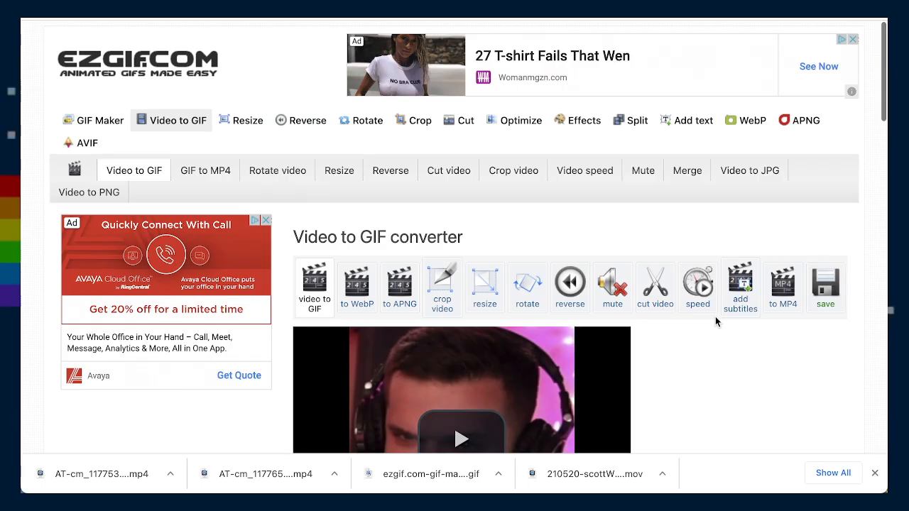
- Convert the flirty-face clip to a GIF at original size (up to 600px), 10 FPS, using FFMPEG with static-background optimization, and review the output
scroll(715, 317, down, 4)
scroll(715, 321, down, 2)
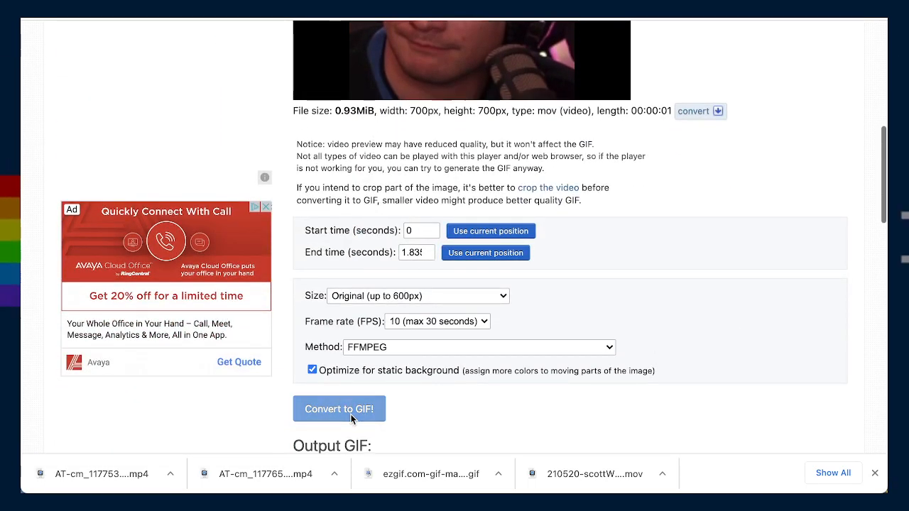
scroll(515, 417, down, 5)
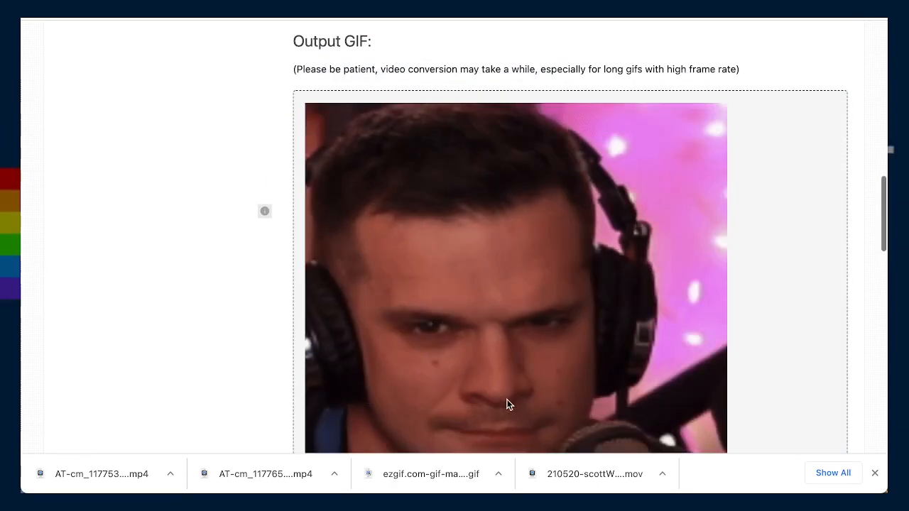
scroll(660, 346, down, 3)
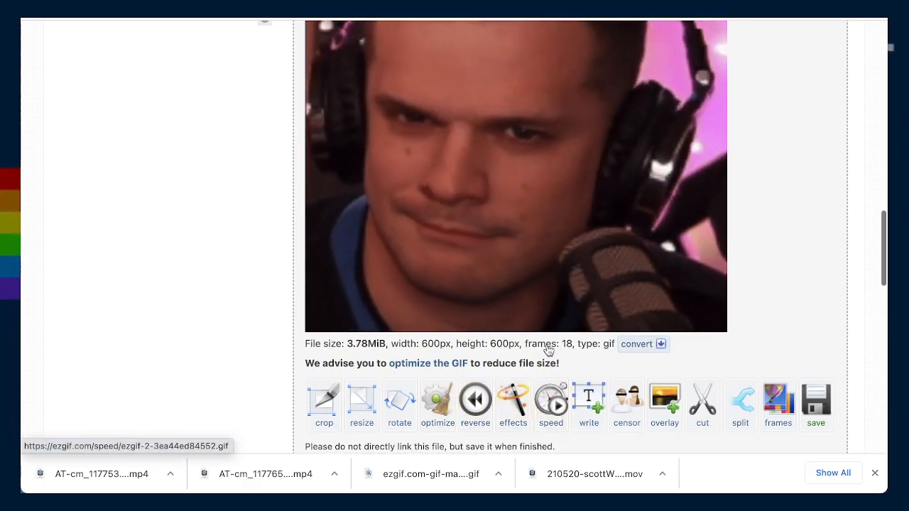
scroll(546, 337, up, 1)
scroll(547, 339, down, 2)
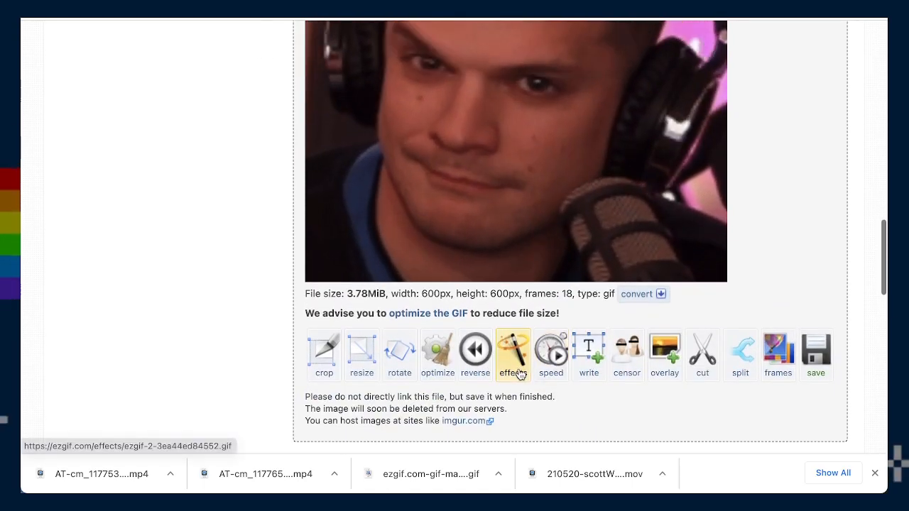
- Set the flirty-face GIF's effects to saturation 105, lightness 109, brightness 7 and contrast 3
click(512, 358)
scroll(407, 311, down, 7)
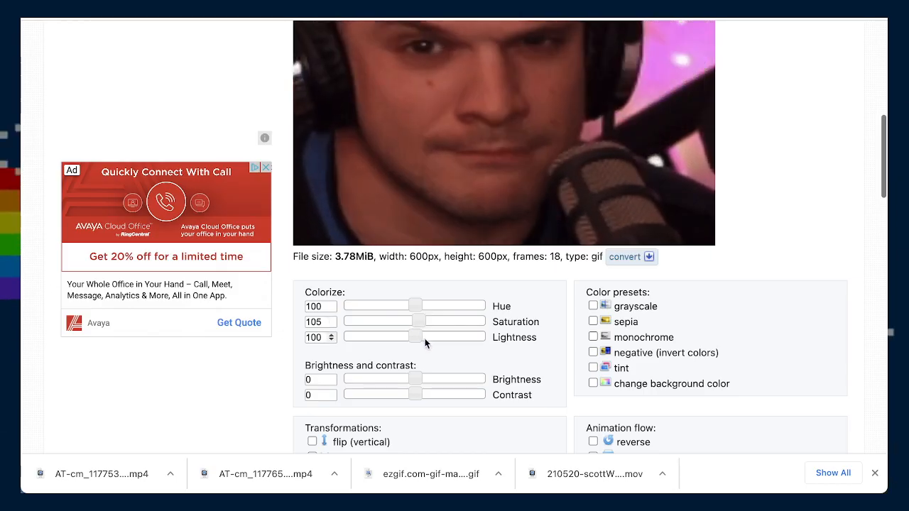
drag(417, 375, 422, 373)
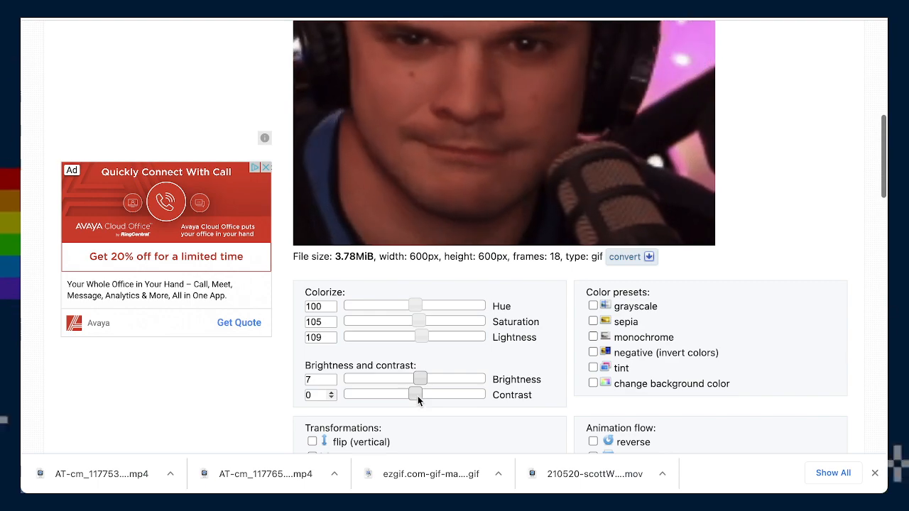
scroll(481, 390, down, 3)
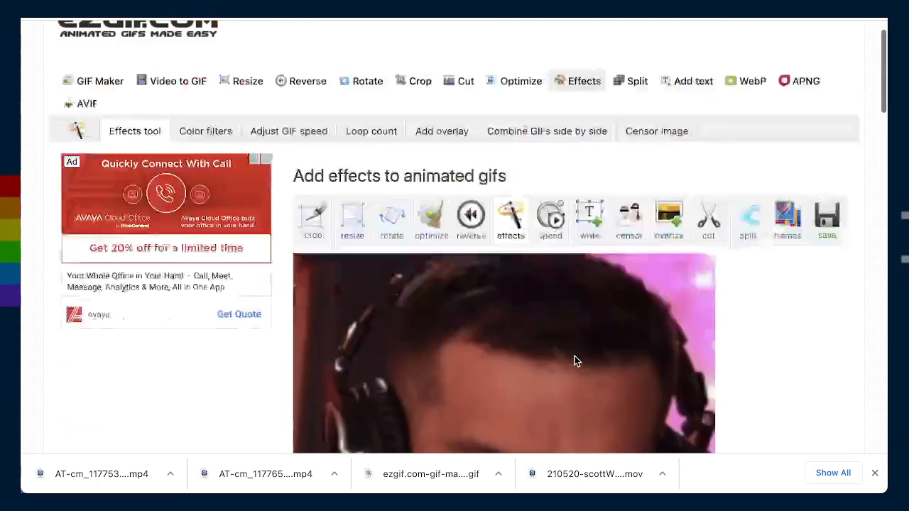
scroll(574, 355, down, 5)
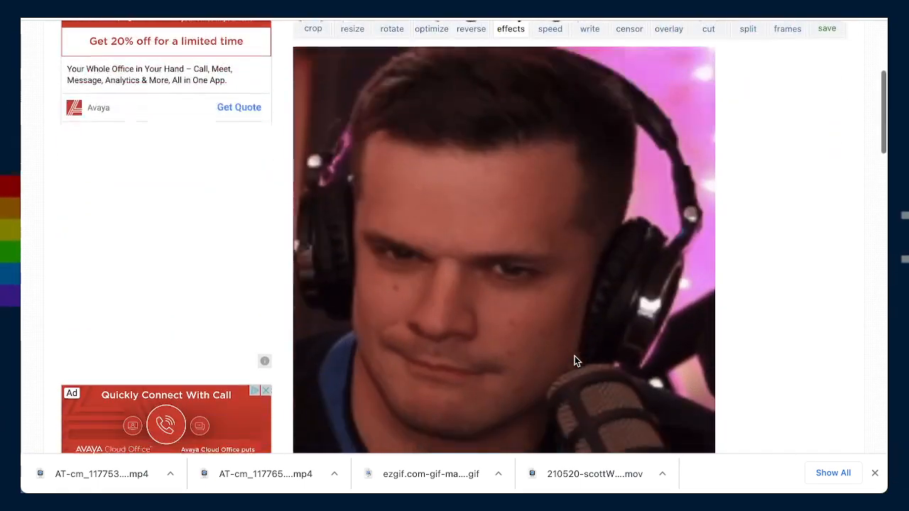
scroll(574, 356, down, 4)
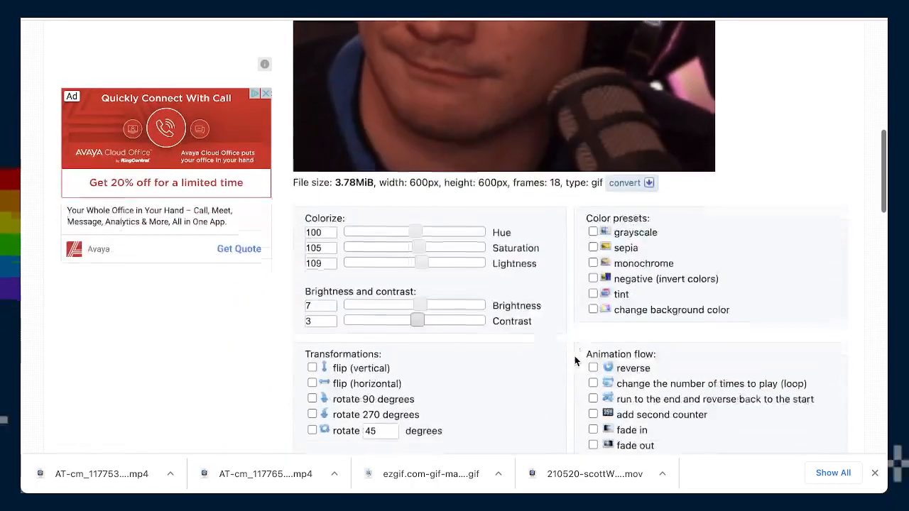
- Make the GIF run to the end and reverse back to the start, and apply the selected effects
click(593, 371)
scroll(572, 375, down, 7)
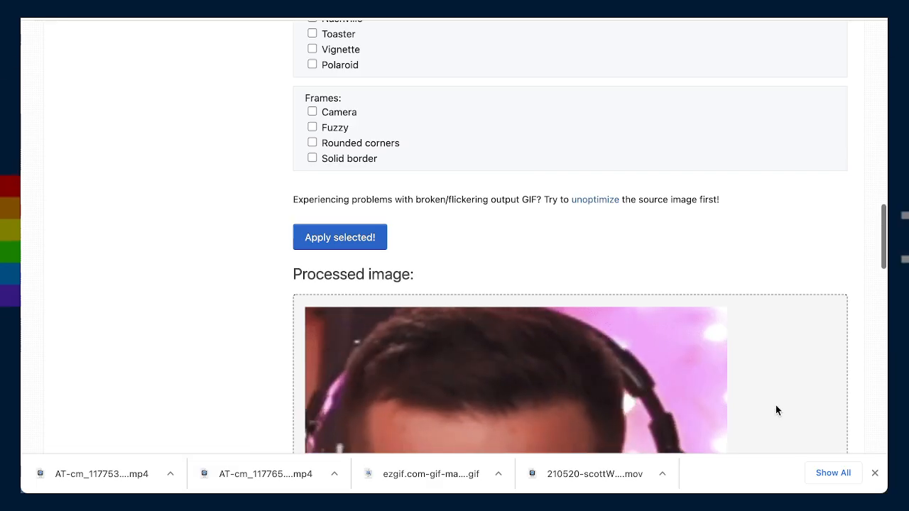
scroll(778, 399, down, 3)
scroll(780, 401, down, 3)
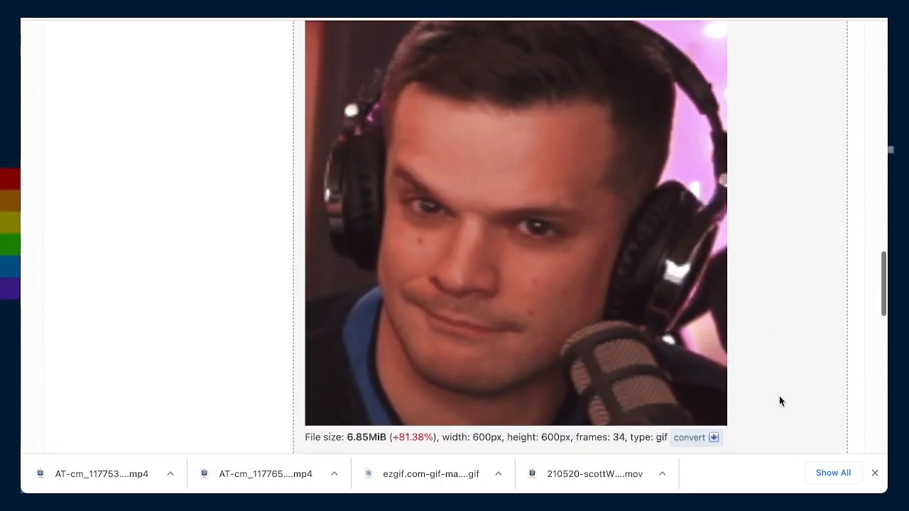
- Compare the colours and brightness of the processed GIF with the original one
scroll(780, 397, up, 1)
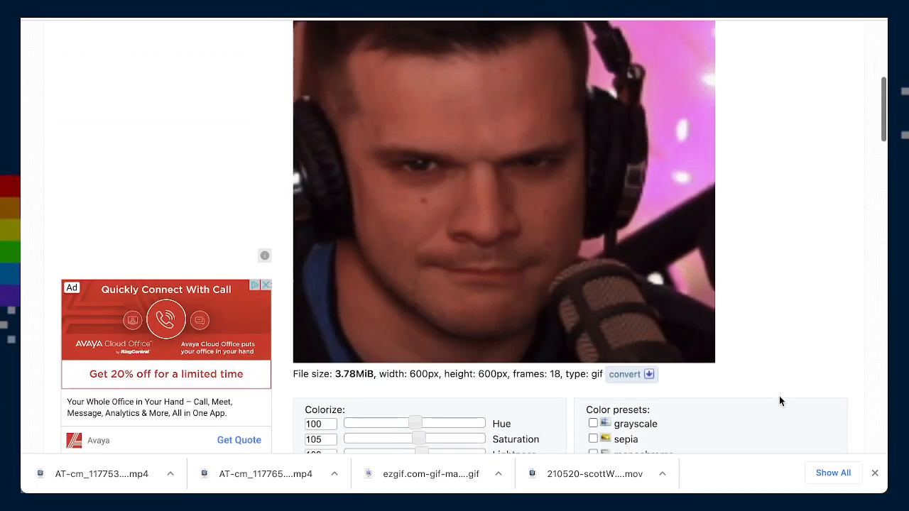
scroll(779, 402, up, 4)
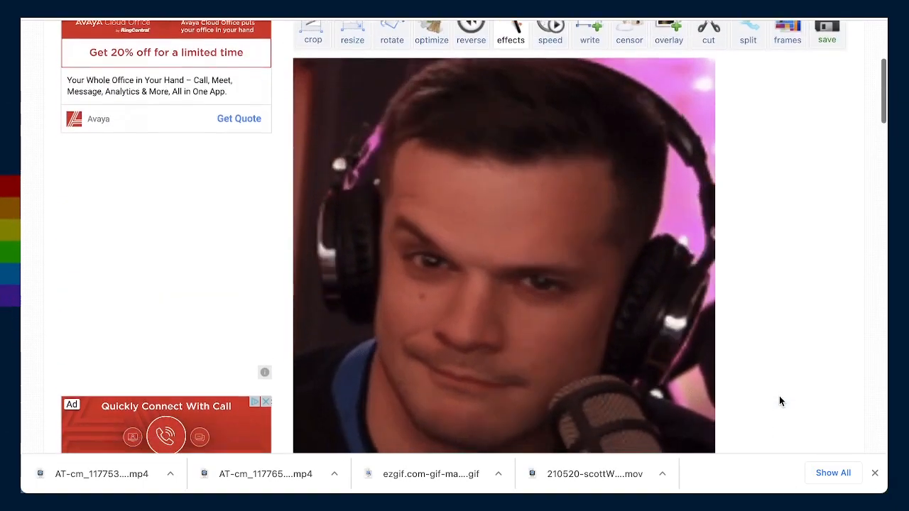
scroll(779, 401, down, 1)
scroll(779, 401, down, 8)
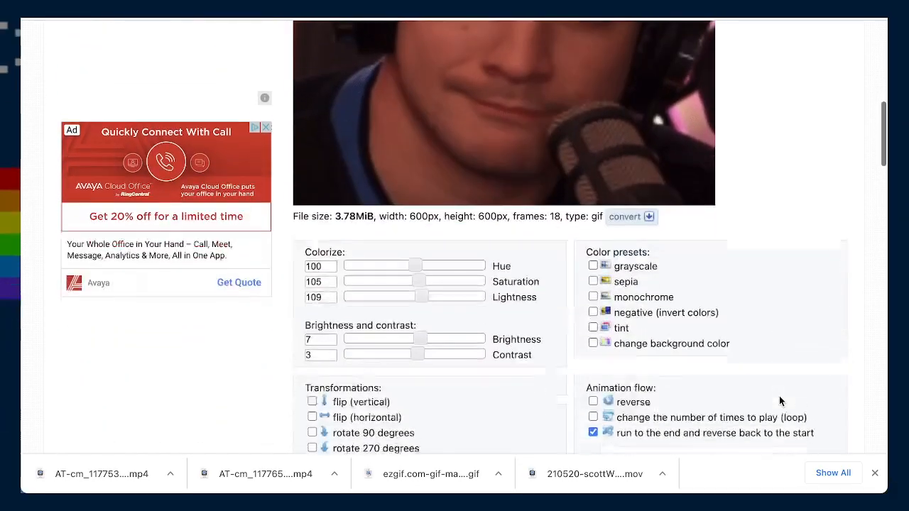
scroll(780, 401, down, 8)
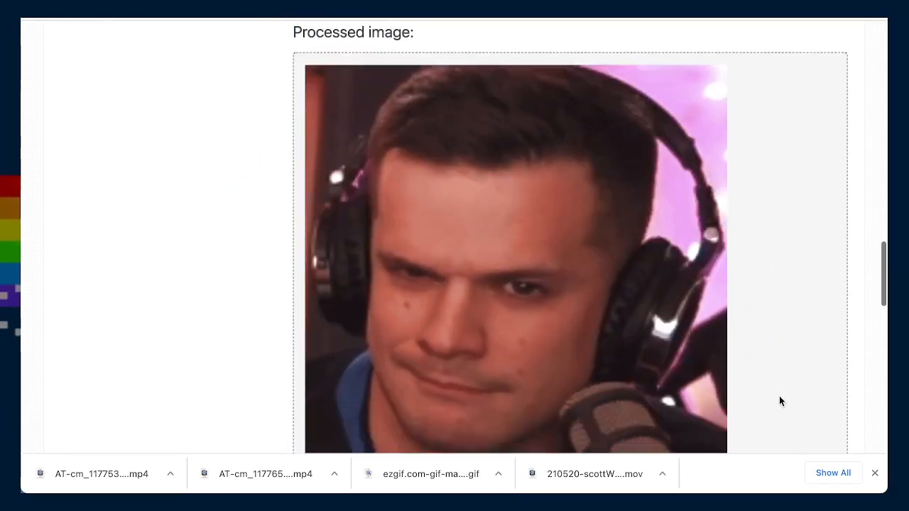
- Examine the processed flirty-face GIF against the original image and check its file size
scroll(779, 401, up, 3)
scroll(780, 401, down, 3)
scroll(779, 402, up, 1)
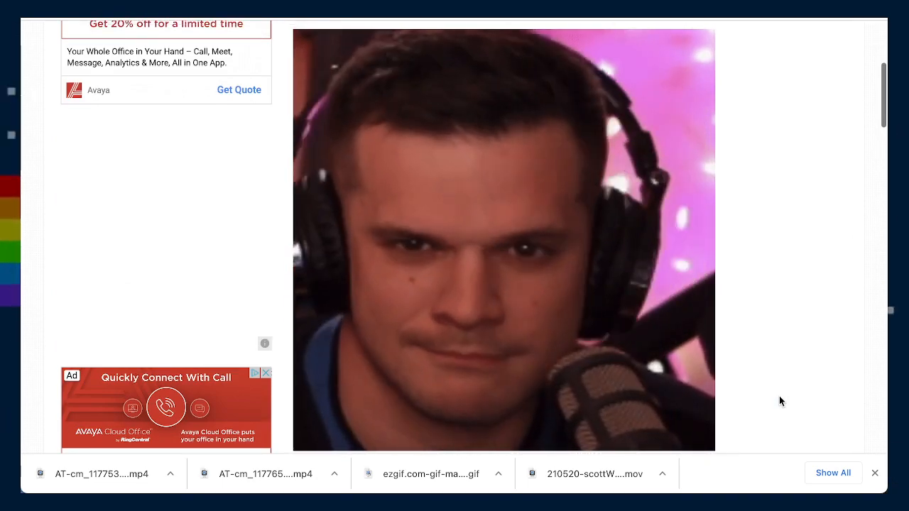
scroll(779, 401, down, 3)
scroll(779, 401, up, 4)
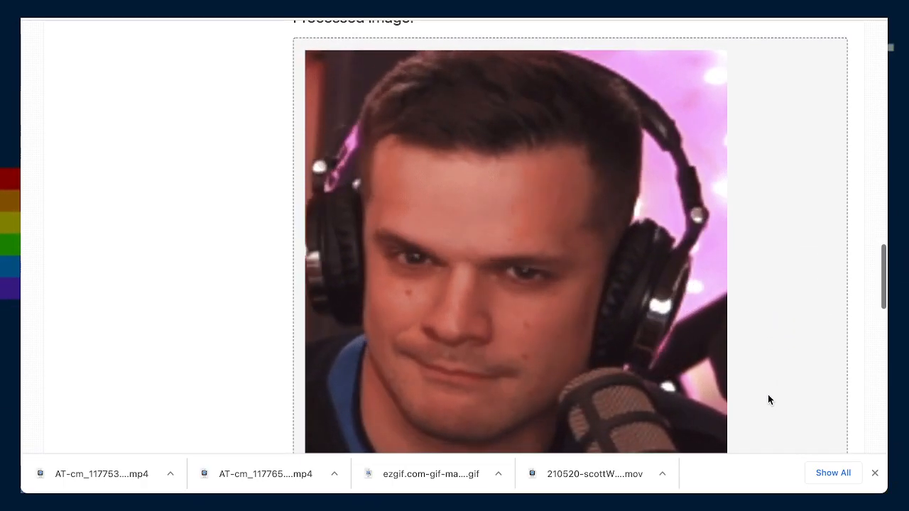
scroll(739, 402, down, 3)
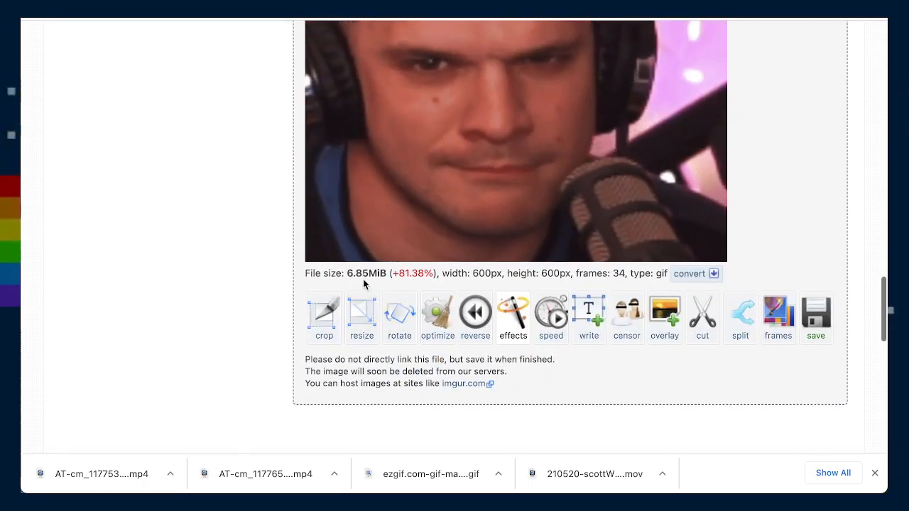
scroll(361, 286, up, 3)
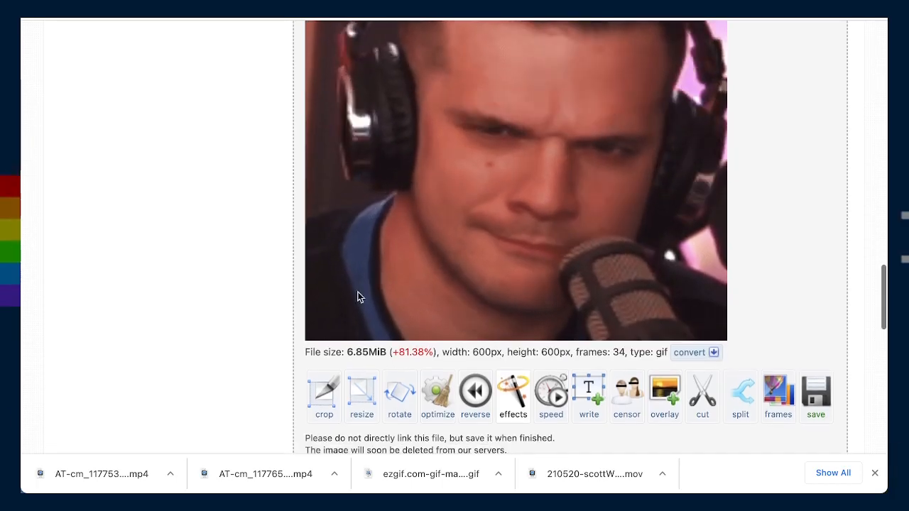
scroll(335, 309, down, 1)
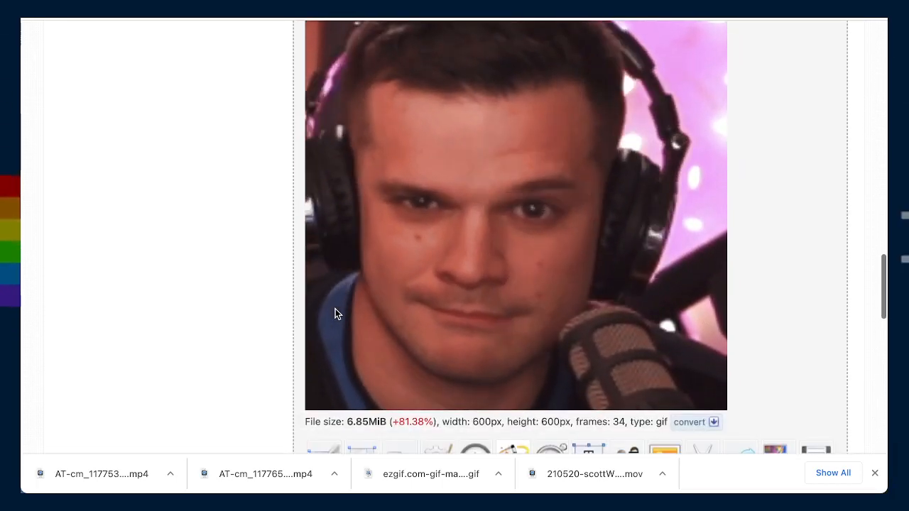
scroll(336, 309, up, 1)
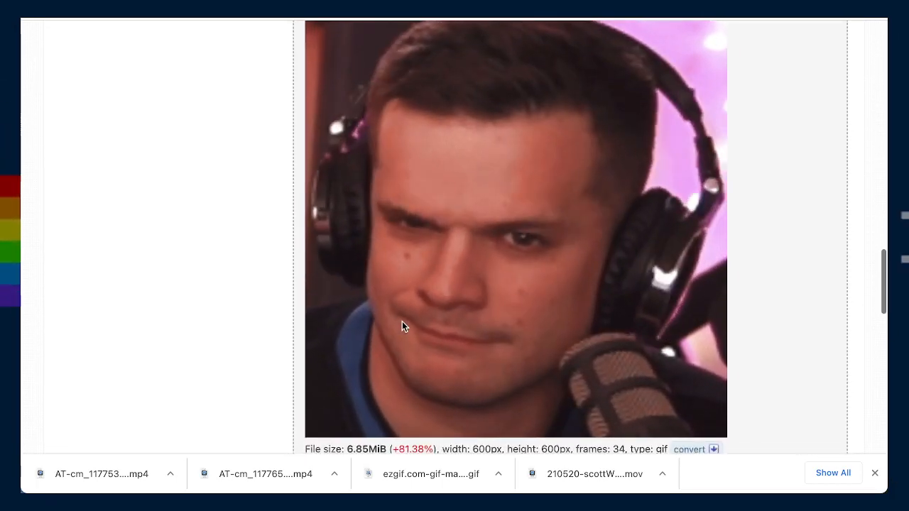
- Raise the flirty-face GIF's lightness to 113 and brightness to 12, and reapply the selected effects
scroll(402, 326, up, 7)
scroll(402, 327, up, 6)
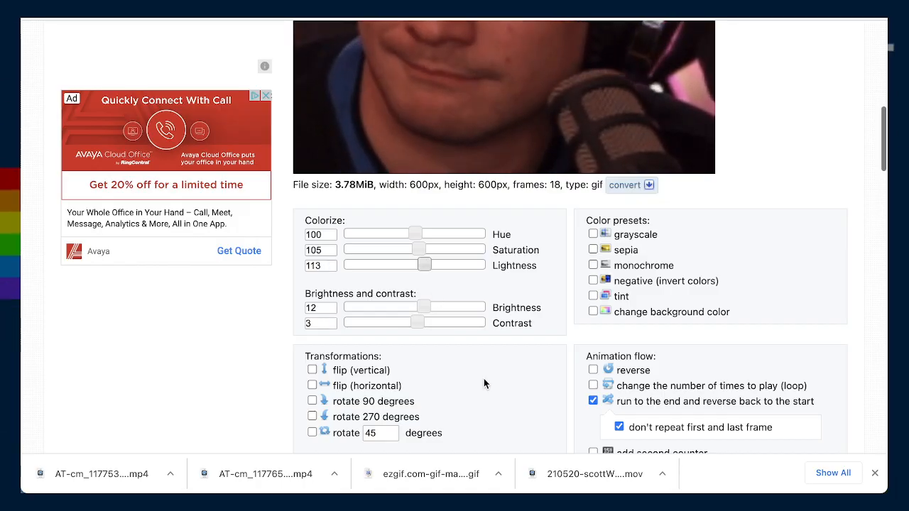
scroll(484, 378, down, 12)
scroll(484, 378, up, 12)
scroll(483, 380, down, 12)
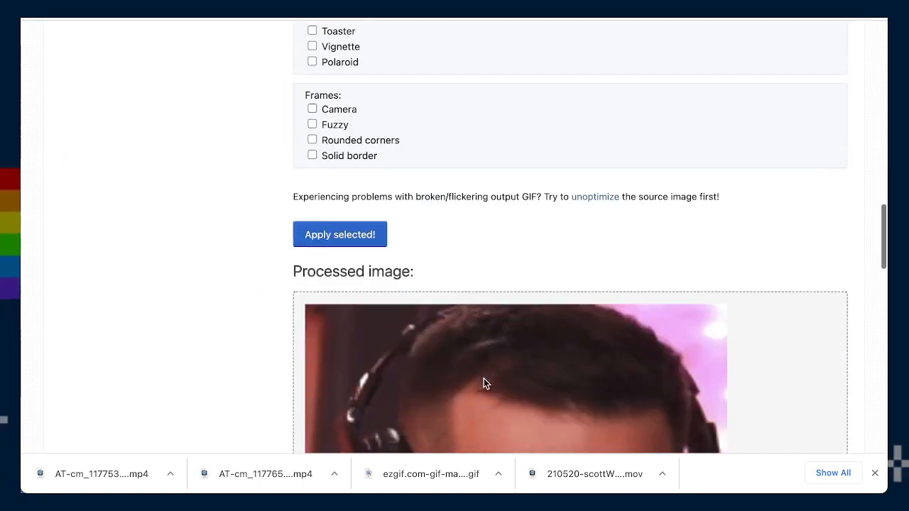
click(344, 245)
scroll(647, 269, down, 3)
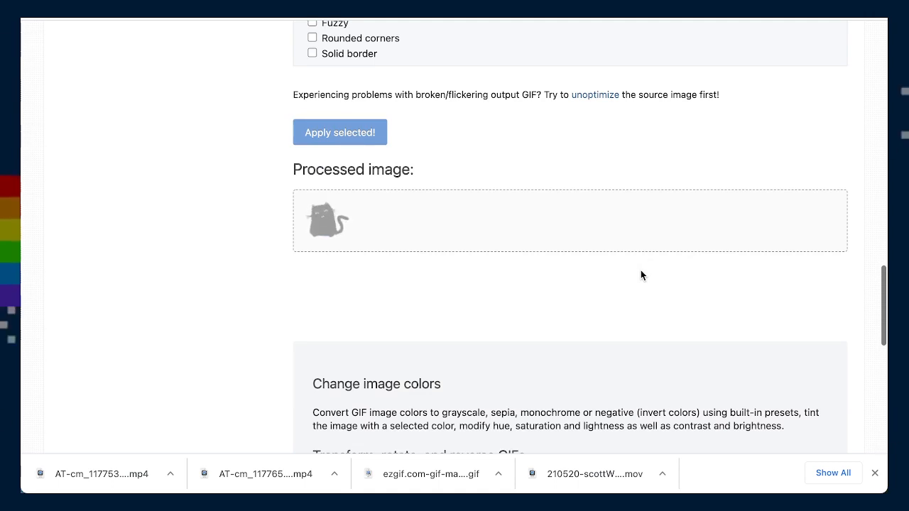
scroll(654, 279, down, 5)
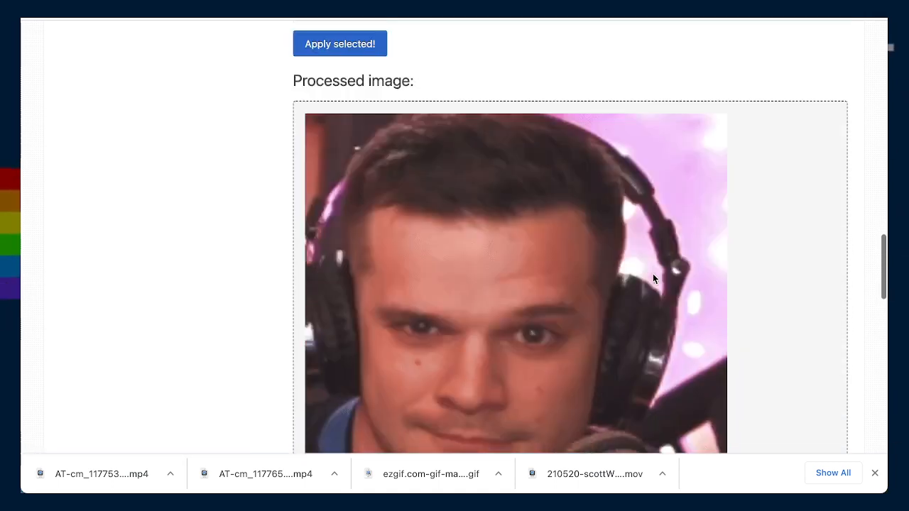
- Set the GIF's saturation to 109 and contrast to 8, and apply the effects again
scroll(653, 274, up, 20)
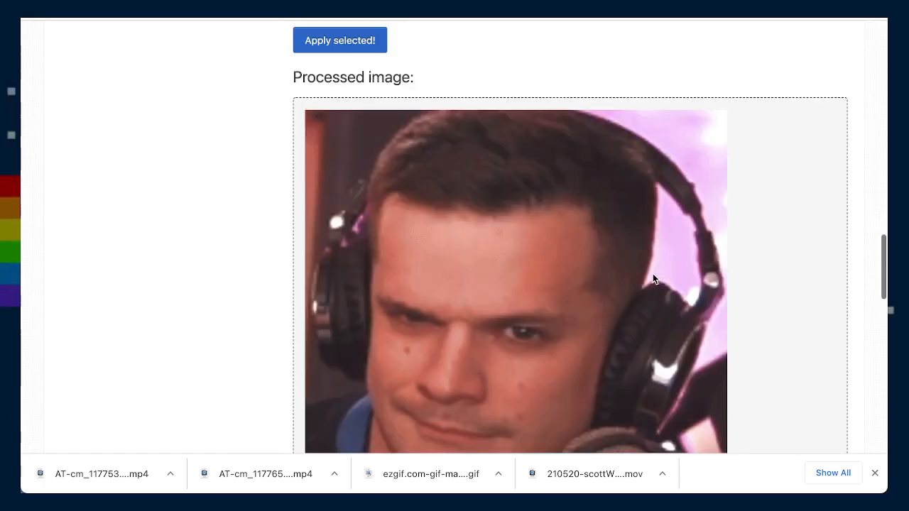
scroll(652, 278, down, 10)
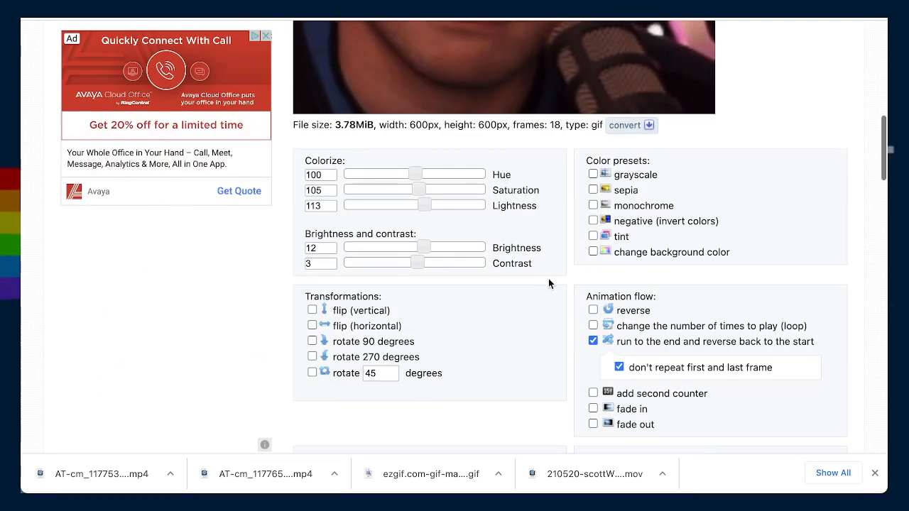
drag(418, 264, 422, 261)
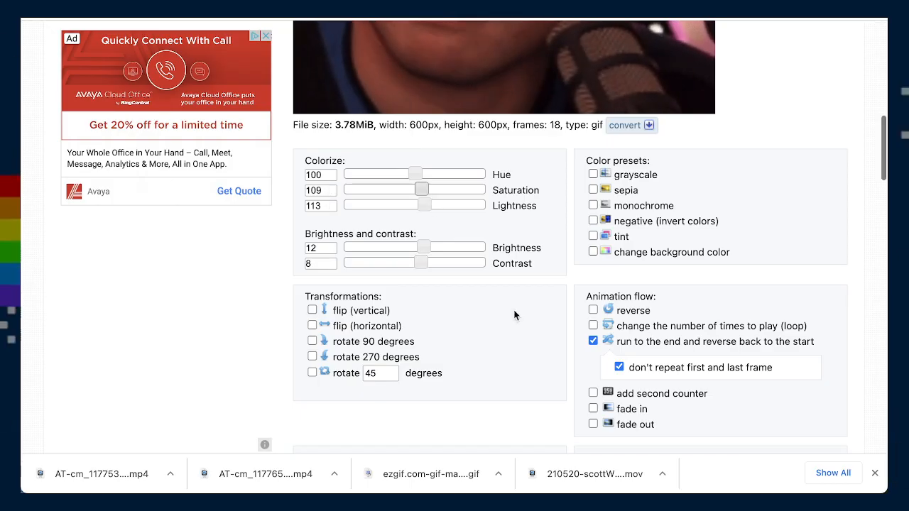
scroll(518, 320, down, 12)
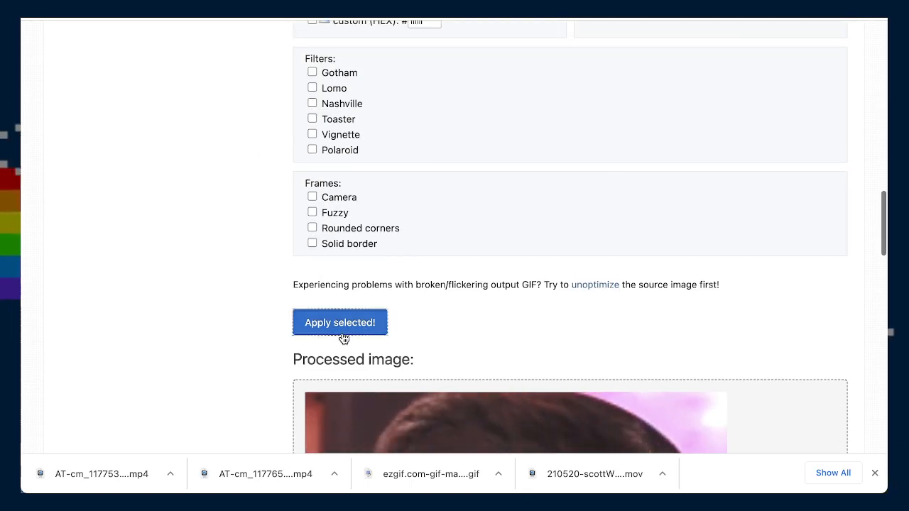
click(342, 332)
scroll(792, 312, down, 9)
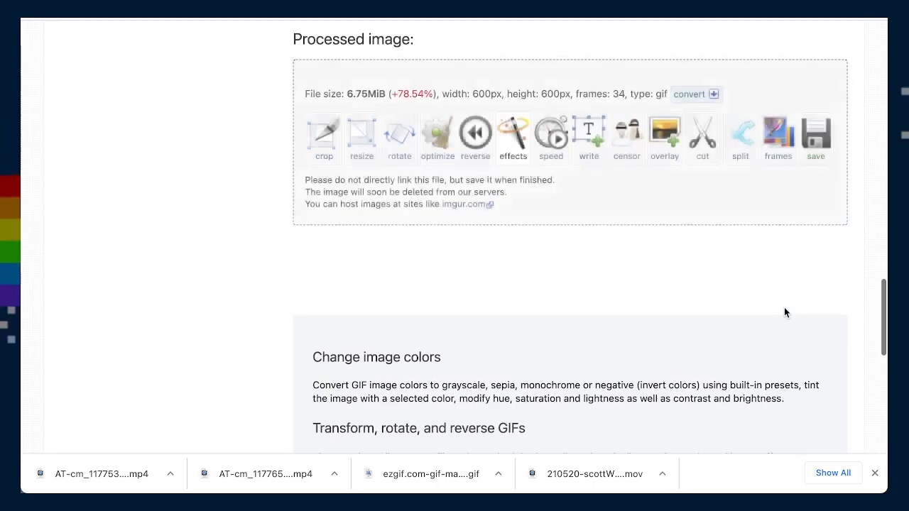
- Review the reprocessed GIF's colours, contrast and file size next to the original
scroll(786, 313, down, 2)
scroll(786, 313, up, 1)
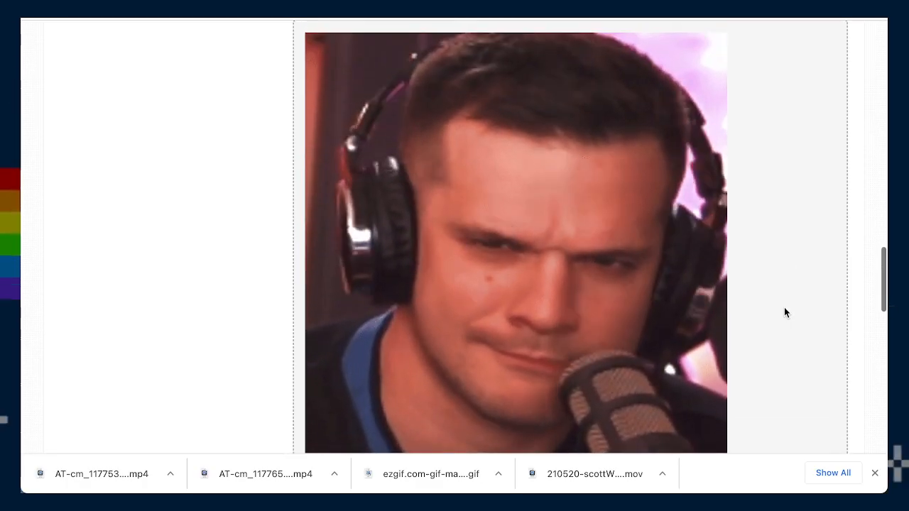
scroll(765, 313, down, 3)
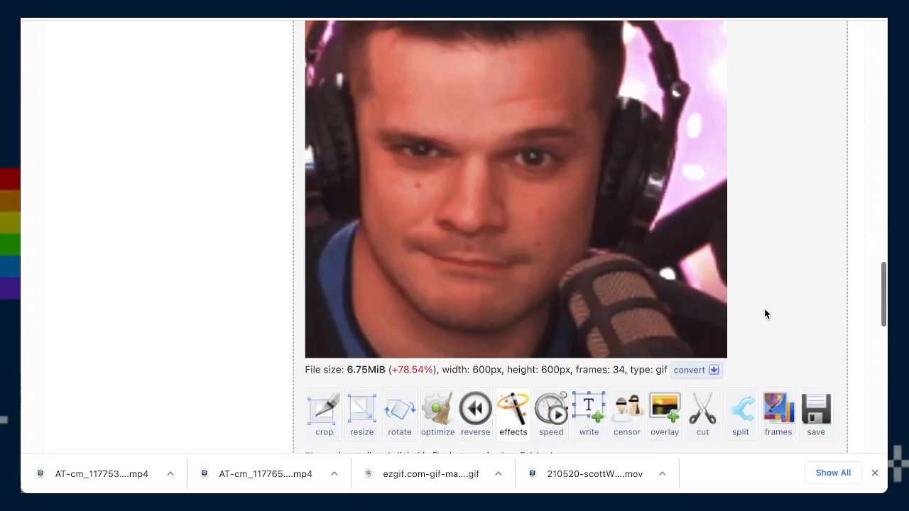
scroll(765, 314, down, 2)
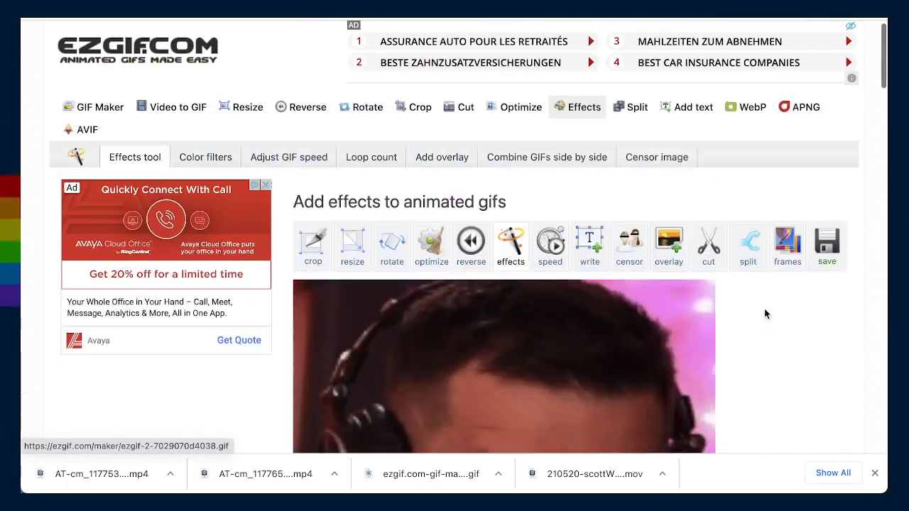
scroll(765, 314, down, 6)
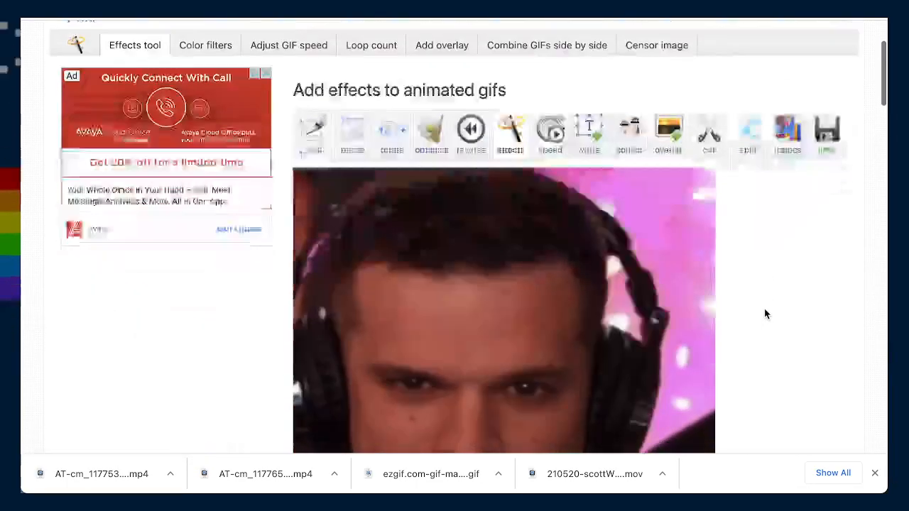
scroll(765, 314, up, 1)
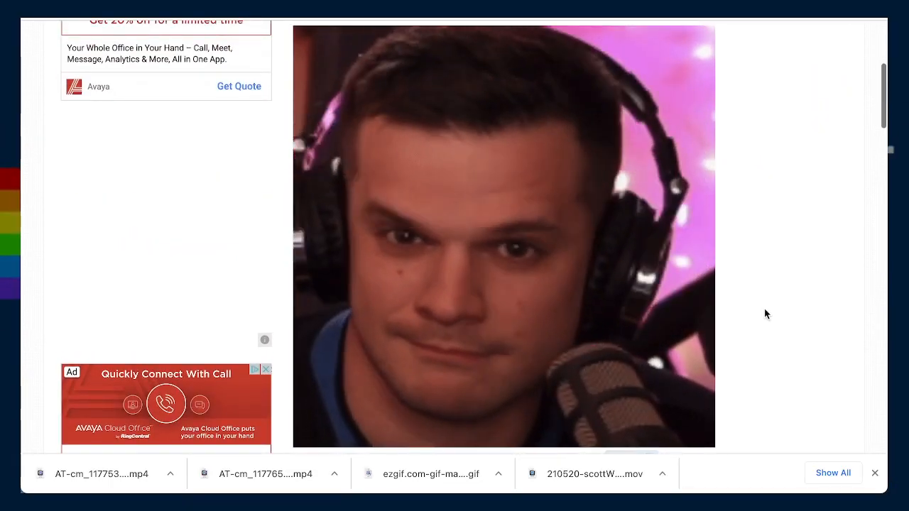
scroll(765, 314, down, 15)
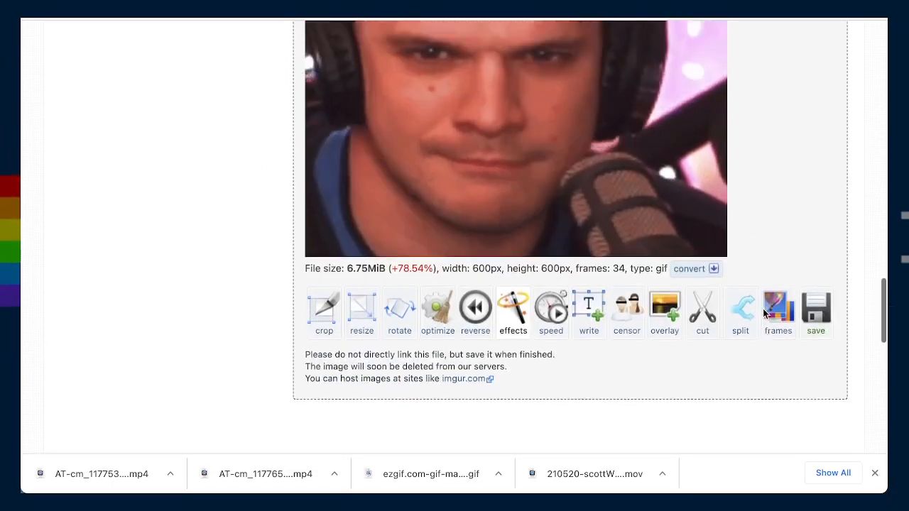
scroll(765, 314, up, 3)
scroll(763, 313, down, 3)
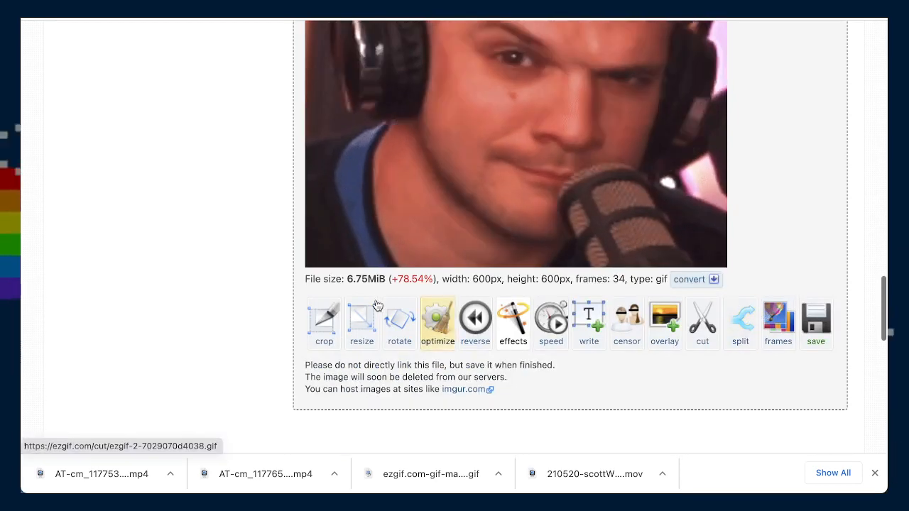
- Optimize the processed GIF with the Lossy GIF method at compression level 35 and save the optimized file
click(436, 319)
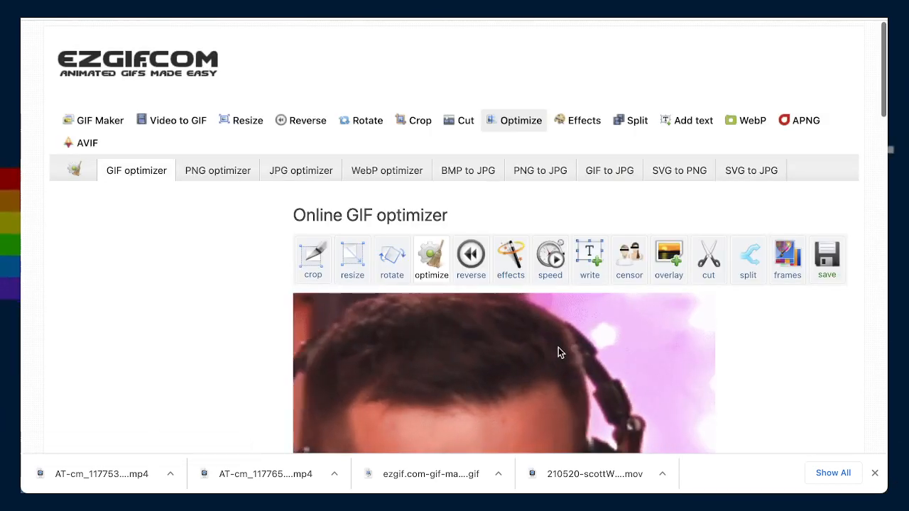
scroll(558, 351, down, 8)
click(357, 306)
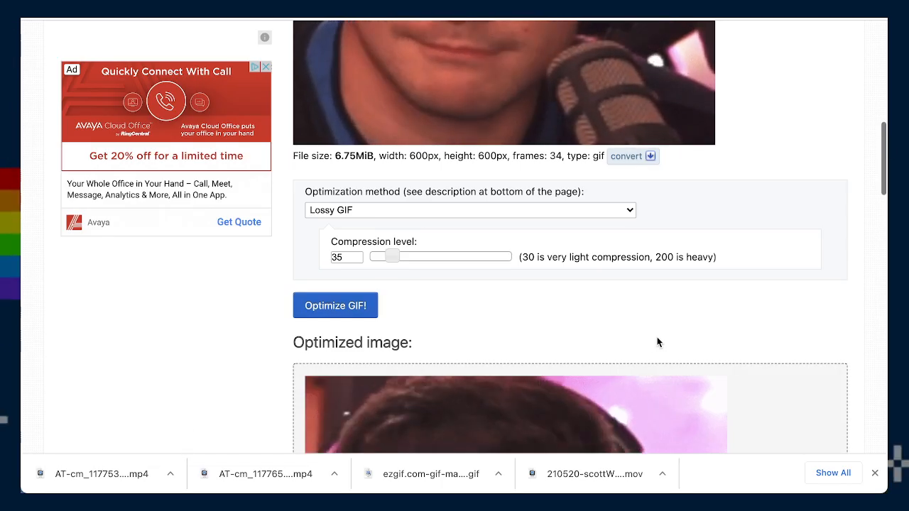
scroll(657, 343, down, 5)
scroll(657, 340, down, 1)
scroll(657, 341, up, 2)
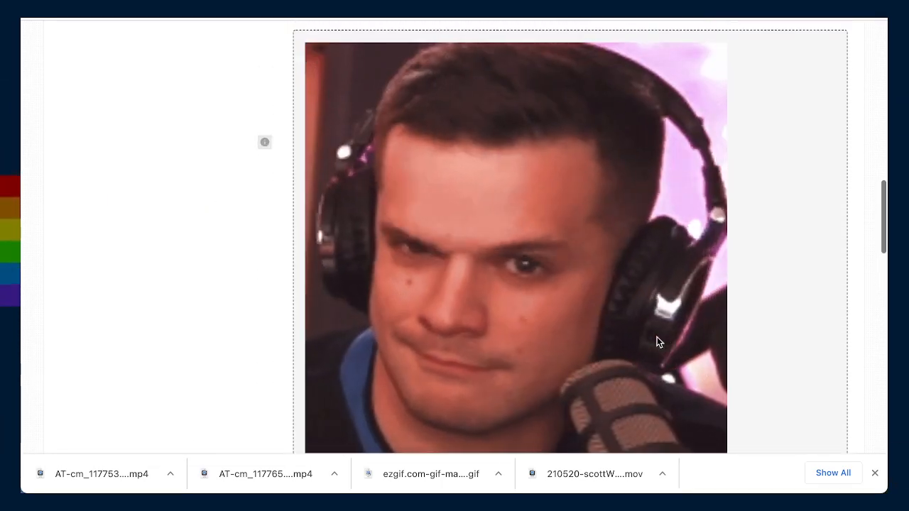
scroll(746, 313, down, 3)
click(816, 348)
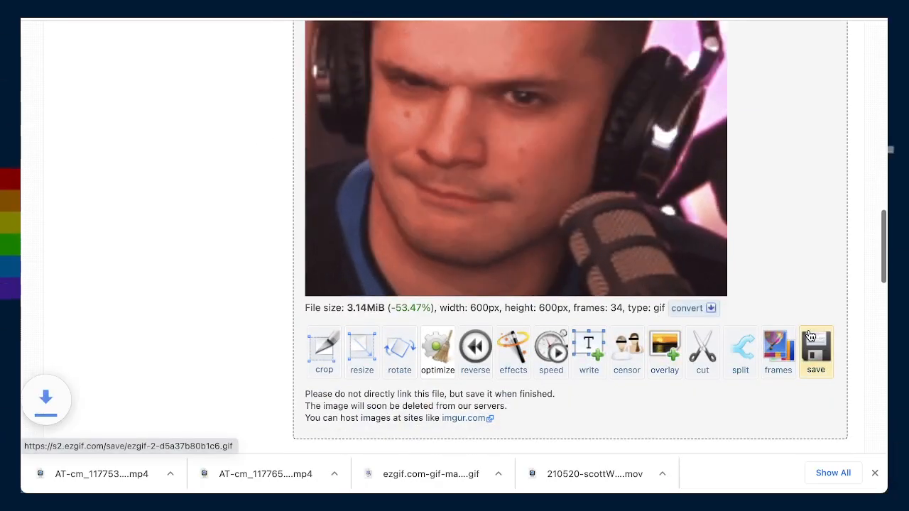
- Upload the 210513 clip whose name ends in pyEyes.mov to the Video to GIF converter
scroll(315, 175, up, 1)
scroll(315, 175, up, 5)
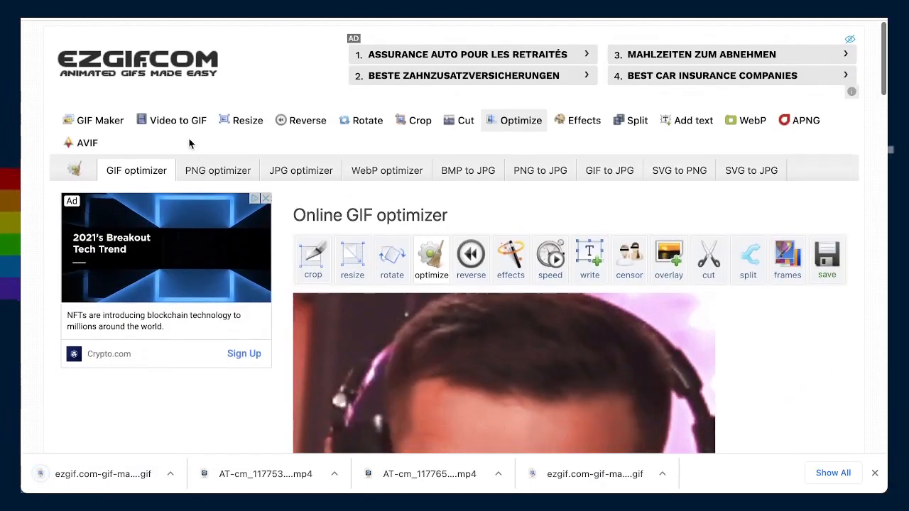
click(179, 121)
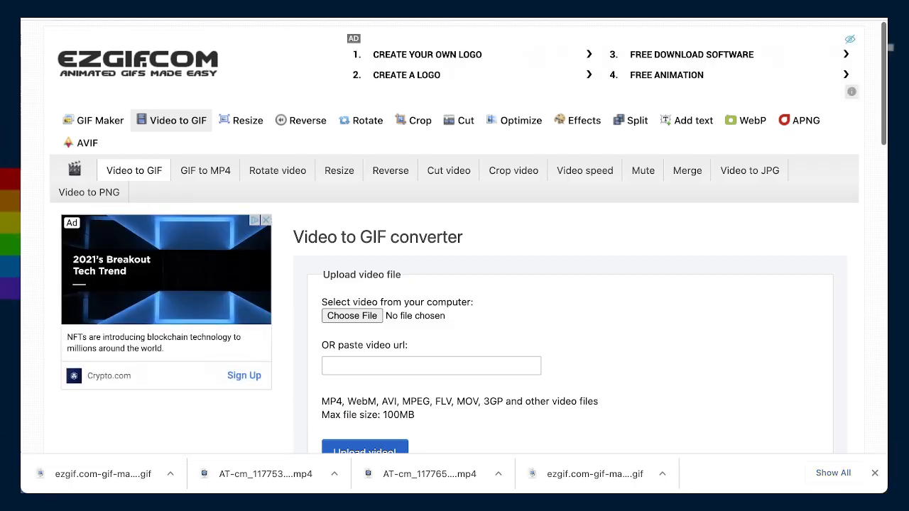
drag(341, 315, 363, 316)
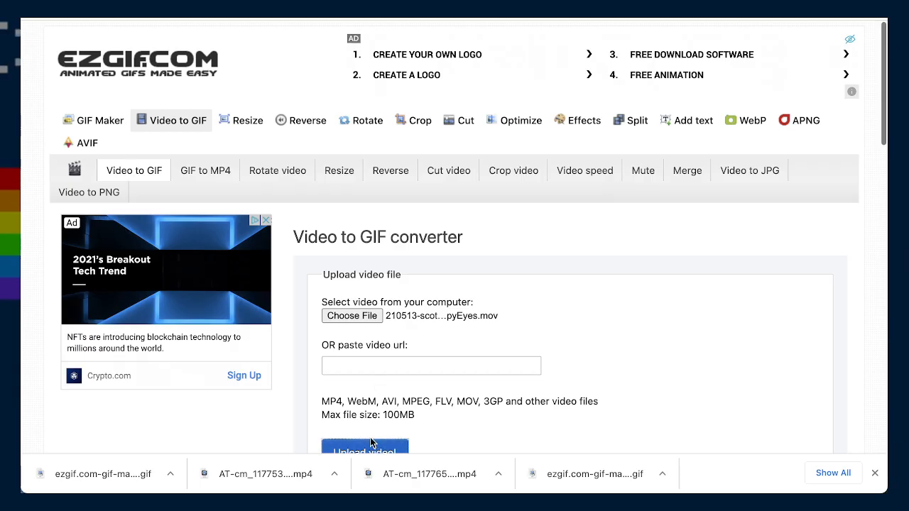
- Convert the uploaded clip to a GIF at original size (up to 600px), 10 FPS, FFMPEG, optimized for static background, and review the output
scroll(510, 360, down, 7)
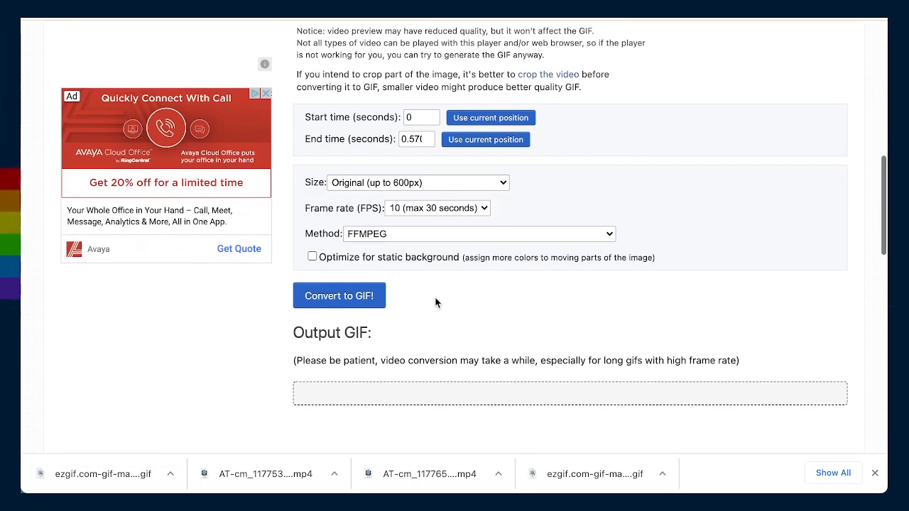
click(433, 260)
scroll(419, 277, up, 5)
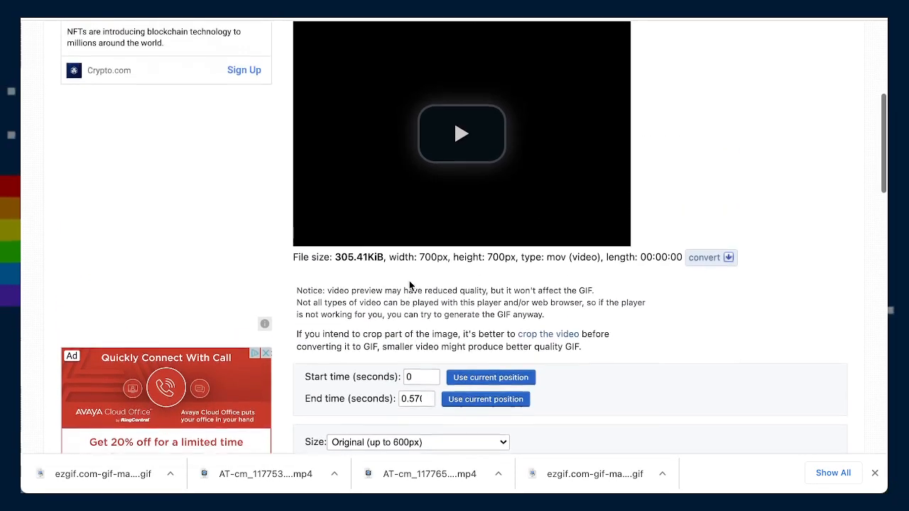
scroll(409, 282, down, 3)
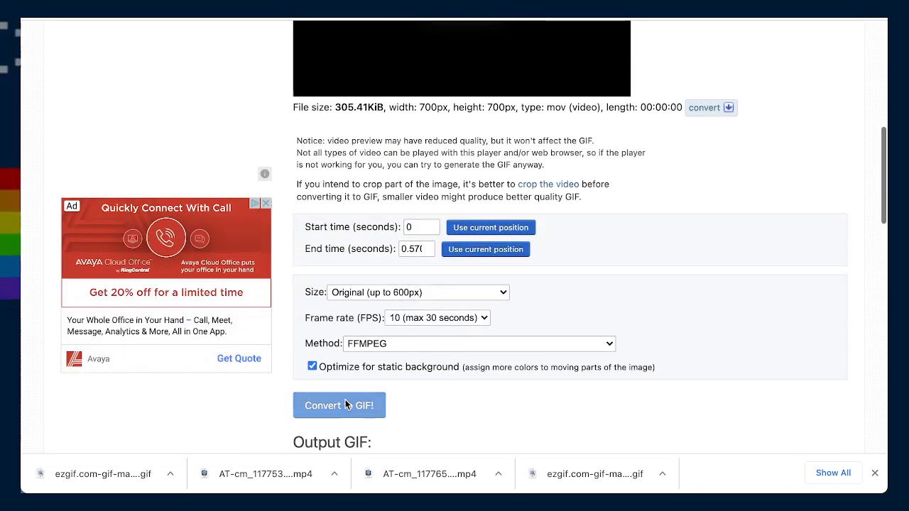
scroll(714, 408, down, 7)
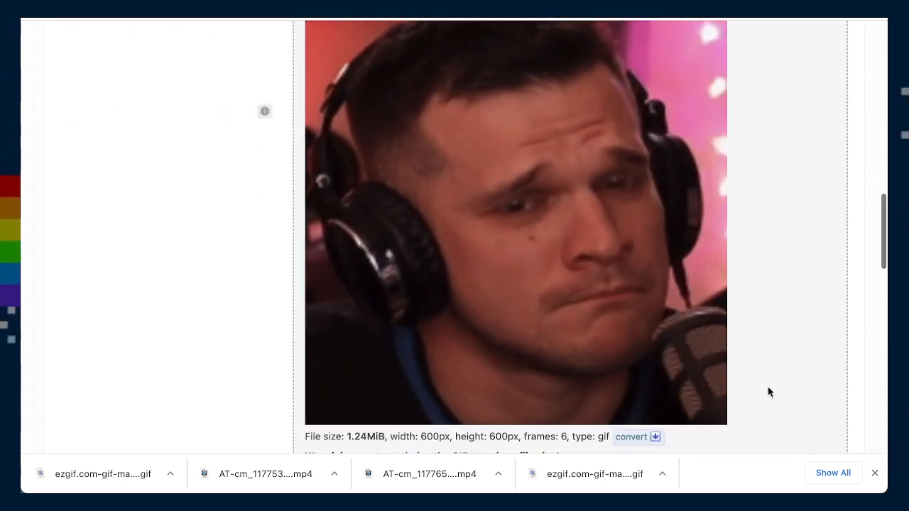
scroll(768, 390, up, 1)
scroll(768, 387, up, 1)
scroll(769, 388, down, 1)
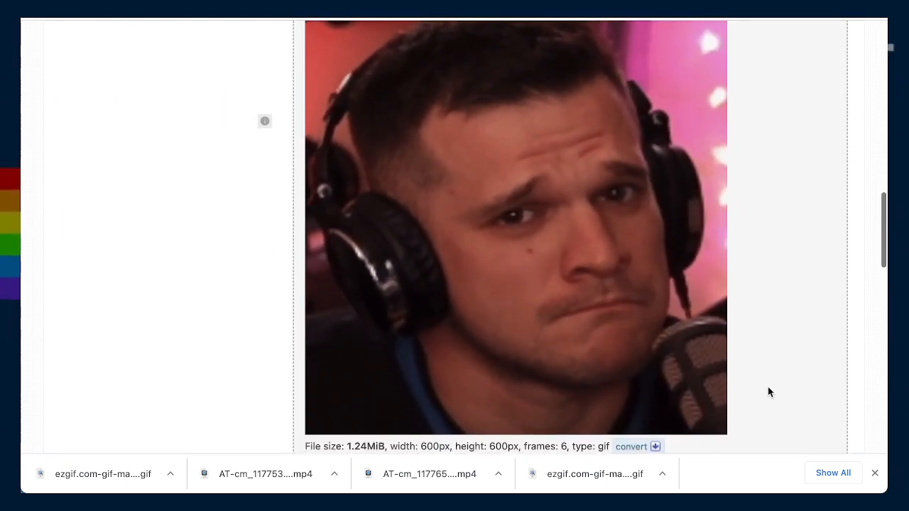
scroll(768, 388, up, 1)
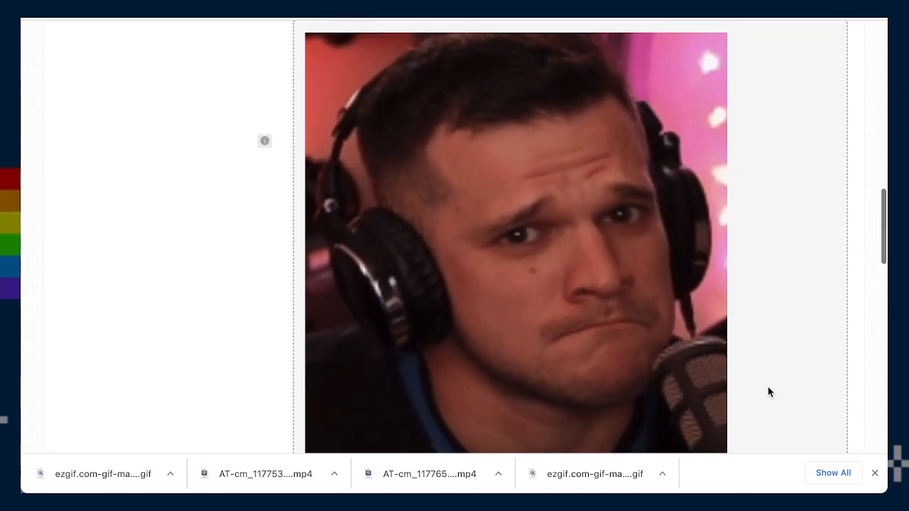
- Open the converted GIF in the effects tool and set saturation to 109, lightness to 113, brightness to 14 and contrast to 10
scroll(767, 392, down, 2)
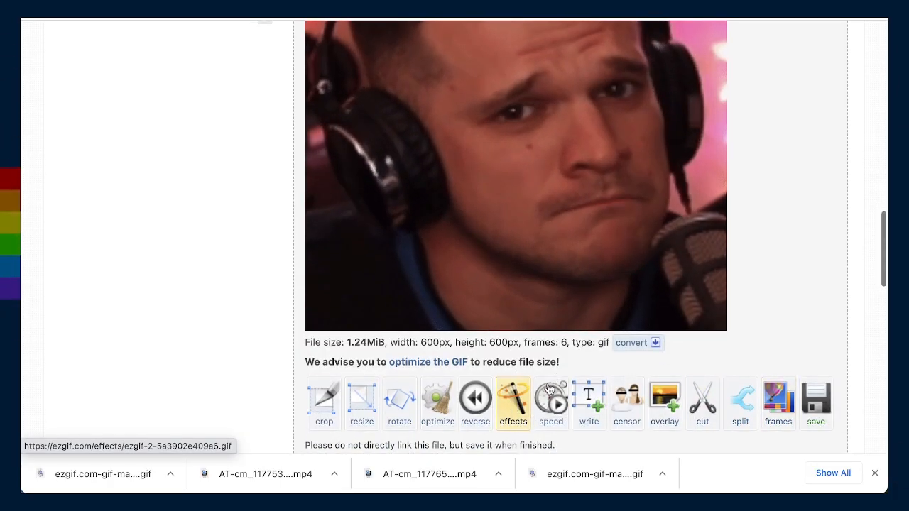
click(512, 403)
scroll(444, 304, down, 10)
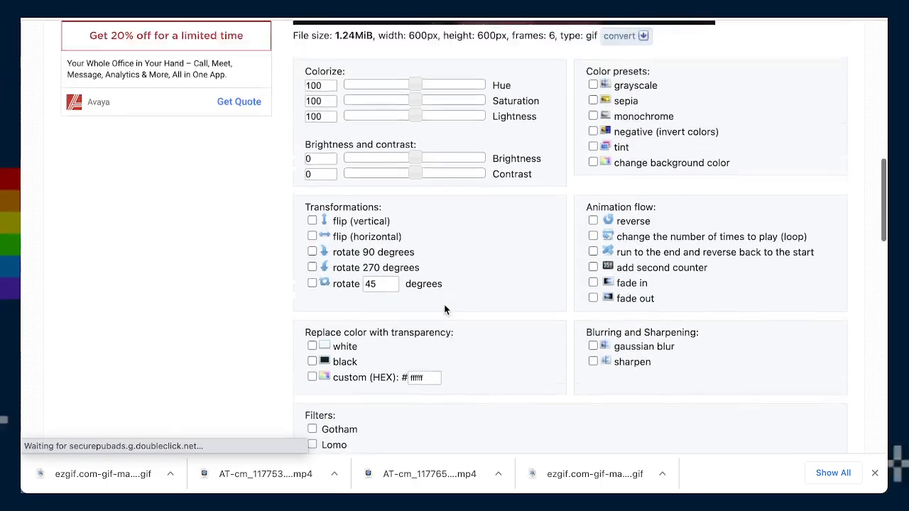
drag(414, 100, 421, 101)
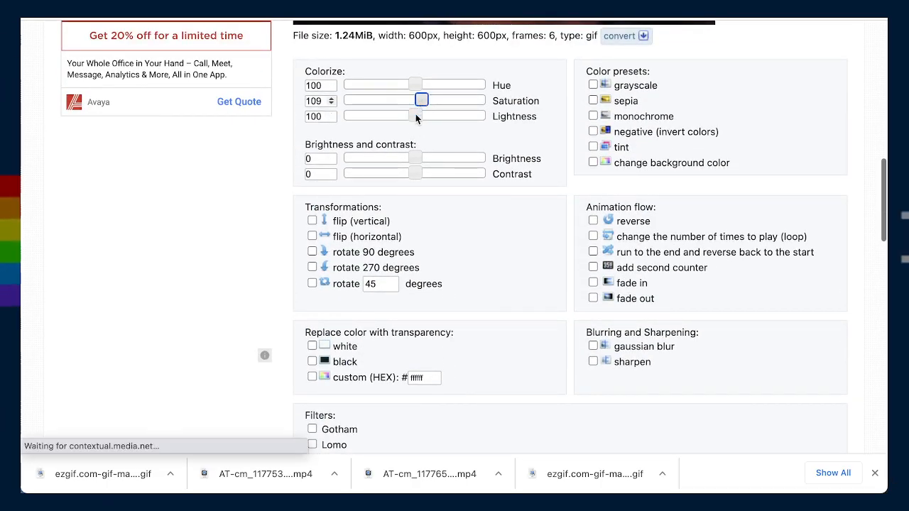
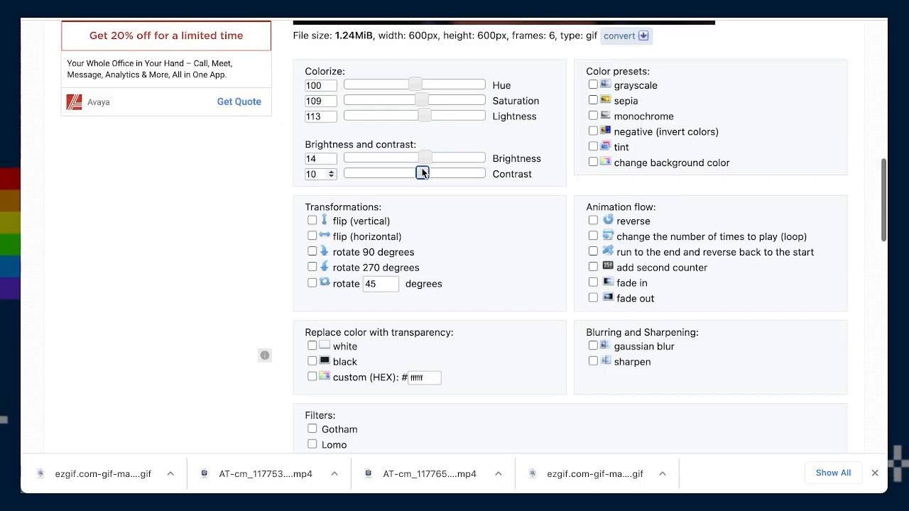
- Make the GIF run to the end and reverse back to the start without repeating the first and last frame, and apply the effects
click(594, 252)
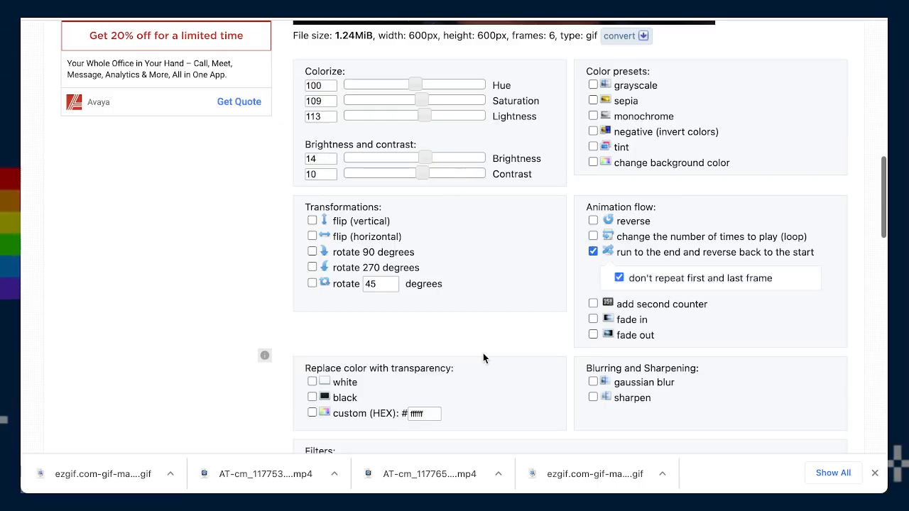
scroll(483, 354, down, 5)
click(334, 359)
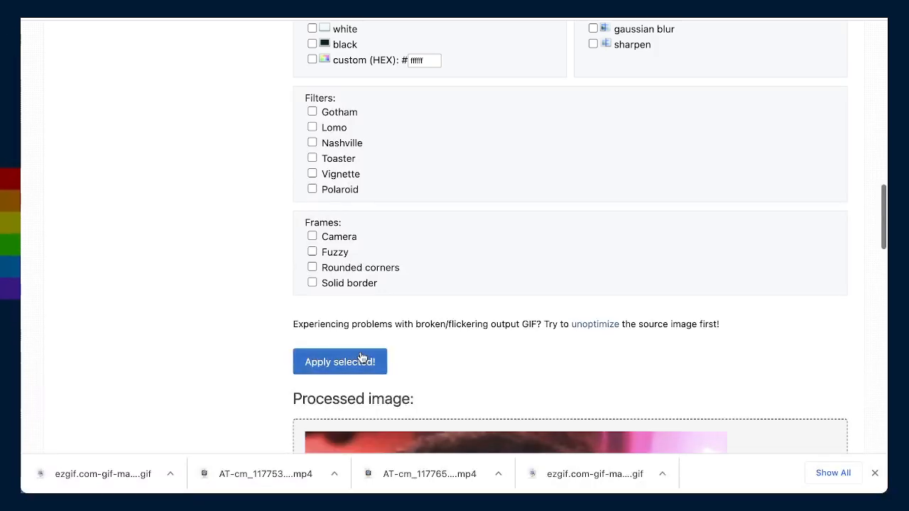
- Examine the processed GIF's colours, loop and file size and compare them with the original and the effect settings
scroll(360, 356, down, 6)
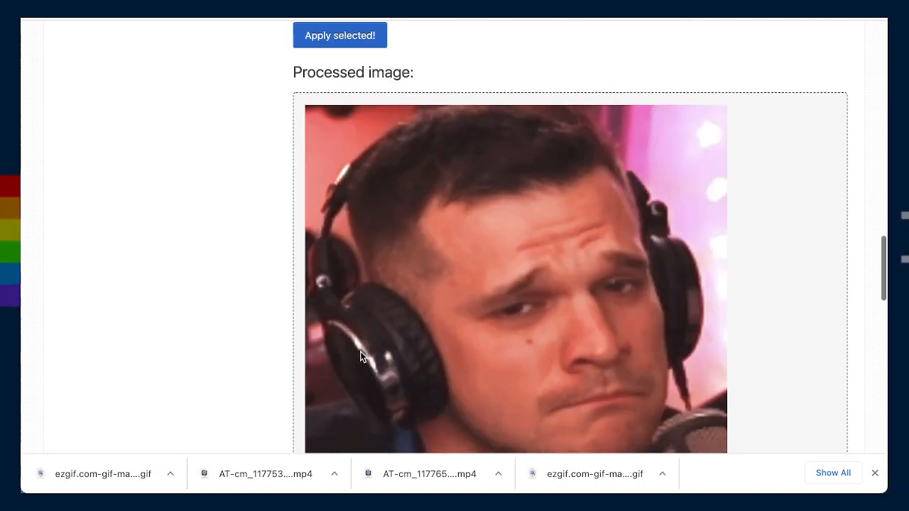
scroll(360, 357, up, 1)
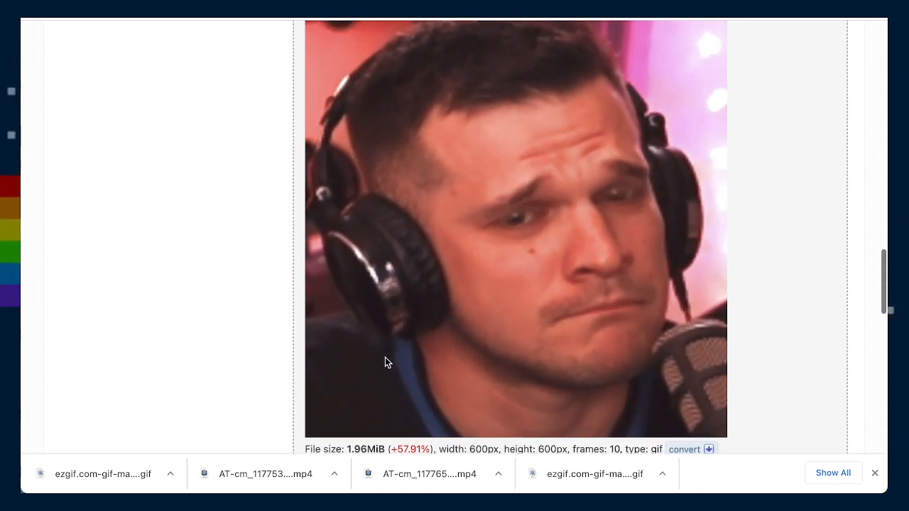
scroll(436, 371, up, 1)
scroll(437, 371, down, 1)
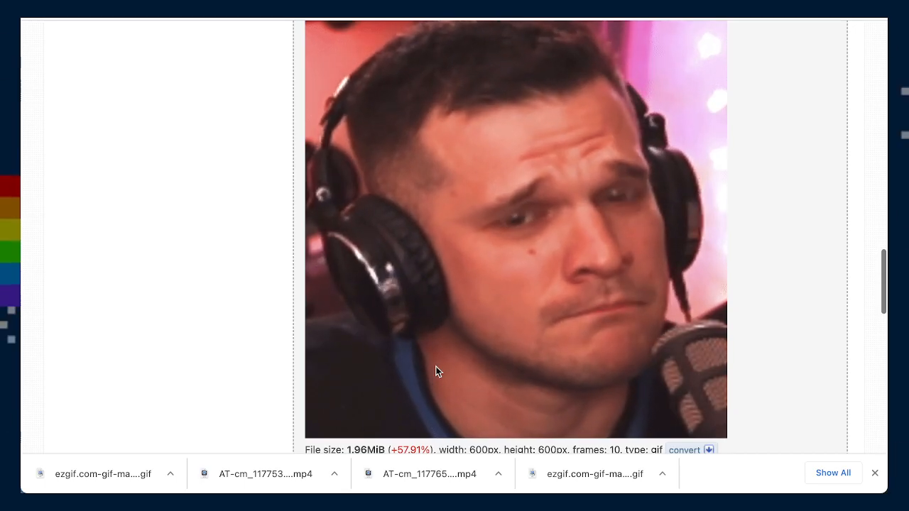
scroll(437, 371, down, 3)
scroll(437, 371, up, 4)
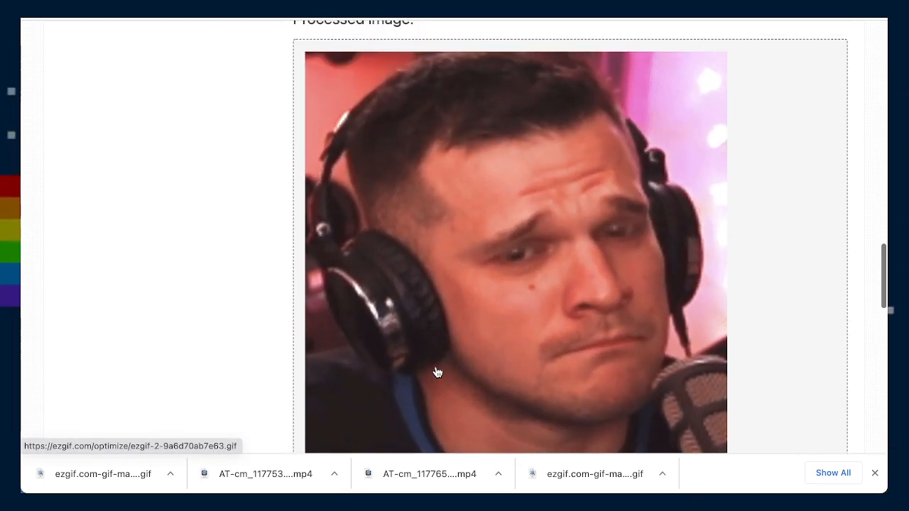
scroll(437, 372, down, 1)
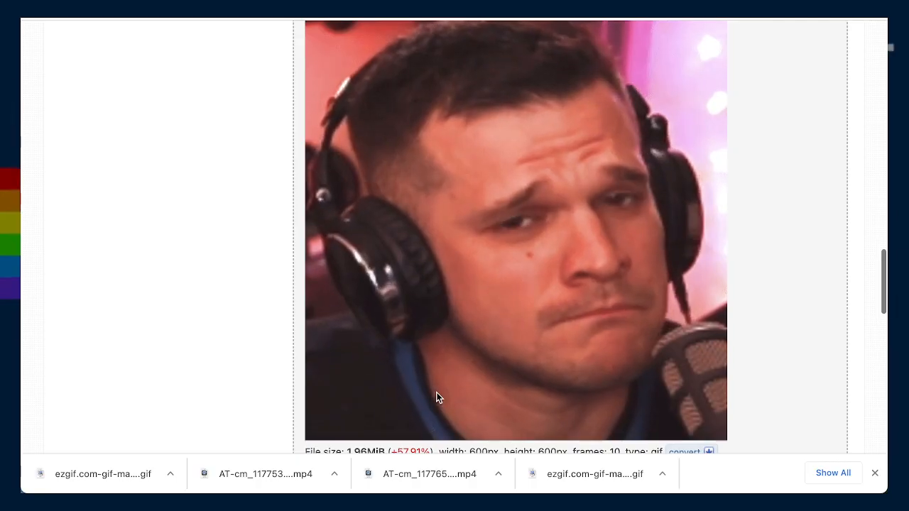
scroll(436, 398, down, 5)
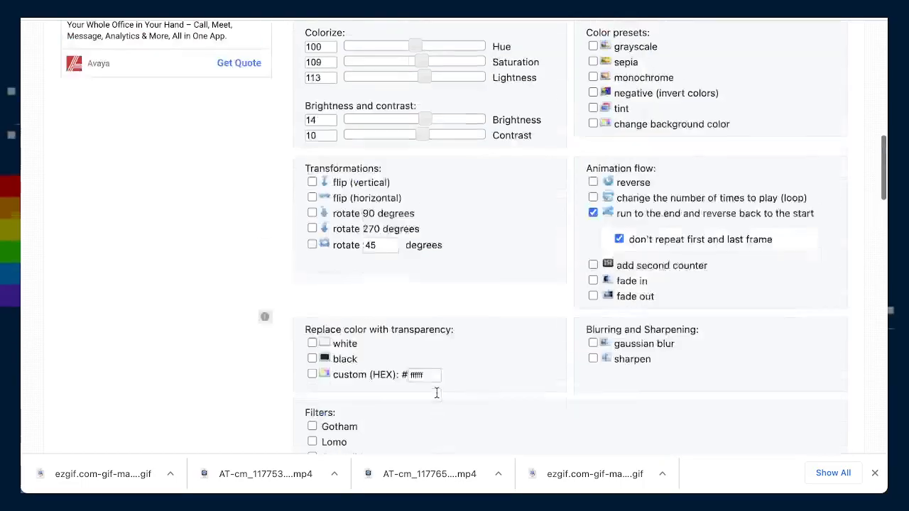
scroll(437, 393, up, 3)
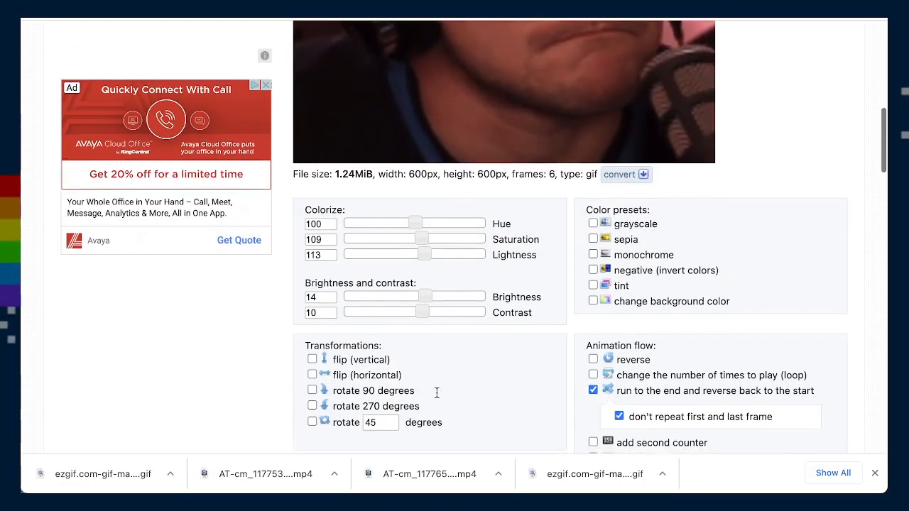
scroll(436, 393, down, 3)
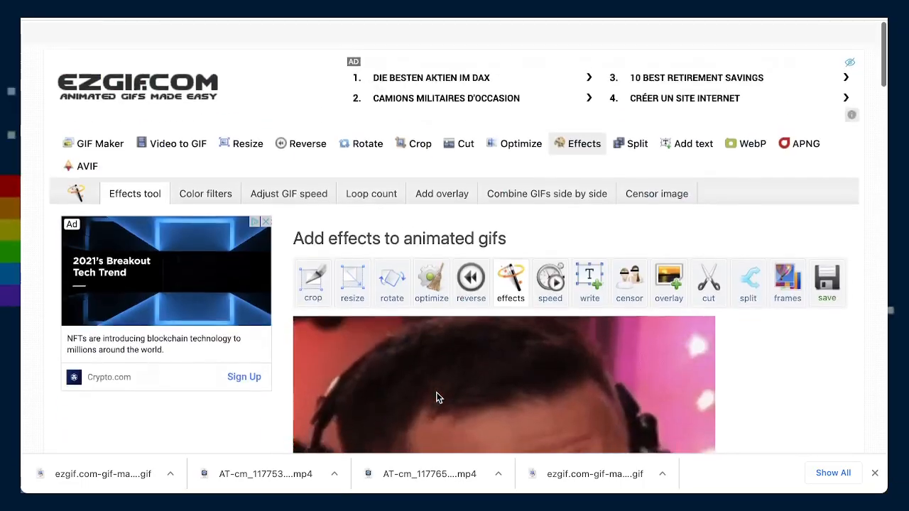
scroll(437, 396, down, 10)
scroll(437, 397, down, 10)
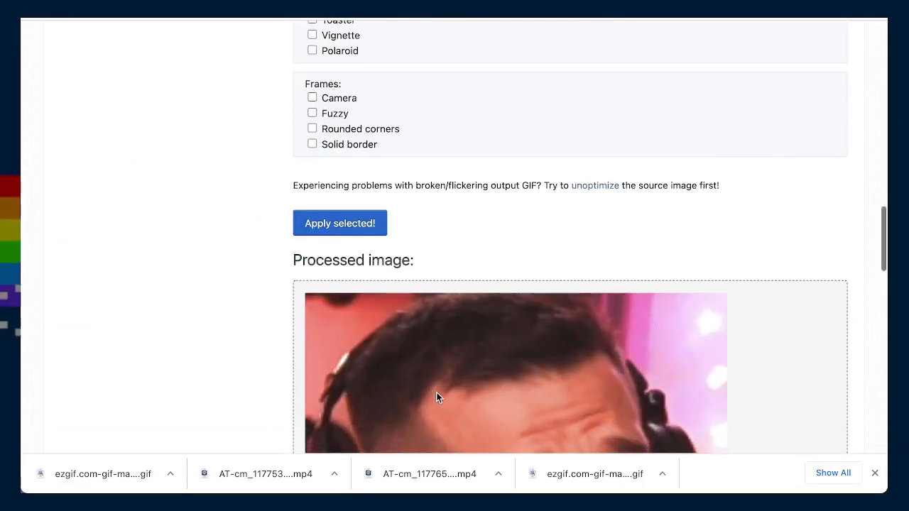
scroll(438, 398, up, 1)
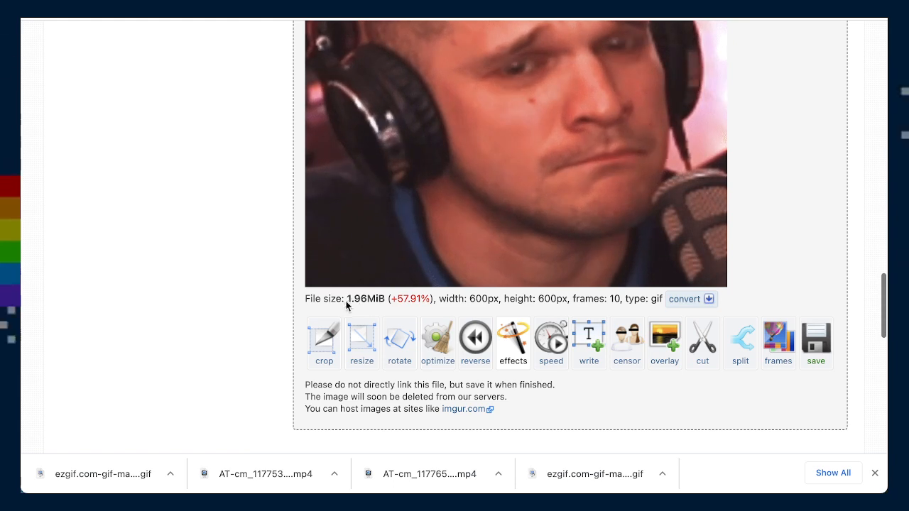
scroll(352, 309, up, 3)
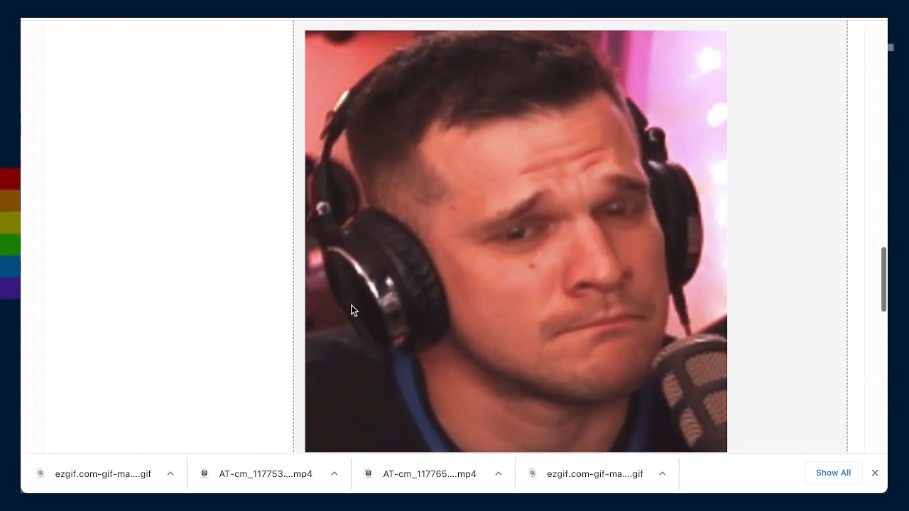
scroll(351, 310, down, 2)
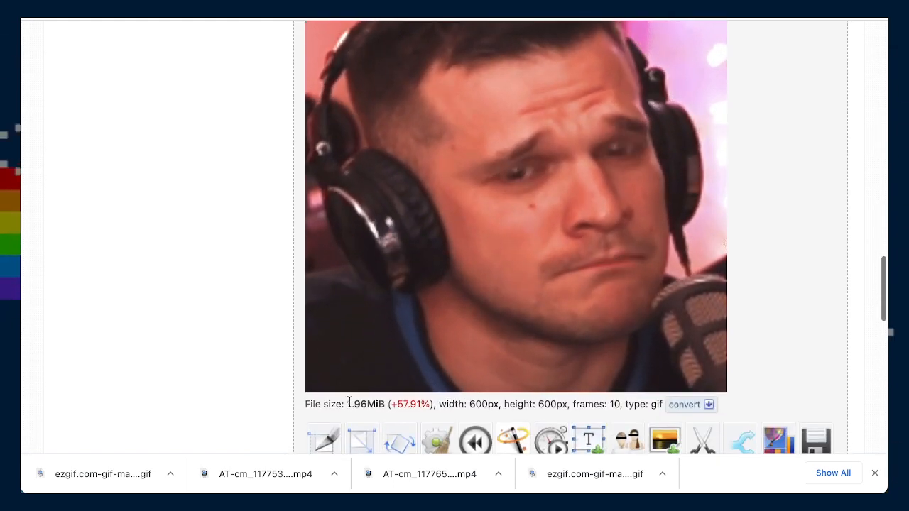
- Set the saturation to 105 and reapply the effects to check the processed GIF
scroll(373, 406, up, 15)
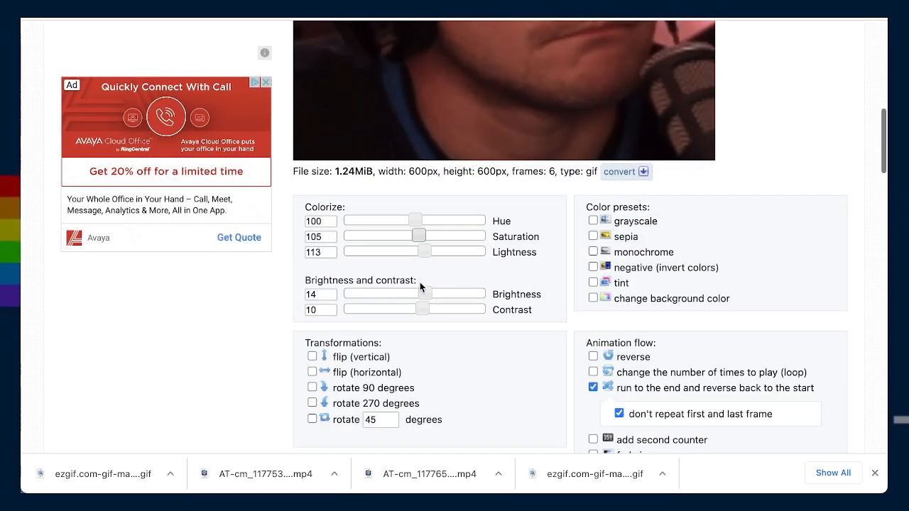
scroll(419, 285, up, 4)
scroll(420, 285, down, 5)
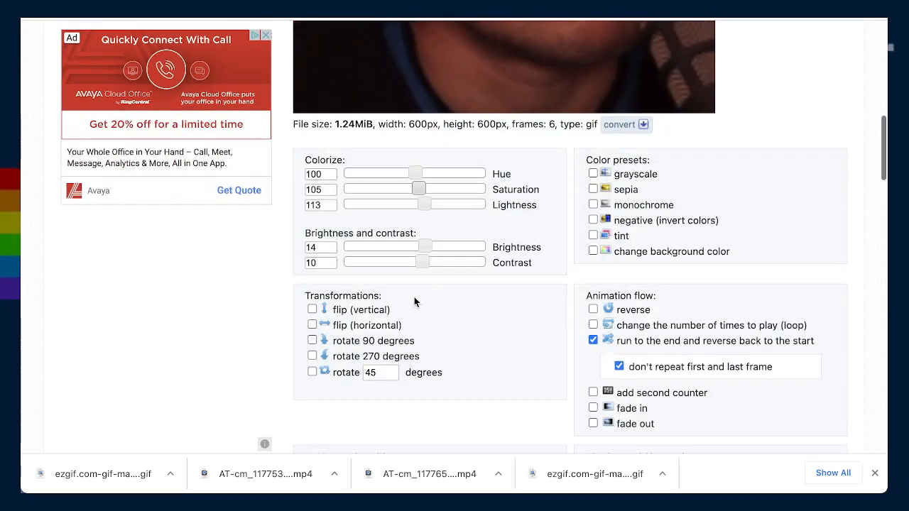
scroll(414, 302, down, 3)
scroll(419, 334, down, 4)
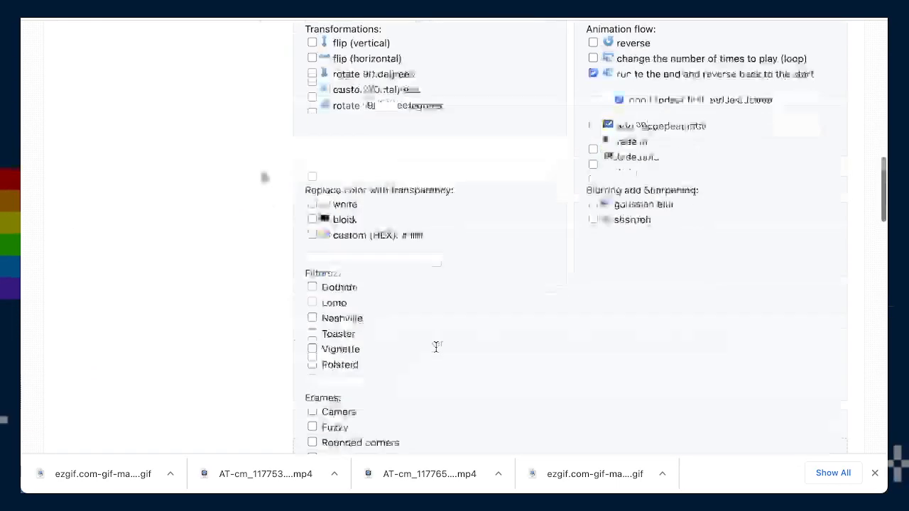
scroll(436, 346, down, 5)
click(316, 78)
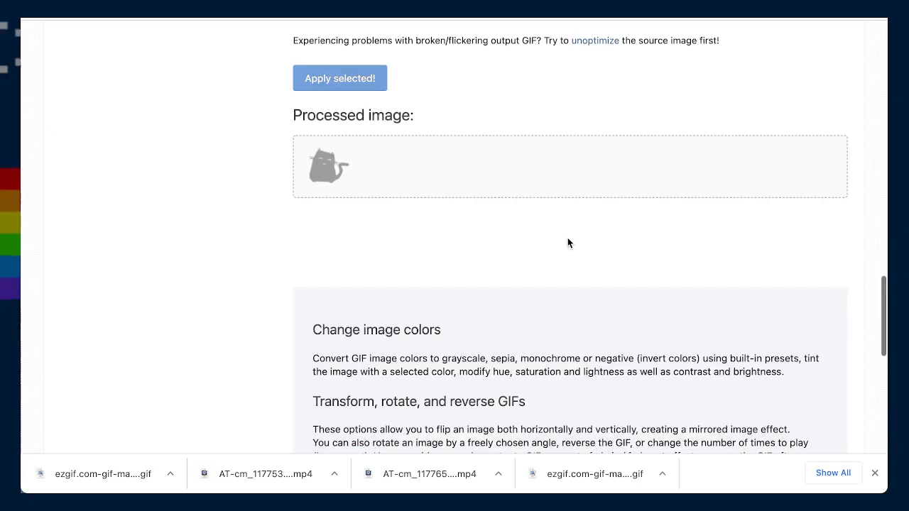
scroll(567, 260, down, 3)
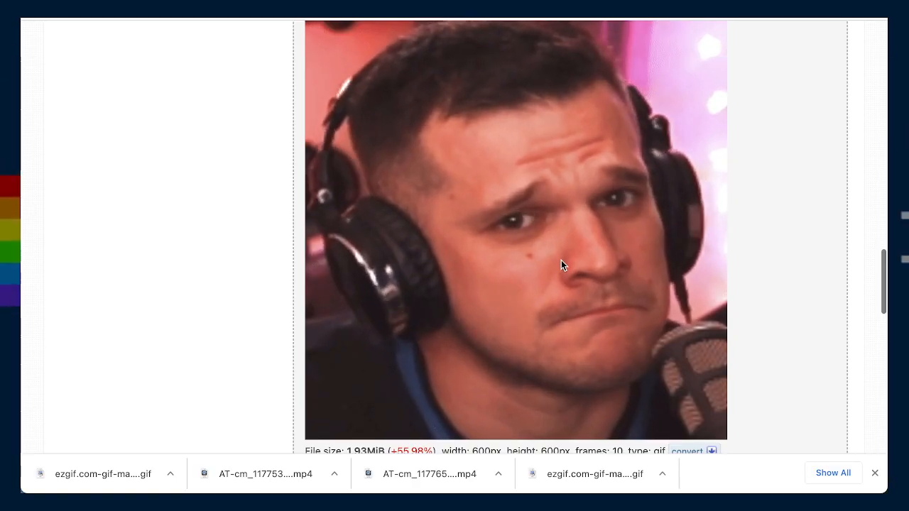
scroll(561, 265, down, 1)
- Set saturation to 103, lightness to 115 and brightness to 16, reapply the effects and review the processed GIF
scroll(561, 261, up, 15)
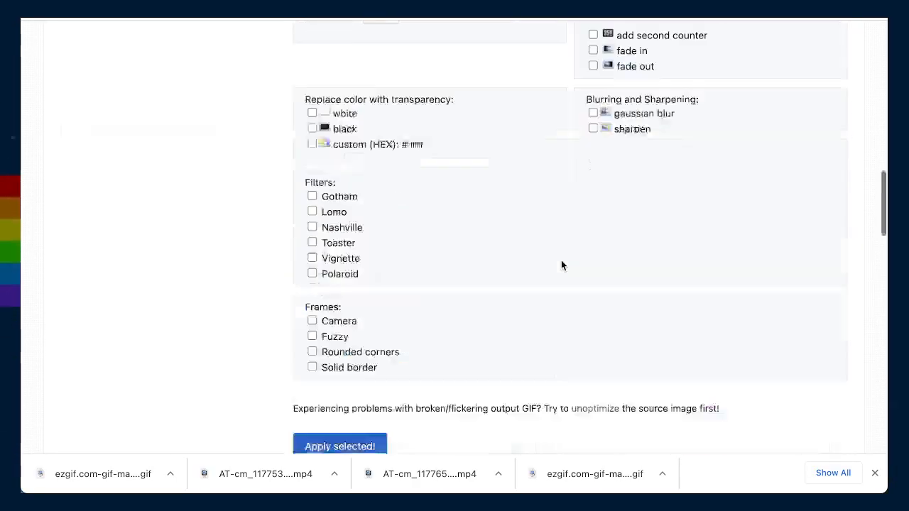
scroll(561, 260, down, 14)
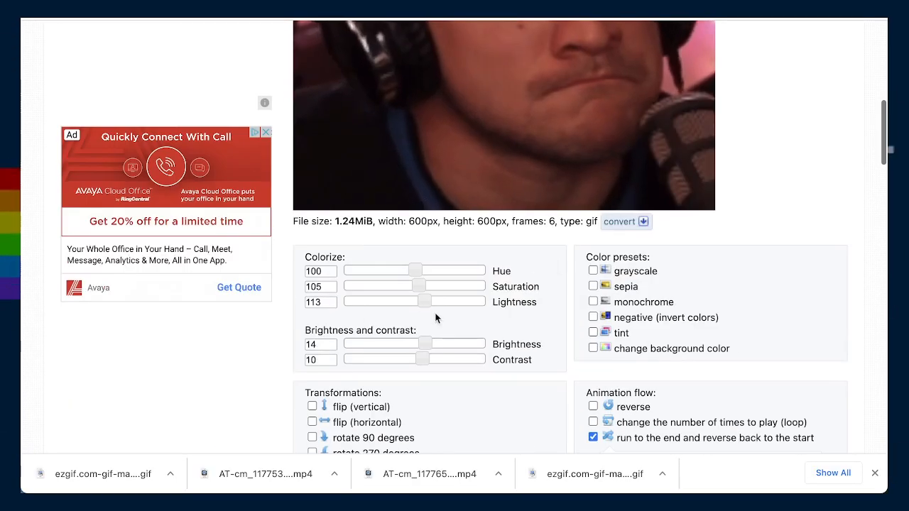
drag(416, 284, 429, 302)
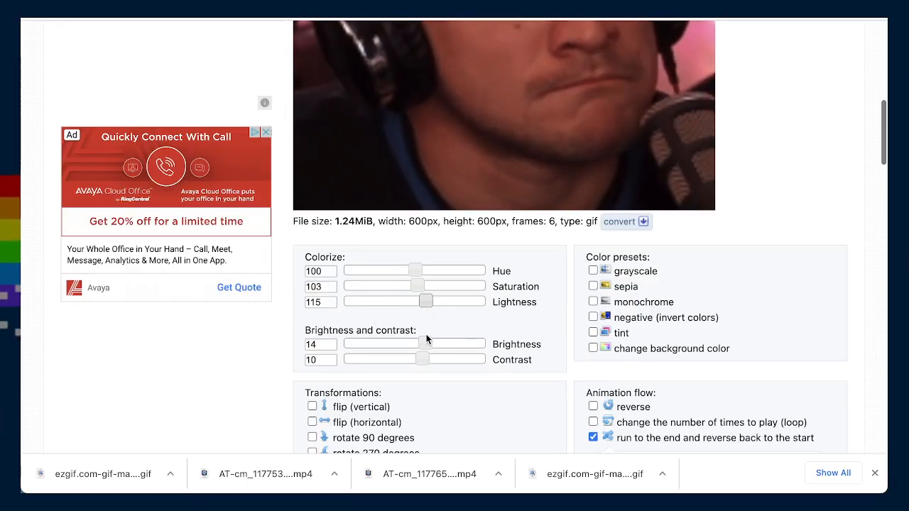
scroll(455, 347, down, 9)
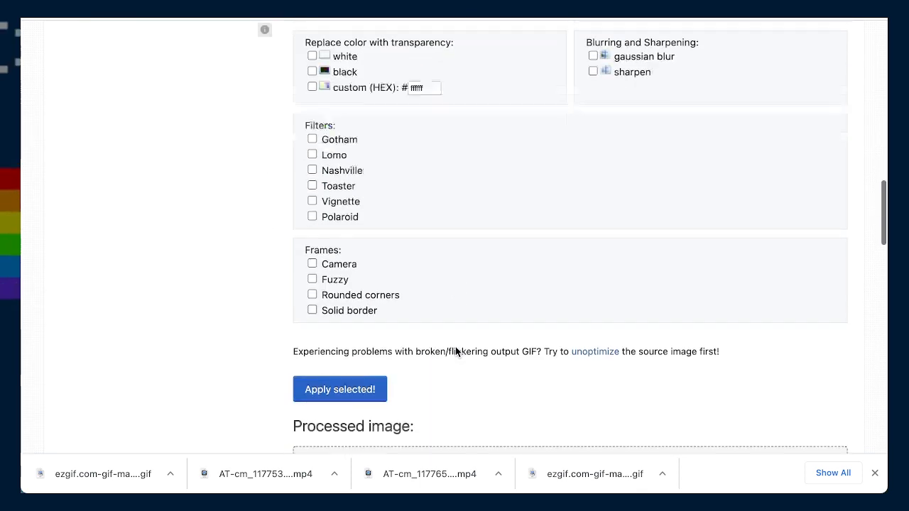
click(361, 283)
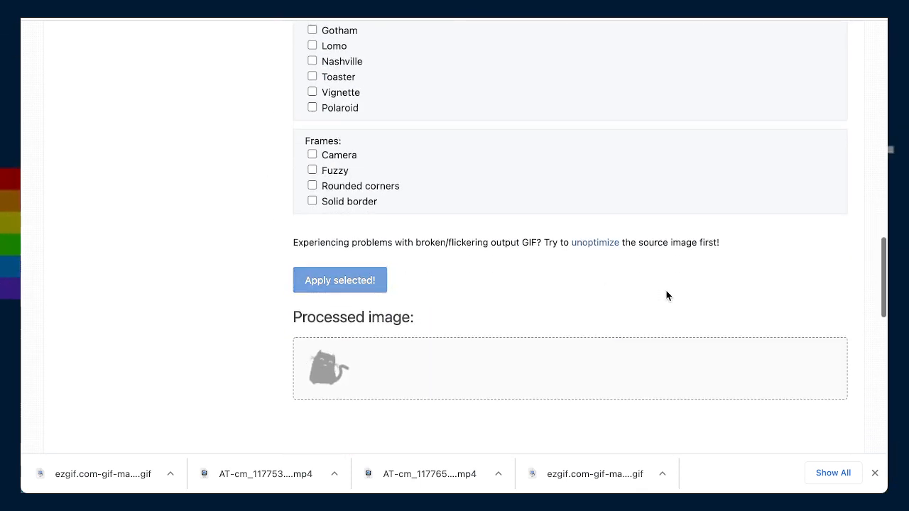
scroll(660, 291, down, 4)
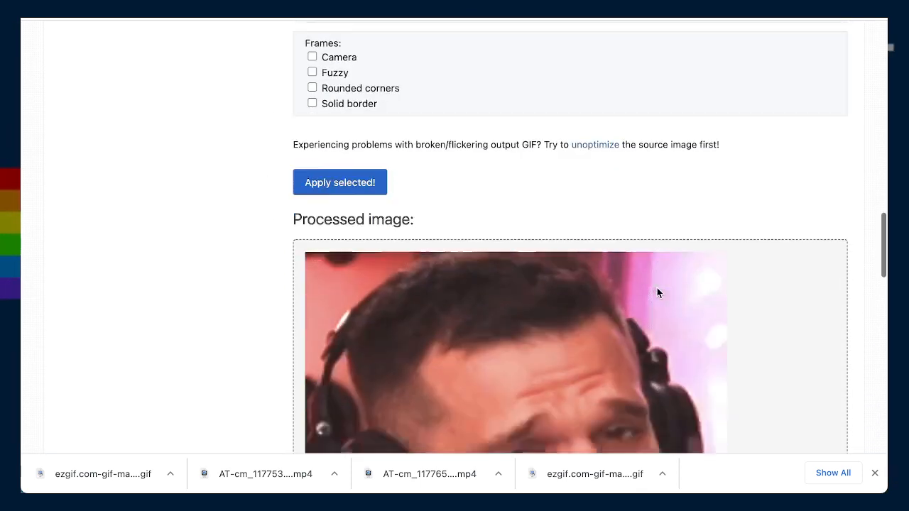
scroll(657, 293, down, 2)
scroll(657, 292, up, 1)
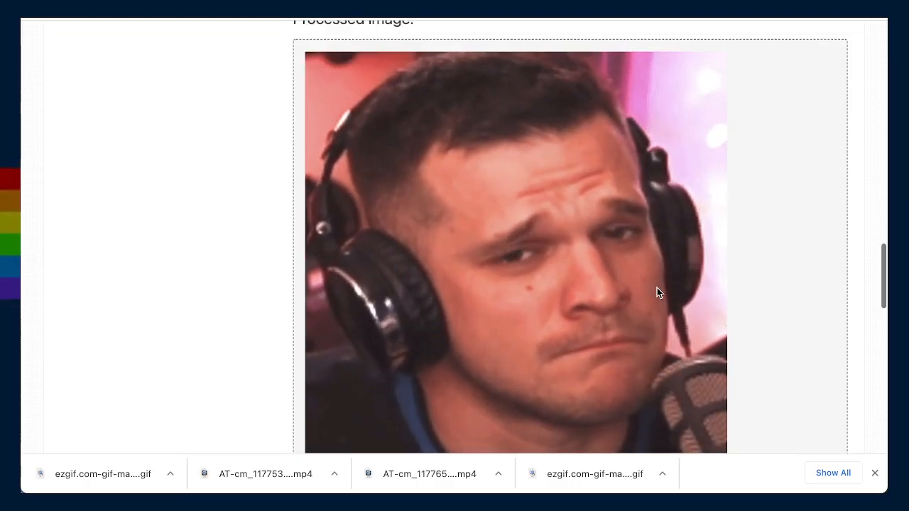
- Set the saturation back to 105, keeping the other colour settings, then reprocess the GIF and review its look
scroll(657, 288, up, 12)
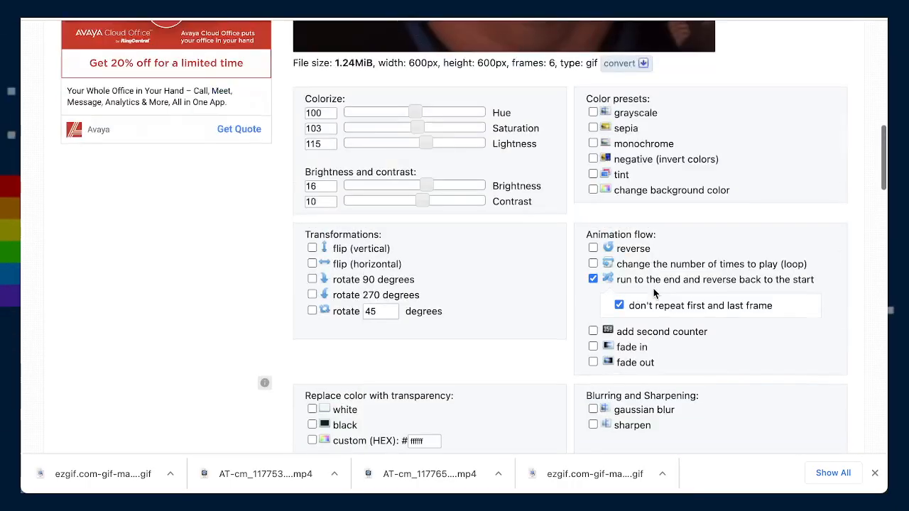
scroll(653, 291, down, 1)
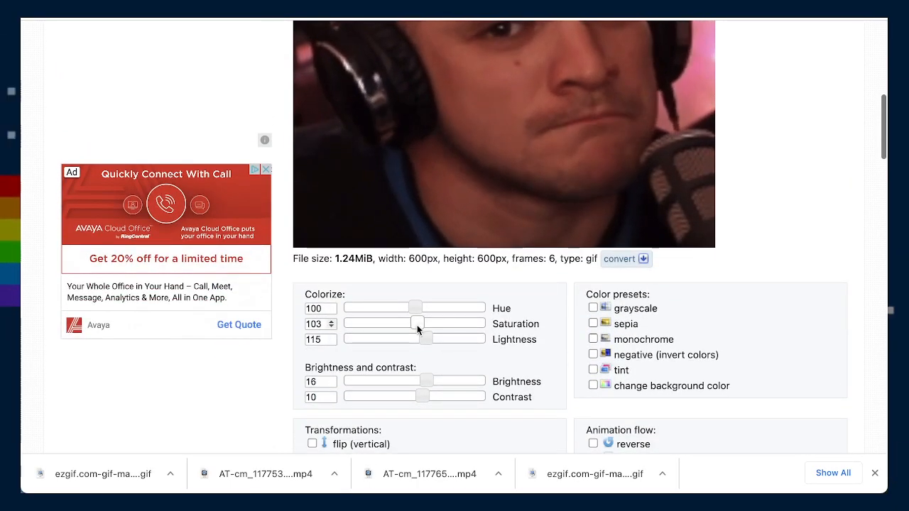
drag(416, 325, 418, 324)
scroll(419, 325, down, 10)
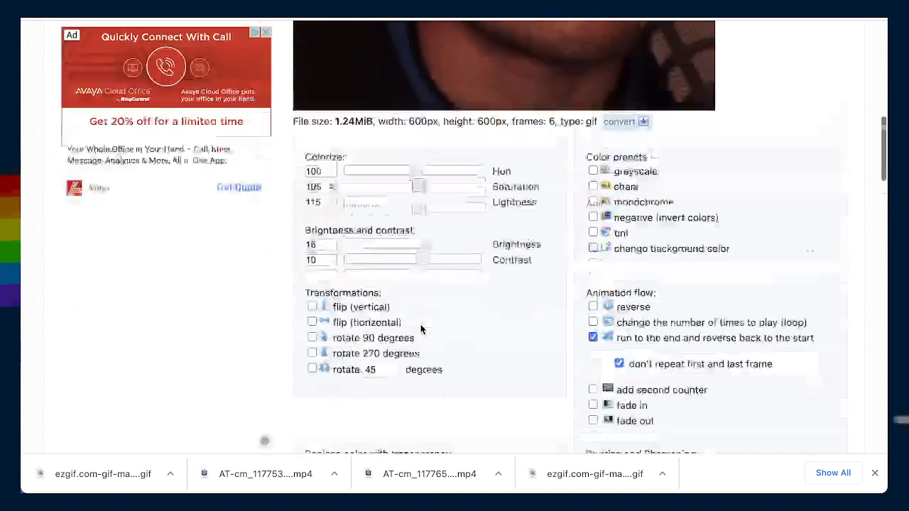
click(350, 289)
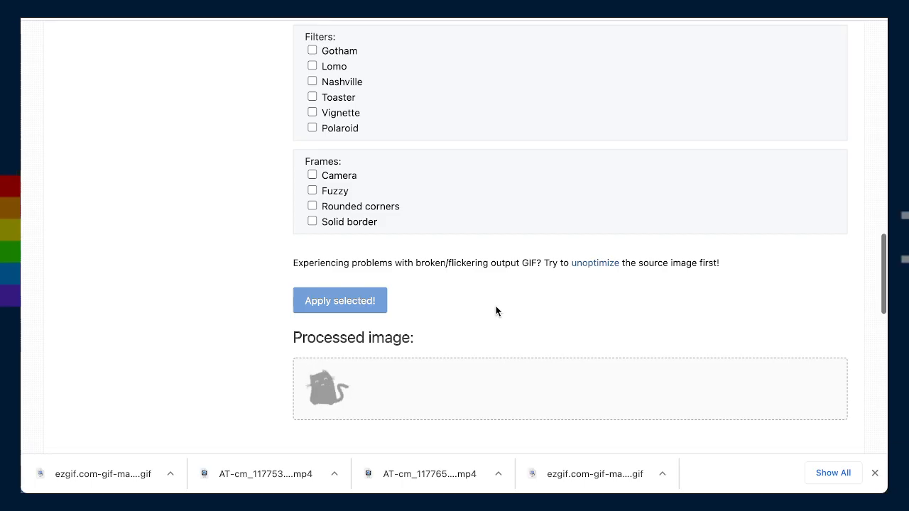
scroll(544, 313, down, 7)
scroll(545, 311, up, 2)
scroll(544, 309, up, 1)
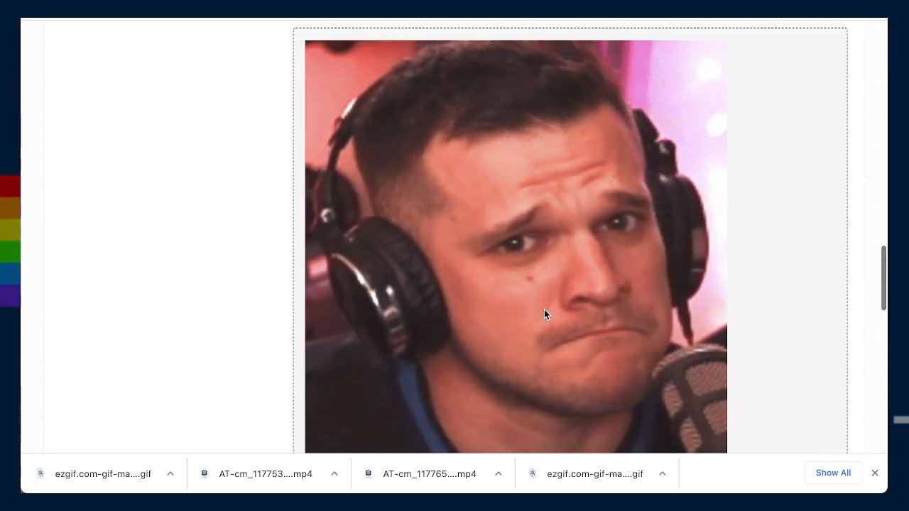
- Optimize the processed square GIF with the Lossy GIF method at compression level 35, check the result and download it
scroll(534, 326, up, 2)
scroll(532, 320, down, 3)
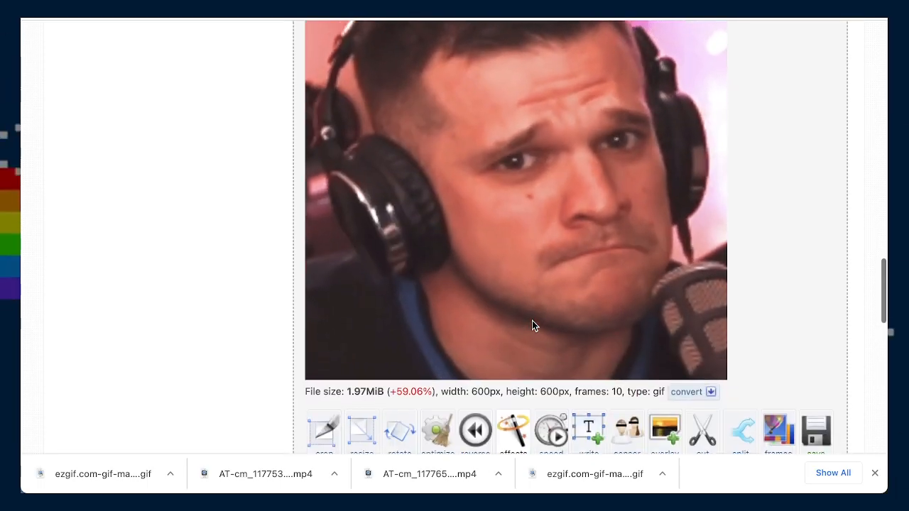
scroll(525, 323, down, 2)
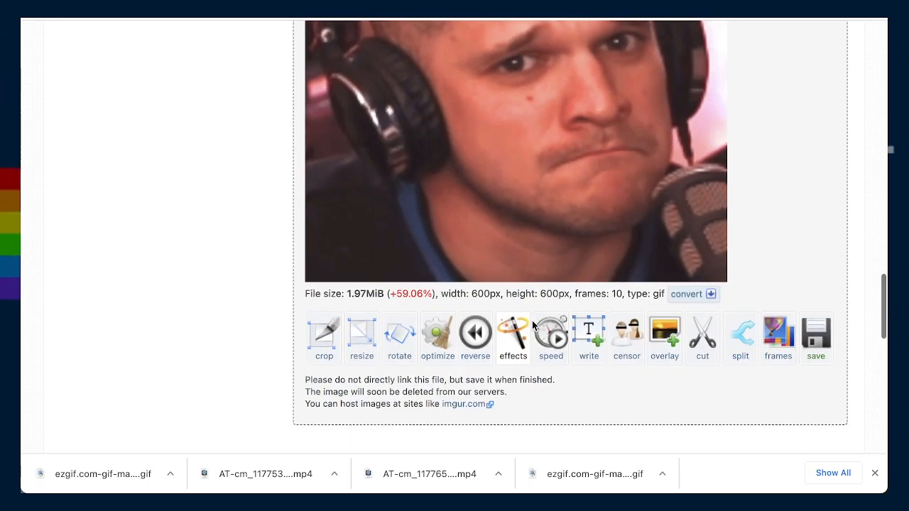
click(429, 343)
scroll(439, 340, down, 5)
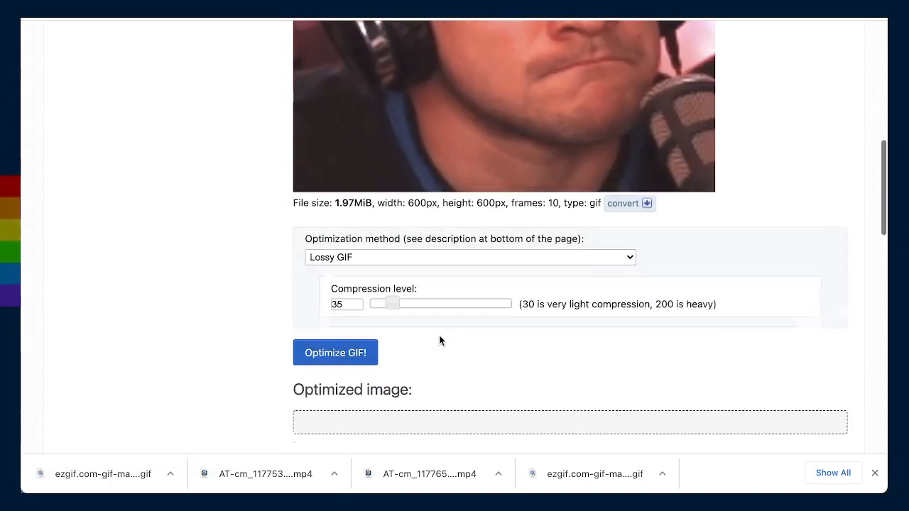
click(318, 347)
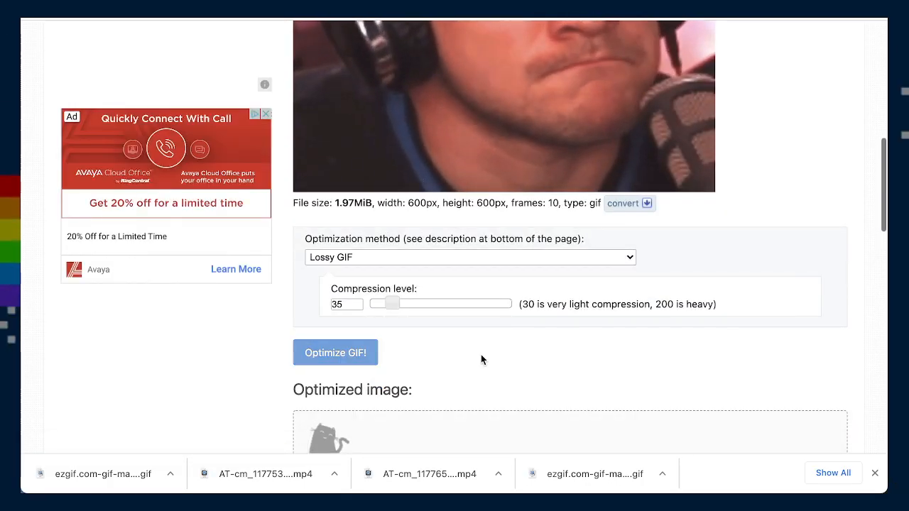
scroll(505, 349, down, 8)
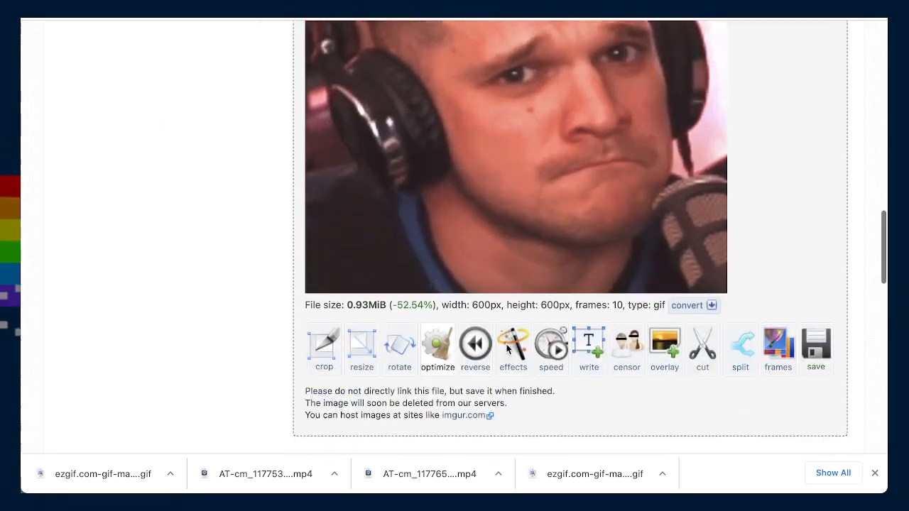
scroll(370, 335, up, 3)
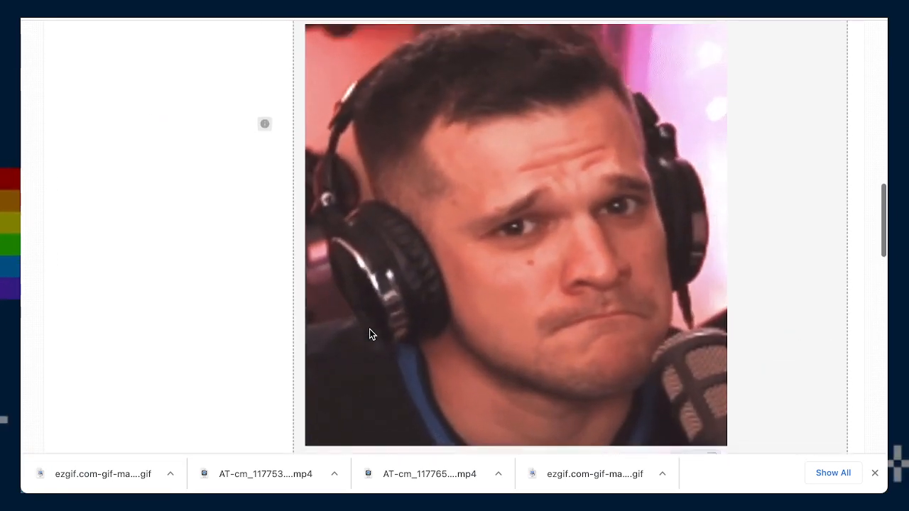
scroll(369, 329, down, 3)
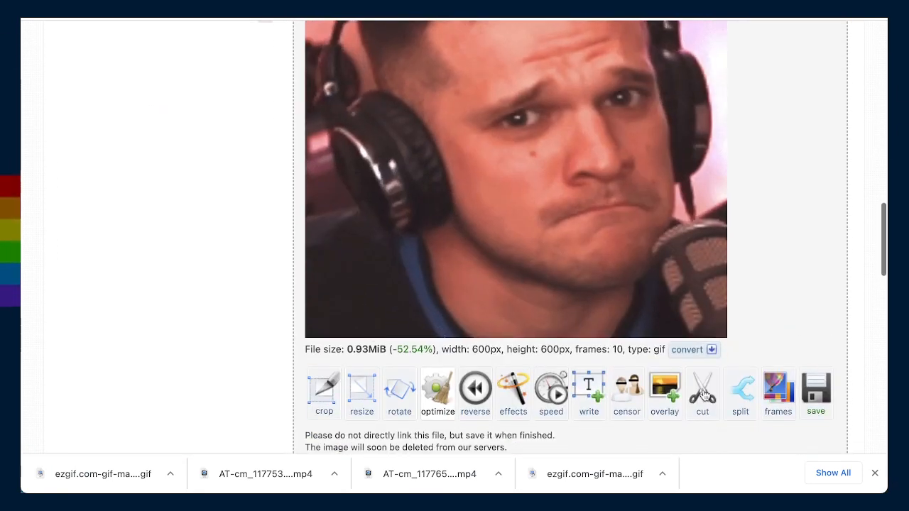
click(816, 391)
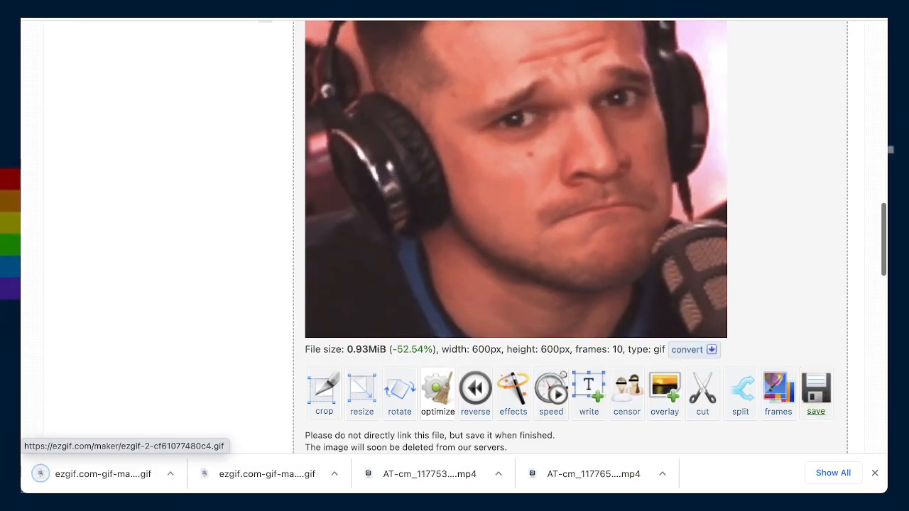
- Upload 210513-scottWaving.mov to the Video to GIF converter
scroll(417, 183, up, 10)
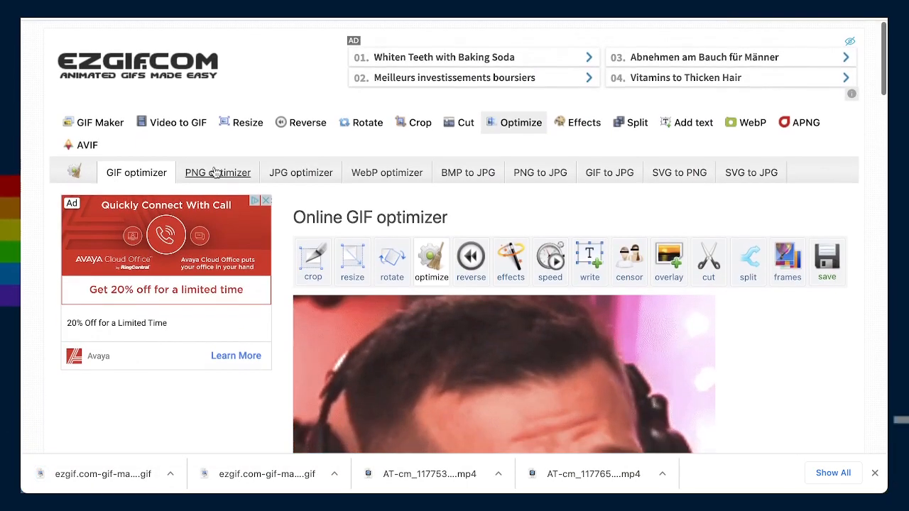
click(172, 122)
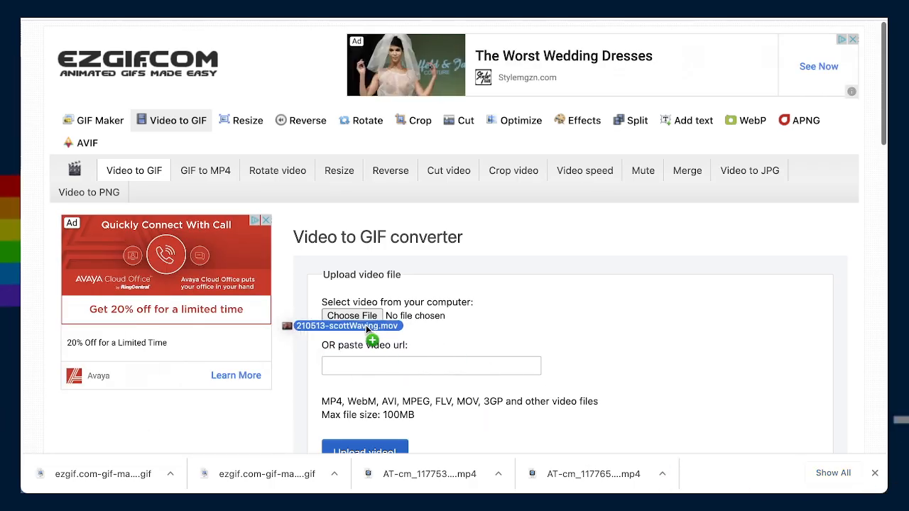
drag(366, 328, 359, 316)
scroll(385, 326, down, 3)
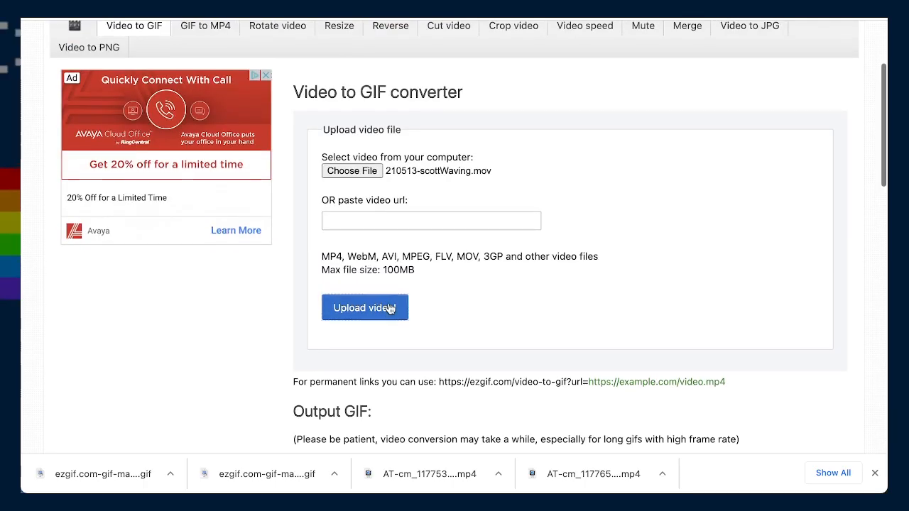
click(389, 308)
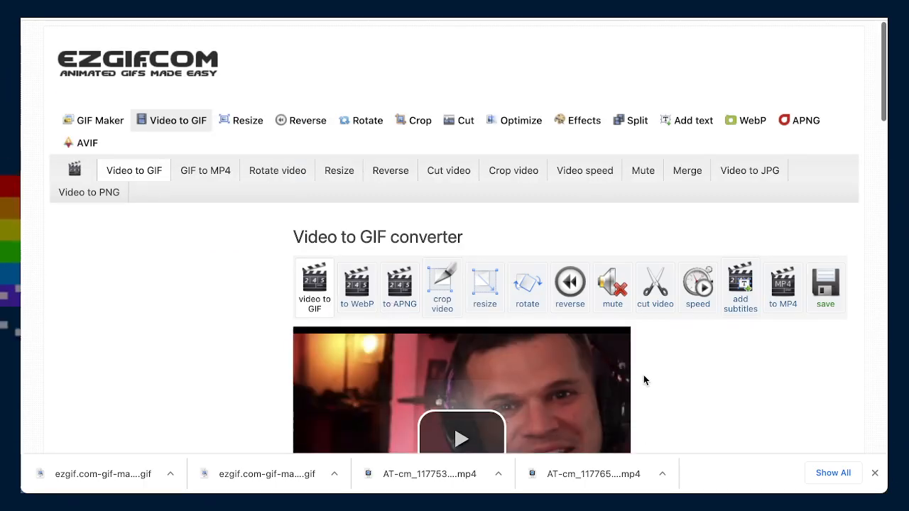
- Convert the full waving clip to a GIF at original size up to 600px, 10 FPS, using FFMPEG
scroll(643, 375, down, 4)
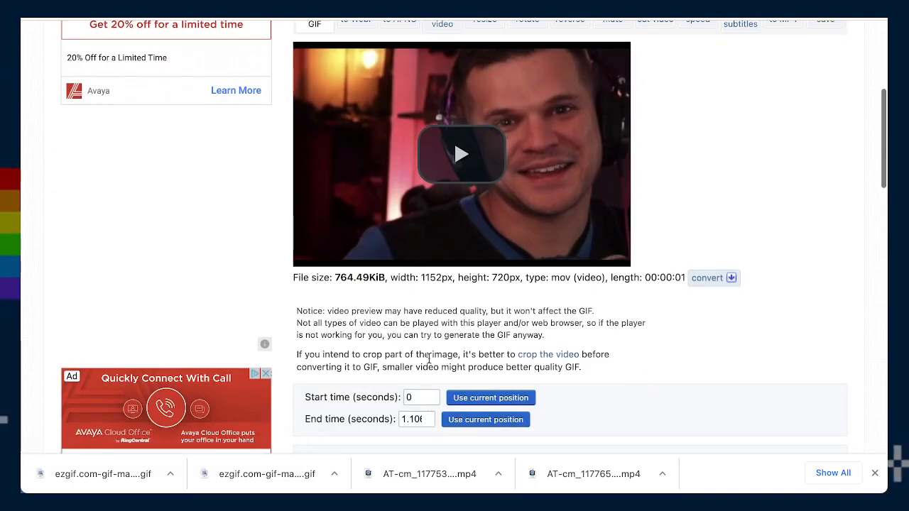
scroll(429, 360, down, 2)
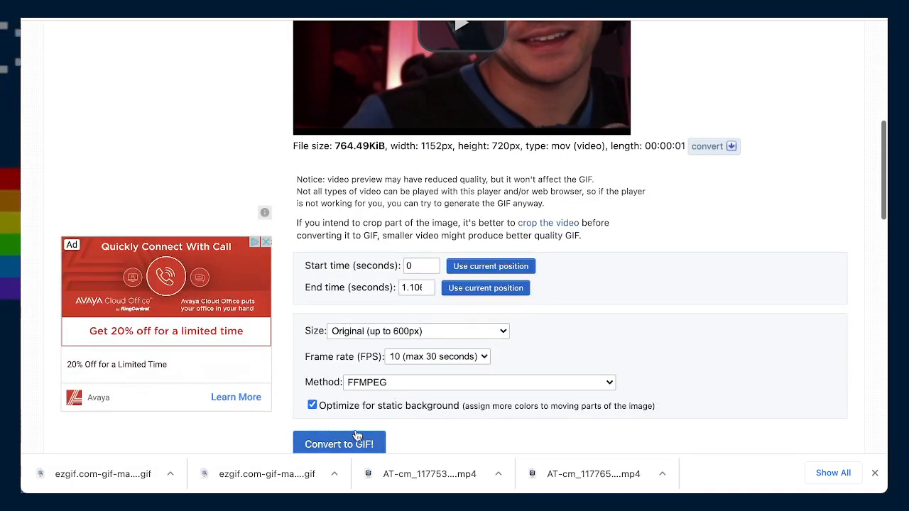
scroll(444, 404, down, 8)
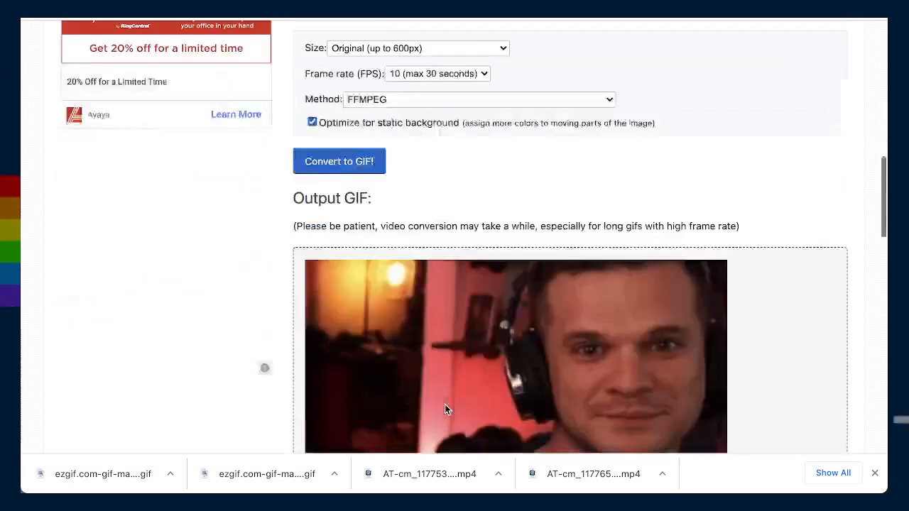
scroll(447, 406, up, 1)
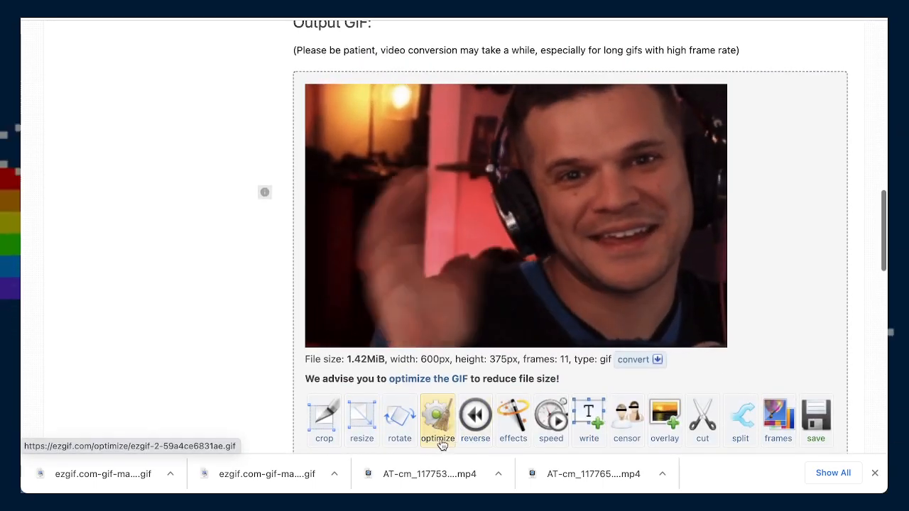
- Apply effects to the waving GIF: saturation 106, lightness 112, brightness 12, contrast 5, and forward-and-reverse playback without repeating the first and last frame
click(514, 421)
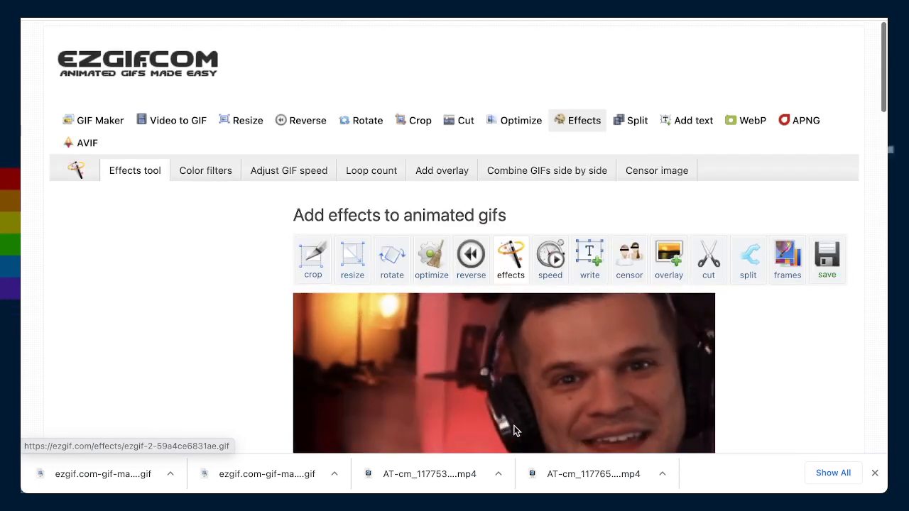
scroll(495, 371, down, 5)
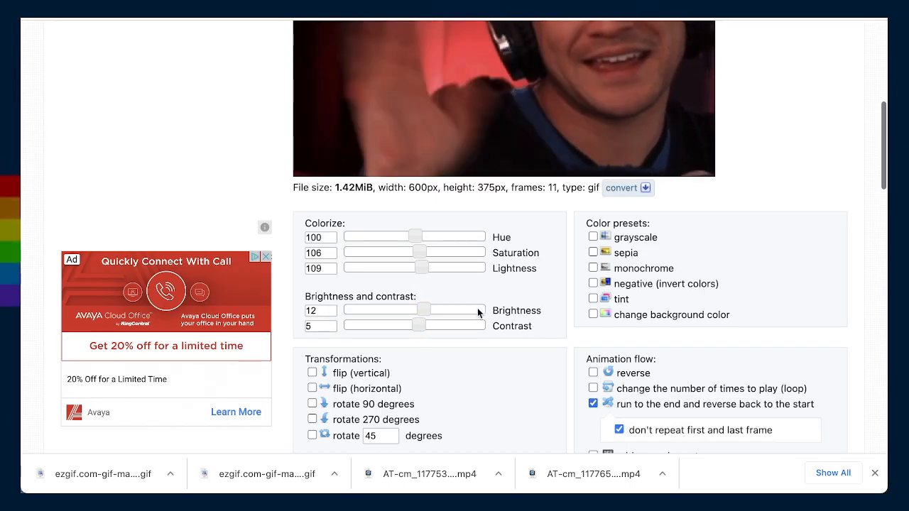
drag(424, 262, 426, 261)
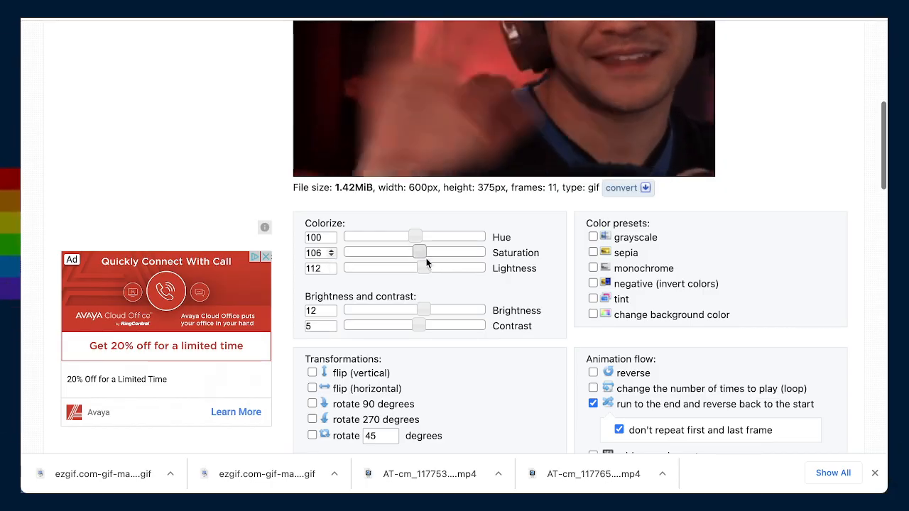
scroll(461, 337, down, 7)
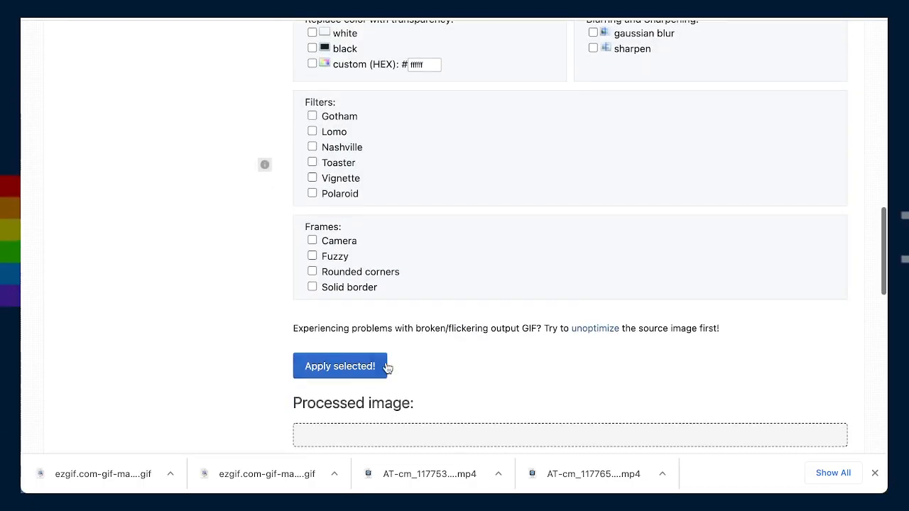
click(359, 363)
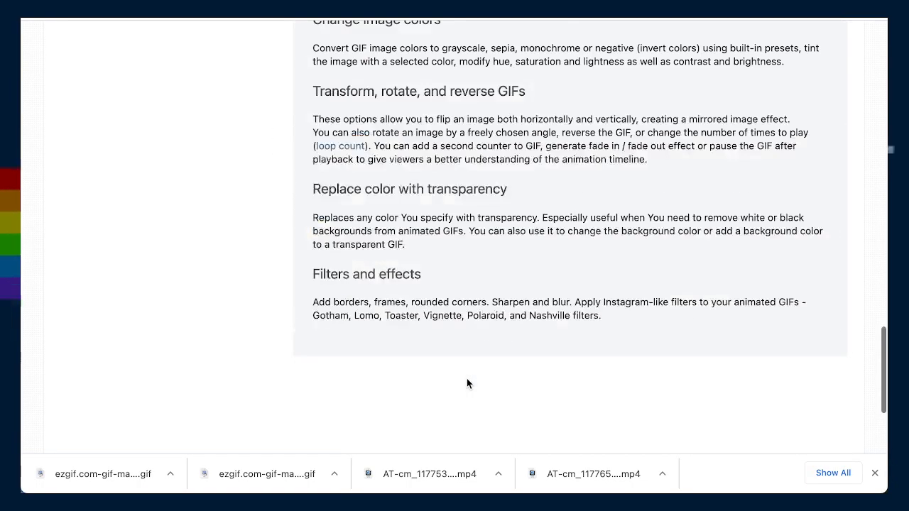
scroll(467, 383, down, 1)
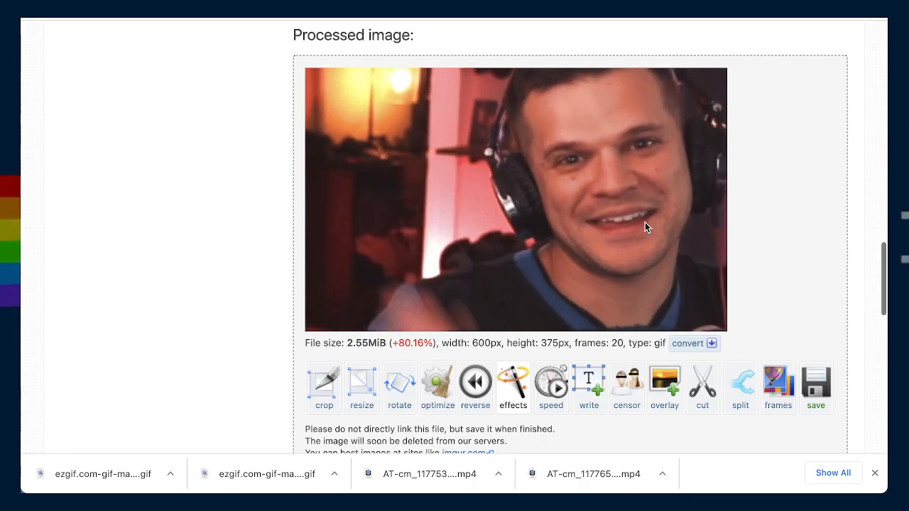
scroll(545, 307, down, 1)
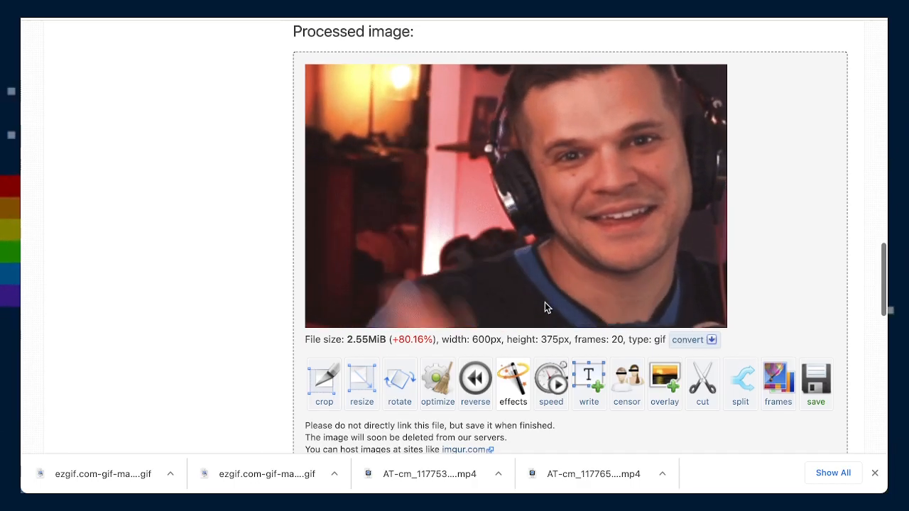
- Optimize the processed waving GIF with the Lossy GIF method at compression level 35 and download it
click(438, 380)
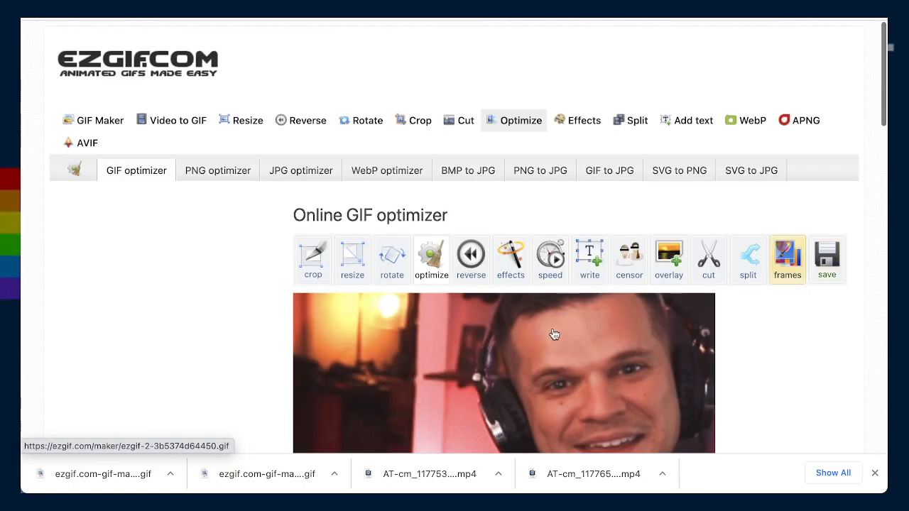
scroll(552, 336, down, 9)
scroll(552, 328, up, 2)
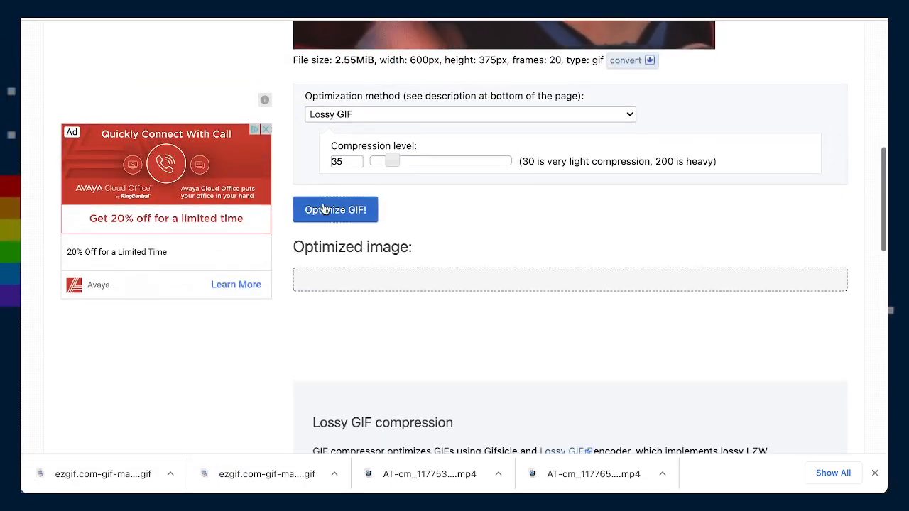
click(343, 221)
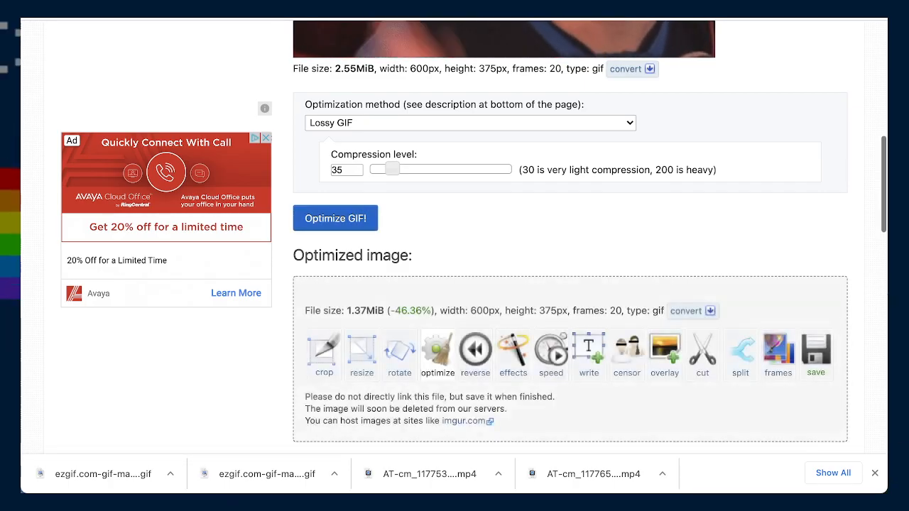
scroll(845, 302, down, 4)
scroll(845, 302, up, 1)
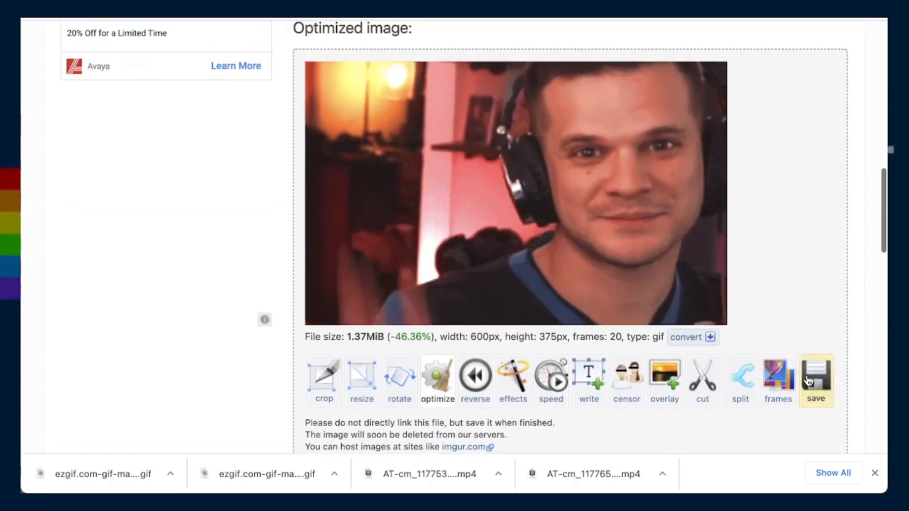
click(816, 387)
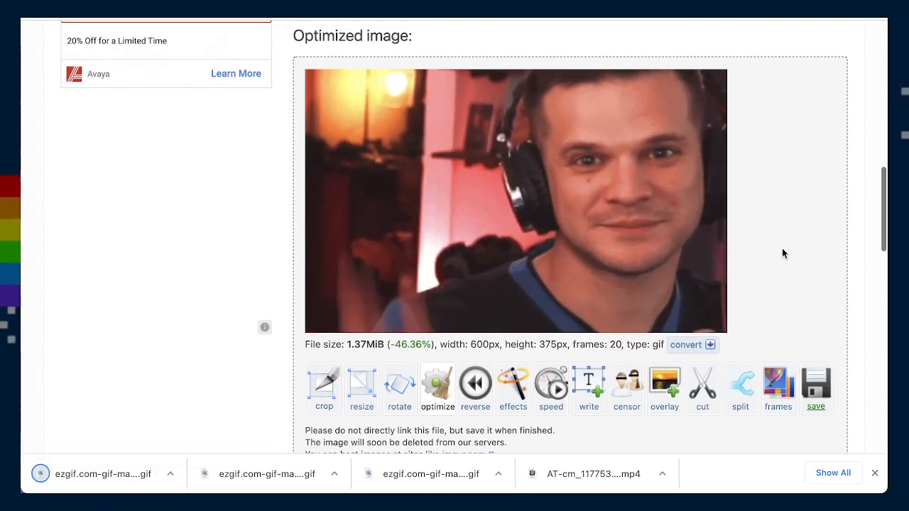
scroll(782, 250, down, 1)
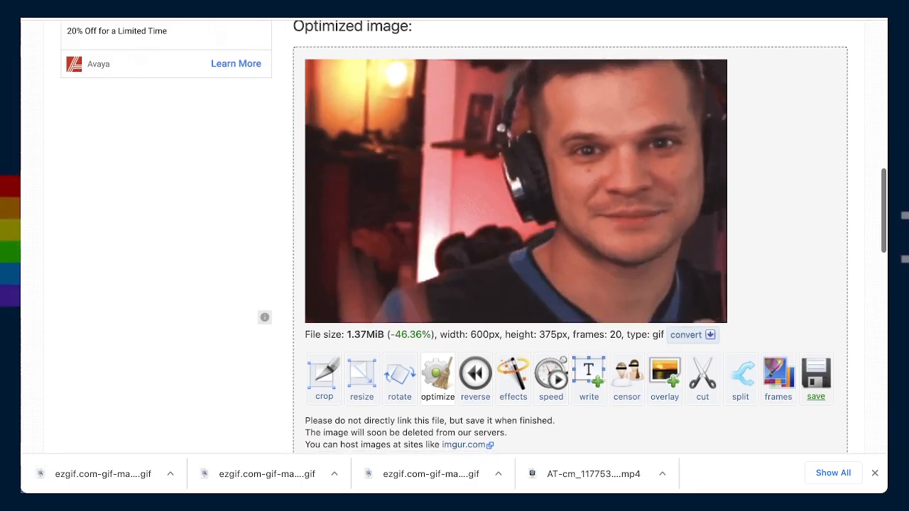
- Switch to Tenor GIF Maker and add the finished reaction GIFs for upload
key(ctrl+Tab)
click(711, 43)
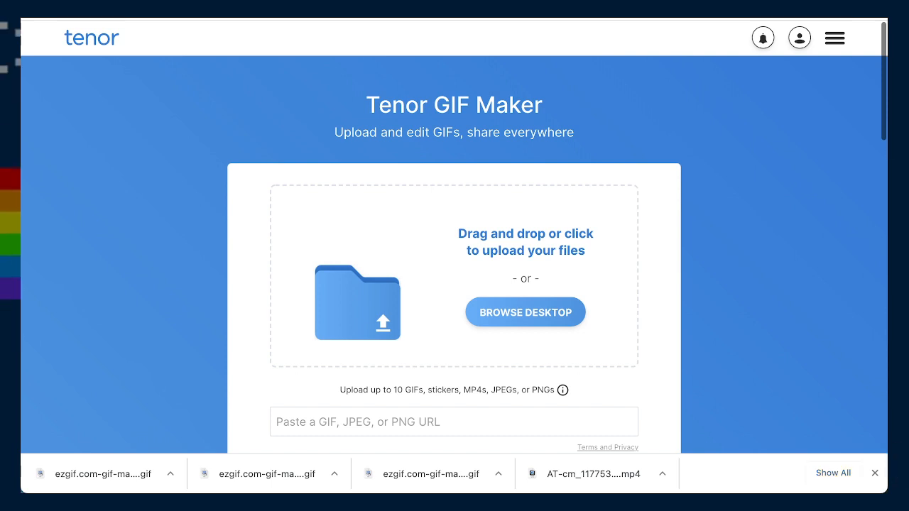
drag(901, 260, 526, 299)
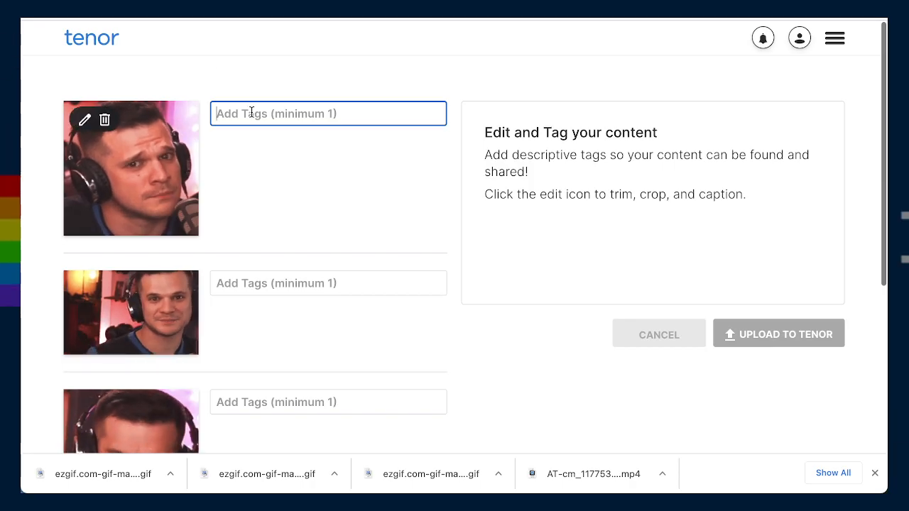
- Add the tags wattsthesafeword and wts to all of the uploaded GIFs
text(wattsthesafew)
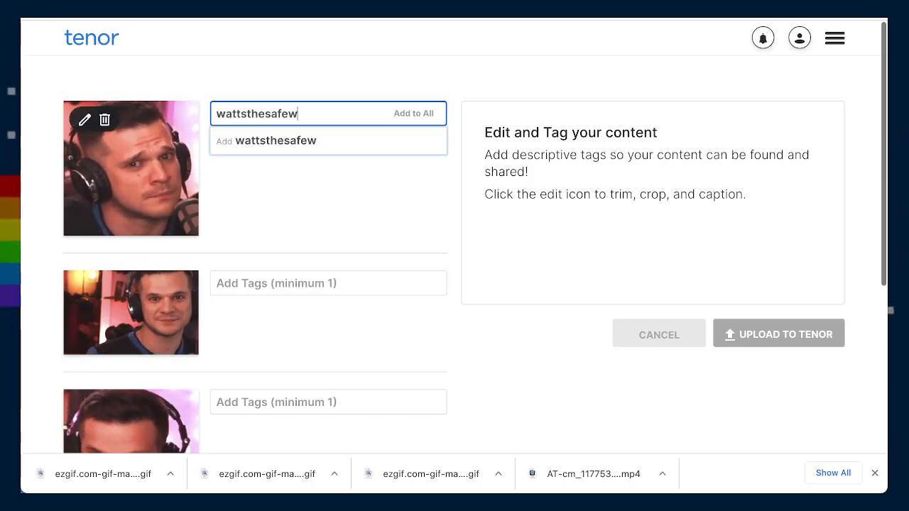
text(ord)
click(426, 116)
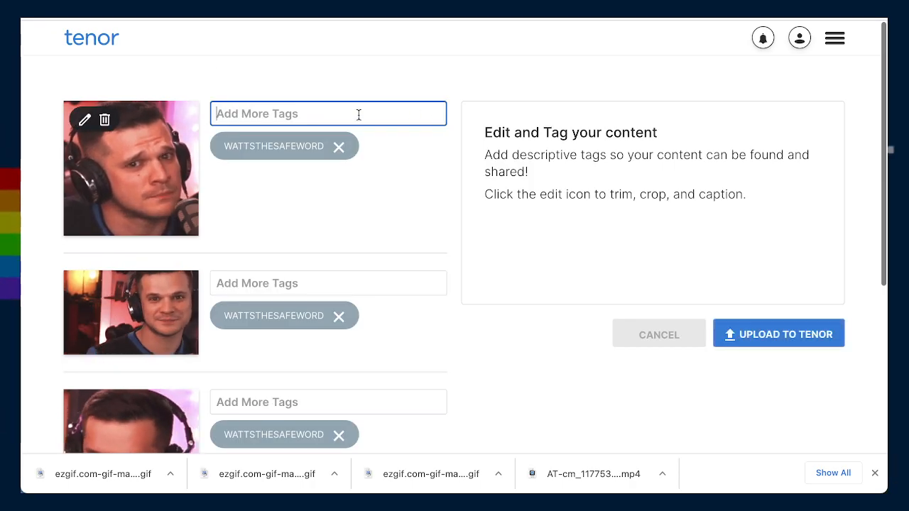
text(wts)
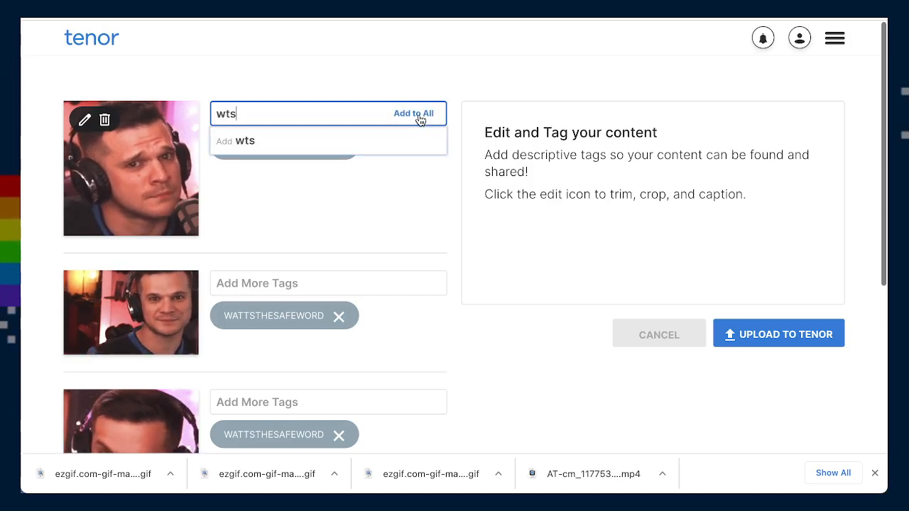
click(419, 116)
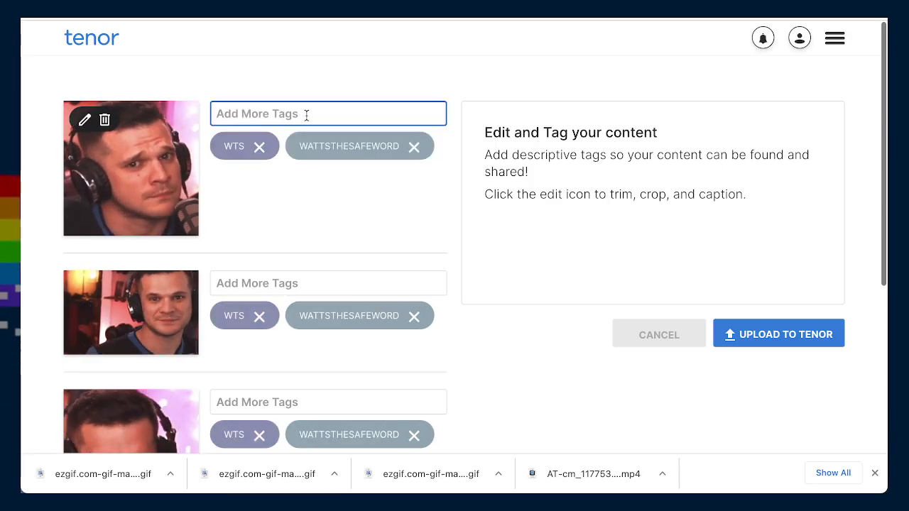
- Add the creator's name as a tag to all GIFs, and tag the first GIF with puppy eyes, sad eyes and adorable
text(scottryder)
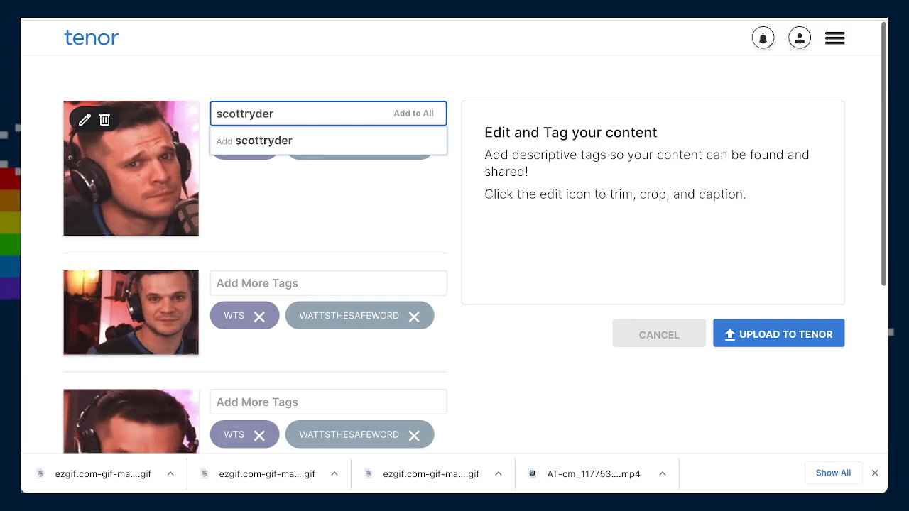
click(410, 117)
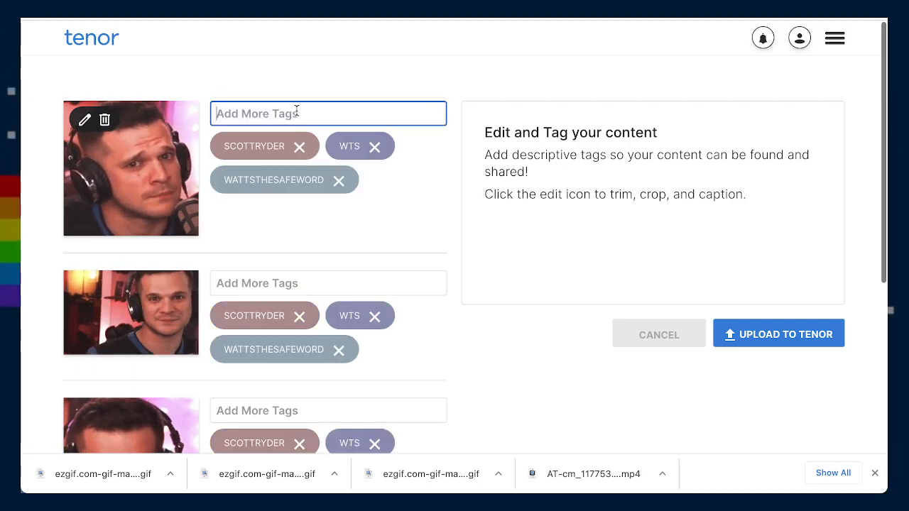
text(puppy)
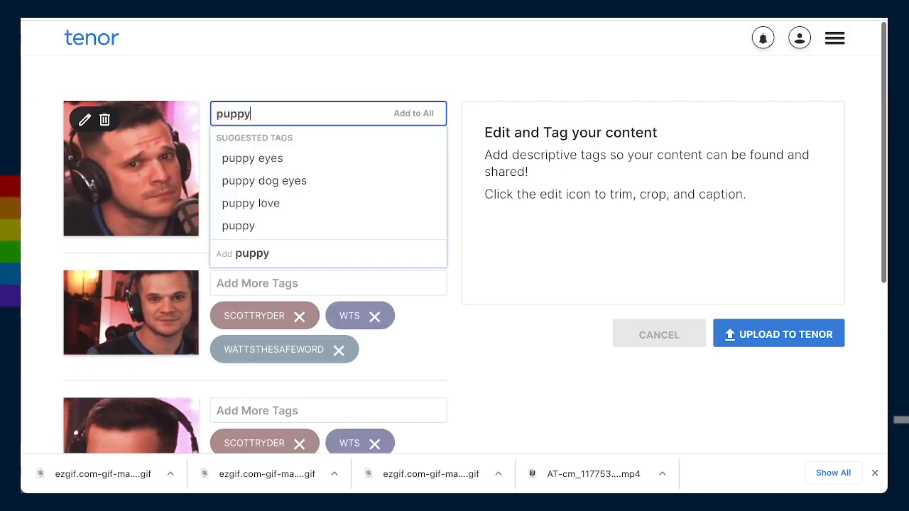
key(Return)
text(sad eyes)
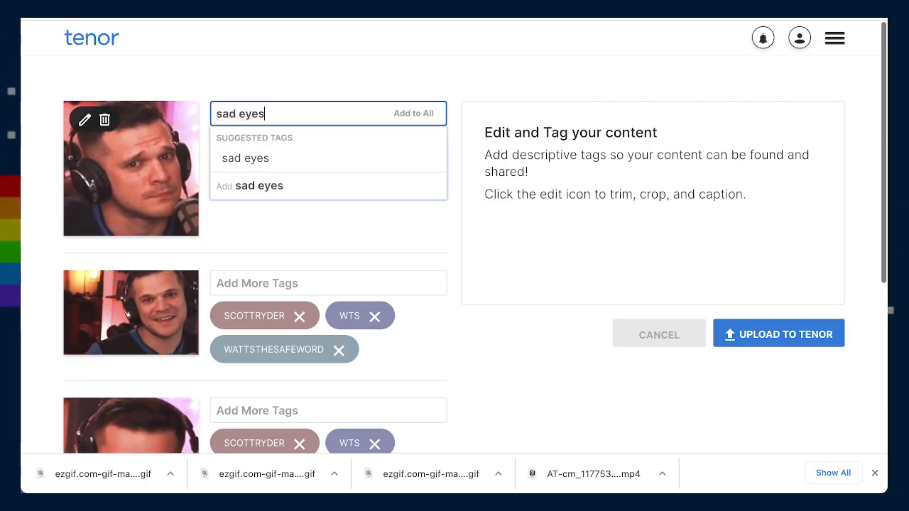
key(Down)
key(Return)
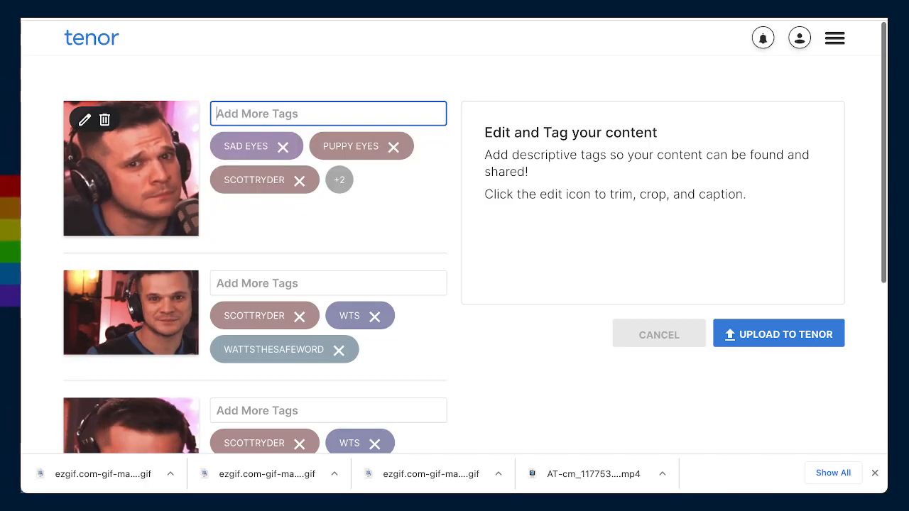
text(adorable)
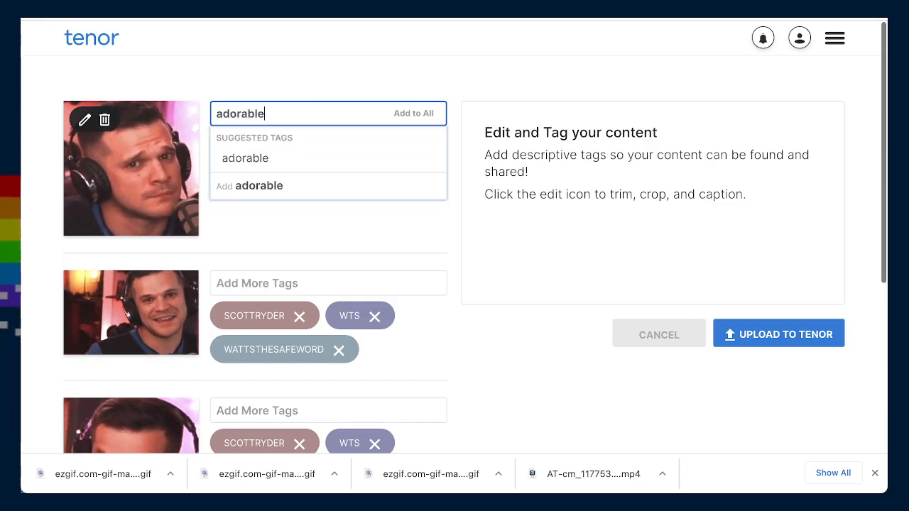
key(Down)
key(Return)
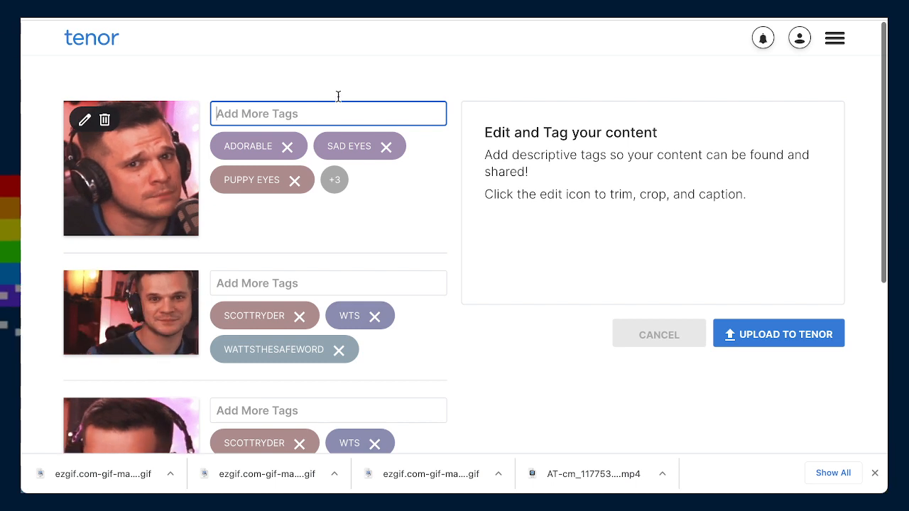
- Expand the first GIF's full tag list and add the suggested tags please please and pouting to it
click(334, 180)
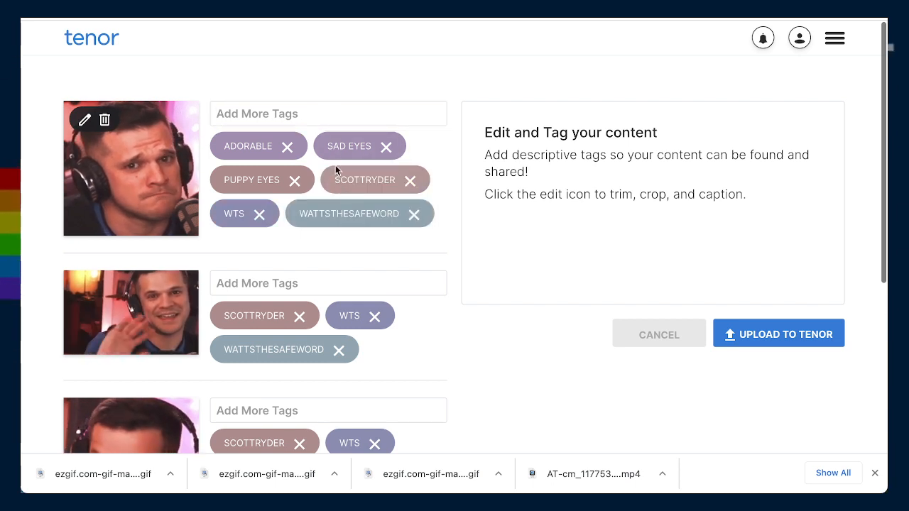
click(329, 113)
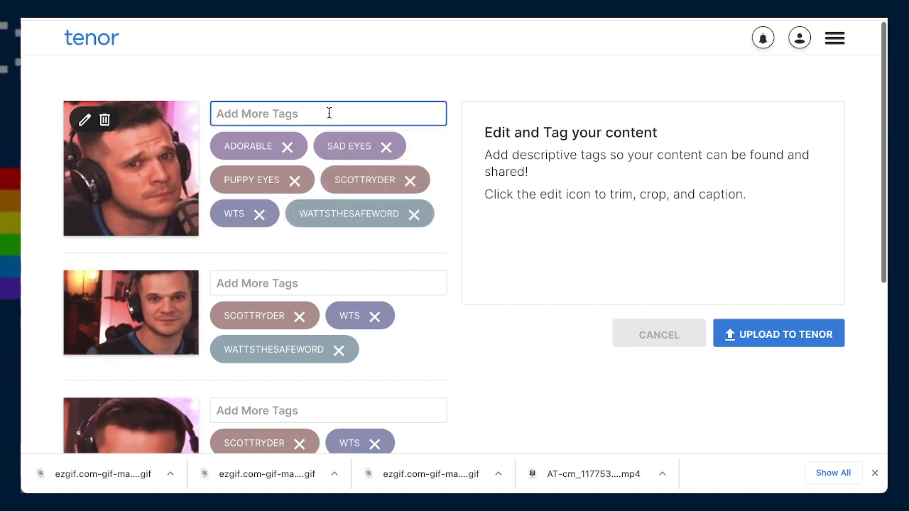
text(please)
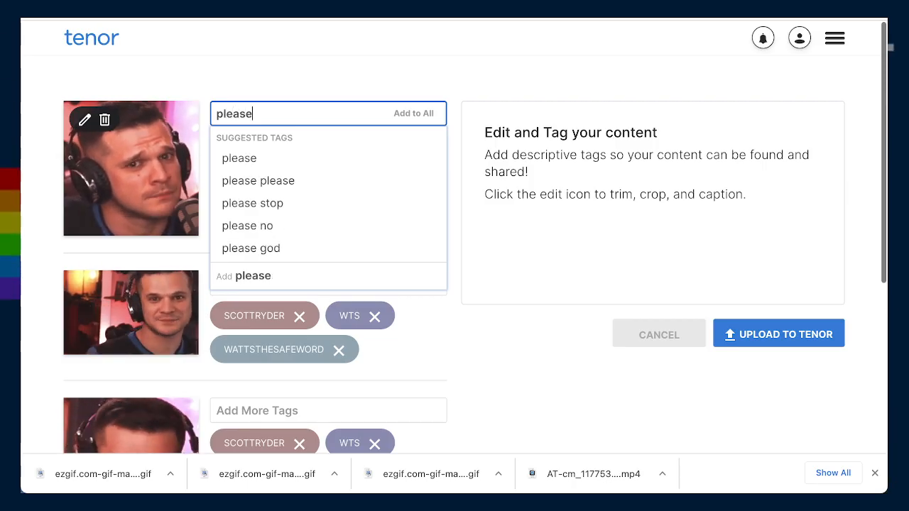
key(Down)
key(Down)
key(Return)
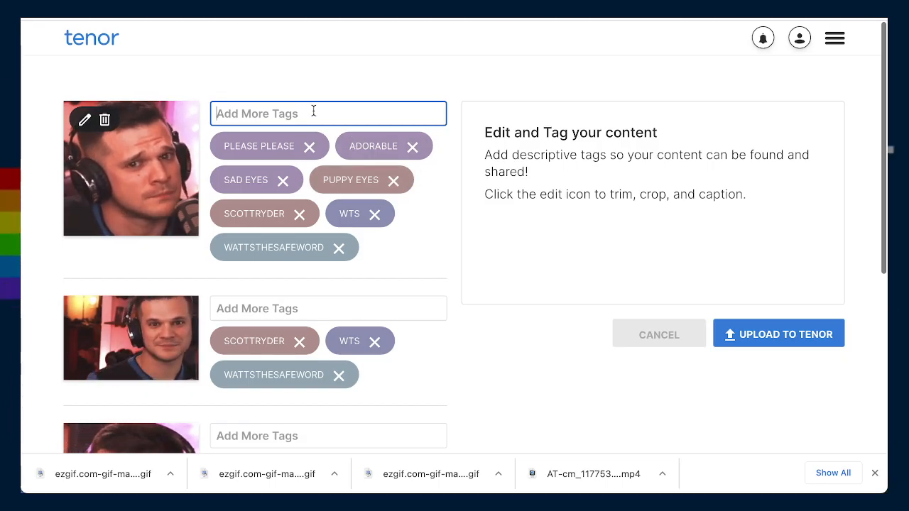
text(put)
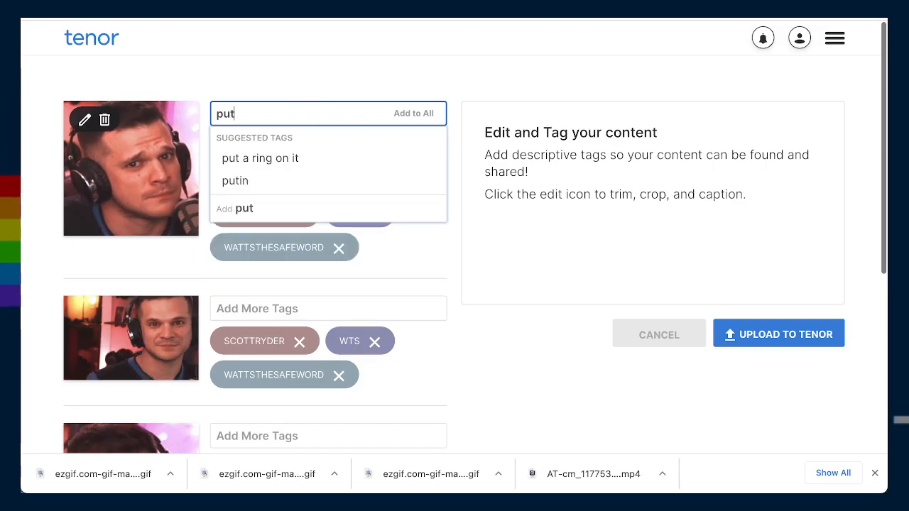
key(BackSpace)
key(BackSpace)
text(ou)
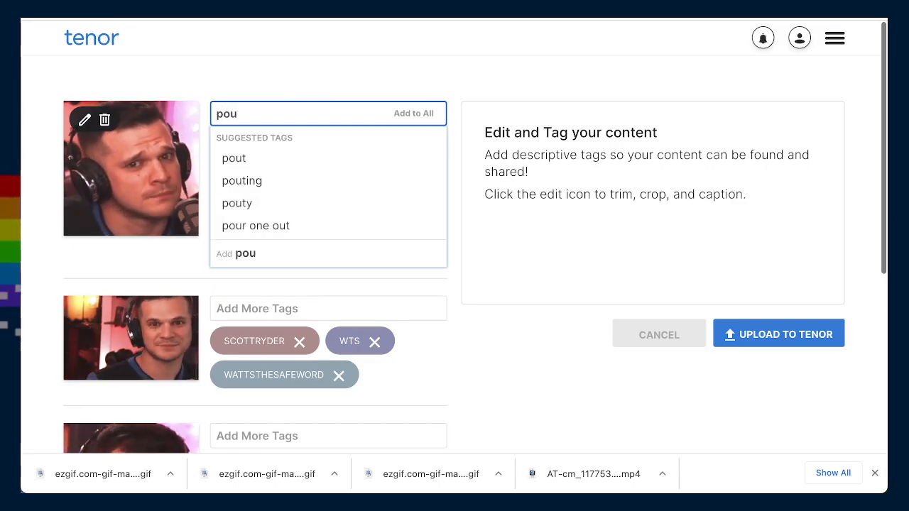
text(t)
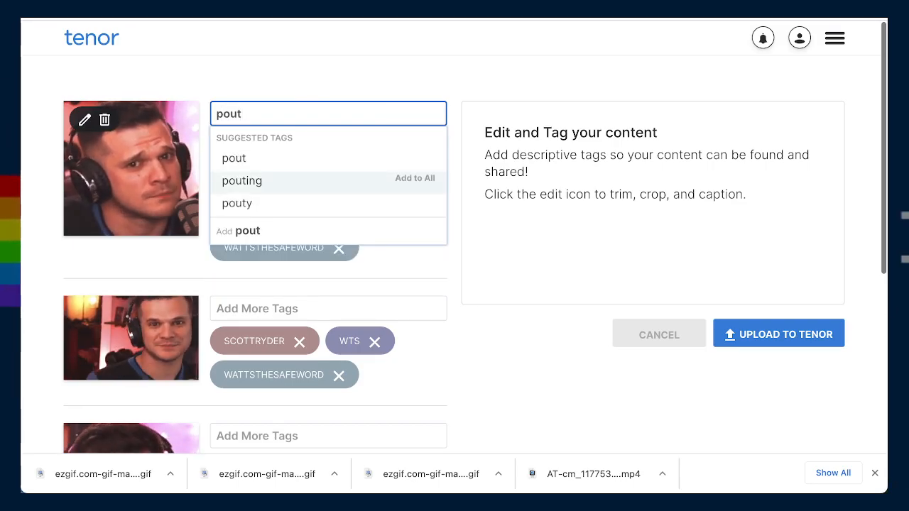
key(Return)
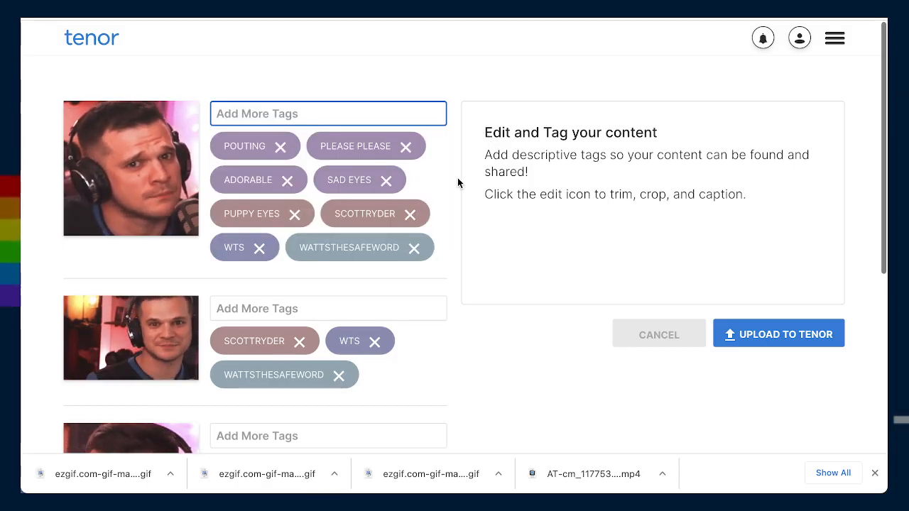
- Add the tags wave, waves and waving to the second GIF, the one with the hand wave
scroll(453, 179, down, 2)
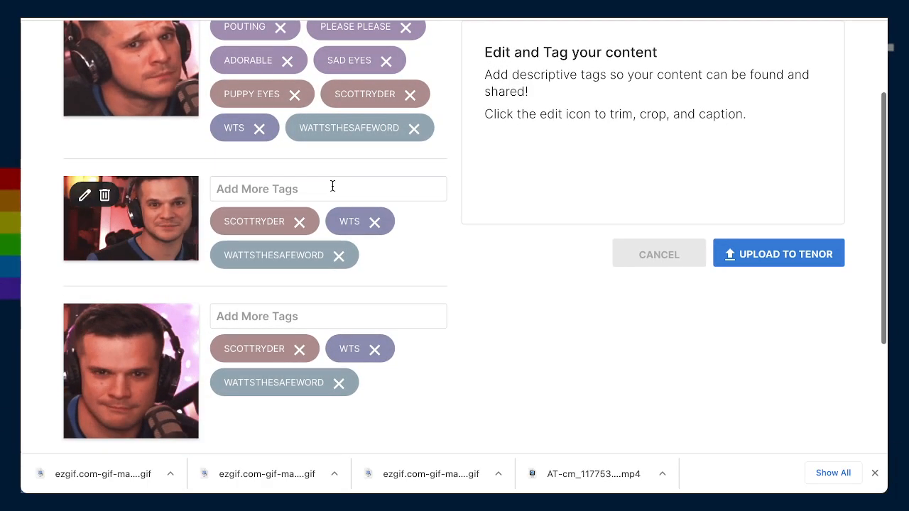
click(333, 186)
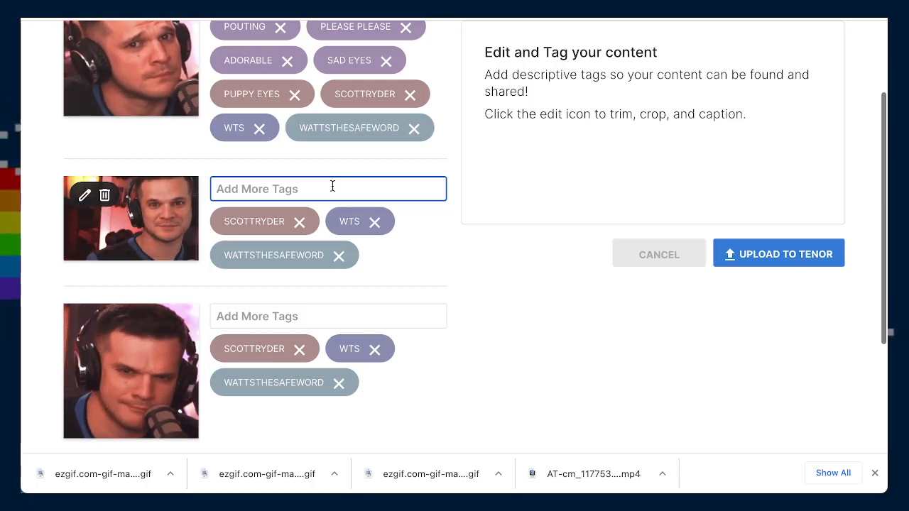
text(wave)
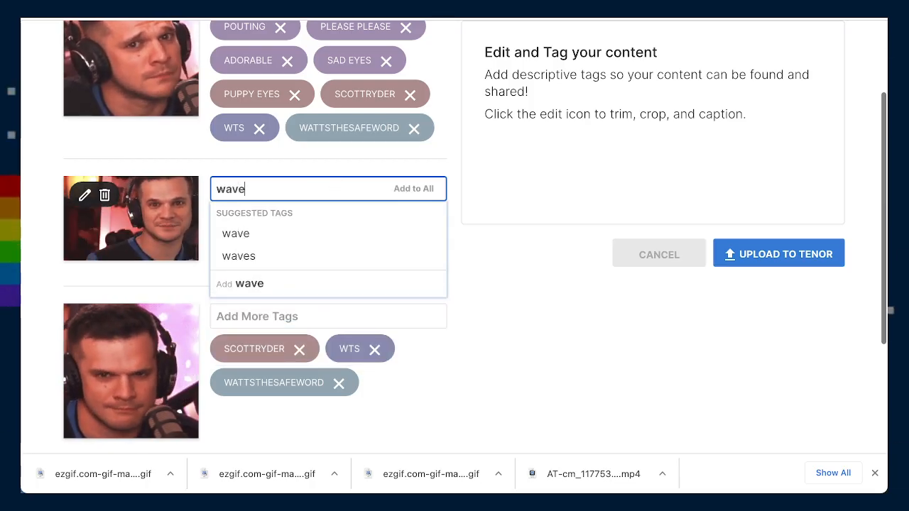
key(Return)
text(waves)
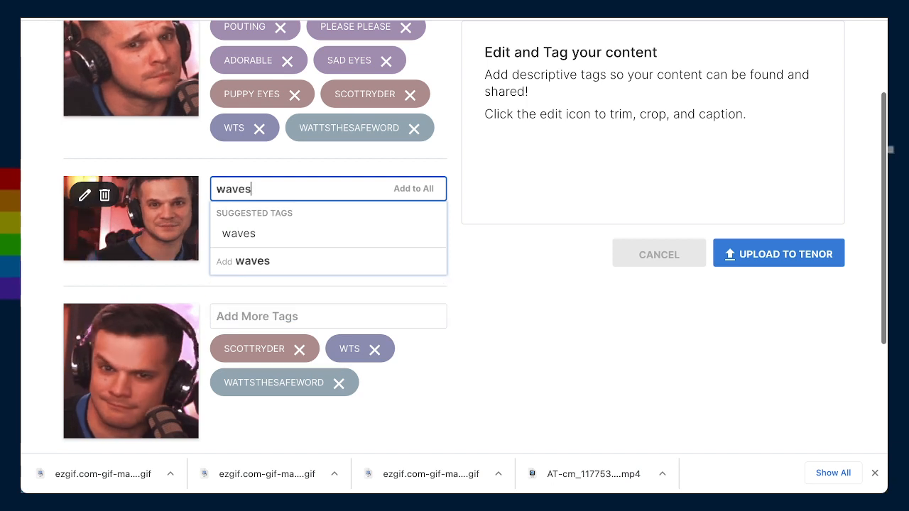
key(Down)
key(Return)
text(waving)
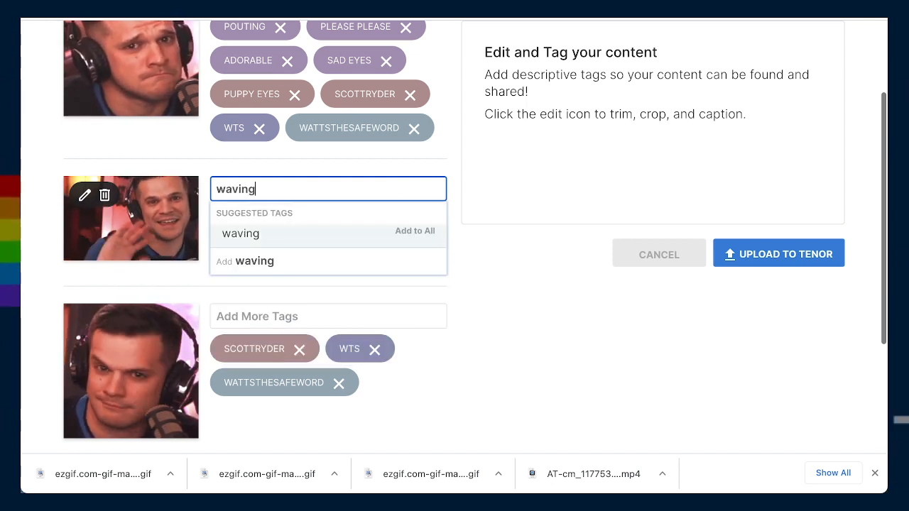
key(Return)
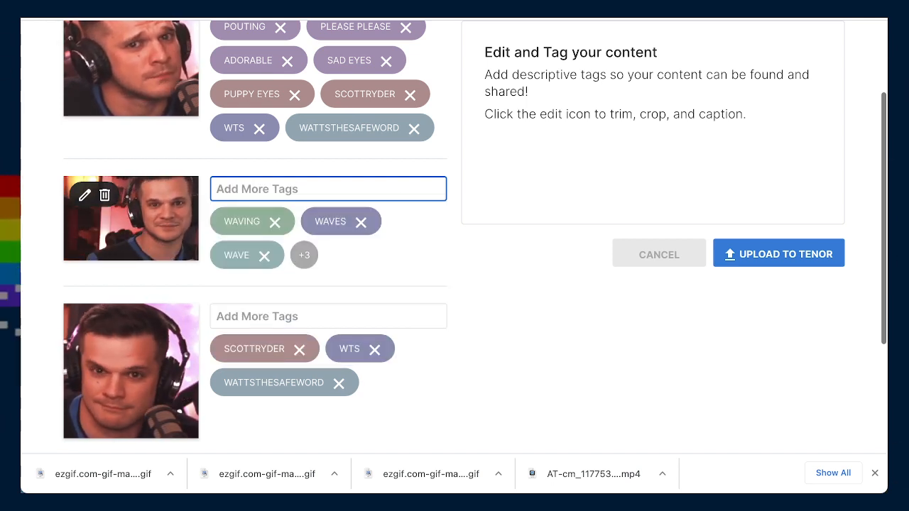
- Add the greeting tags hello, hello there and welcome to the waving GIF
text(hello)
key(Return)
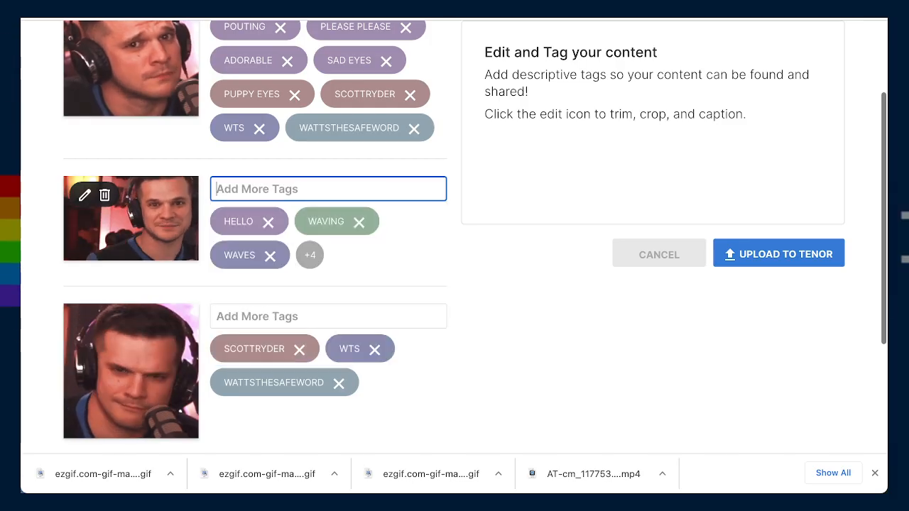
text(hello)
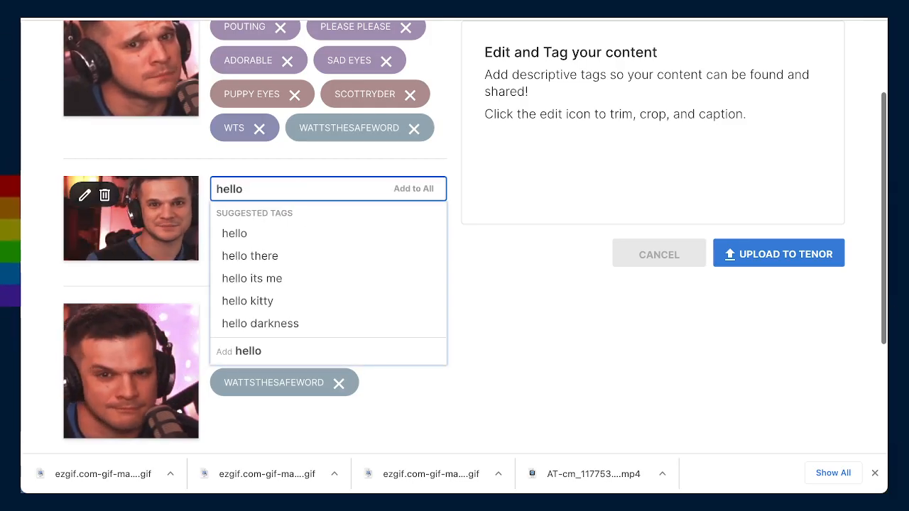
key(Down)
key(Down)
key(Return)
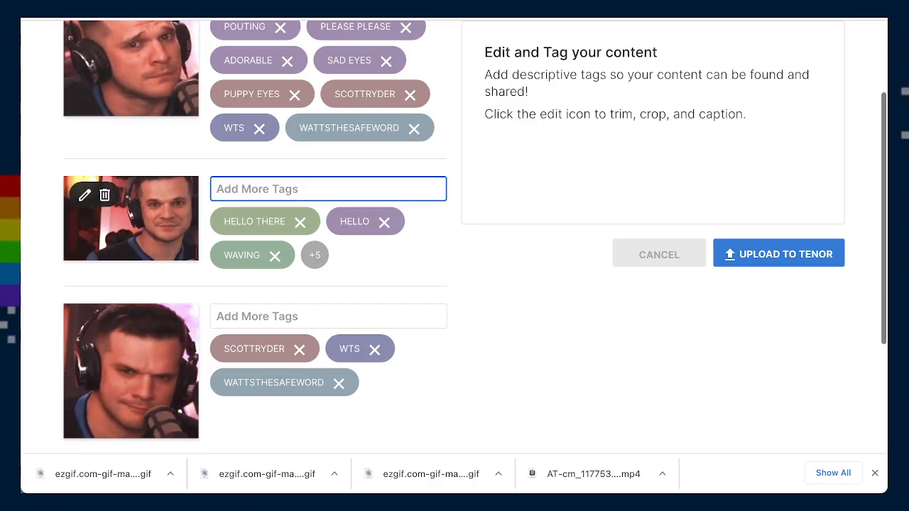
text(welcome)
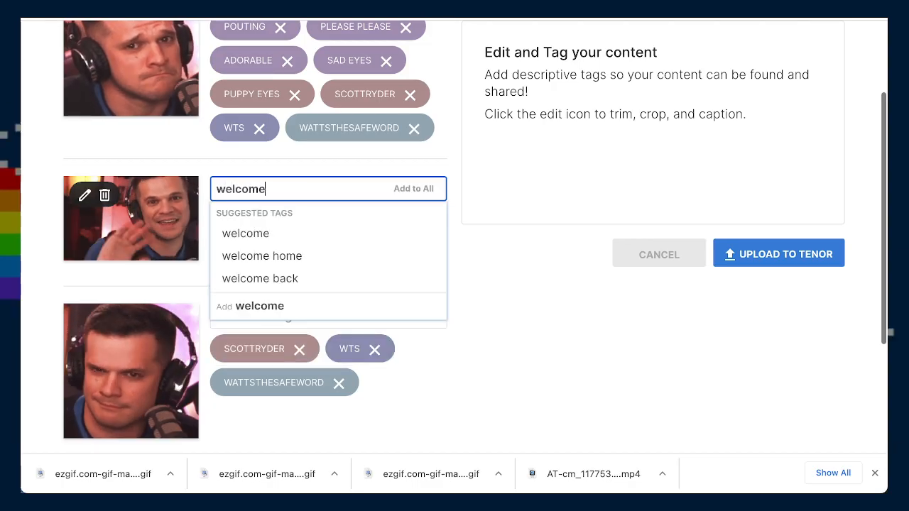
key(Down)
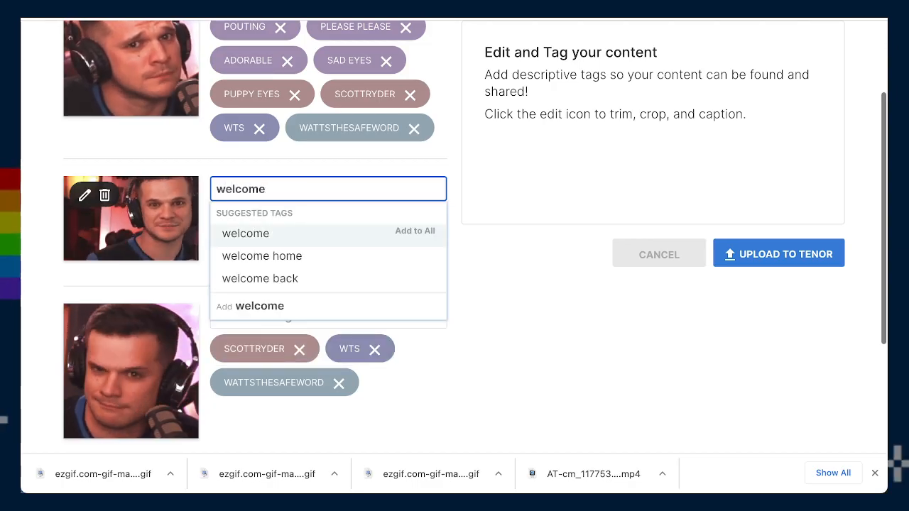
key(Return)
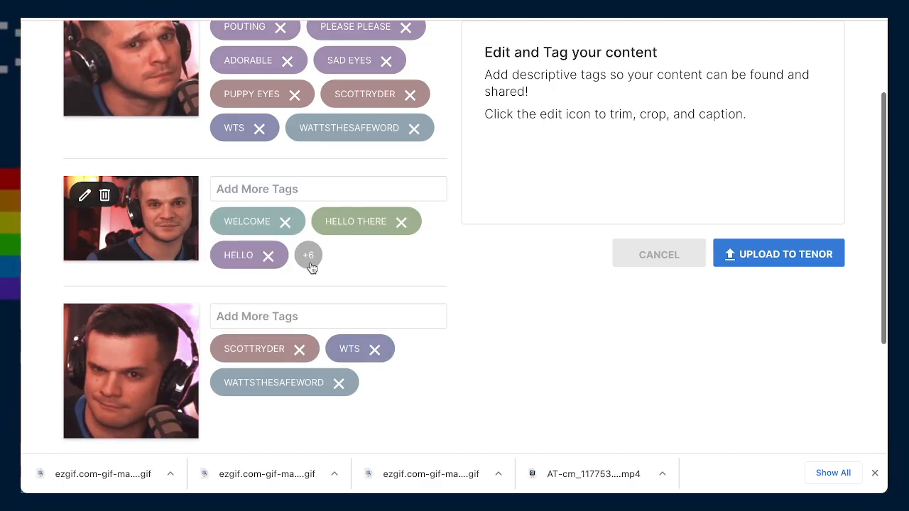
- Expand the waving GIF's full tag list and add the tag friendly to it
click(308, 258)
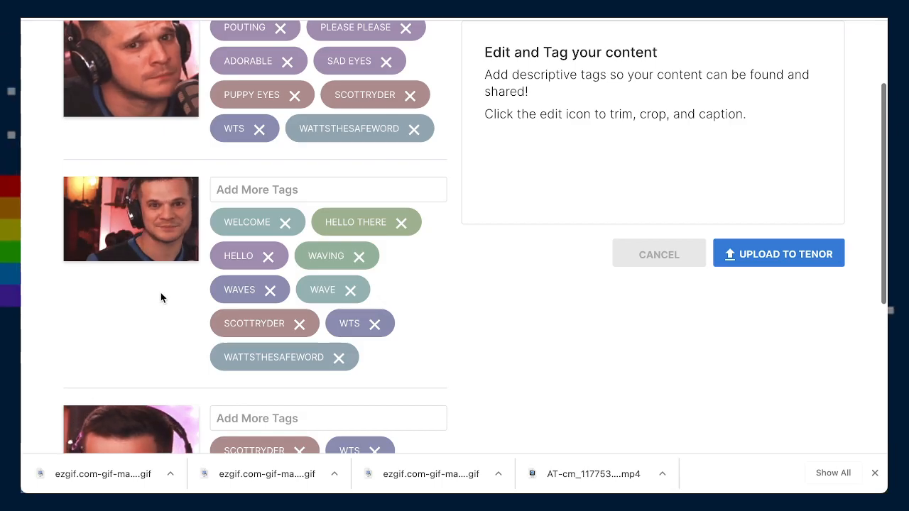
click(265, 194)
text(f)
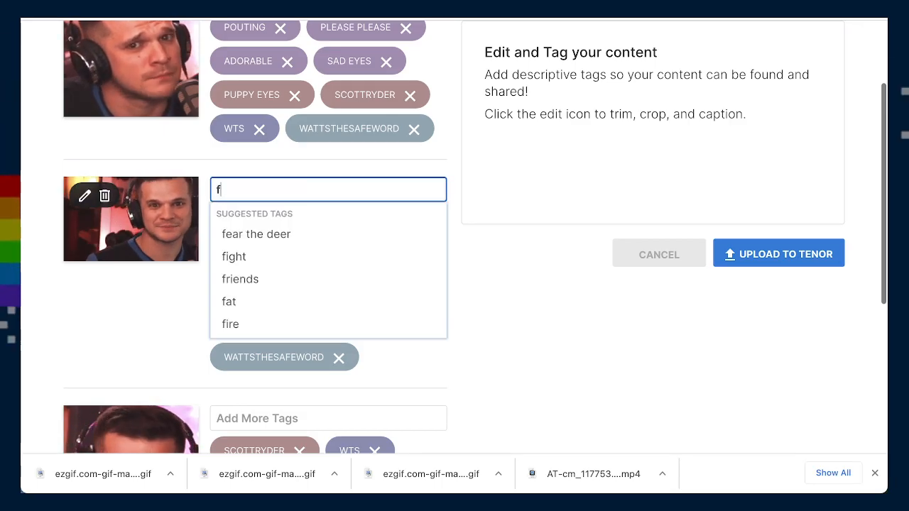
text(riendly)
key(Return)
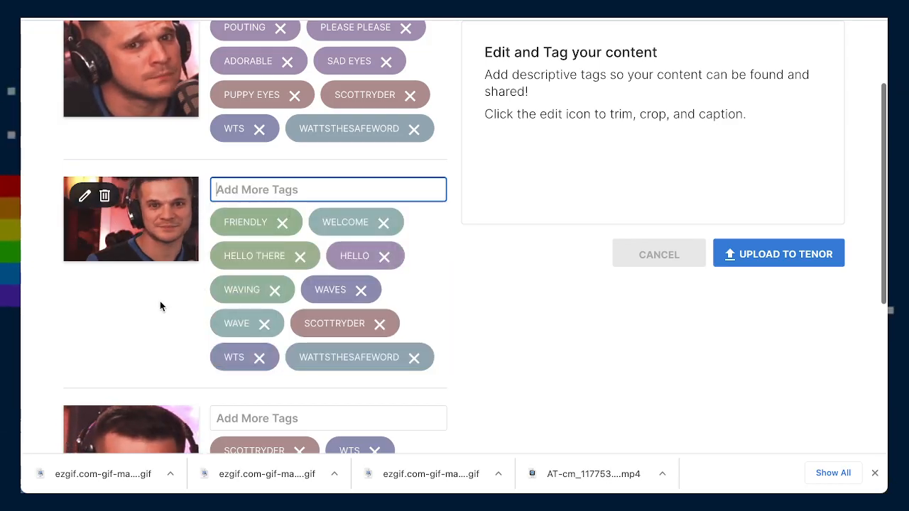
- Add the tag flirty to the third GIF, the close-up face with the microphone
scroll(170, 304, down, 3)
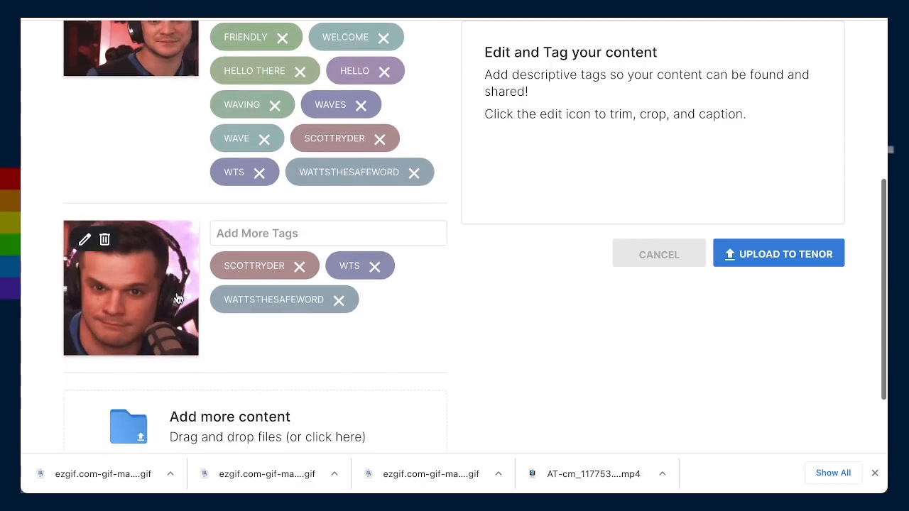
click(261, 213)
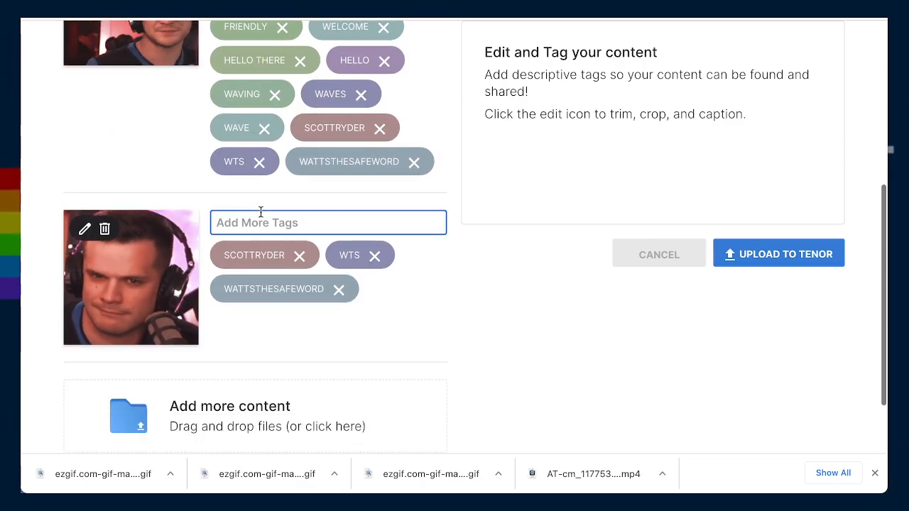
text(sexy)
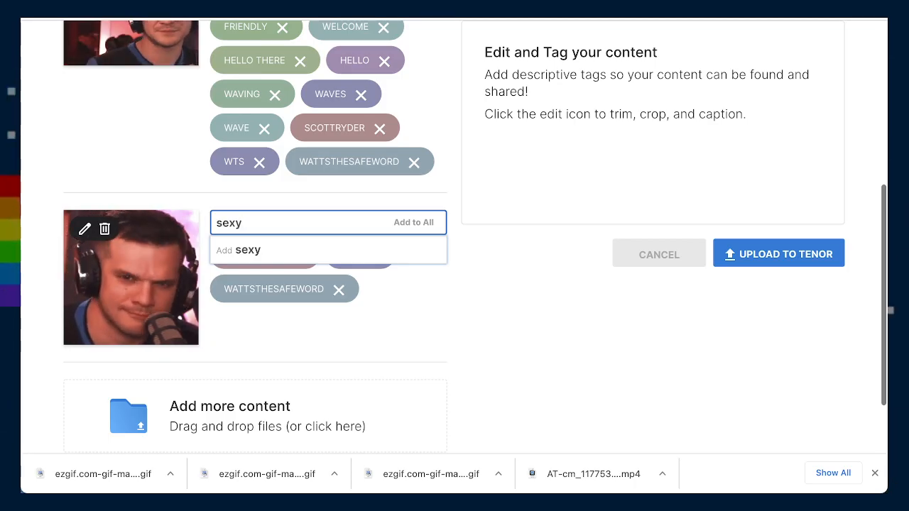
key(ctrl+a)
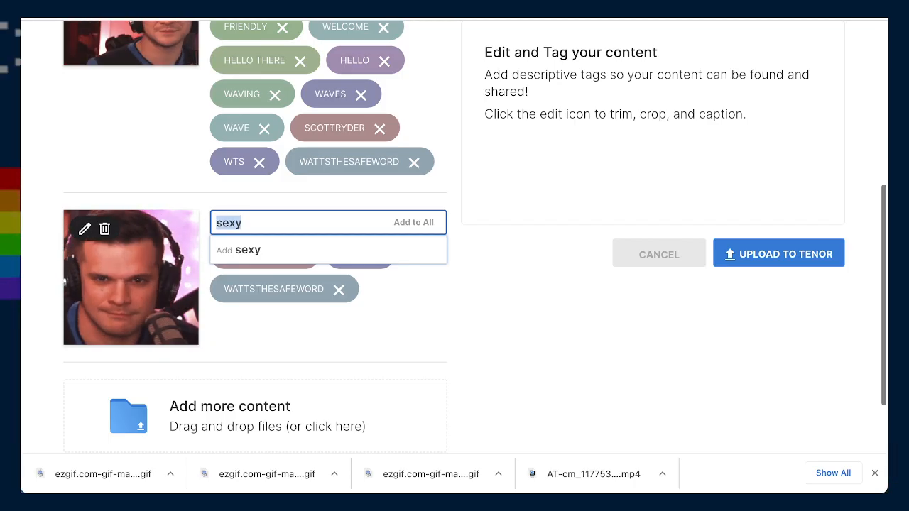
text(flirty)
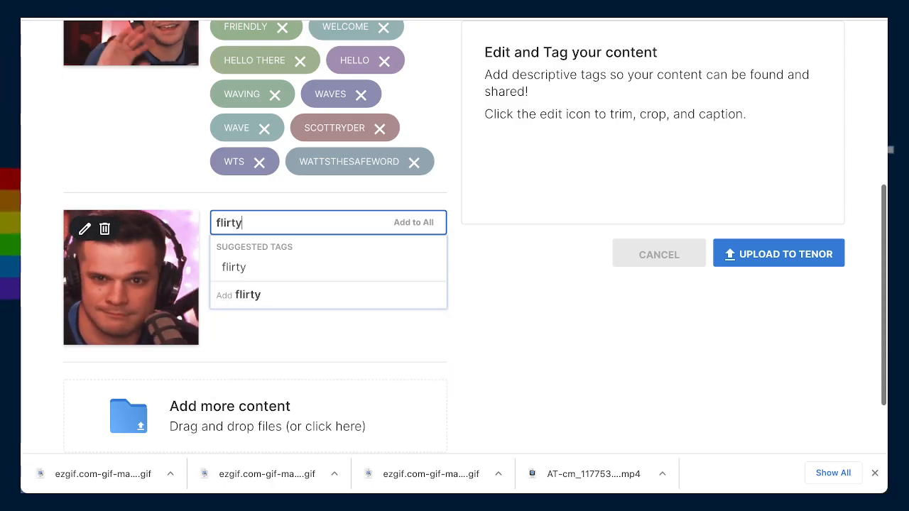
key(Return)
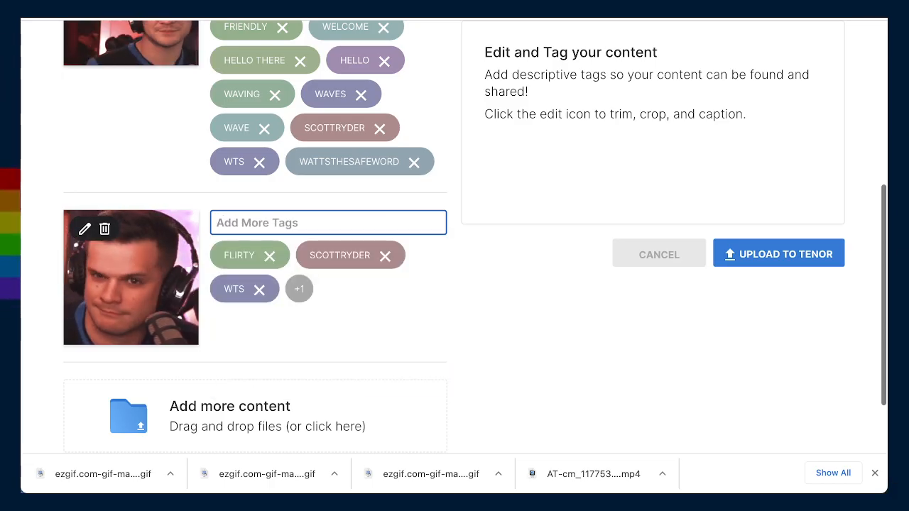
- Add the tag flirting to the third GIF
text(flirin)
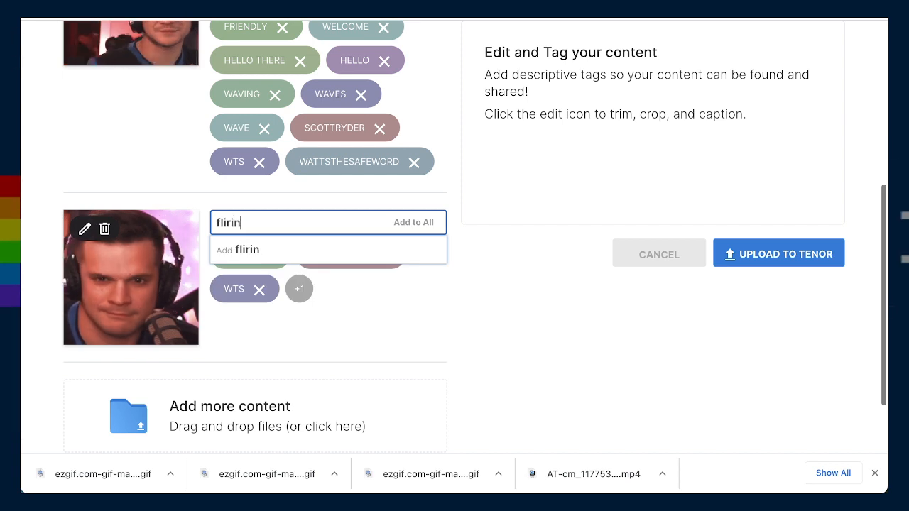
text(g)
key(BackSpace)
key(BackSpace)
key(BackSpace)
key(BackSpace)
text(r)
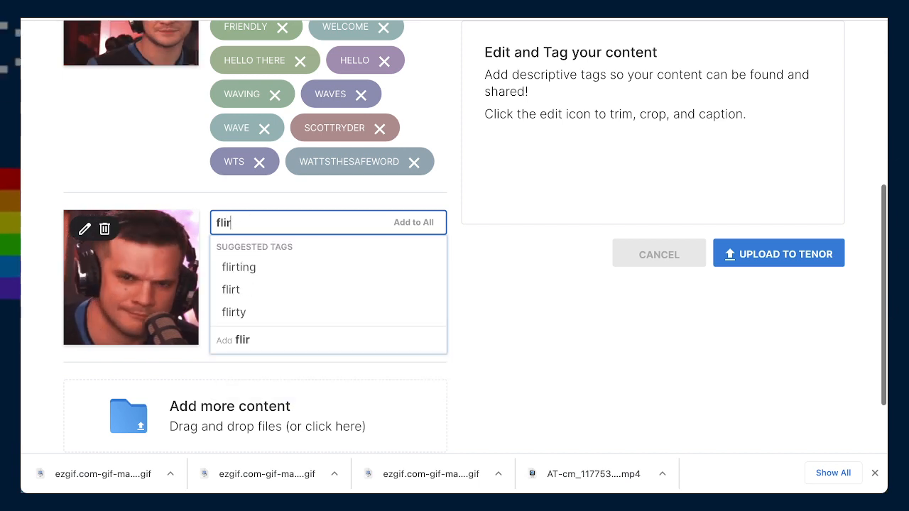
text(ting)
key(Return)
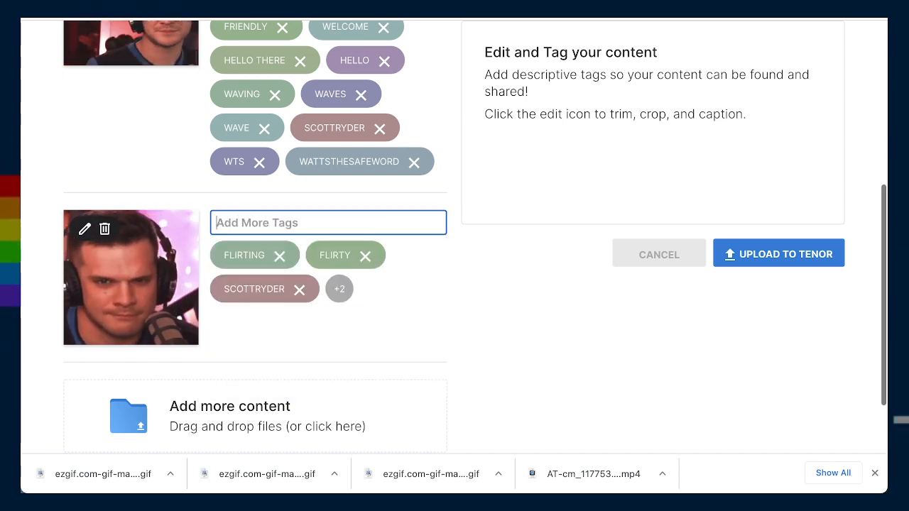
- Add the facial tags eyes and eyebrows to the third GIF
text(eyes)
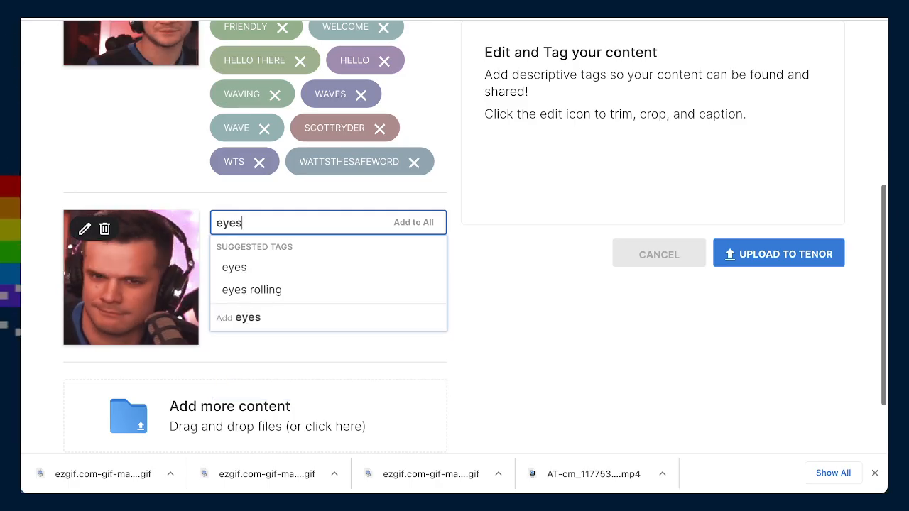
key(Return)
text(eyebrow)
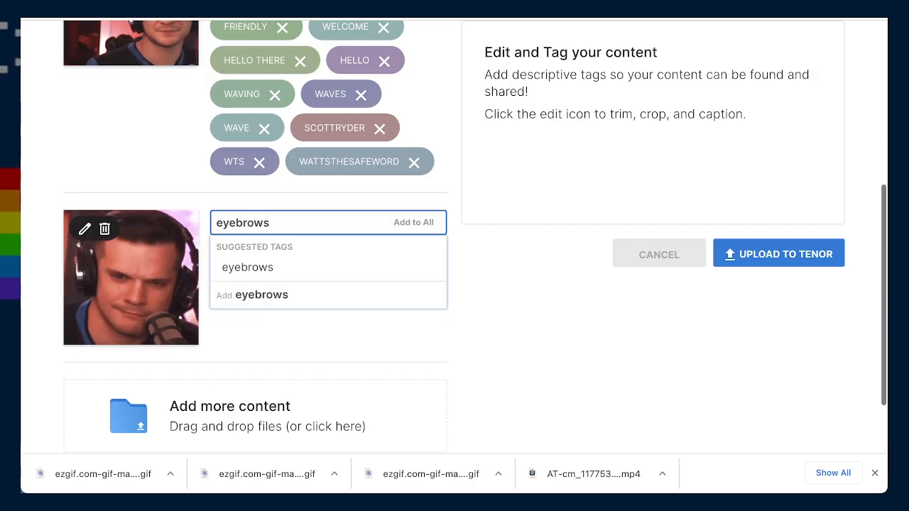
key(Return)
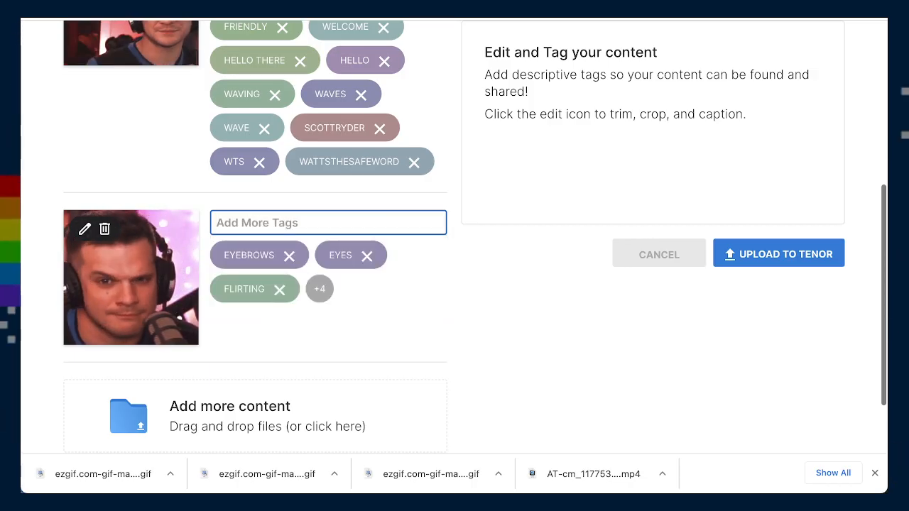
- Add the tags hey there, hey you and hey baby to the third GIF and expand its full tag list
text(hey there)
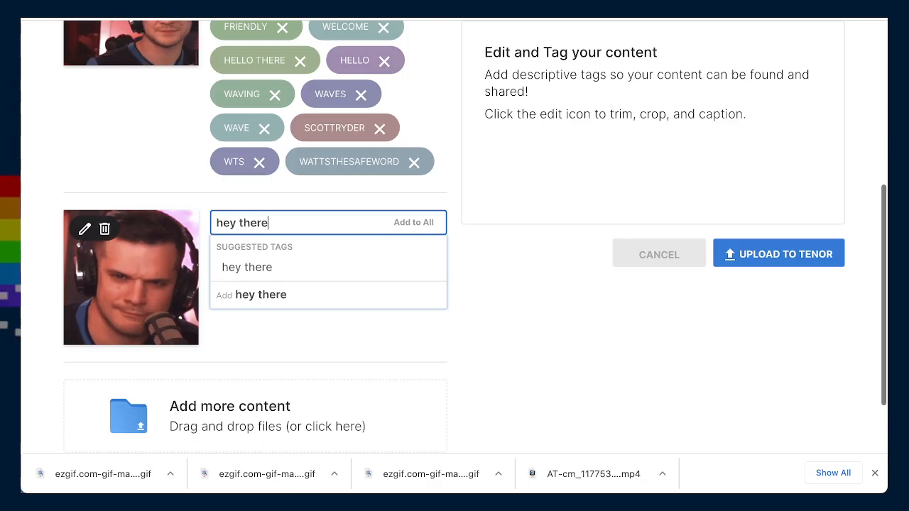
key(Return)
text(hey)
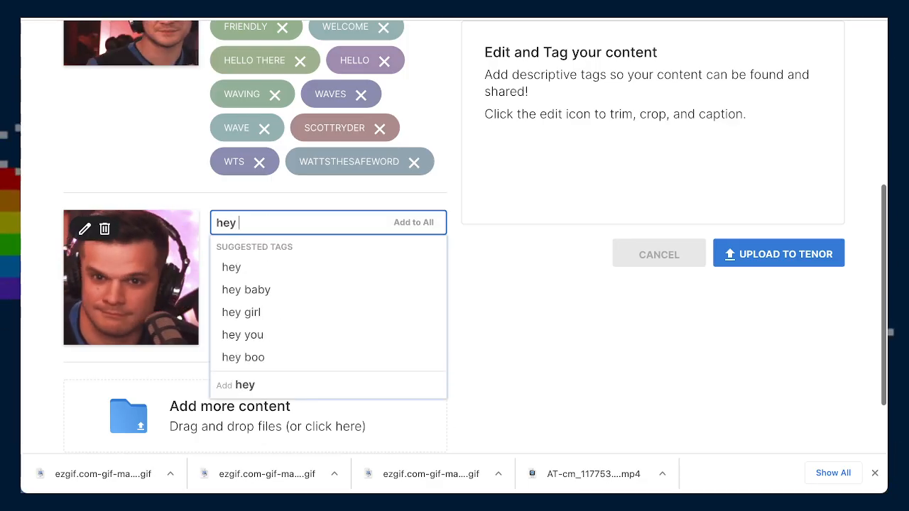
text( you)
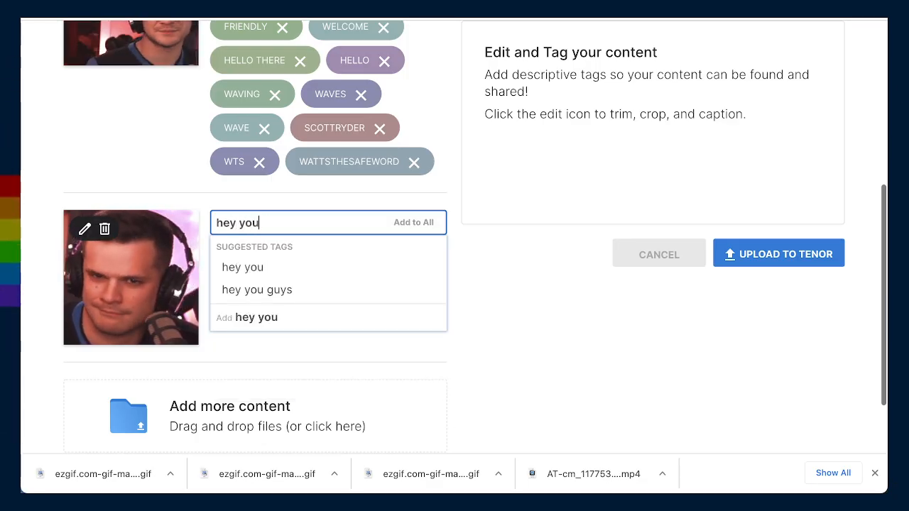
key(Return)
text(hey )
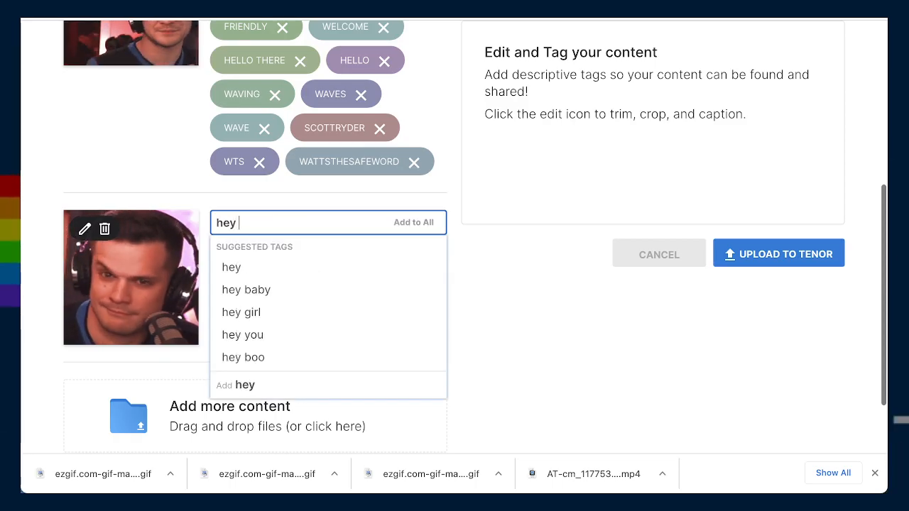
text(baby)
key(Return)
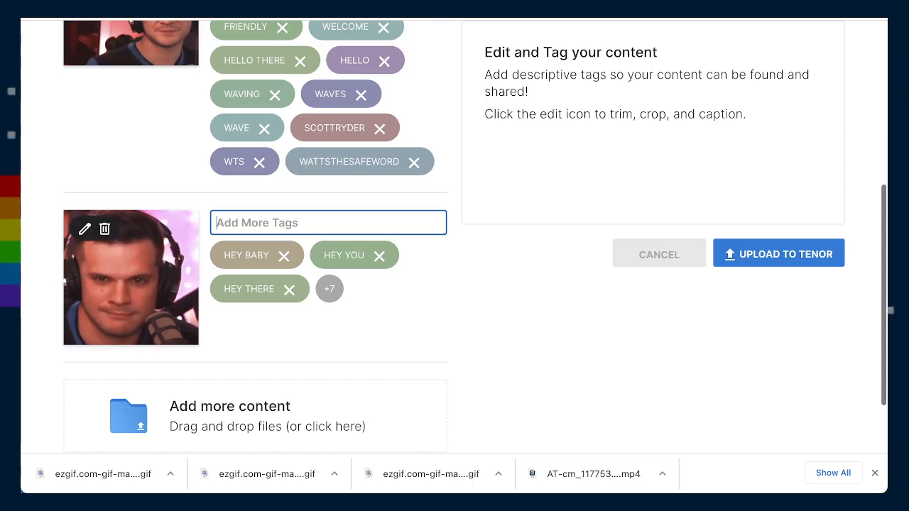
click(329, 290)
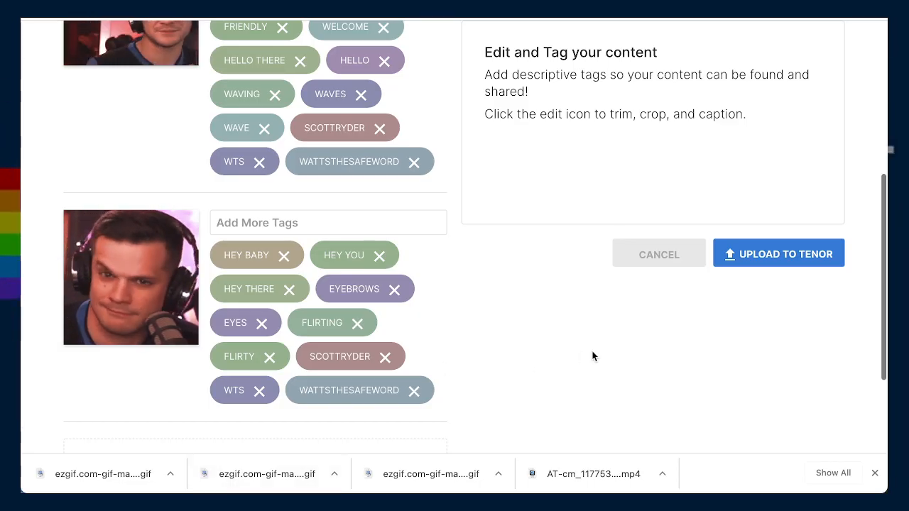
- Open the third GIF for editing and examine its trim, crop and caption options
key(Tab)
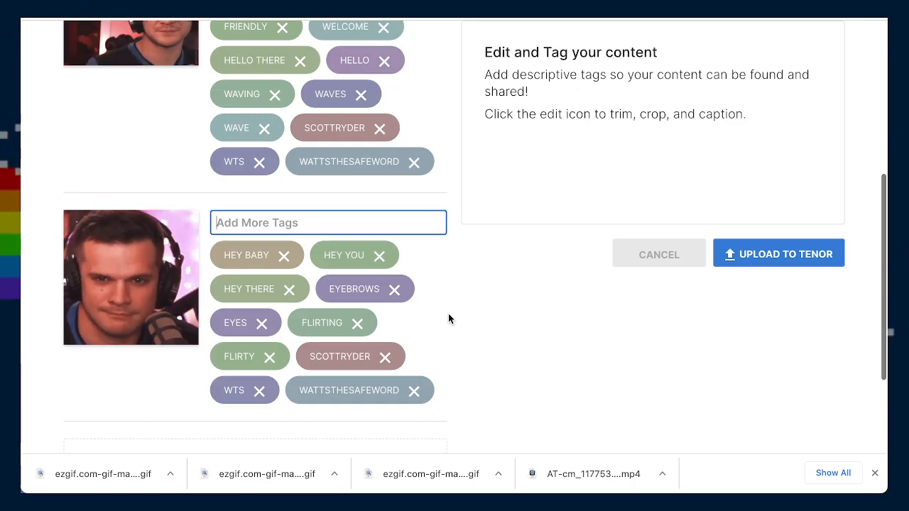
mouse_move(153, 290)
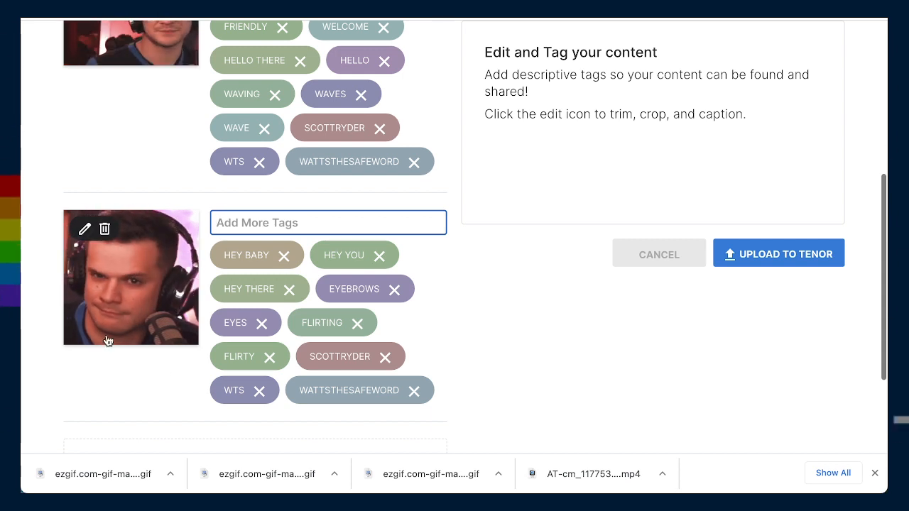
click(85, 226)
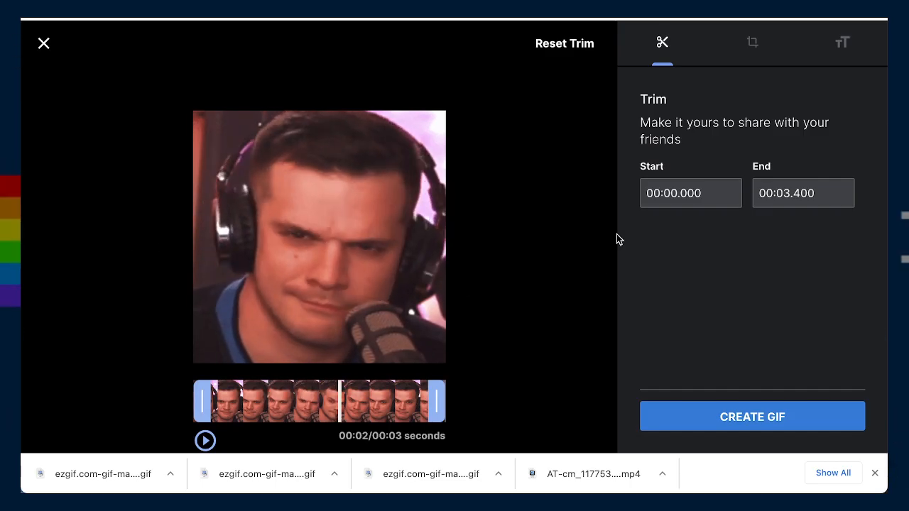
click(754, 45)
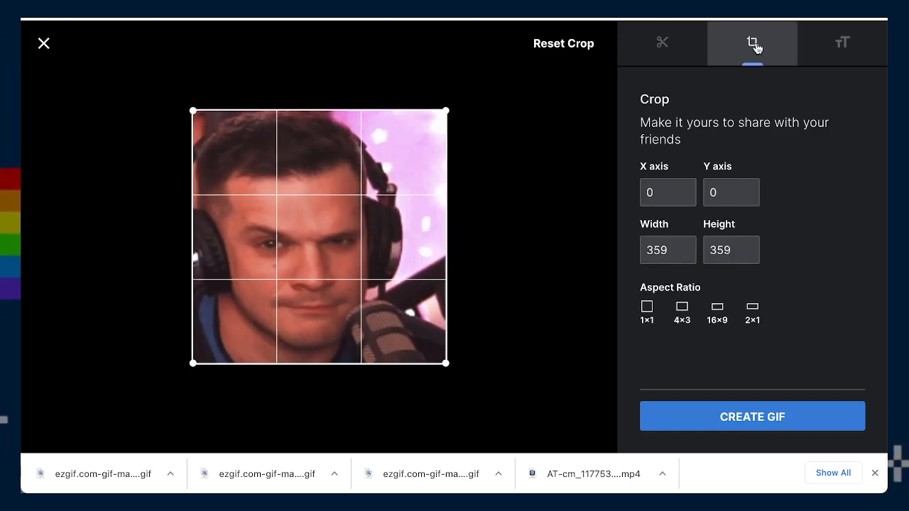
click(666, 48)
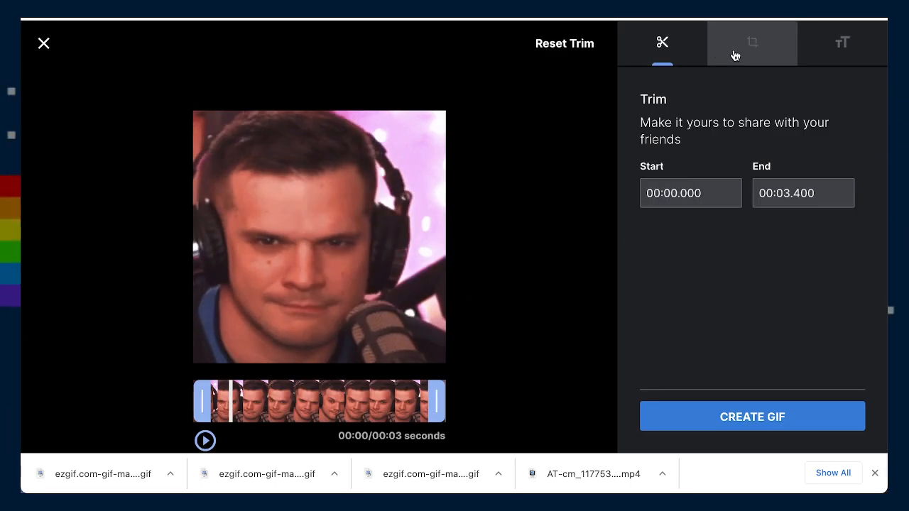
click(739, 51)
click(838, 48)
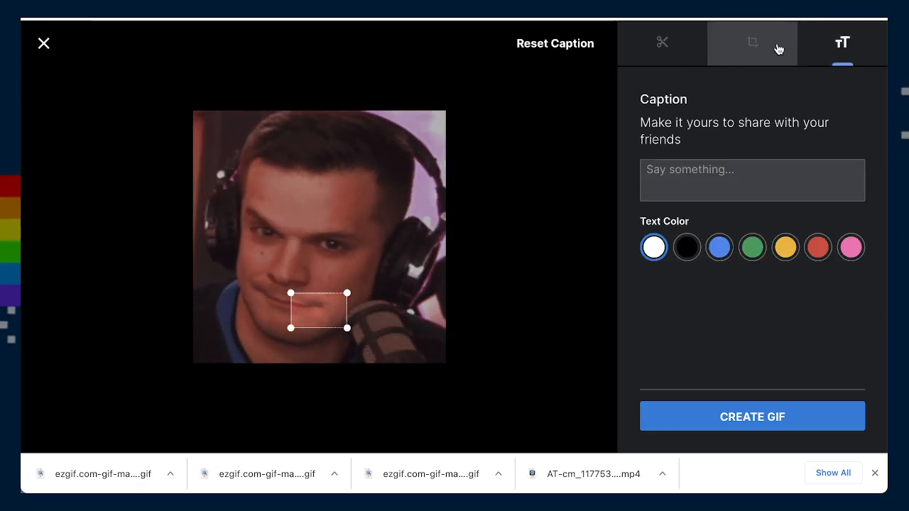
click(676, 46)
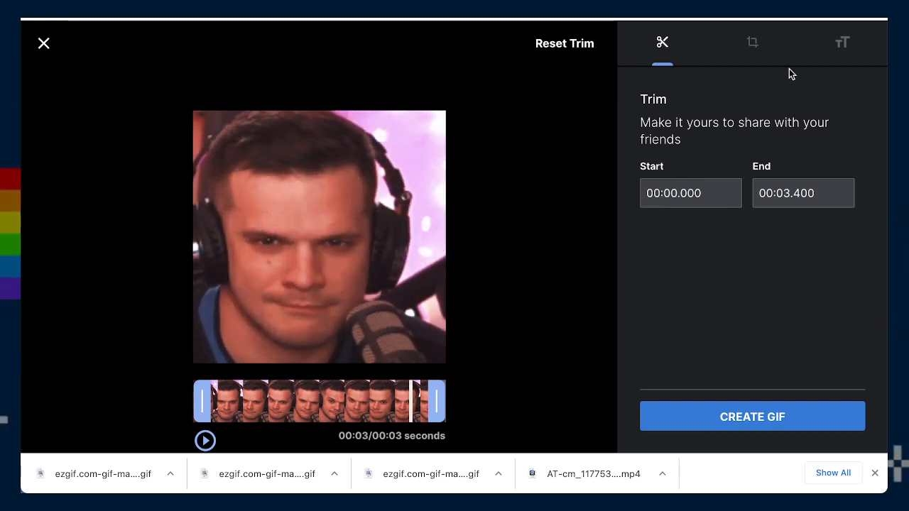
- Look again at the caption text field and the trim controls, and leave the GIF editor without saving any changes
click(844, 48)
click(682, 189)
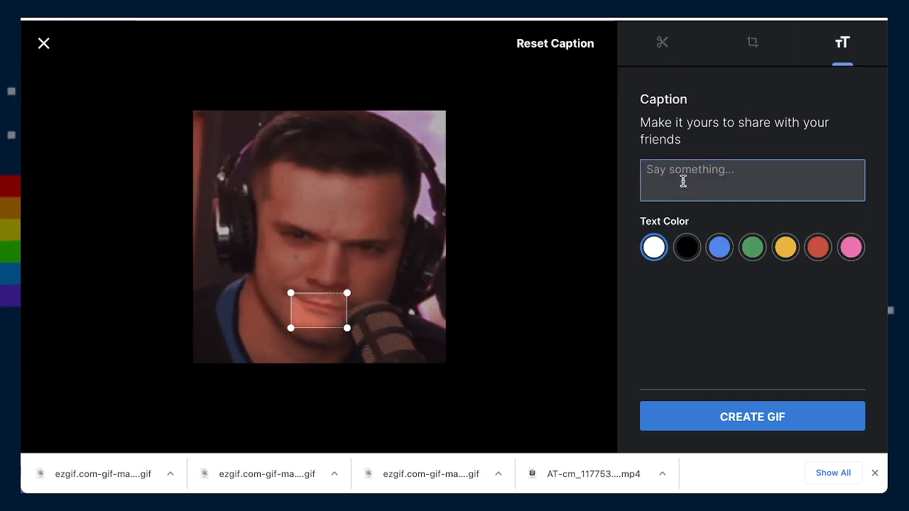
click(665, 45)
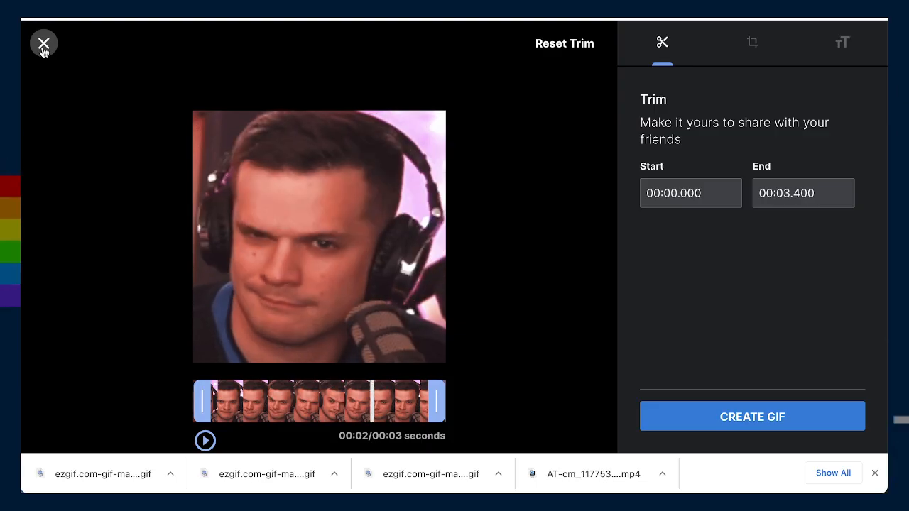
click(205, 441)
drag(202, 401, 182, 408)
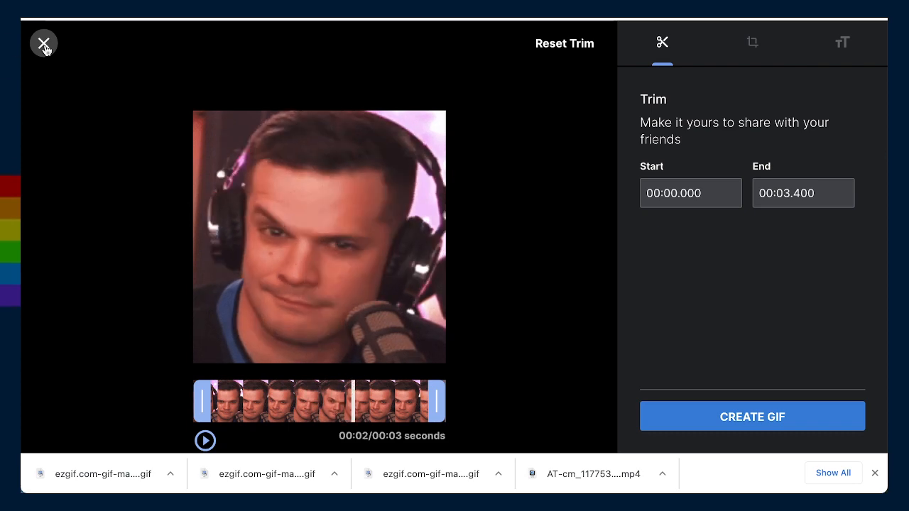
click(44, 45)
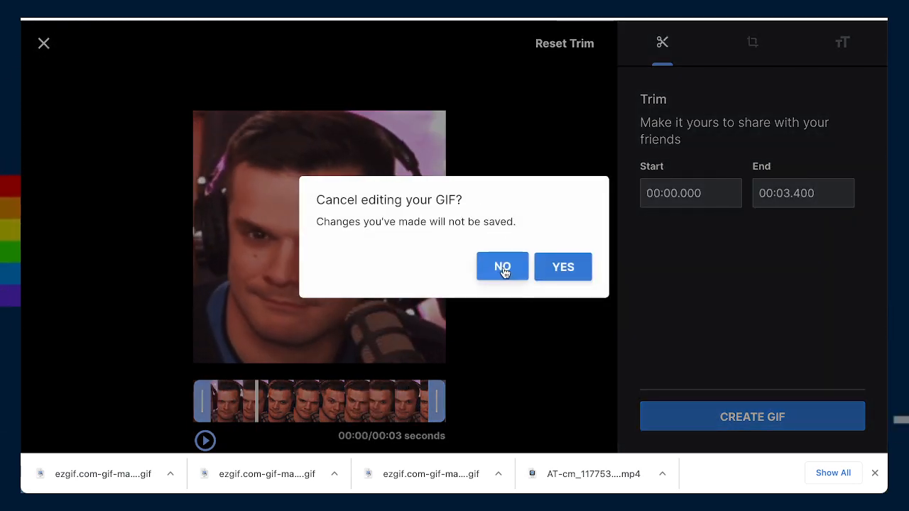
click(555, 274)
- Review the tag lists of all three GIFs waiting for upload
scroll(145, 362, down, 5)
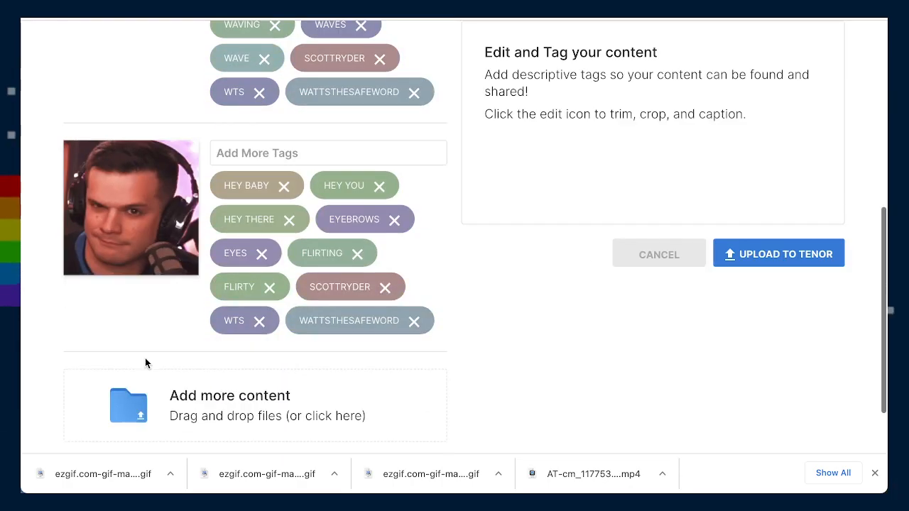
scroll(145, 363, up, 5)
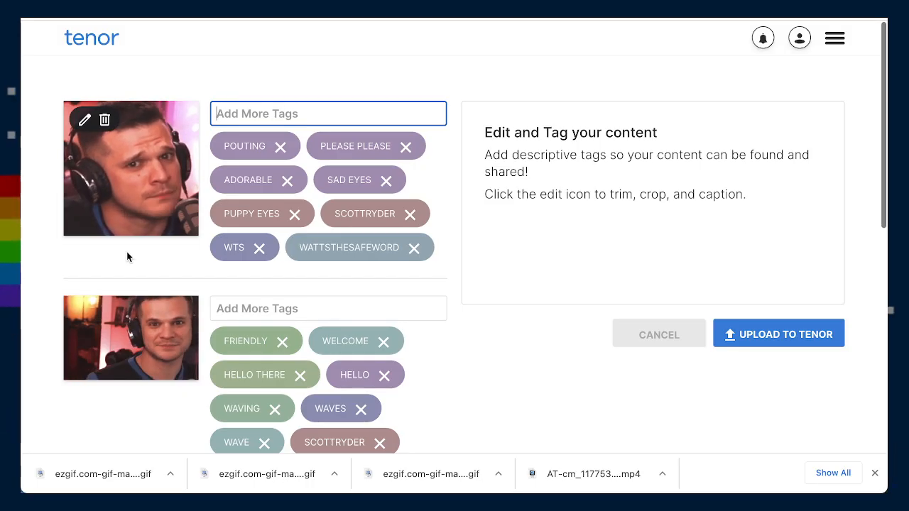
scroll(159, 266, down, 4)
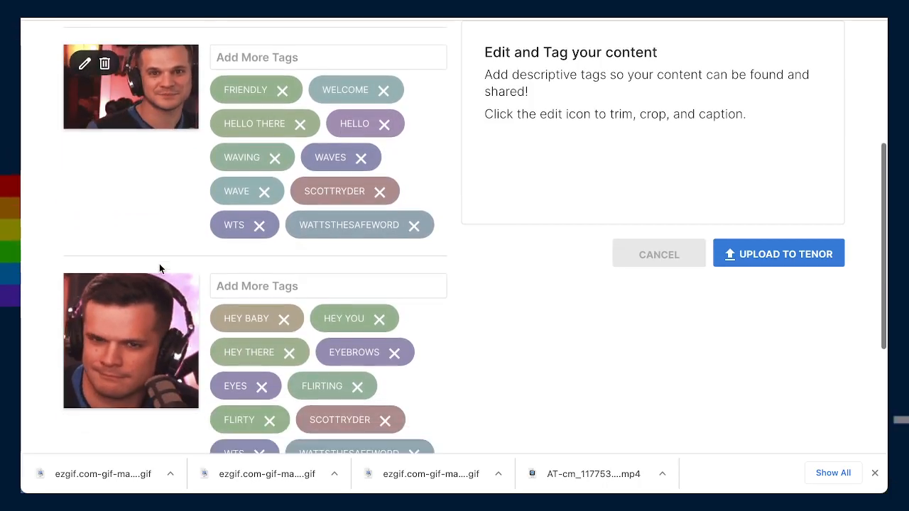
scroll(160, 268, up, 4)
scroll(160, 269, down, 5)
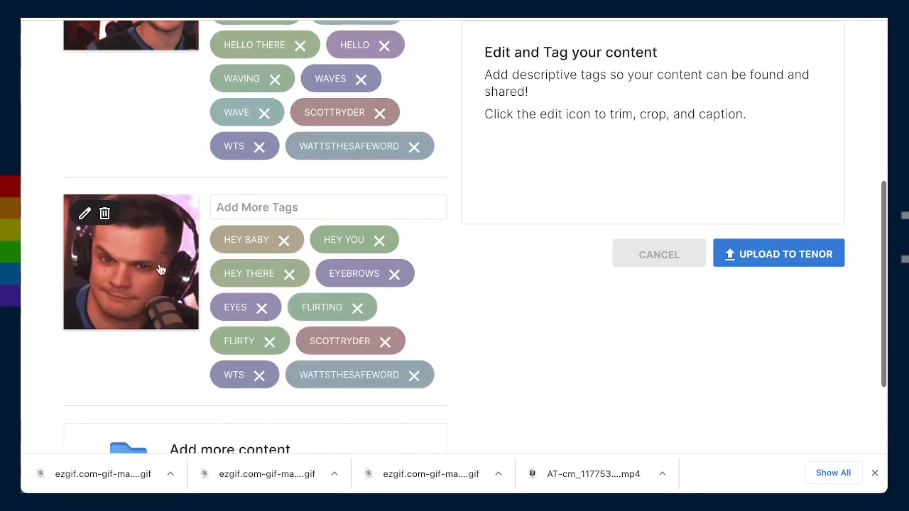
scroll(159, 268, up, 5)
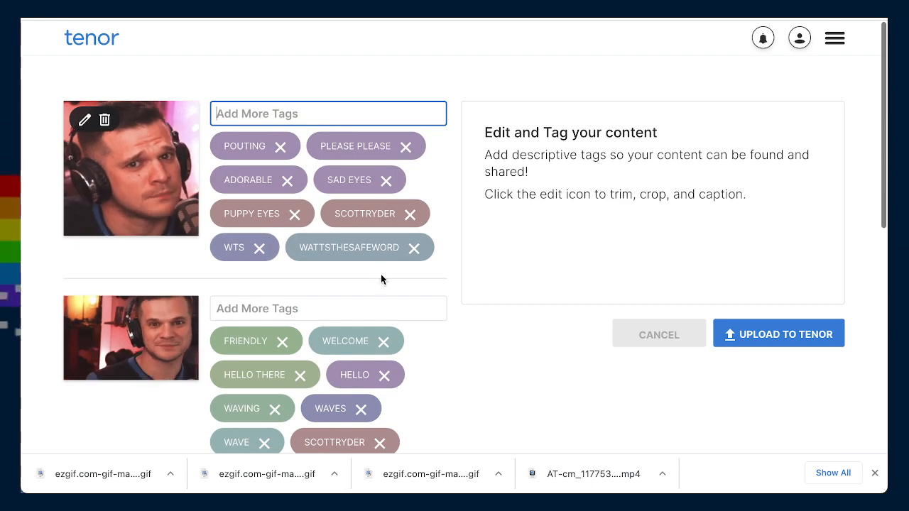
scroll(486, 291, down, 4)
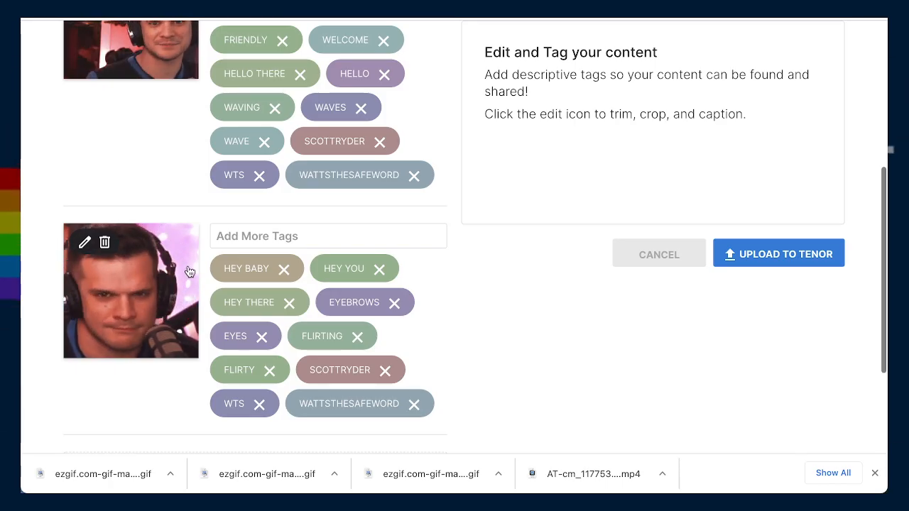
click(216, 235)
text(e)
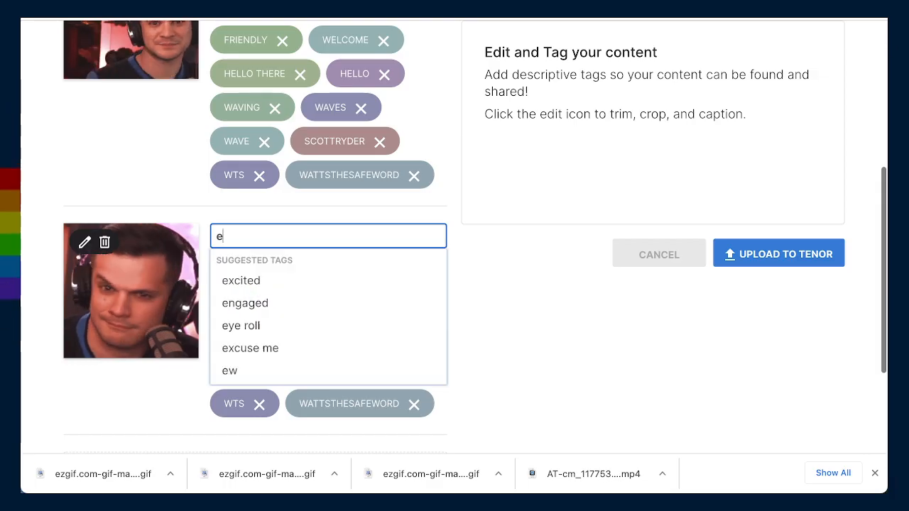
text(yei)
text(n)
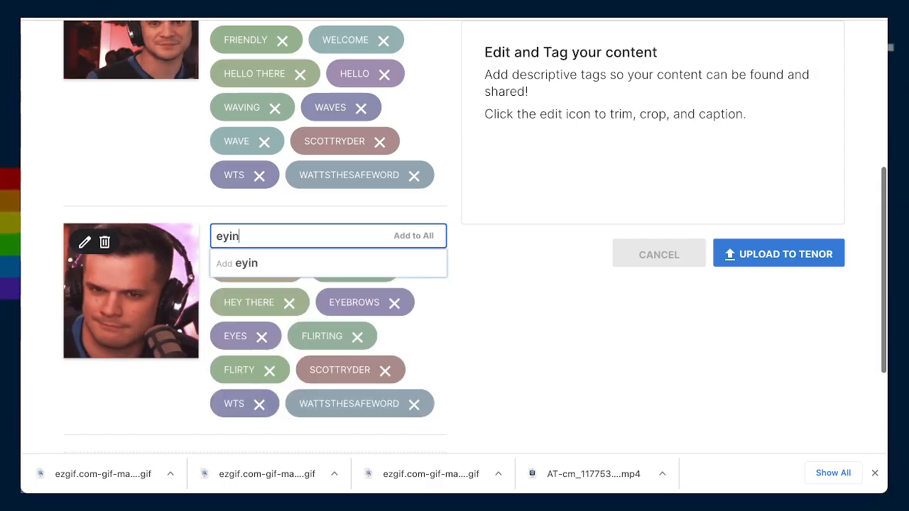
key(BackSpace)
key(BackSpace)
text(ein)
key(BackSpace)
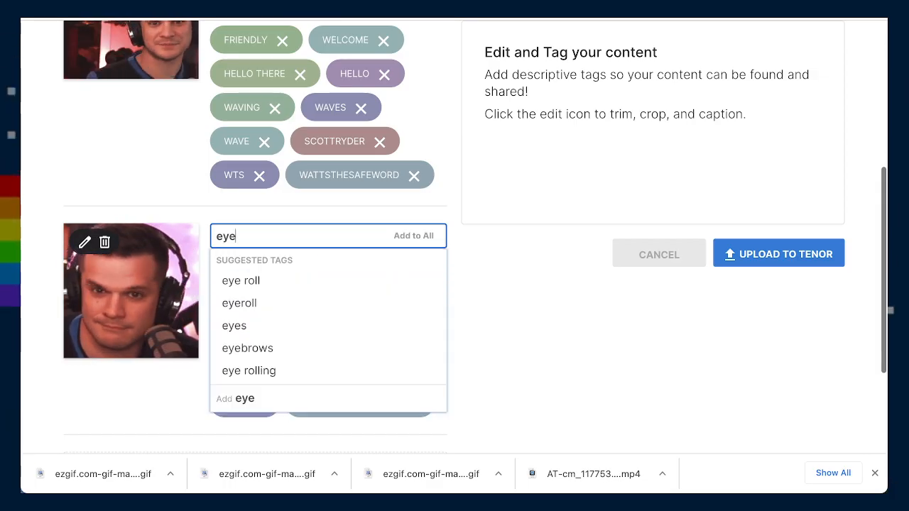
key(BackSpace)
key(BackSpace)
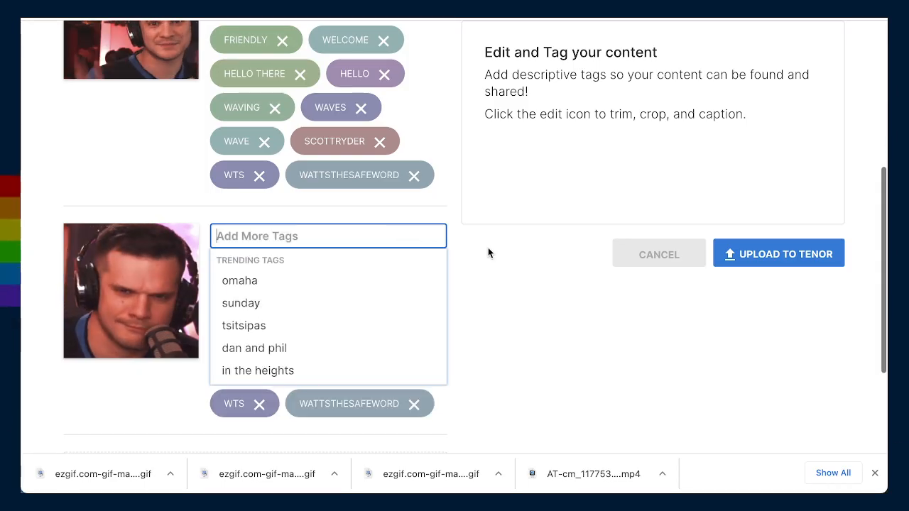
click(515, 278)
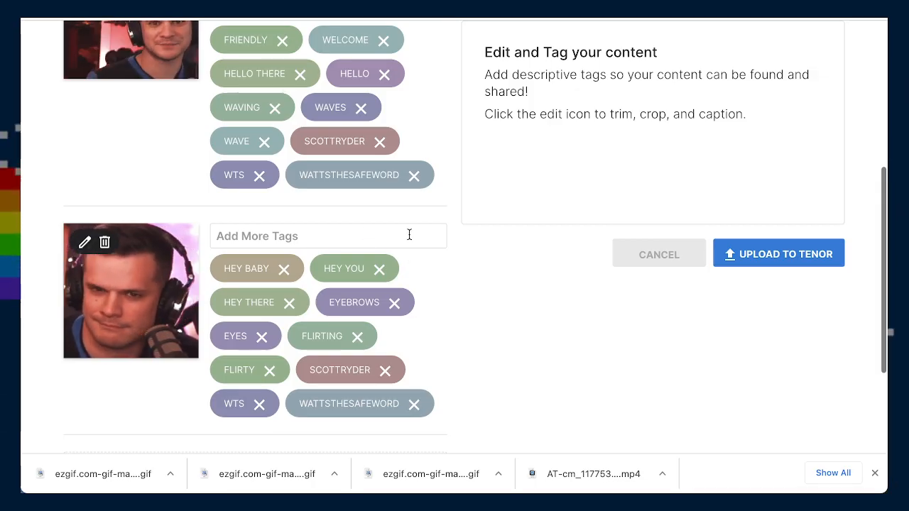
- Upload the three tagged GIFs to Tenor
scroll(434, 239, up, 5)
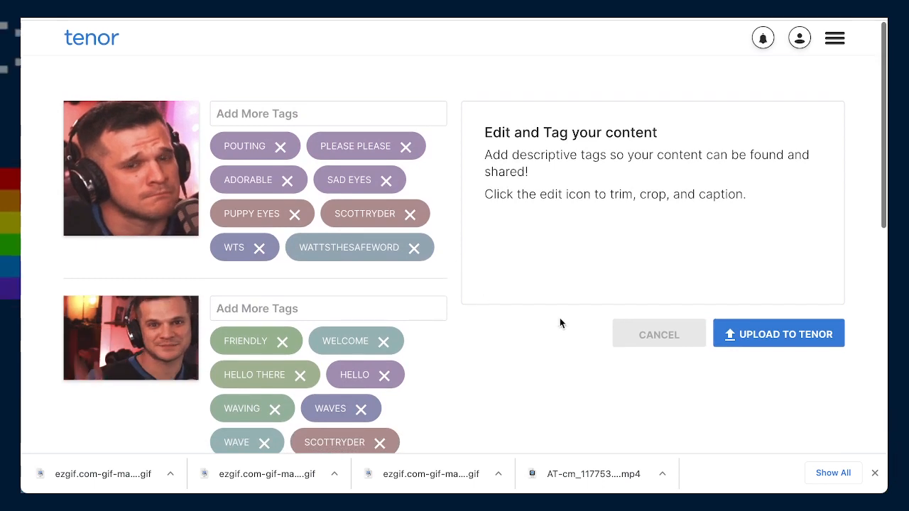
click(771, 333)
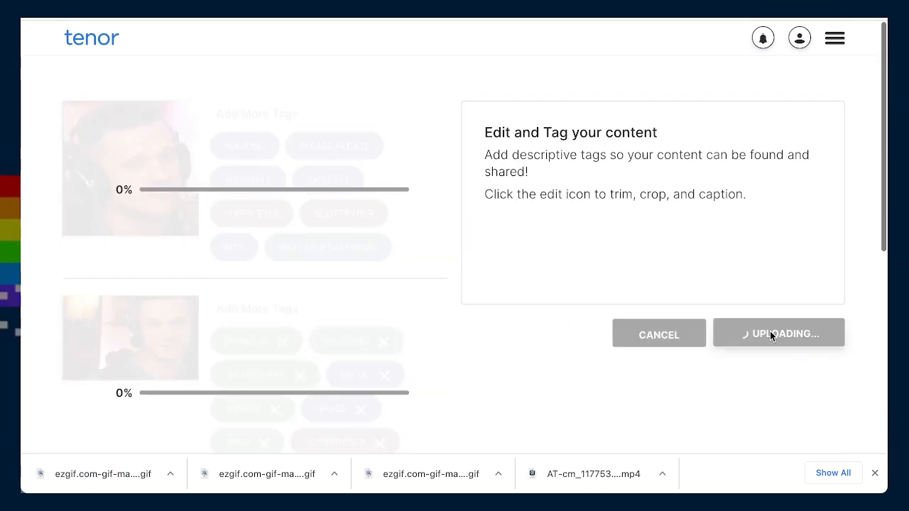
scroll(380, 272, down, 1)
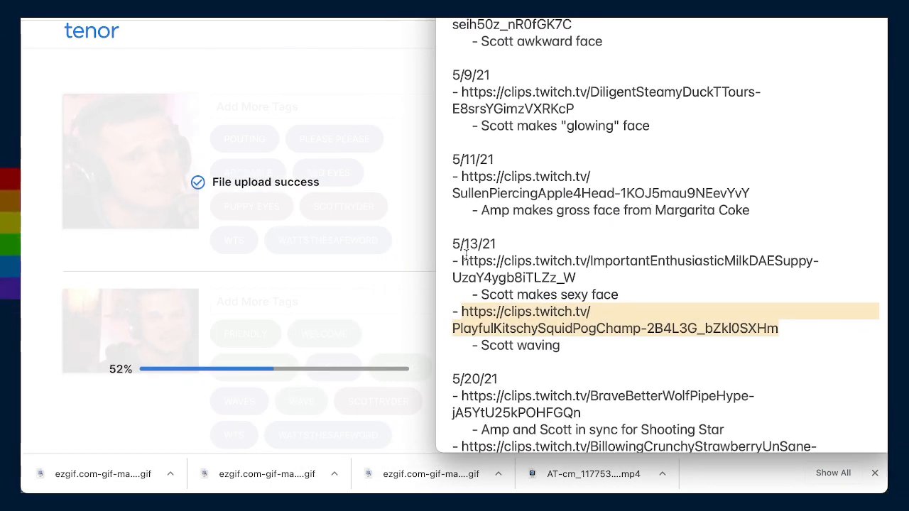
- Switch to the Twitch clip notes and select the entries dated 4/27/21 through 5/11/21
drag(452, 245, 628, 370)
click(525, 212)
scroll(528, 208, up, 5)
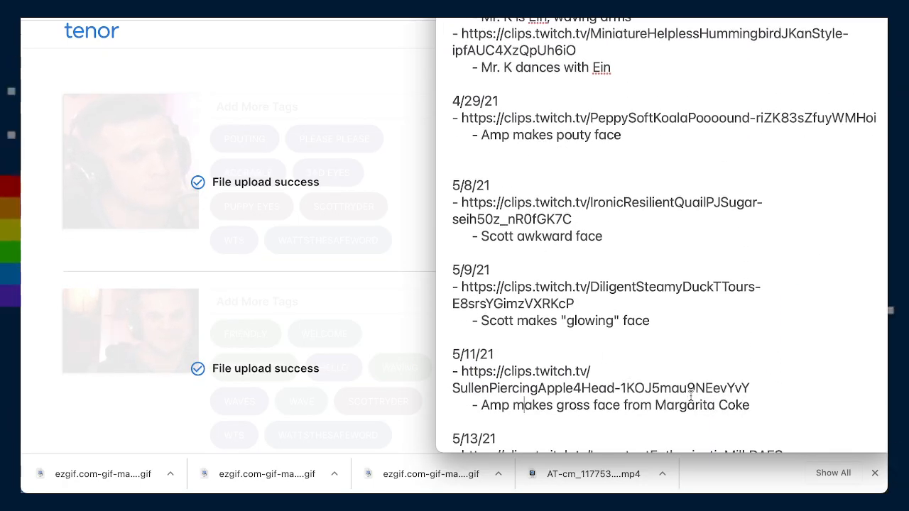
drag(402, 332, 395, 154)
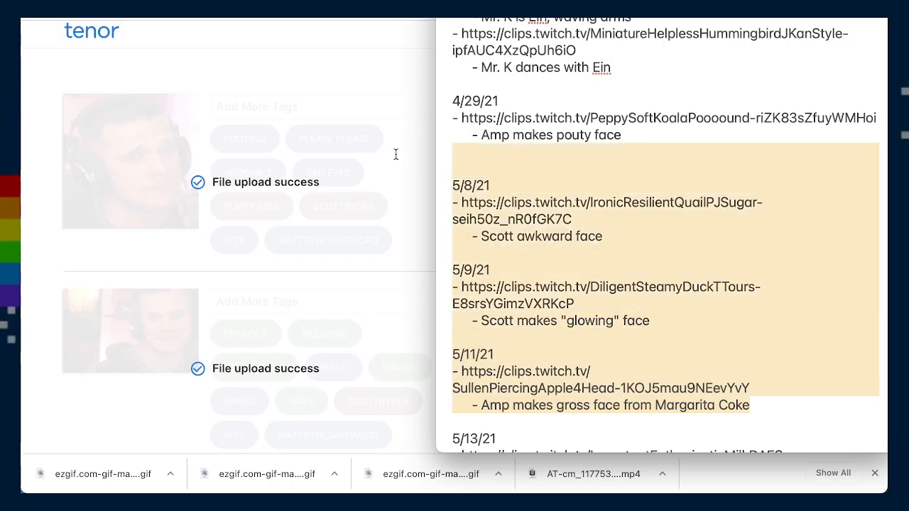
drag(479, 186, 394, 7)
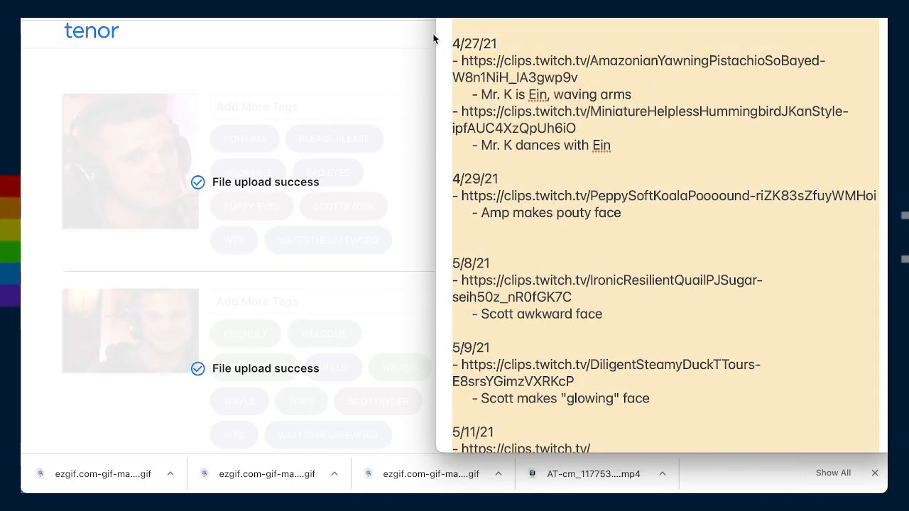
- Read through the clip links and descriptions in the notes, going back to the 4/22/21 entry
scroll(566, 199, down, 2)
scroll(566, 200, up, 5)
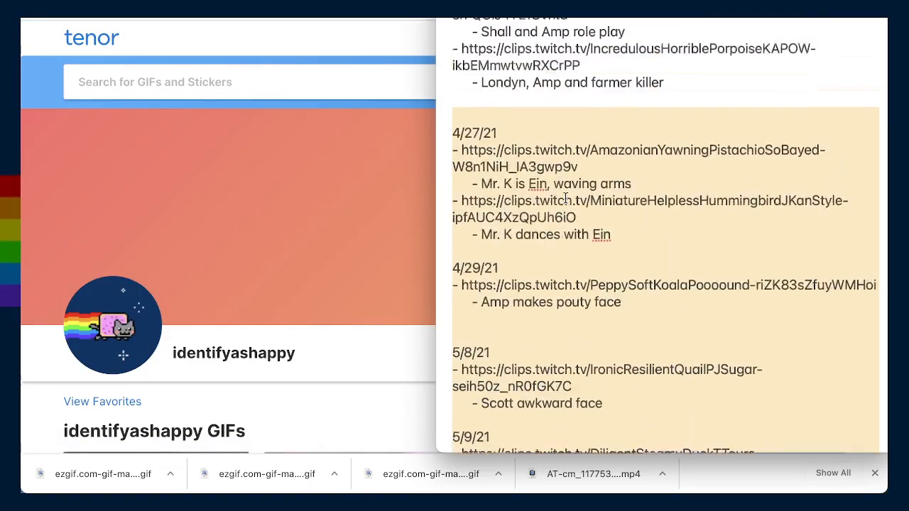
scroll(566, 200, up, 1)
scroll(565, 199, down, 5)
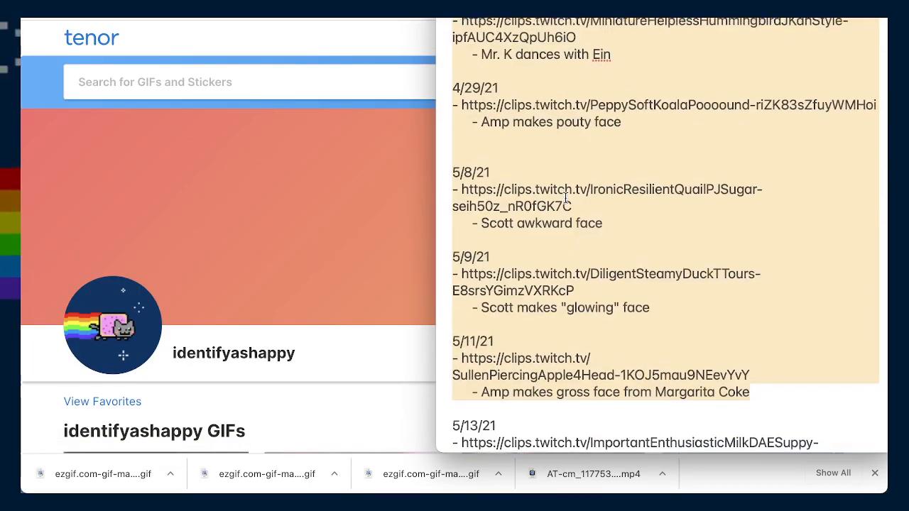
scroll(566, 199, up, 7)
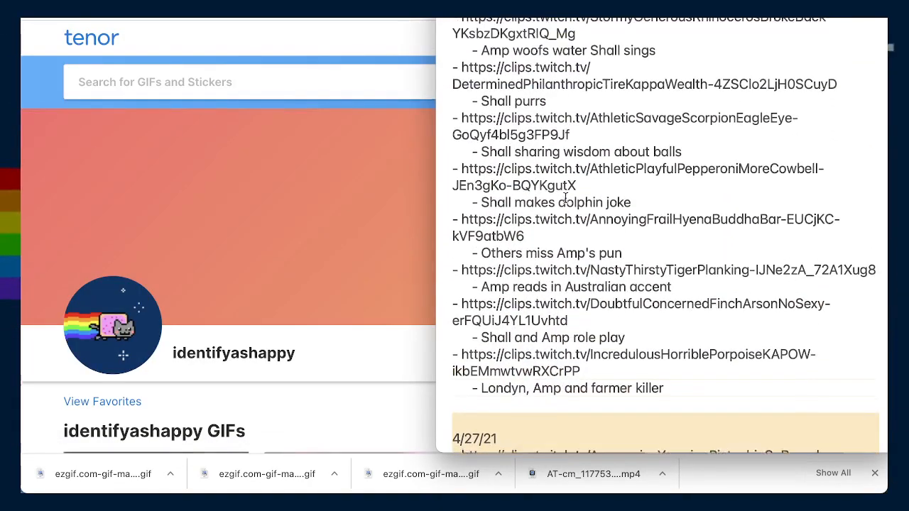
scroll(566, 199, up, 5)
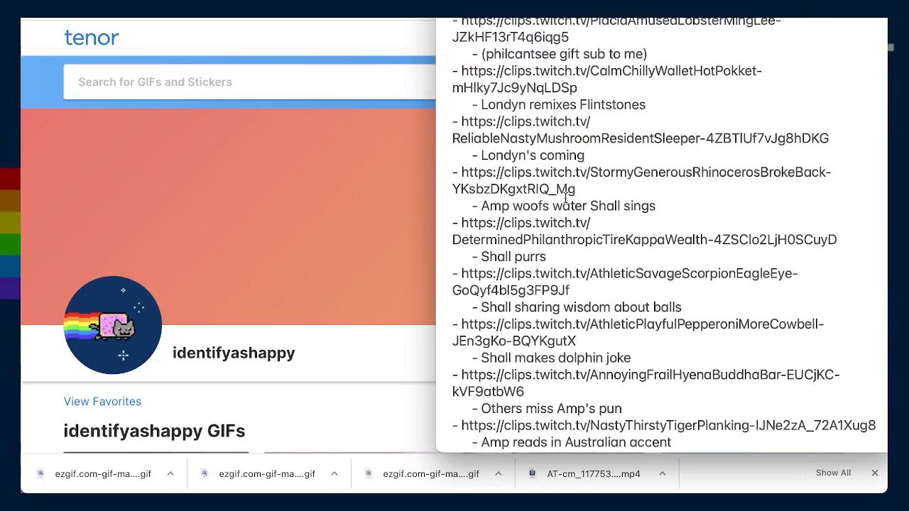
scroll(566, 199, up, 5)
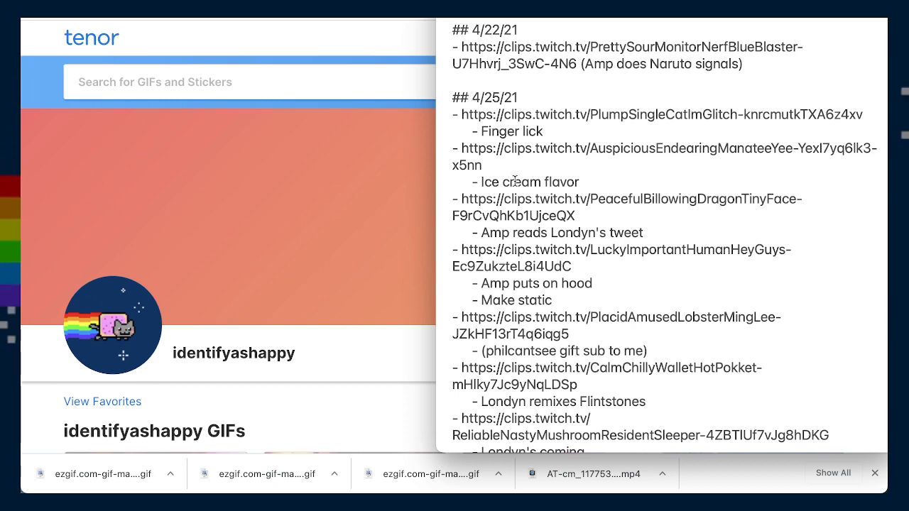
scroll(515, 181, down, 6)
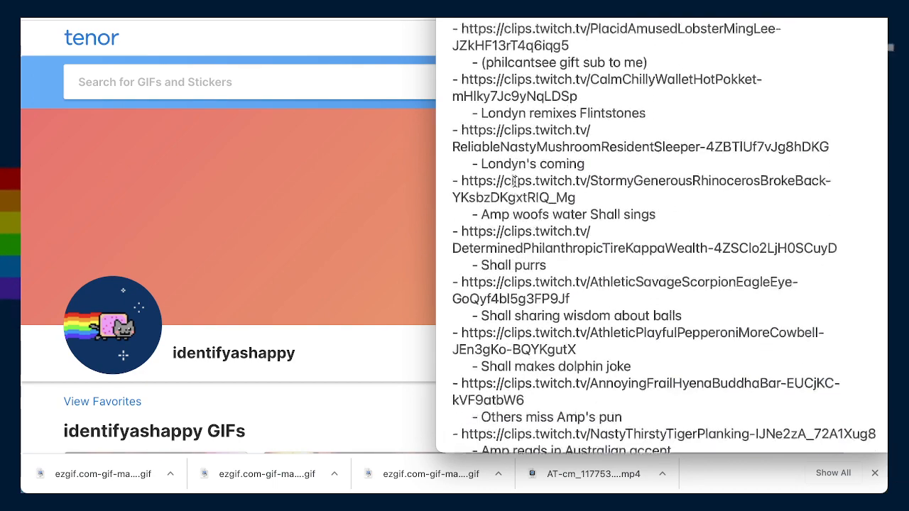
scroll(515, 181, down, 3)
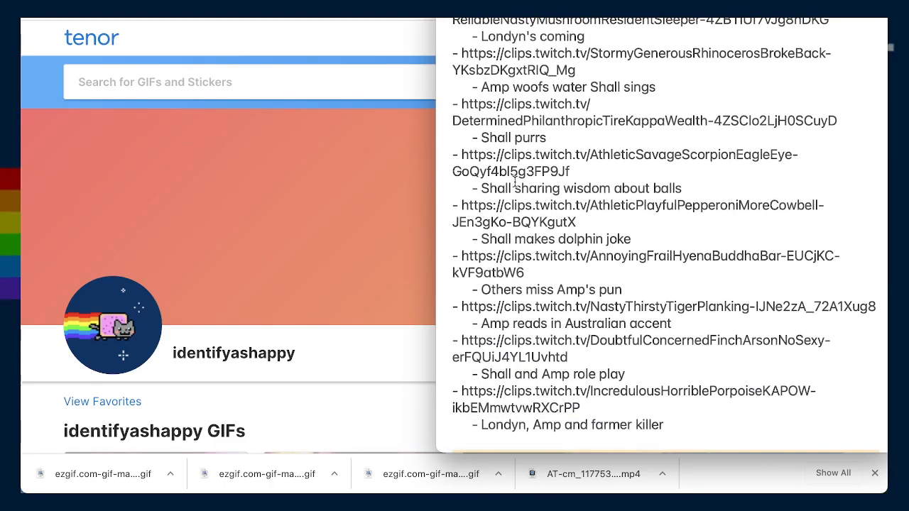
scroll(516, 183, down, 3)
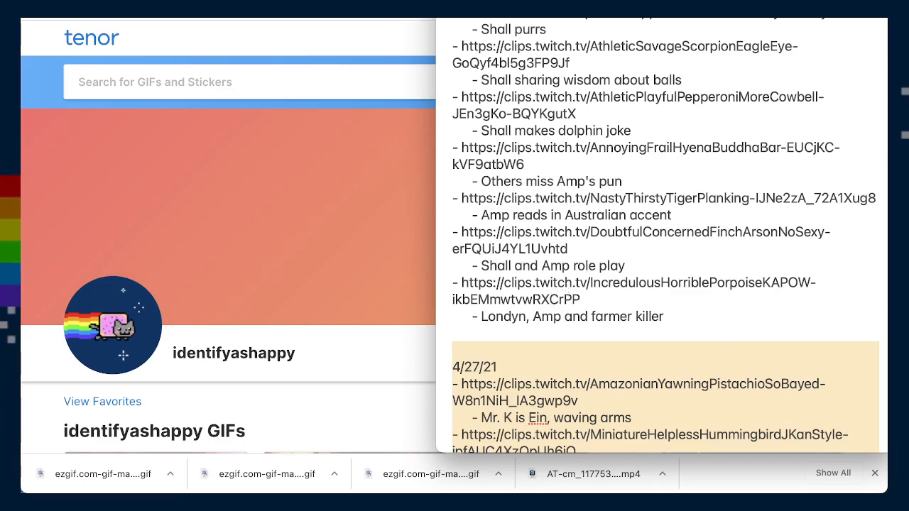
key(super+Tab)
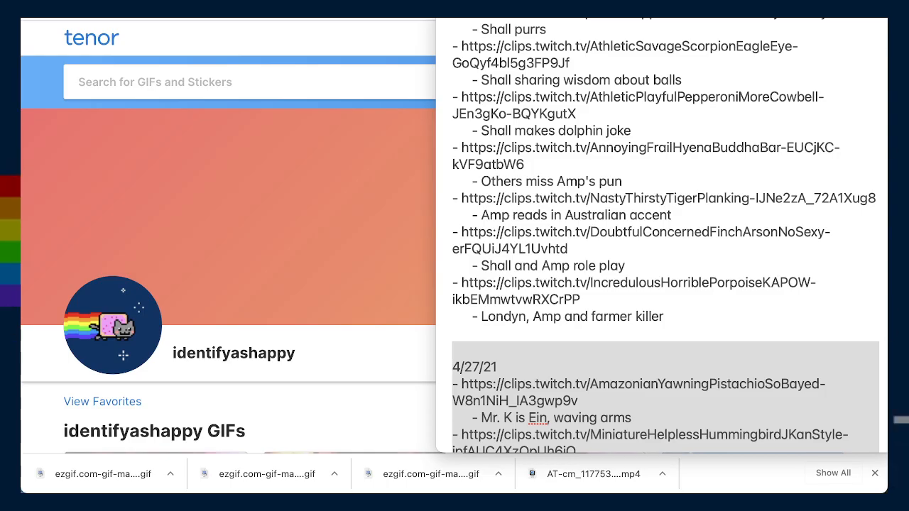
- Look over the clip notes again, comparing the 4/25/21 list with the selected entries from 4/27/21 to 5/11/21
scroll(497, 327, up, 5)
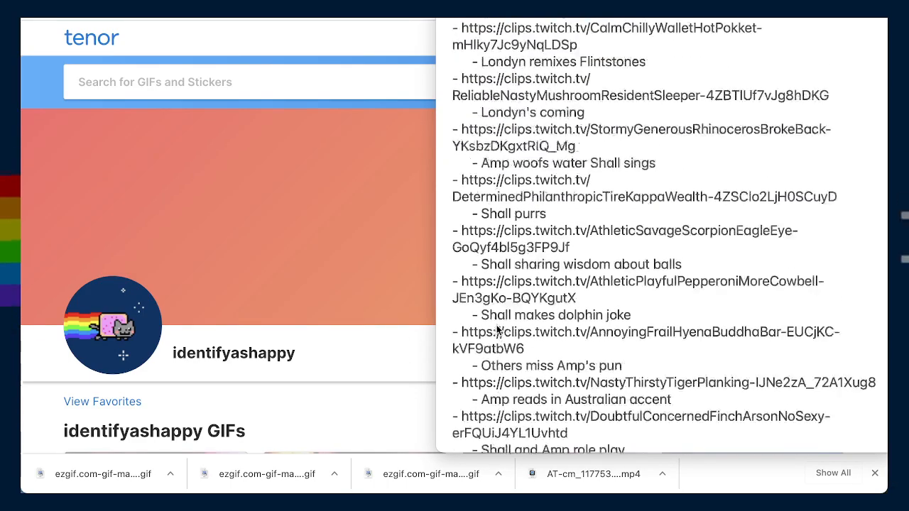
scroll(497, 327, up, 10)
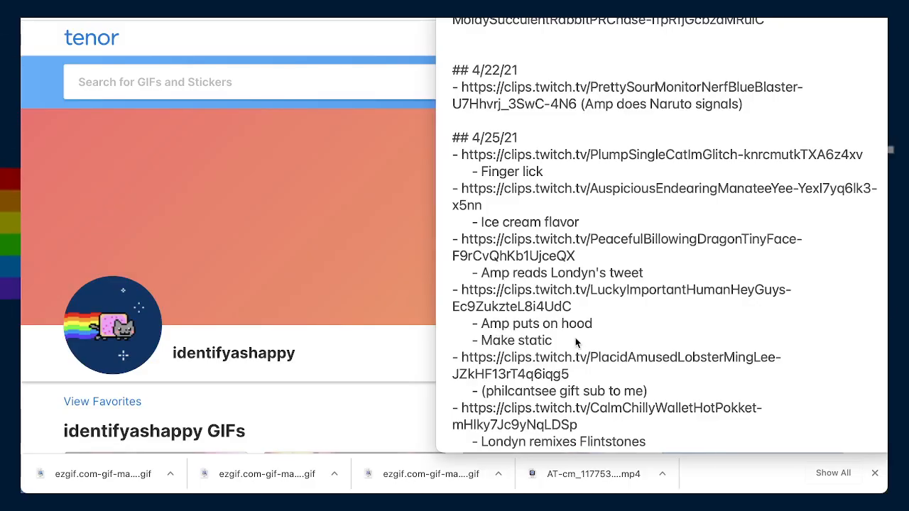
scroll(576, 343, down, 8)
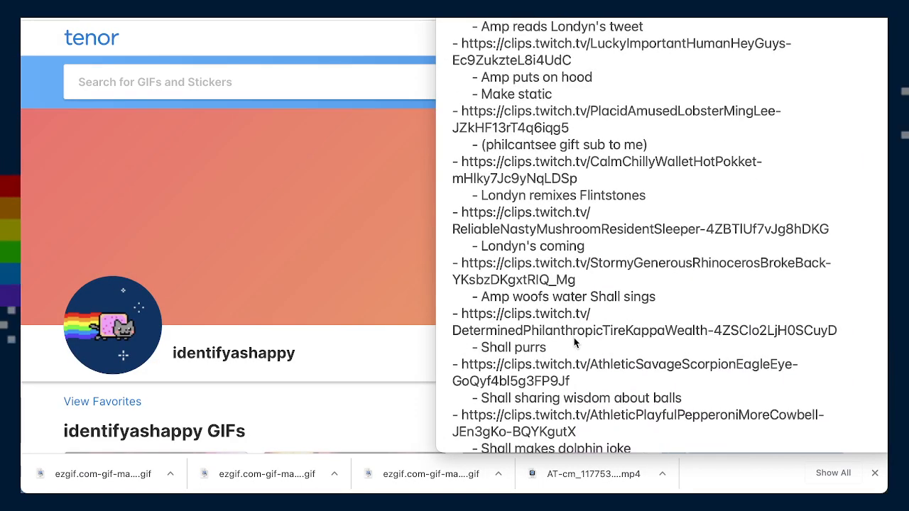
scroll(574, 338, down, 12)
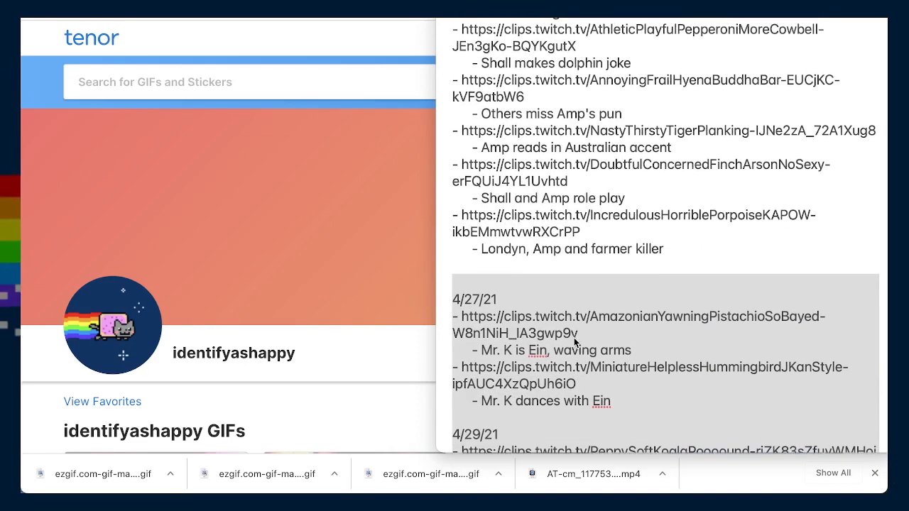
scroll(574, 337, down, 10)
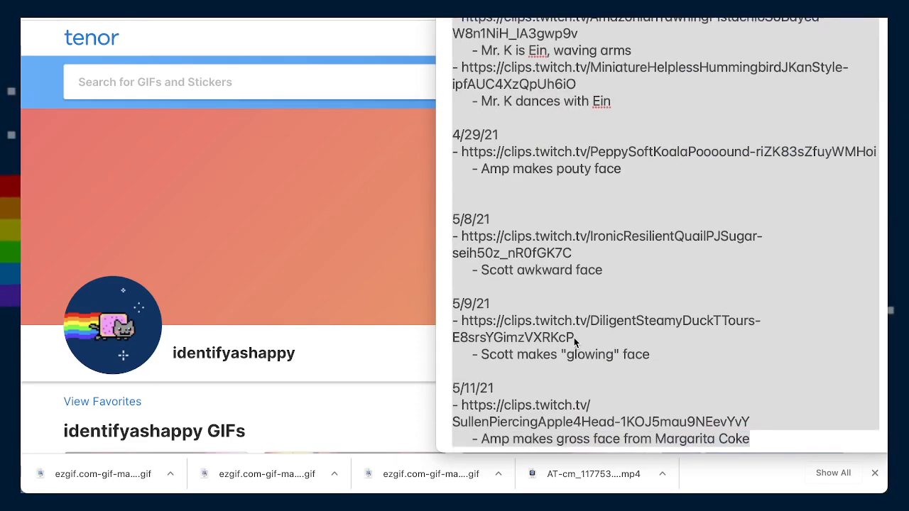
scroll(574, 337, down, 2)
scroll(506, 367, up, 8)
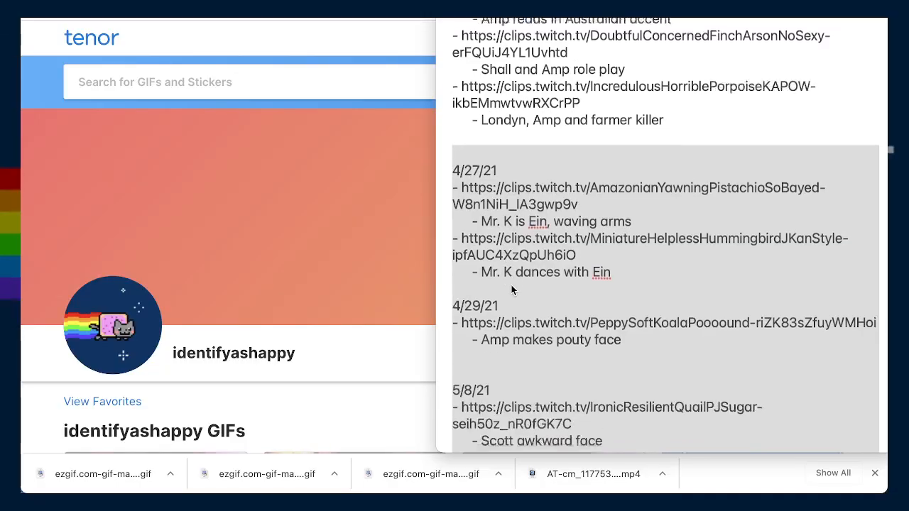
scroll(511, 288, down, 7)
scroll(512, 288, up, 6)
scroll(511, 285, up, 20)
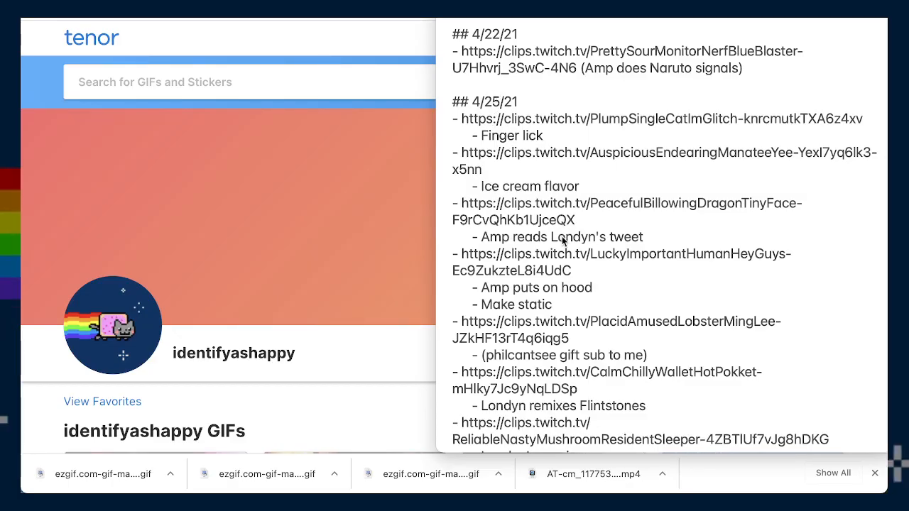
scroll(562, 241, down, 6)
scroll(559, 242, down, 5)
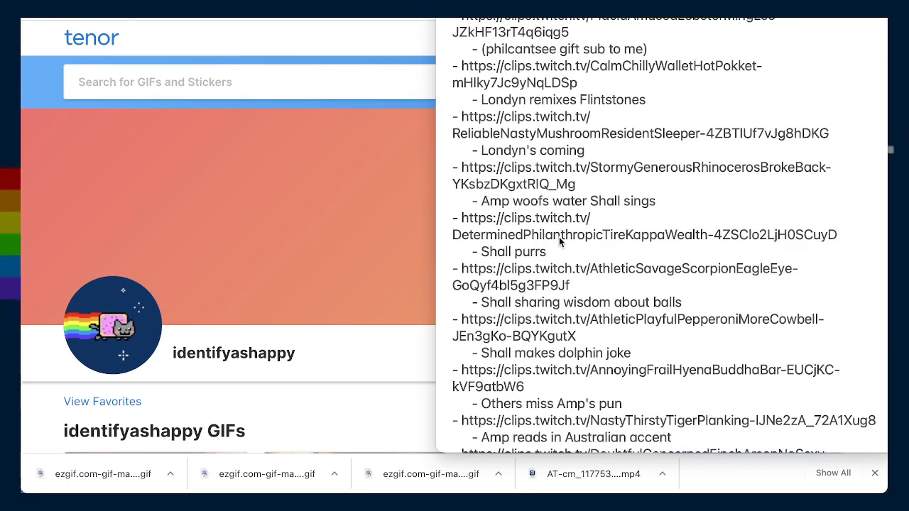
scroll(559, 241, down, 7)
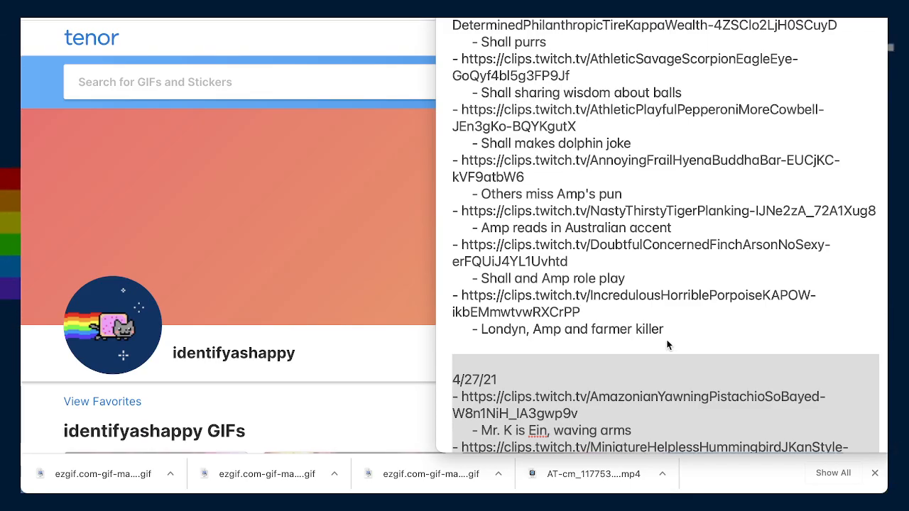
scroll(593, 340, up, 3)
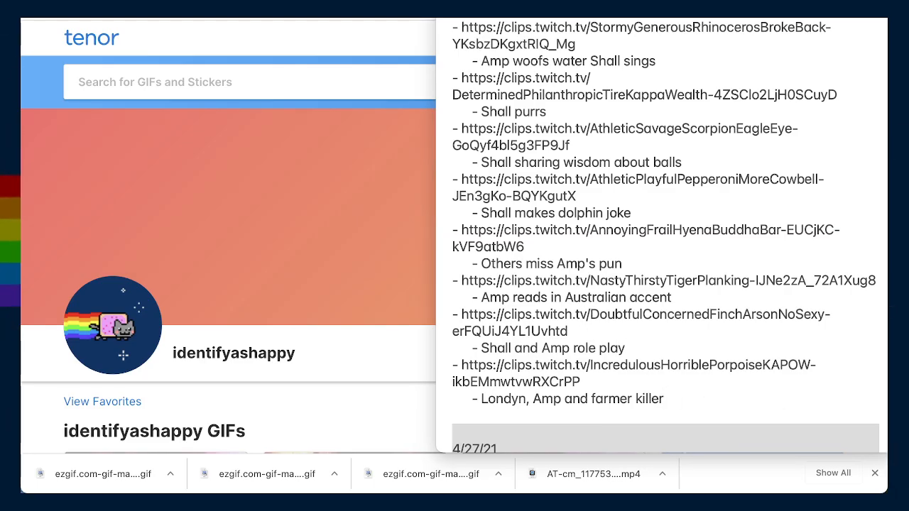
- Return to the Tenor profile page and examine the newly uploaded GIFs alongside the earlier ones
click(364, 398)
scroll(514, 404, down, 5)
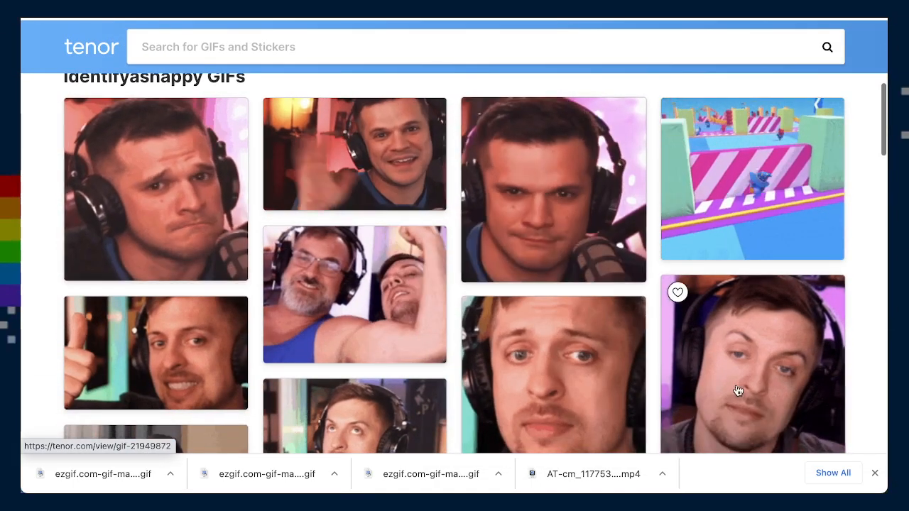
scroll(741, 390, up, 2)
scroll(699, 381, up, 3)
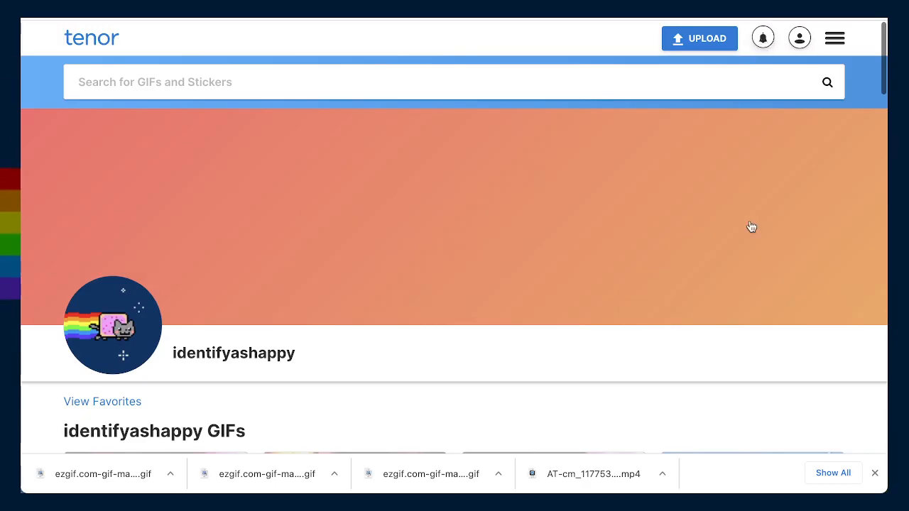
scroll(752, 226, down, 8)
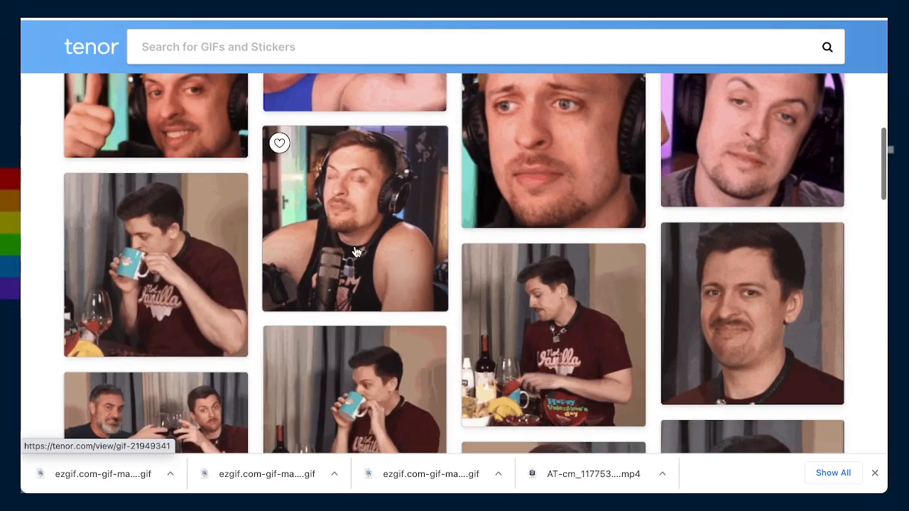
scroll(357, 252, up, 4)
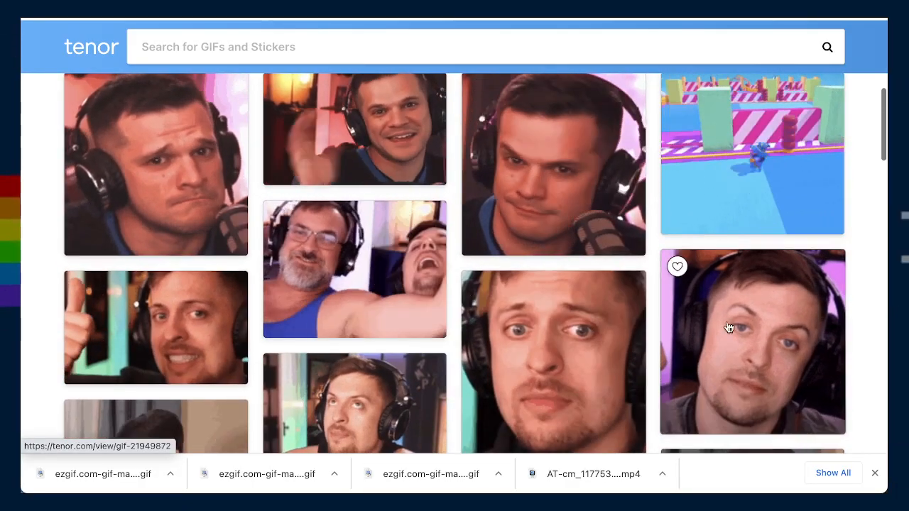
scroll(649, 334, down, 4)
scroll(600, 352, up, 3)
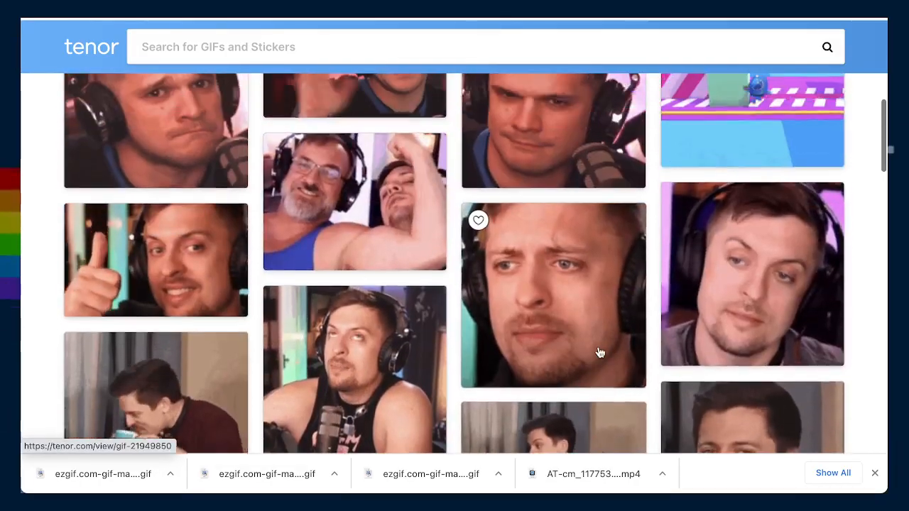
- Look through the profile's GIF grid, checking the tags on the newer uploads against those on the older ones
scroll(600, 353, up, 6)
scroll(599, 351, down, 6)
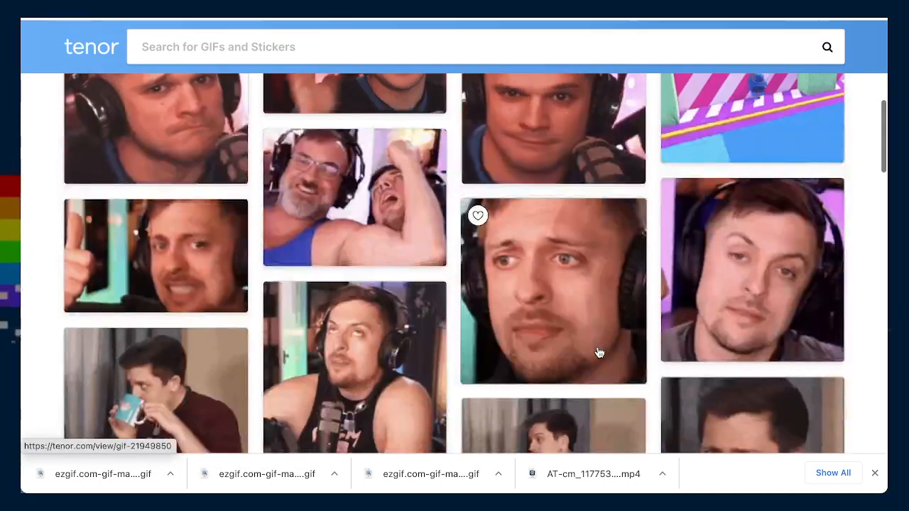
scroll(599, 352, up, 2)
scroll(763, 405, down, 1)
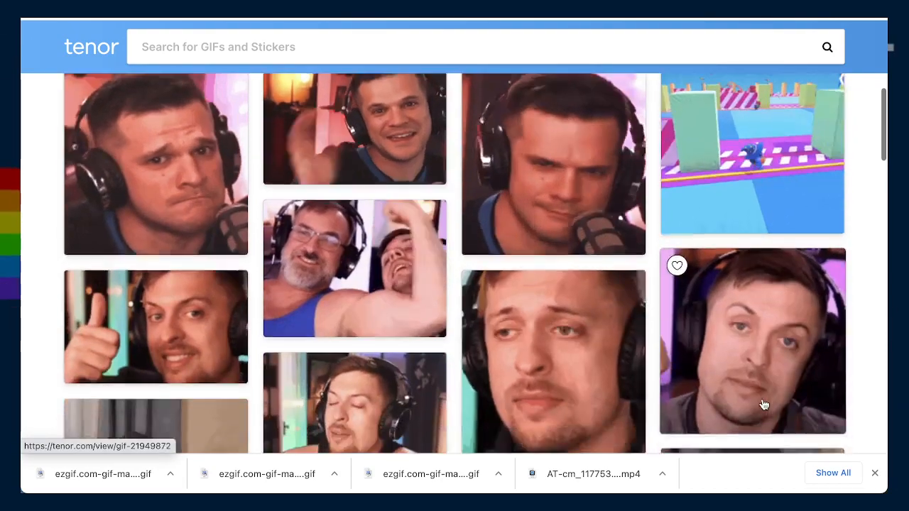
scroll(763, 405, down, 5)
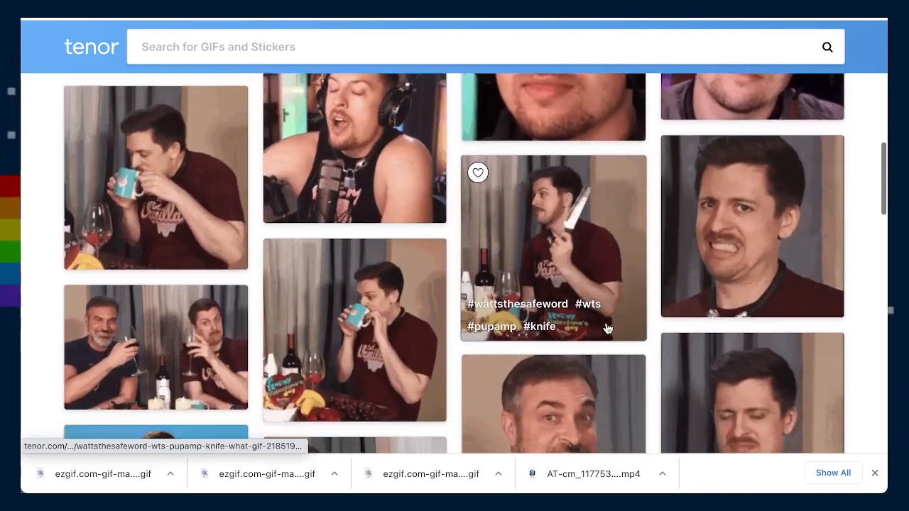
scroll(605, 327, down, 2)
scroll(604, 329, up, 2)
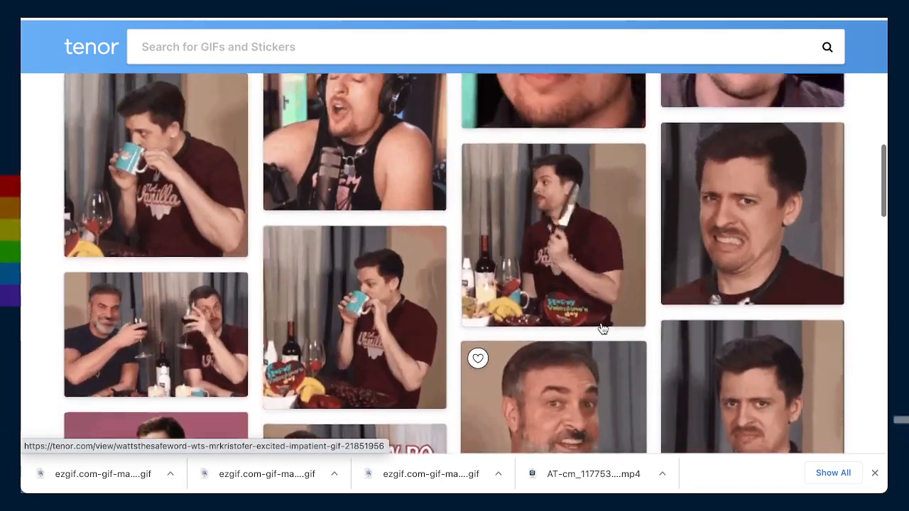
scroll(602, 328, up, 6)
scroll(703, 364, down, 2)
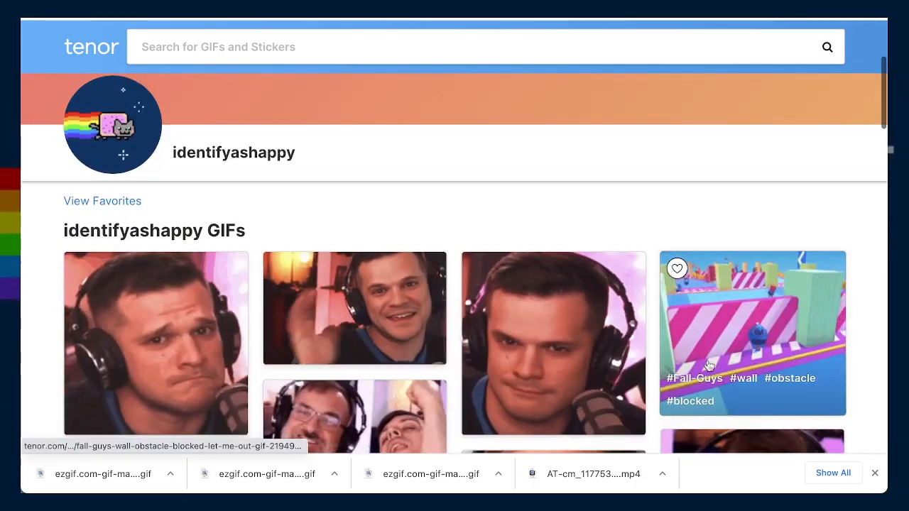
scroll(288, 334, down, 9)
scroll(288, 337, up, 2)
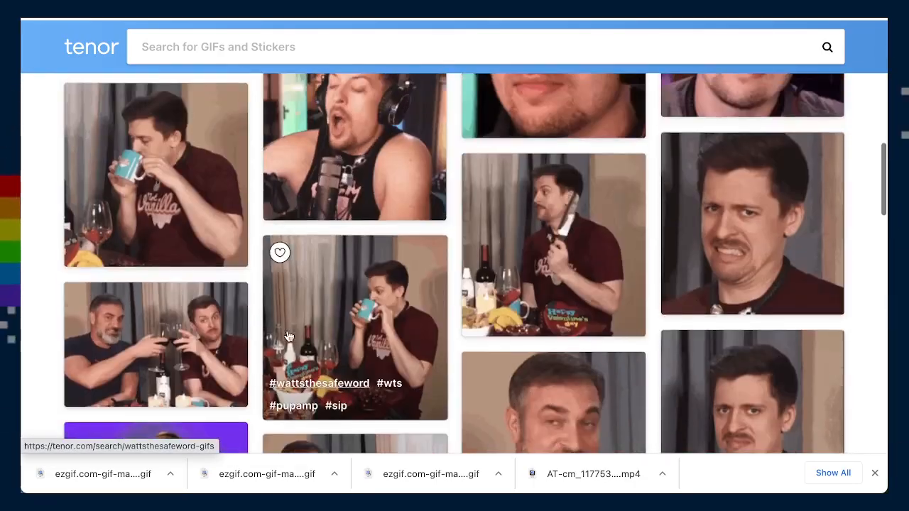
scroll(288, 336, up, 1)
scroll(327, 331, down, 2)
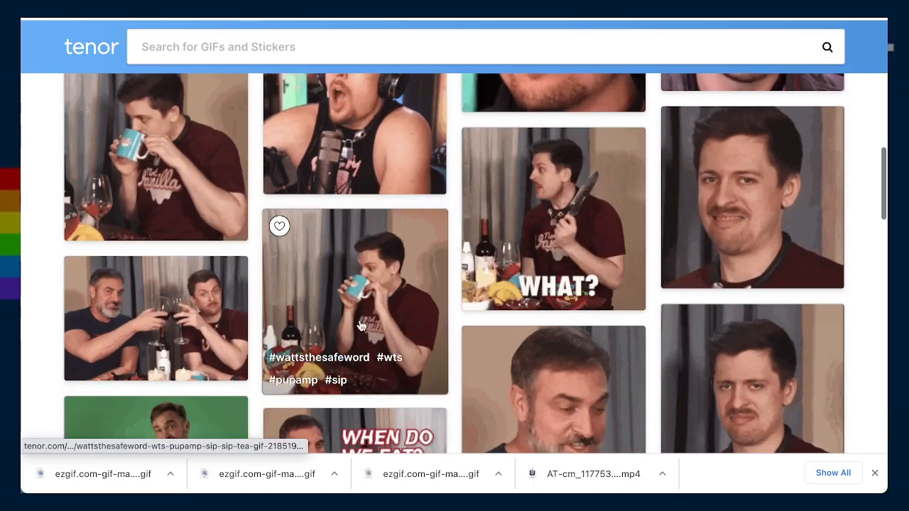
scroll(361, 326, up, 8)
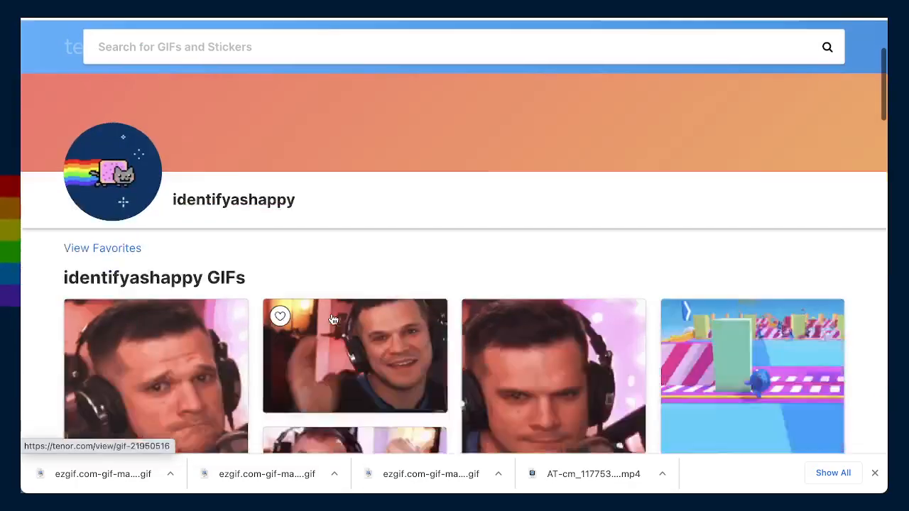
scroll(333, 320, down, 4)
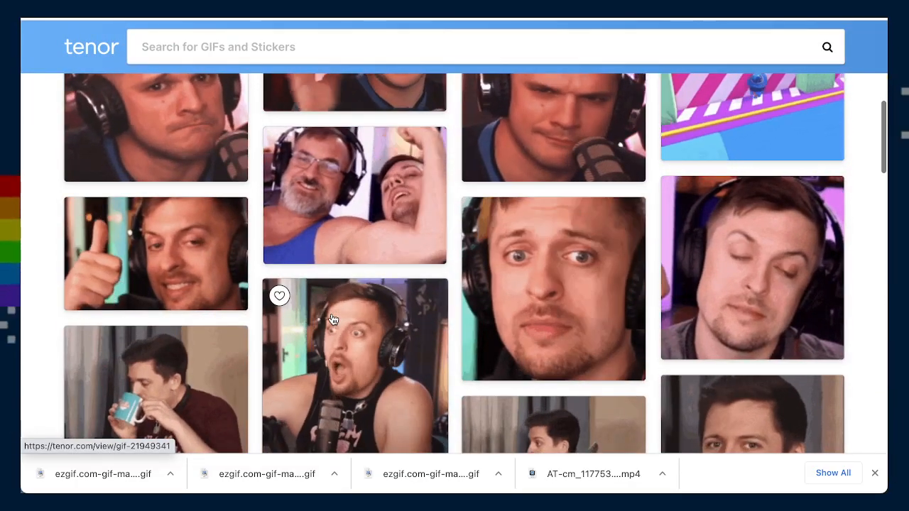
scroll(332, 319, up, 1)
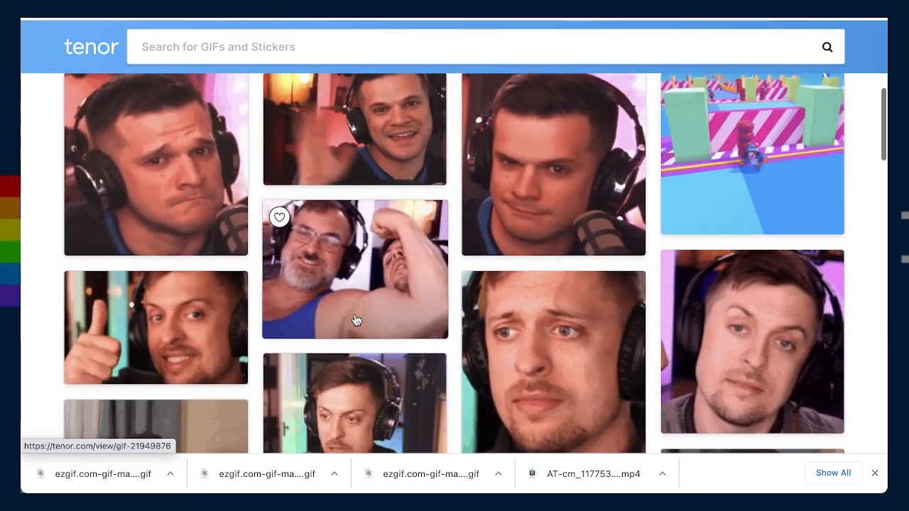
scroll(357, 321, up, 5)
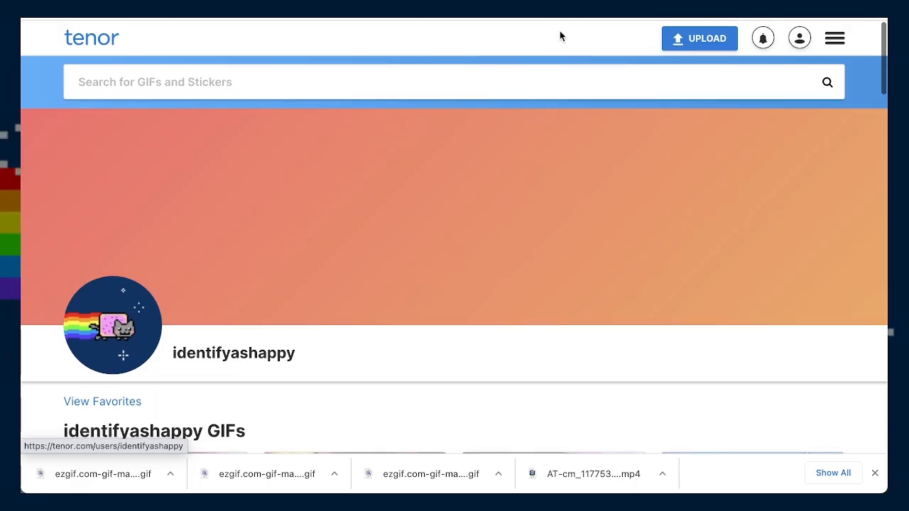
- Open twitter.com in a new browser tab, search the tweet composer's GIF picker for "fallguys" and look through the results
key(ctrl+t)
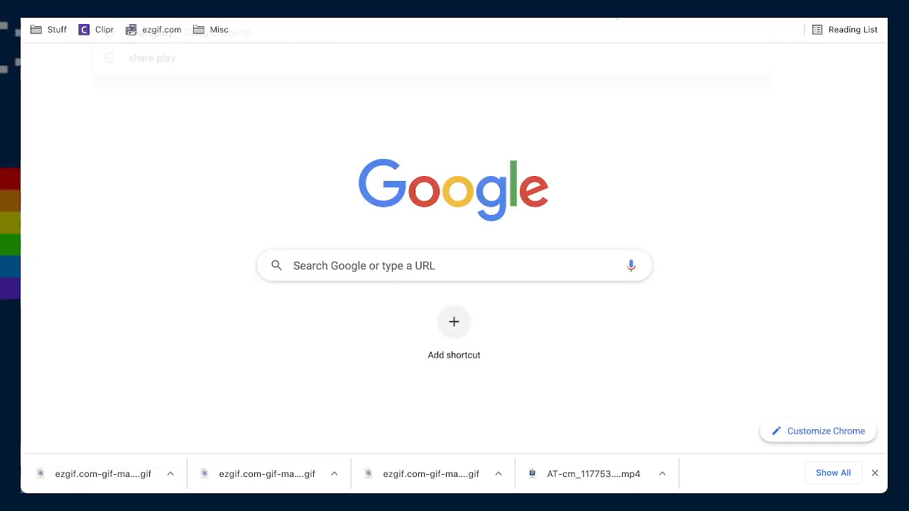
text(twitter.com)
key(Return)
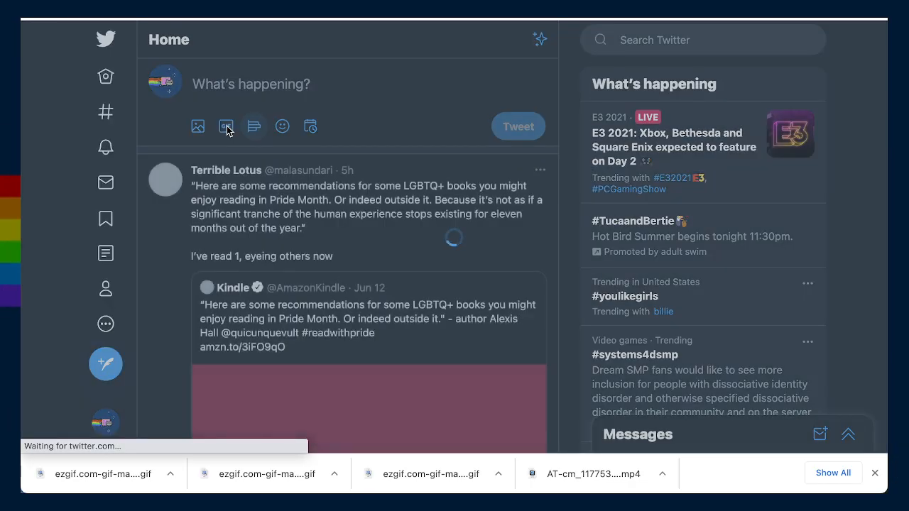
click(226, 127)
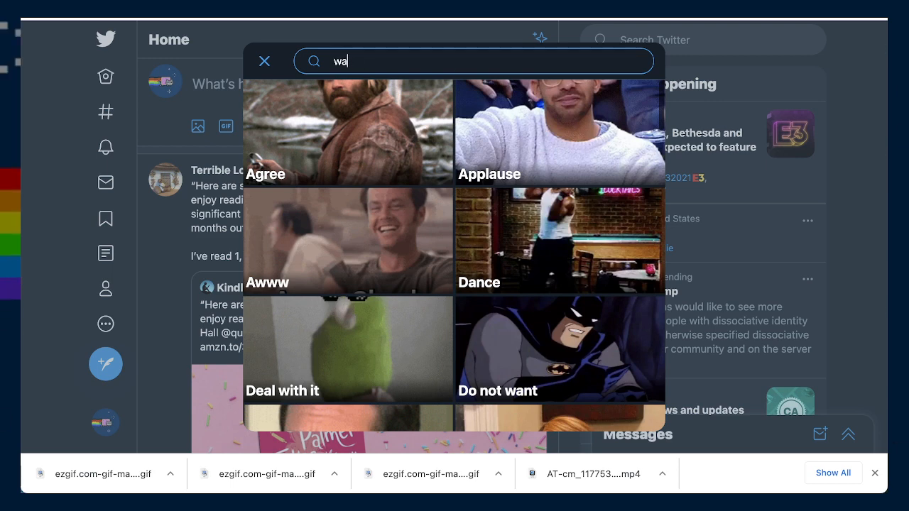
key(Return)
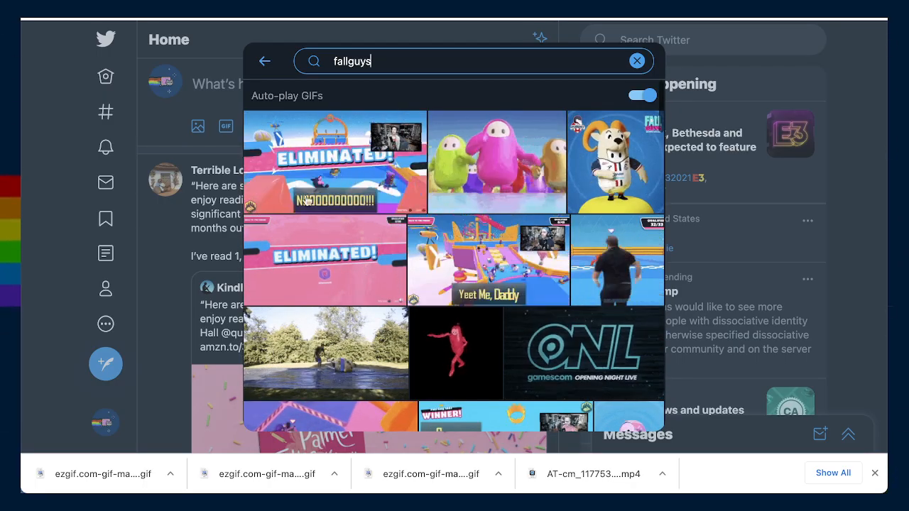
scroll(399, 220, down, 2)
scroll(400, 220, down, 2)
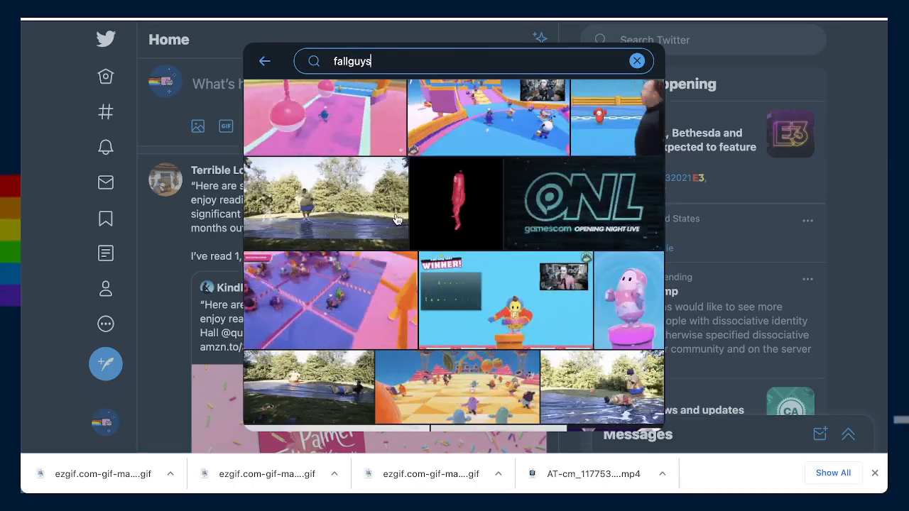
scroll(400, 220, up, 4)
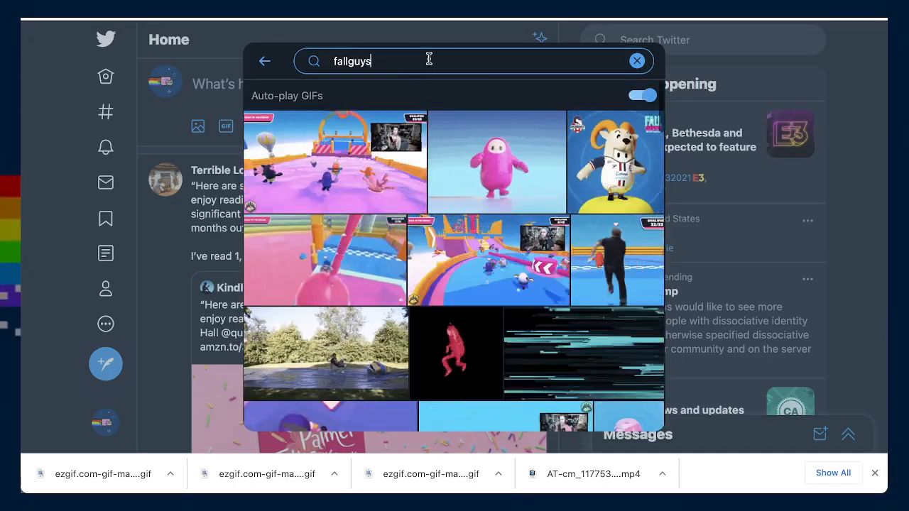
- Change the GIF search to "fall guys" and narrow it to "fall guys wall"
key(super+a)
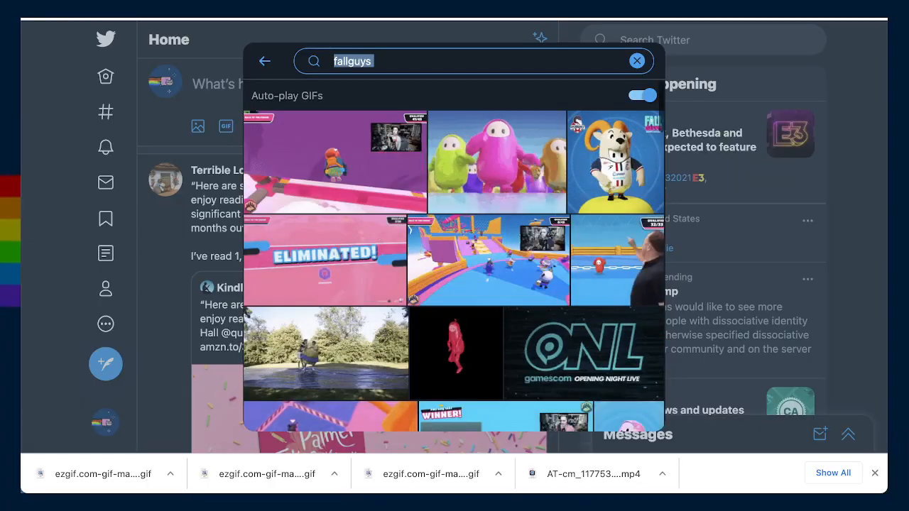
text(fal)
key(BackSpace)
key(BackSpace)
text(all guys)
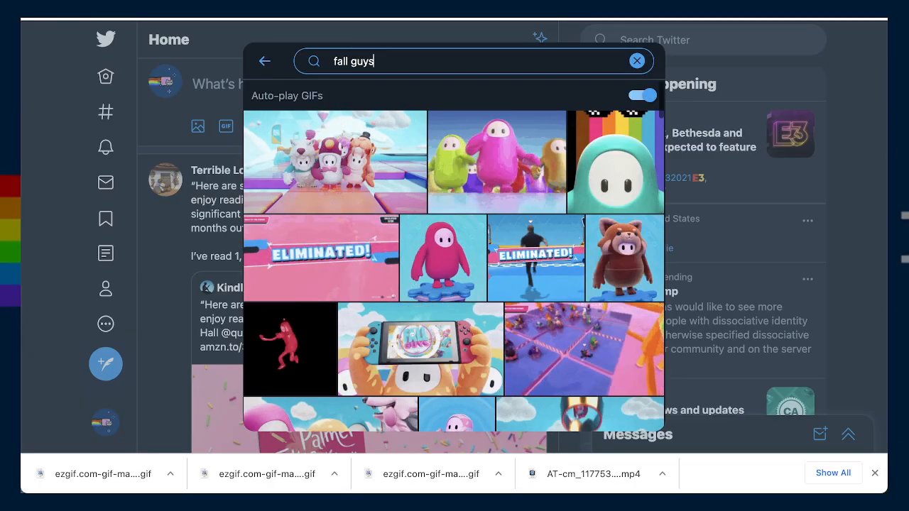
text( wall)
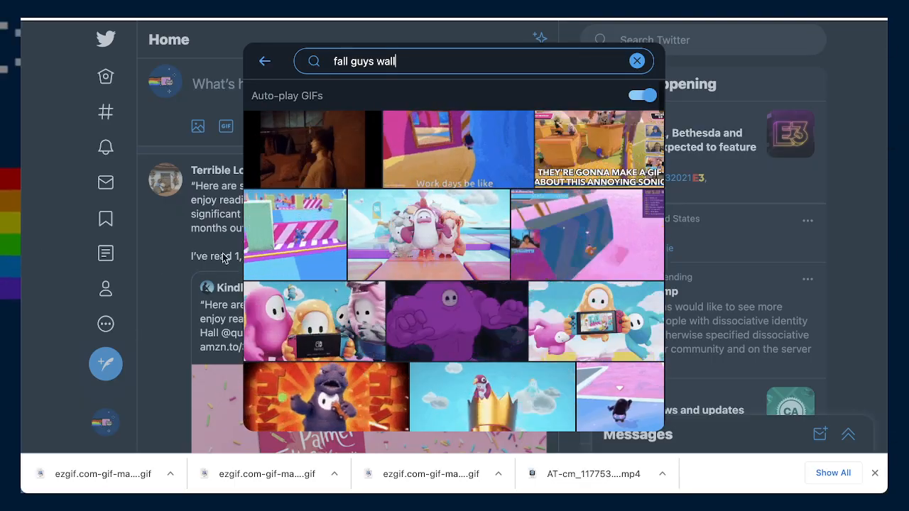
- Attach the uploaded Fall Guys wall GIF to the tweet draft as a preview and remove it again
click(311, 234)
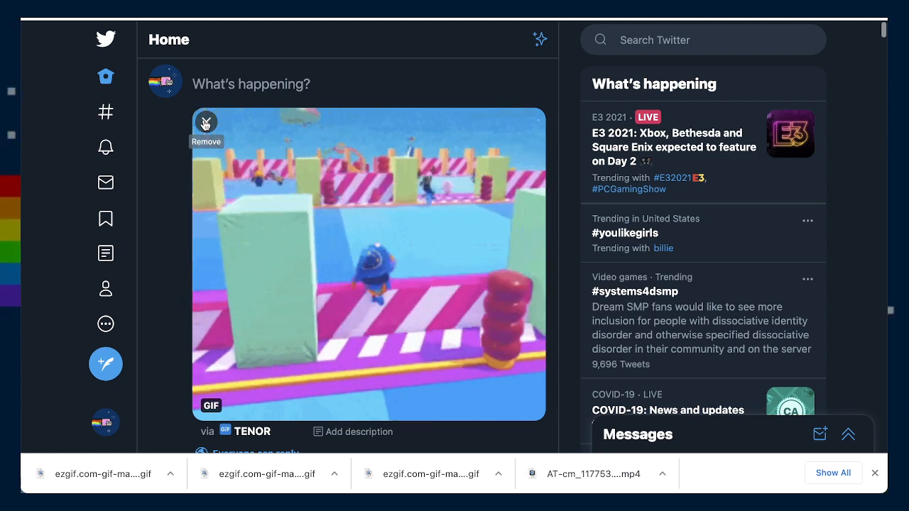
click(205, 123)
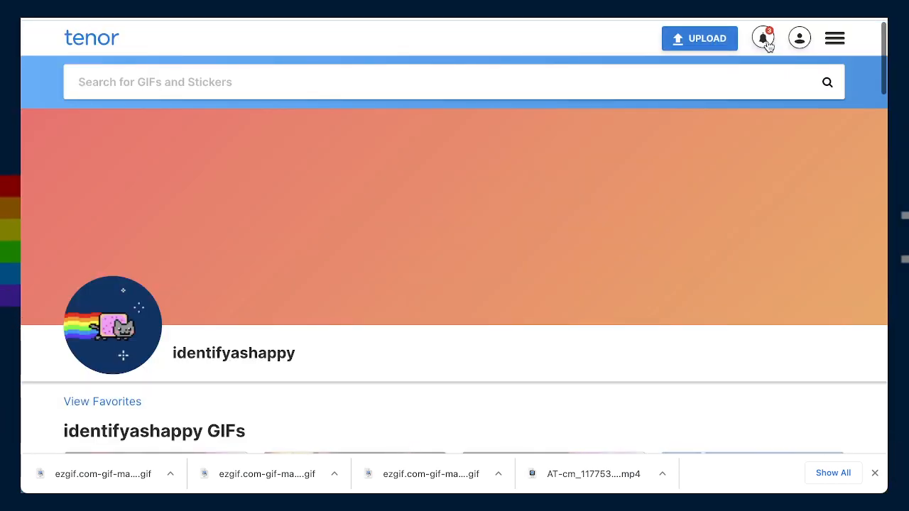
- Return to the Tenor profile, read the notifications about featured GIFs and look over the newest uploads
click(763, 40)
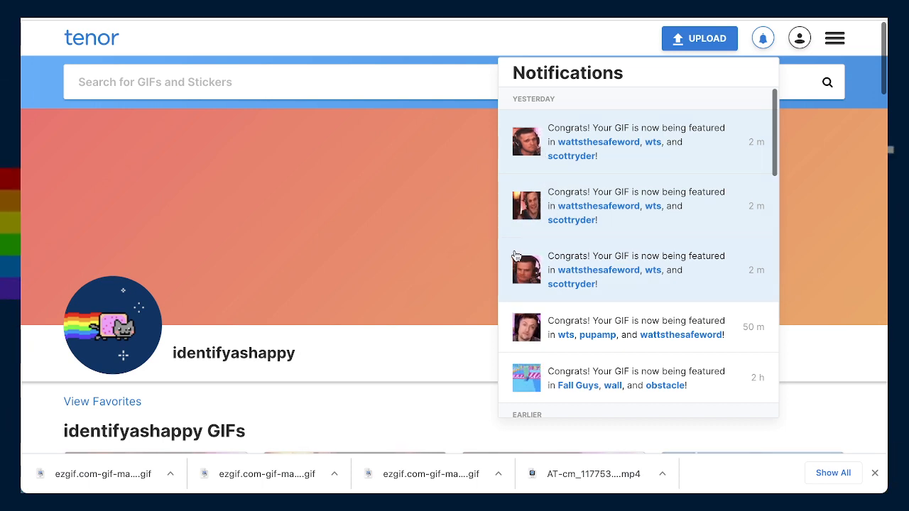
click(444, 347)
scroll(468, 348, down, 3)
scroll(469, 345, down, 2)
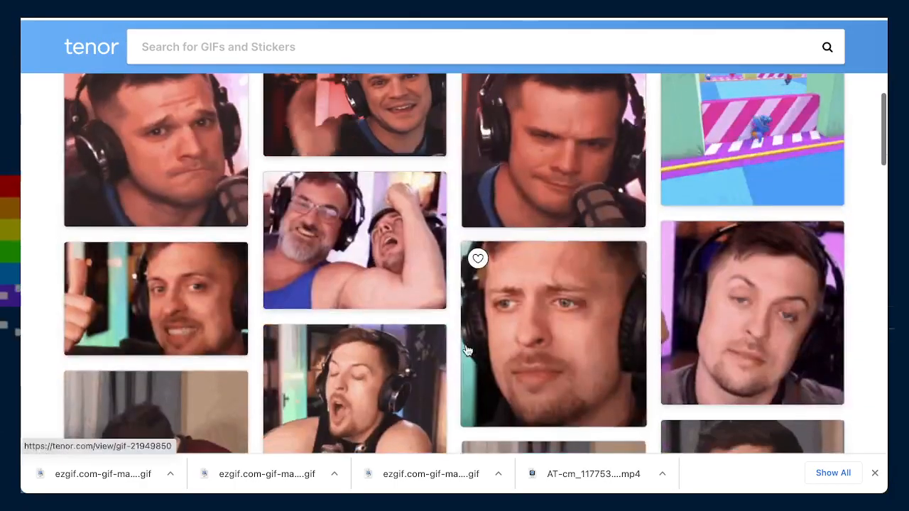
scroll(466, 347, up, 2)
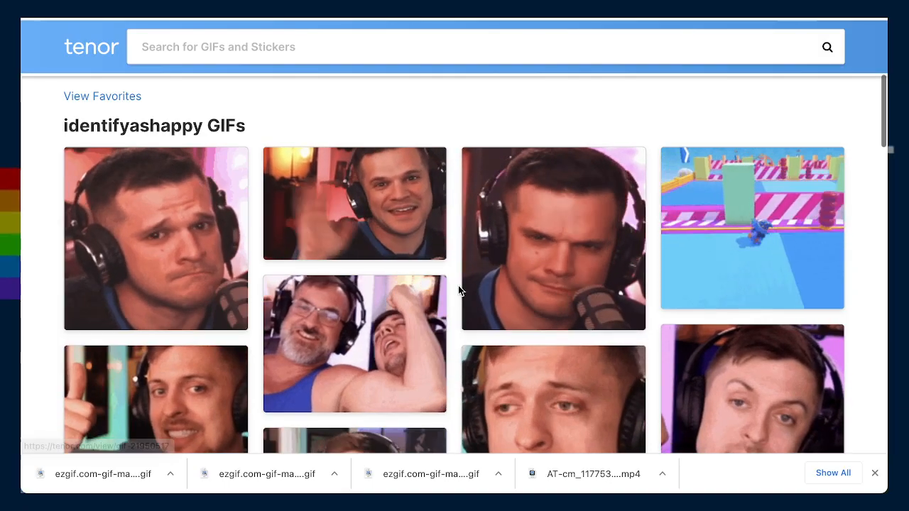
scroll(451, 285, down, 1)
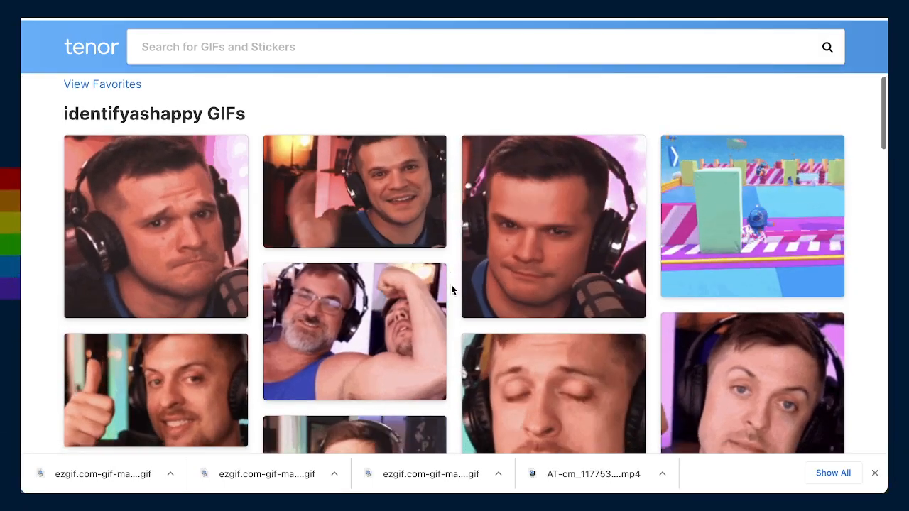
scroll(451, 285, up, 2)
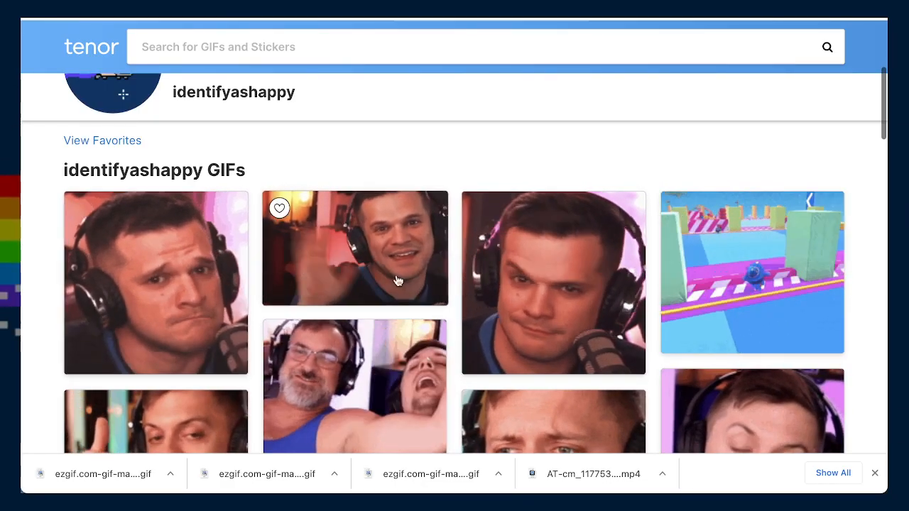
scroll(422, 324, down, 1)
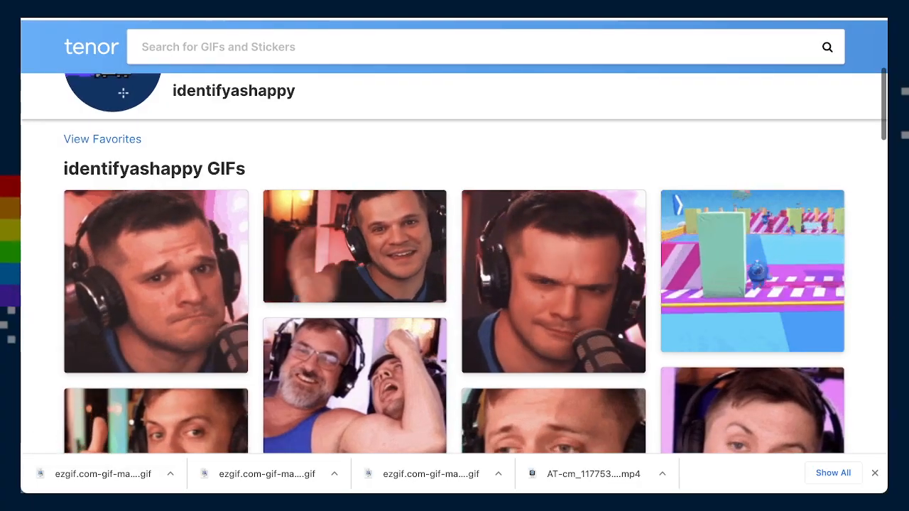
scroll(396, 161, up, 4)
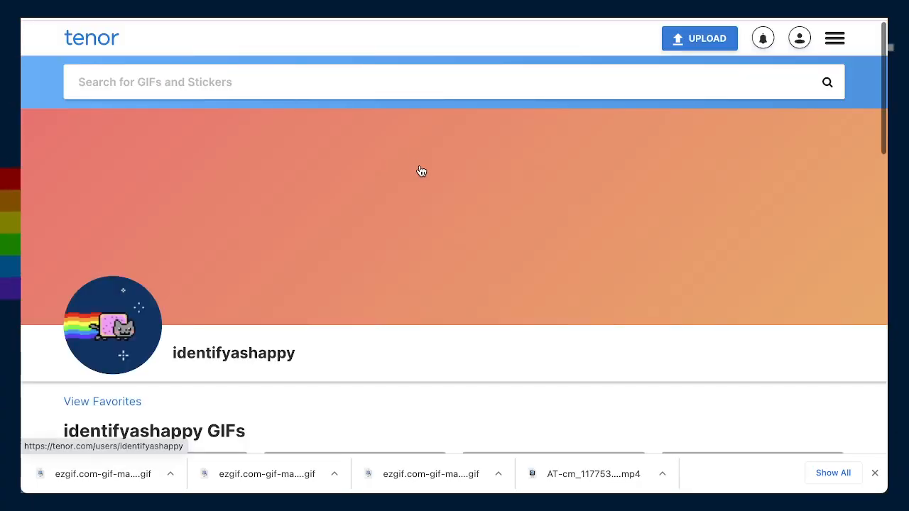
- Examine the refreshed GIF grid on the profile for additional recent uploads
scroll(420, 171, down, 5)
scroll(421, 171, up, 1)
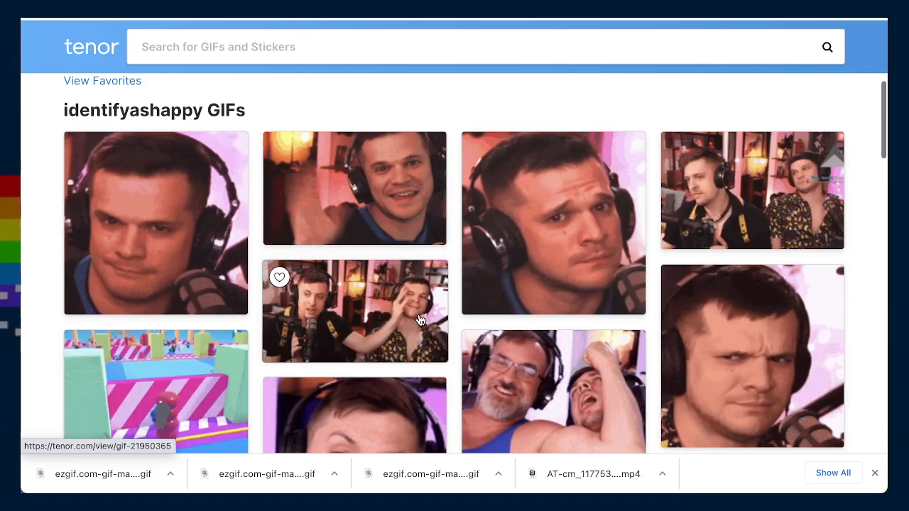
scroll(784, 361, down, 2)
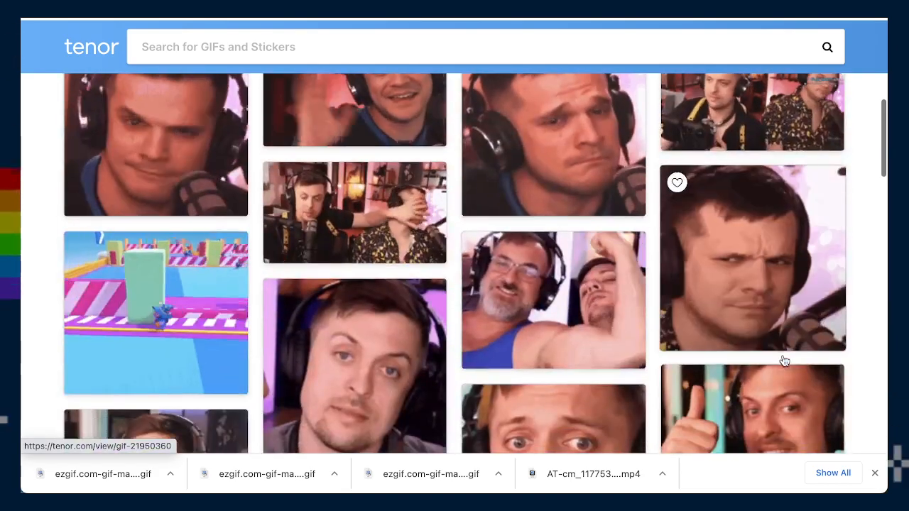
scroll(784, 362, up, 1)
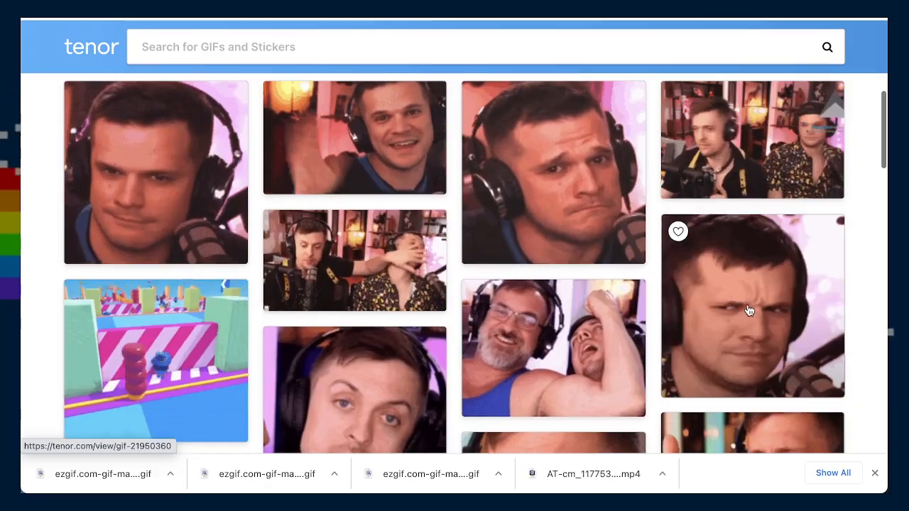
- View the share links and details of the squinting close-up GIF with the patterned shirt, and return to the profile
click(749, 310)
scroll(497, 305, down, 5)
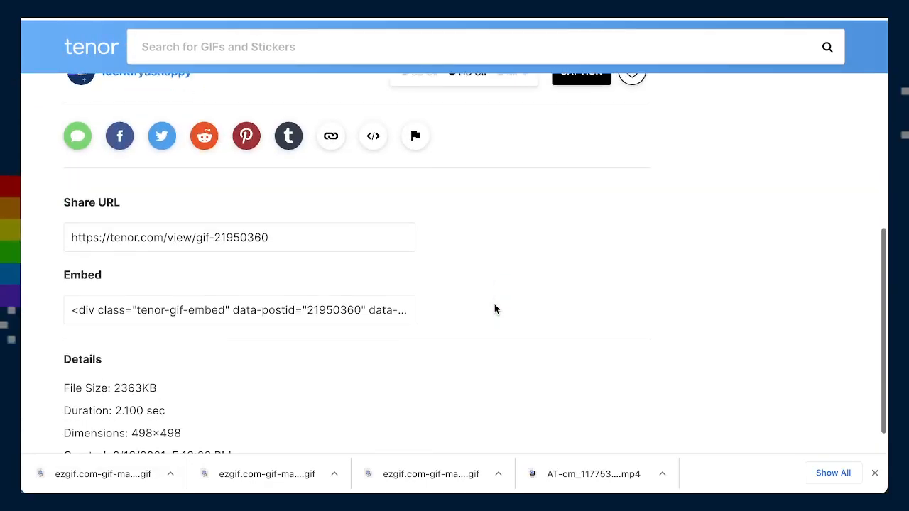
scroll(494, 309, up, 5)
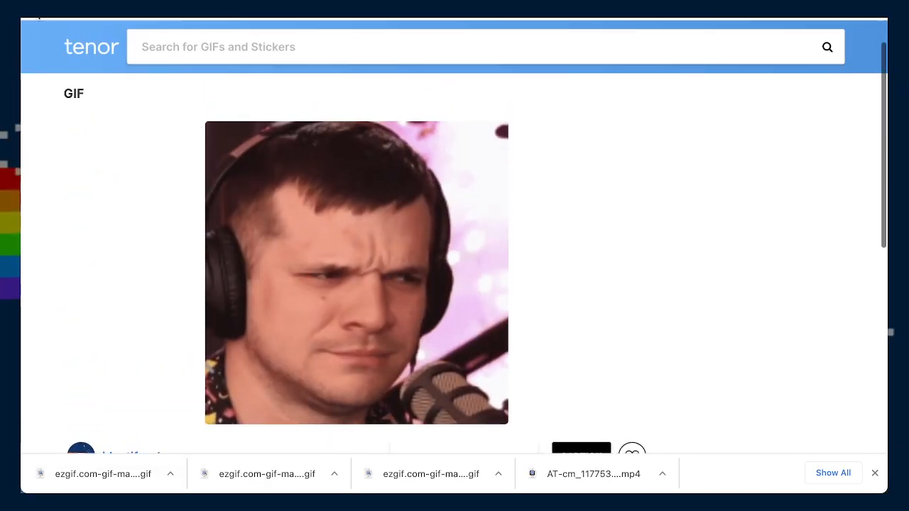
click(37, 10)
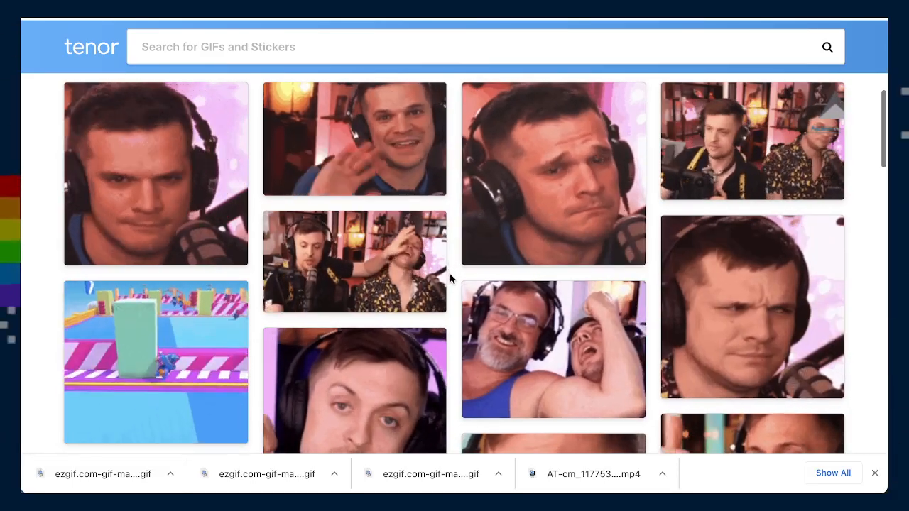
- Look over the newest uploads in the profile's GIF grid
scroll(450, 272, up, 1)
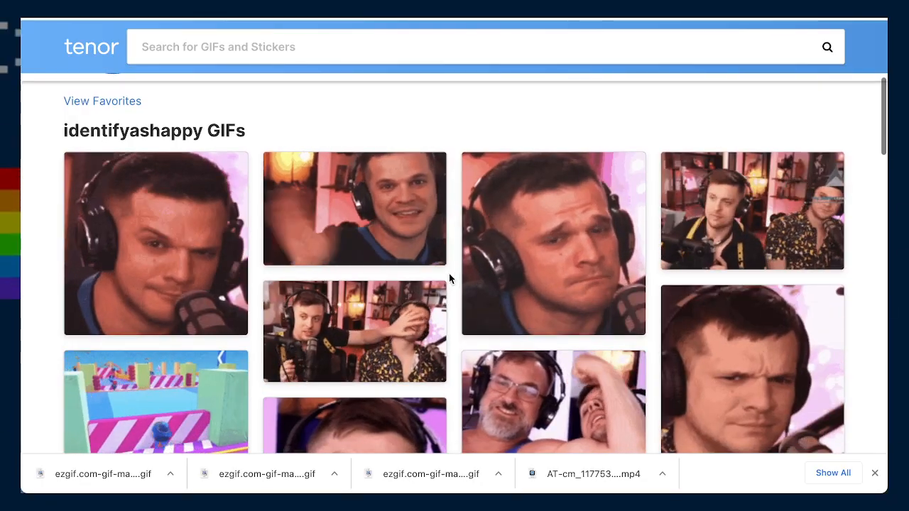
scroll(448, 277, up, 1)
scroll(449, 277, down, 1)
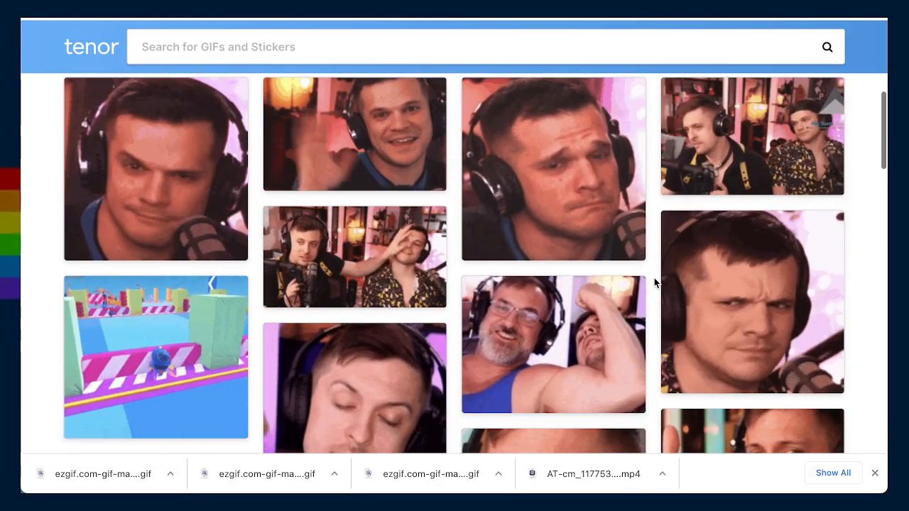
scroll(655, 278, up, 1)
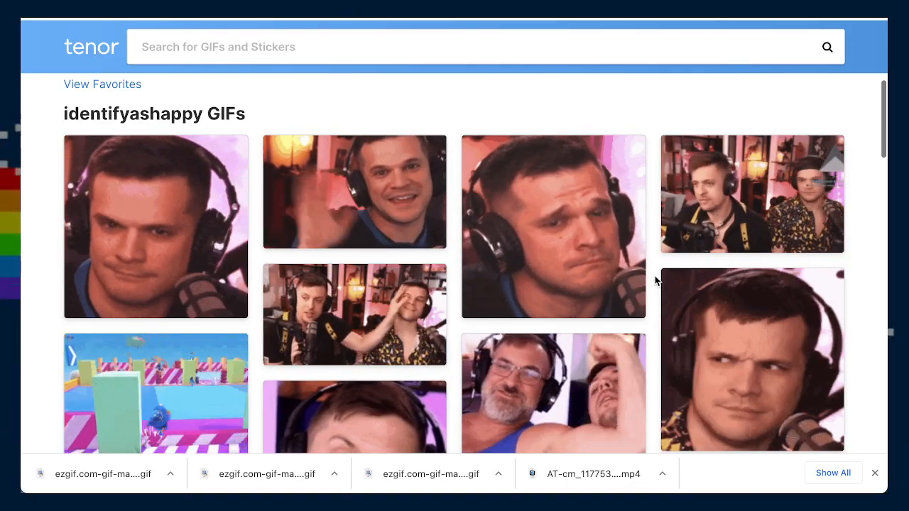
scroll(655, 279, up, 1)
scroll(655, 275, up, 2)
scroll(655, 276, down, 2)
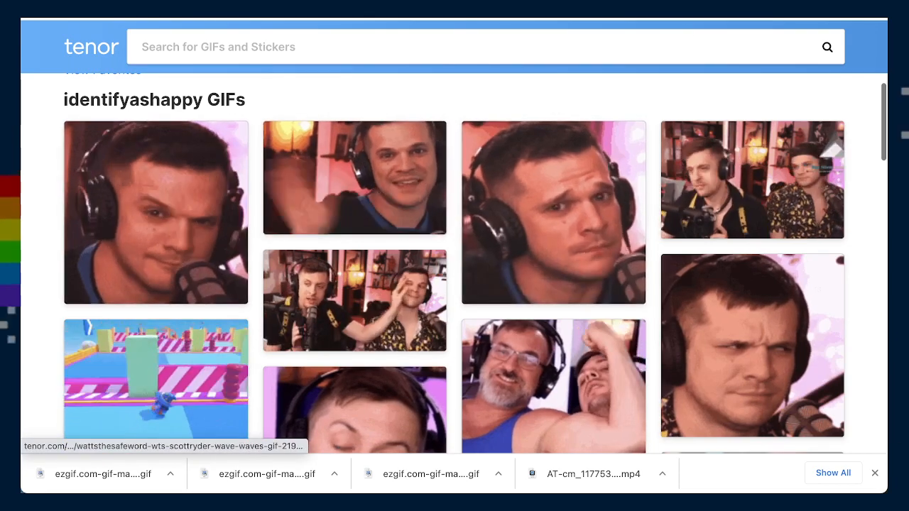
scroll(637, 183, up, 2)
scroll(637, 185, up, 3)
- Switch to Twitter and search the tweet composer's GIF library for "scottryder"
click(491, 19)
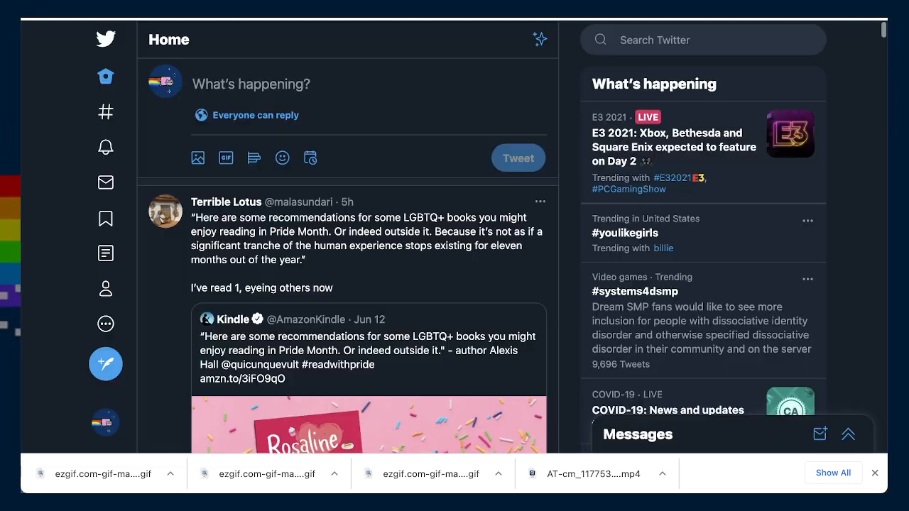
click(227, 158)
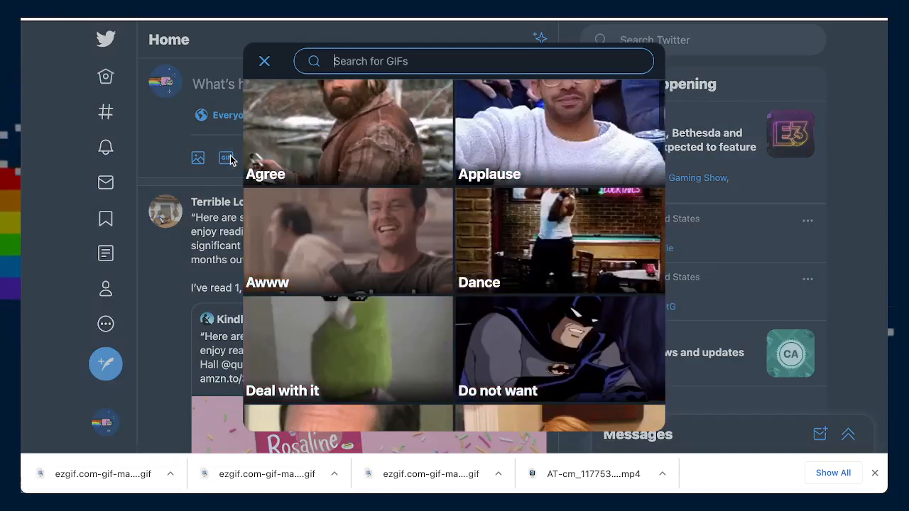
text(sc)
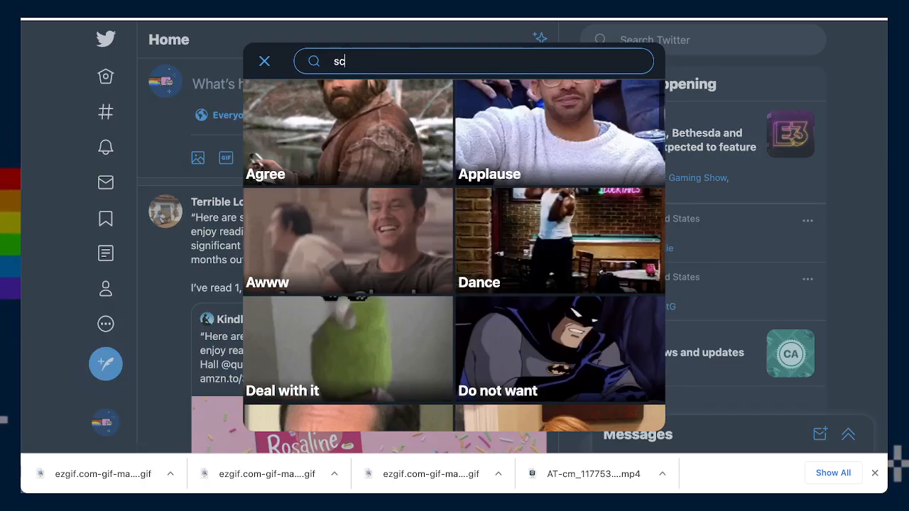
text(ottry)
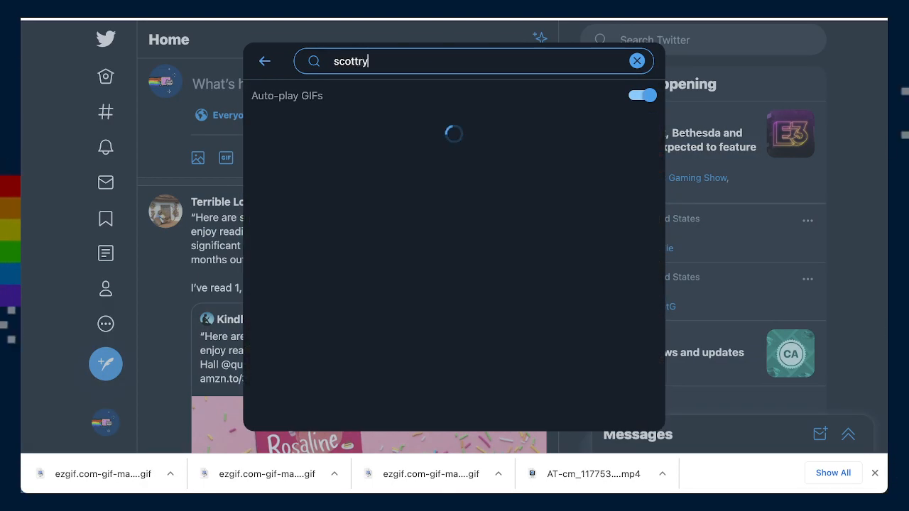
text(der)
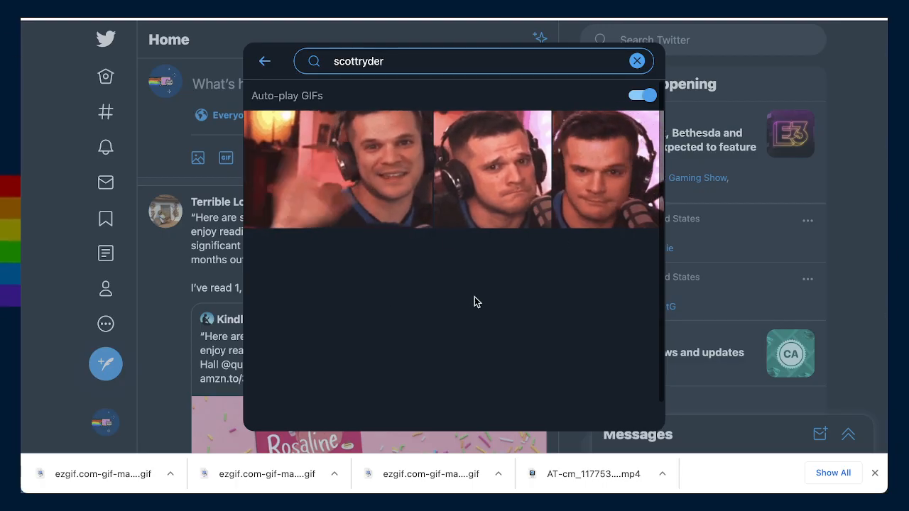
- Compare the uploads on the Tenor profile with the Twitter GIF search results
click(570, 16)
scroll(574, 296, down, 5)
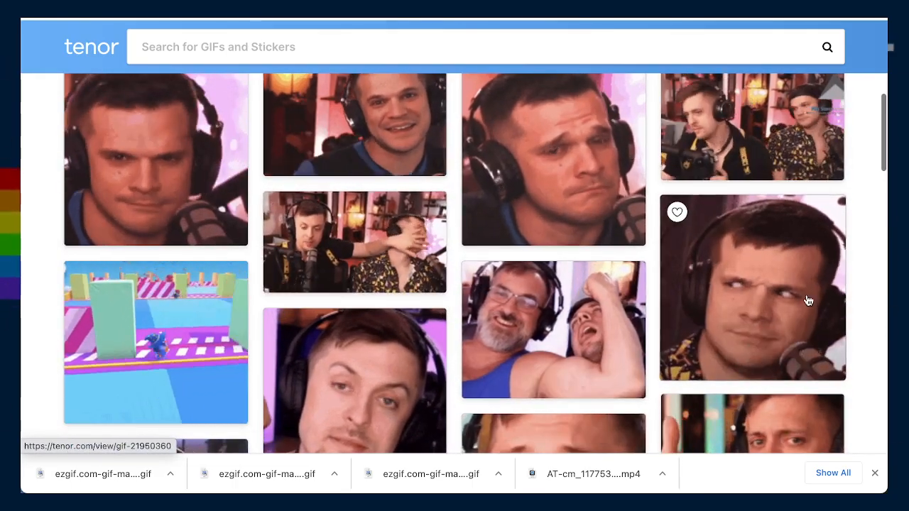
click(643, 16)
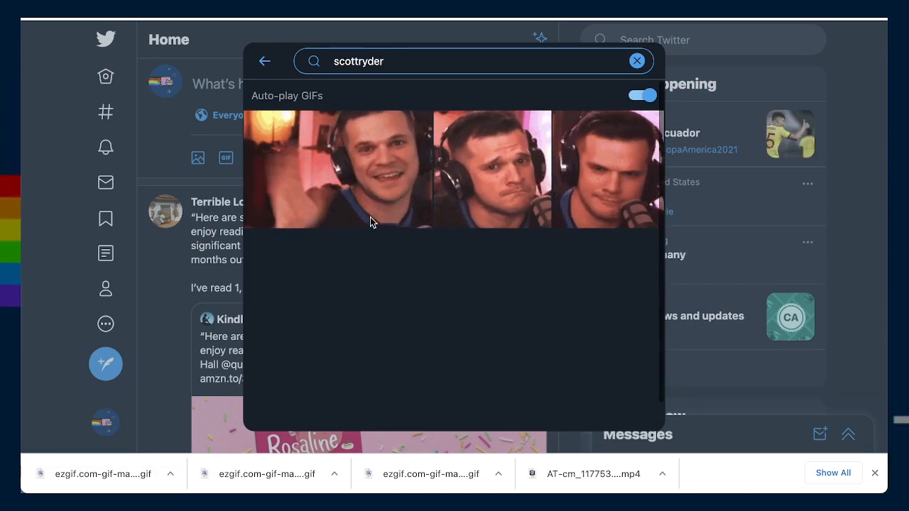
- Attach the glaring close-up GIF with the blue collar to the tweet draft and examine its preview
click(584, 192)
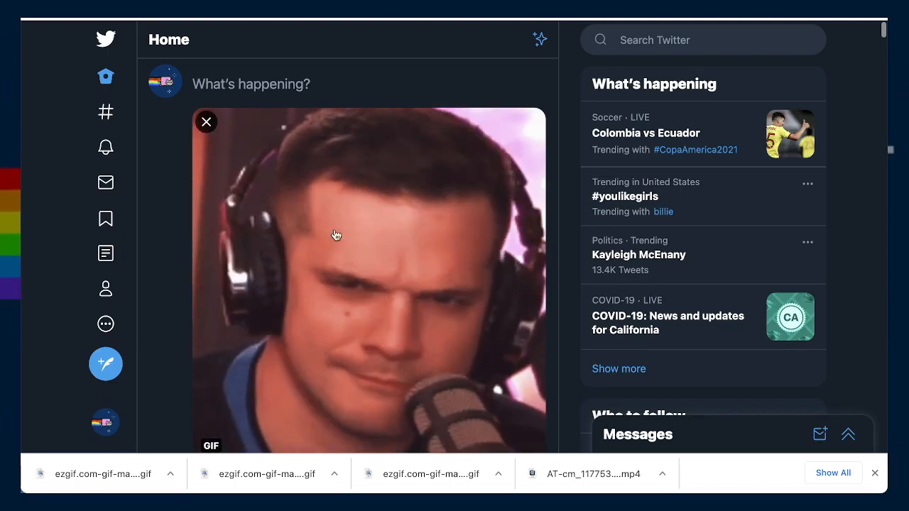
scroll(455, 309, down, 1)
scroll(474, 304, up, 1)
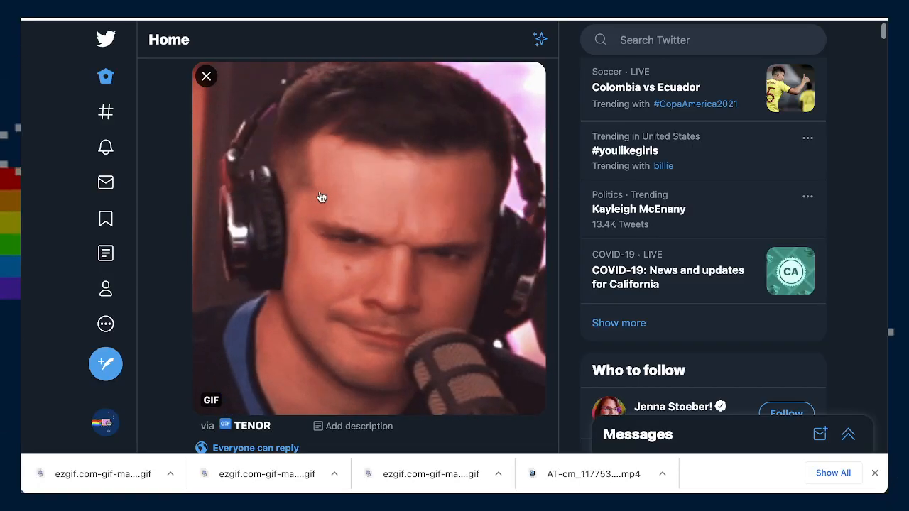
scroll(321, 196, up, 1)
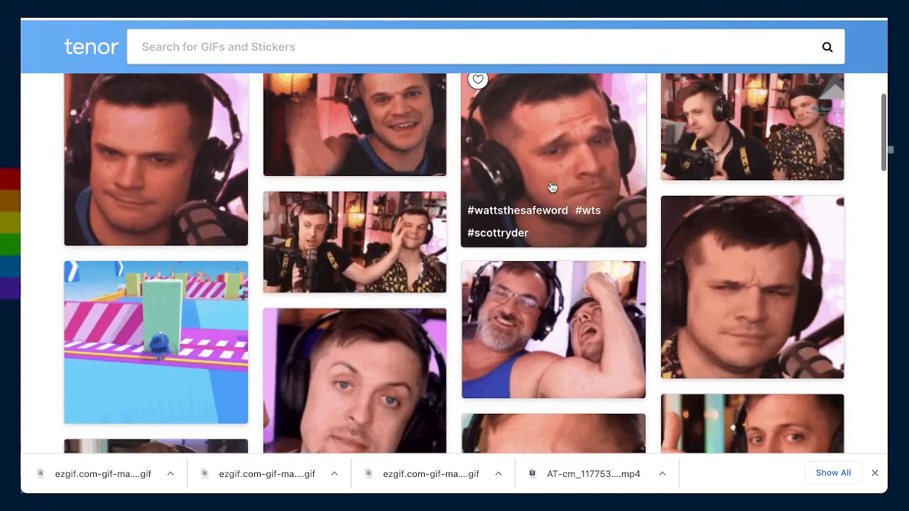
- Review the uploads on the Tenor profile and the dated list of Twitch clip links in the notes
scroll(497, 249, up, 3)
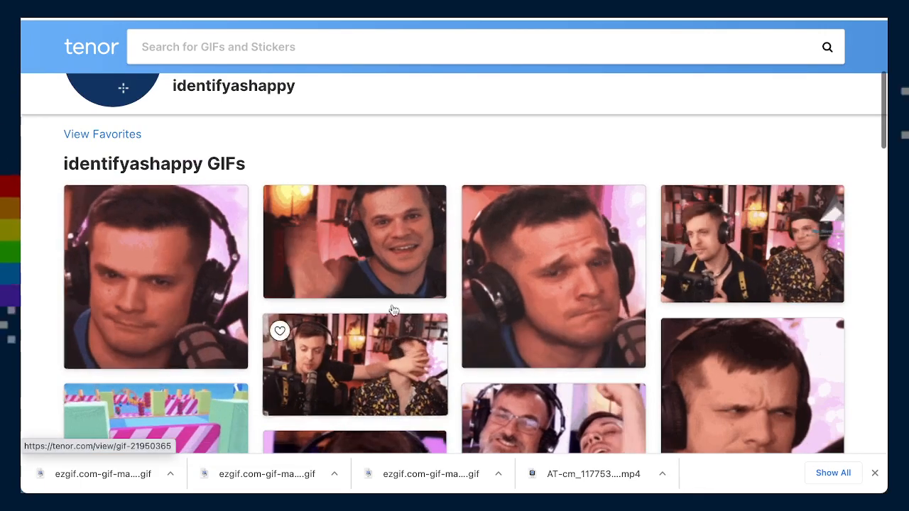
scroll(393, 311, down, 4)
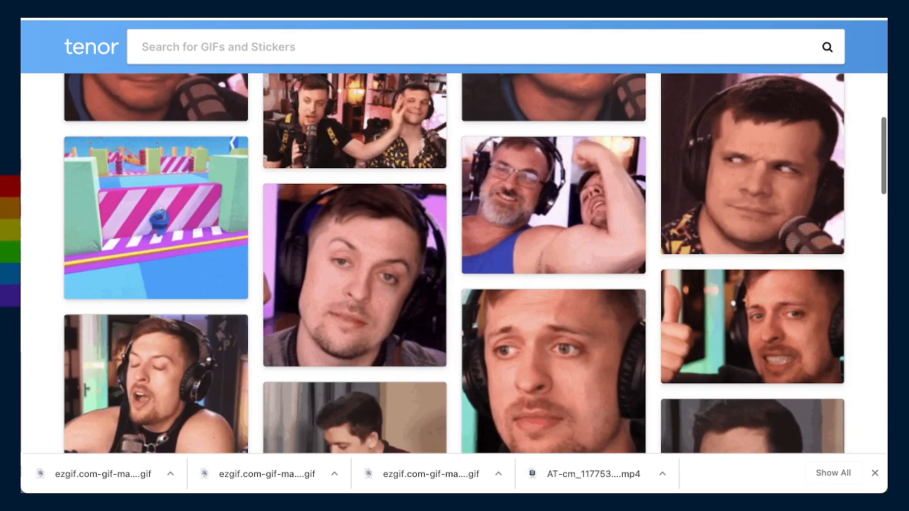
scroll(590, 234, down, 7)
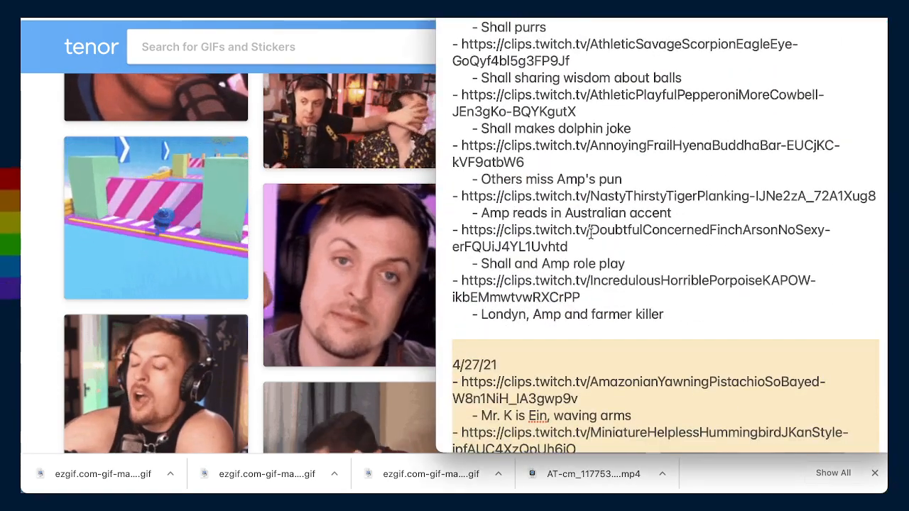
scroll(590, 234, down, 1)
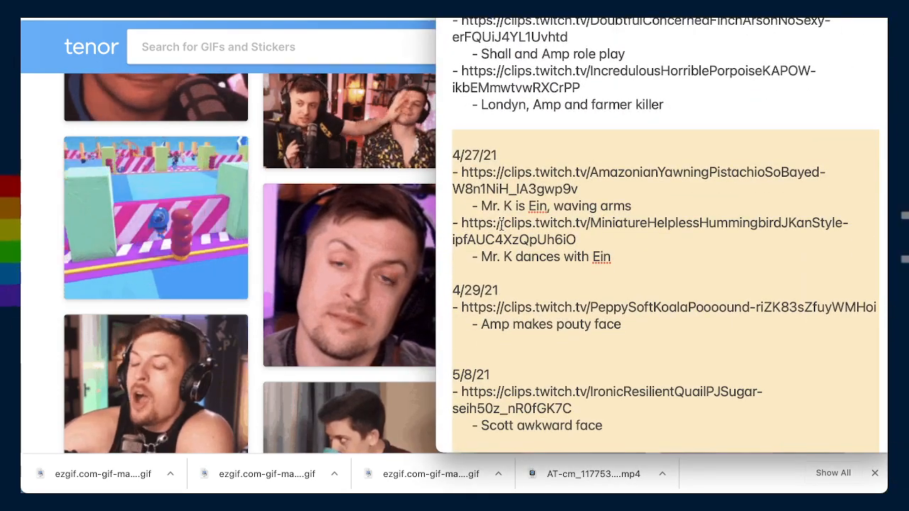
scroll(634, 280, up, 7)
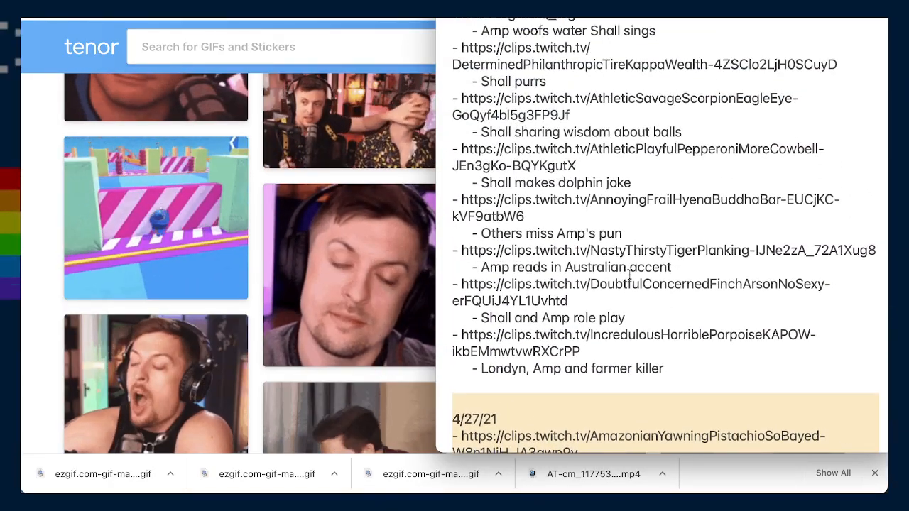
scroll(629, 276, down, 9)
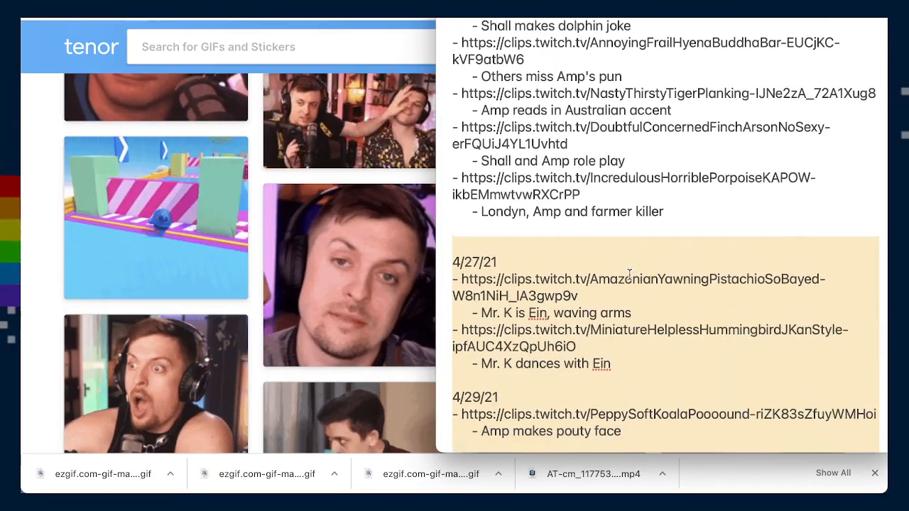
scroll(629, 275, down, 1)
scroll(629, 274, up, 1)
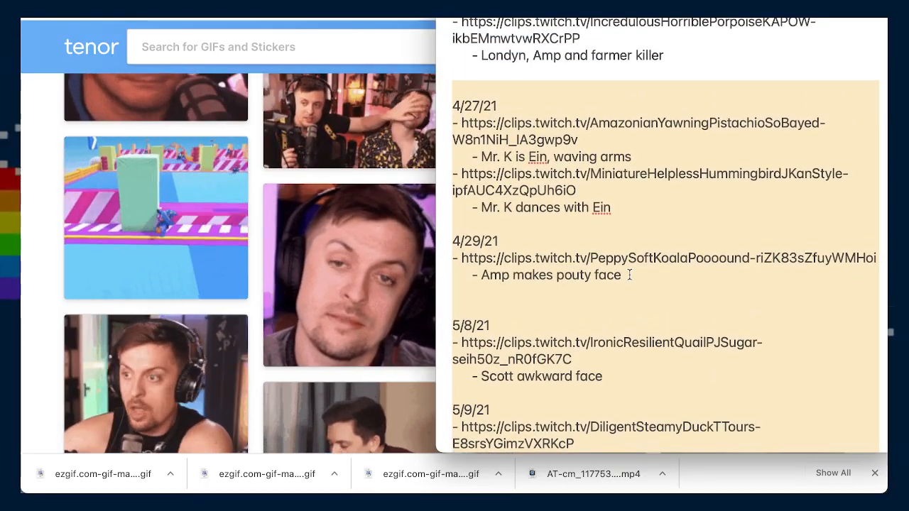
scroll(630, 275, down, 4)
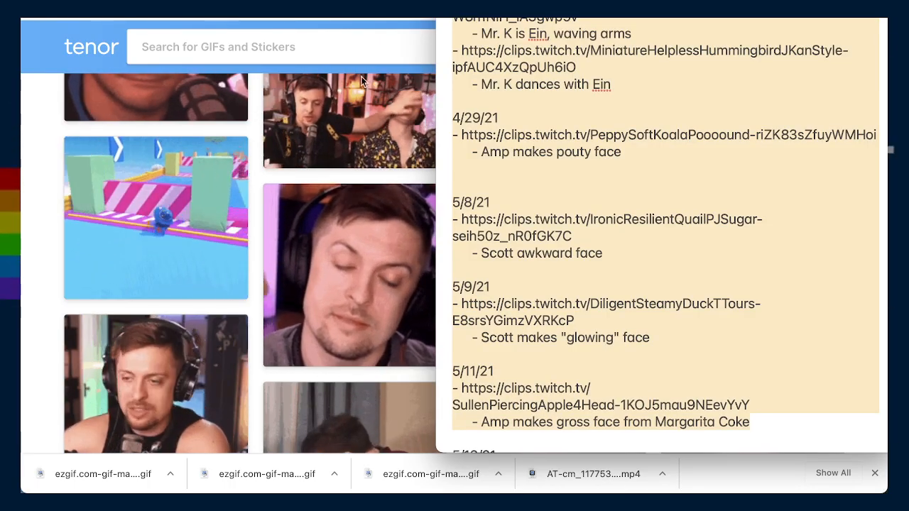
- Leave the notes, look over the Tenor profile's GIF grid, and dismiss the browser's downloads bar
click(273, 67)
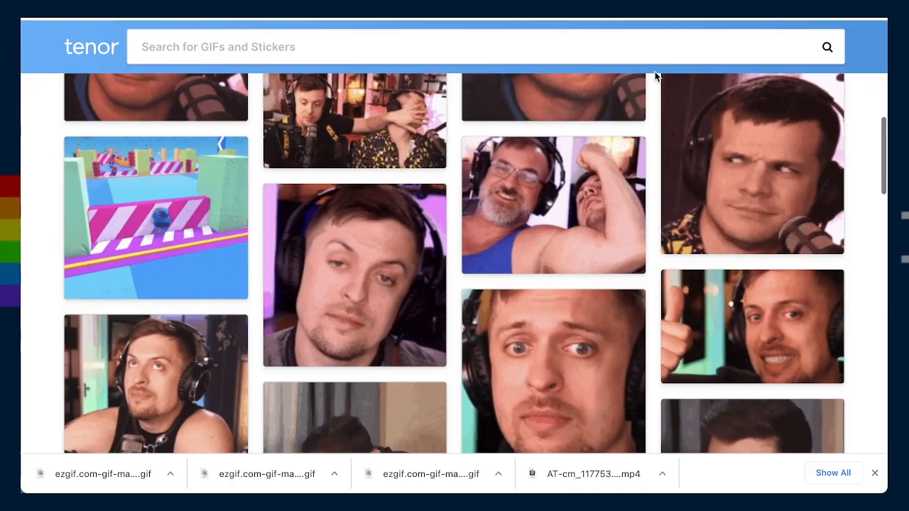
scroll(655, 76, up, 3)
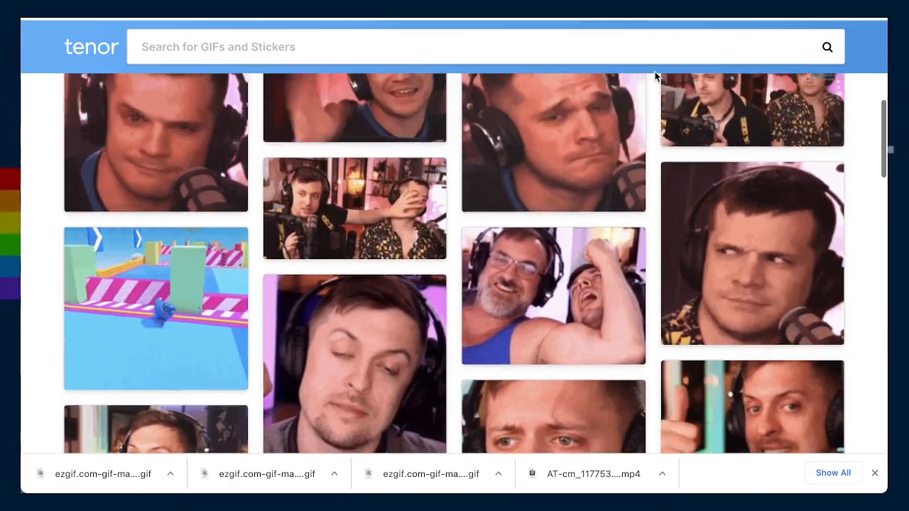
scroll(655, 76, up, 5)
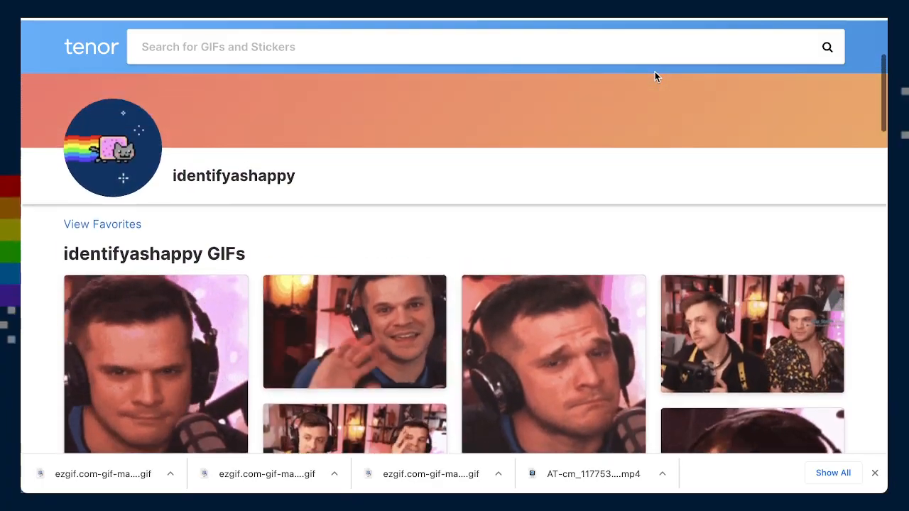
scroll(655, 76, down, 5)
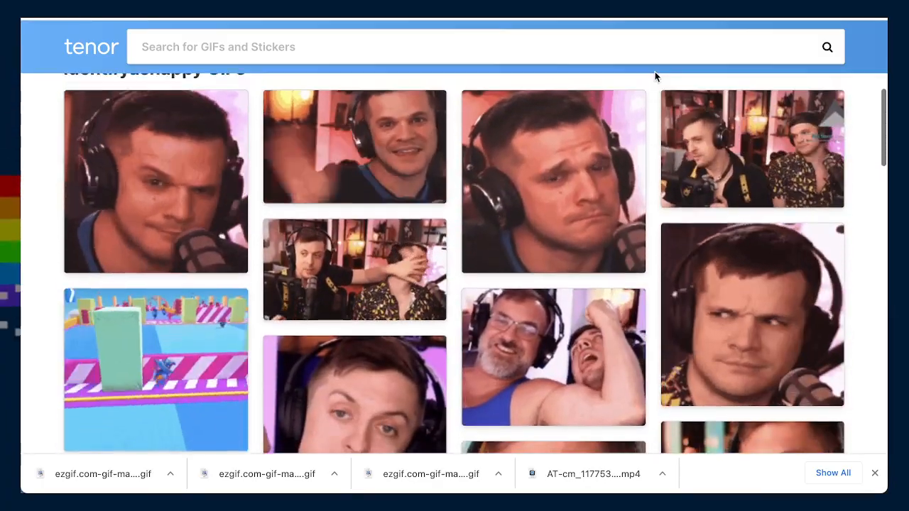
scroll(654, 76, up, 1)
scroll(655, 76, down, 1)
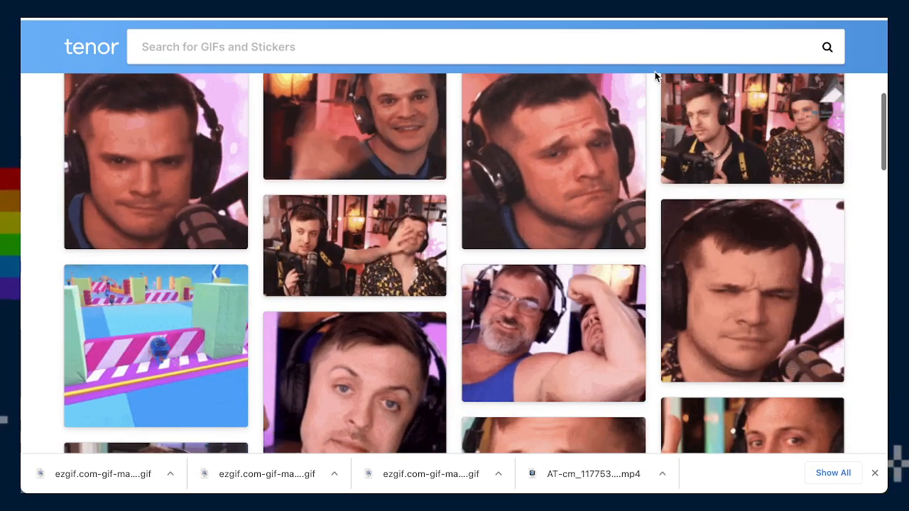
scroll(424, 279, up, 1)
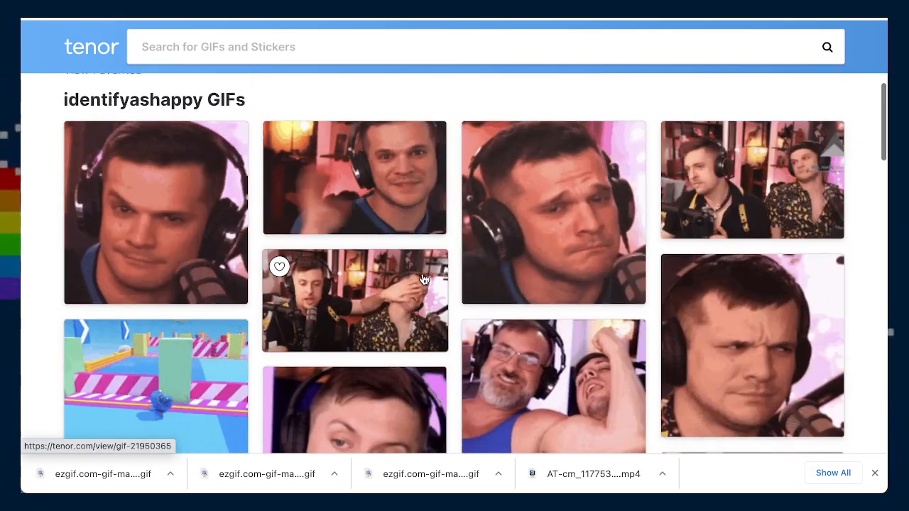
click(874, 474)
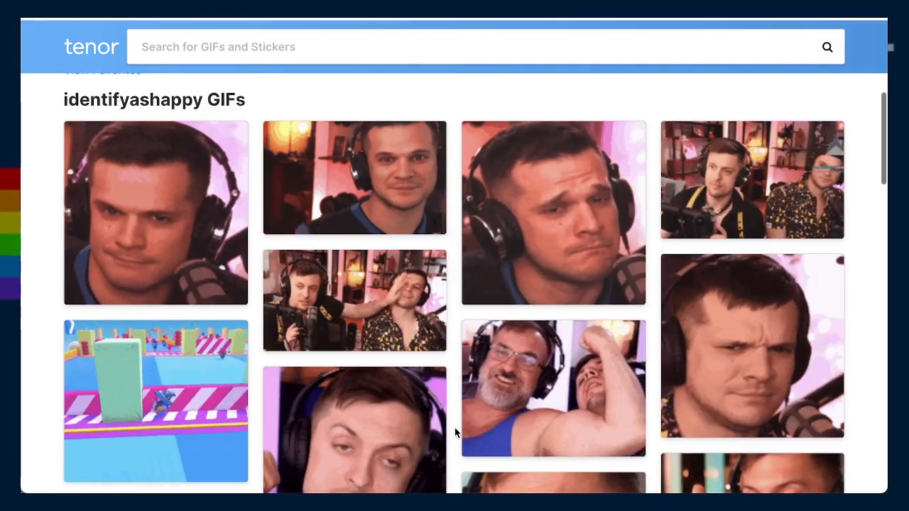